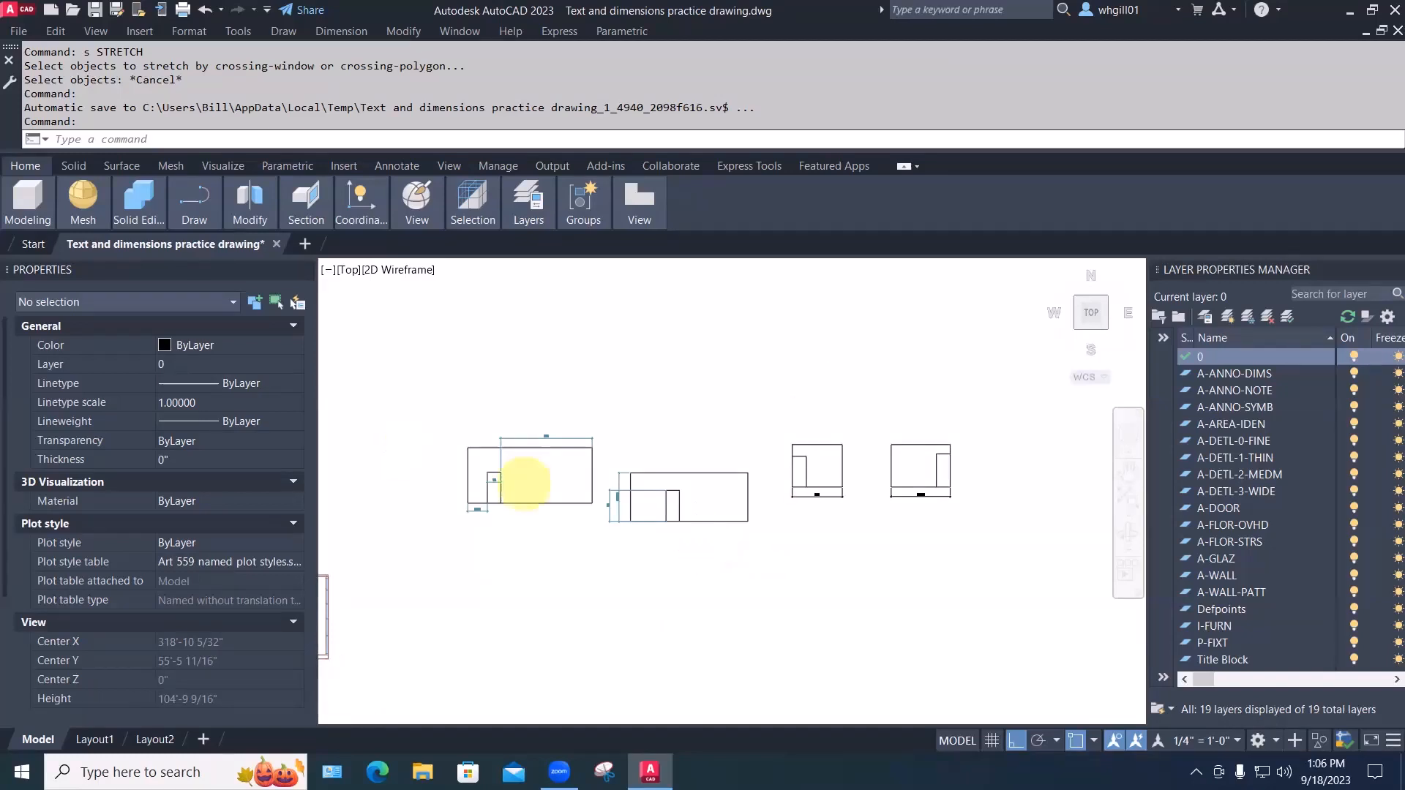
Zoom to the first rectangle's door opening and select its 3'-0" dimension
{"action": "scroll", "coordinate": [521, 479], "scroll_direction": "up", "scroll_amount": 5}
{"action": "scroll", "coordinate": [665, 518], "scroll_direction": "down", "scroll_amount": 3}
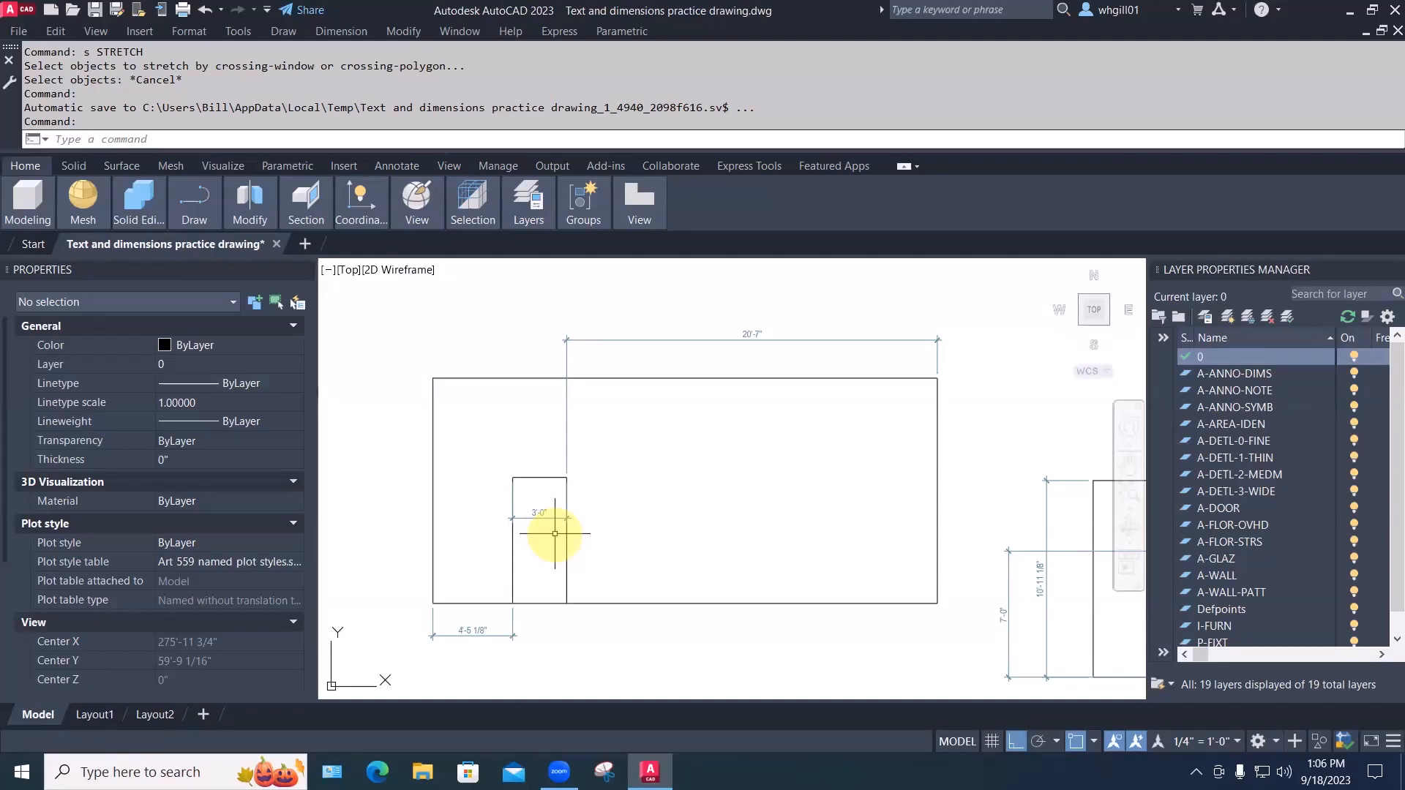
{"action": "mouse_move", "coordinate": [531, 572]}
{"action": "middle_mouse_down"}
{"action": "mouse_move", "coordinate": [524, 481]}
{"action": "mouse_move", "coordinate": [536, 560]}
{"action": "mouse_move", "coordinate": [560, 535]}
{"action": "middle_mouse_up"}
{"action": "scroll", "coordinate": [535, 495], "scroll_direction": "up", "scroll_amount": 2}
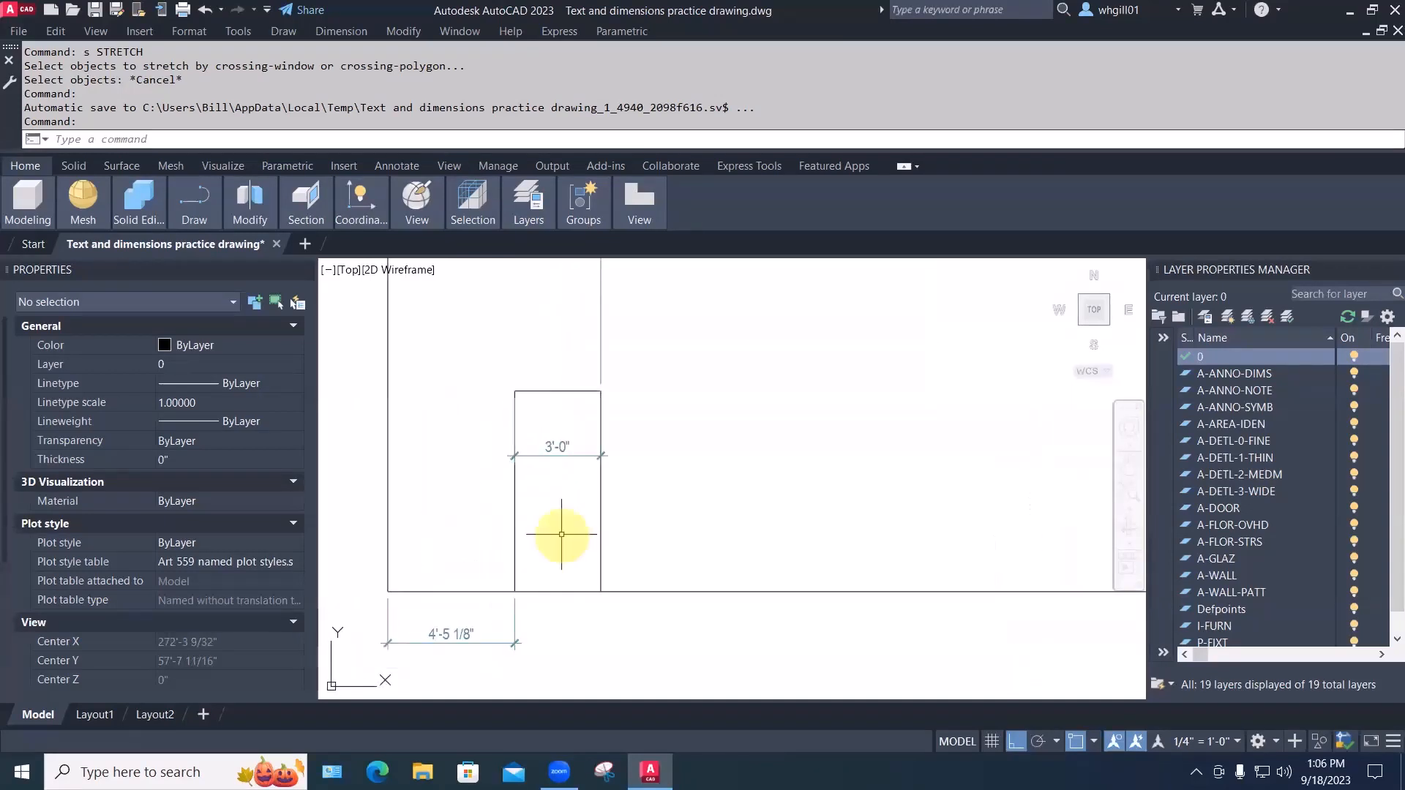
{"action": "left_click", "coordinate": [554, 457]}
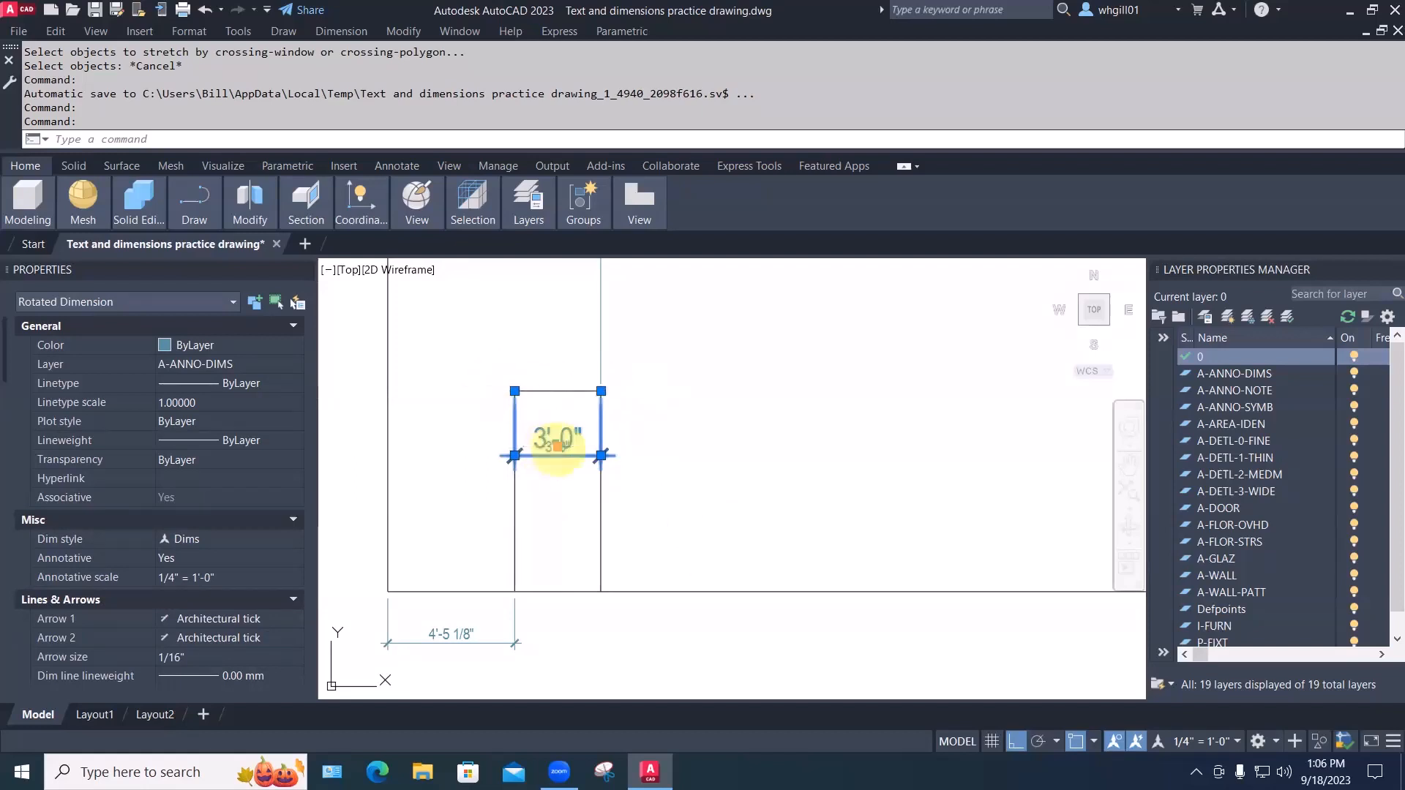
Try grip-stretching the 3'-0" dimension's left end to the lower dimension's tick, then cancel
{"action": "left_click_drag", "start_coordinate": [557, 446], "coordinate": [546, 440]}
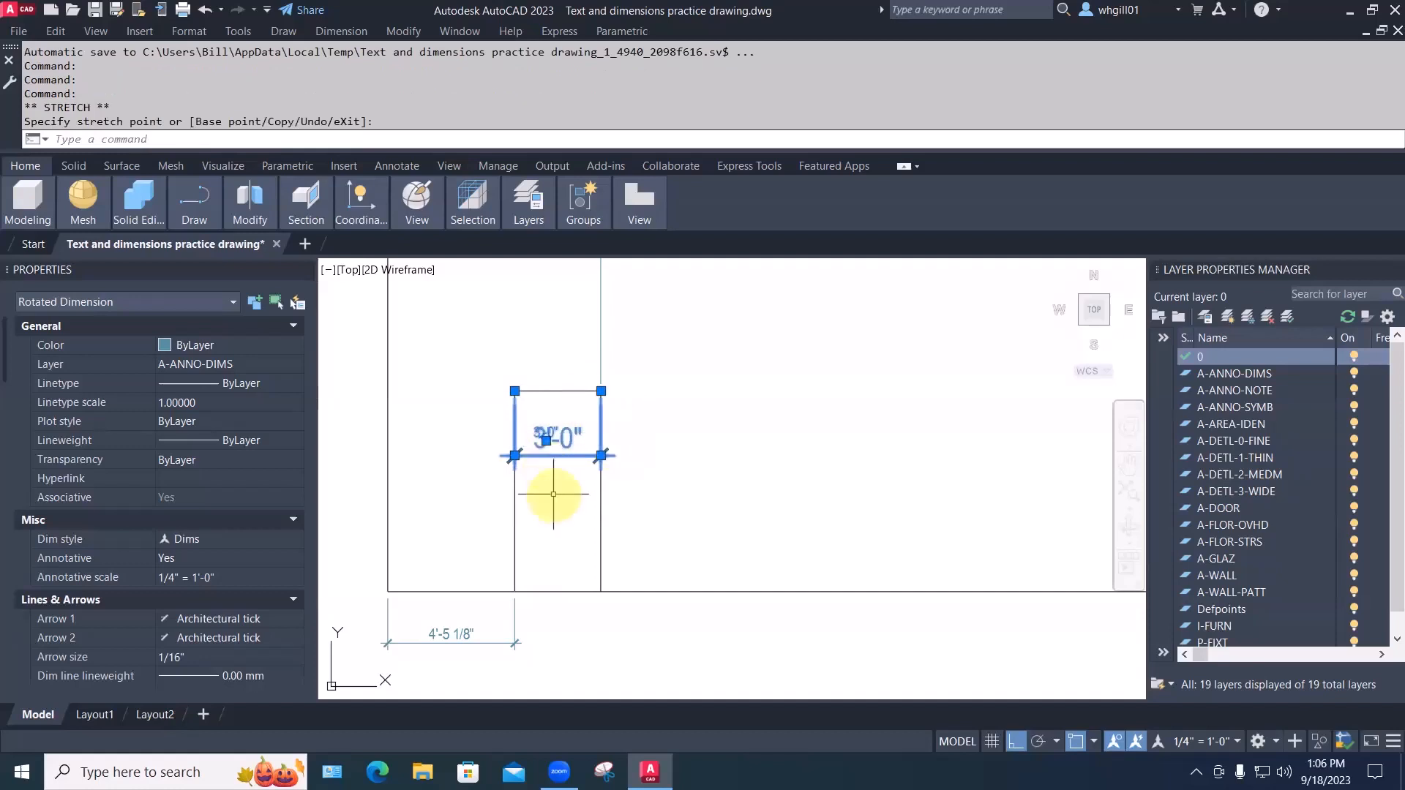
{"action": "key", "text": "Escape"}
{"action": "left_click", "coordinate": [548, 455]}
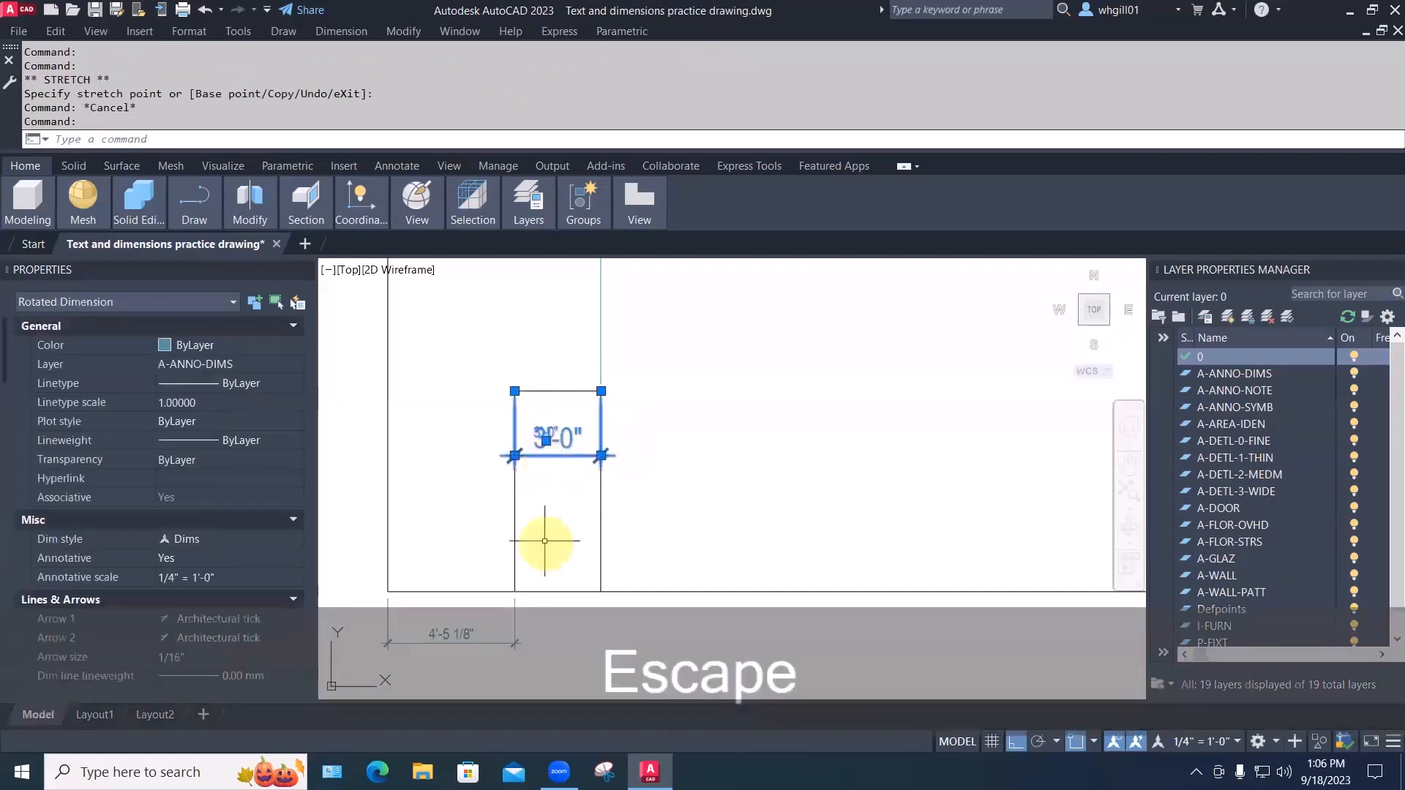
{"action": "middle_click_drag", "start_coordinate": [545, 541], "coordinate": [553, 494]}
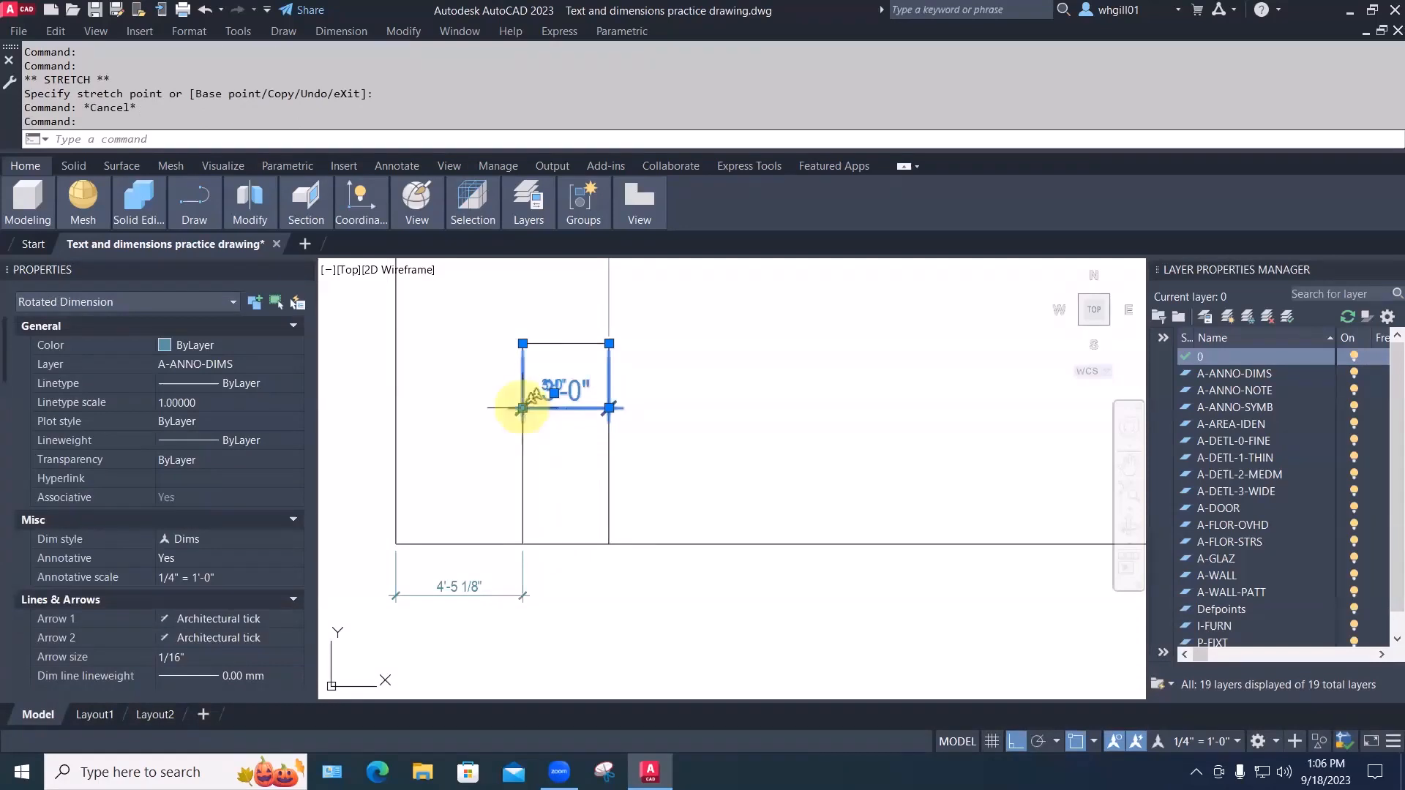
{"action": "mouse_move", "coordinate": [523, 407]}
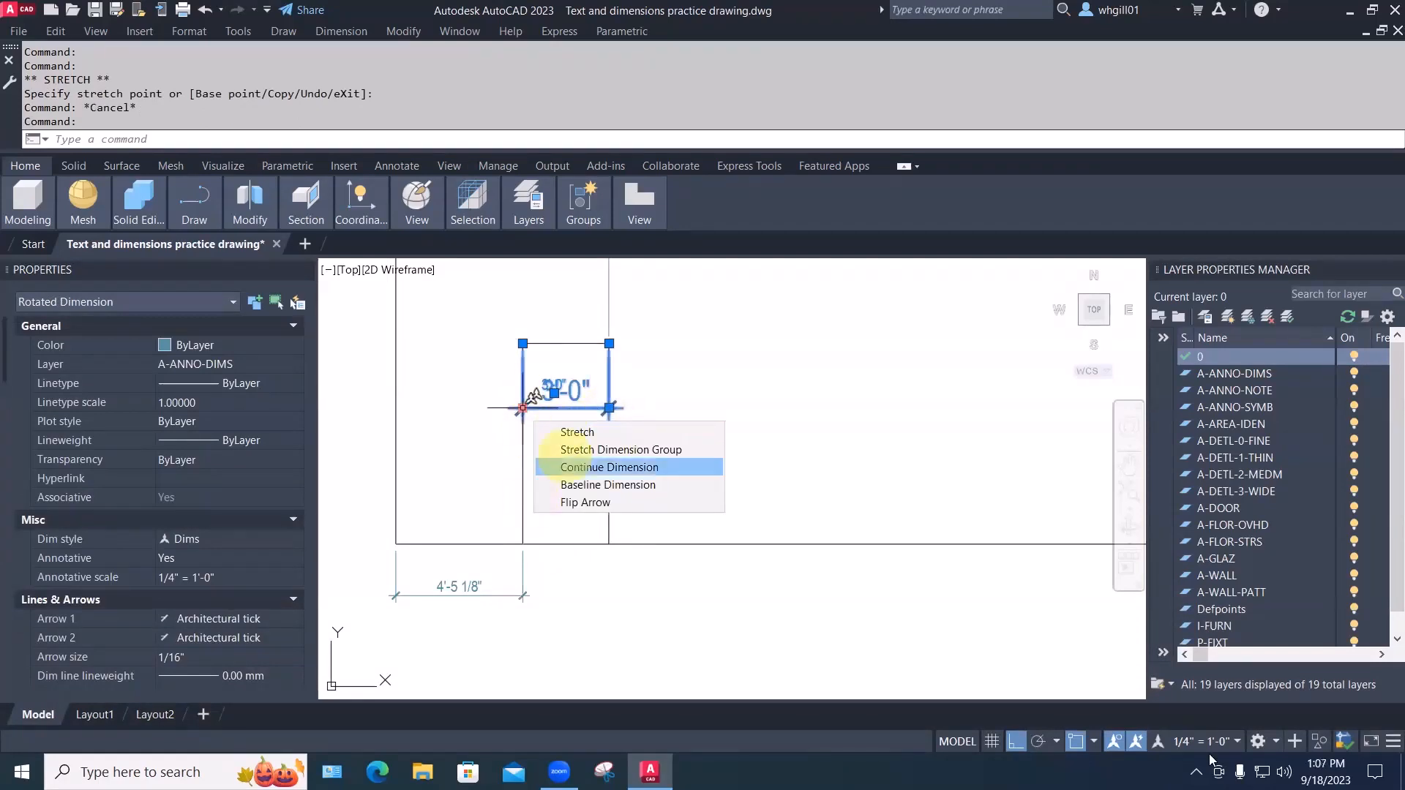
{"action": "left_click", "coordinate": [1075, 741]}
{"action": "left_click", "coordinate": [1075, 741]}
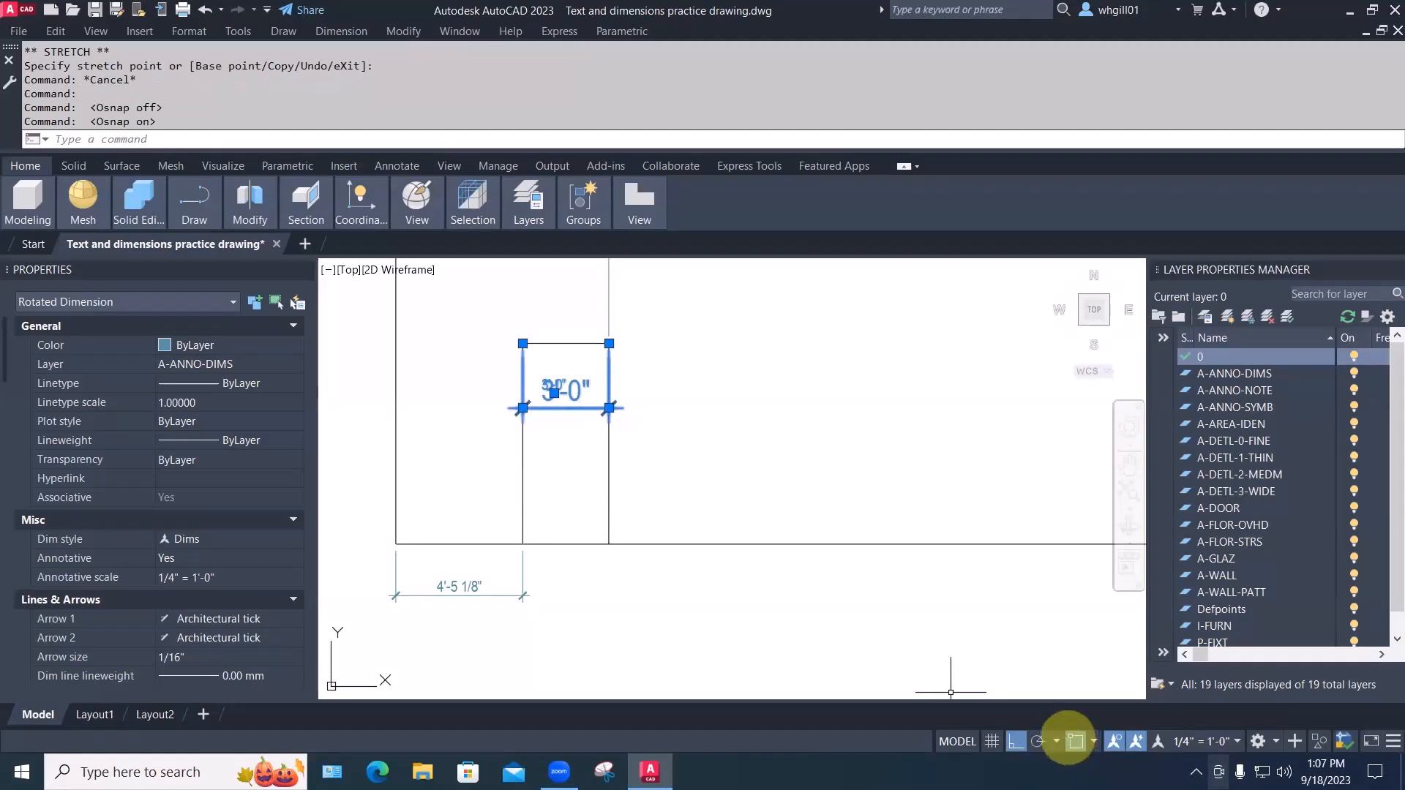
{"action": "left_click", "coordinate": [522, 407]}
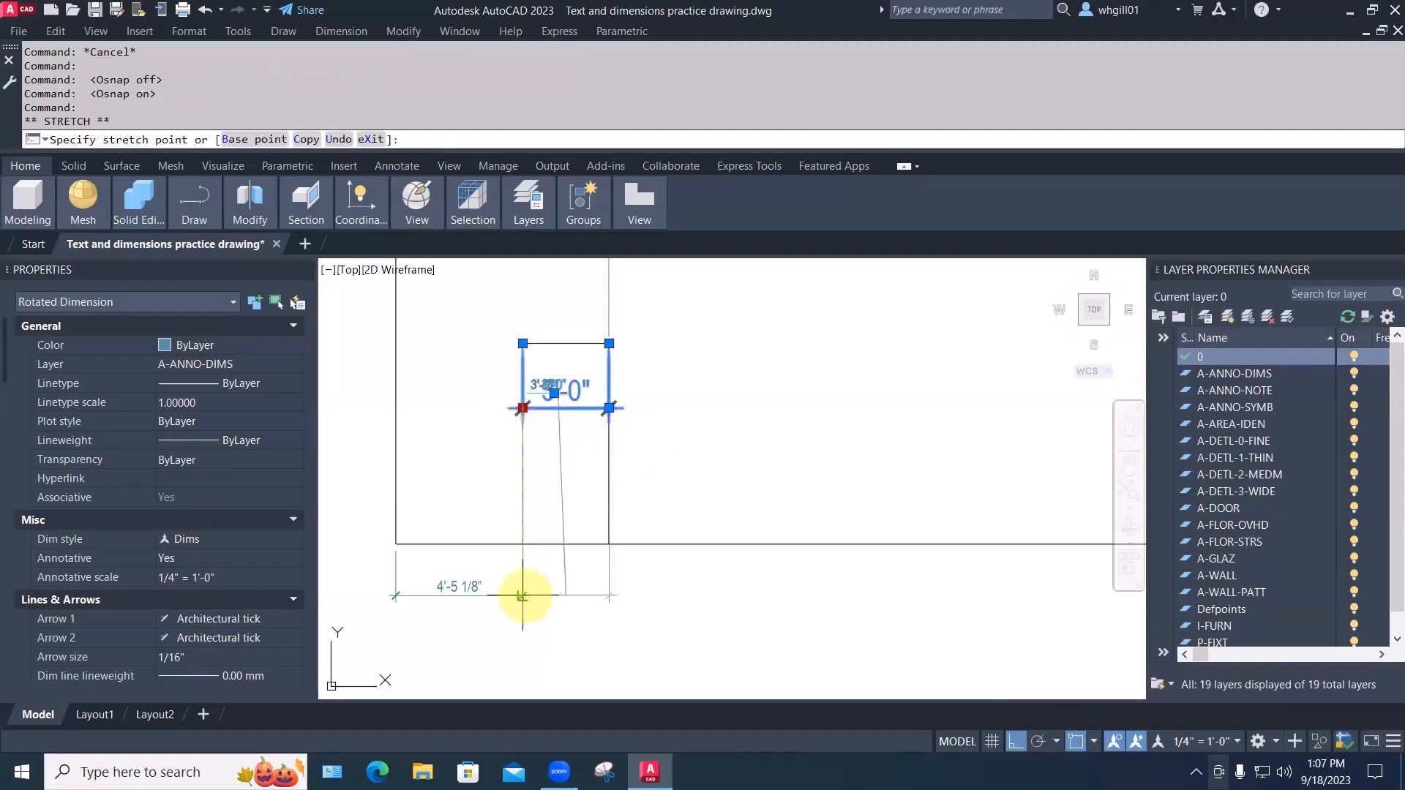
{"action": "scroll", "coordinate": [523, 596], "scroll_direction": "up", "scroll_amount": 8}
{"action": "left_click", "coordinate": [485, 668]}
{"action": "scroll", "coordinate": [497, 629], "scroll_direction": "down", "scroll_amount": 8}
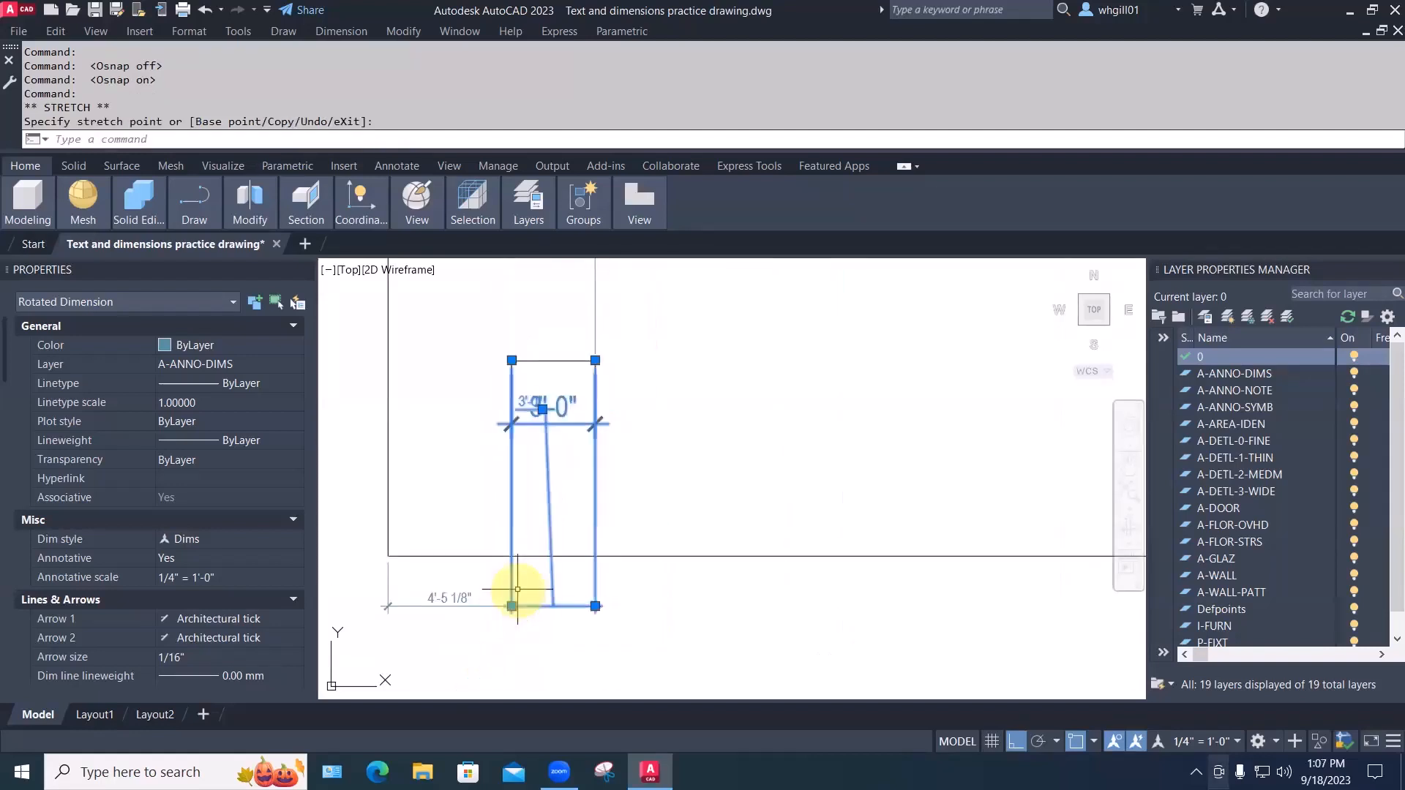
{"action": "key", "text": "Escape"}
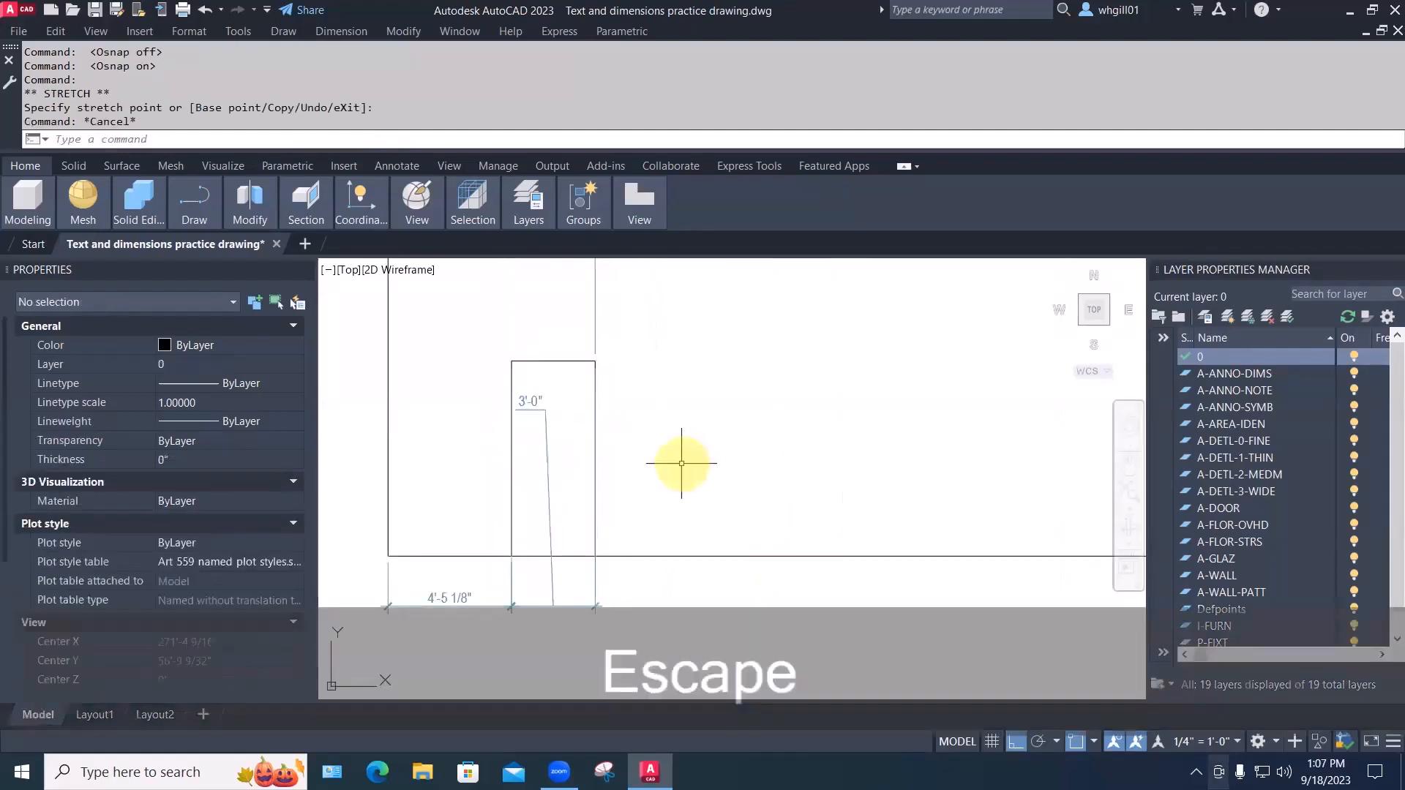
Drag the 3'-0" dimension line down in line with the 4'-5 1/8" dimension
{"action": "scroll", "coordinate": [682, 463], "scroll_direction": "down", "scroll_amount": 2}
{"action": "left_click", "coordinate": [589, 425]}
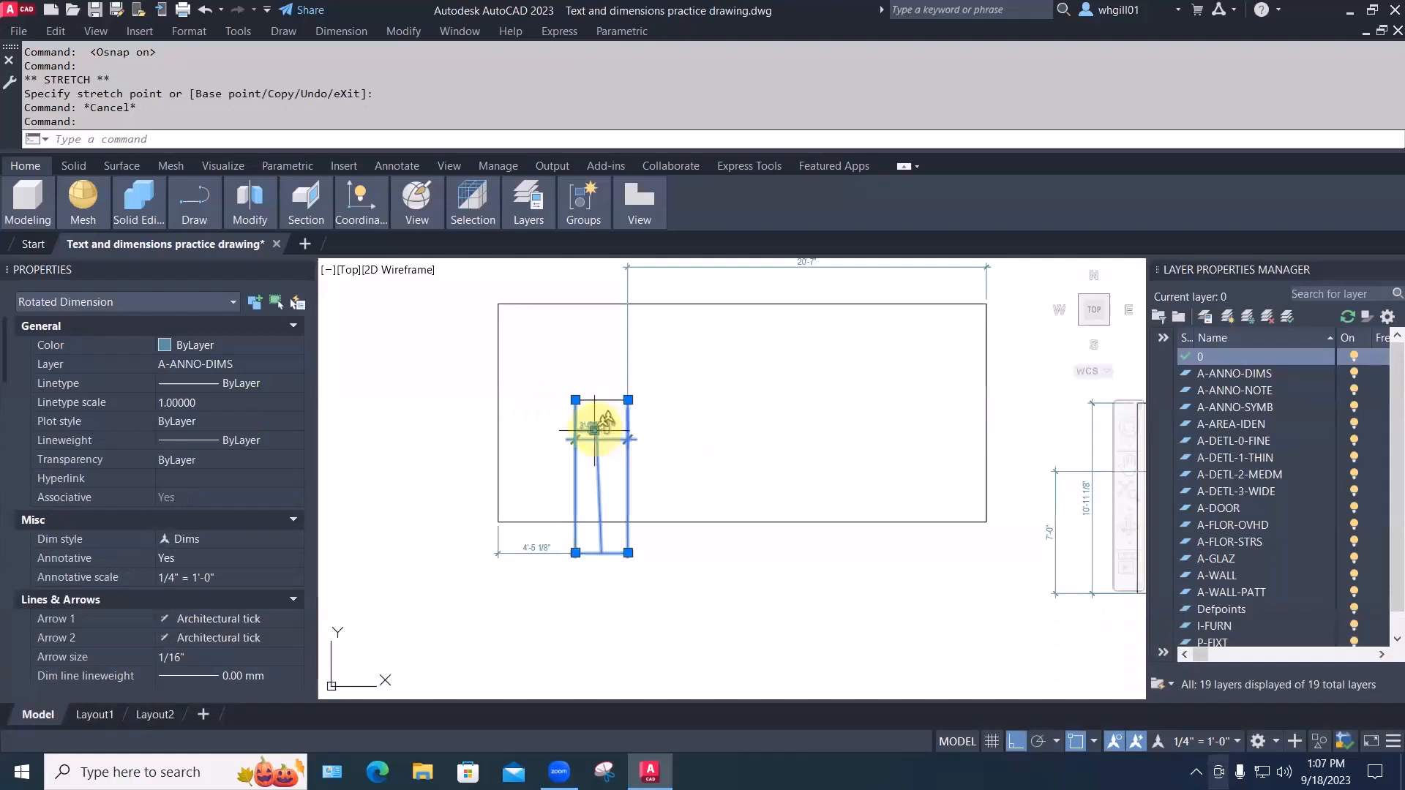
{"action": "left_click", "coordinate": [594, 430]}
{"action": "scroll", "coordinate": [598, 526], "scroll_direction": "up", "scroll_amount": 5}
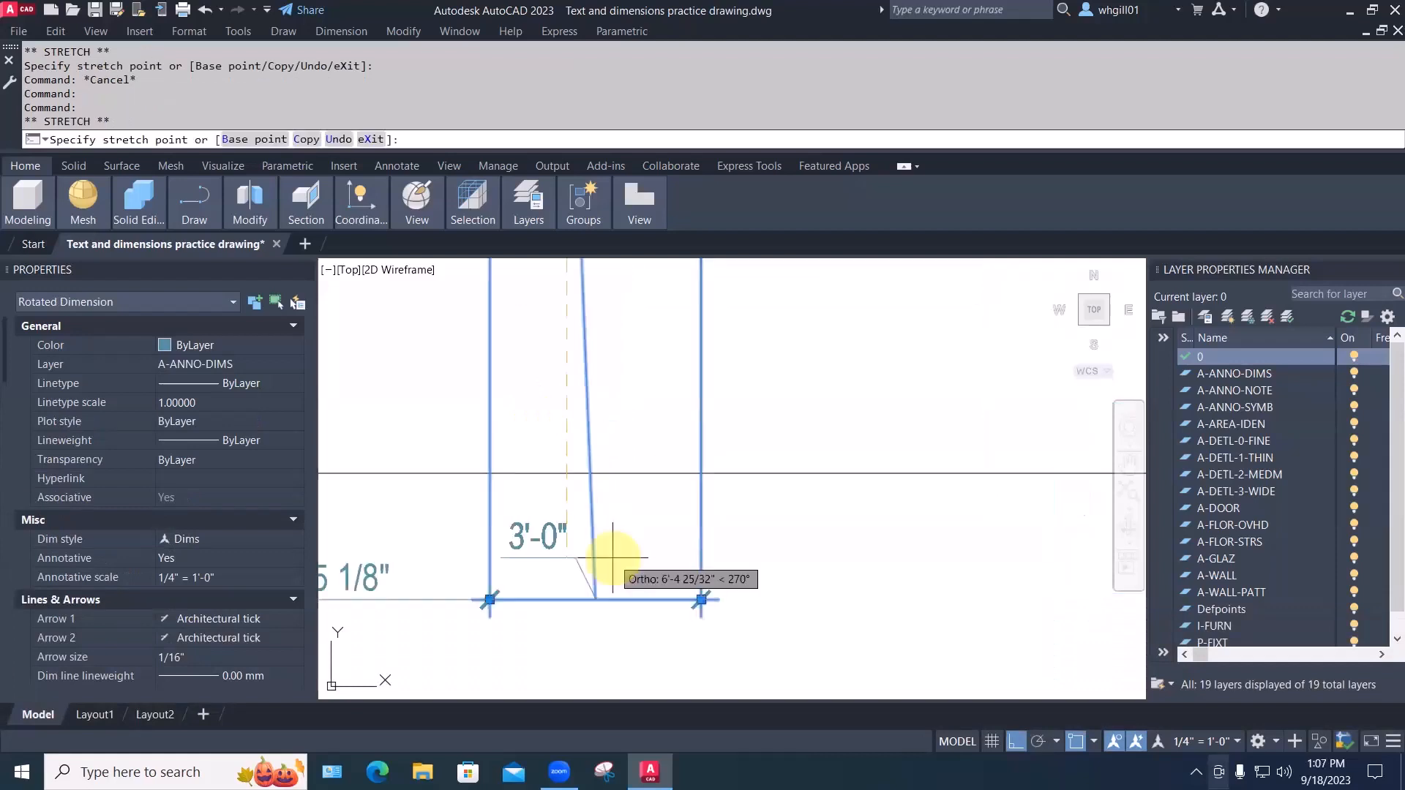
{"action": "scroll", "coordinate": [612, 586], "scroll_direction": "down", "scroll_amount": 5}
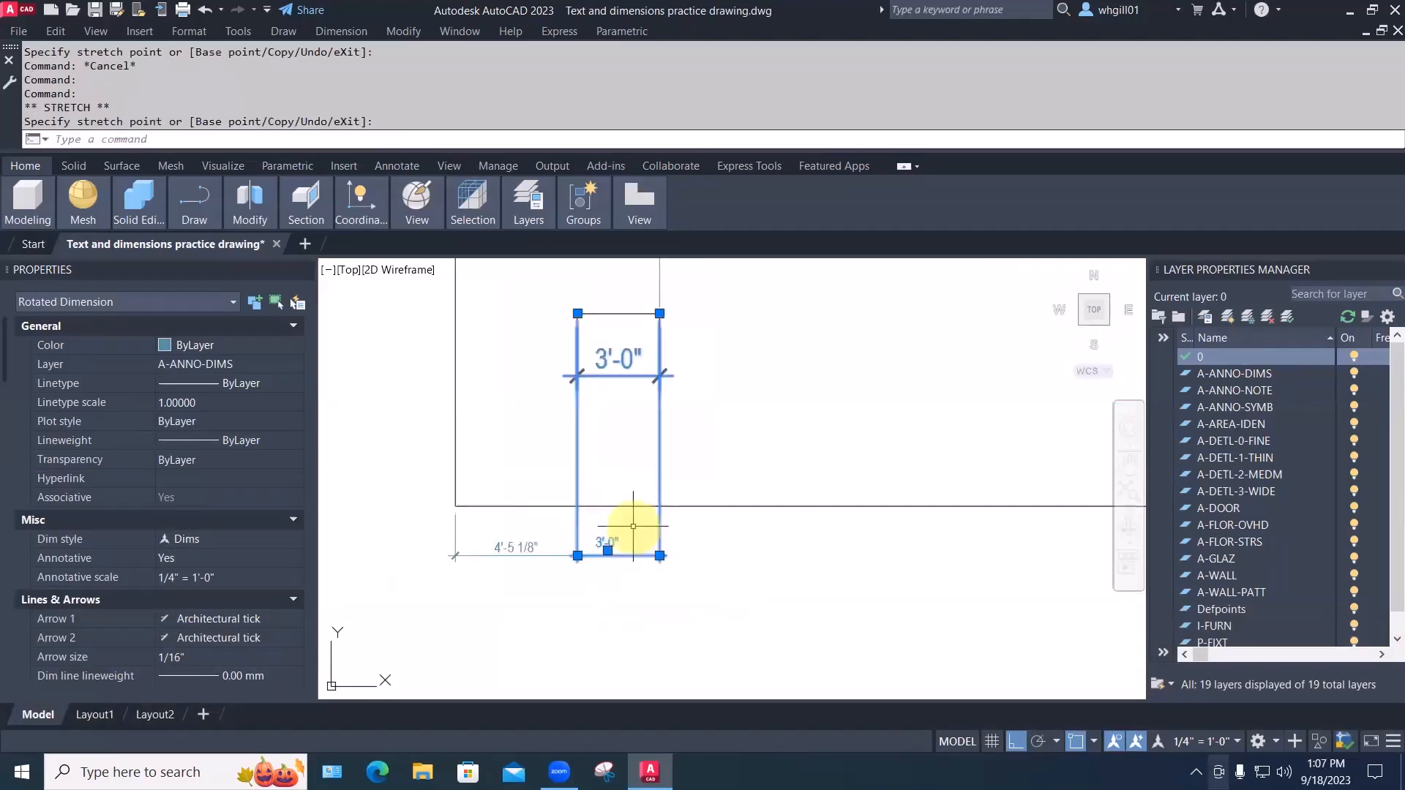
{"action": "key", "text": "Escape"}
{"action": "middle_click_drag", "start_coordinate": [761, 543], "coordinate": [642, 563]}
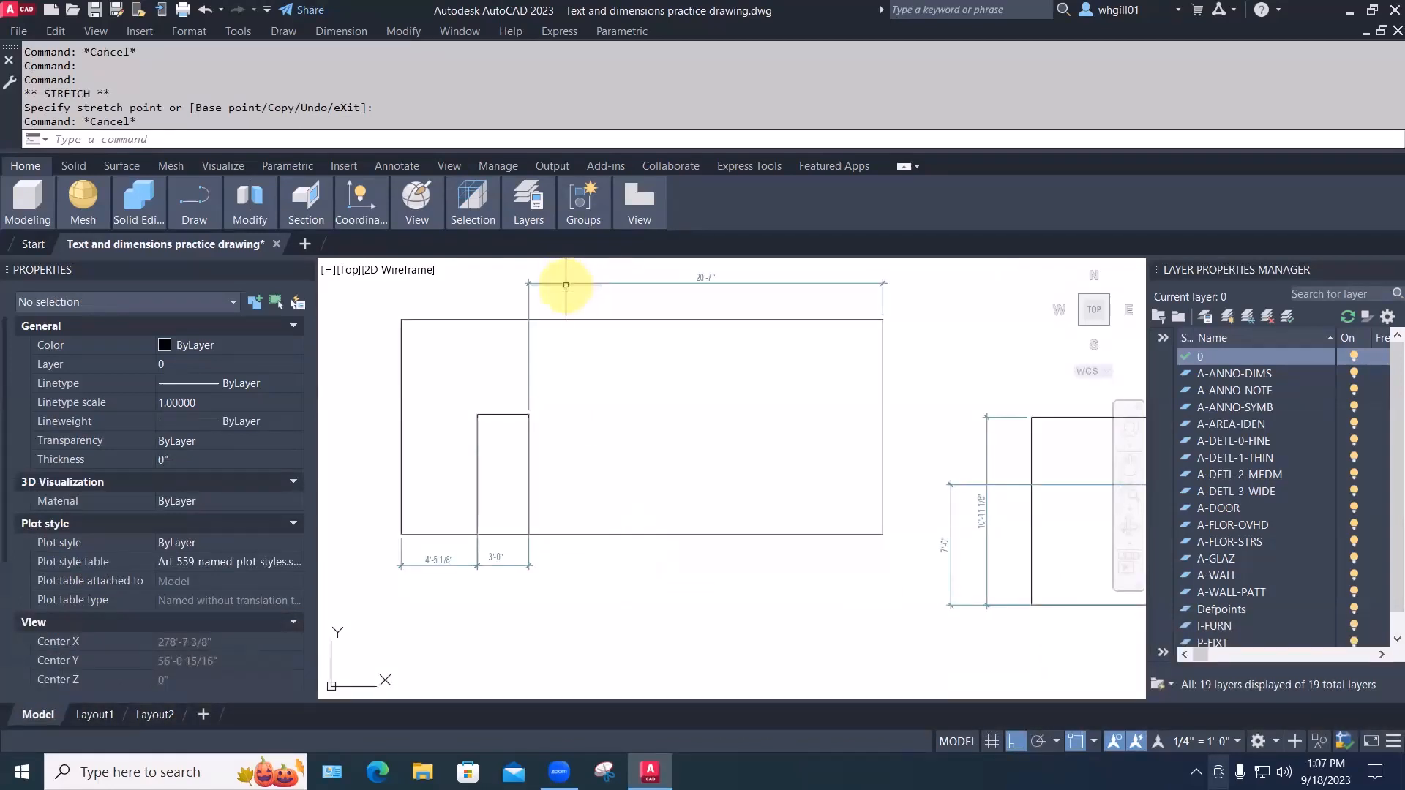
Grip-move the 20'-7" dimension line from above the room down to the bottom row
{"action": "left_click", "coordinate": [566, 285]}
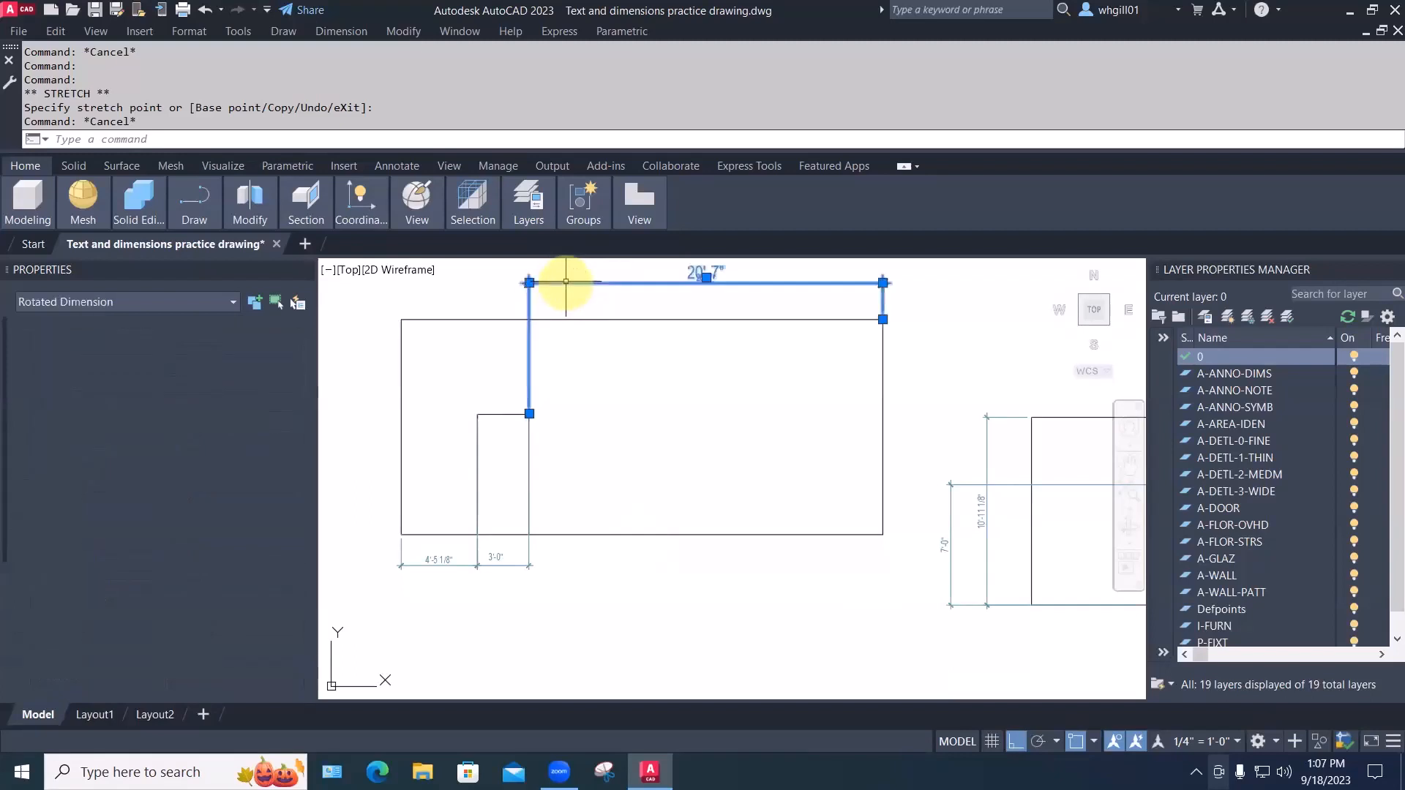
{"action": "left_click", "coordinate": [529, 283]}
{"action": "scroll", "coordinate": [530, 567], "scroll_direction": "up", "scroll_amount": 4}
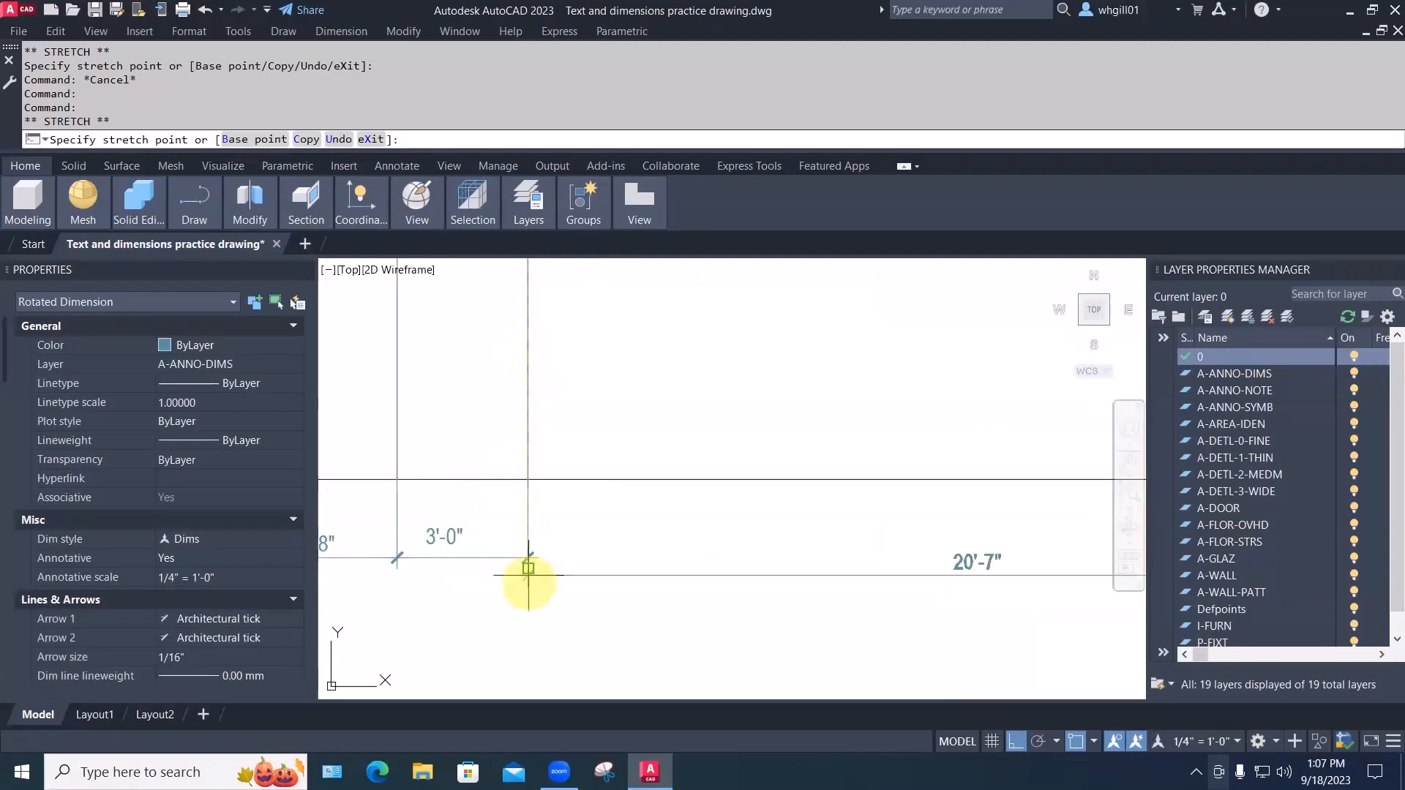
{"action": "scroll", "coordinate": [528, 568], "scroll_direction": "up", "scroll_amount": 3}
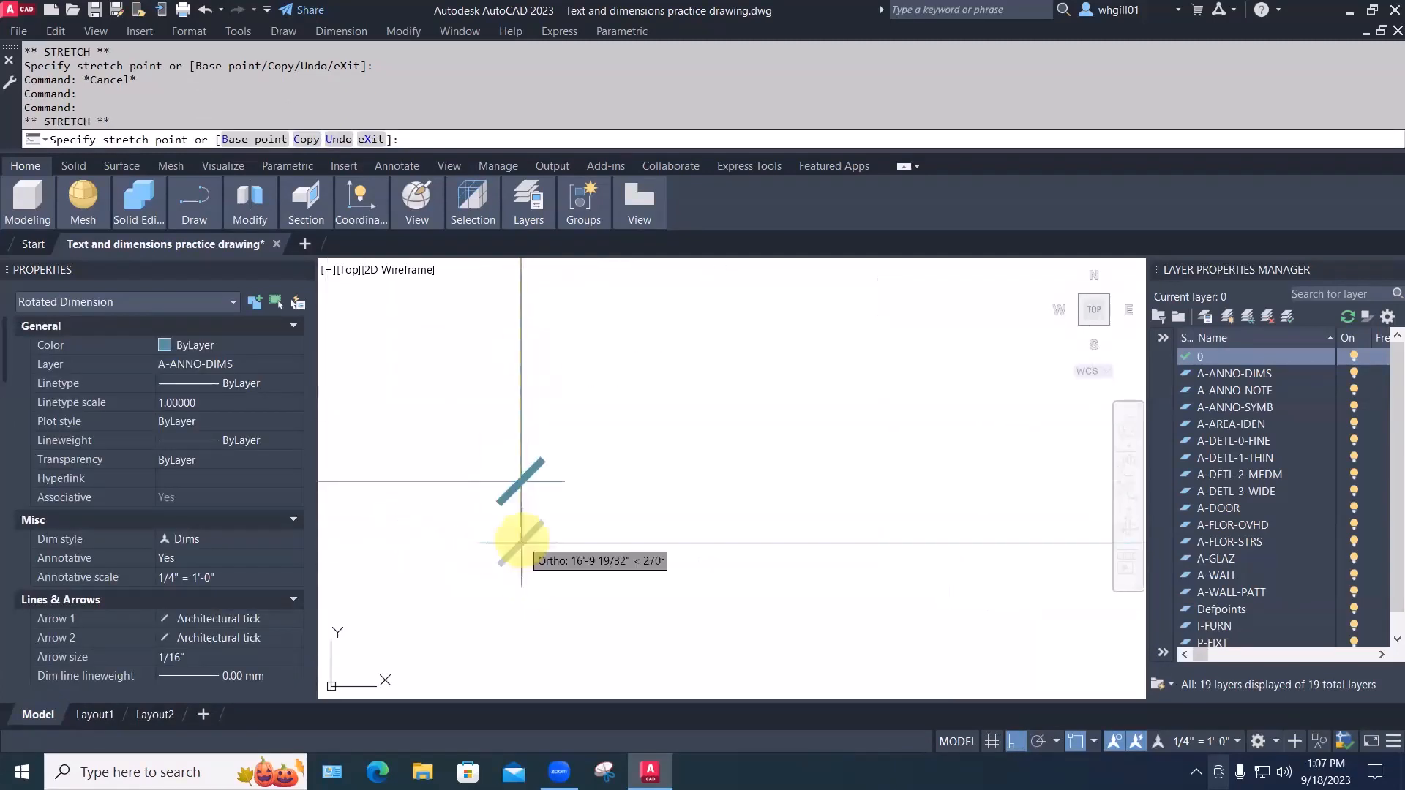
{"action": "left_click", "coordinate": [521, 481]}
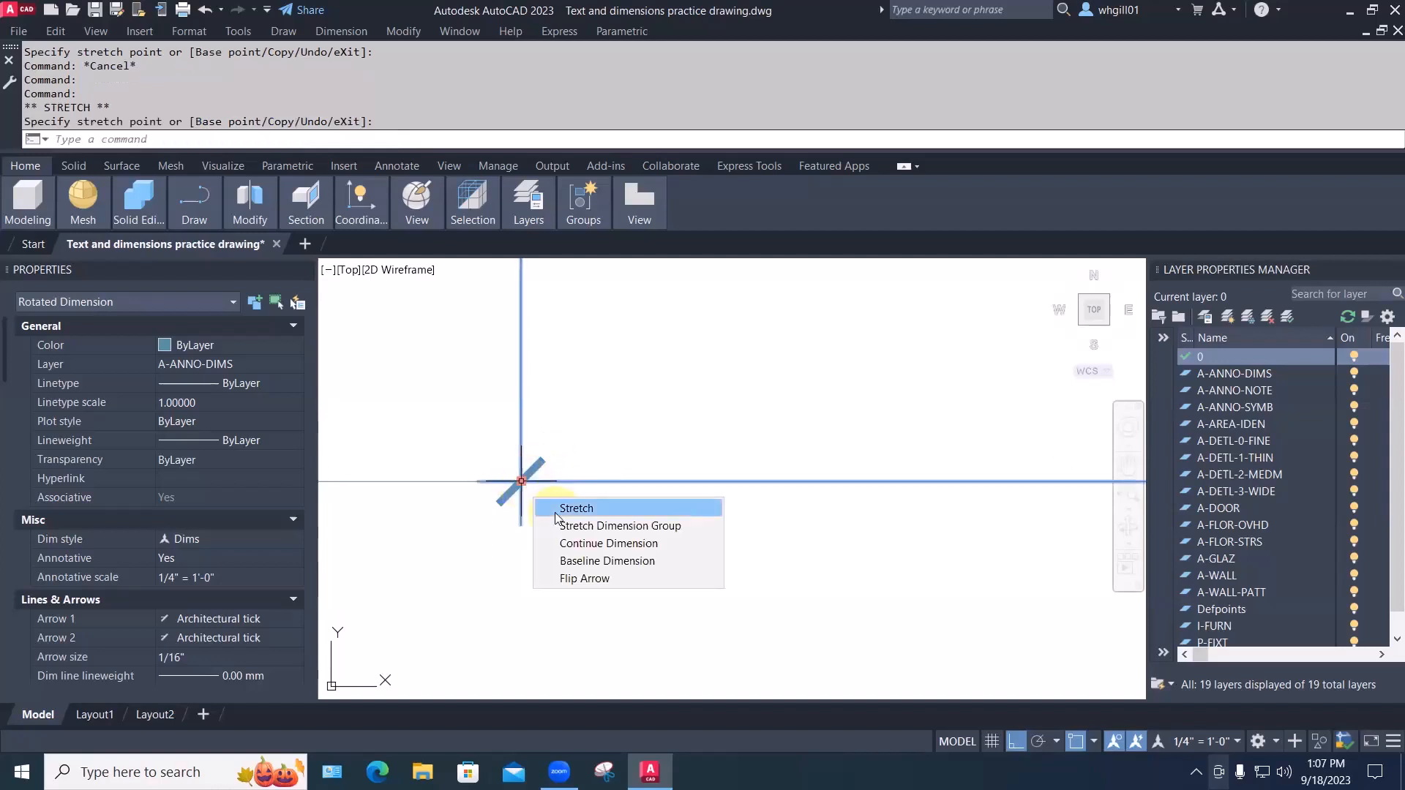
{"action": "key", "text": "Escape"}
{"action": "scroll", "coordinate": [549, 477], "scroll_direction": "down", "scroll_amount": 5}
{"action": "middle_click_drag", "start_coordinate": [551, 474], "coordinate": [568, 498]}
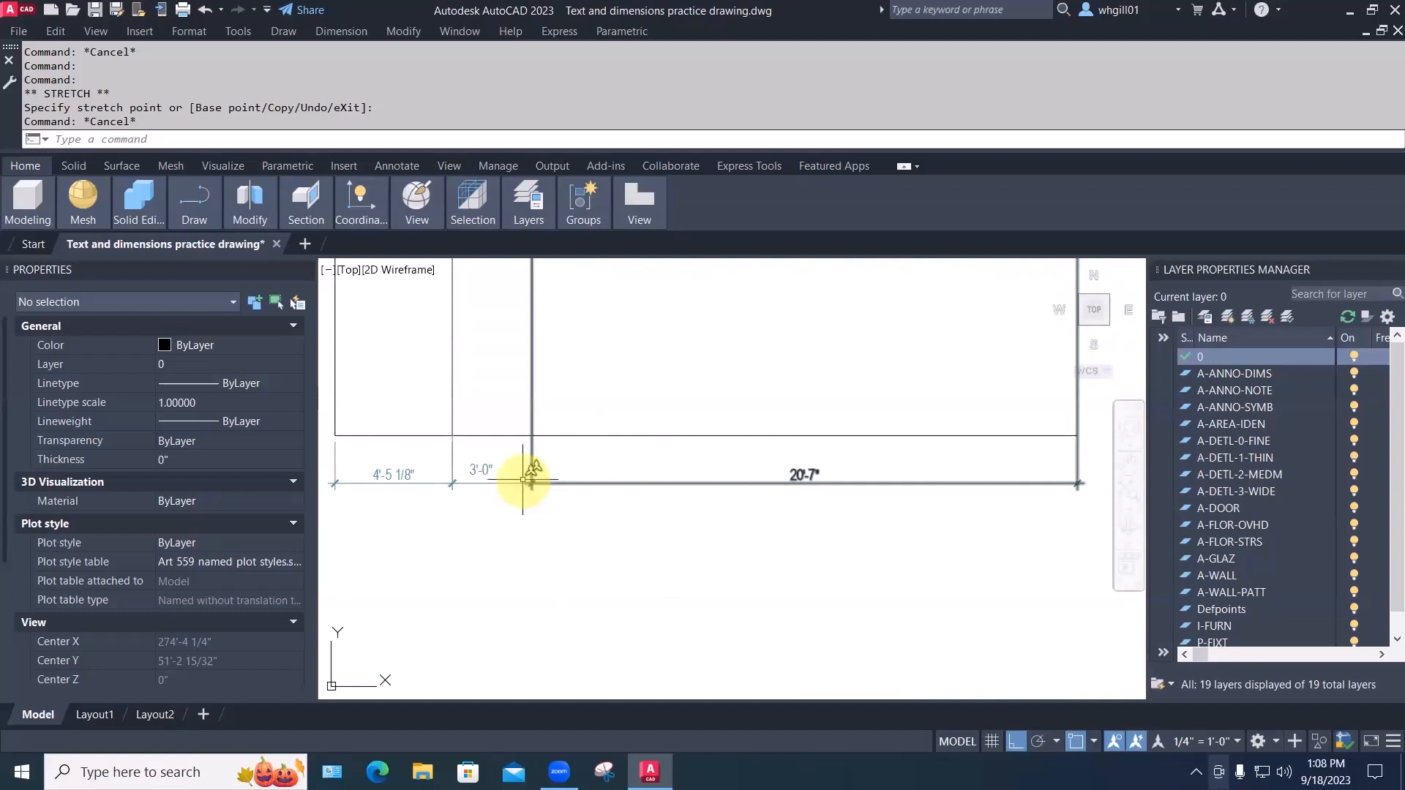
Move both 3'-0" dimension extension origins down to the room's bottom line
{"action": "scroll", "coordinate": [793, 433], "scroll_direction": "up", "scroll_amount": 4}
{"action": "scroll", "coordinate": [587, 481], "scroll_direction": "down", "scroll_amount": 3}
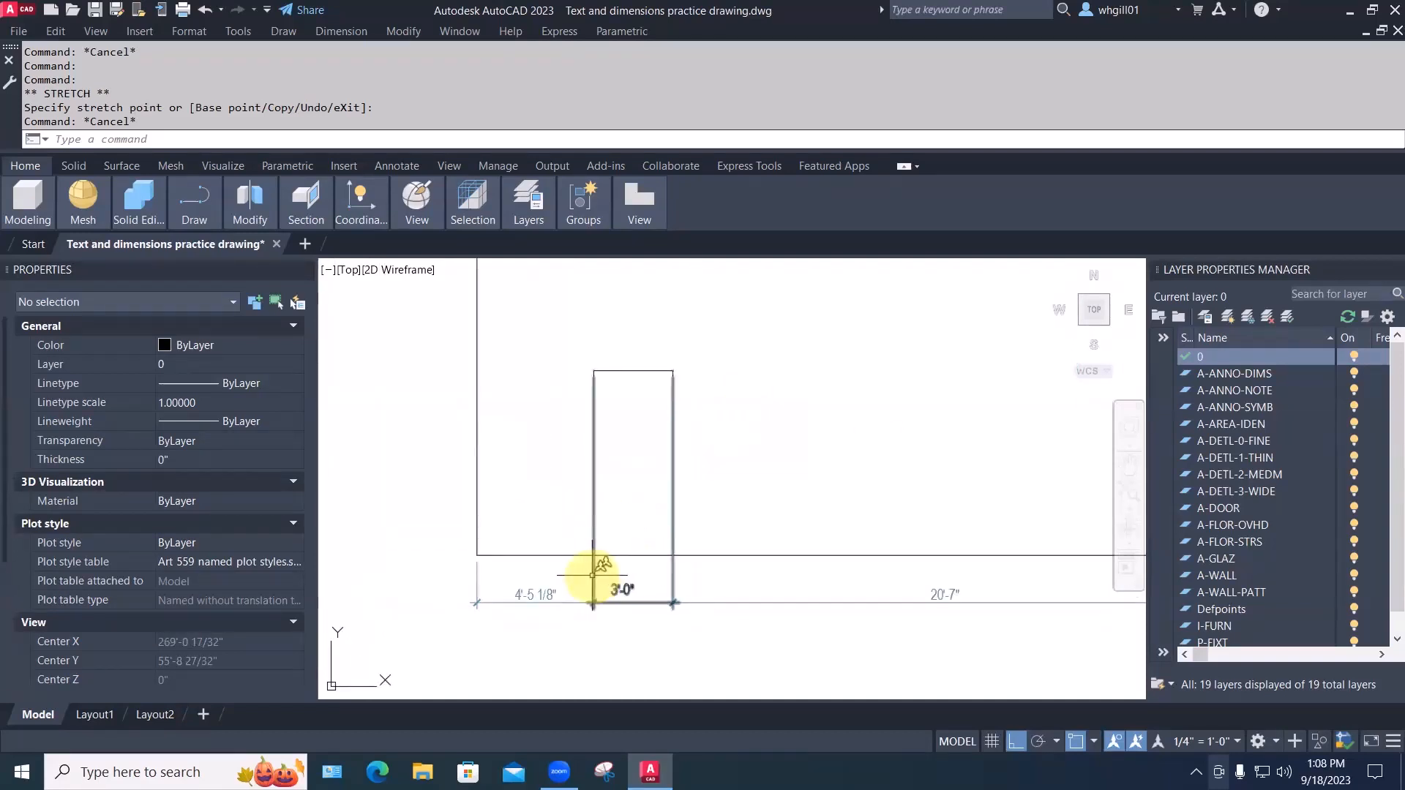
{"action": "left_click", "coordinate": [593, 575]}
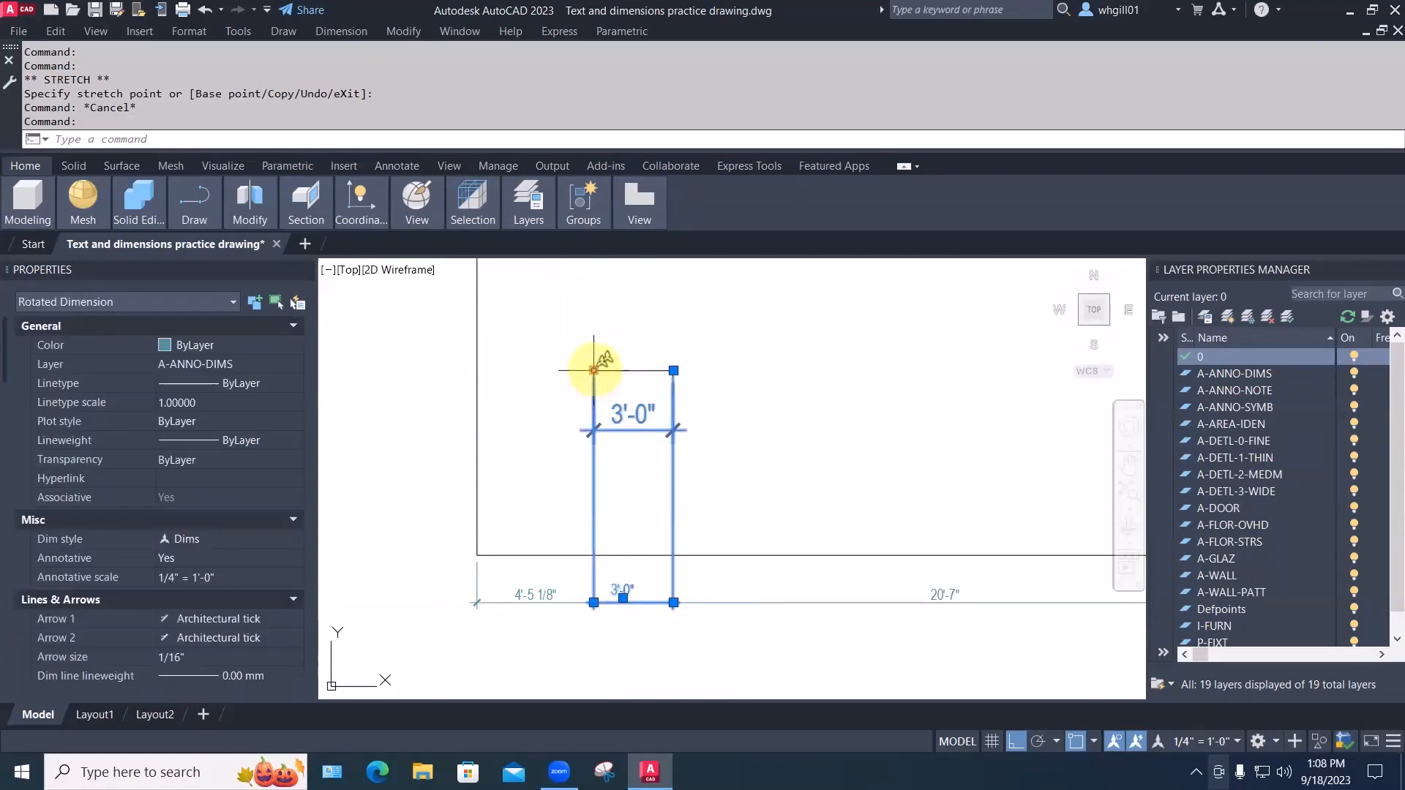
{"action": "left_click", "coordinate": [594, 370]}
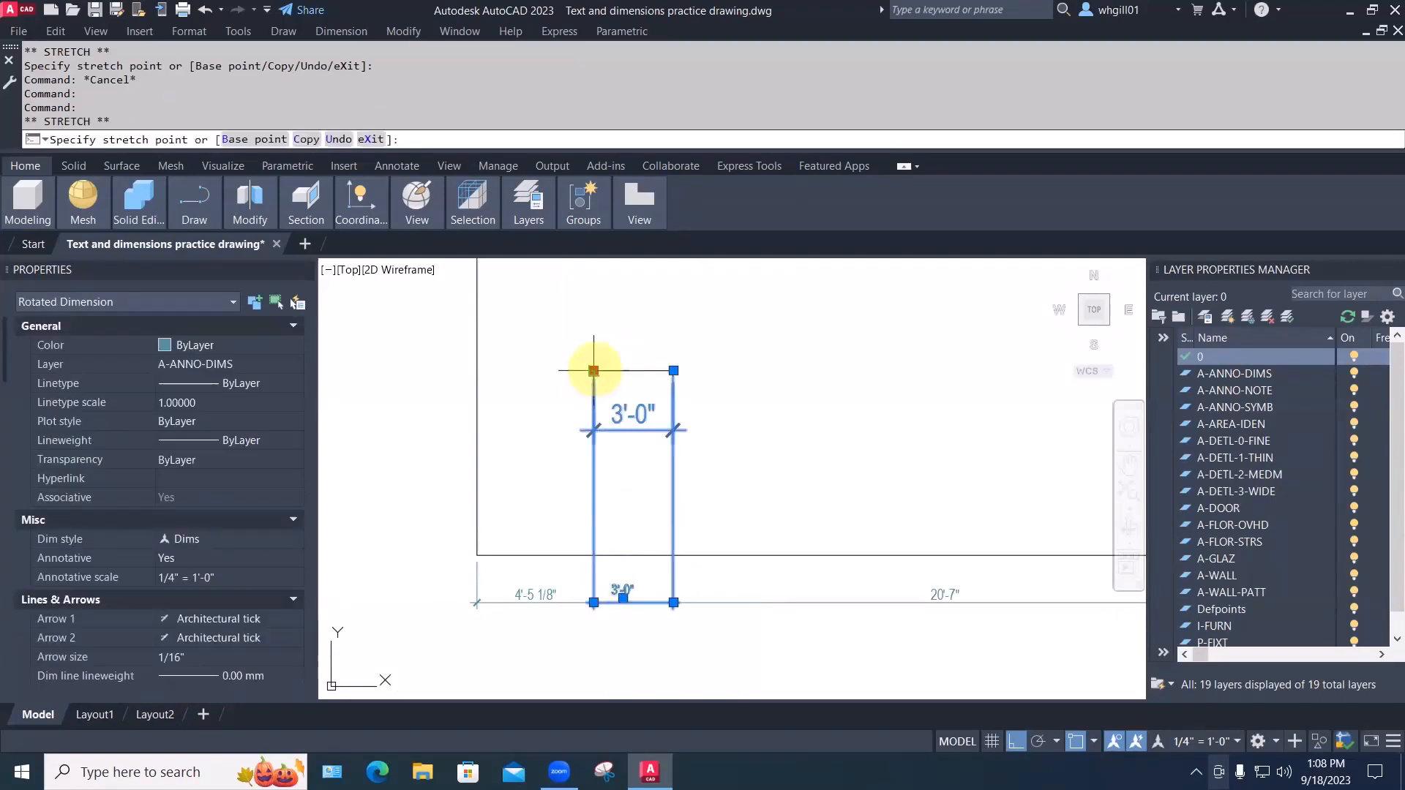
{"action": "left_click", "coordinate": [593, 555]}
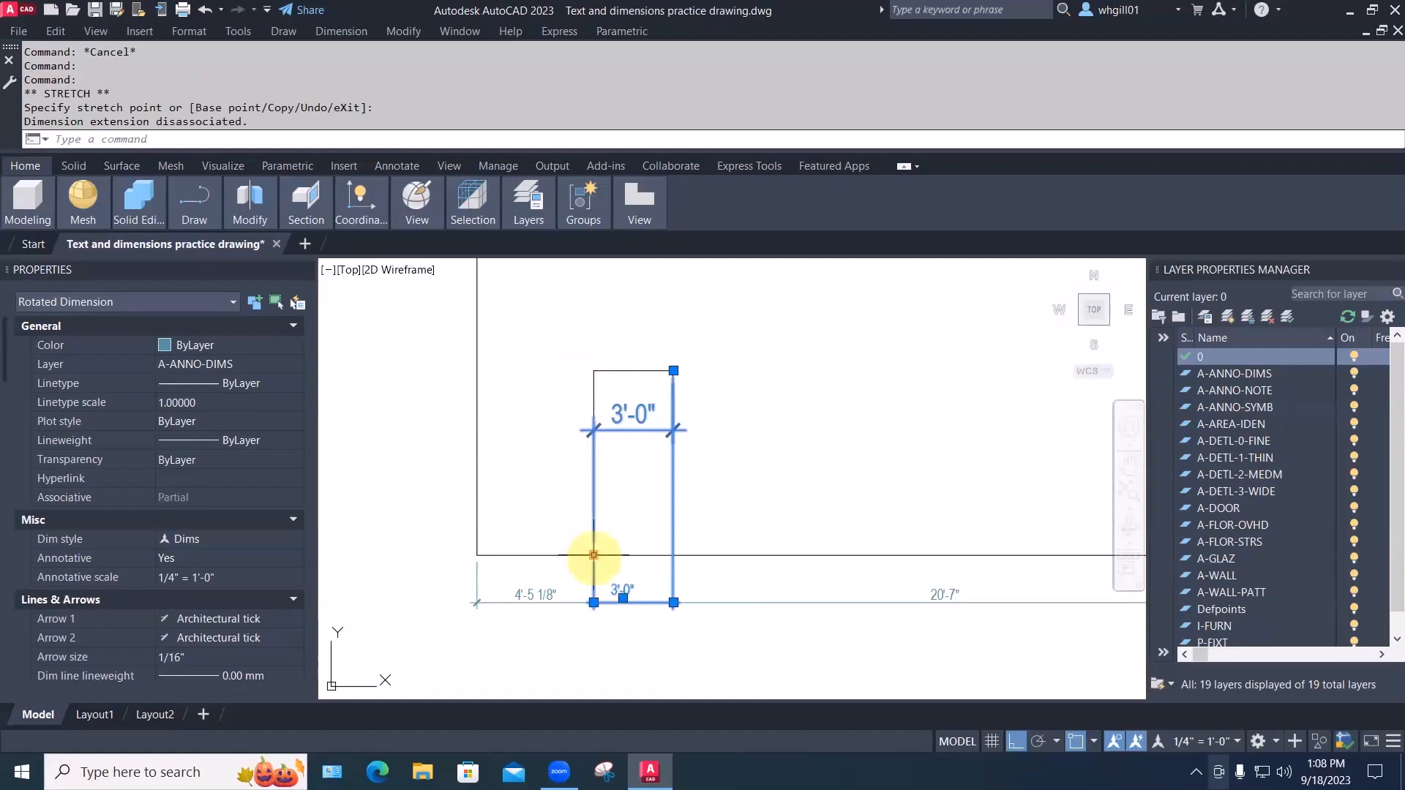
{"action": "left_click", "coordinate": [673, 370]}
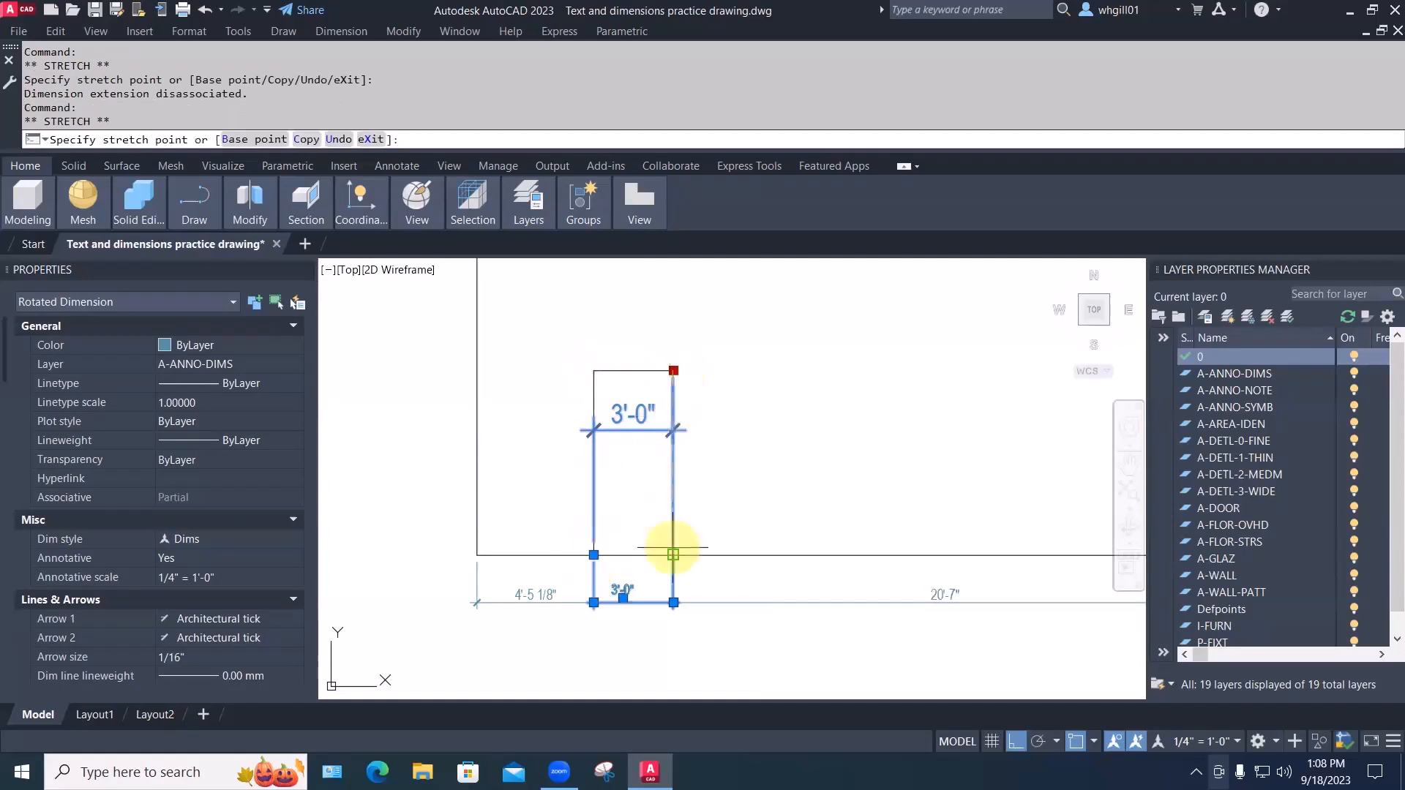
{"action": "left_click", "coordinate": [673, 554]}
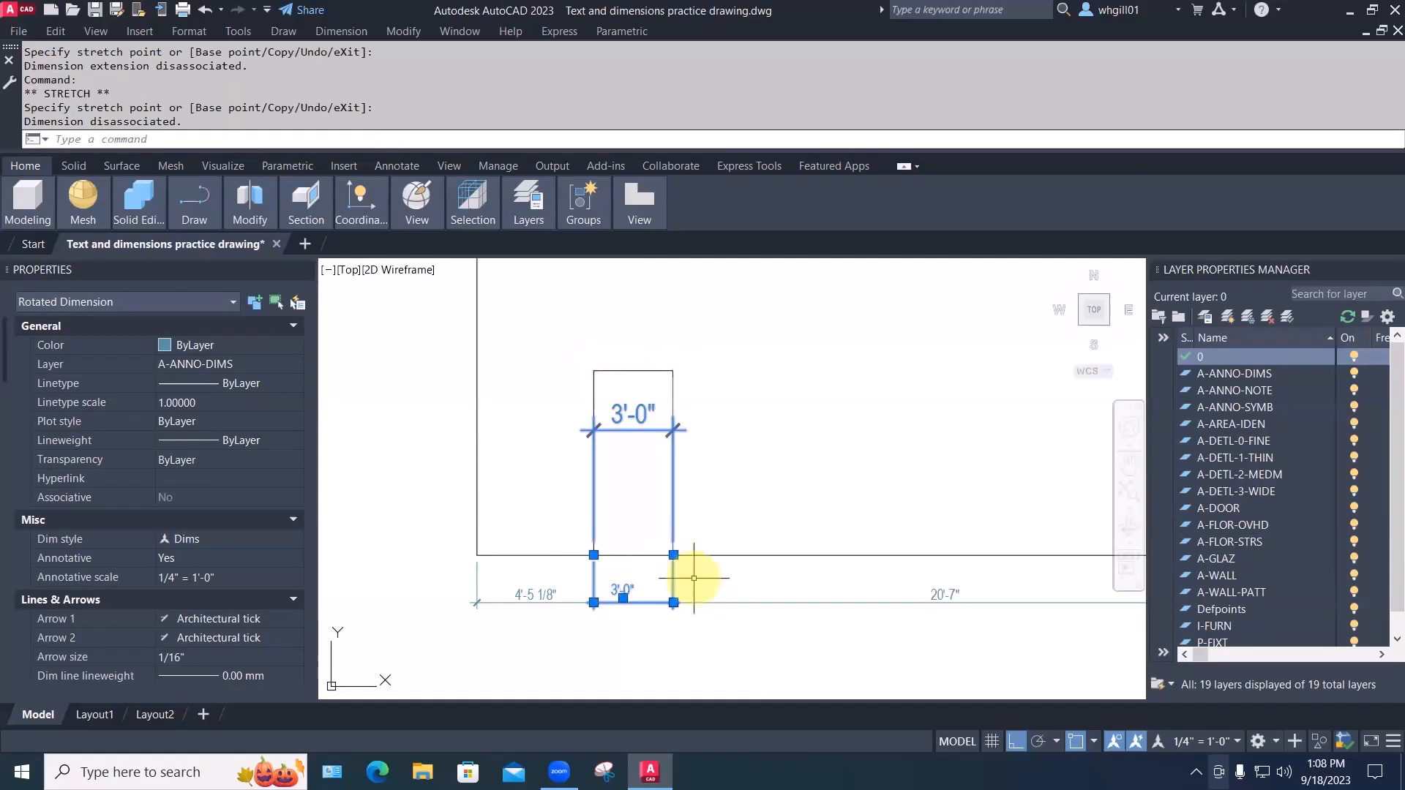
{"action": "key", "text": "Escape"}
Move the 20'-7" dimension's extension origin down to the room's bottom edge
{"action": "mouse_move", "coordinate": [721, 574]}
{"action": "middle_mouse_down"}
{"action": "mouse_move", "coordinate": [624, 458]}
{"action": "mouse_move", "coordinate": [628, 518]}
{"action": "middle_mouse_up"}
{"action": "left_click", "coordinate": [655, 546]}
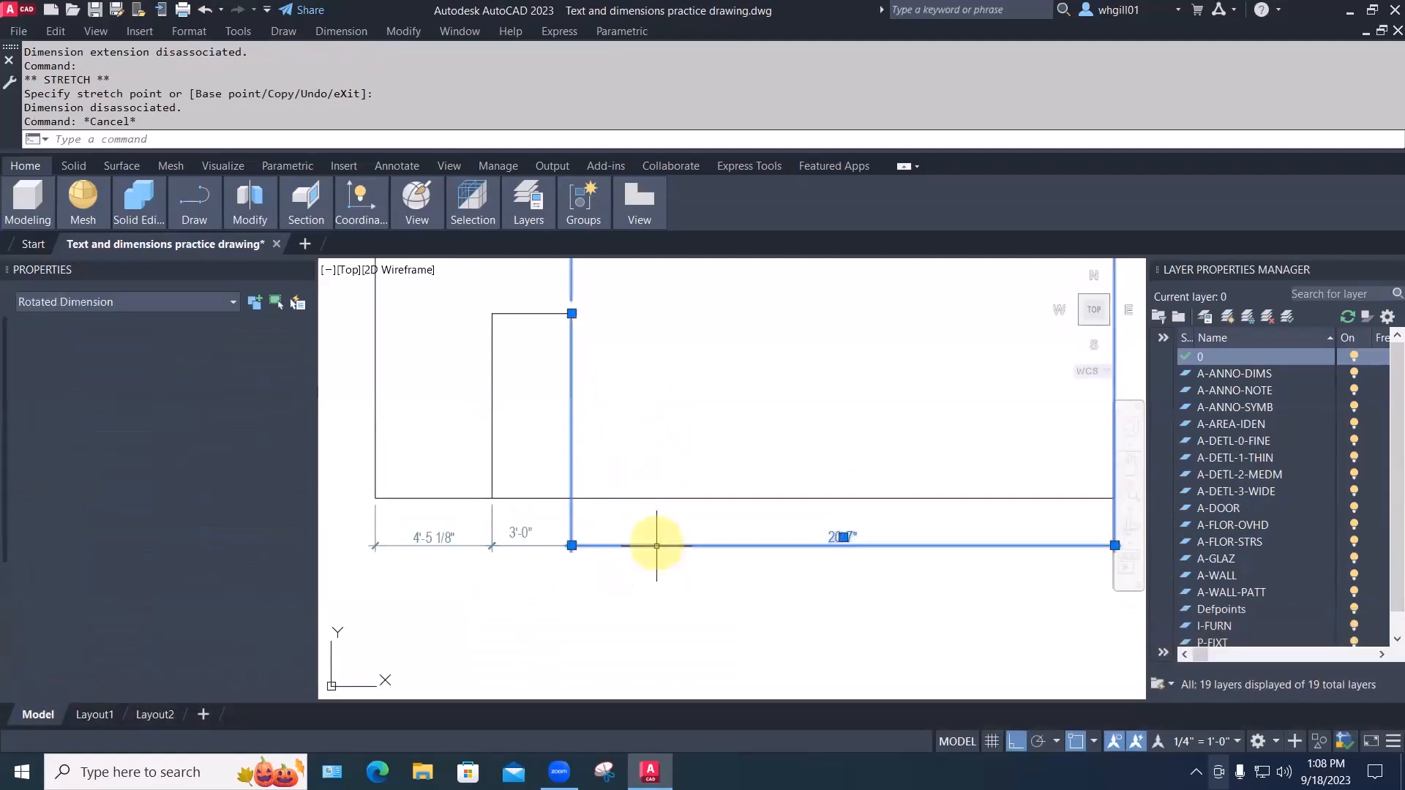
{"action": "left_click", "coordinate": [572, 313]}
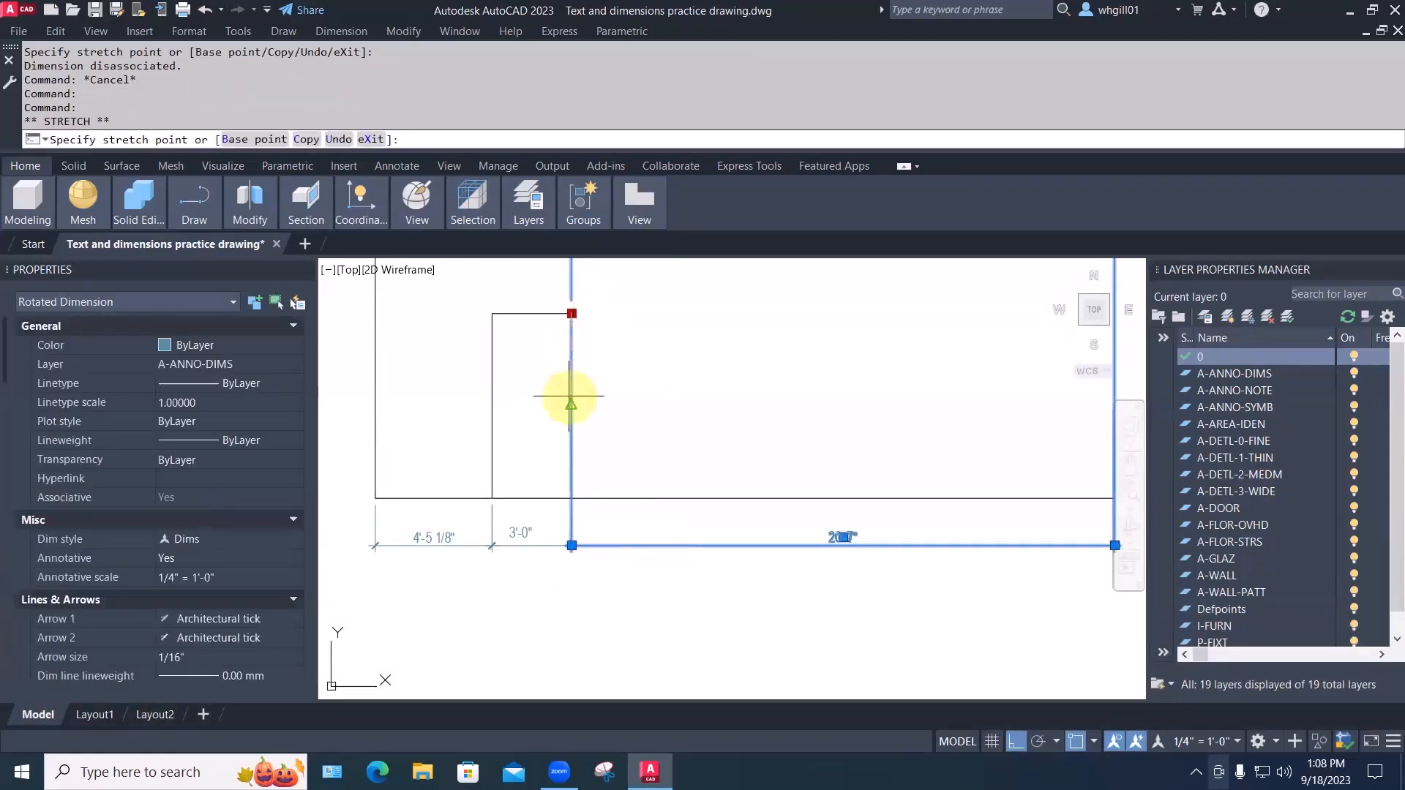
{"action": "left_click", "coordinate": [572, 545]}
{"action": "key", "text": "Escape"}
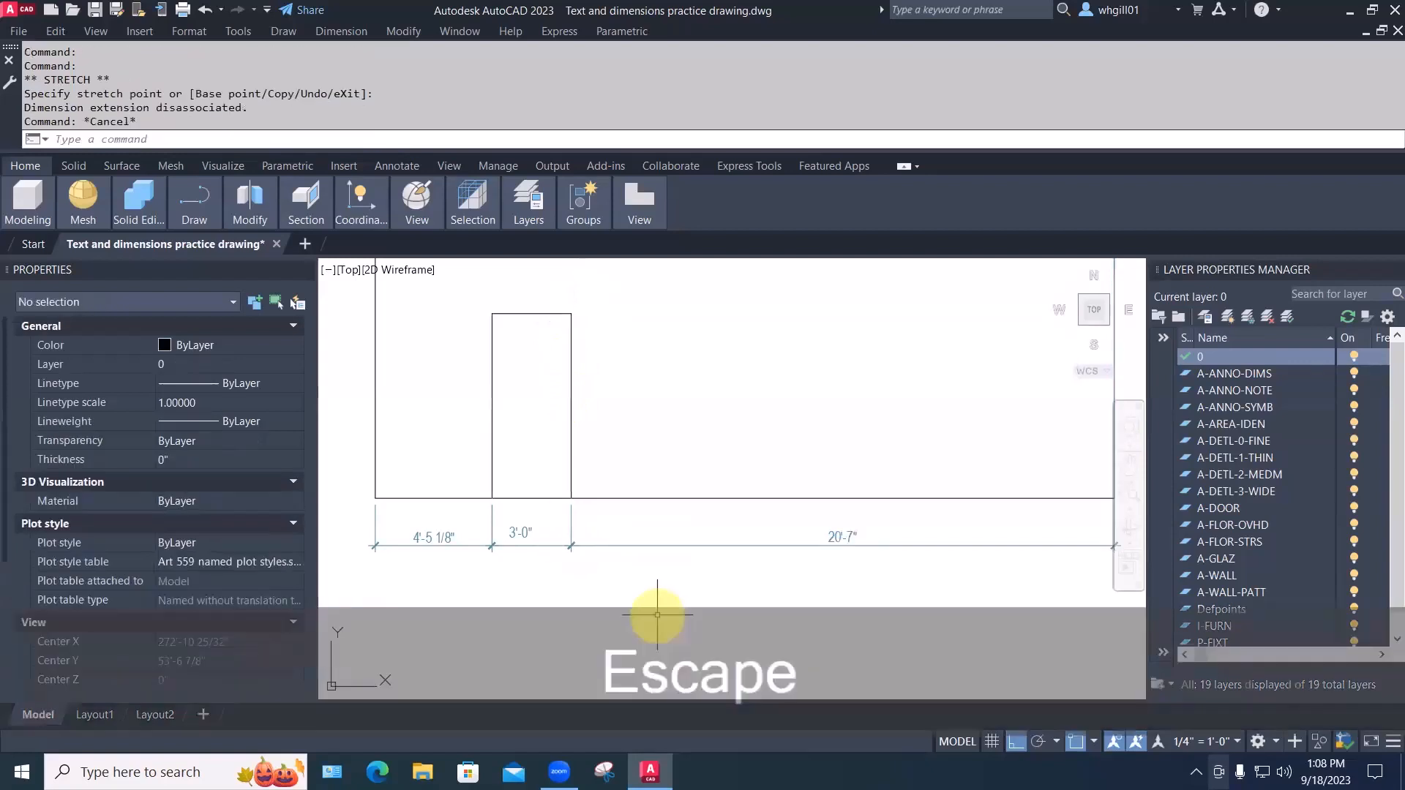
{"action": "scroll", "coordinate": [657, 614], "scroll_direction": "down", "scroll_amount": 2}
{"action": "left_click", "coordinate": [825, 552]}
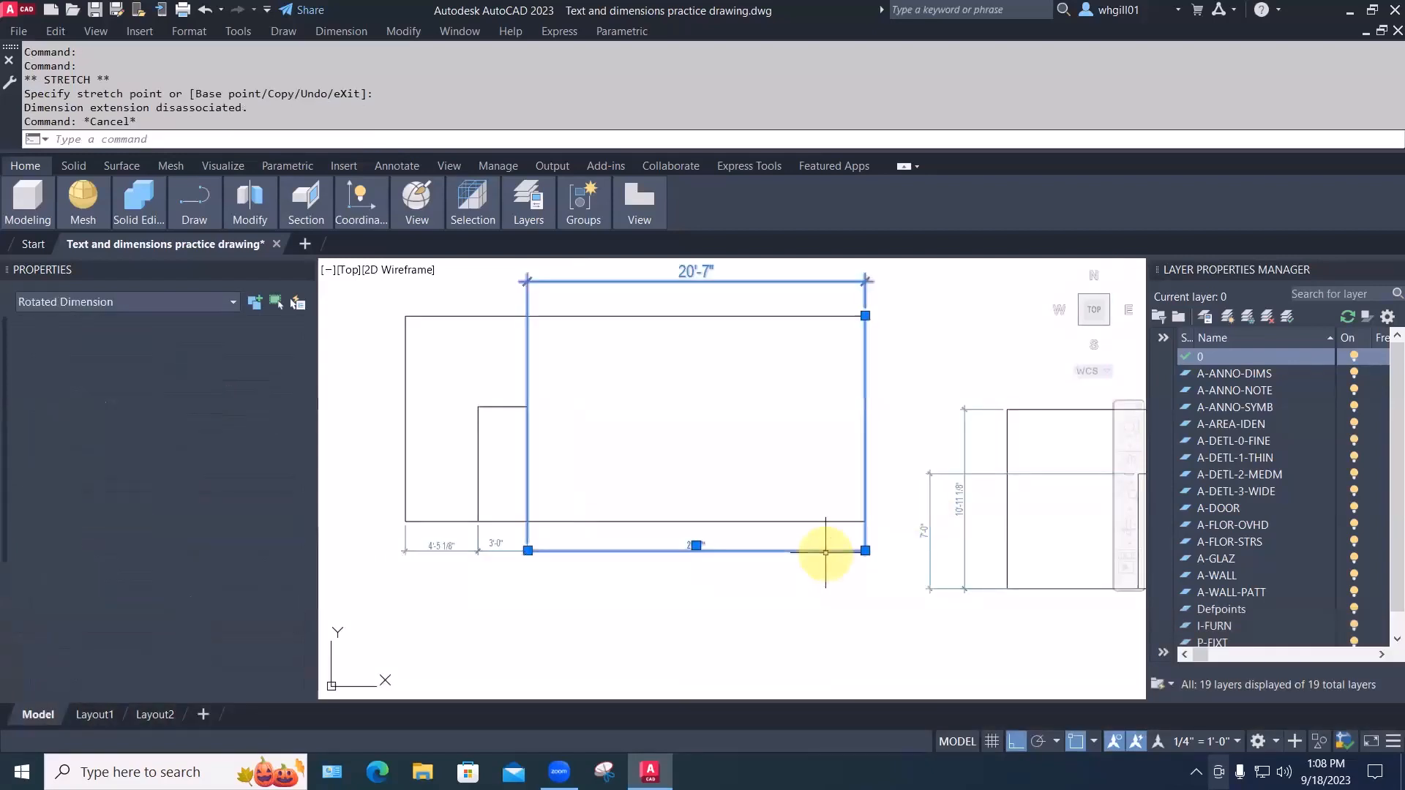
{"action": "left_click", "coordinate": [865, 315]}
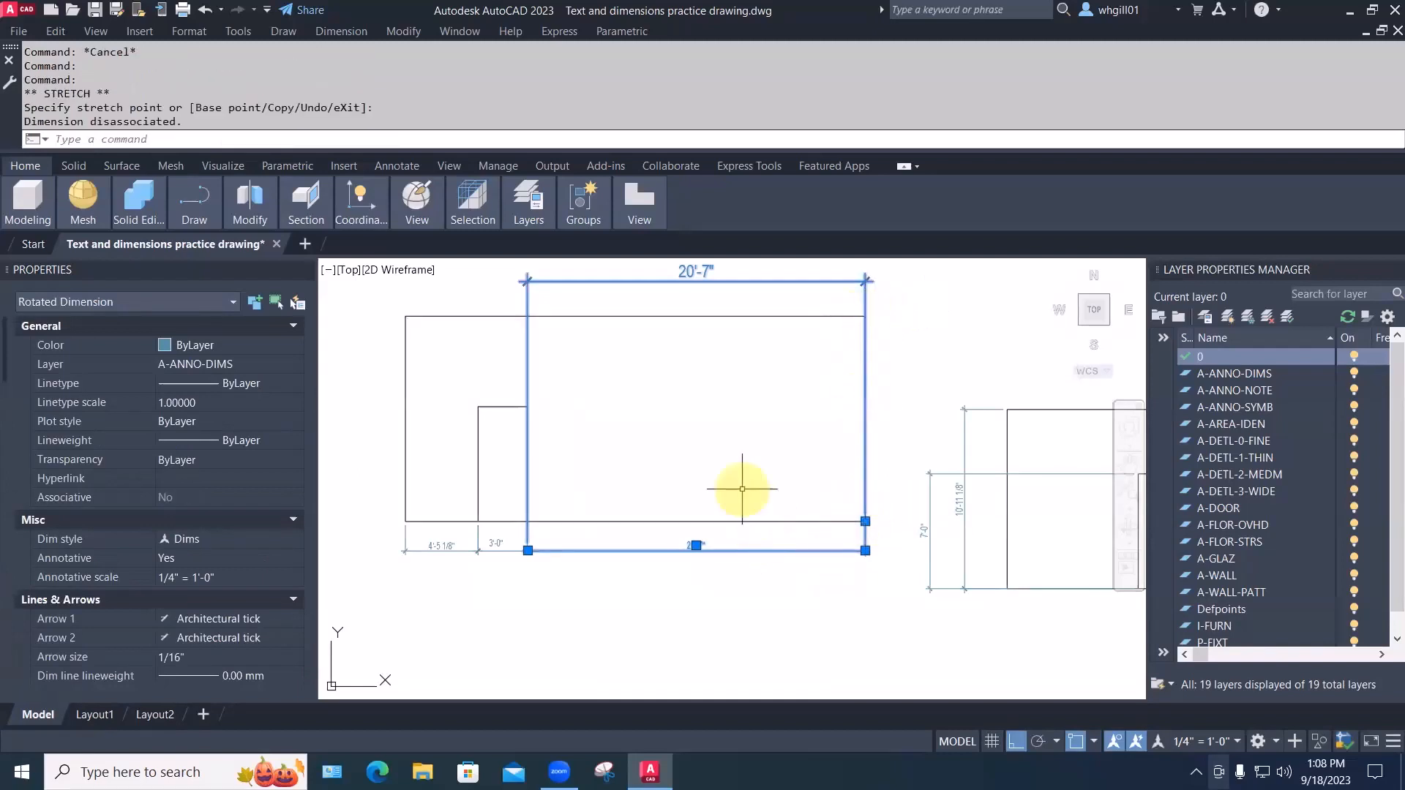
{"action": "key", "text": "Escape"}
{"action": "middle_click_drag", "start_coordinate": [740, 493], "coordinate": [786, 482]}
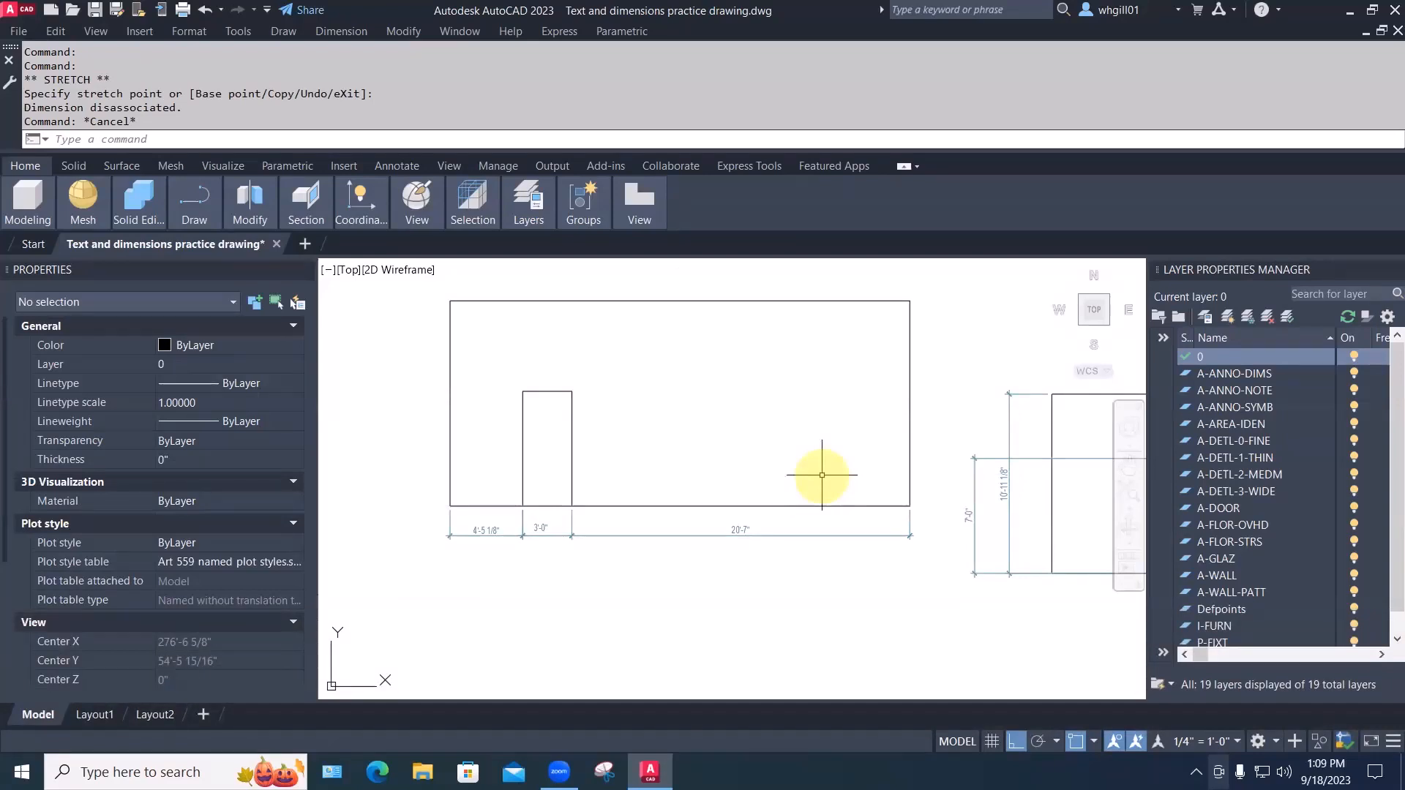
Erase the 3'-0" and 20'-7" dimensions
{"action": "key", "text": "Escape"}
{"action": "type", "text": "e"}
{"action": "key", "text": "space"}
{"action": "left_click", "coordinate": [806, 574]}
{"action": "left_click", "coordinate": [550, 522]}
{"action": "key", "text": "space"}
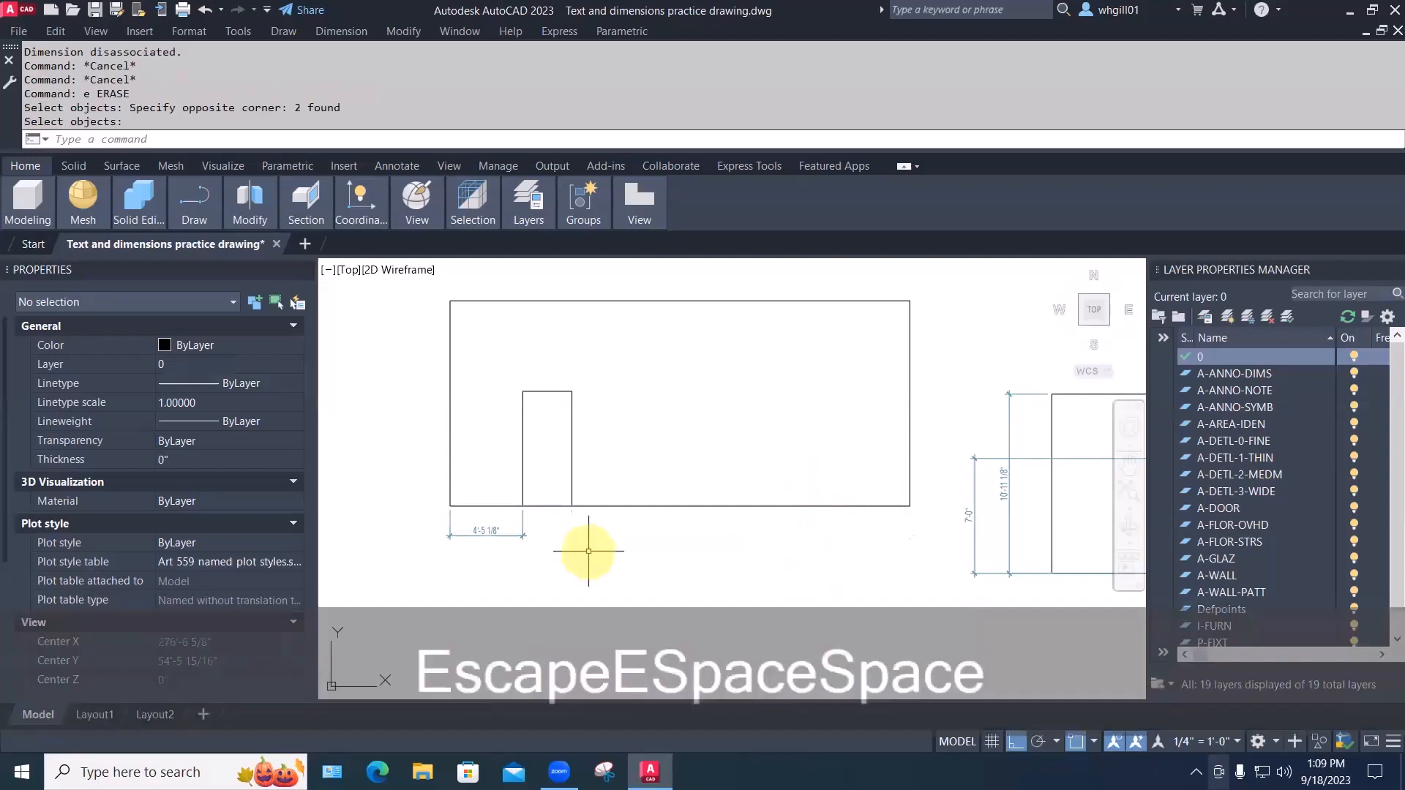
{"action": "middle_click_drag", "start_coordinate": [588, 551], "coordinate": [635, 533]}
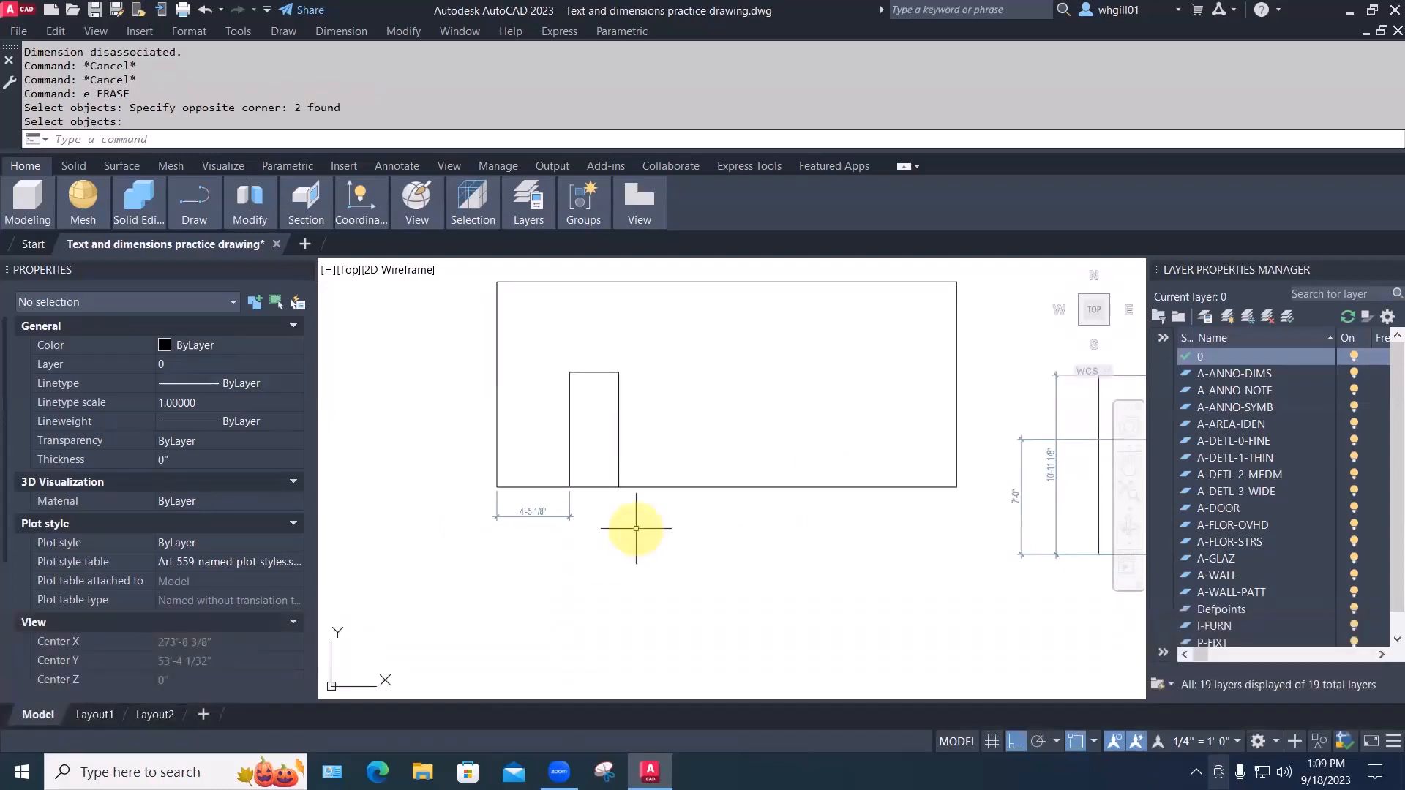
Copy the door rectangle farther right along the bottom wall as a second opening
{"action": "key", "text": "Escape"}
{"action": "type", "text": "cp"}
{"action": "key", "text": "space"}
{"action": "left_click", "coordinate": [647, 457]}
{"action": "left_click", "coordinate": [594, 409]}
{"action": "key", "text": "space"}
{"action": "left_click", "coordinate": [546, 336]}
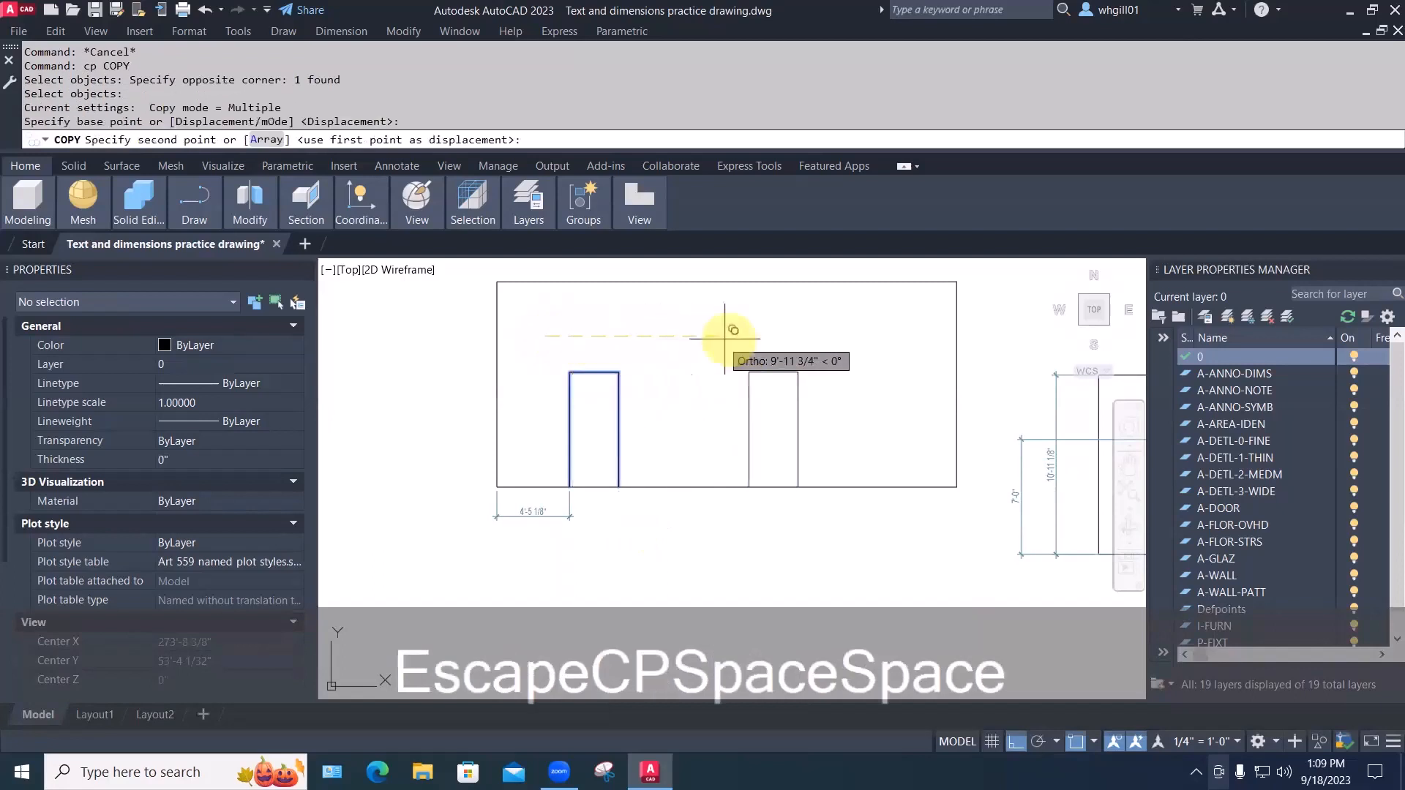
{"action": "left_click", "coordinate": [746, 336]}
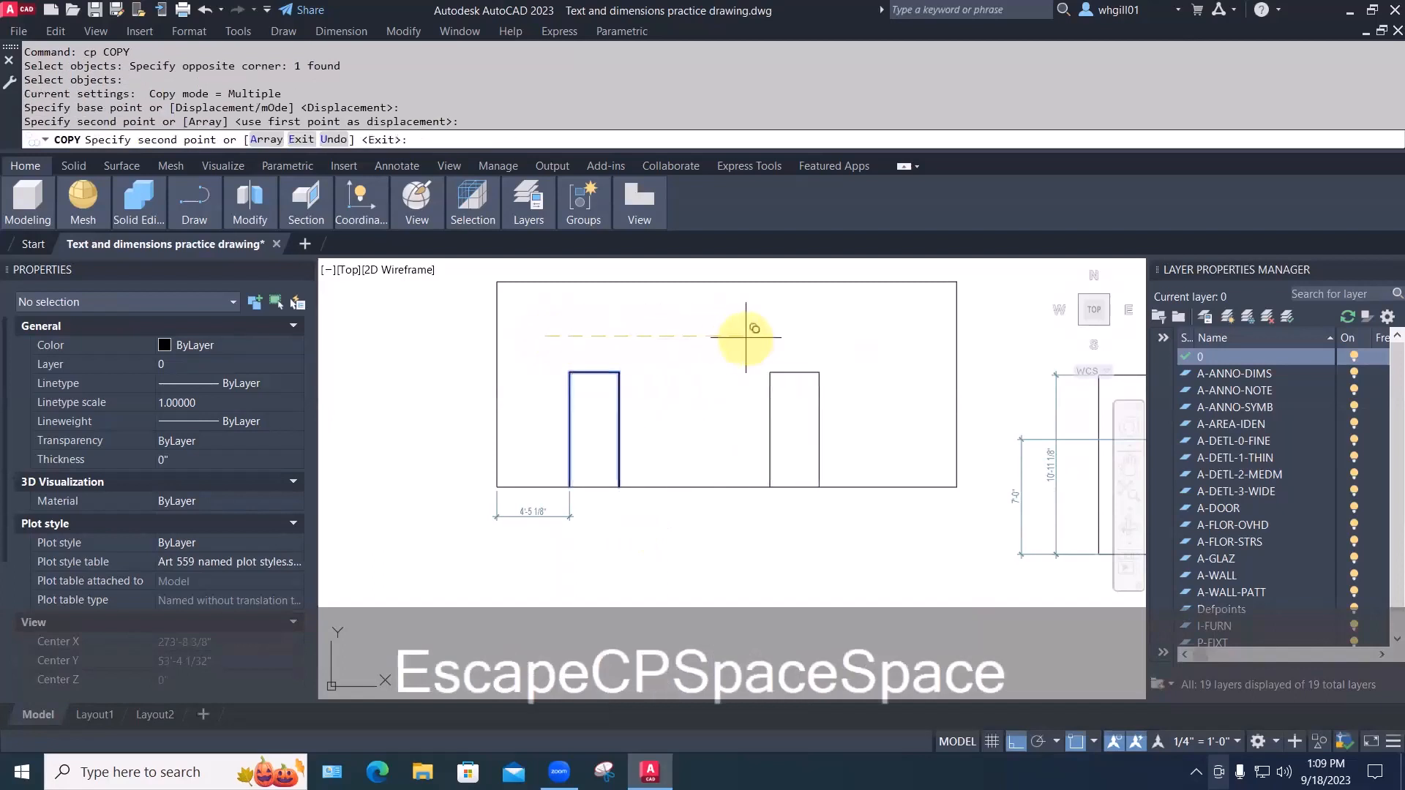
{"action": "key", "text": "Escape"}
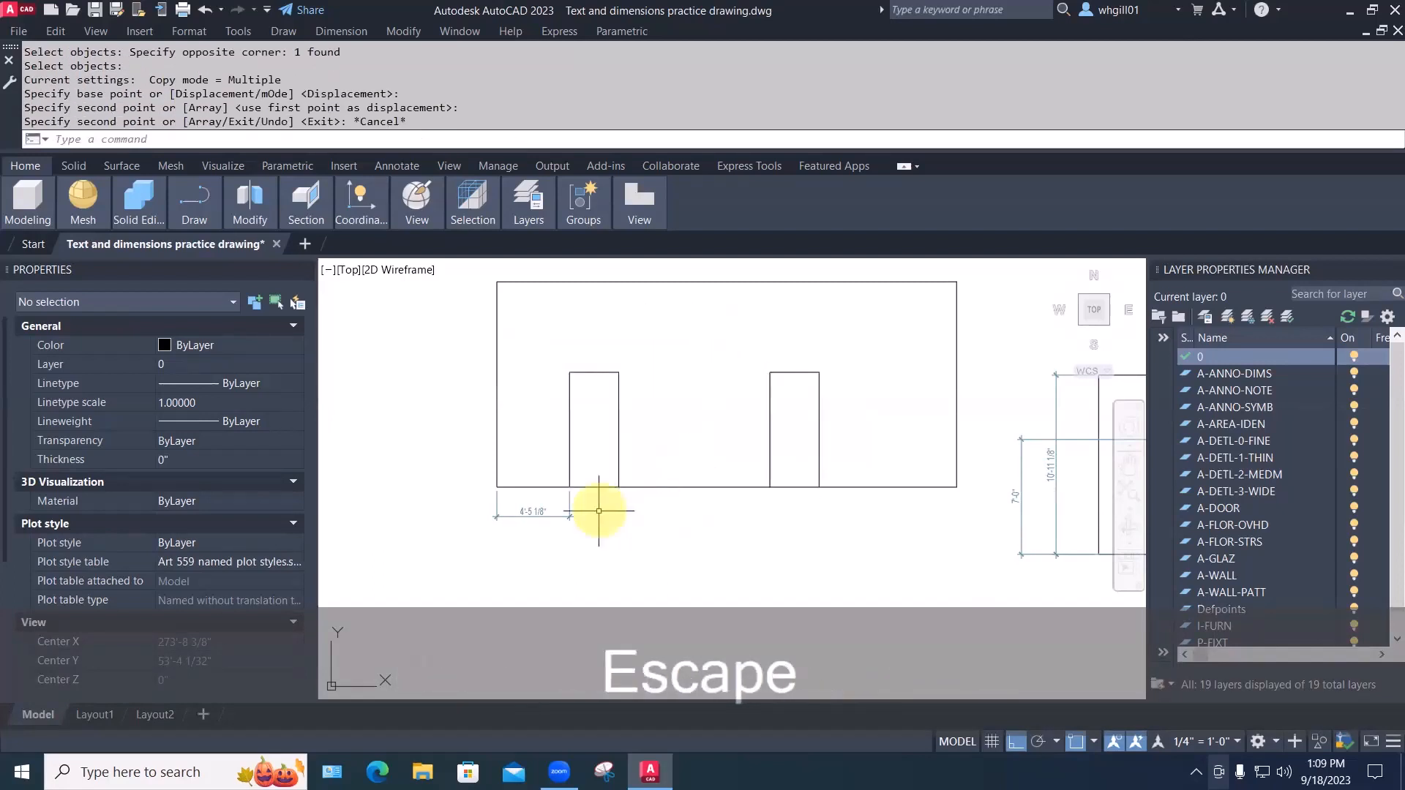
{"action": "mouse_move", "coordinate": [598, 506]}
{"action": "middle_mouse_down"}
{"action": "mouse_move", "coordinate": [608, 531]}
{"action": "mouse_move", "coordinate": [583, 580]}
{"action": "mouse_move", "coordinate": [539, 580]}
{"action": "middle_mouse_up"}
{"action": "scroll", "coordinate": [607, 530], "scroll_direction": "up", "scroll_amount": 2}
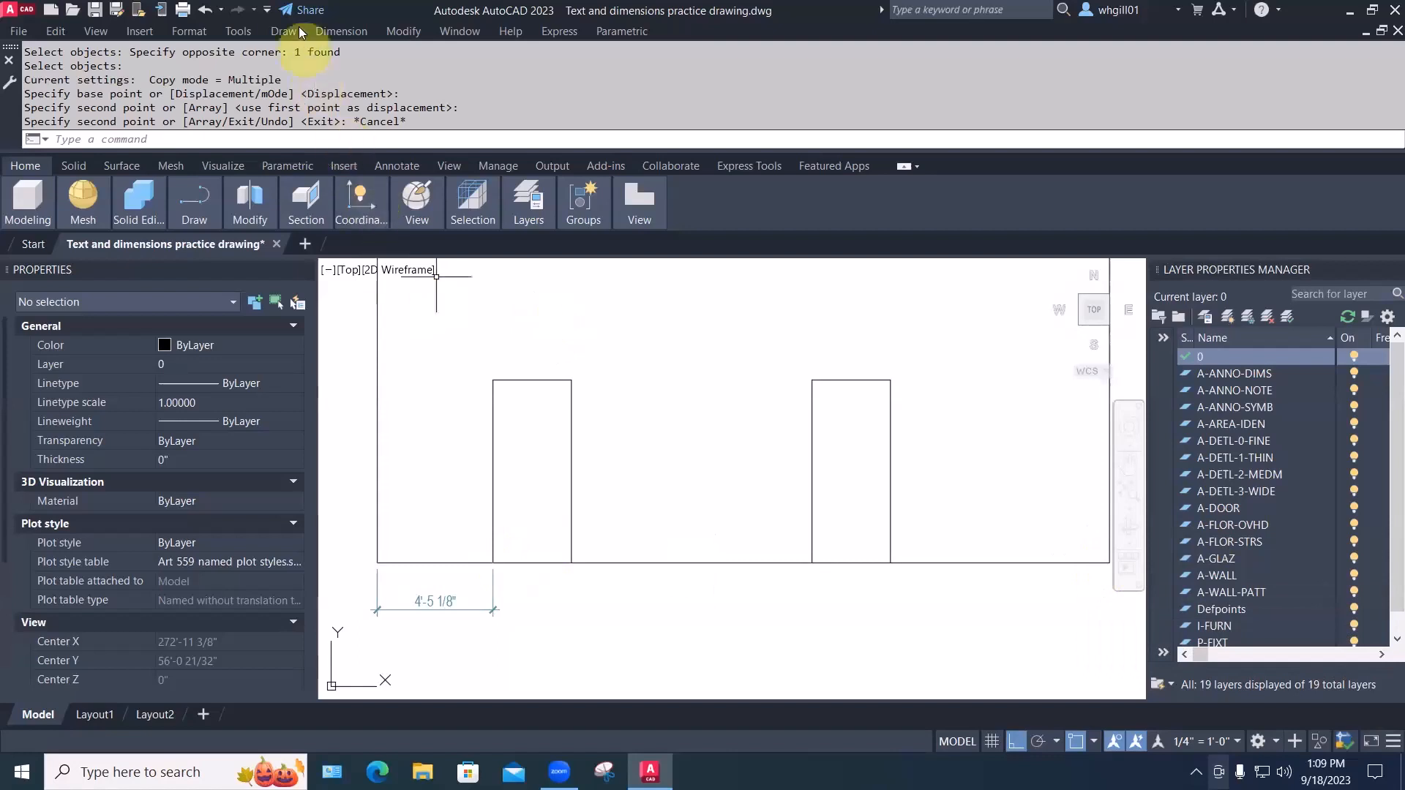
Continue the 4'-5 1/8" dimension with 3'-0", 9'-2 1/2", 3'-0" and 8'-4 1/2" dimensions
{"action": "left_click", "coordinate": [327, 32]}
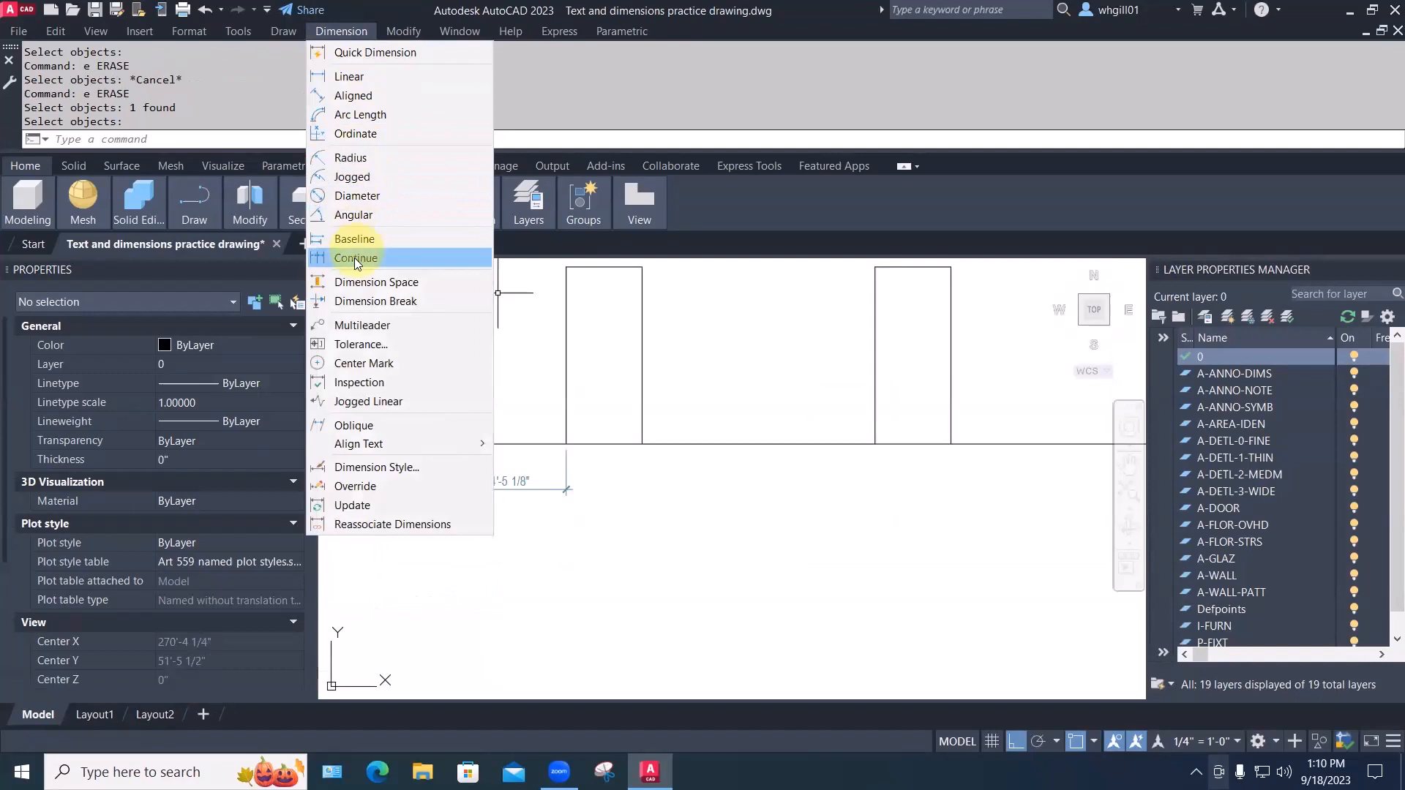
{"action": "left_click", "coordinate": [355, 257]}
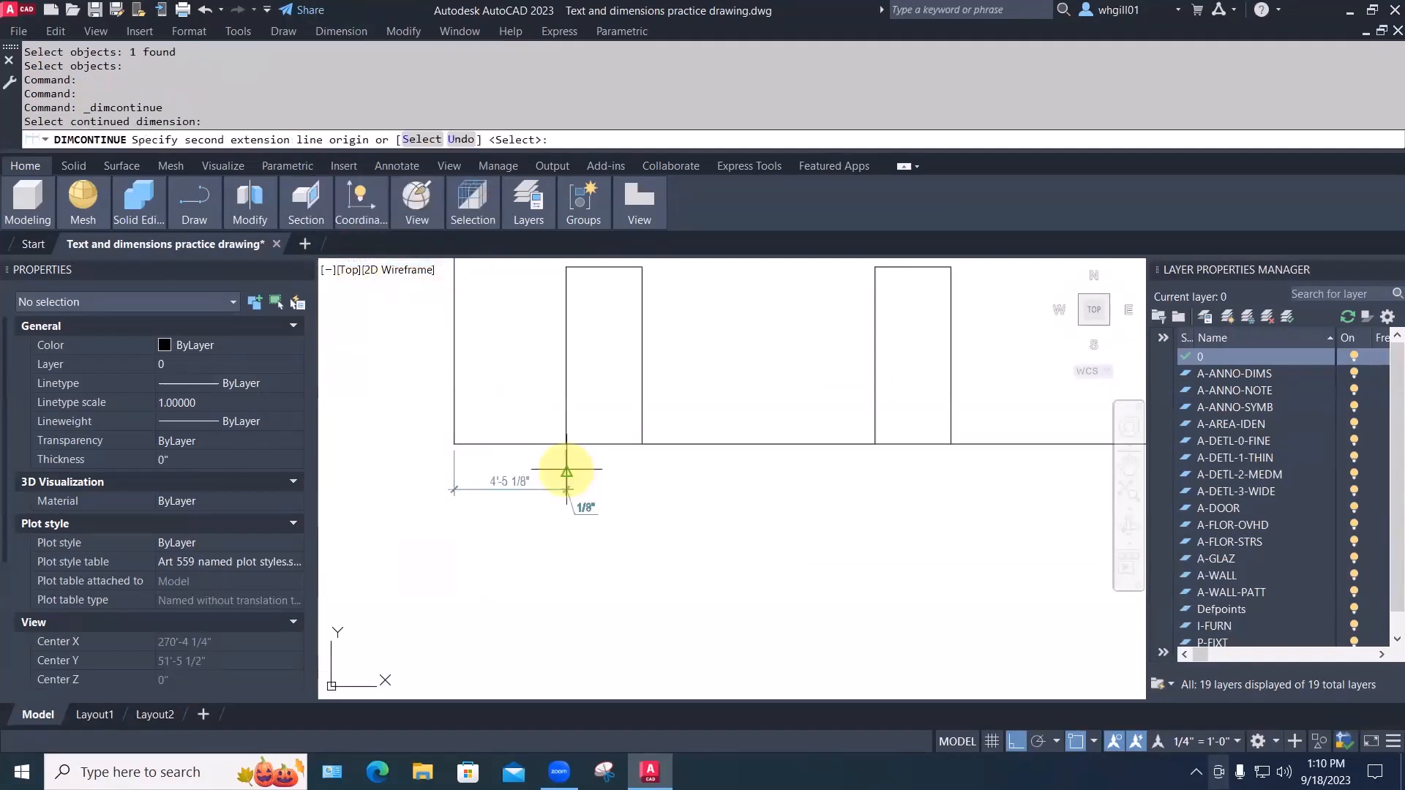
{"action": "left_click", "coordinate": [642, 444]}
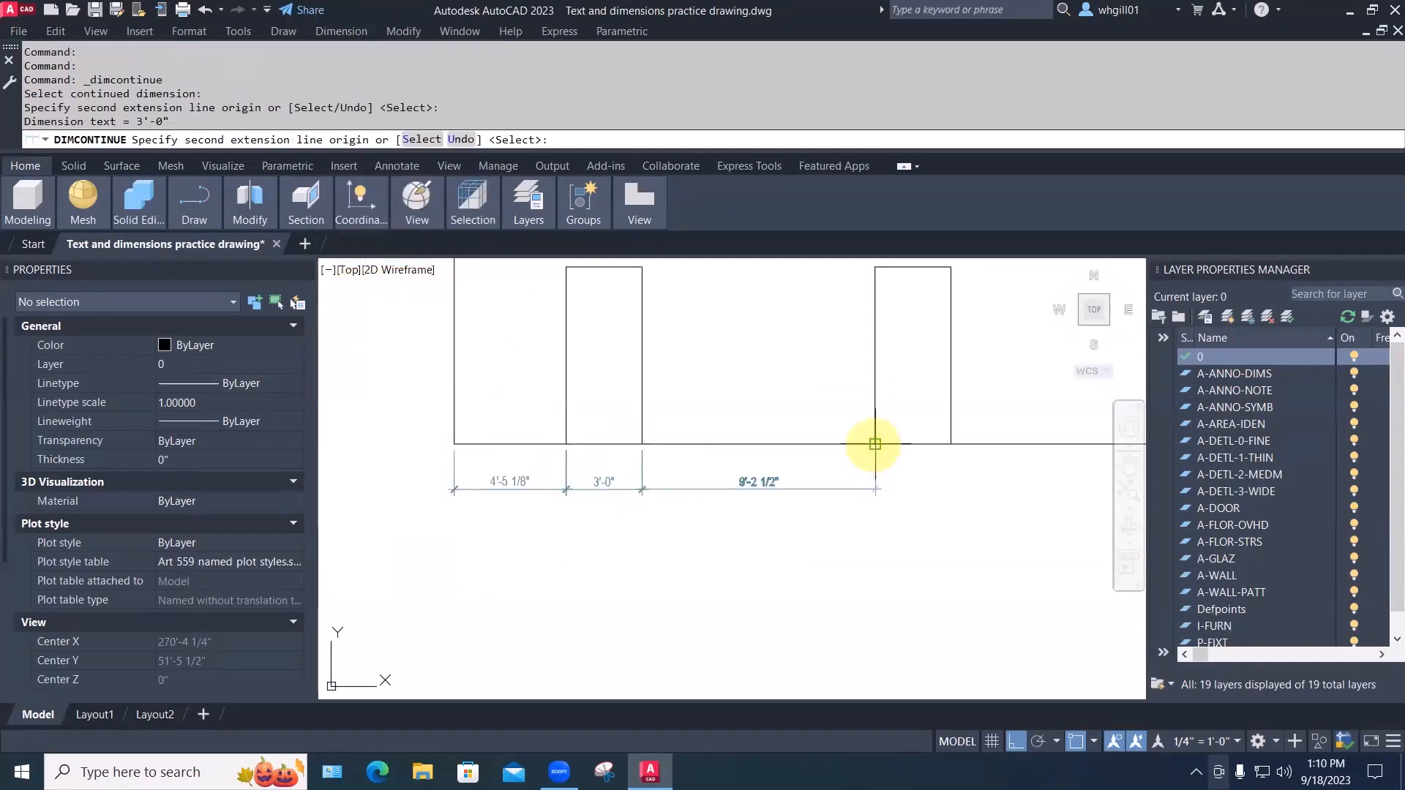
{"action": "left_click", "coordinate": [874, 444]}
{"action": "left_click", "coordinate": [950, 444]}
{"action": "middle_click_drag", "start_coordinate": [941, 448], "coordinate": [683, 455]}
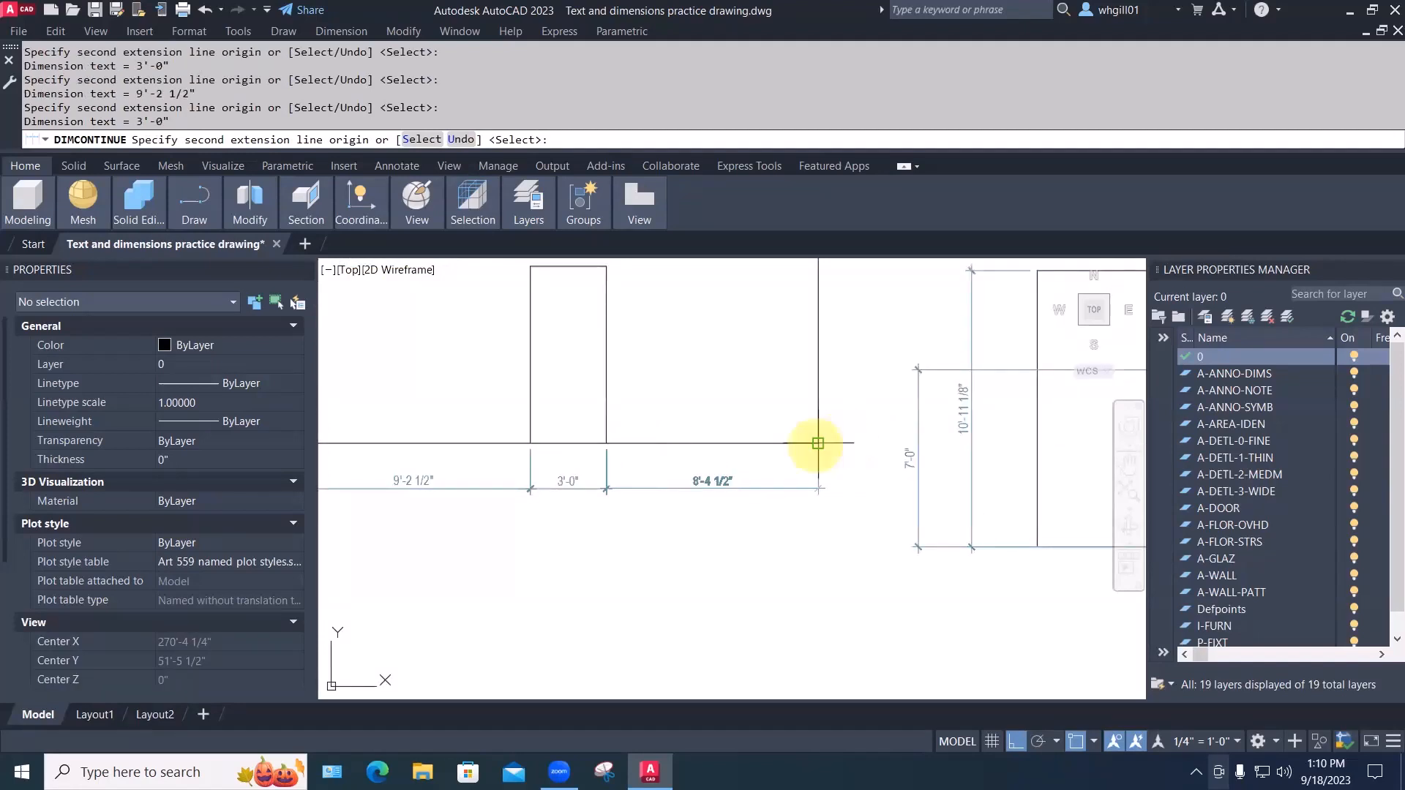
{"action": "left_click", "coordinate": [818, 444]}
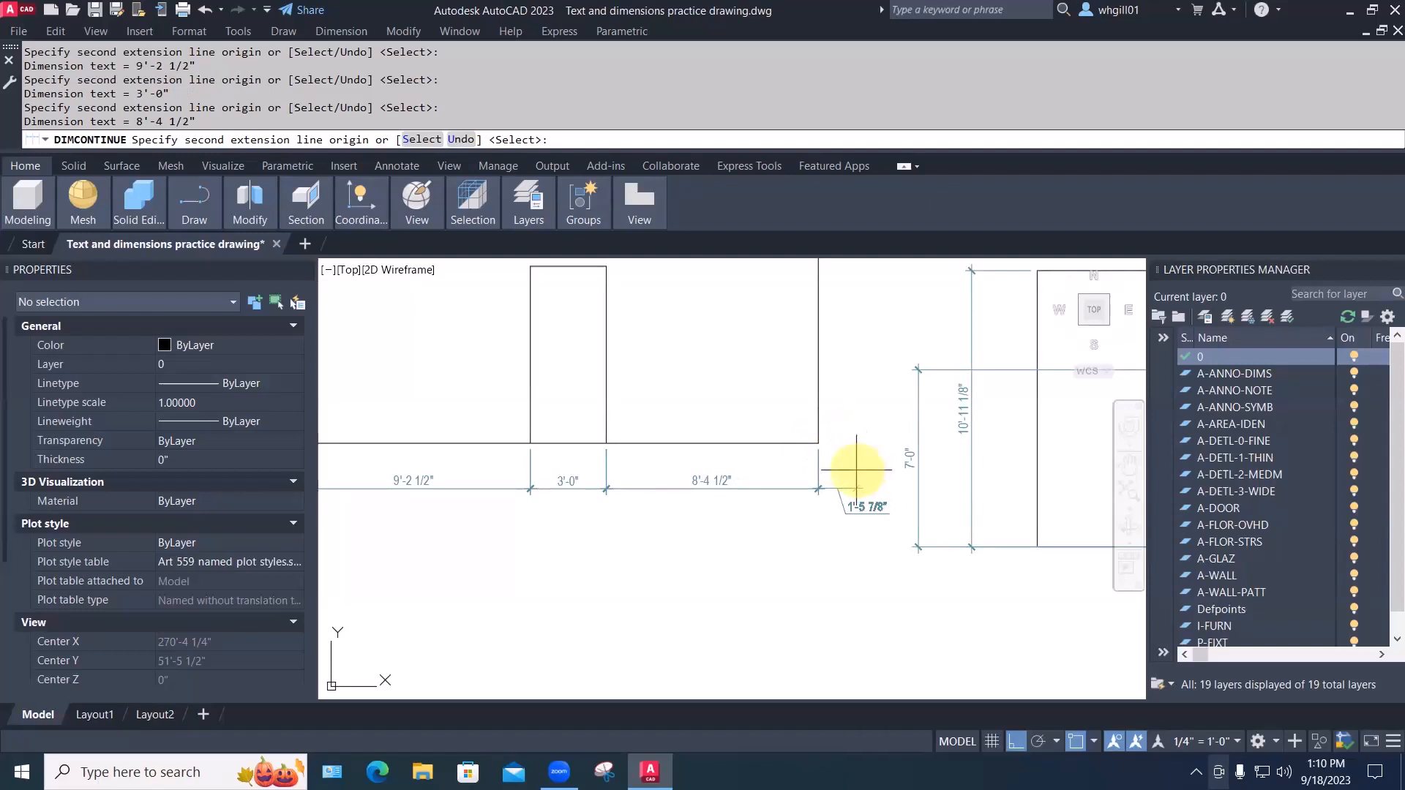
{"action": "key", "text": "Escape"}
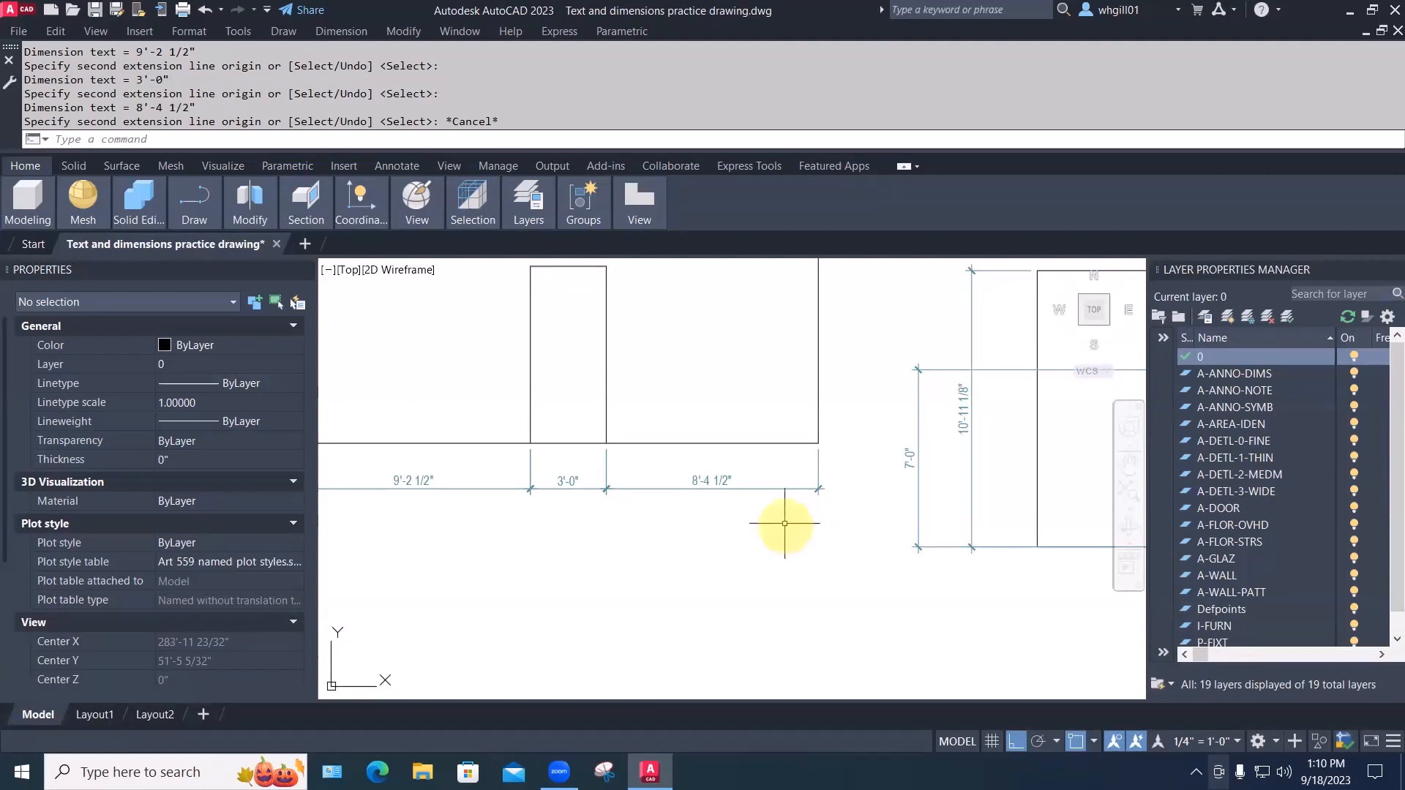
{"action": "scroll", "coordinate": [804, 513], "scroll_direction": "down", "scroll_amount": 2}
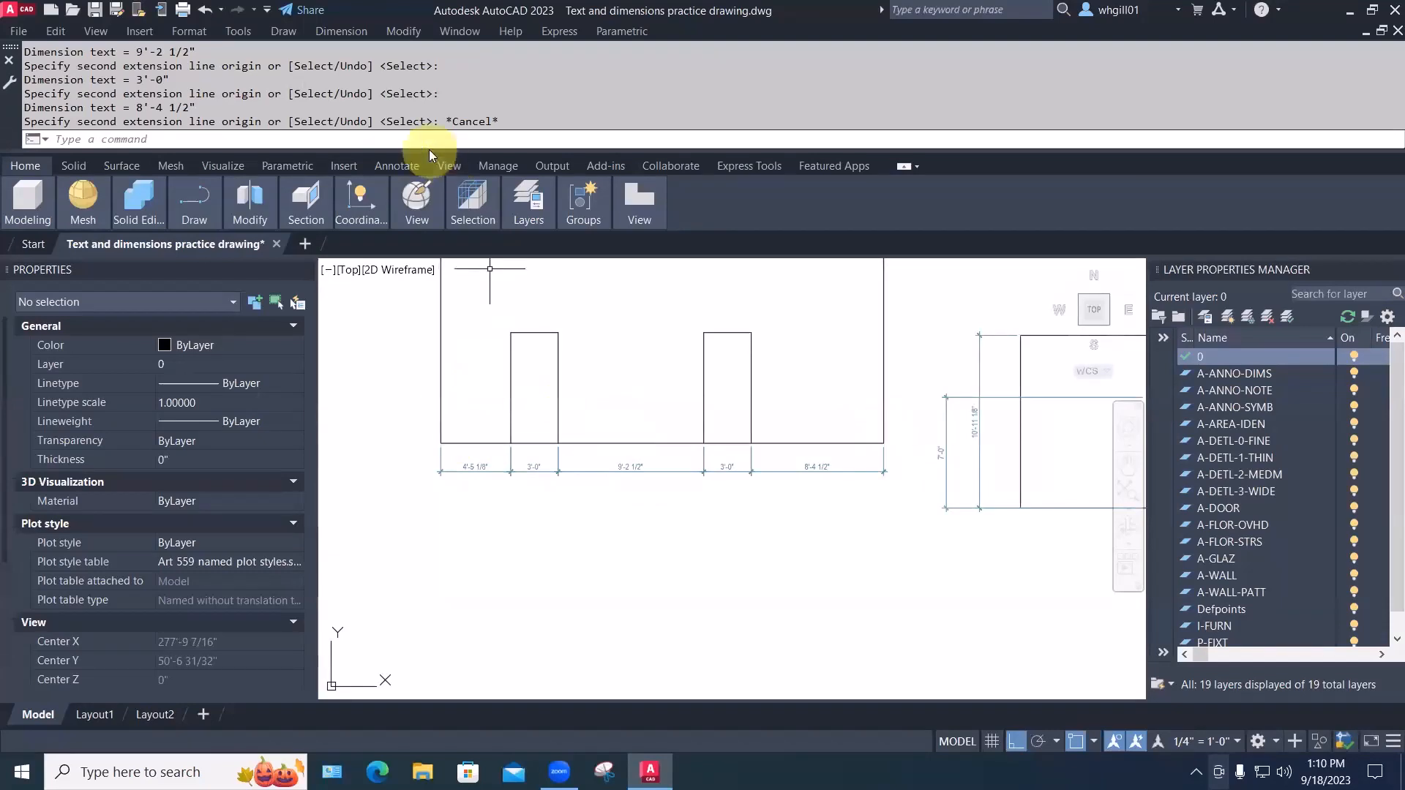
Dimension the bottom wall corner to corner as 28'-0 1/8", placed below the chain
{"action": "type", "text": "DIM"}
{"action": "key", "text": "Return"}
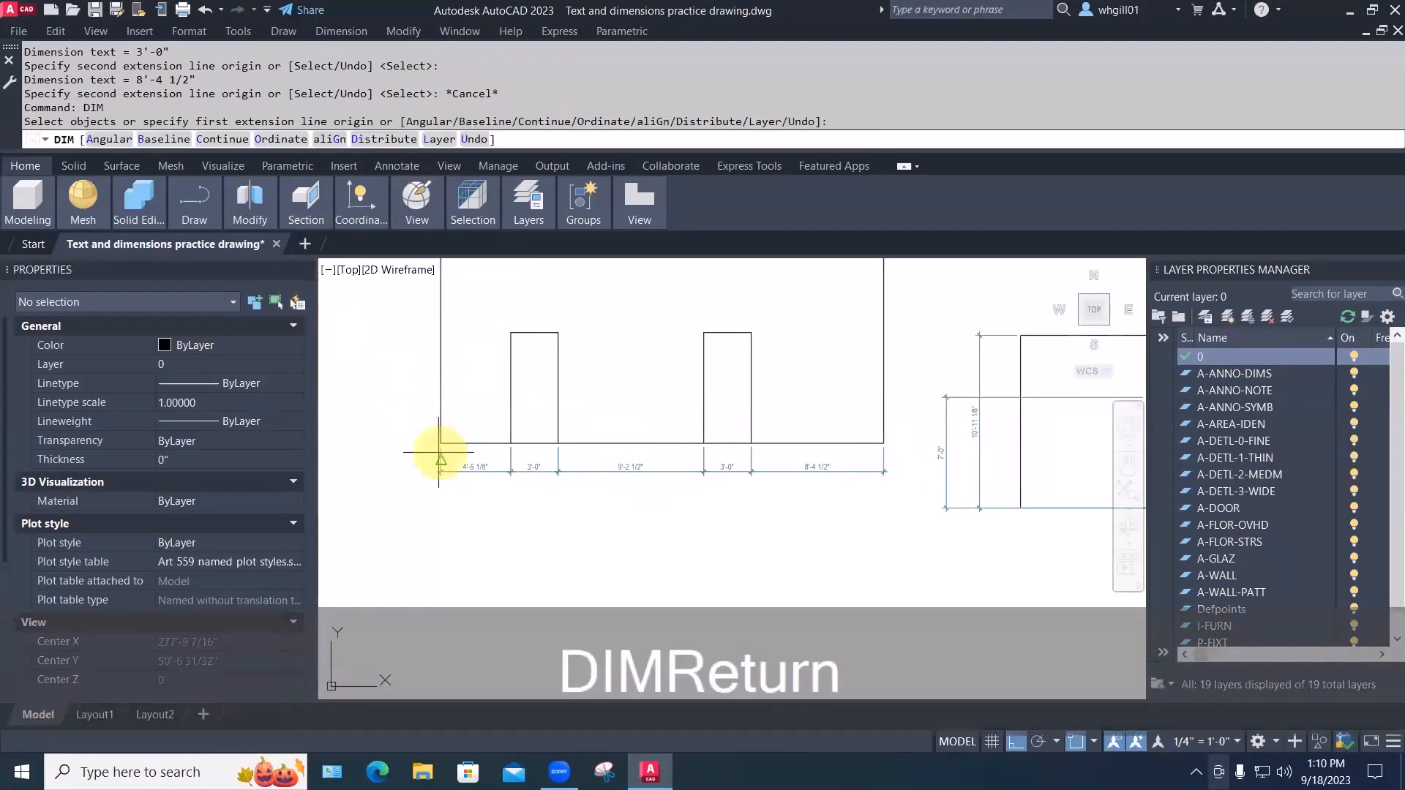
{"action": "left_click", "coordinate": [440, 442]}
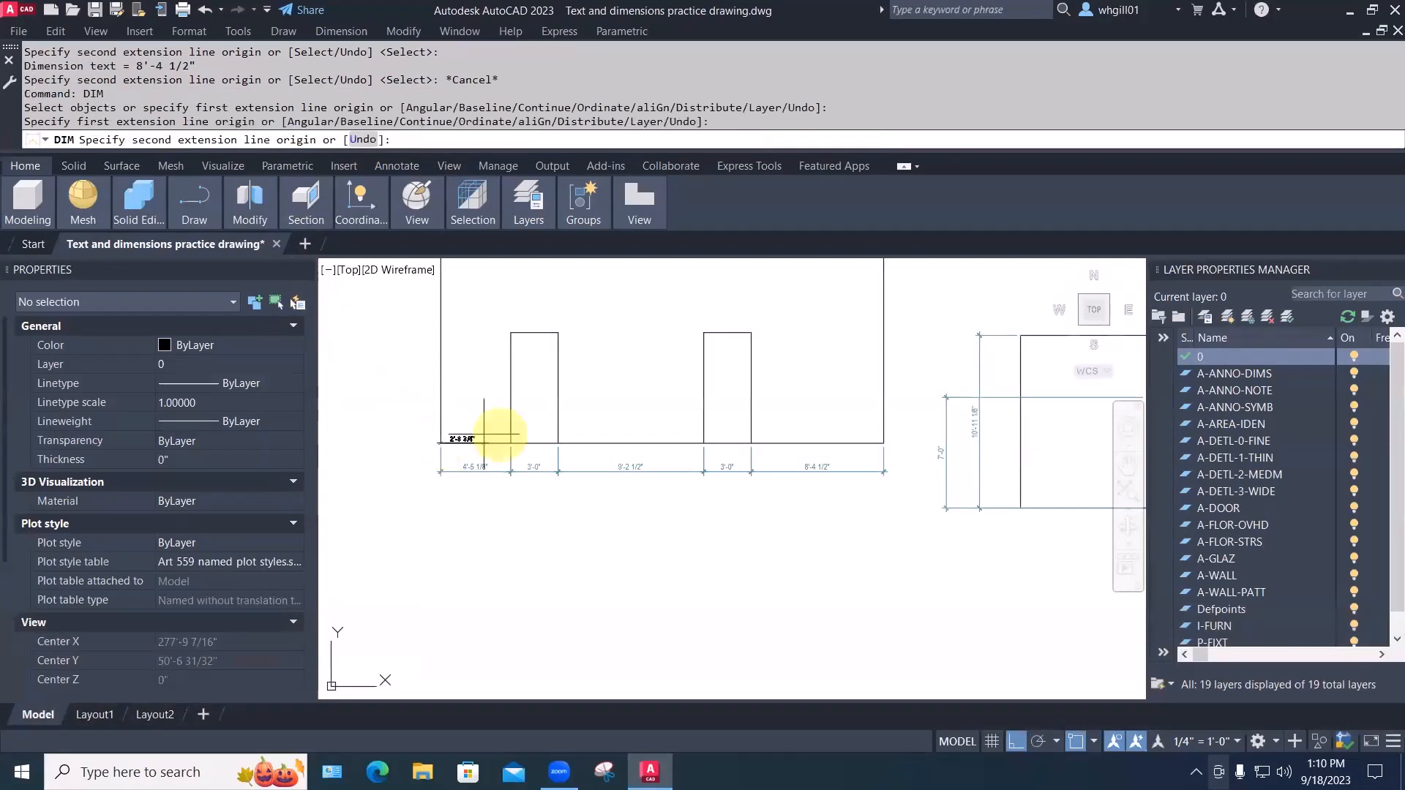
{"action": "left_click", "coordinate": [884, 443]}
{"action": "left_click", "coordinate": [885, 486]}
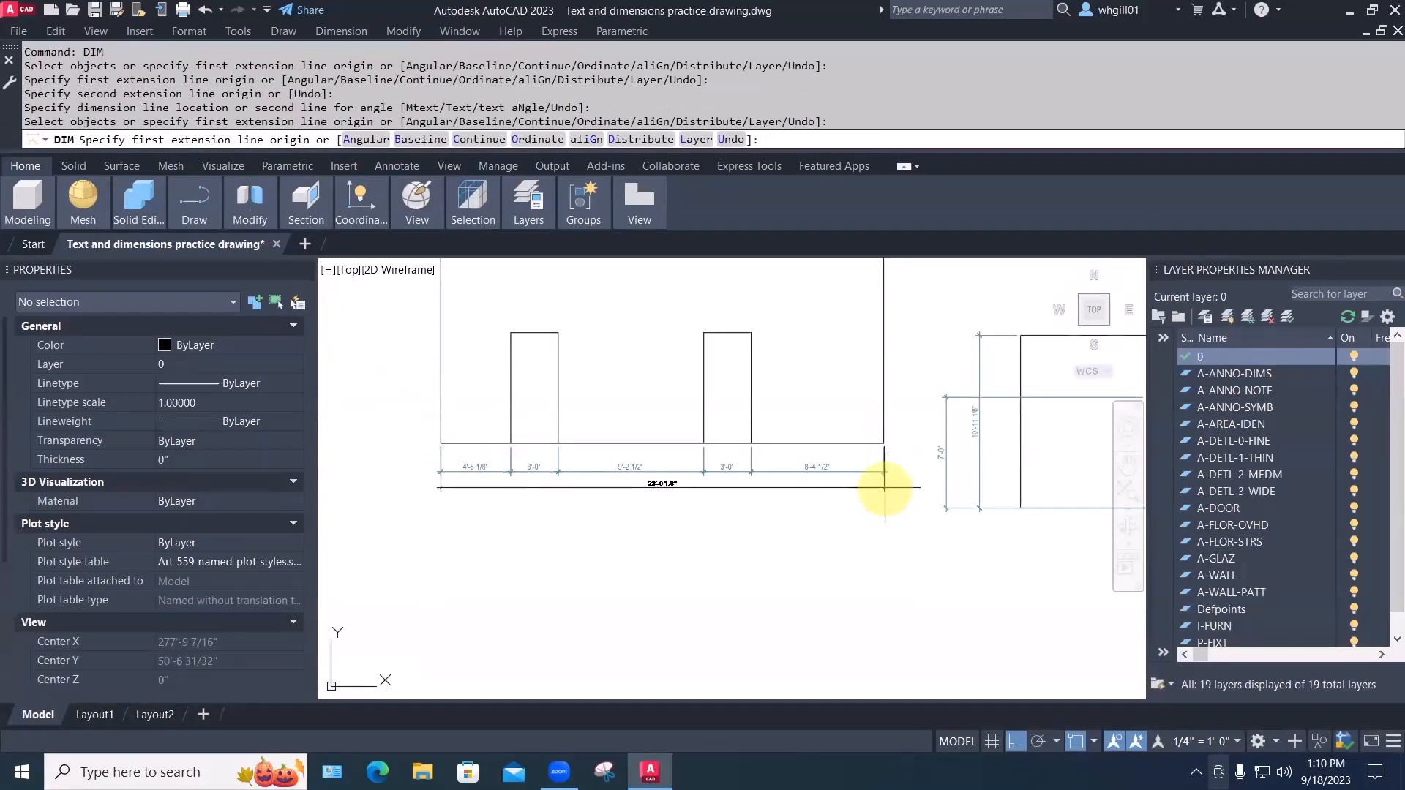
{"action": "key", "text": "Escape"}
{"action": "key", "text": "Escape"}
{"action": "scroll", "coordinate": [785, 505], "scroll_direction": "down", "scroll_amount": 2}
{"action": "scroll", "coordinate": [731, 510], "scroll_direction": "up", "scroll_amount": 2}
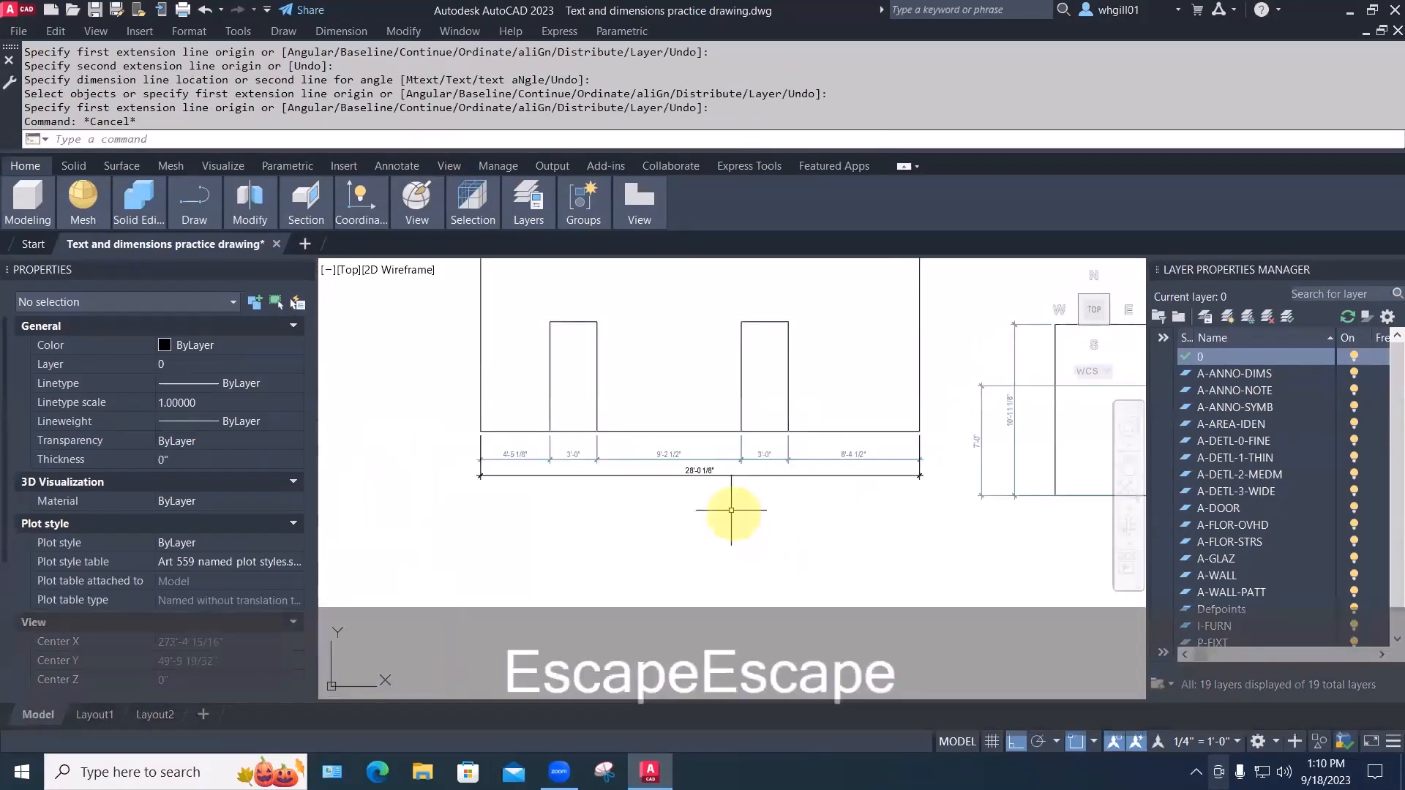
{"action": "scroll", "coordinate": [731, 510], "scroll_direction": "up", "scroll_amount": 2}
Match the 28'-0 1/8" dimension's properties to the 9'-2 1/2" dimension
{"action": "type", "text": "ma"}
{"action": "key", "text": "space"}
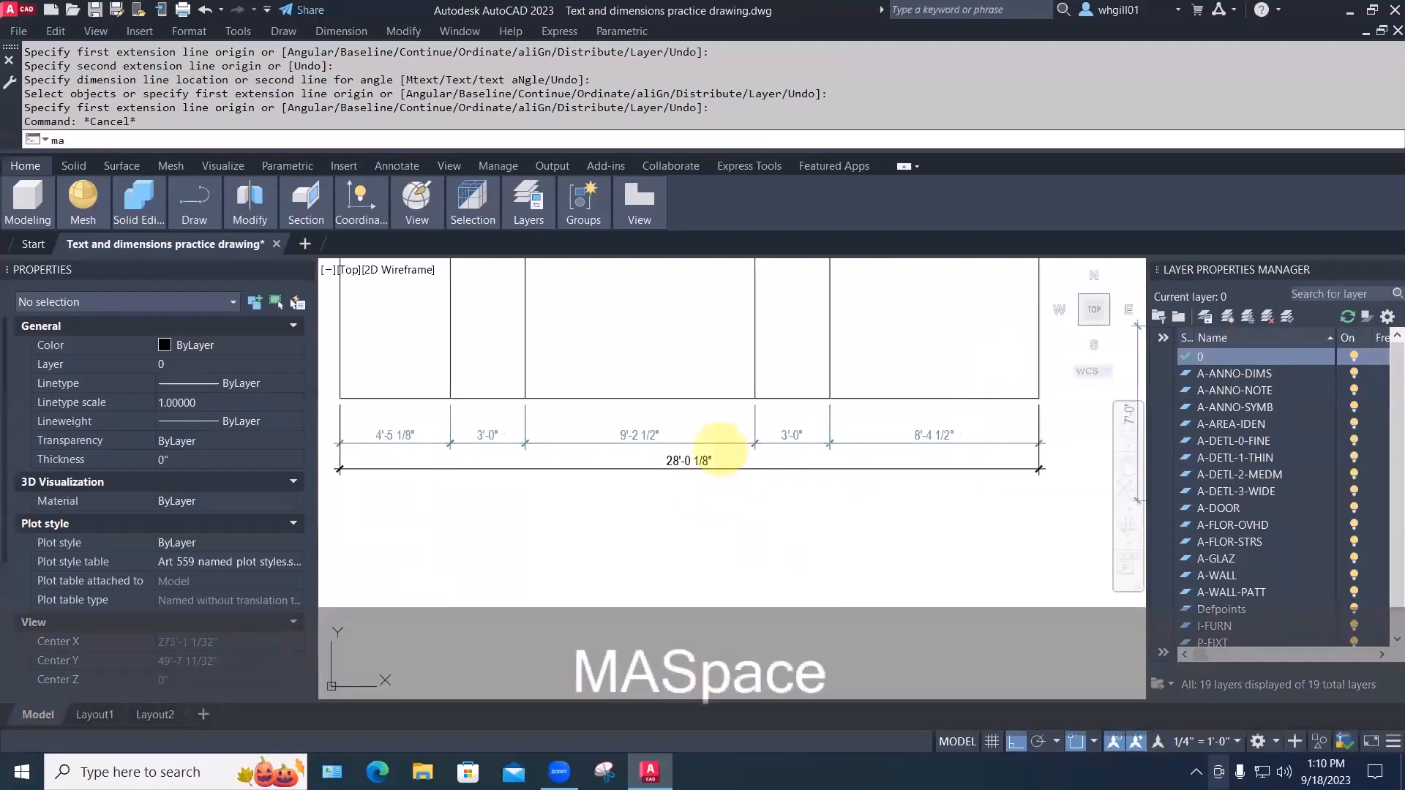
{"action": "left_click", "coordinate": [722, 443]}
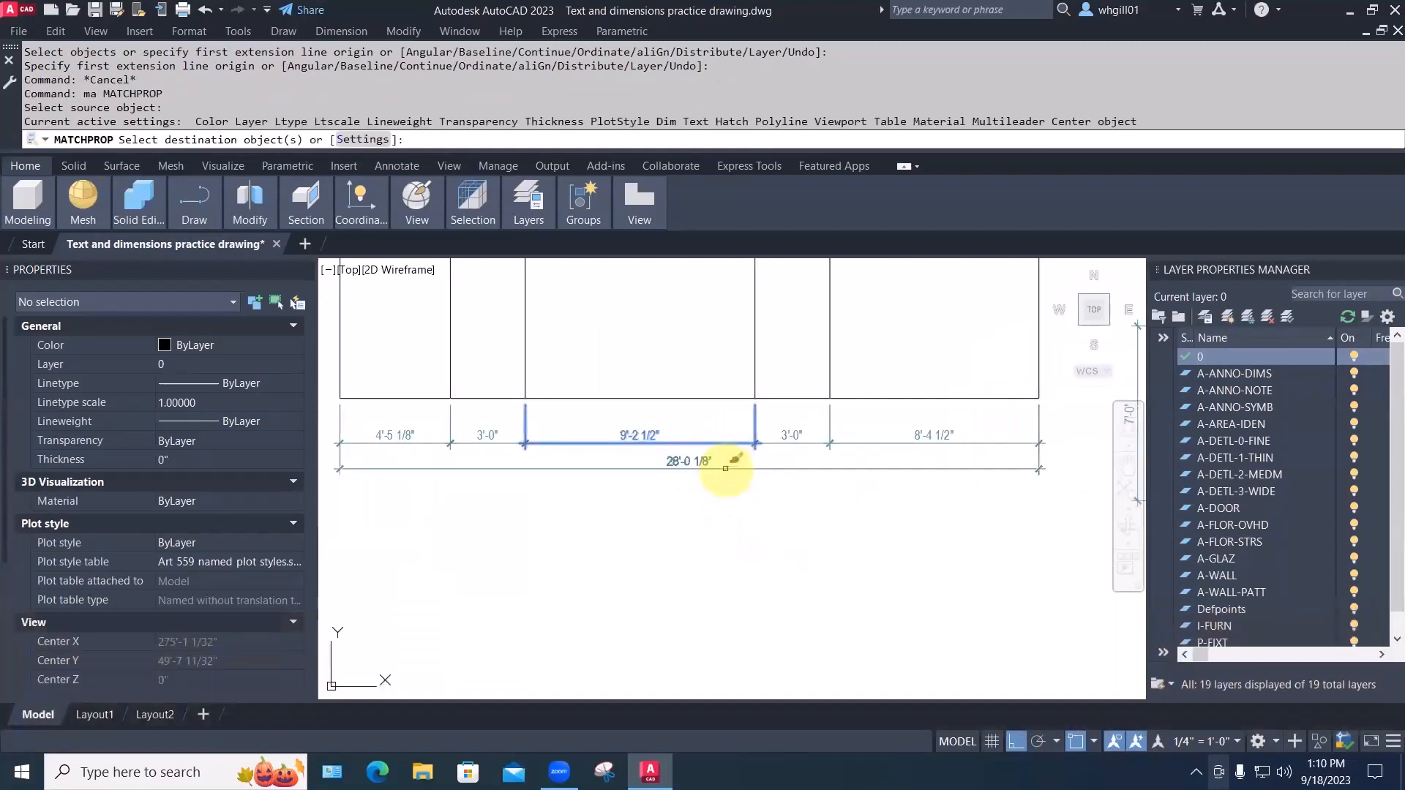
{"action": "left_click", "coordinate": [724, 468]}
{"action": "key", "text": "Escape"}
{"action": "scroll", "coordinate": [706, 524], "scroll_direction": "down", "scroll_amount": 2}
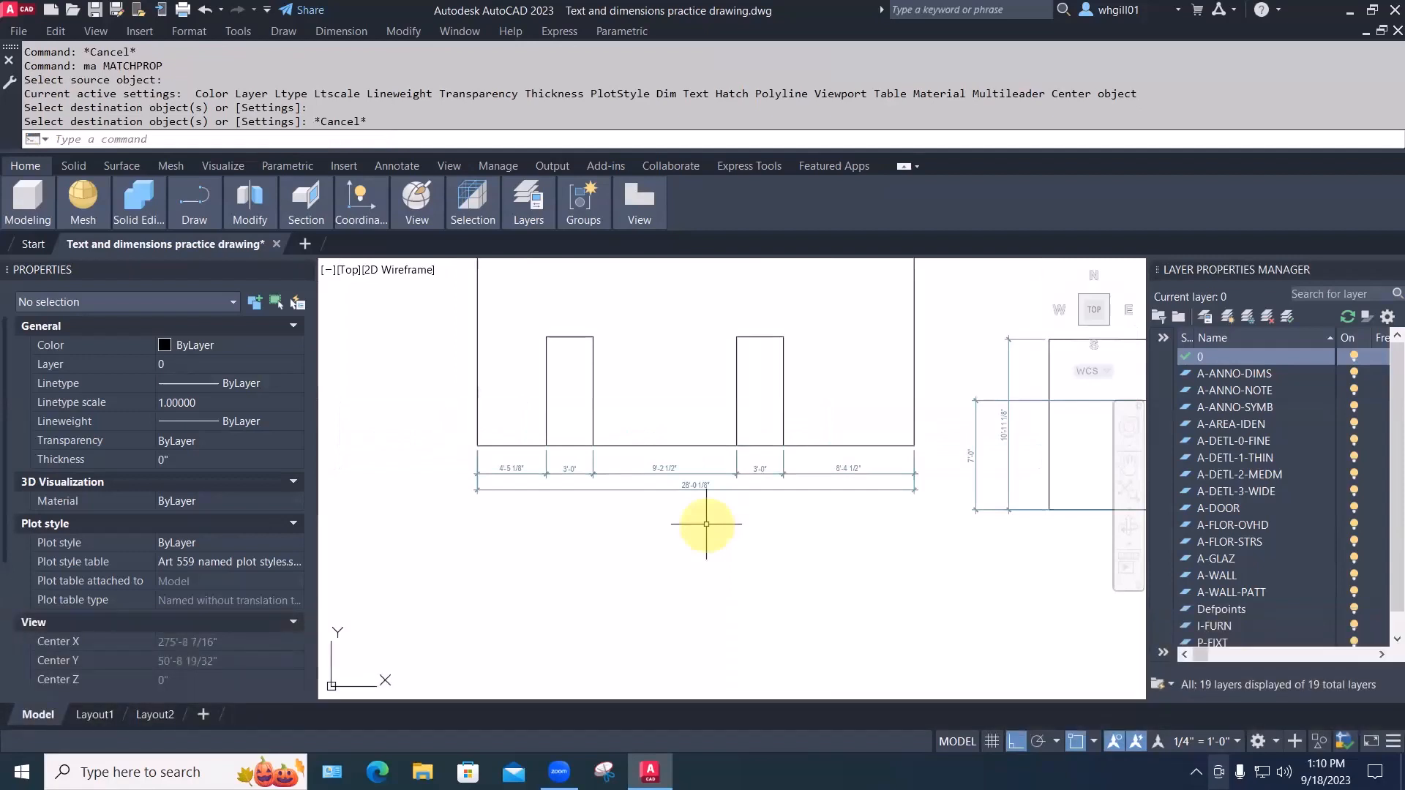
Stretch the 28'-0 1/8" overall dimension upward above the chain
{"action": "key", "text": "Escape"}
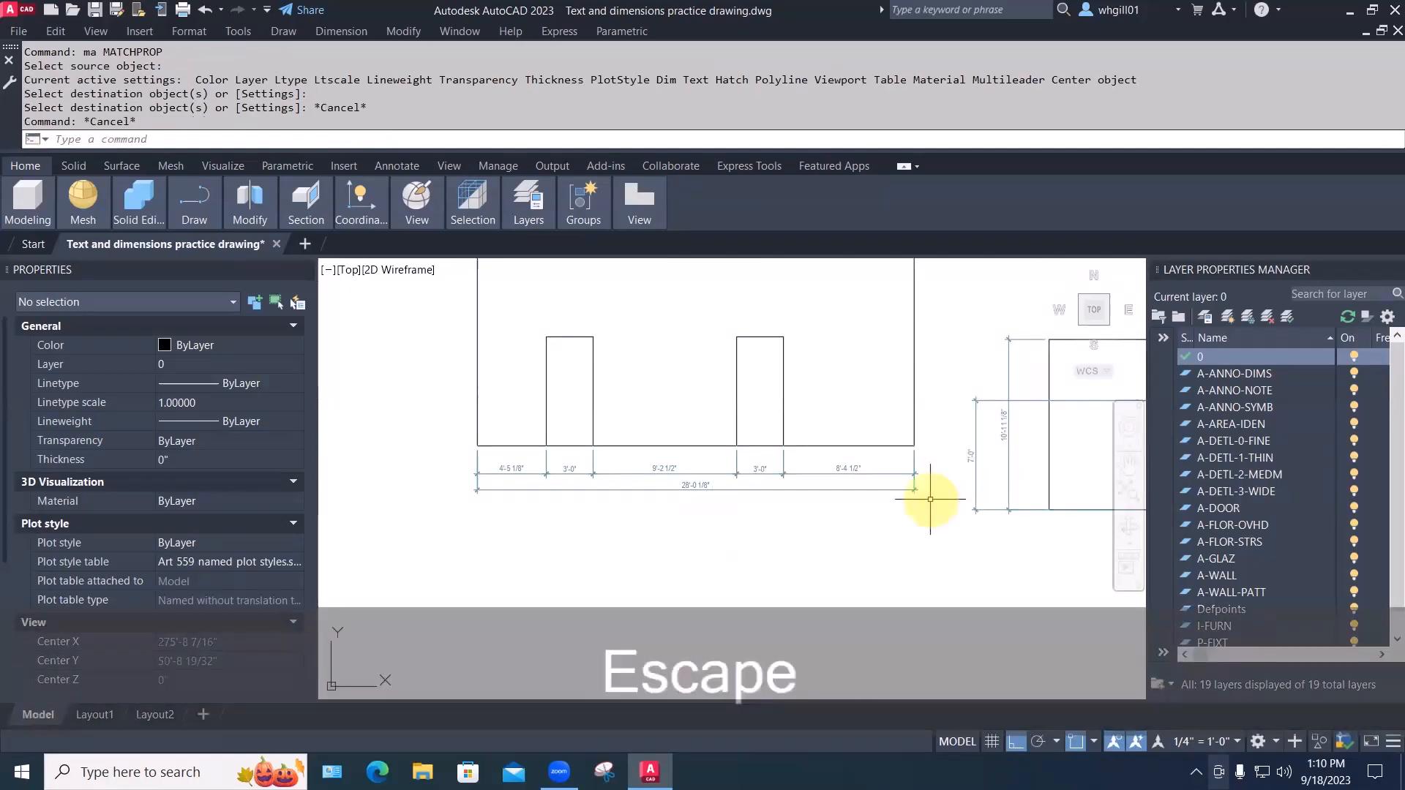
{"action": "type", "text": "s"}
{"action": "key", "text": "space"}
{"action": "left_click", "coordinate": [930, 501]}
{"action": "left_click", "coordinate": [906, 482]}
{"action": "key", "text": "space"}
{"action": "left_click", "coordinate": [935, 562]}
{"action": "left_click", "coordinate": [937, 536]}
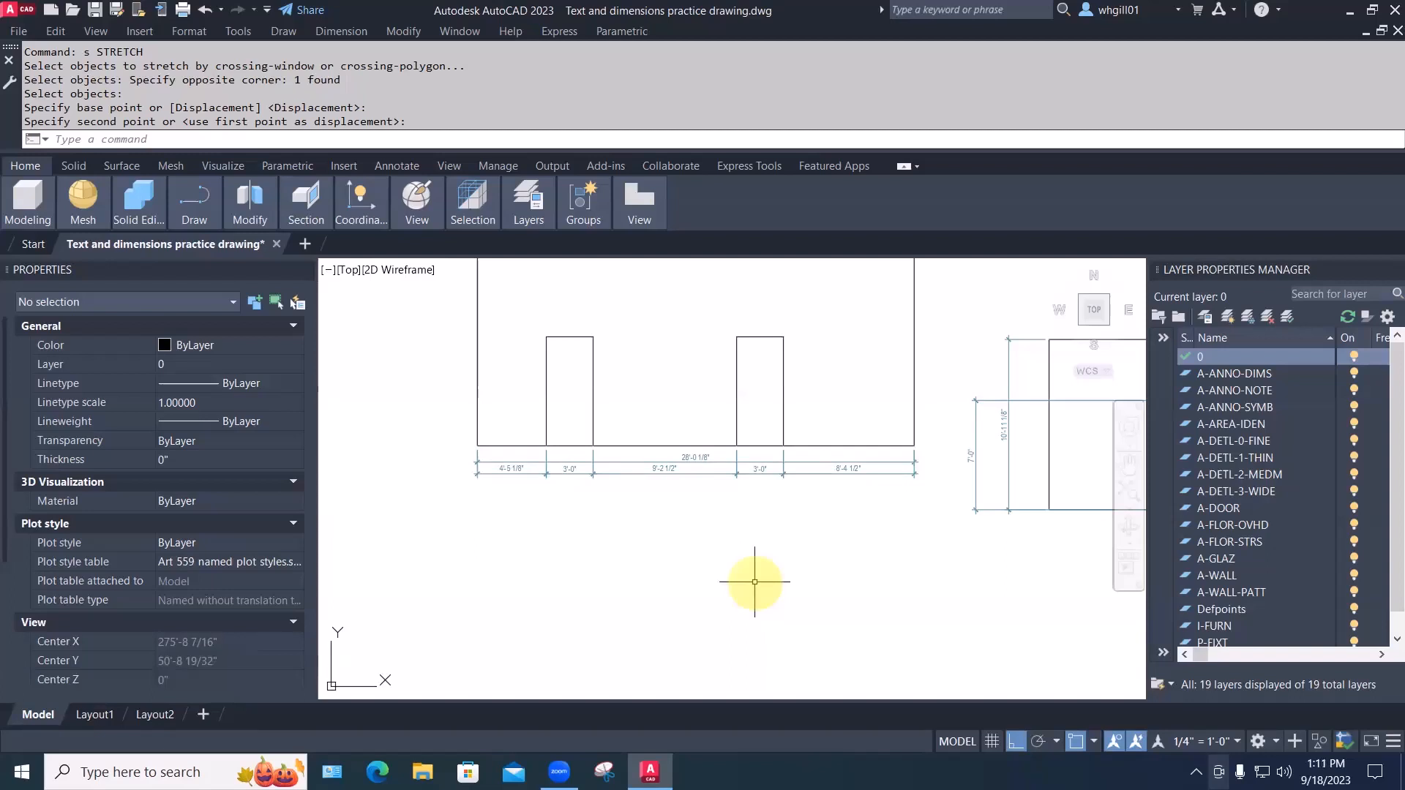
Undo that move, then stretch all six dimensions slightly farther below the wall
{"action": "key", "text": "ctrl+z"}
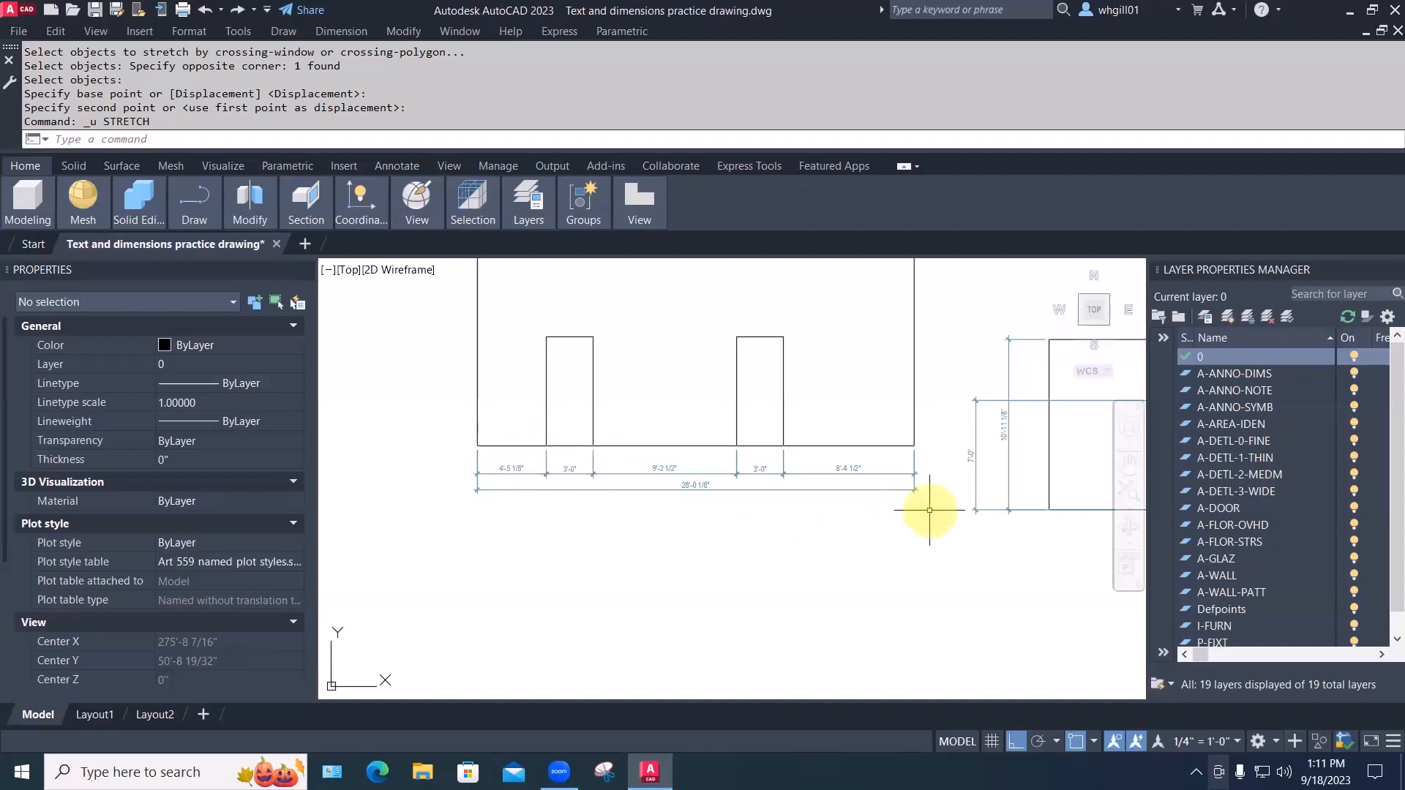
{"action": "type", "text": "s"}
{"action": "key", "text": "space"}
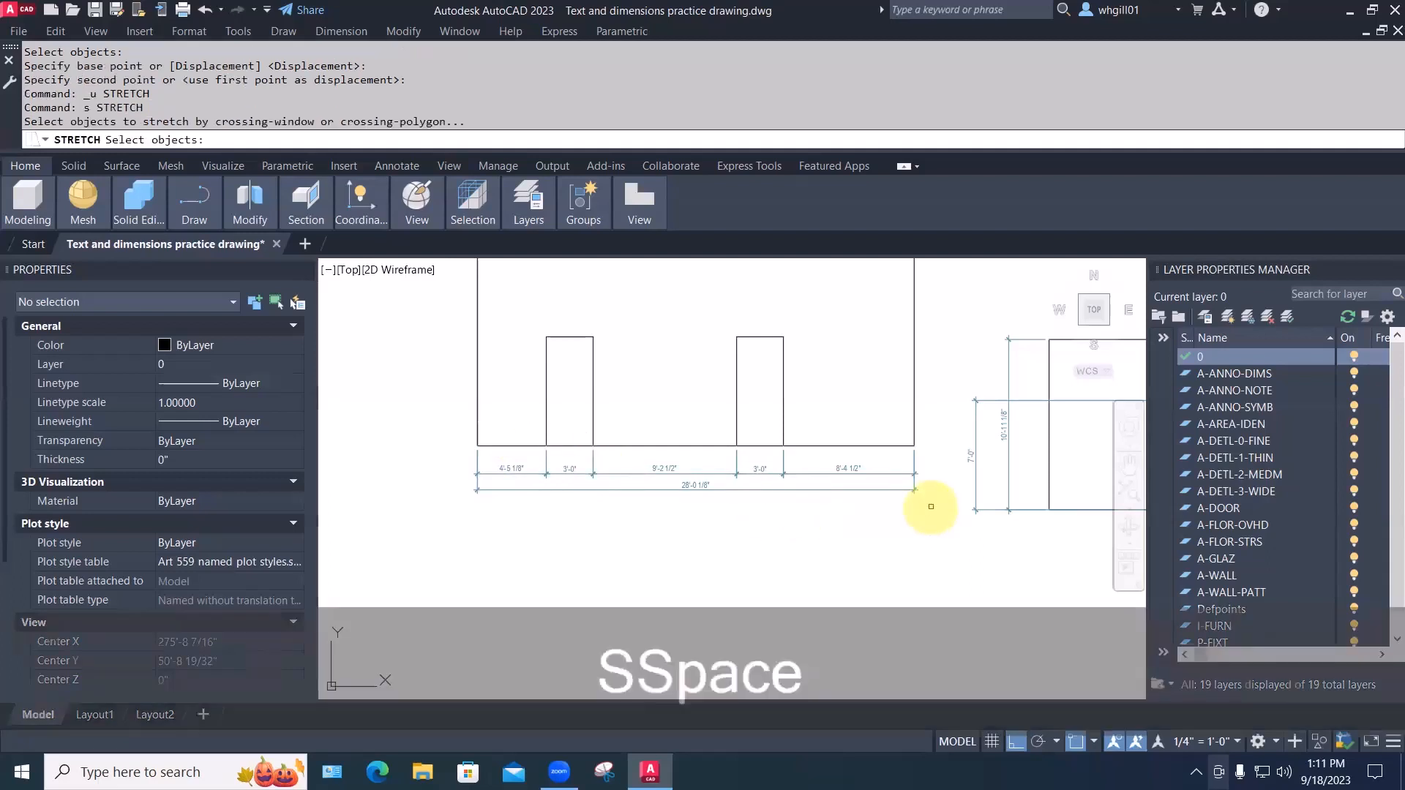
{"action": "left_click", "coordinate": [932, 502]}
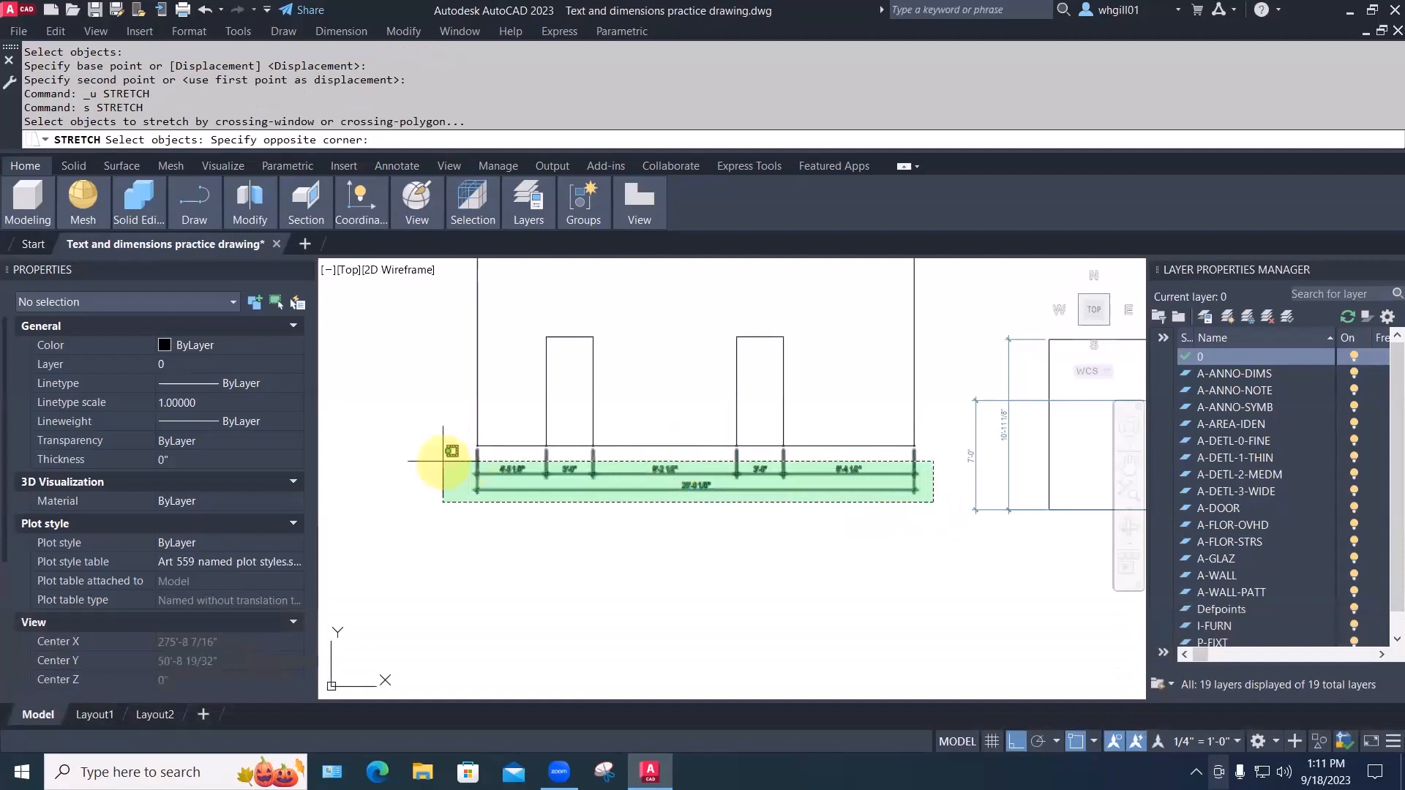
{"action": "left_click", "coordinate": [442, 461]}
{"action": "key", "text": "space"}
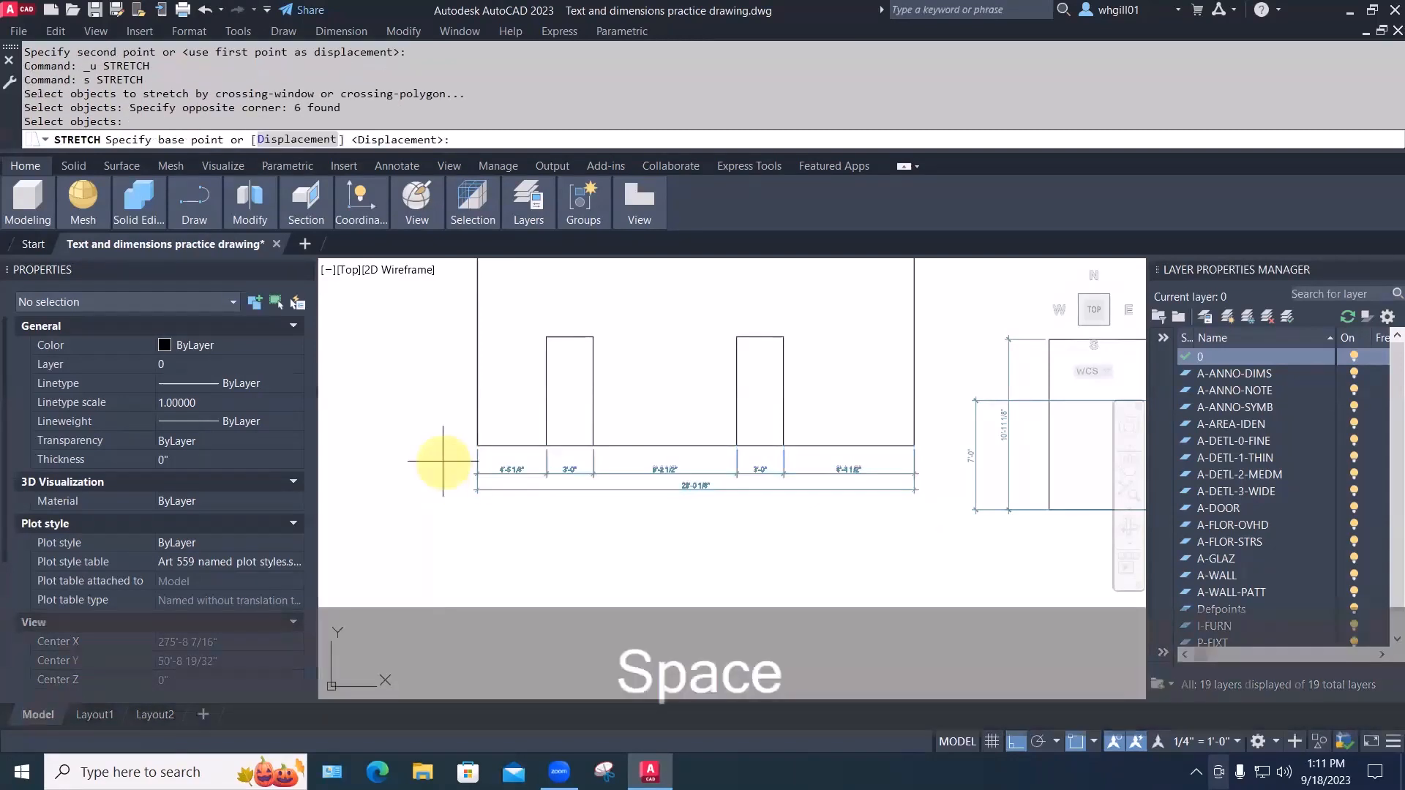
{"action": "left_click", "coordinate": [442, 461]}
{"action": "left_click", "coordinate": [444, 474]}
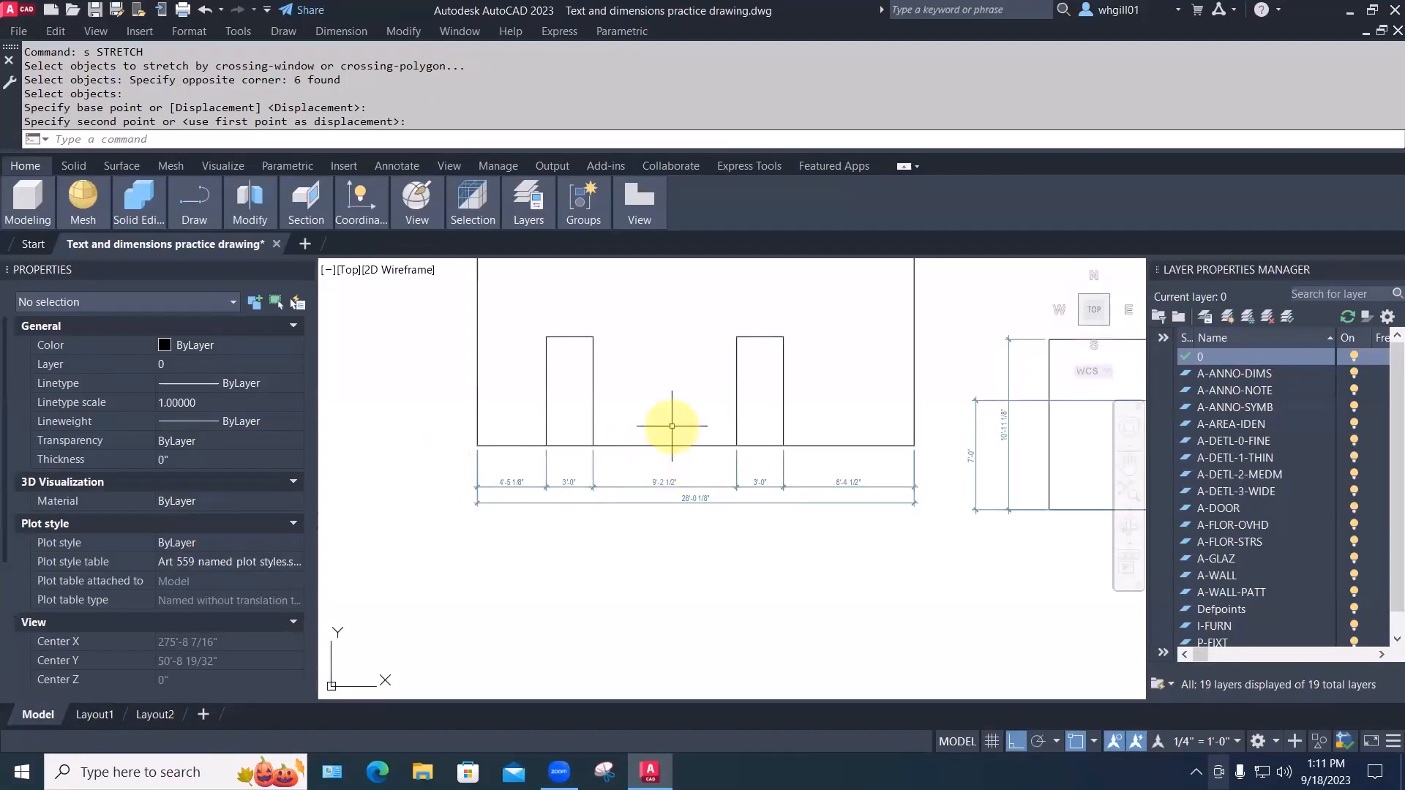
{"action": "scroll", "coordinate": [502, 439], "scroll_direction": "down", "scroll_amount": 2}
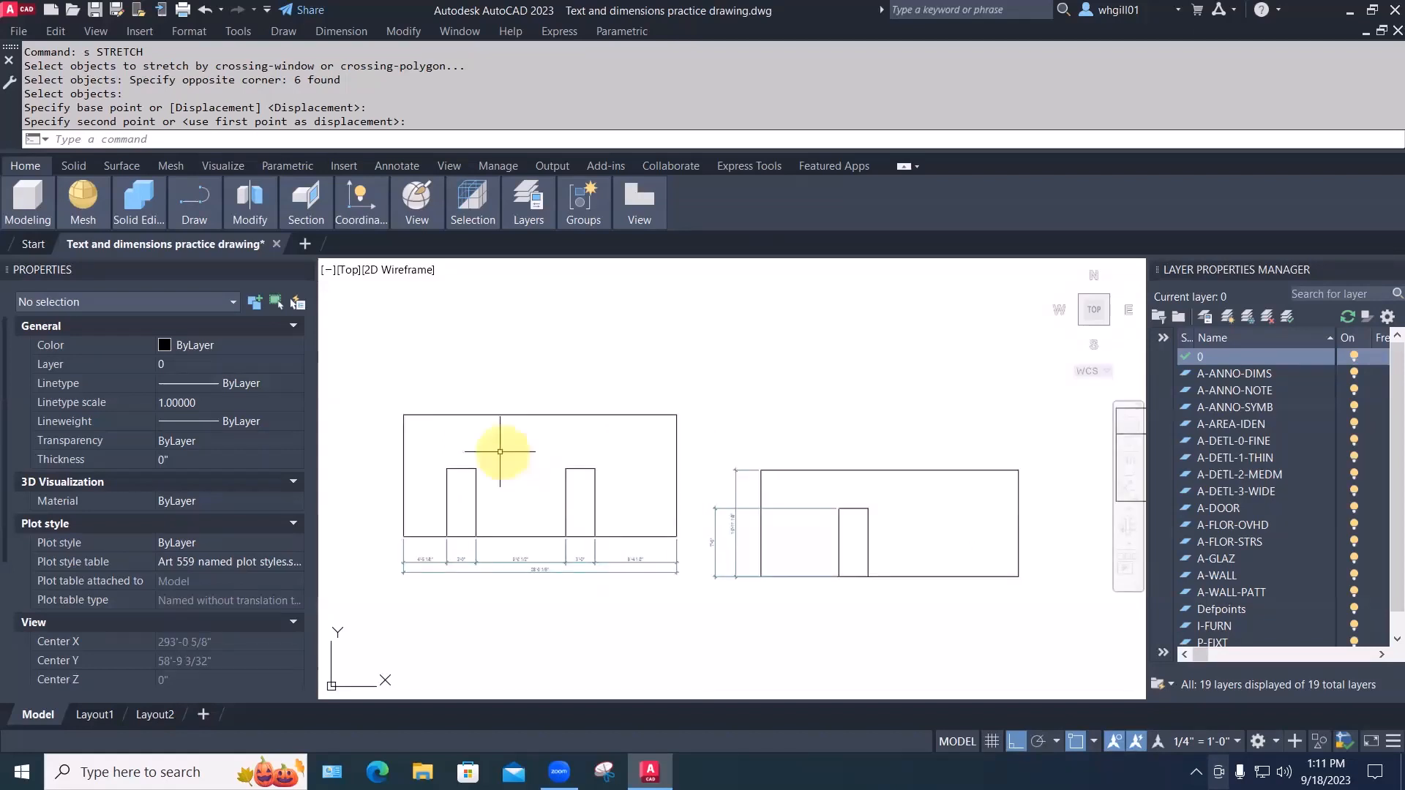
Draw two small rectangles beside the door openings on the front elevation
{"action": "type", "text": "rec"}
{"action": "key", "text": "Return"}
{"action": "left_click", "coordinate": [476, 469]}
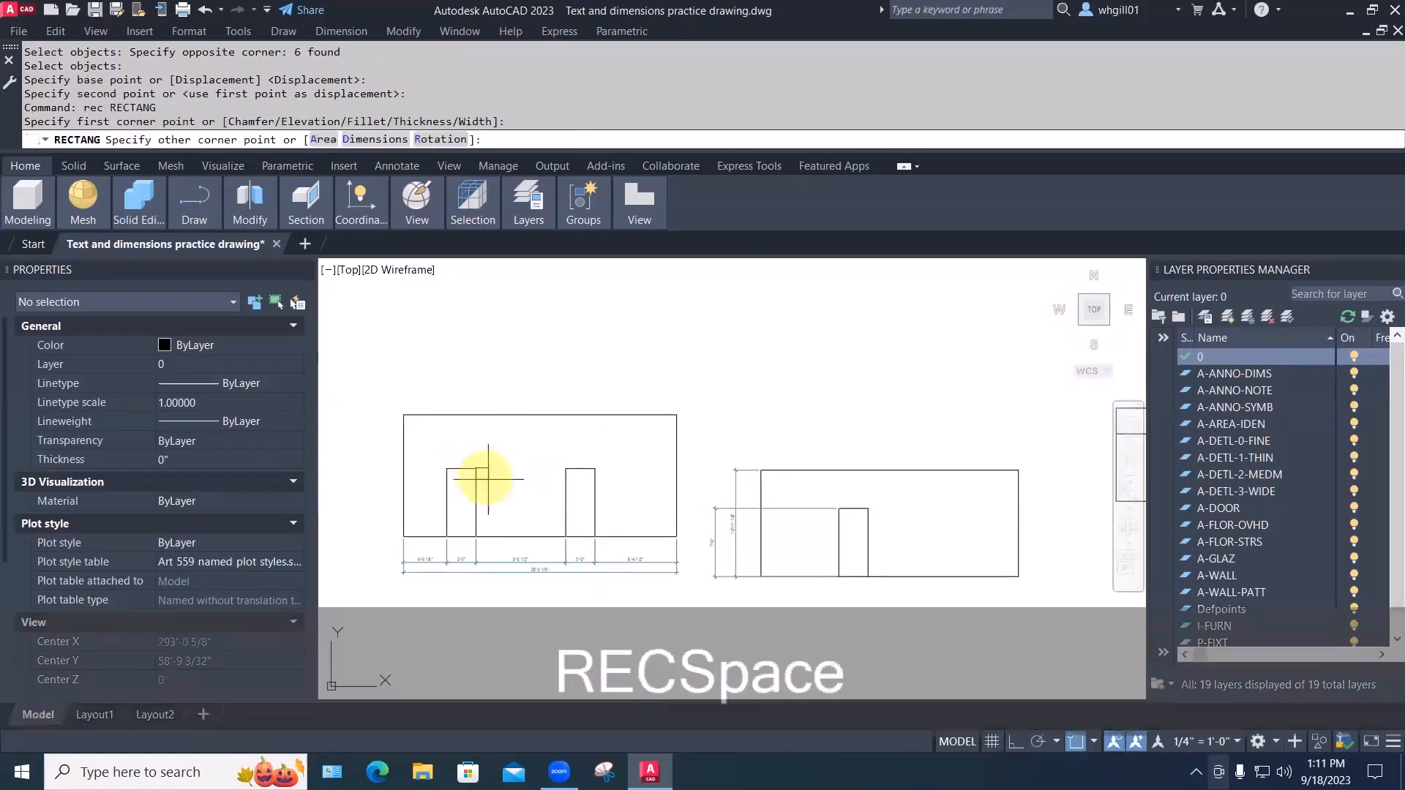
{"action": "left_click", "coordinate": [488, 493]}
{"action": "key", "text": "space"}
{"action": "left_click", "coordinate": [500, 469]}
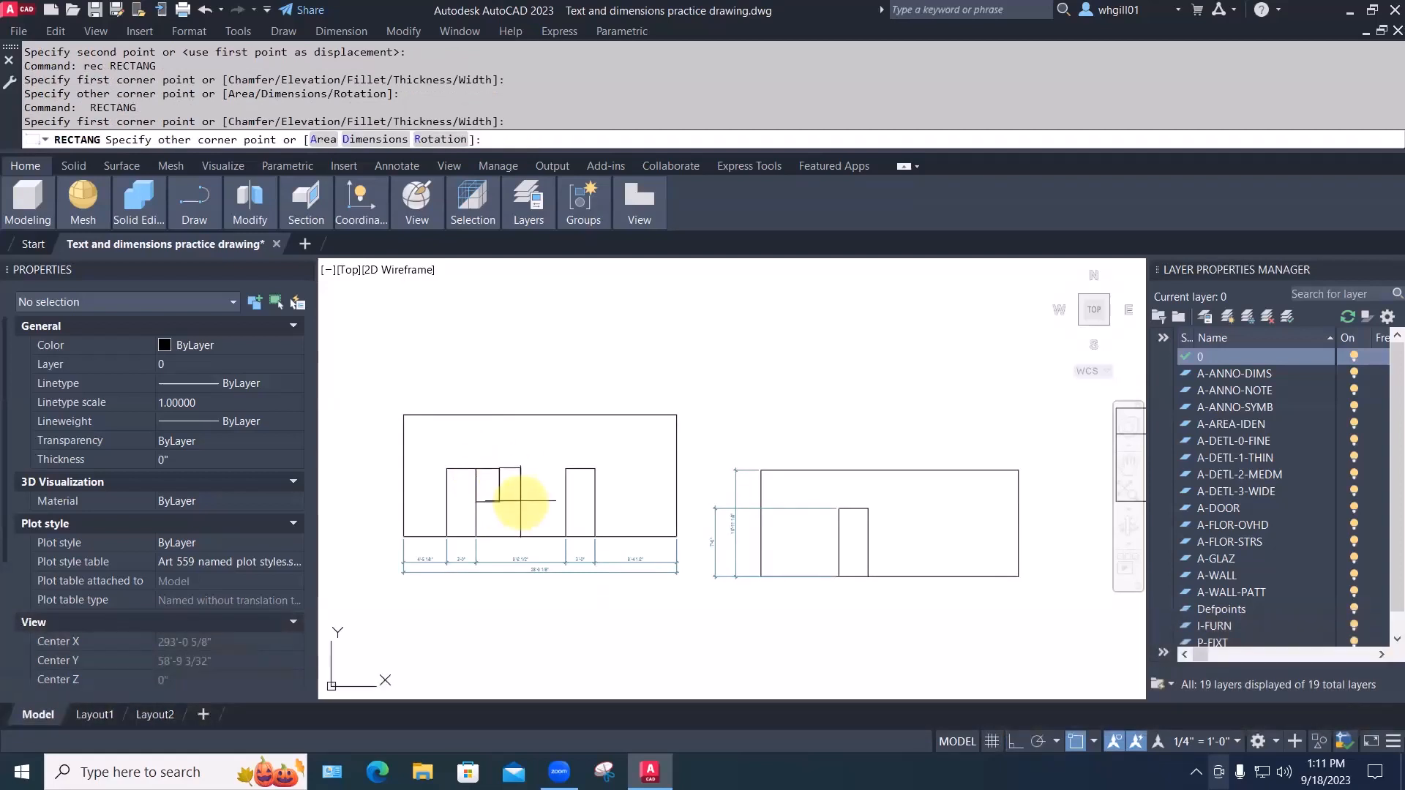
{"action": "scroll", "coordinate": [520, 501], "scroll_direction": "up", "scroll_amount": 4}
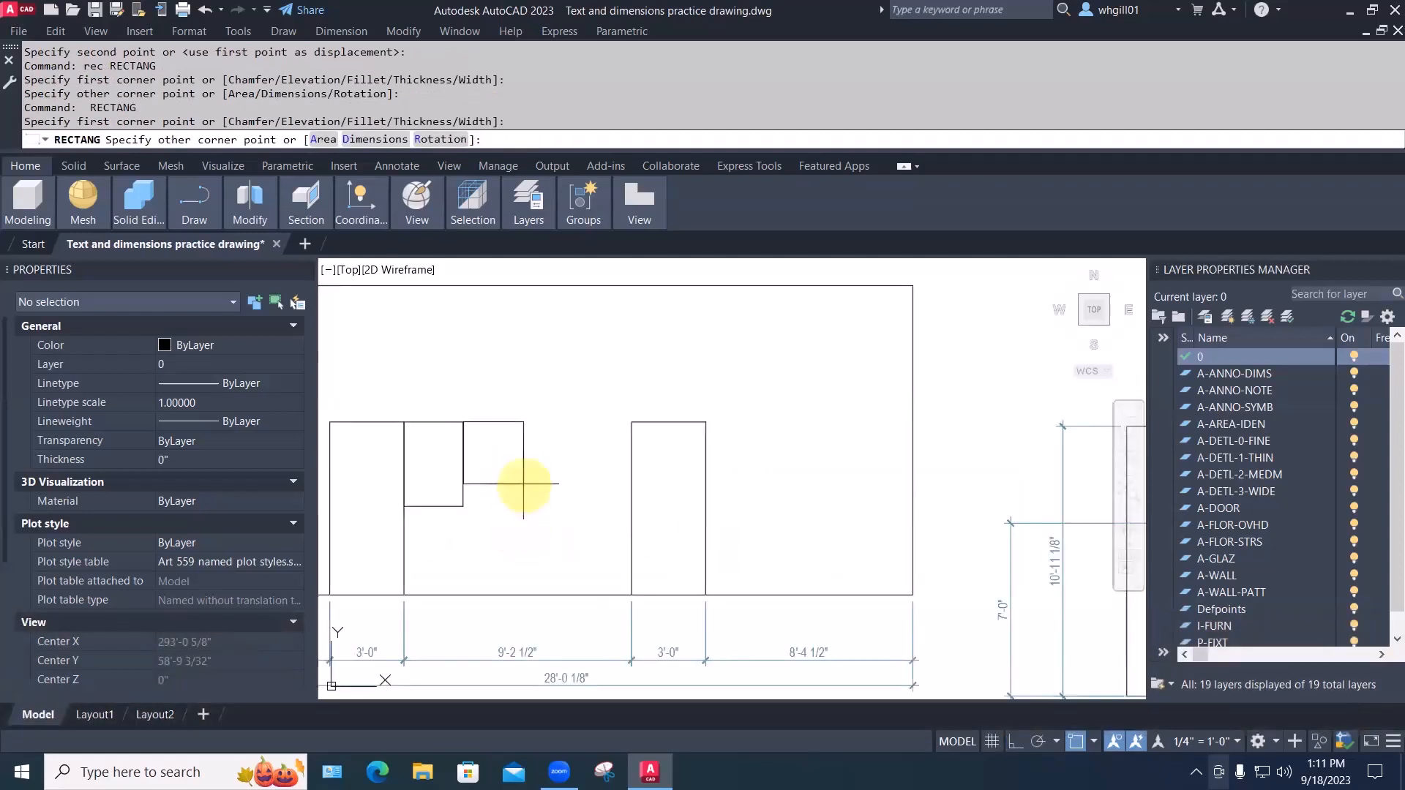
{"action": "left_click", "coordinate": [521, 483]}
{"action": "key", "text": "space"}
{"action": "key", "text": "Escape"}
{"action": "key", "text": "Escape"}
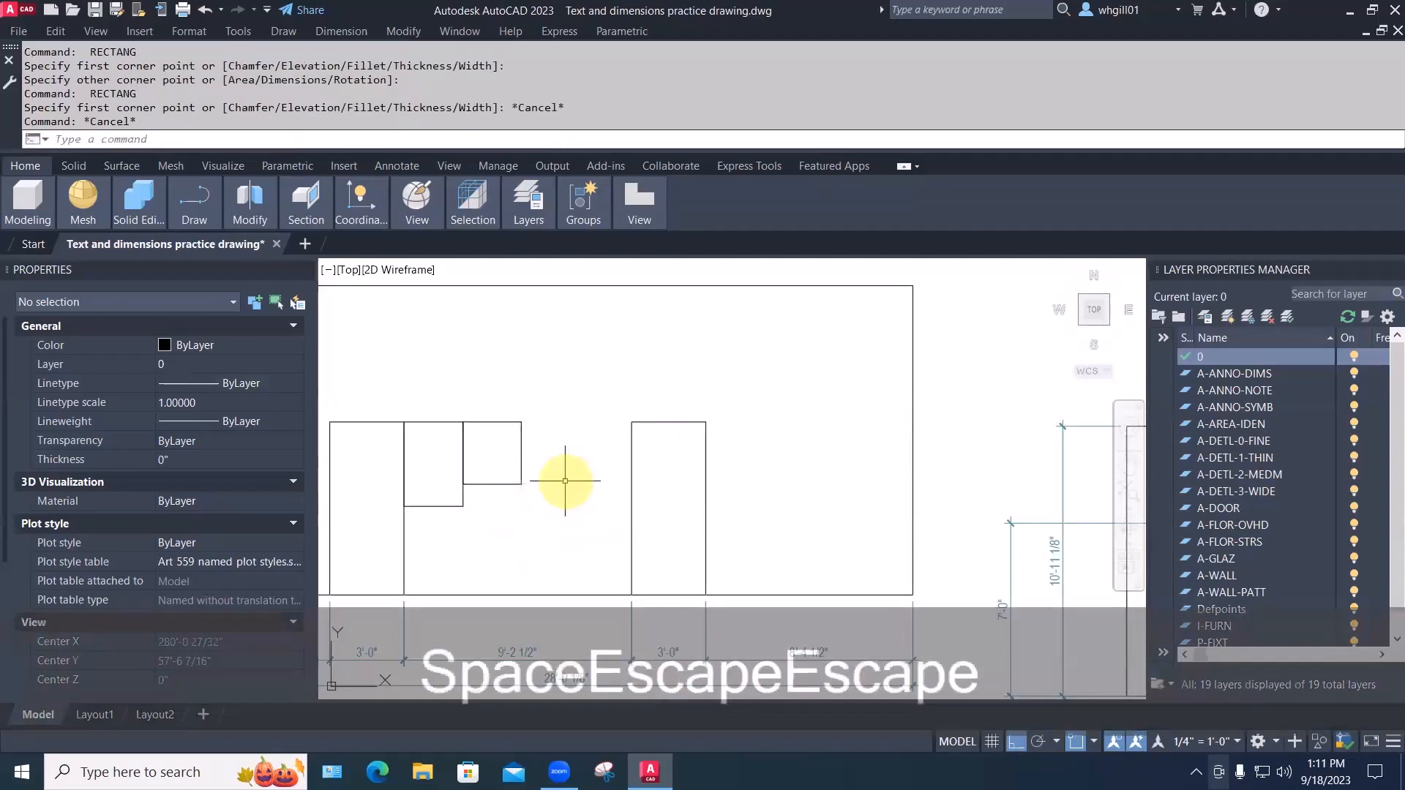
Mirror the two small rectangles across the elevation's centre, keeping the originals
{"action": "type", "text": "mi"}
{"action": "key", "text": "space"}
{"action": "left_click", "coordinate": [399, 512]}
{"action": "left_click", "coordinate": [532, 410]}
{"action": "key", "text": "space"}
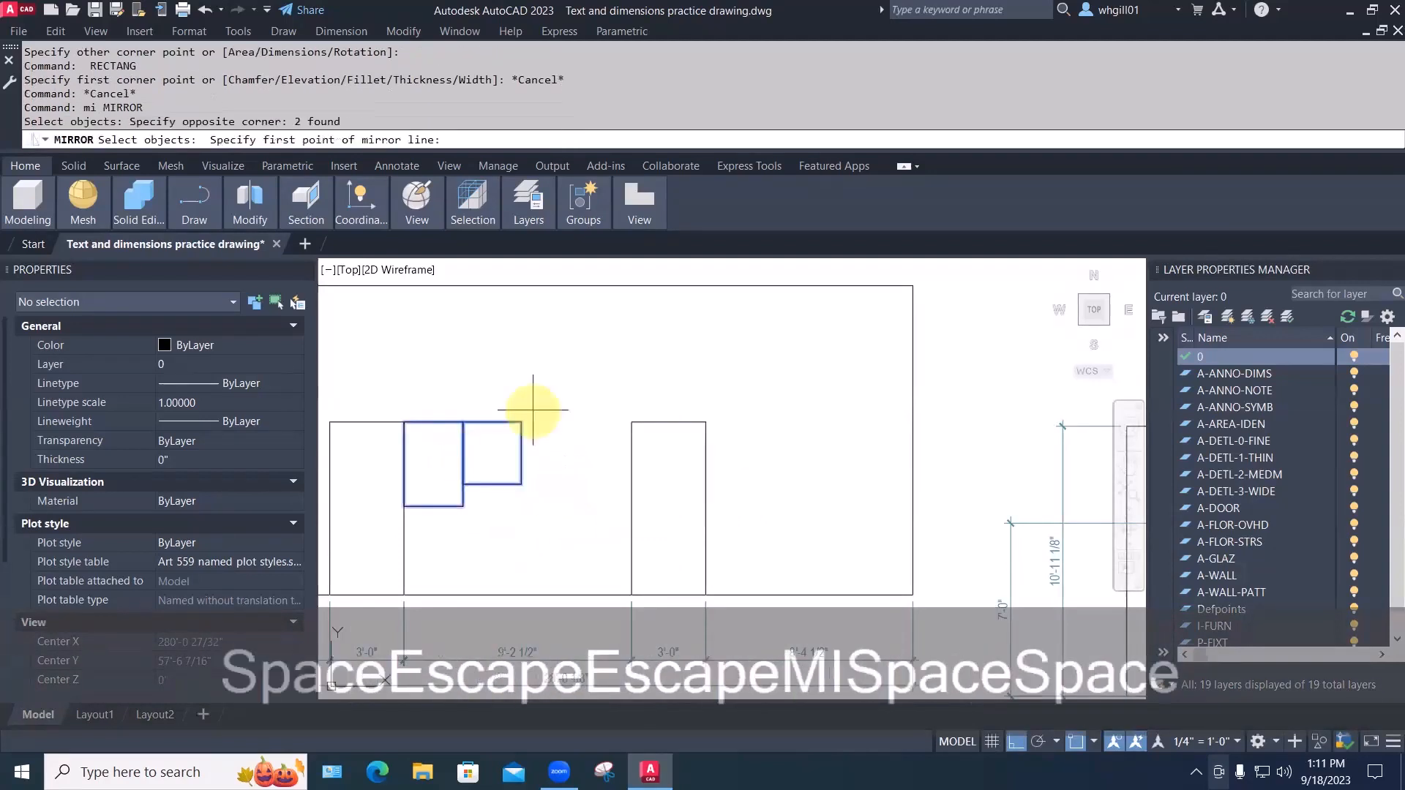
{"action": "left_click", "coordinate": [519, 418]}
{"action": "left_click", "coordinate": [529, 380]}
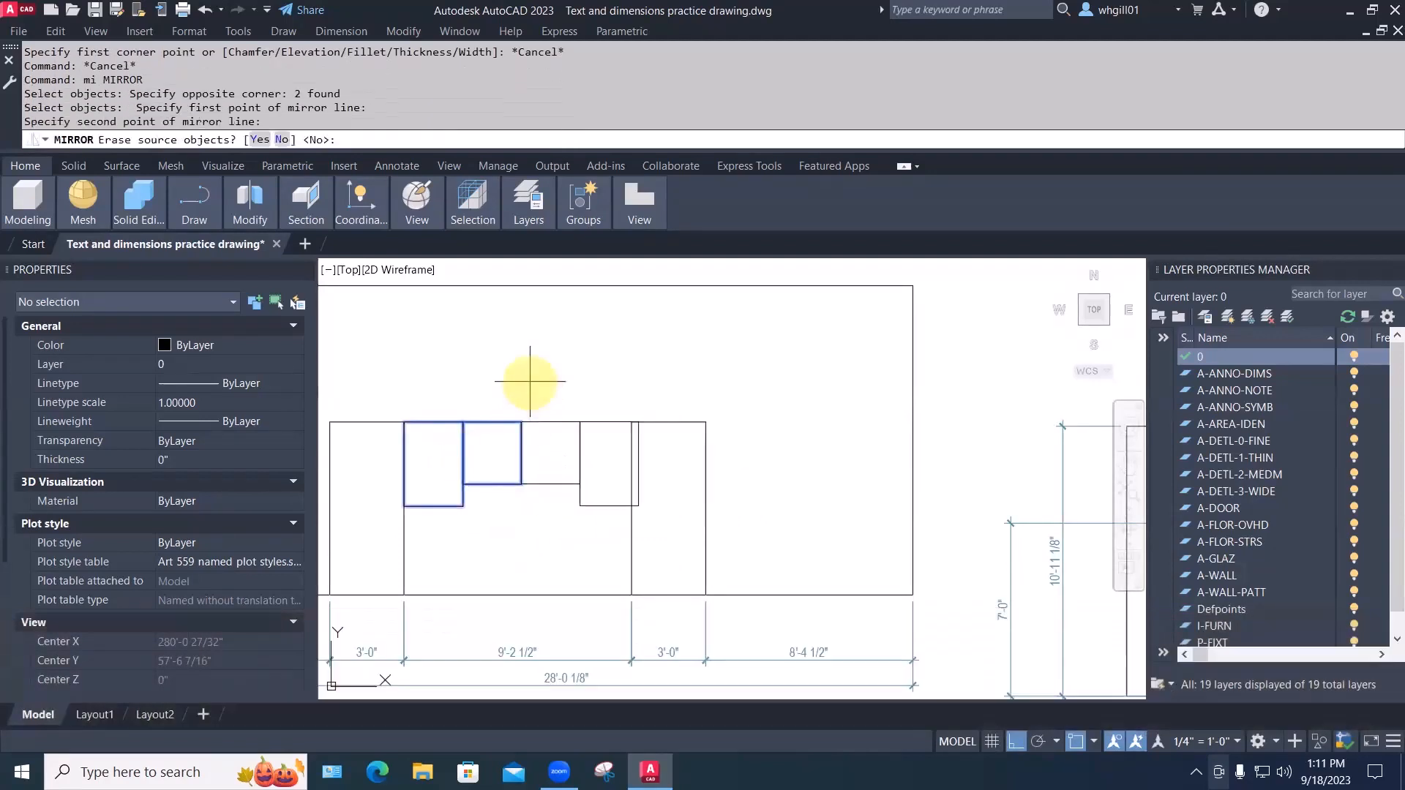
{"action": "type", "text": "n"}
{"action": "key", "text": "space"}
{"action": "key", "text": "Escape"}
{"action": "key", "text": "Escape"}
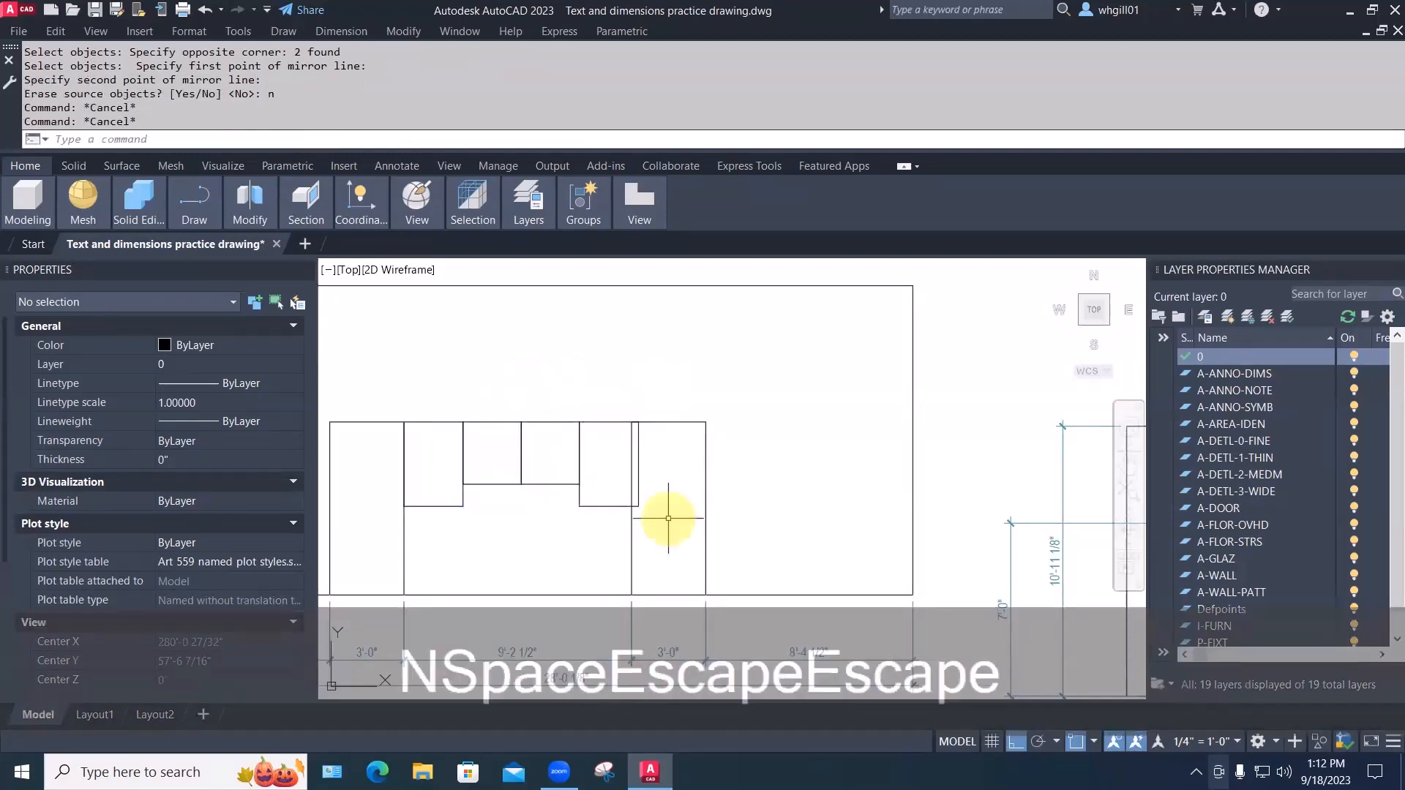
Try stretching the right rectangle edge with a crossing window, then recentre the front elevation
{"action": "type", "text": "s"}
{"action": "key", "text": "space"}
{"action": "type", "text": "s"}
{"action": "key", "text": "Escape"}
{"action": "key", "text": "Escape"}
{"action": "type", "text": "s"}
{"action": "key", "text": "space"}
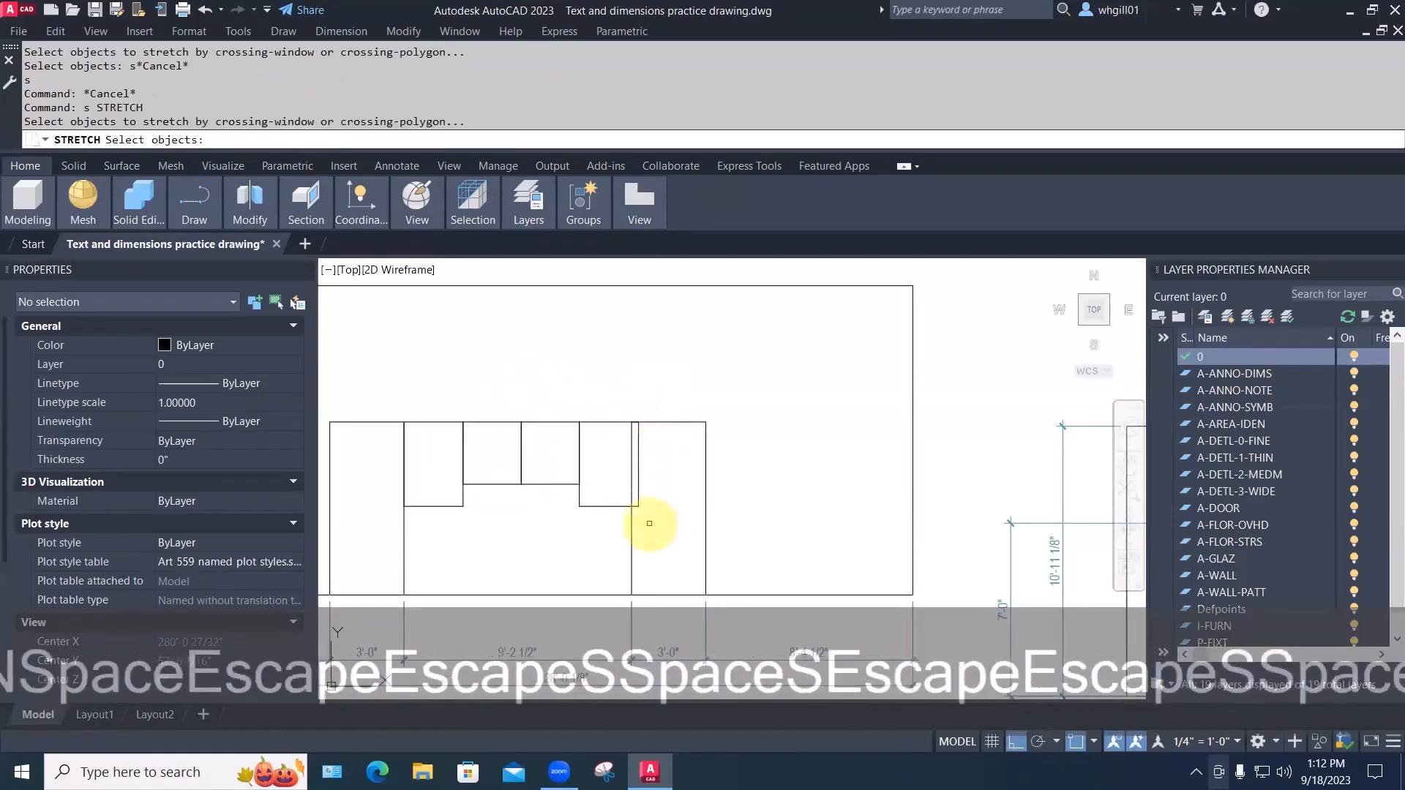
{"action": "left_click", "coordinate": [649, 523]}
{"action": "left_click", "coordinate": [636, 401]}
{"action": "key", "text": "space"}
{"action": "left_click", "coordinate": [638, 422]}
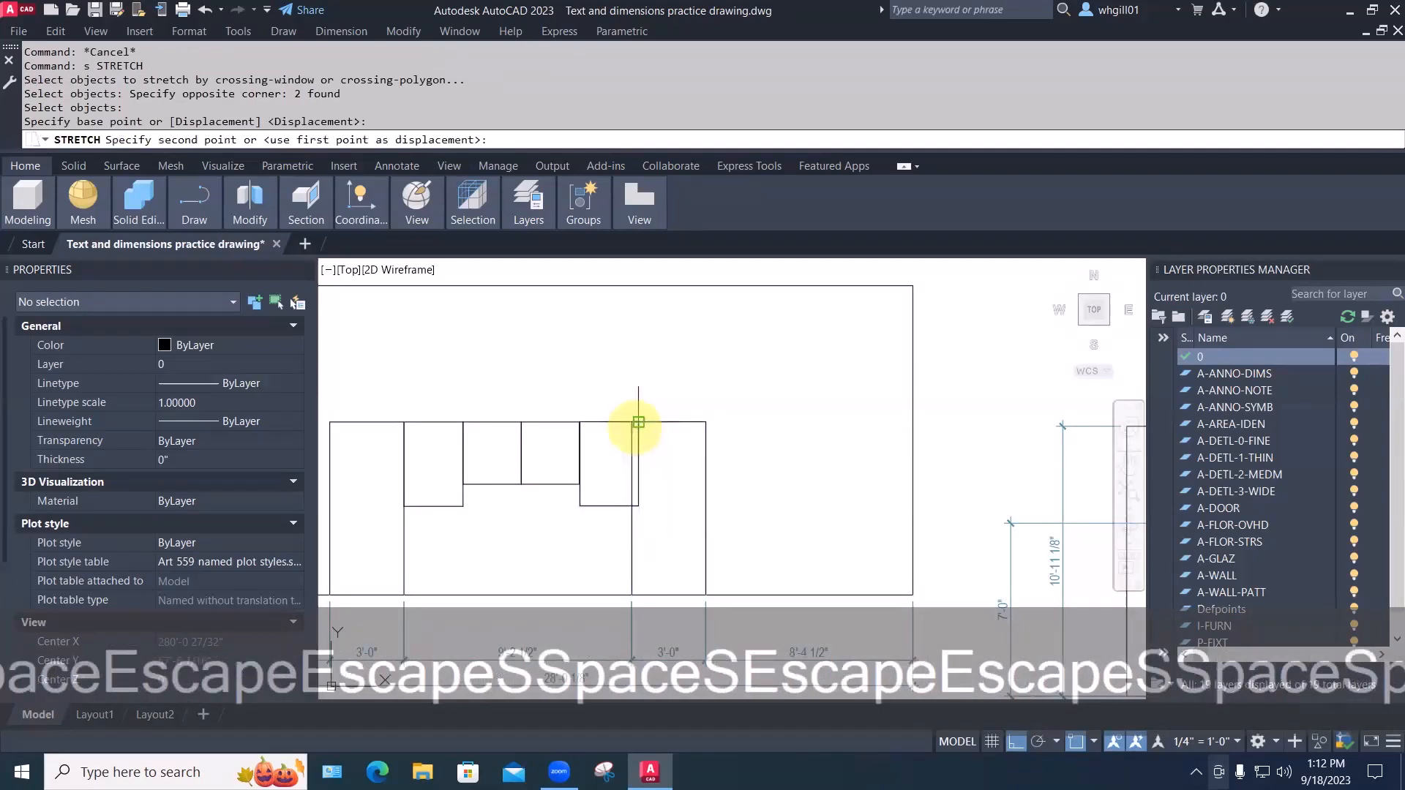
{"action": "key", "text": "space"}
{"action": "key", "text": "Escape"}
{"action": "key", "text": "Escape"}
{"action": "scroll", "coordinate": [668, 379], "scroll_direction": "down", "scroll_amount": 3}
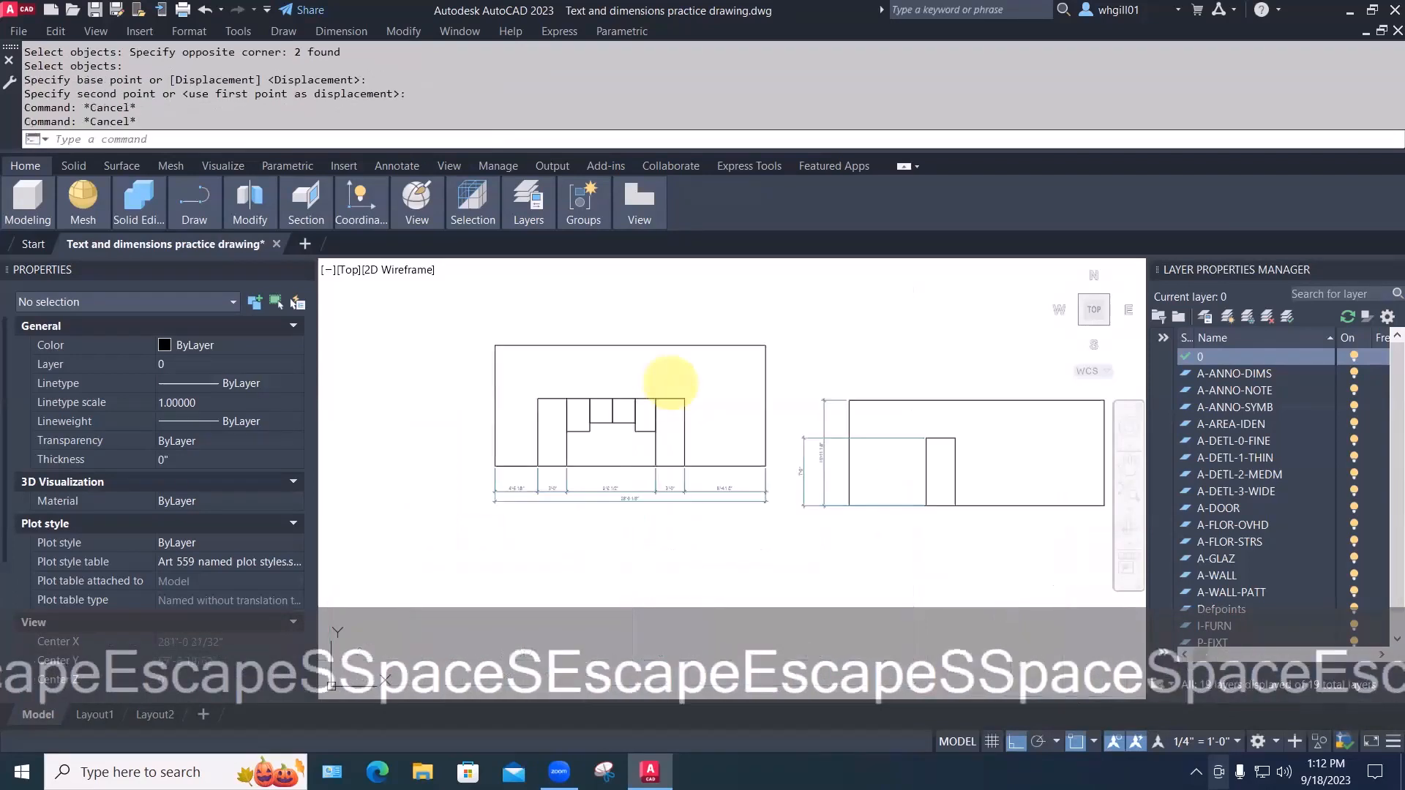
{"action": "middle_click_drag", "start_coordinate": [677, 439], "coordinate": [706, 502]}
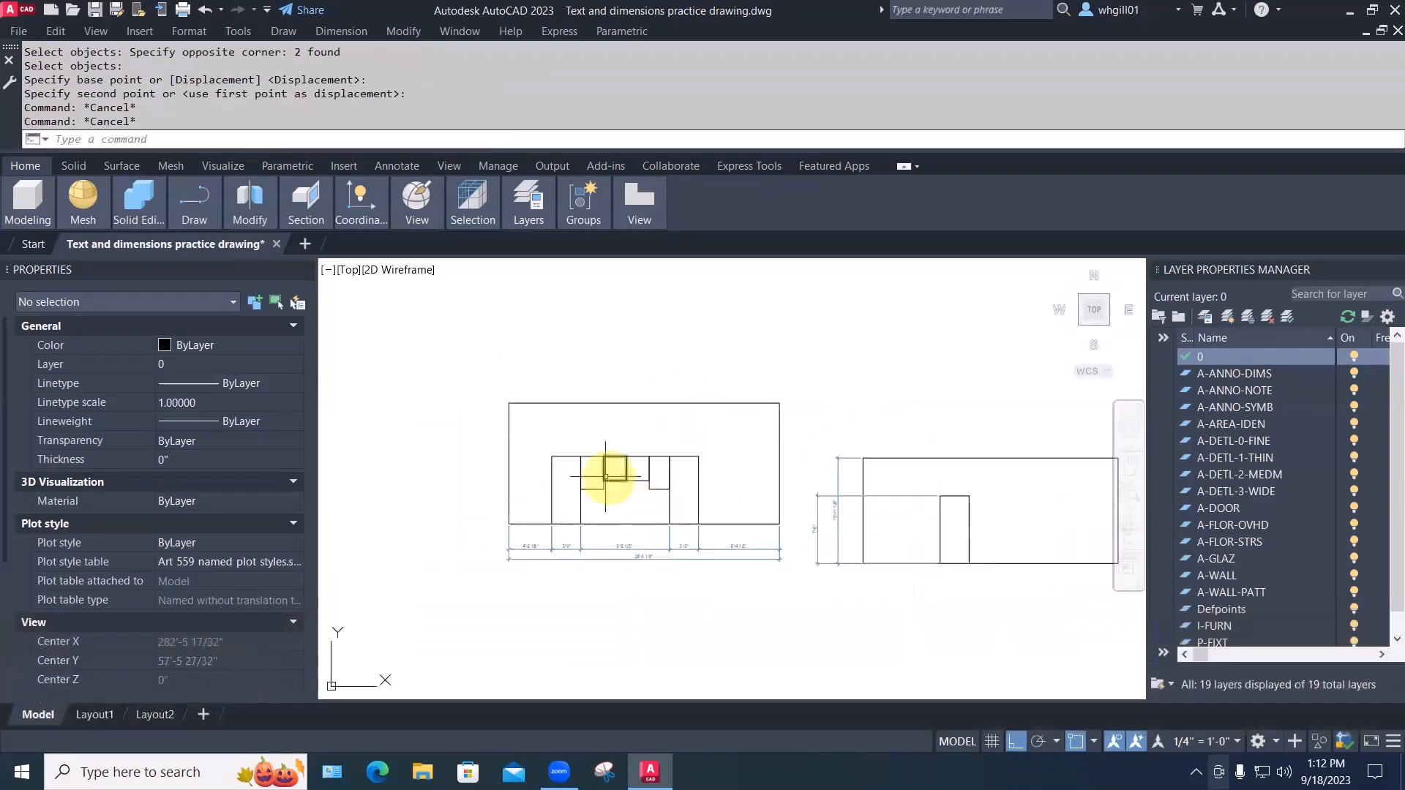
{"action": "scroll", "coordinate": [573, 433], "scroll_direction": "up", "scroll_amount": 4}
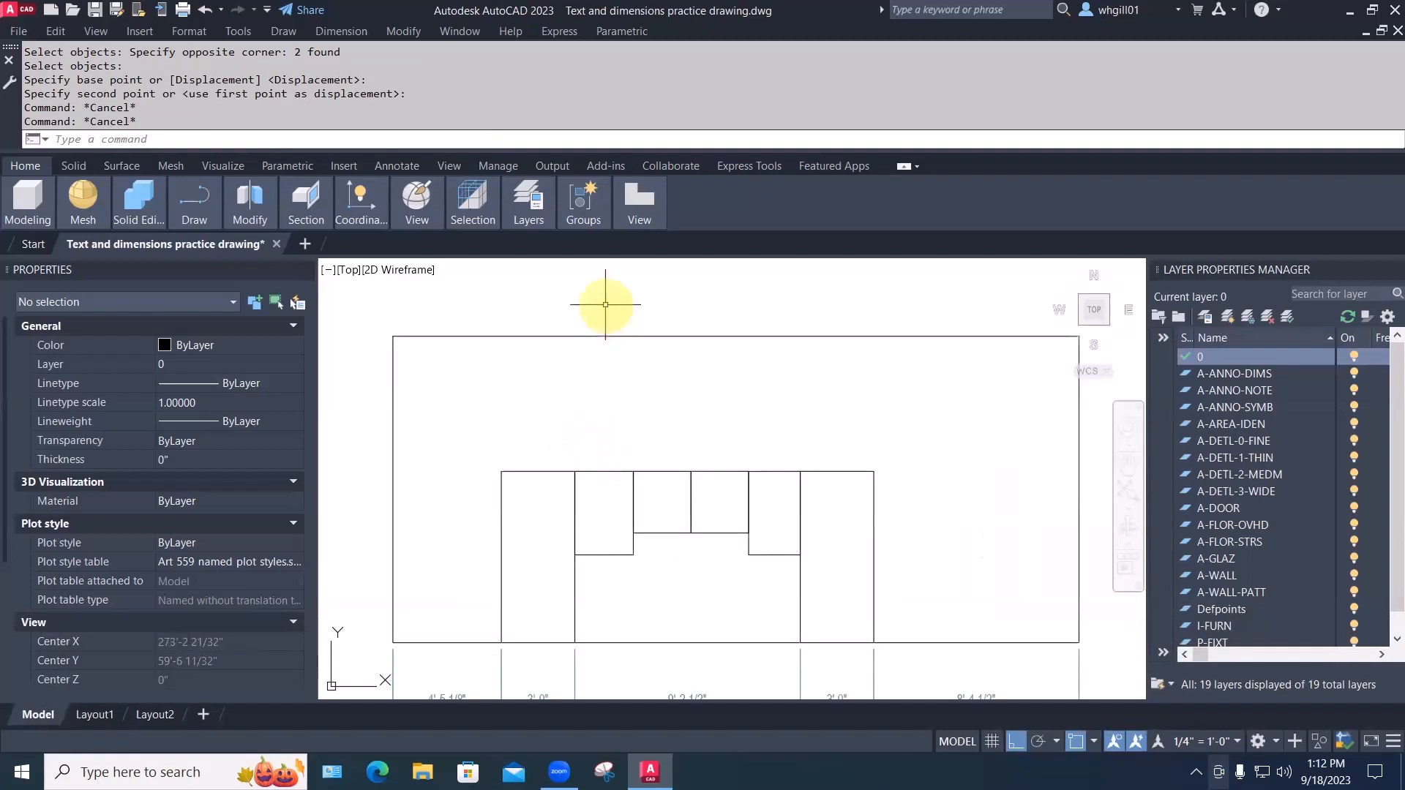
Dimension the inner rectangles as a continued chain: 2'-4 5/8", 2'-4 1/4", 2'-4 1/4", 2'-1 3/8"
{"action": "type", "text": "DIM"}
{"action": "key", "text": "space"}
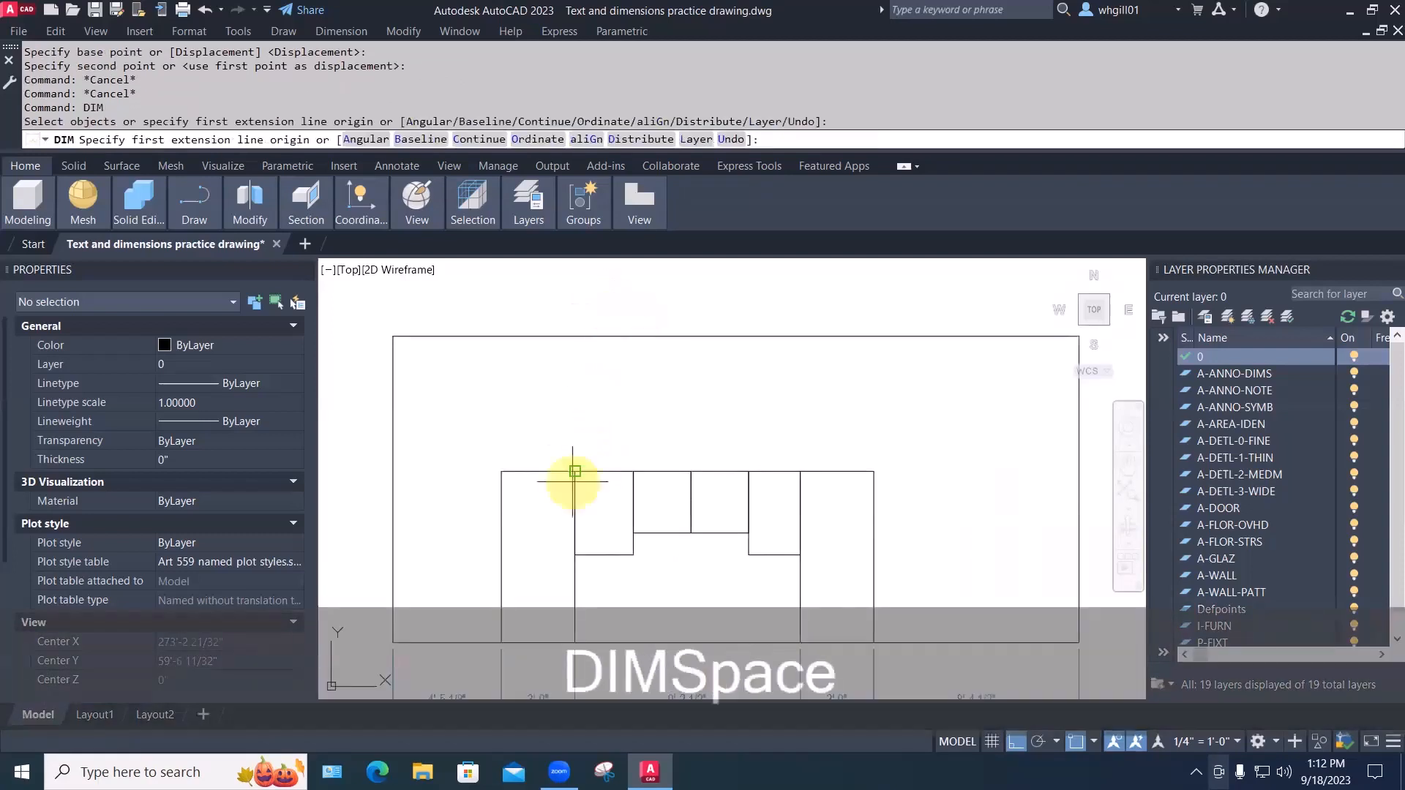
{"action": "left_click", "coordinate": [574, 471]}
{"action": "left_click", "coordinate": [633, 471]}
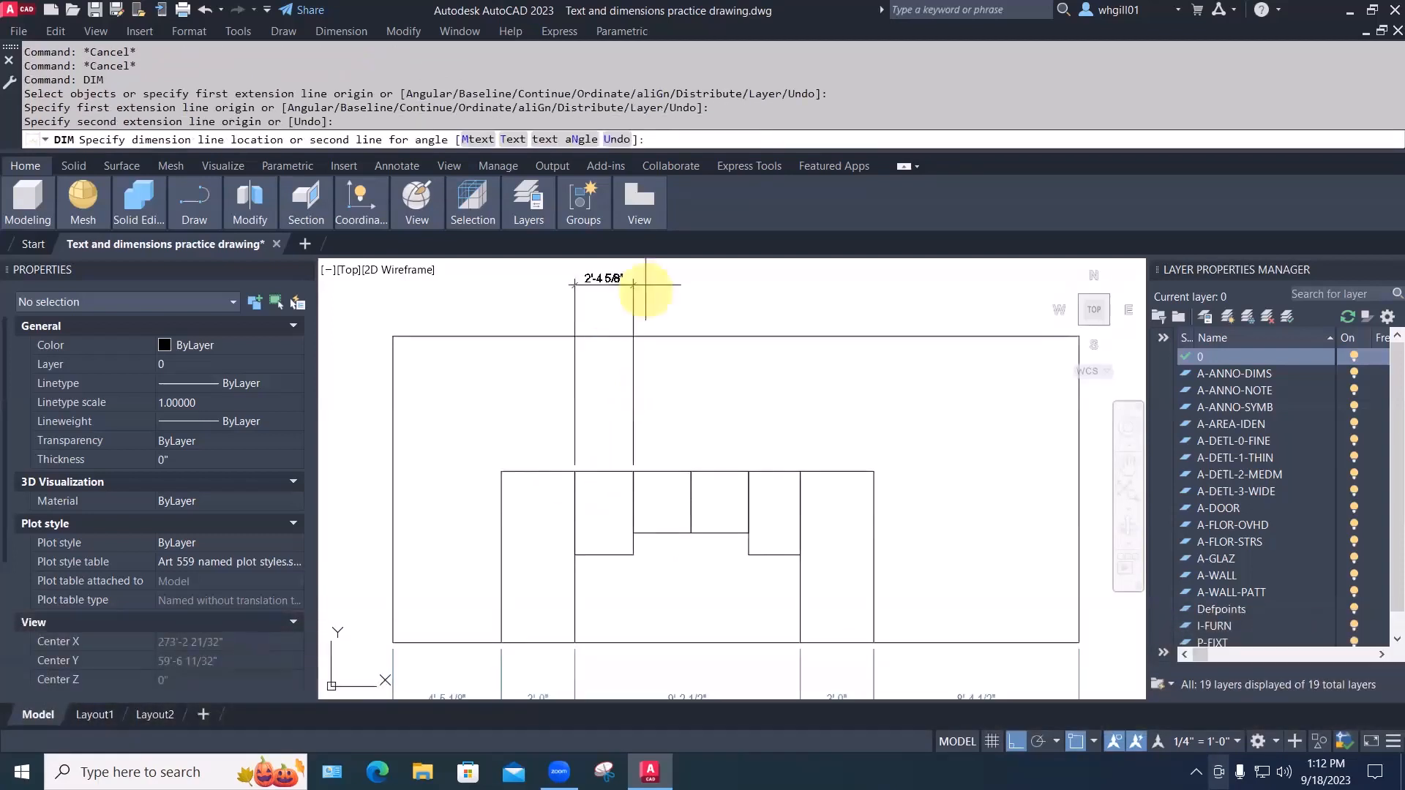
{"action": "left_click", "coordinate": [633, 306]}
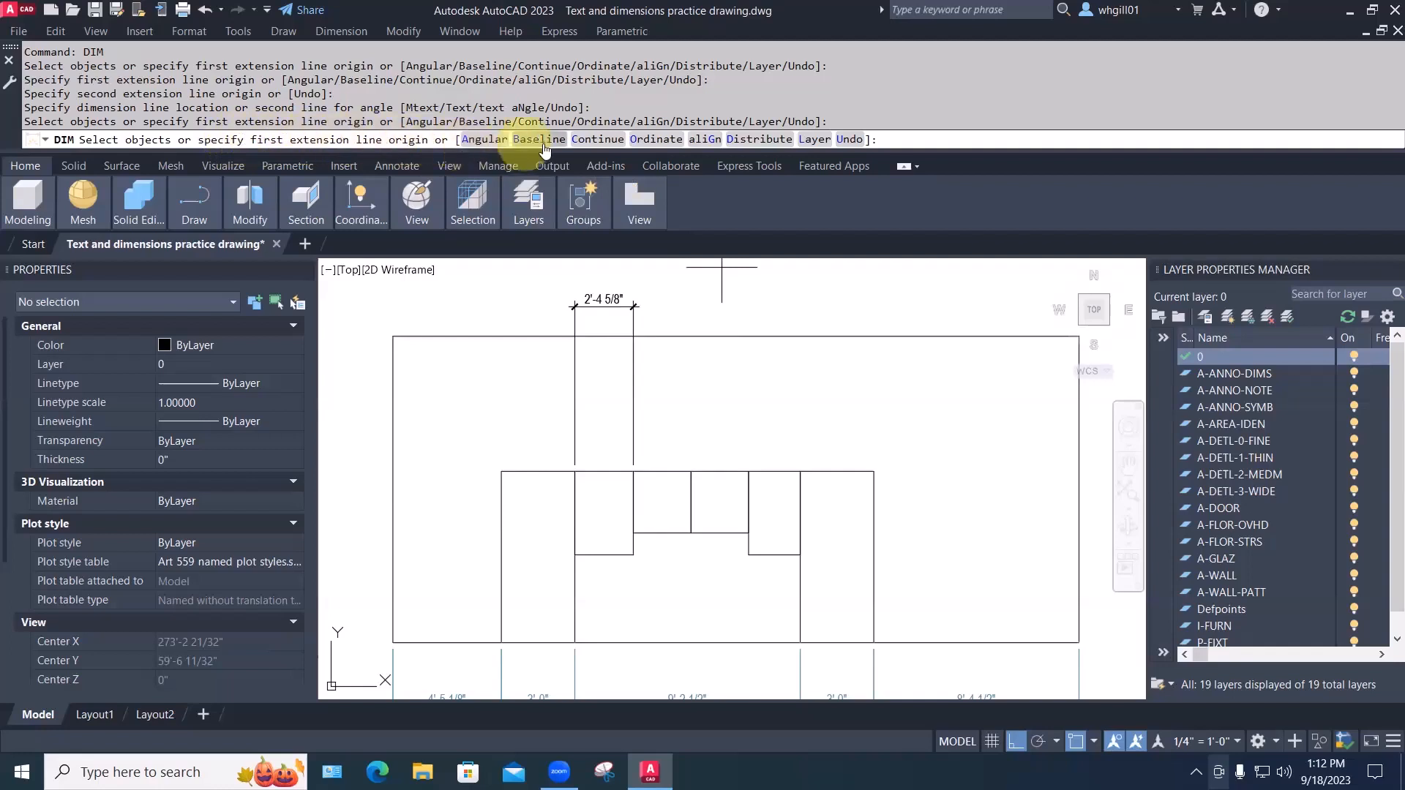
{"action": "left_click", "coordinate": [591, 141]}
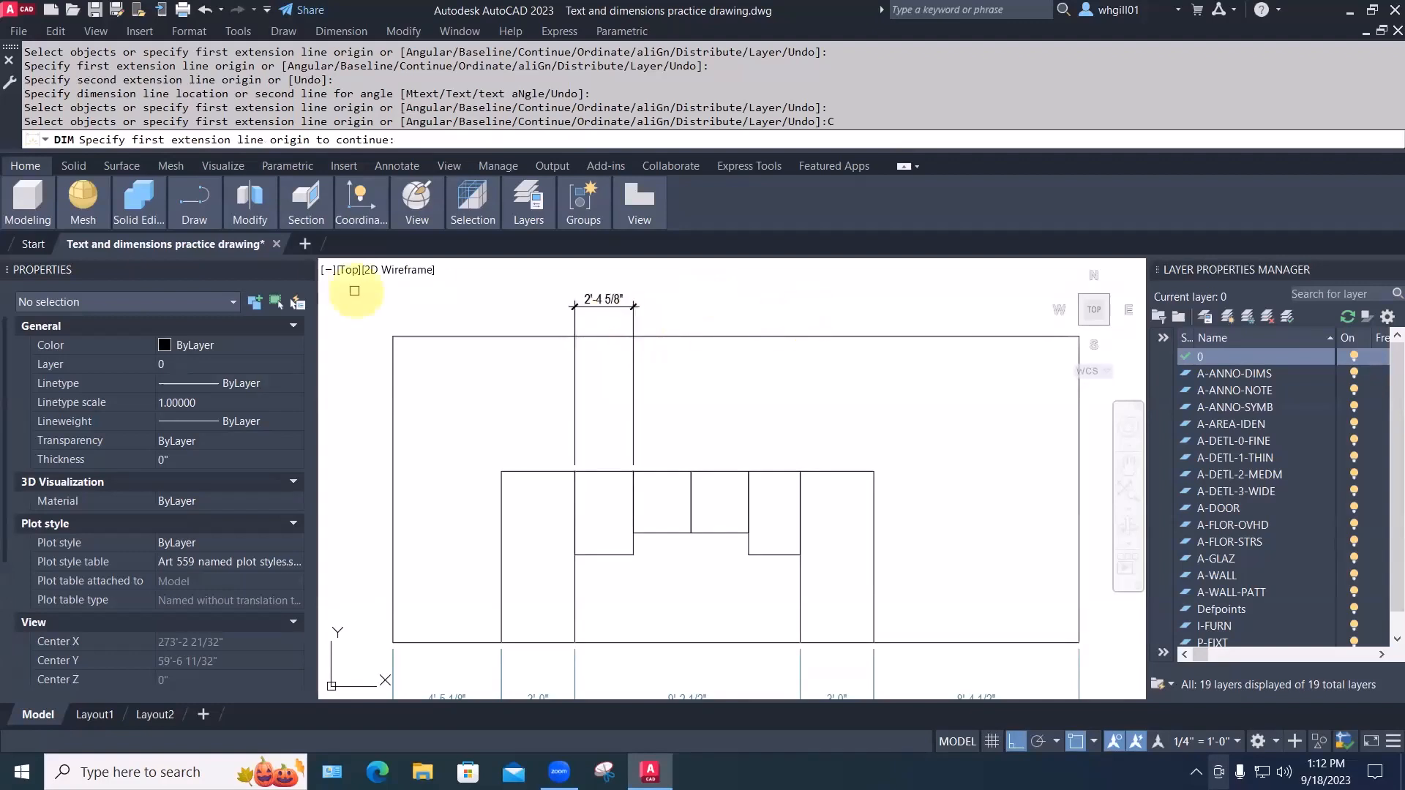
{"action": "left_click", "coordinate": [634, 311]}
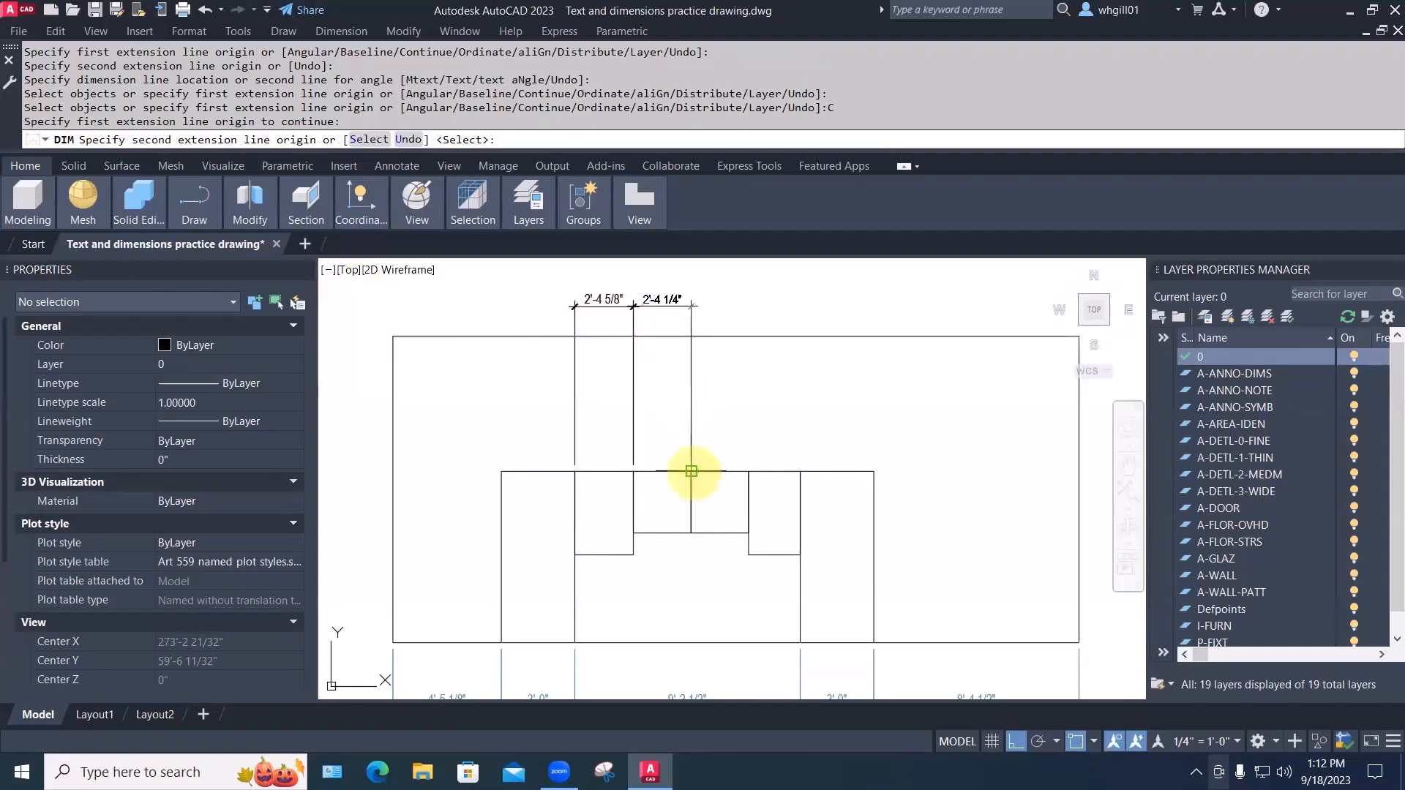
{"action": "left_click", "coordinate": [692, 471]}
{"action": "left_click", "coordinate": [748, 471]}
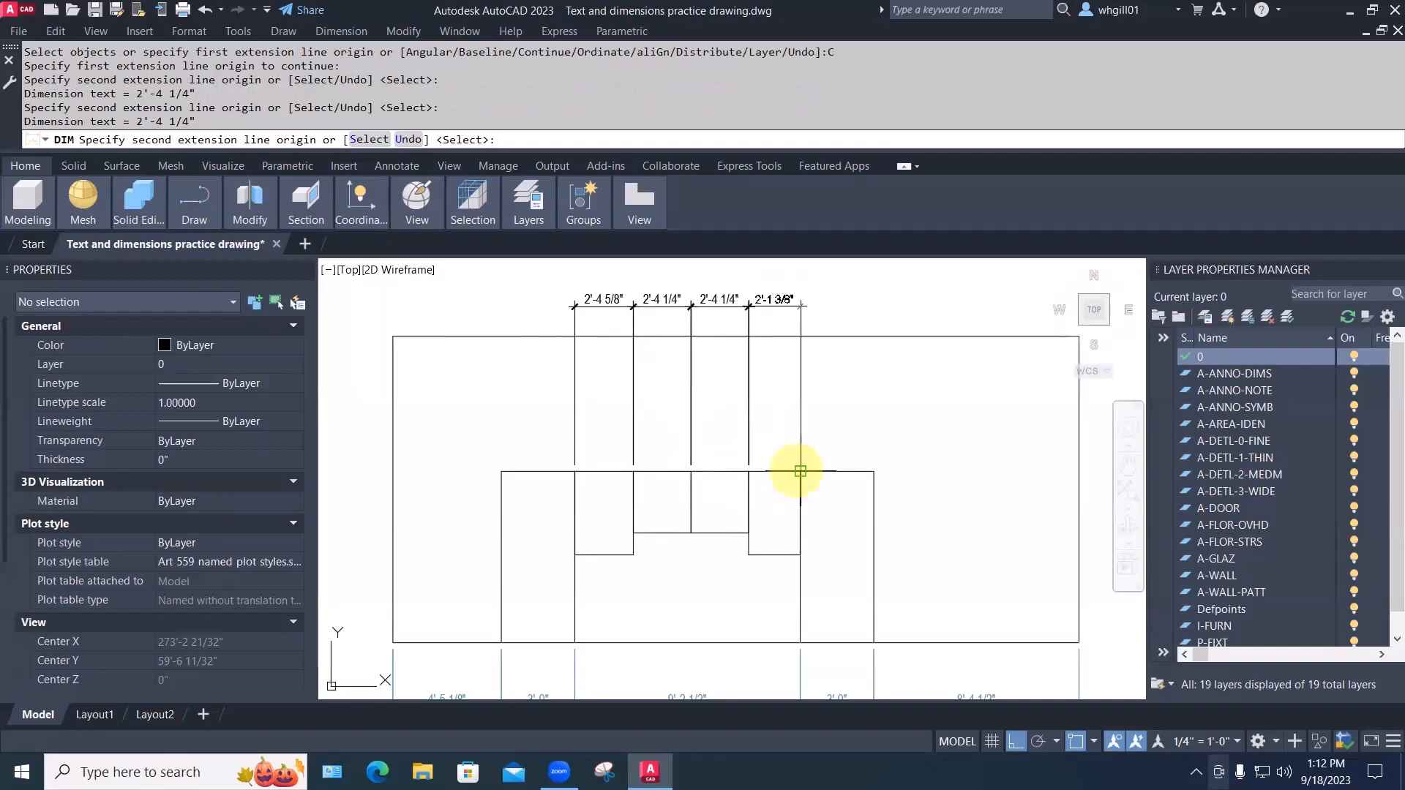
{"action": "left_click", "coordinate": [799, 471]}
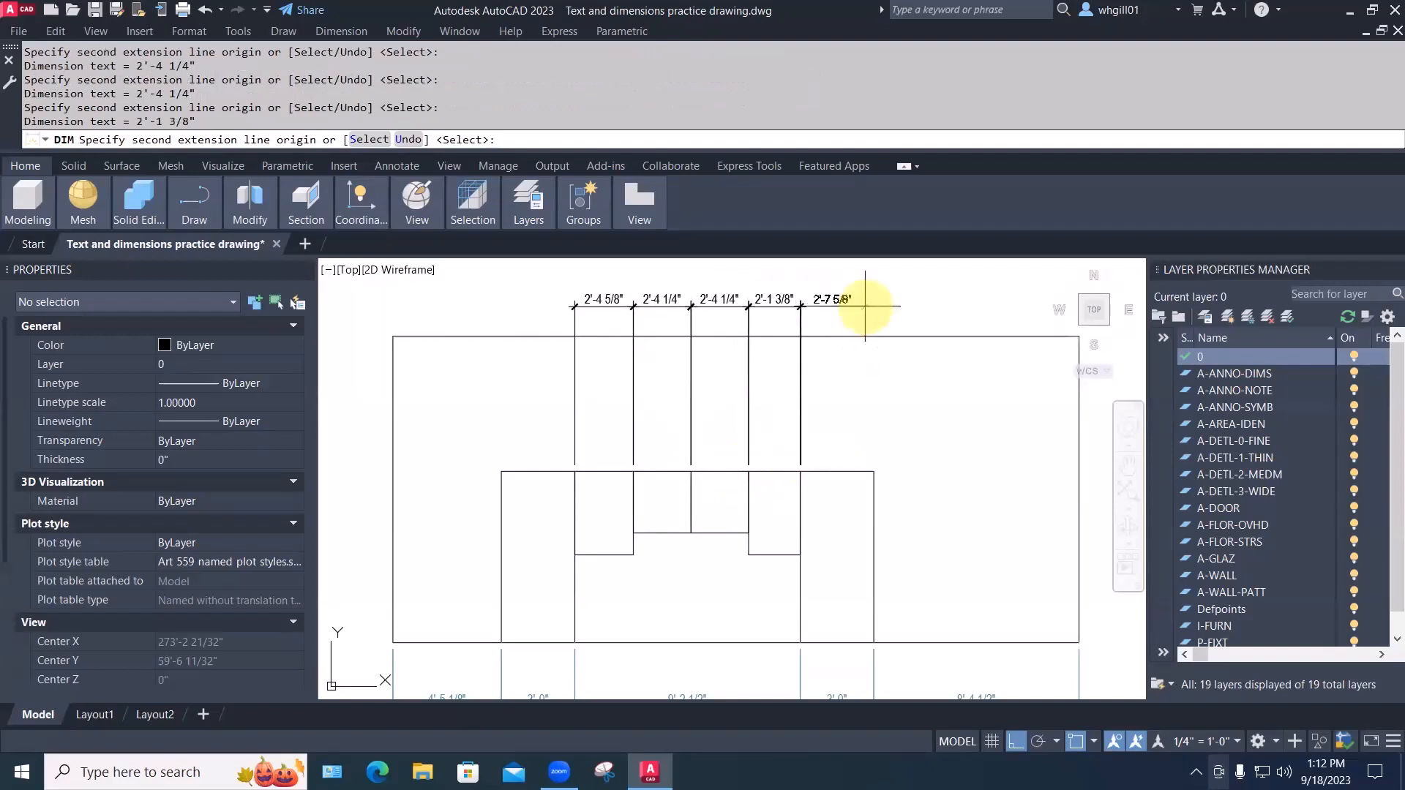
{"action": "key", "text": "Escape"}
{"action": "scroll", "coordinate": [830, 340], "scroll_direction": "down", "scroll_amount": 3}
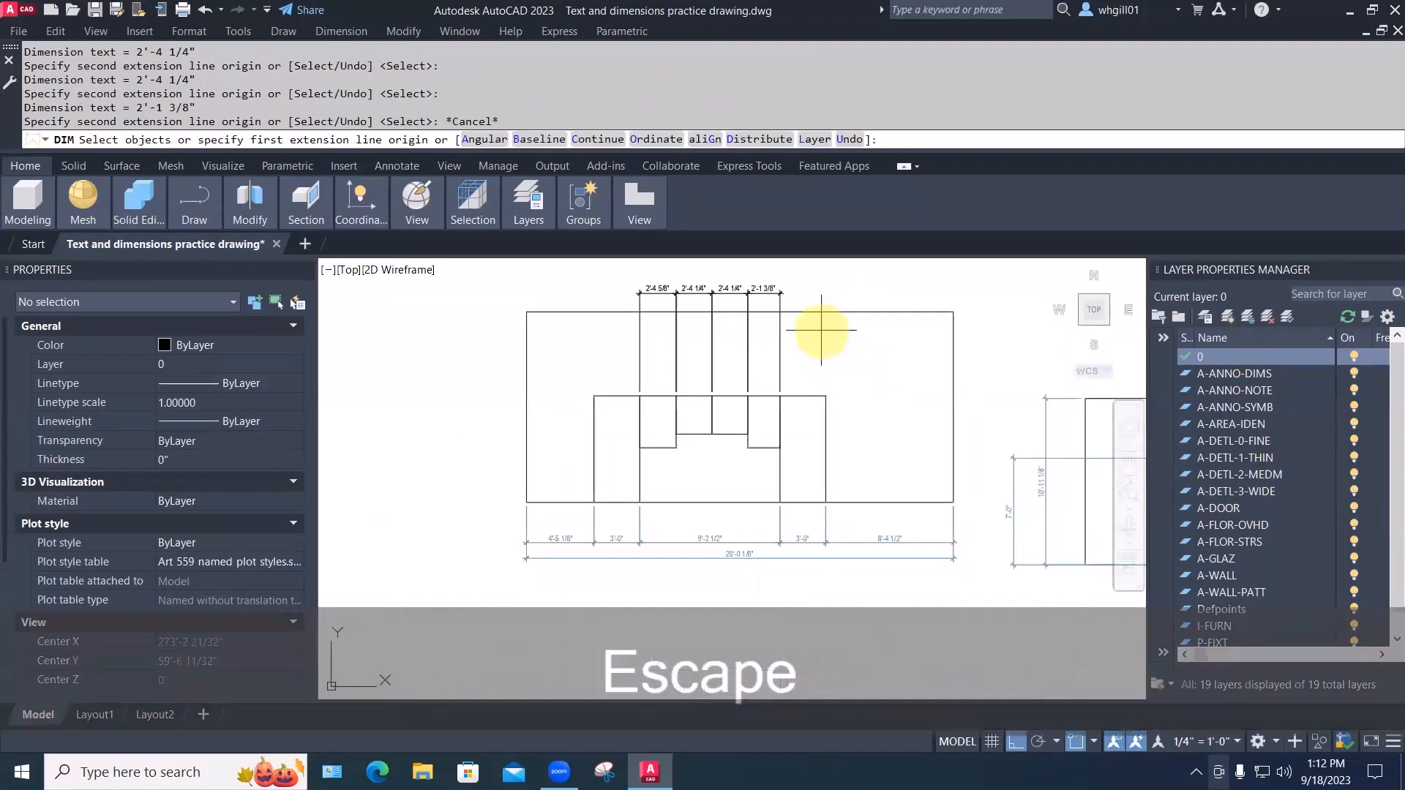
Copy the 8'-4 1/2" dimension's style onto the top dimension chain with MATCHPROP
{"action": "type", "text": "ma"}
{"action": "key", "text": "space"}
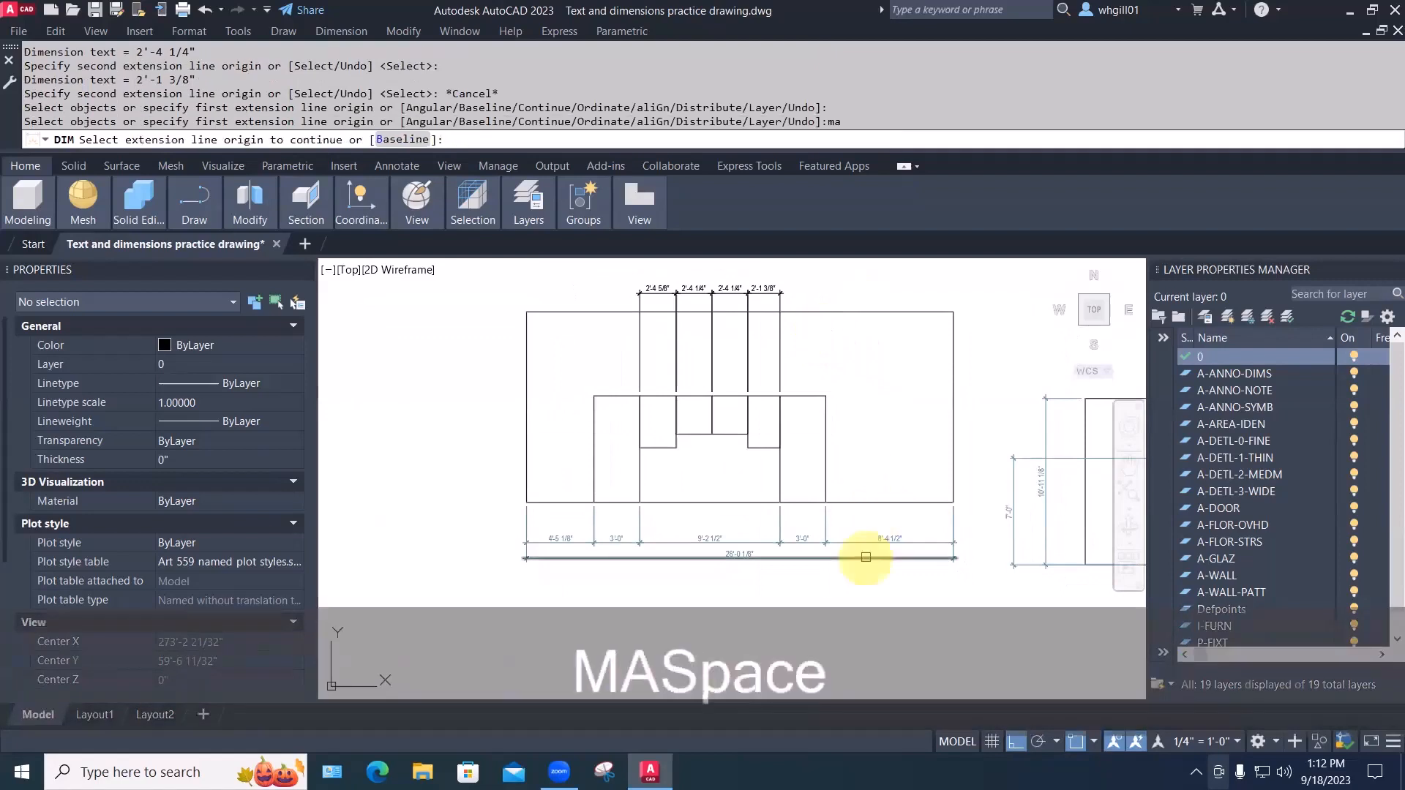
{"action": "left_click", "coordinate": [863, 557]}
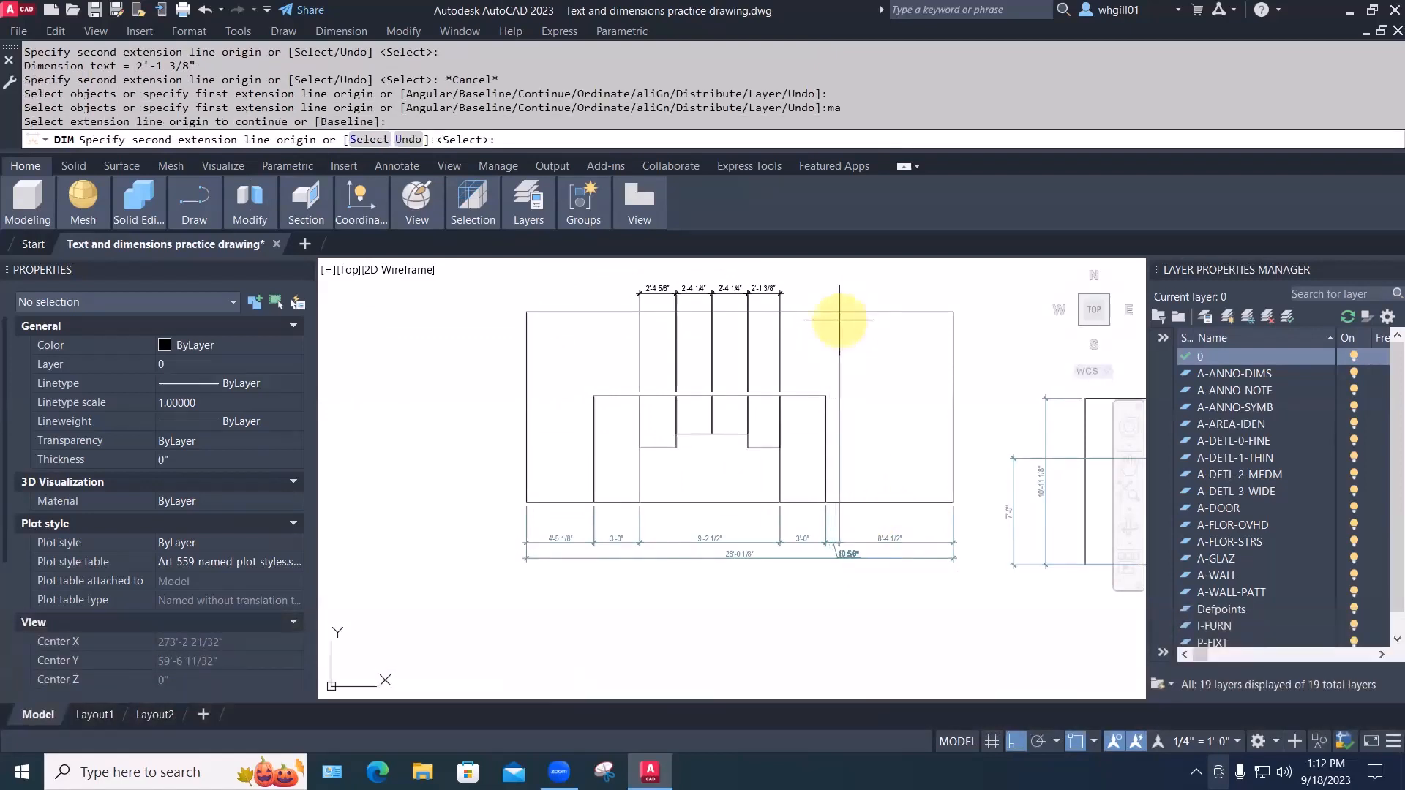
{"action": "key", "text": "Escape"}
{"action": "key", "text": "Escape"}
{"action": "key", "text": "Escape"}
{"action": "type", "text": "ma"}
{"action": "key", "text": "space"}
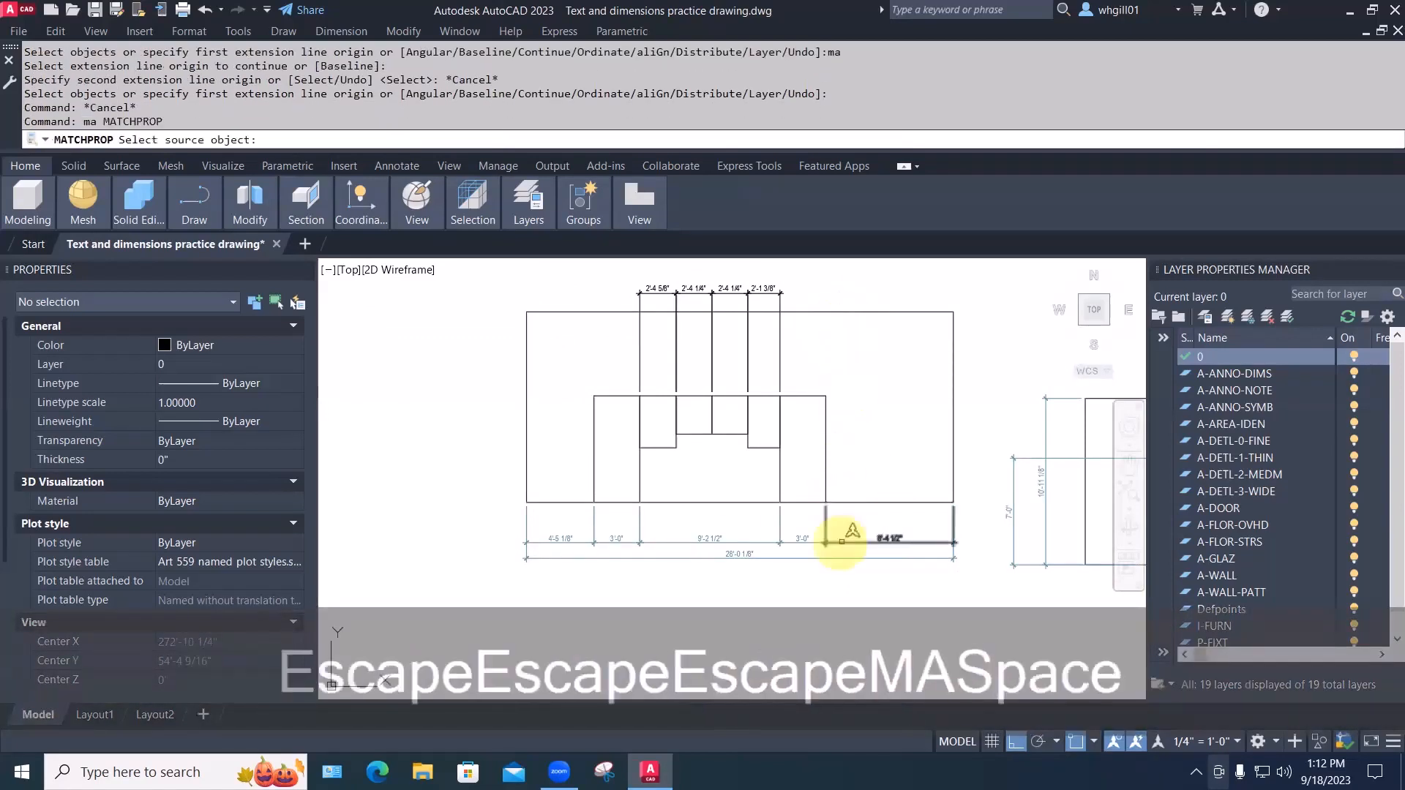
{"action": "left_click", "coordinate": [850, 541]}
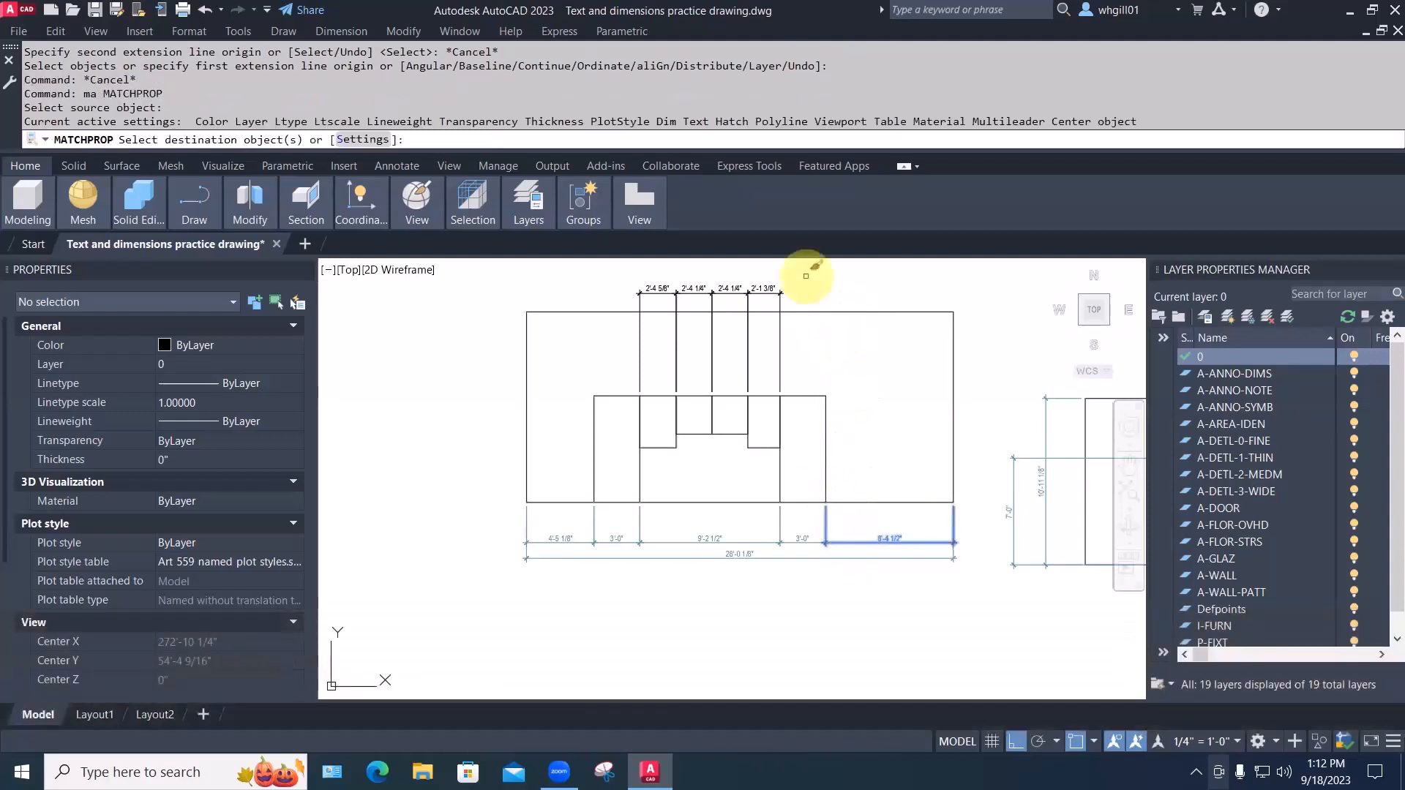
{"action": "left_click", "coordinate": [799, 305]}
{"action": "left_click", "coordinate": [571, 258]}
{"action": "key", "text": "space"}
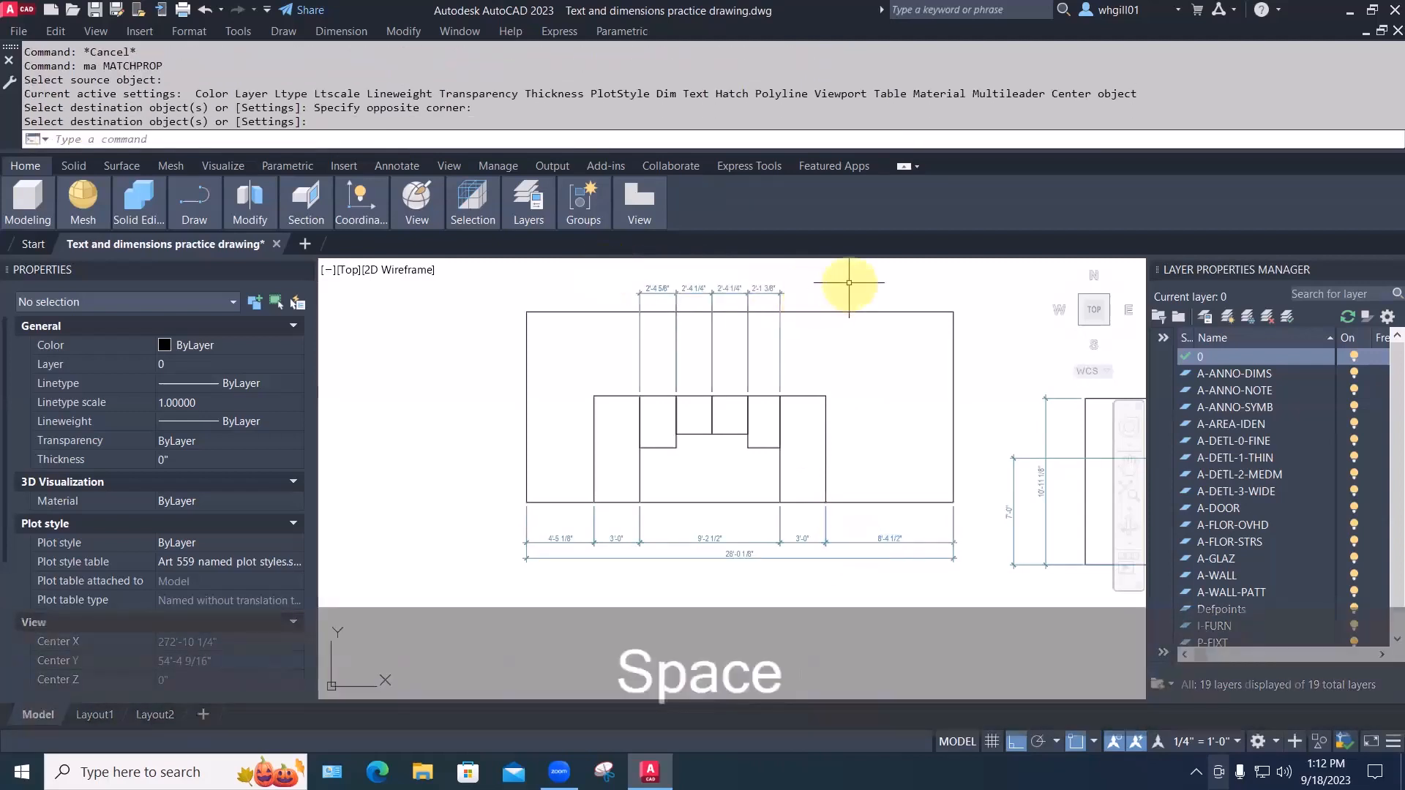
{"action": "key", "text": "Escape"}
{"action": "middle_click_drag", "start_coordinate": [987, 308], "coordinate": [855, 332]}
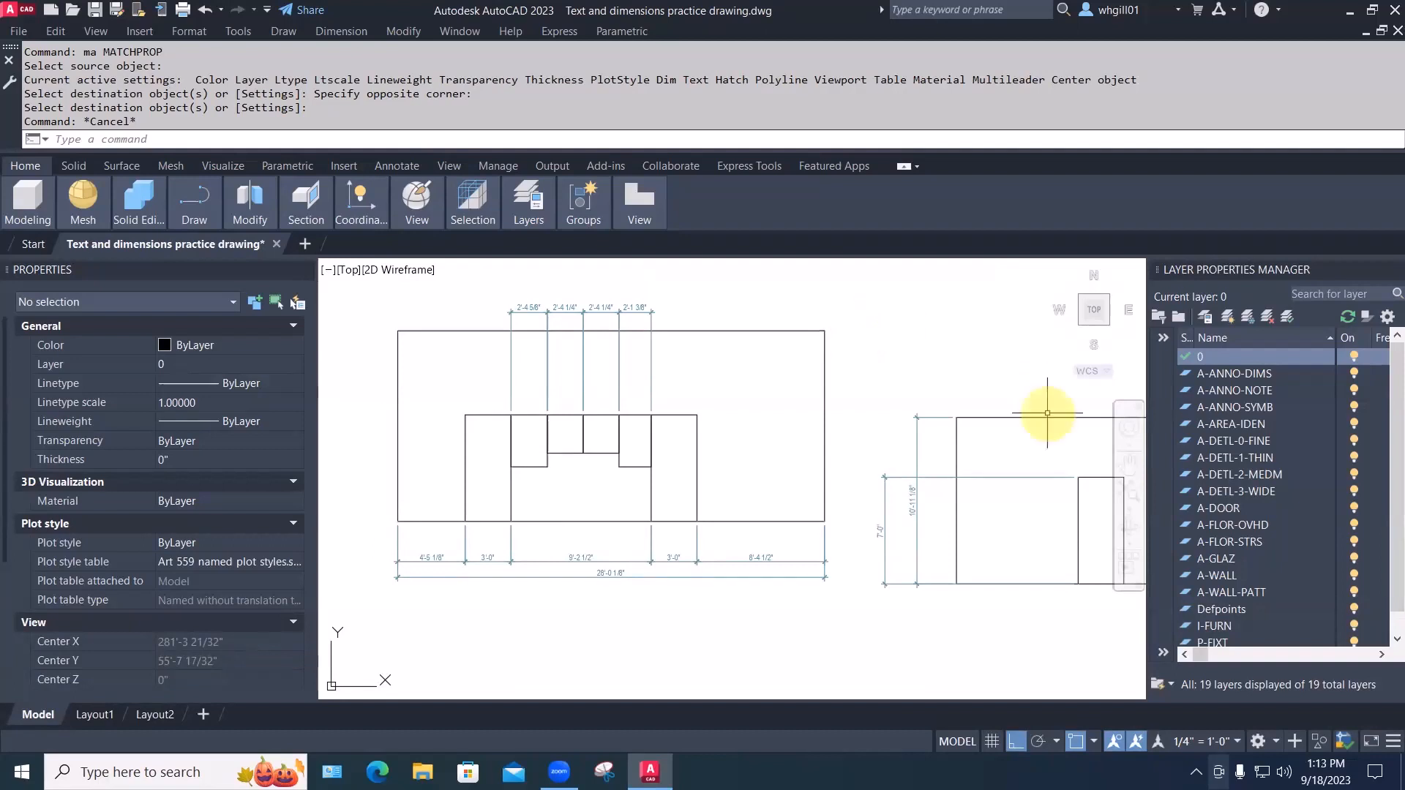
{"action": "mouse_move", "coordinate": [1071, 583]}
{"action": "middle_mouse_down"}
{"action": "mouse_move", "coordinate": [686, 472]}
{"action": "mouse_move", "coordinate": [700, 577]}
{"action": "middle_mouse_up"}
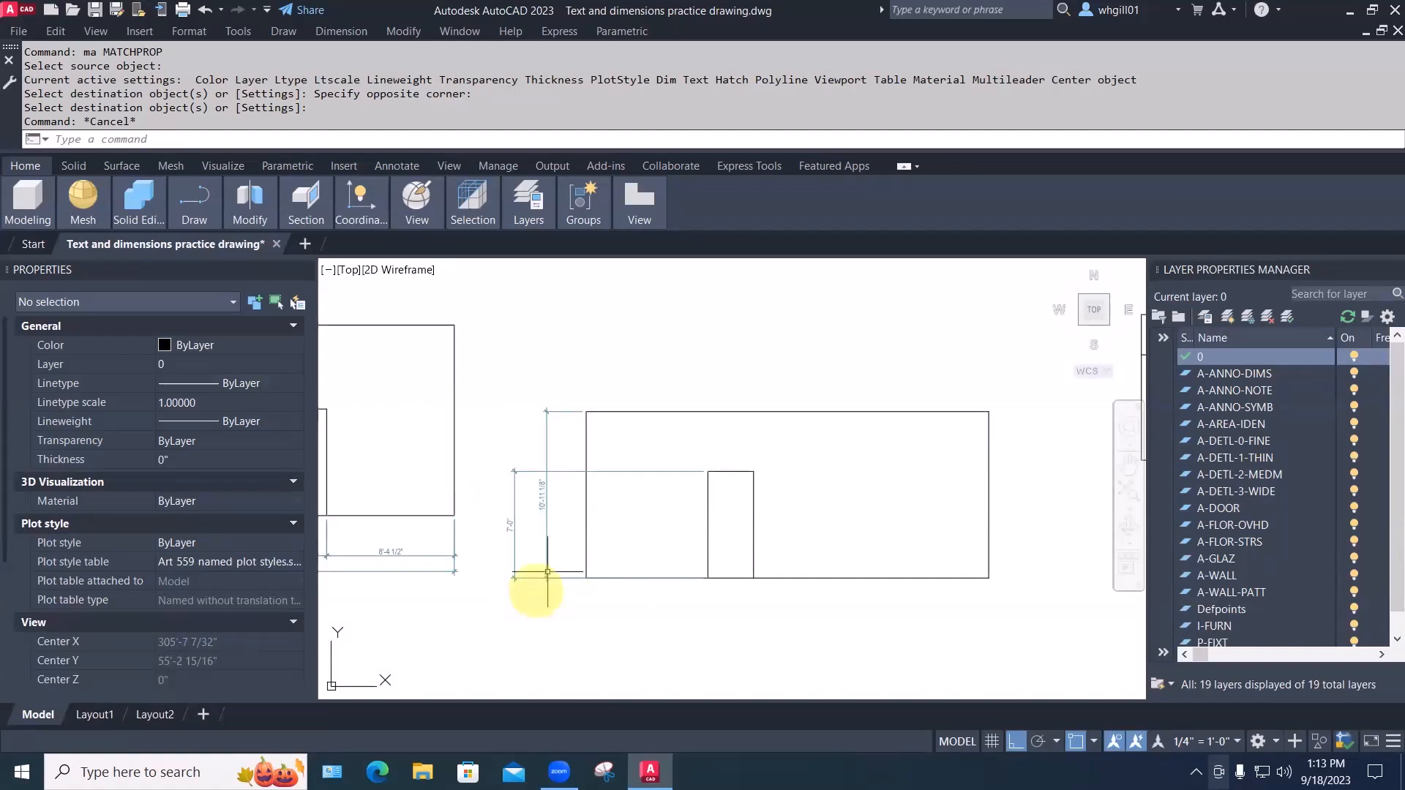
Stretch the 7'-0" dimension rightward so it sits beside the 10'-11 1/8" dimension
{"action": "key", "text": "Escape"}
{"action": "type", "text": "s"}
{"action": "key", "text": "space"}
{"action": "left_click", "coordinate": [527, 622]}
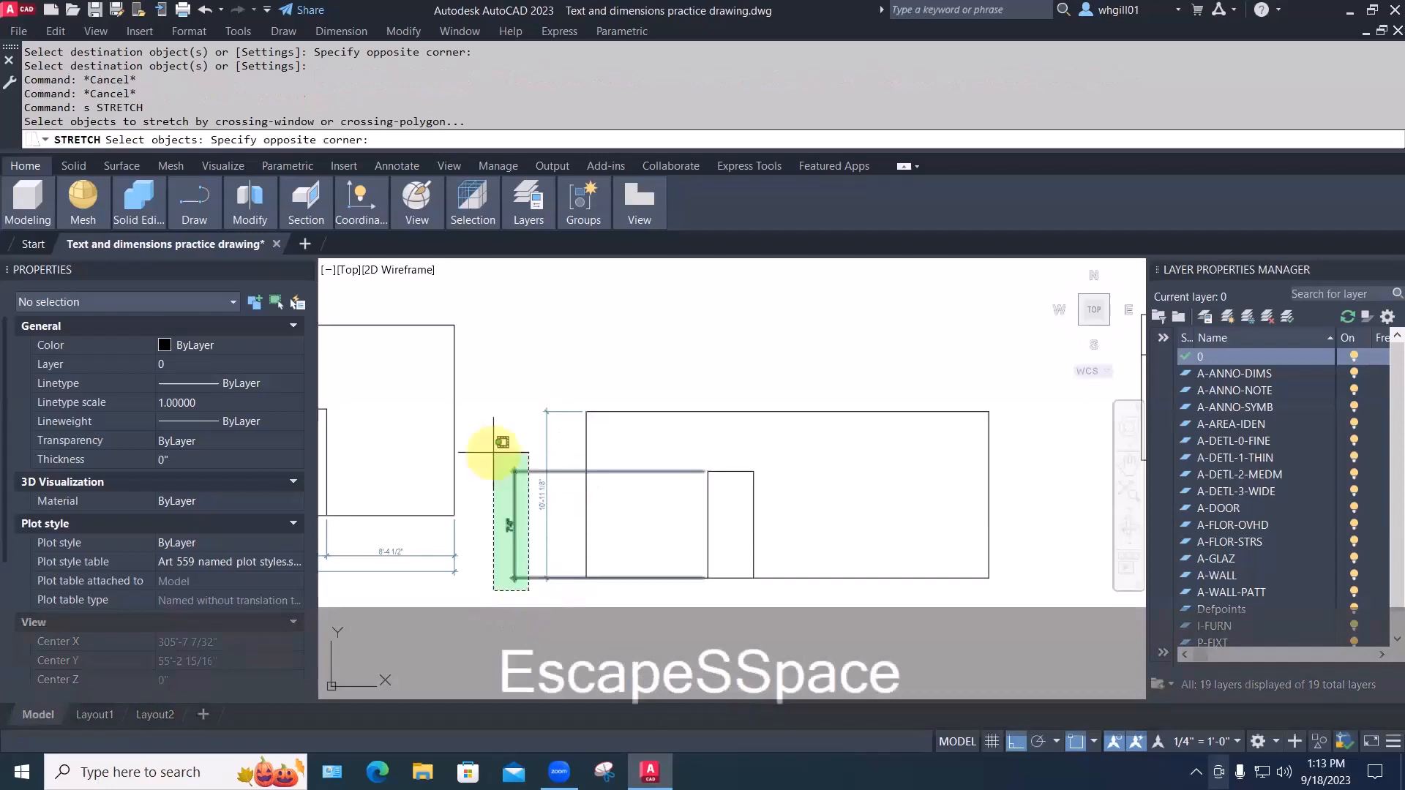
{"action": "left_click", "coordinate": [482, 444]}
{"action": "key", "text": "space"}
{"action": "left_click", "coordinate": [483, 444]}
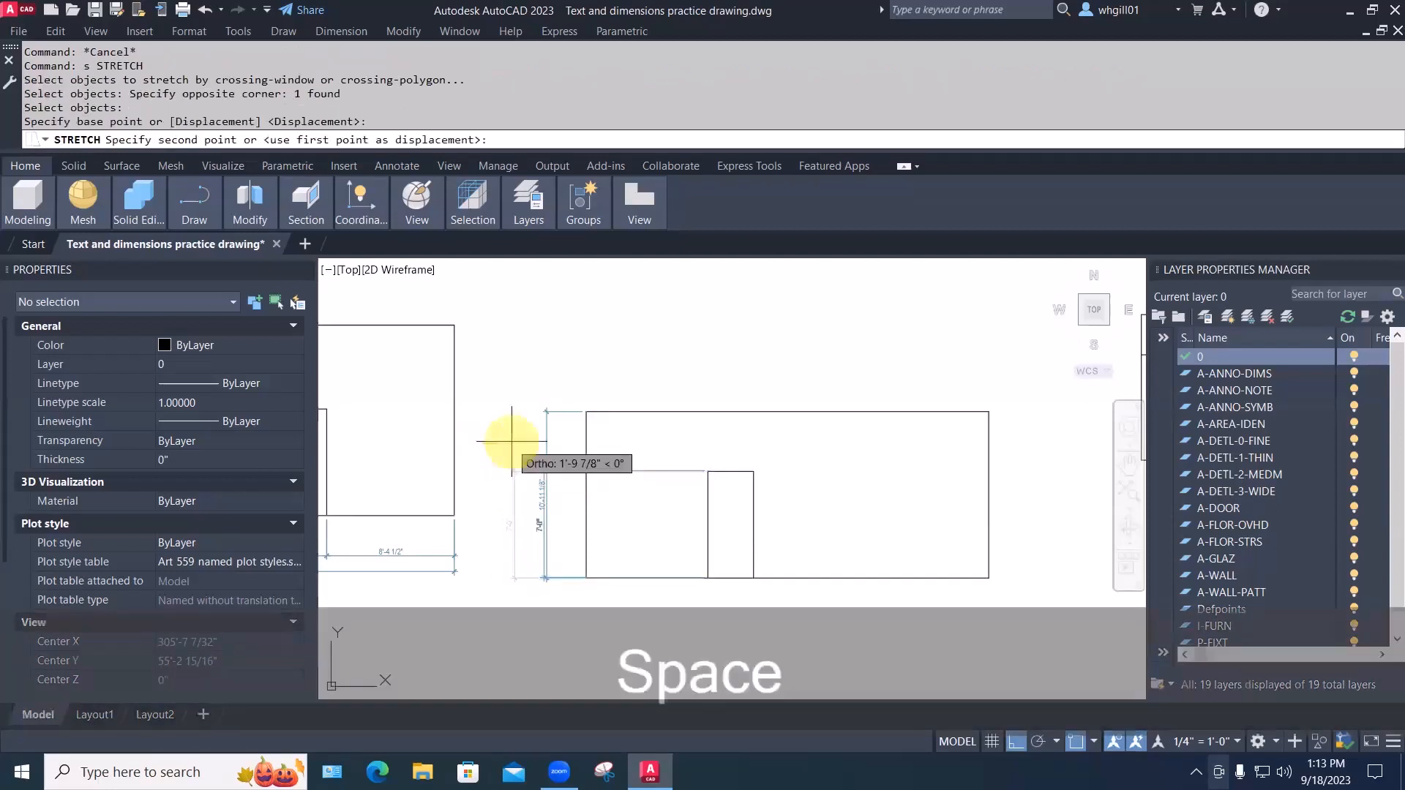
{"action": "left_click", "coordinate": [532, 424]}
{"action": "mouse_move", "coordinate": [727, 442]}
{"action": "middle_mouse_down"}
{"action": "mouse_move", "coordinate": [709, 420]}
{"action": "mouse_move", "coordinate": [856, 420]}
{"action": "middle_mouse_up"}
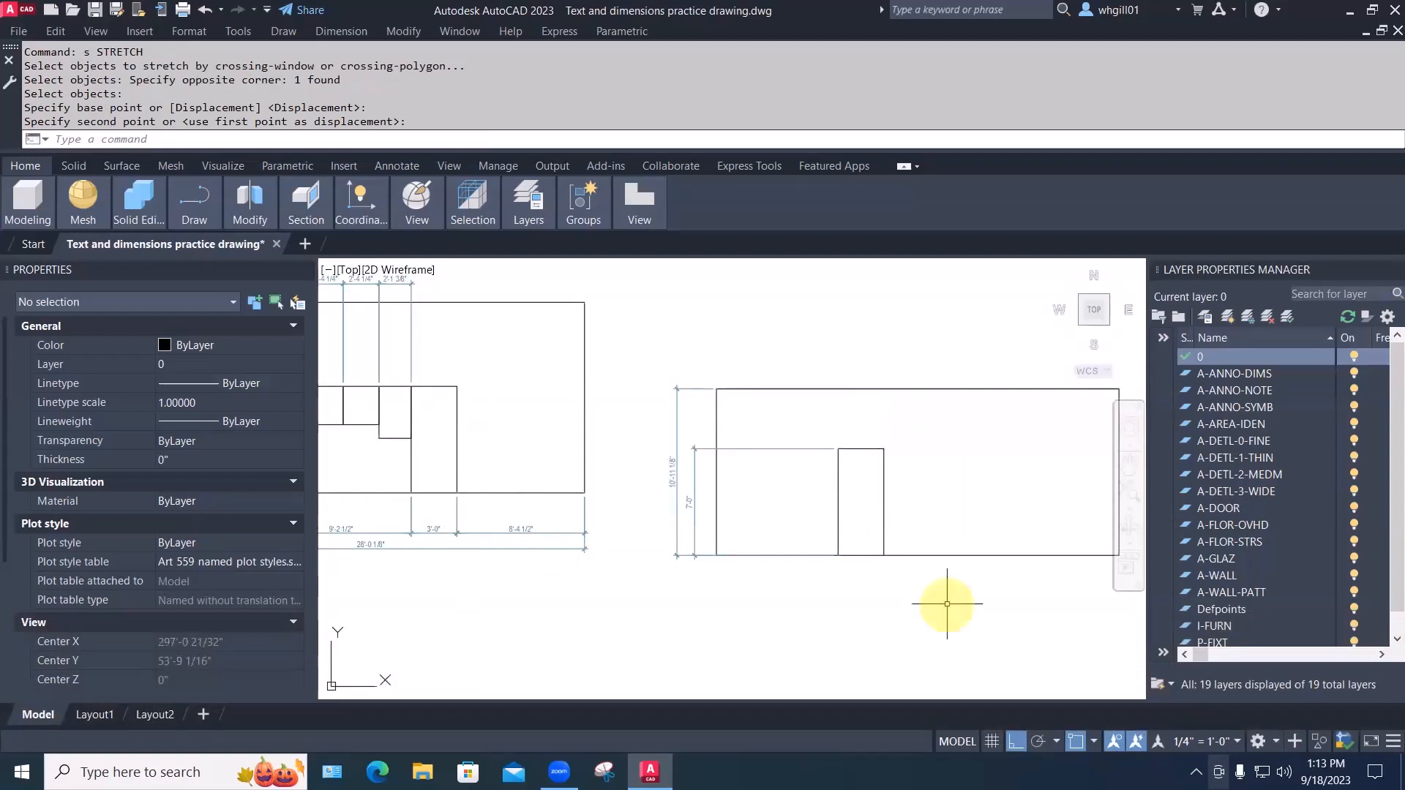
{"action": "scroll", "coordinate": [809, 590], "scroll_direction": "down", "scroll_amount": 2}
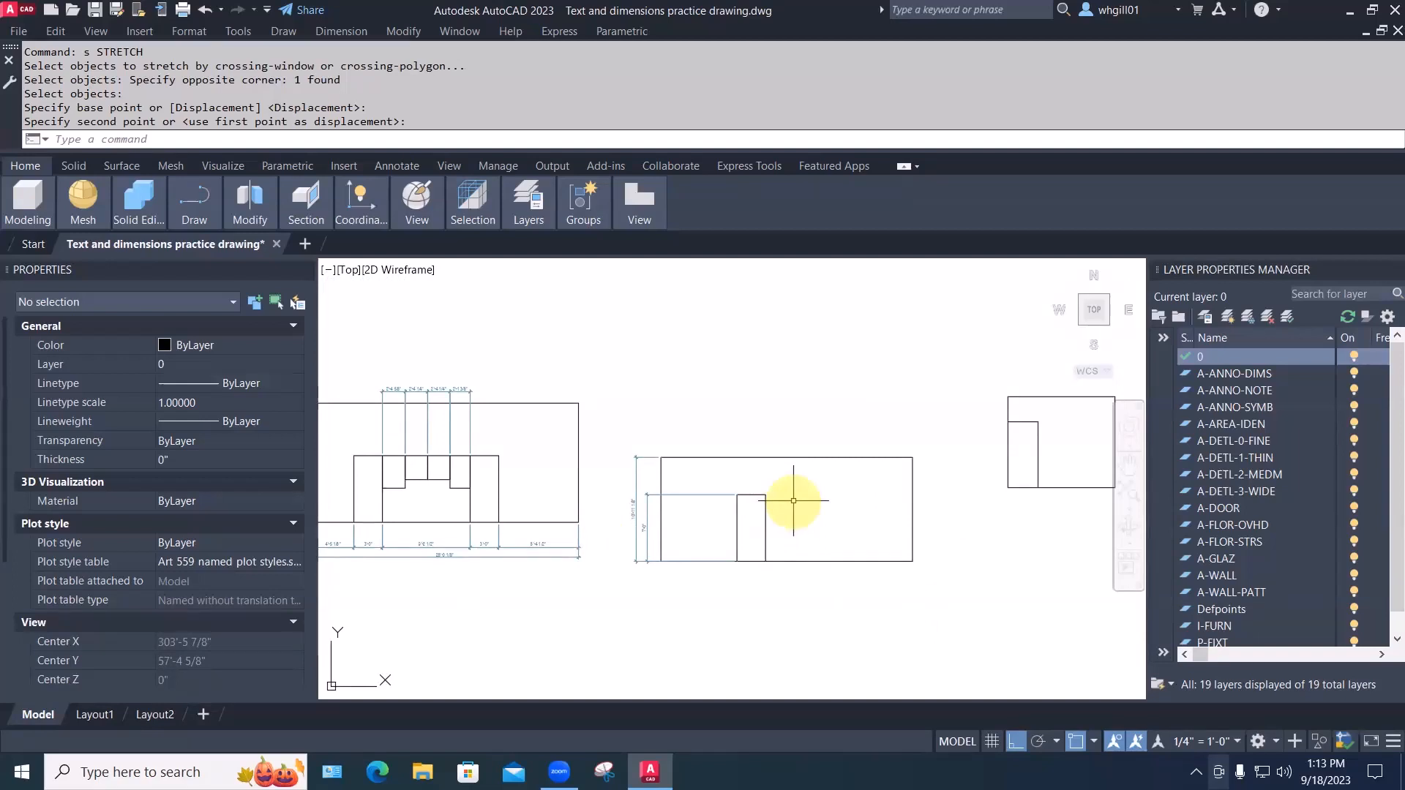
{"action": "scroll", "coordinate": [834, 478], "scroll_direction": "down", "scroll_amount": 2}
{"action": "scroll", "coordinate": [834, 478], "scroll_direction": "down", "scroll_amount": 1}
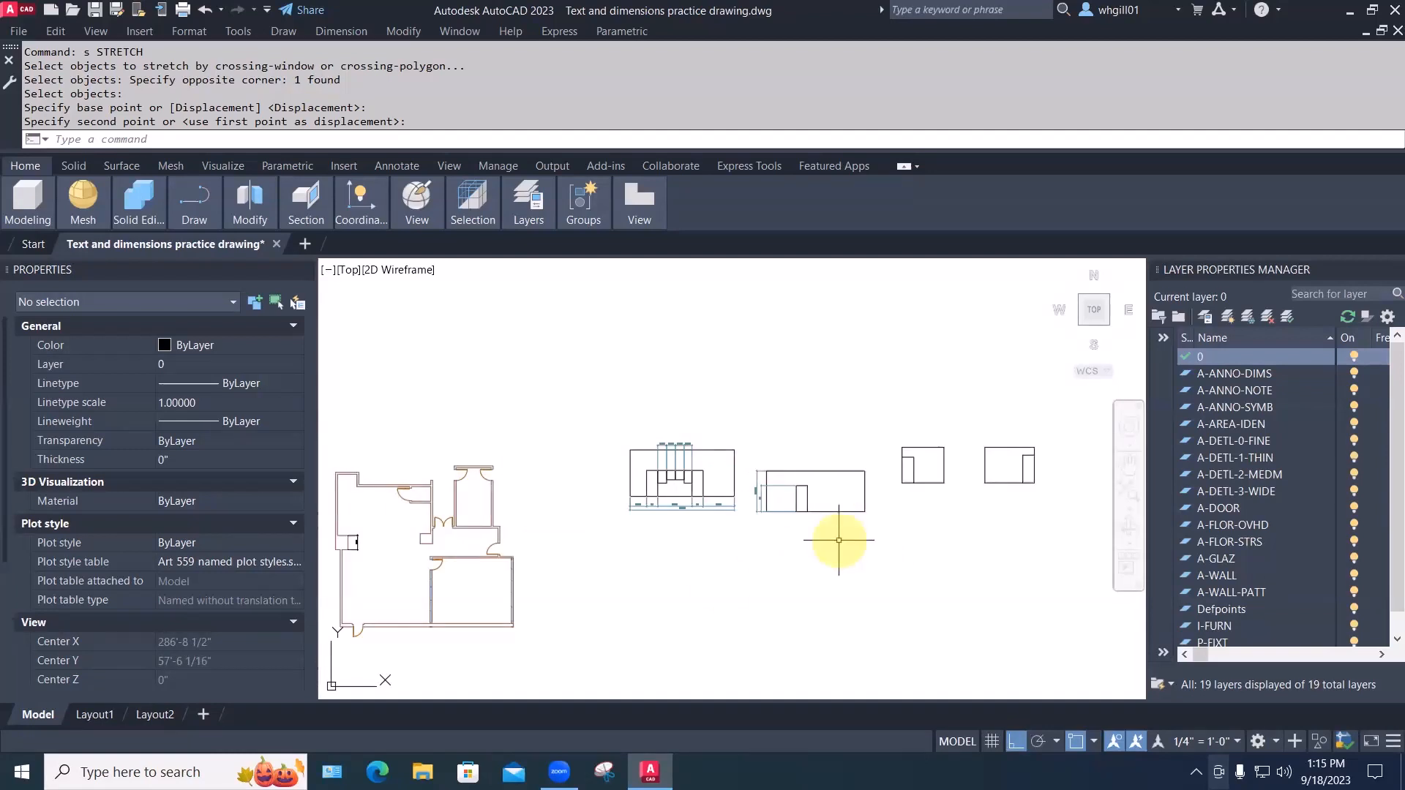
Pan and zoom in on the side elevation showing its 10'-11 1/8" and 7'-0" dimensions
{"action": "scroll", "coordinate": [809, 517], "scroll_direction": "up", "scroll_amount": 1}
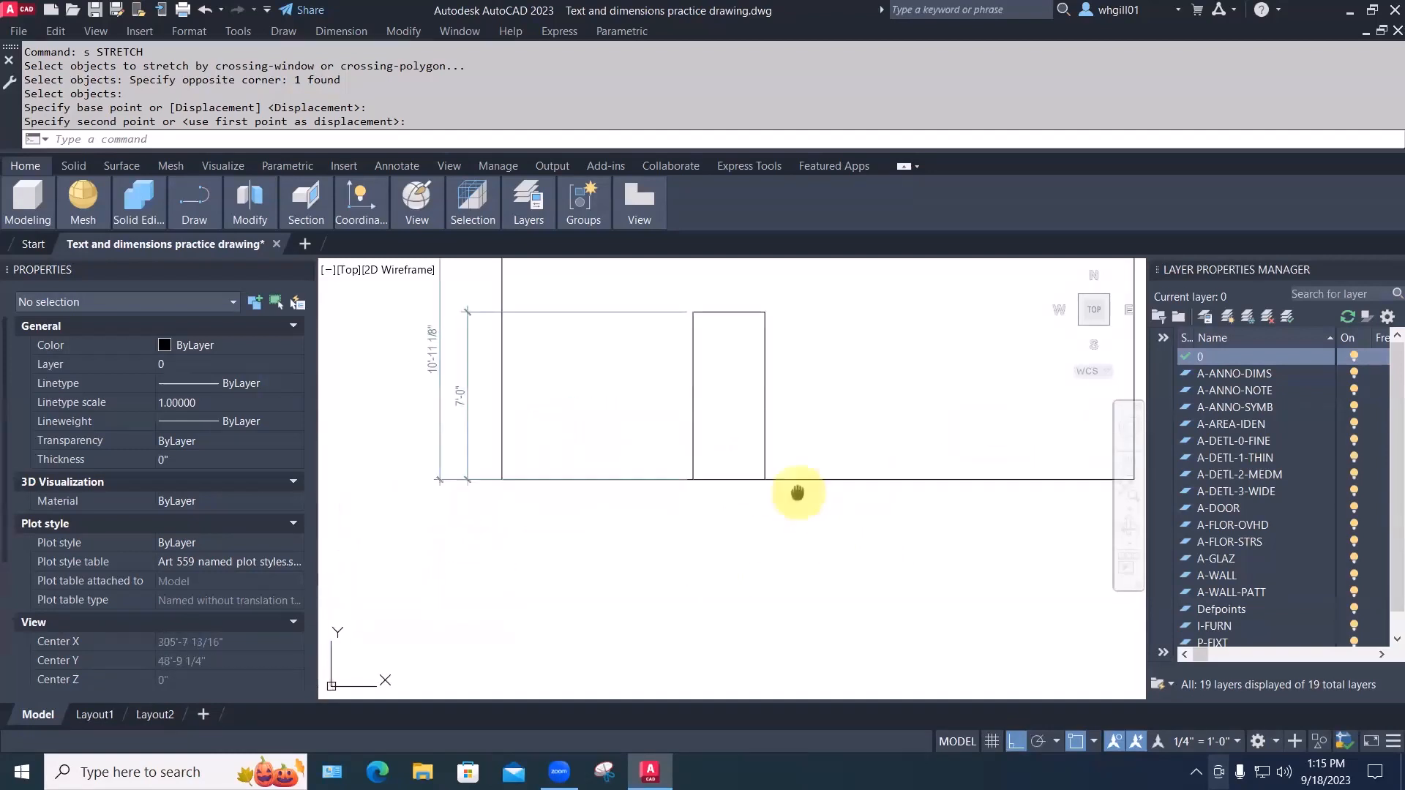
{"action": "middle_click_drag", "start_coordinate": [797, 493], "coordinate": [764, 616]}
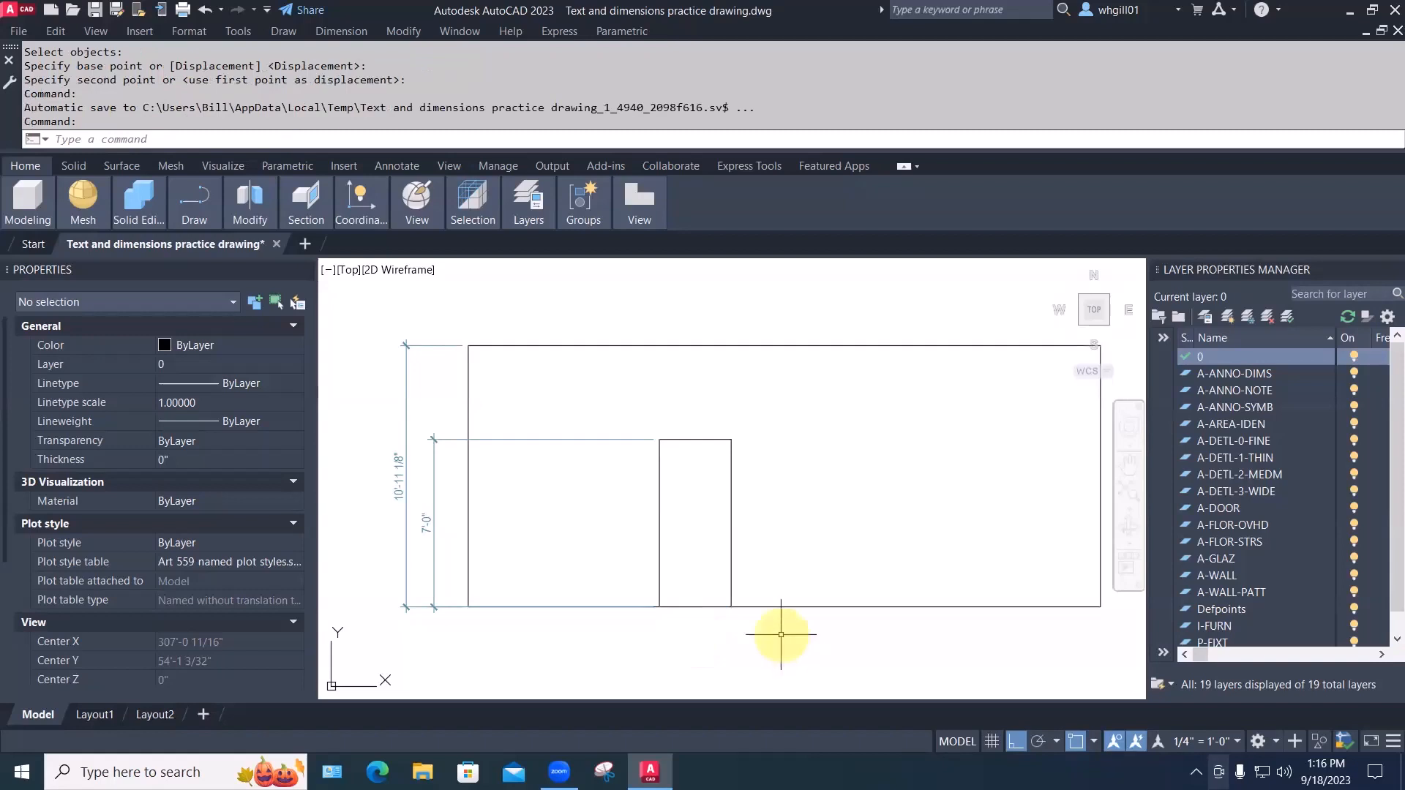
Add a 3'-0" width dimension below the side-elevation door opening
{"action": "key", "text": "Escape"}
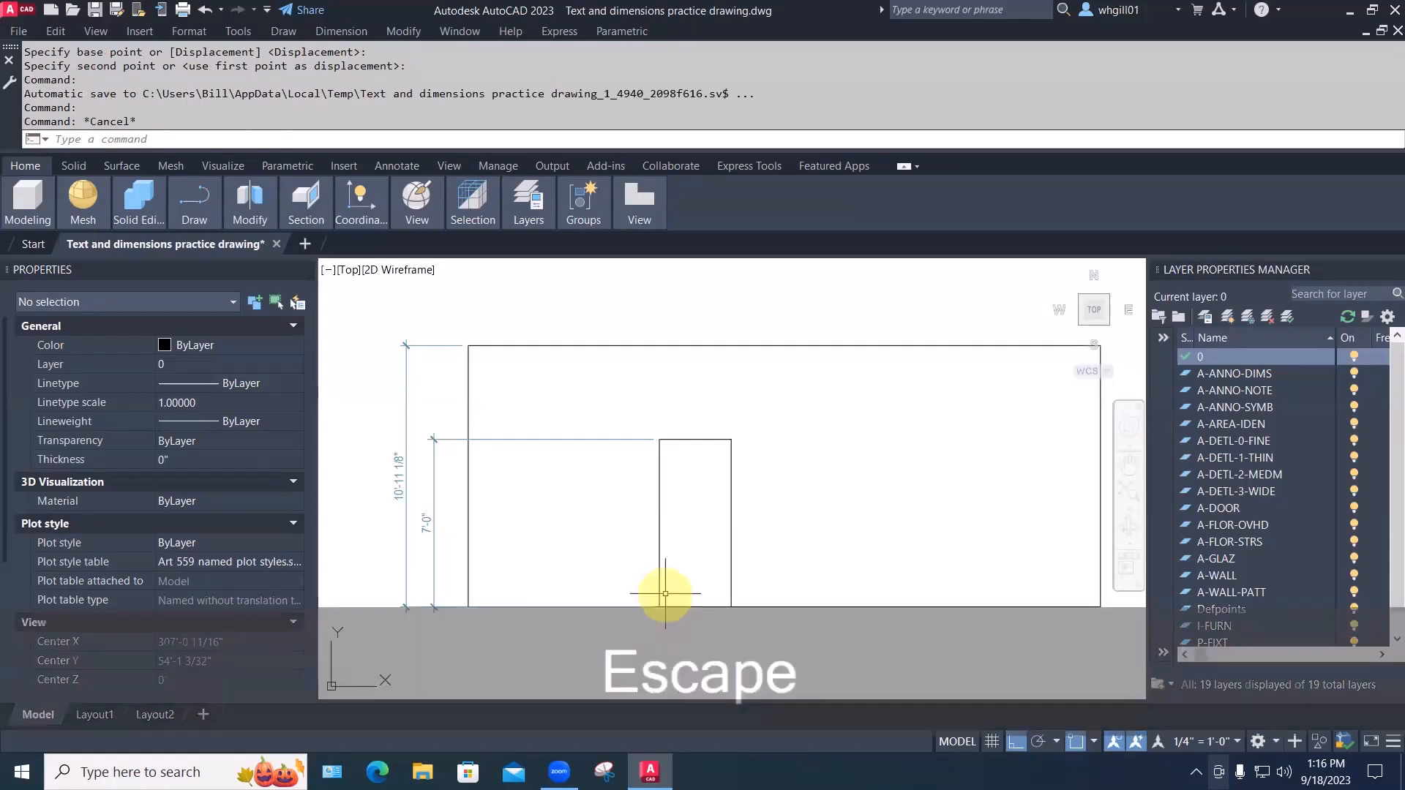
{"action": "type", "text": "DIM"}
{"action": "key", "text": "space"}
{"action": "left_click", "coordinate": [659, 605]}
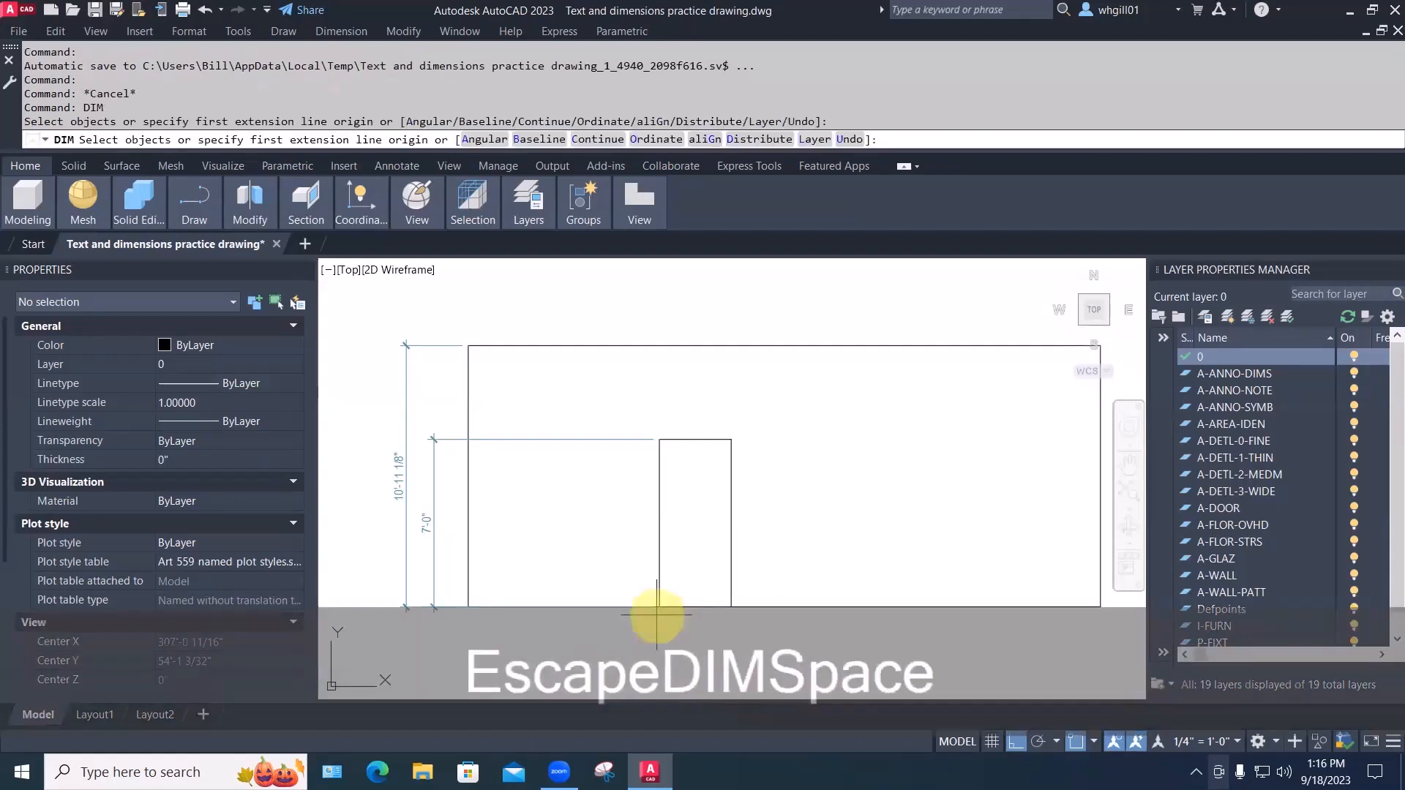
{"action": "left_click", "coordinate": [731, 606]}
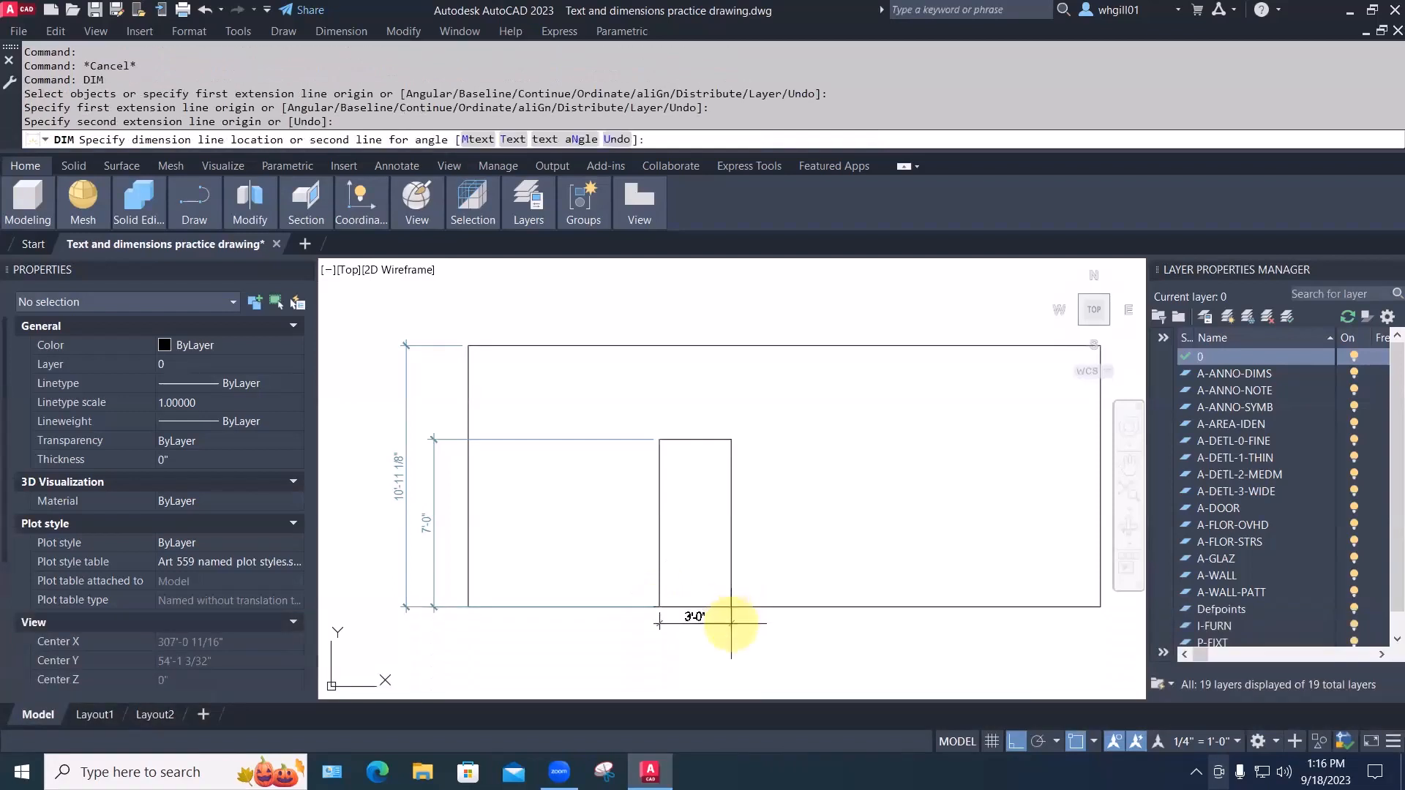
{"action": "left_click", "coordinate": [731, 622]}
{"action": "key", "text": "Escape"}
{"action": "key", "text": "Escape"}
{"action": "middle_click_drag", "start_coordinate": [748, 584], "coordinate": [743, 499]}
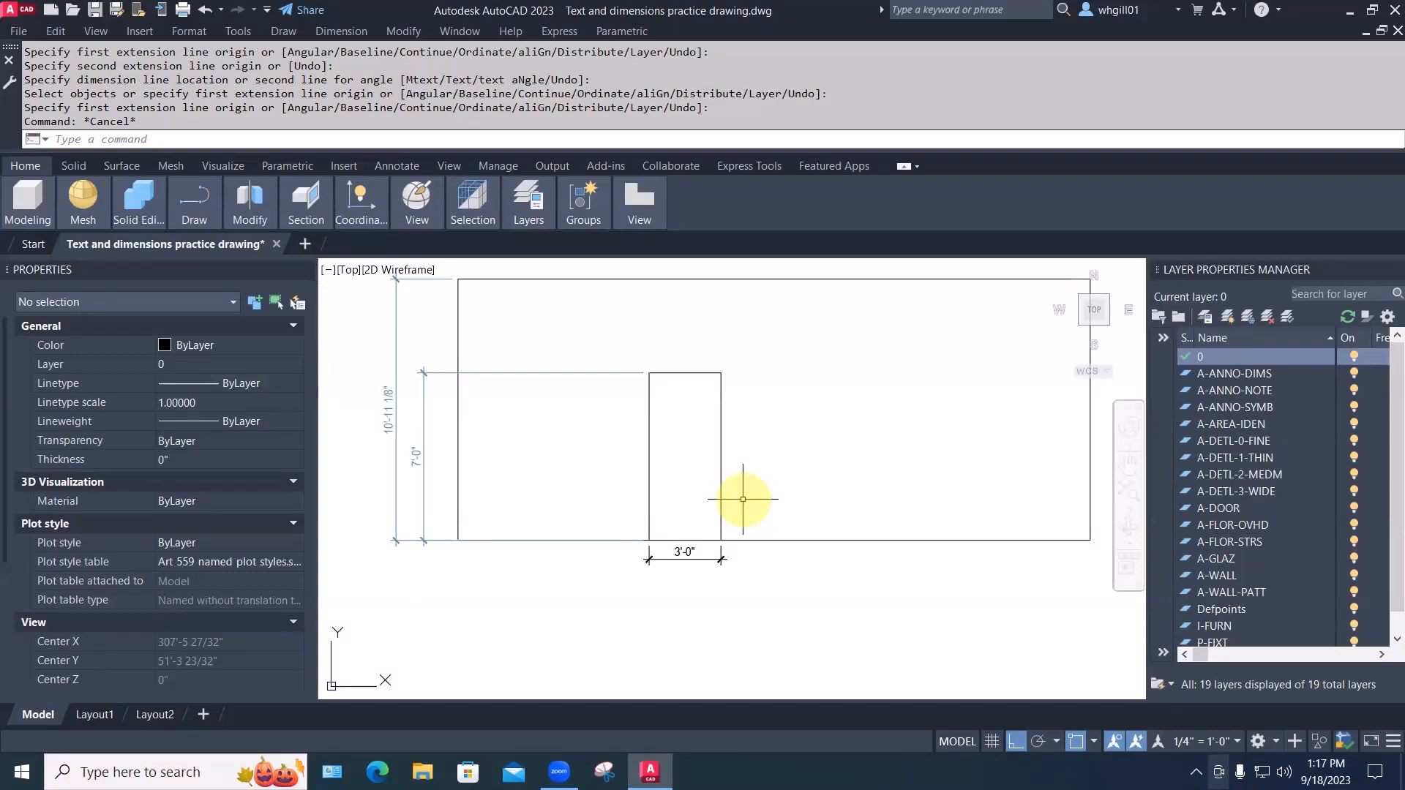
{"action": "type", "text": "OF"}
{"action": "key", "text": "Return"}
Offset the door rectangle 2 inches outward
{"action": "type", "text": "2"}
{"action": "key", "text": "Return"}
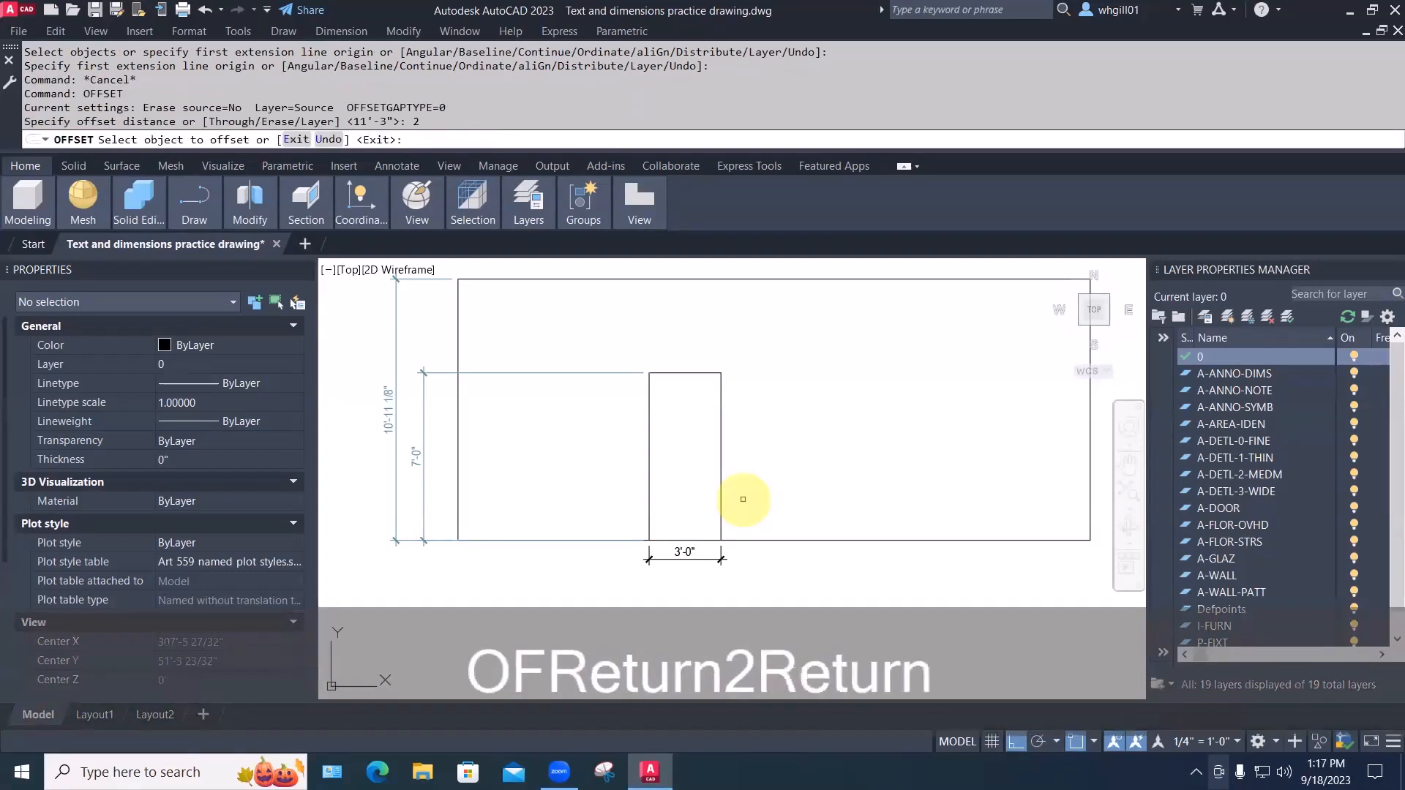
{"action": "left_click", "coordinate": [721, 493]}
{"action": "left_click", "coordinate": [742, 490]}
{"action": "key", "text": "space"}
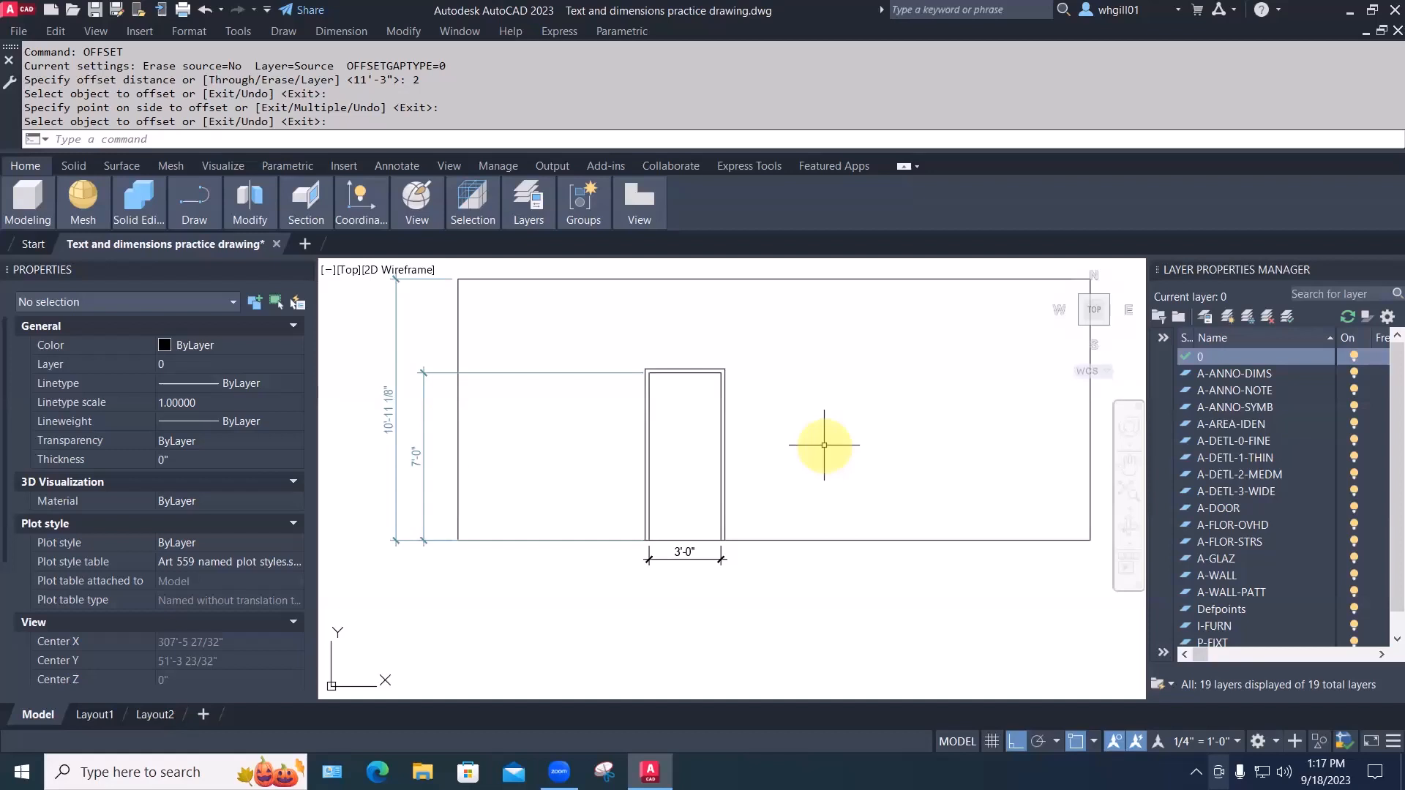
Erase the offset door outline
{"action": "key", "text": "Escape"}
{"action": "type", "text": "e"}
{"action": "key", "text": "space"}
{"action": "left_click", "coordinate": [726, 427]}
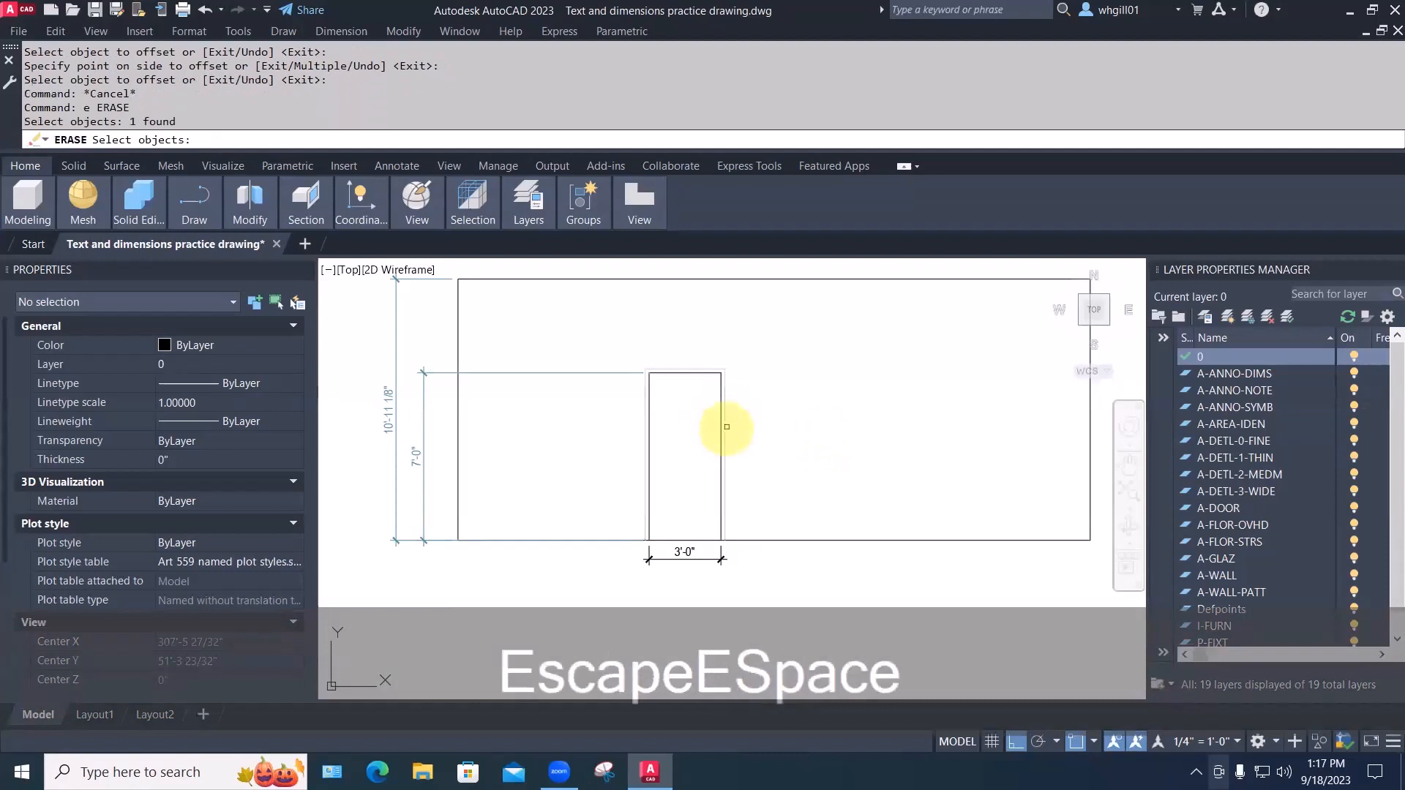
{"action": "key", "text": "space"}
Redo the 2-inch outward offset of the door rectangle to form the frame
{"action": "type", "text": "ofse"}
{"action": "key", "text": "space"}
{"action": "key", "text": "Escape"}
{"action": "type", "text": "o"}
{"action": "key", "text": "Return"}
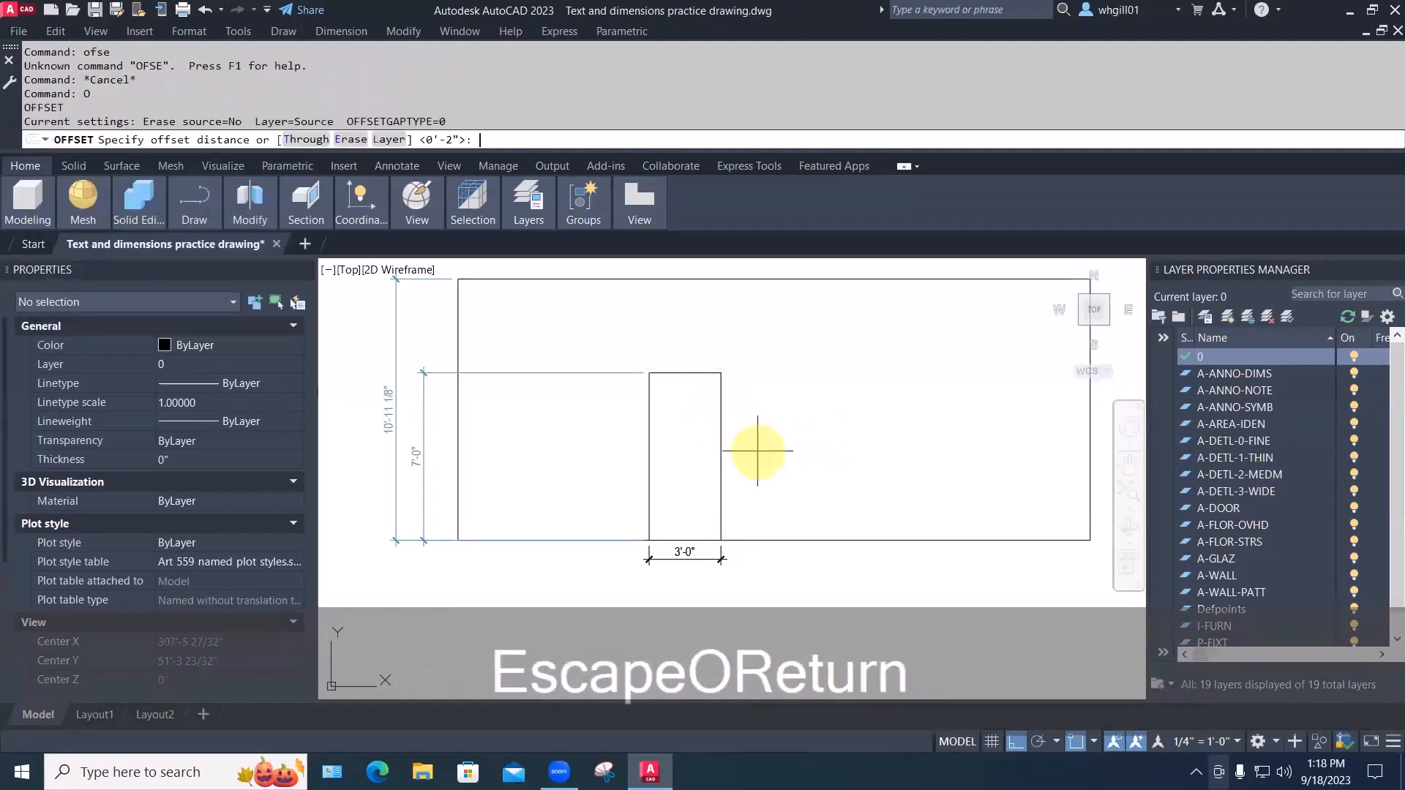
{"action": "key", "text": "space"}
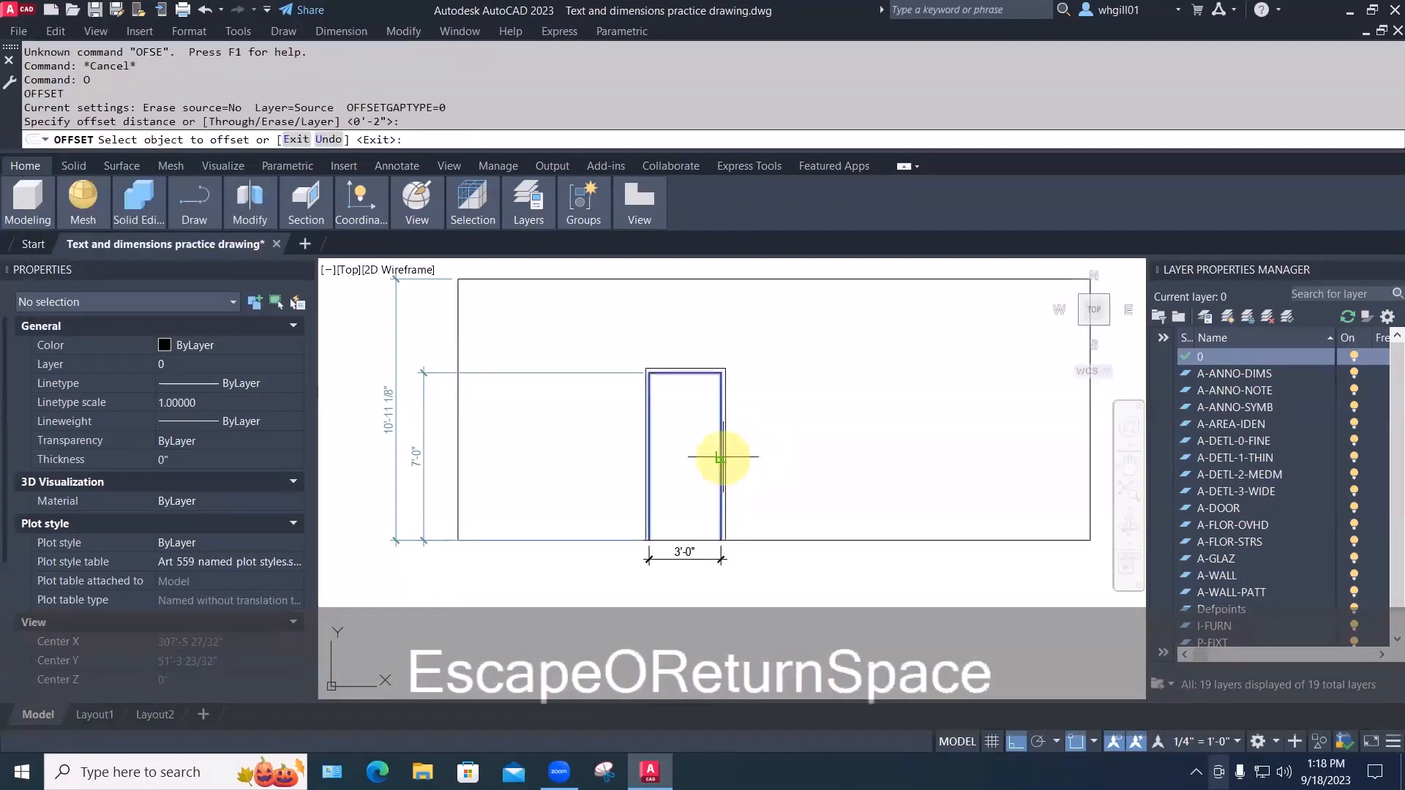
{"action": "left_click", "coordinate": [722, 450]}
{"action": "left_click", "coordinate": [745, 454]}
{"action": "key", "text": "space"}
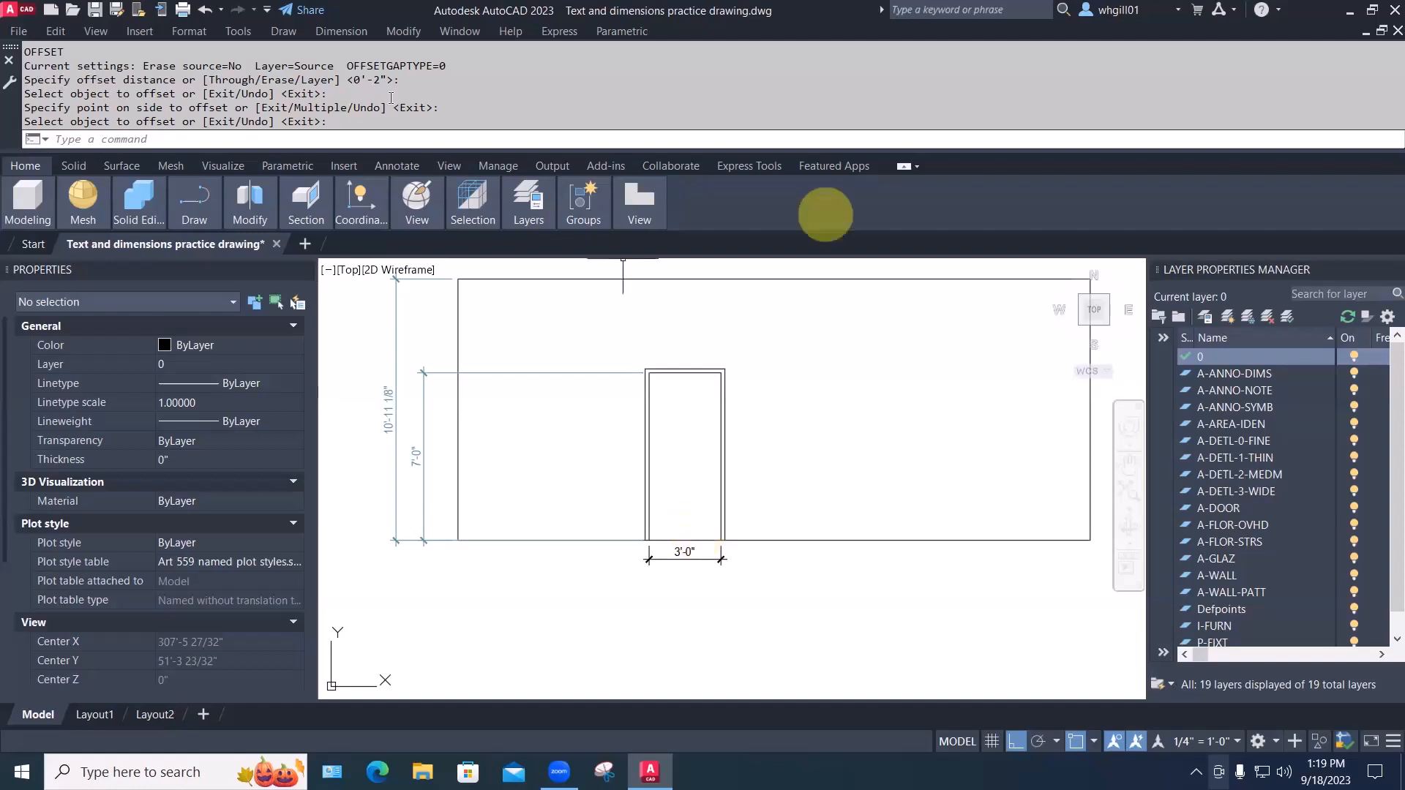
Draw a three-segment zigzag polyline right of the door with Ortho off
{"action": "left_click", "coordinate": [281, 31]}
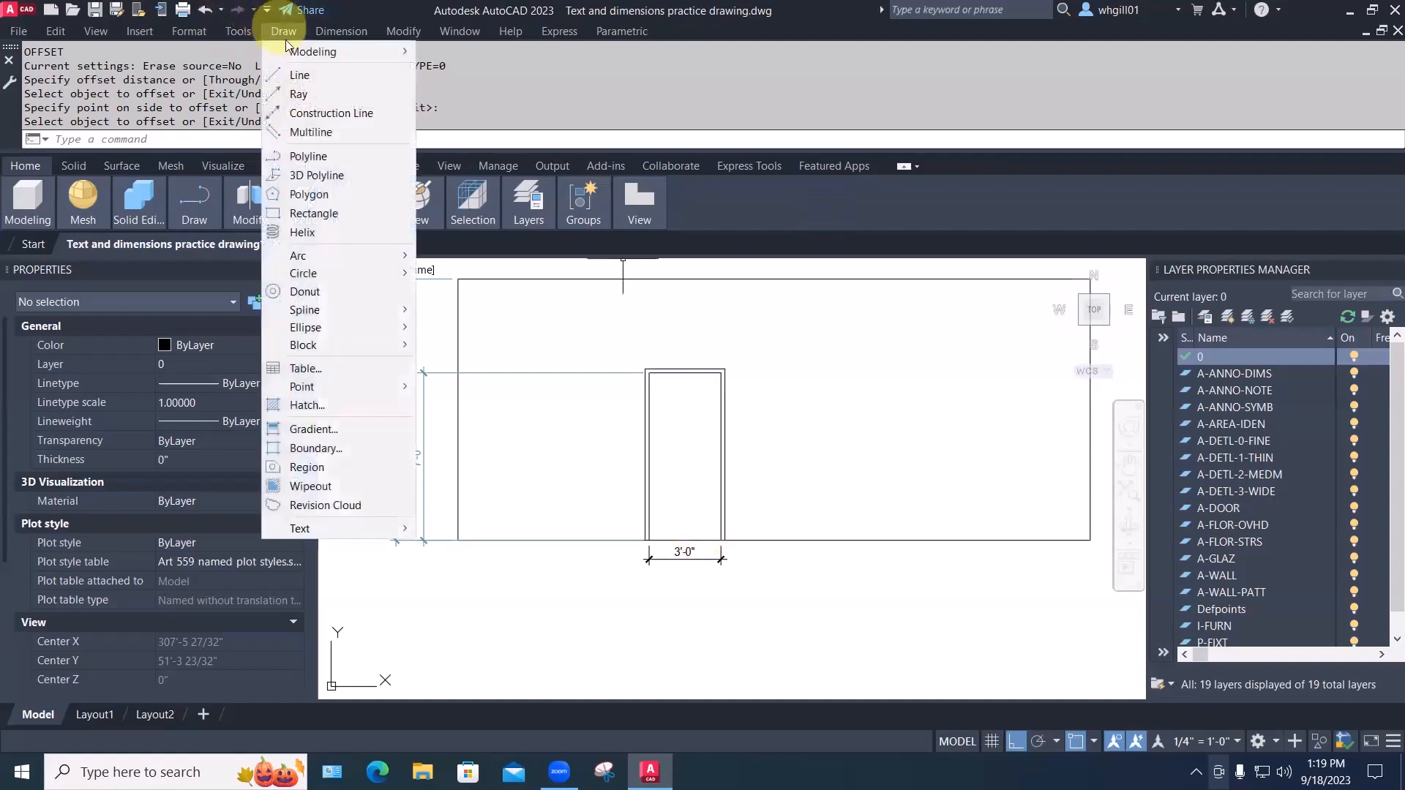
{"action": "left_click", "coordinate": [279, 168]}
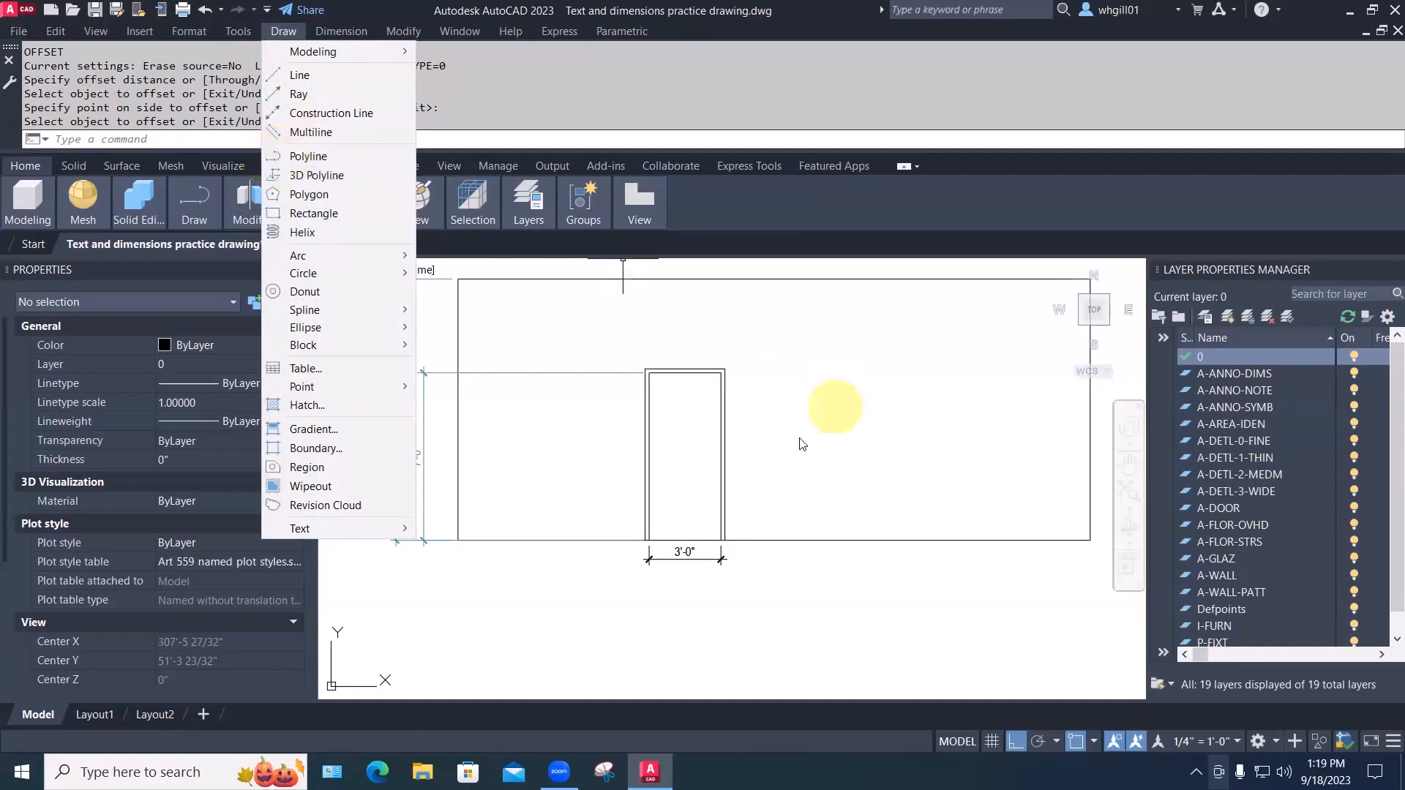
{"action": "left_click", "coordinate": [797, 444]}
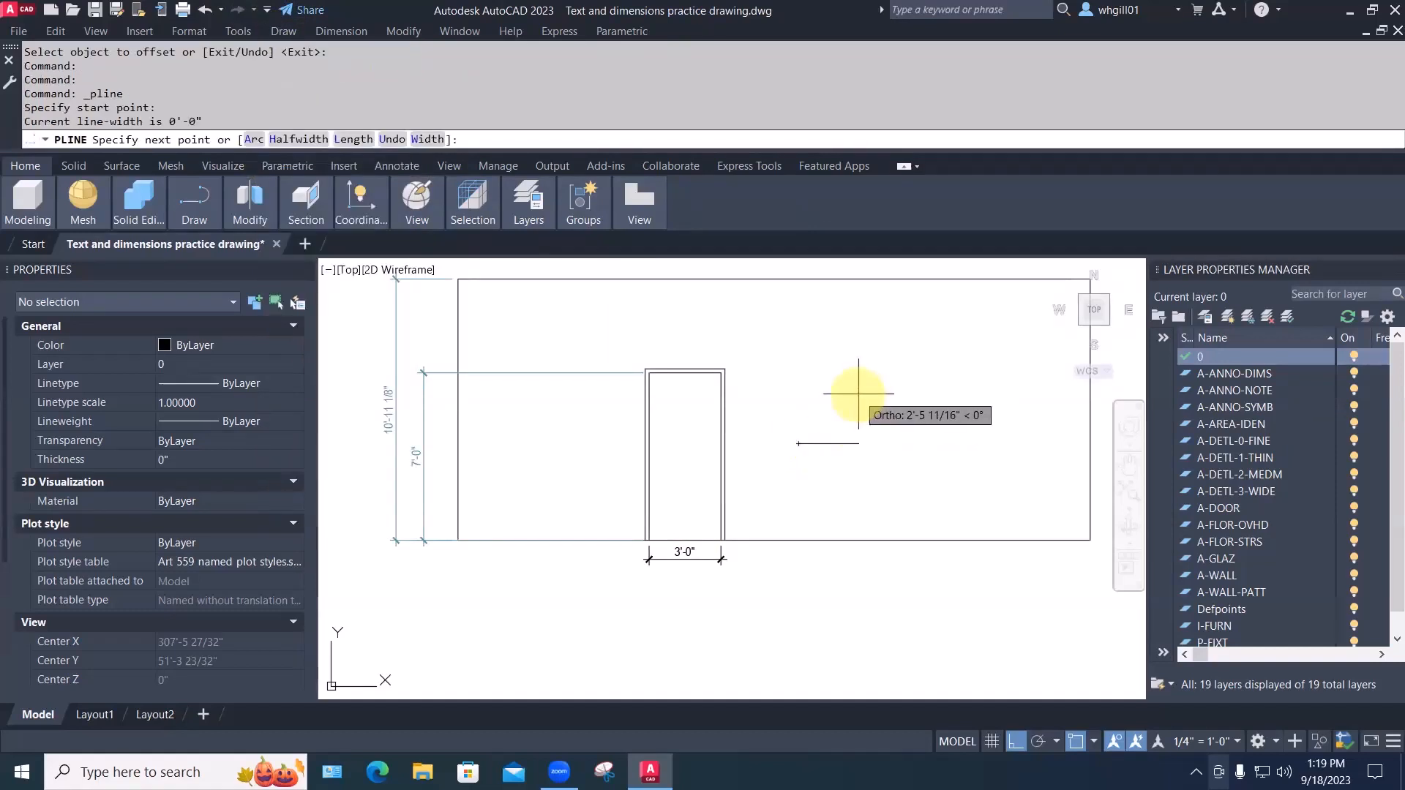
{"action": "key", "text": "F8"}
{"action": "left_click", "coordinate": [851, 369]}
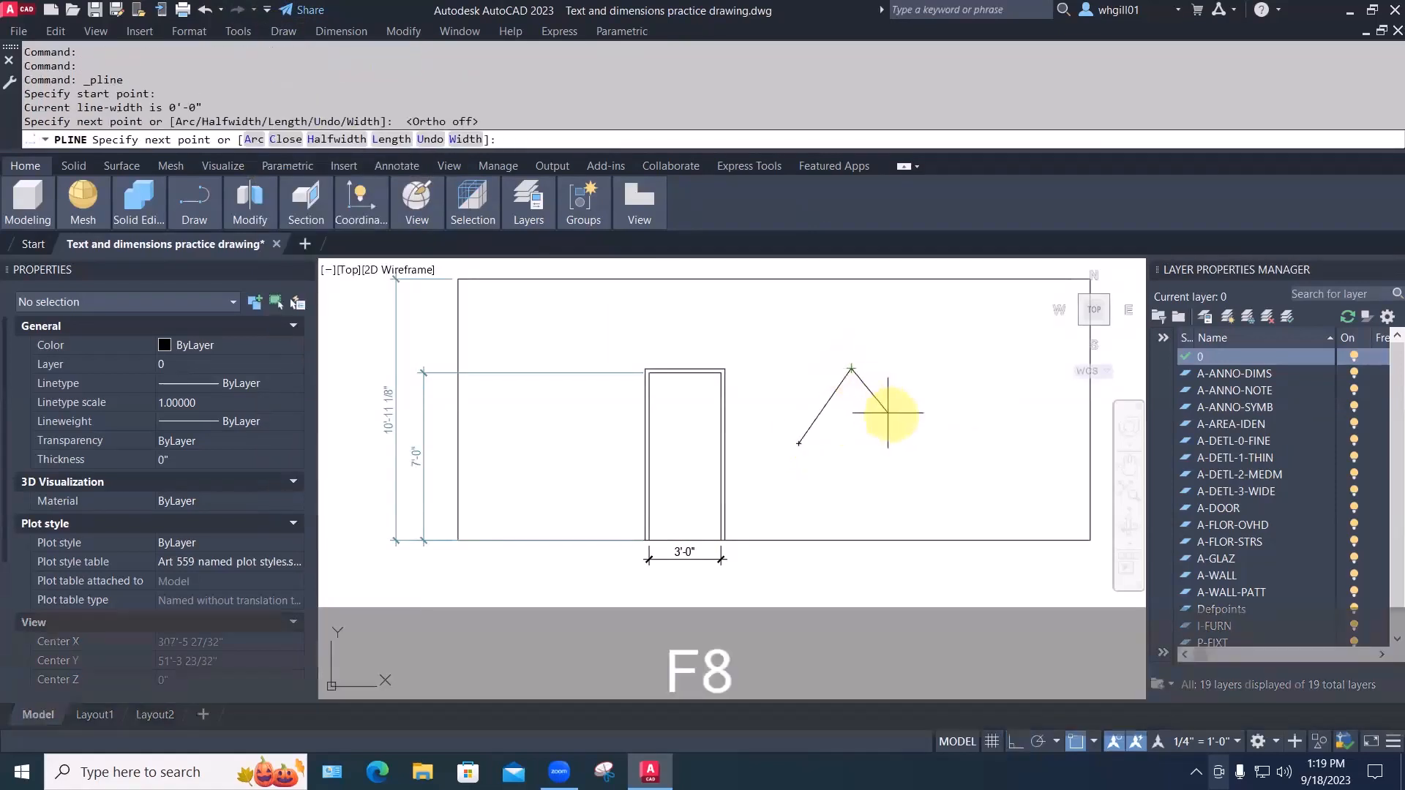
{"action": "left_click", "coordinate": [894, 419]}
{"action": "left_click", "coordinate": [932, 364]}
{"action": "key", "text": "Escape"}
{"action": "key", "text": "Escape"}
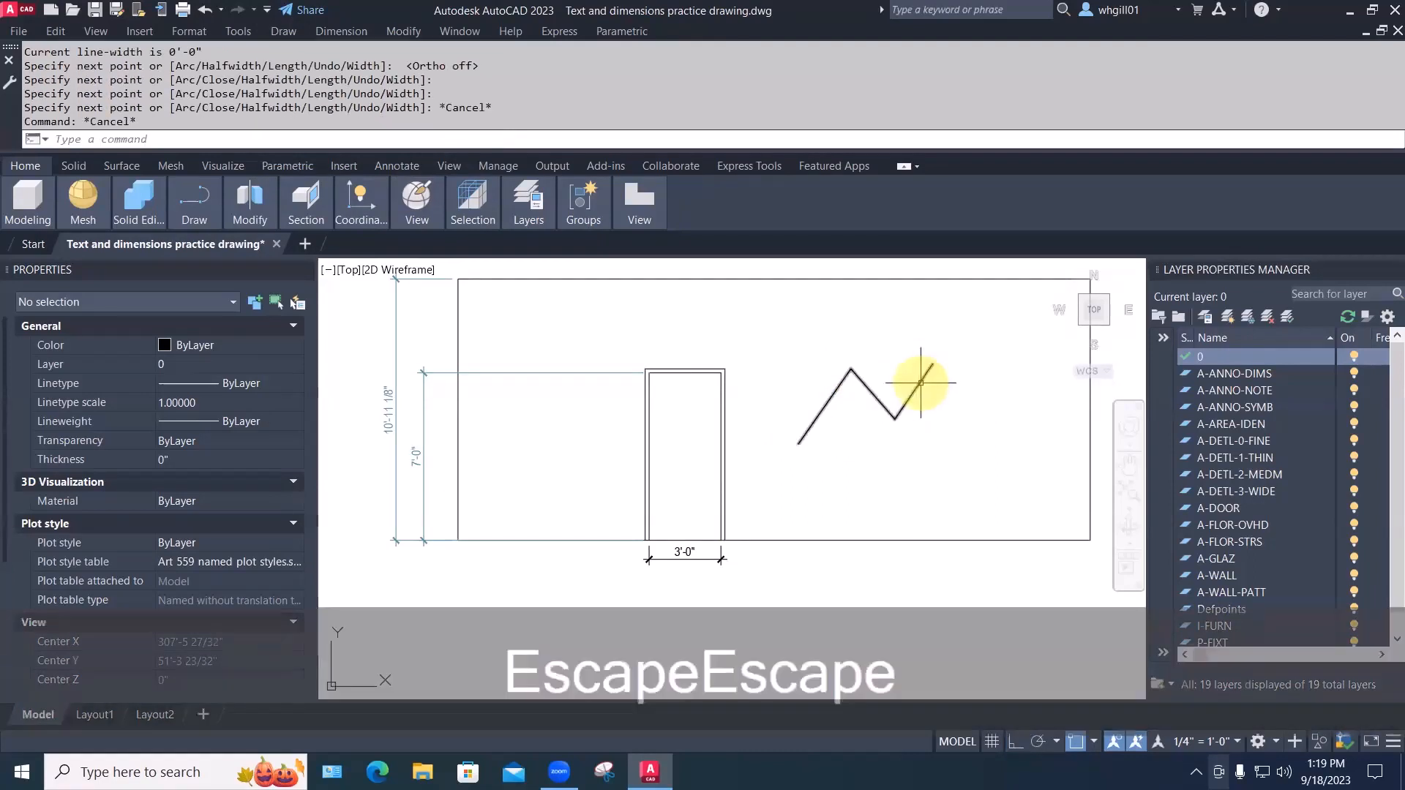
{"action": "left_click", "coordinate": [917, 385]}
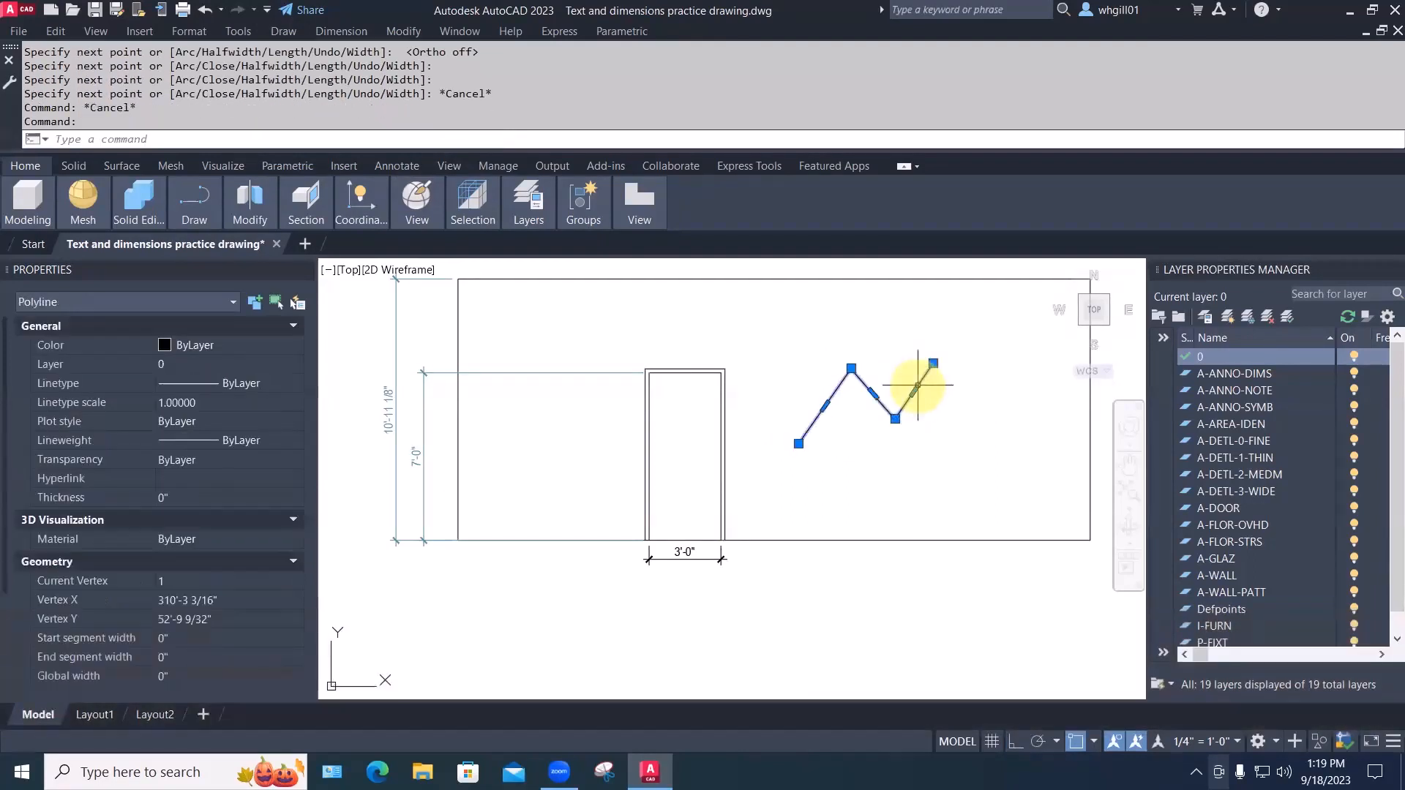
{"action": "key", "text": "Escape"}
Move the zigzag polyline up and to the left
{"action": "type", "text": "m"}
{"action": "key", "text": "space"}
{"action": "left_click", "coordinate": [930, 410]}
{"action": "left_click", "coordinate": [865, 388]}
{"action": "key", "text": "space"}
{"action": "left_click", "coordinate": [933, 454]}
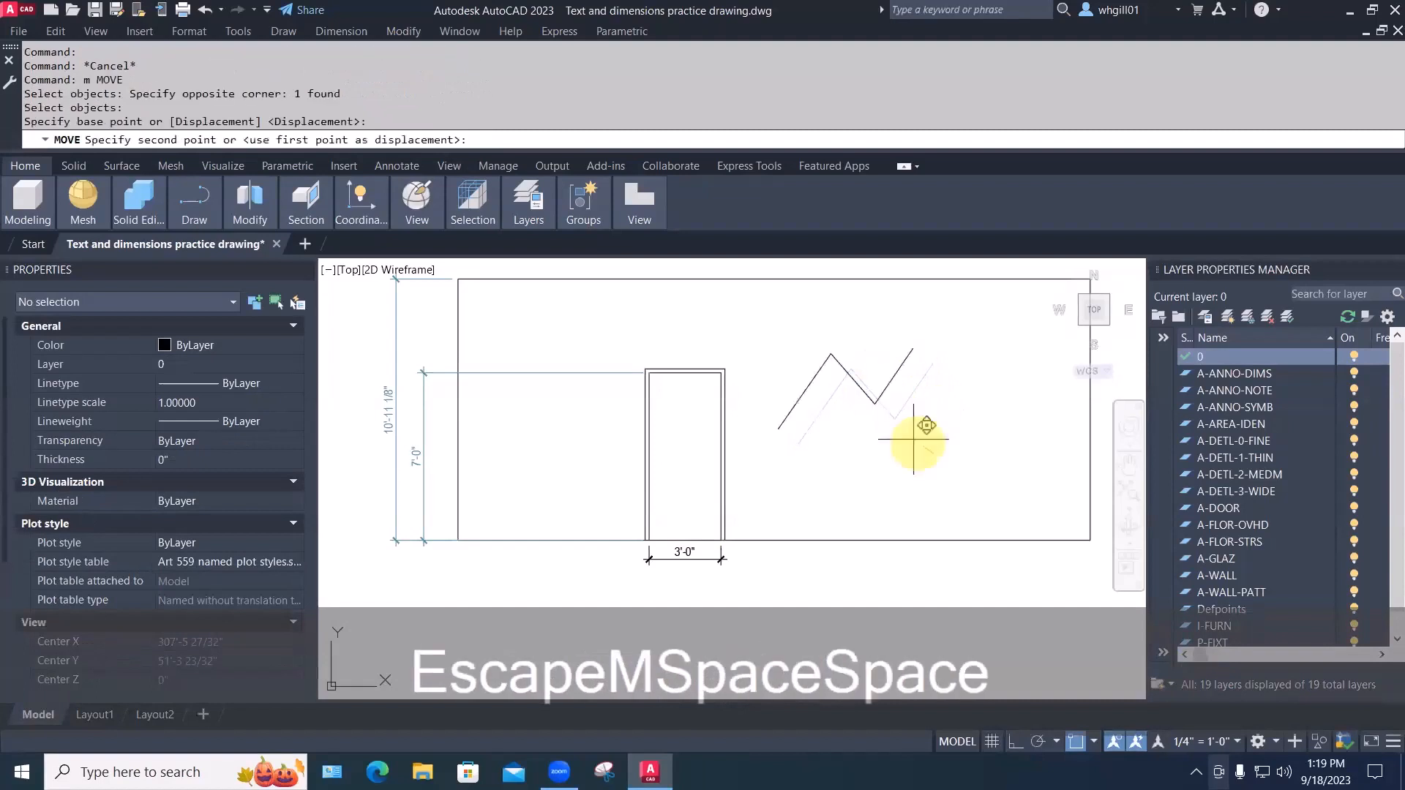
{"action": "left_click", "coordinate": [894, 419]}
{"action": "key", "text": "Escape"}
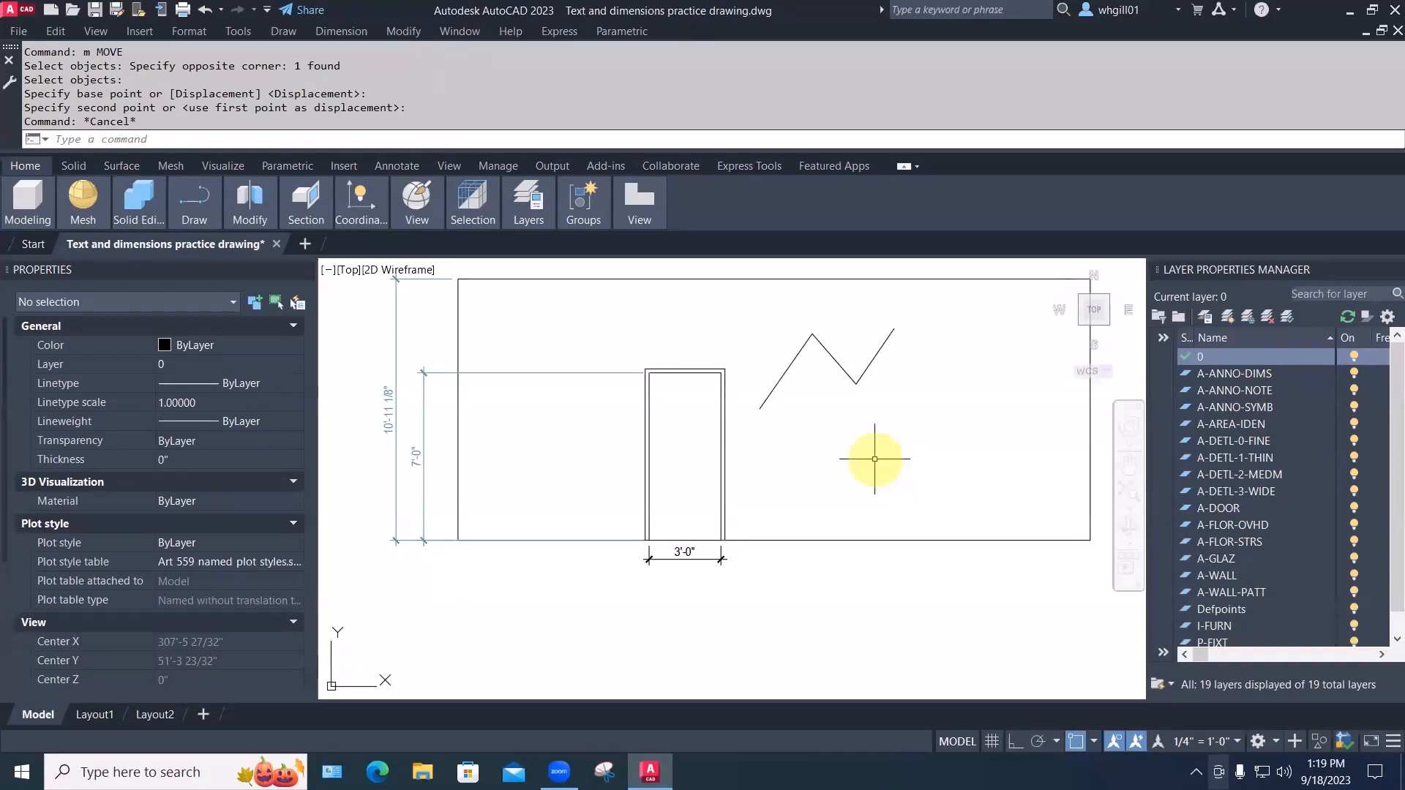
Start a polyline below the zigzag with one straight edge and three arc segments
{"action": "type", "text": "PL"}
{"action": "key", "text": "Return"}
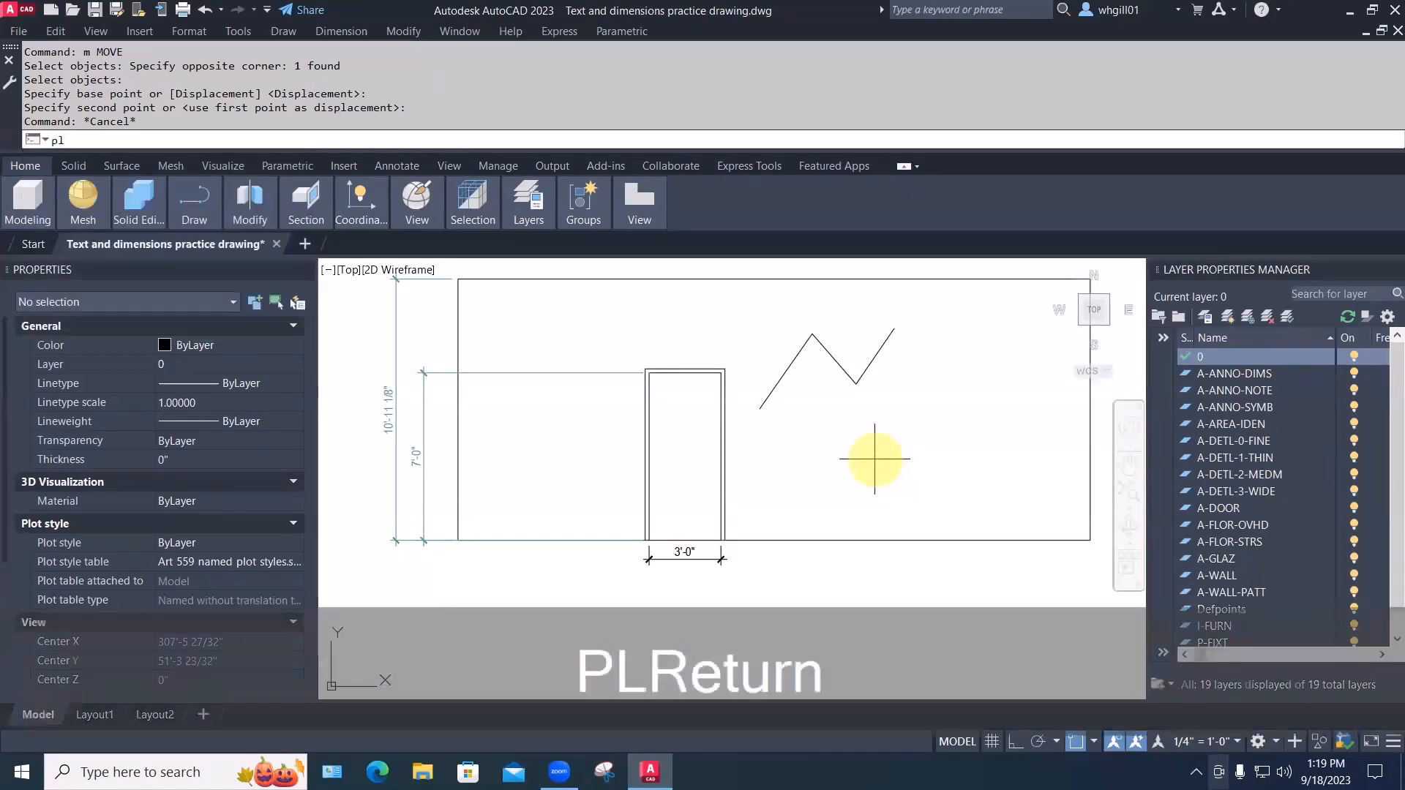
{"action": "left_click", "coordinate": [809, 483]}
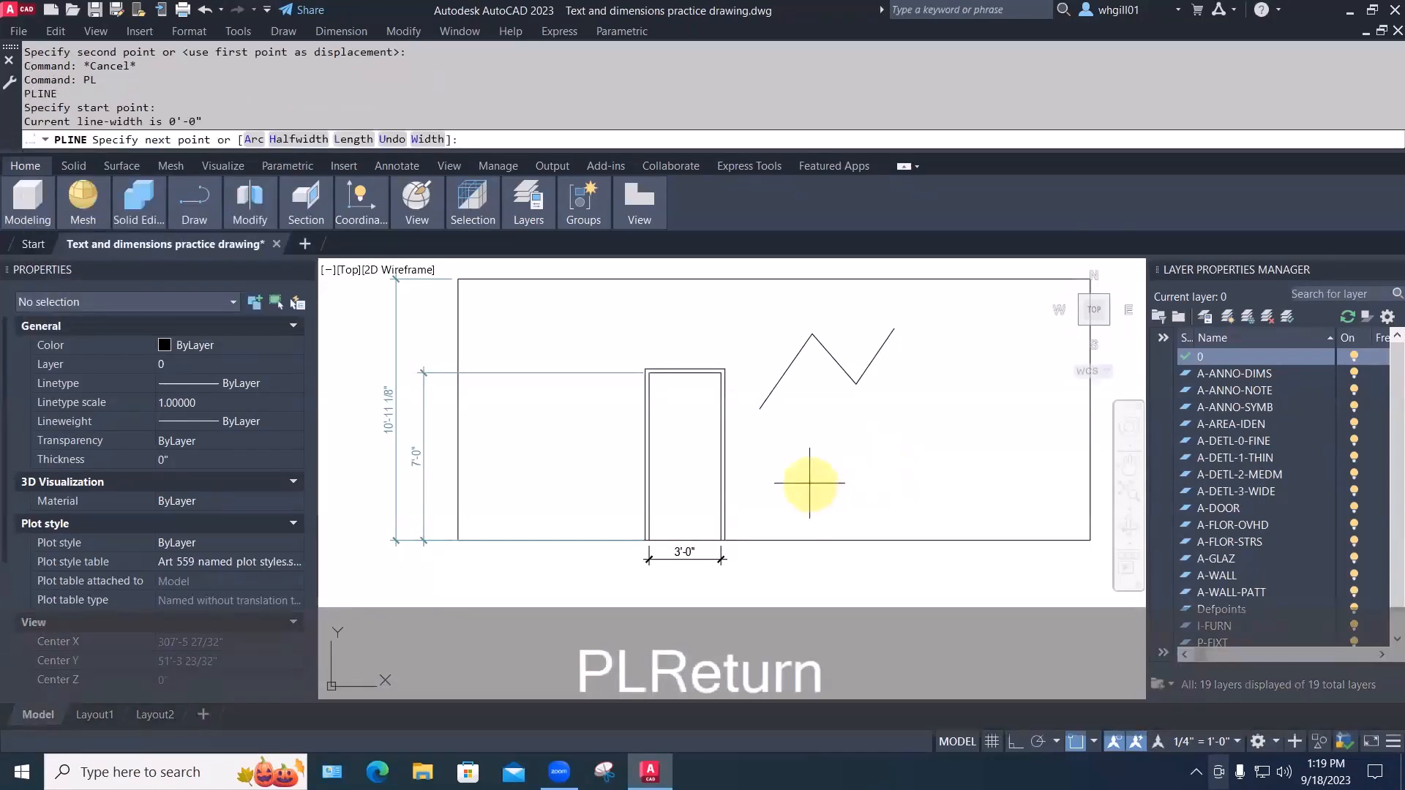
{"action": "left_click", "coordinate": [871, 431]}
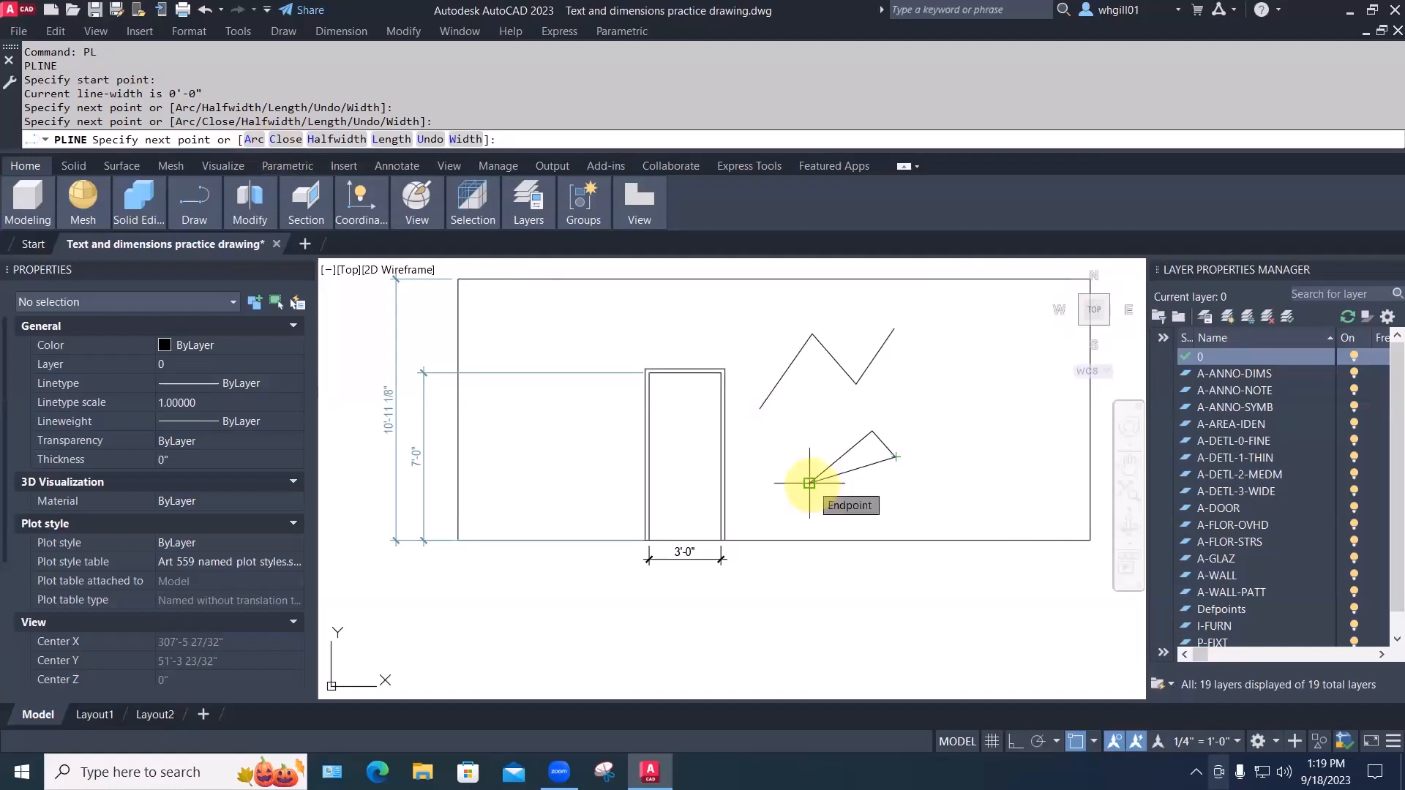
{"action": "left_click", "coordinate": [254, 144]}
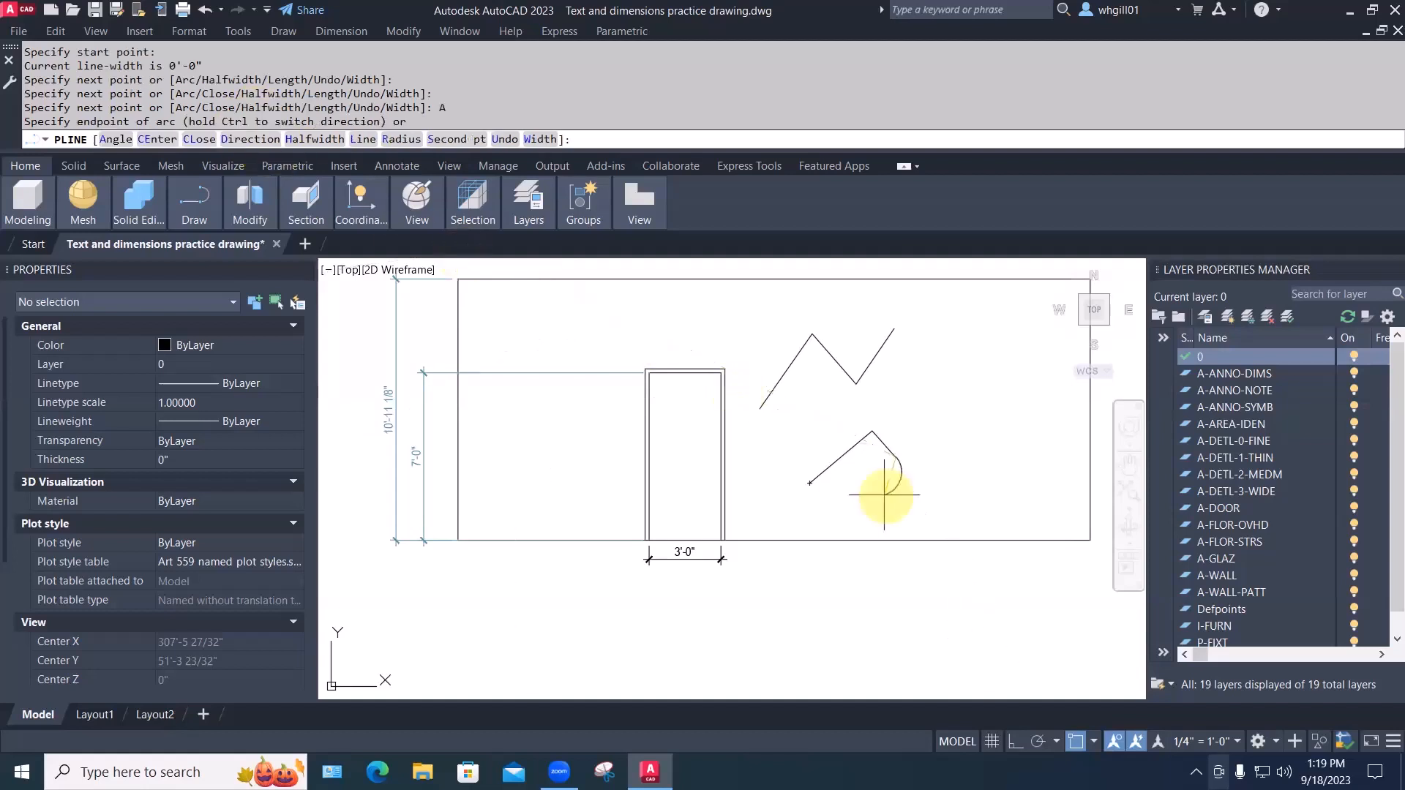
{"action": "scroll", "coordinate": [887, 489], "scroll_direction": "up", "scroll_amount": 6}
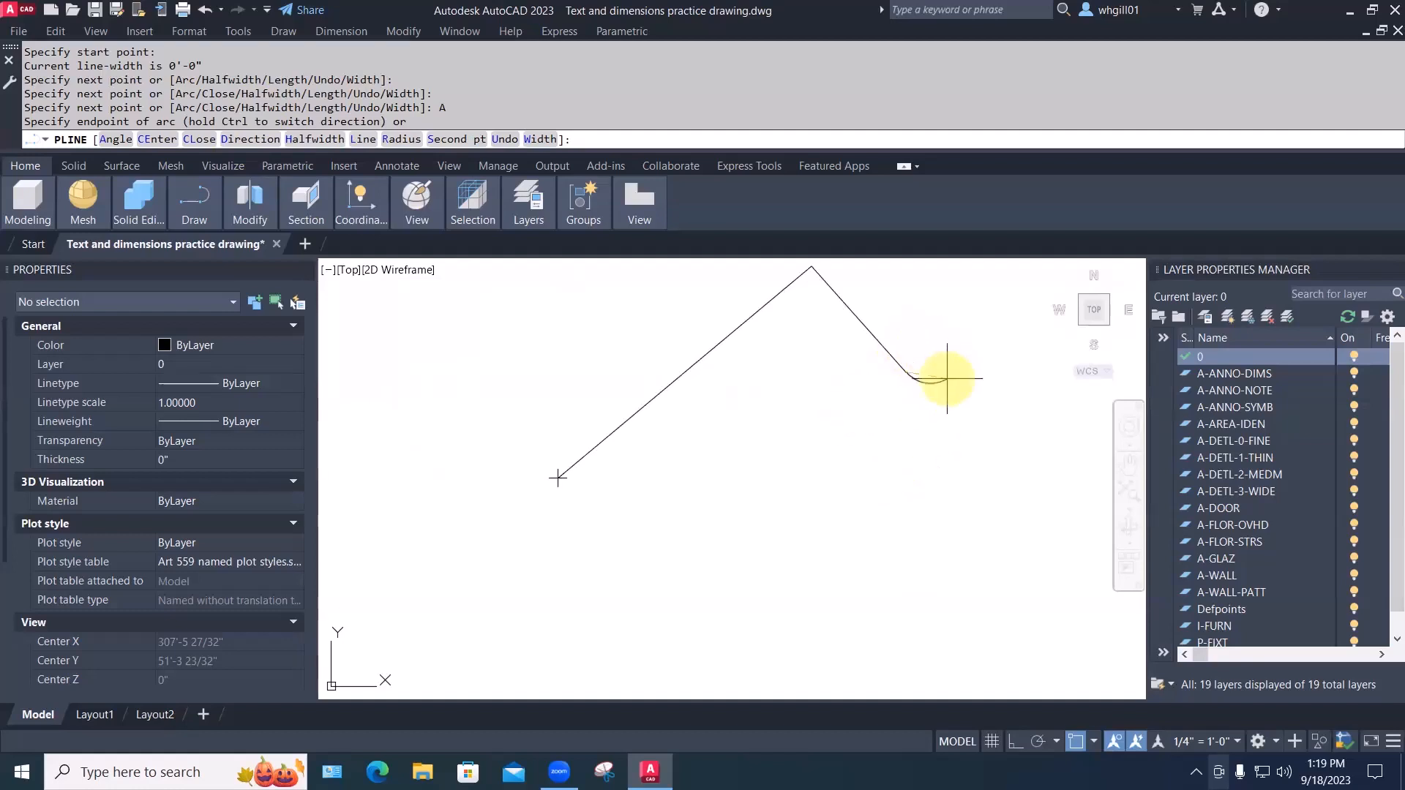
{"action": "left_click", "coordinate": [849, 439]}
{"action": "left_click", "coordinate": [796, 476]}
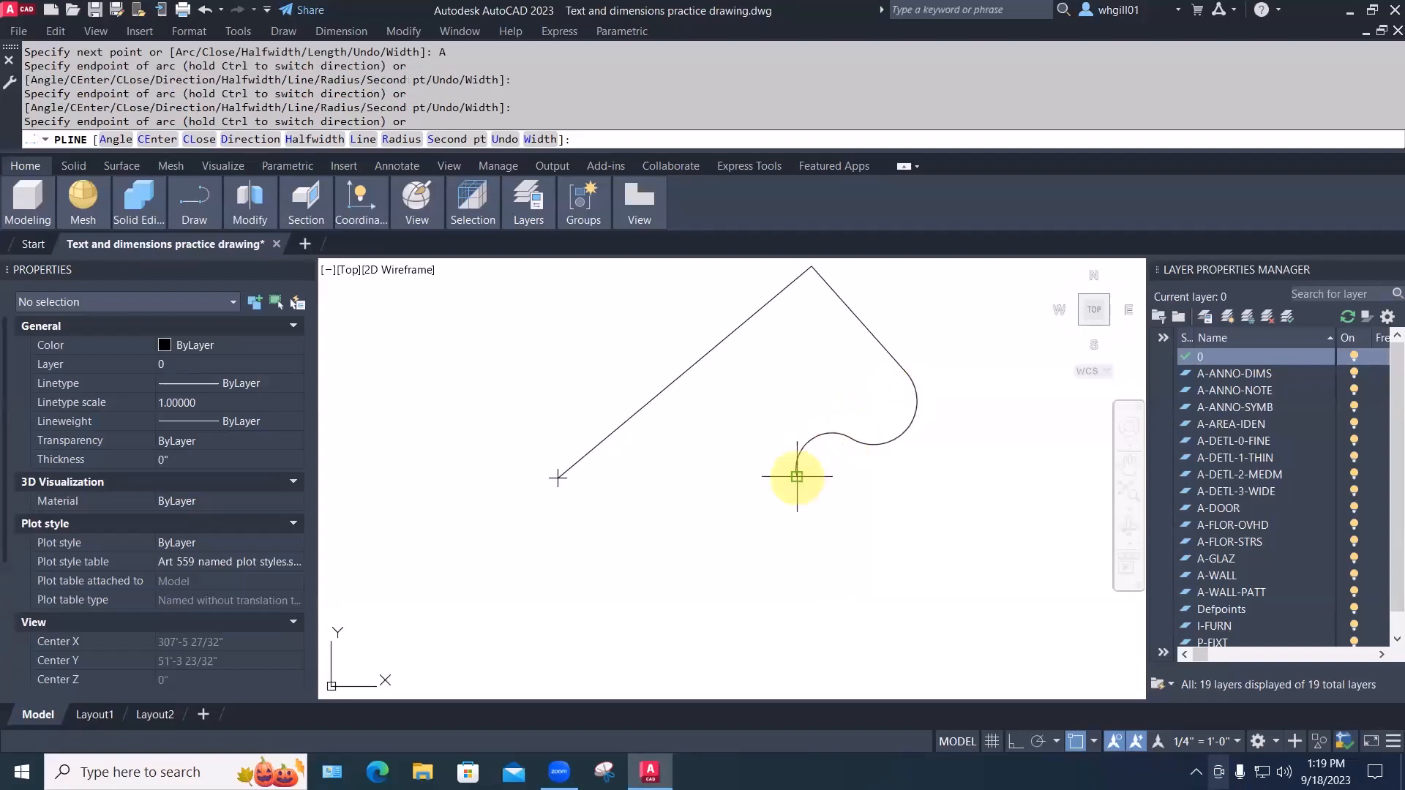
{"action": "left_click", "coordinate": [737, 527]}
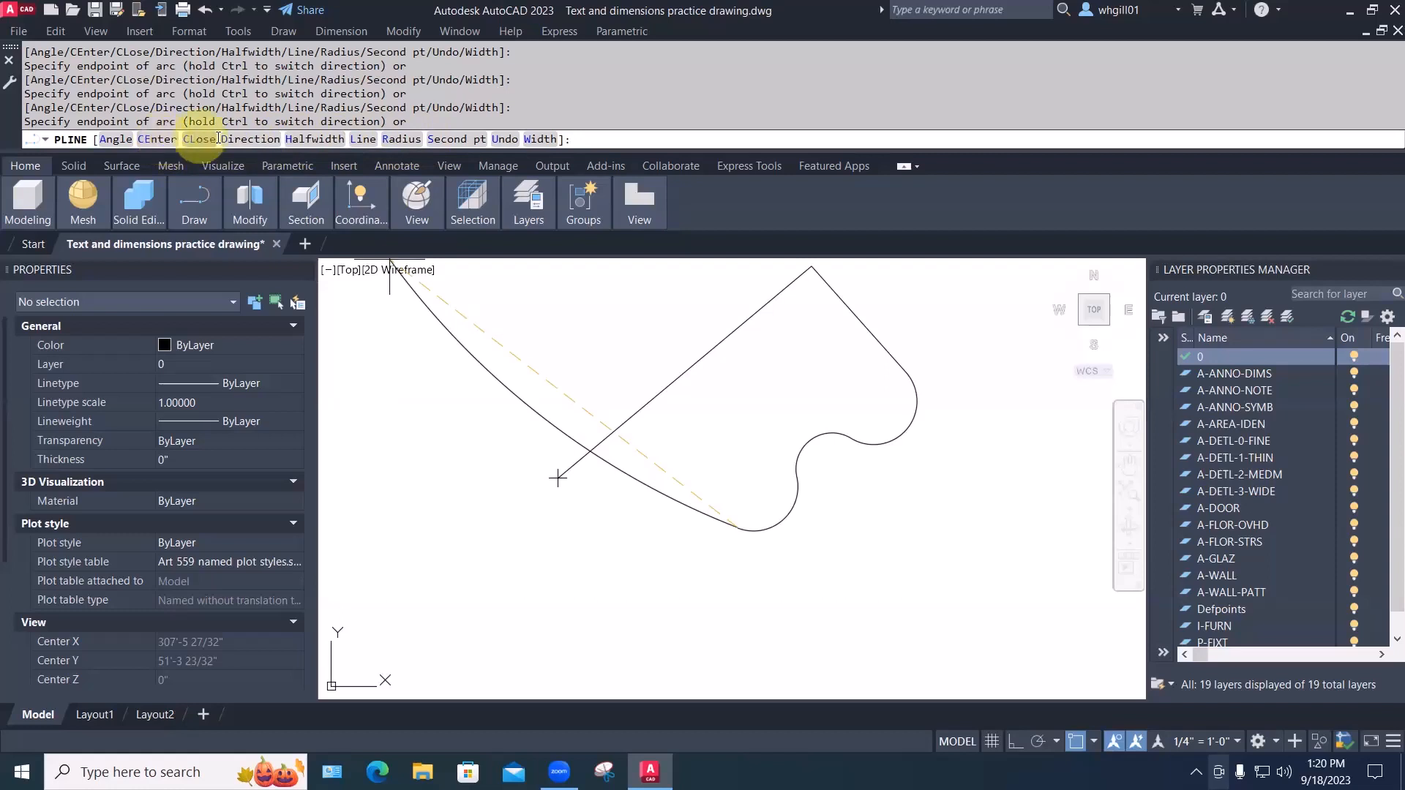
Finish the shape with a straight bottom segment and close it to the start point
{"action": "left_click", "coordinate": [365, 139]}
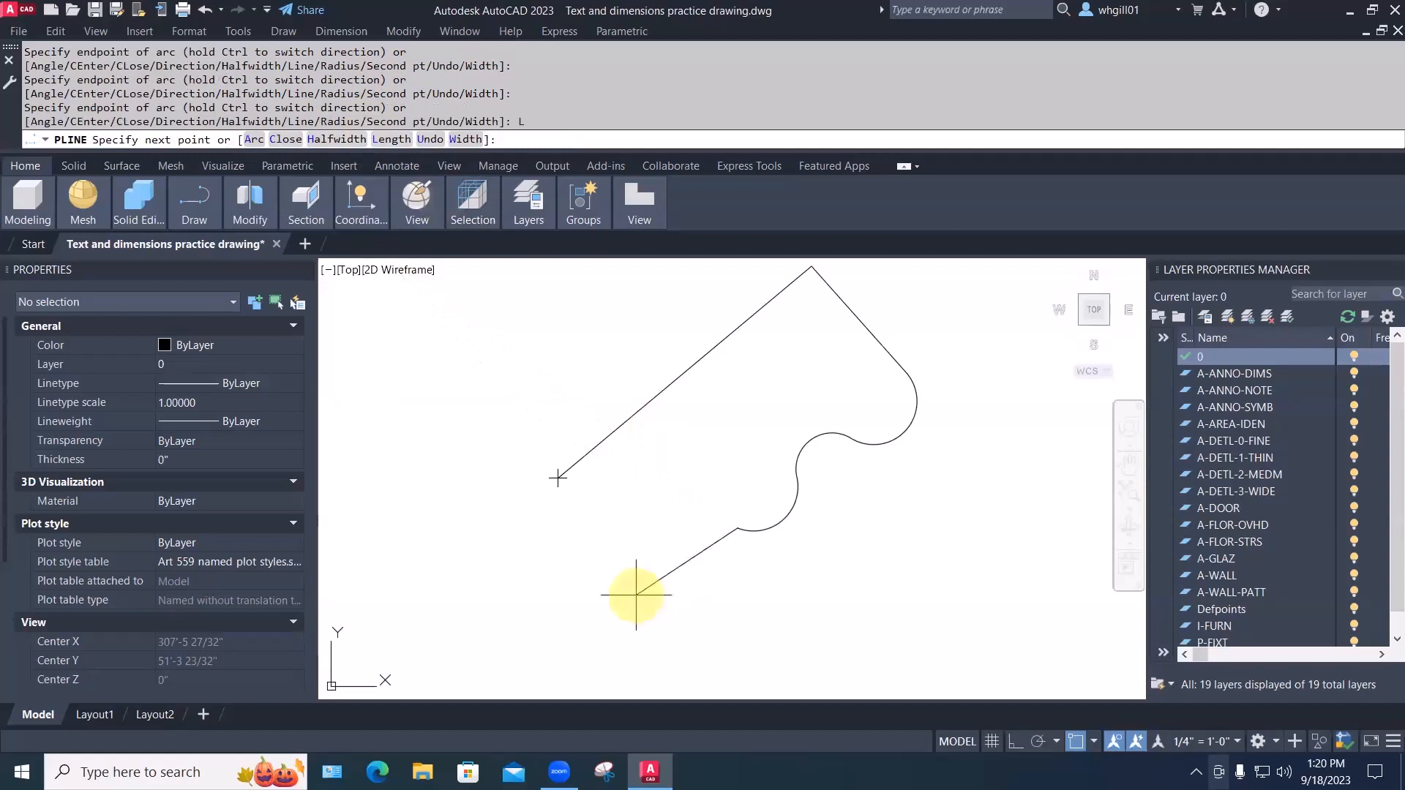
{"action": "left_click", "coordinate": [661, 583]}
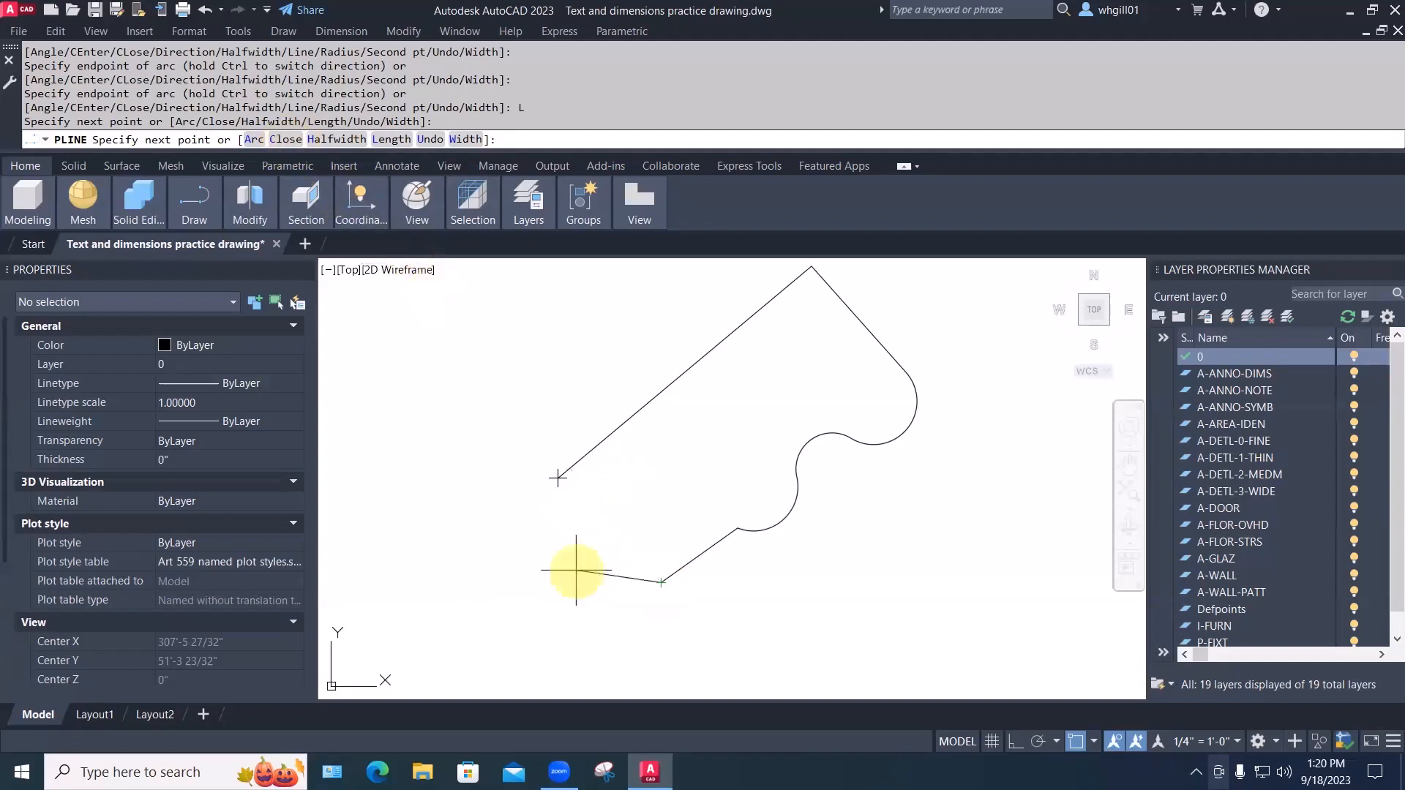
{"action": "type", "text": "c"}
{"action": "key", "text": "space"}
{"action": "key", "text": "Escape"}
{"action": "key", "text": "Escape"}
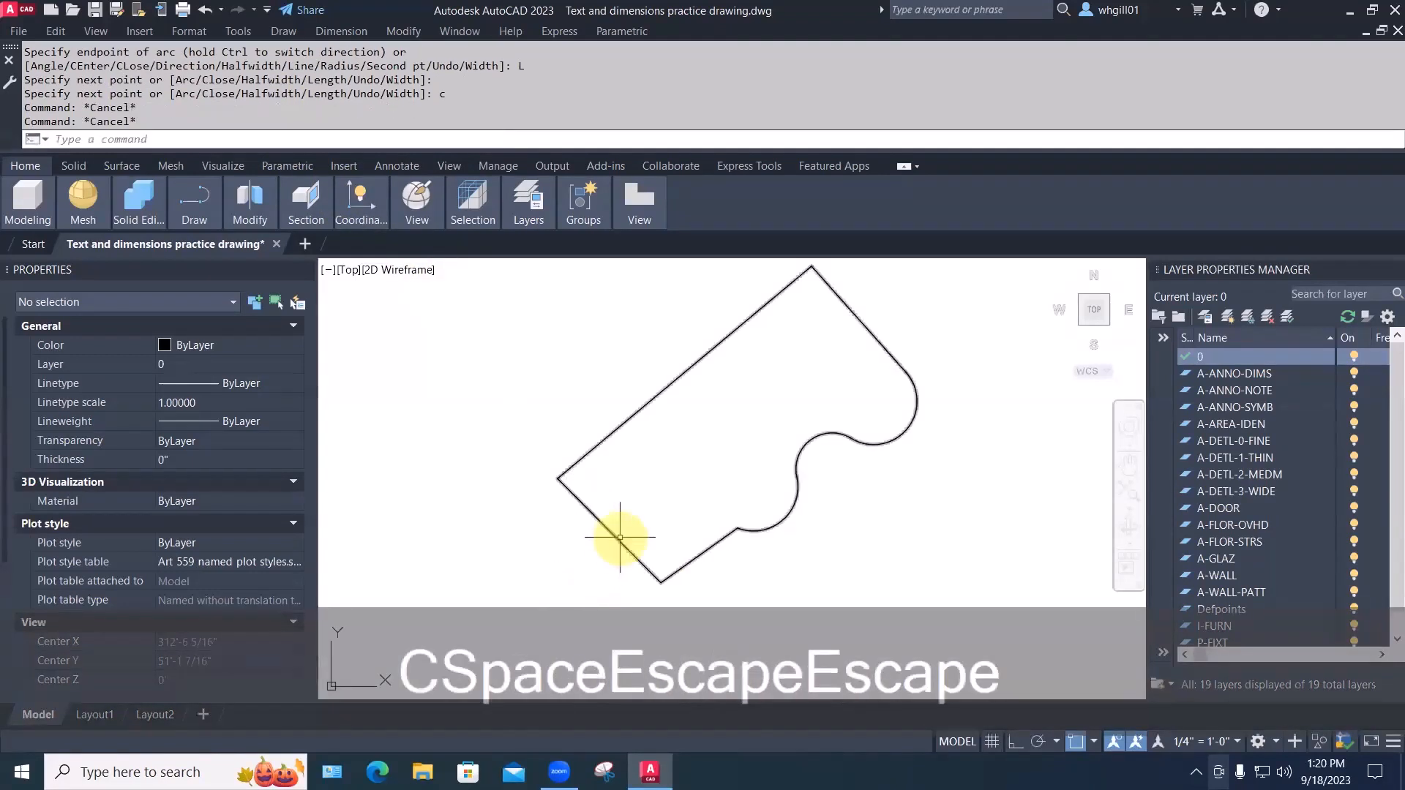
{"action": "left_click", "coordinate": [620, 537]}
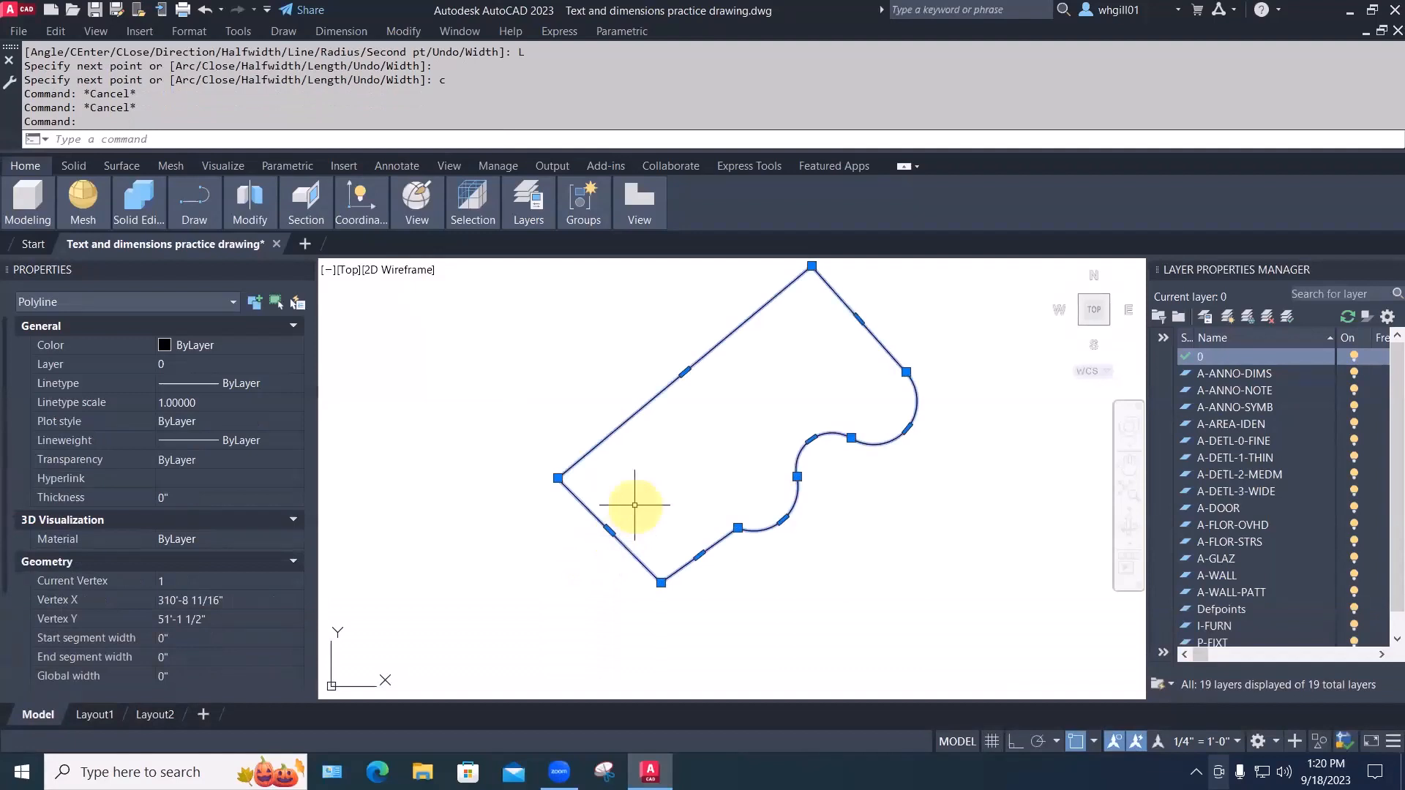
{"action": "key", "text": "Escape"}
{"action": "scroll", "coordinate": [655, 483], "scroll_direction": "down", "scroll_amount": 5}
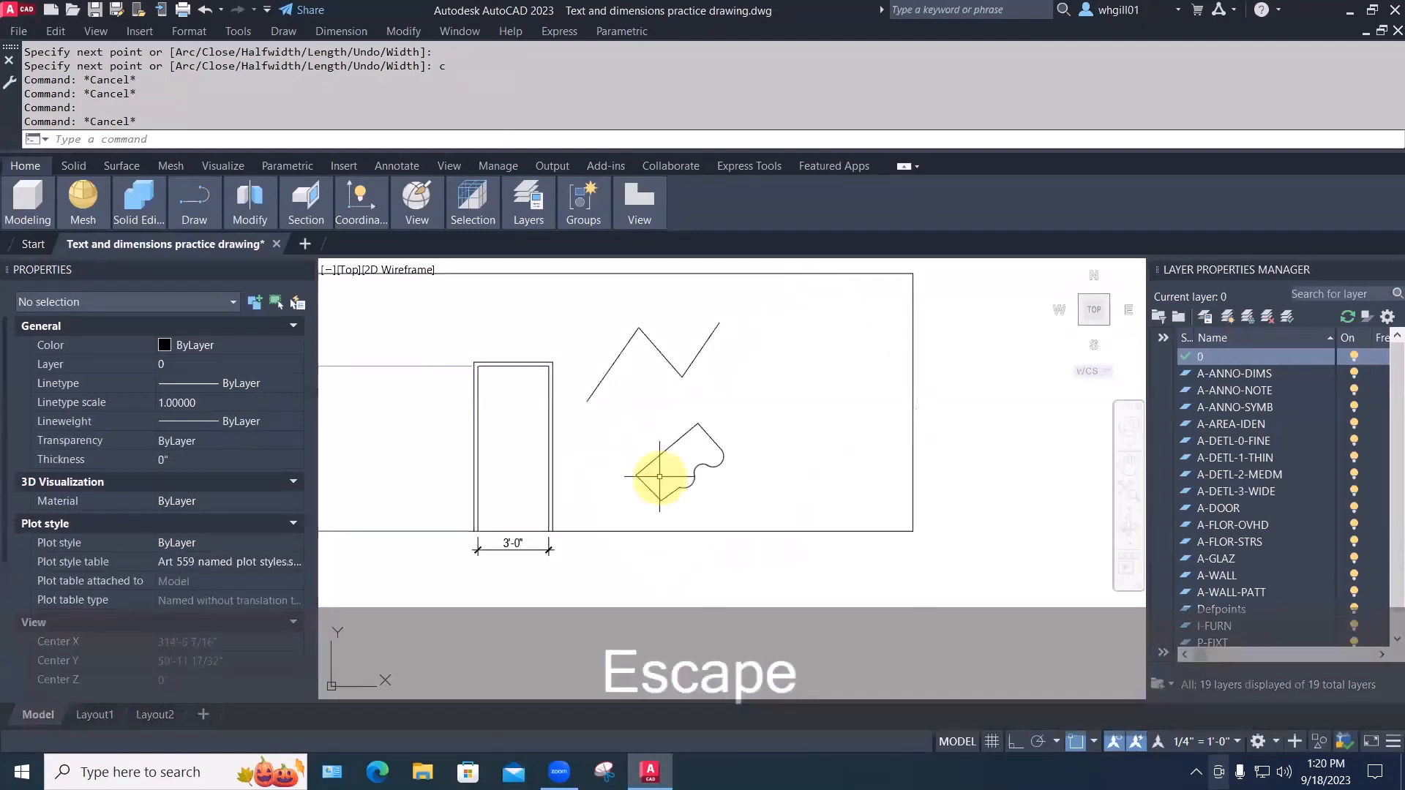
Offset the curved closed shape 3 inches outward
{"action": "type", "text": "o"}
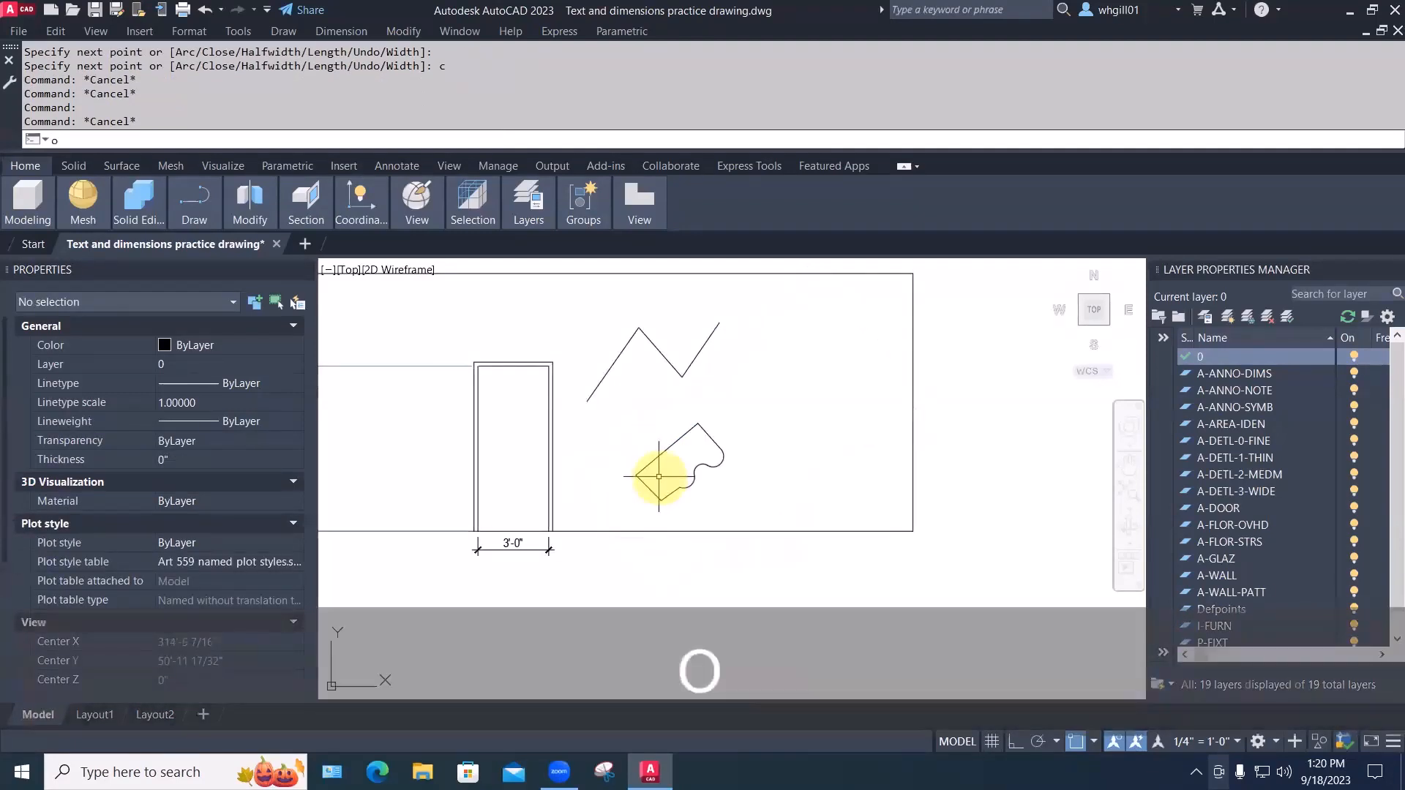
{"action": "key", "text": "Return"}
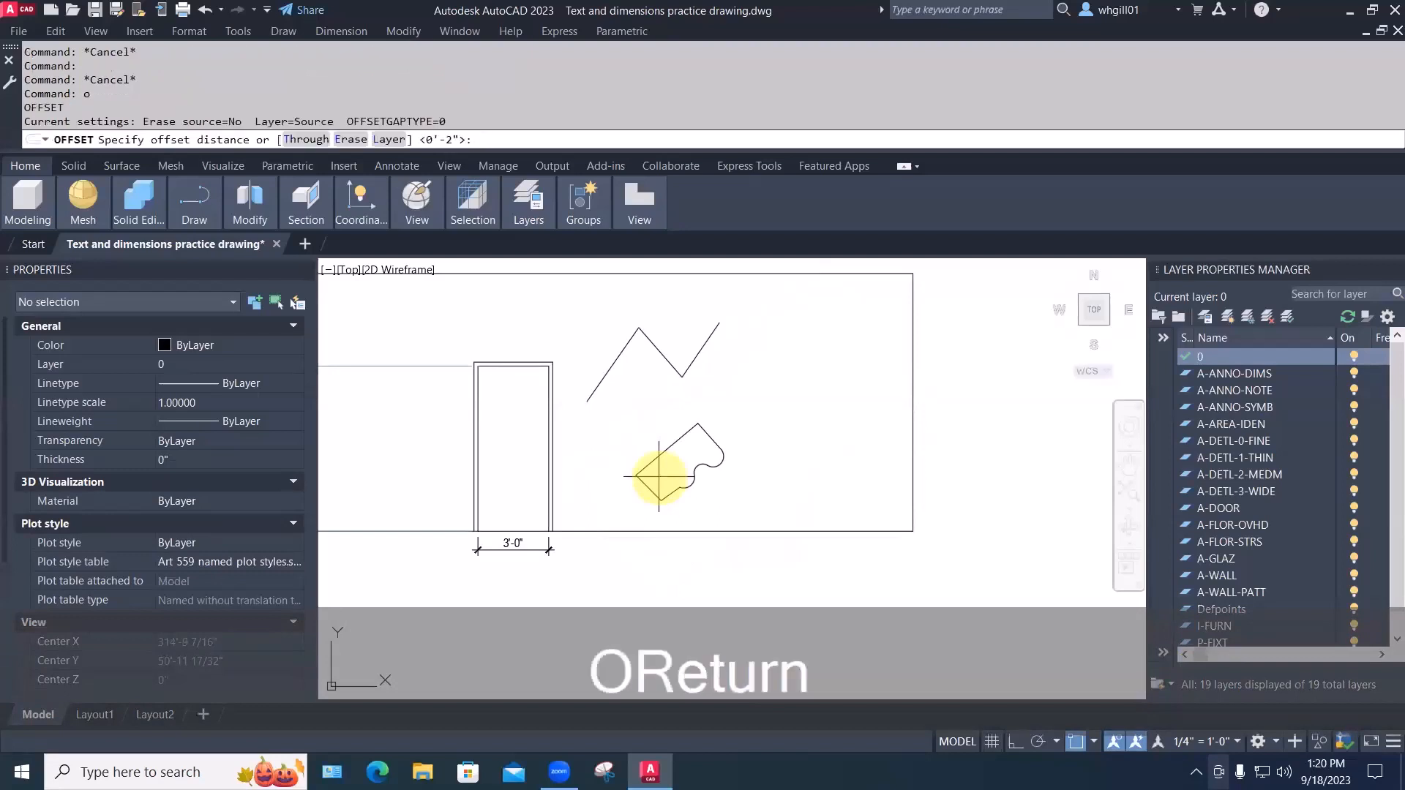
{"action": "type", "text": "3"}
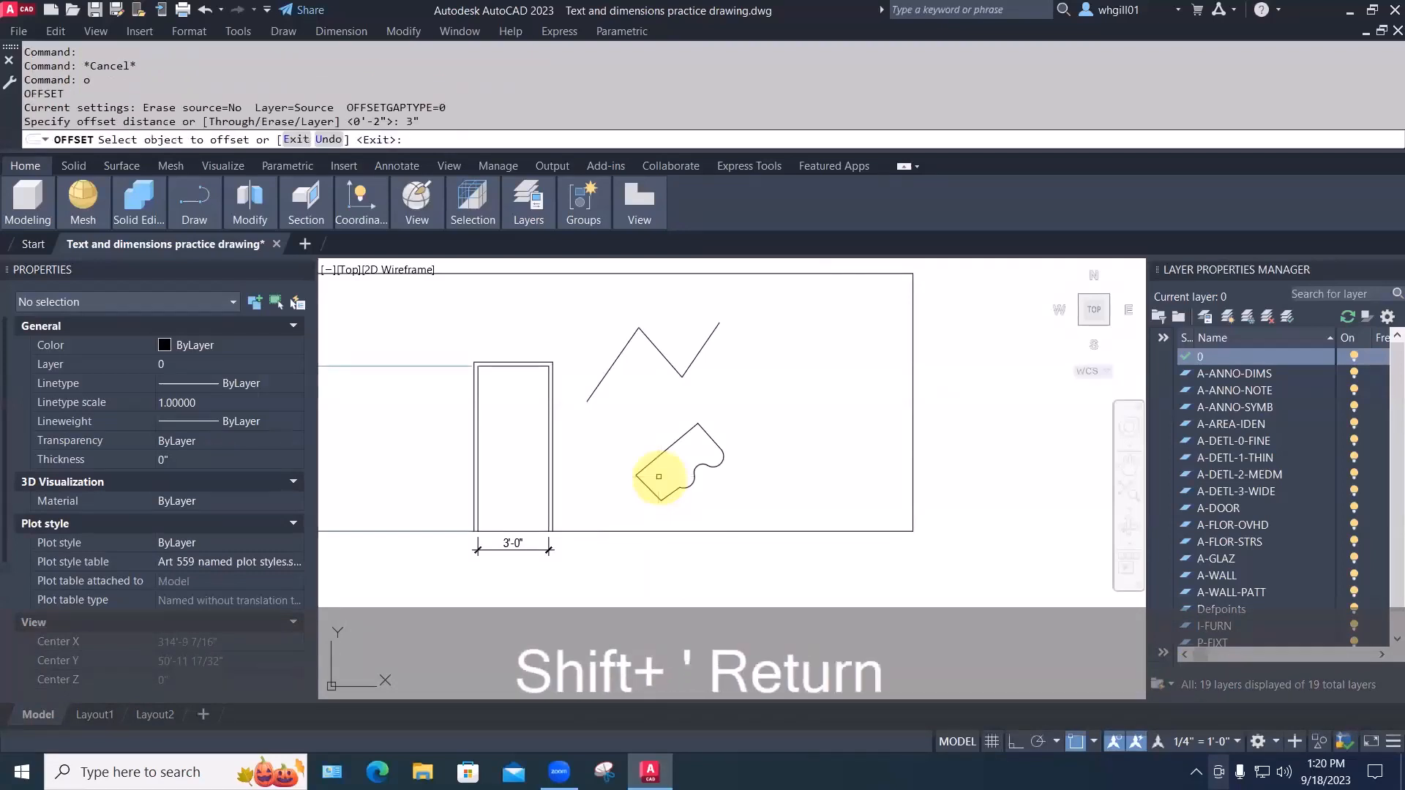
{"action": "scroll", "coordinate": [702, 476], "scroll_direction": "up", "scroll_amount": 5}
{"action": "left_click", "coordinate": [630, 385]}
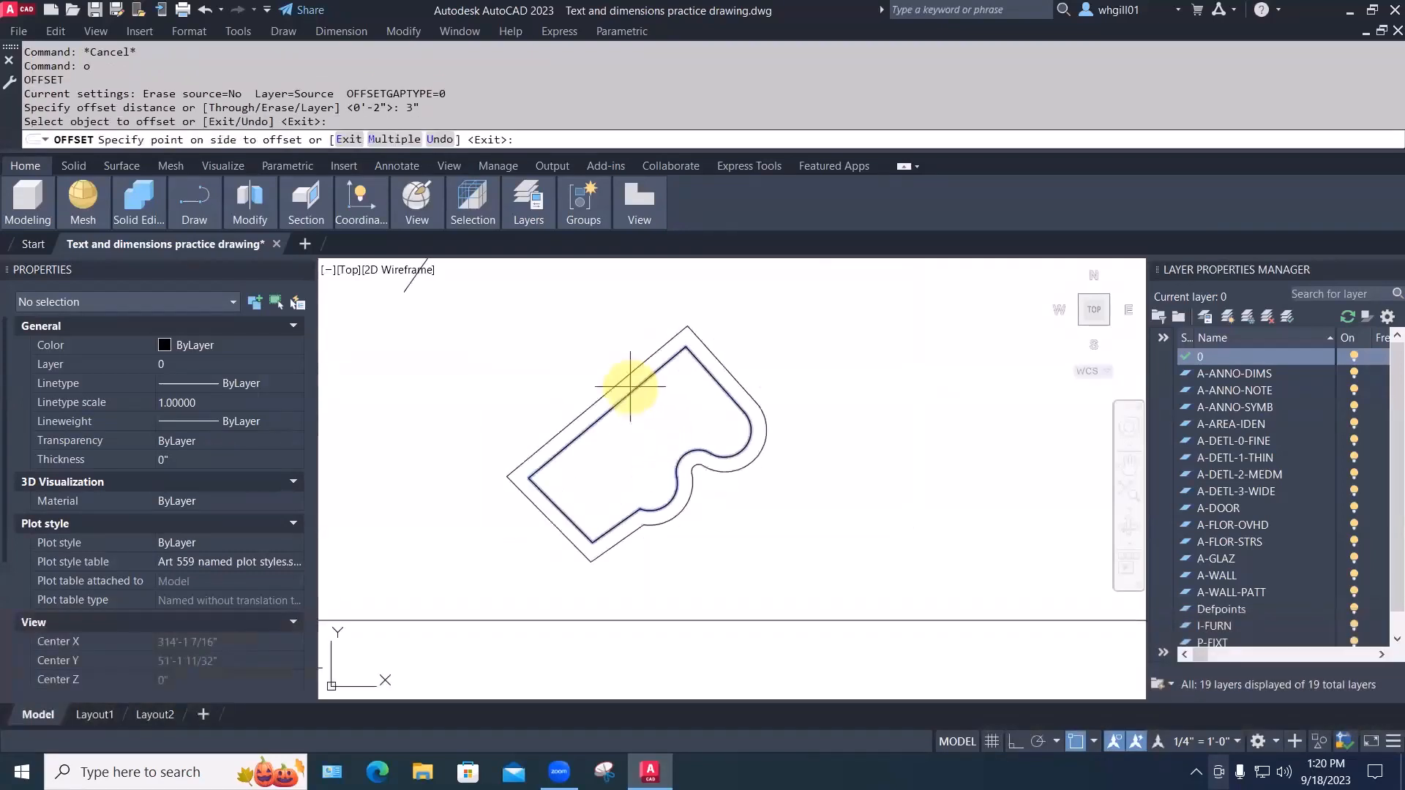
{"action": "left_click", "coordinate": [608, 375]}
Add a second 3-inch offset copy inside the original curved shape
{"action": "key", "text": "space"}
{"action": "key", "text": "space"}
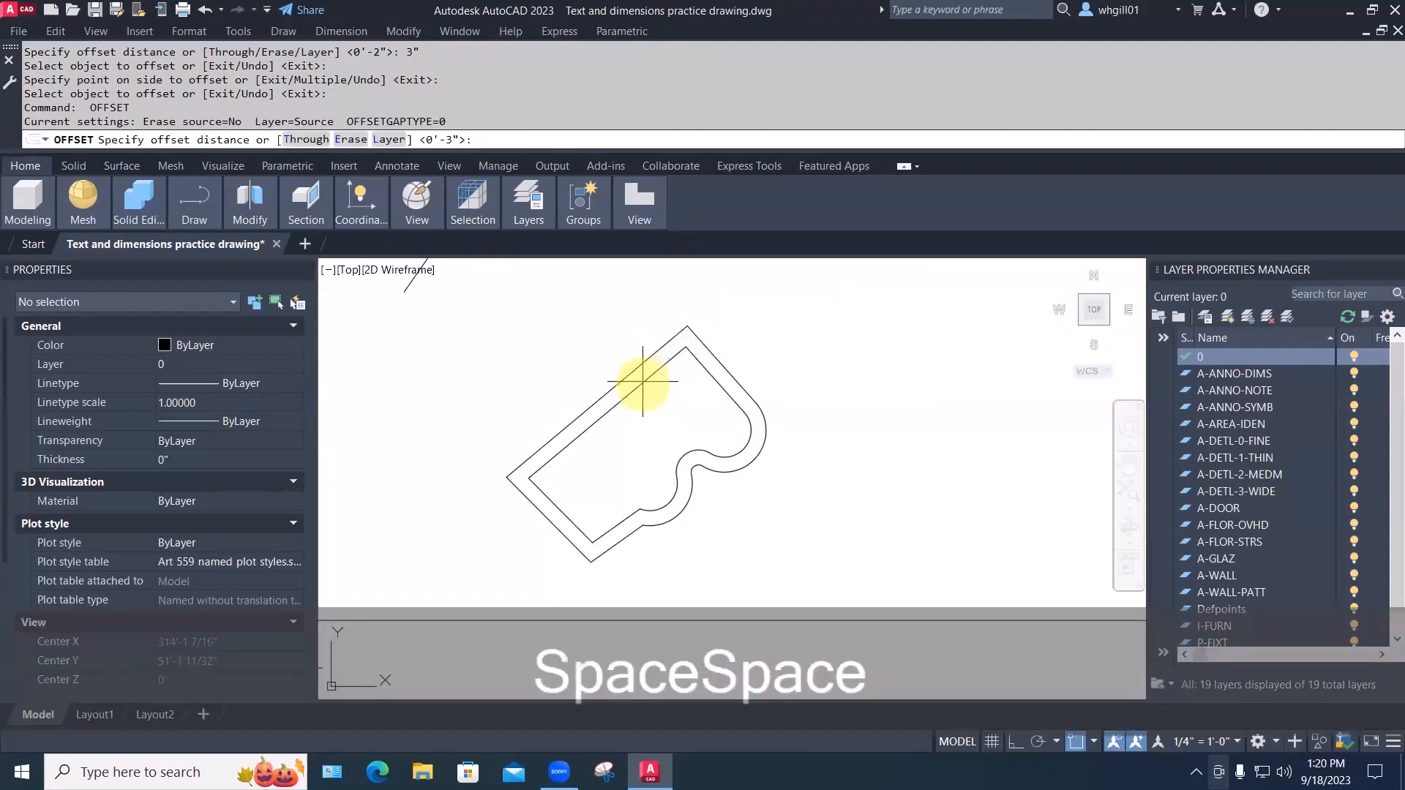
{"action": "key", "text": "space"}
{"action": "left_click", "coordinate": [643, 384]}
{"action": "left_click", "coordinate": [649, 398]}
{"action": "key", "text": "space"}
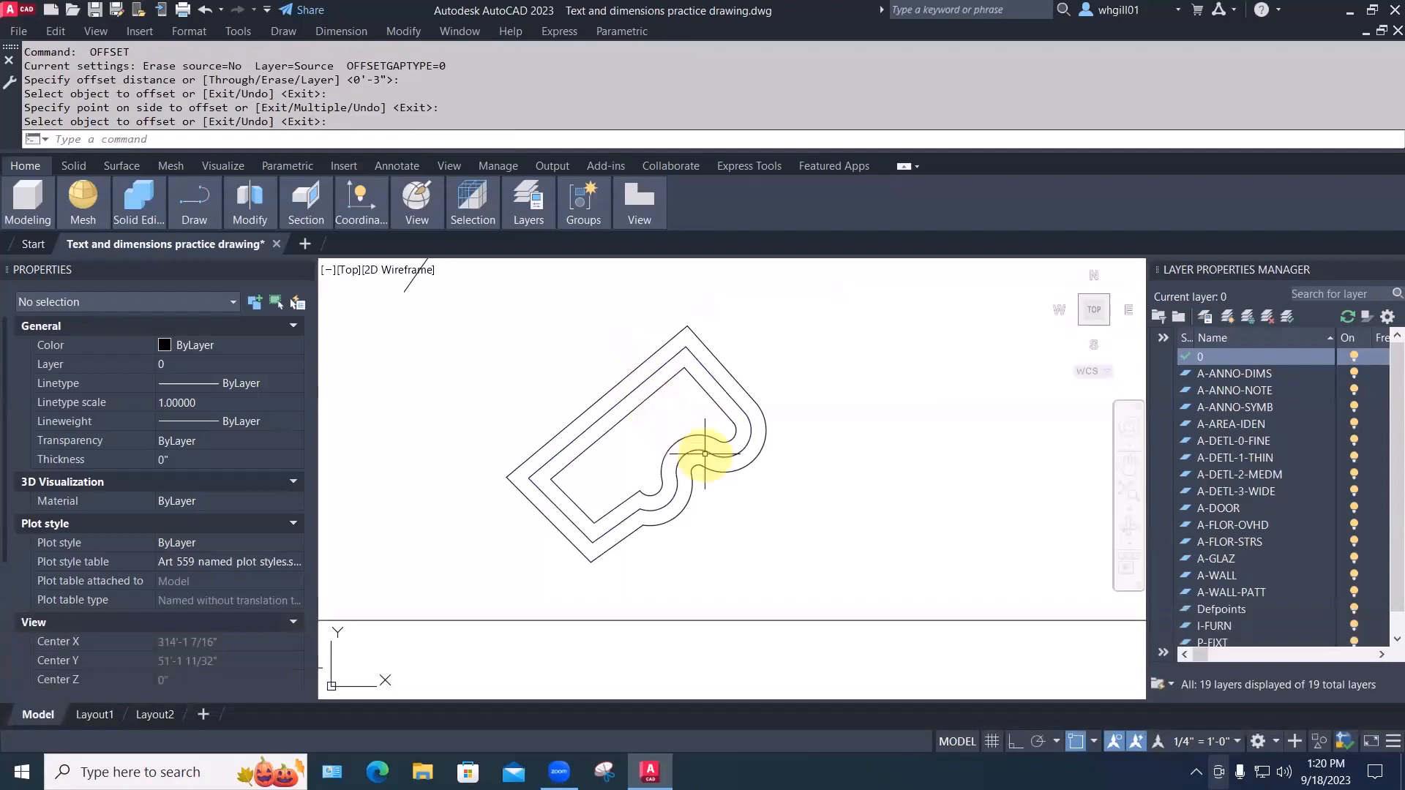
{"action": "type", "text": "pl"}
{"action": "key", "text": "space"}
Draw a short two-point polyline segment right of the nested outlines
{"action": "left_click", "coordinate": [799, 516]}
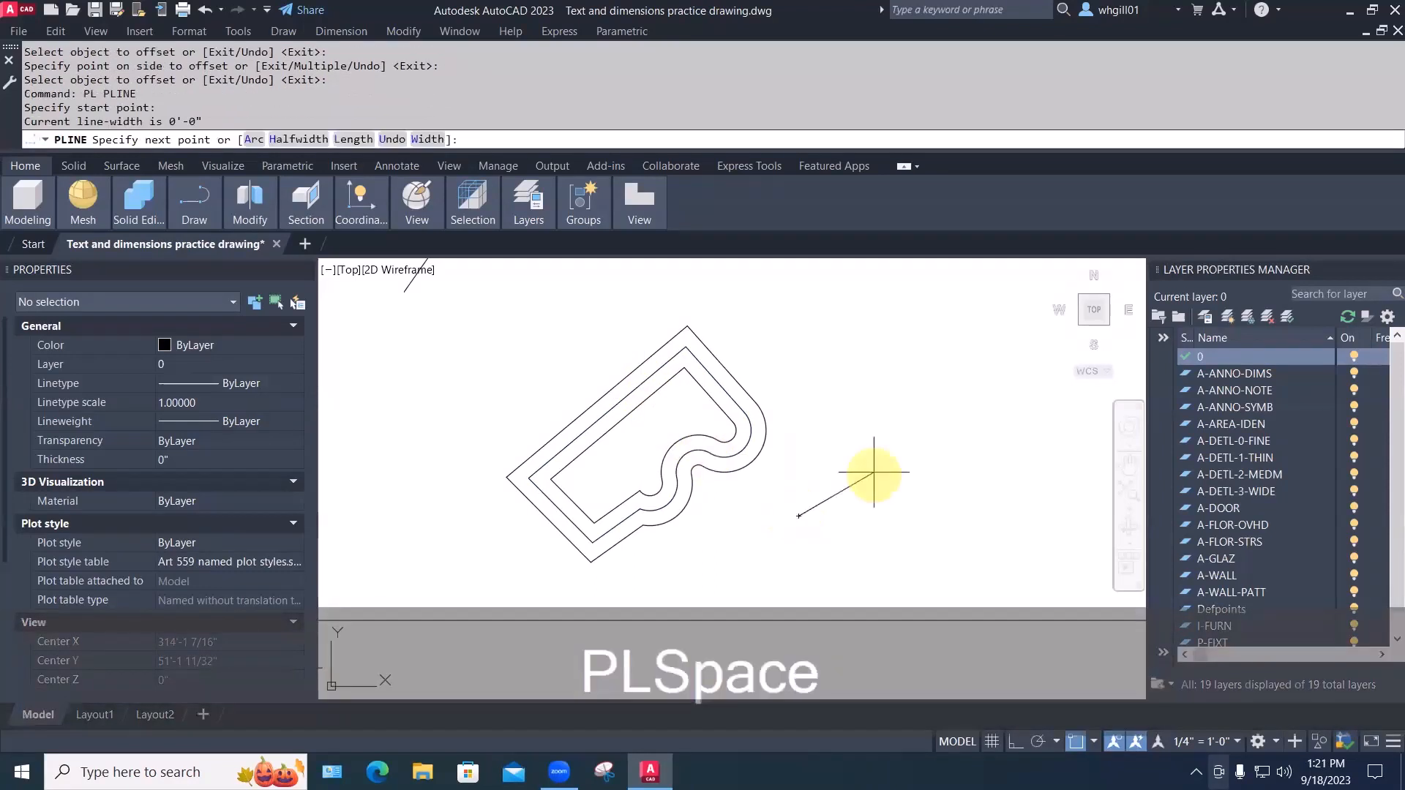
{"action": "left_click", "coordinate": [879, 470]}
{"action": "key", "text": "Escape"}
{"action": "key", "text": "Escape"}
Set the new polyline's global width to 2 inches in Properties
{"action": "left_click", "coordinate": [837, 494]}
{"action": "mouse_move", "coordinate": [838, 493]}
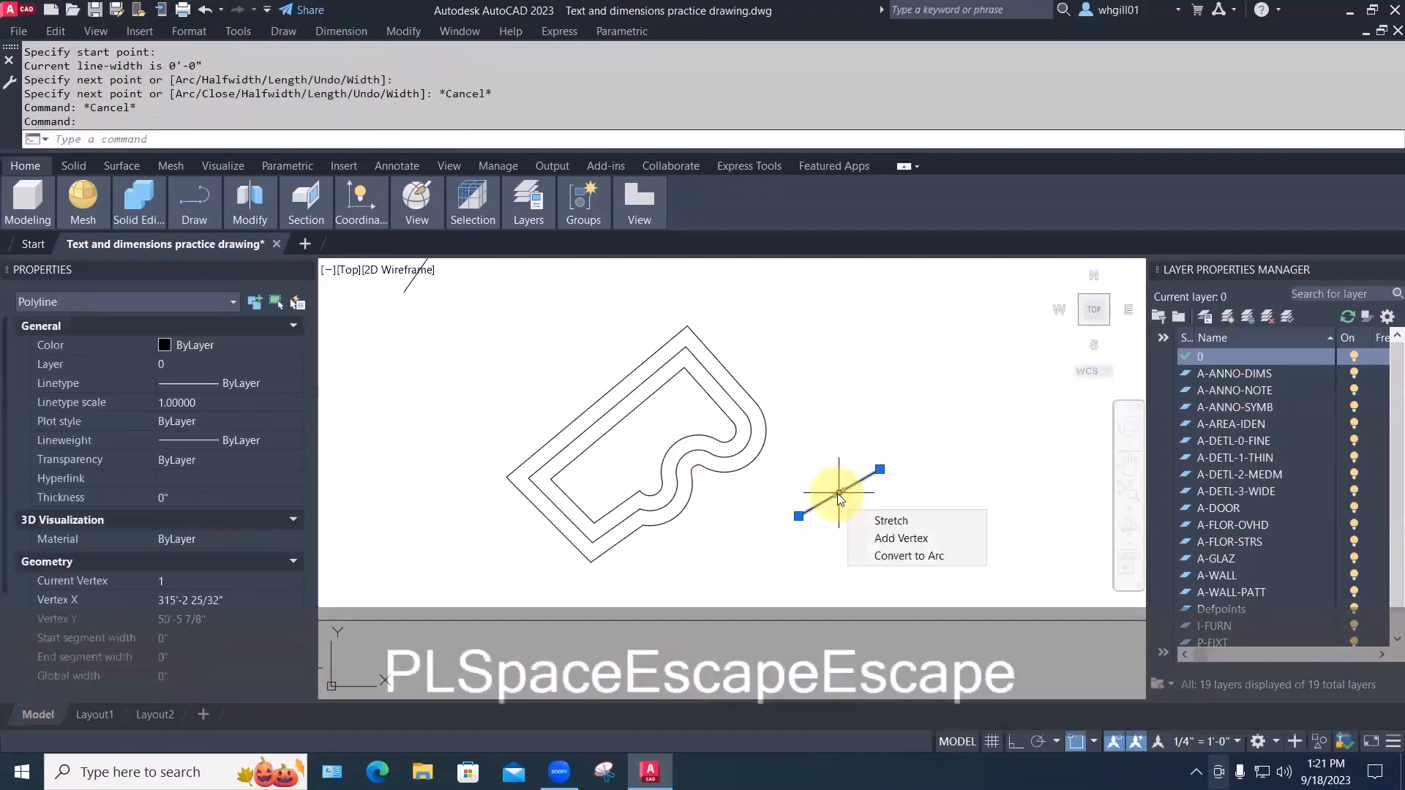
{"action": "scroll", "coordinate": [329, 524], "scroll_direction": "down", "scroll_amount": 4}
{"action": "scroll", "coordinate": [721, 493], "scroll_direction": "up", "scroll_amount": 5}
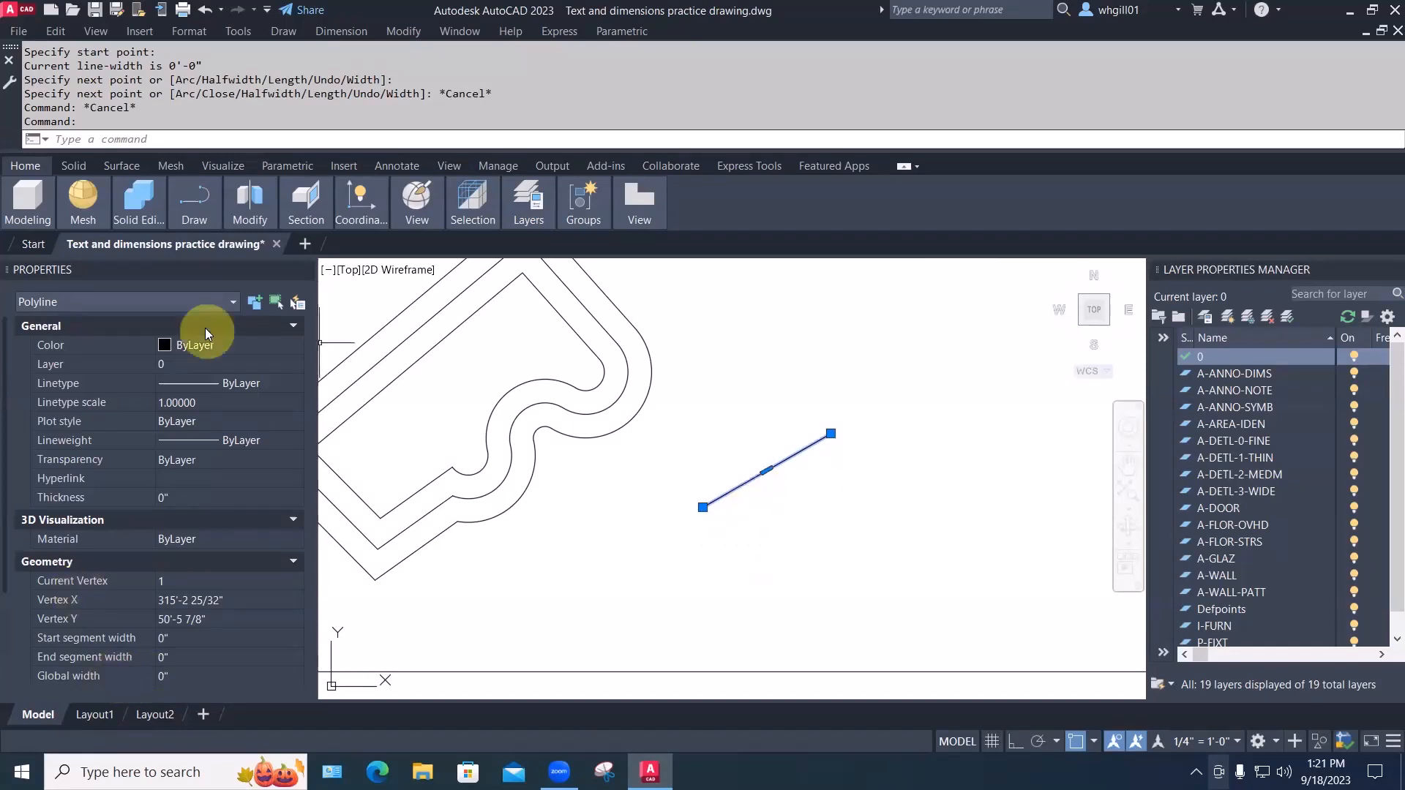
{"action": "left_click", "coordinate": [166, 675]}
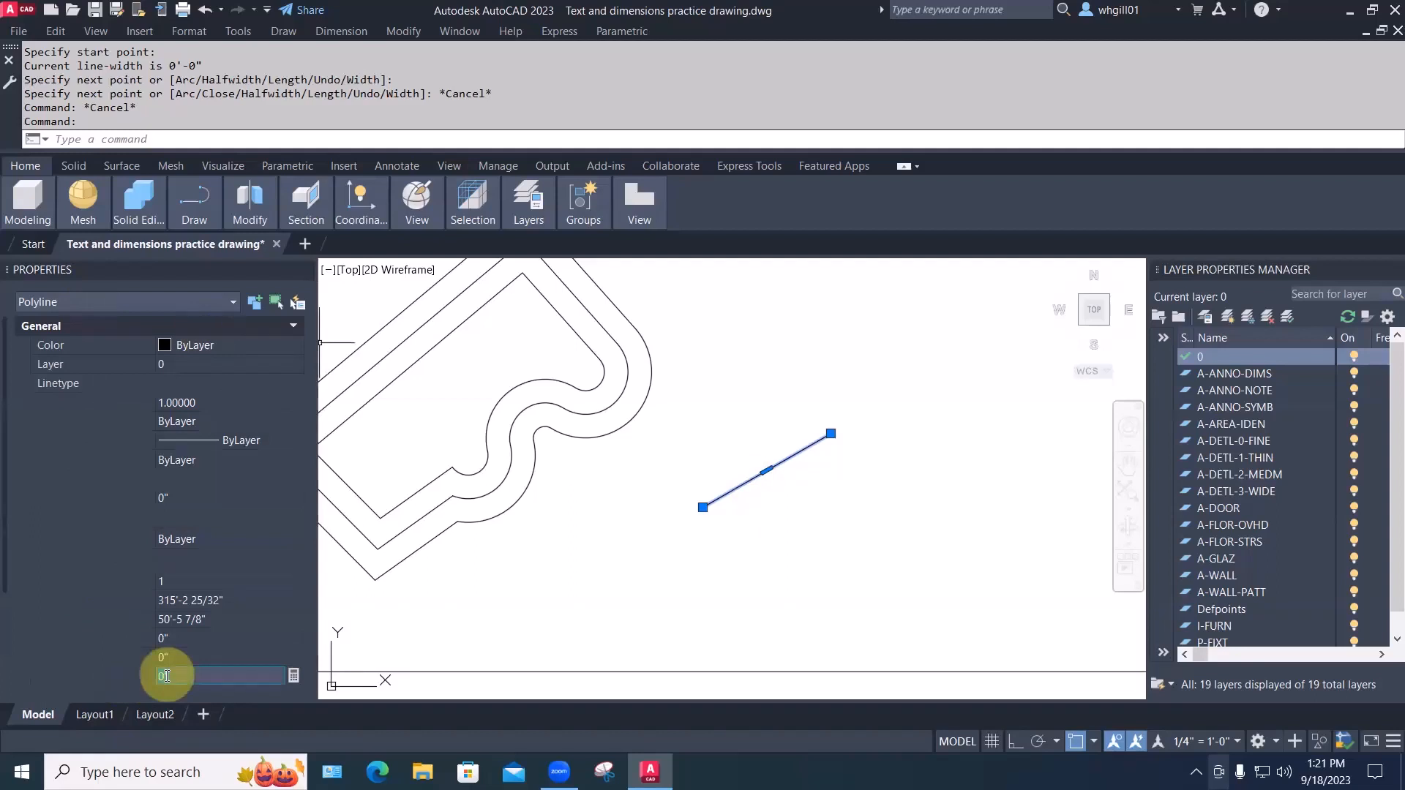
{"action": "double_click", "coordinate": [147, 674]}
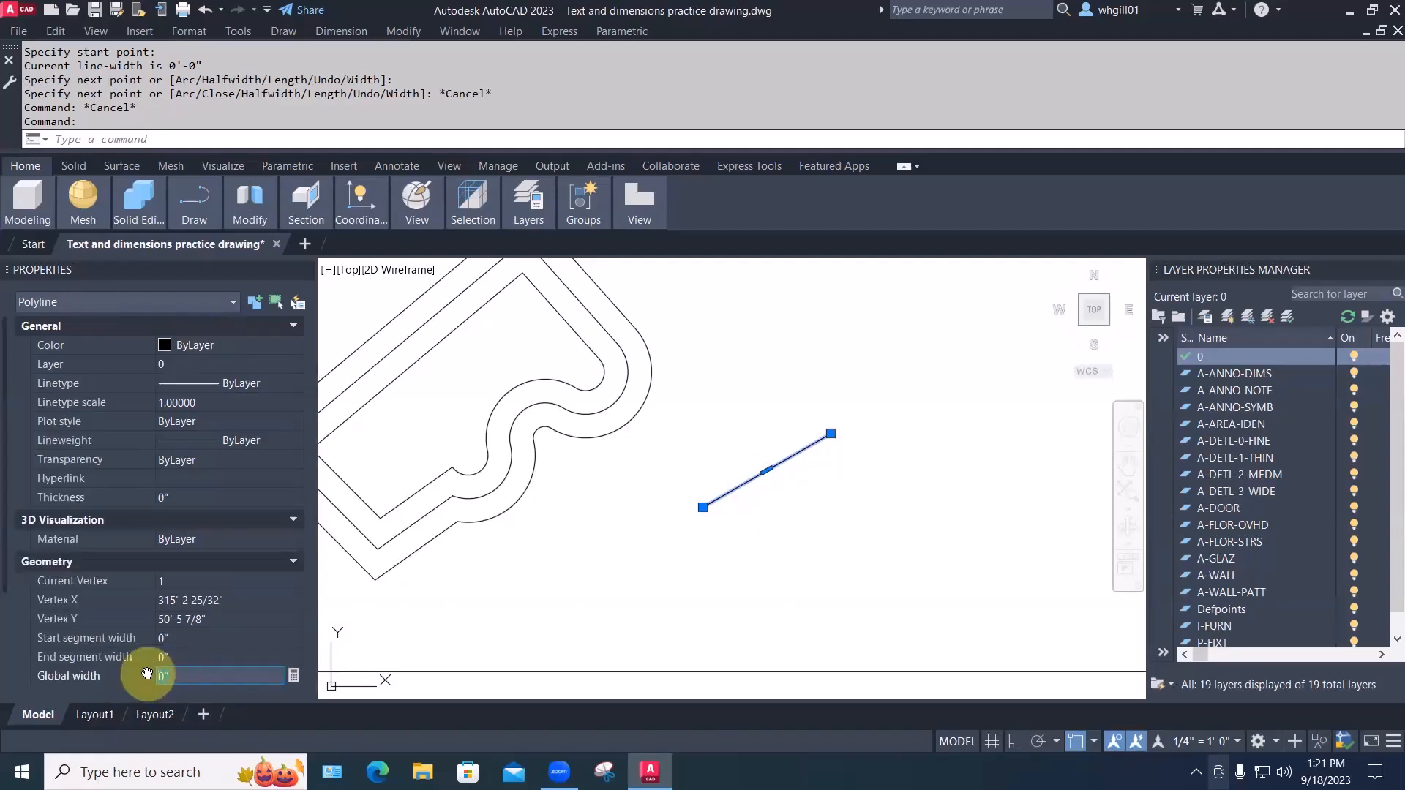
{"action": "type", "text": "2"}
{"action": "key", "text": "Return"}
{"action": "key", "text": "Escape"}
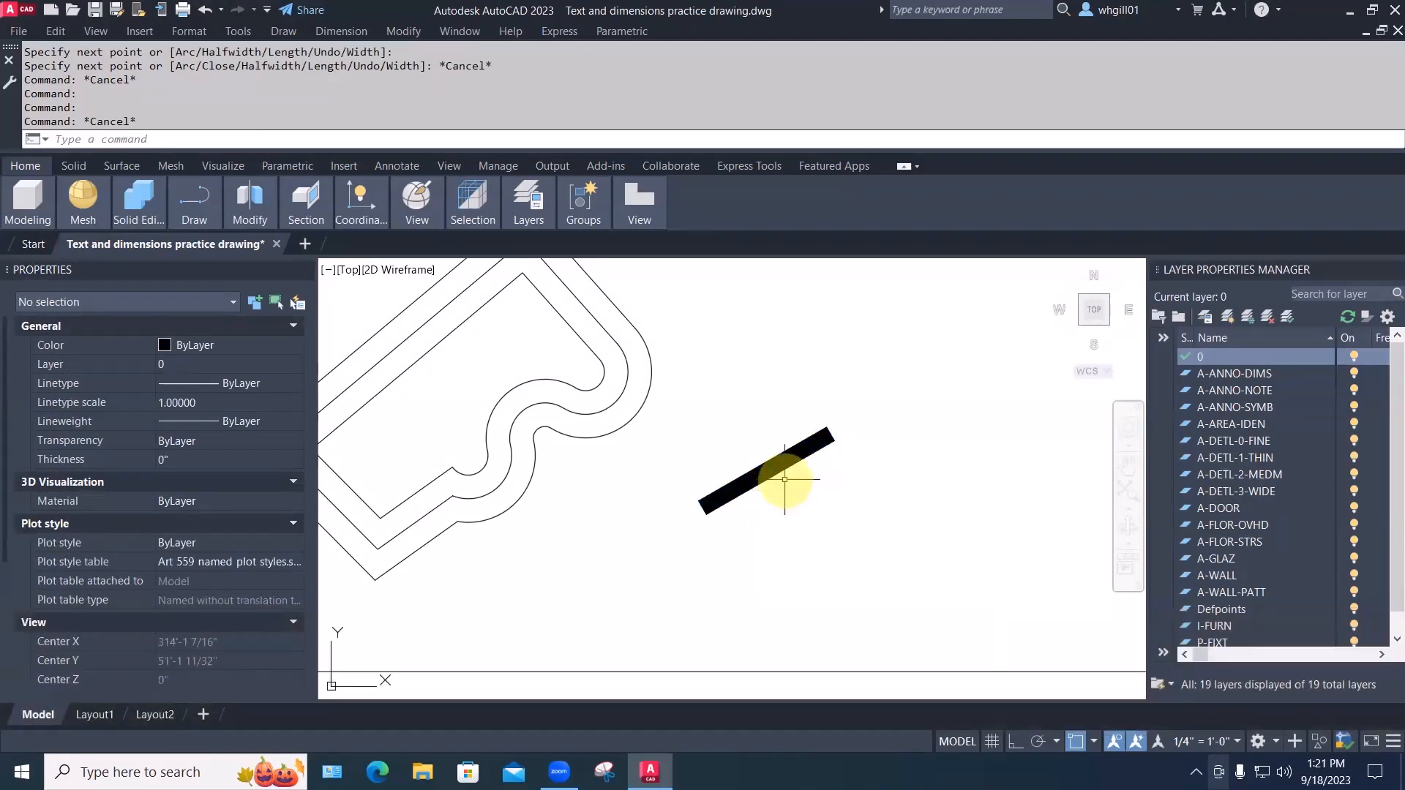
Change the polyline's end segment width to 6 inches, tapering it into a wedge
{"action": "left_click", "coordinate": [784, 480]}
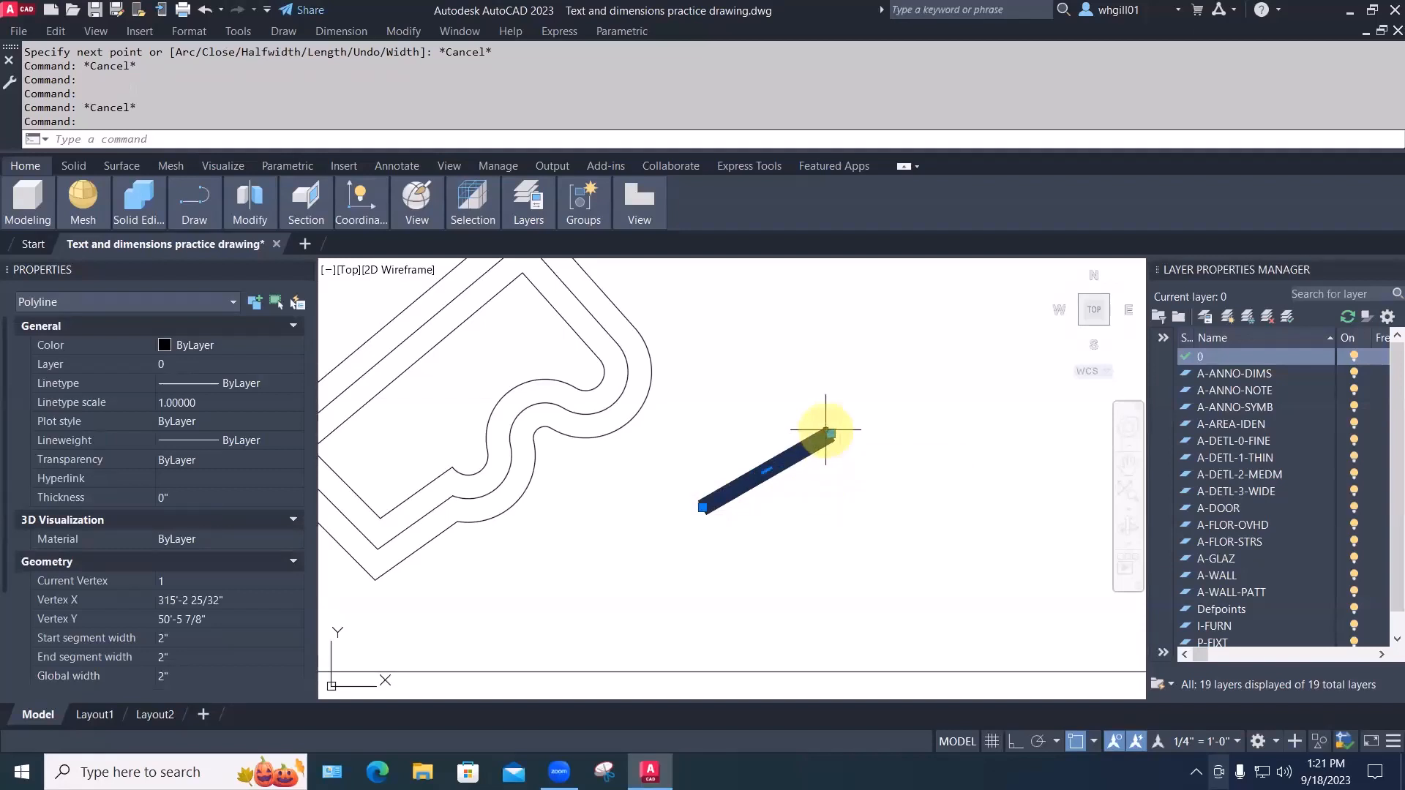
{"action": "left_click", "coordinate": [827, 430]}
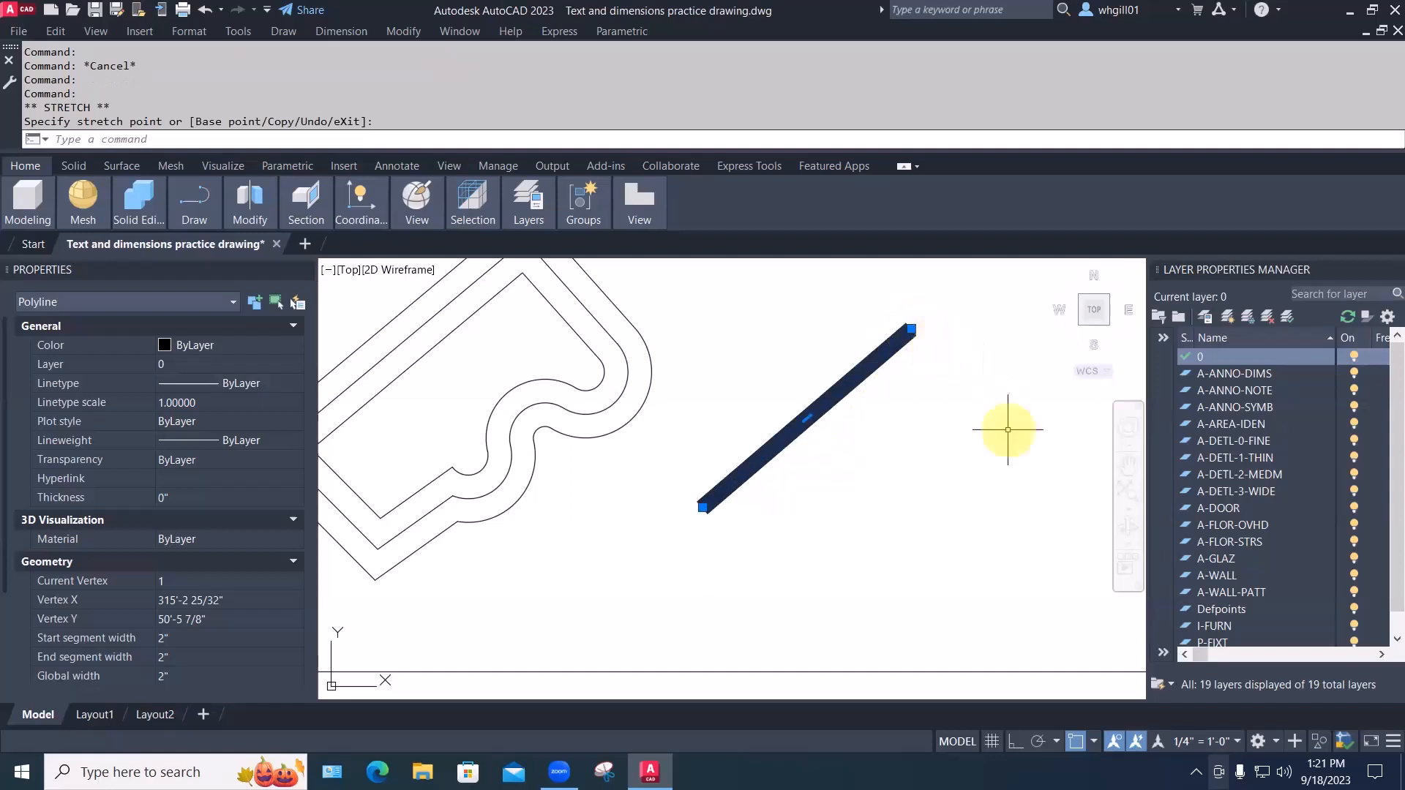
{"action": "scroll", "coordinate": [1007, 430], "scroll_direction": "down", "scroll_amount": 3}
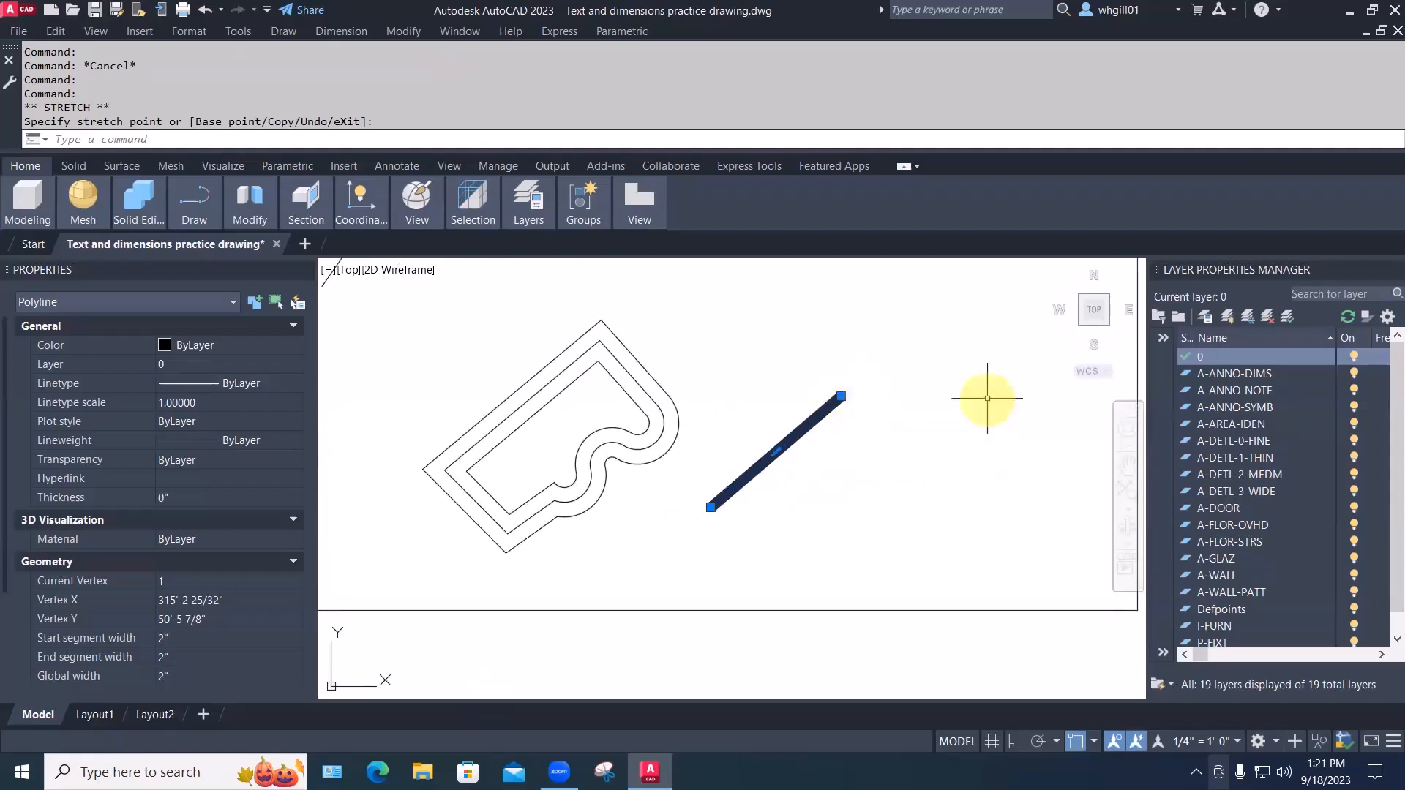
{"action": "key", "text": "Escape"}
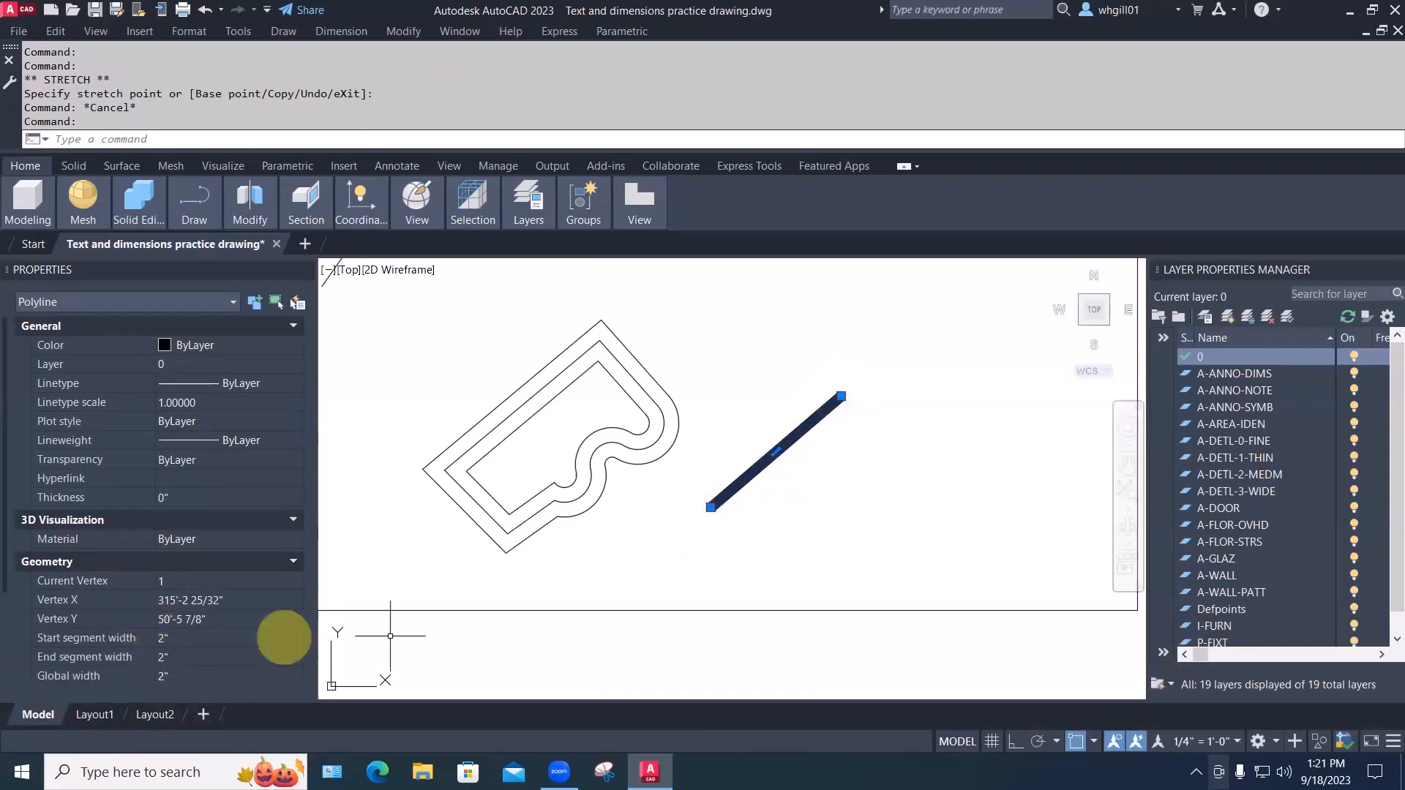
{"action": "mouse_move", "coordinate": [710, 508]}
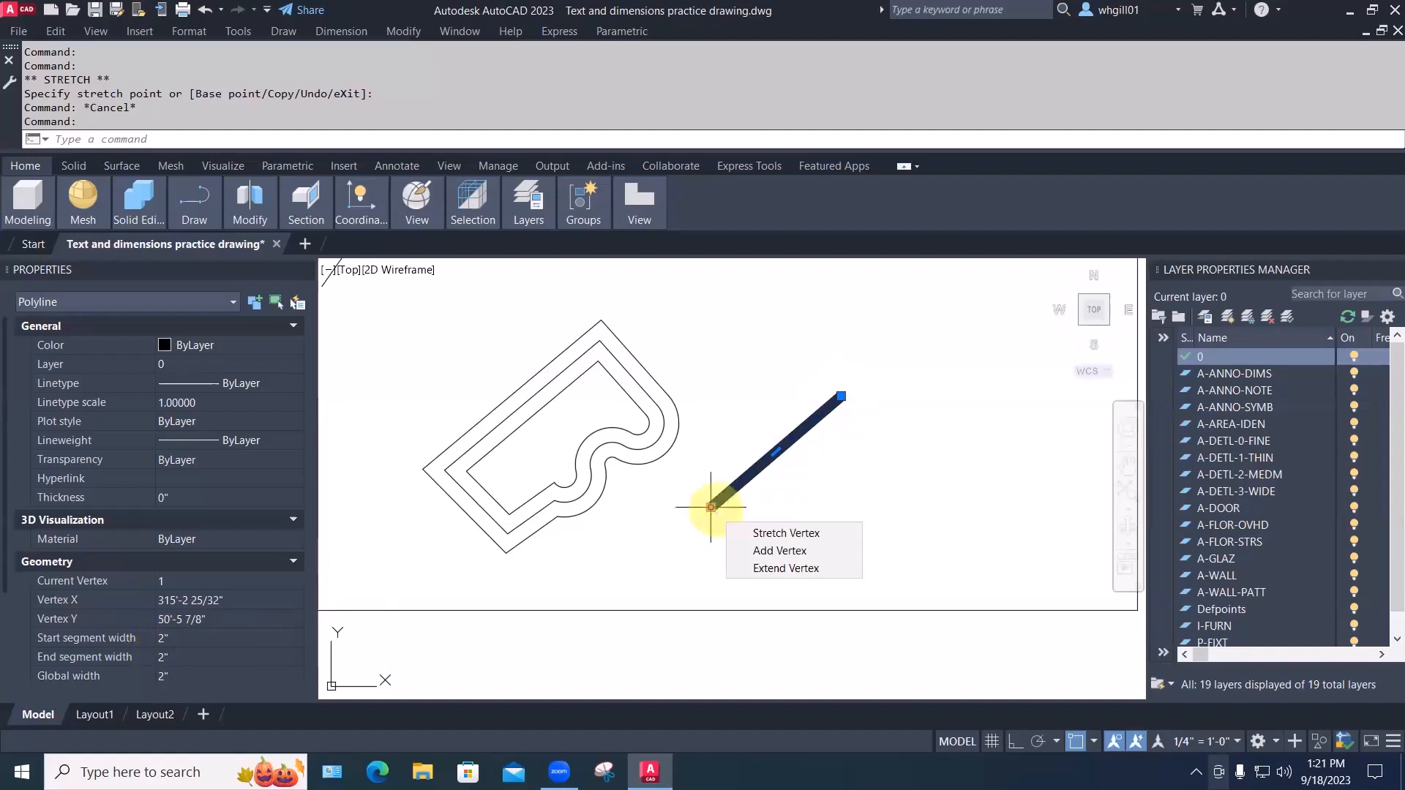
{"action": "left_click", "coordinate": [186, 657]}
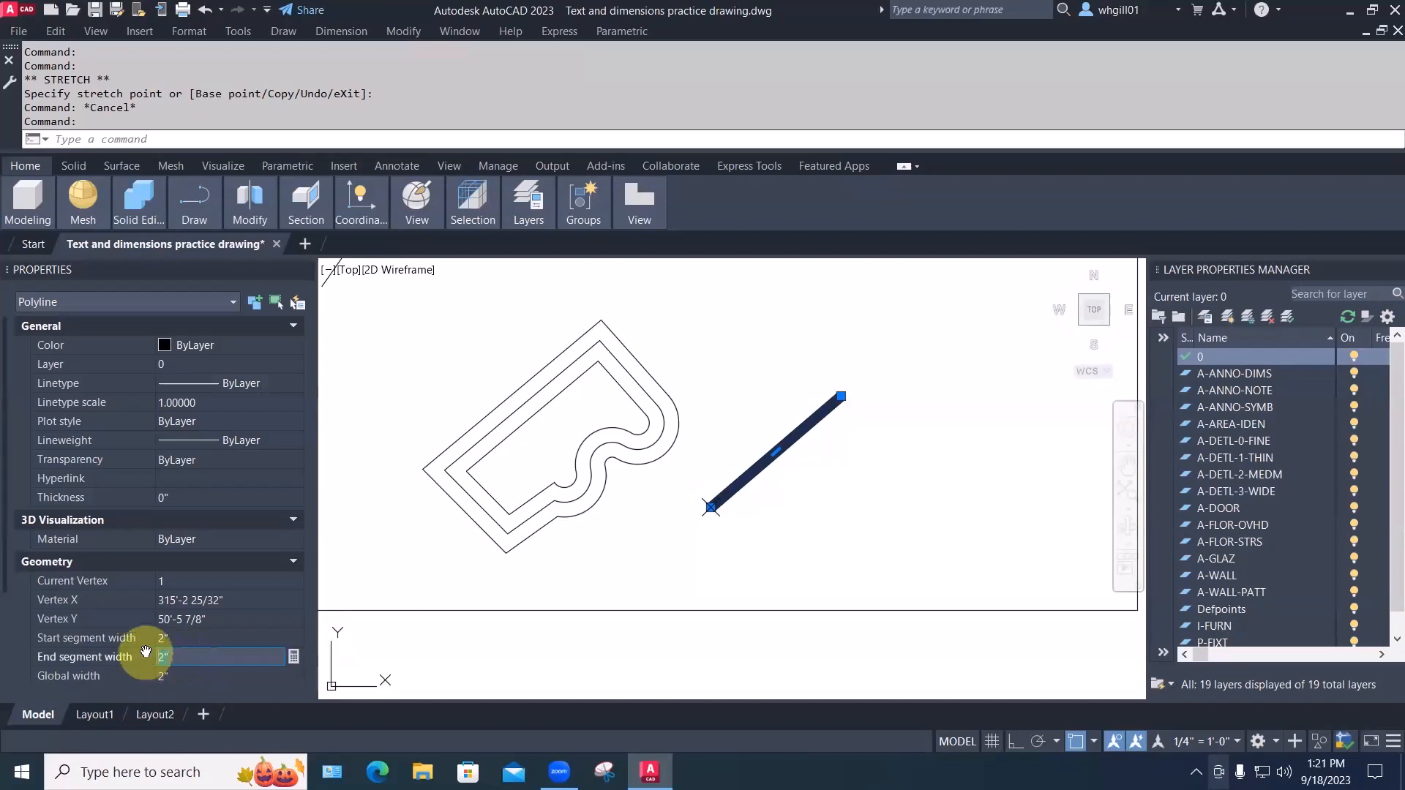
{"action": "type", "text": "6"}
{"action": "key", "text": "Return"}
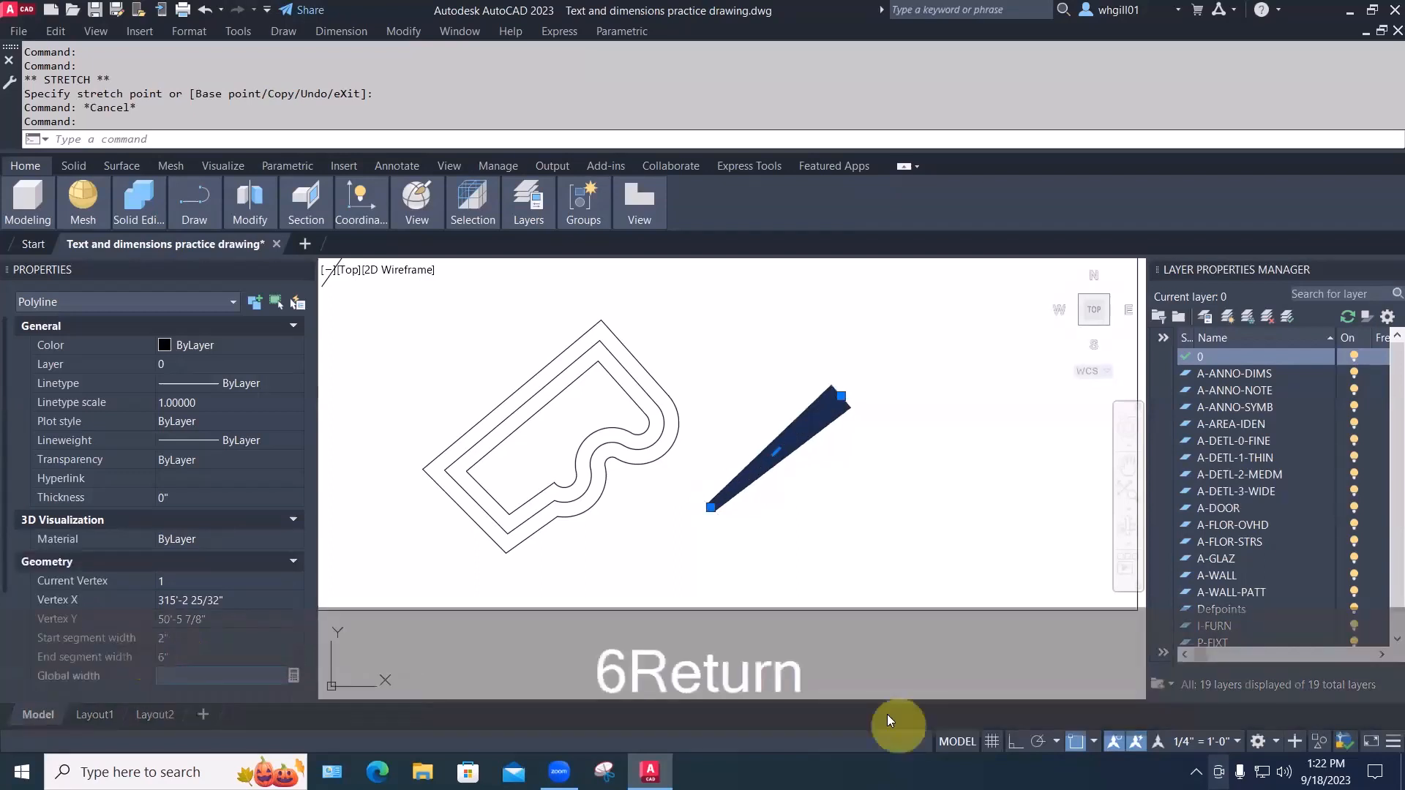
{"action": "key", "text": "Escape"}
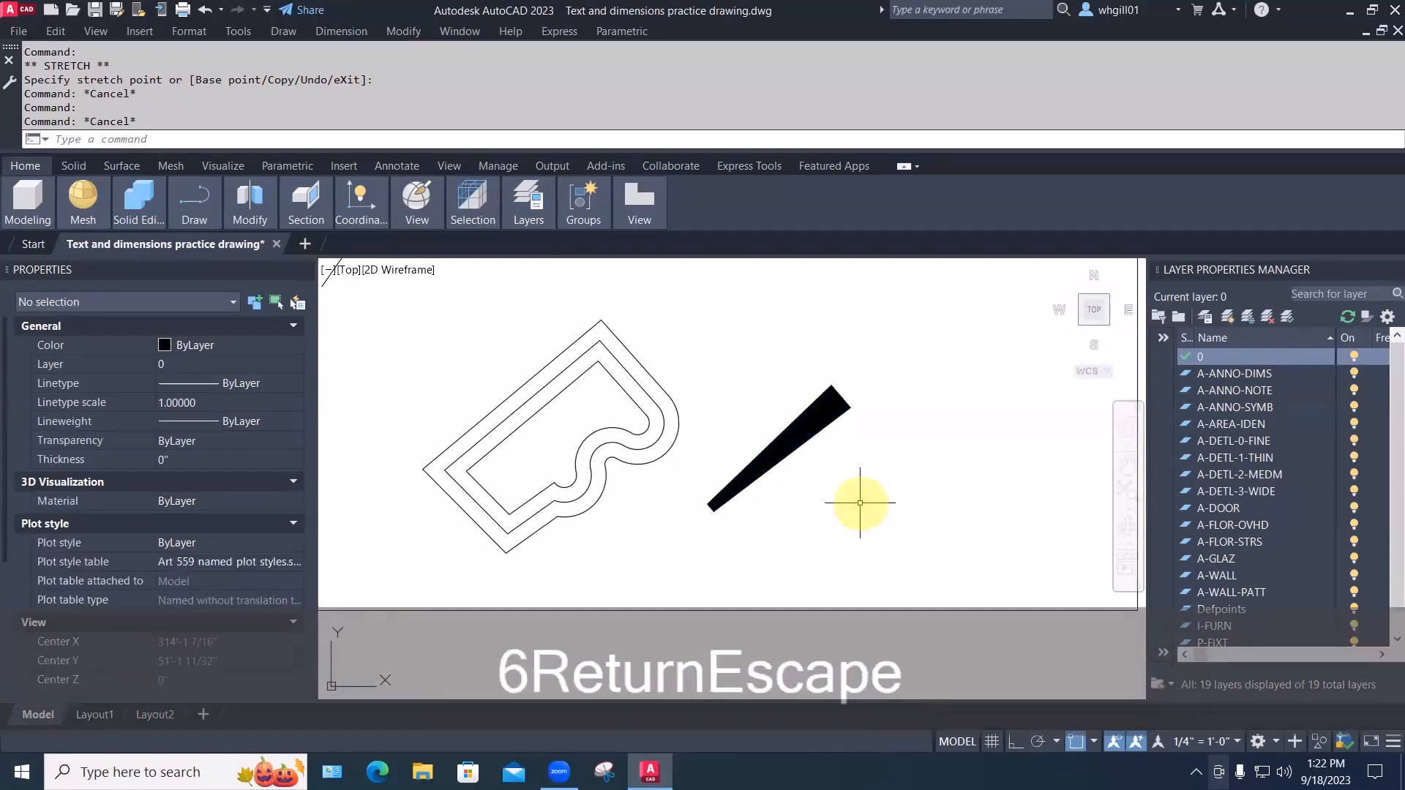
{"action": "mouse_move", "coordinate": [941, 449]}
{"action": "middle_mouse_down"}
{"action": "mouse_move", "coordinate": [753, 502]}
{"action": "mouse_move", "coordinate": [818, 557]}
{"action": "middle_mouse_up"}
{"action": "scroll", "coordinate": [765, 505], "scroll_direction": "down", "scroll_amount": 4}
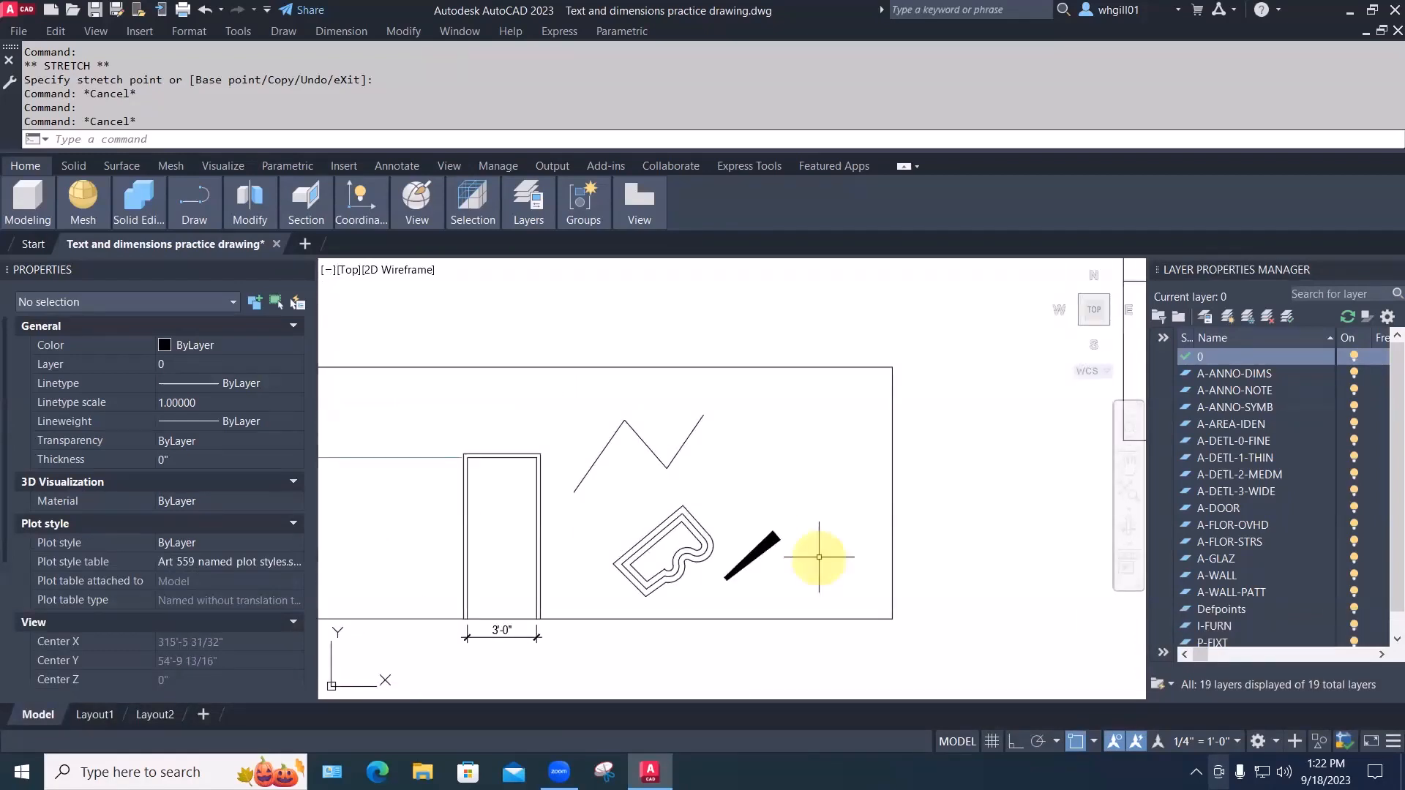
{"action": "scroll", "coordinate": [741, 477], "scroll_direction": "up", "scroll_amount": 2}
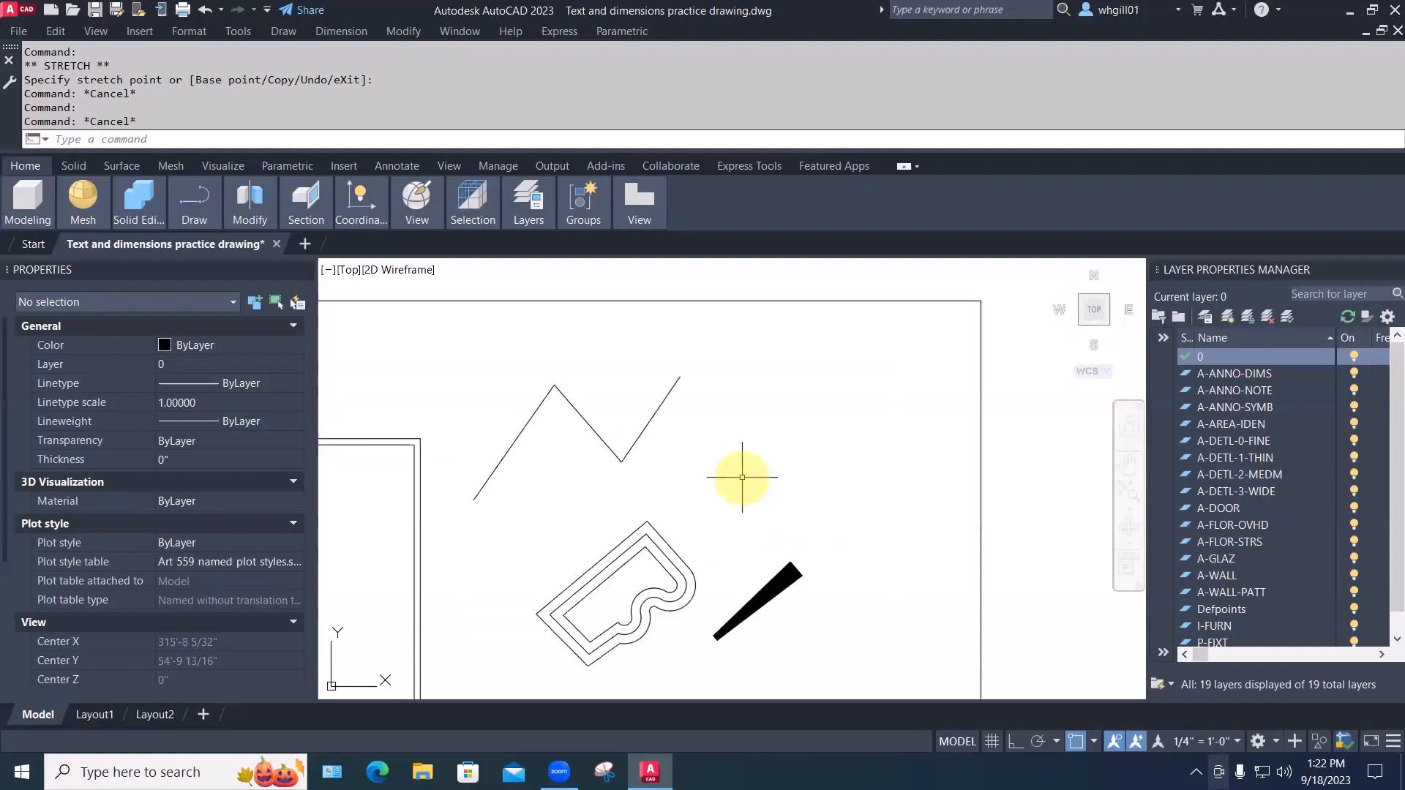
{"action": "type", "text": "pl"}
{"action": "key", "text": "space"}
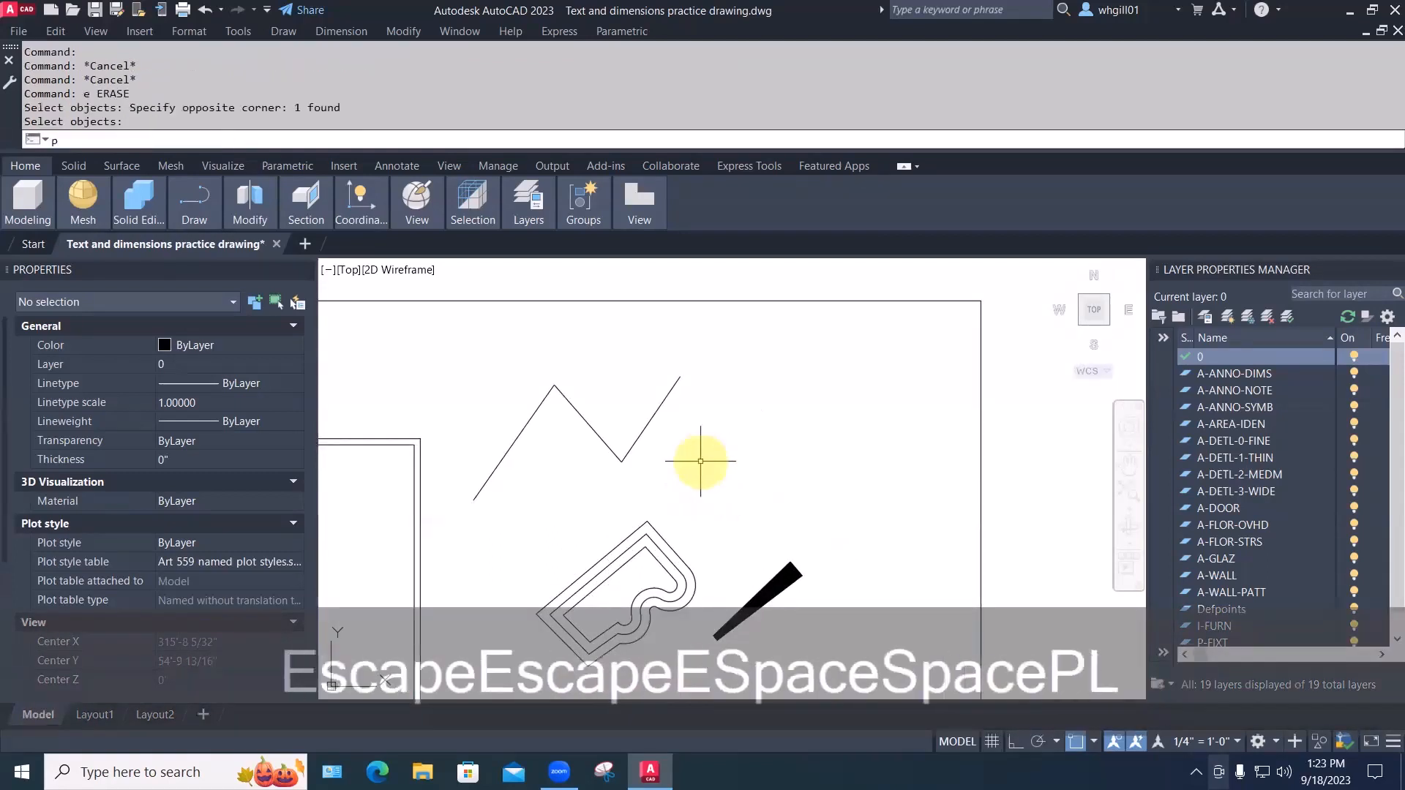
Draw a two-segment polyline arrow whose head tapers from 12 width to 0
{"action": "type", "text": "l"}
{"action": "key", "text": "space"}
{"action": "left_click", "coordinate": [664, 481]}
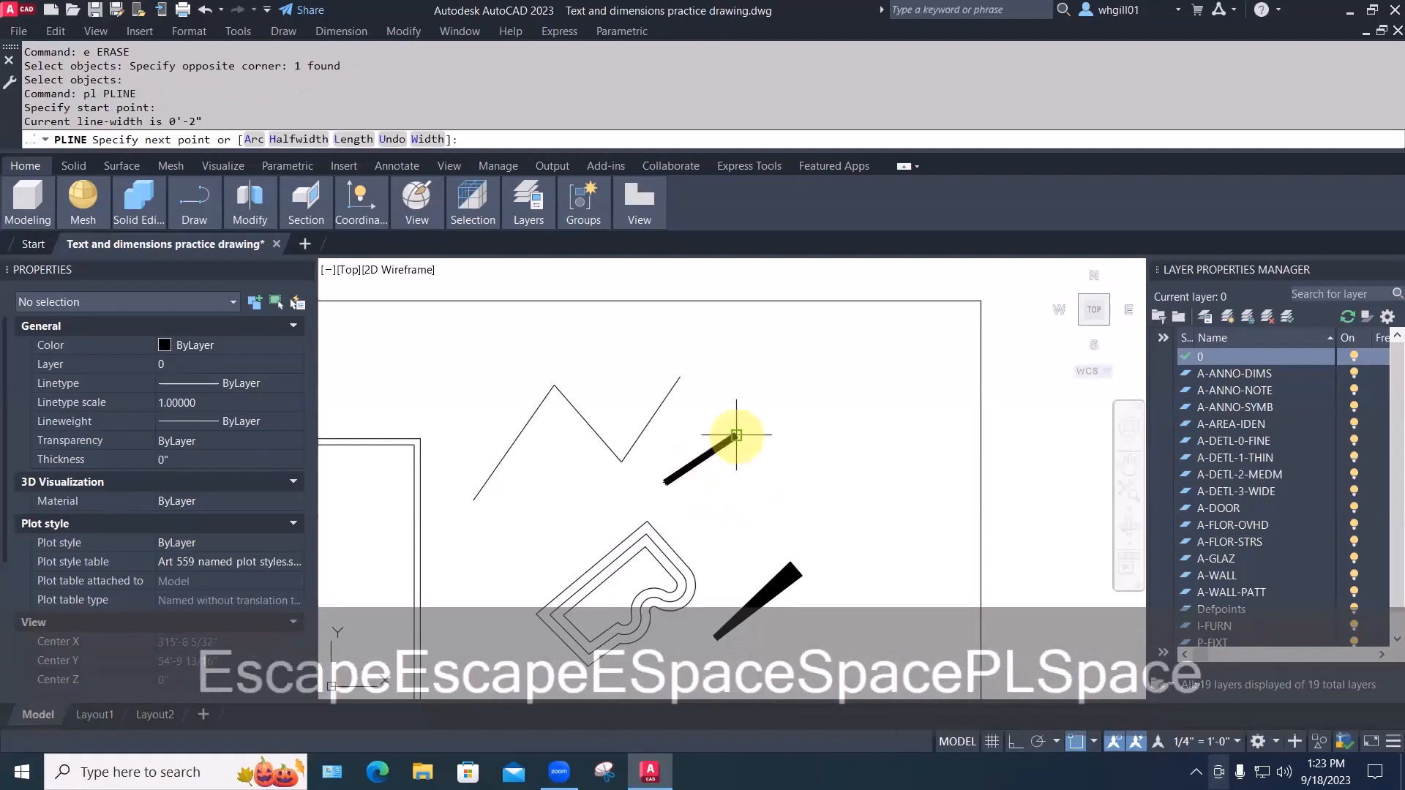
{"action": "left_click", "coordinate": [736, 436]}
{"action": "type", "text": "w"}
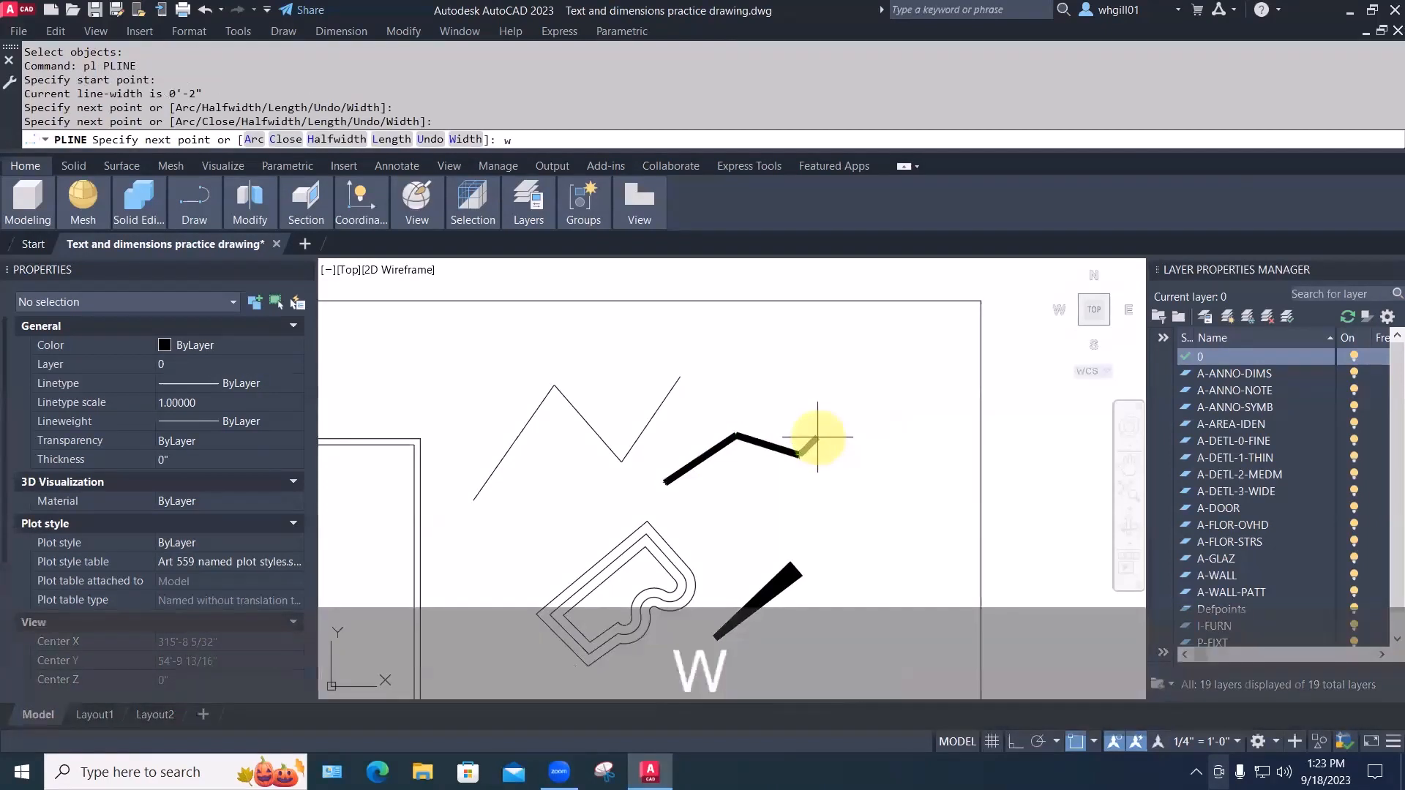
{"action": "key", "text": "Return"}
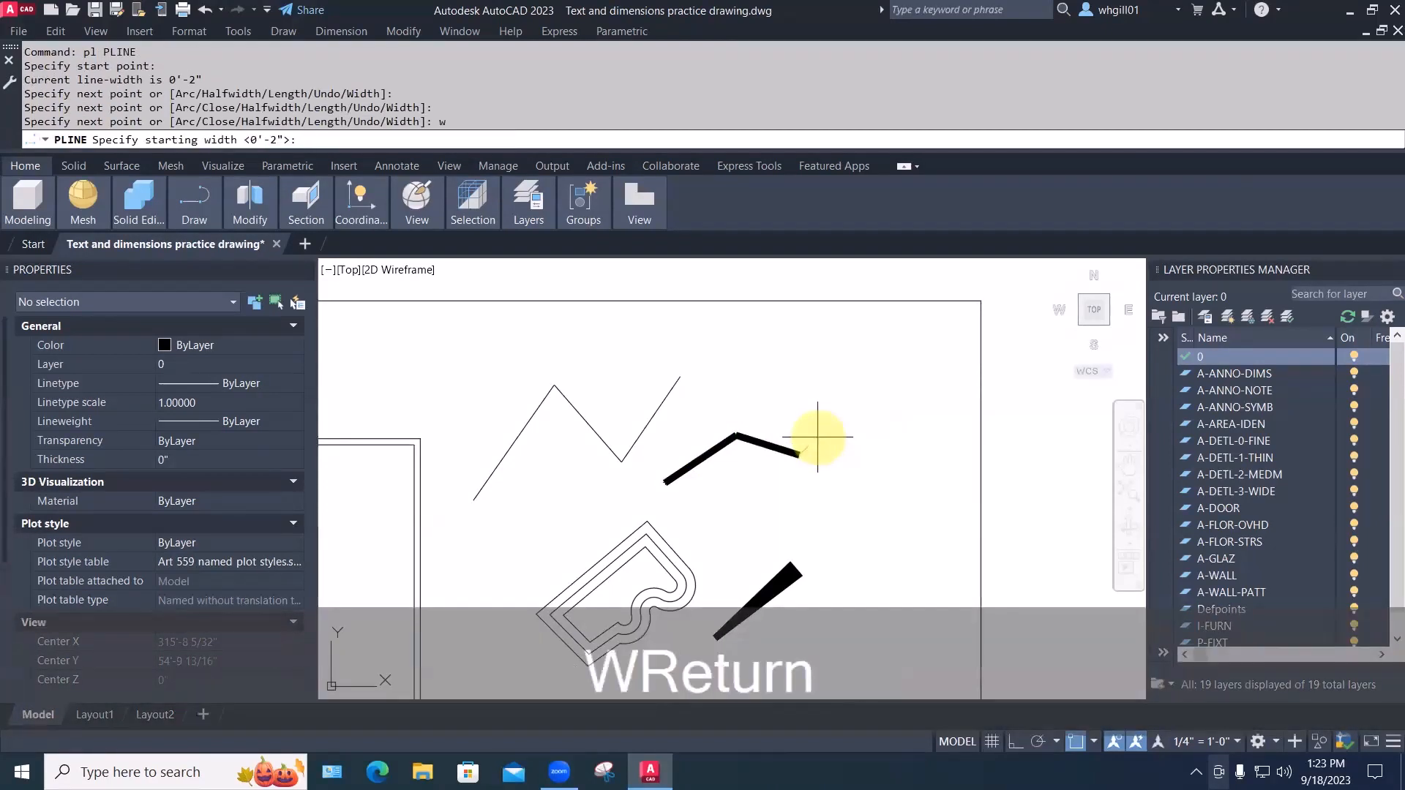
{"action": "type", "text": "12"}
{"action": "key", "text": "Return"}
{"action": "type", "text": "0"}
{"action": "key", "text": "Return"}
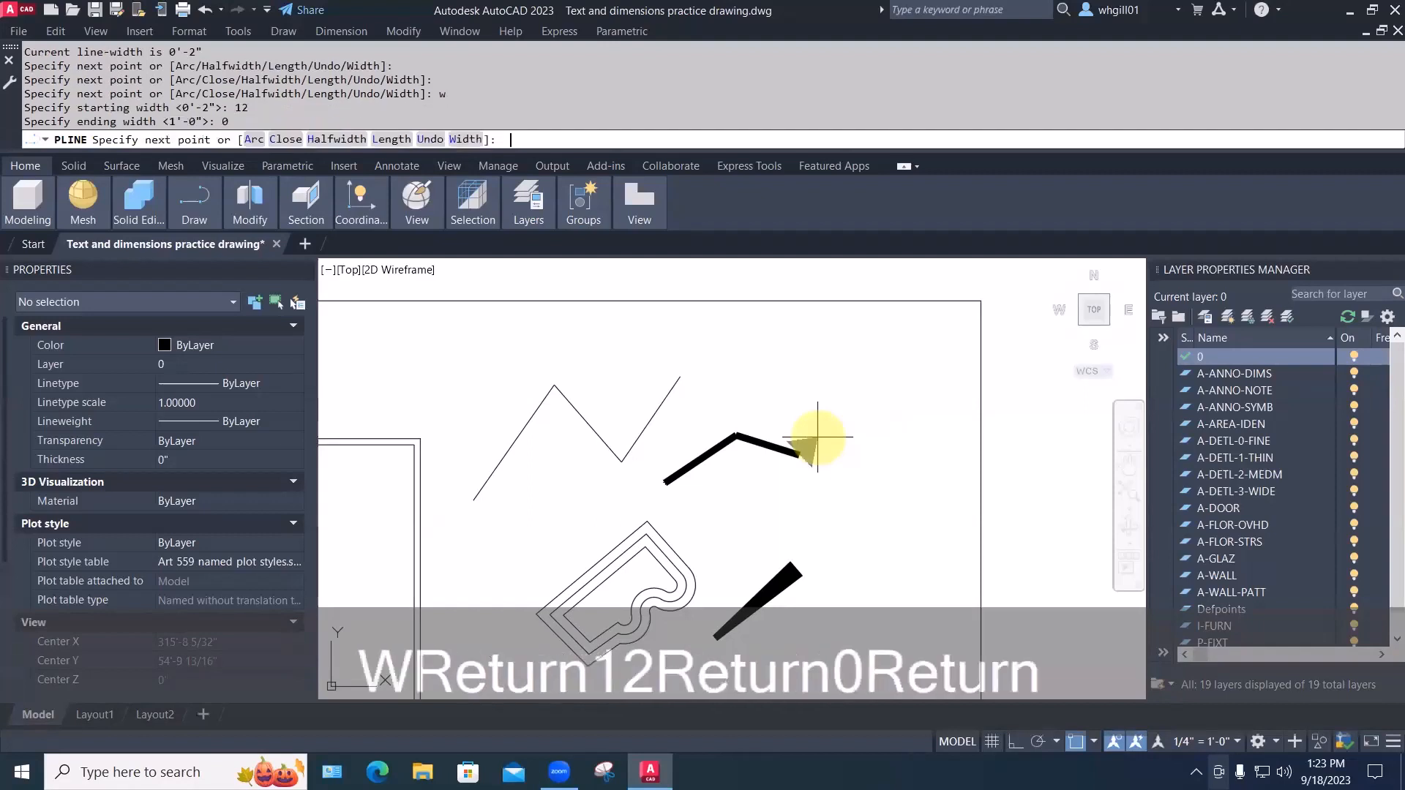
{"action": "left_click", "coordinate": [852, 491]}
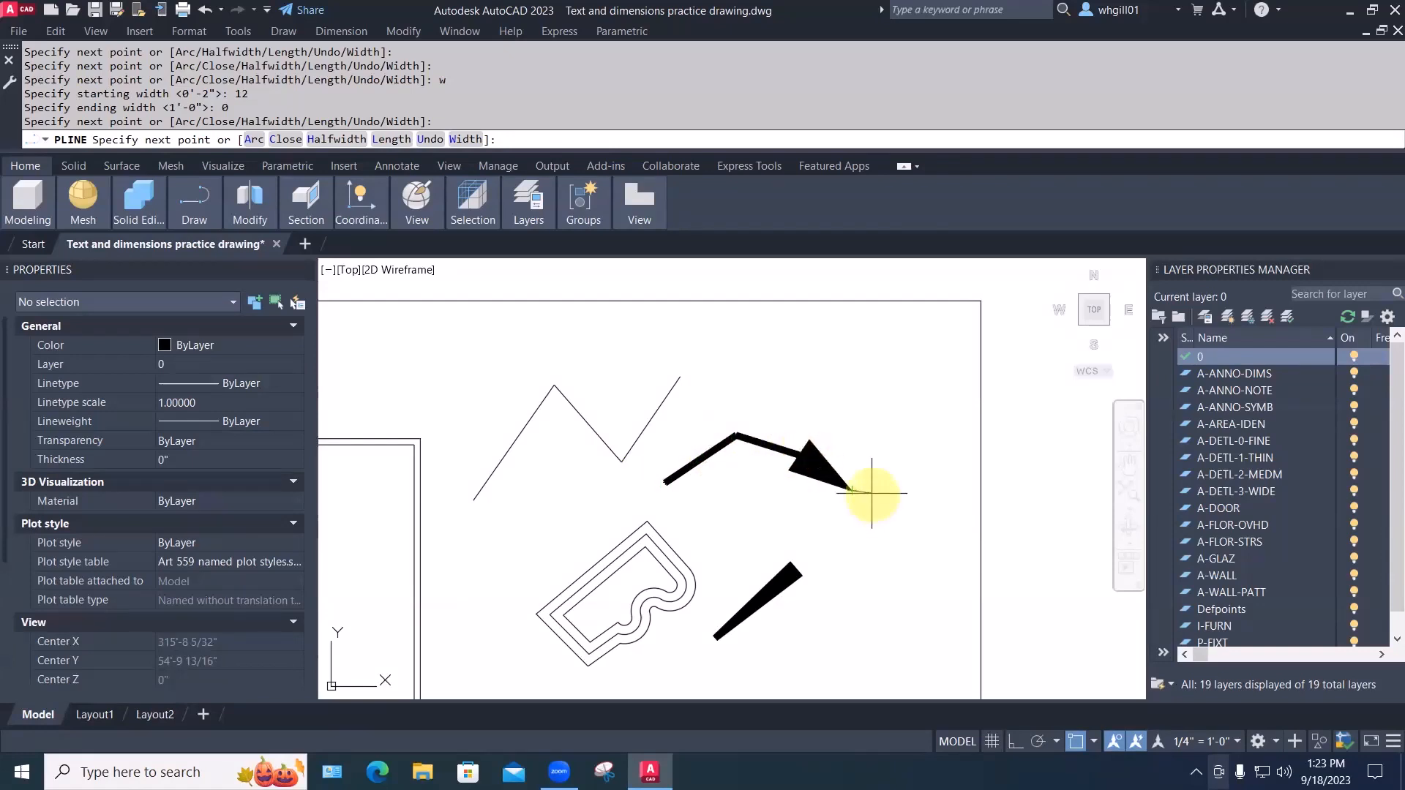
{"action": "key", "text": "Escape"}
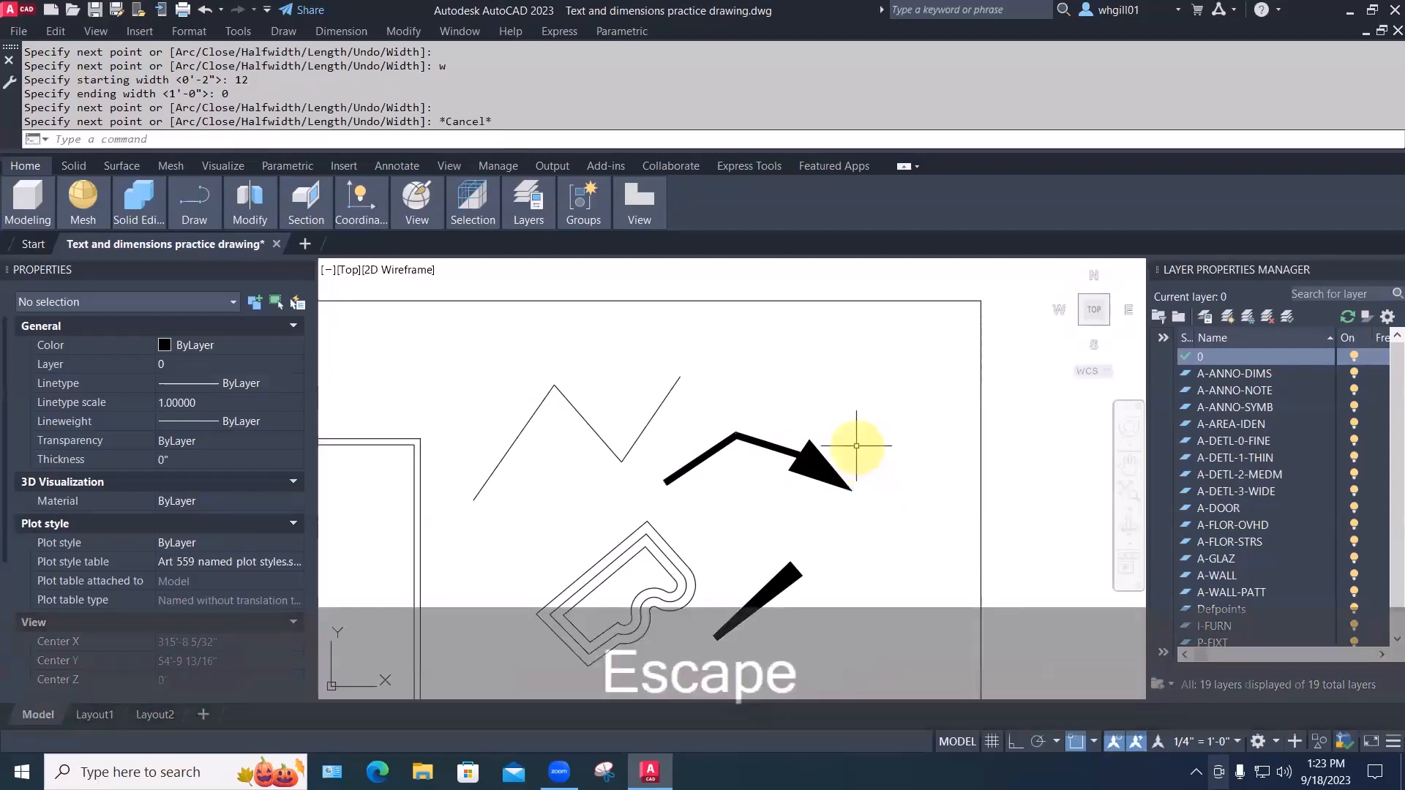
Draw a polyline arc above the arrow tapering from 12 width to 0, forming a crescent
{"action": "type", "text": "pl"}
{"action": "key", "text": "space"}
{"action": "left_click", "coordinate": [754, 388]}
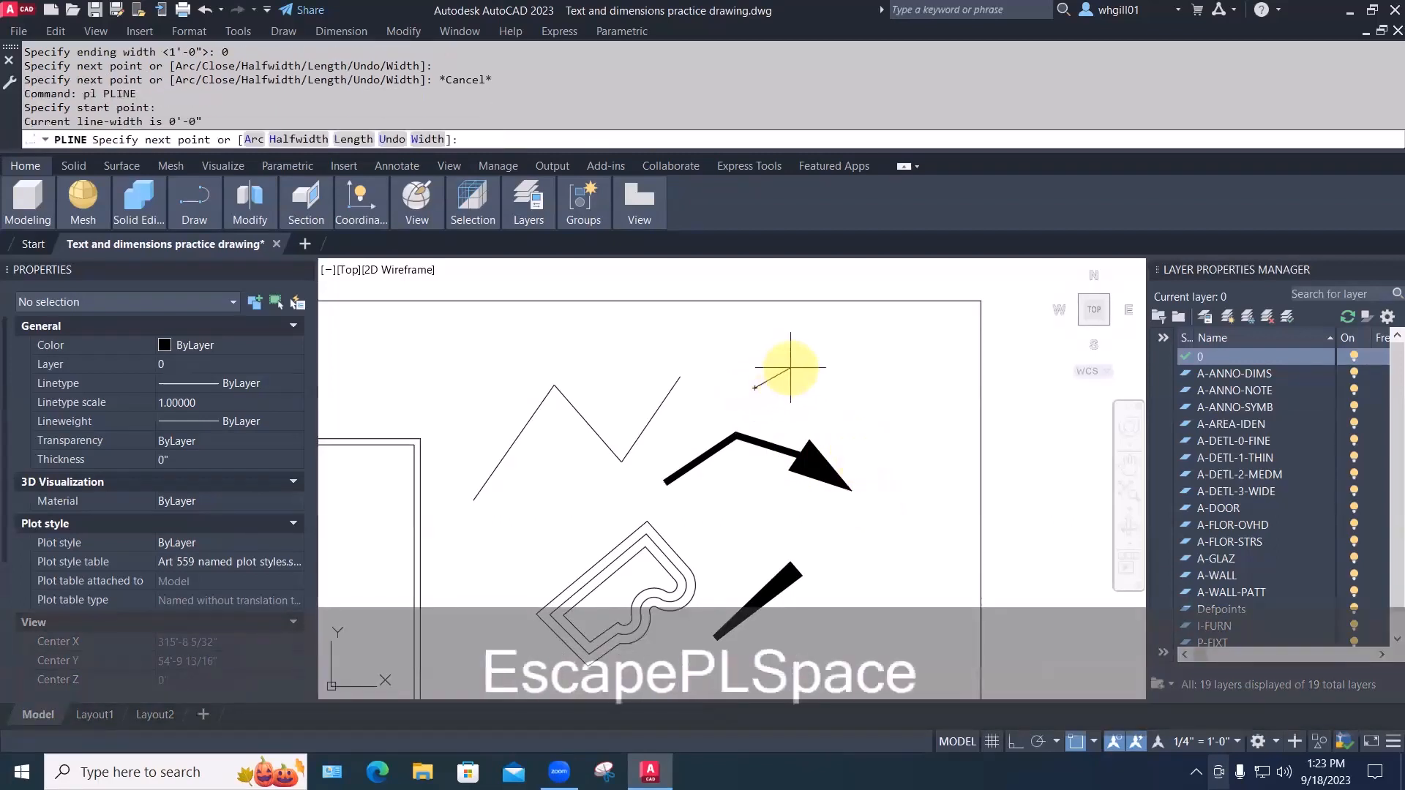
{"action": "type", "text": "a"}
{"action": "key", "text": "space"}
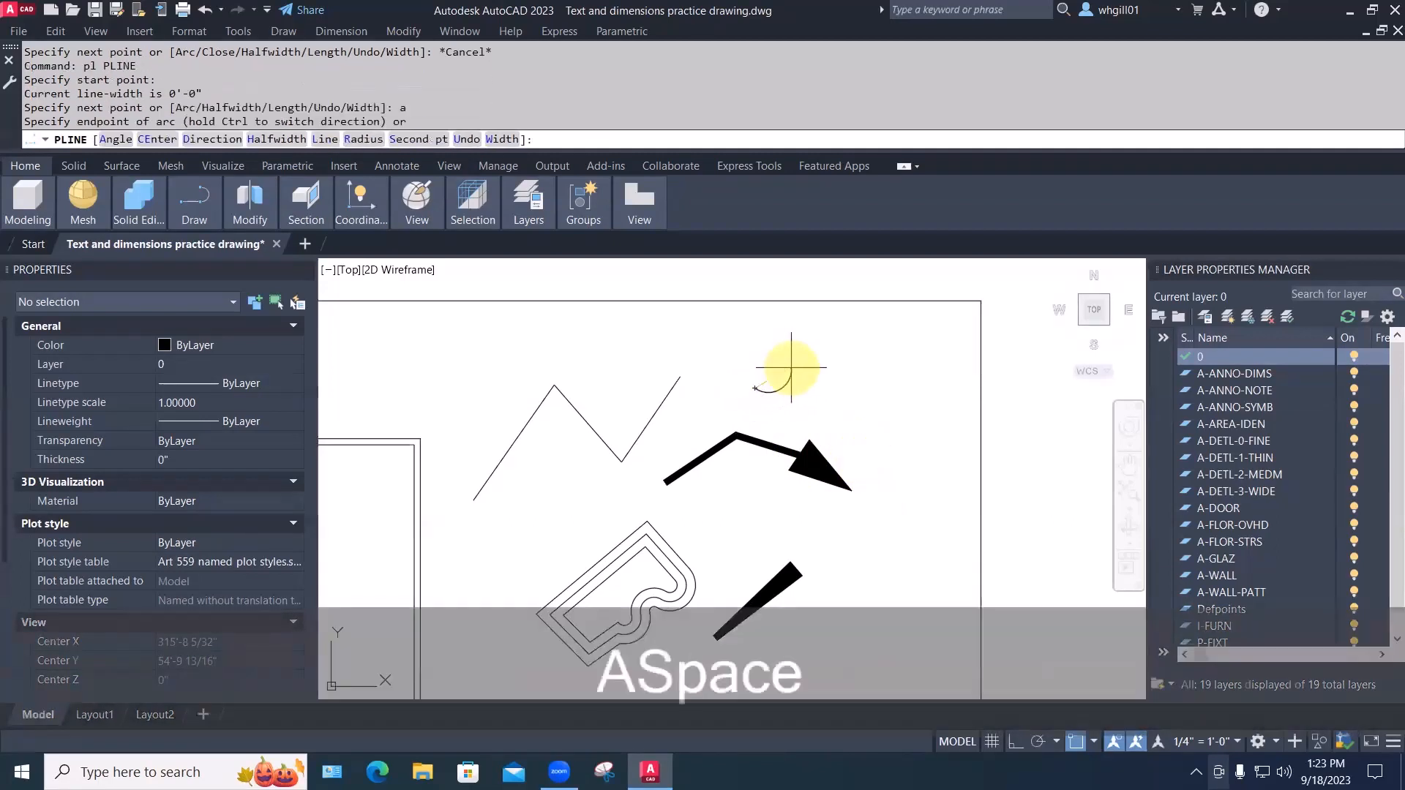
{"action": "type", "text": "w"}
{"action": "key", "text": "space"}
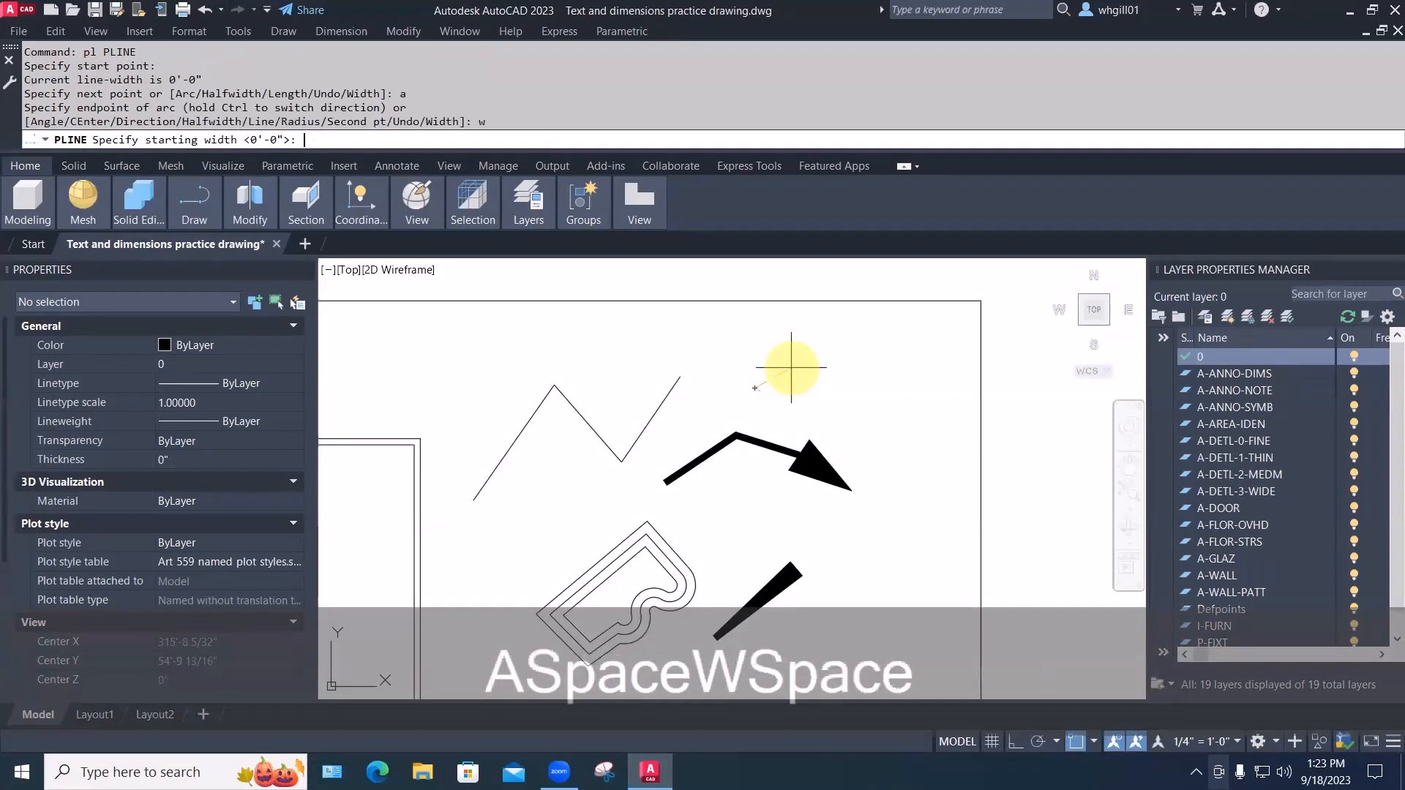
{"action": "type", "text": "12"}
{"action": "key", "text": "Return"}
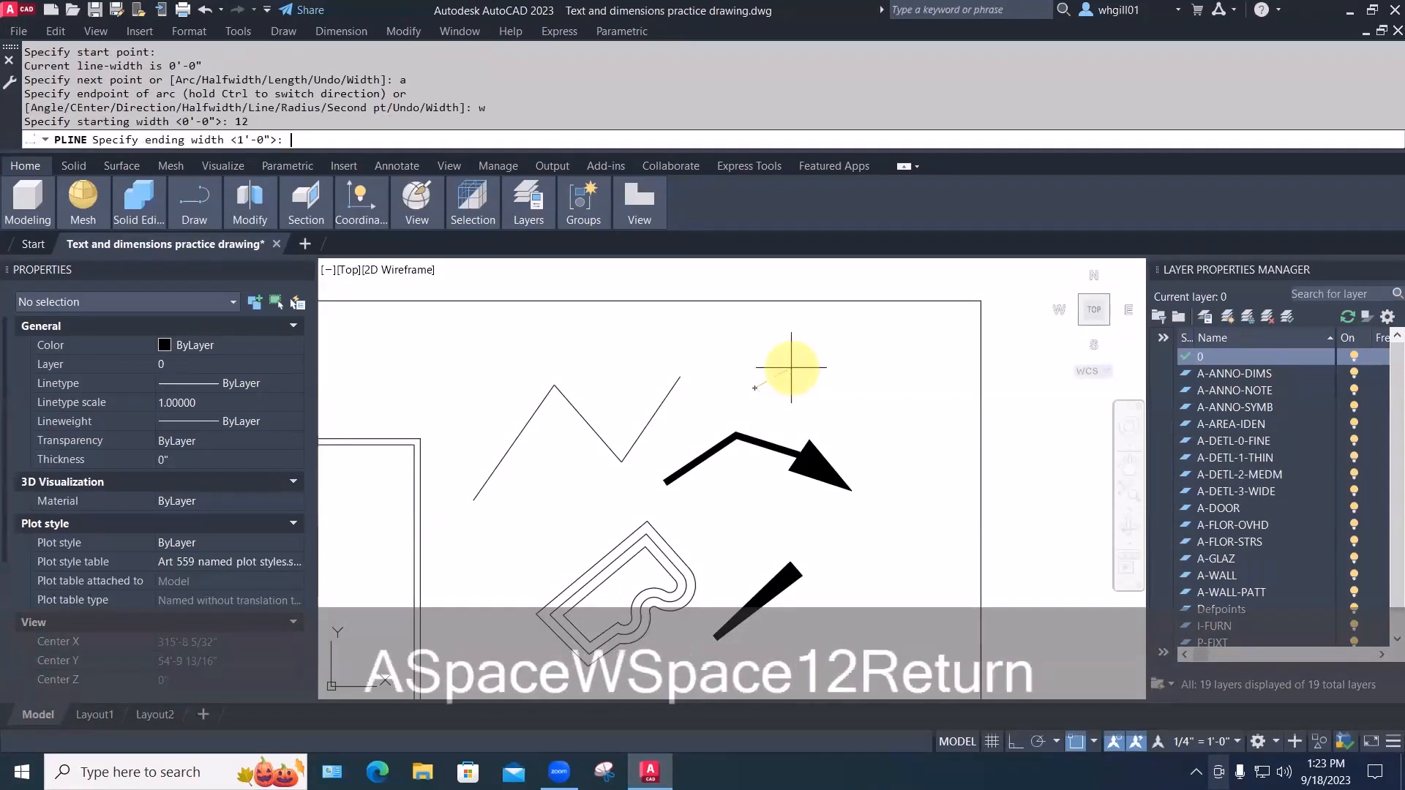
{"action": "type", "text": "0"}
{"action": "key", "text": "Return"}
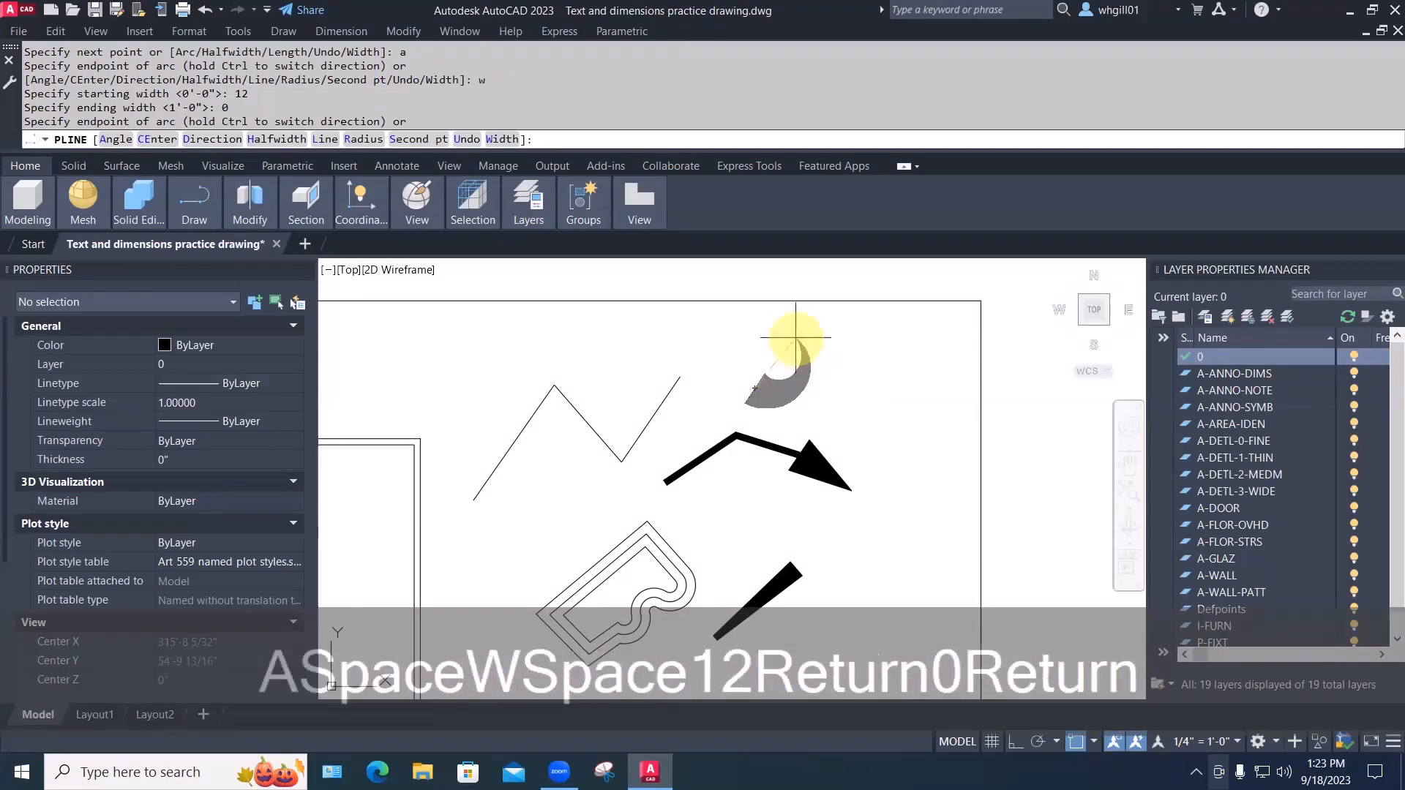
{"action": "left_click", "coordinate": [745, 343]}
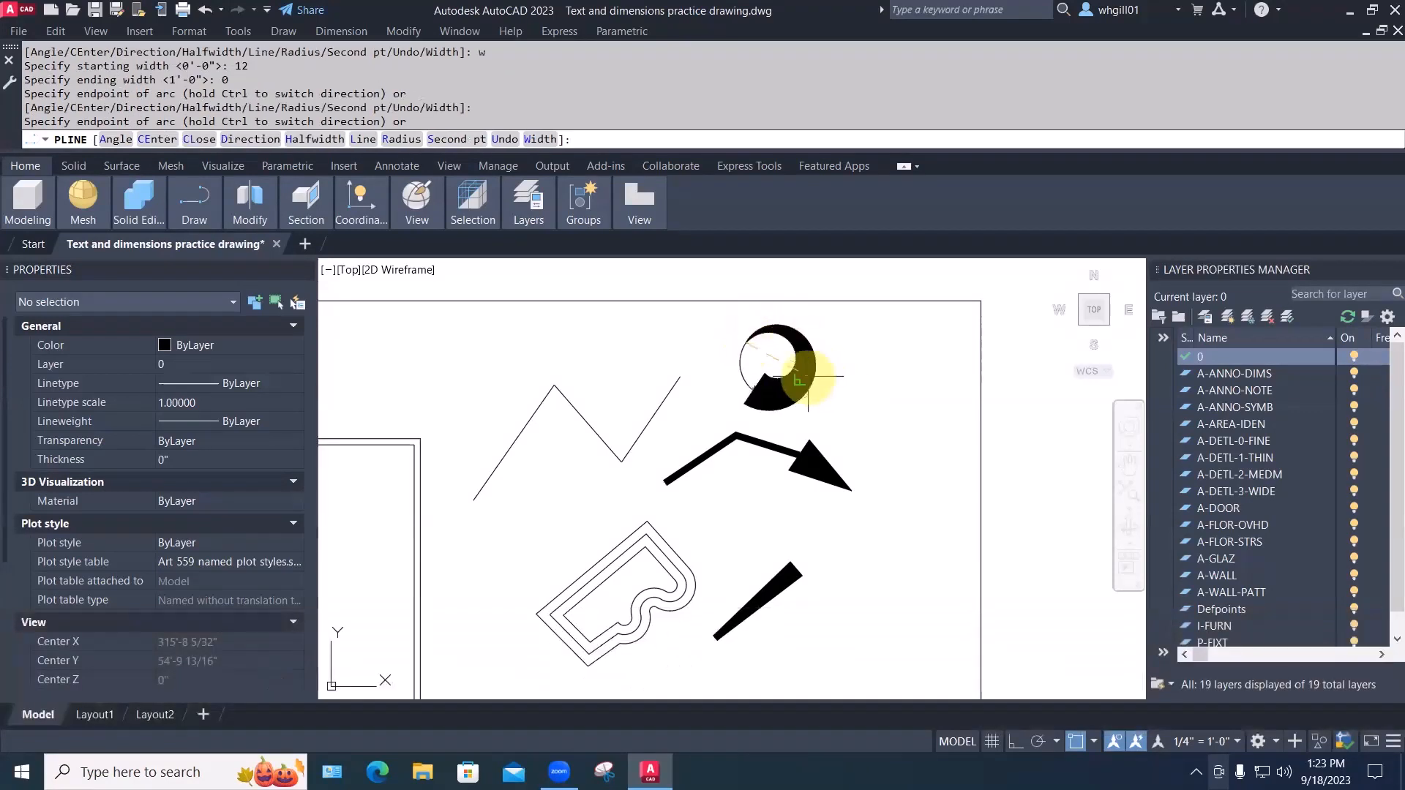
{"action": "scroll", "coordinate": [761, 360], "scroll_direction": "up", "scroll_amount": 2}
{"action": "key", "text": "Escape"}
{"action": "key", "text": "Escape"}
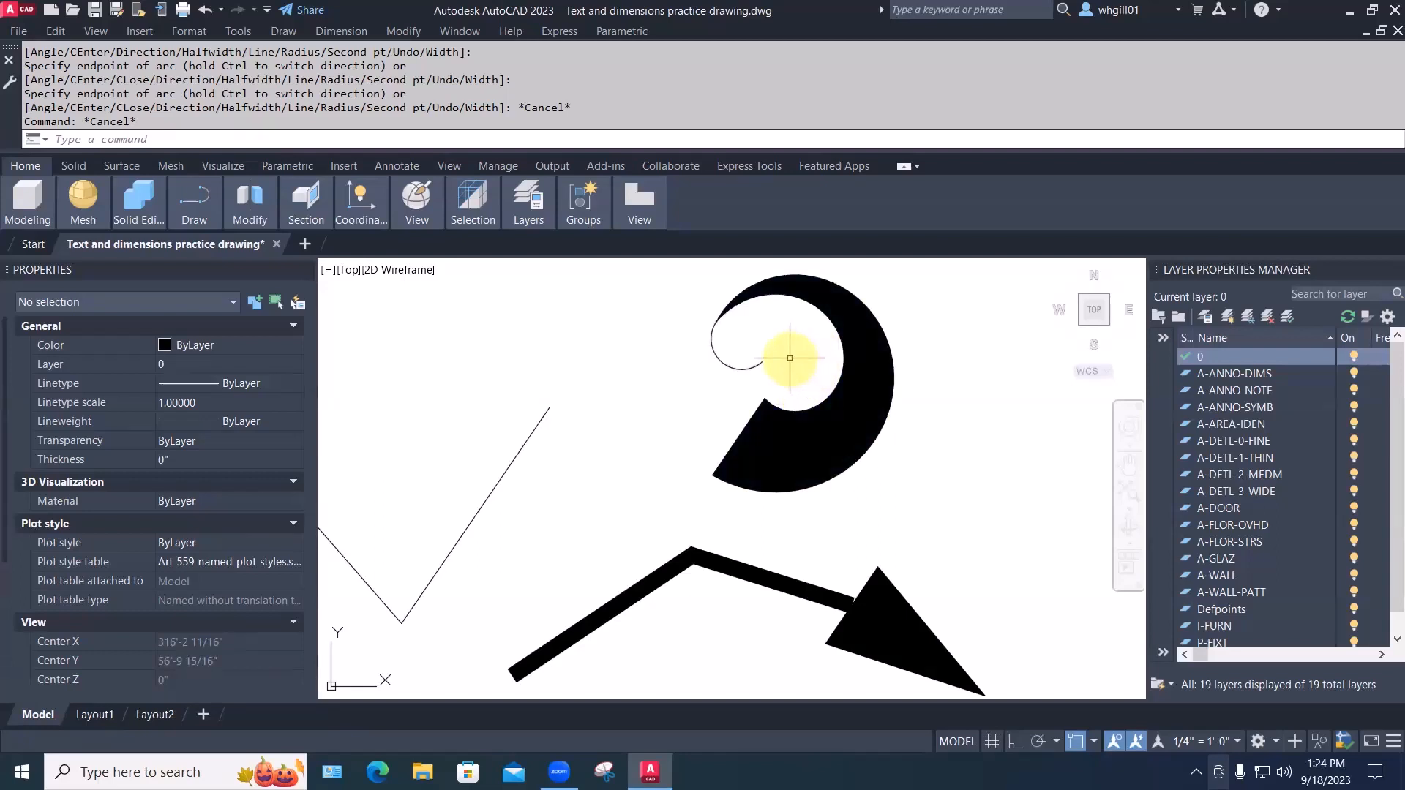
{"action": "scroll", "coordinate": [822, 358], "scroll_direction": "down", "scroll_amount": 4}
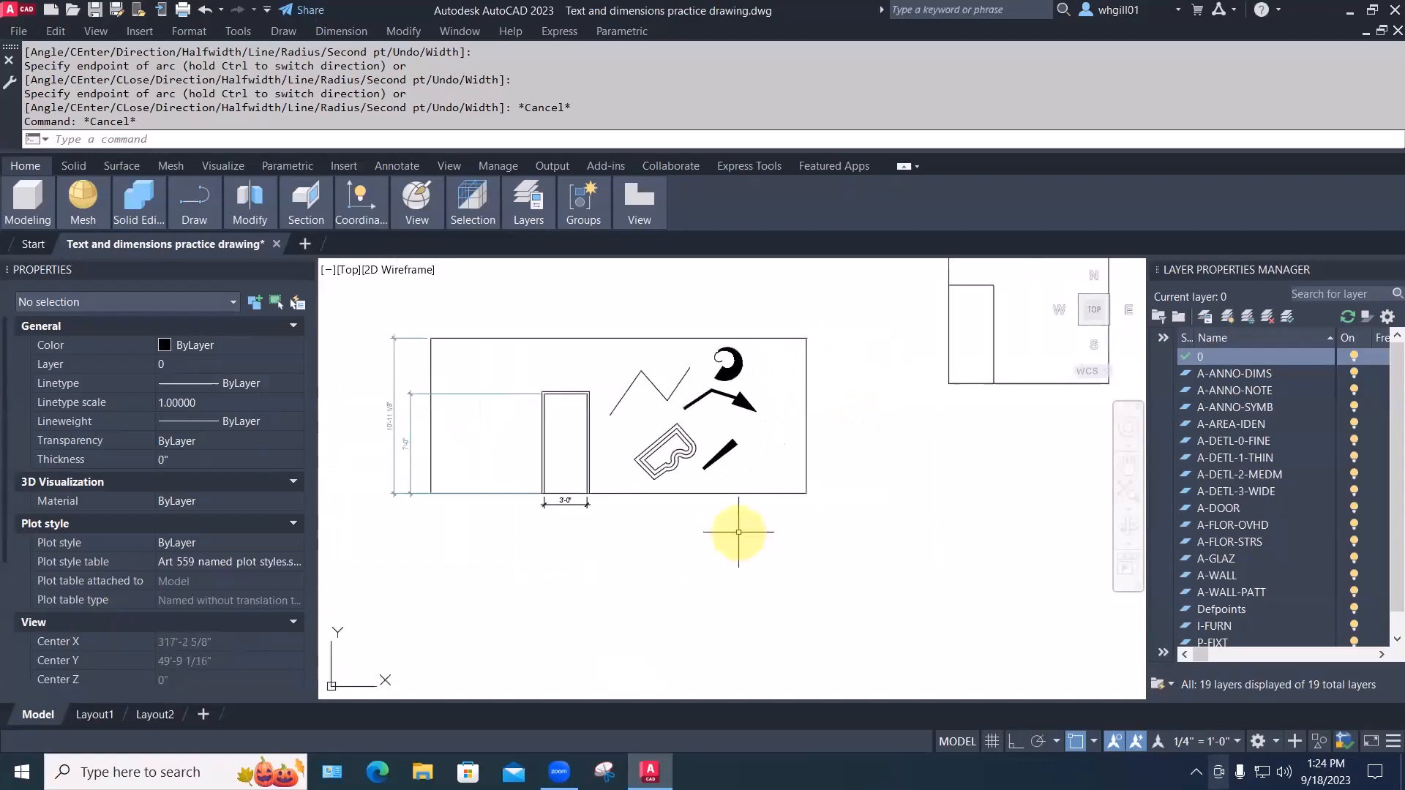
Recenter the view and cancel the accidentally started block-export command
{"action": "middle_click_drag", "start_coordinate": [700, 521], "coordinate": [715, 559]}
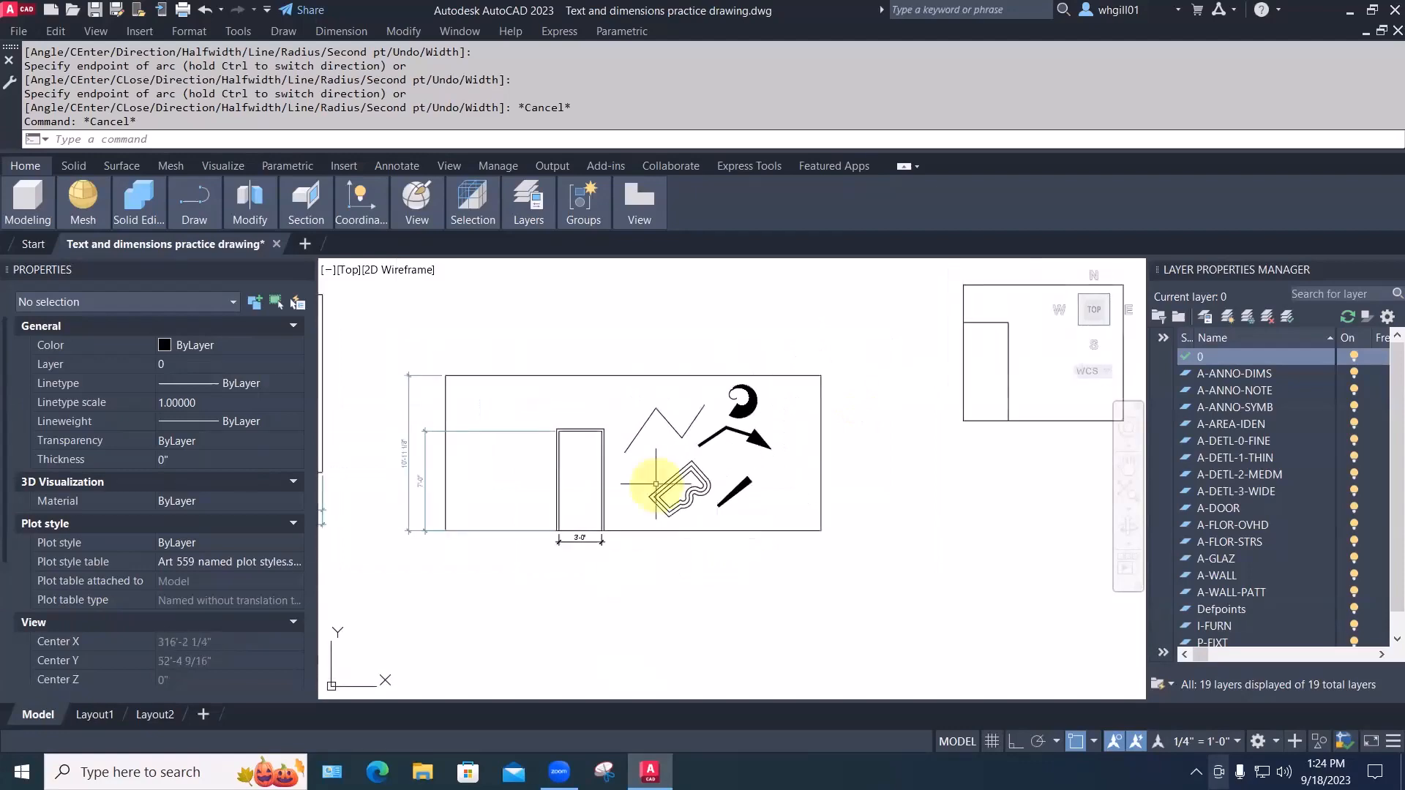
{"action": "key", "text": "F1"}
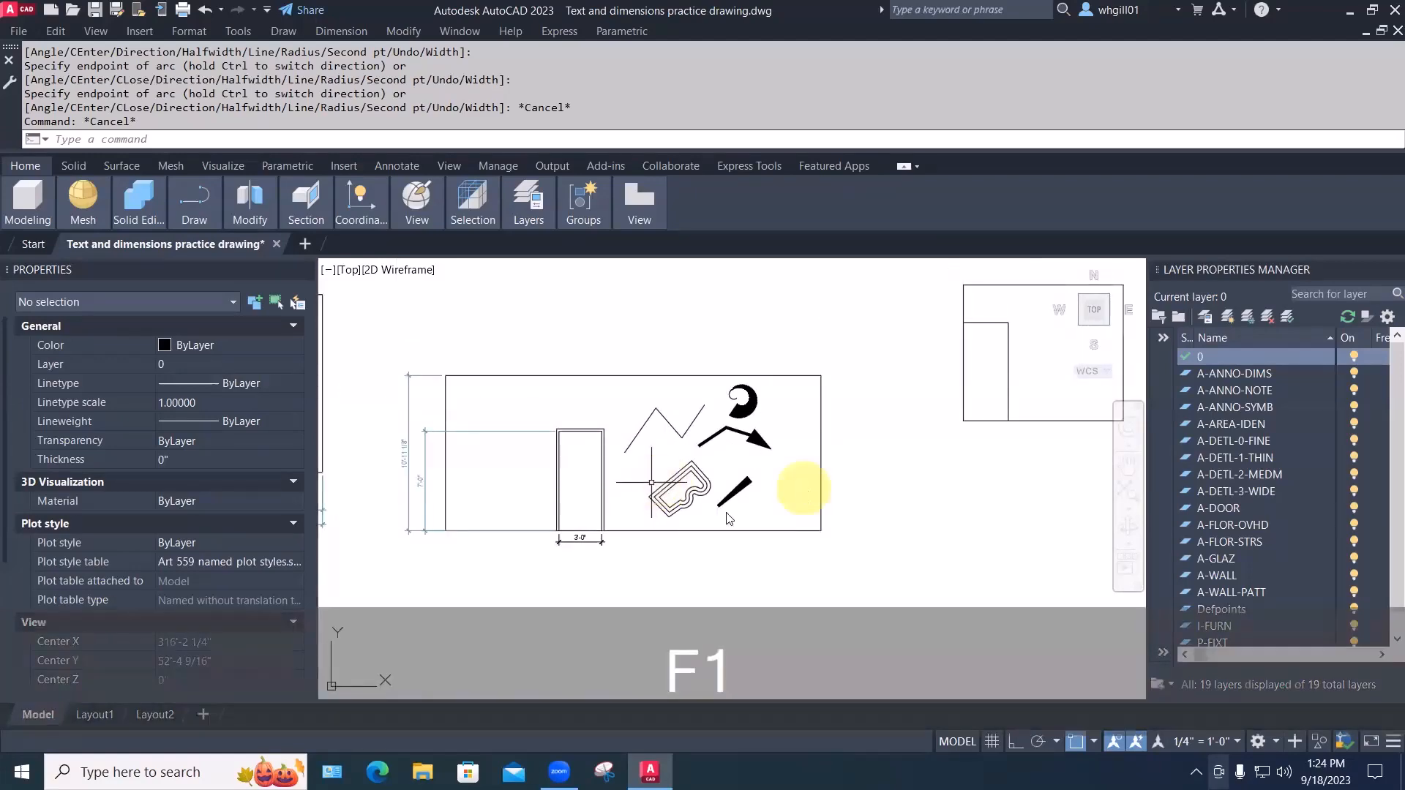
{"action": "key", "text": "Escape"}
{"action": "key", "text": "Escape"}
{"action": "type", "text": "w"}
{"action": "key", "text": "space"}
{"action": "key", "text": "Escape"}
Window-erase all the sample shapes and zoom to fit the drawing
{"action": "type", "text": "e"}
{"action": "key", "text": "space"}
{"action": "type", "text": "w"}
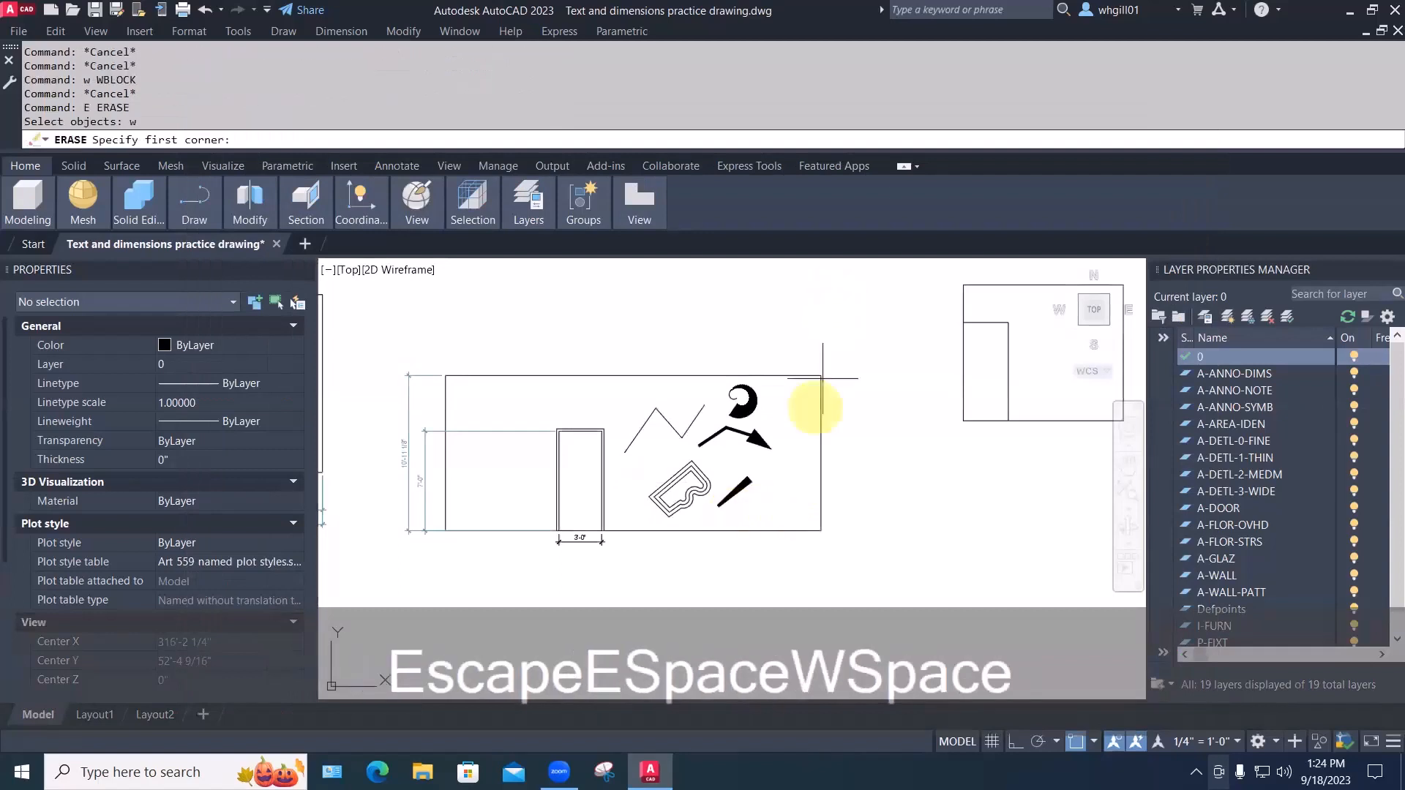
{"action": "left_click", "coordinate": [773, 517]}
{"action": "left_click", "coordinate": [643, 371]}
{"action": "key", "text": "space"}
{"action": "key", "text": "space"}
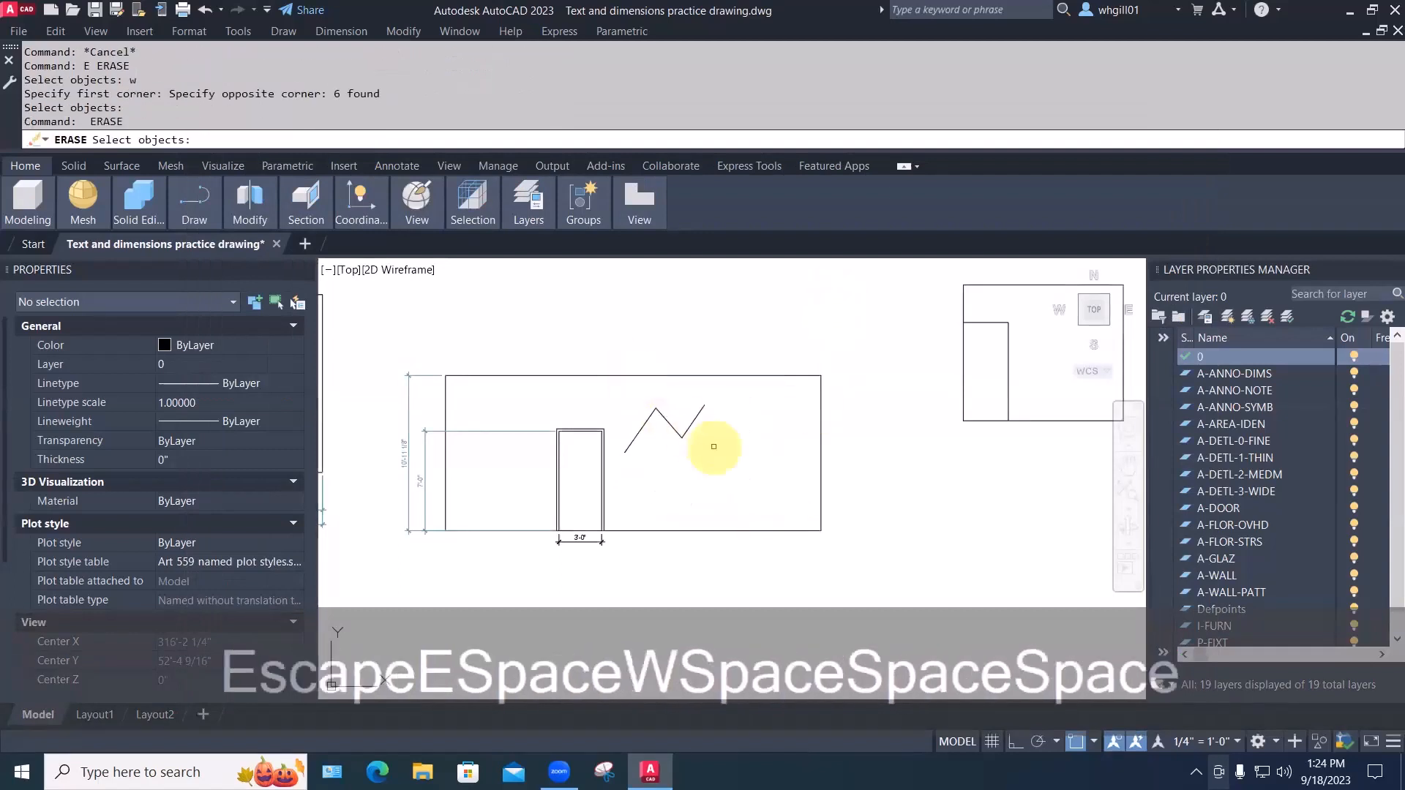
{"action": "left_click", "coordinate": [715, 446]}
{"action": "left_click", "coordinate": [658, 405]}
{"action": "key", "text": "space"}
{"action": "middle_click", "coordinate": [674, 455]}
{"action": "type", "text": "l"}
{"action": "key", "text": "space"}
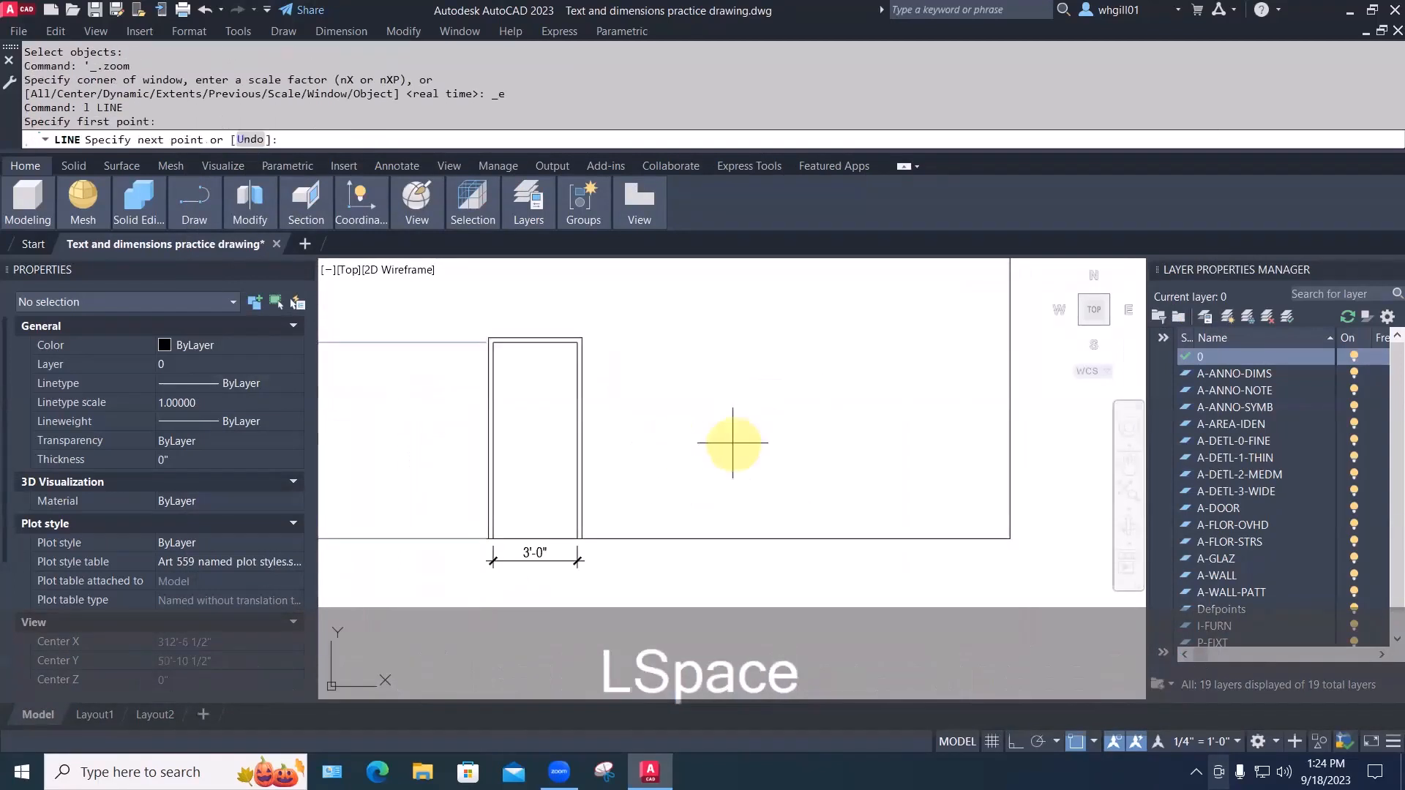
Draw a small rectangle from four lines with Ortho on, right of the door
{"action": "left_click", "coordinate": [732, 443]}
{"action": "key", "text": "F8"}
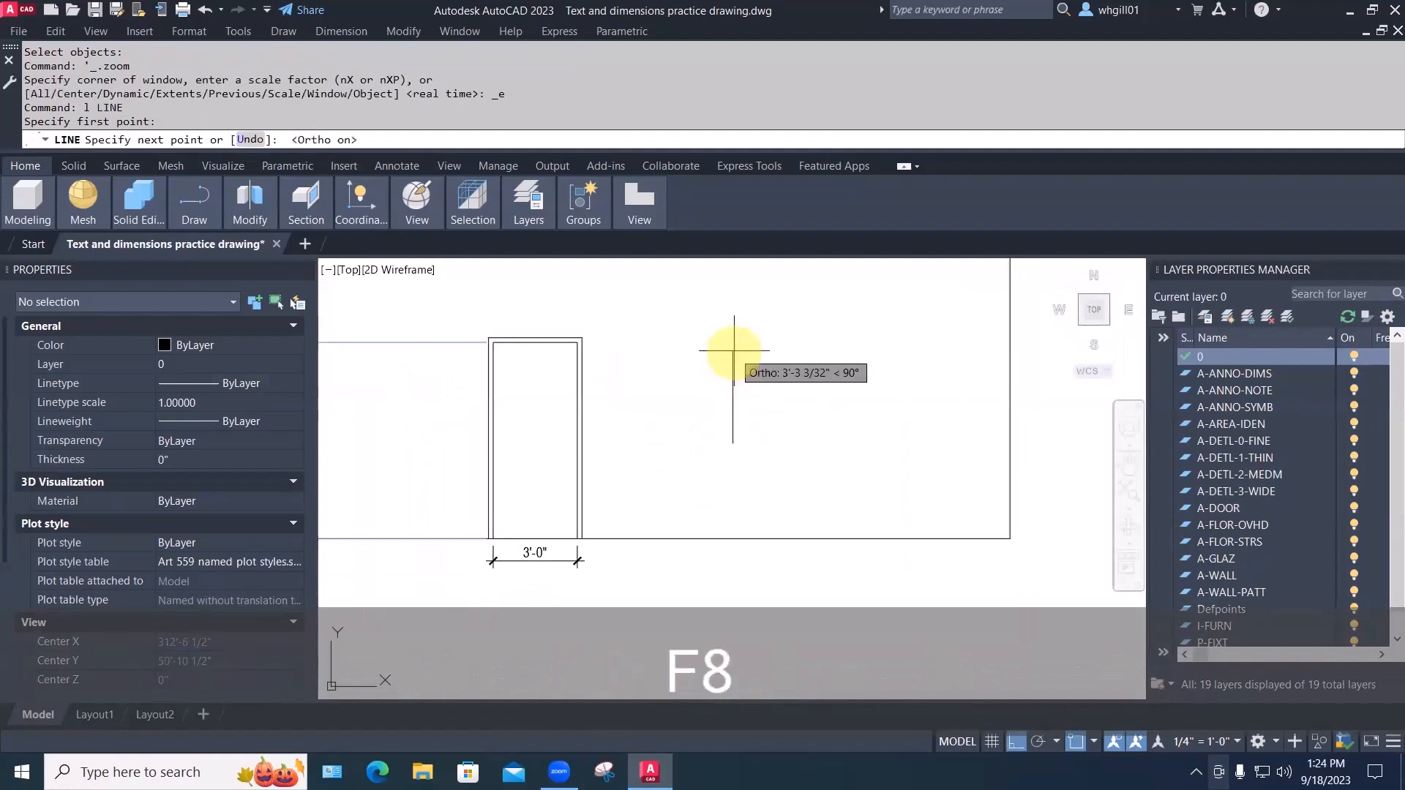
{"action": "left_click", "coordinate": [732, 352]}
{"action": "key", "text": "space"}
{"action": "left_click", "coordinate": [733, 352]}
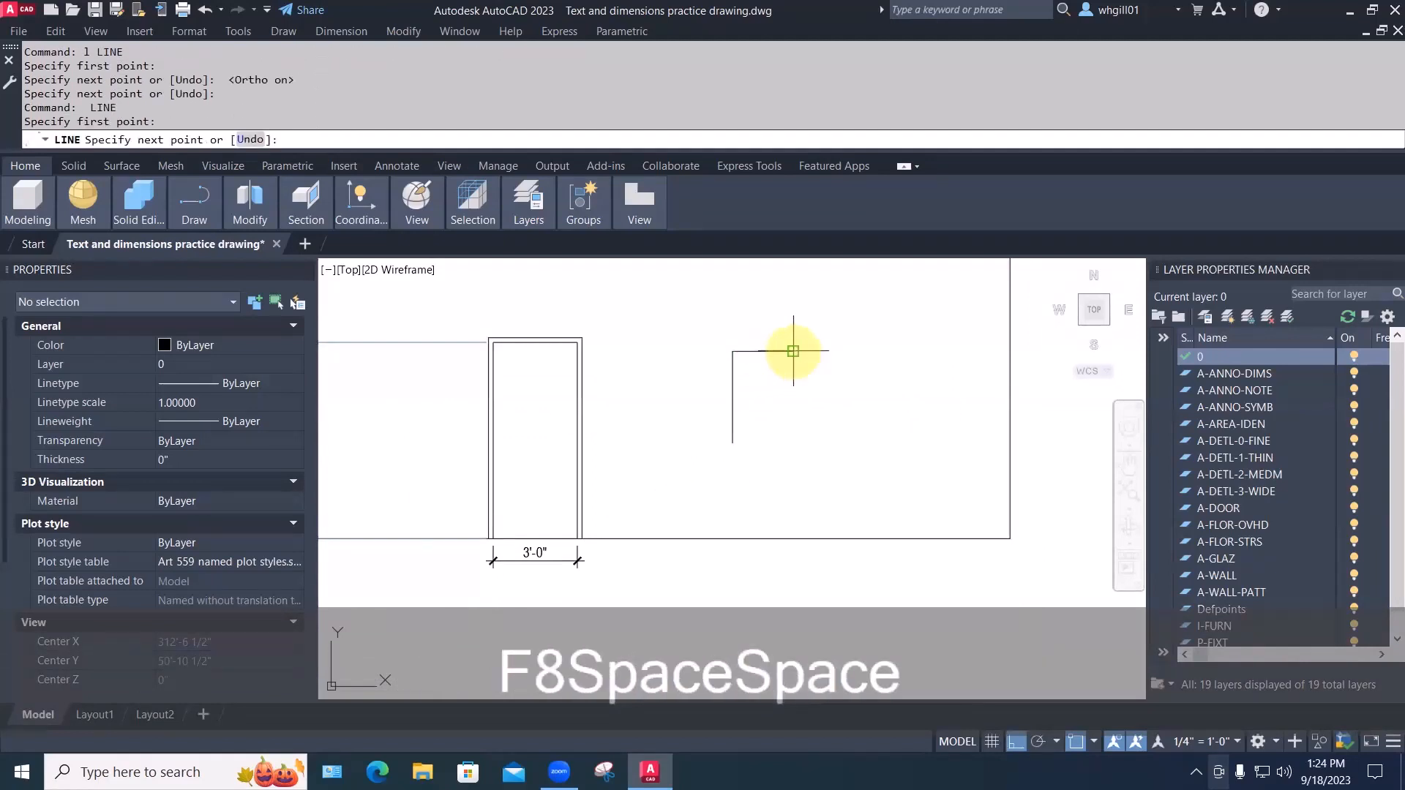
{"action": "left_click", "coordinate": [793, 352]}
{"action": "key", "text": "space"}
{"action": "key", "text": "space"}
{"action": "key", "text": "space"}
{"action": "left_click", "coordinate": [793, 352]}
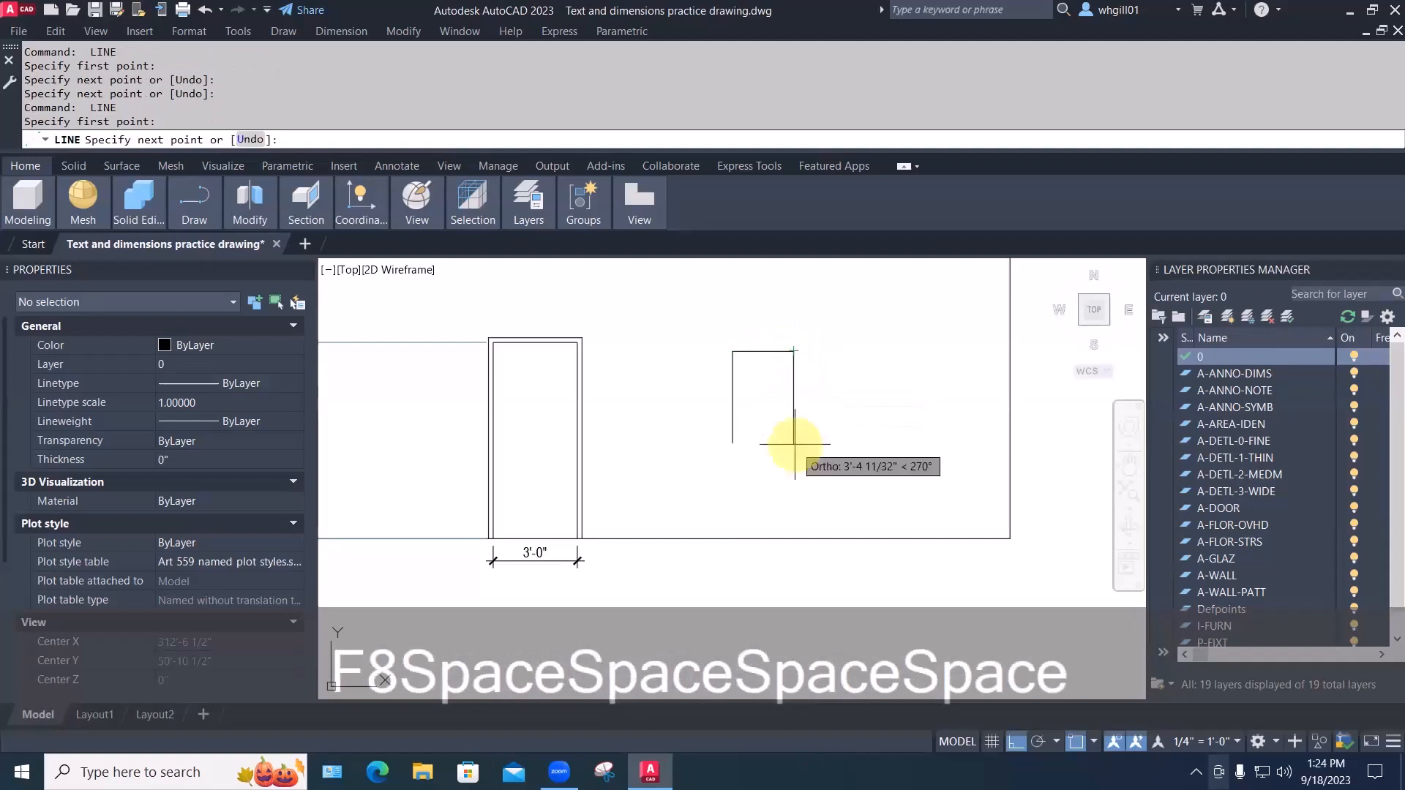
{"action": "left_click", "coordinate": [794, 451]}
{"action": "key", "text": "space"}
{"action": "key", "text": "space"}
{"action": "left_click", "coordinate": [733, 443]}
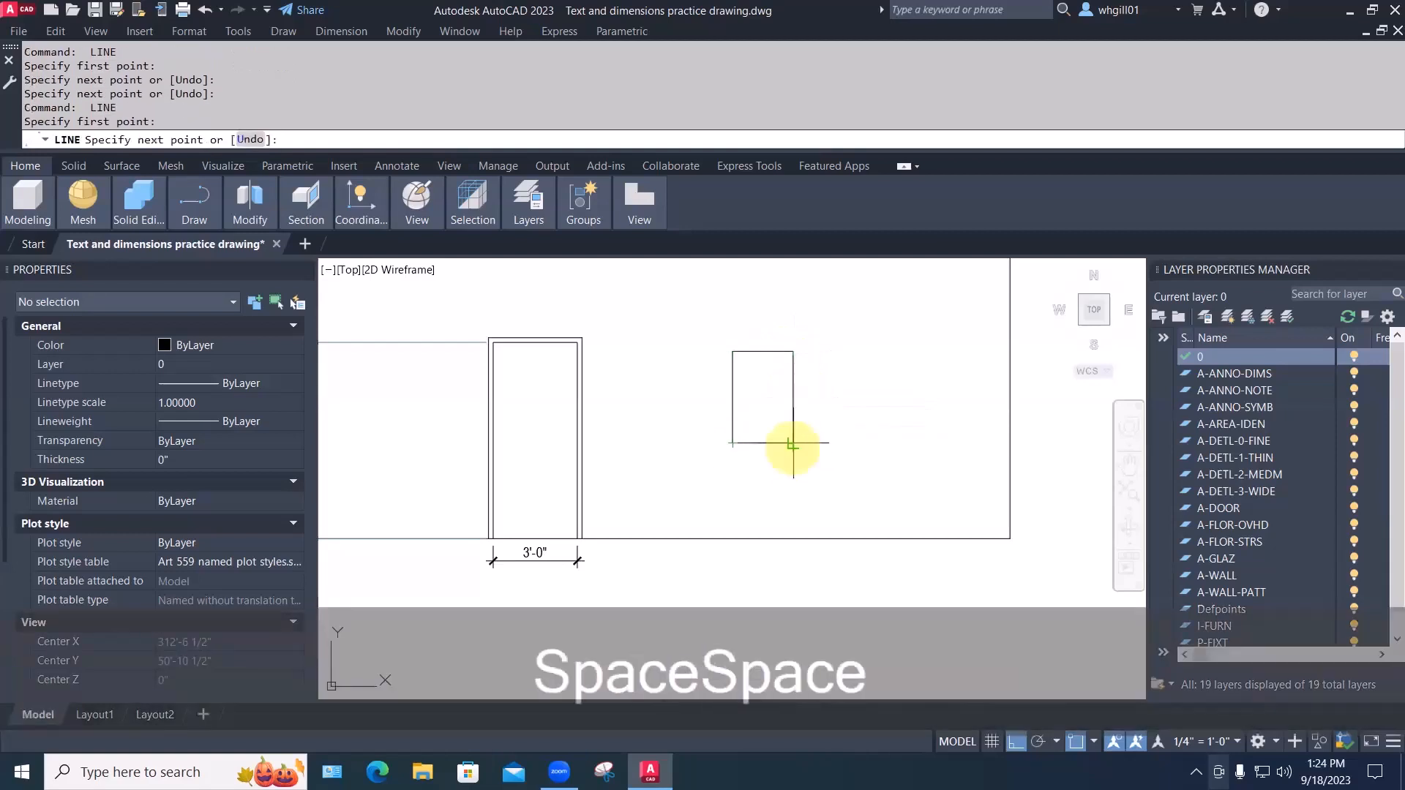
{"action": "left_click", "coordinate": [811, 446]}
{"action": "key", "text": "Escape"}
{"action": "key", "text": "Escape"}
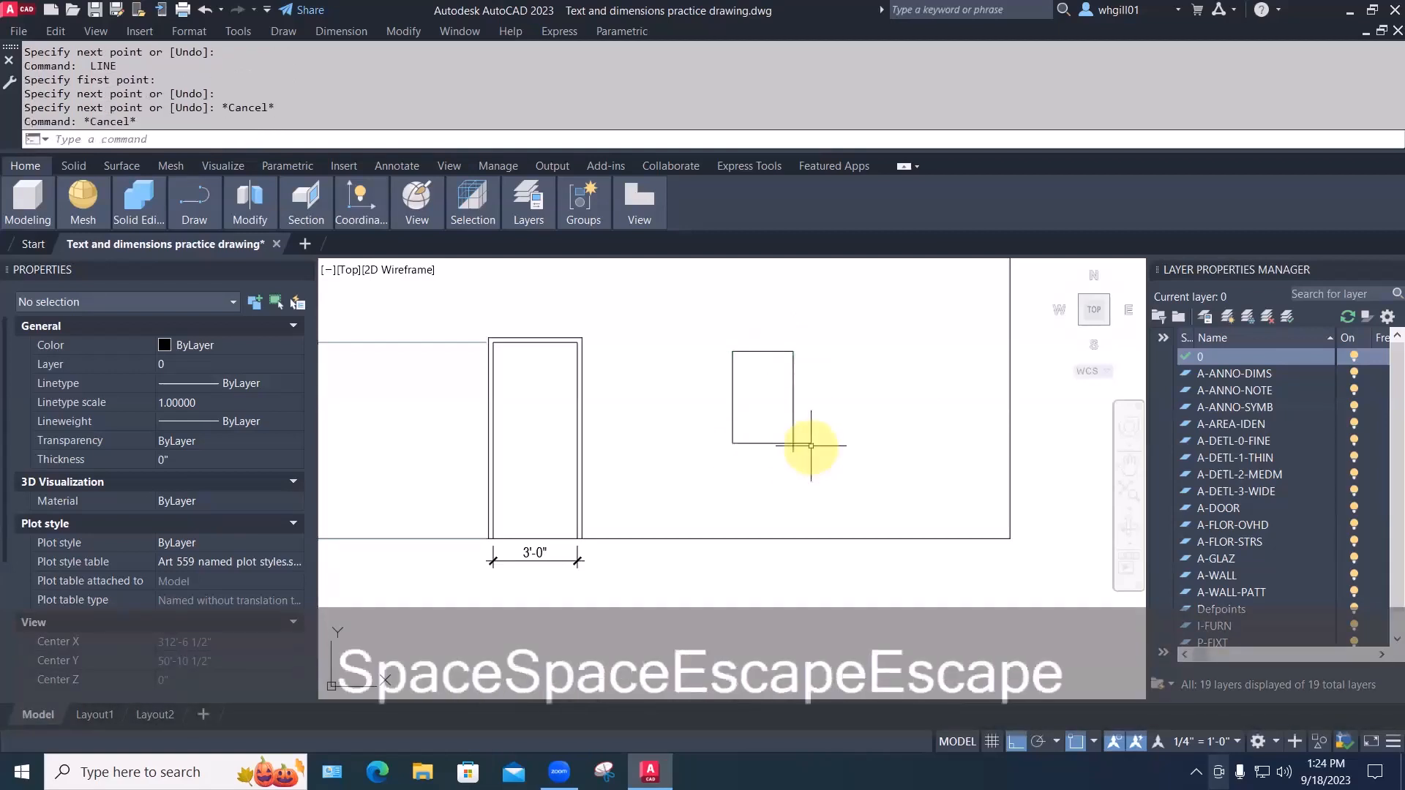
Trim the bottom line's overhang past the rectangle's right side
{"action": "type", "text": "tr"}
{"action": "key", "text": "space"}
{"action": "left_click", "coordinate": [805, 444]}
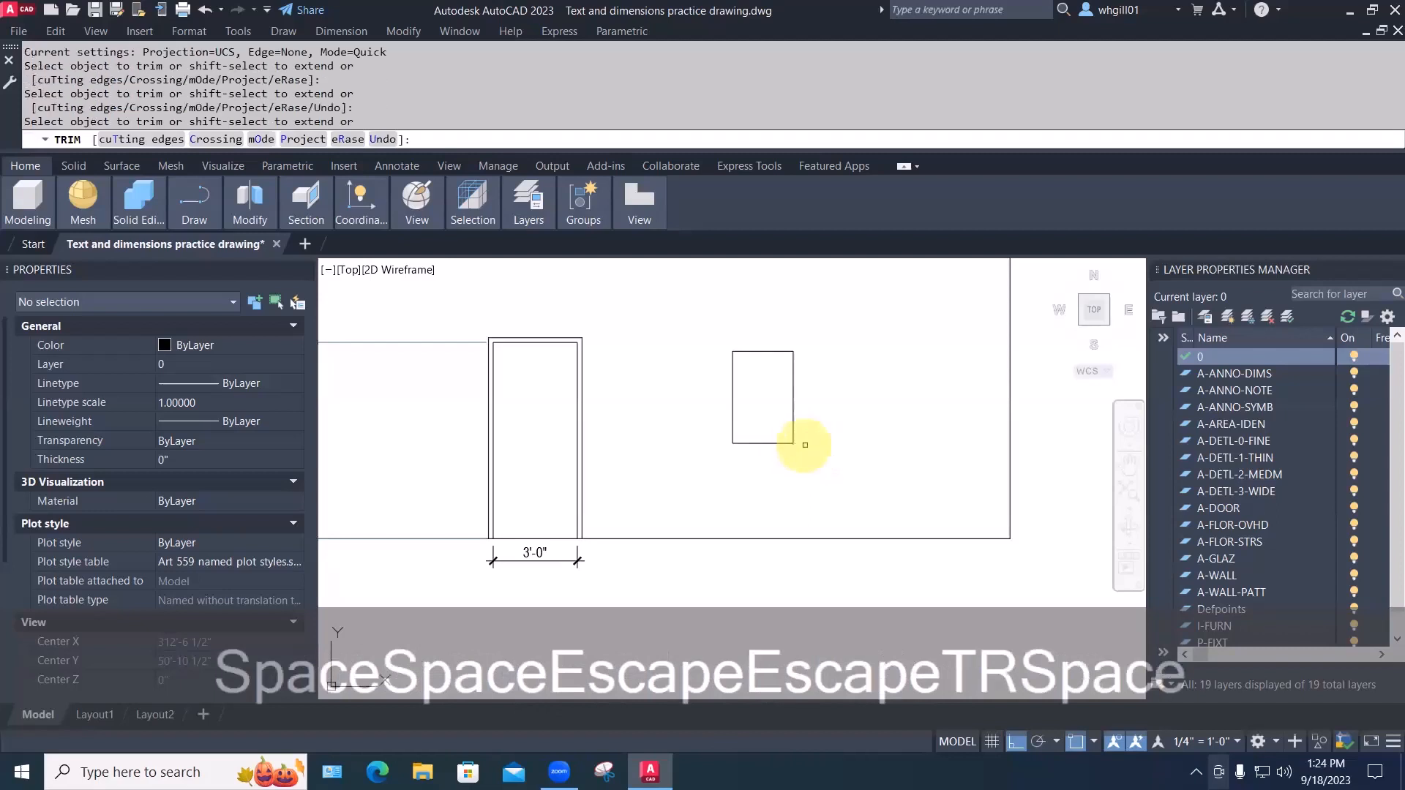
{"action": "key", "text": "Escape"}
{"action": "key", "text": "Escape"}
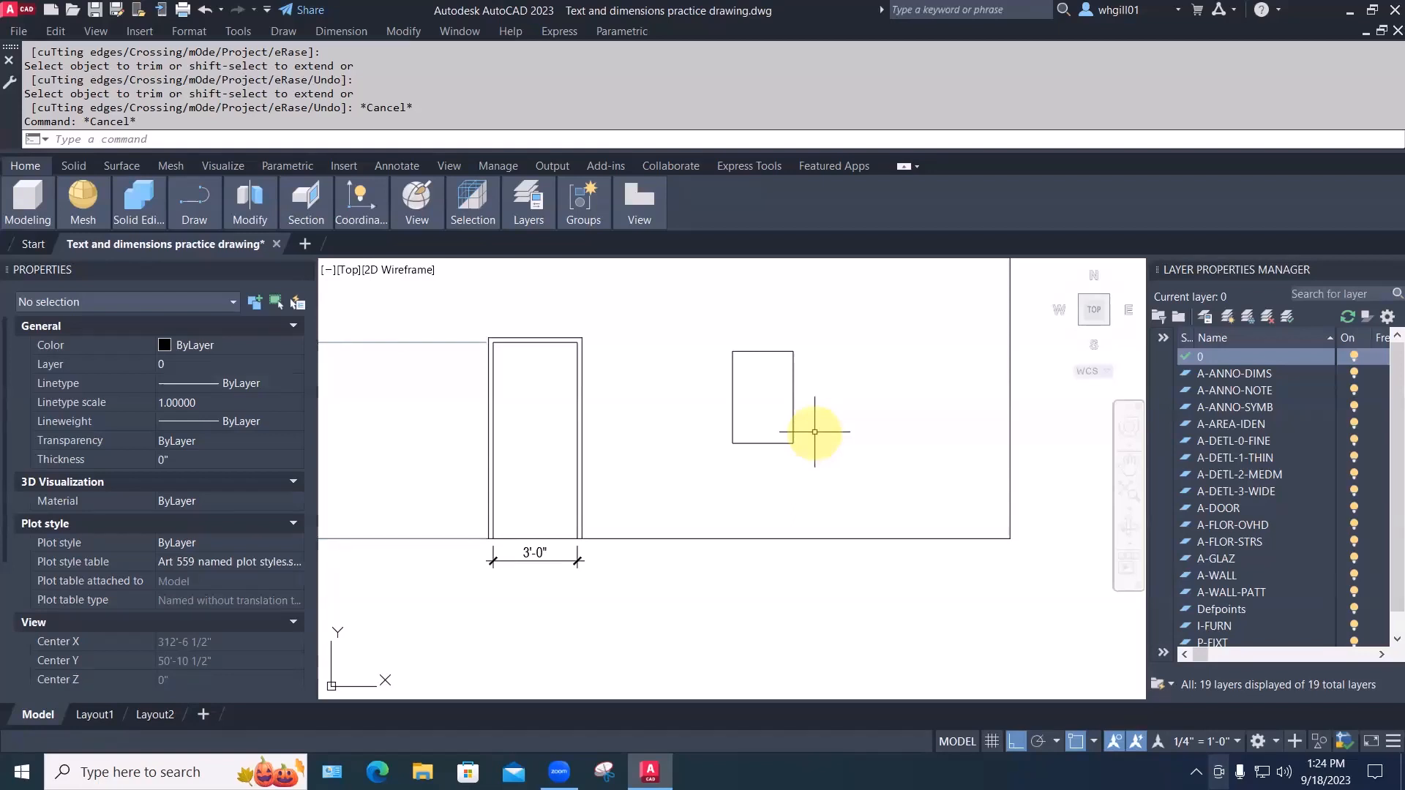
Join the rectangle's four edges into one polyline via Modify > Join
{"action": "left_click", "coordinate": [405, 31]}
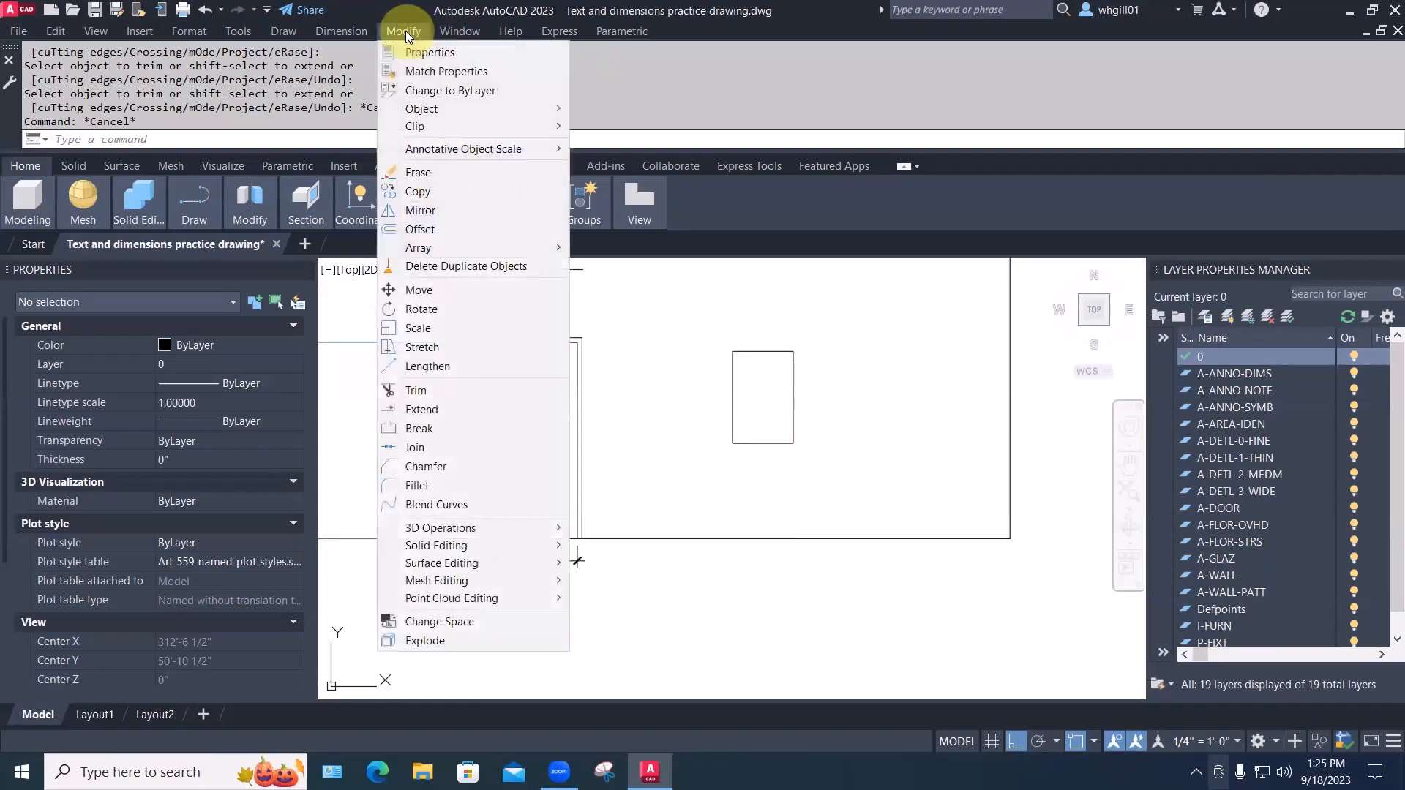
{"action": "left_click", "coordinate": [422, 448]}
{"action": "left_click", "coordinate": [759, 442]}
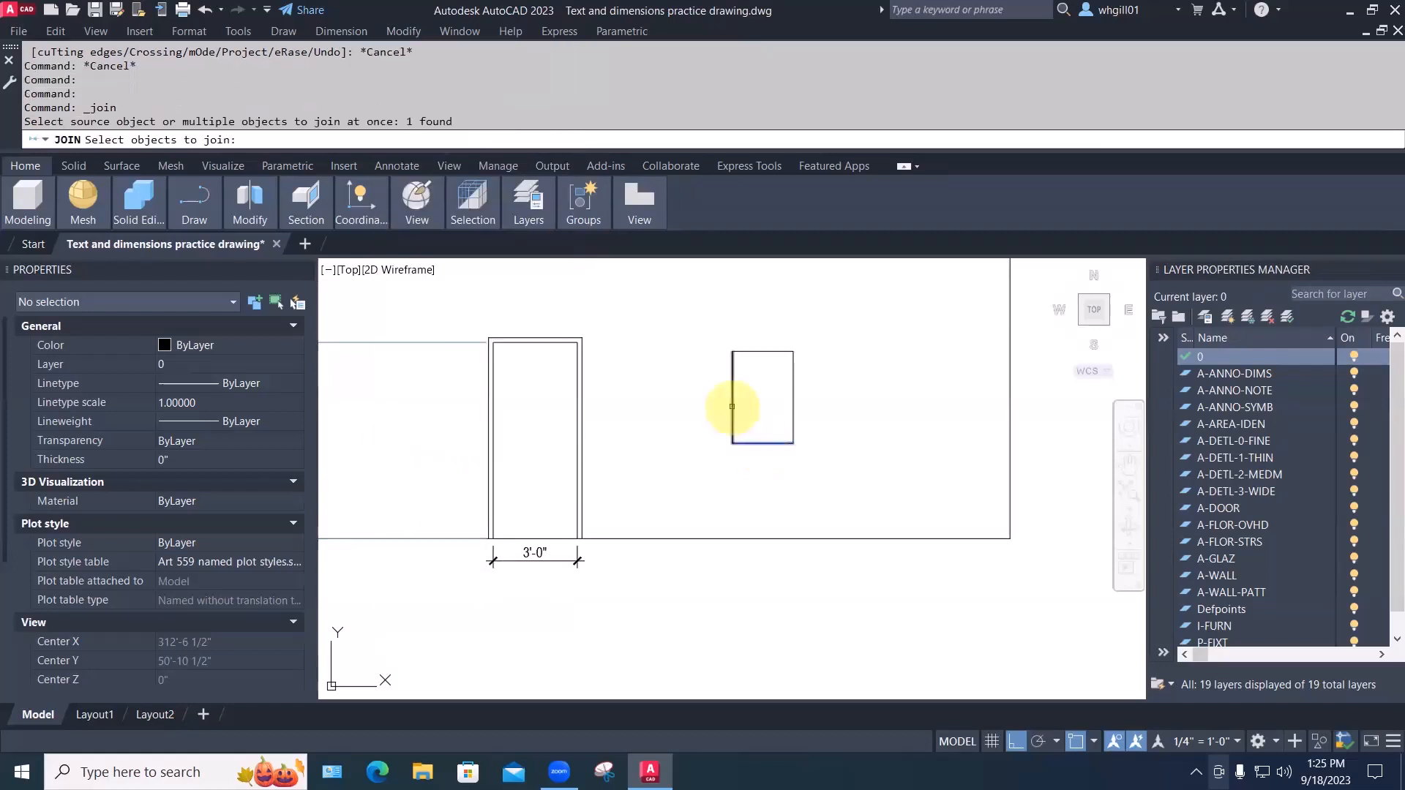
{"action": "left_click", "coordinate": [732, 401]}
{"action": "left_click", "coordinate": [762, 352]}
{"action": "left_click", "coordinate": [795, 375]}
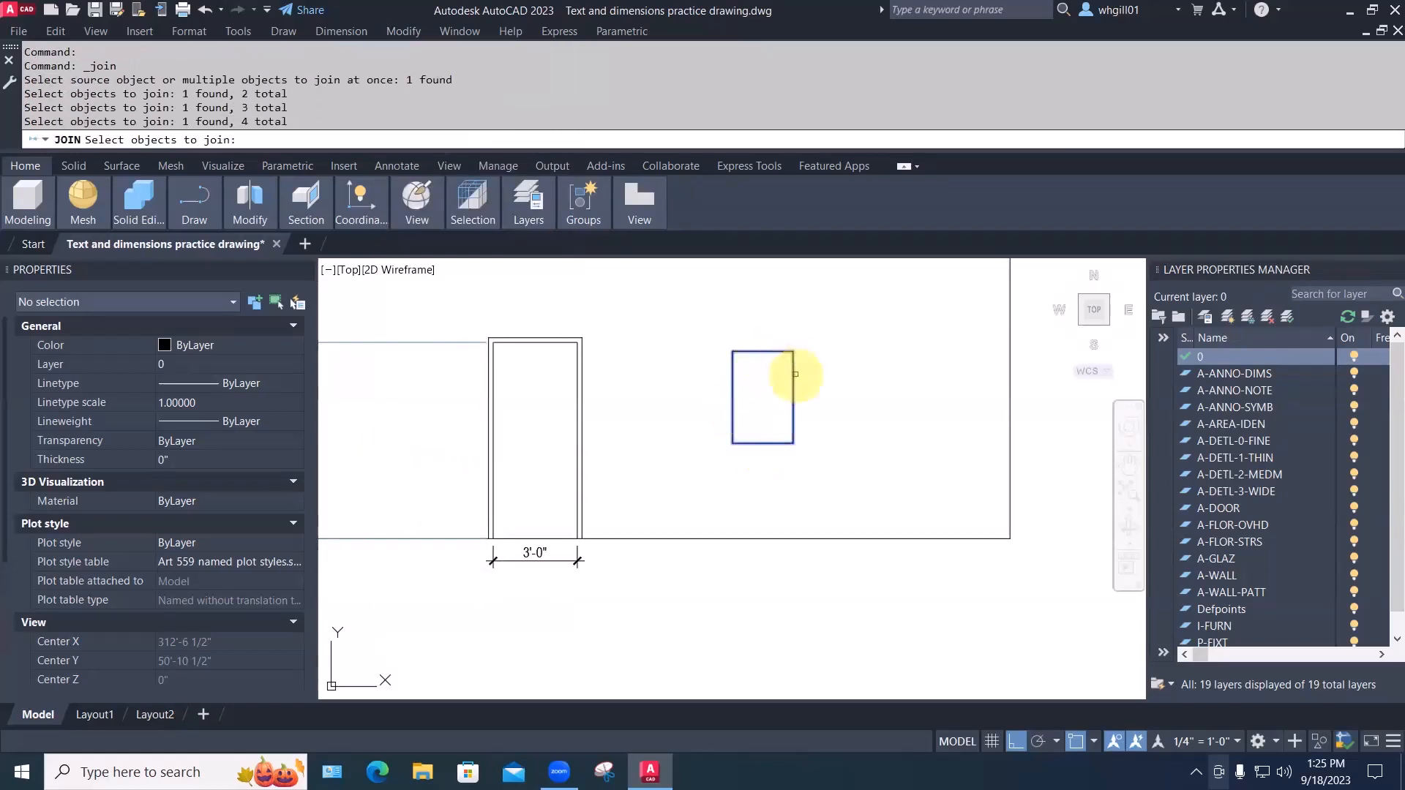
{"action": "key", "text": "space"}
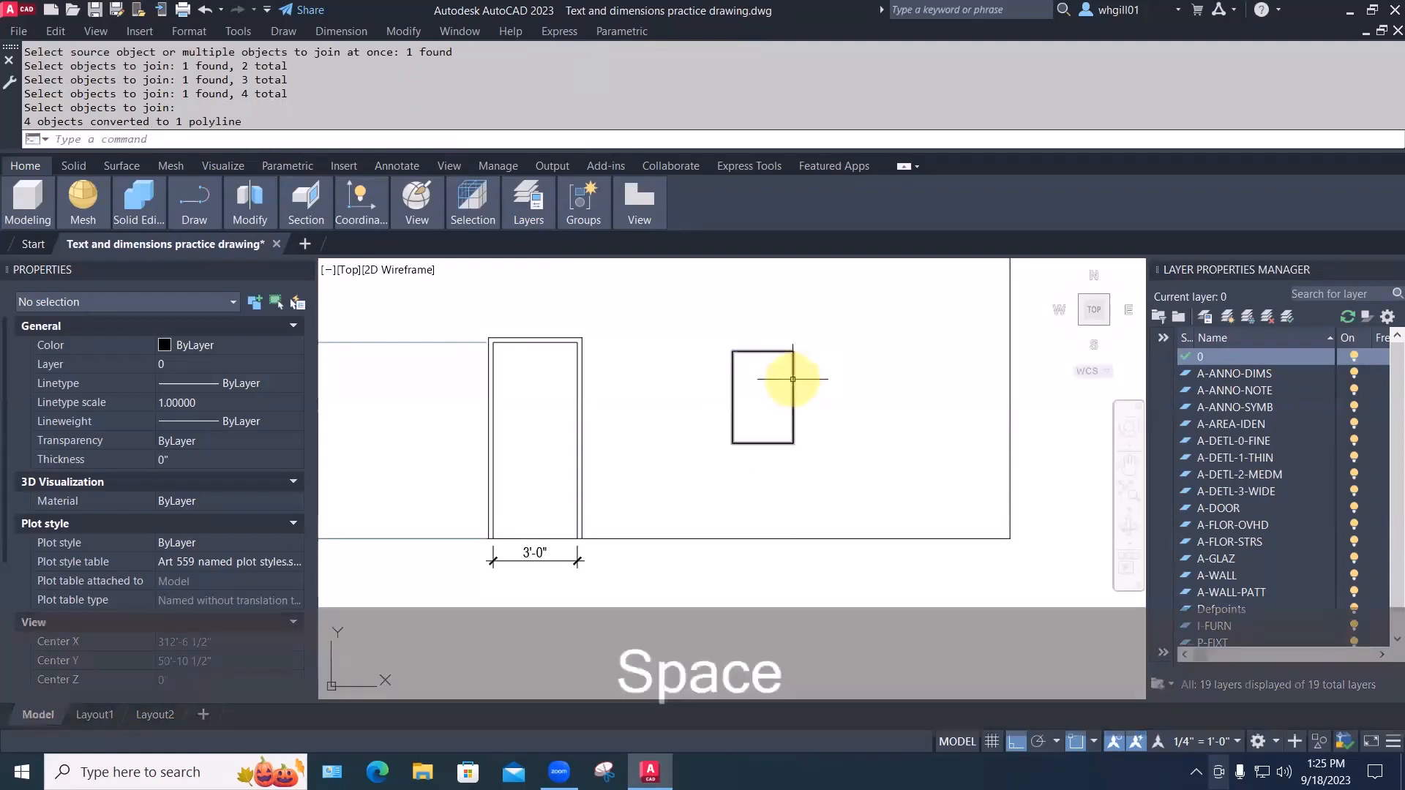
Move the rectangle polyline slightly to the right
{"action": "left_click", "coordinate": [794, 379]}
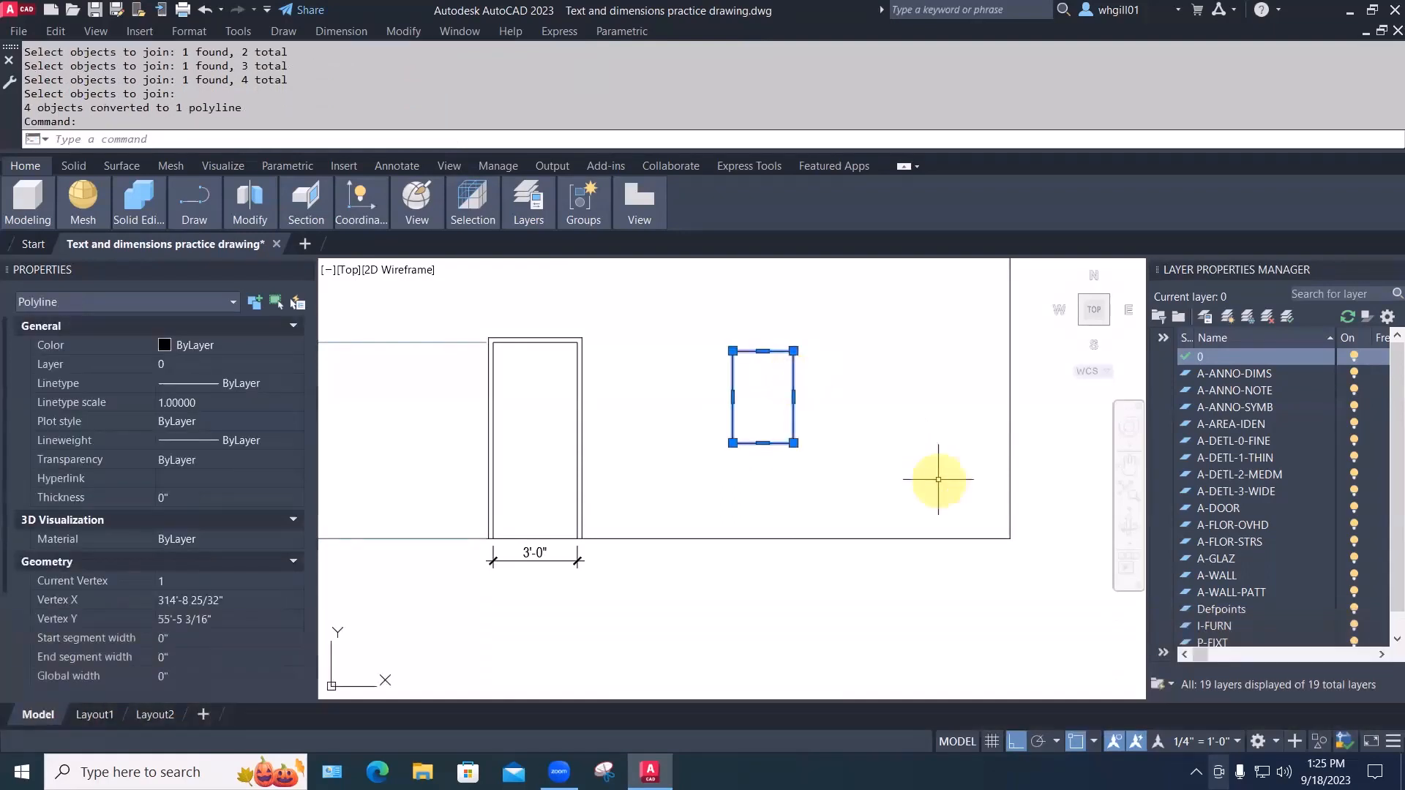
{"action": "key", "text": "Escape"}
{"action": "type", "text": "m"}
{"action": "key", "text": "space"}
{"action": "left_click", "coordinate": [869, 512]}
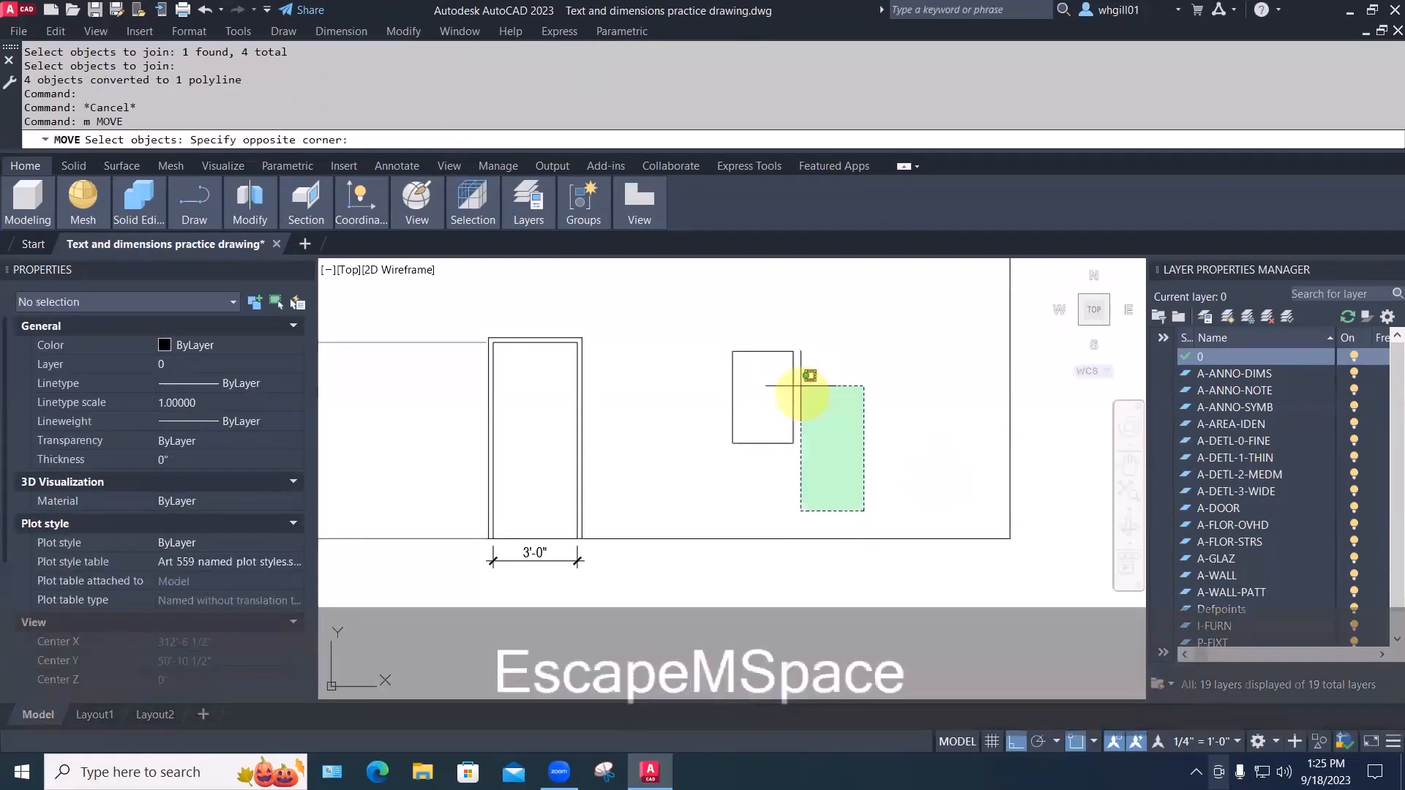
{"action": "left_click", "coordinate": [790, 374]}
{"action": "key", "text": "space"}
{"action": "left_click", "coordinate": [767, 410]}
{"action": "key", "text": "Escape"}
{"action": "key", "text": "Escape"}
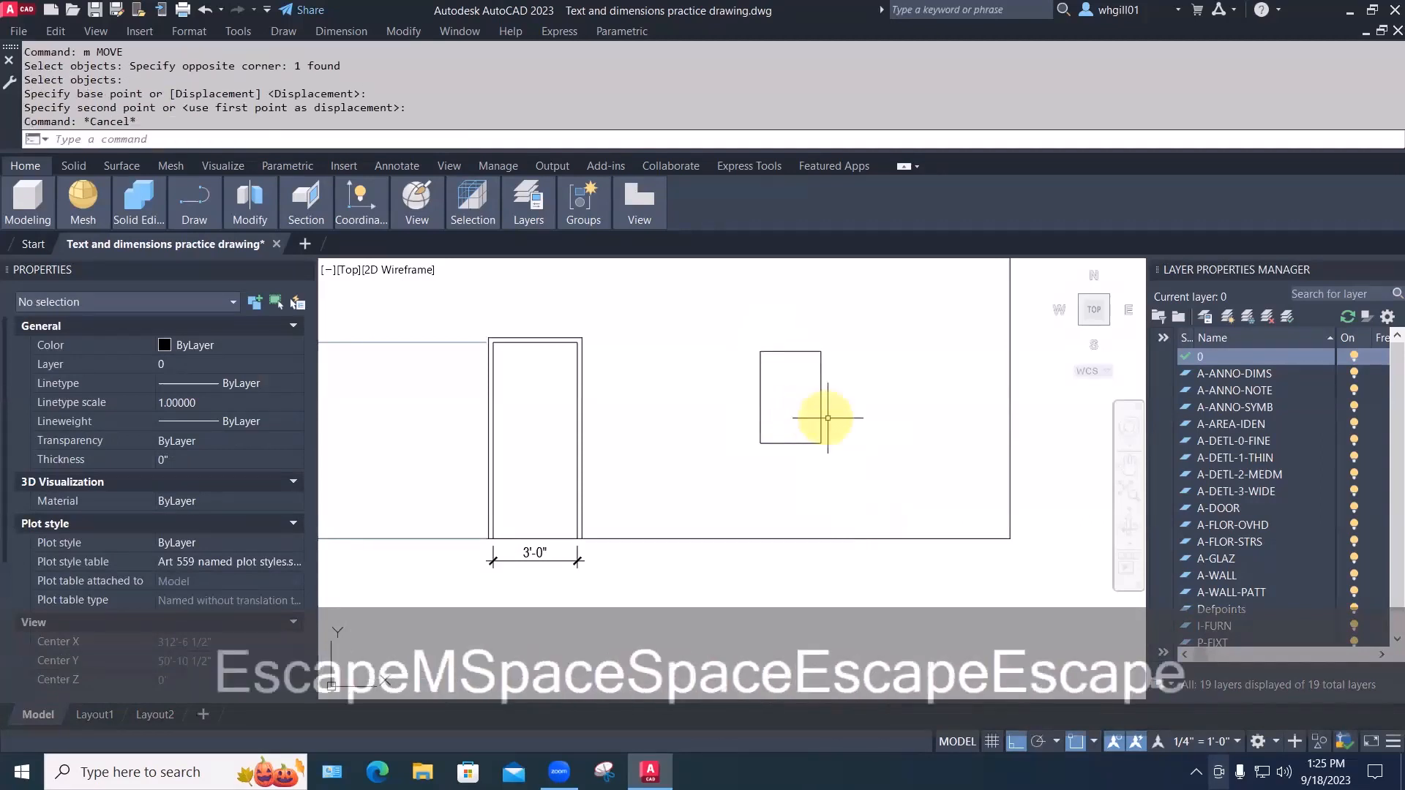
Grip-stretch the rectangle's right edge outward and top edge upward to enlarge it
{"action": "left_click", "coordinate": [821, 397]}
{"action": "left_click", "coordinate": [821, 397]}
{"action": "left_click", "coordinate": [889, 399]}
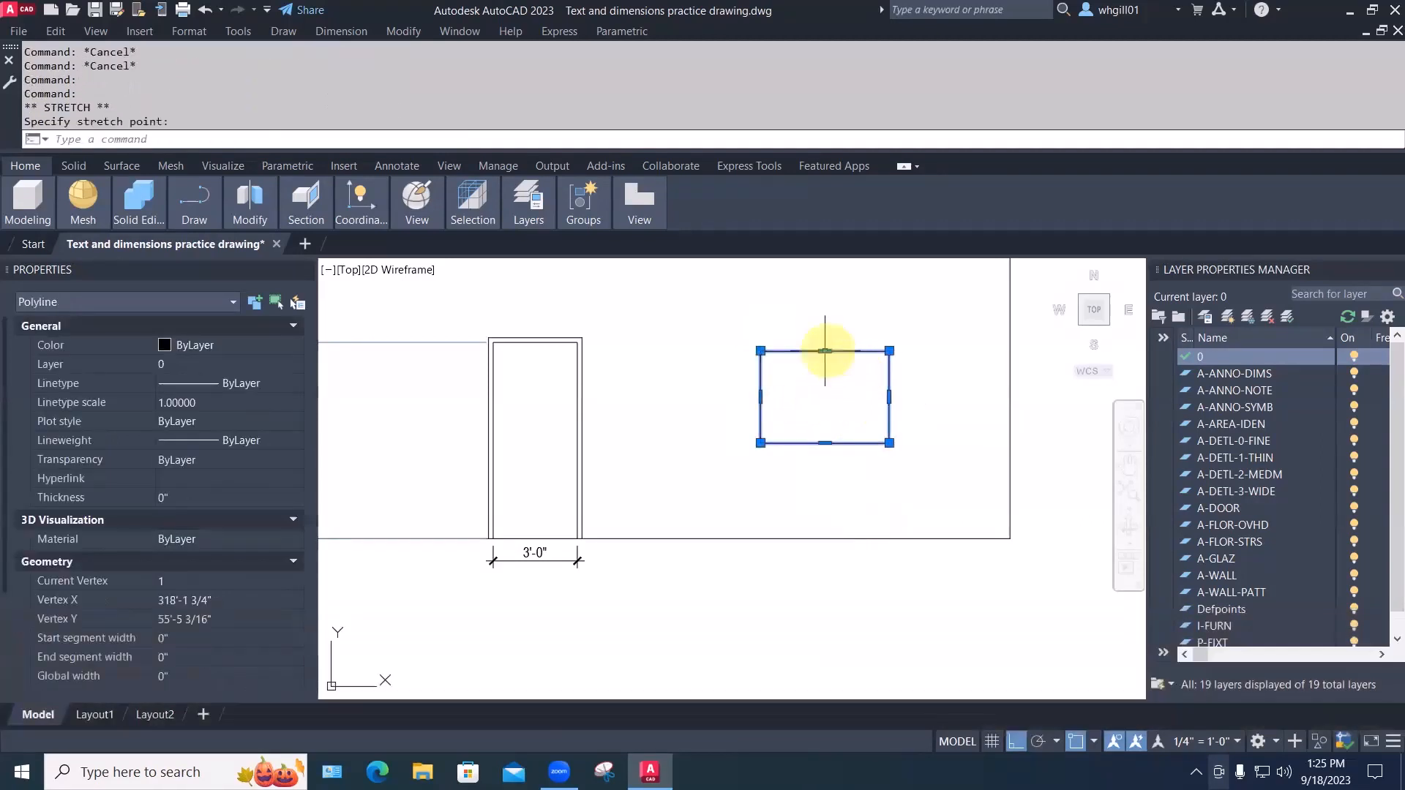
{"action": "left_click", "coordinate": [823, 319]}
{"action": "key", "text": "Escape"}
{"action": "key", "text": "Escape"}
{"action": "key", "text": "Escape"}
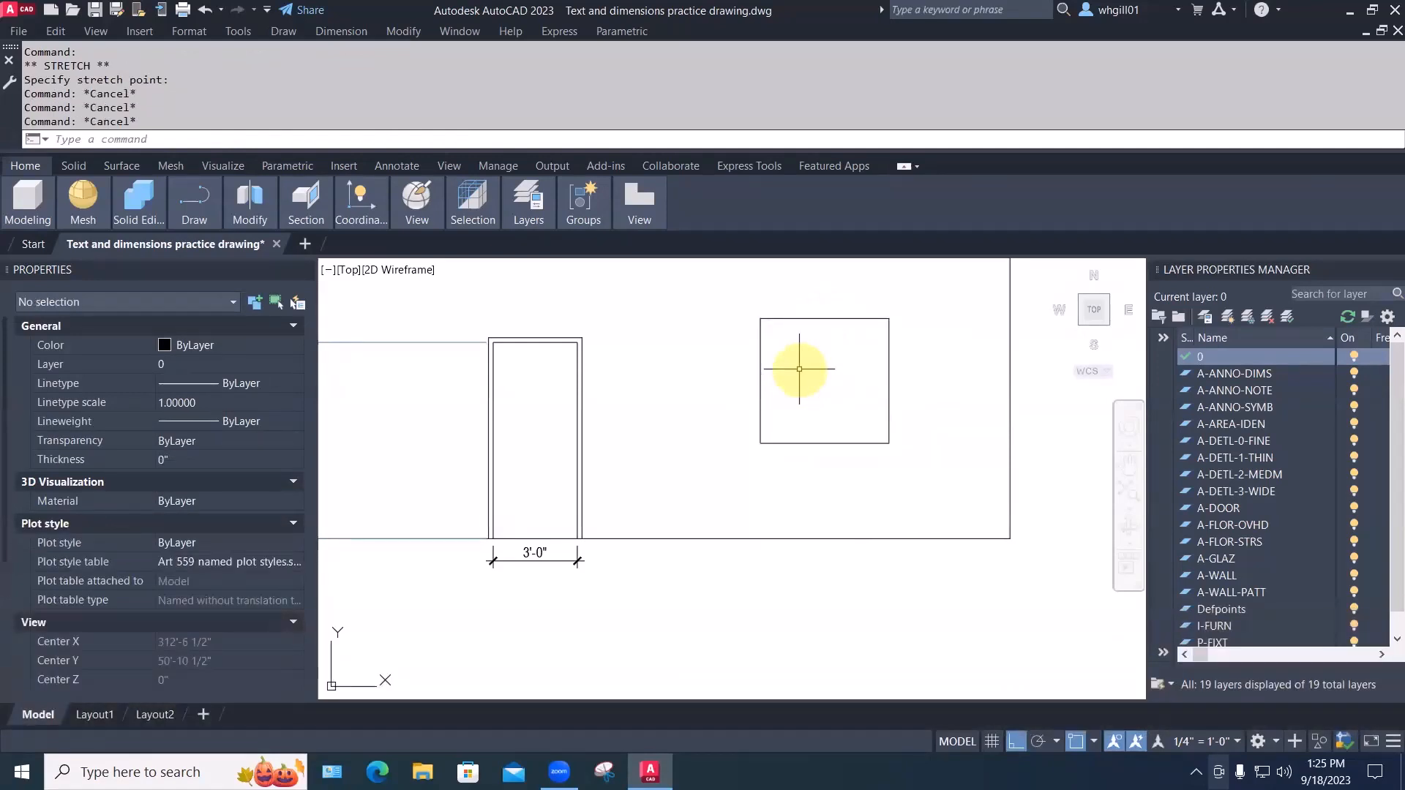
{"action": "scroll", "coordinate": [799, 368], "scroll_direction": "down", "scroll_amount": 2}
{"action": "type", "text": "c"}
{"action": "key", "text": "space"}
Place a circle centered above the square's top-right corner, then recenter and zoom the view
{"action": "left_click", "coordinate": [884, 316]}
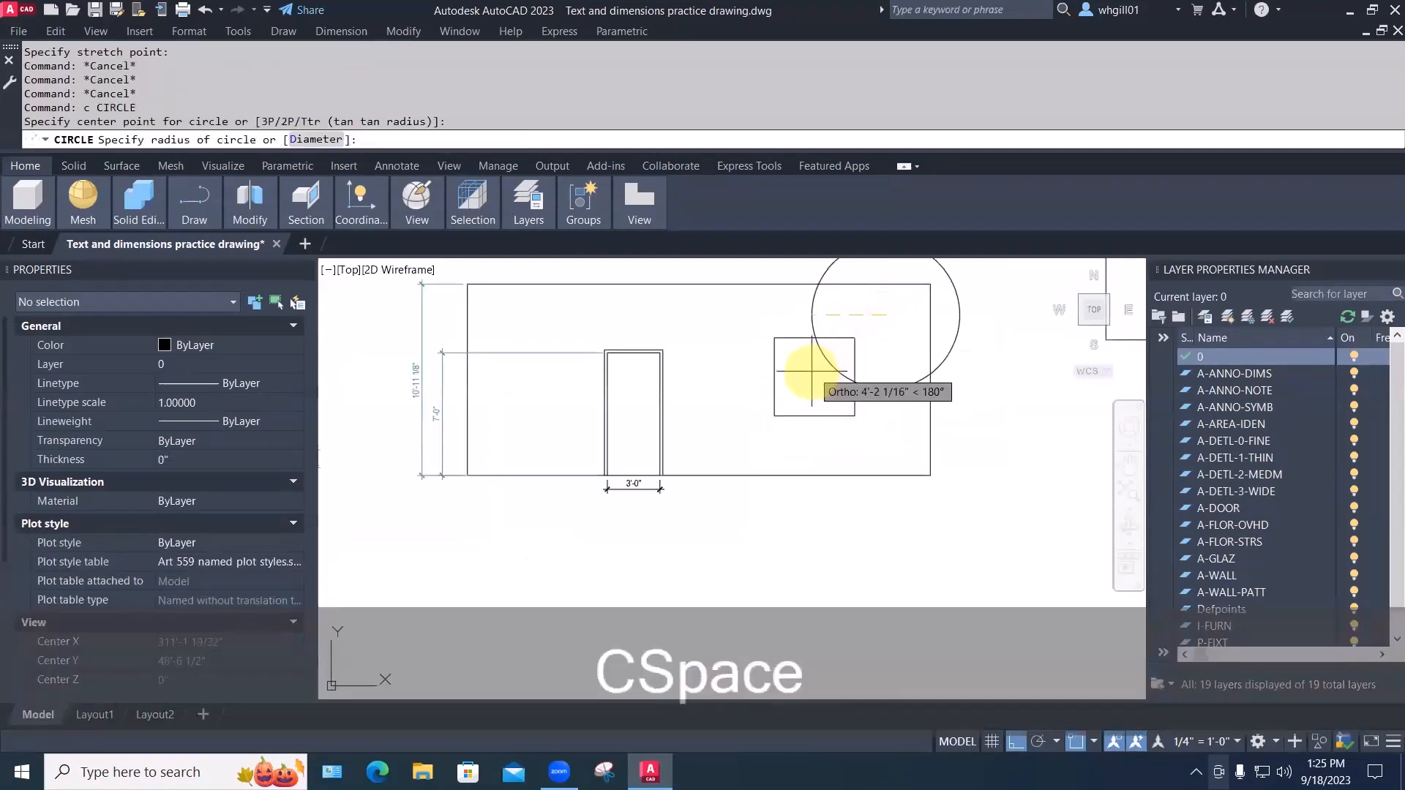
{"action": "key", "text": "Escape"}
{"action": "key", "text": "Escape"}
{"action": "middle_click_drag", "start_coordinate": [853, 385], "coordinate": [688, 477]}
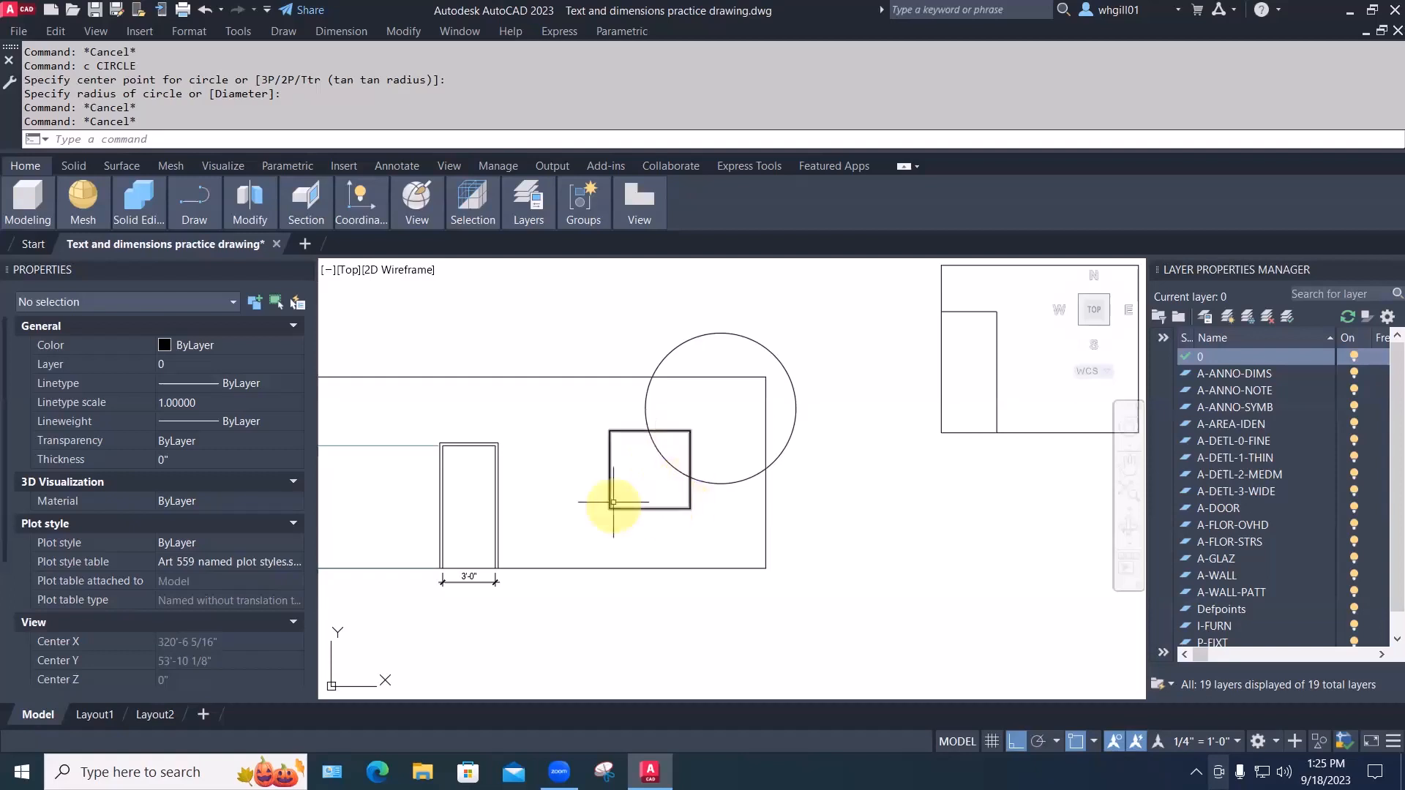
{"action": "scroll", "coordinate": [618, 501], "scroll_direction": "up", "scroll_amount": 2}
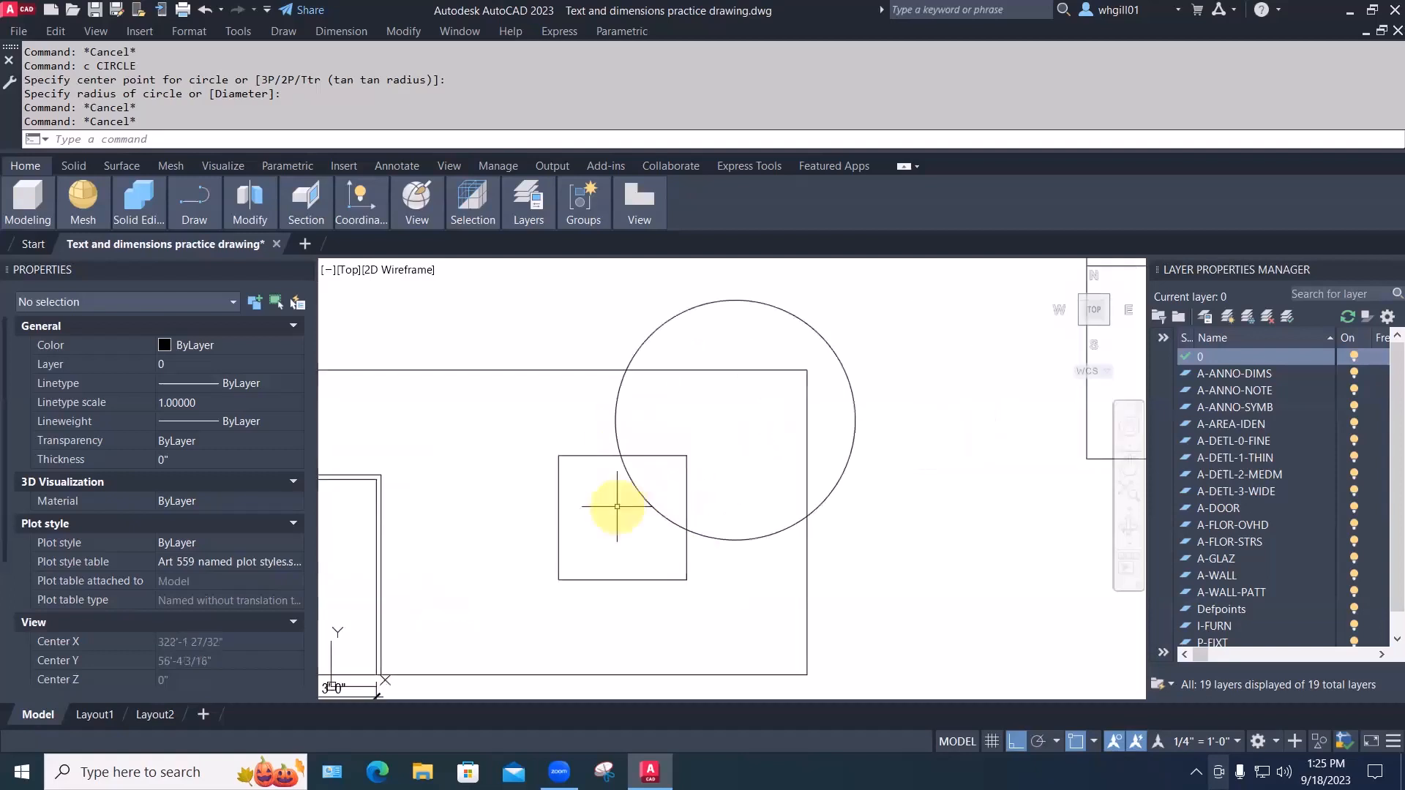
{"action": "scroll", "coordinate": [617, 506], "scroll_direction": "up", "scroll_amount": 3}
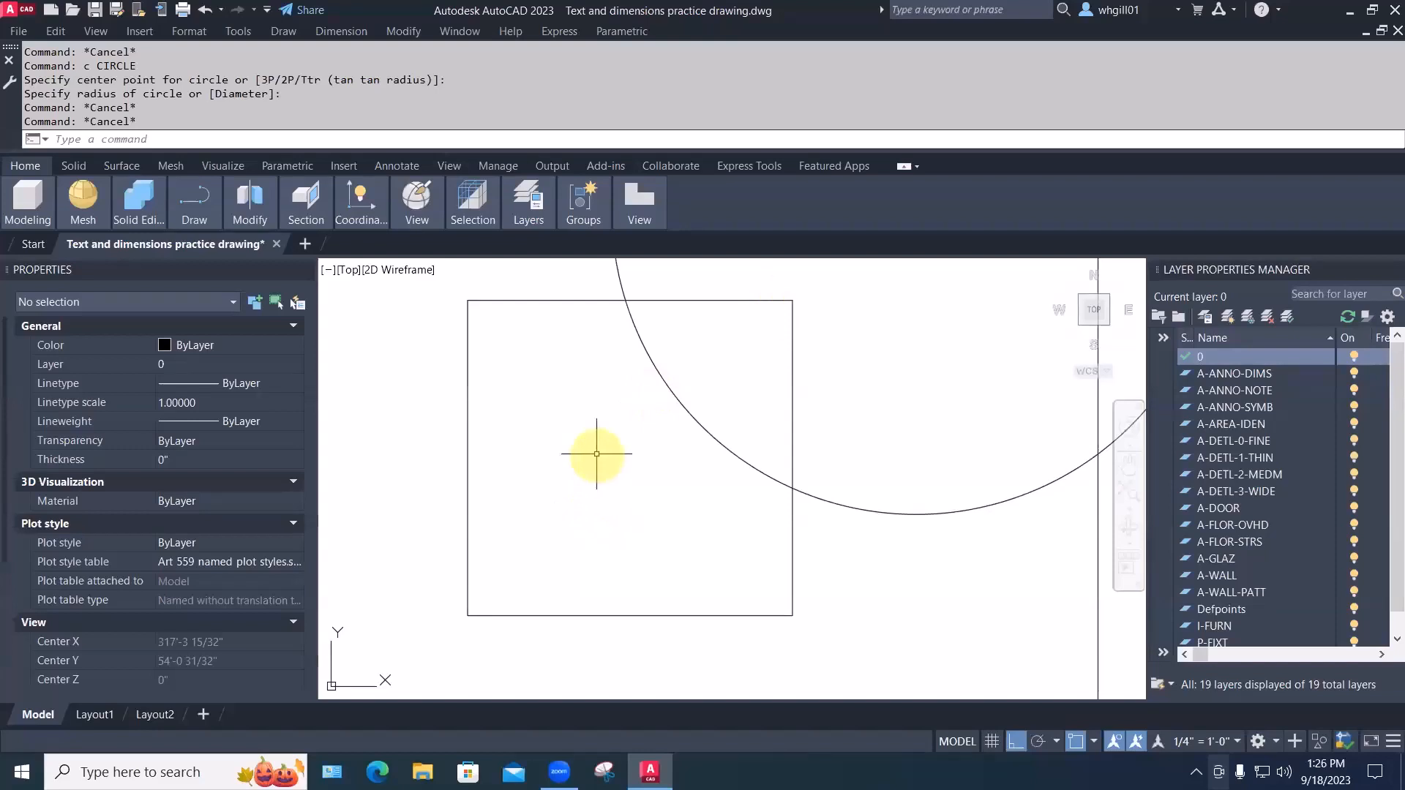
{"action": "type", "text": "BO"}
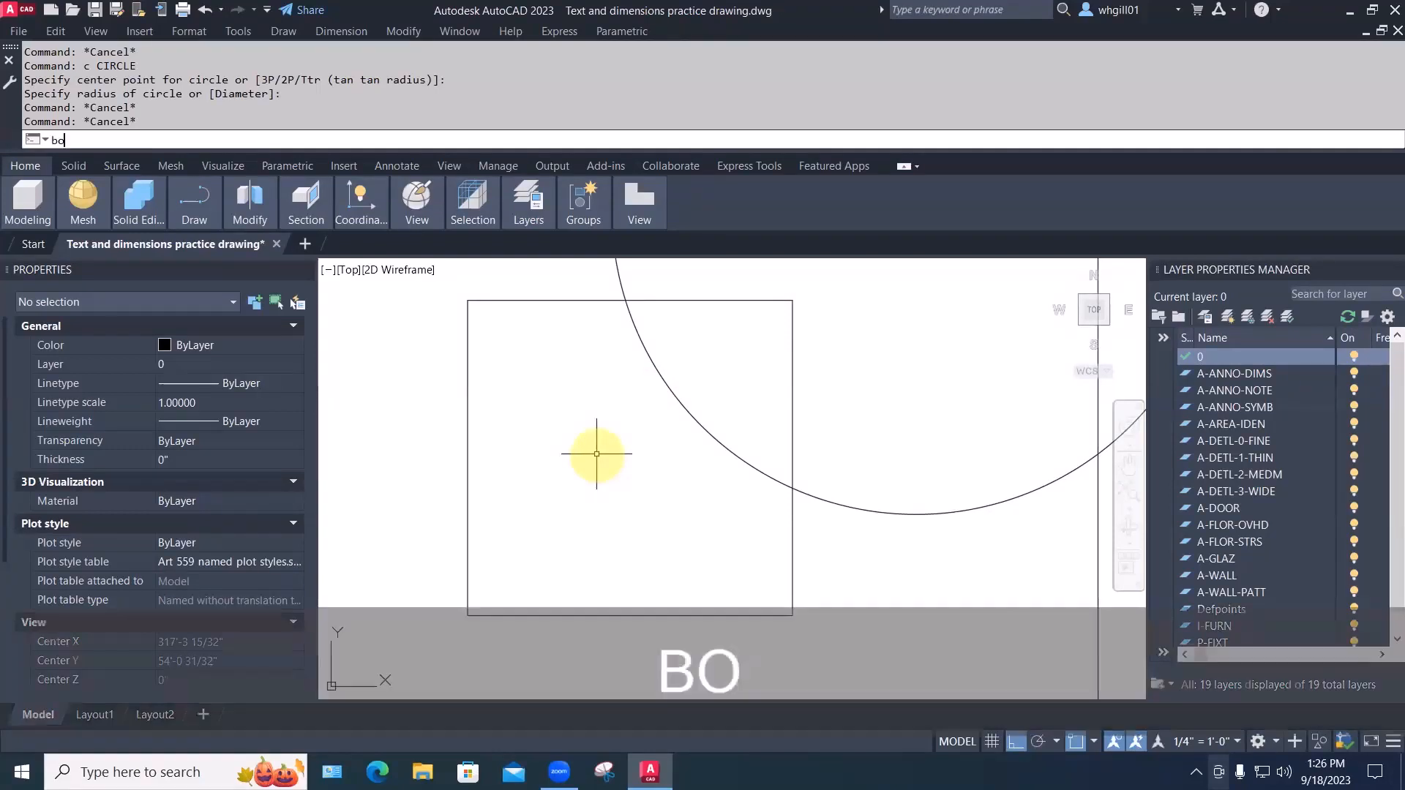
{"action": "key", "text": "Return"}
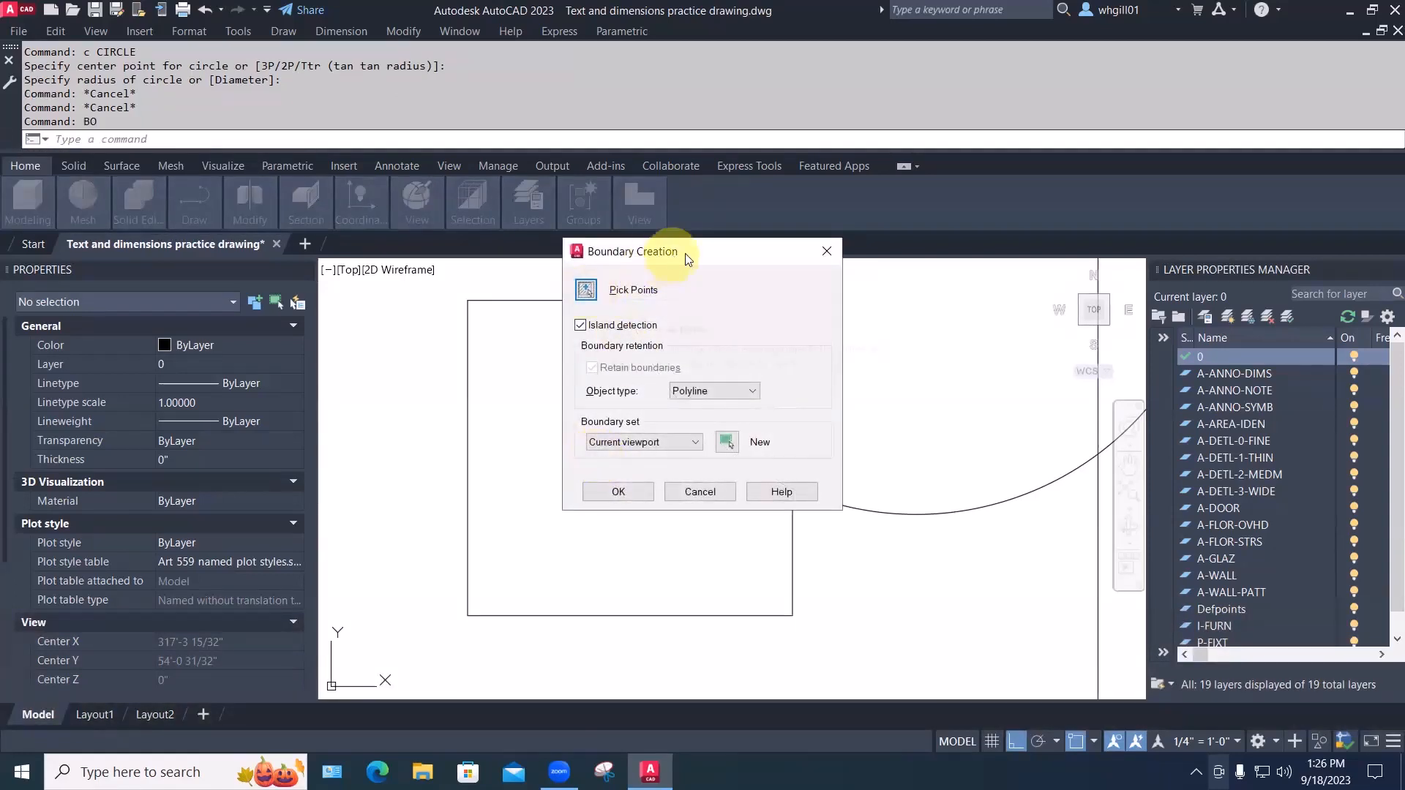
{"action": "left_click_drag", "start_coordinate": [685, 253], "coordinate": [1014, 199]}
{"action": "left_click", "coordinate": [916, 236]}
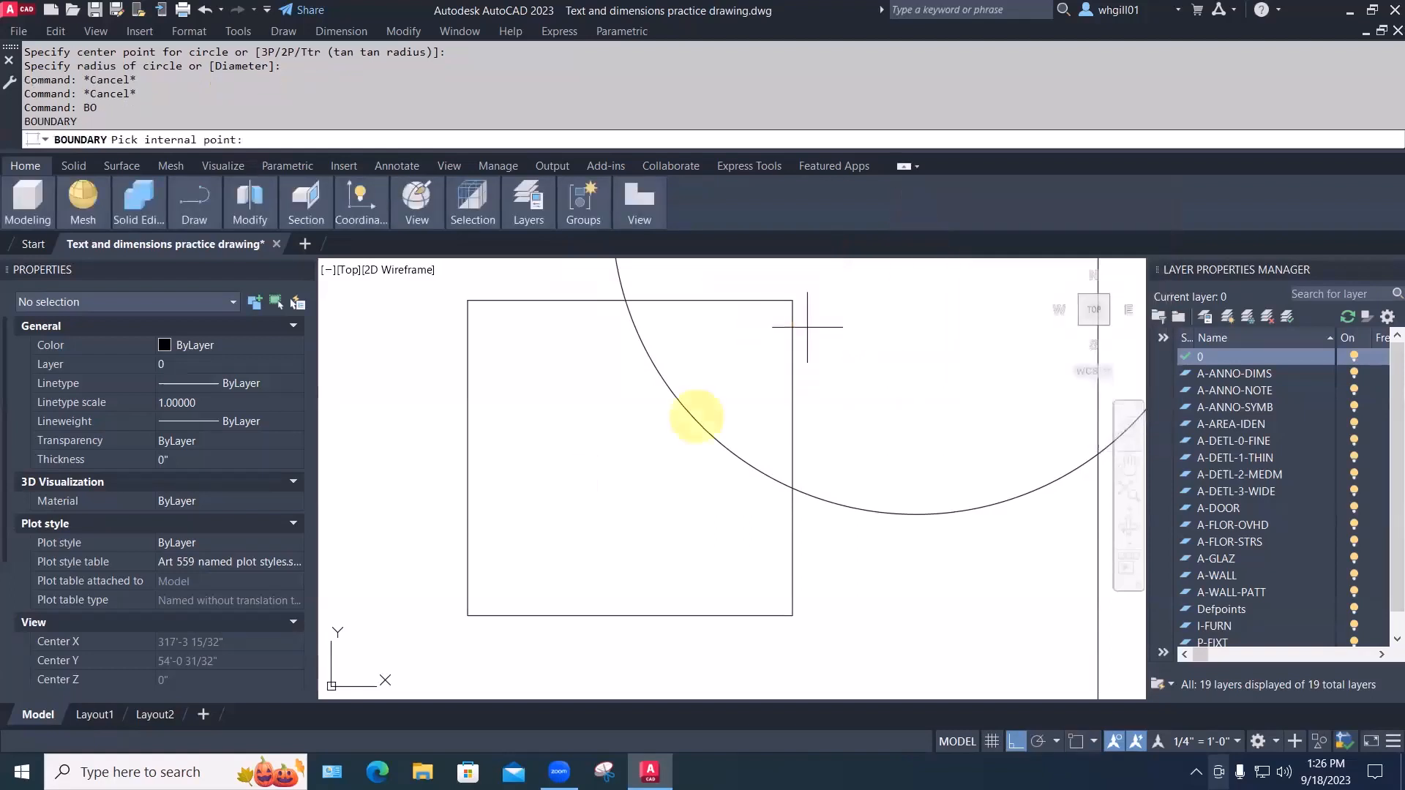
{"action": "left_click", "coordinate": [576, 491]}
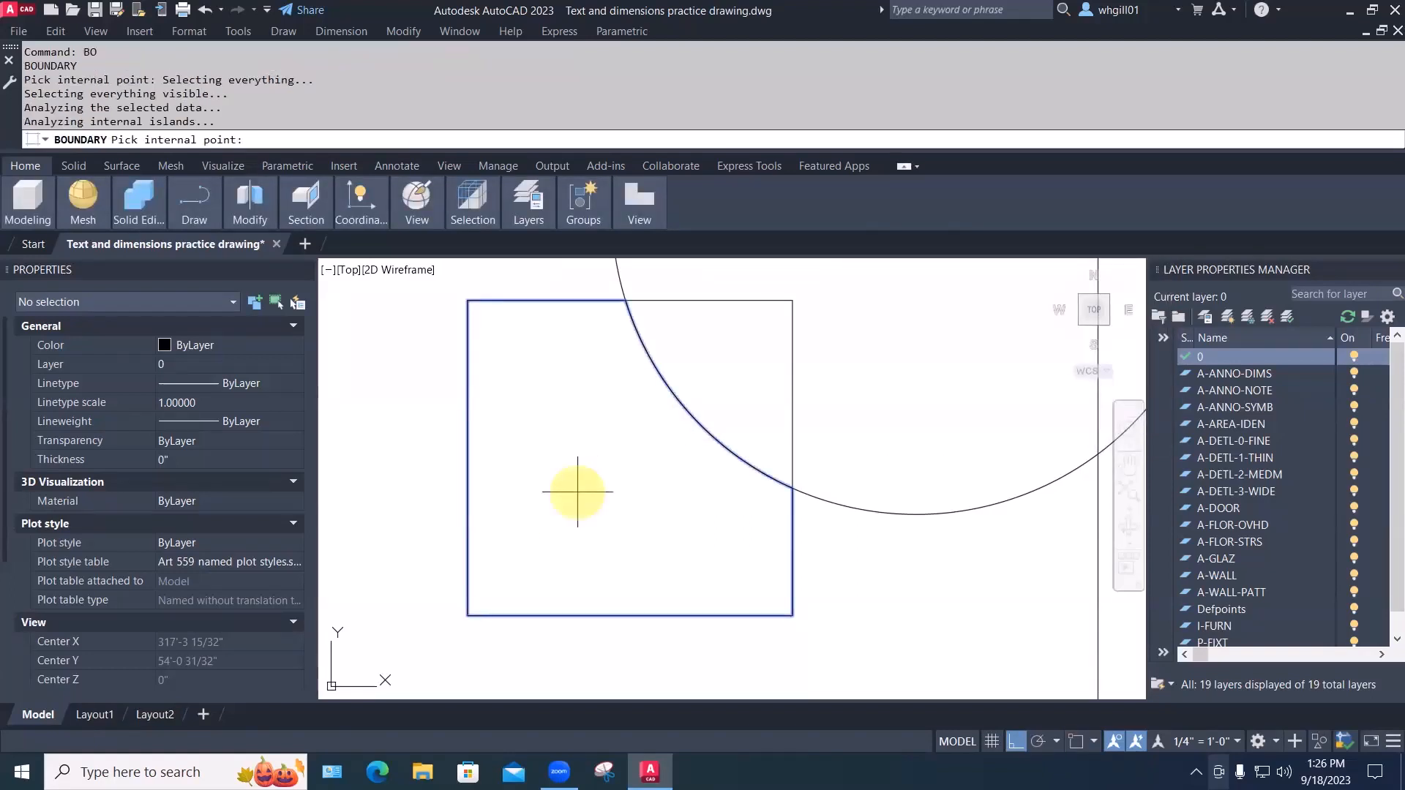
{"action": "scroll", "coordinate": [673, 533], "scroll_direction": "down", "scroll_amount": 5}
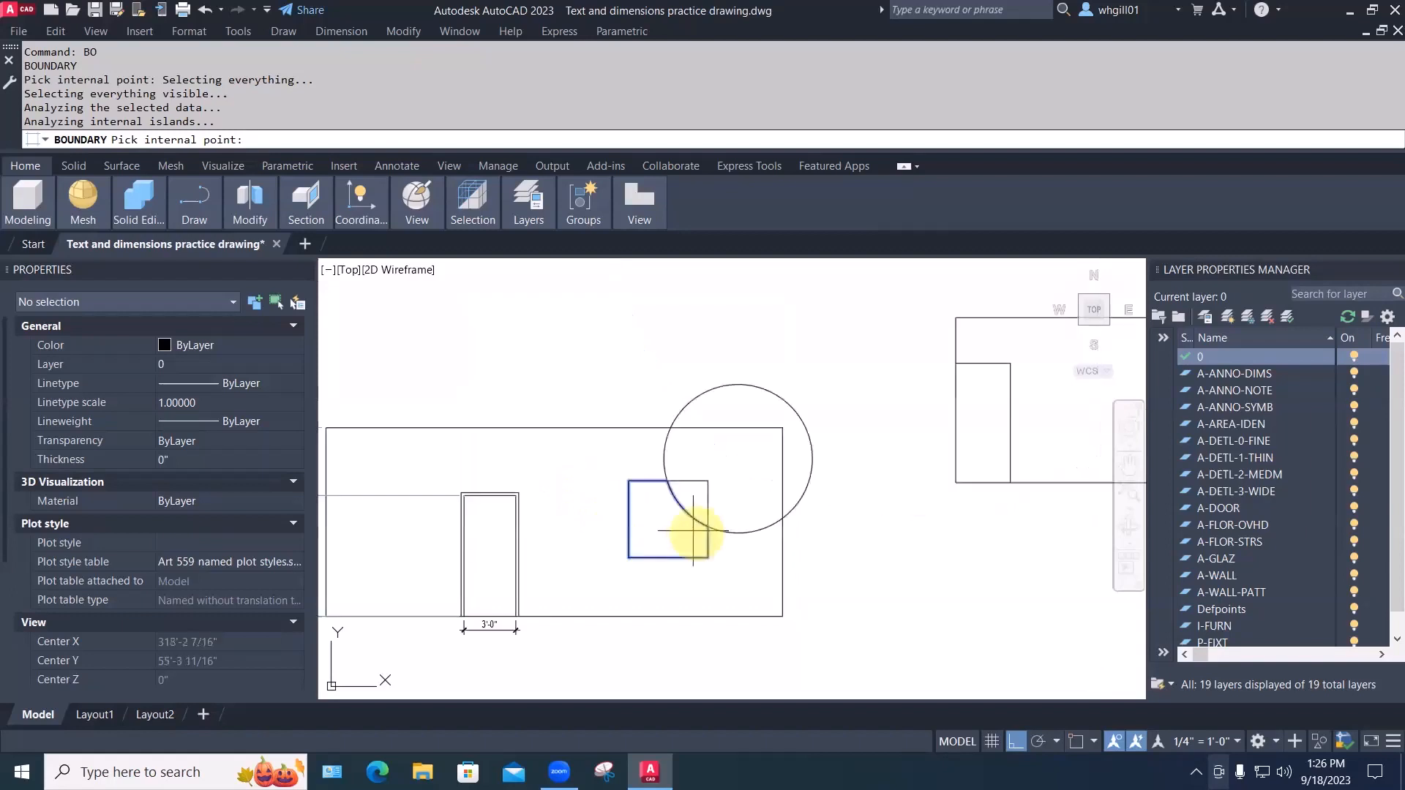
{"action": "left_click", "coordinate": [748, 483]}
{"action": "key", "text": "Escape"}
{"action": "key", "text": "Escape"}
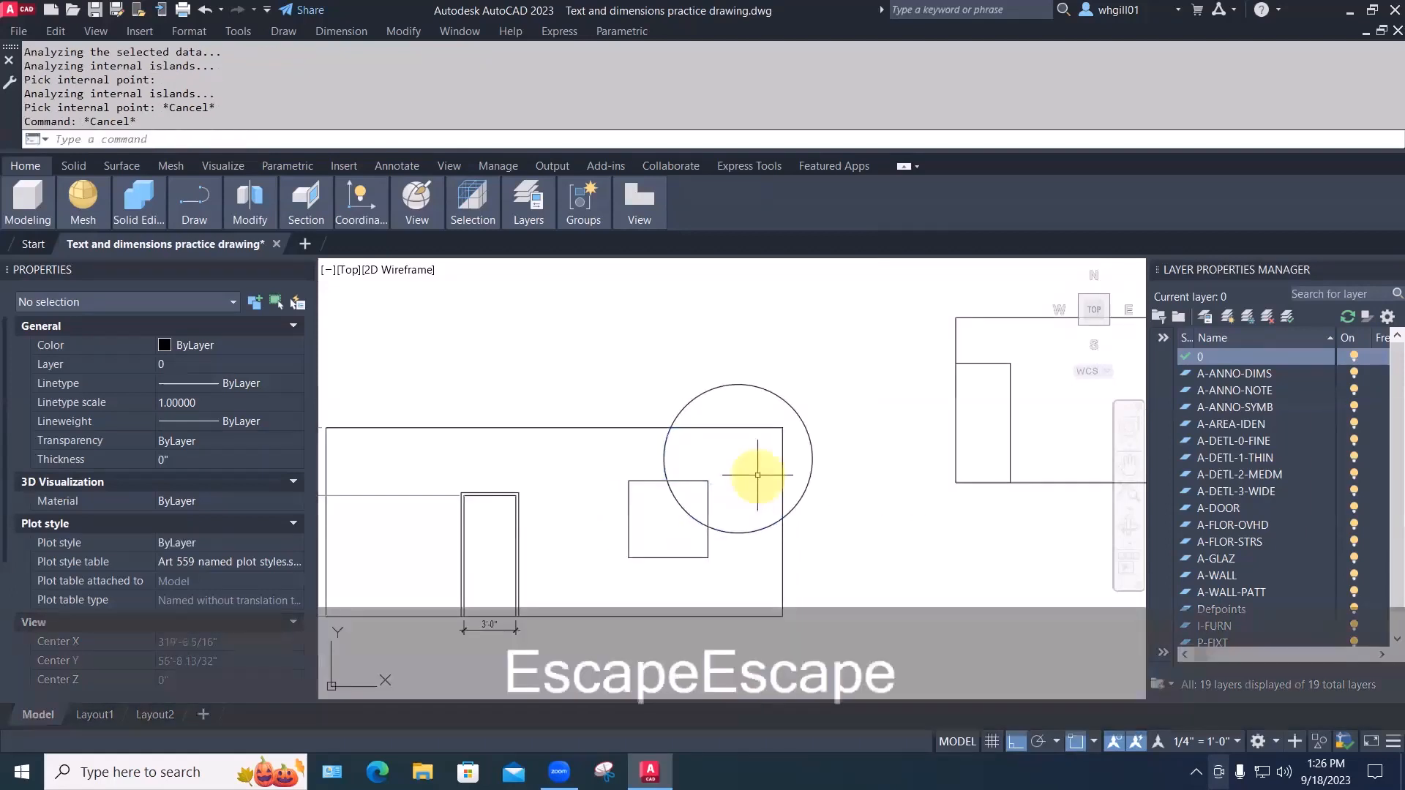
{"action": "type", "text": "m"}
{"action": "key", "text": "space"}
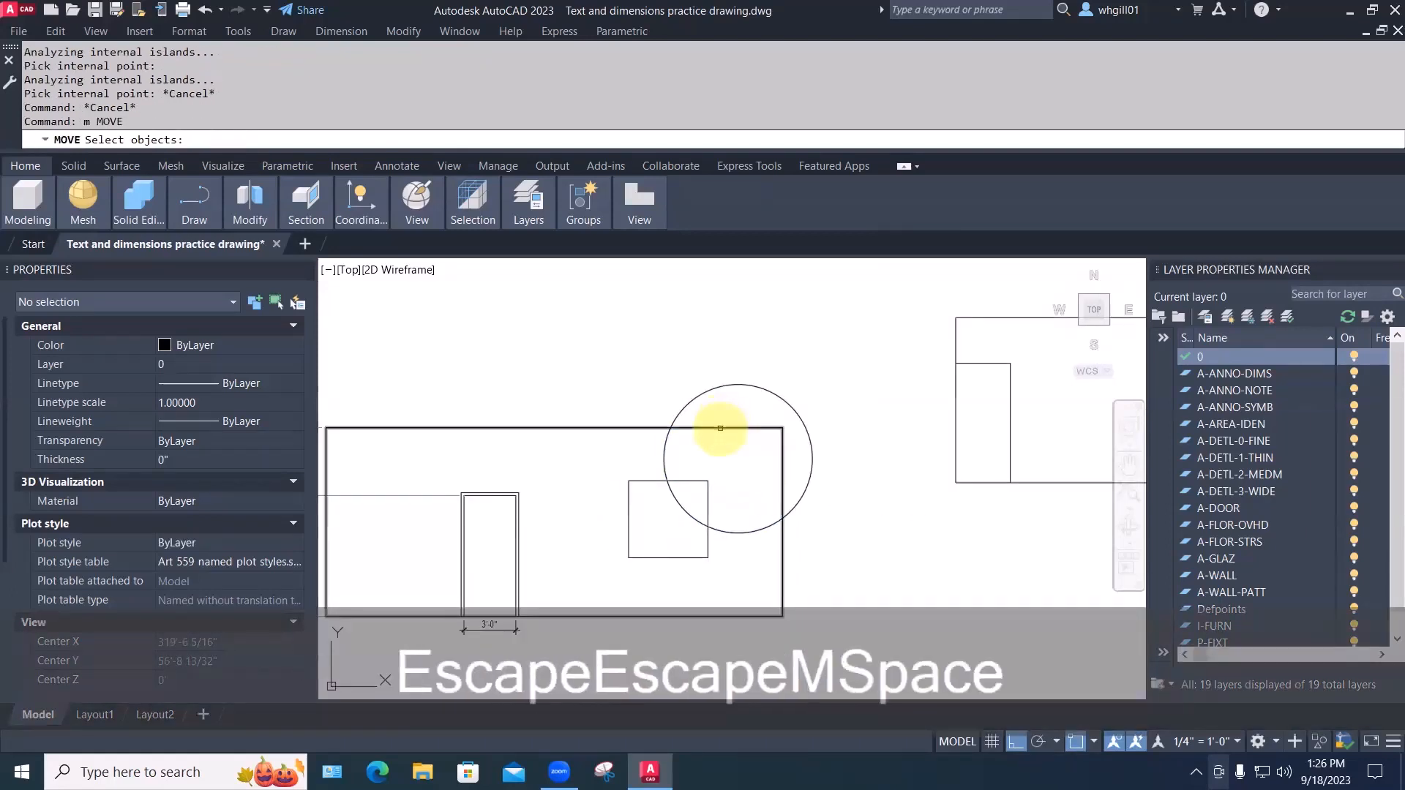
{"action": "key", "text": "Escape"}
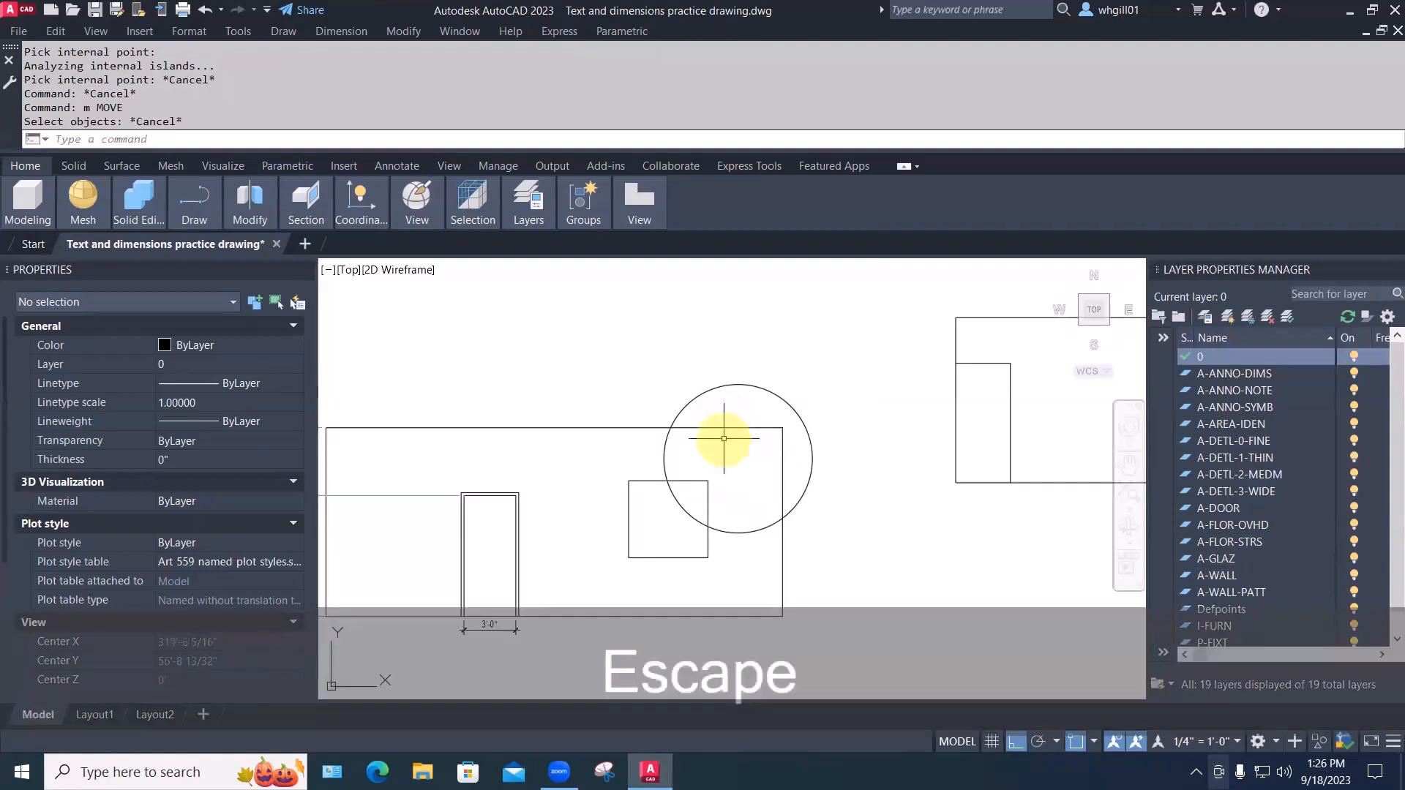
{"action": "type", "text": "m"}
{"action": "key", "text": "space"}
{"action": "type", "text": "lect objects:"}
{"action": "key", "text": "space"}
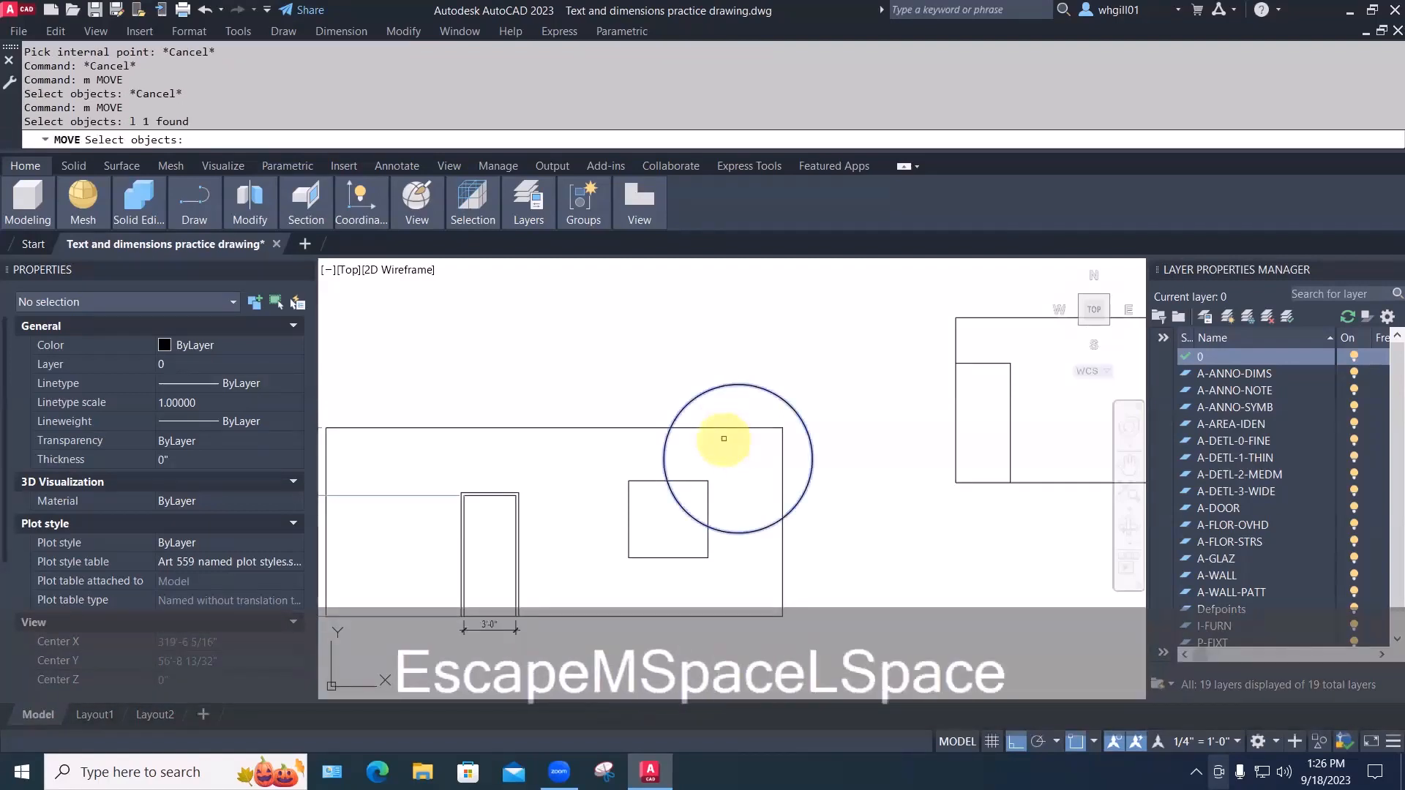
{"action": "key", "text": "space"}
{"action": "key", "text": "space"}
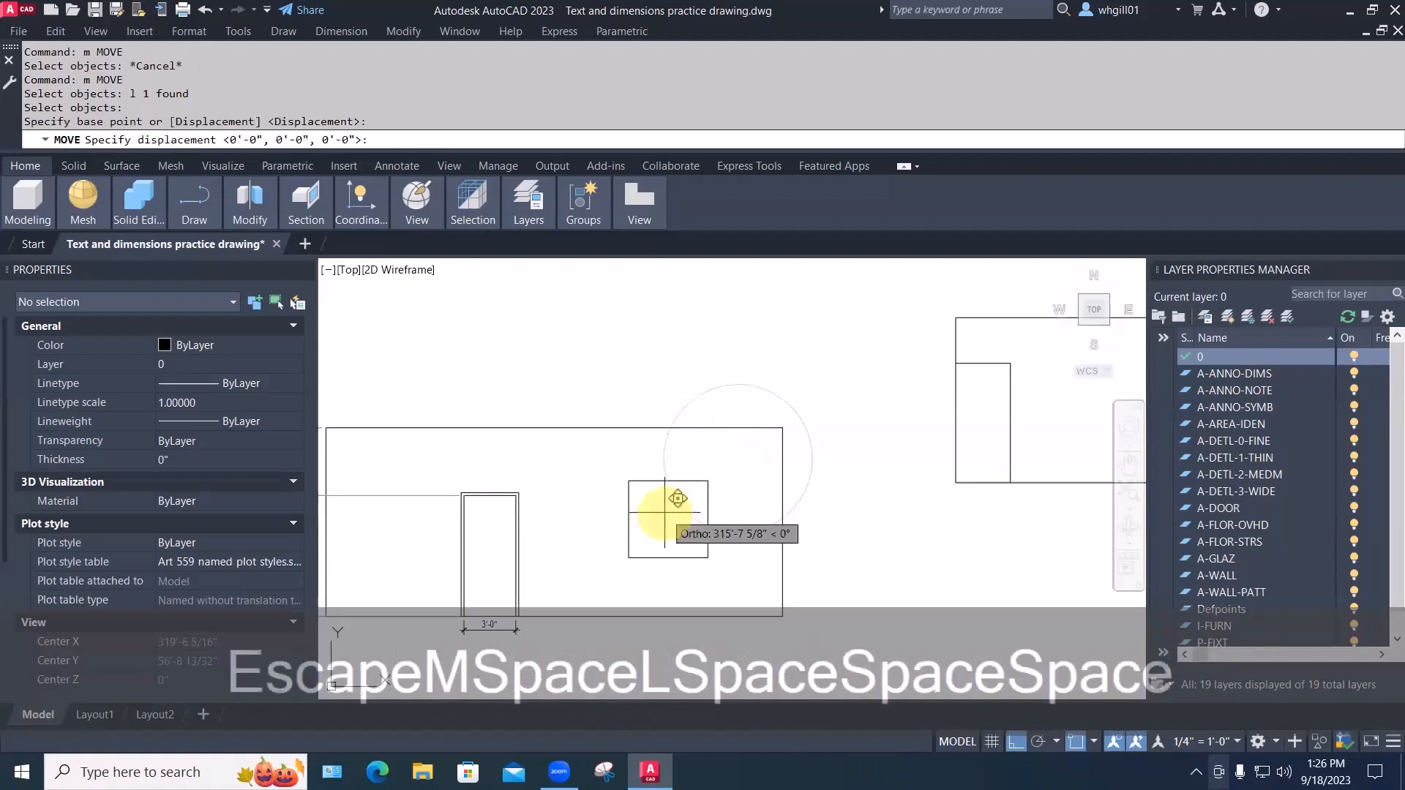
{"action": "key", "text": "Escape"}
{"action": "key", "text": "Escape"}
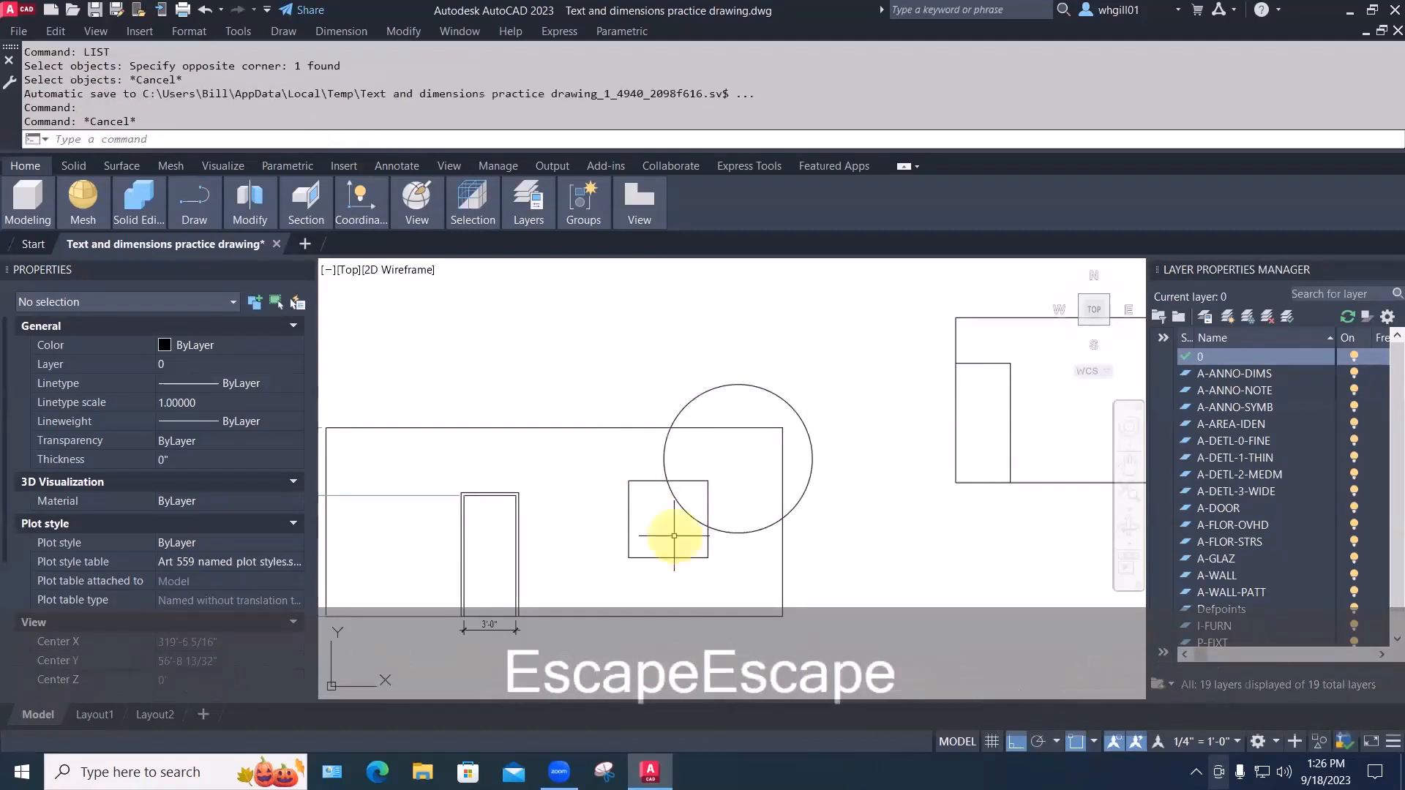
{"action": "scroll", "coordinate": [663, 523], "scroll_direction": "up", "scroll_amount": 2}
{"action": "type", "text": "b"}
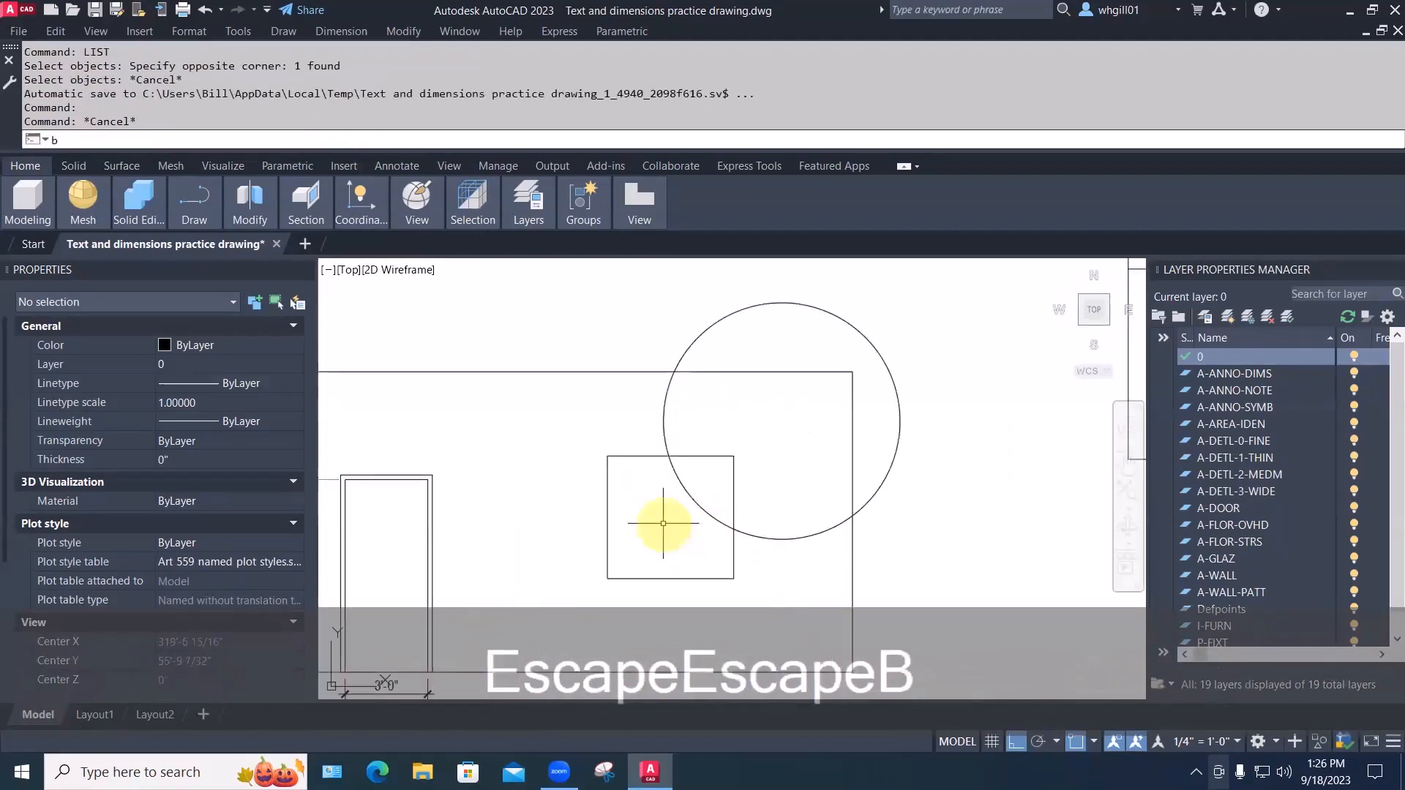
{"action": "type", "text": "o"}
Create a boundary polyline from the square's area outside the circle using Pick Points
{"action": "key", "text": "Return"}
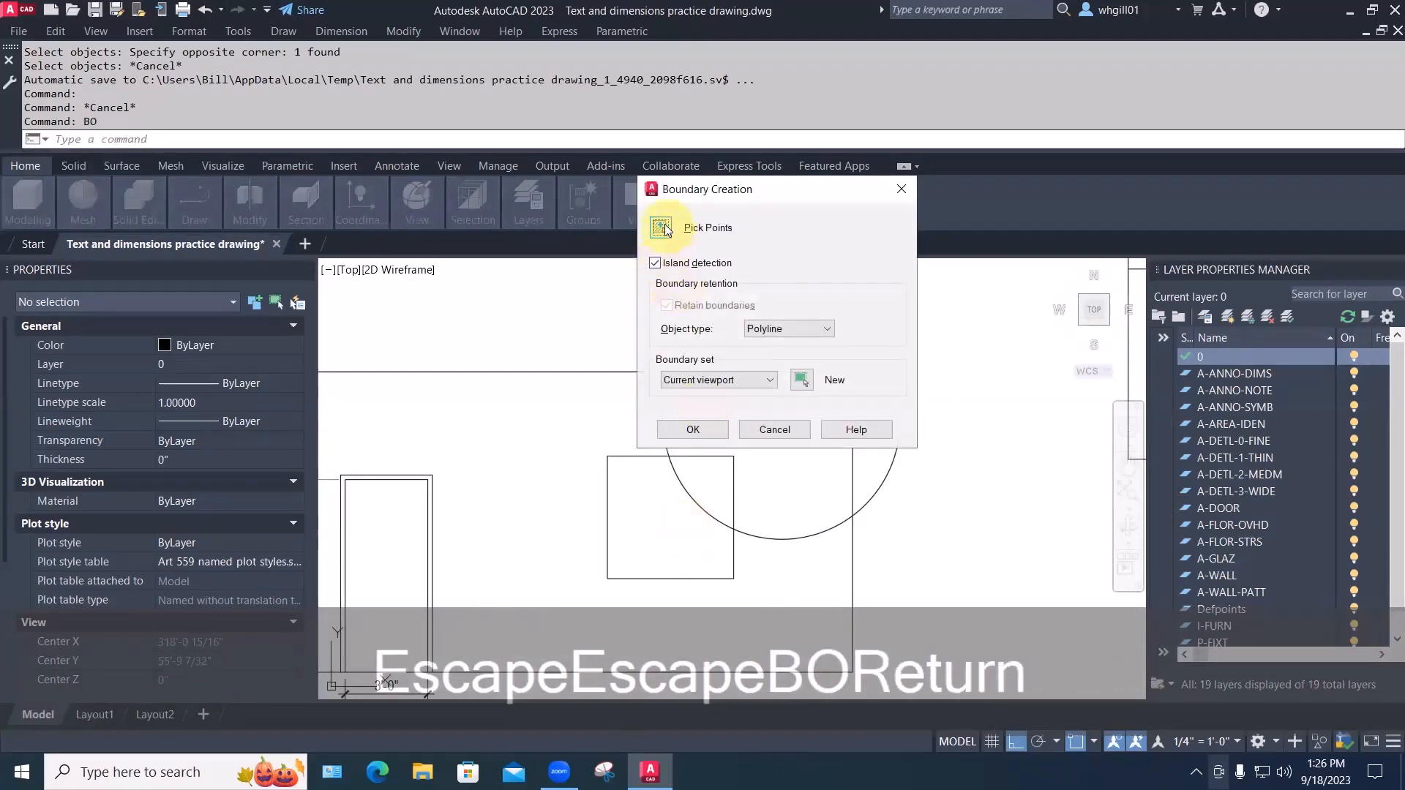
{"action": "left_click", "coordinate": [662, 229]}
{"action": "left_click", "coordinate": [659, 530]}
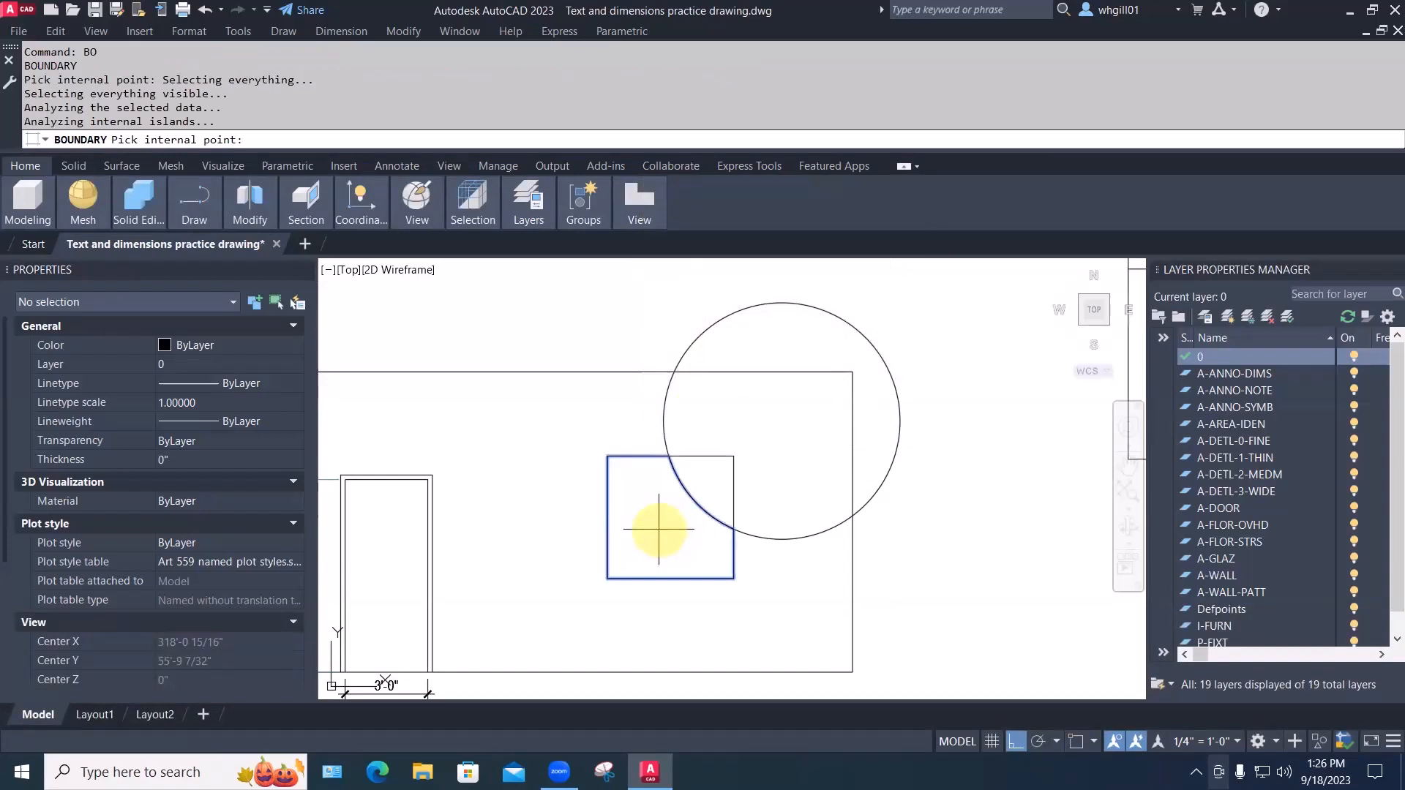
{"action": "key", "text": "Return"}
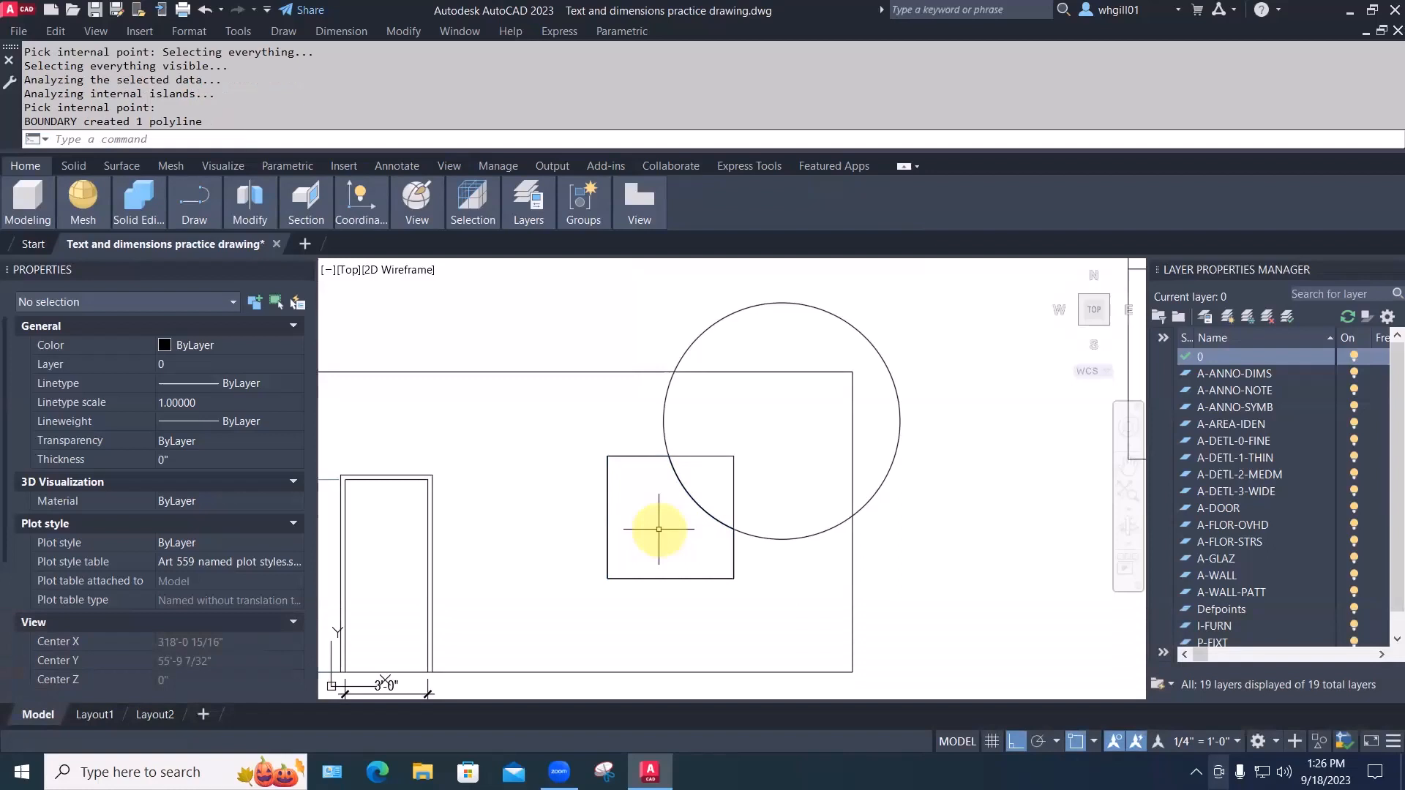
{"action": "key", "text": "Escape"}
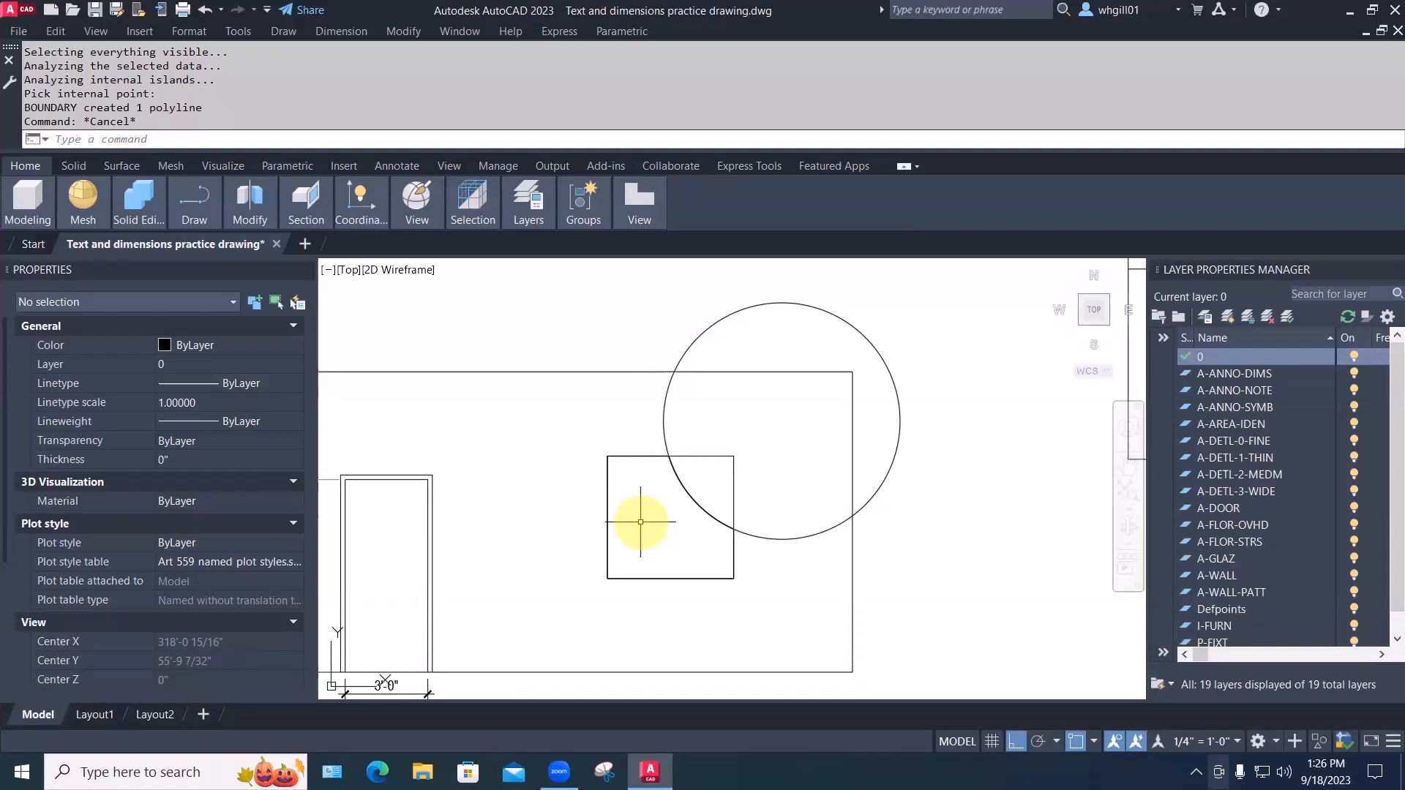
Move the last-created boundary polyline straight up above the shapes with Ortho on
{"action": "type", "text": "move"}
{"action": "key", "text": "Return"}
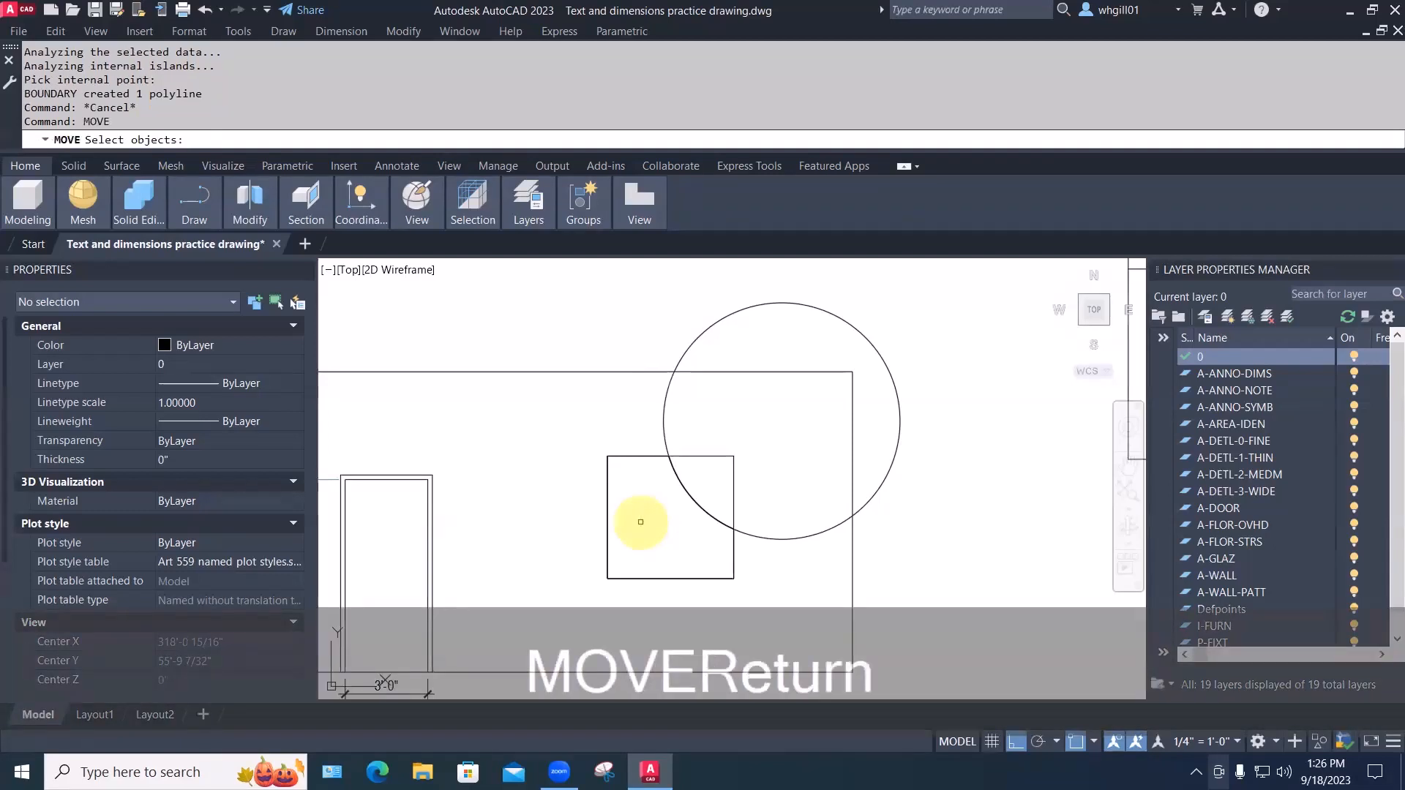
{"action": "type", "text": "p"}
{"action": "key", "text": "Return"}
{"action": "type", "text": "l"}
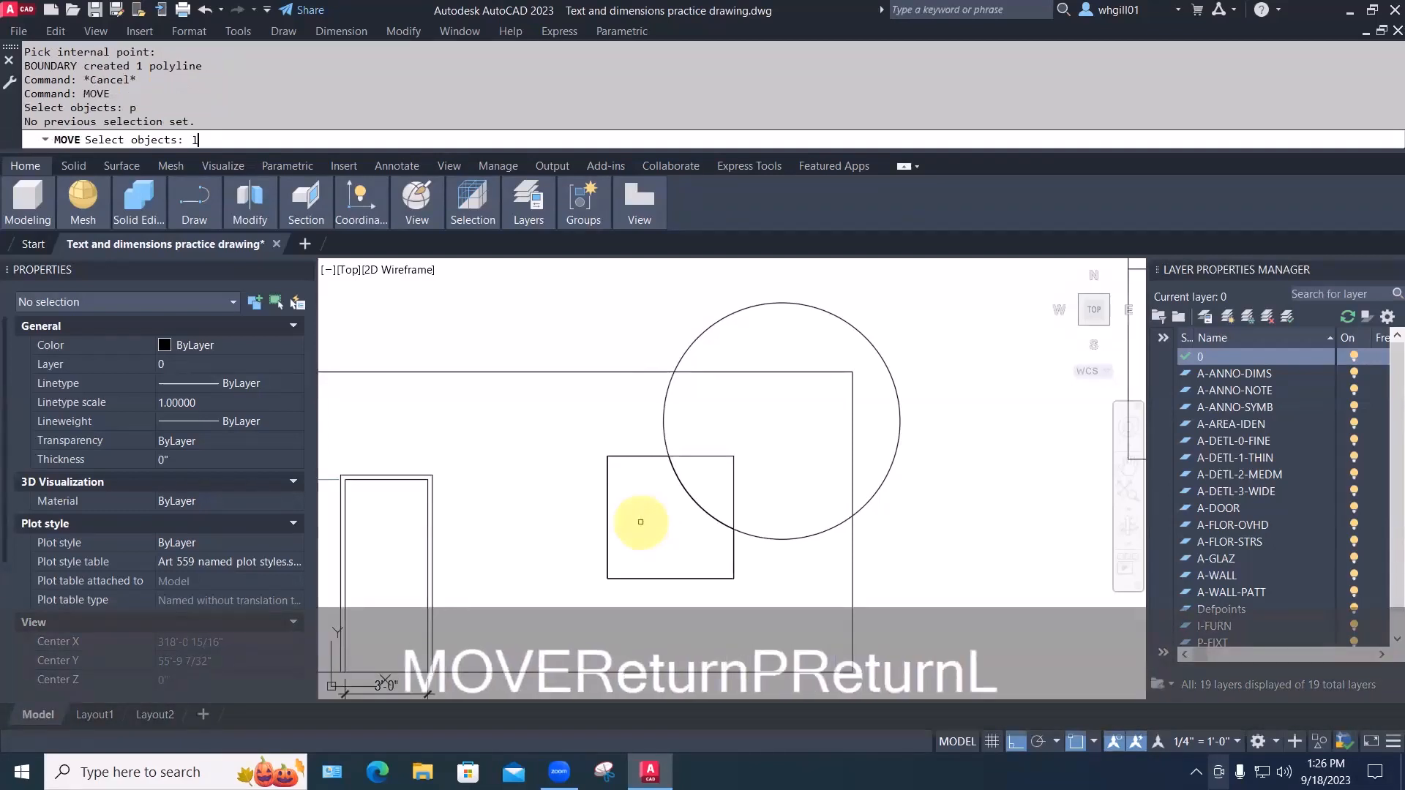
{"action": "key", "text": "Return"}
{"action": "key", "text": "space"}
{"action": "left_click", "coordinate": [641, 522]}
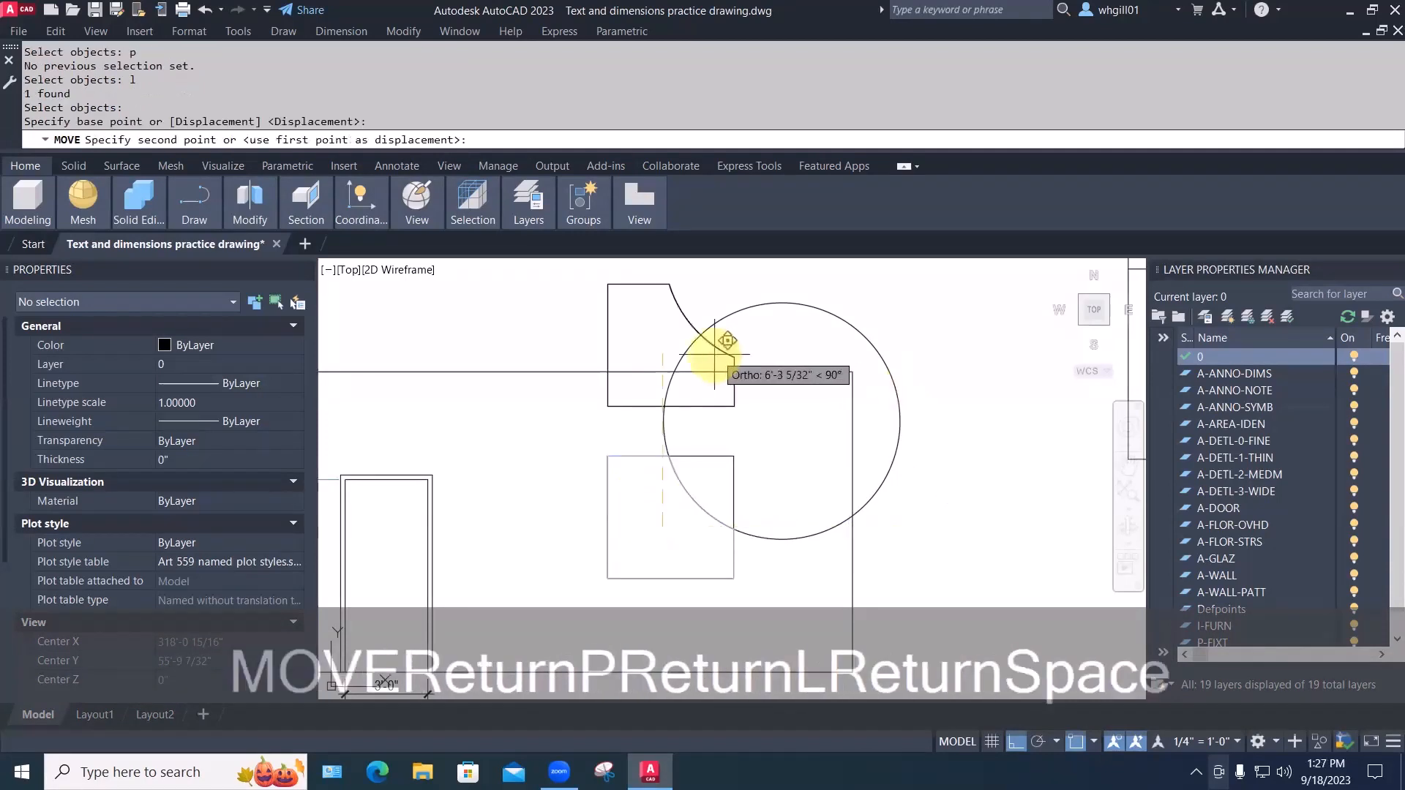
{"action": "scroll", "coordinate": [690, 454], "scroll_direction": "down", "scroll_amount": 3}
{"action": "key", "text": "Escape"}
{"action": "key", "text": "Escape"}
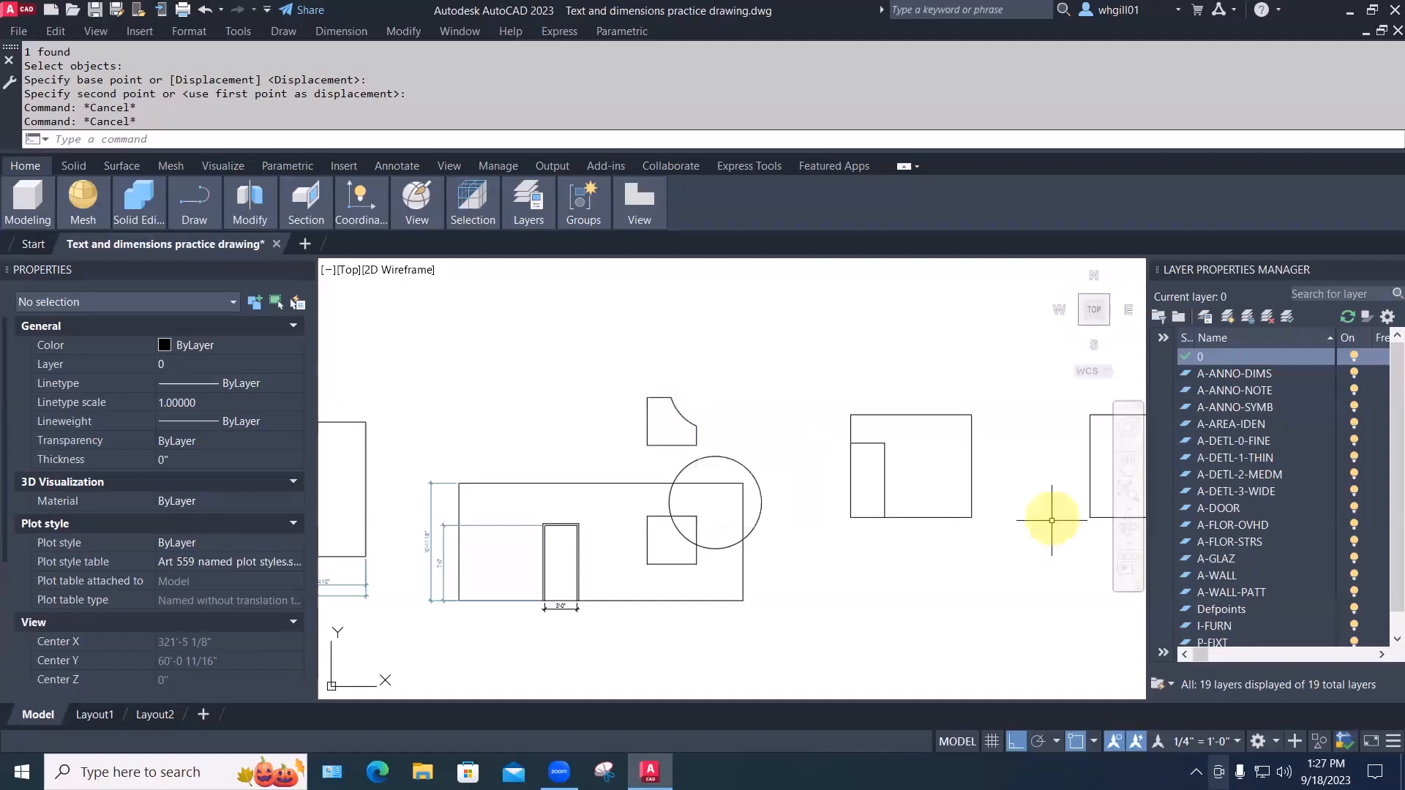
{"action": "scroll", "coordinate": [702, 534], "scroll_direction": "up", "scroll_amount": 3}
{"action": "middle_click_drag", "start_coordinate": [702, 511], "coordinate": [527, 546]}
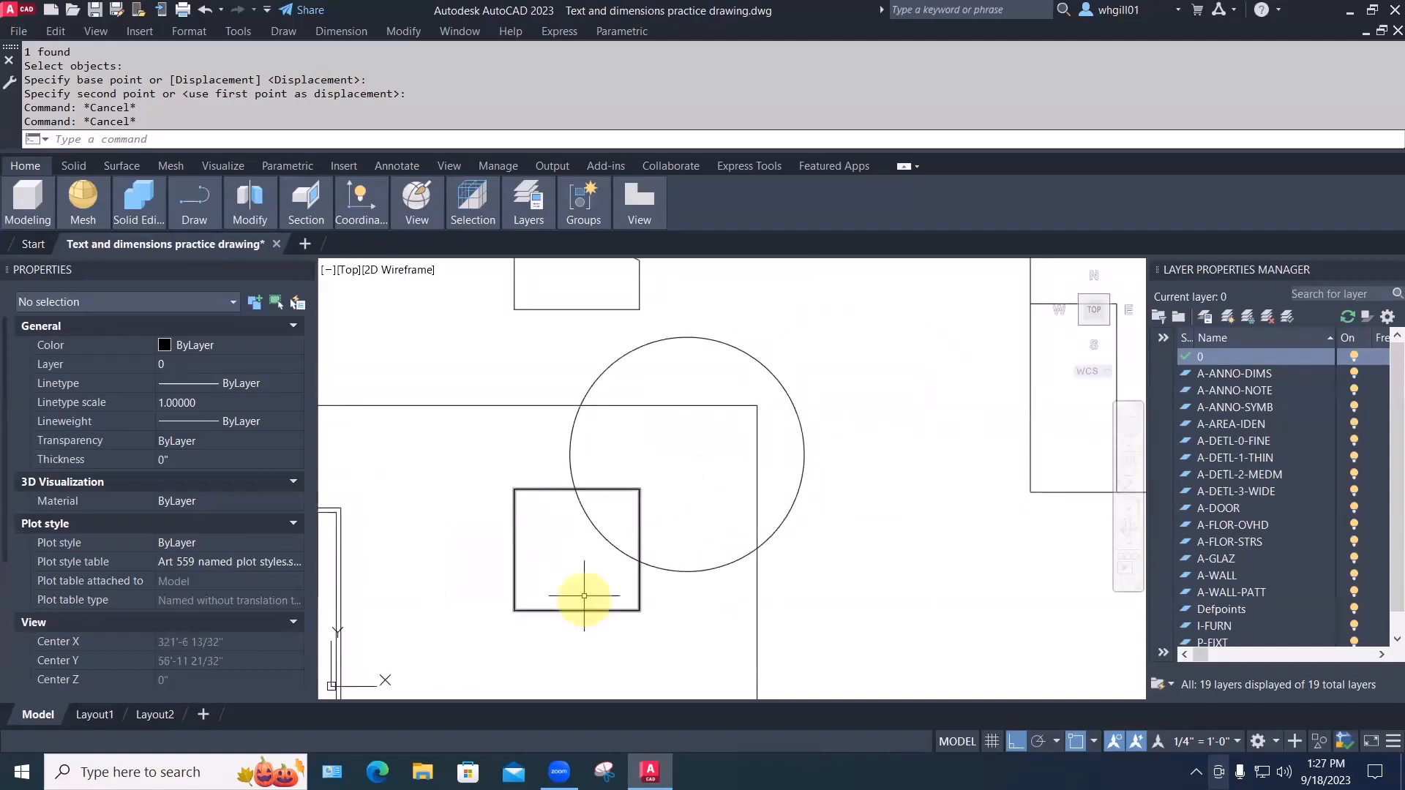
Create boundary polylines from the small square region and the square–circle overlap region
{"action": "type", "text": "BO"}
{"action": "key", "text": "Return"}
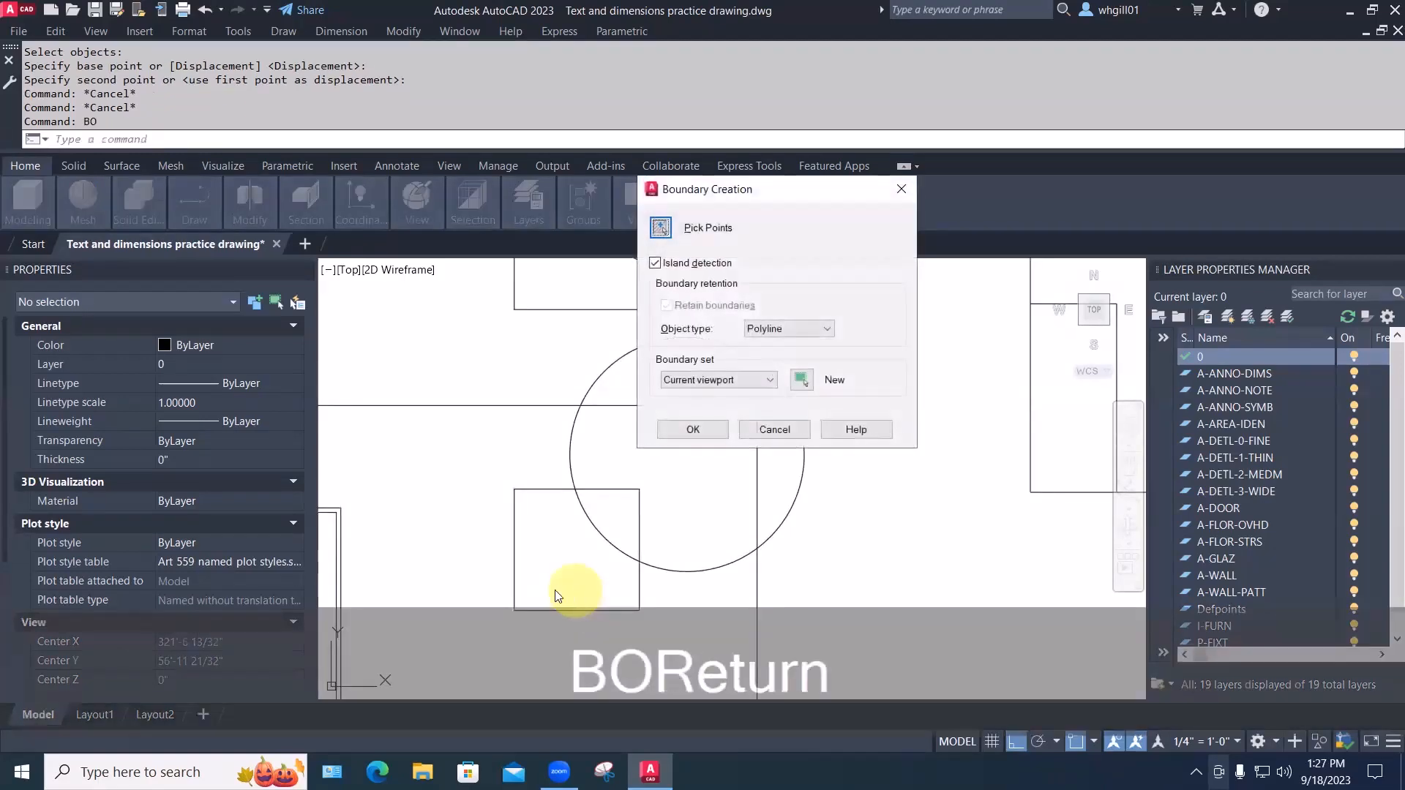
{"action": "left_click", "coordinate": [660, 227]}
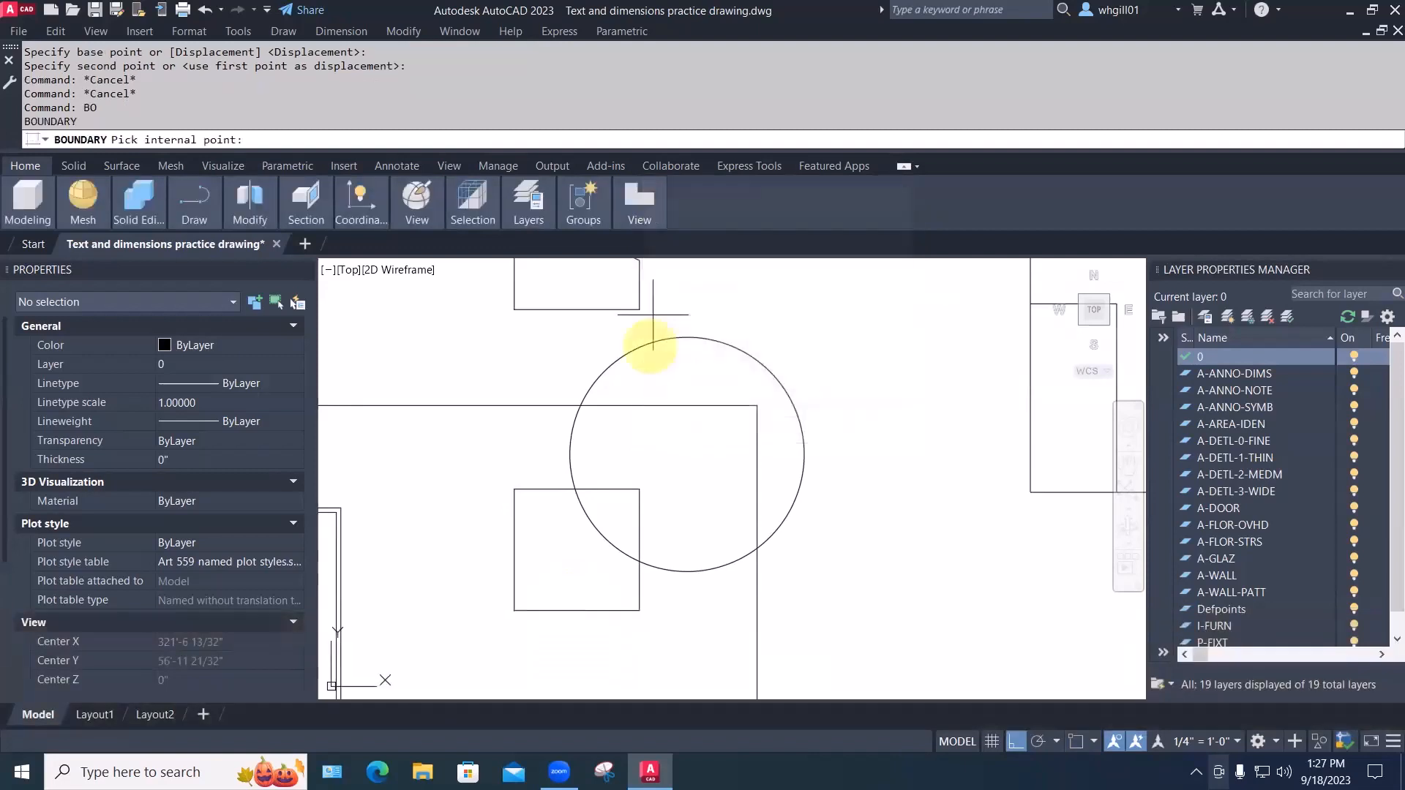
{"action": "left_click", "coordinate": [561, 562]}
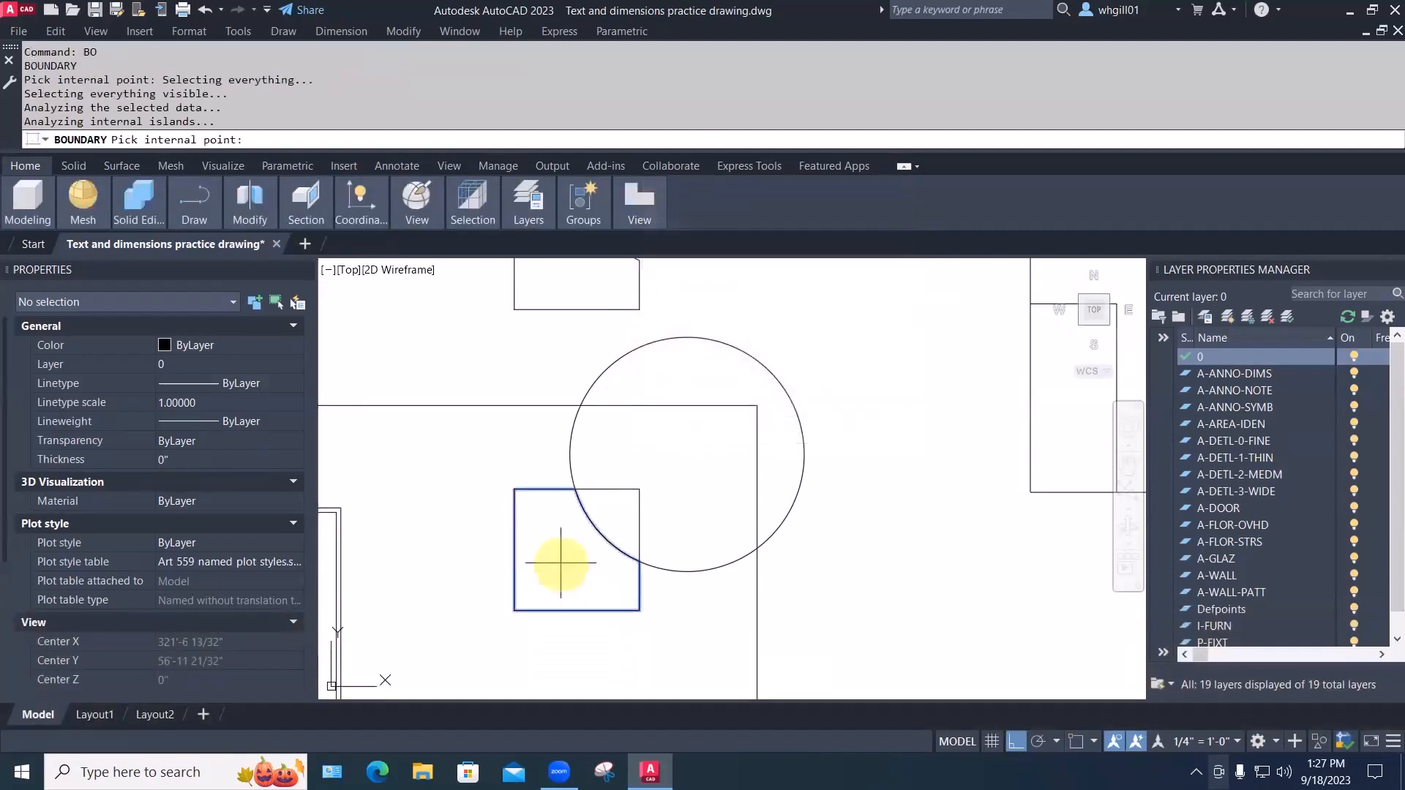
{"action": "left_click", "coordinate": [670, 498]}
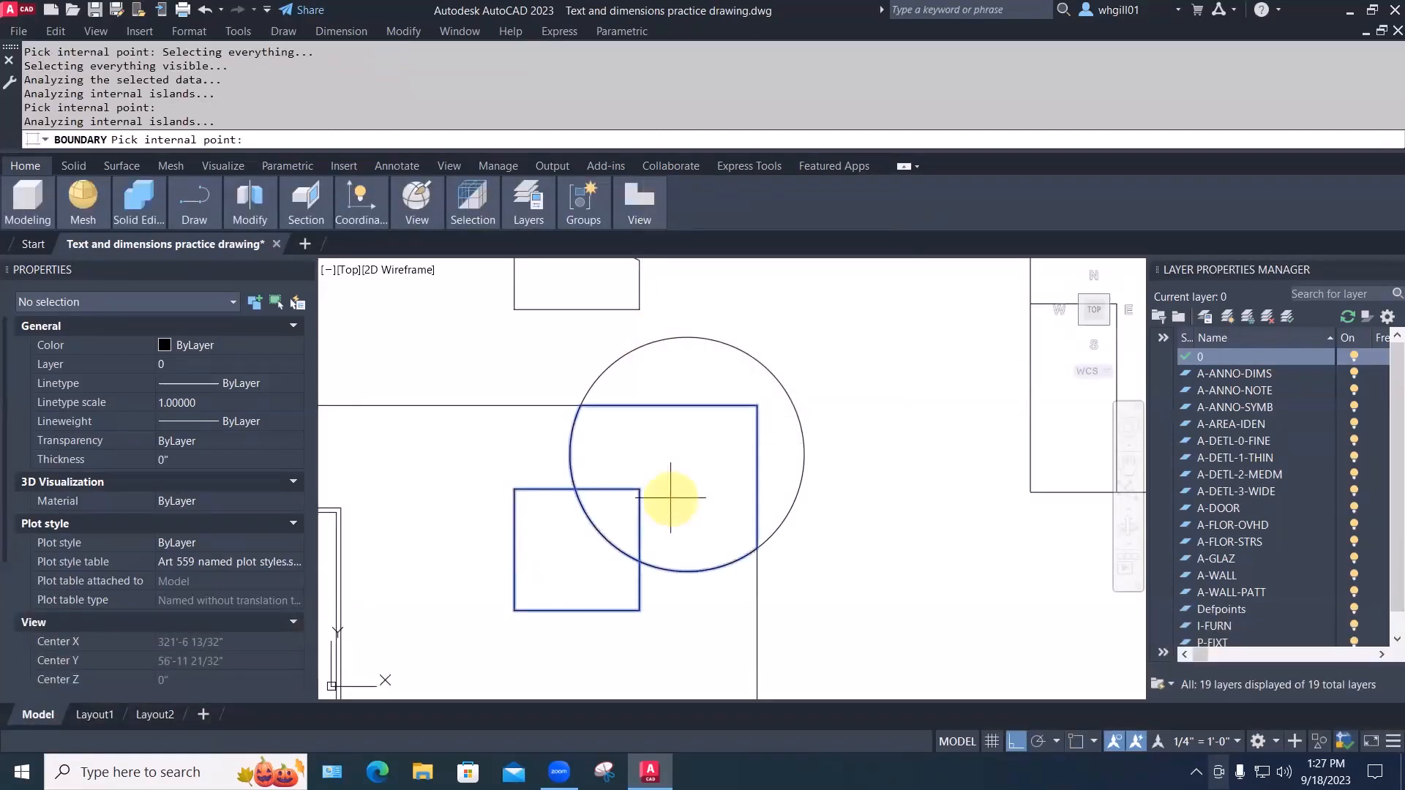
{"action": "key", "text": "Return"}
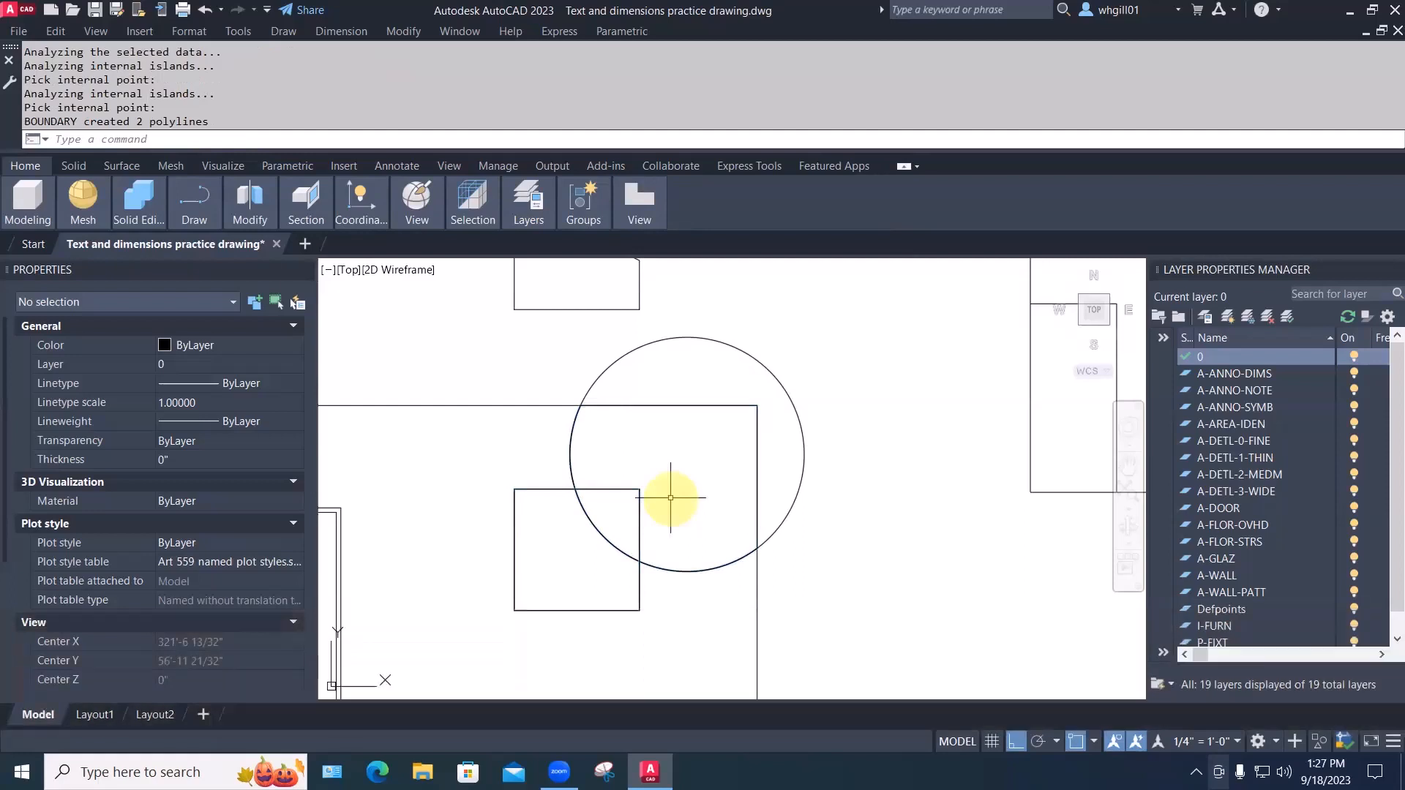
{"action": "key", "text": "Escape"}
Move the last-created boundary polyline horizontally to the right of the circle
{"action": "type", "text": "m"}
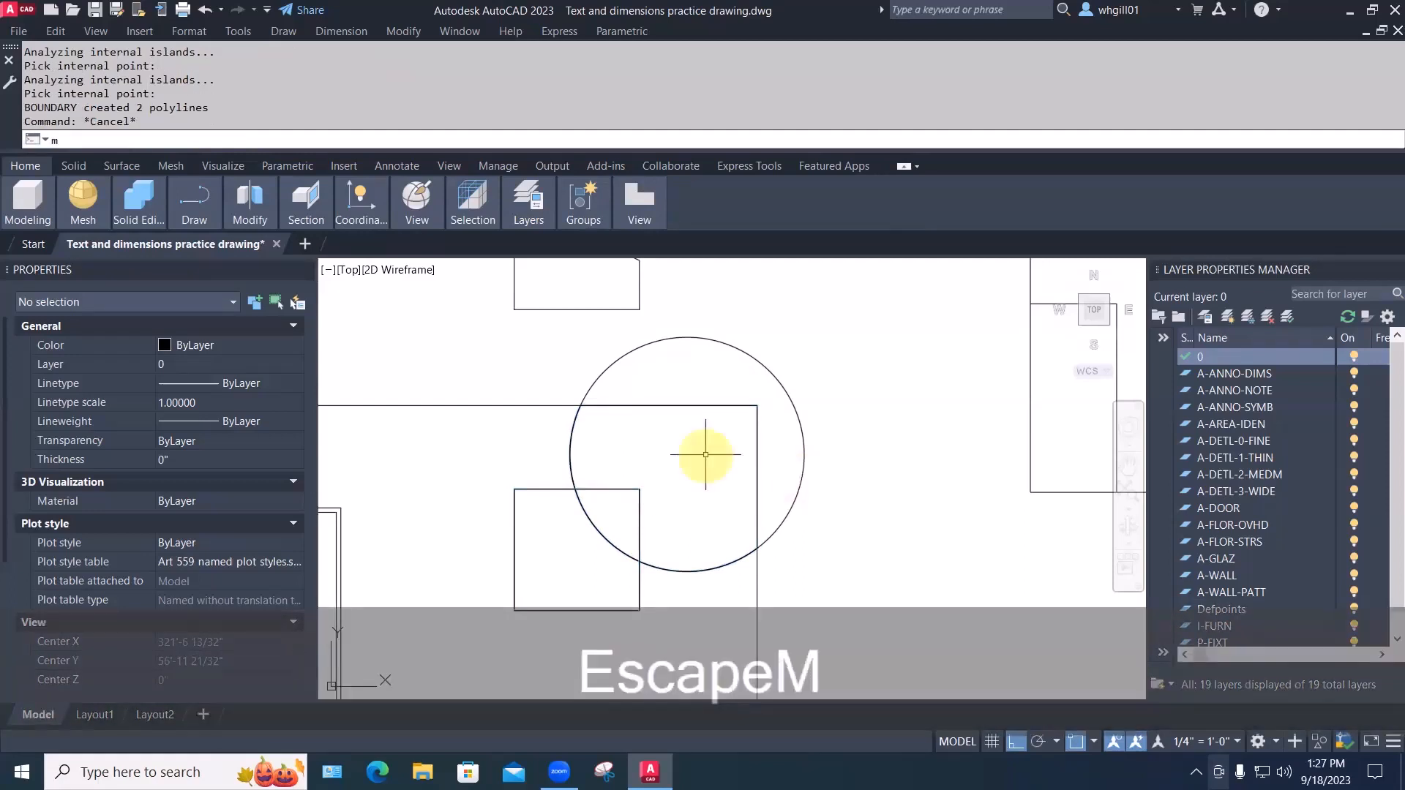
{"action": "key", "text": "Return"}
{"action": "type", "text": "lect objects: l"}
{"action": "key", "text": "Return"}
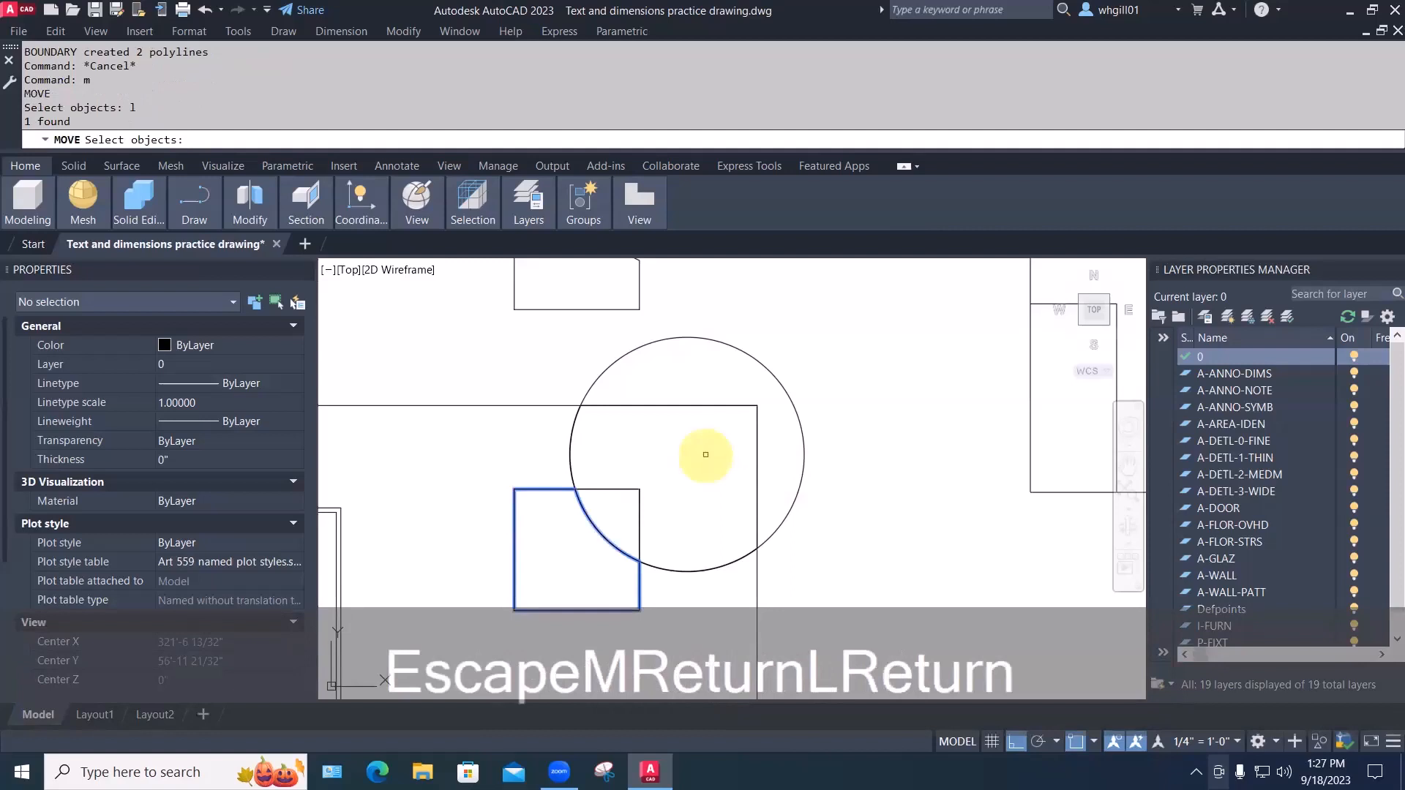
{"action": "key", "text": "space"}
{"action": "left_click", "coordinate": [696, 458]}
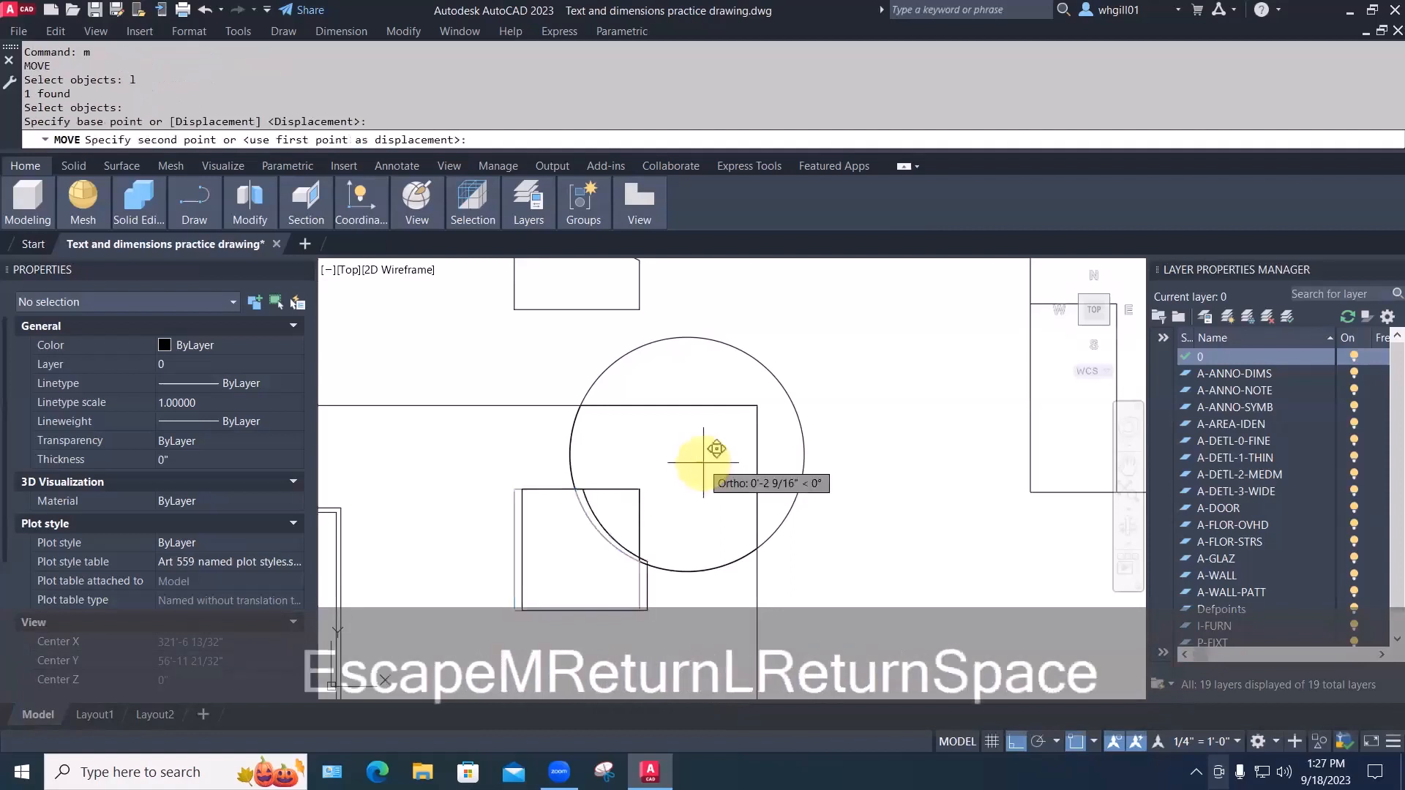
{"action": "left_click", "coordinate": [991, 458]}
Attempt to select the boundary outline inside the circle for moving, cancelling wrong selections
{"action": "key", "text": "space"}
{"action": "left_click", "coordinate": [683, 392]}
{"action": "left_click", "coordinate": [674, 404]}
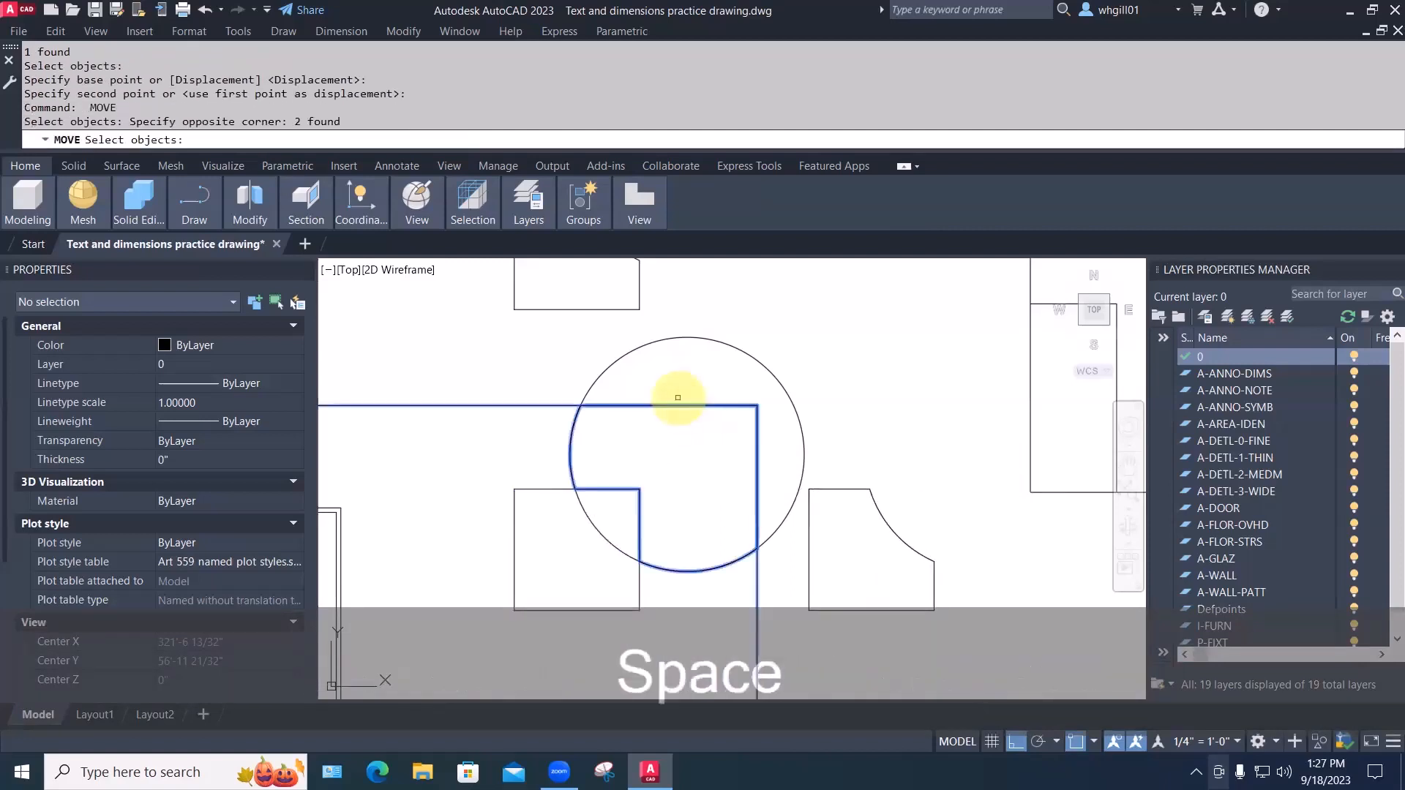
{"action": "key", "text": "Escape"}
{"action": "key", "text": "Escape"}
{"action": "type", "text": "m"}
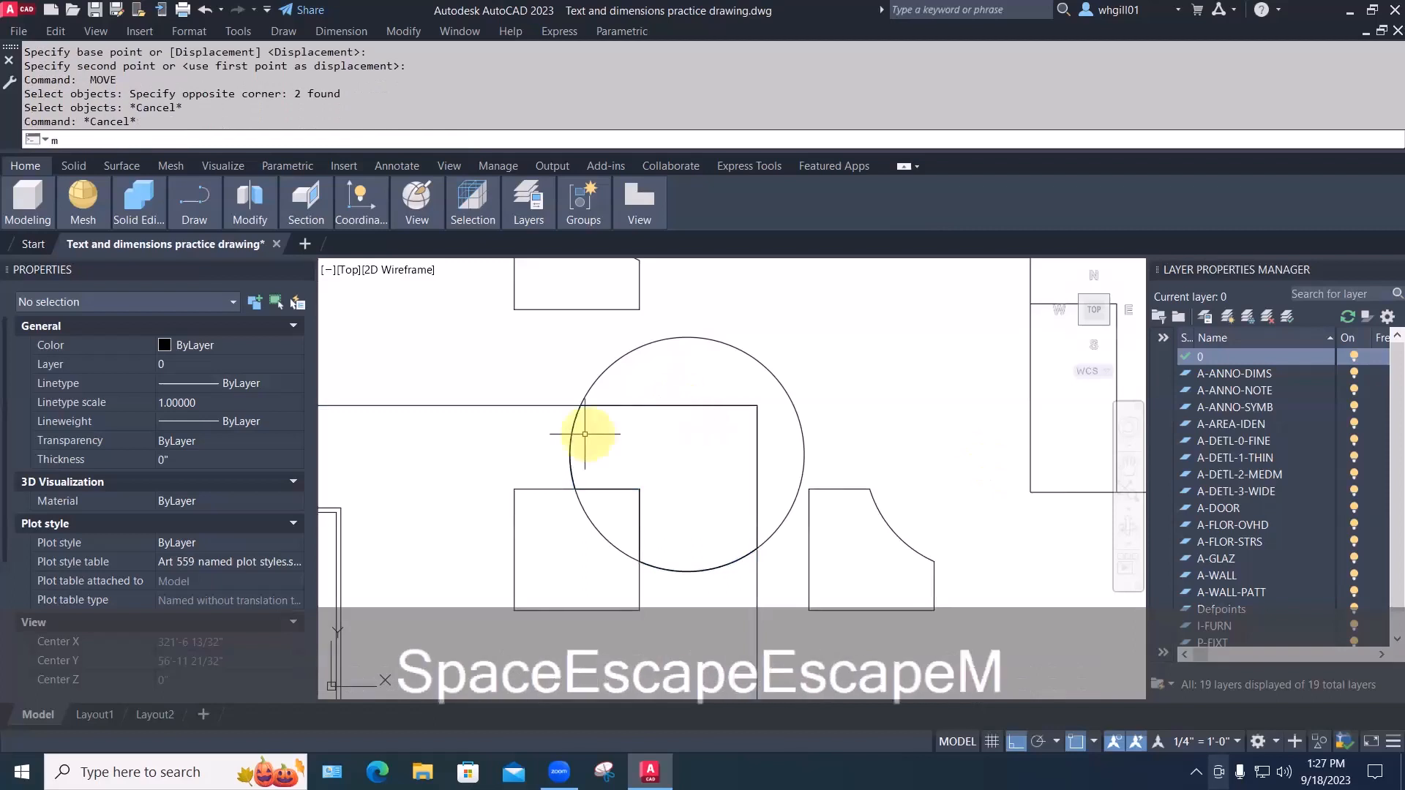
{"action": "key", "text": "space"}
{"action": "left_click", "coordinate": [643, 439]}
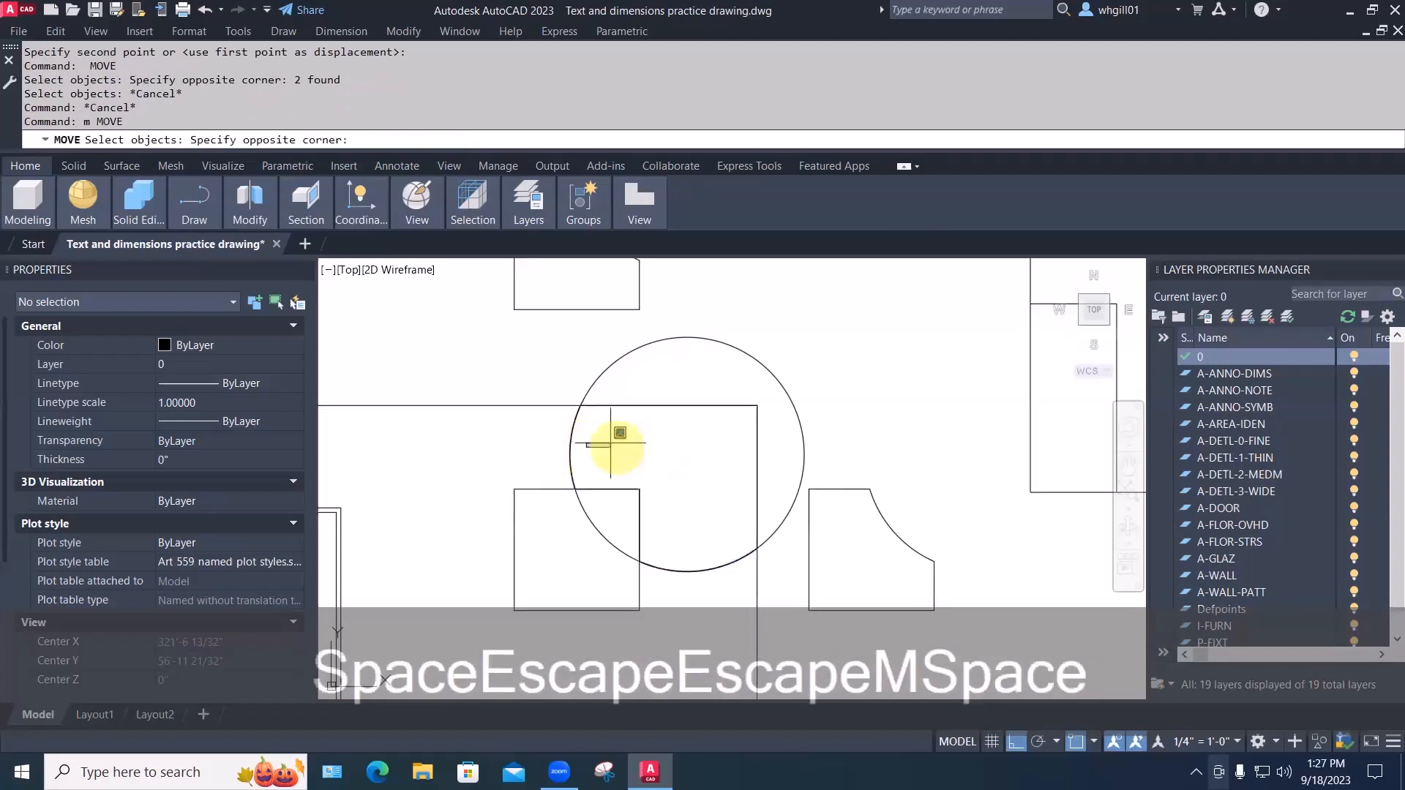
{"action": "left_click", "coordinate": [588, 440]}
{"action": "type", "text": "m"}
{"action": "key", "text": "space"}
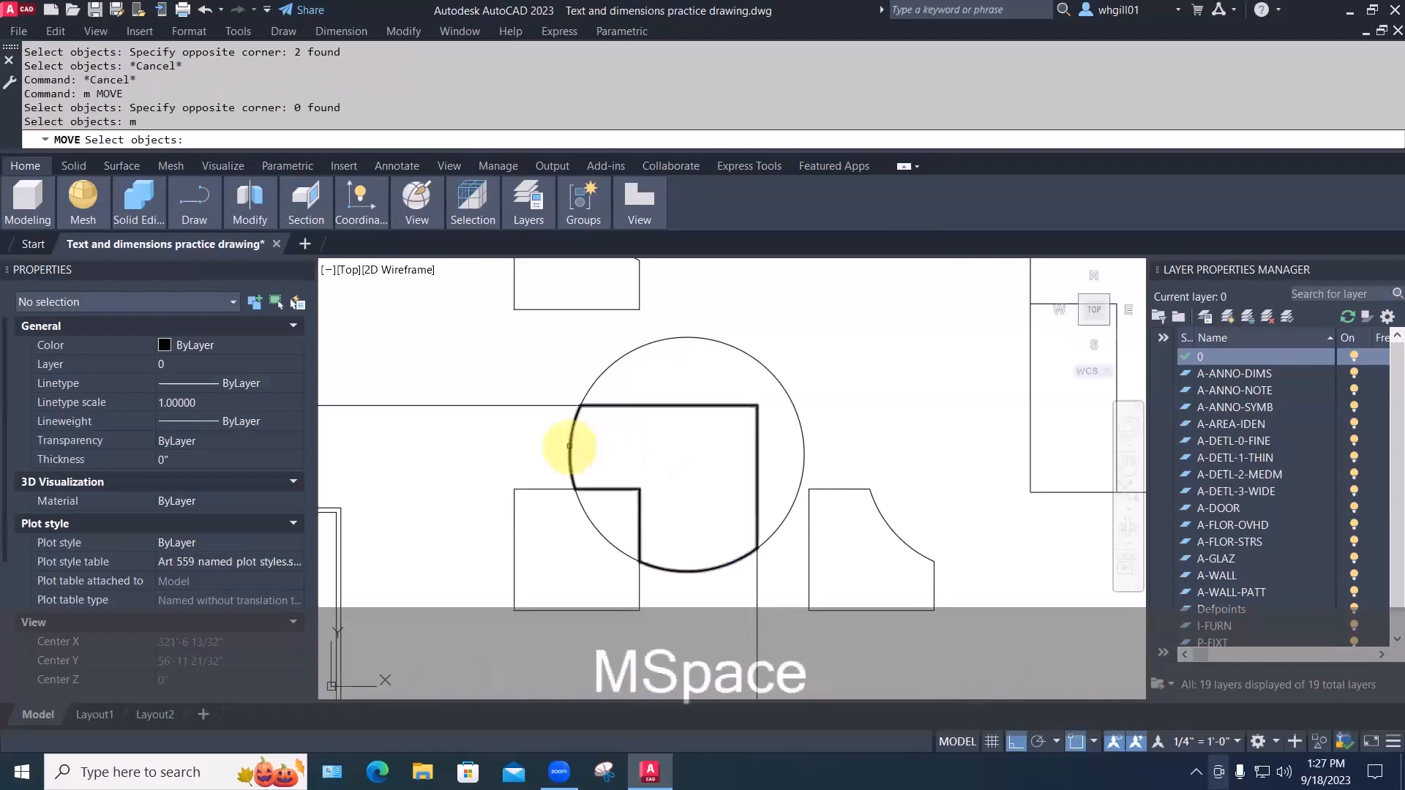
{"action": "left_click", "coordinate": [572, 449]}
{"action": "key", "text": "space"}
{"action": "left_click", "coordinate": [590, 452]}
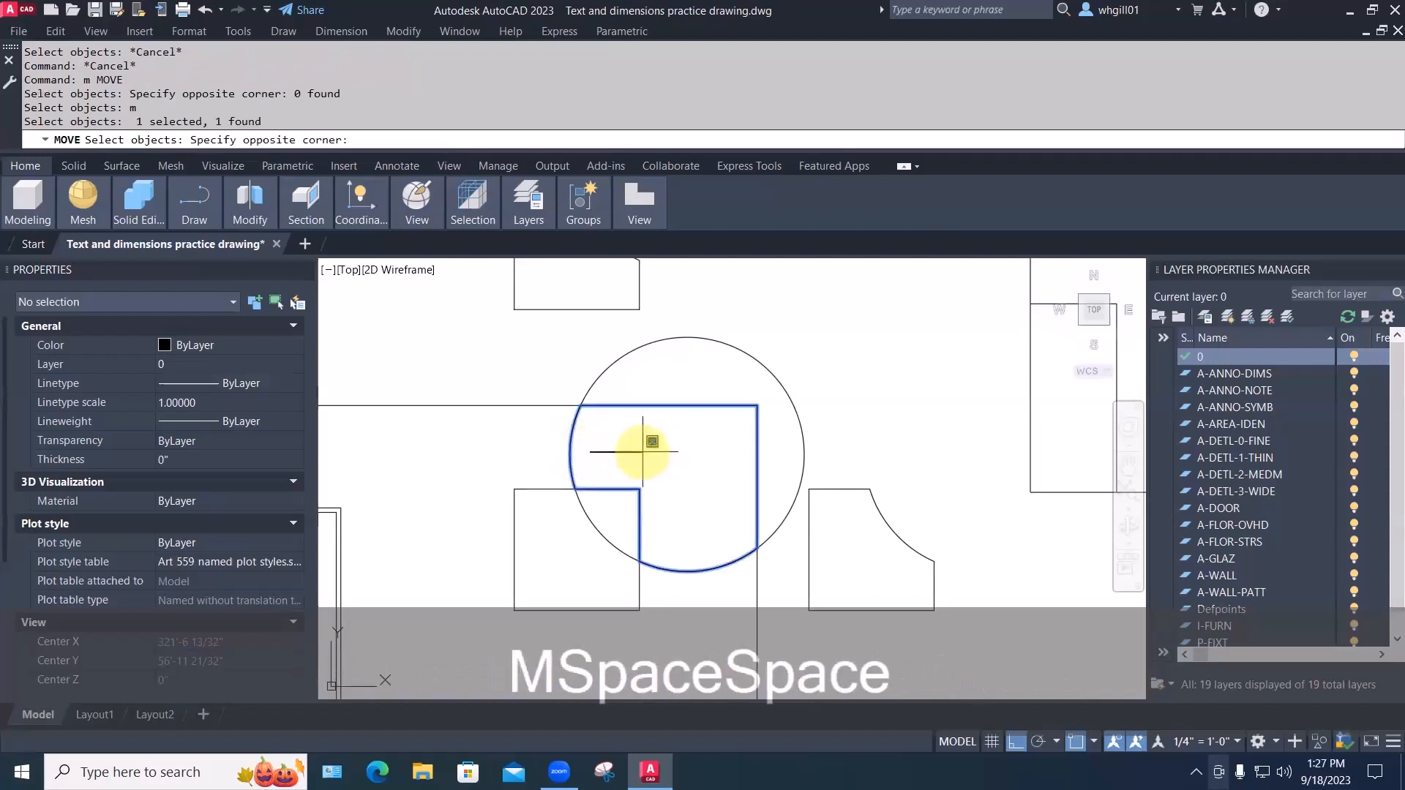
{"action": "key", "text": "Escape"}
{"action": "key", "text": "Escape"}
Move the circle's boundary outline above the shapes with Ortho turned off (F8)
{"action": "scroll", "coordinate": [617, 451], "scroll_direction": "down", "scroll_amount": 2}
{"action": "type", "text": "m"}
{"action": "key", "text": "space"}
{"action": "left_click", "coordinate": [601, 451]}
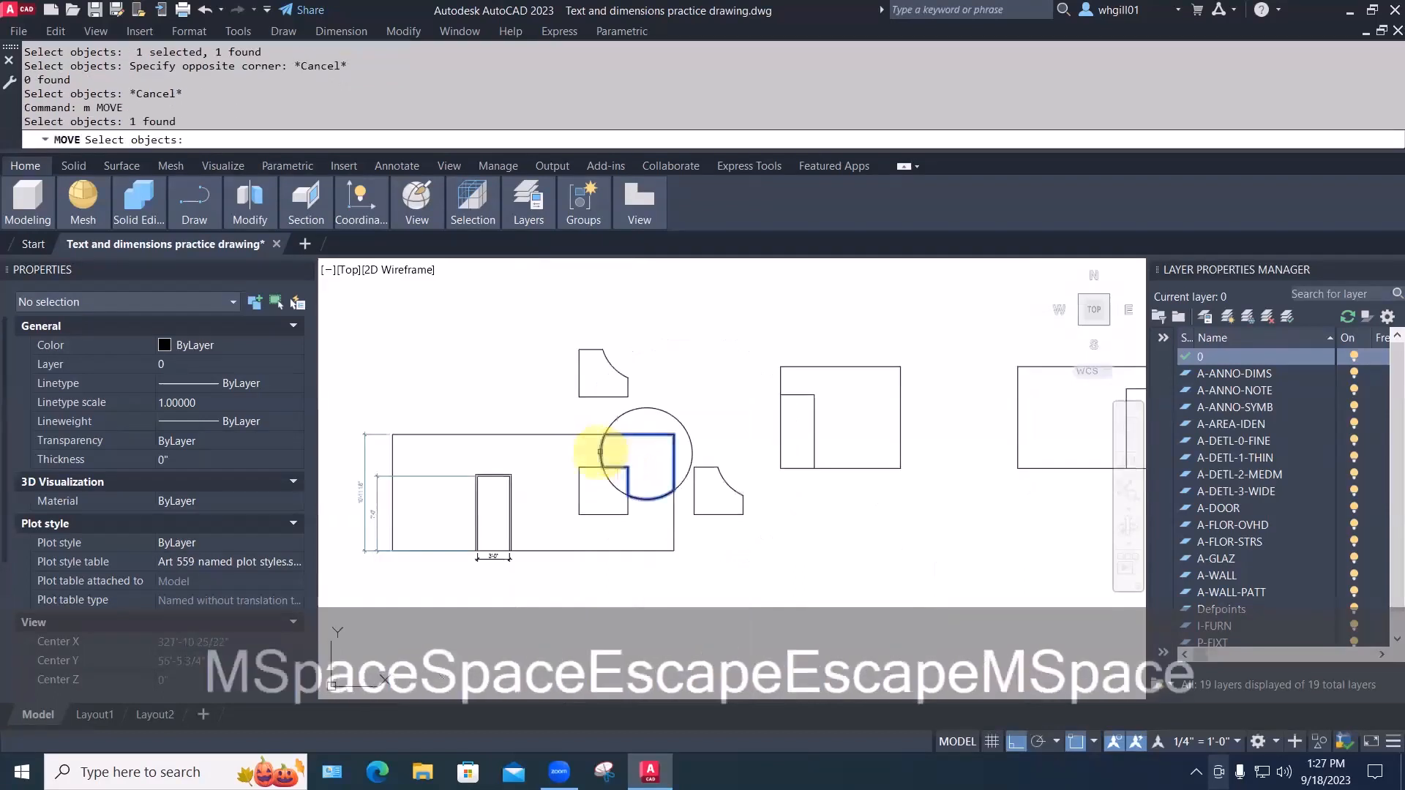
{"action": "key", "text": "space"}
{"action": "left_click", "coordinate": [600, 451]}
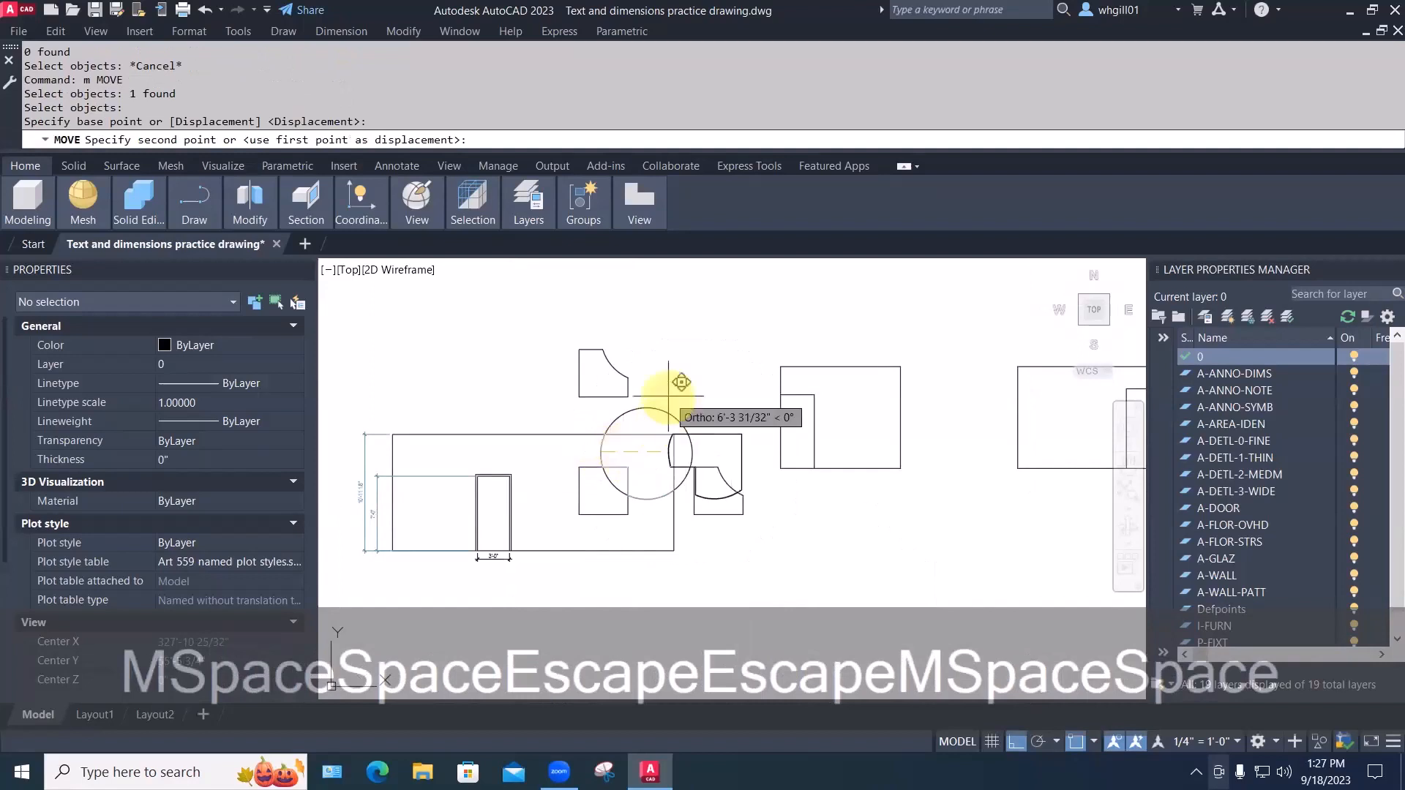
{"action": "key", "text": "F8"}
{"action": "key", "text": "Escape"}
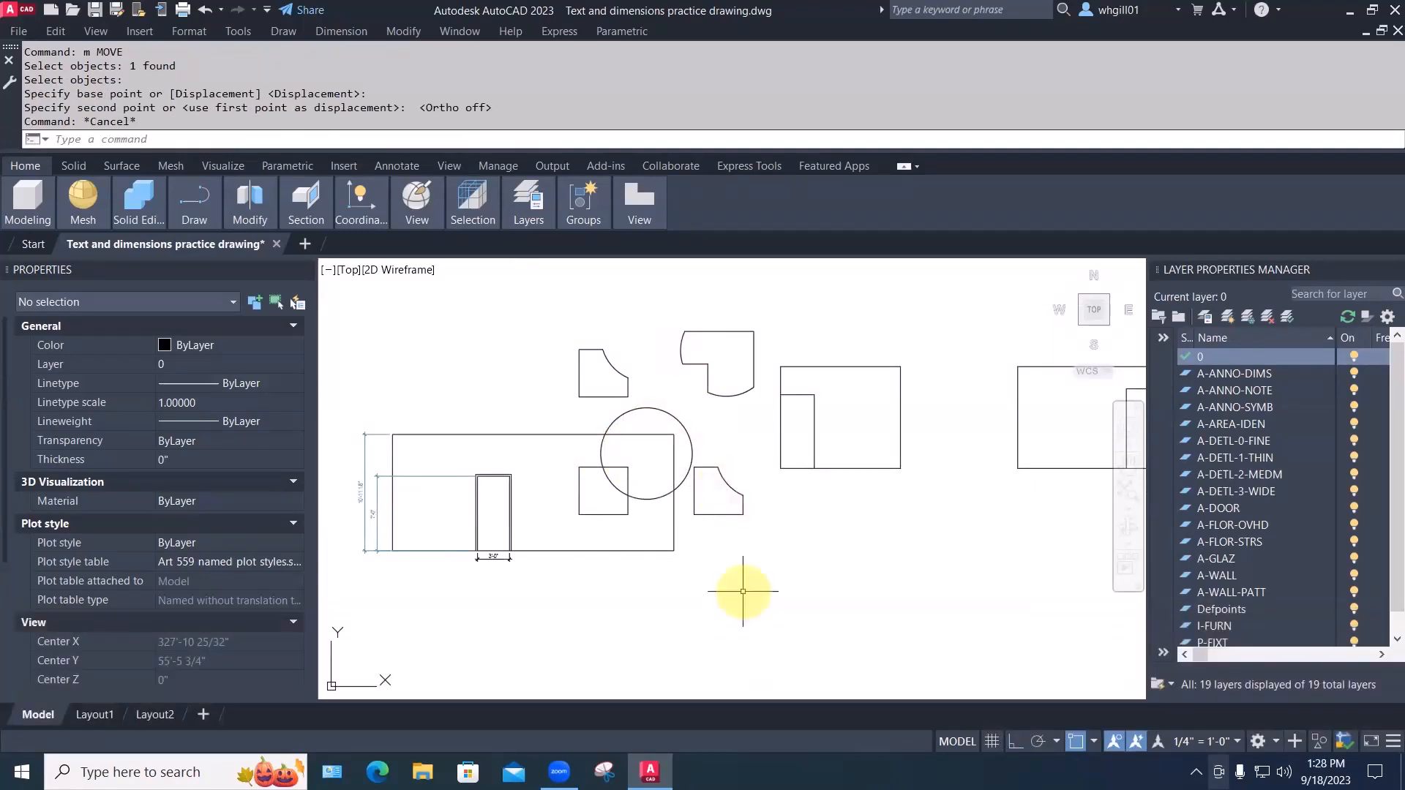
{"action": "scroll", "coordinate": [739, 590], "scroll_direction": "down", "scroll_amount": 6}
Trace an open polyline from the plan's top-left corner diagonally down, right, then up to the double door, Osnap off
{"action": "middle_click_drag", "start_coordinate": [490, 624], "coordinate": [812, 549]}
{"action": "scroll", "coordinate": [719, 528], "scroll_direction": "up", "scroll_amount": 6}
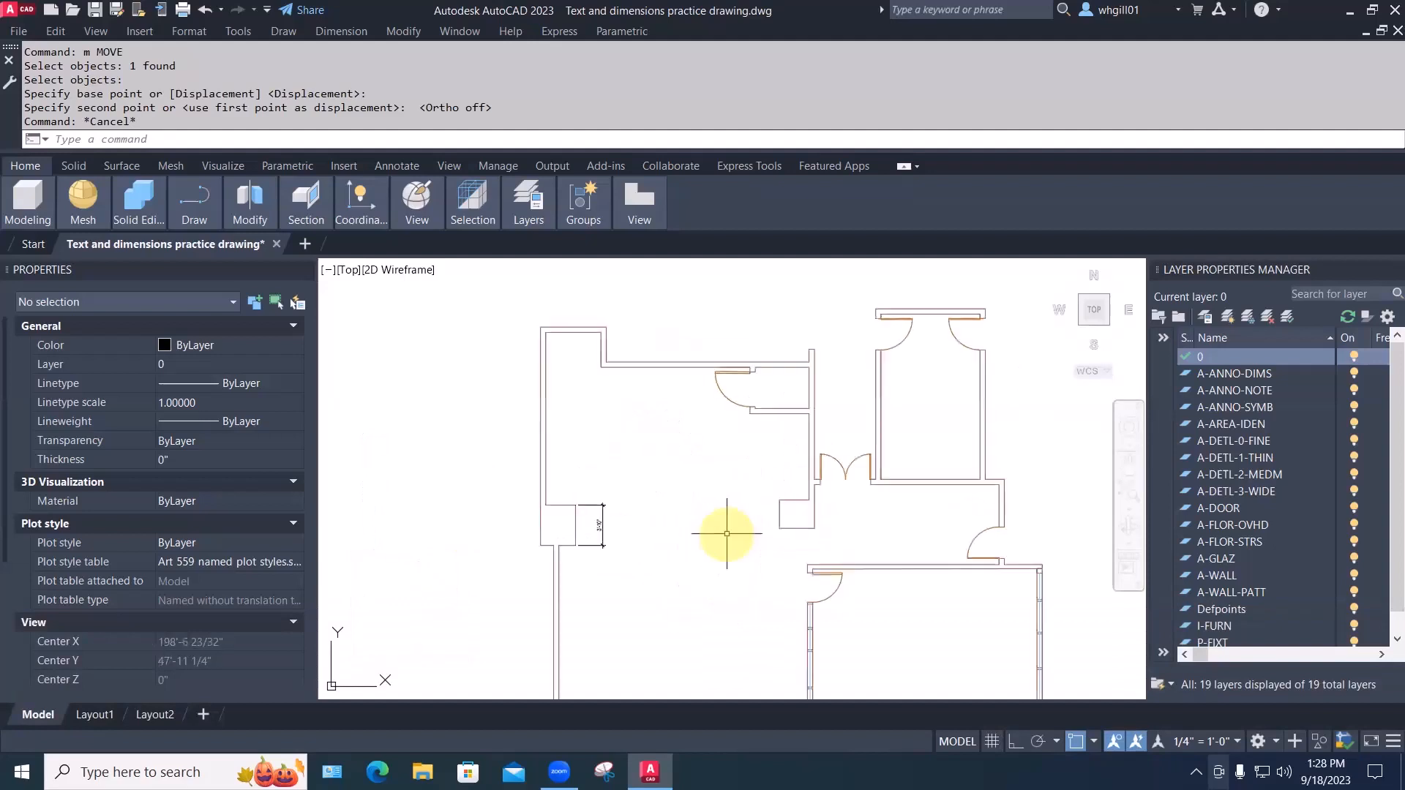
{"action": "middle_click_drag", "start_coordinate": [716, 528], "coordinate": [695, 433]}
{"action": "scroll", "coordinate": [696, 450], "scroll_direction": "down", "scroll_amount": 2}
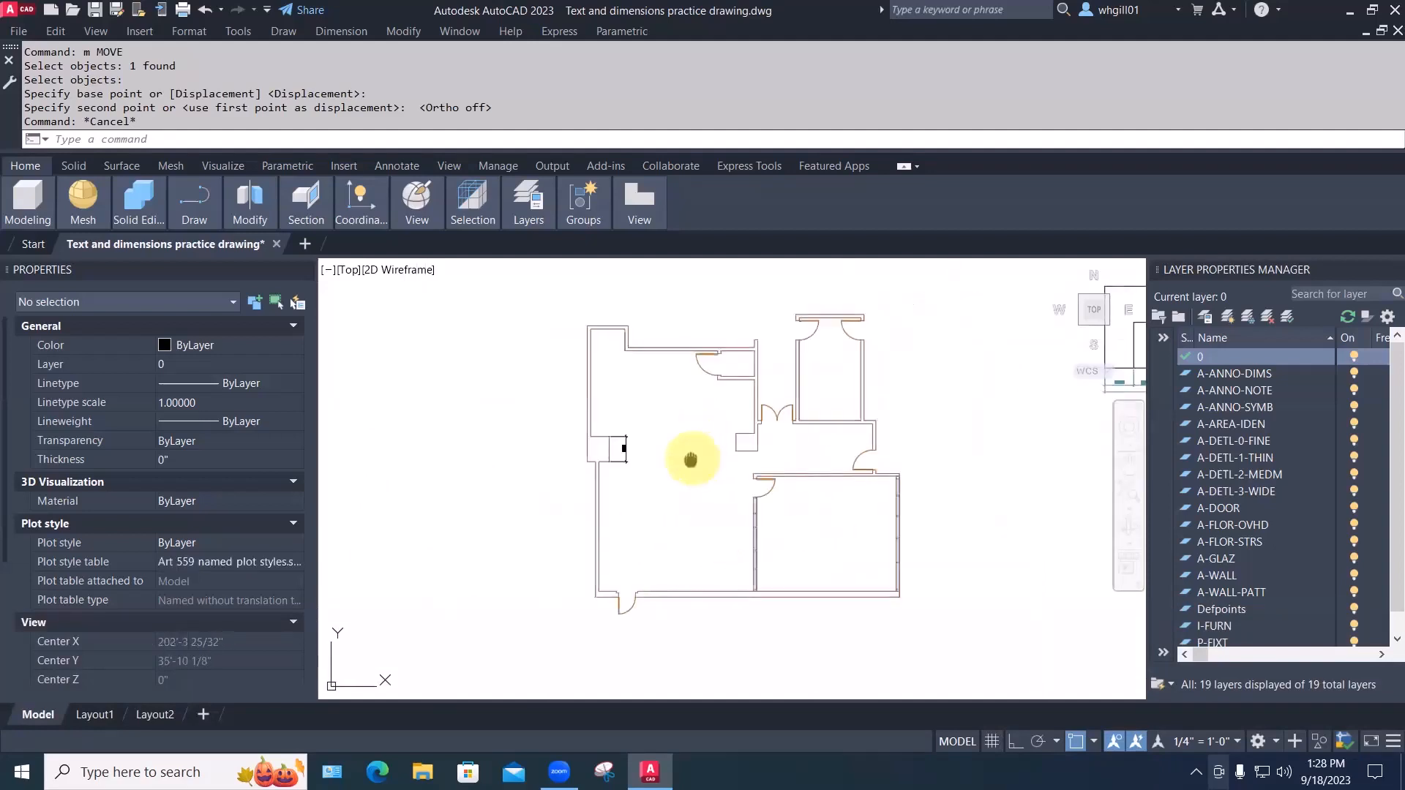
{"action": "scroll", "coordinate": [592, 473], "scroll_direction": "down", "scroll_amount": 1}
{"action": "scroll", "coordinate": [592, 472], "scroll_direction": "up", "scroll_amount": 2}
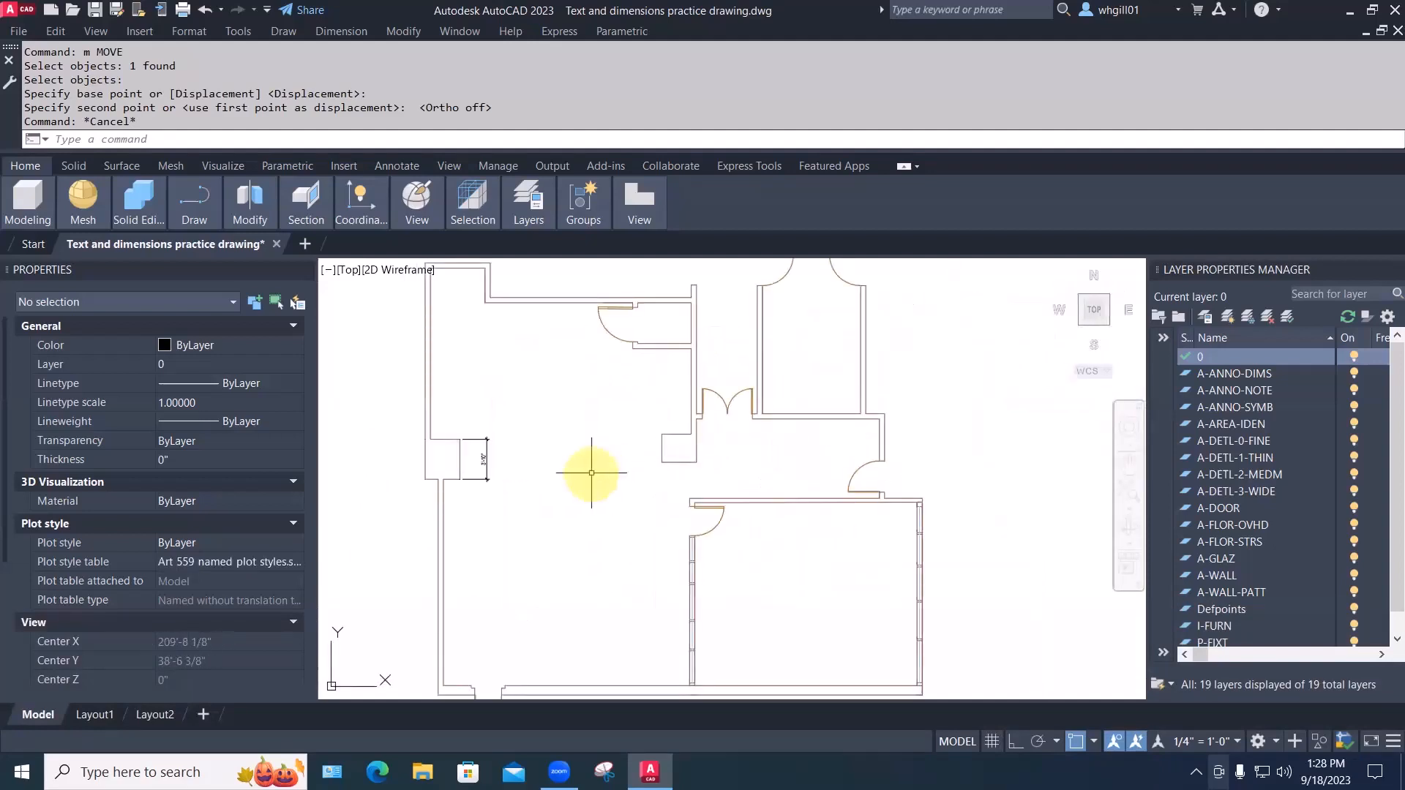
{"action": "type", "text": "pl"}
{"action": "key", "text": "space"}
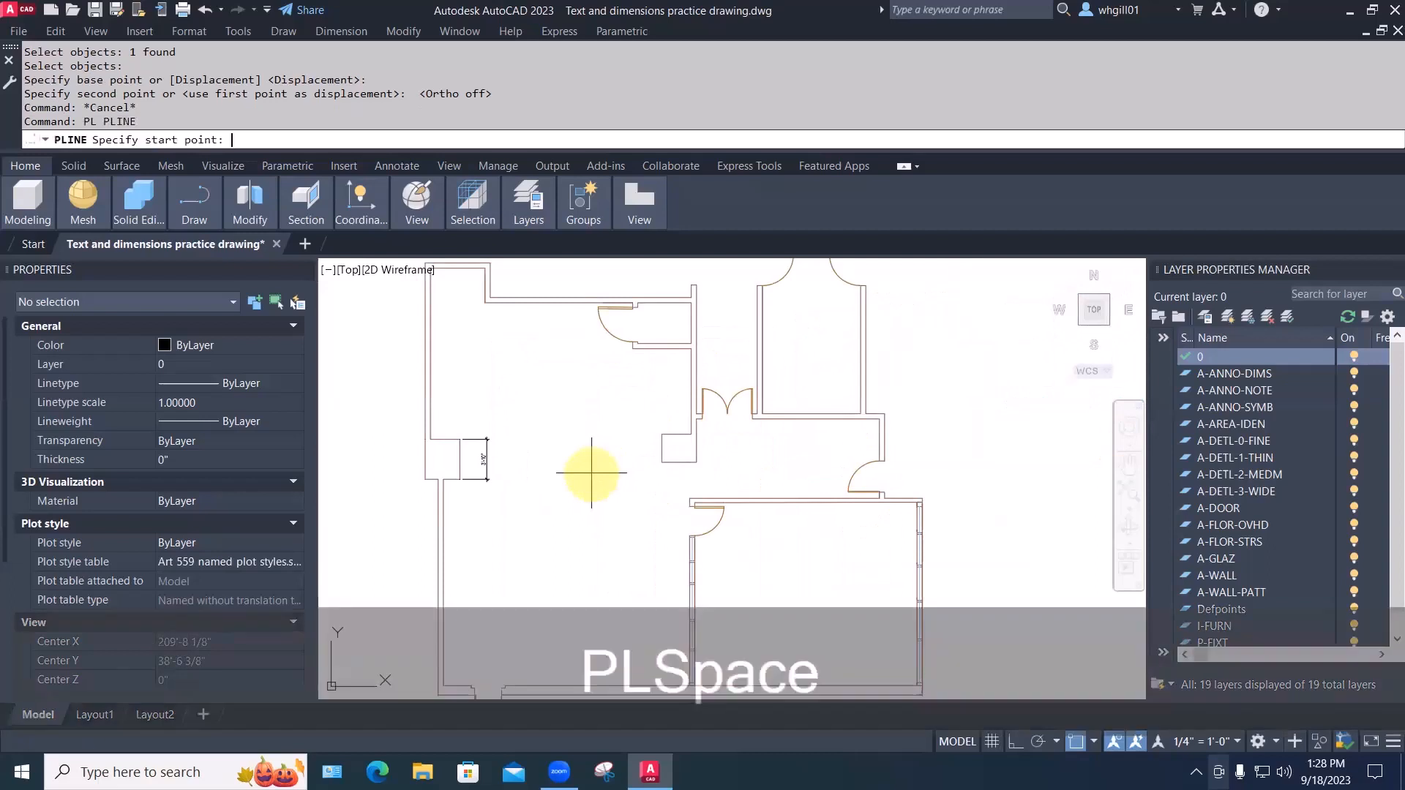
{"action": "left_click", "coordinate": [446, 282]}
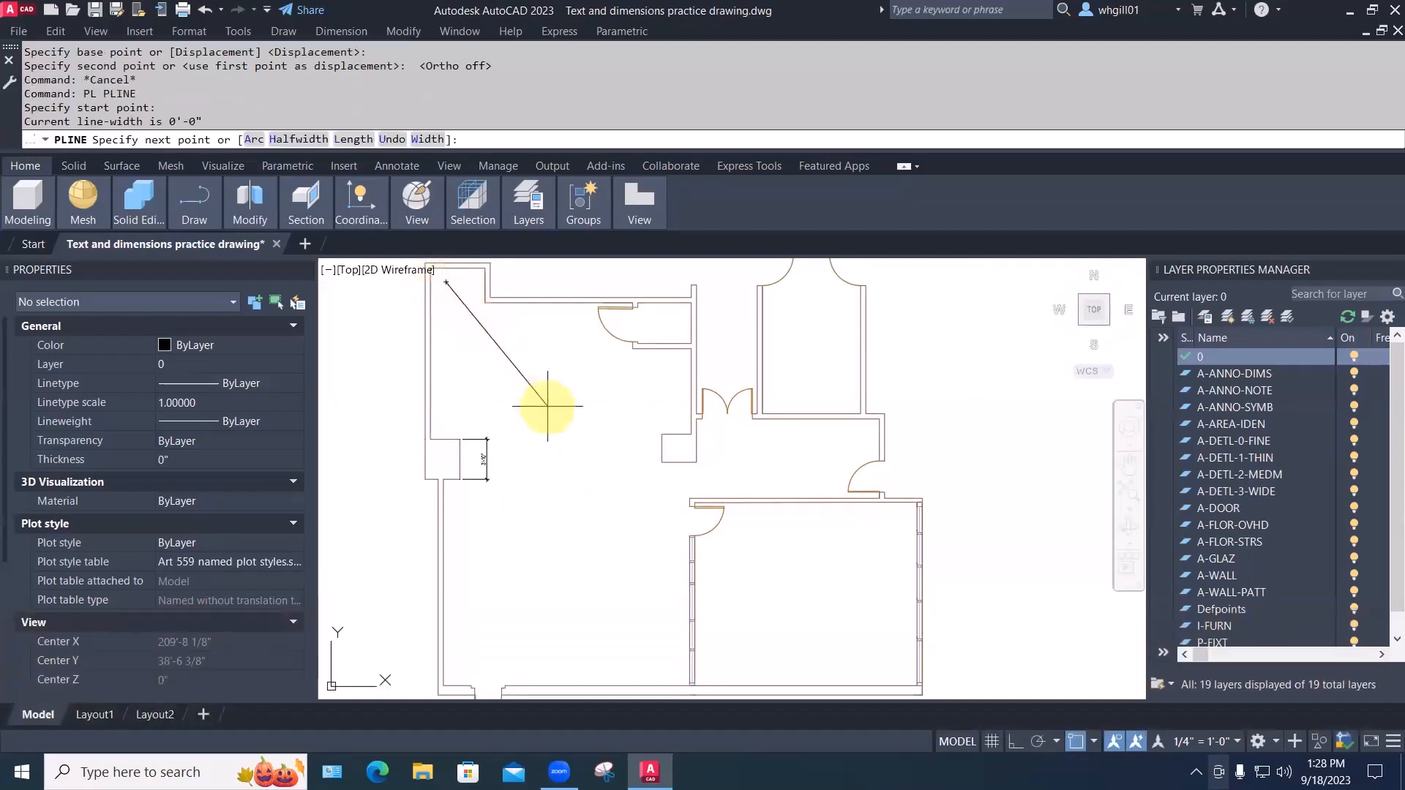
{"action": "key", "text": "F3"}
{"action": "left_click", "coordinate": [655, 471]}
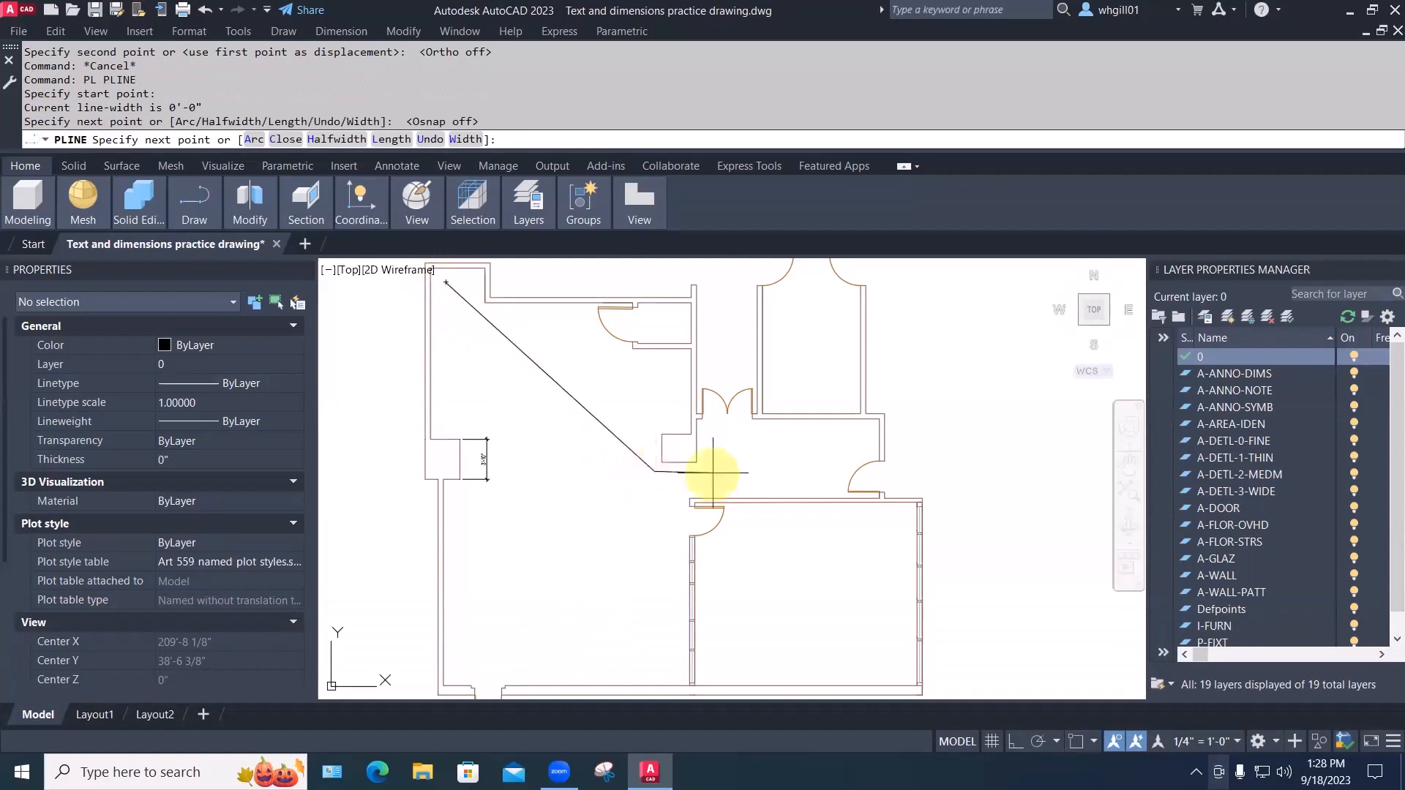
{"action": "left_click", "coordinate": [721, 472]}
{"action": "left_click", "coordinate": [727, 403]}
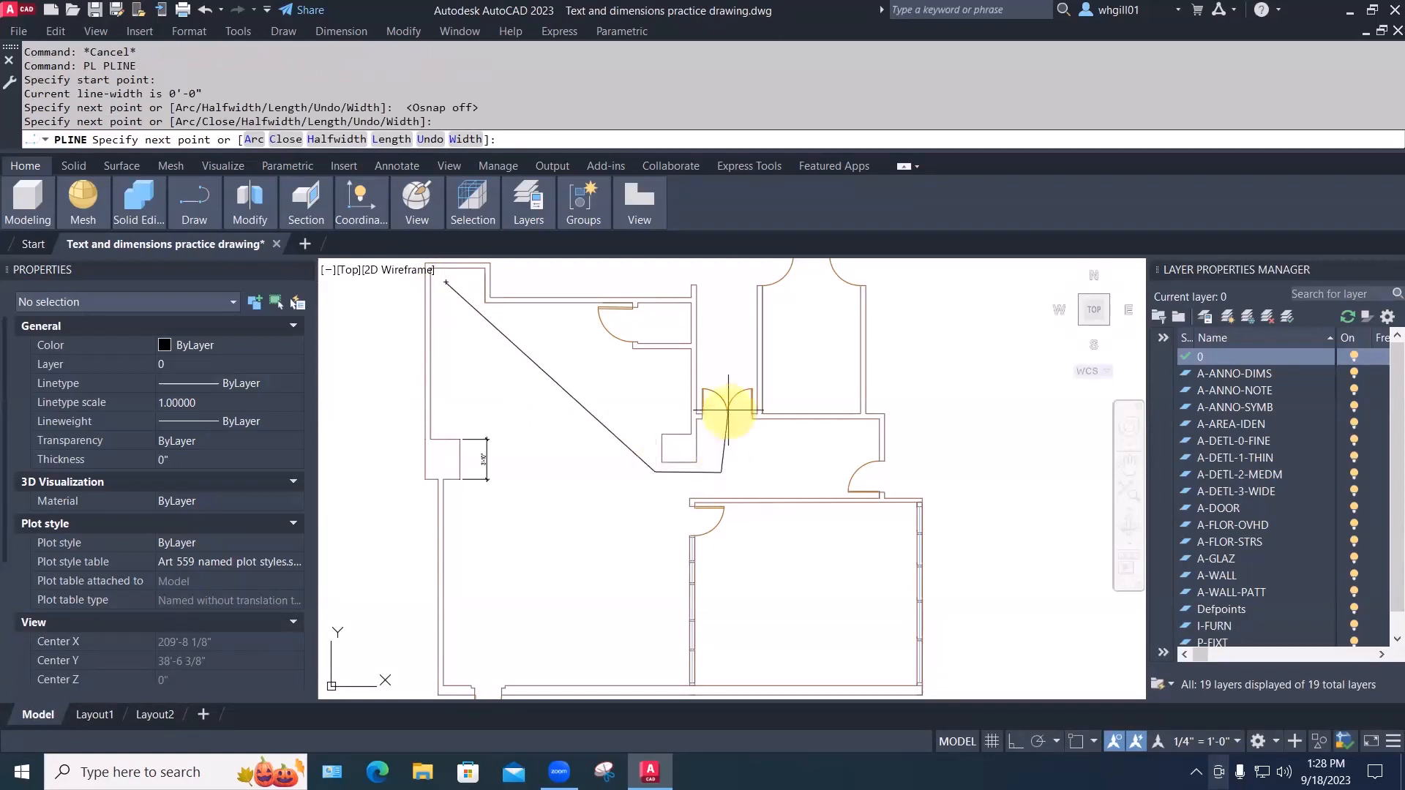
{"action": "key", "text": "Escape"}
{"action": "key", "text": "Escape"}
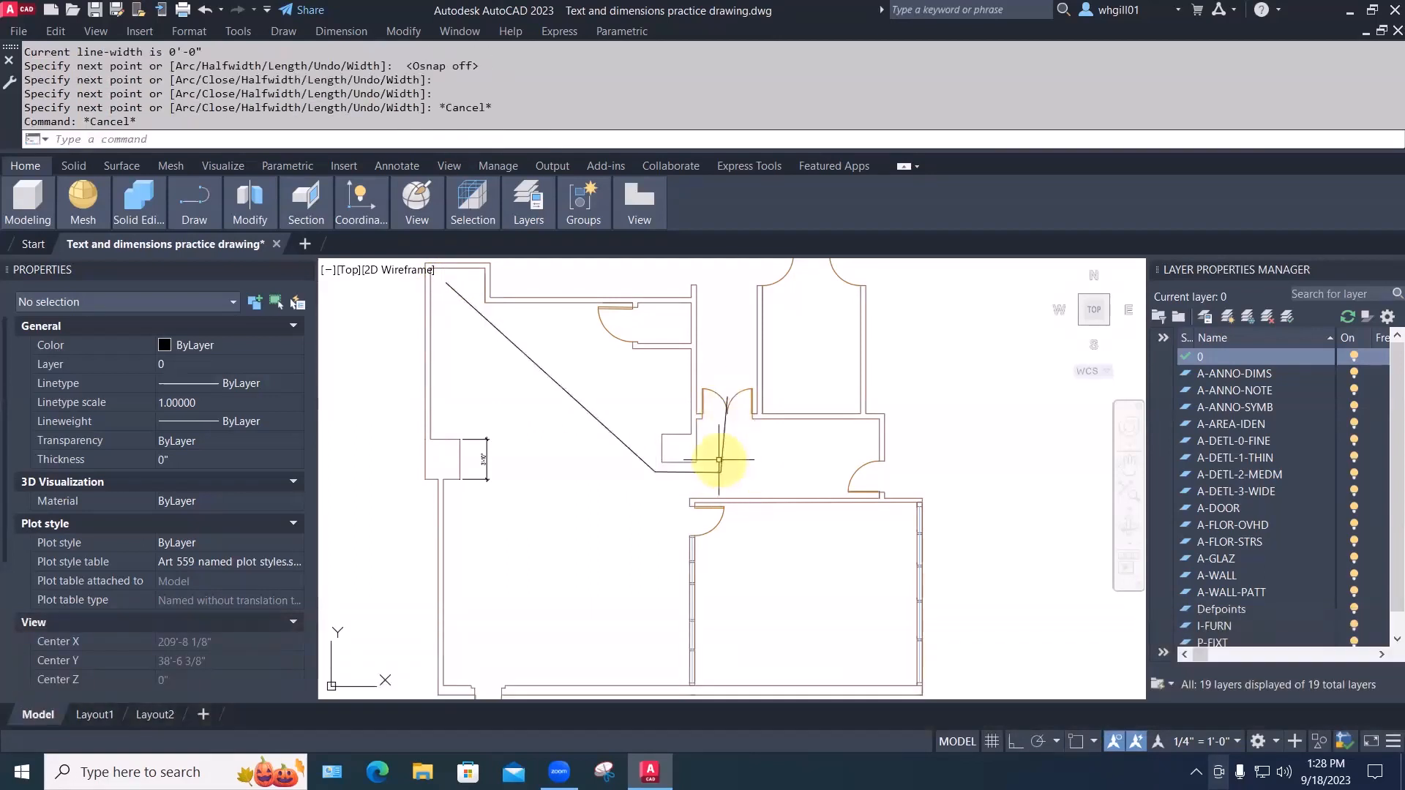
Select the traced polyline to inspect its properties, then deselect and pan left
{"action": "left_click", "coordinate": [722, 461]}
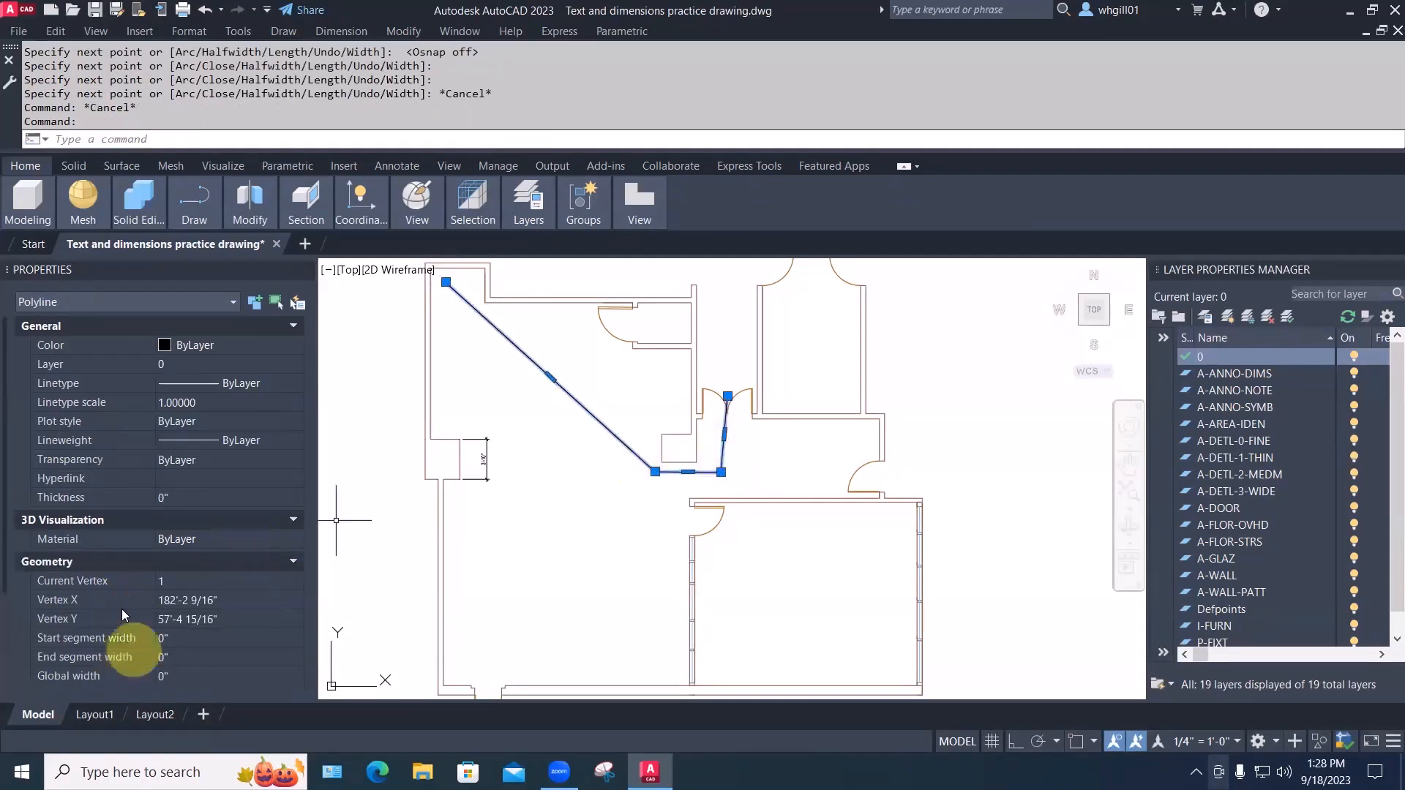
{"action": "scroll", "coordinate": [149, 577], "scroll_direction": "down", "scroll_amount": 3}
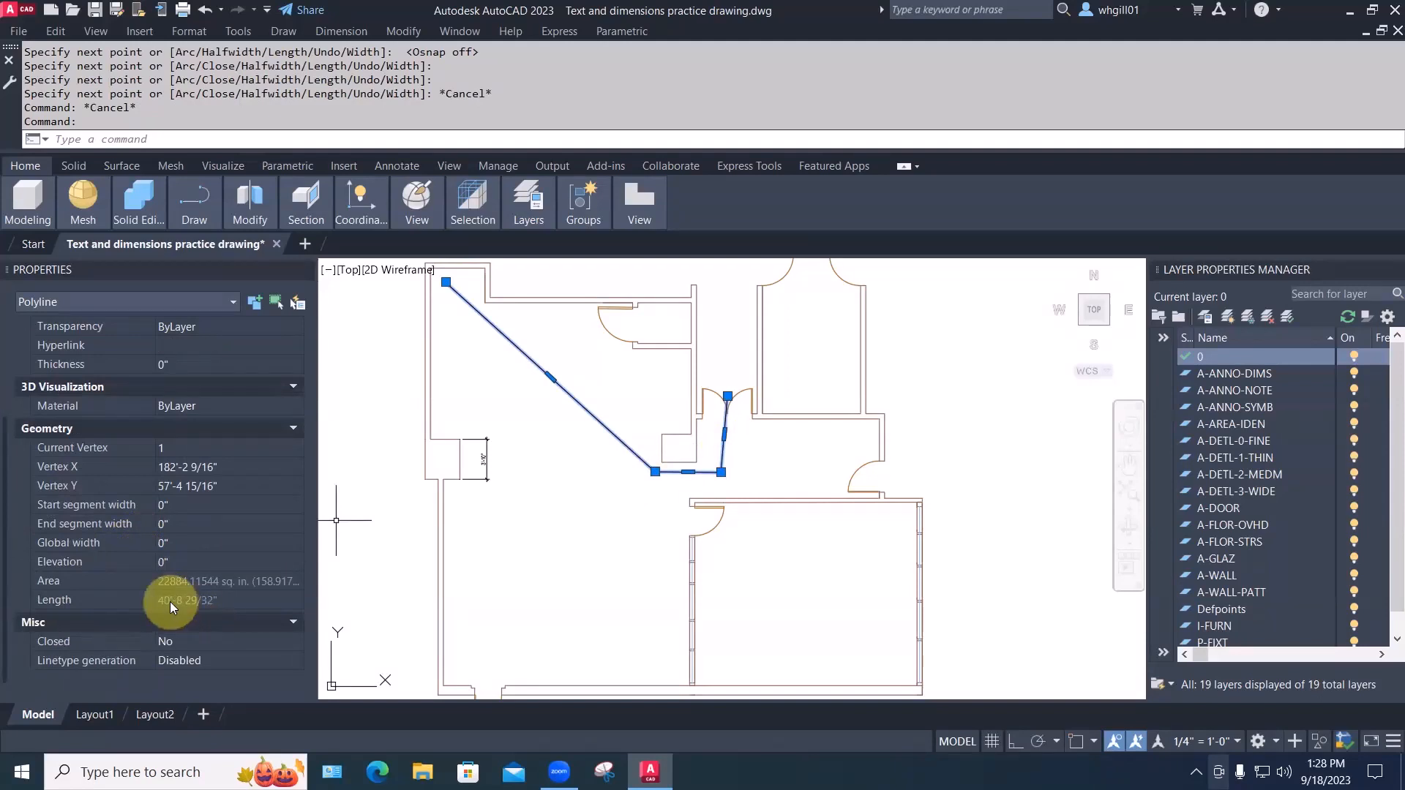
{"action": "scroll", "coordinate": [577, 586], "scroll_direction": "down", "scroll_amount": 2}
{"action": "middle_click_drag", "start_coordinate": [580, 586], "coordinate": [520, 586]}
{"action": "key", "text": "Escape"}
{"action": "middle_click_drag", "start_coordinate": [836, 492], "coordinate": [696, 463]}
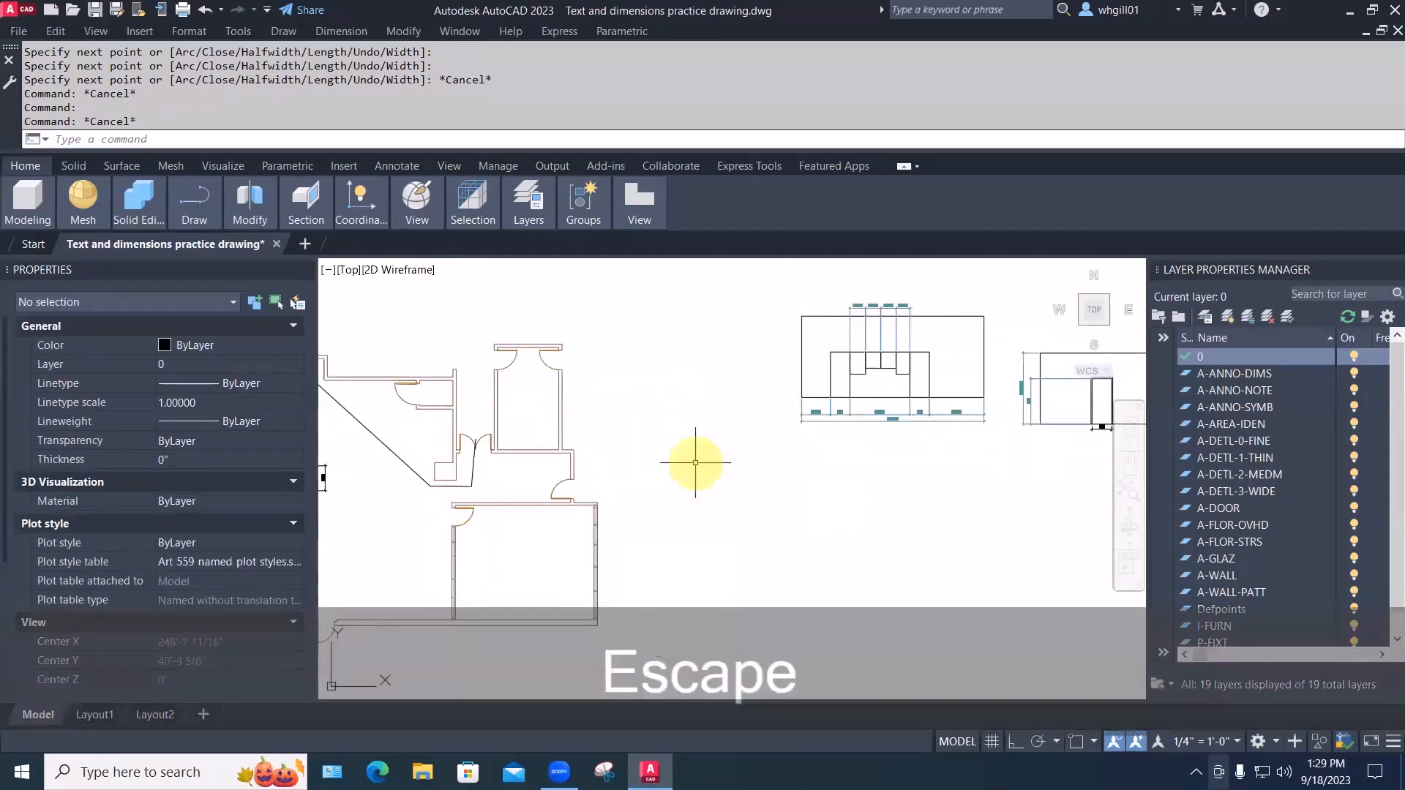
Draw a zigzag polyline right of the plan, closing it with an arc snapped to its start point
{"action": "type", "text": "PL"}
{"action": "key", "text": "space"}
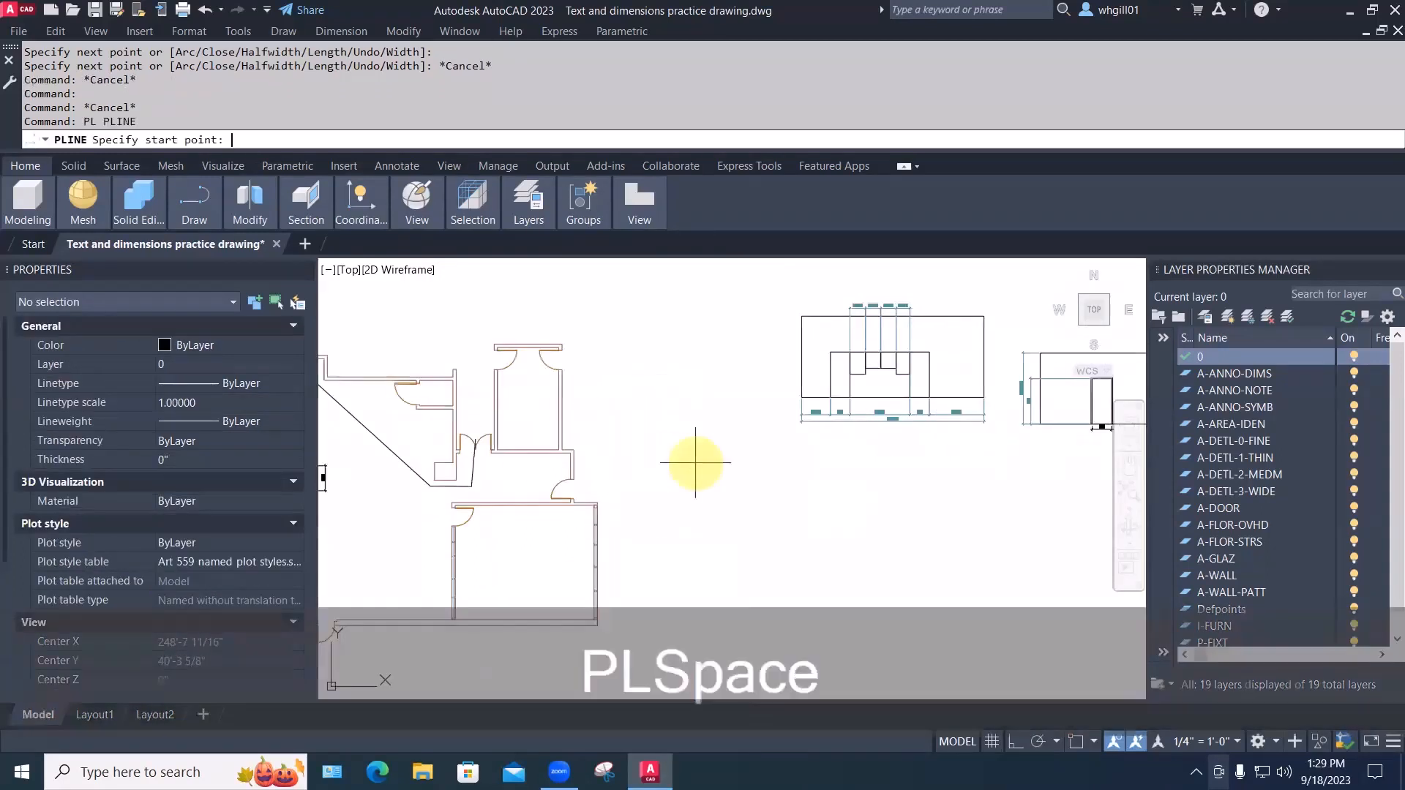
{"action": "left_click", "coordinate": [681, 525]}
{"action": "left_click", "coordinate": [728, 597]}
{"action": "left_click", "coordinate": [808, 510]}
{"action": "left_click", "coordinate": [742, 438]}
{"action": "left_click", "coordinate": [736, 506]}
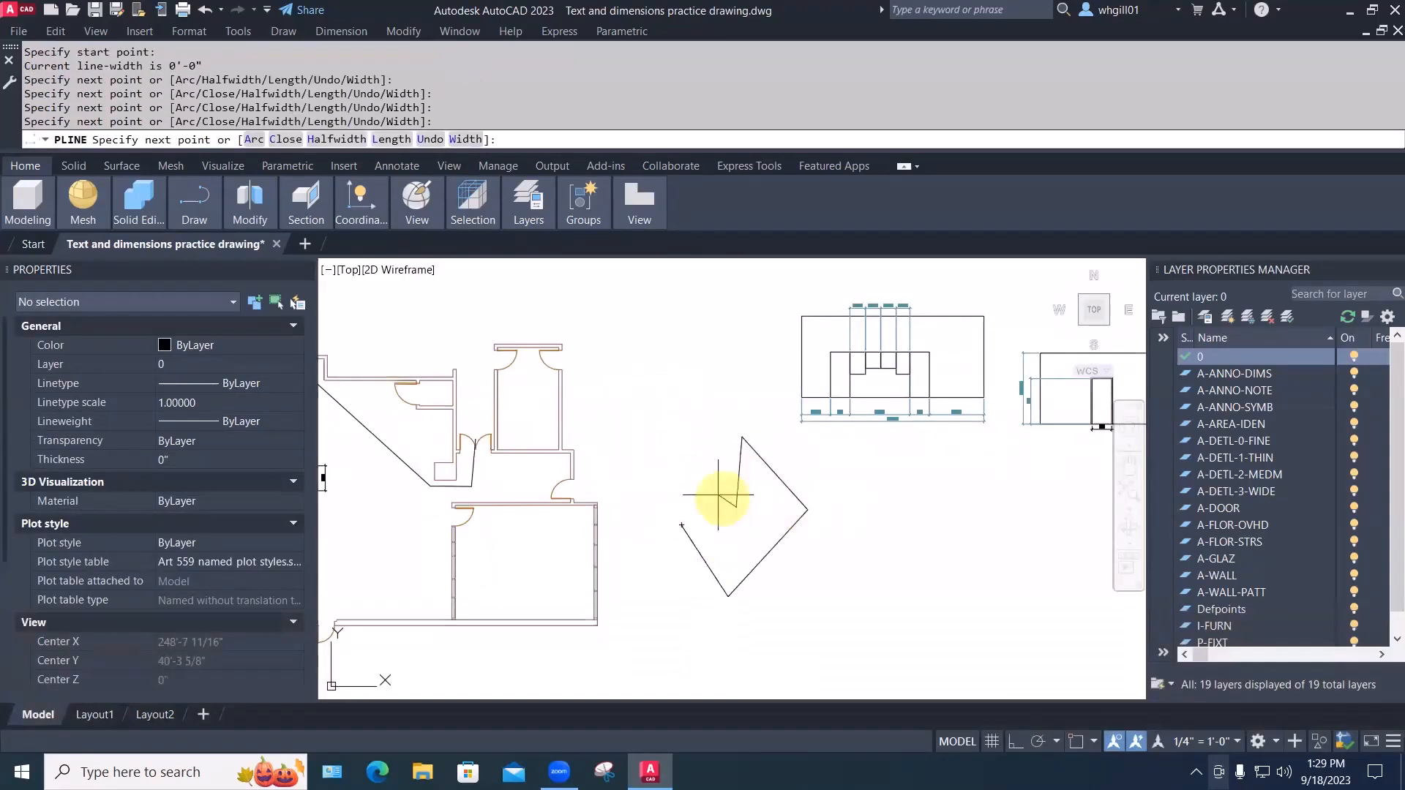
{"action": "left_click", "coordinate": [691, 482]}
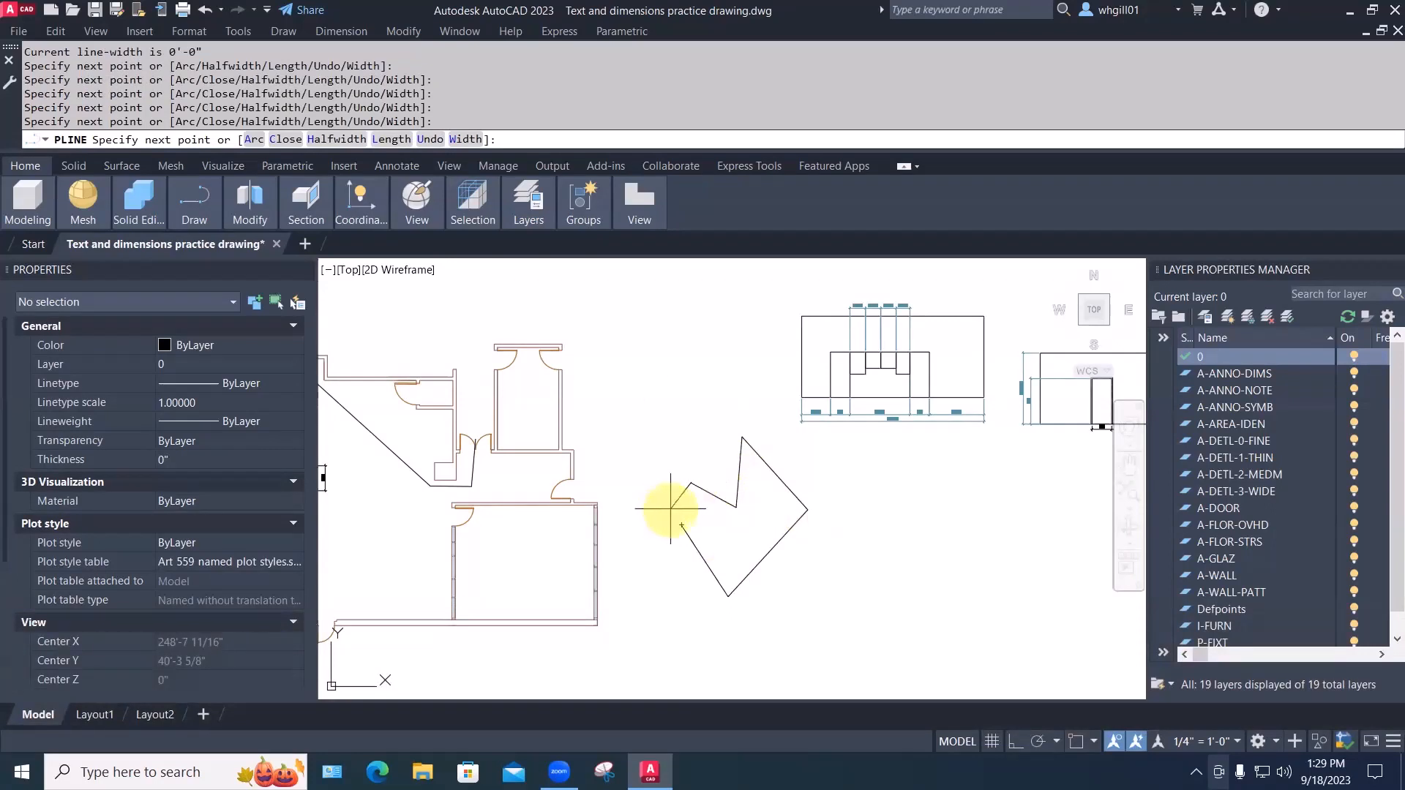
{"action": "type", "text": "a"}
{"action": "key", "text": "space"}
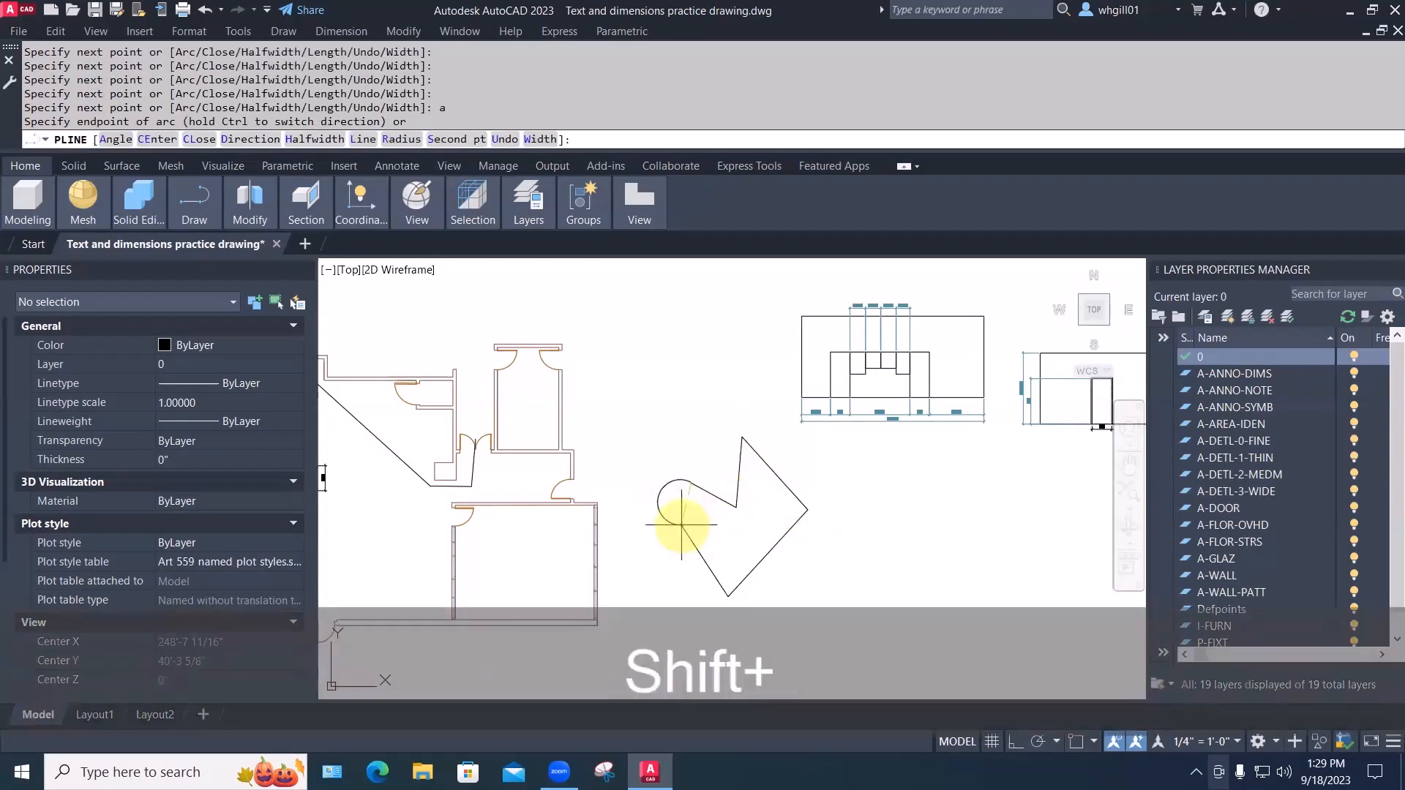
{"action": "key", "text": "shift+e"}
{"action": "left_click", "coordinate": [681, 525]}
{"action": "key", "text": "Escape"}
Select the closed shape to check its area of 242.90 sq ft and length, then recenter the plan
{"action": "left_click", "coordinate": [741, 509]}
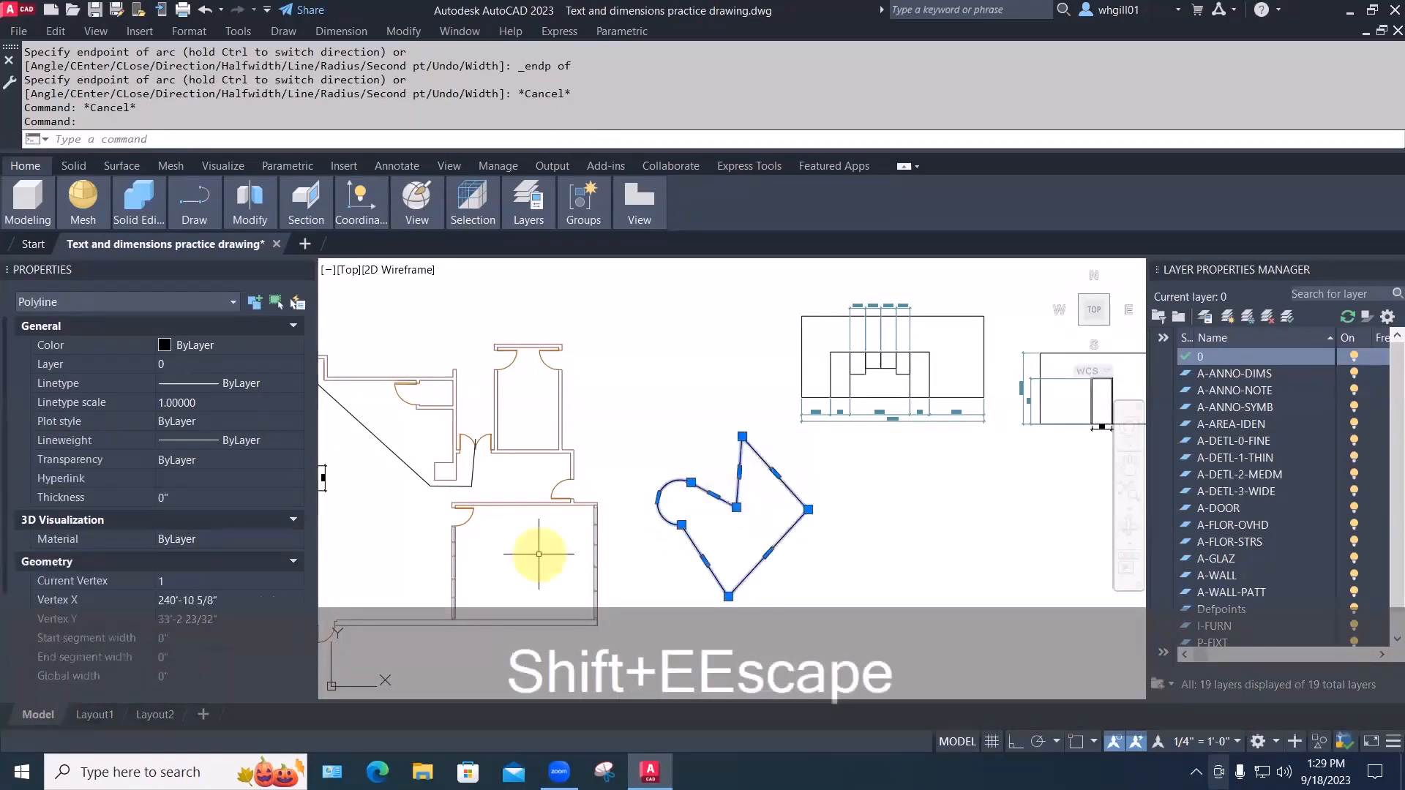
{"action": "scroll", "coordinate": [247, 622], "scroll_direction": "down", "scroll_amount": 2}
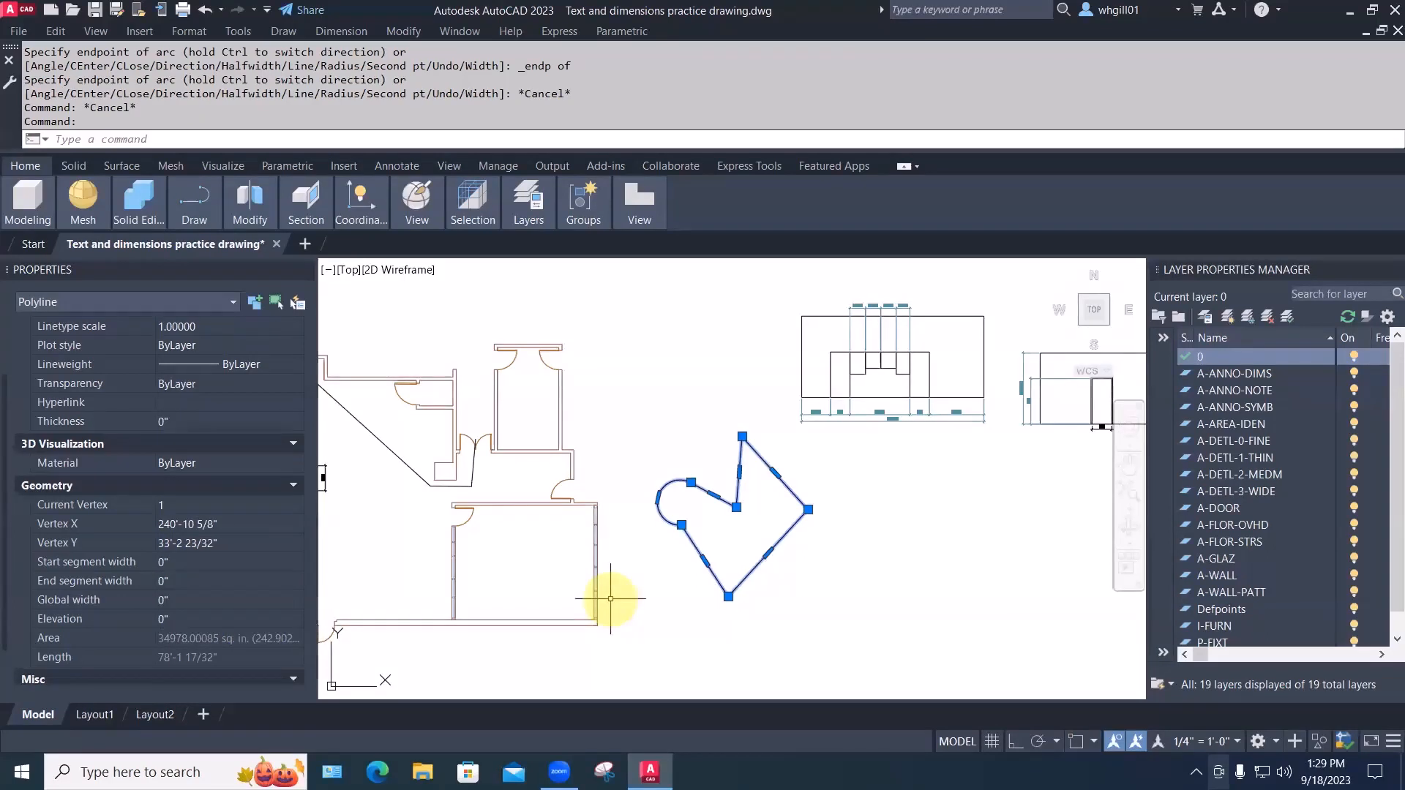
{"action": "key", "text": "Escape"}
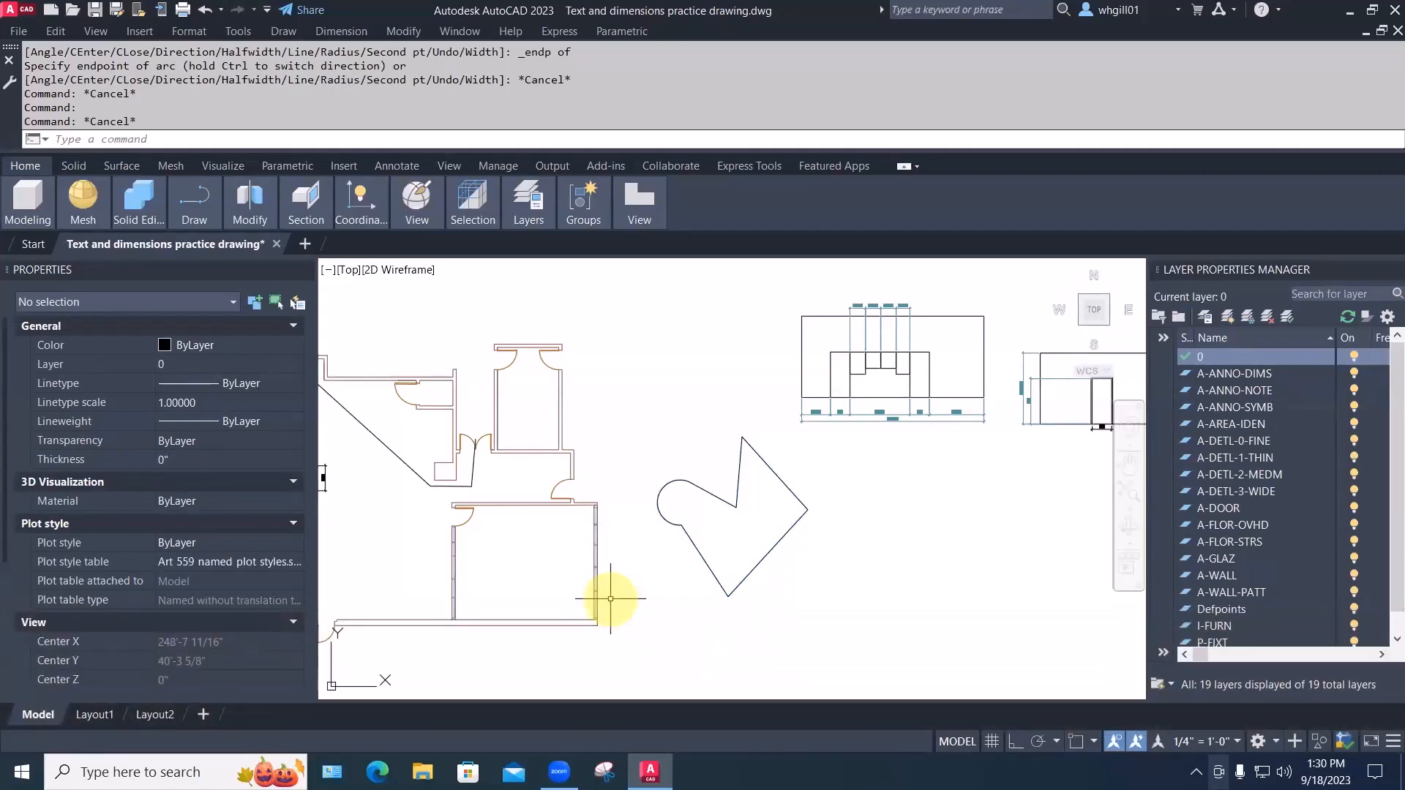
{"action": "middle_click_drag", "start_coordinate": [610, 599], "coordinate": [739, 567]}
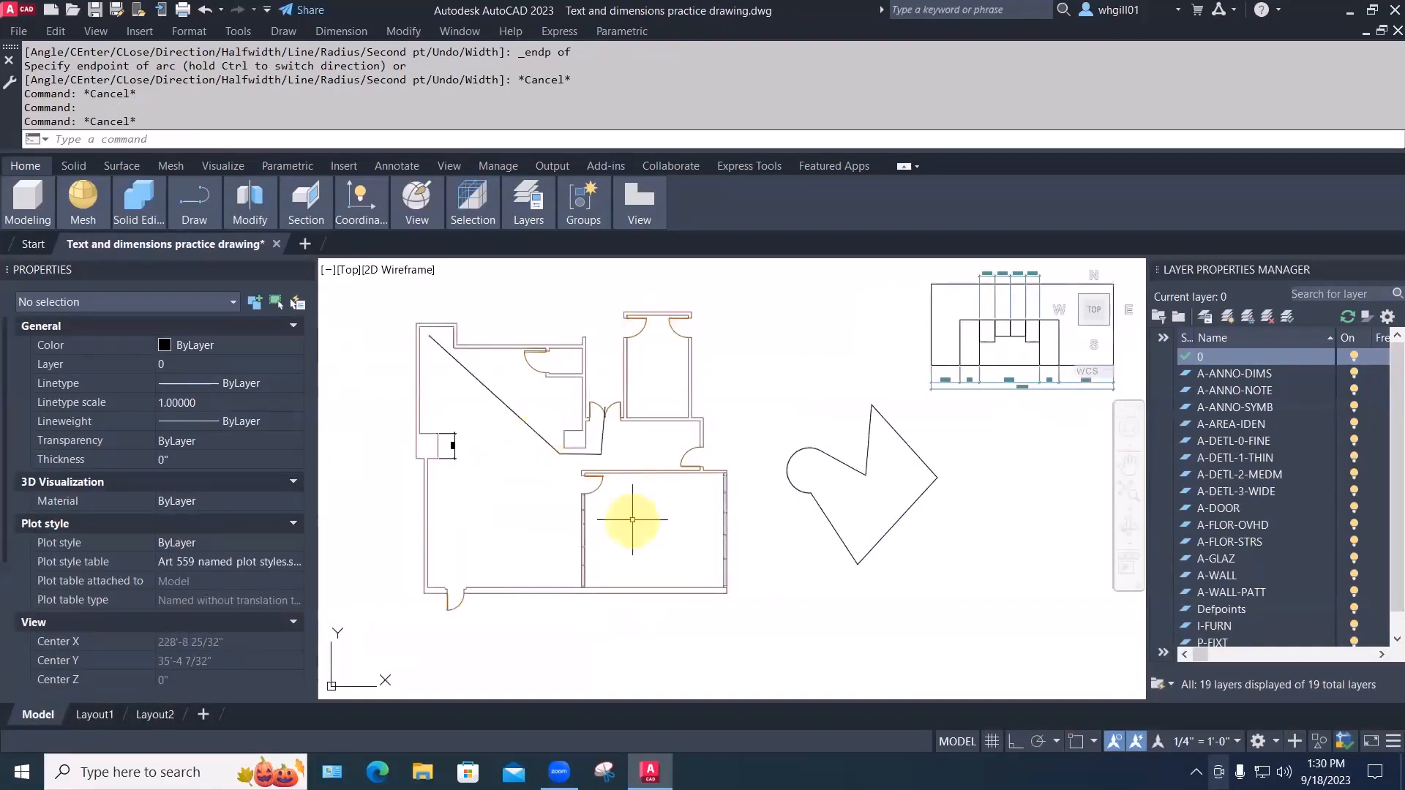
{"action": "scroll", "coordinate": [643, 527], "scroll_direction": "up", "scroll_amount": 4}
Draw the rectangular table in the lower-right room with RECTANG
{"action": "scroll", "coordinate": [641, 525], "scroll_direction": "down", "scroll_amount": 2}
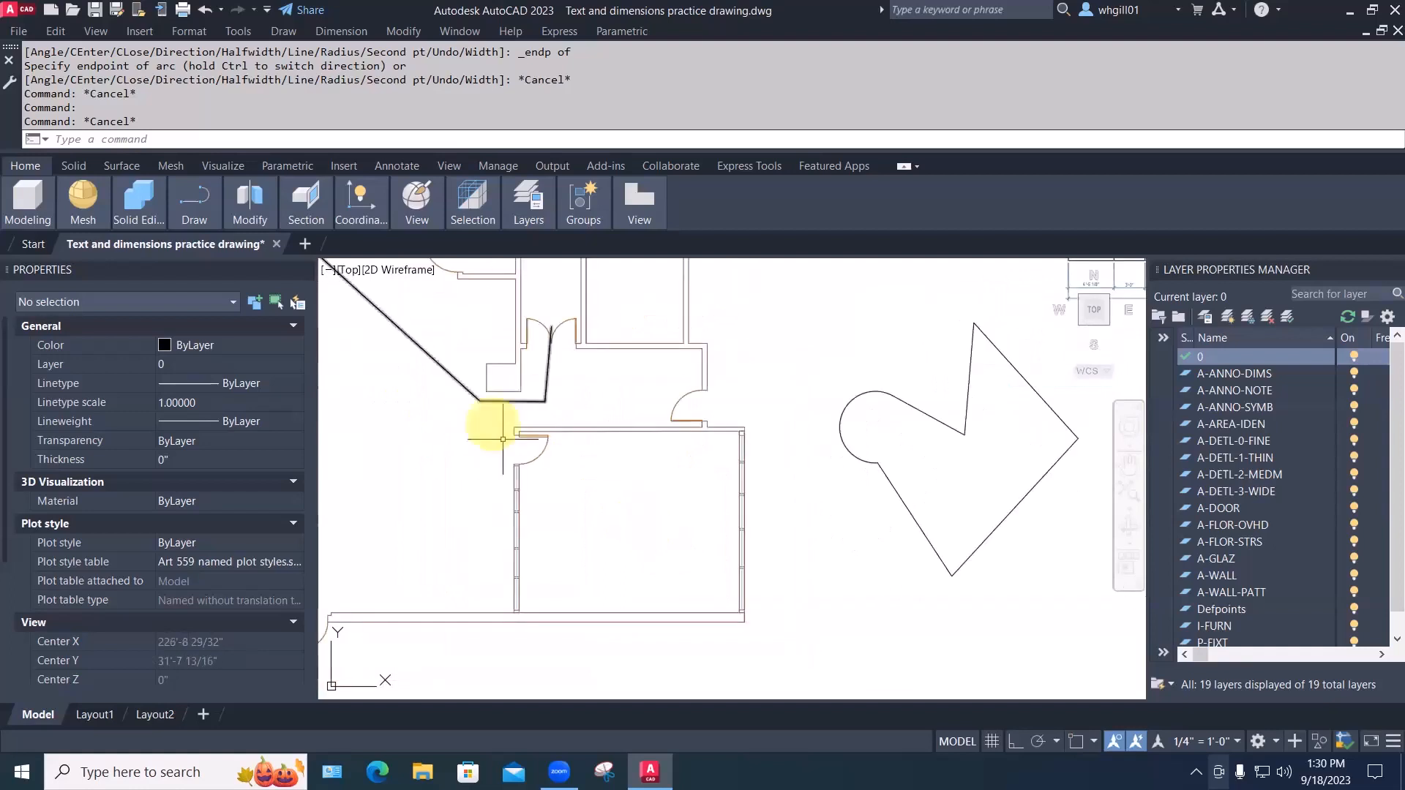
{"action": "scroll", "coordinate": [590, 517], "scroll_direction": "up", "scroll_amount": 2}
{"action": "type", "text": "rec"}
{"action": "key", "text": "space"}
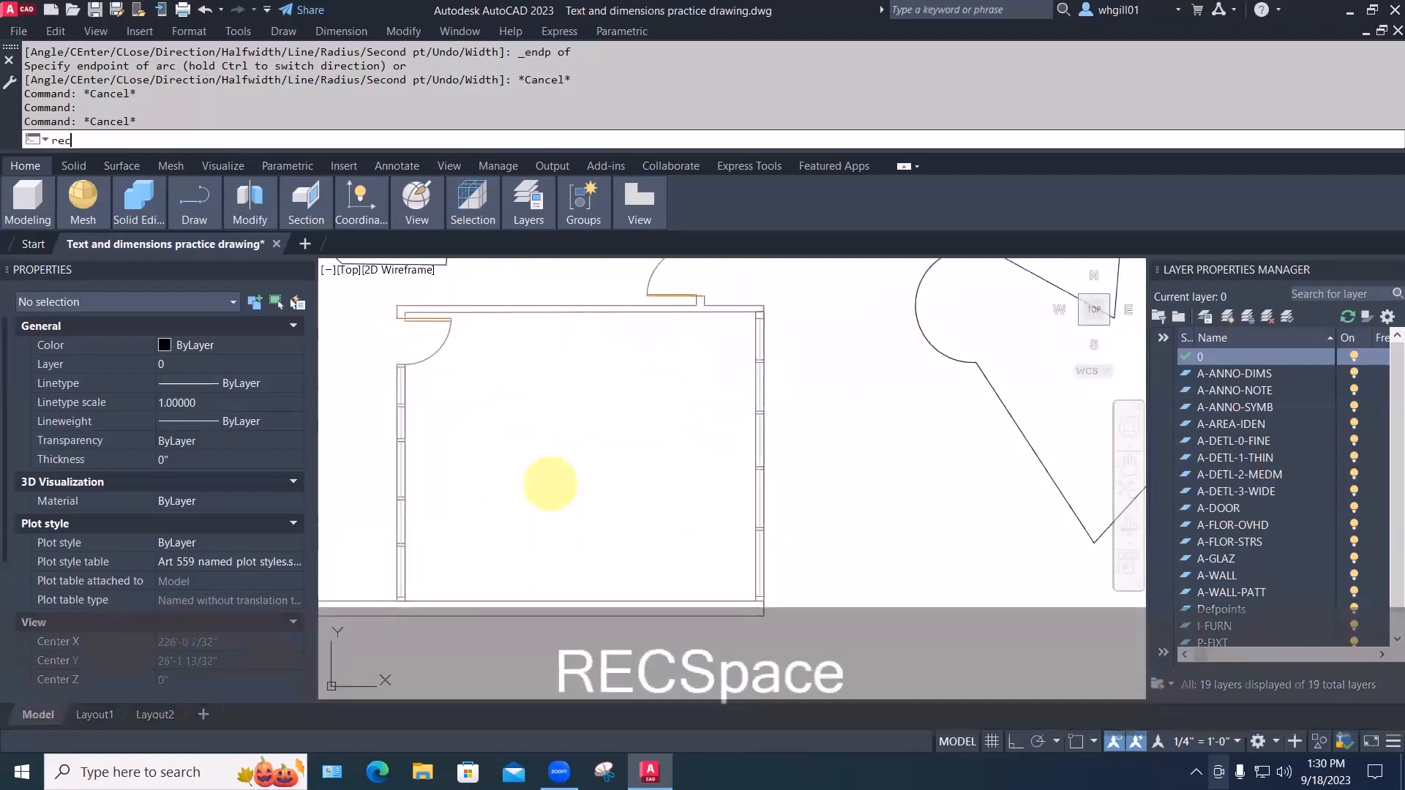
{"action": "left_click", "coordinate": [497, 495]}
{"action": "left_click", "coordinate": [658, 438]}
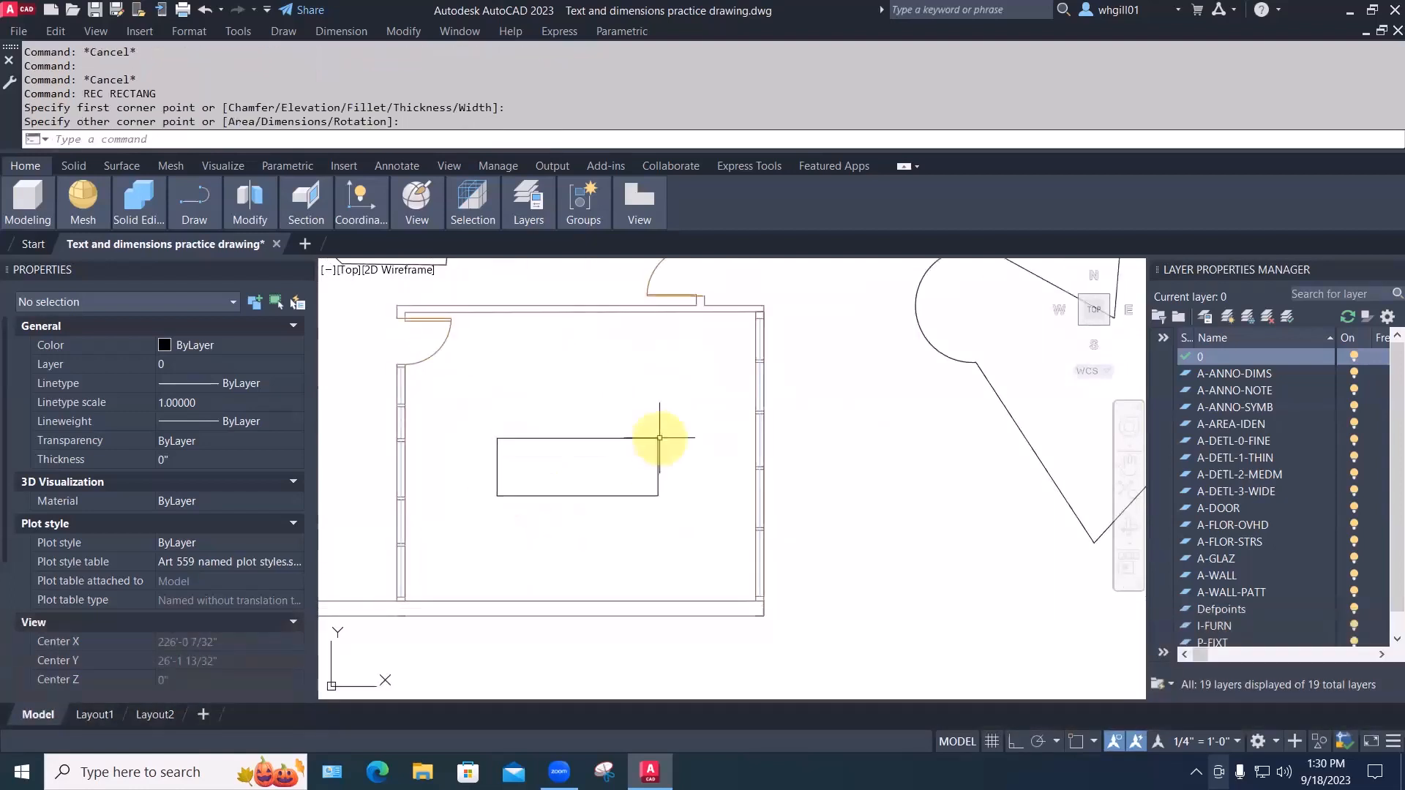
Draw a small square chair rectangle above the table's left end
{"action": "key", "text": "space"}
{"action": "type", "text": "rec"}
{"action": "key", "text": "space"}
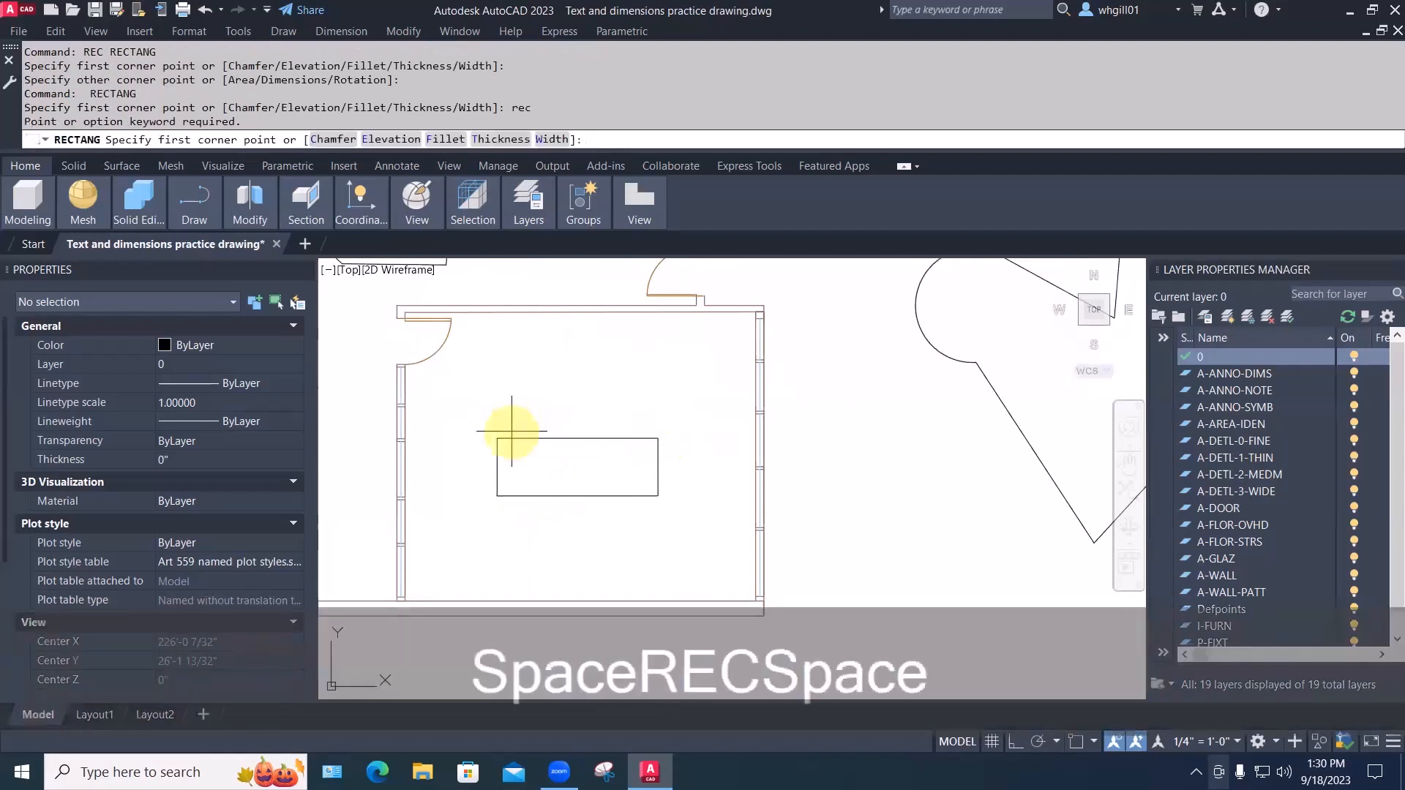
{"action": "left_click", "coordinate": [512, 431]}
{"action": "left_click", "coordinate": [540, 406]}
{"action": "key", "text": "space"}
{"action": "type", "text": "cp"}
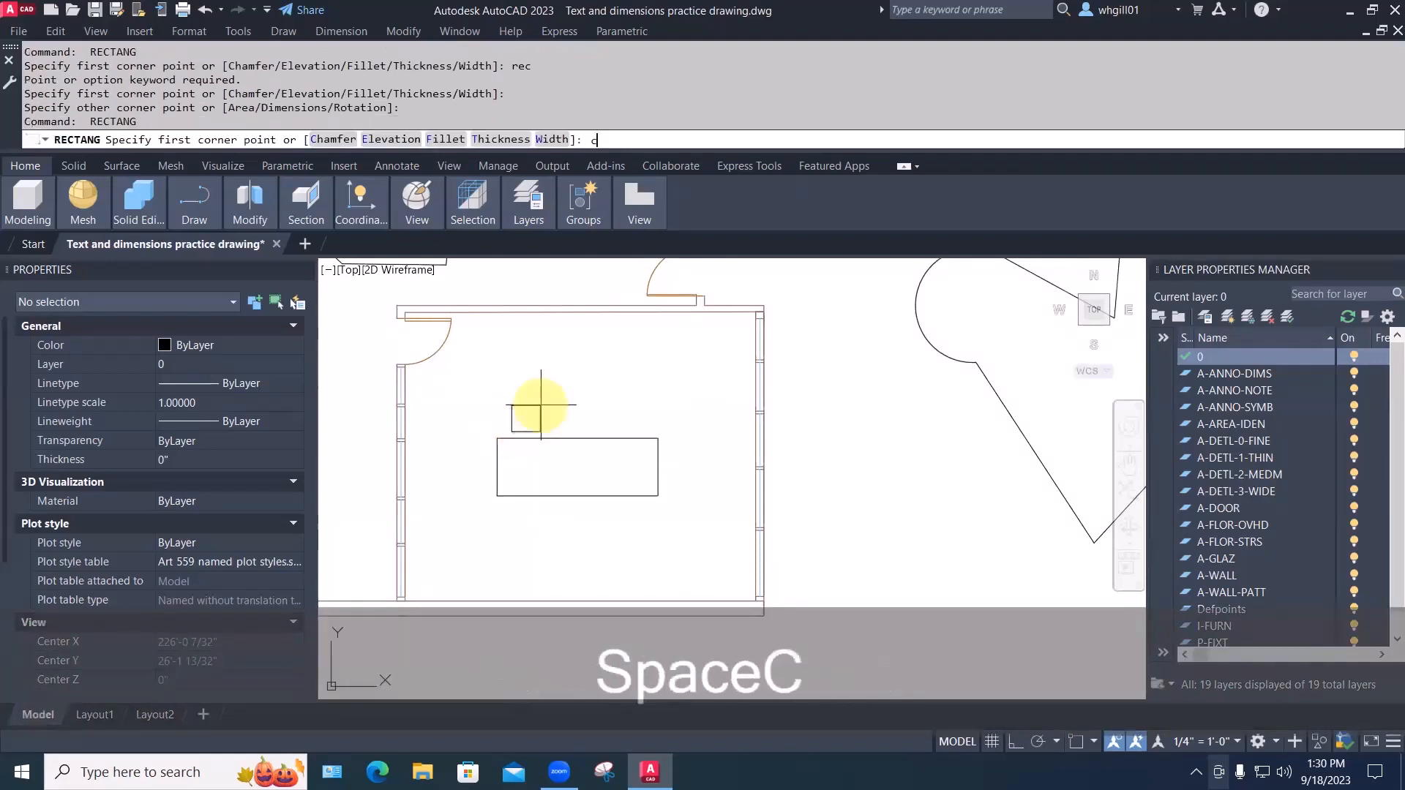
{"action": "key", "text": "space"}
{"action": "key", "text": "Escape"}
{"action": "key", "text": "Escape"}
{"action": "key", "text": "Escape"}
{"action": "type", "text": "co"}
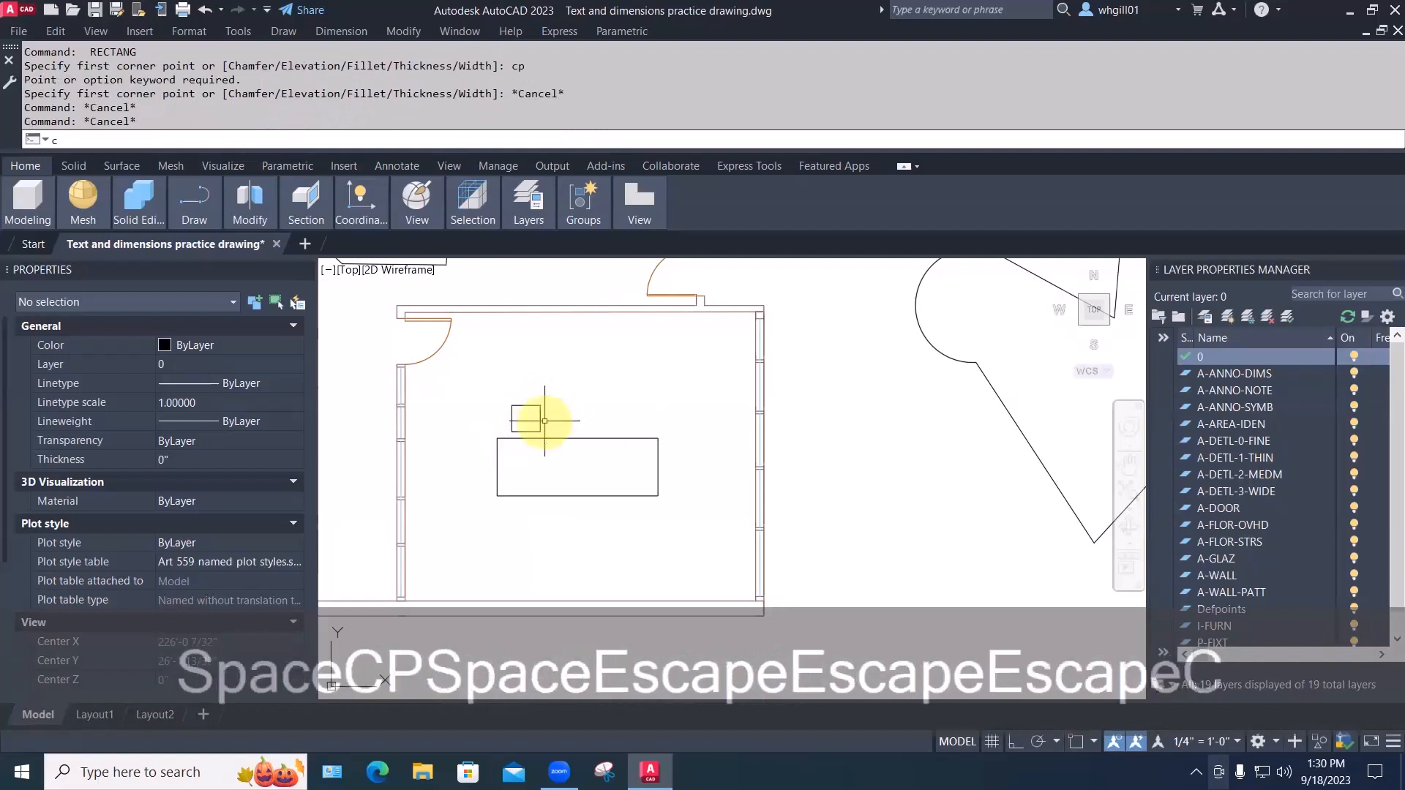
{"action": "type", "text": "p"}
{"action": "key", "text": "Escape"}
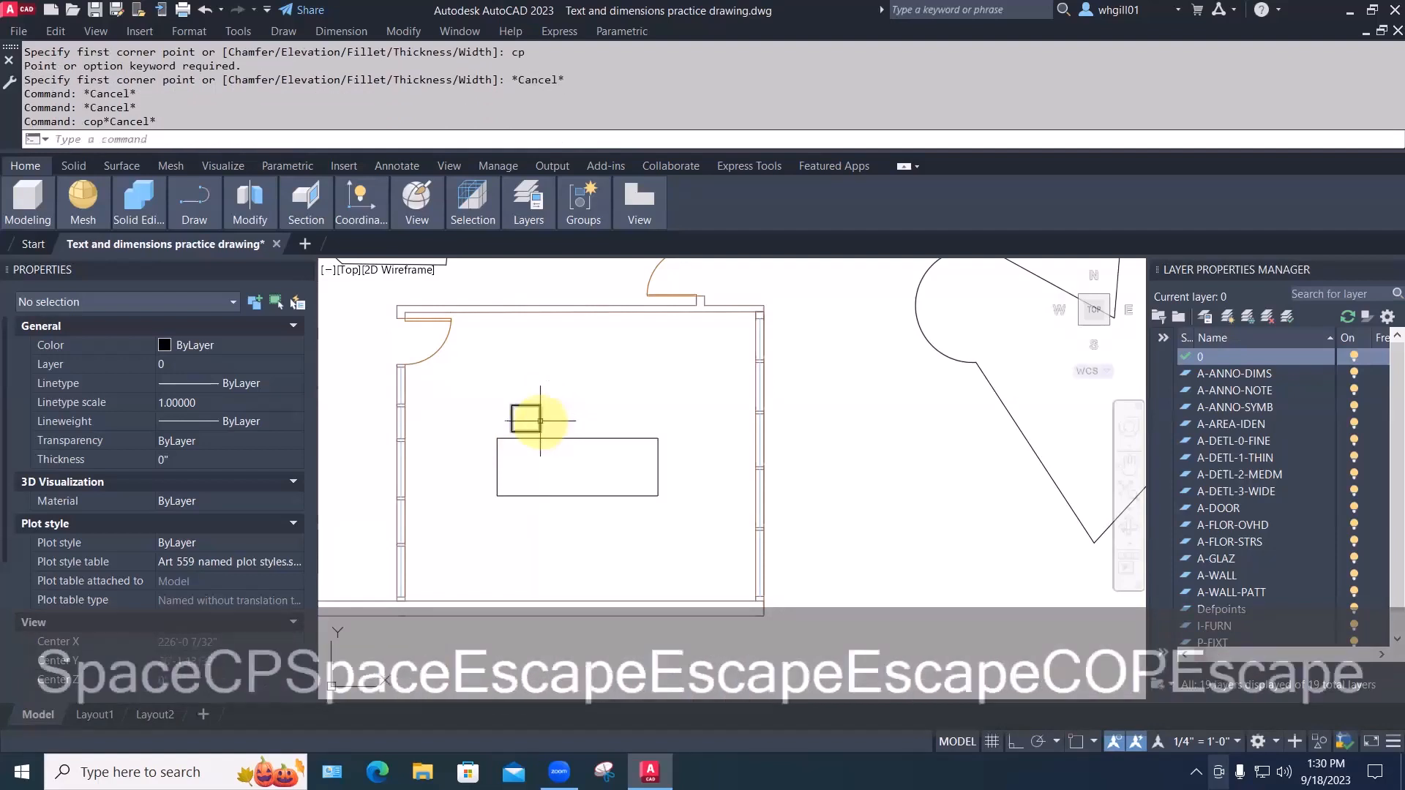
Copy the chair with CP to add chairs above, below and at the right end of the table
{"action": "type", "text": "cp"}
{"action": "key", "text": "space"}
{"action": "left_click", "coordinate": [540, 420]}
{"action": "key", "text": "space"}
{"action": "left_click", "coordinate": [552, 416]}
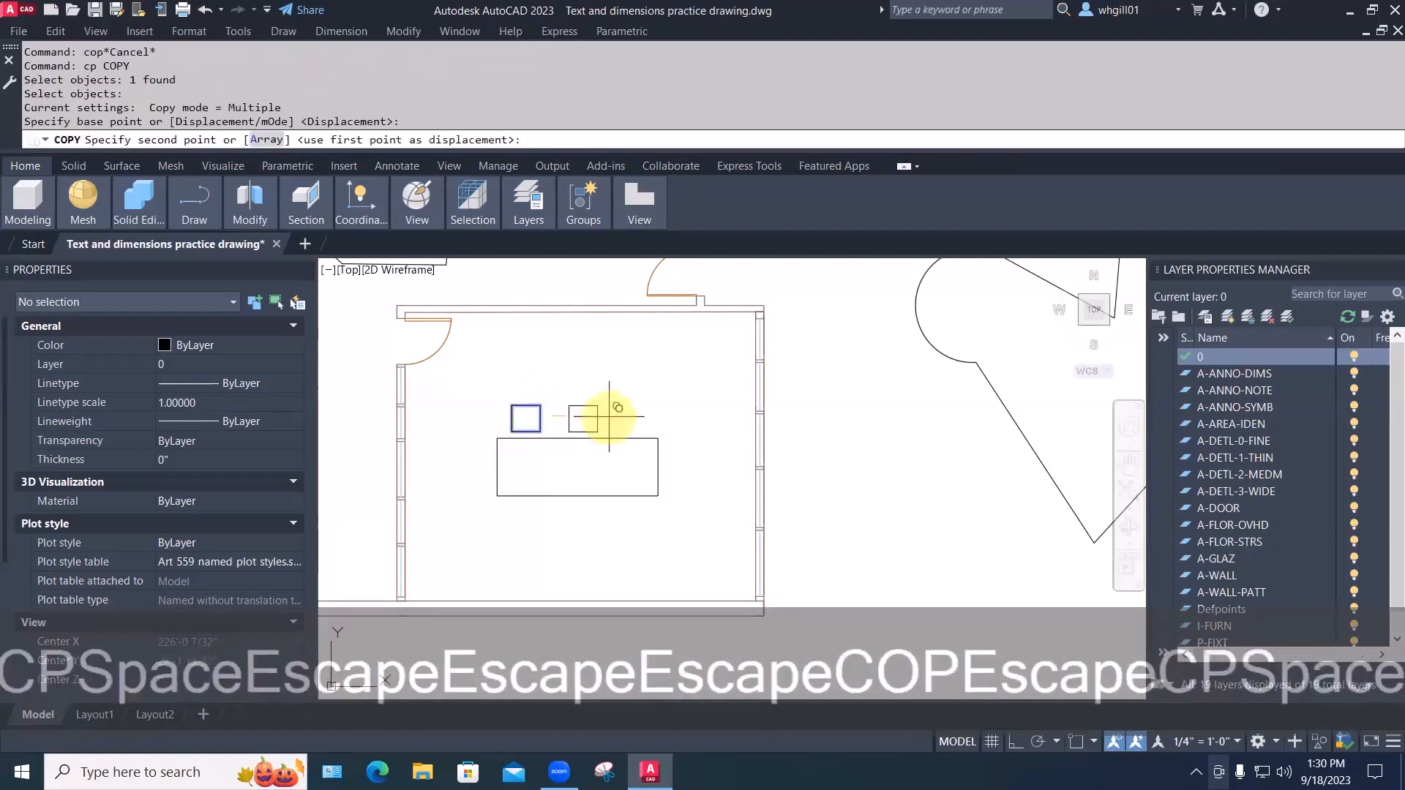
{"action": "left_click", "coordinate": [596, 416]}
{"action": "left_click", "coordinate": [642, 416]}
{"action": "left_click", "coordinate": [706, 467]}
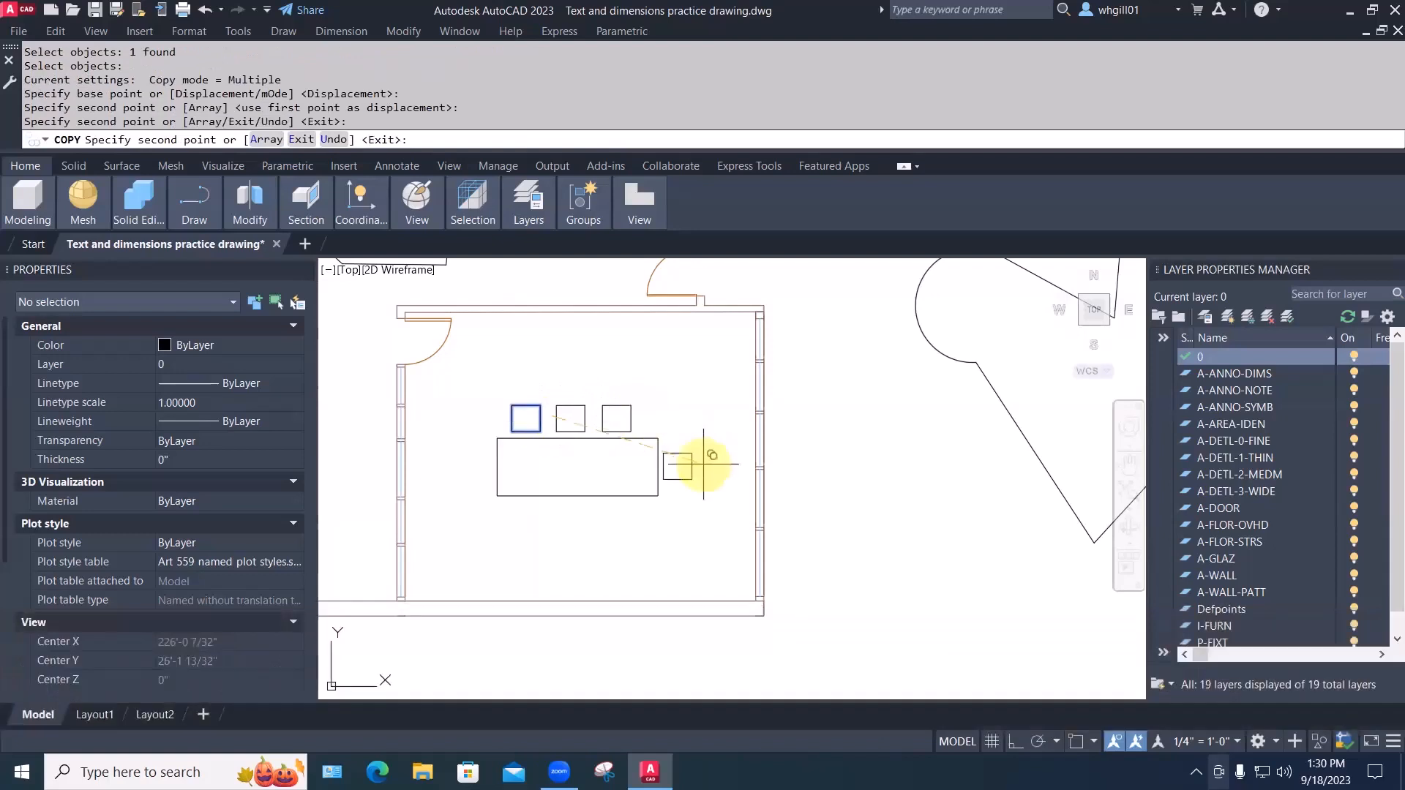
{"action": "left_click", "coordinate": [601, 520]}
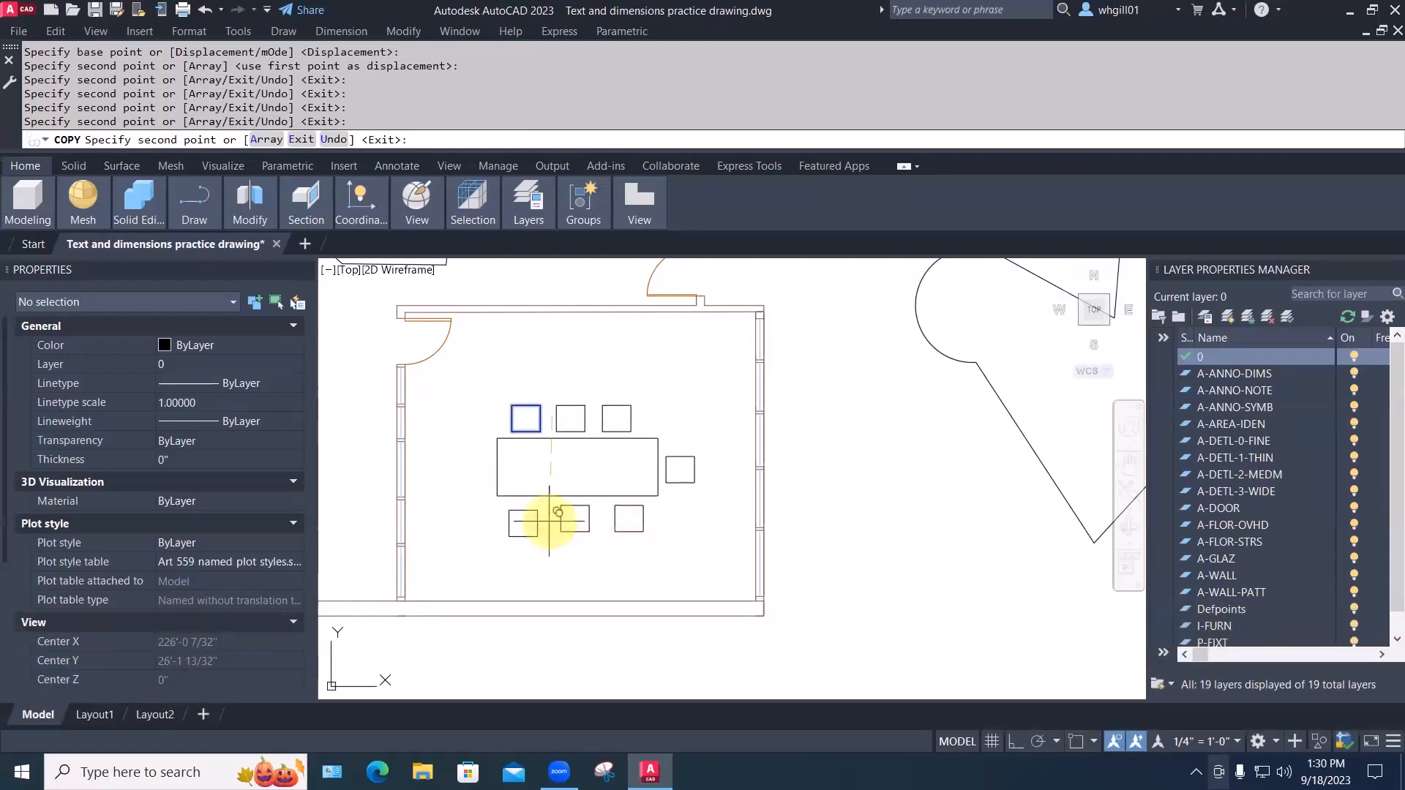
{"action": "left_click", "coordinate": [549, 519]}
{"action": "key", "text": "Escape"}
{"action": "key", "text": "Escape"}
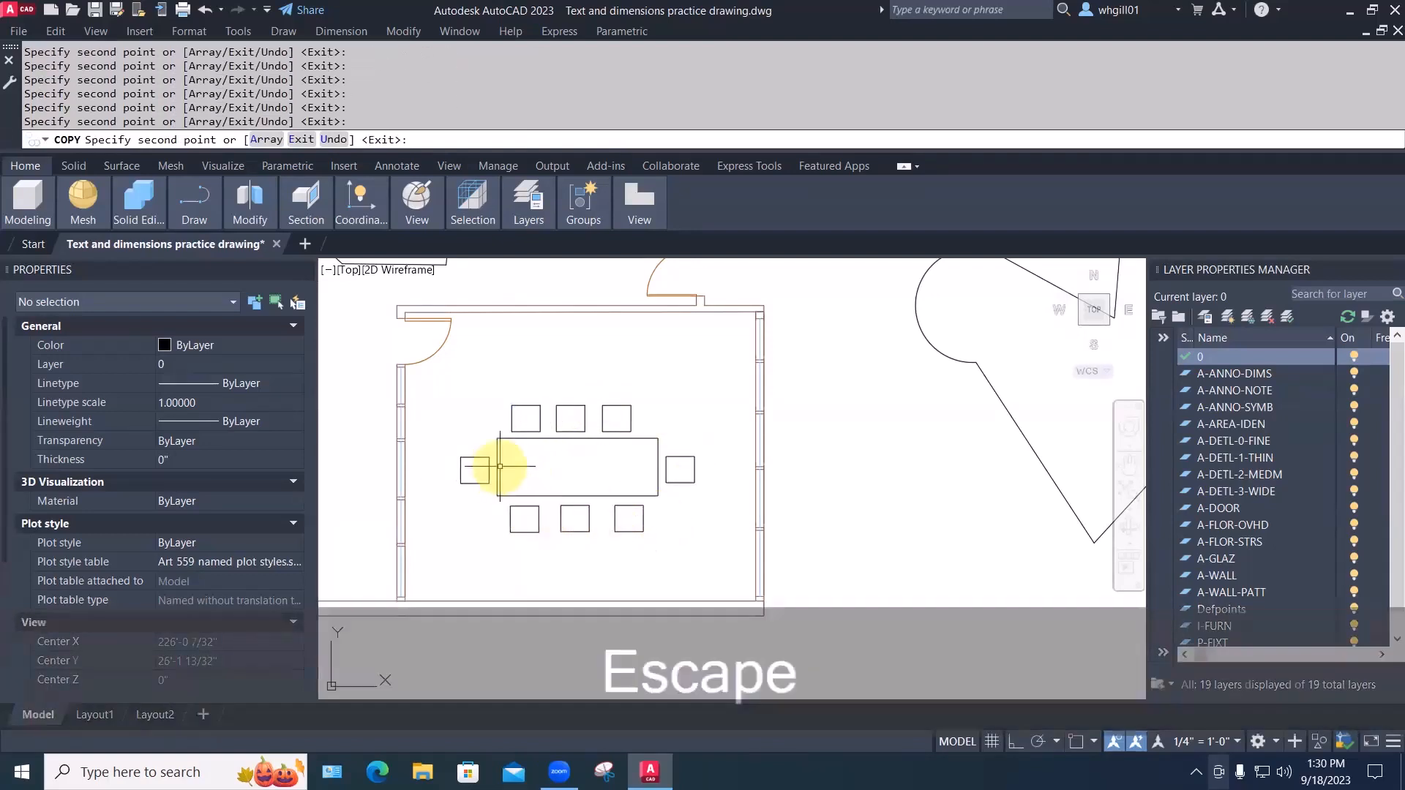
{"action": "middle_click_drag", "start_coordinate": [601, 492], "coordinate": [603, 509]}
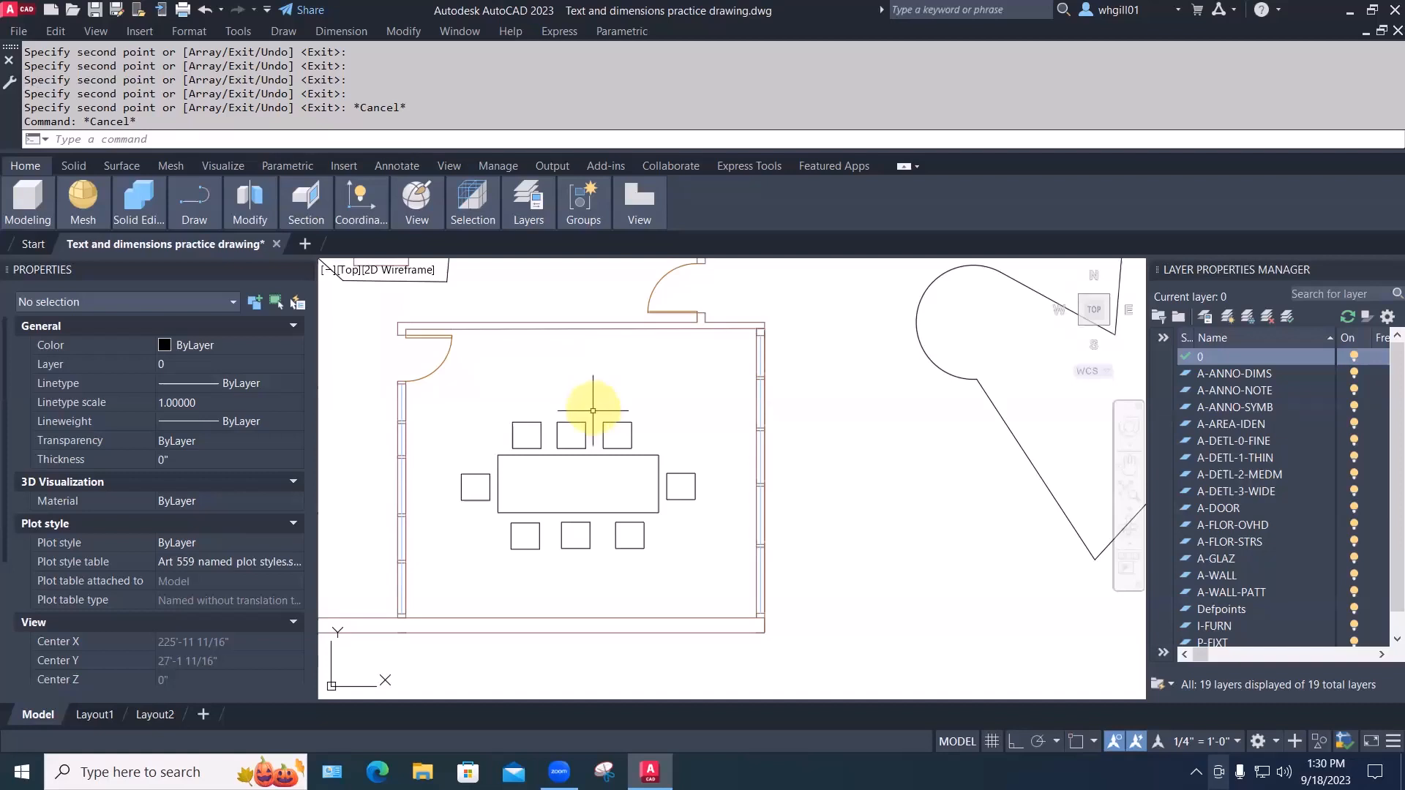
{"action": "scroll", "coordinate": [593, 412], "scroll_direction": "down", "scroll_amount": 4}
{"action": "scroll", "coordinate": [809, 492], "scroll_direction": "down", "scroll_amount": 4}
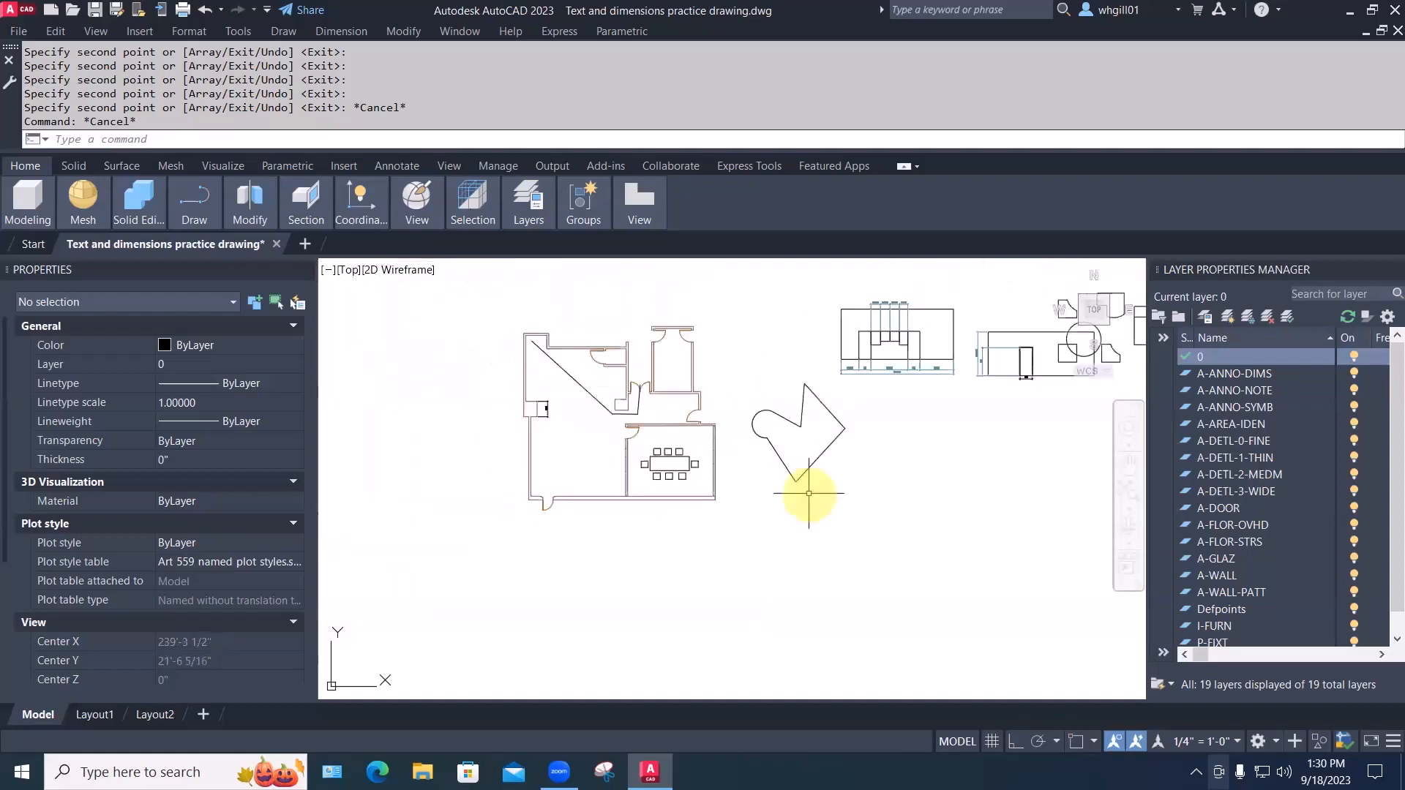
{"action": "scroll", "coordinate": [724, 579], "scroll_direction": "up", "scroll_amount": 2}
{"action": "key", "text": "Escape"}
{"action": "key", "text": "Escape"}
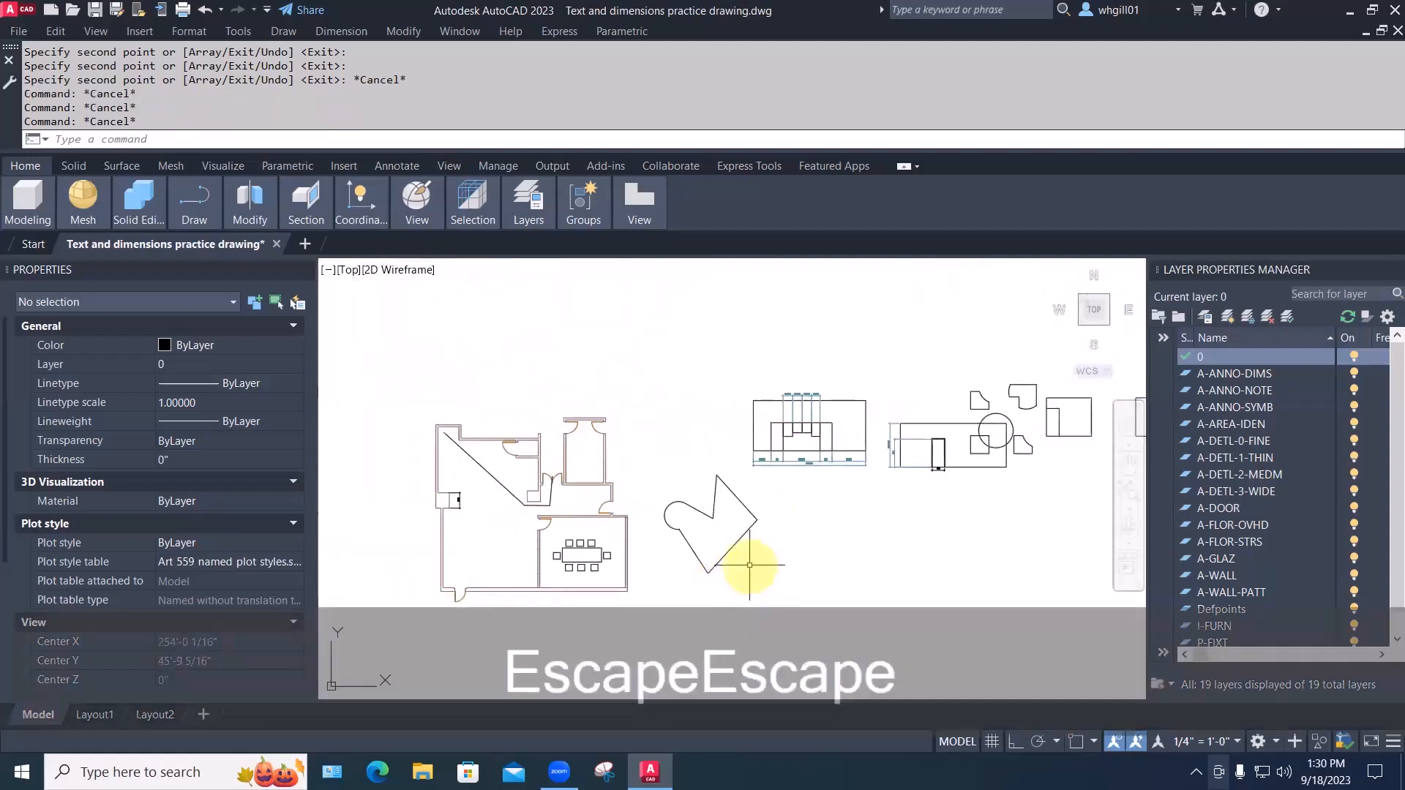
{"action": "type", "text": "e"}
{"action": "key", "text": "space"}
{"action": "left_click", "coordinate": [928, 565]}
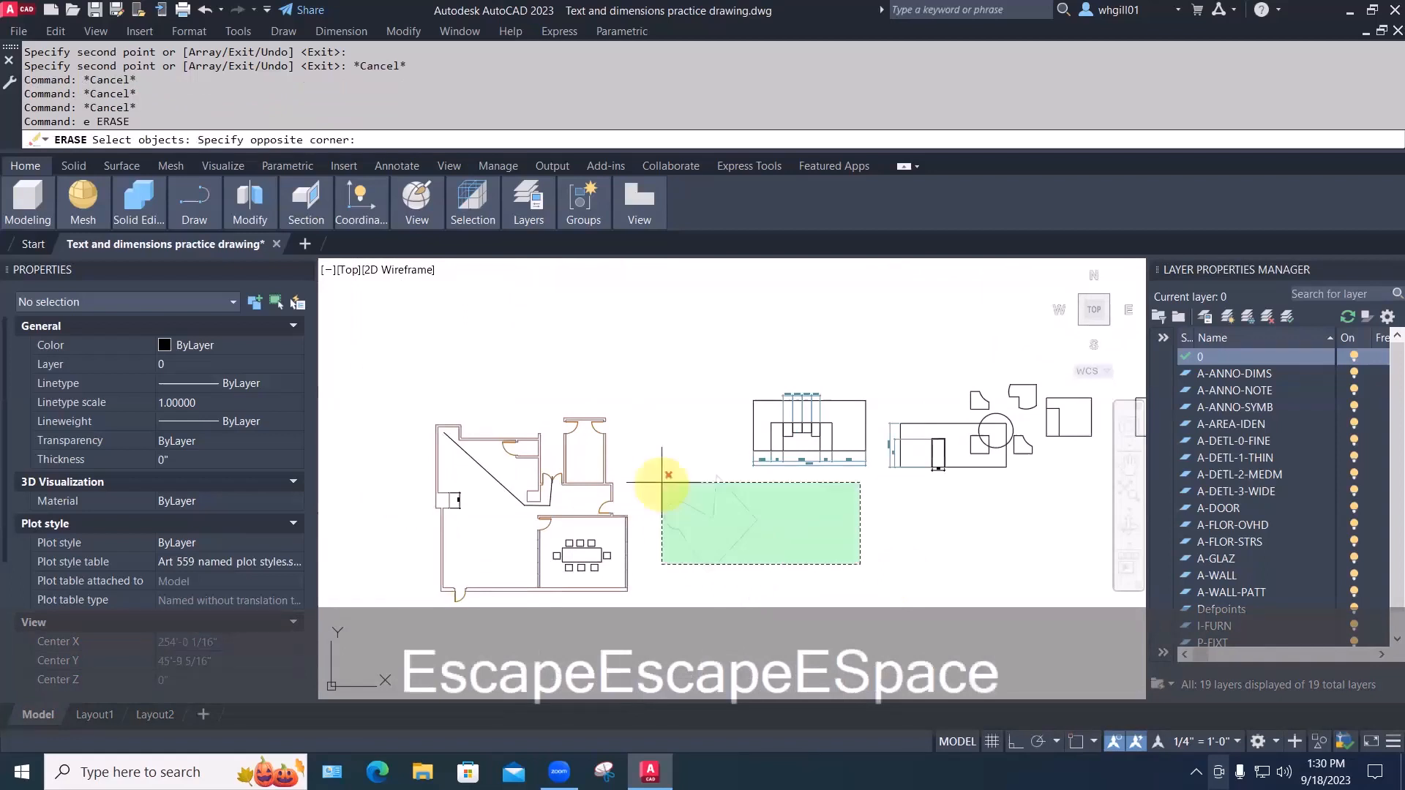
{"action": "left_click", "coordinate": [658, 472]}
{"action": "key", "text": "space"}
{"action": "middle_click_drag", "start_coordinate": [659, 539], "coordinate": [714, 431]}
{"action": "scroll", "coordinate": [636, 439], "scroll_direction": "up", "scroll_amount": 2}
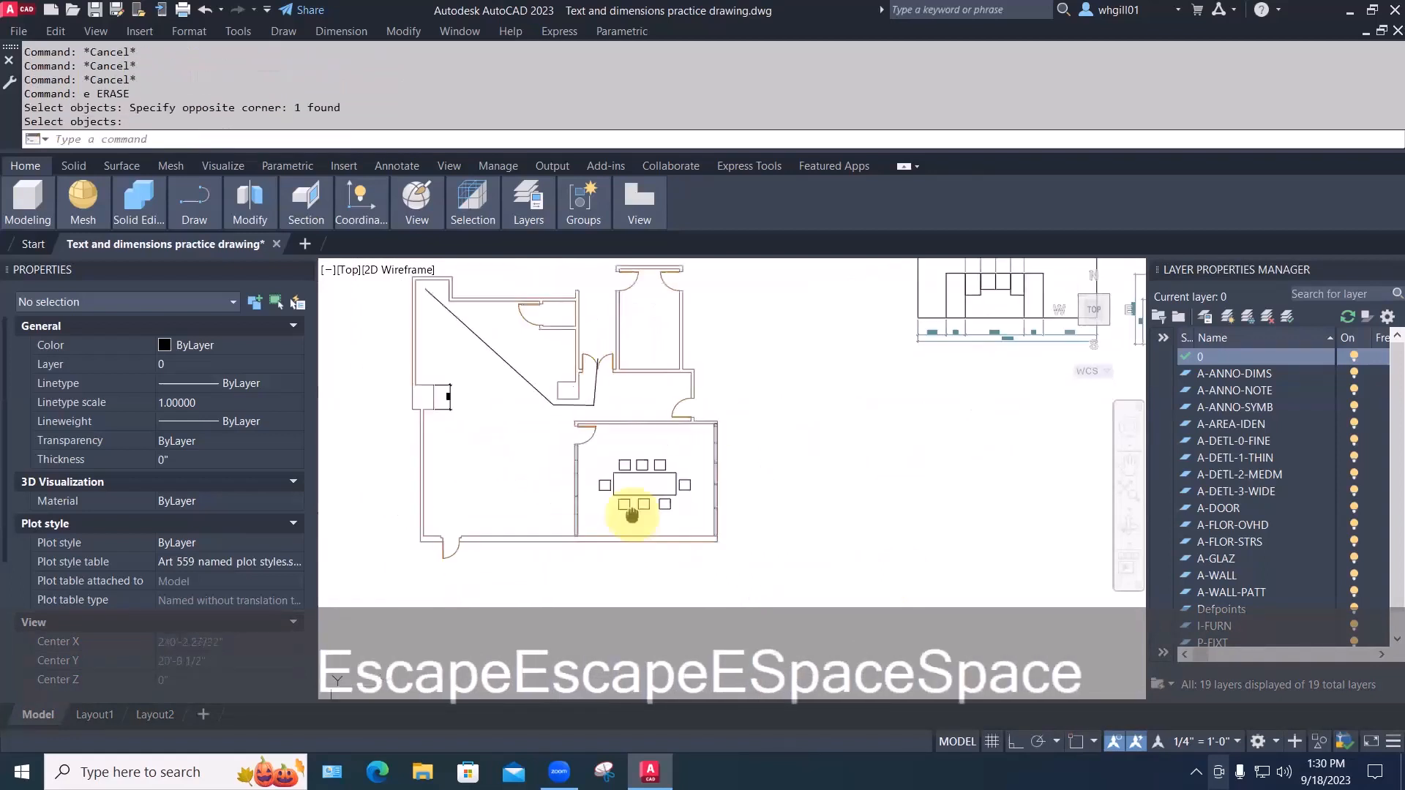
{"action": "left_click", "coordinate": [582, 200]}
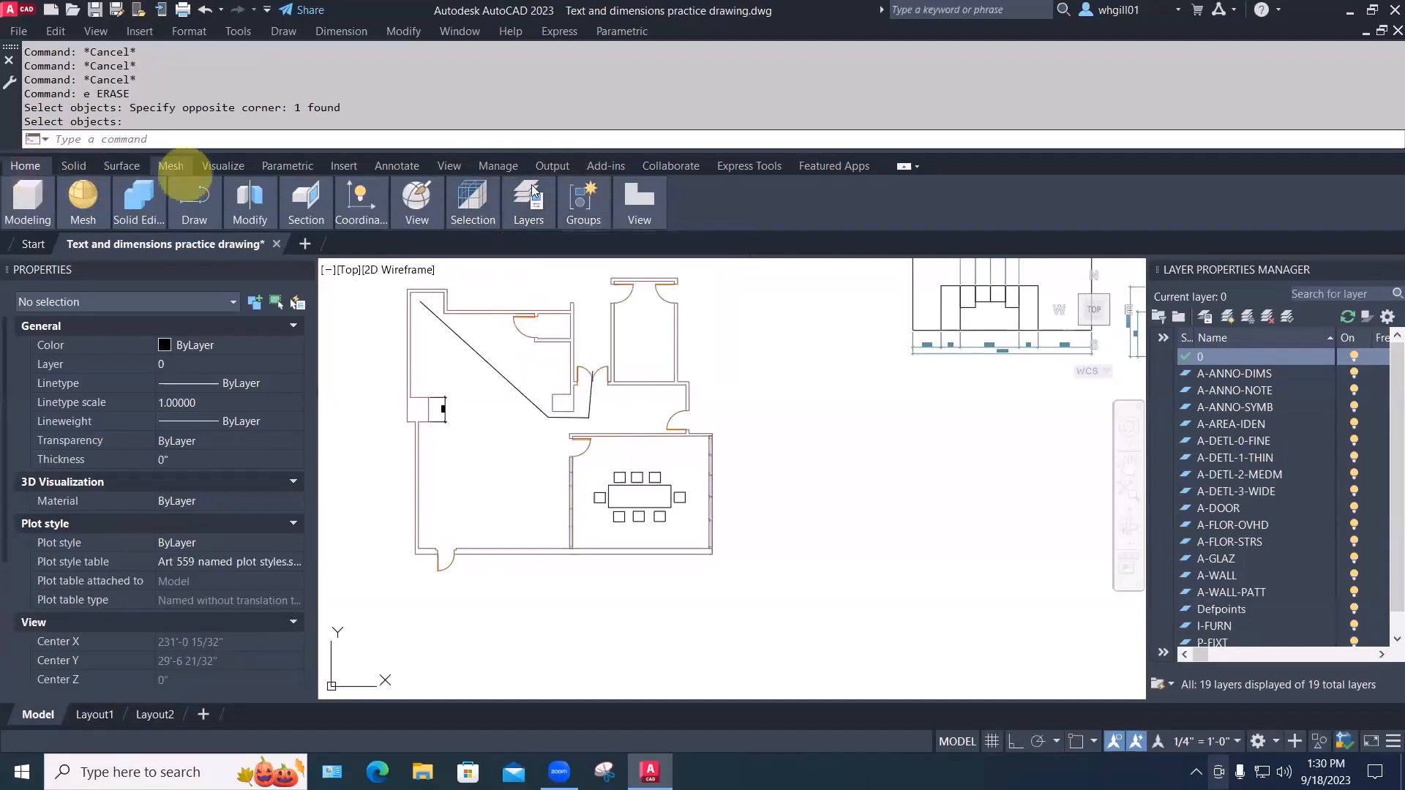
{"action": "mouse_move", "coordinate": [576, 211]}
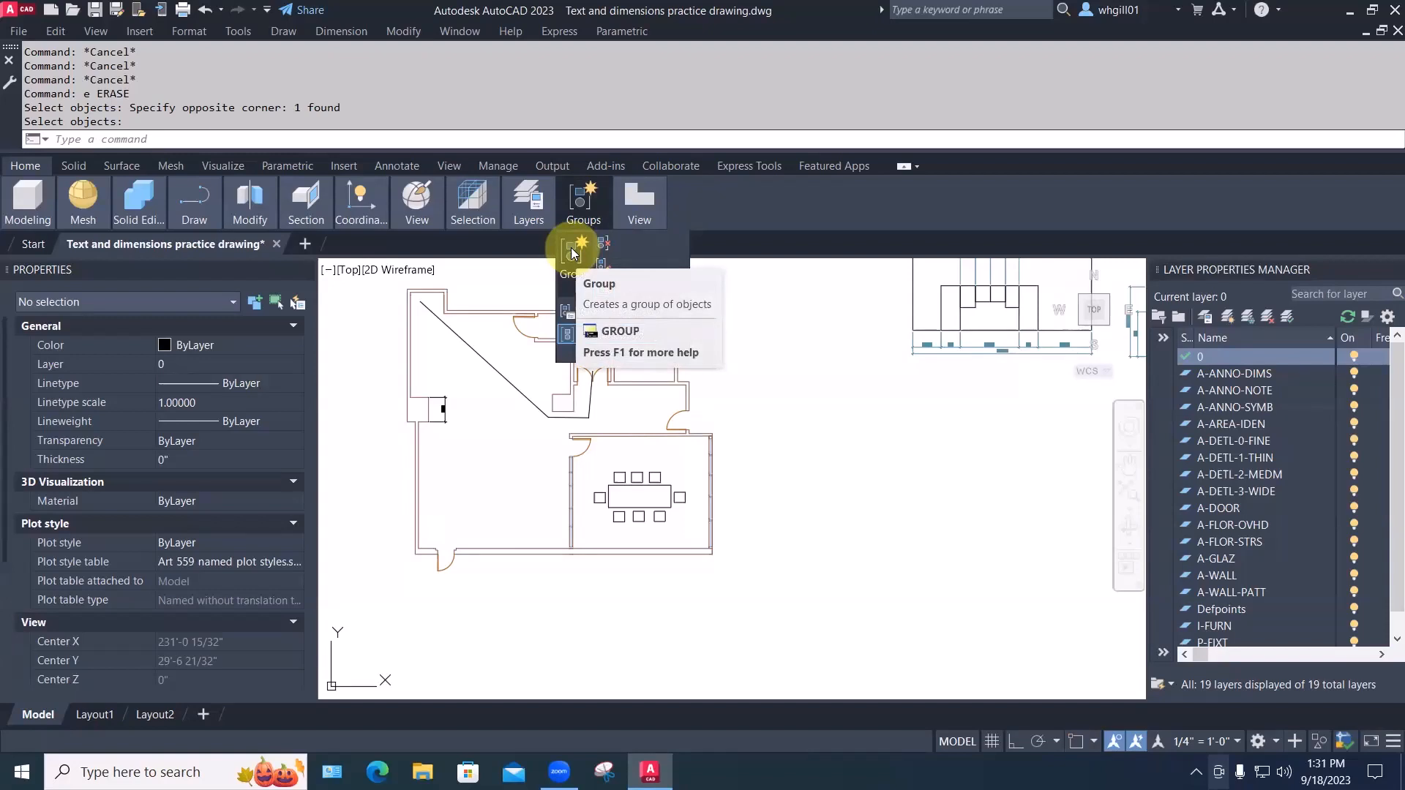
{"action": "left_click", "coordinate": [129, 137]}
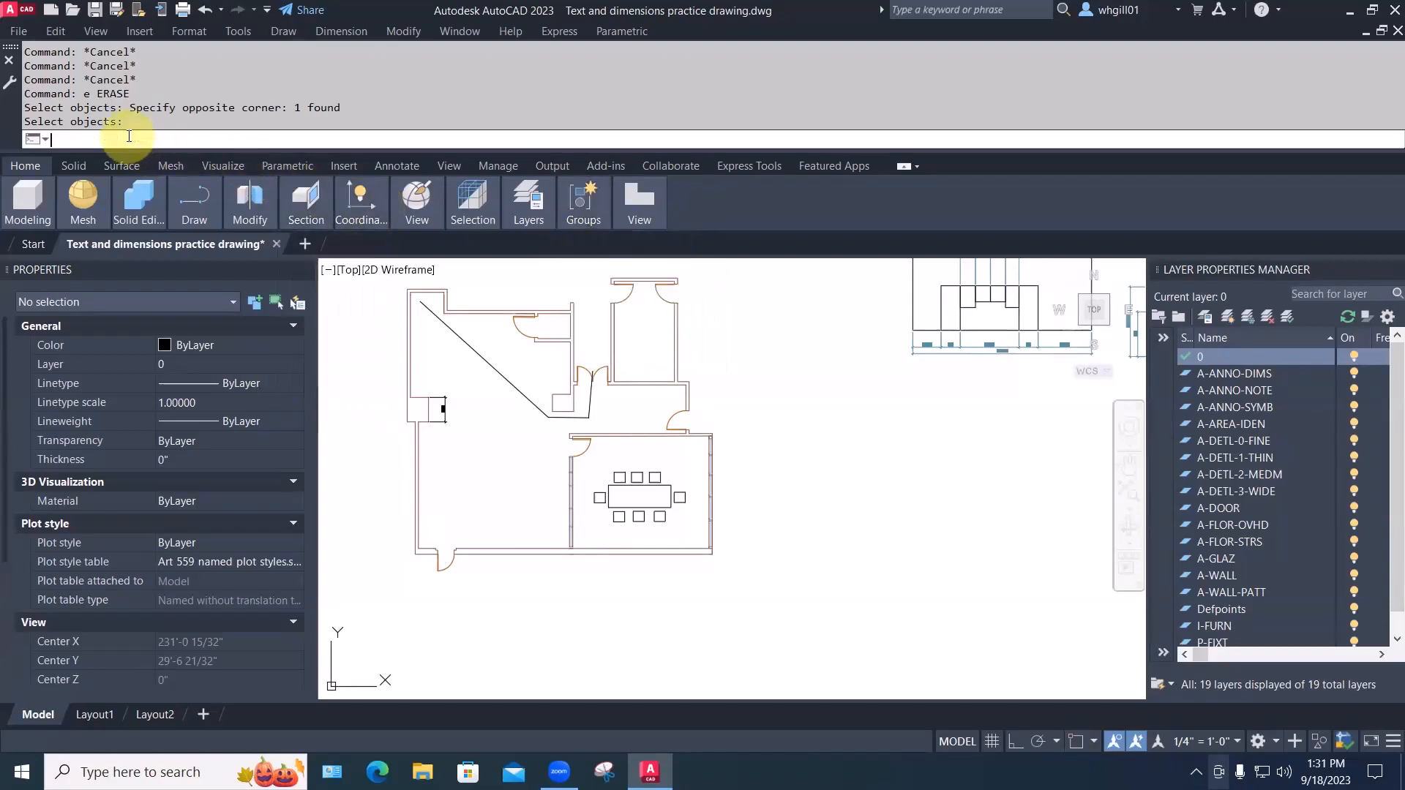
Group the table and its eight chairs with the G command using a selection window
{"action": "type", "text": "G"}
{"action": "key", "text": "Return"}
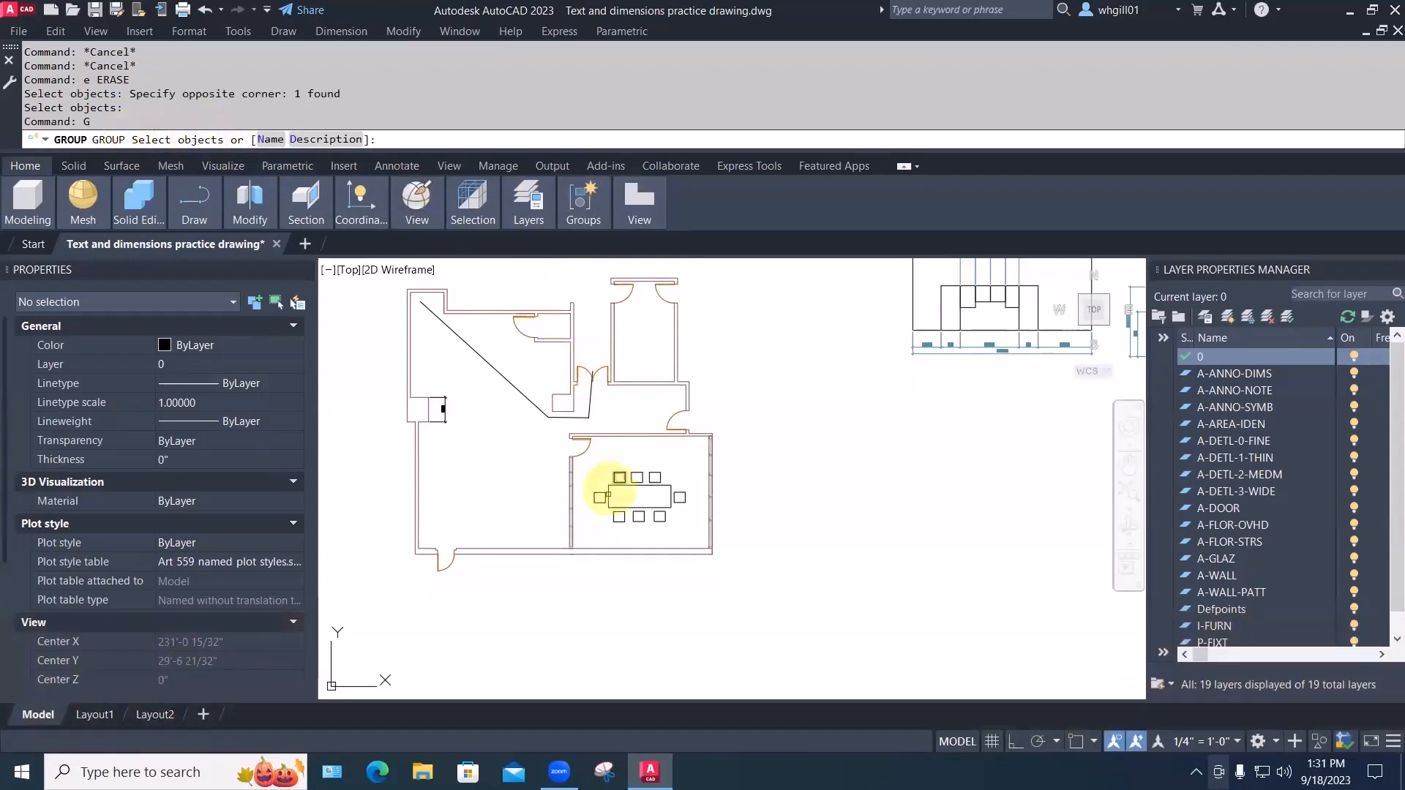
{"action": "left_click", "coordinate": [589, 462]}
{"action": "left_click", "coordinate": [686, 524]}
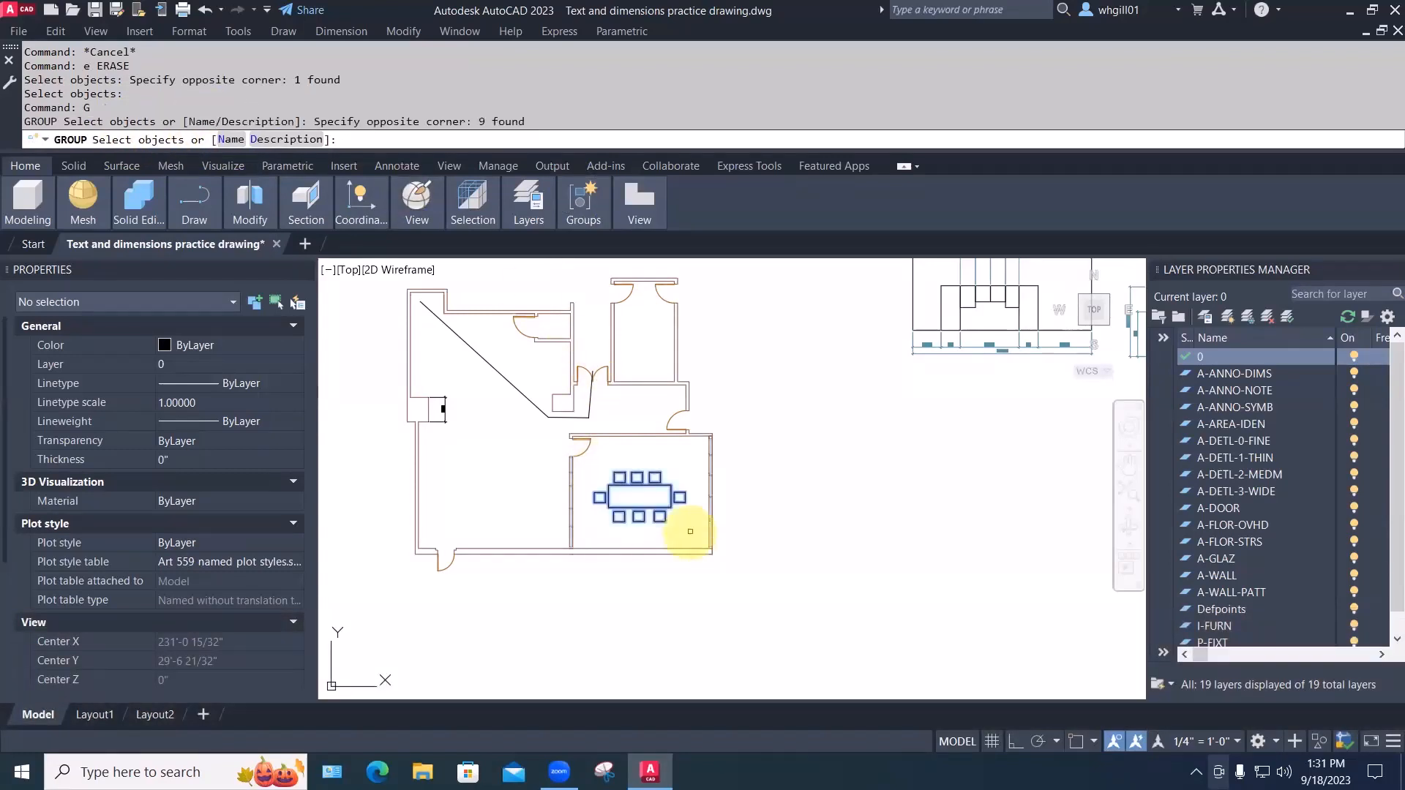
{"action": "key", "text": "space"}
Move the table-and-chairs group to the right, outside the building
{"action": "type", "text": "m"}
{"action": "key", "text": "space"}
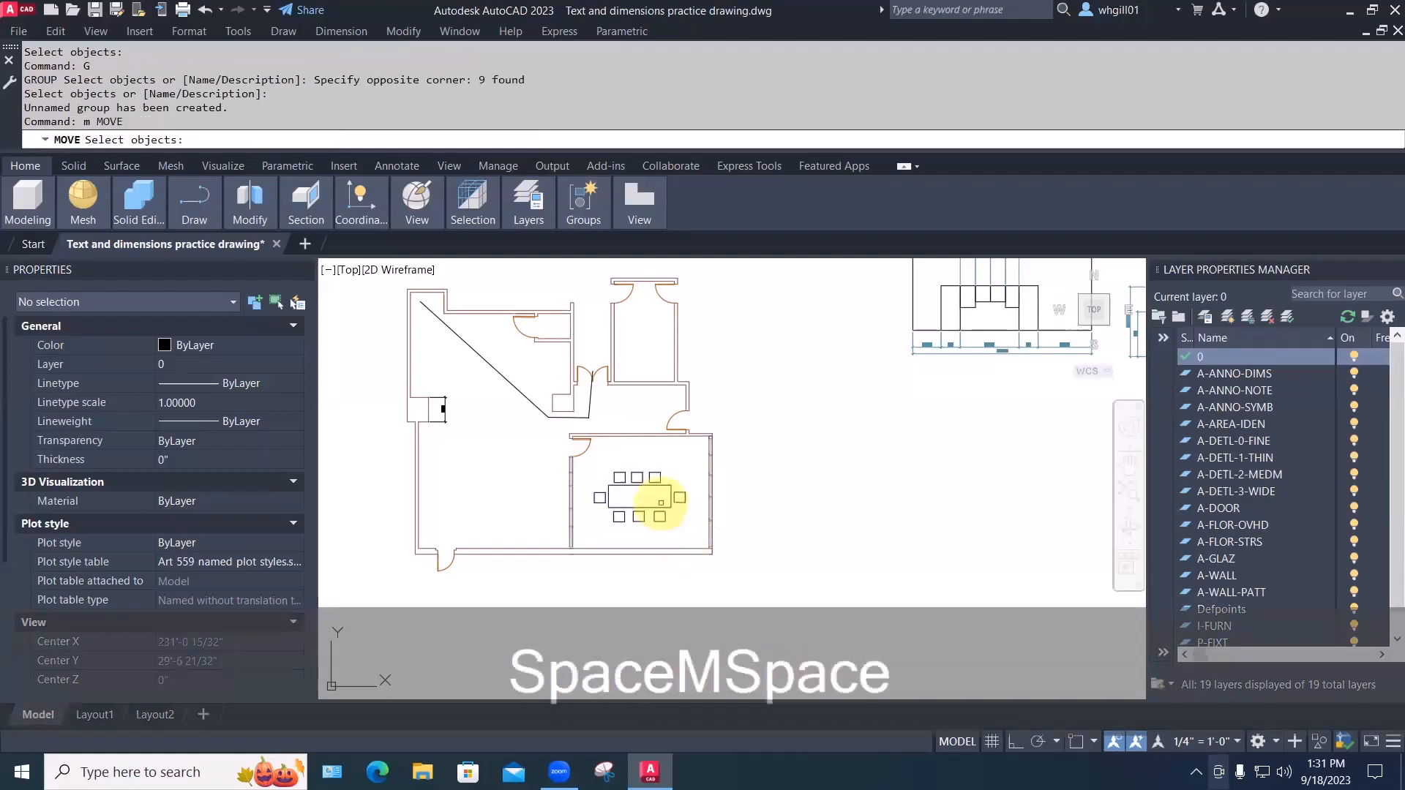
{"action": "left_click", "coordinate": [661, 507]}
{"action": "key", "text": "space"}
{"action": "left_click", "coordinate": [660, 507]}
{"action": "left_click", "coordinate": [813, 486]}
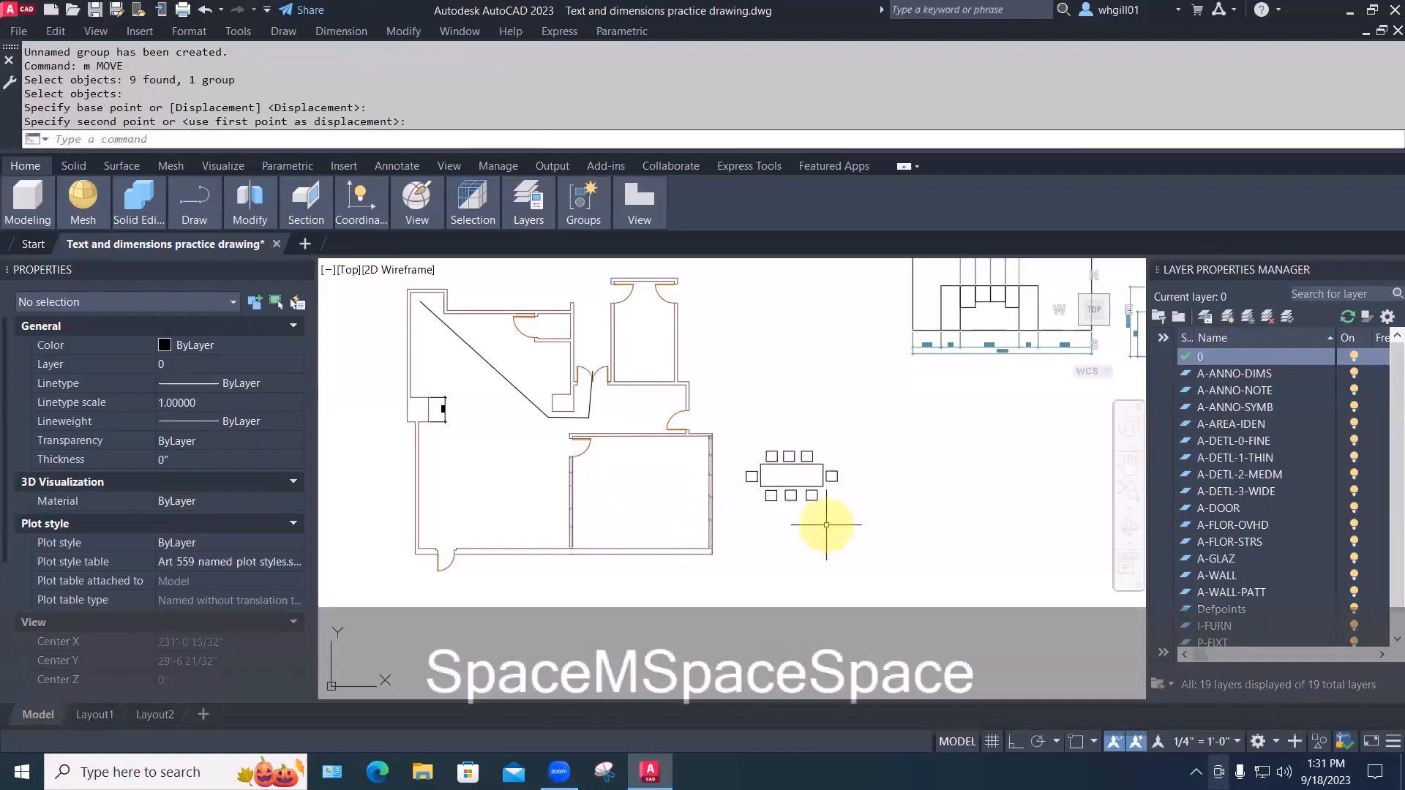
{"action": "key", "text": "space"}
{"action": "left_click", "coordinate": [809, 496]}
{"action": "key", "text": "space"}
{"action": "left_click", "coordinate": [793, 528]}
{"action": "left_click", "coordinate": [907, 527]}
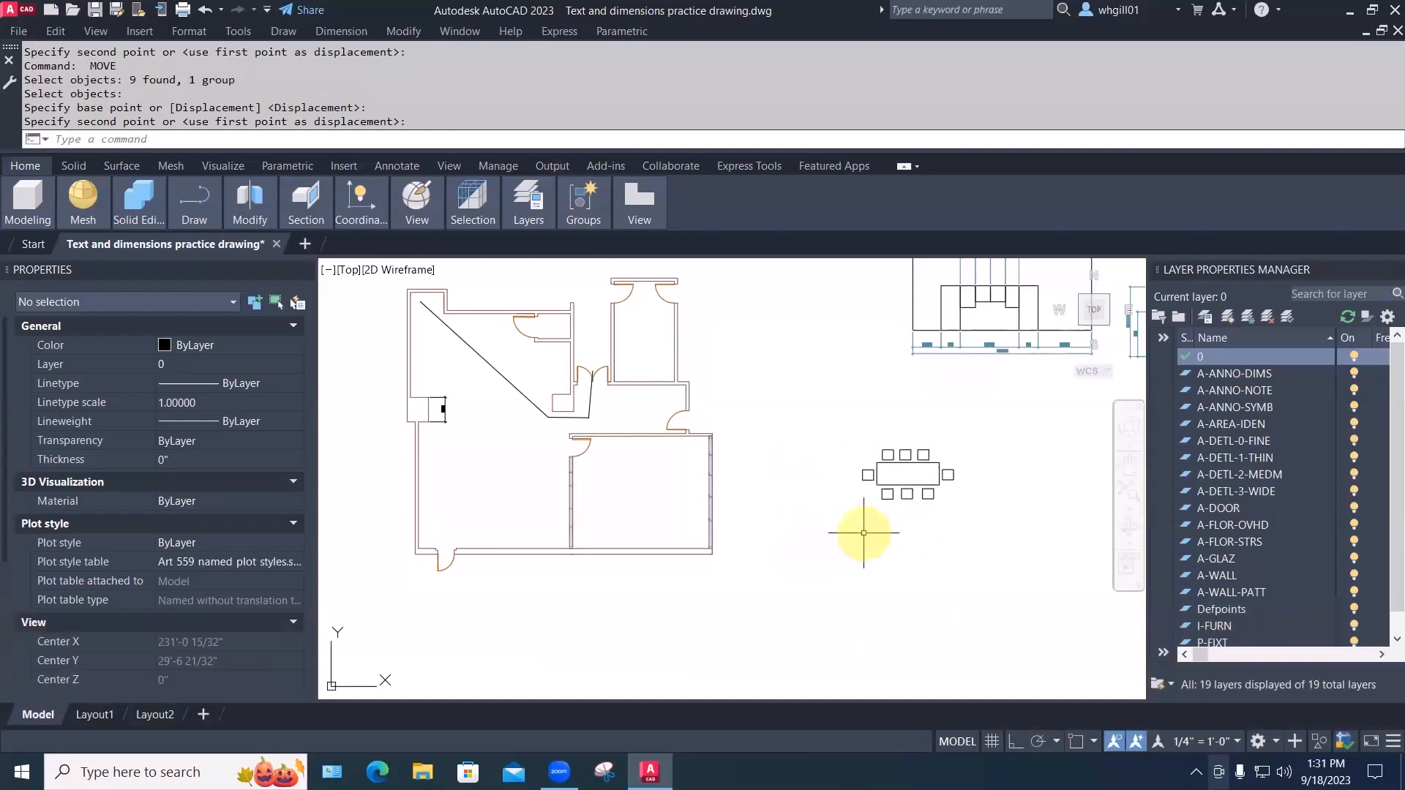
Copy the table-and-chairs group into the conference room
{"action": "type", "text": "co"}
{"action": "key", "text": "space"}
{"action": "left_click", "coordinate": [908, 494]}
{"action": "key", "text": "space"}
{"action": "left_click", "coordinate": [928, 511]}
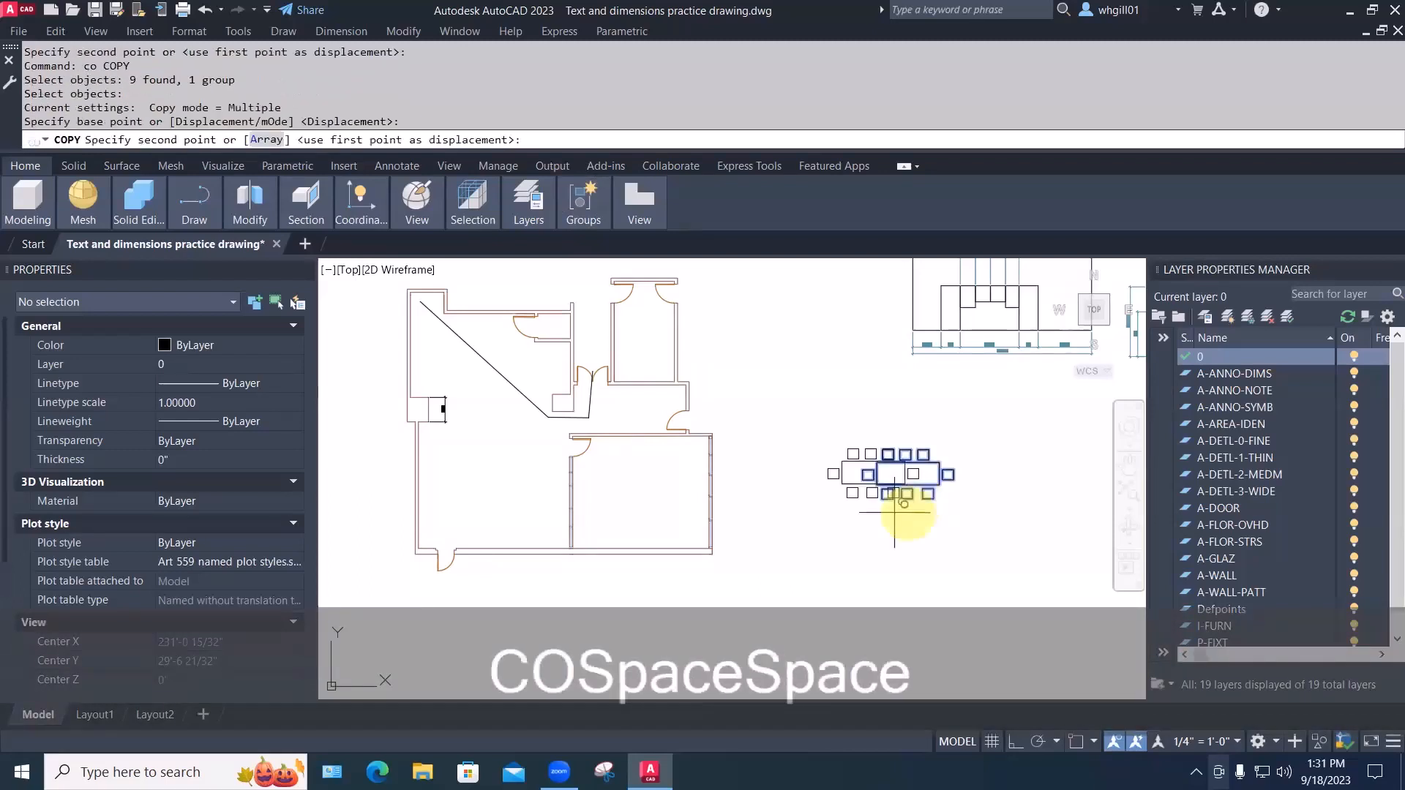
{"action": "left_click", "coordinate": [668, 527]}
{"action": "key", "text": "Escape"}
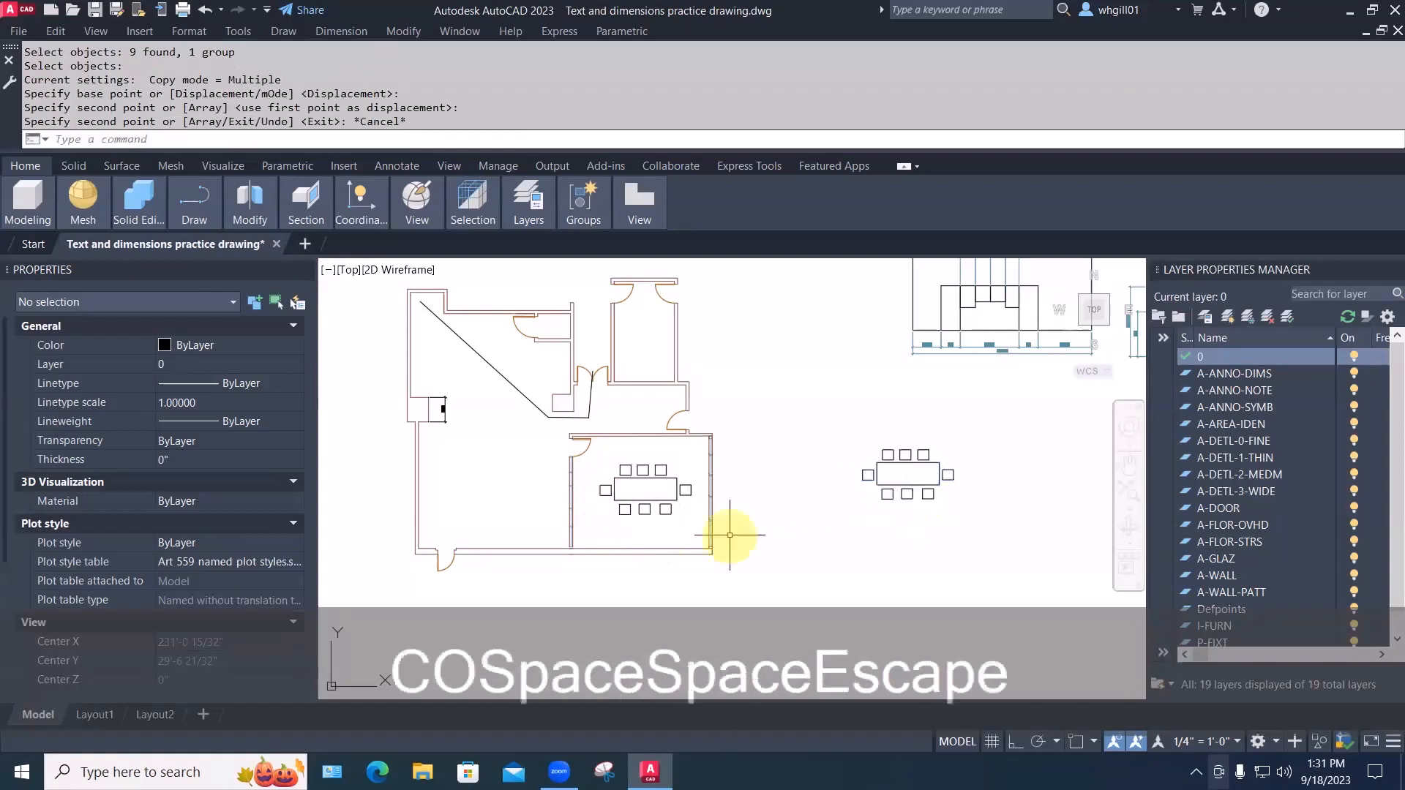
{"action": "mouse_move", "coordinate": [756, 533]}
{"action": "middle_mouse_down"}
{"action": "mouse_move", "coordinate": [670, 558]}
{"action": "mouse_move", "coordinate": [648, 536]}
{"action": "middle_mouse_up"}
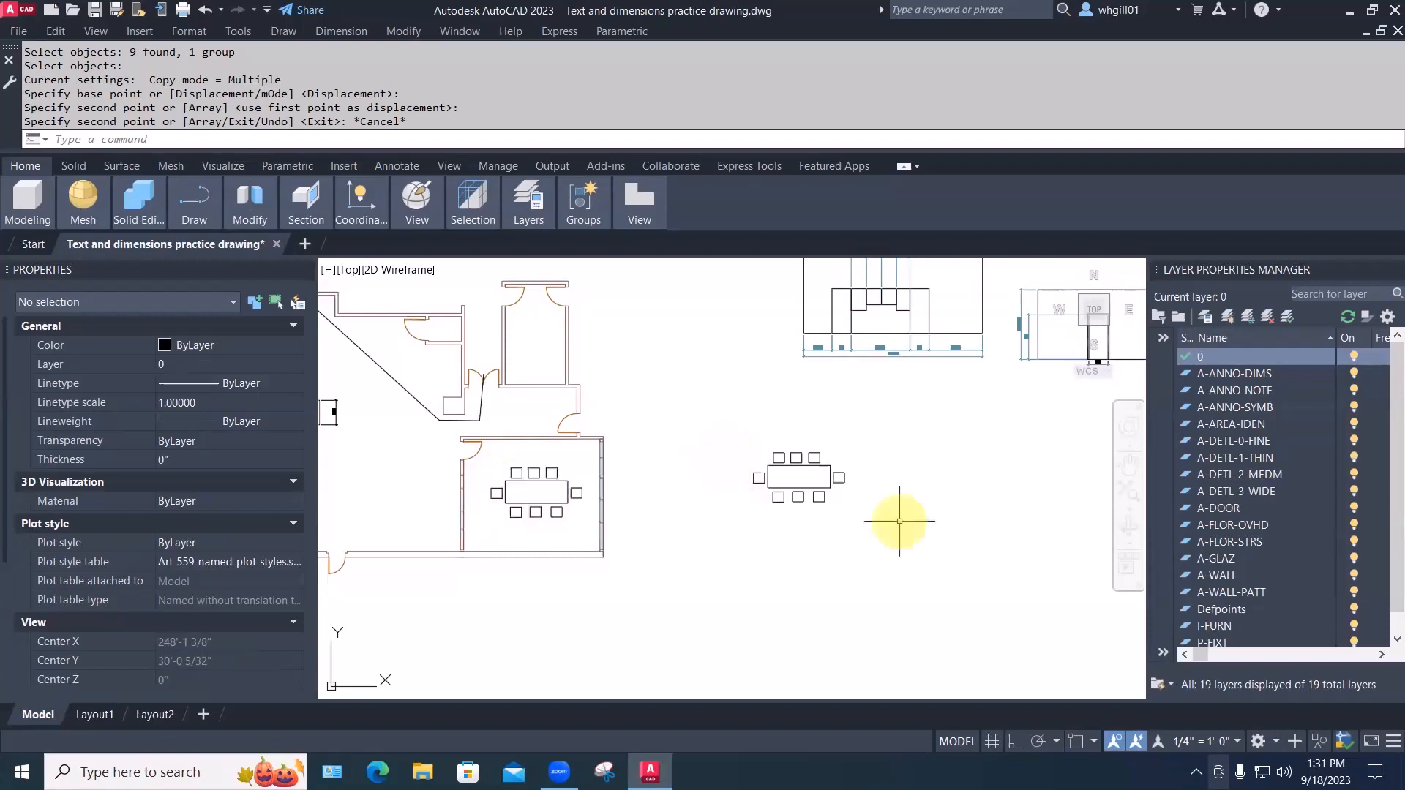
Move the outside group into the room left of the conference room
{"action": "key", "text": "Escape"}
{"action": "type", "text": "m"}
{"action": "key", "text": "space"}
{"action": "left_click", "coordinate": [809, 489]}
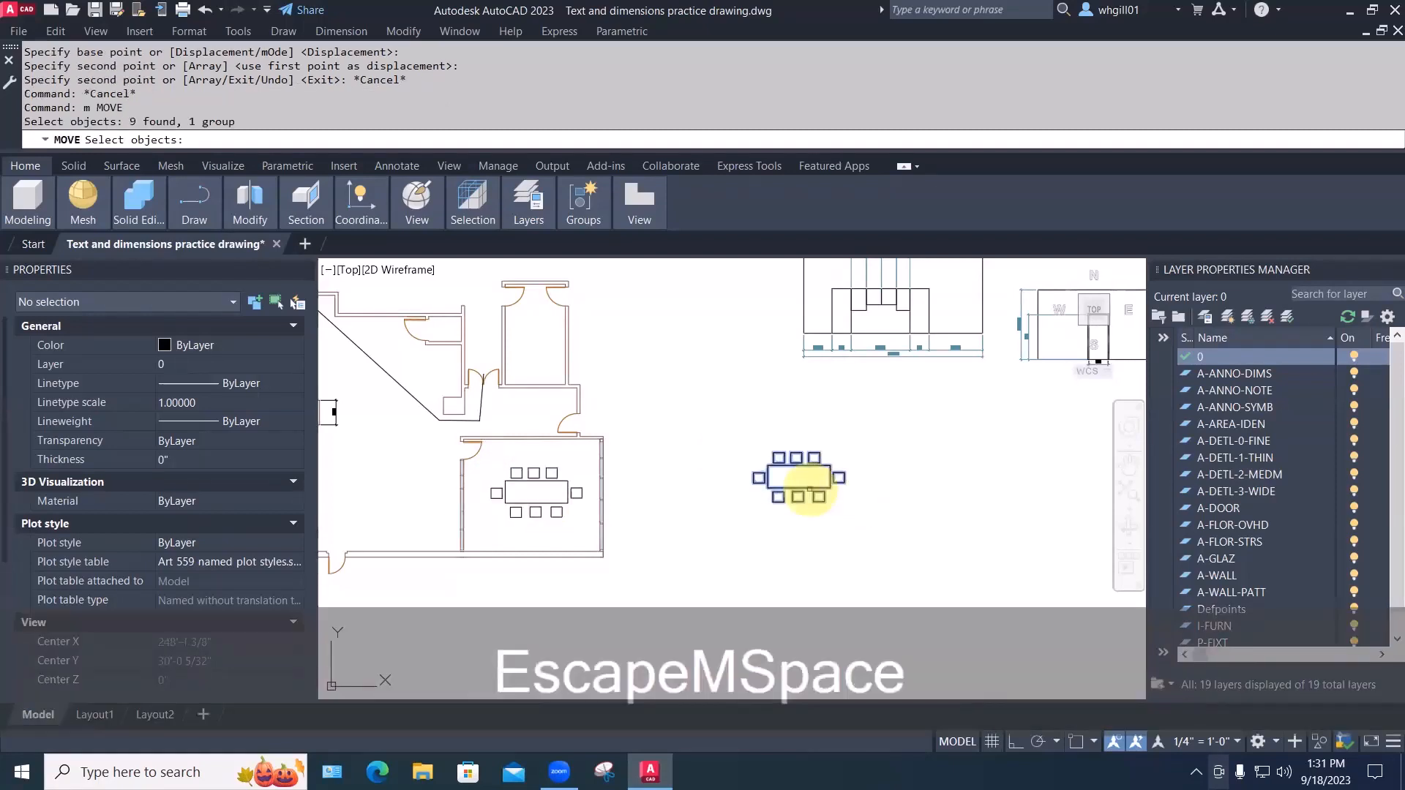
{"action": "key", "text": "space"}
{"action": "left_click", "coordinate": [895, 546]}
{"action": "left_click", "coordinate": [476, 551]}
{"action": "middle_click_drag", "start_coordinate": [417, 497], "coordinate": [614, 556]}
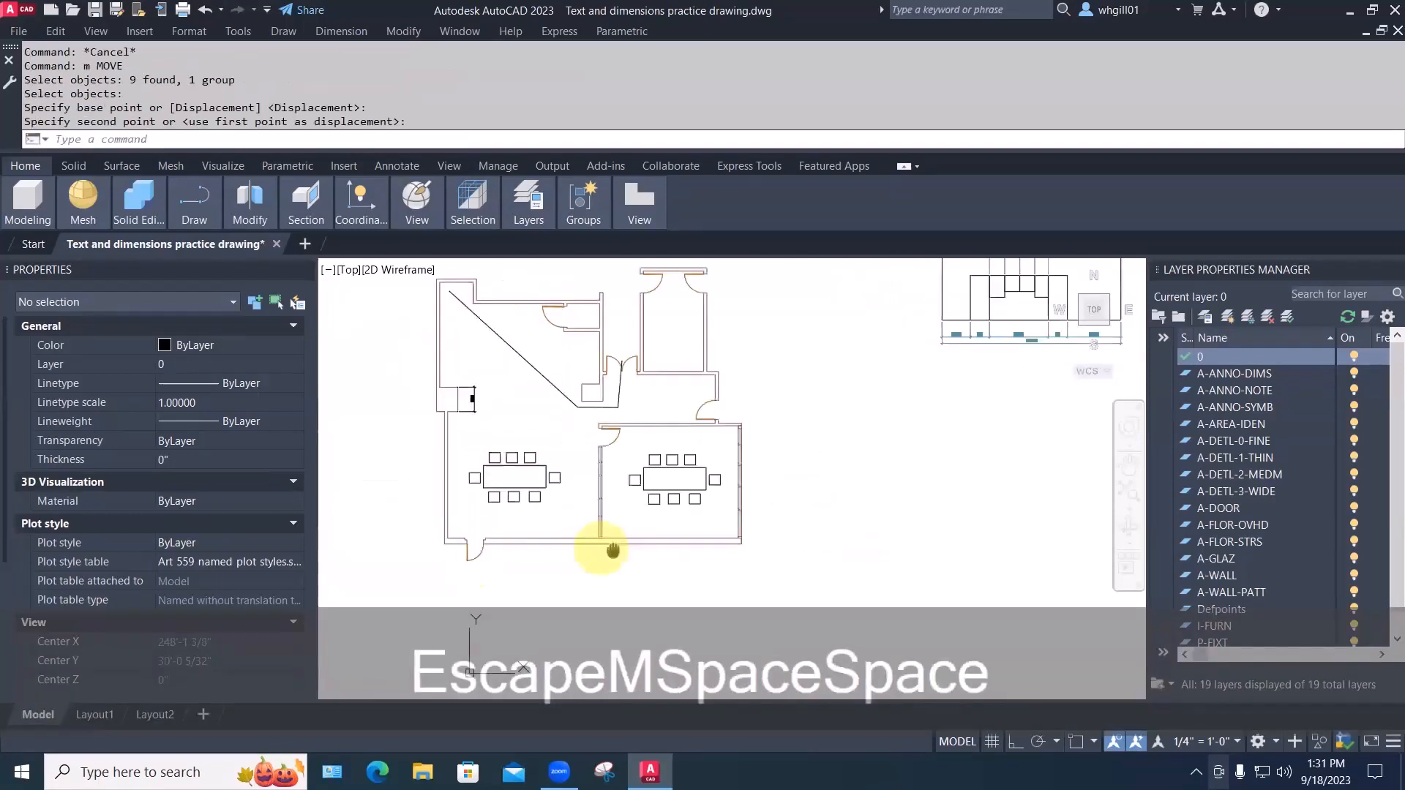
Ungroup the left room's table and chairs via the right-click Group > Ungroup option
{"action": "double_click", "coordinate": [583, 558]}
{"action": "scroll", "coordinate": [612, 486], "scroll_direction": "up", "scroll_amount": 2}
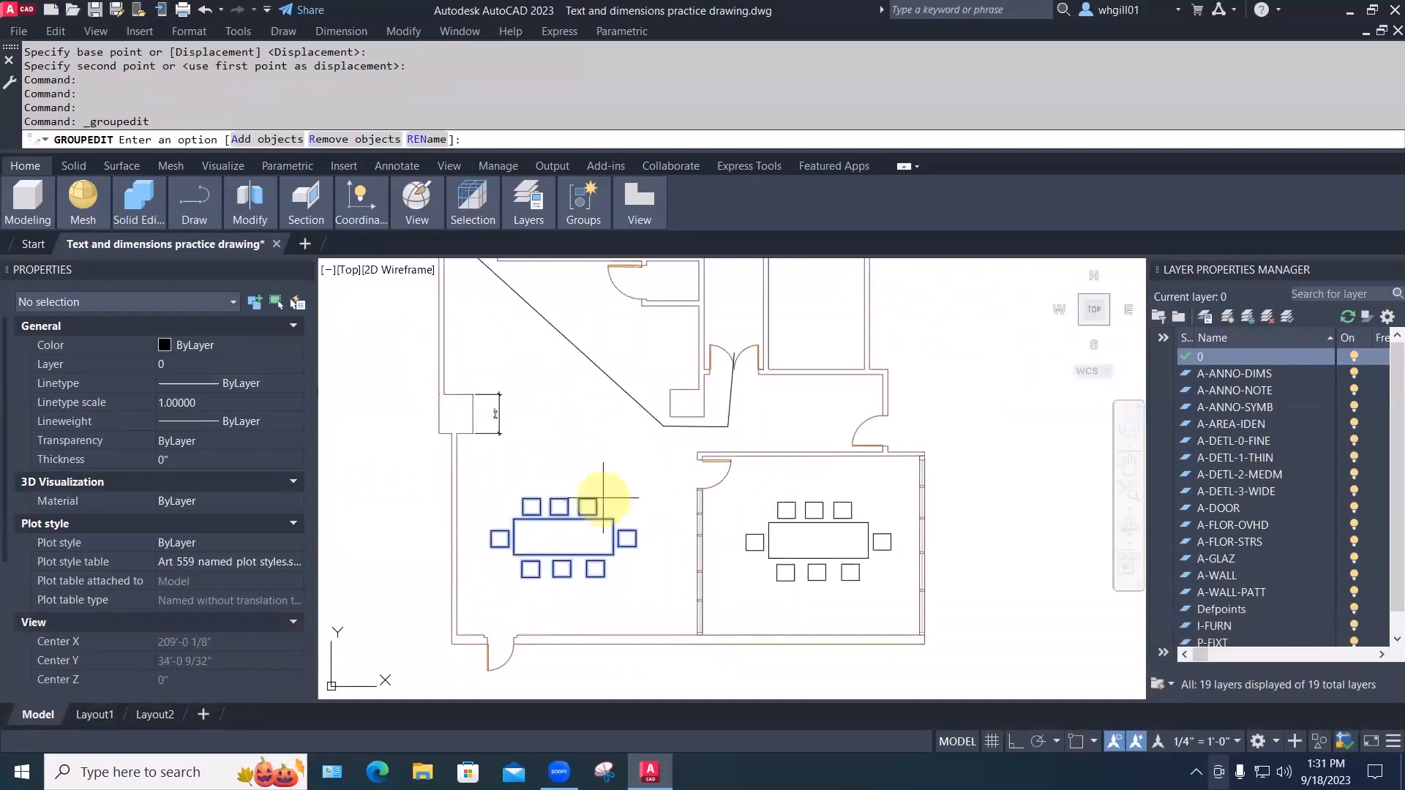
{"action": "key", "text": "Escape"}
{"action": "left_click", "coordinate": [598, 505]}
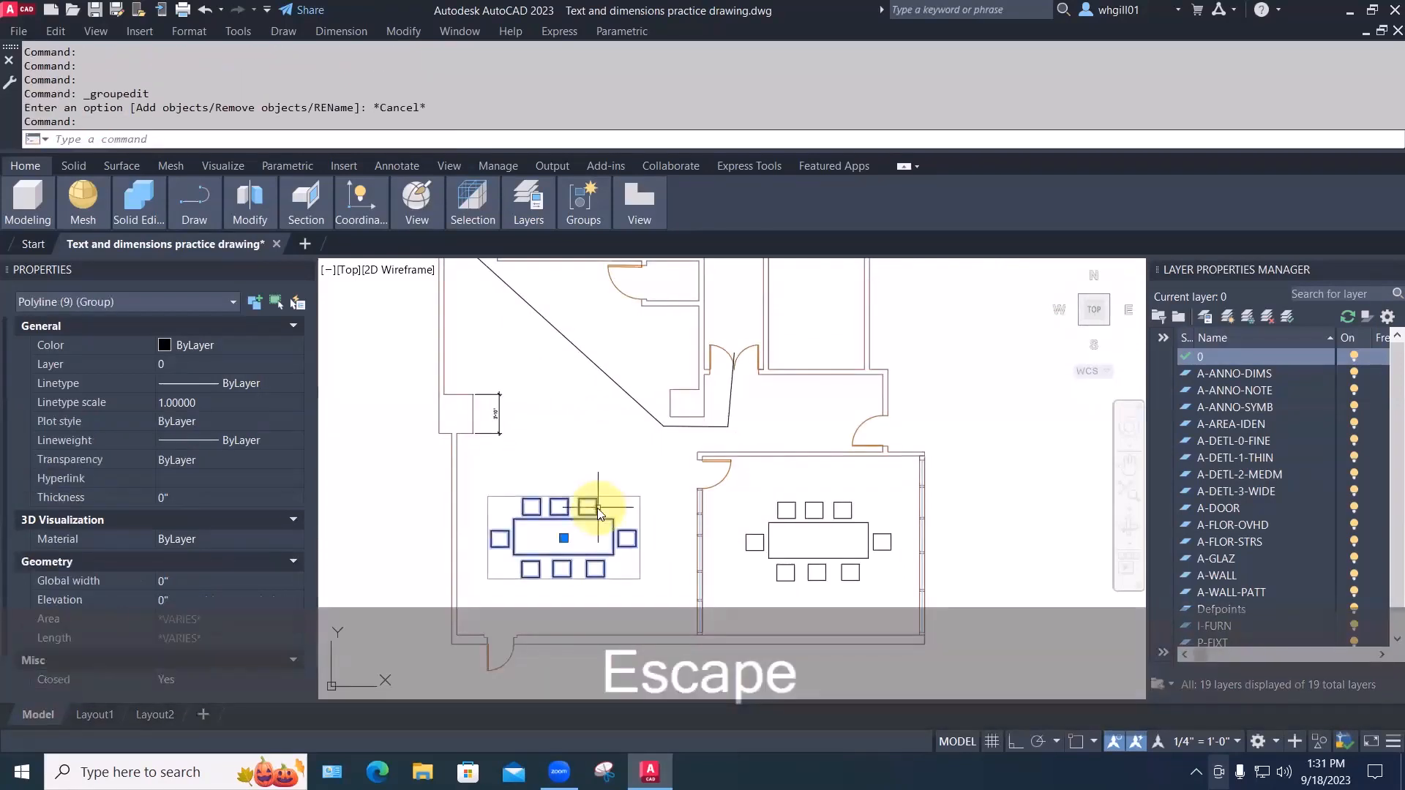
{"action": "right_click", "coordinate": [598, 507]}
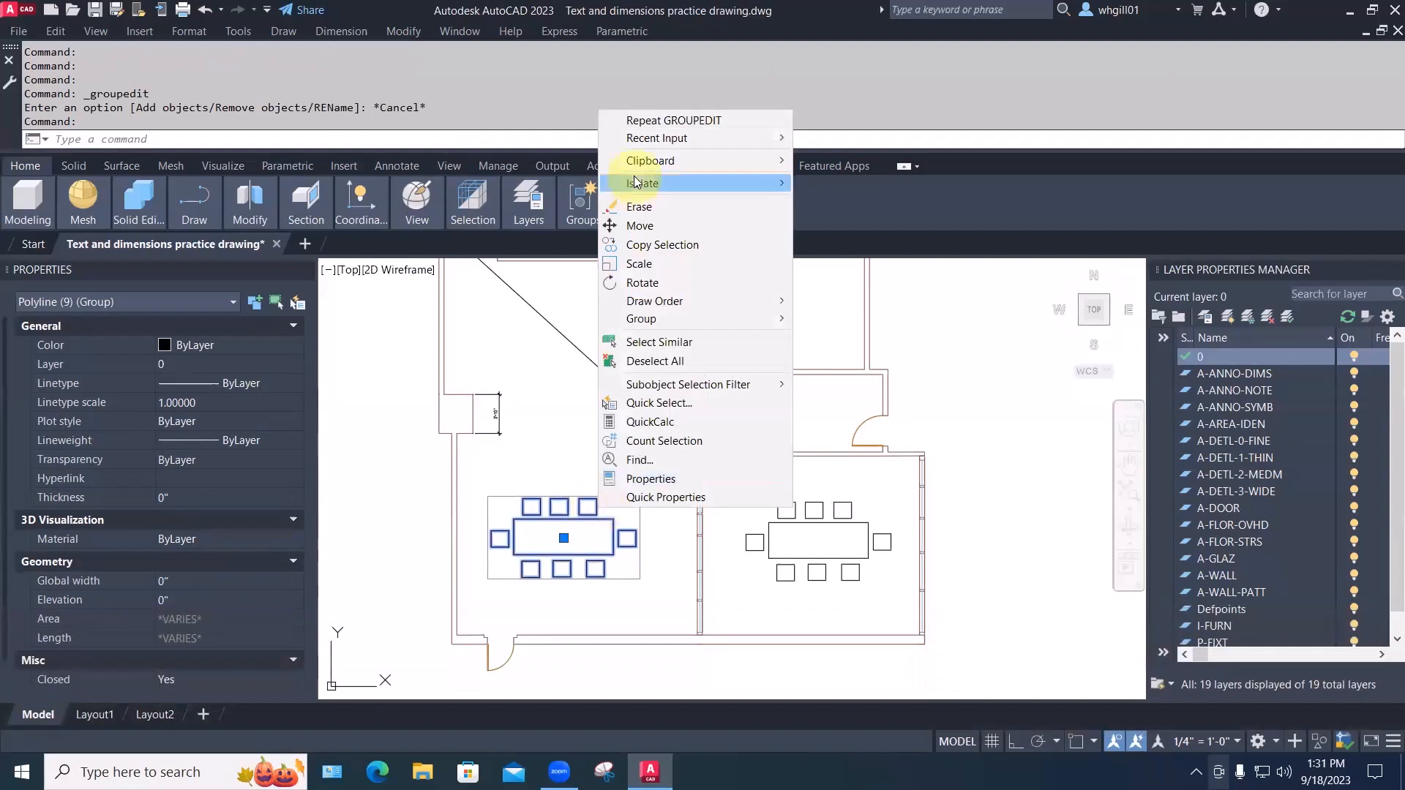
{"action": "mouse_move", "coordinate": [680, 319]}
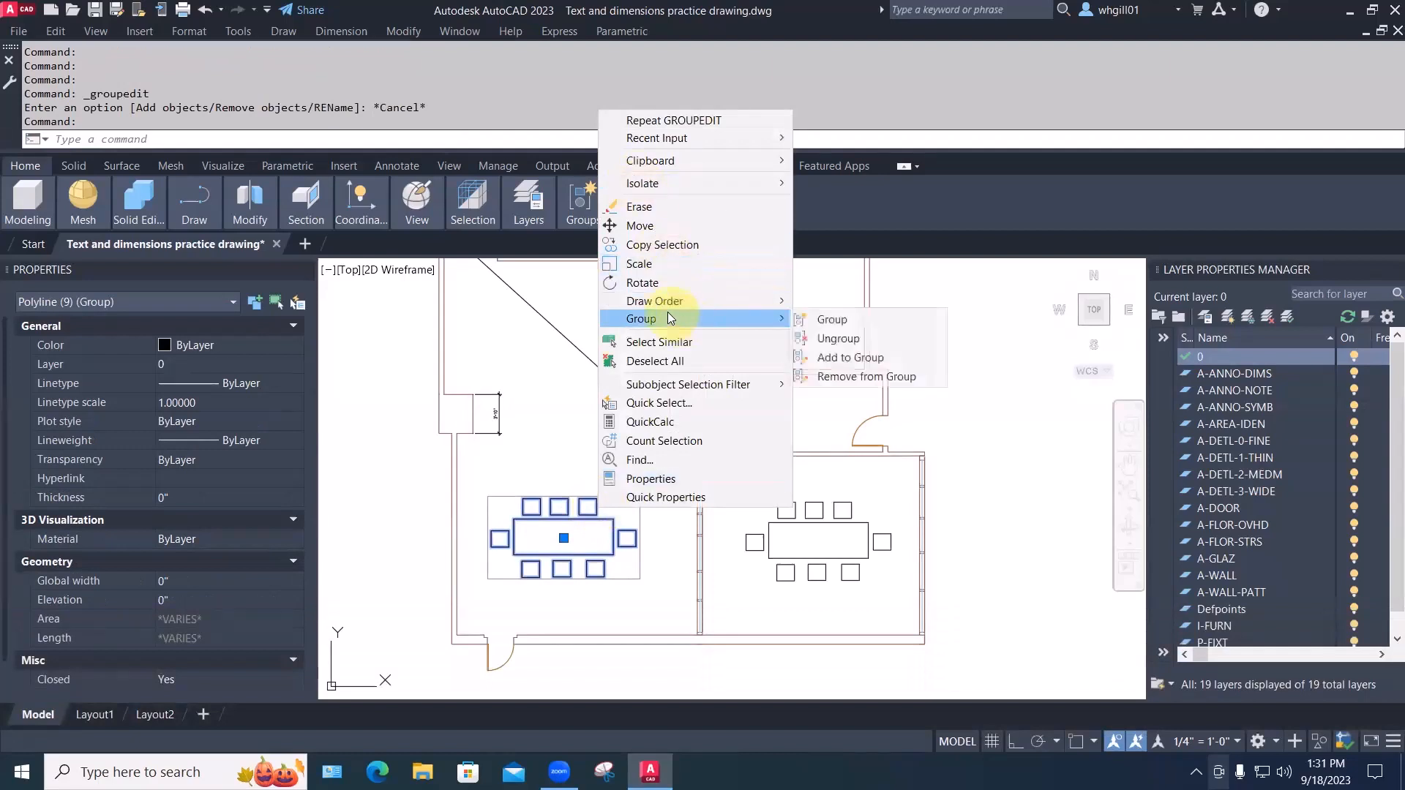
{"action": "left_click", "coordinate": [825, 337]}
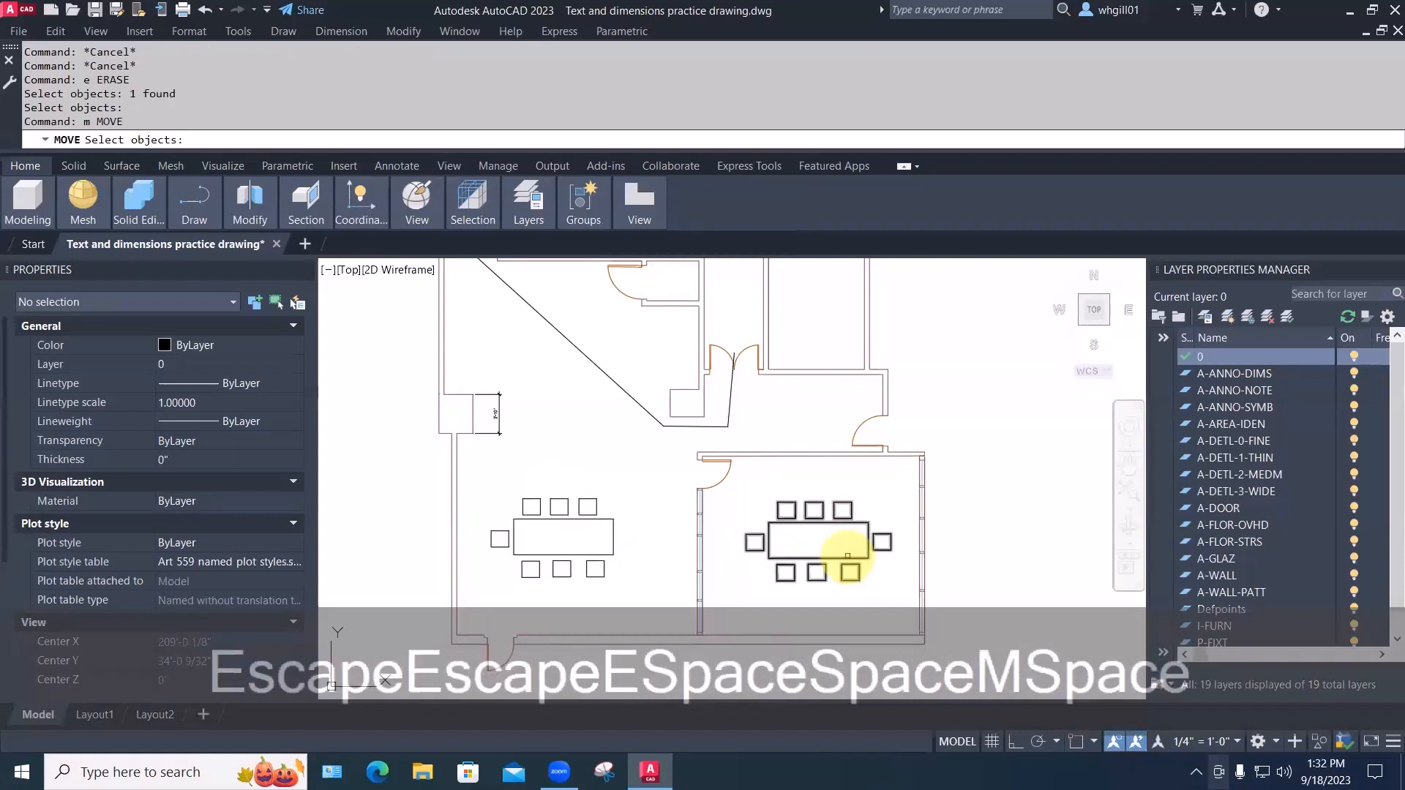
Copy the conference-room table-and-chairs group to the right of the building
{"action": "left_click", "coordinate": [845, 557]}
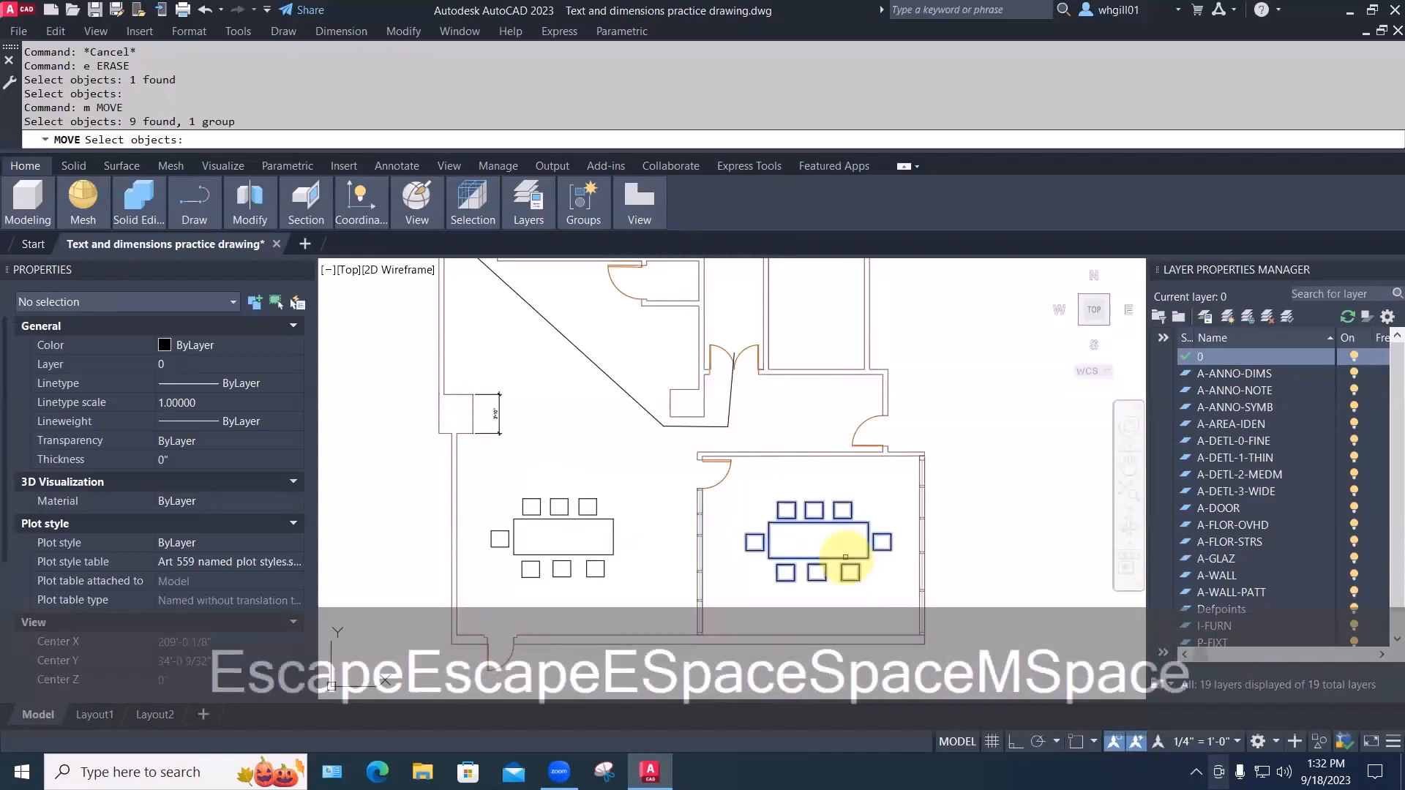
{"action": "key", "text": "Escape"}
{"action": "key", "text": "Escape"}
{"action": "type", "text": "co"}
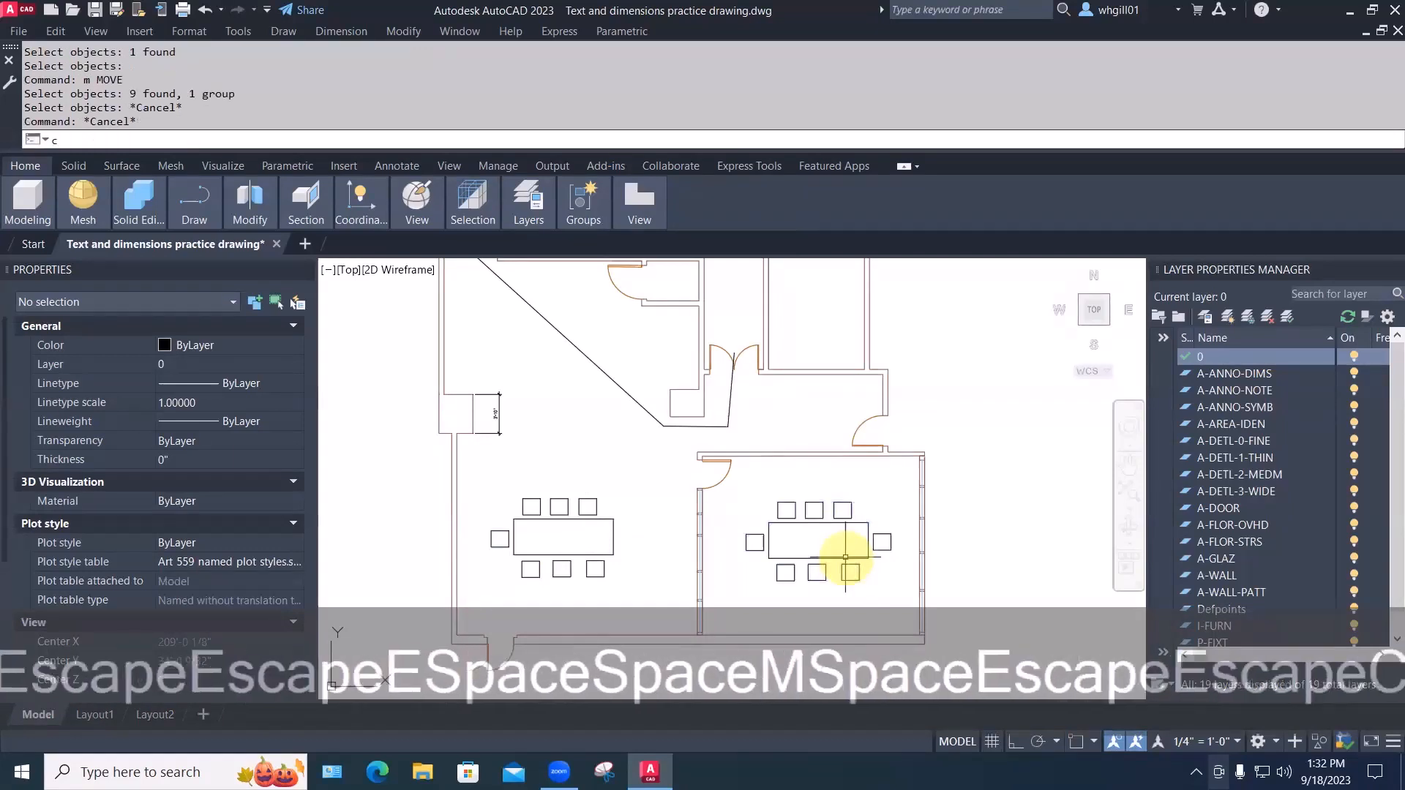
{"action": "key", "text": "space"}
{"action": "left_click", "coordinate": [845, 558]}
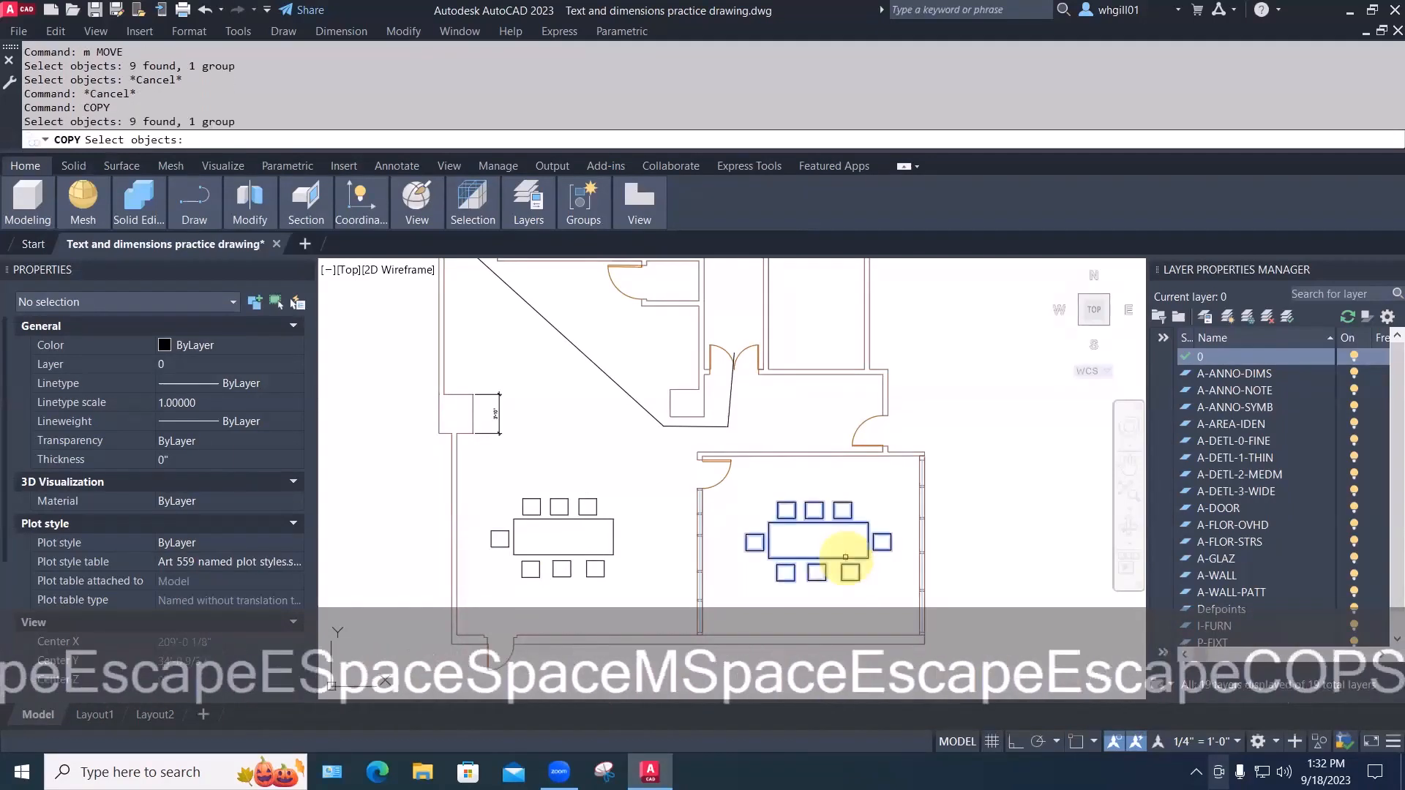
{"action": "key", "text": "space"}
{"action": "left_click", "coordinate": [792, 562]}
{"action": "left_click", "coordinate": [1000, 557]}
{"action": "key", "text": "space"}
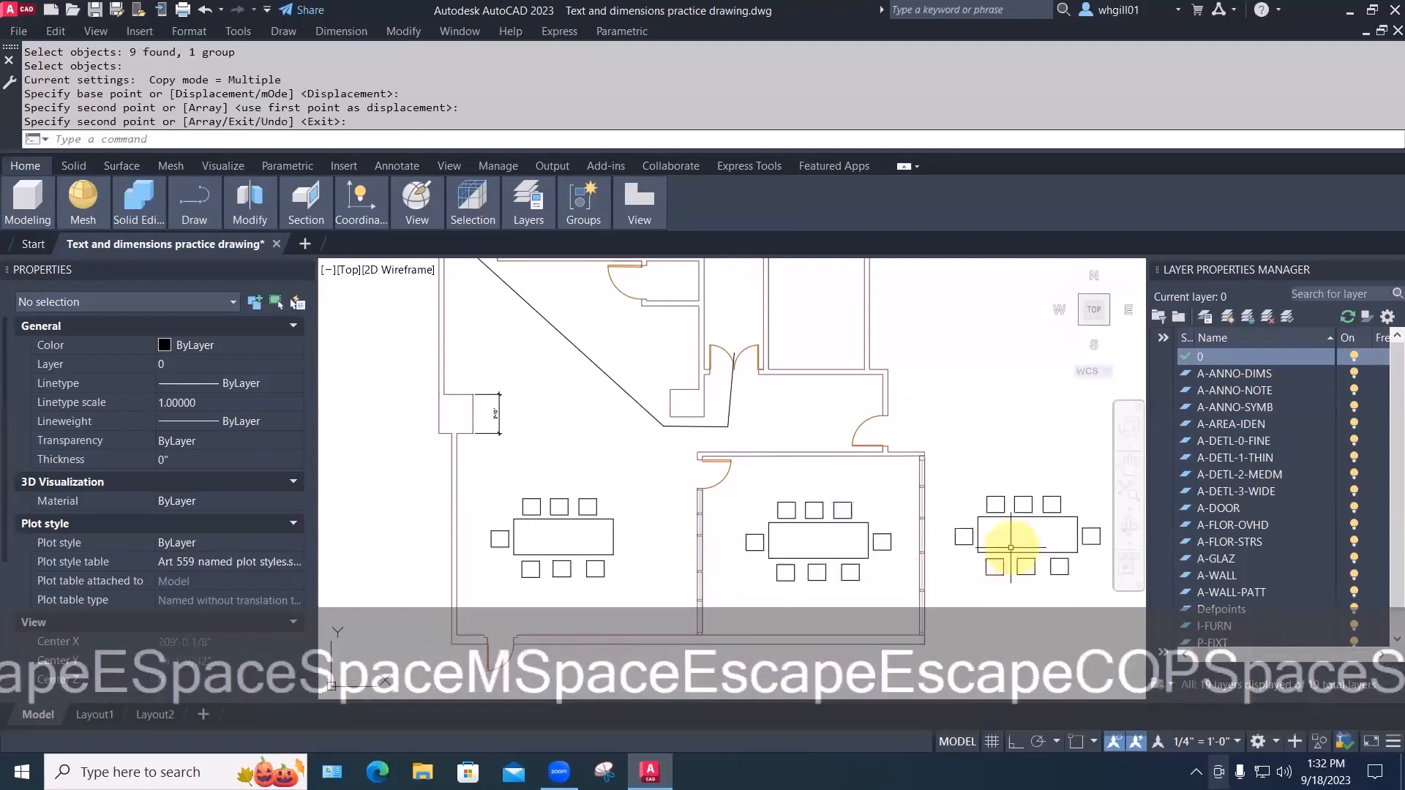
Remove the copy's top-right chair from its group with Group > Remove from Group
{"action": "left_click", "coordinate": [1010, 547]}
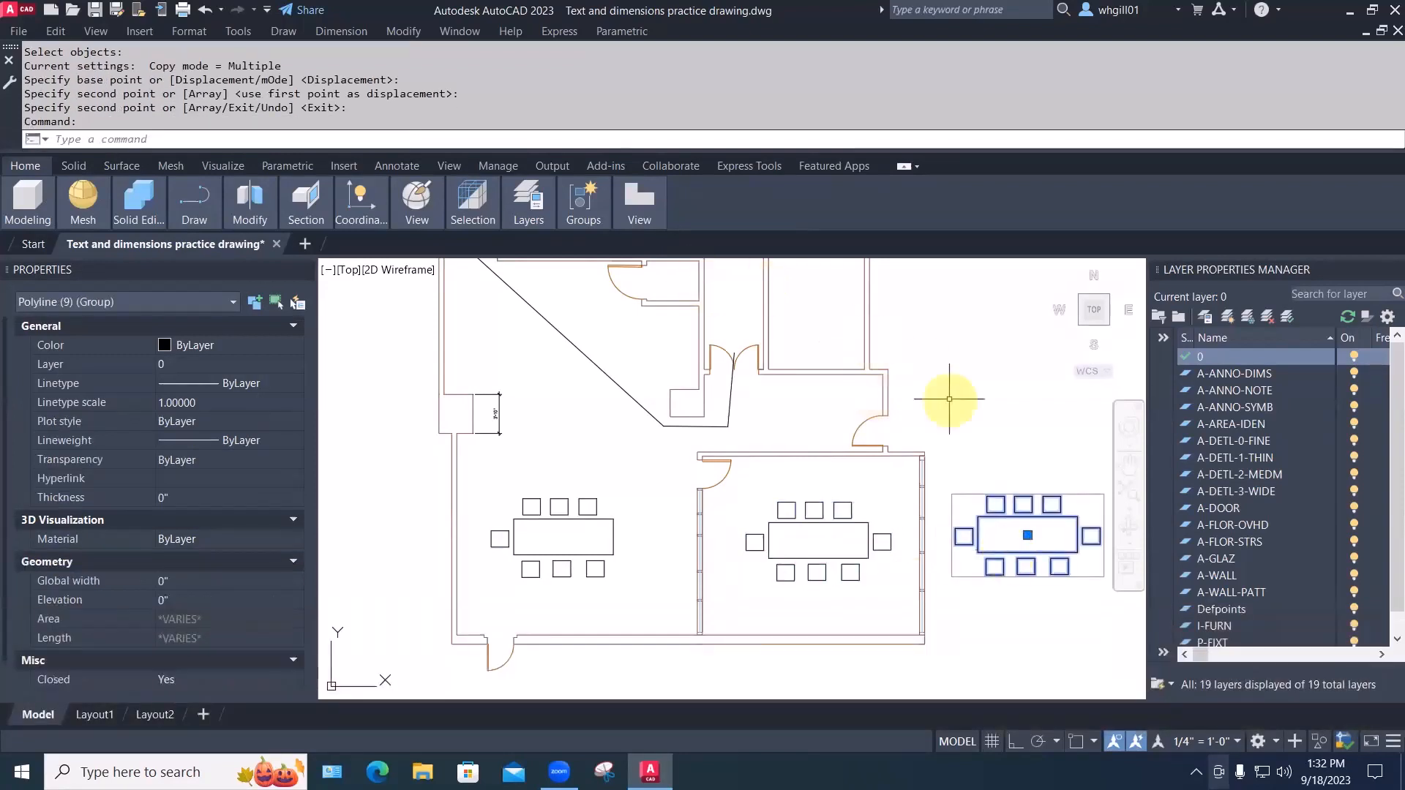
{"action": "right_click", "coordinate": [1021, 471]}
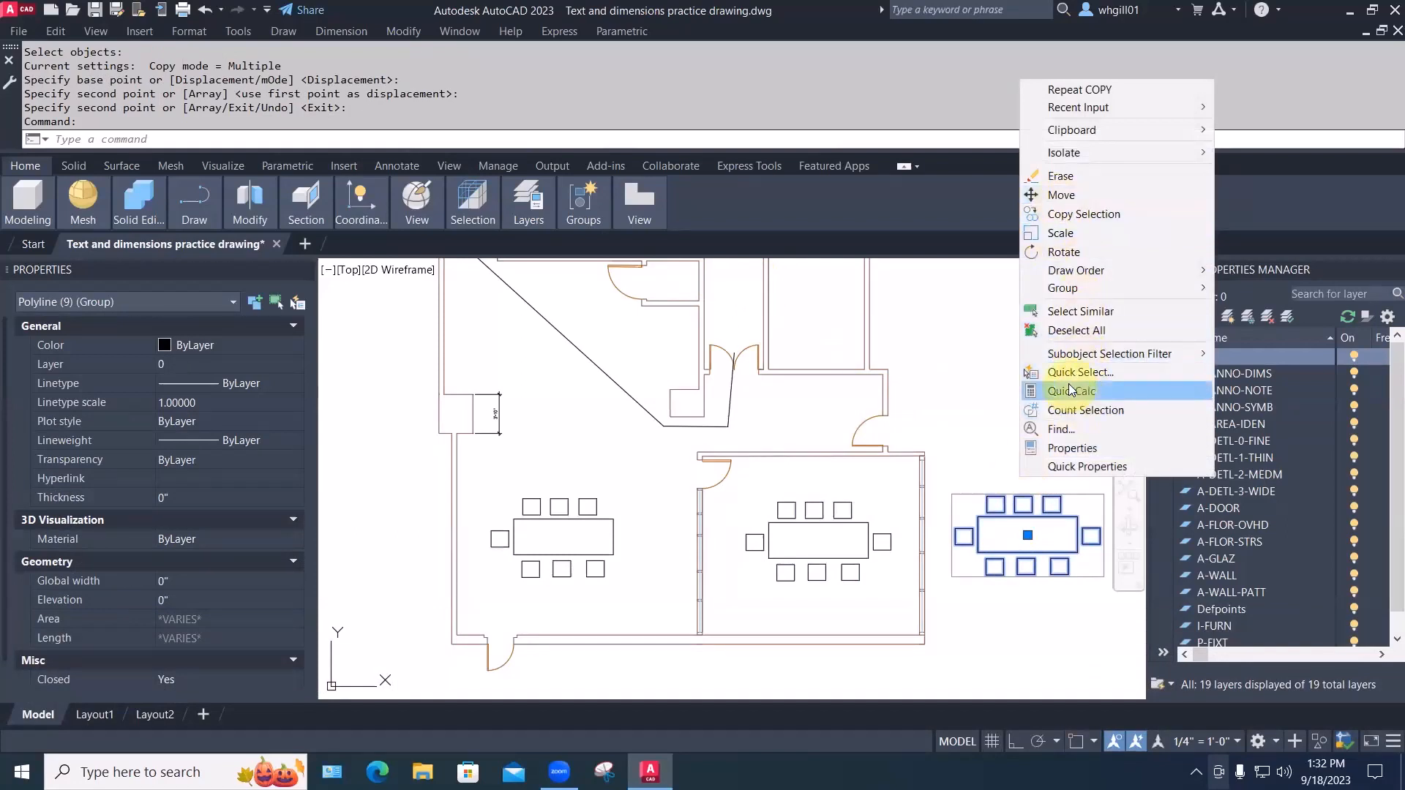
{"action": "mouse_move", "coordinate": [1074, 290]}
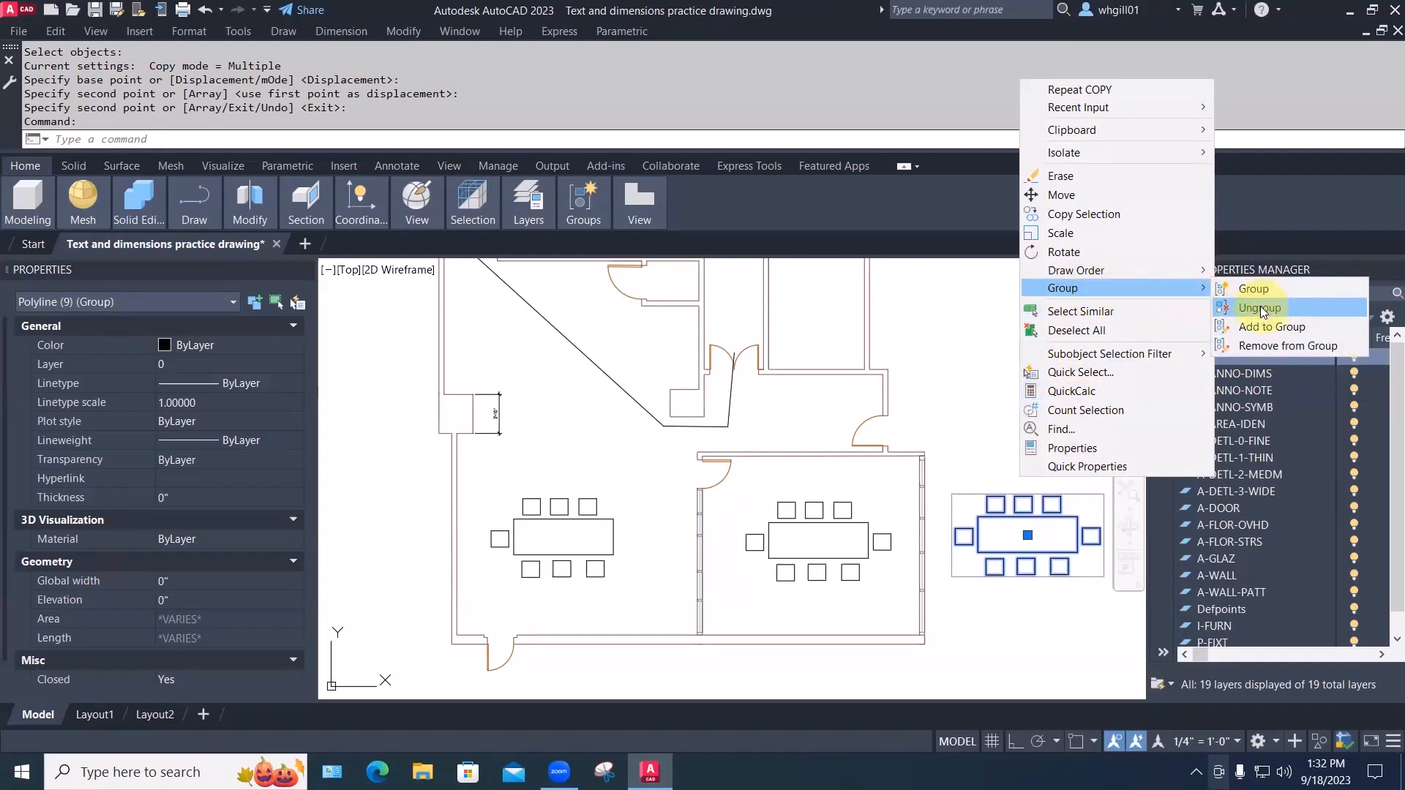
{"action": "left_click", "coordinate": [1256, 342]}
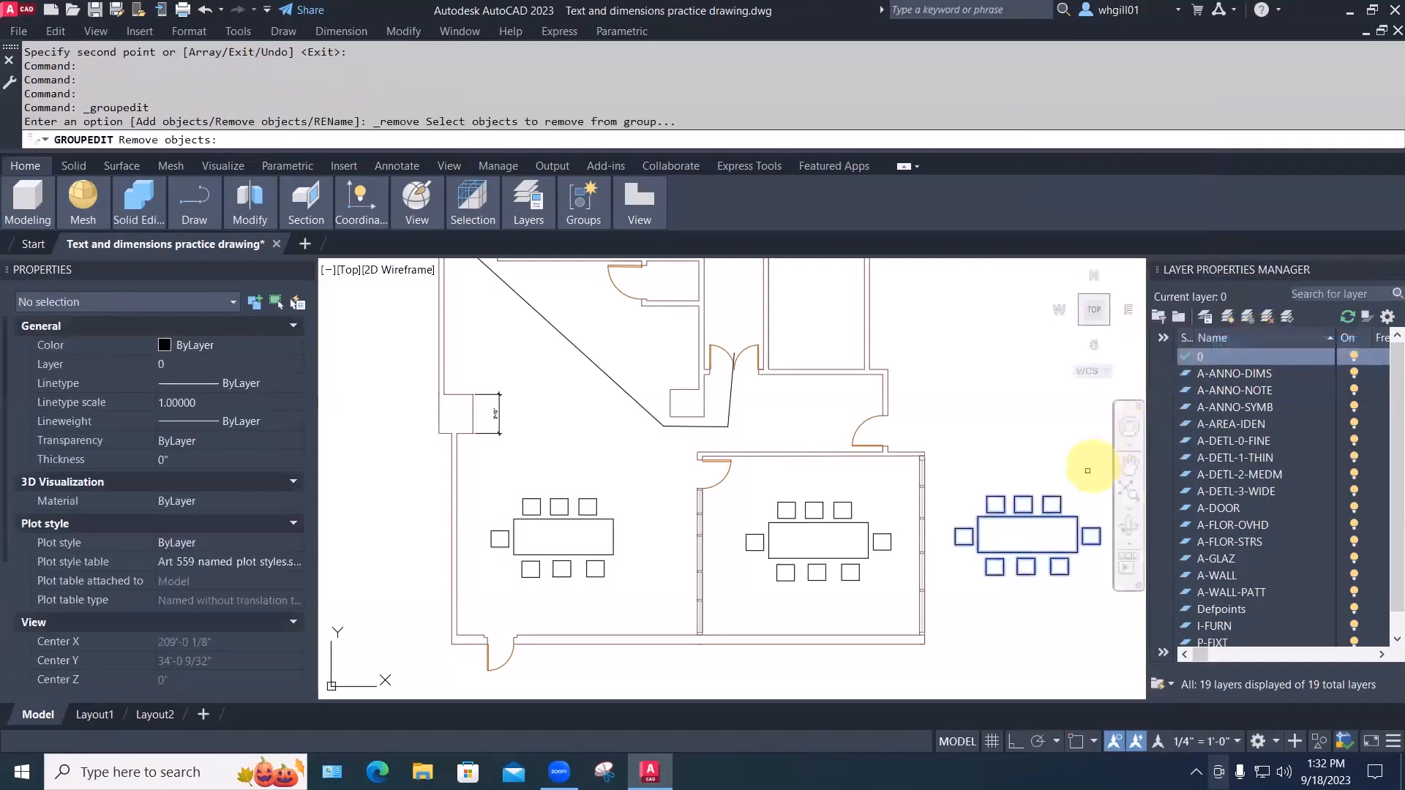
{"action": "left_click", "coordinate": [1060, 502]}
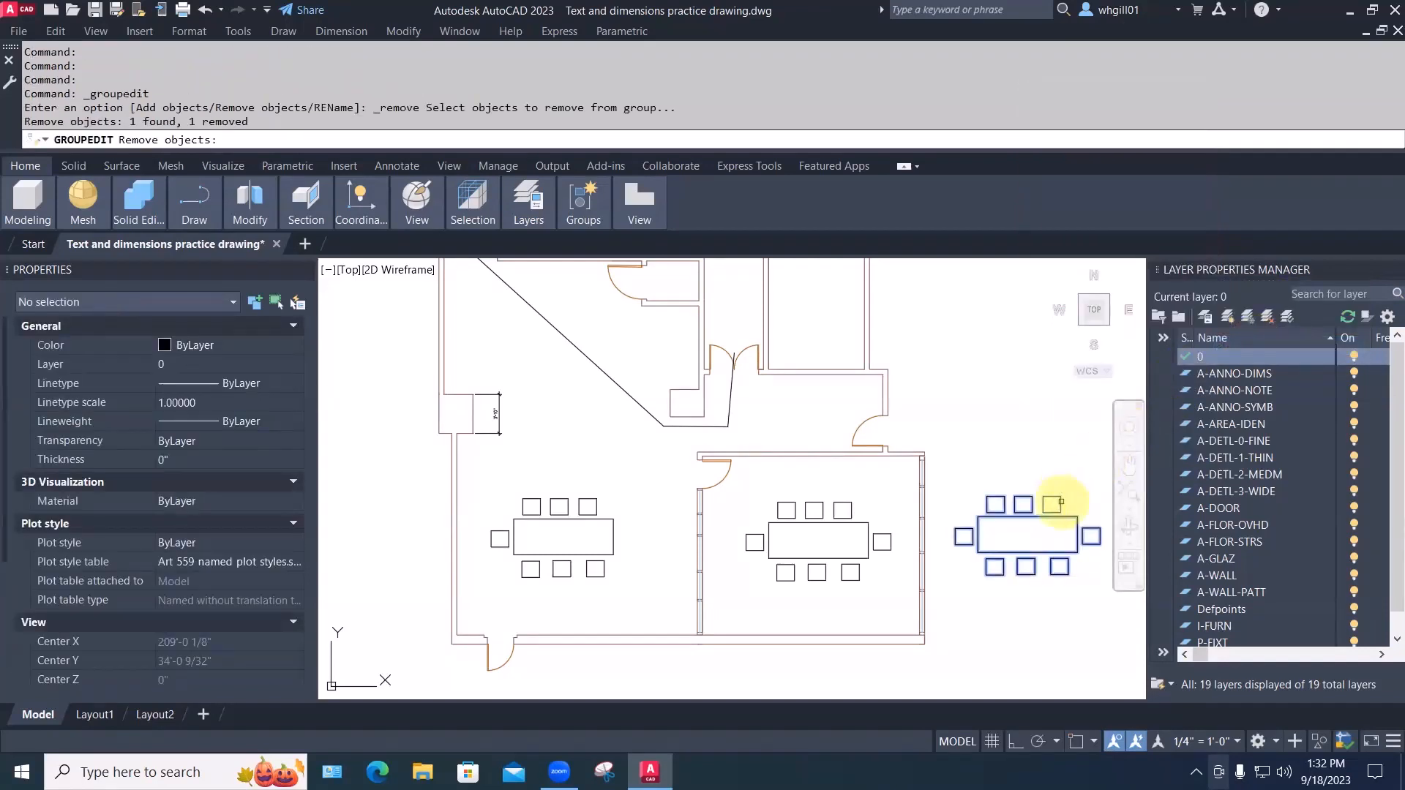
{"action": "key", "text": "space"}
{"action": "key", "text": "Escape"}
Move the copied group upward, leaving the removed chair in place
{"action": "type", "text": "m"}
{"action": "key", "text": "space"}
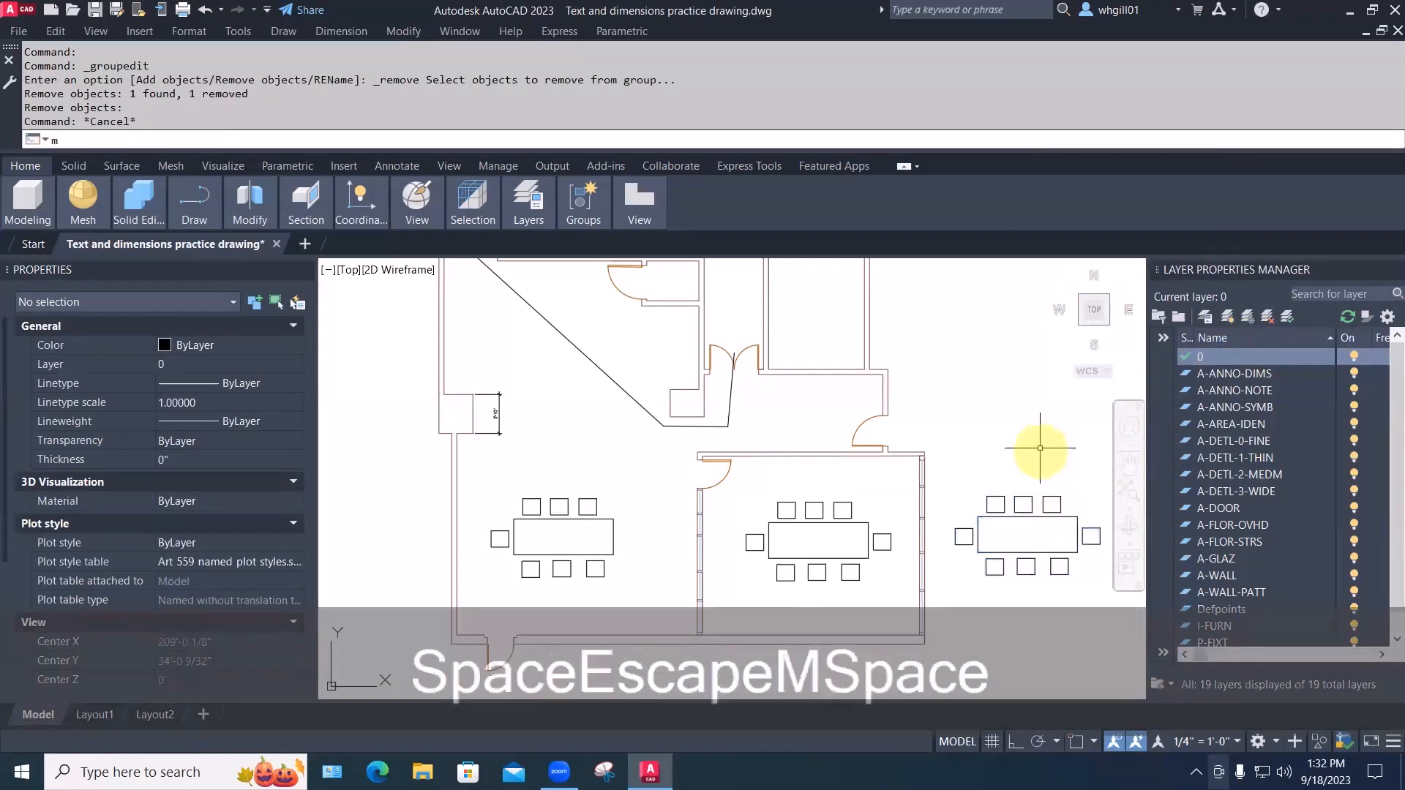
{"action": "left_click", "coordinate": [1023, 503]}
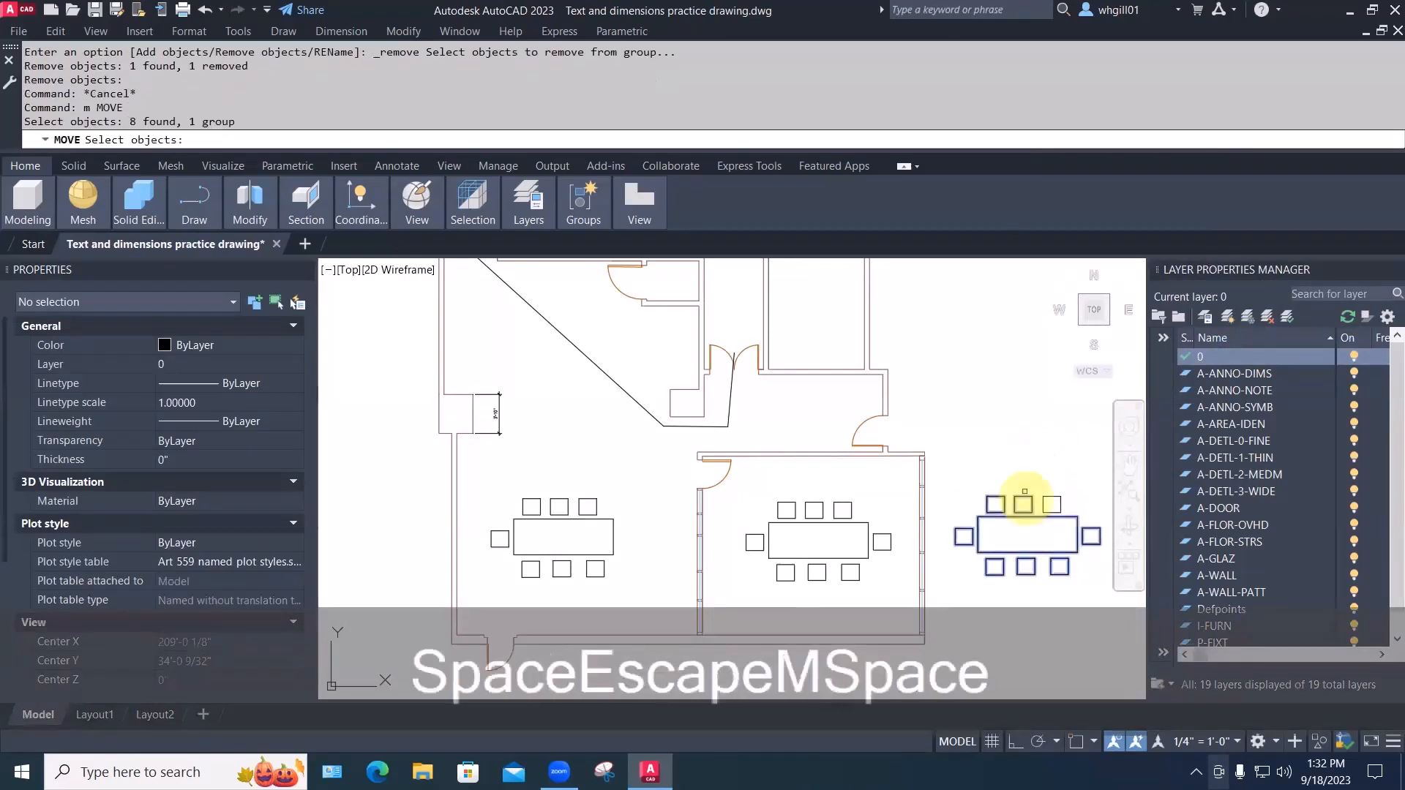
{"action": "key", "text": "Escape"}
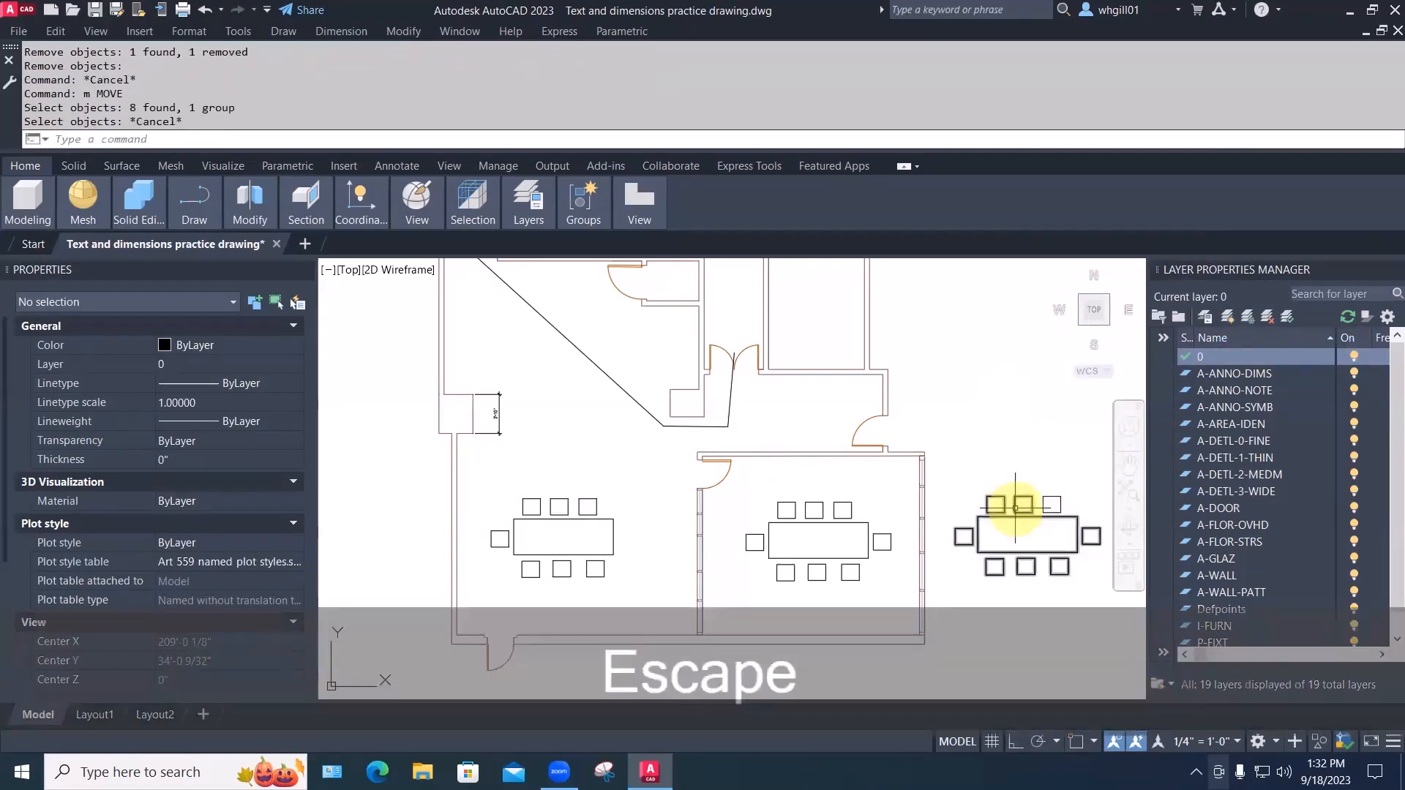
{"action": "type", "text": "m"}
{"action": "key", "text": "space"}
{"action": "left_click", "coordinate": [1015, 518]}
{"action": "key", "text": "space"}
{"action": "left_click", "coordinate": [1015, 526]}
{"action": "left_click", "coordinate": [995, 424]}
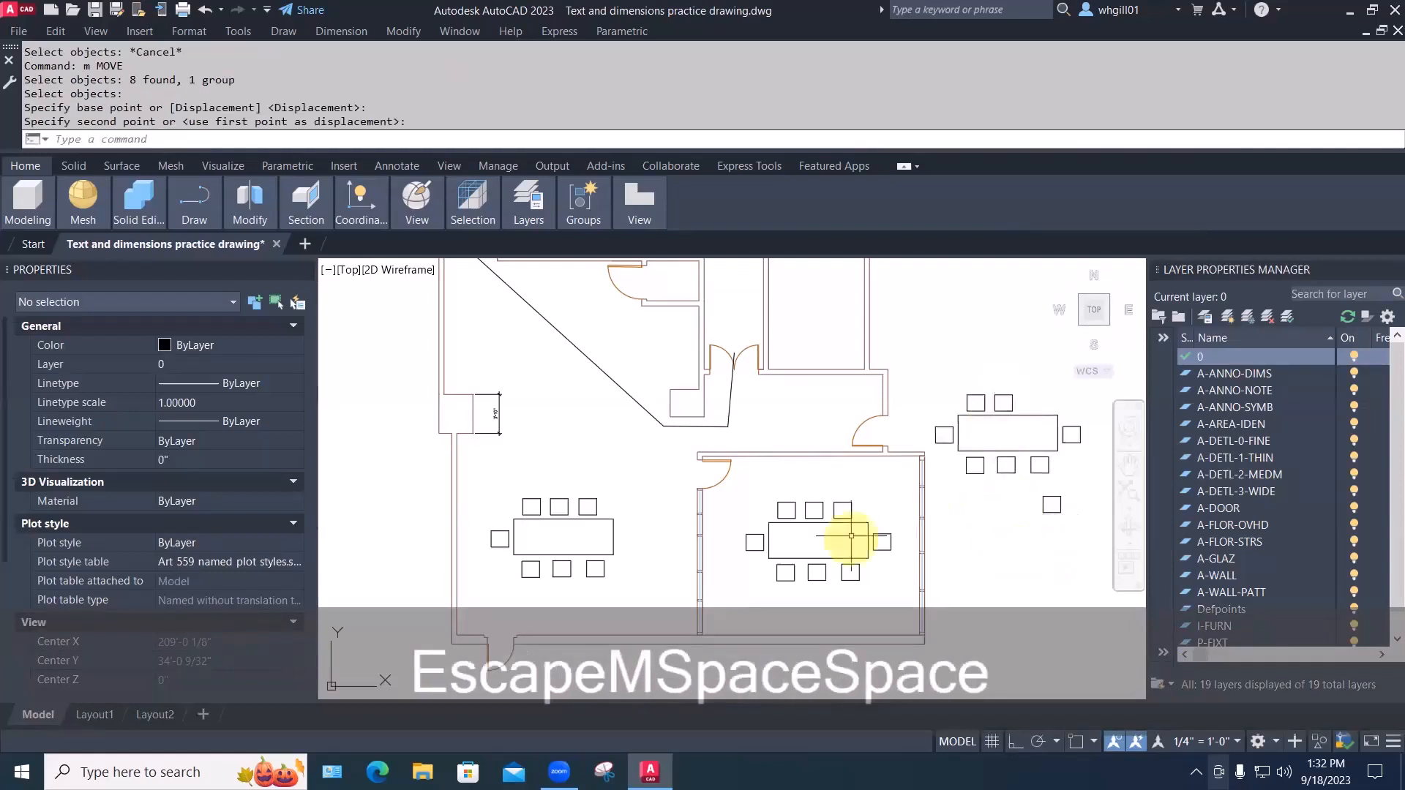
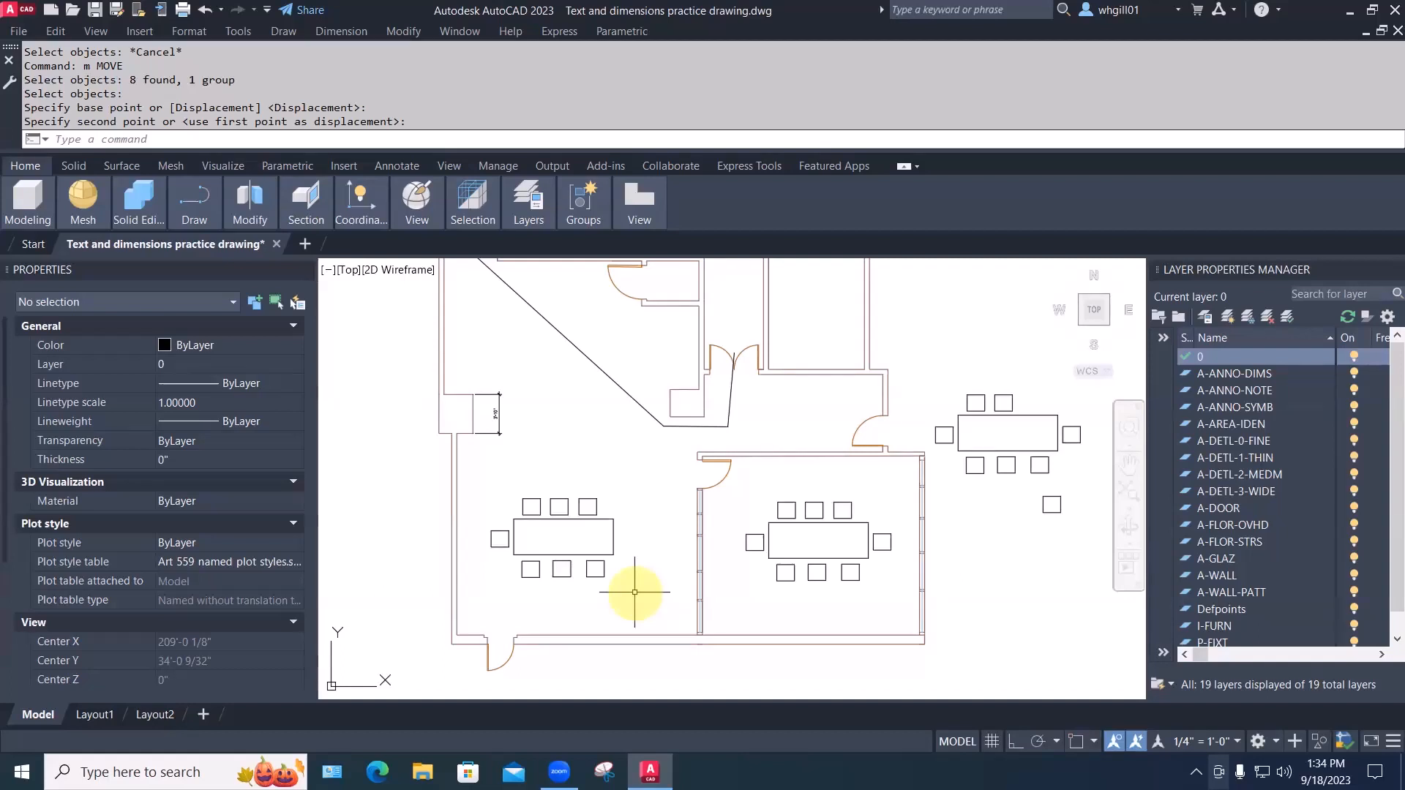
Erase the three chairs below the left room's table and a small leftover object
{"action": "middle_click_drag", "start_coordinate": [634, 592], "coordinate": [606, 541]}
{"action": "key", "text": "Escape"}
{"action": "type", "text": "e"}
{"action": "key", "text": "space"}
{"action": "left_click", "coordinate": [608, 544]}
{"action": "left_click", "coordinate": [472, 509]}
{"action": "key", "text": "space"}
{"action": "key", "text": "space"}
{"action": "left_click", "coordinate": [469, 503]}
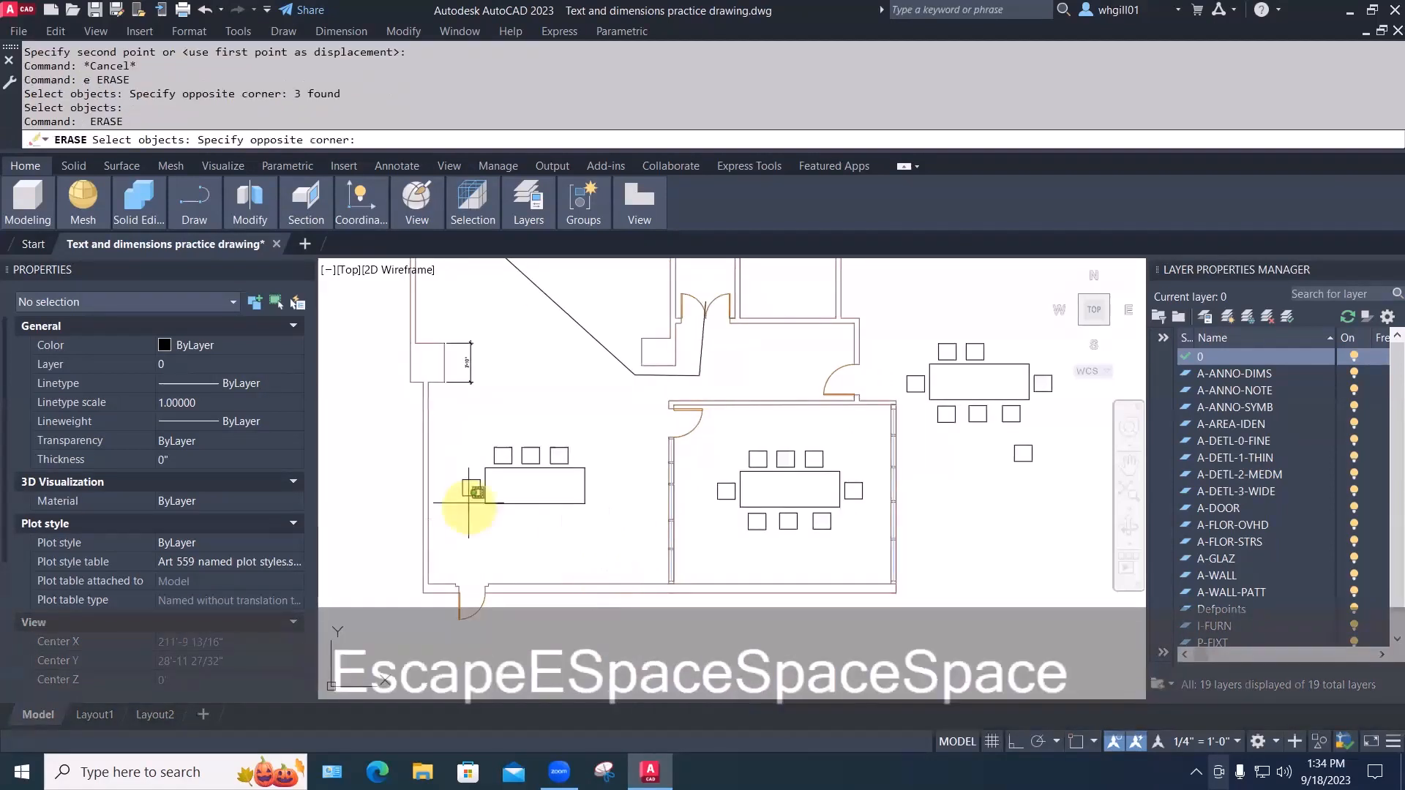
{"action": "left_click", "coordinate": [472, 498]}
{"action": "key", "text": "space"}
Erase the three chairs above the left table and the right room's table-and-chairs group
{"action": "key", "text": "space"}
{"action": "left_click", "coordinate": [597, 436]}
{"action": "left_click", "coordinate": [489, 468]}
{"action": "key", "text": "space"}
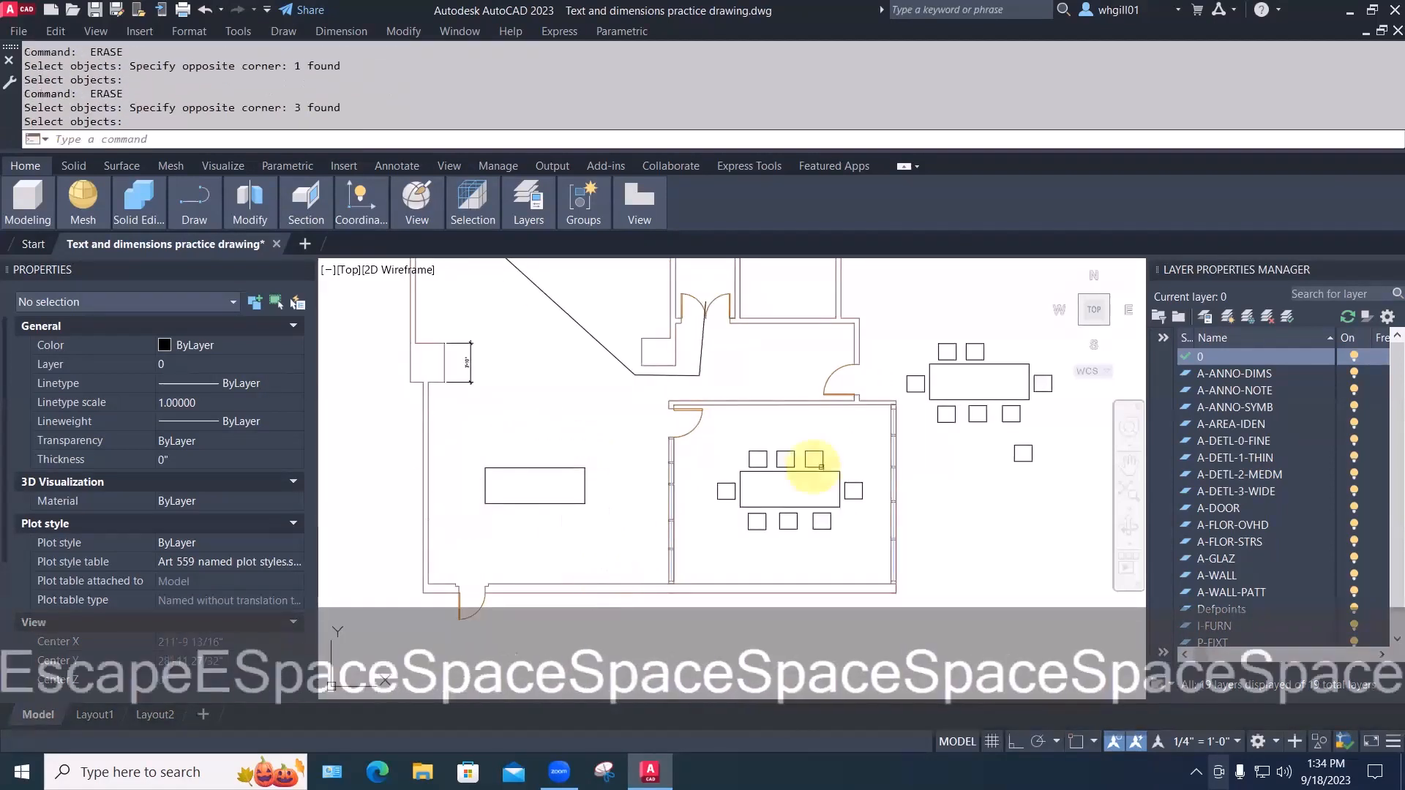
{"action": "key", "text": "space"}
{"action": "left_click", "coordinate": [841, 451]}
{"action": "left_click", "coordinate": [731, 445]}
{"action": "key", "text": "space"}
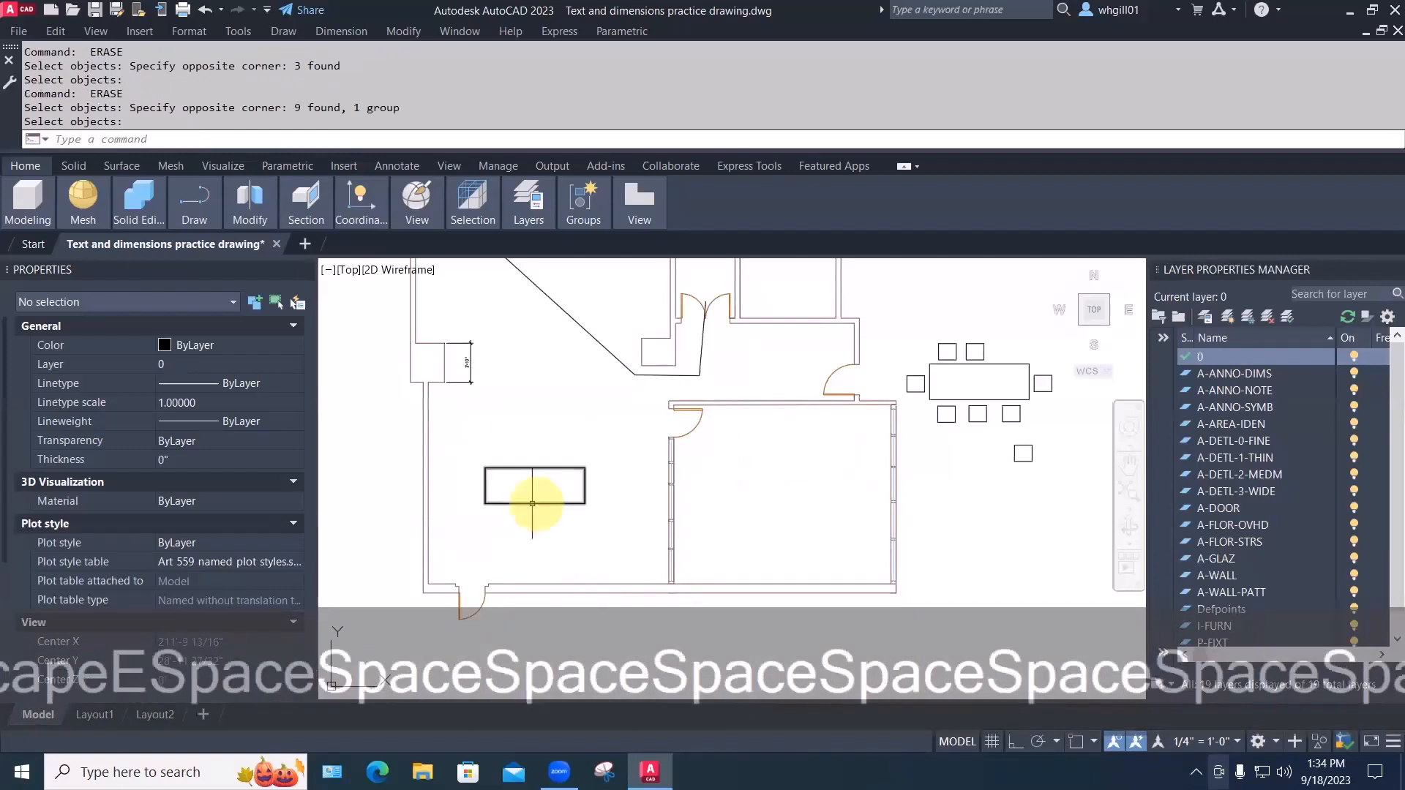
{"action": "scroll", "coordinate": [532, 503], "scroll_direction": "up", "scroll_amount": 5}
{"action": "middle_click_drag", "start_coordinate": [527, 502], "coordinate": [587, 574]}
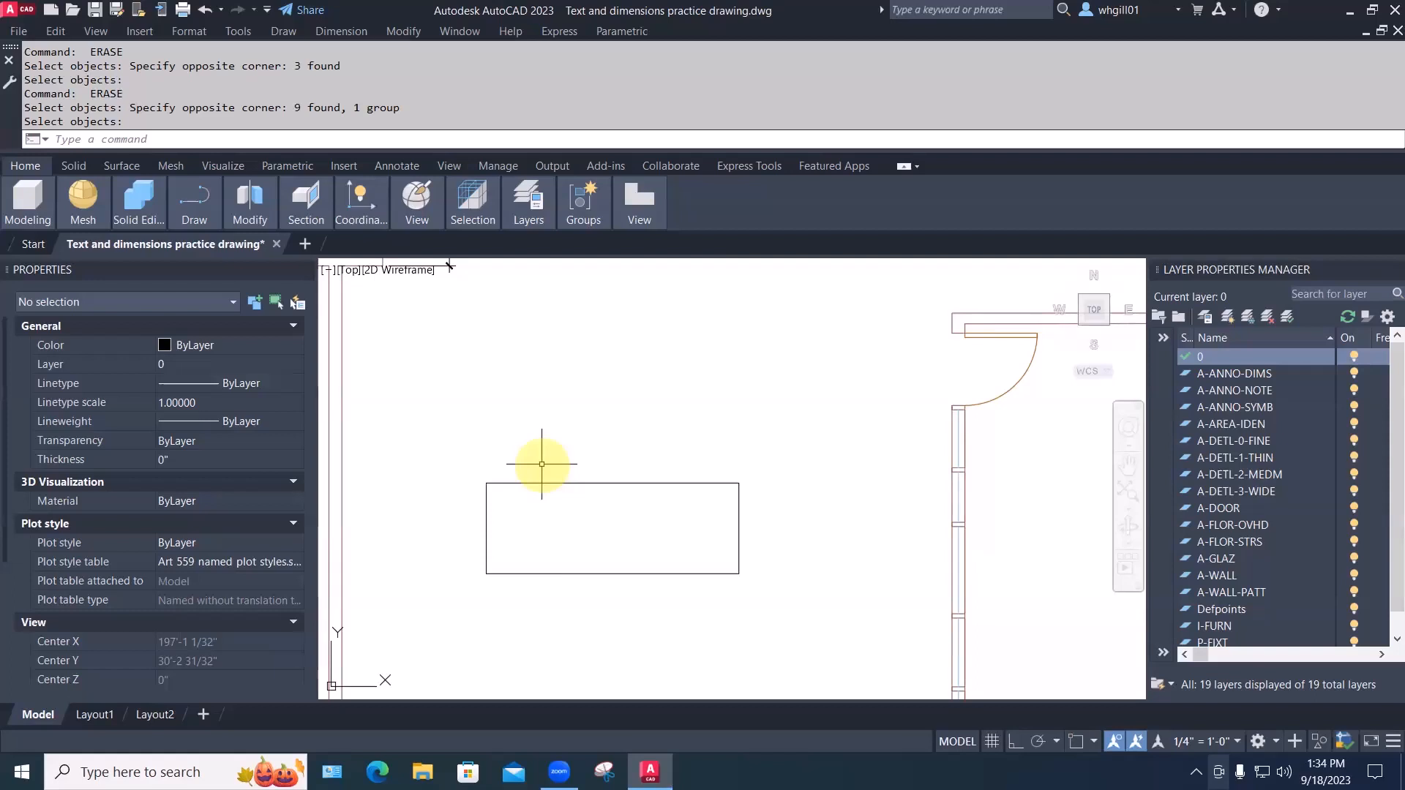
Draw a 3'×3' square above the left table using REC and @3',3'
{"action": "type", "text": "rec"}
{"action": "key", "text": "space"}
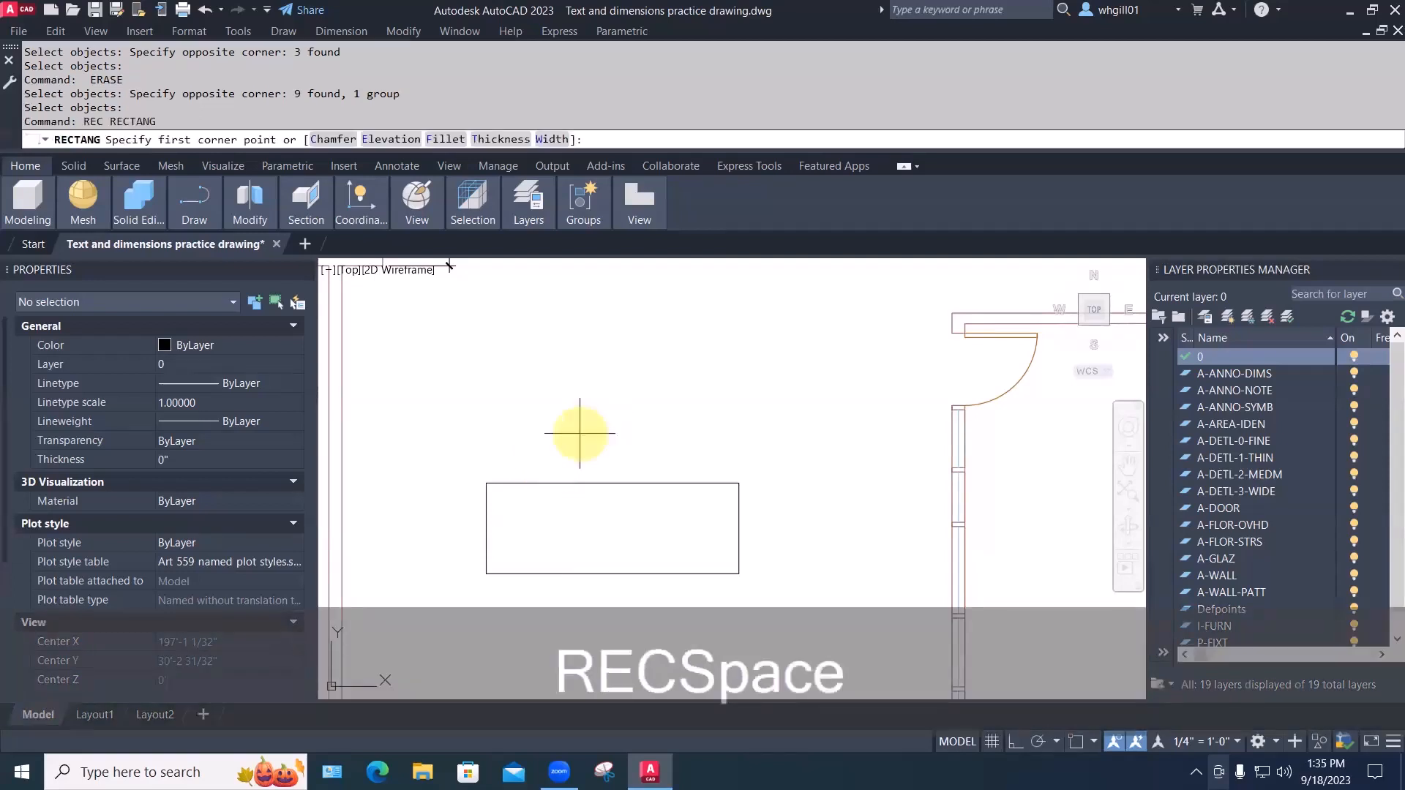
{"action": "left_click", "coordinate": [580, 433]}
{"action": "type", "text": "3',3'"}
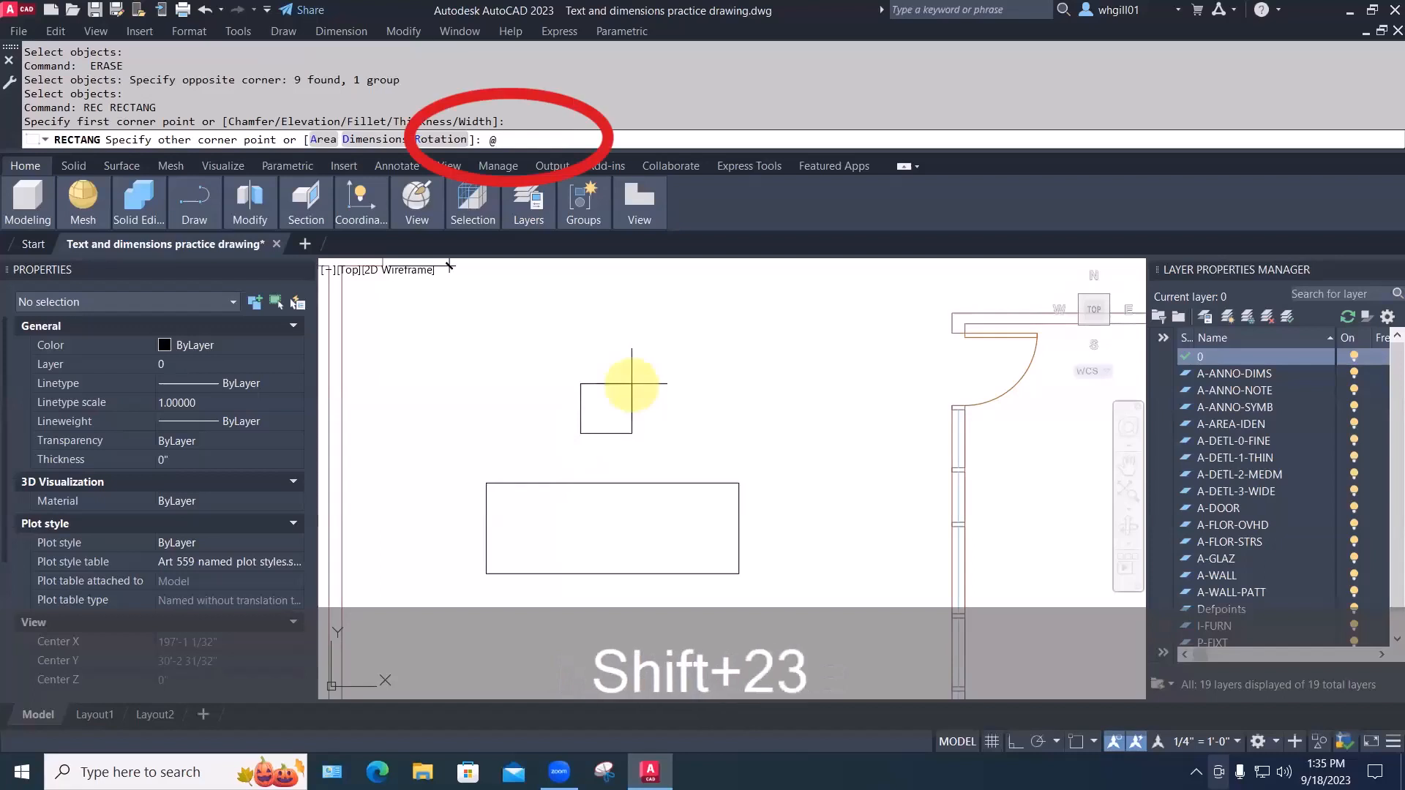
{"action": "key", "text": "Return"}
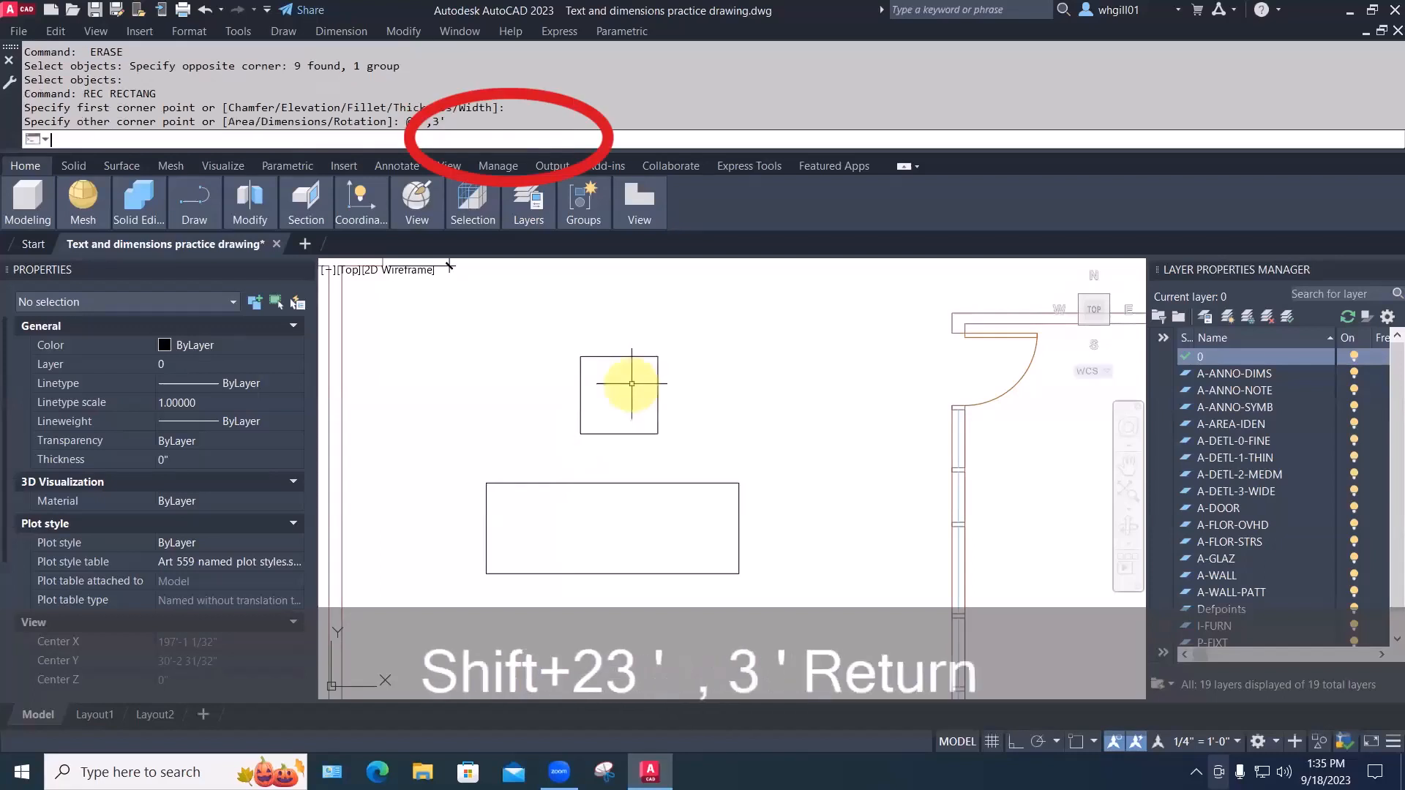
{"action": "scroll", "coordinate": [614, 407], "scroll_direction": "up", "scroll_amount": 2}
Cancel the started line and turn on object snapping in the status bar
{"action": "type", "text": "l"}
{"action": "key", "text": "space"}
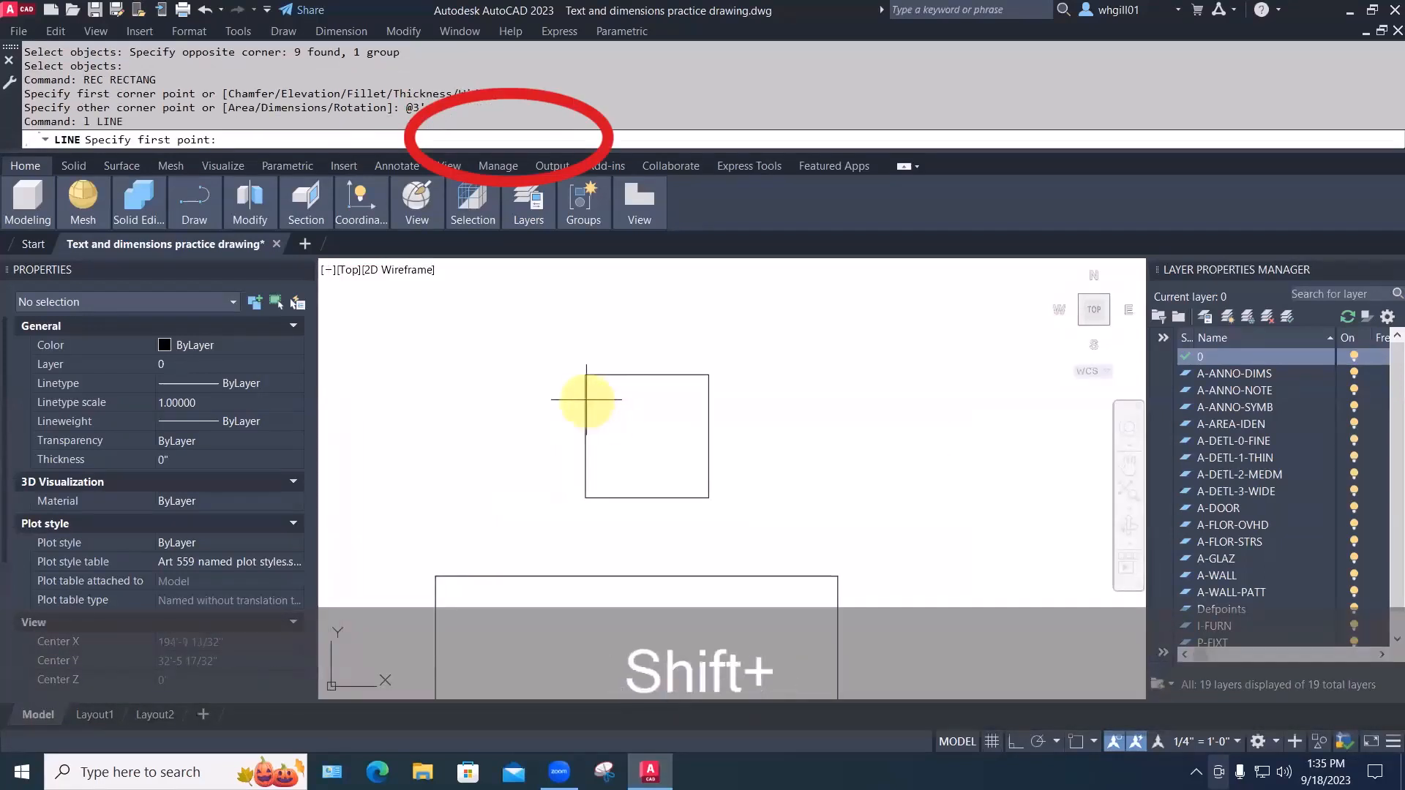
{"action": "right_click", "coordinate": [585, 401], "text": "shift"}
{"action": "key", "text": "shift+Escape"}
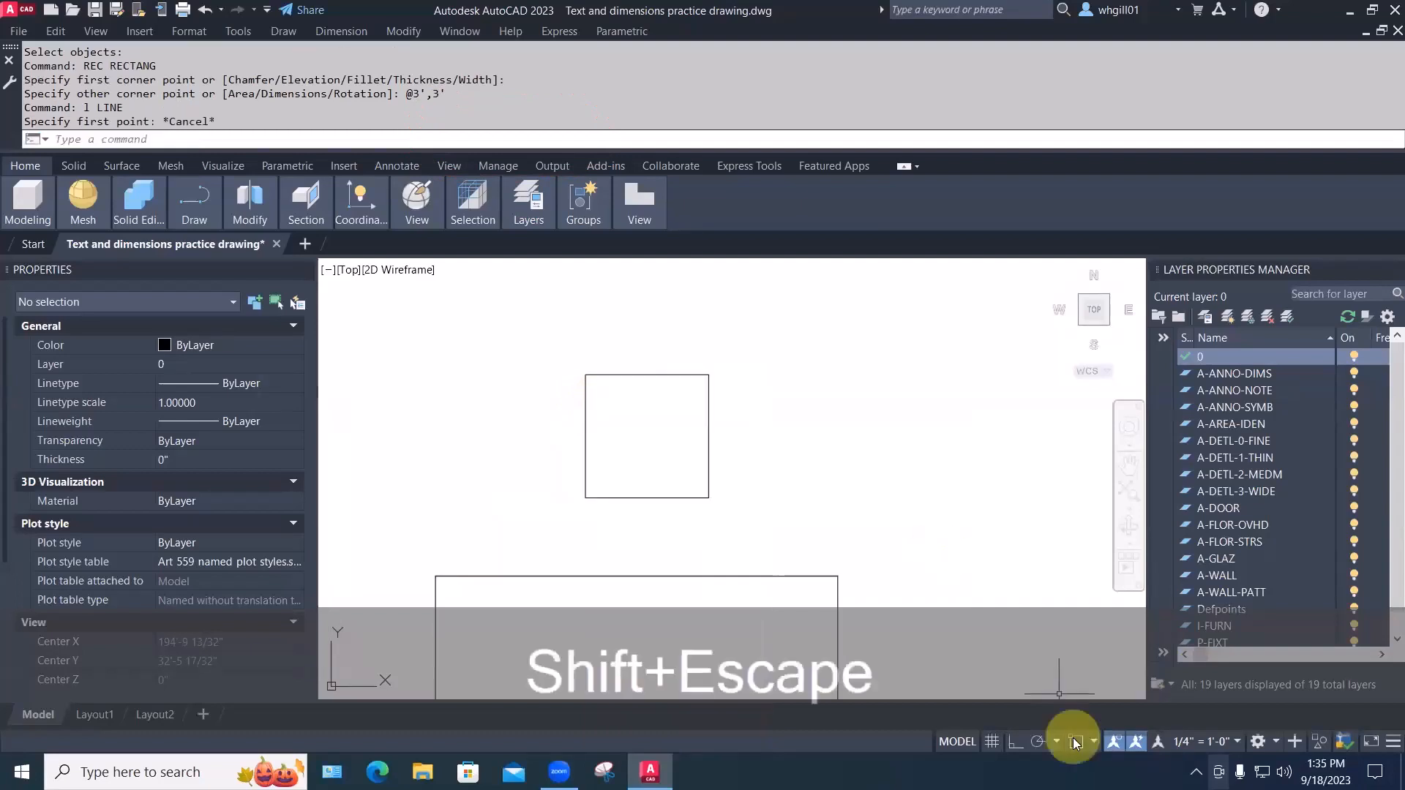
{"action": "left_click", "coordinate": [1076, 742]}
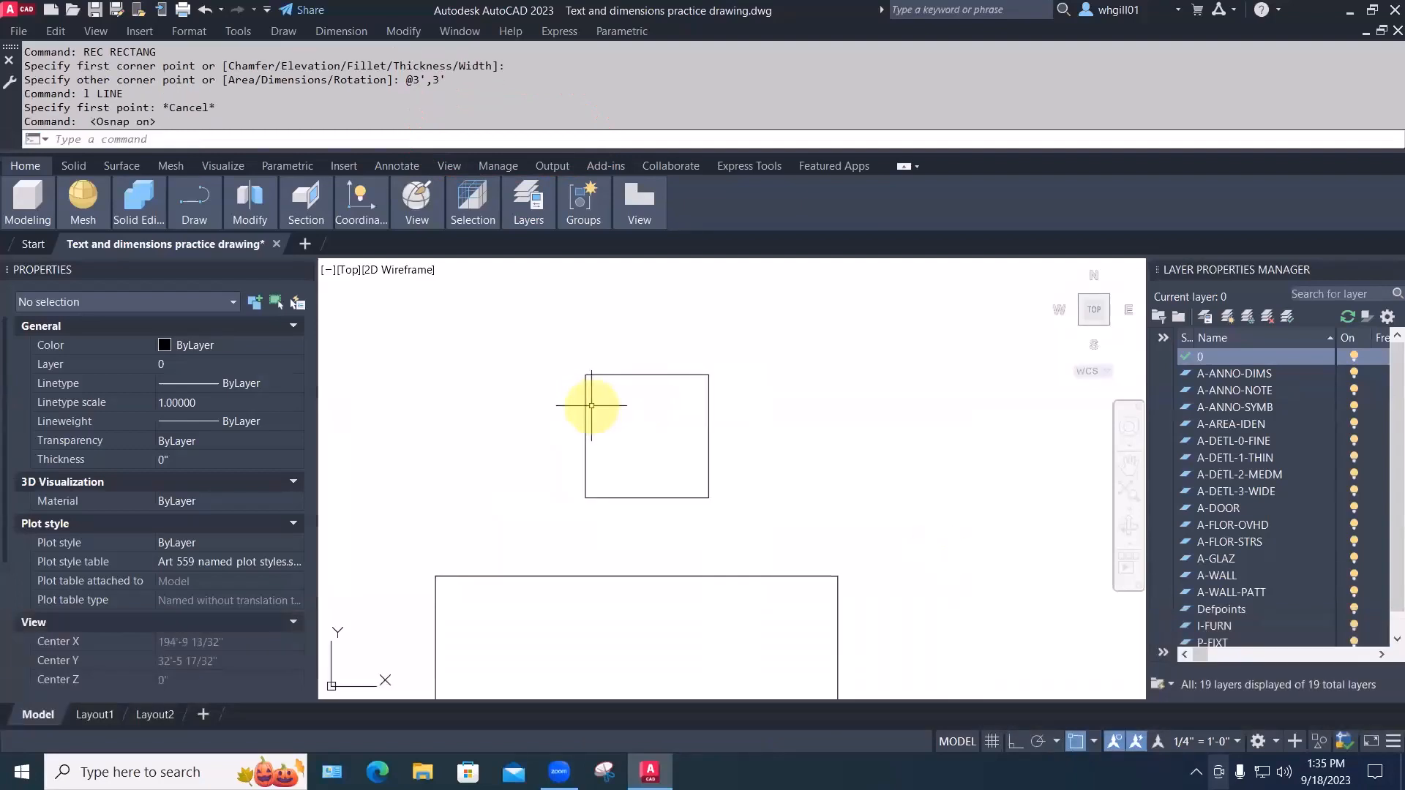
Add Nearest to the enabled object snap modes
{"action": "left_click", "coordinate": [1091, 741]}
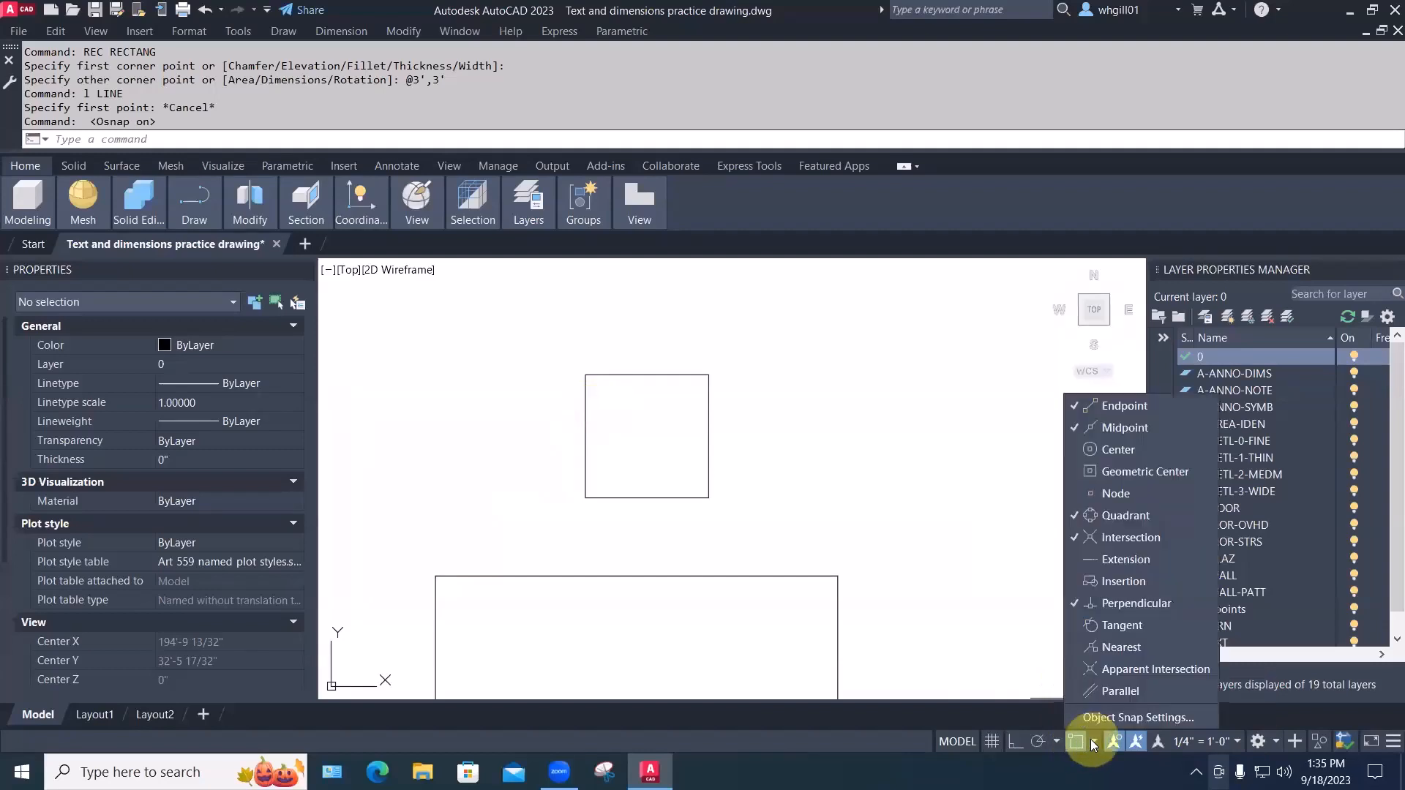
{"action": "left_click", "coordinate": [1090, 647]}
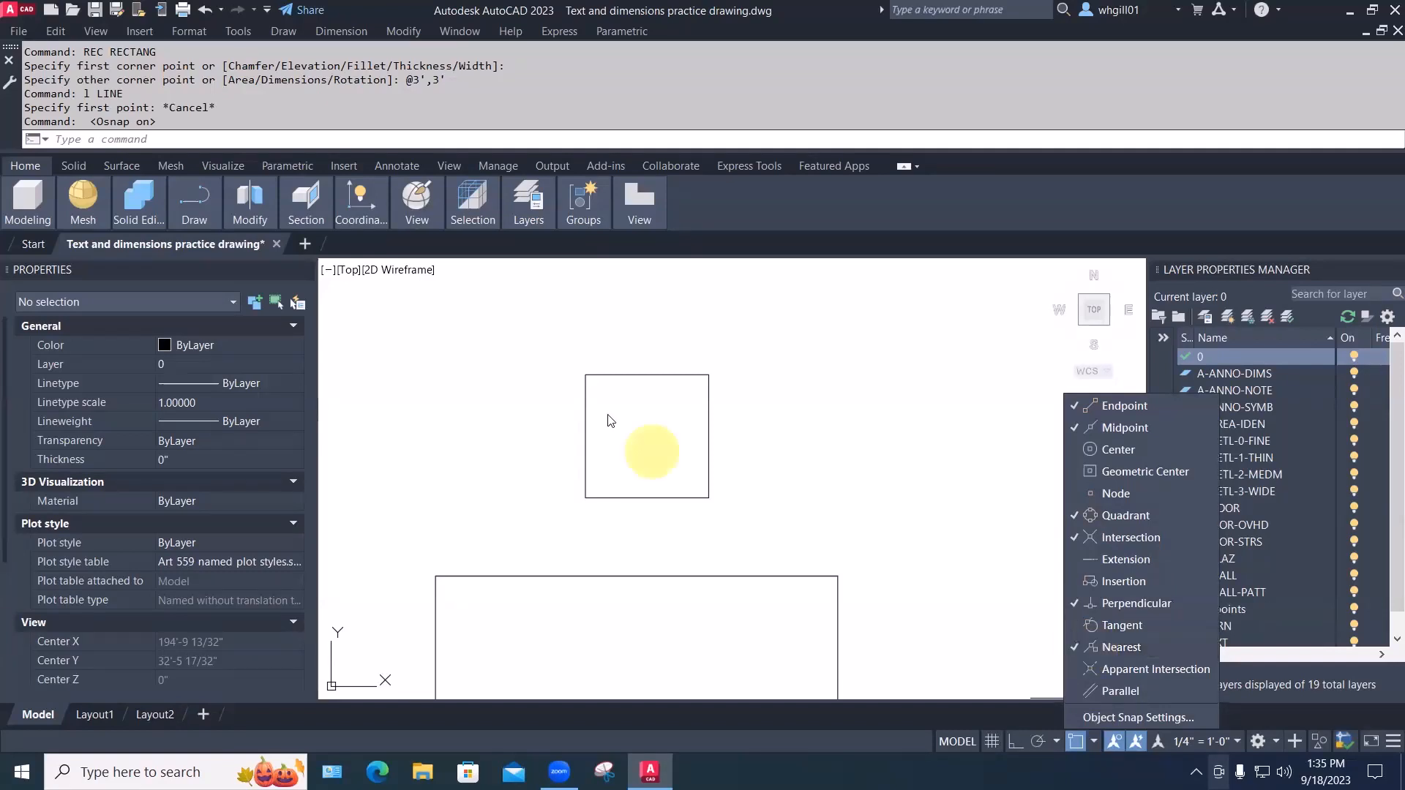
Draw a backrest line across the top of the square from edge to edge
{"action": "type", "text": "l"}
{"action": "key", "text": "space"}
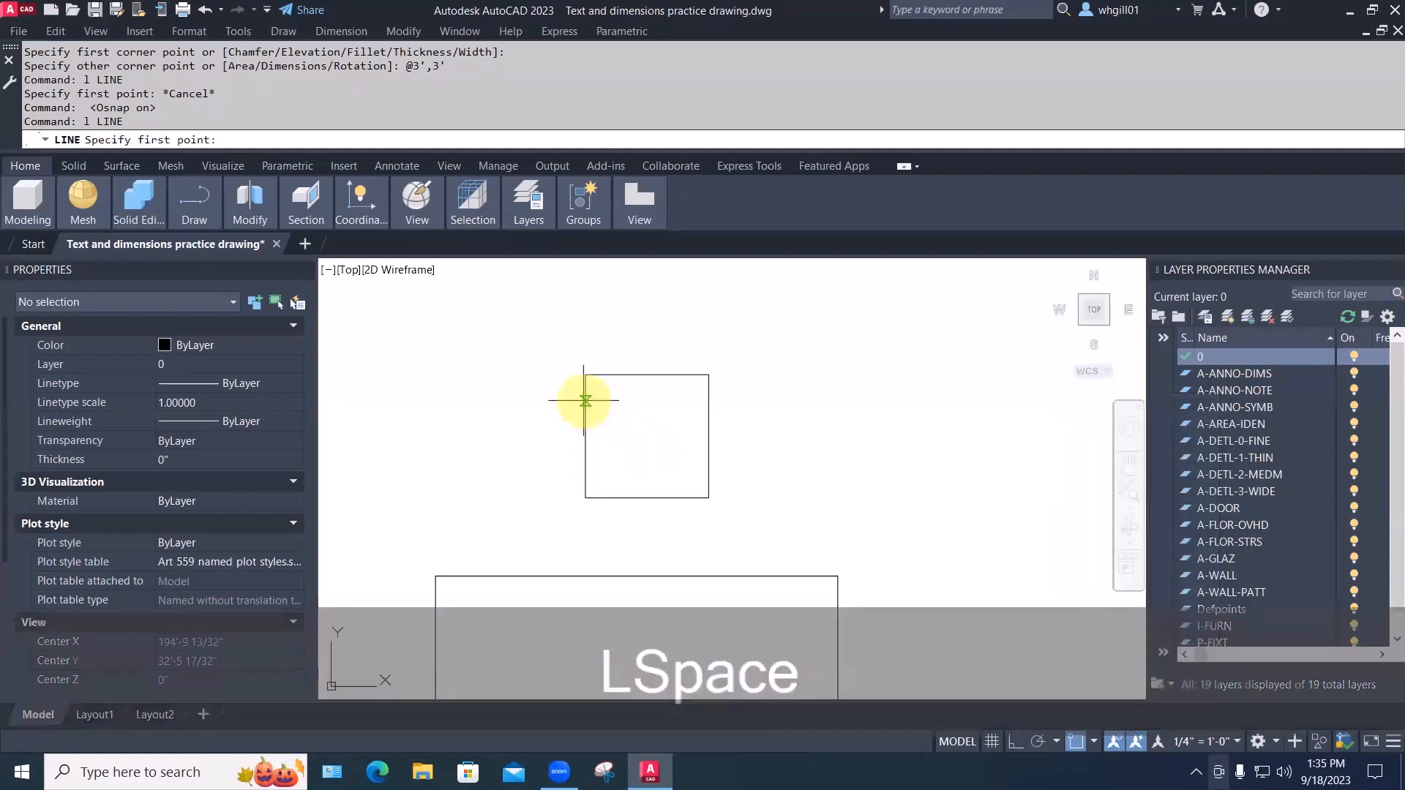
{"action": "left_click", "coordinate": [585, 395]}
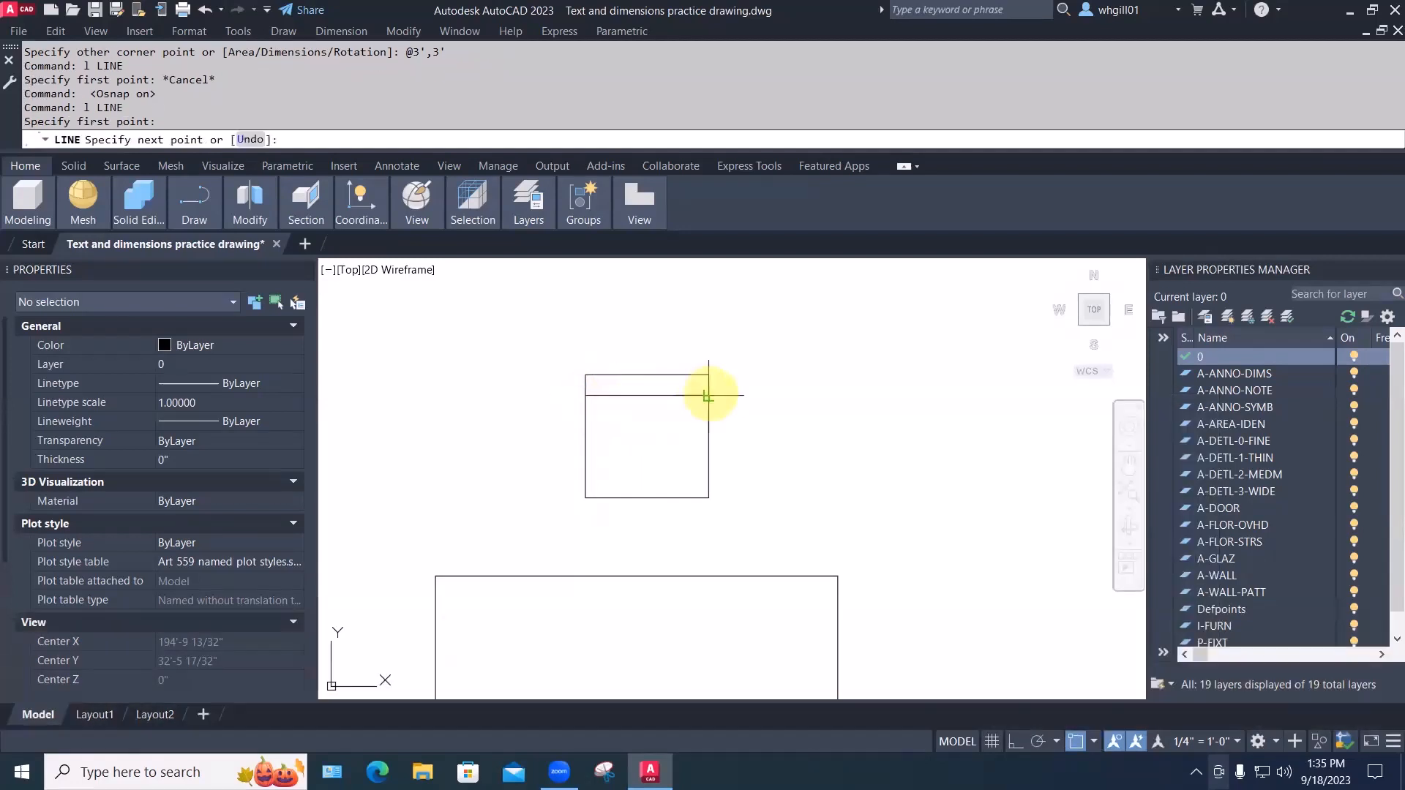
{"action": "left_click", "coordinate": [710, 396]}
{"action": "key", "text": "space"}
{"action": "key", "text": "space"}
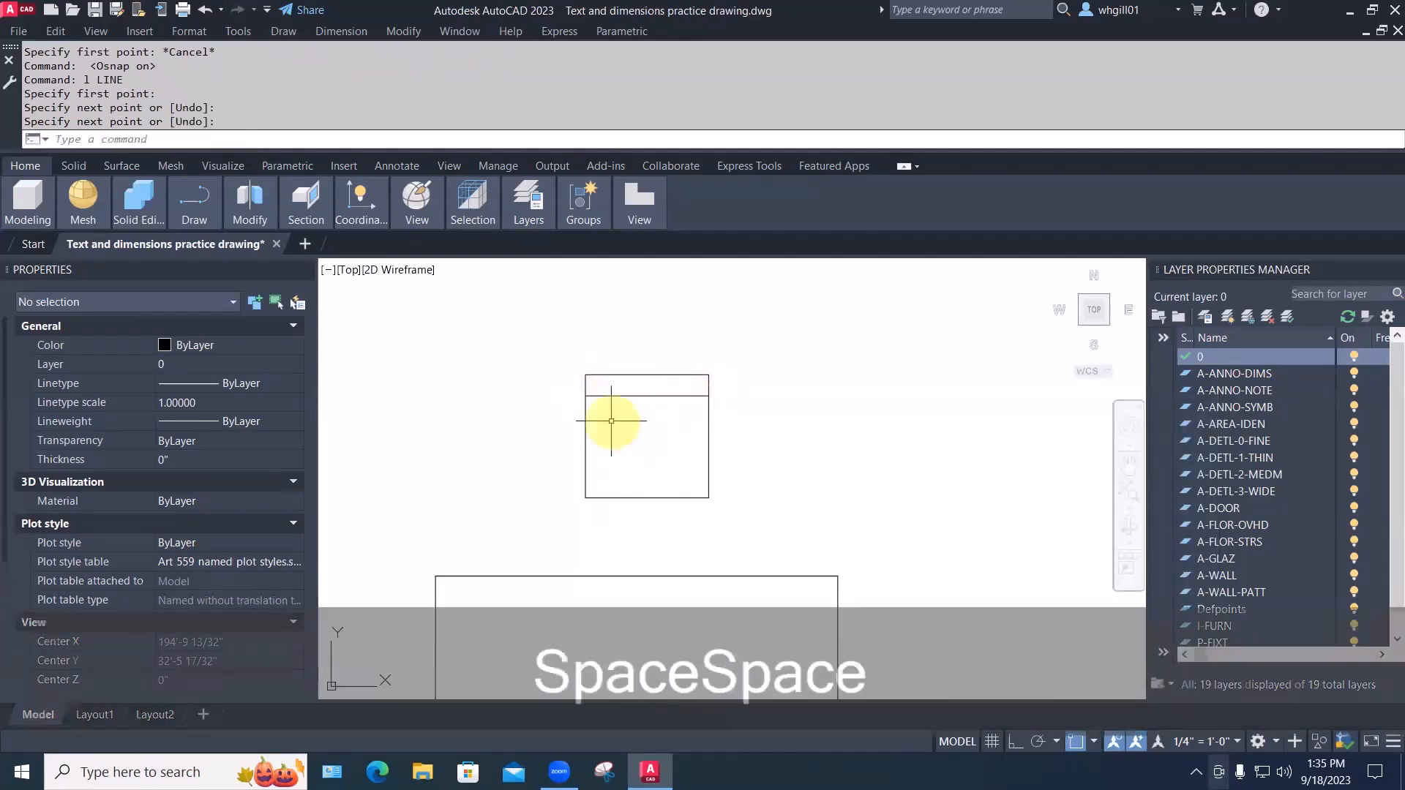
Draw left and right armrest lines from the backrest down to the square's bottom edge
{"action": "left_click", "coordinate": [607, 396]}
{"action": "left_click", "coordinate": [607, 498]}
{"action": "key", "text": "space"}
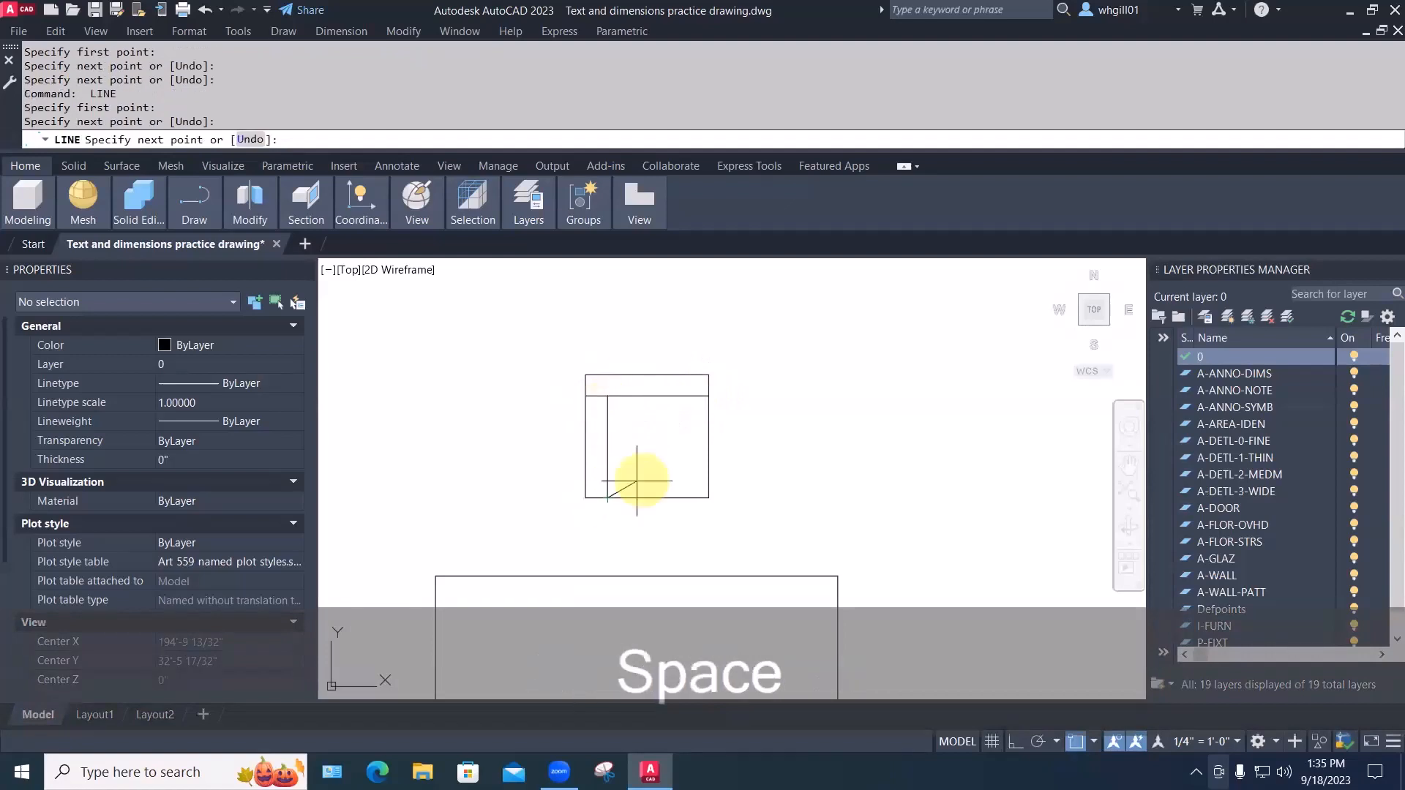
{"action": "key", "text": "space"}
{"action": "left_click", "coordinate": [685, 396]}
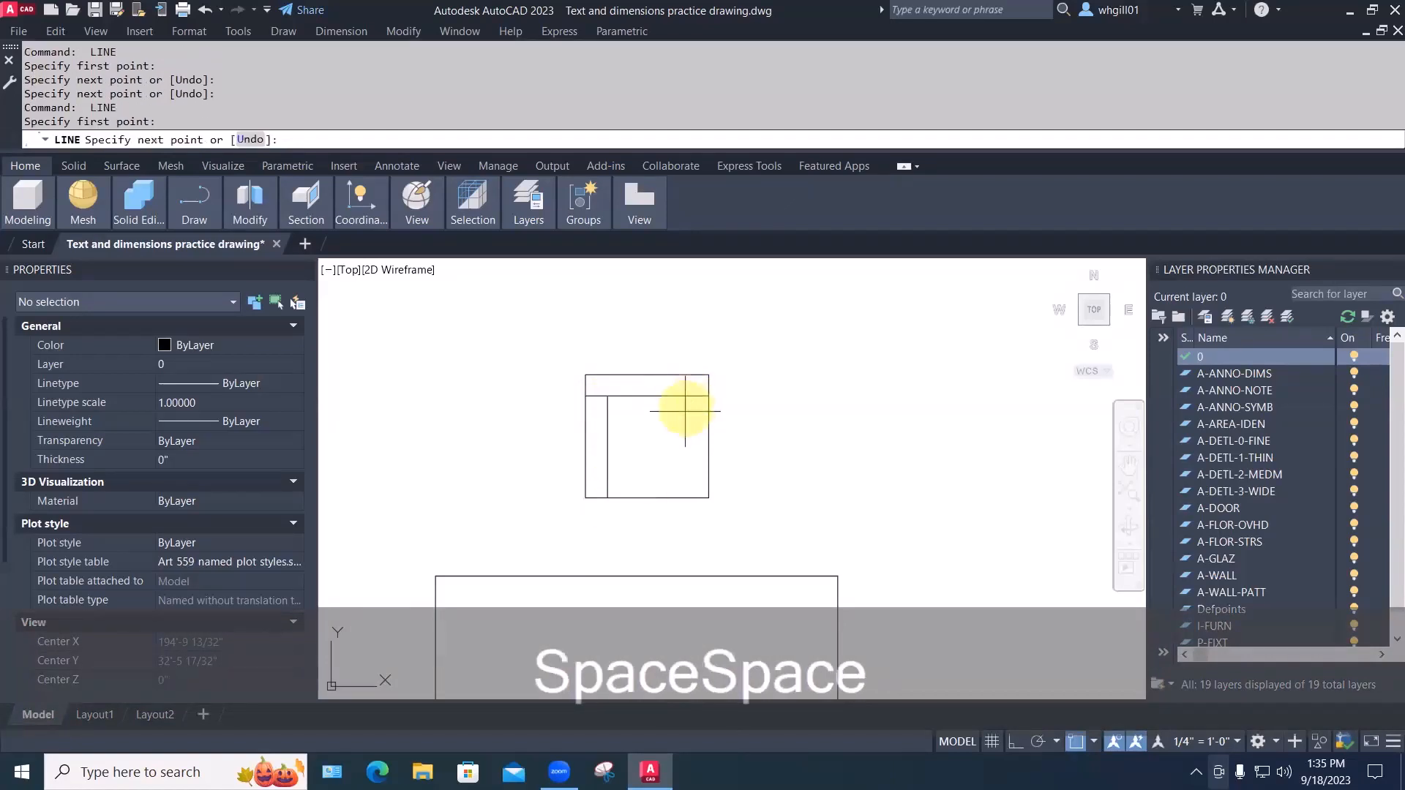
{"action": "left_click", "coordinate": [684, 498]}
{"action": "key", "text": "Escape"}
{"action": "key", "text": "Escape"}
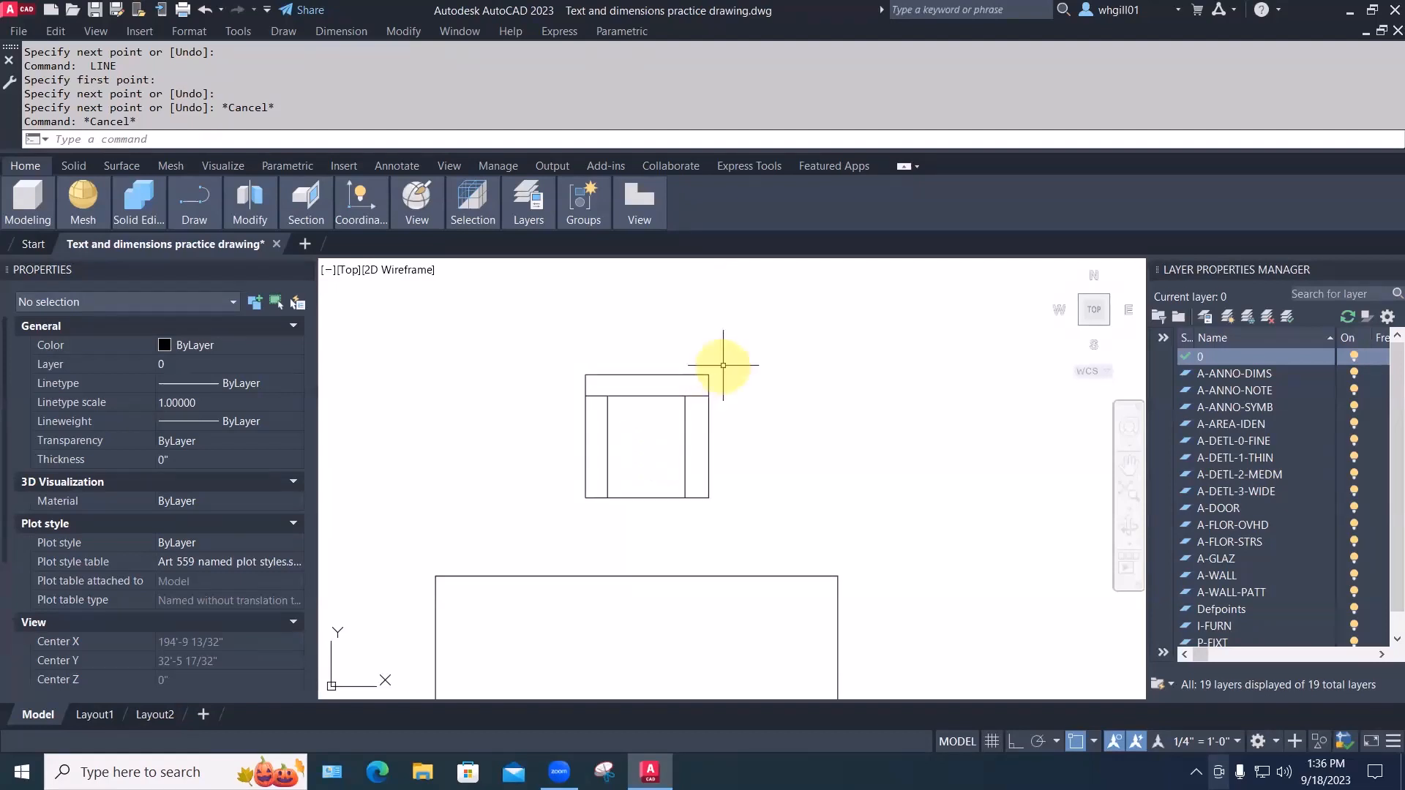
{"action": "left_click", "coordinate": [546, 357]}
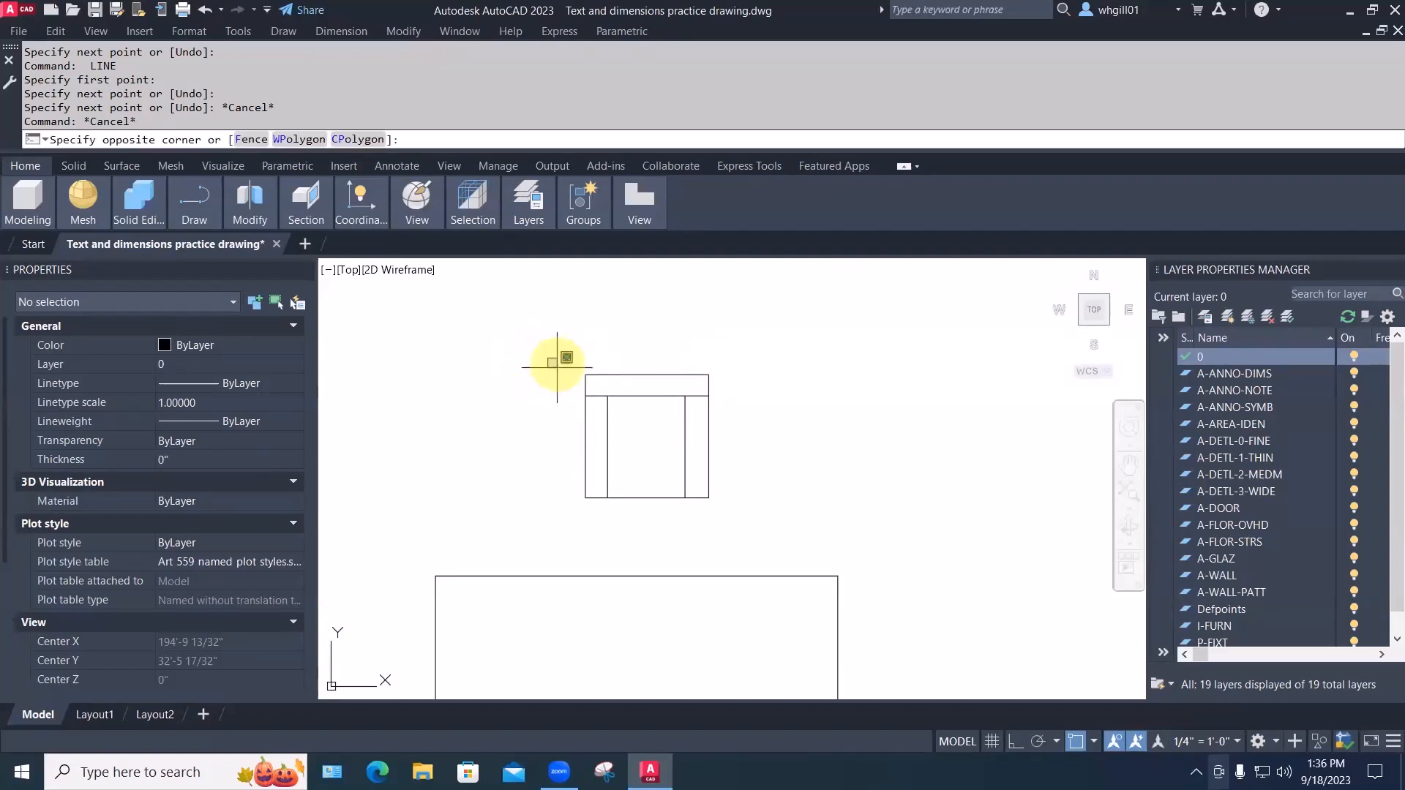
Change the four chair lines' Color from ByLayer to ByBlock and verify an armrest line
{"action": "left_click", "coordinate": [746, 527]}
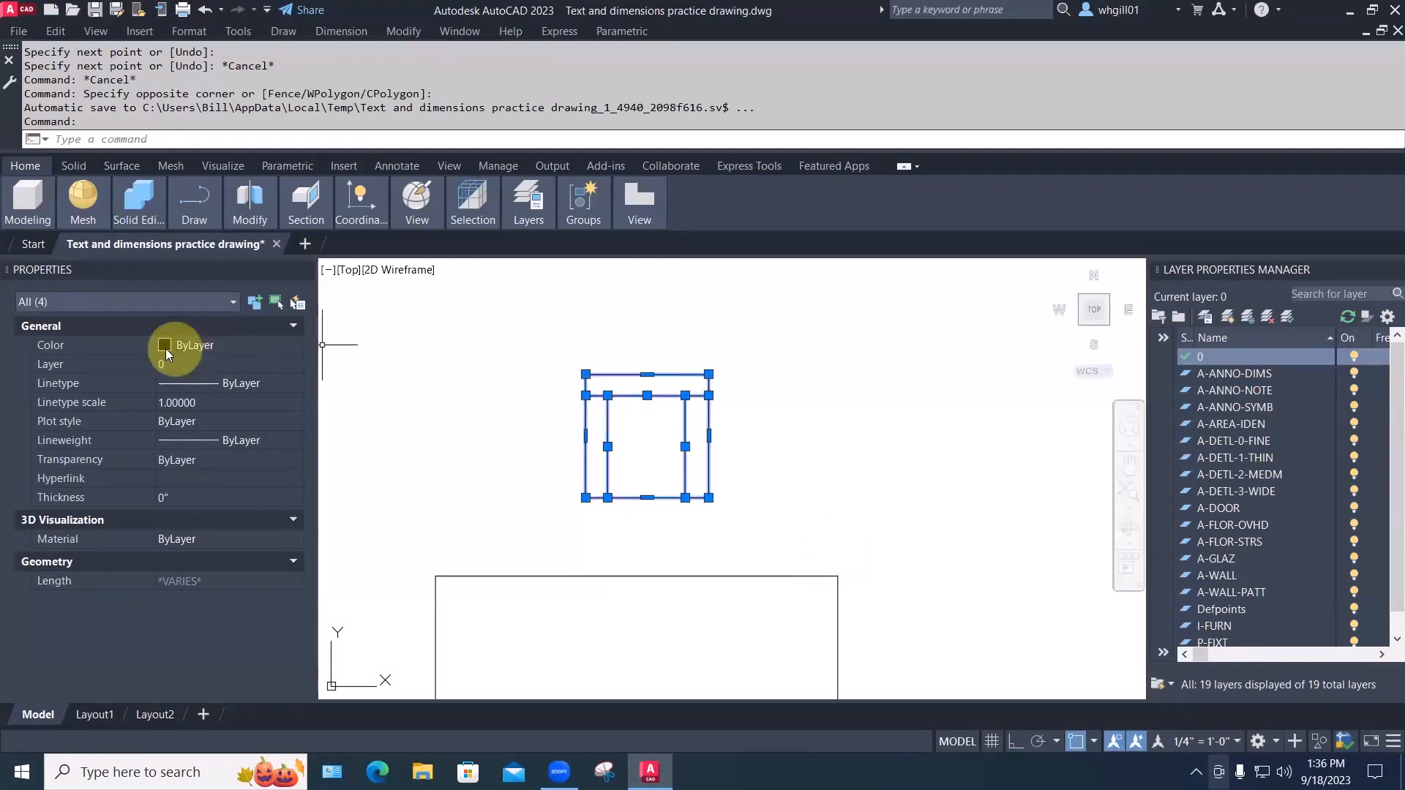
{"action": "left_click", "coordinate": [197, 344]}
{"action": "left_click", "coordinate": [198, 344]}
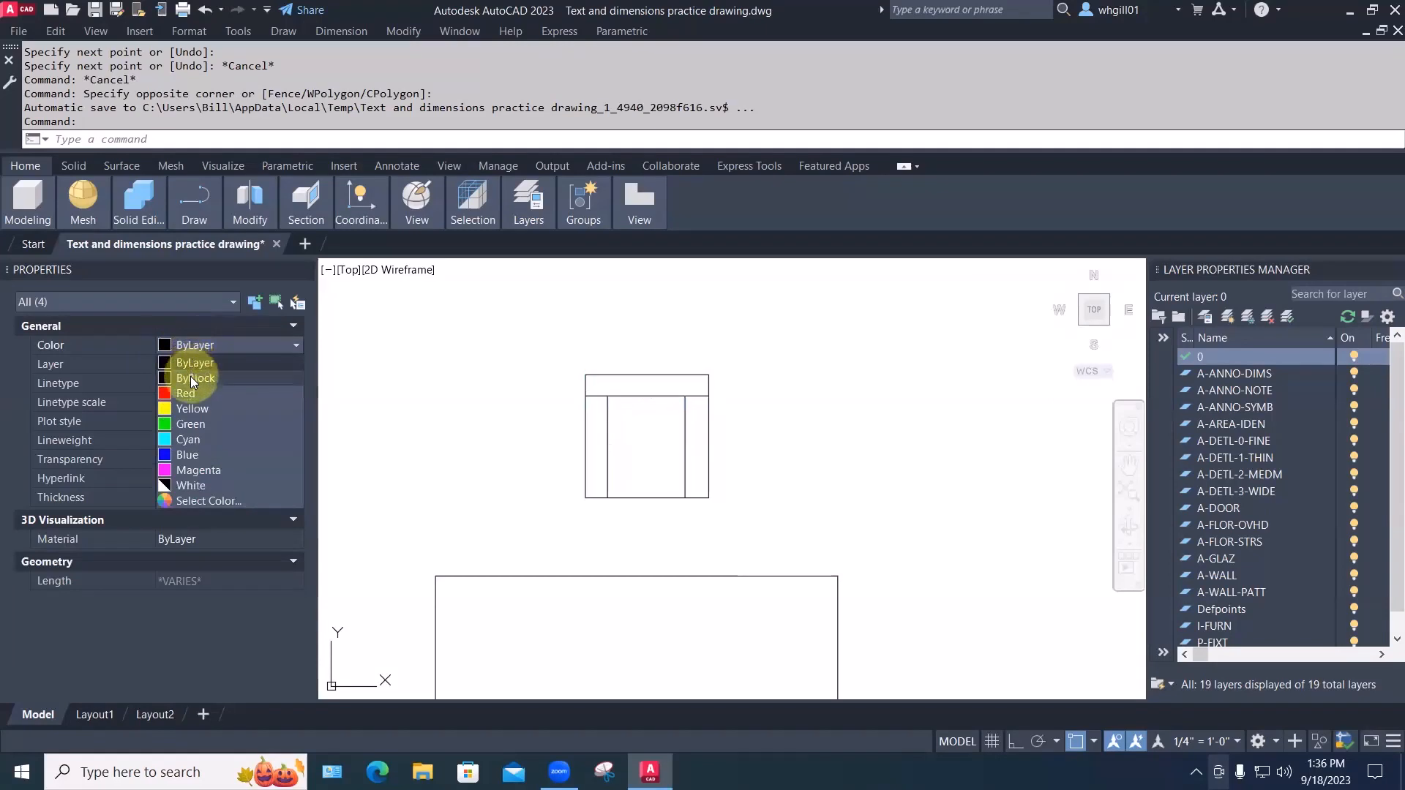
{"action": "left_click", "coordinate": [192, 378]}
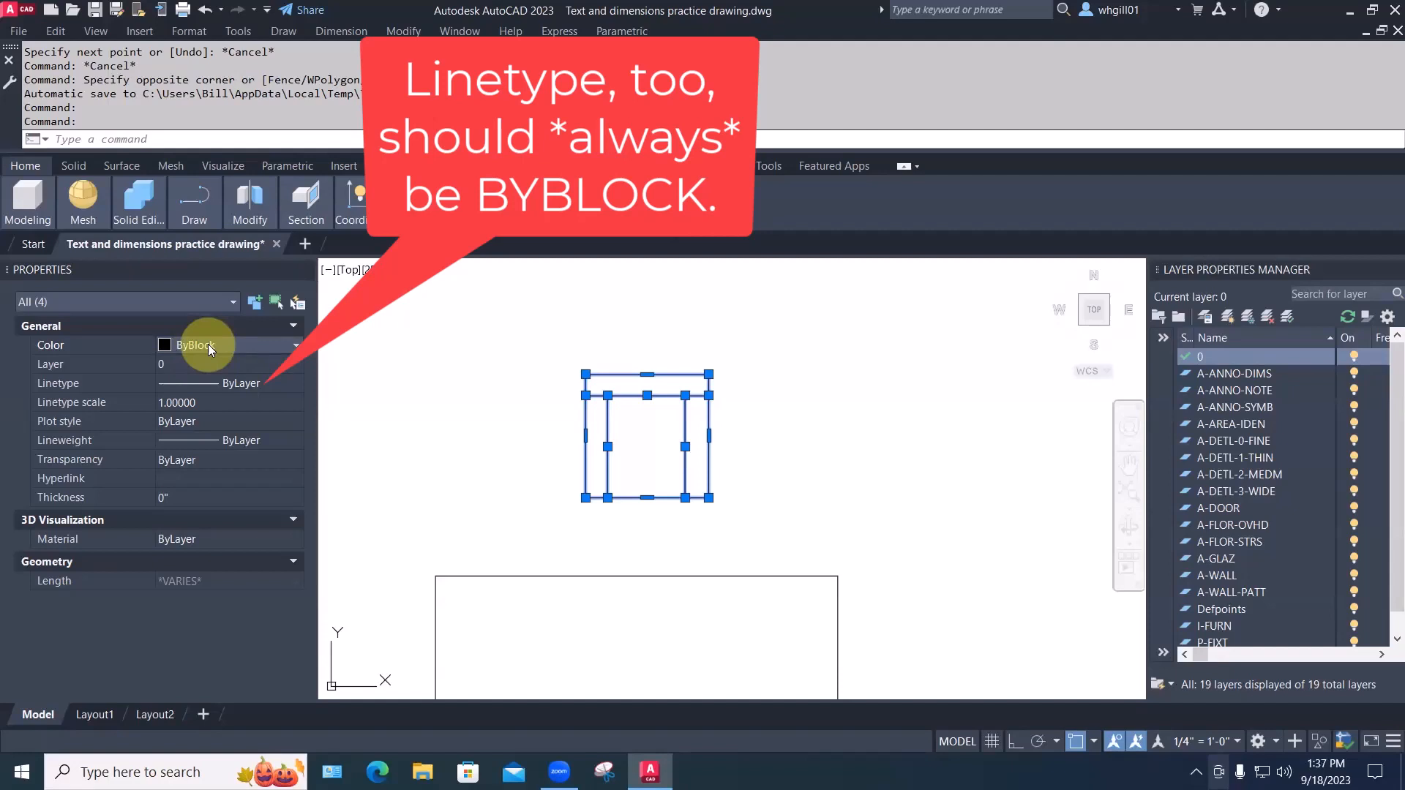
{"action": "key", "text": "Escape"}
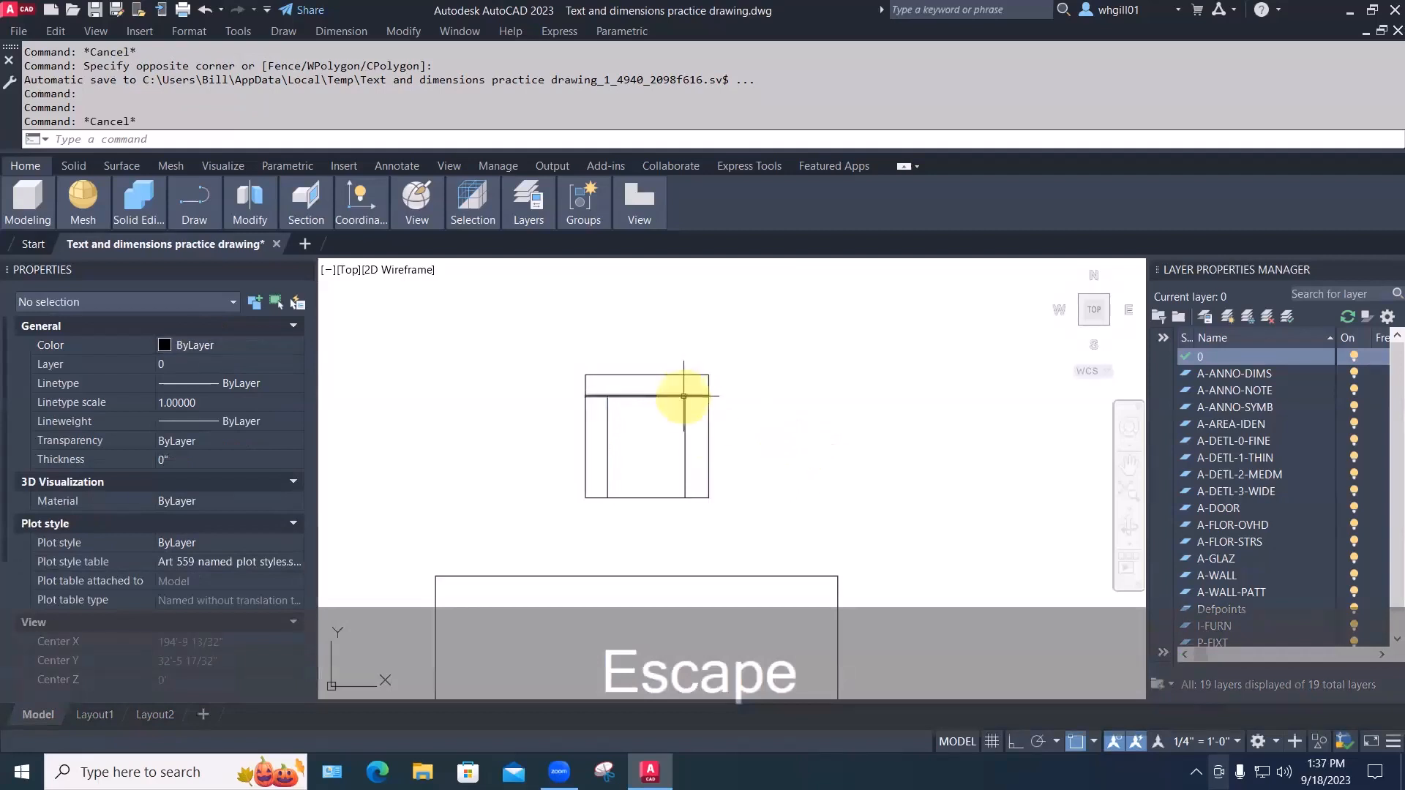
{"action": "left_click", "coordinate": [607, 414]}
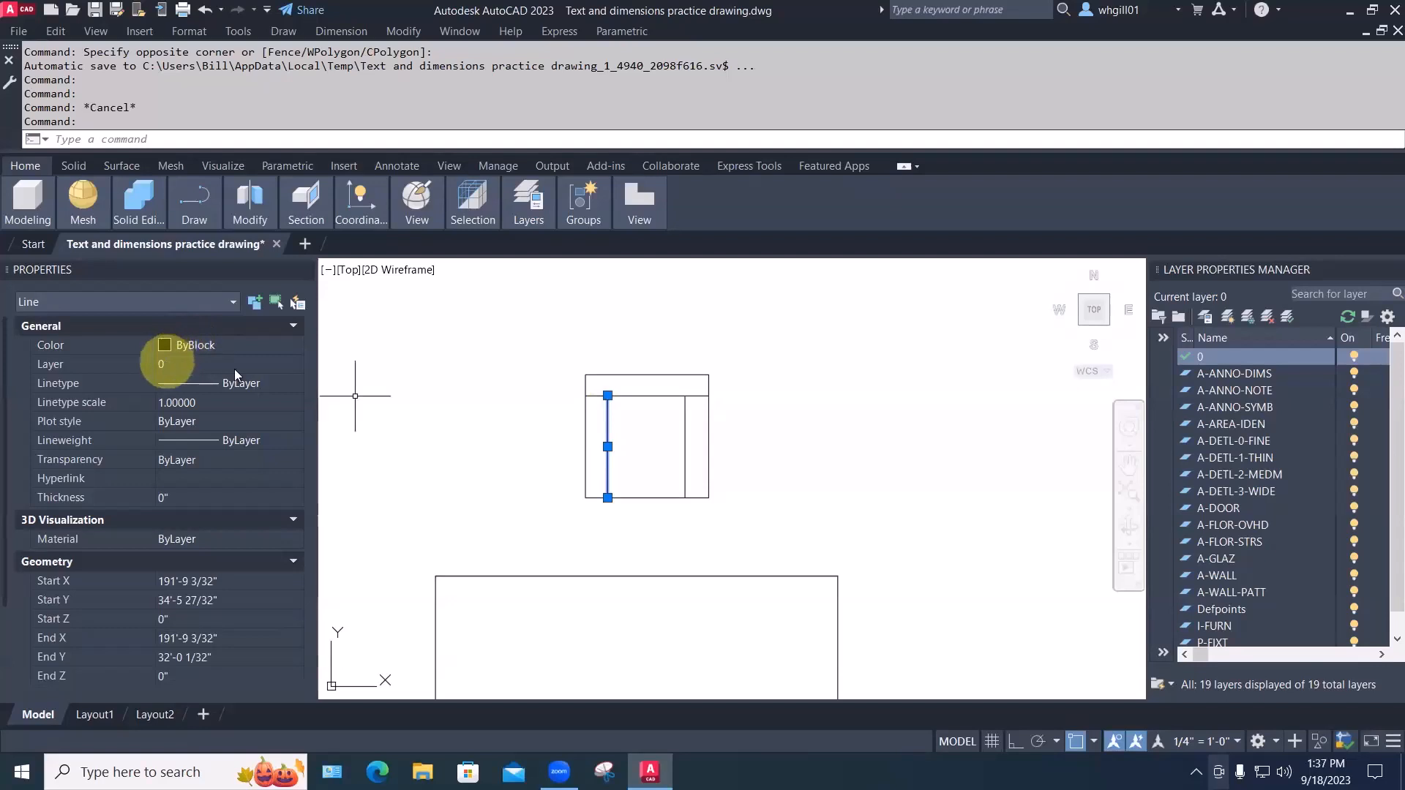
{"action": "key", "text": "Escape"}
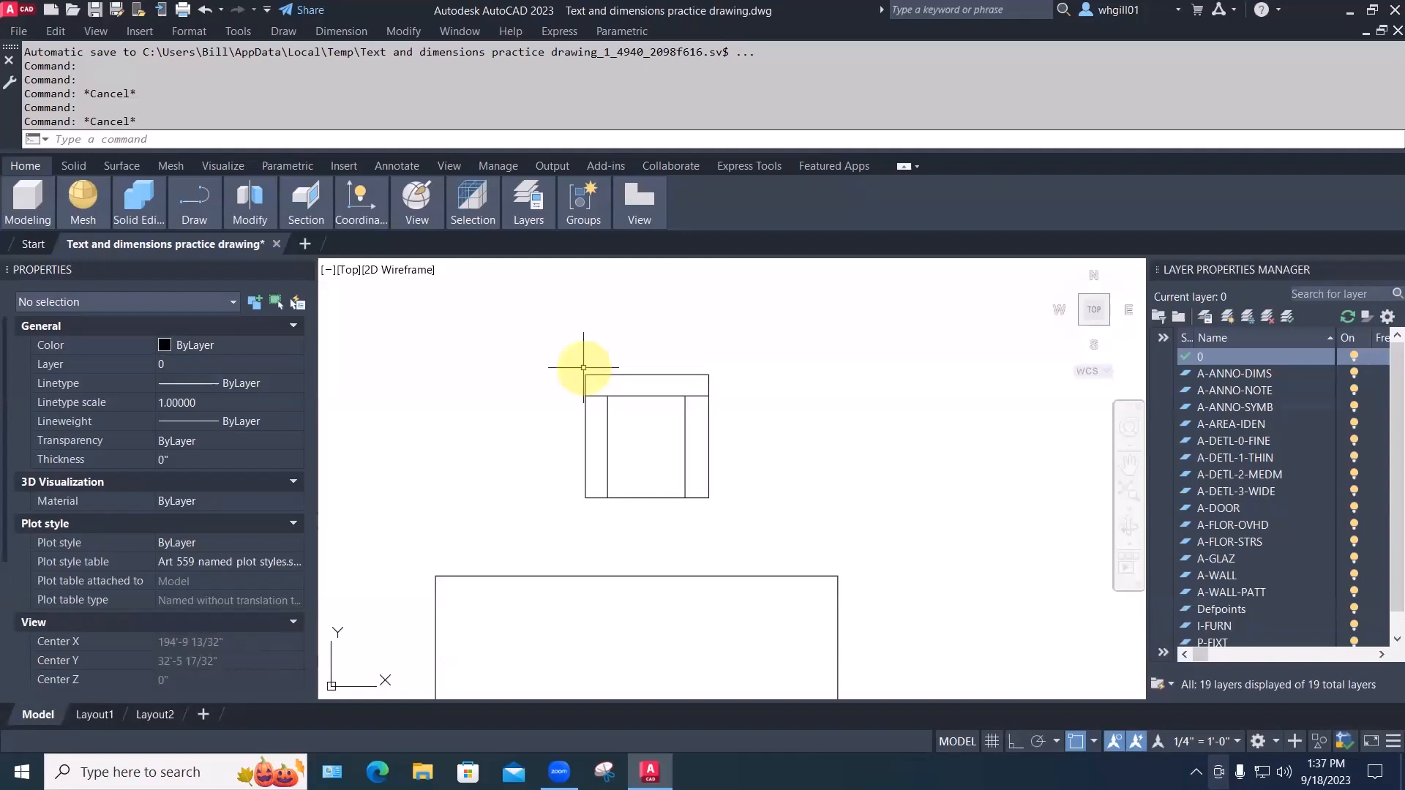
Open the Block Definition dialog with B and name the block 'easy chair 01'
{"action": "type", "text": "b"}
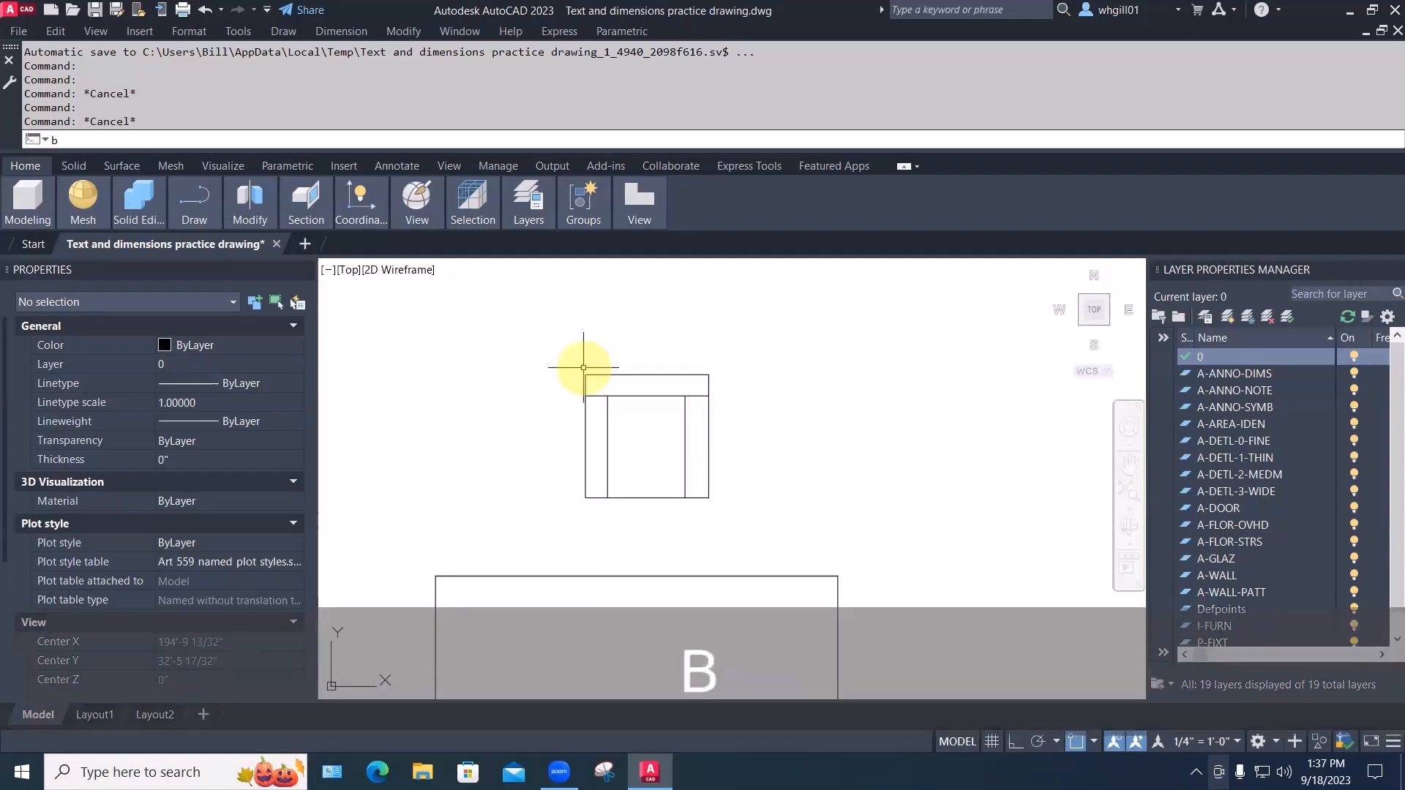
{"action": "key", "text": "Return"}
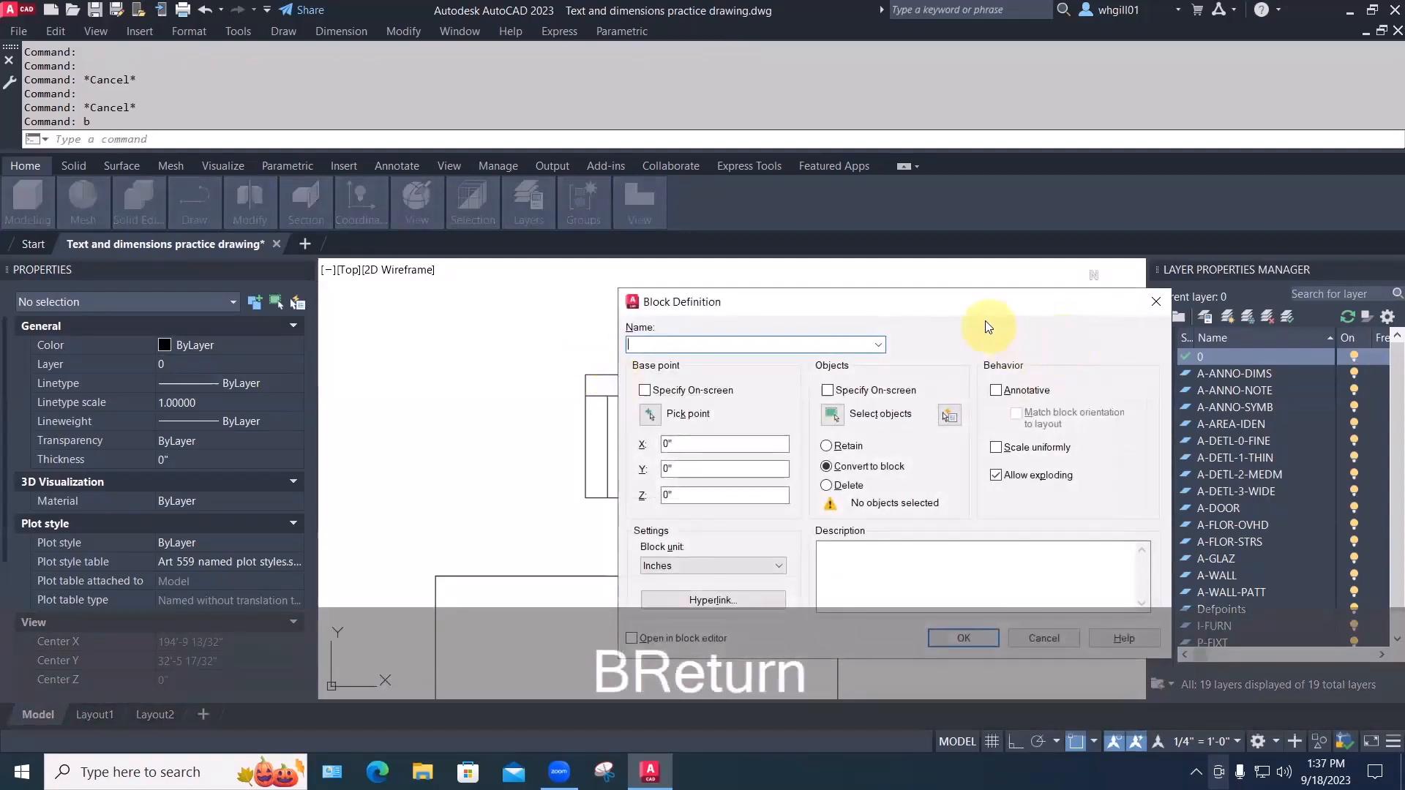
{"action": "left_click_drag", "start_coordinate": [986, 308], "coordinate": [1115, 142]}
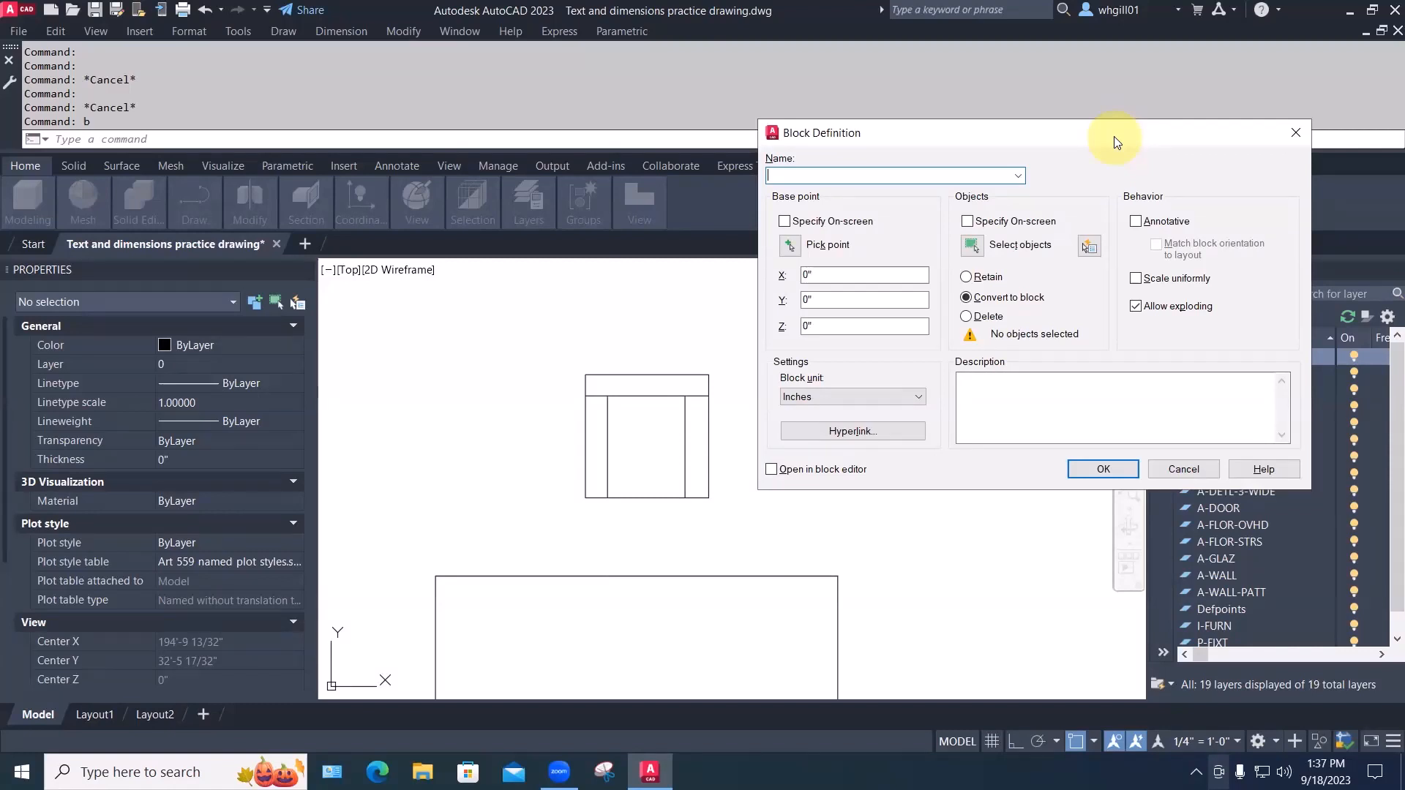
{"action": "type", "text": "easy "}
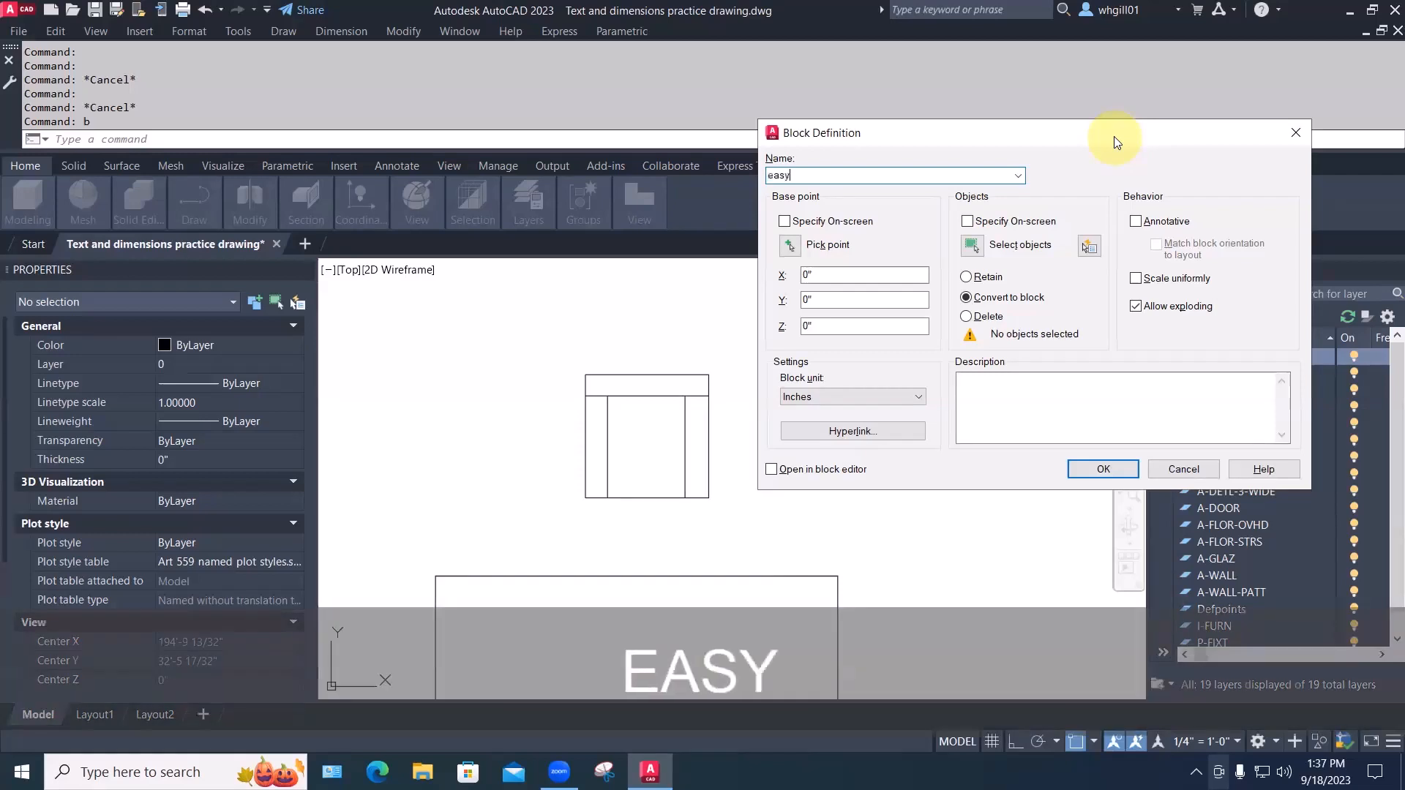
{"action": "type", "text": "cha"}
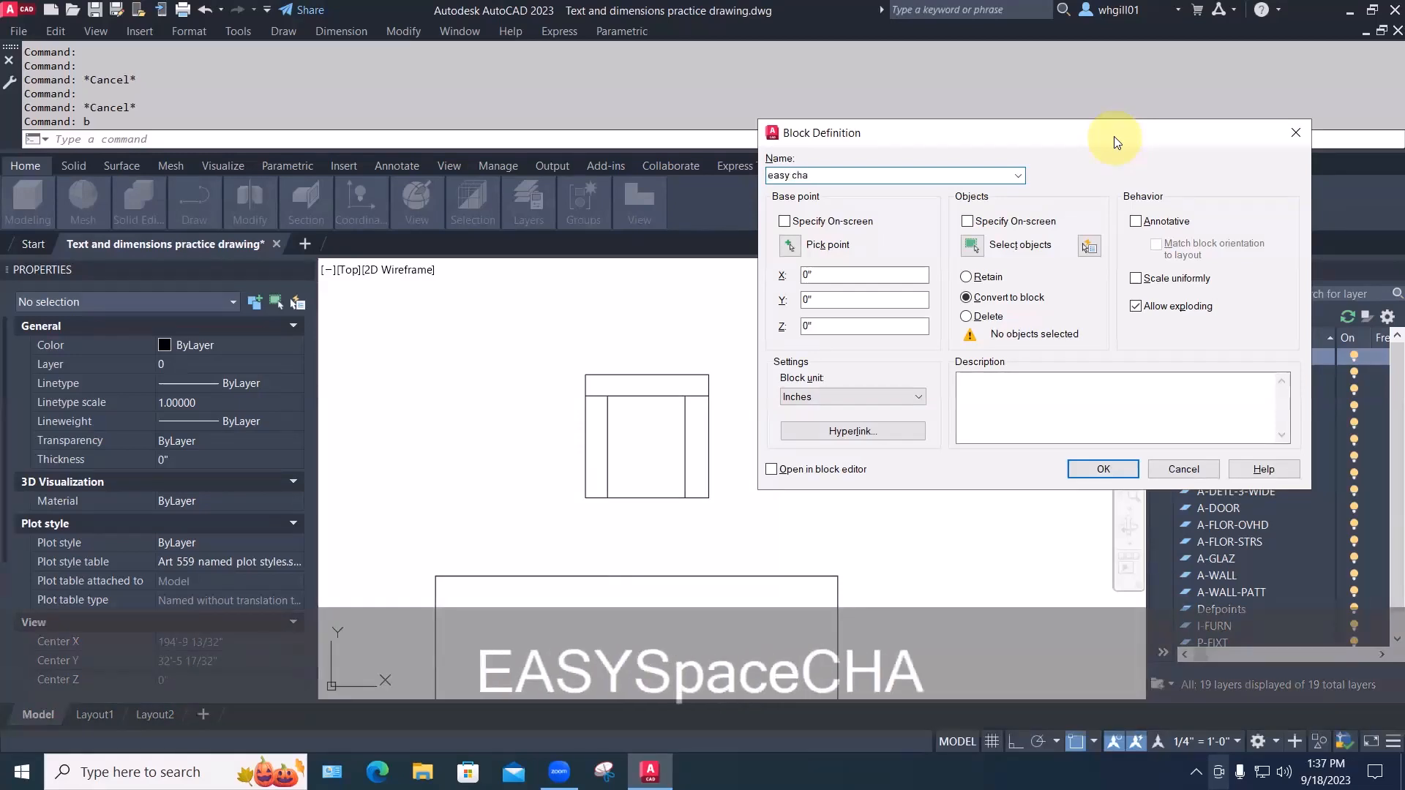
{"action": "type", "text": "ir 01"}
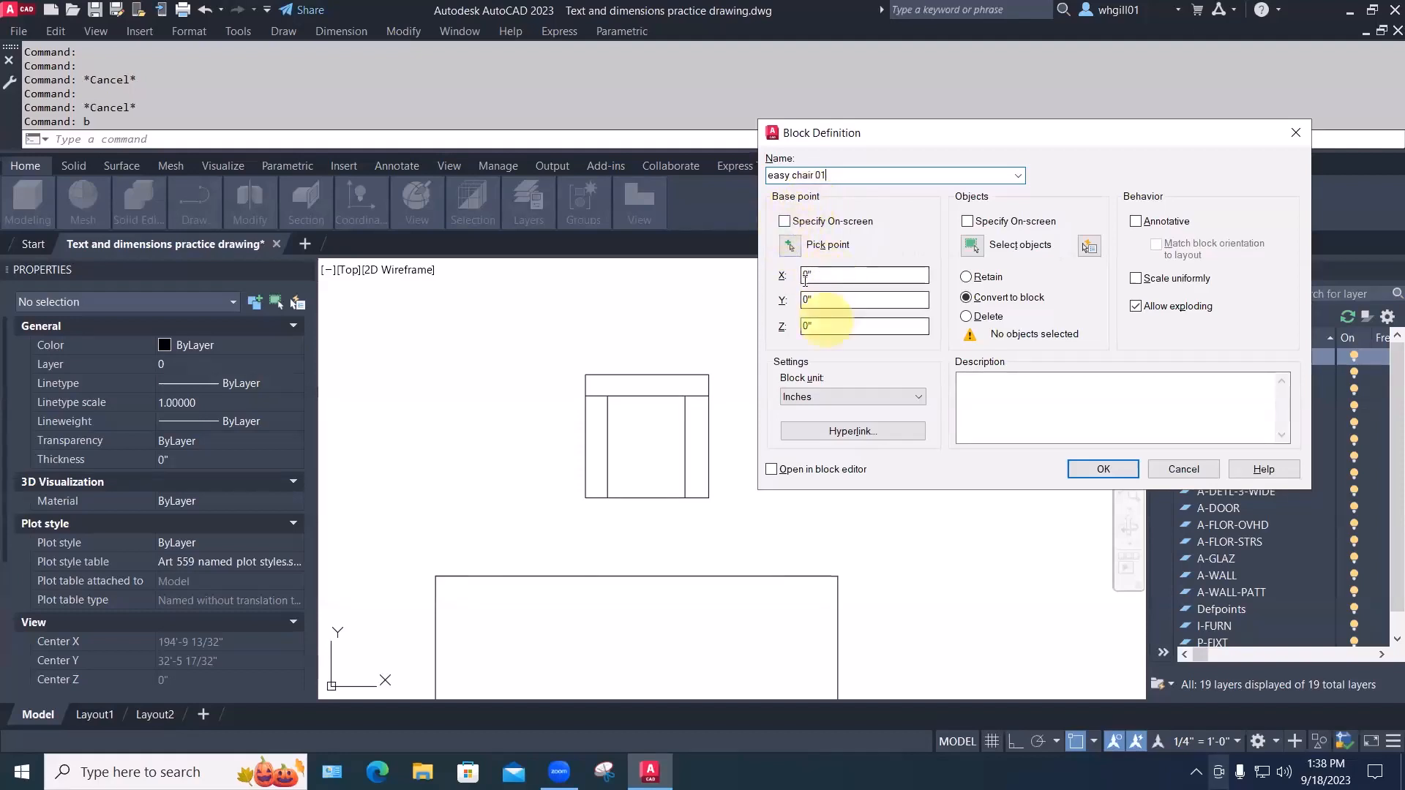
{"action": "left_click", "coordinate": [790, 246]}
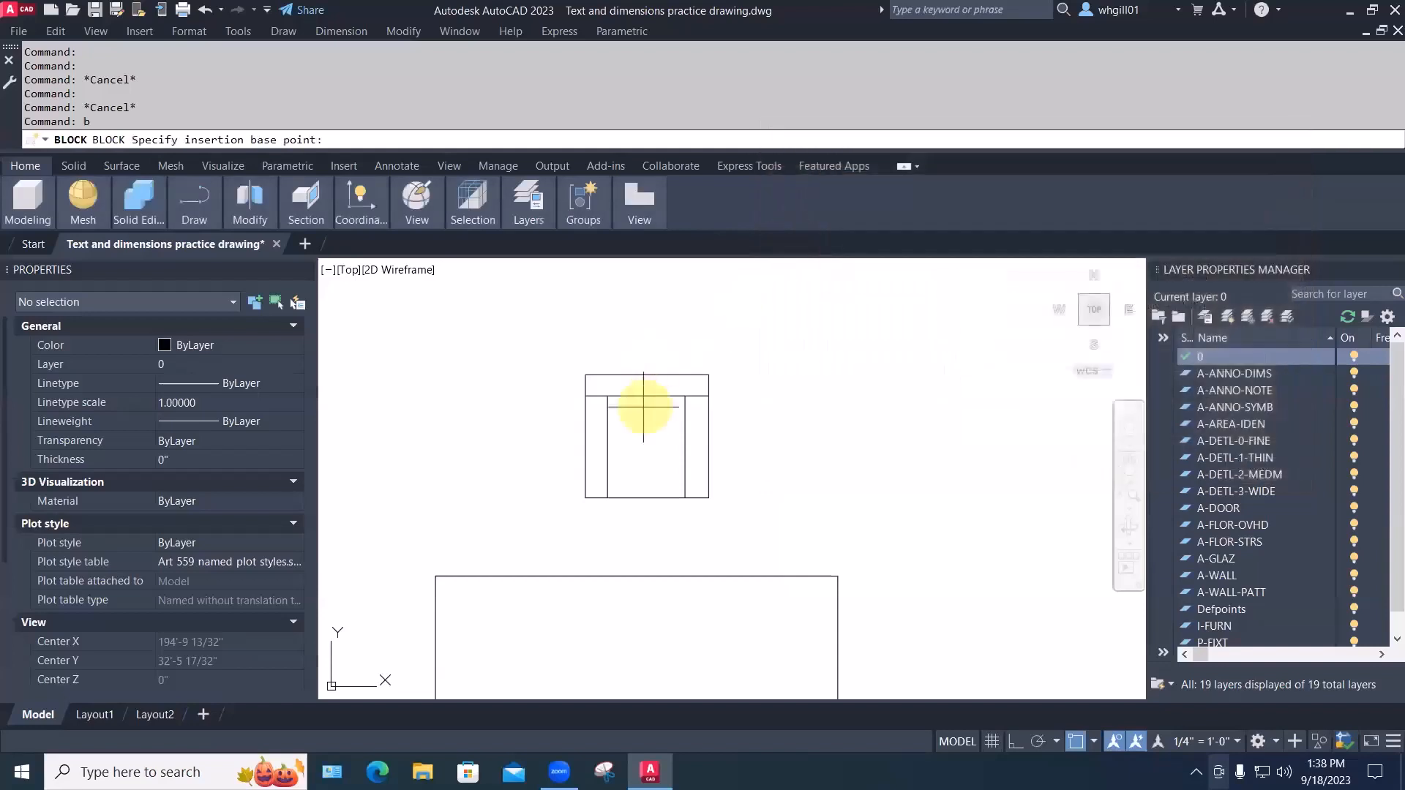
Base easy chair 01 at the chair's bottom midpoint, select the four lines, and create it
{"action": "left_click", "coordinate": [647, 496]}
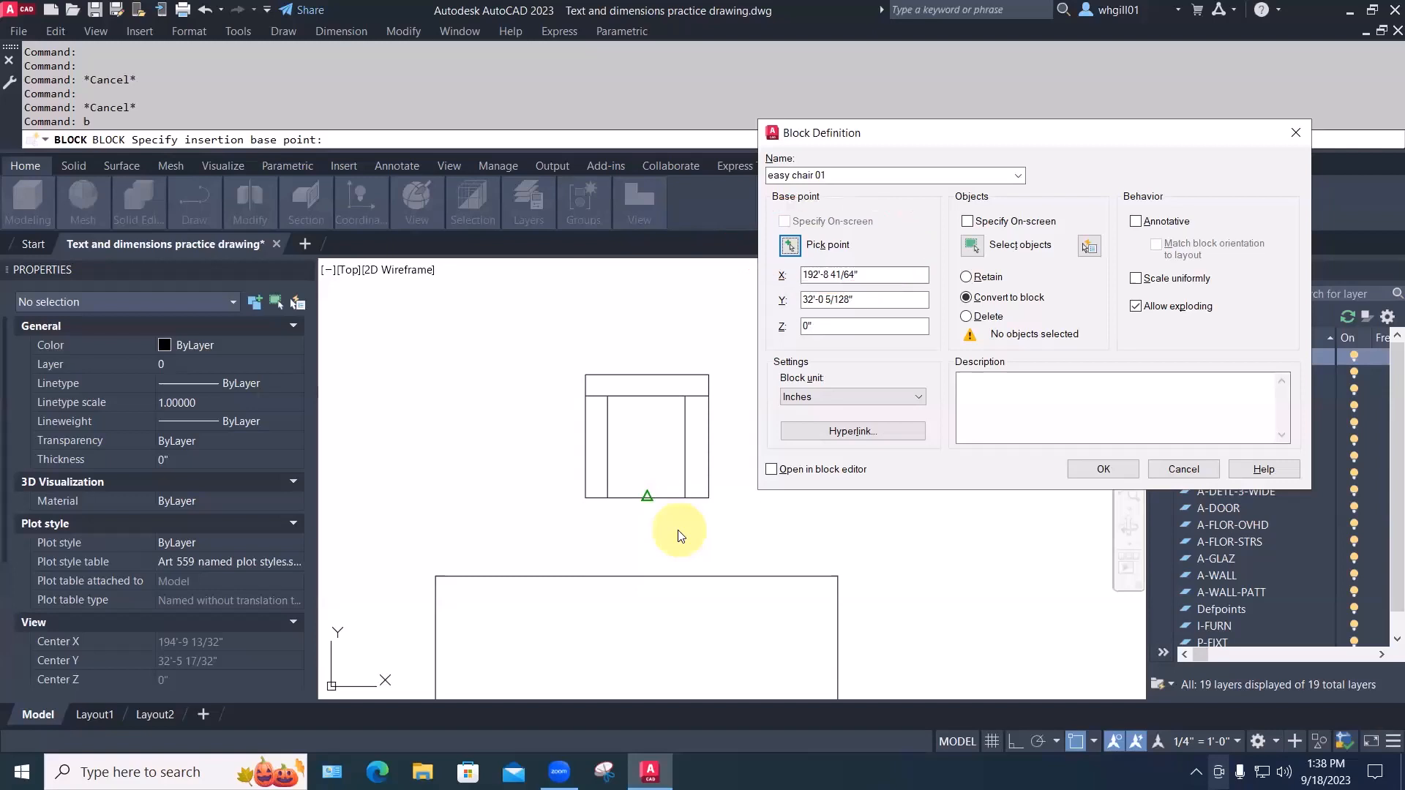
{"action": "left_click", "coordinate": [973, 247]}
{"action": "left_click", "coordinate": [561, 360]}
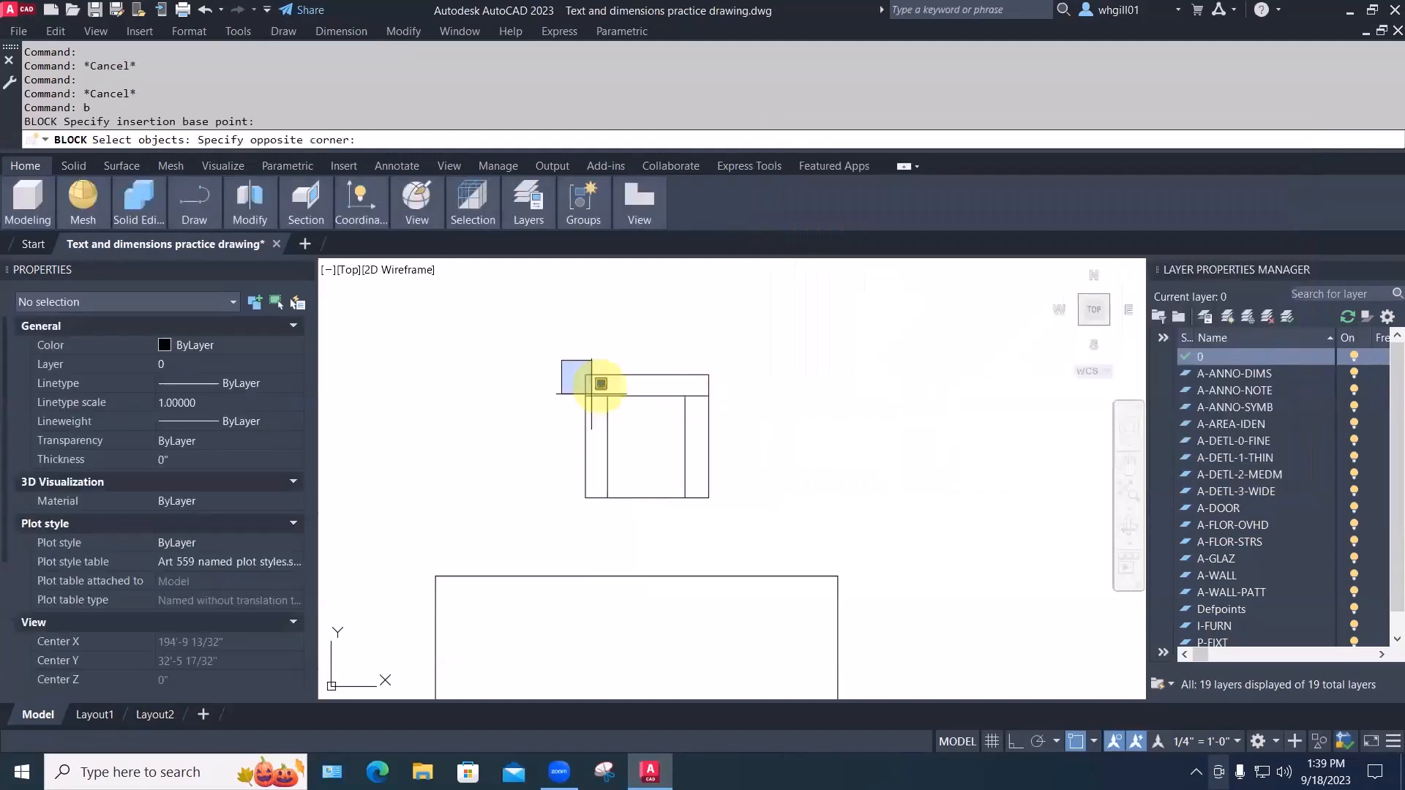
{"action": "left_click", "coordinate": [753, 532]}
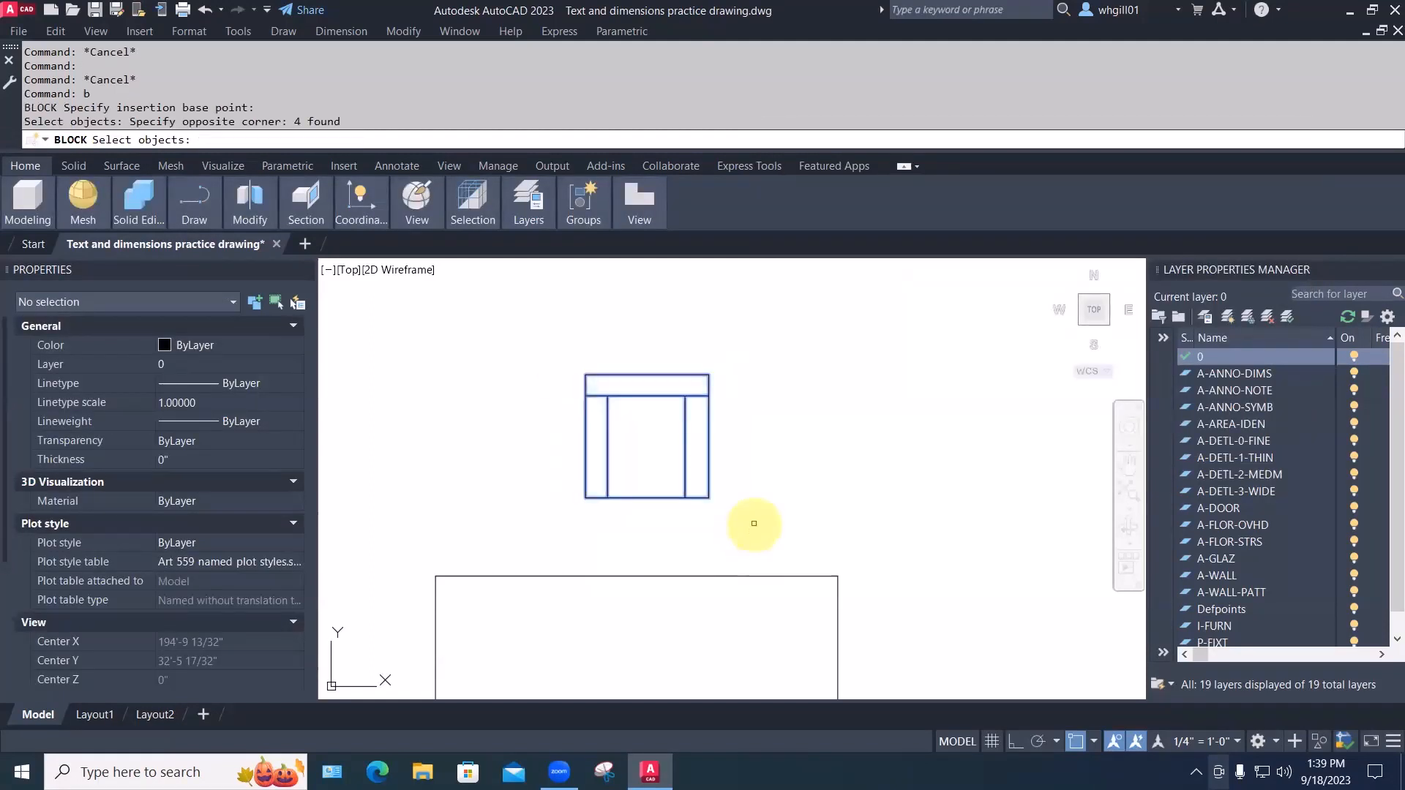
{"action": "key", "text": "Return"}
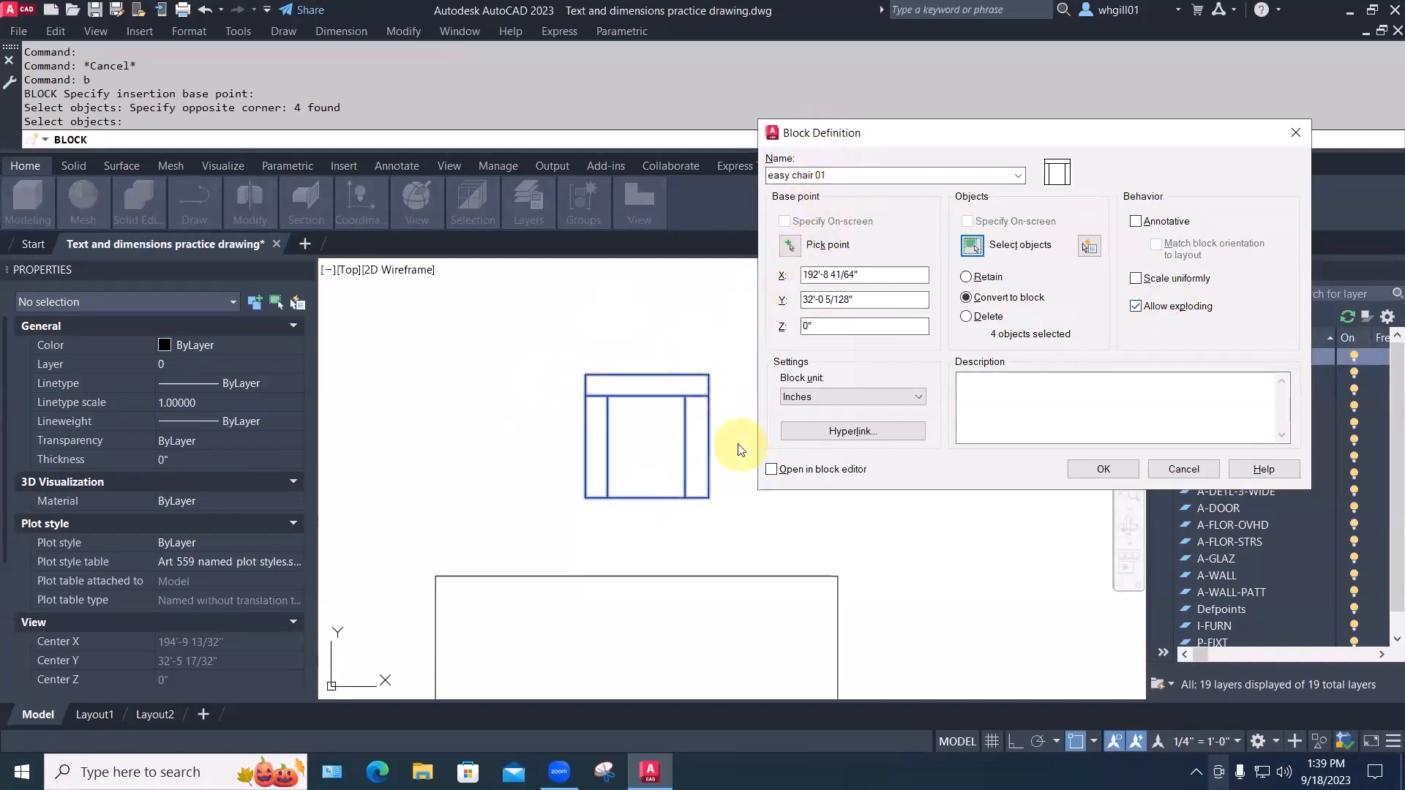
{"action": "left_click", "coordinate": [1103, 469]}
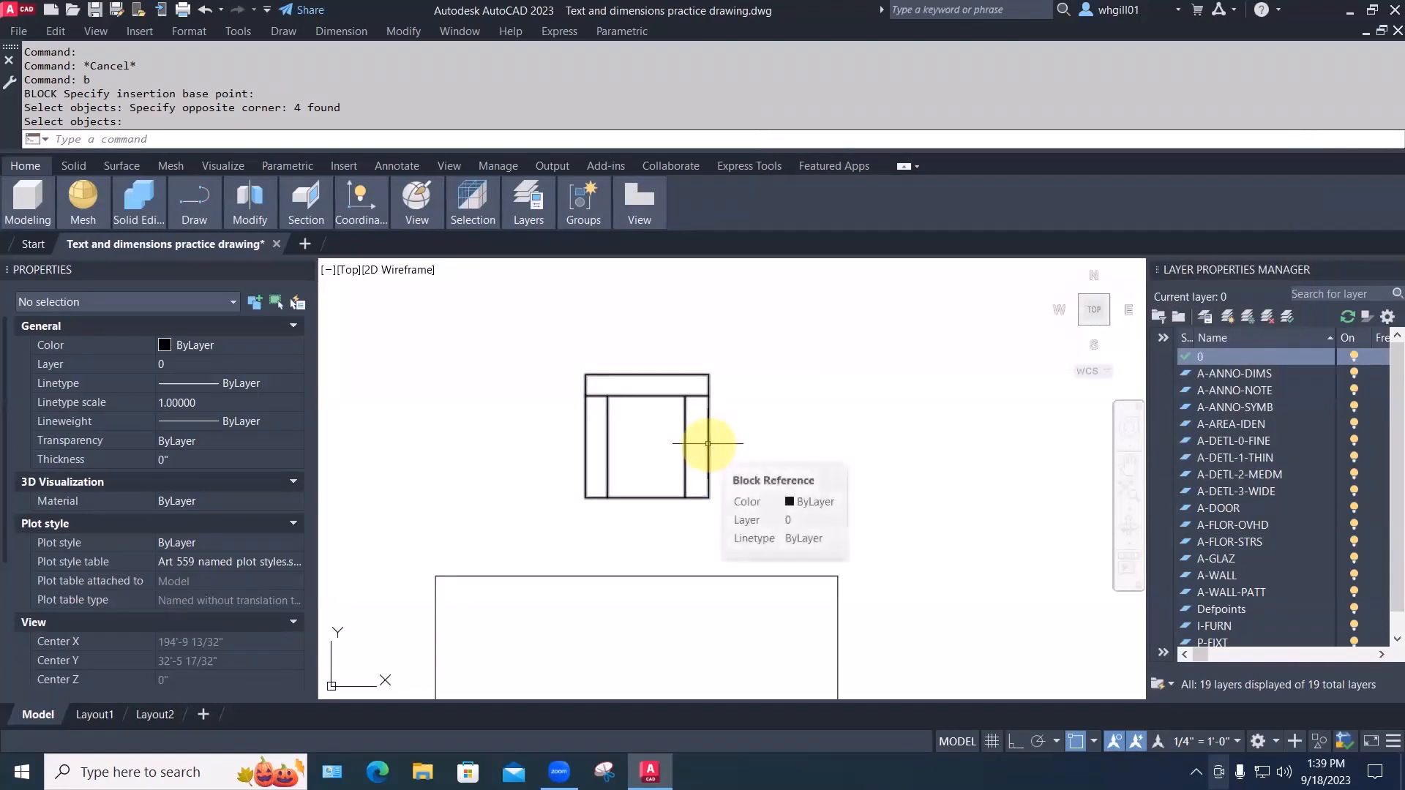
{"action": "left_click", "coordinate": [708, 444]}
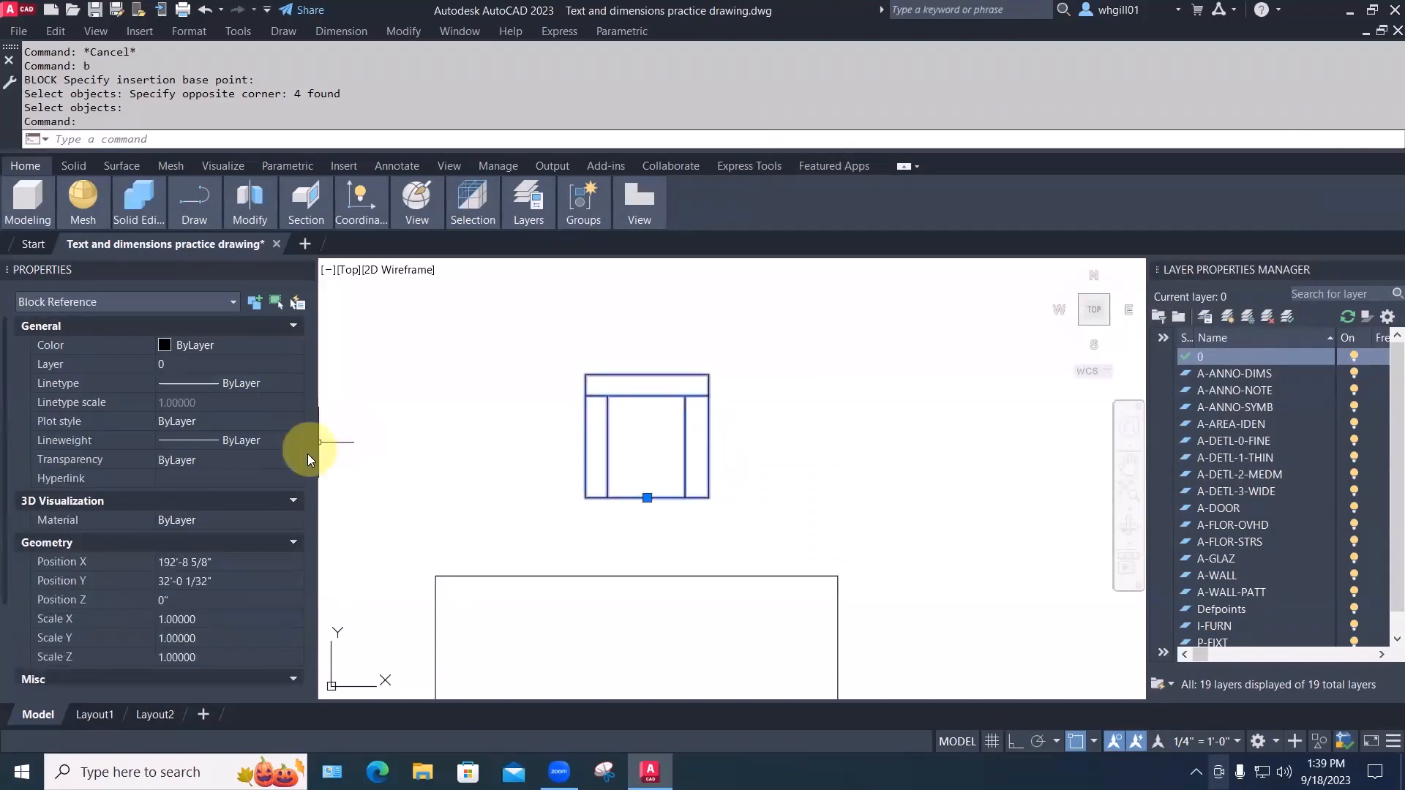
{"action": "scroll", "coordinate": [218, 553], "scroll_direction": "down", "scroll_amount": 2}
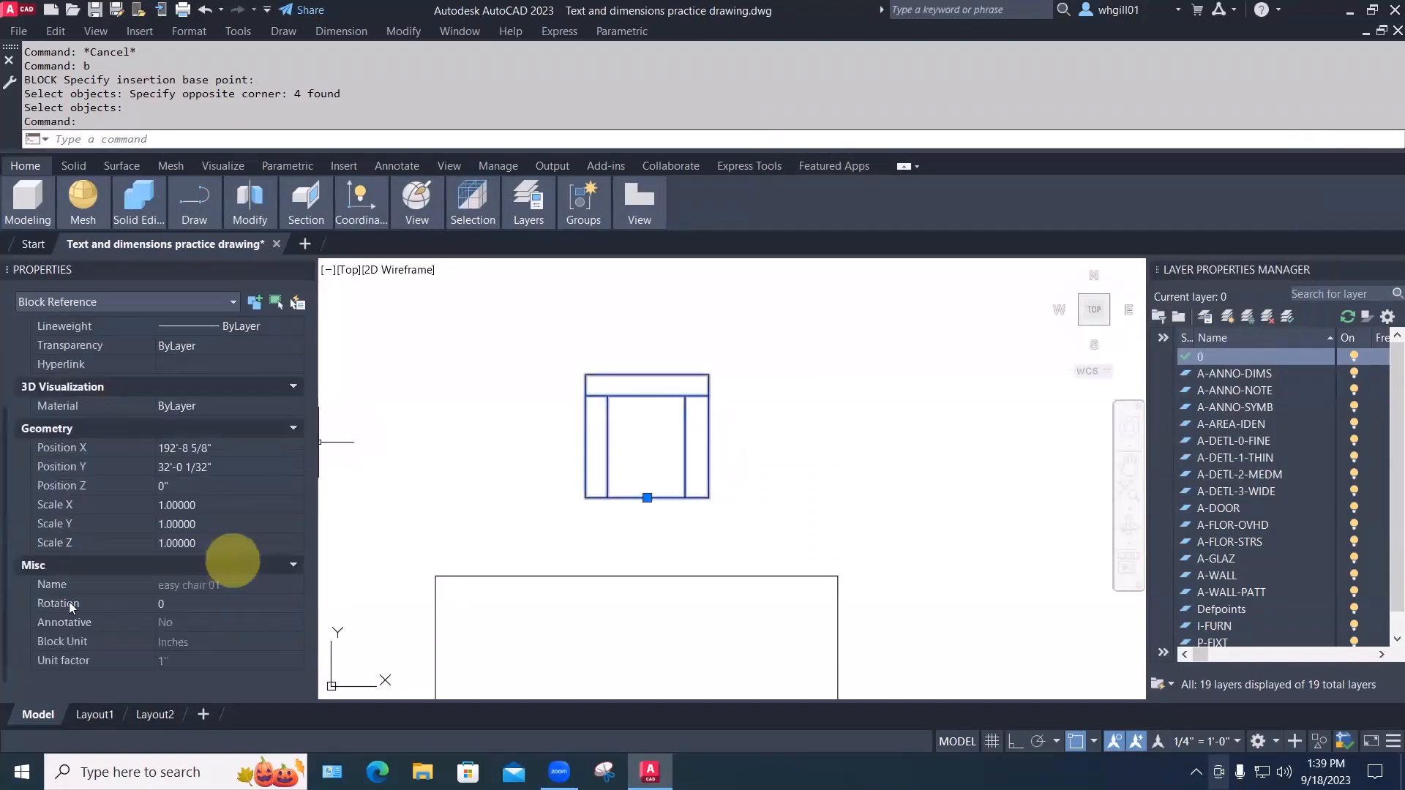
{"action": "scroll", "coordinate": [102, 371], "scroll_direction": "up", "scroll_amount": 2}
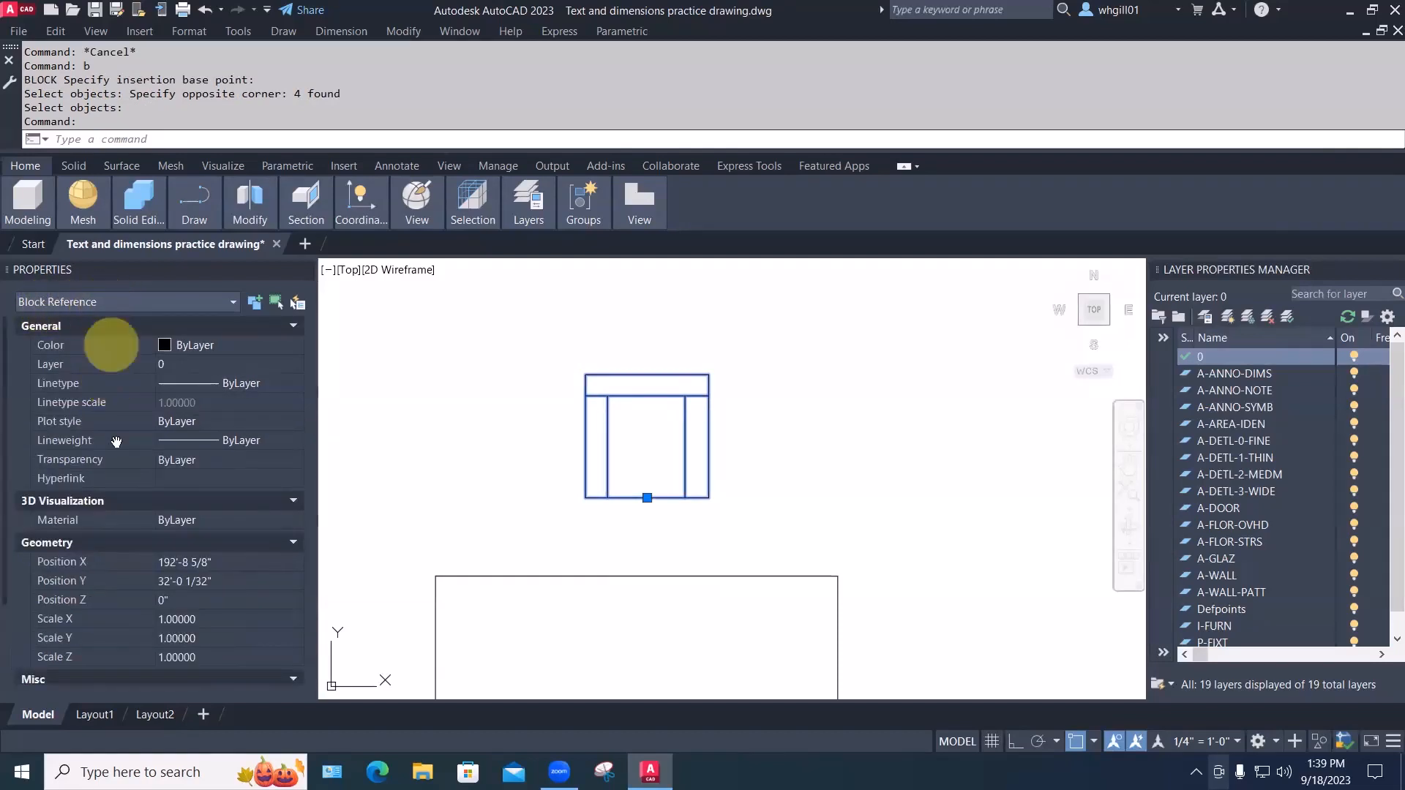
{"action": "scroll", "coordinate": [121, 497], "scroll_direction": "down", "scroll_amount": 2}
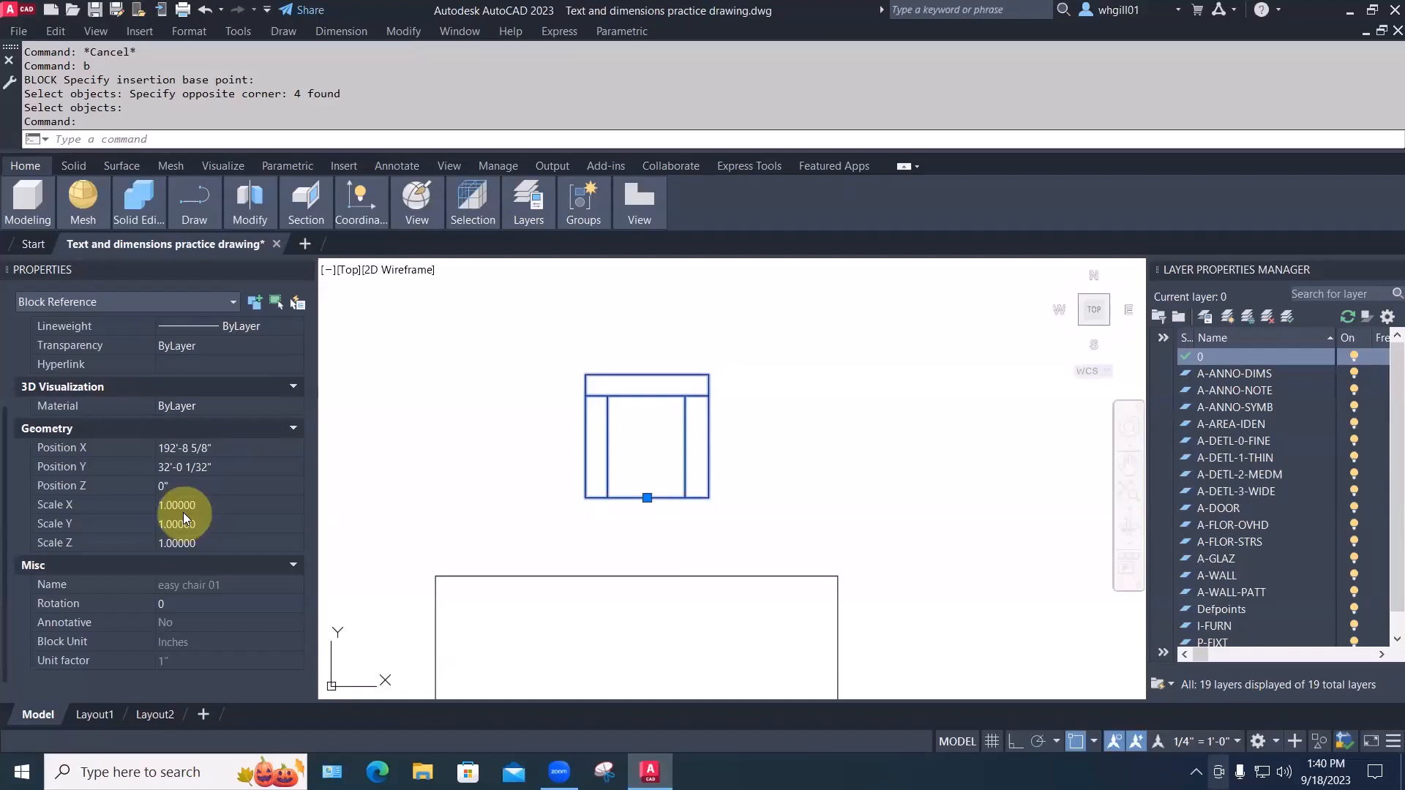
{"action": "key", "text": "Escape"}
{"action": "key", "text": "Escape"}
{"action": "mouse_move", "coordinate": [721, 492]}
{"action": "middle_mouse_down"}
{"action": "mouse_move", "coordinate": [590, 486]}
{"action": "mouse_move", "coordinate": [627, 528]}
{"action": "mouse_move", "coordinate": [558, 480]}
{"action": "middle_mouse_up"}
{"action": "scroll", "coordinate": [590, 486], "scroll_direction": "down", "scroll_amount": 4}
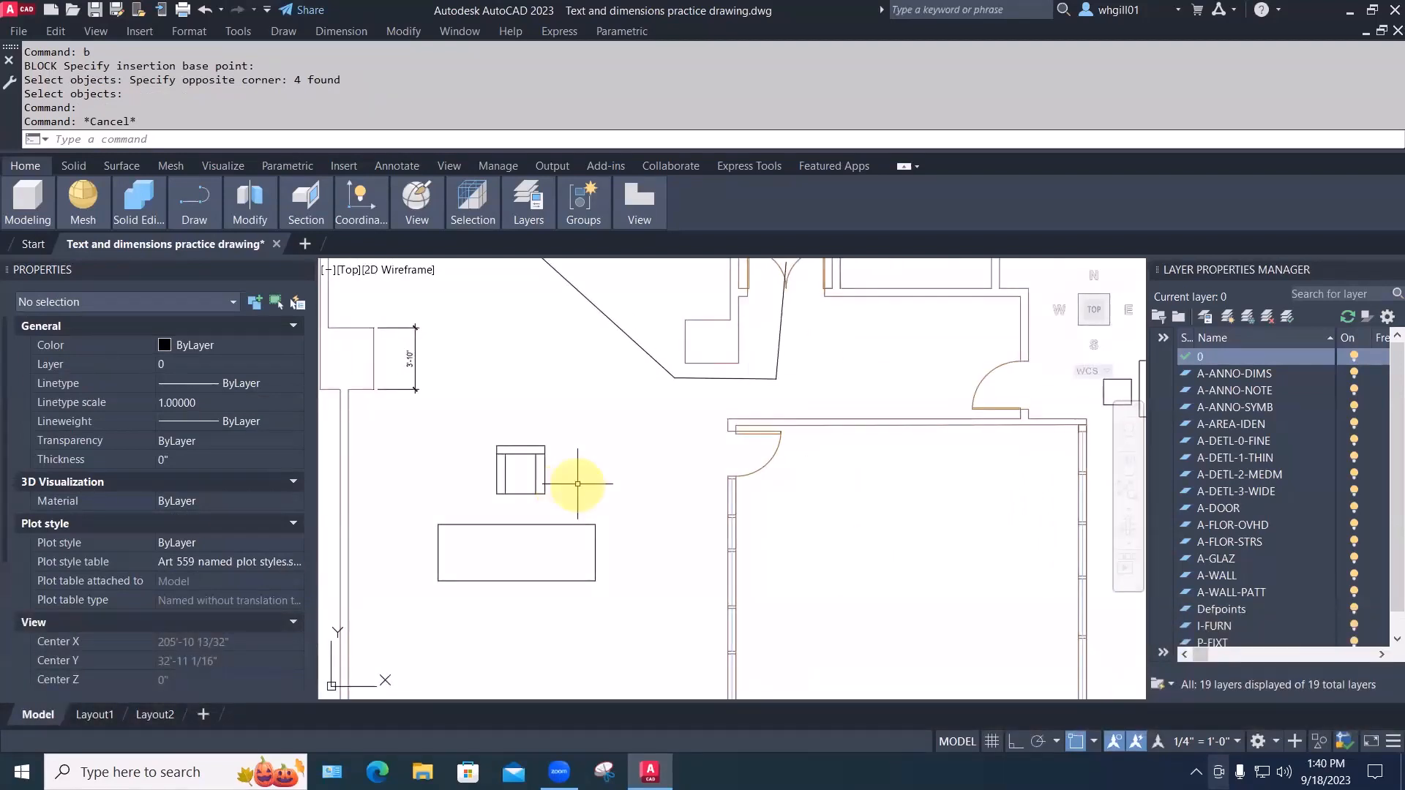
{"action": "type", "text": "c"}
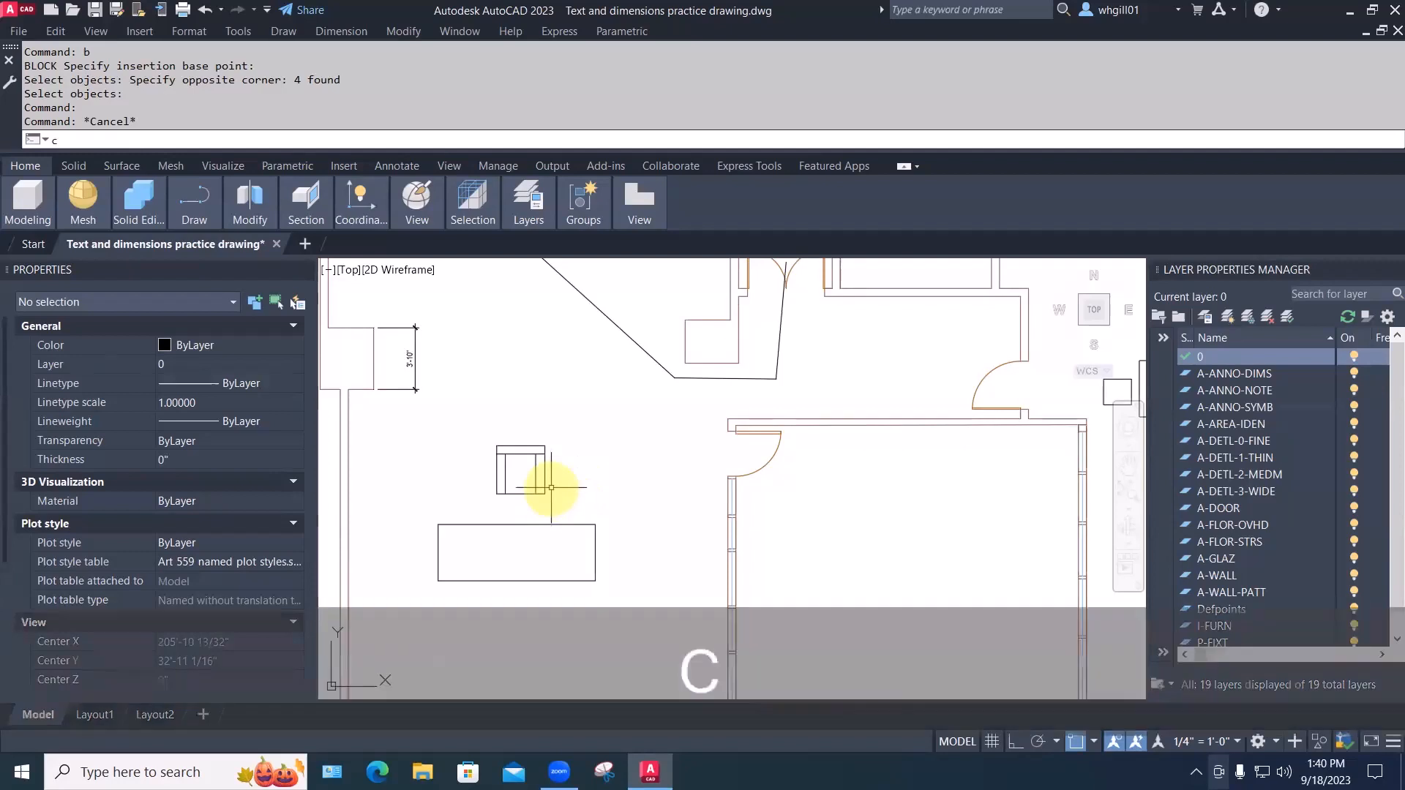
{"action": "type", "text": "p"}
{"action": "key", "text": "space"}
Copy the chair block to the right, below, and left of the table
{"action": "left_click", "coordinate": [516, 492]}
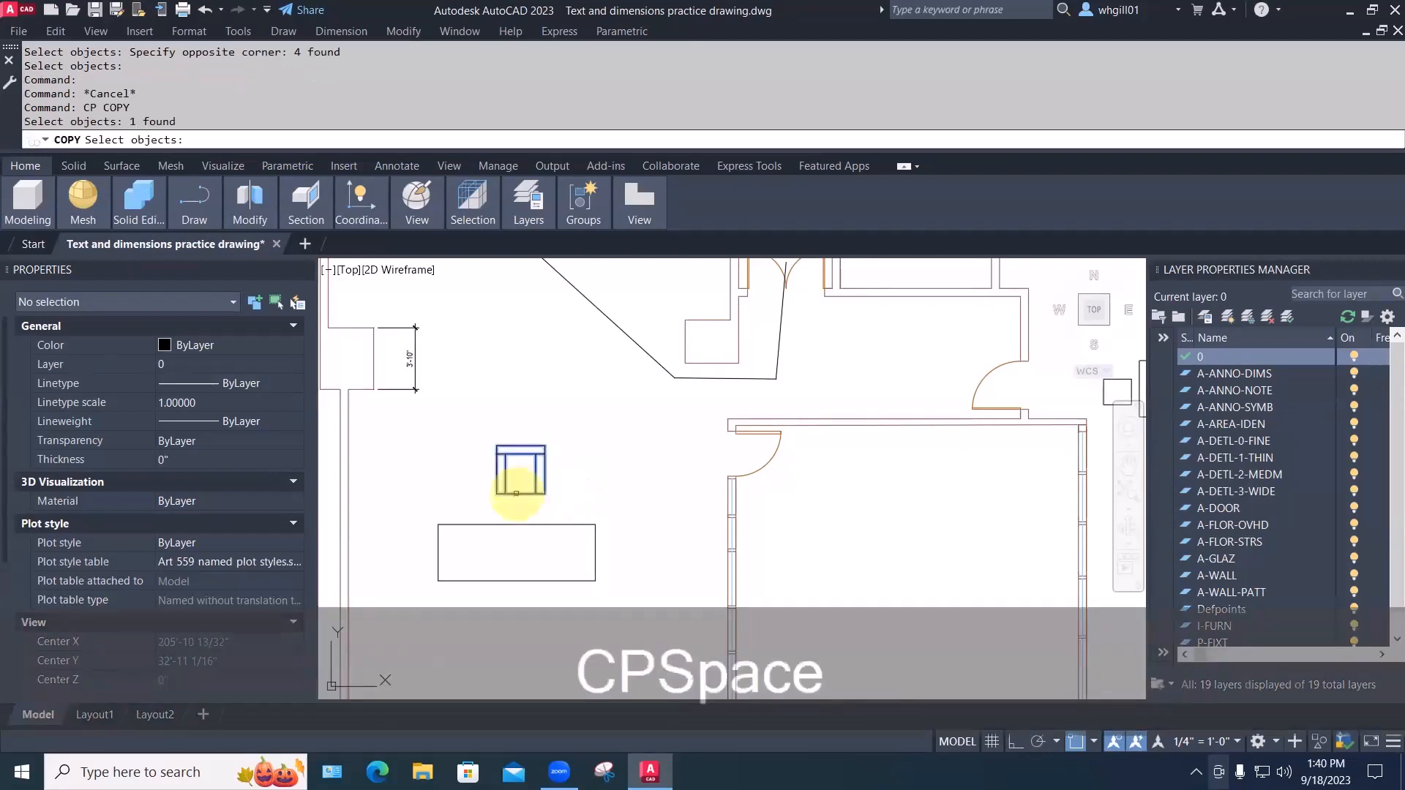
{"action": "key", "text": "space"}
{"action": "left_click", "coordinate": [517, 494]}
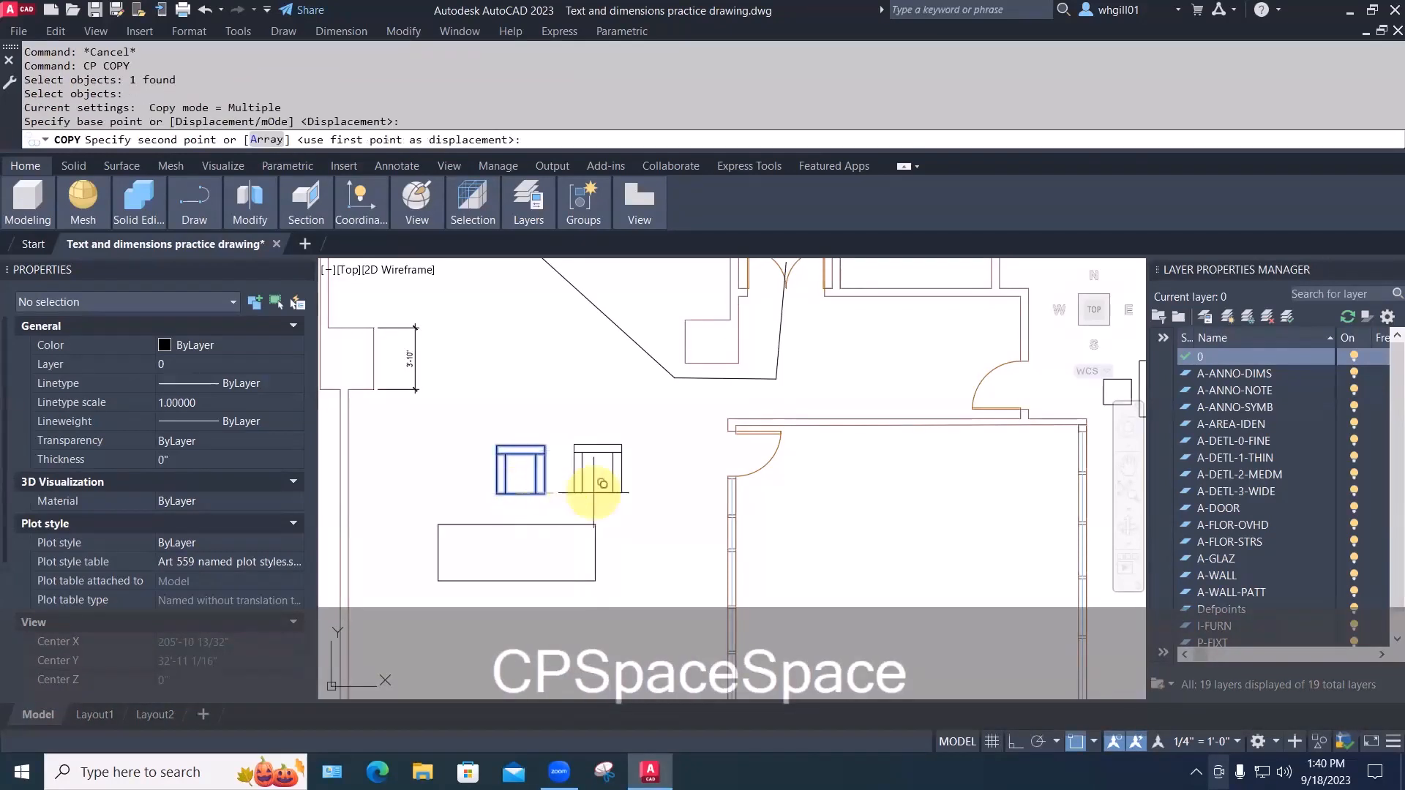
{"action": "left_click", "coordinate": [600, 497]}
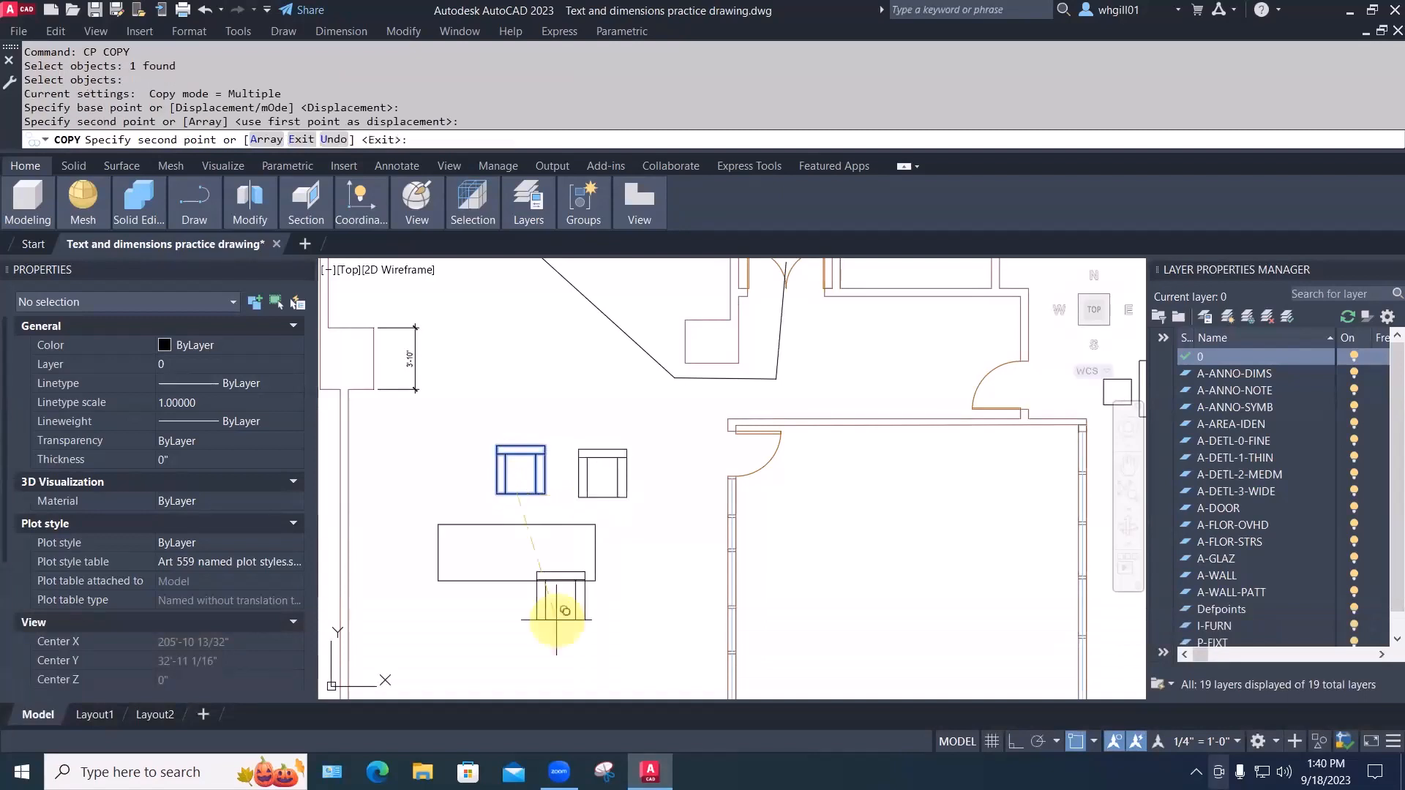
{"action": "left_click", "coordinate": [587, 650]}
{"action": "left_click", "coordinate": [394, 572]}
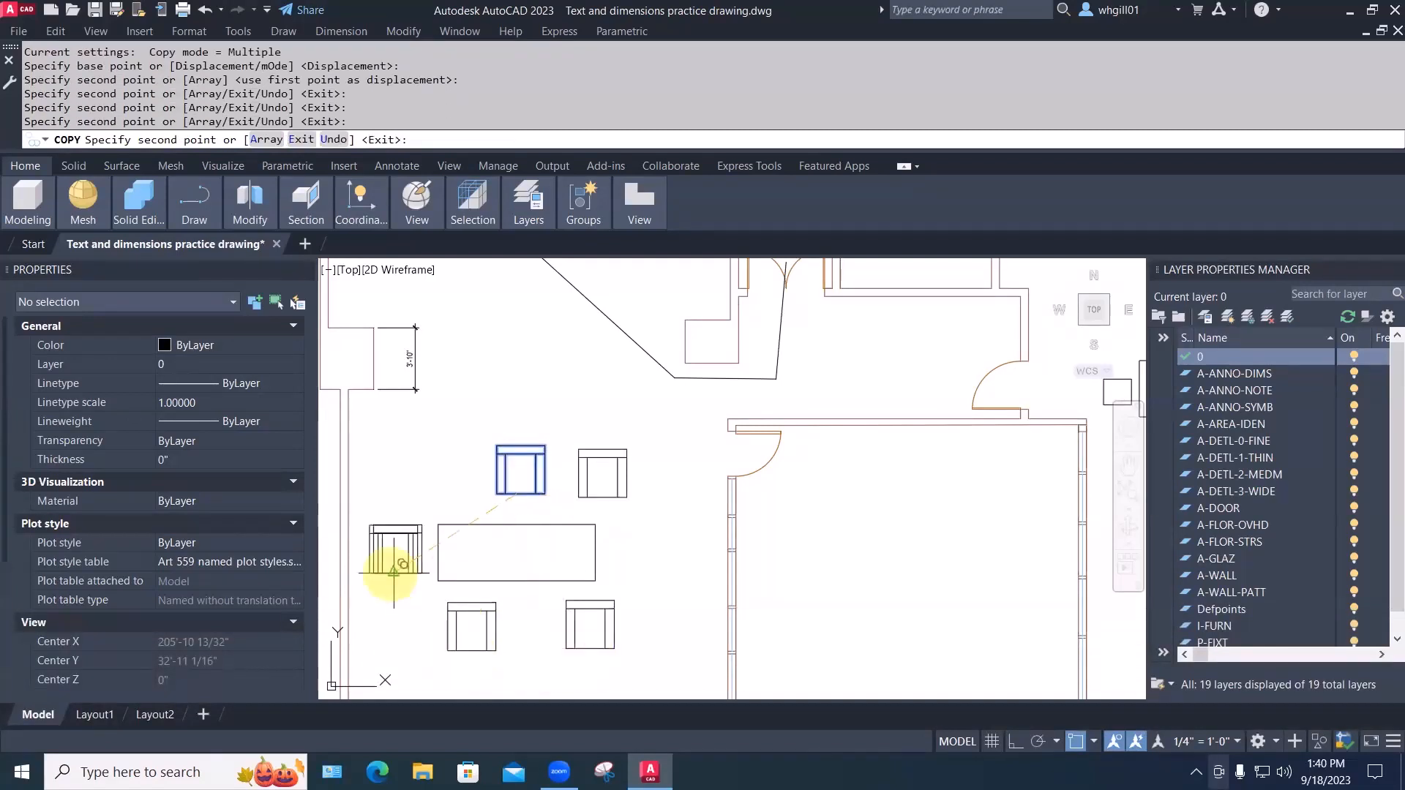
{"action": "key", "text": "space"}
{"action": "key", "text": "space"}
{"action": "middle_click_drag", "start_coordinate": [620, 540], "coordinate": [618, 469]}
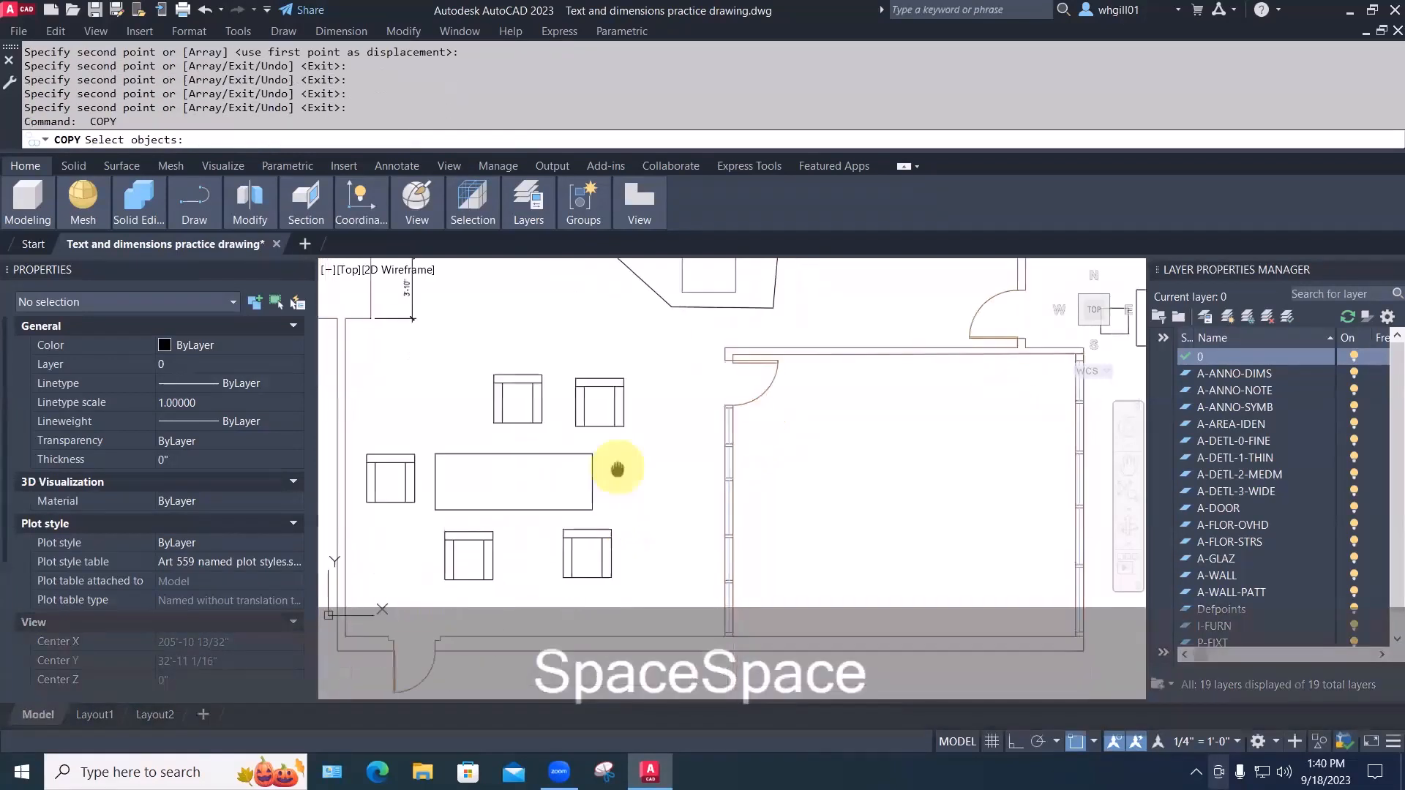
{"action": "scroll", "coordinate": [618, 470], "scroll_direction": "down", "scroll_amount": 2}
{"action": "key", "text": "Escape"}
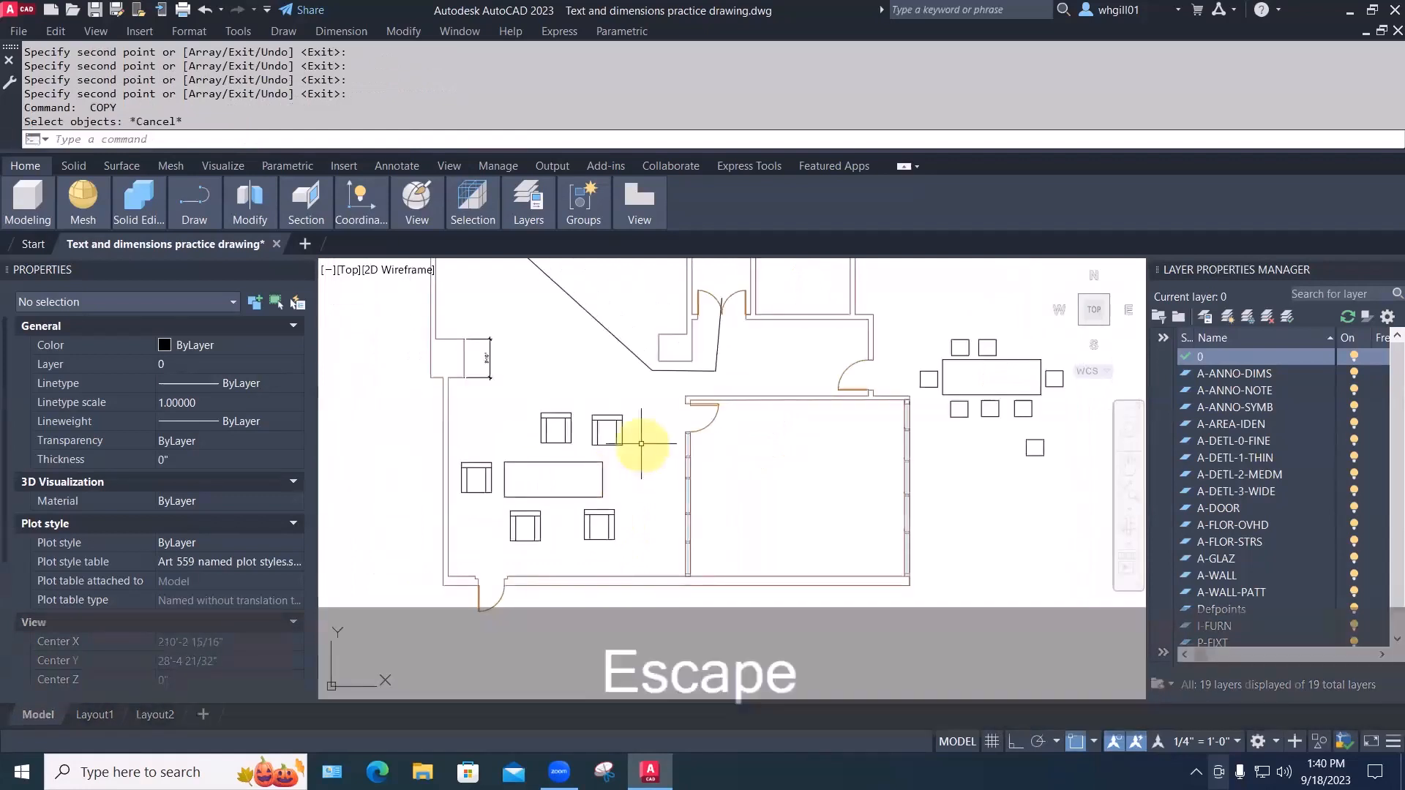
Erase all five chairs around the table, then bring up the Blocks palette with INSERT
{"action": "key", "text": "e"}
{"action": "key", "text": "space"}
{"action": "left_click", "coordinate": [644, 443]}
{"action": "left_click", "coordinate": [524, 419]}
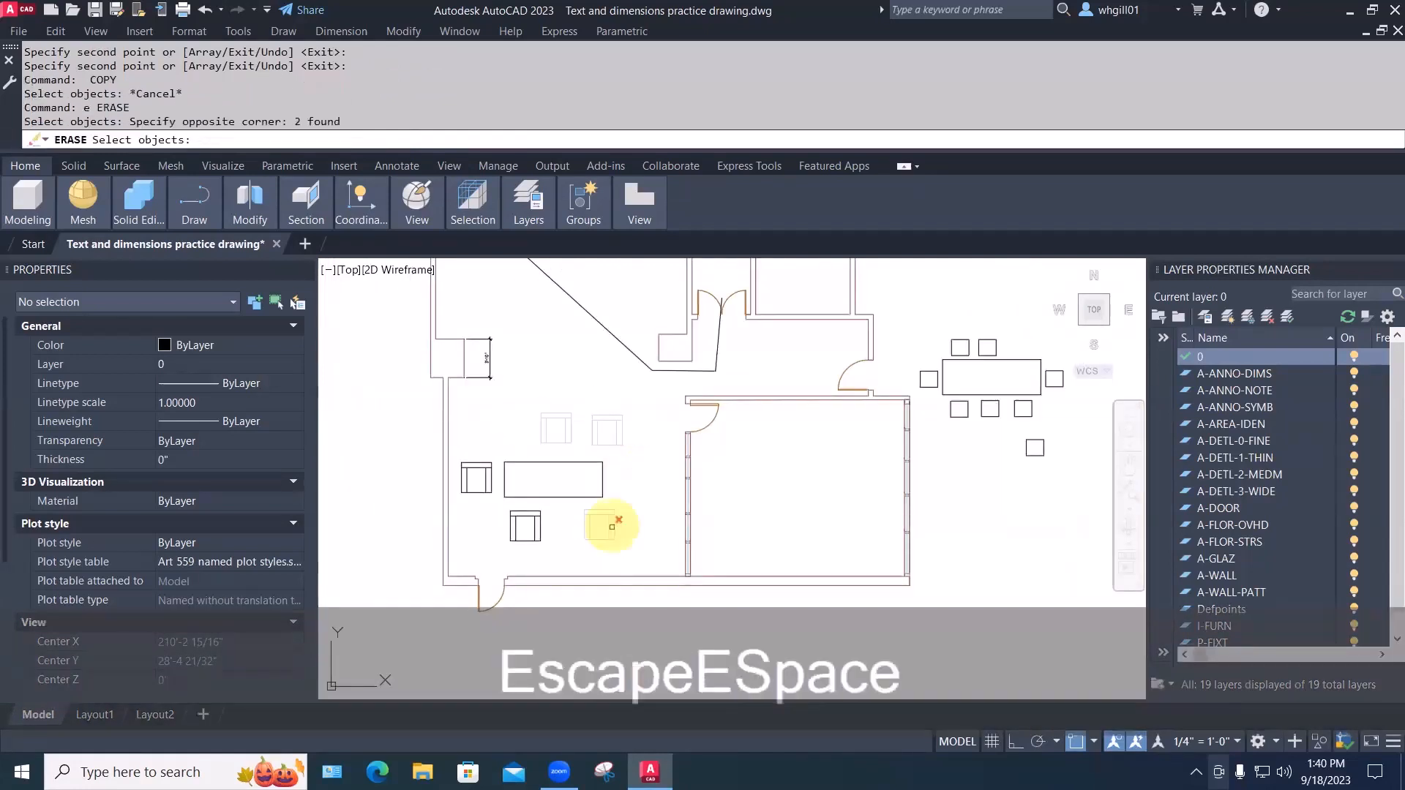
{"action": "left_click", "coordinate": [633, 556]}
{"action": "left_click", "coordinate": [493, 496]}
{"action": "left_click", "coordinate": [472, 483]}
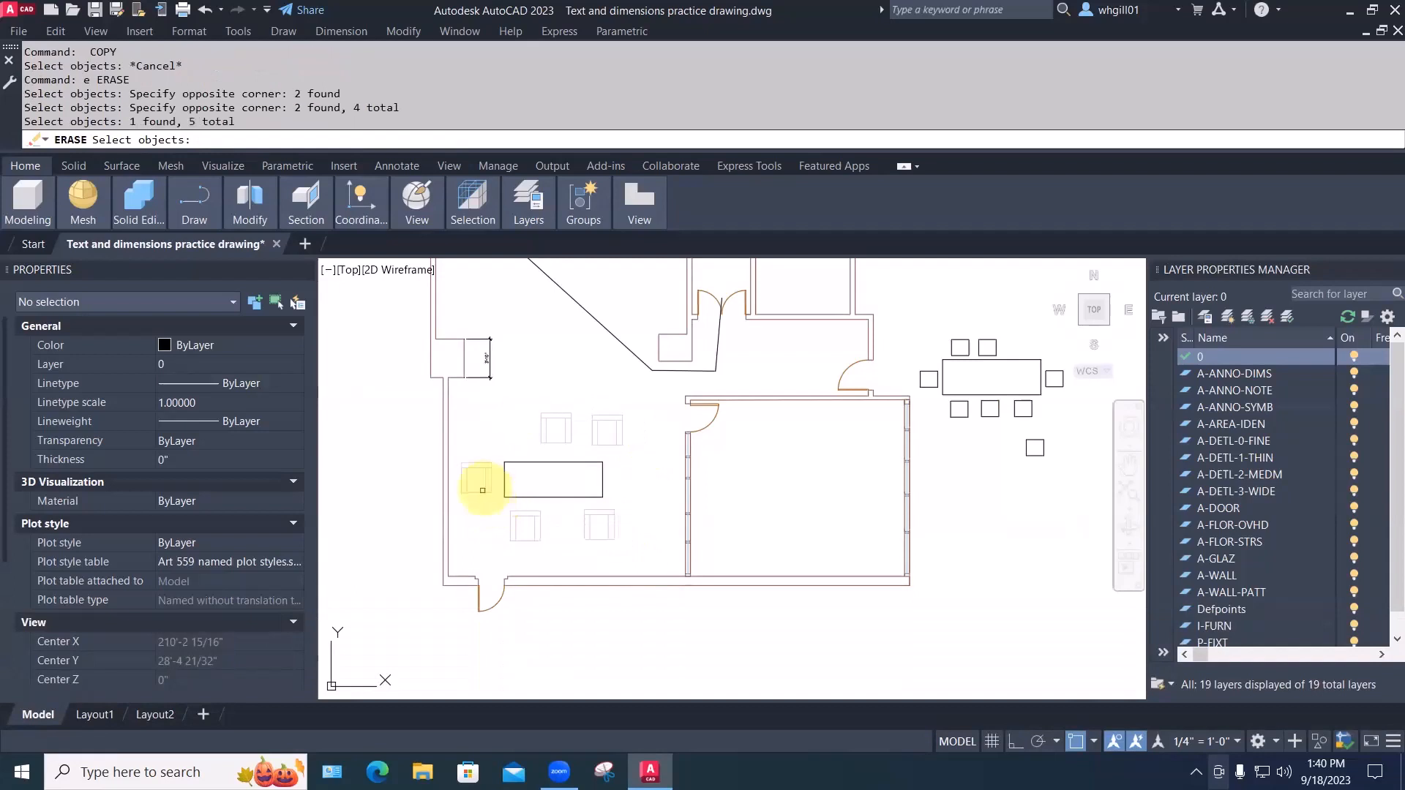
{"action": "key", "text": "space"}
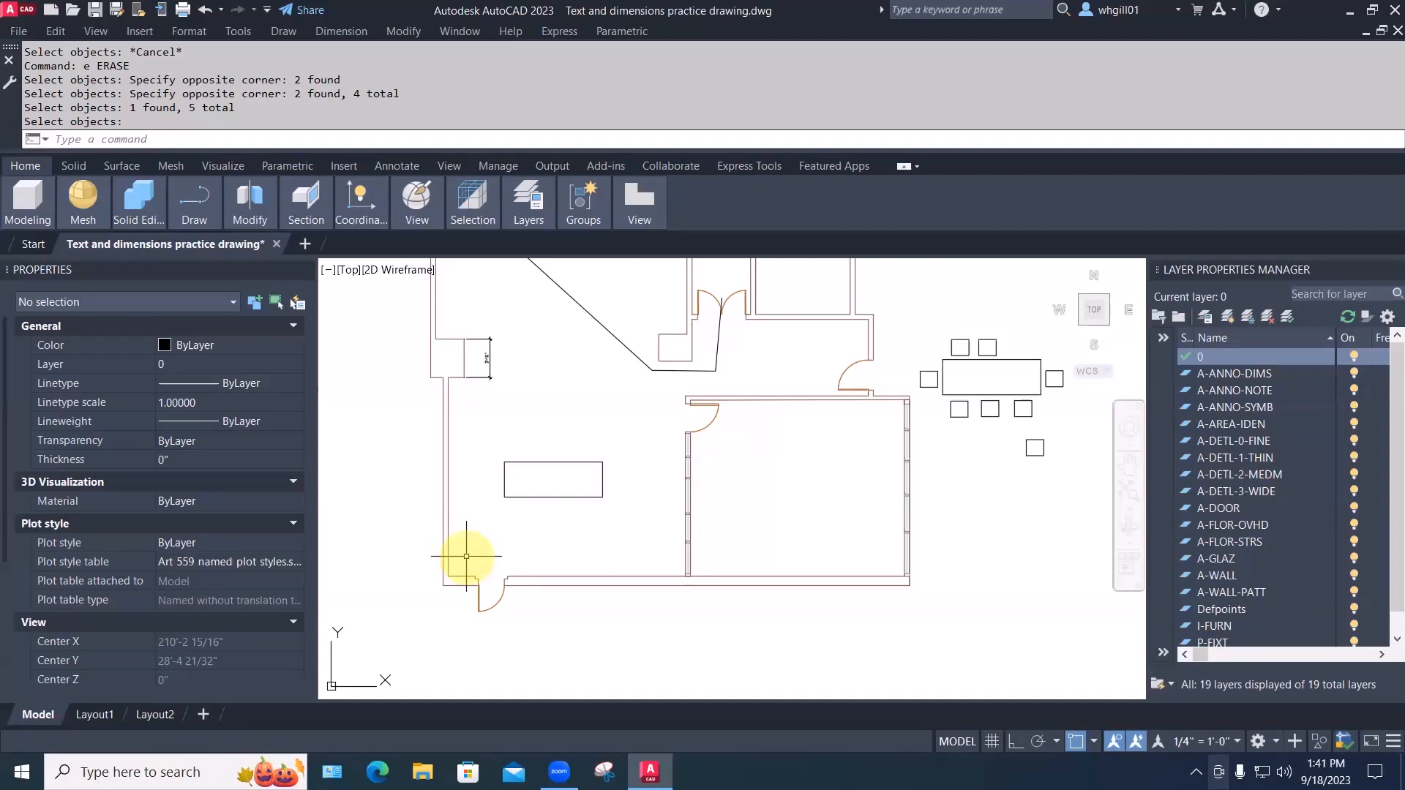
{"action": "type", "text": "INSERT"}
{"action": "key", "text": "Return"}
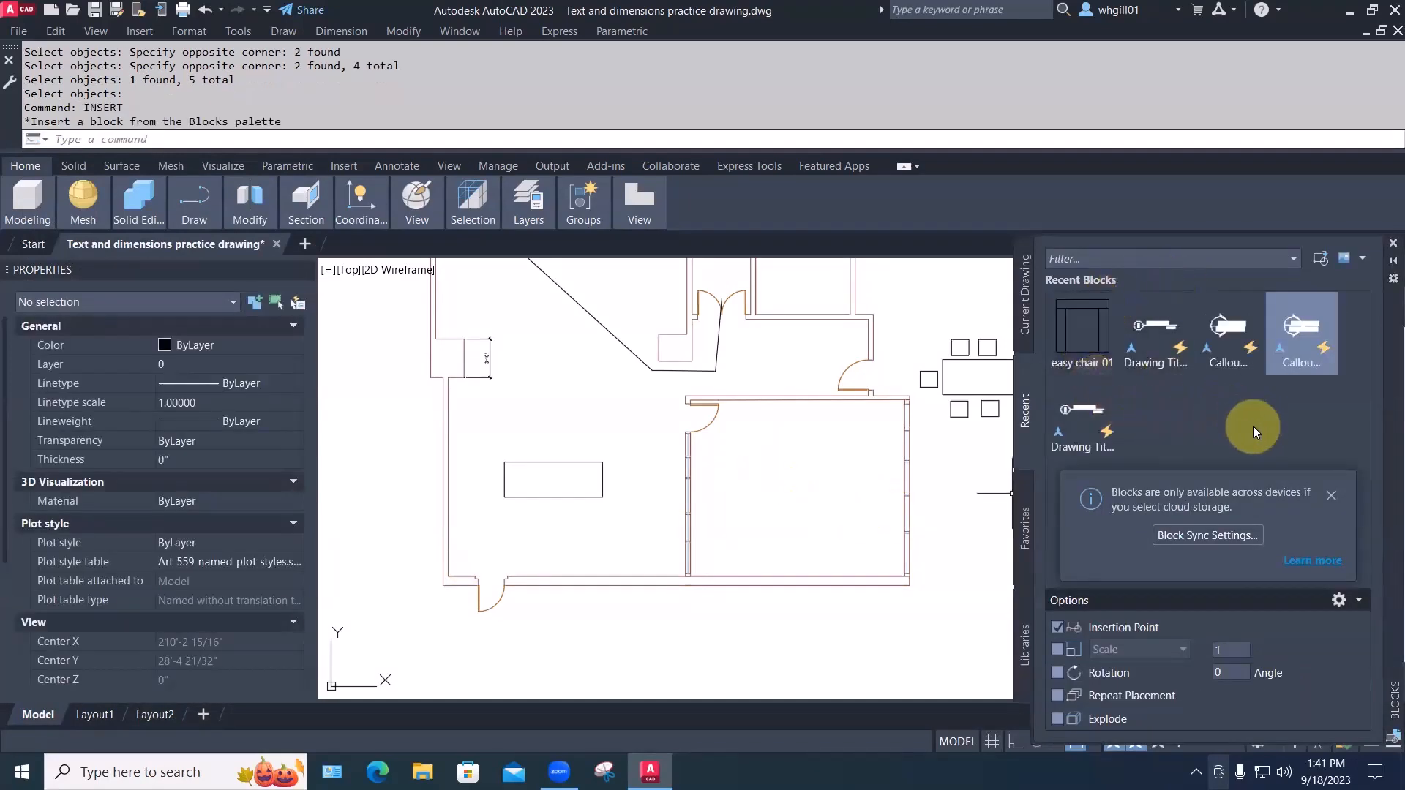
Insert an easy chair 01 above the left table from the Blocks palette, then close the palette
{"action": "left_click", "coordinate": [1027, 311]}
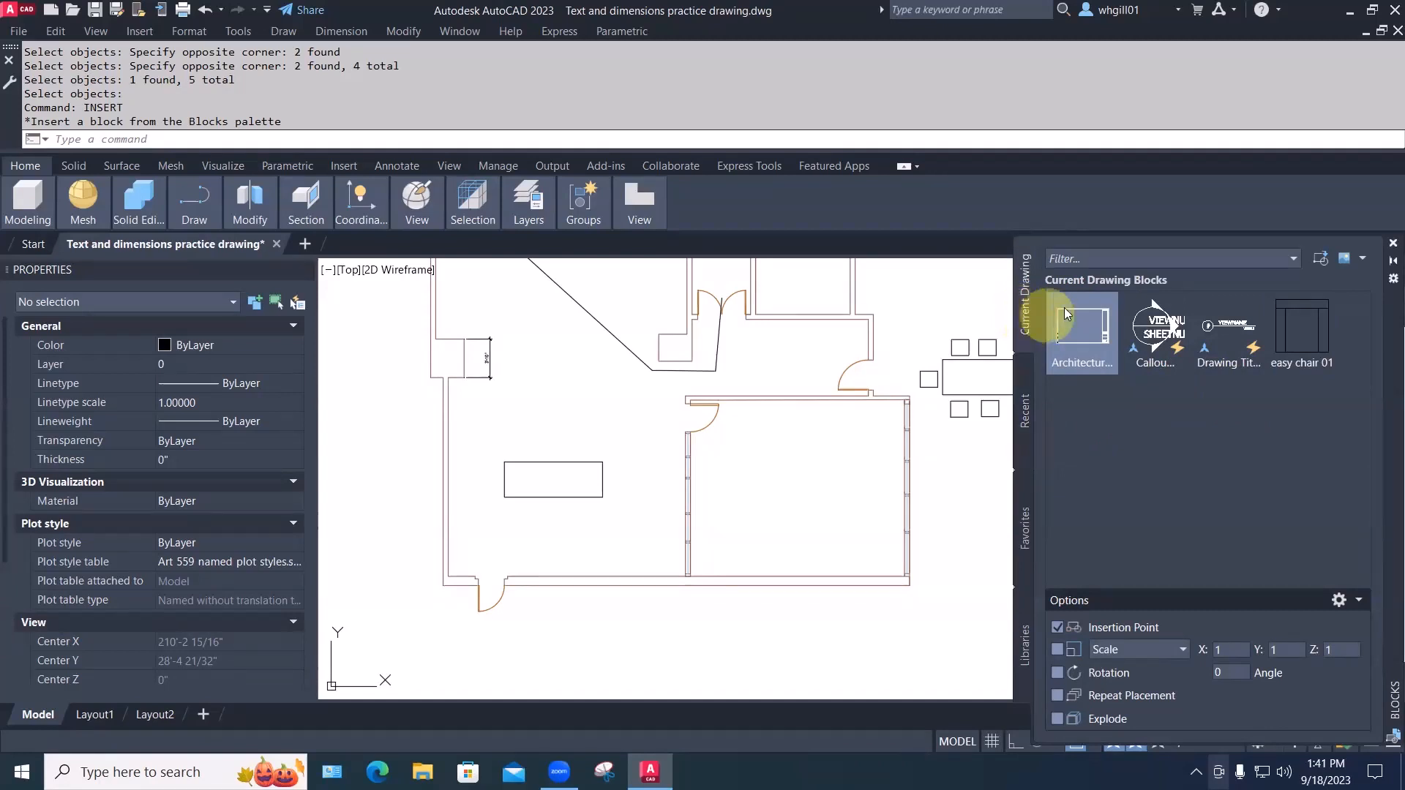
{"action": "mouse_move", "coordinate": [1172, 333]}
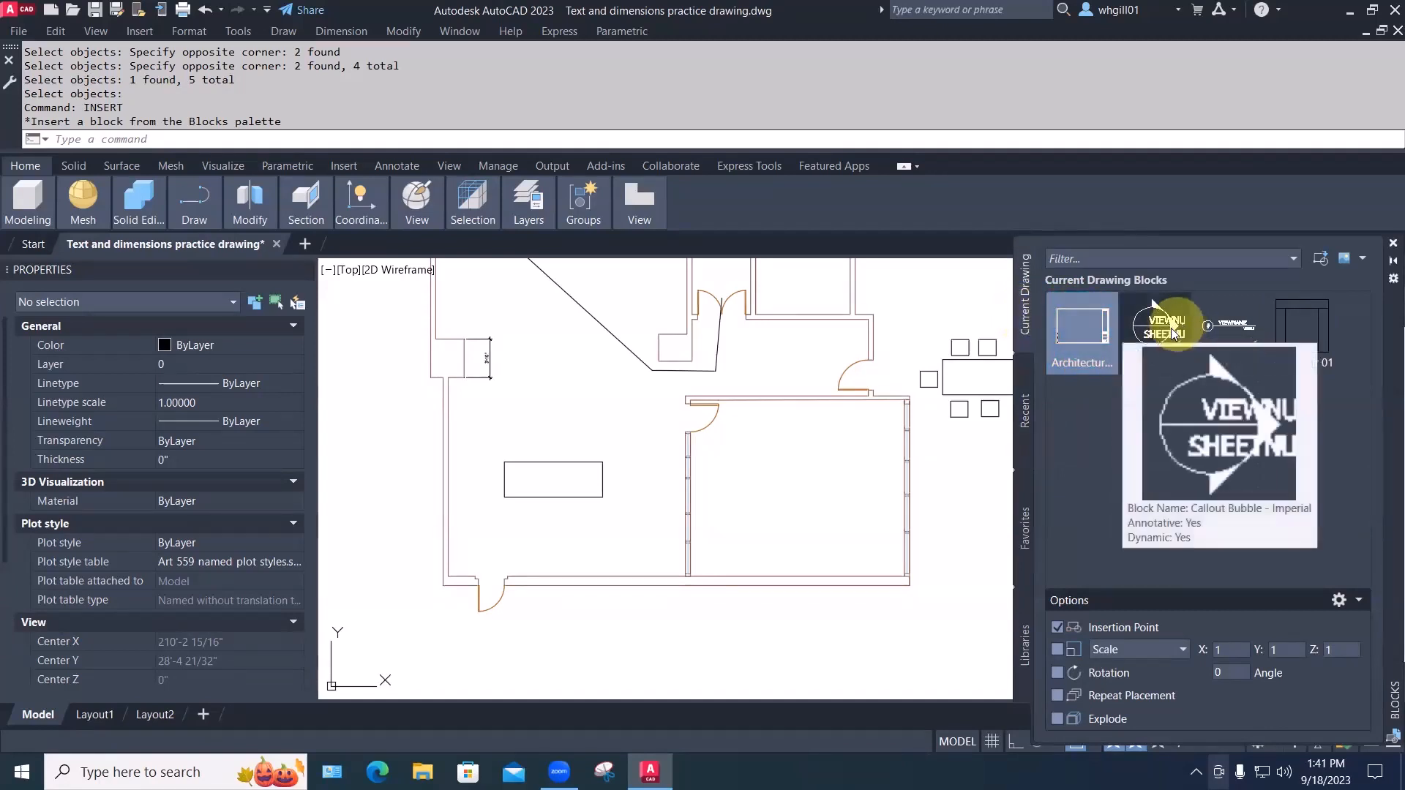
{"action": "mouse_move", "coordinate": [1290, 307]}
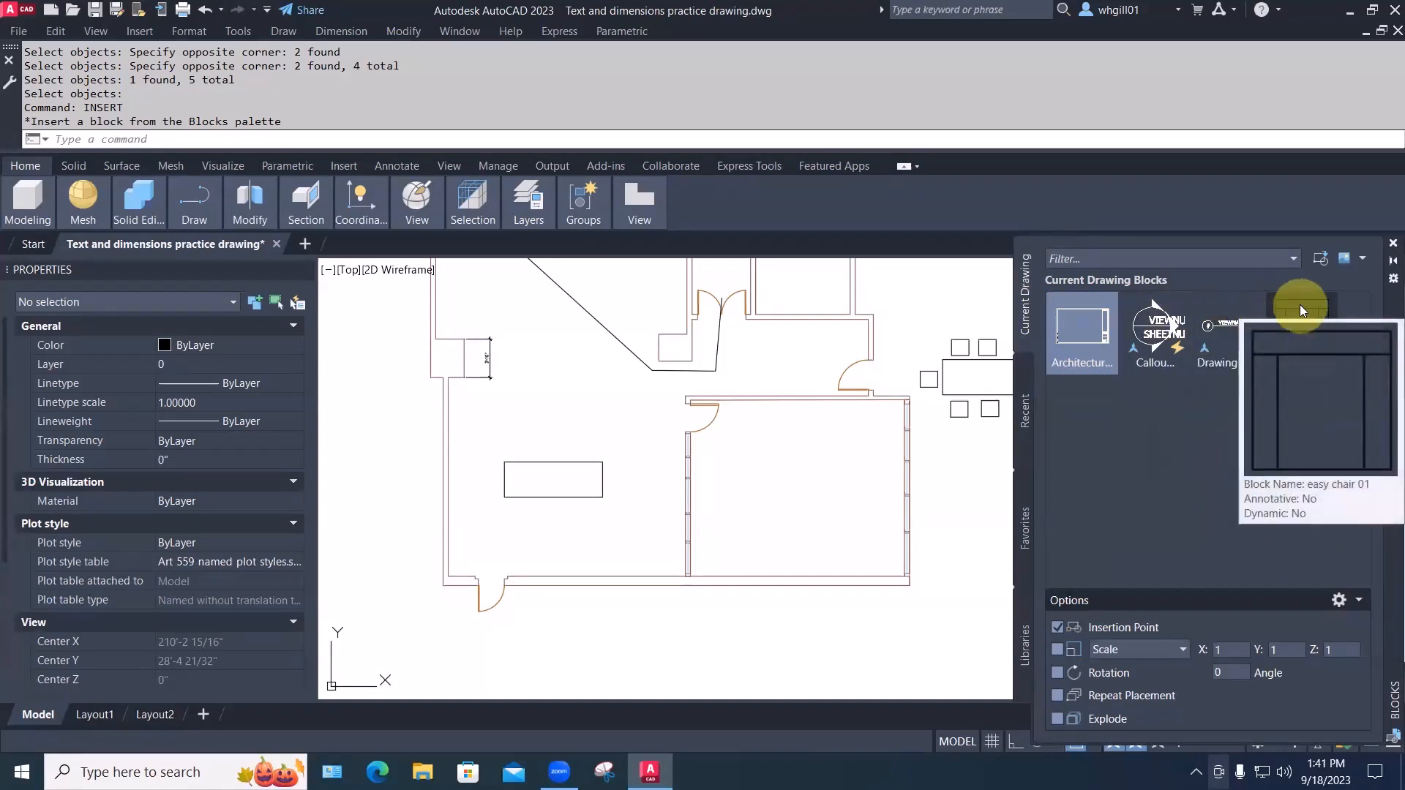
{"action": "left_click", "coordinate": [1023, 414]}
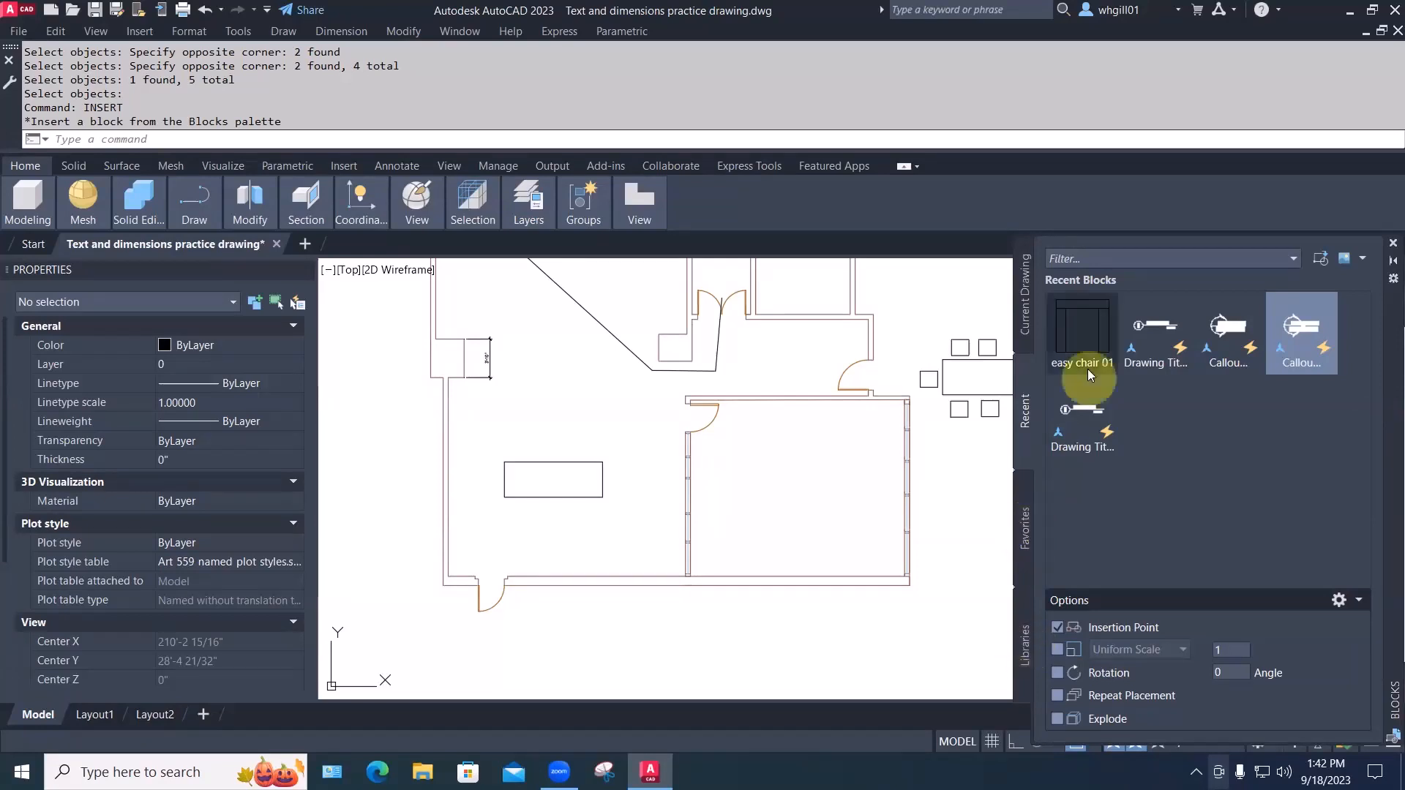
{"action": "left_click", "coordinate": [1088, 344]}
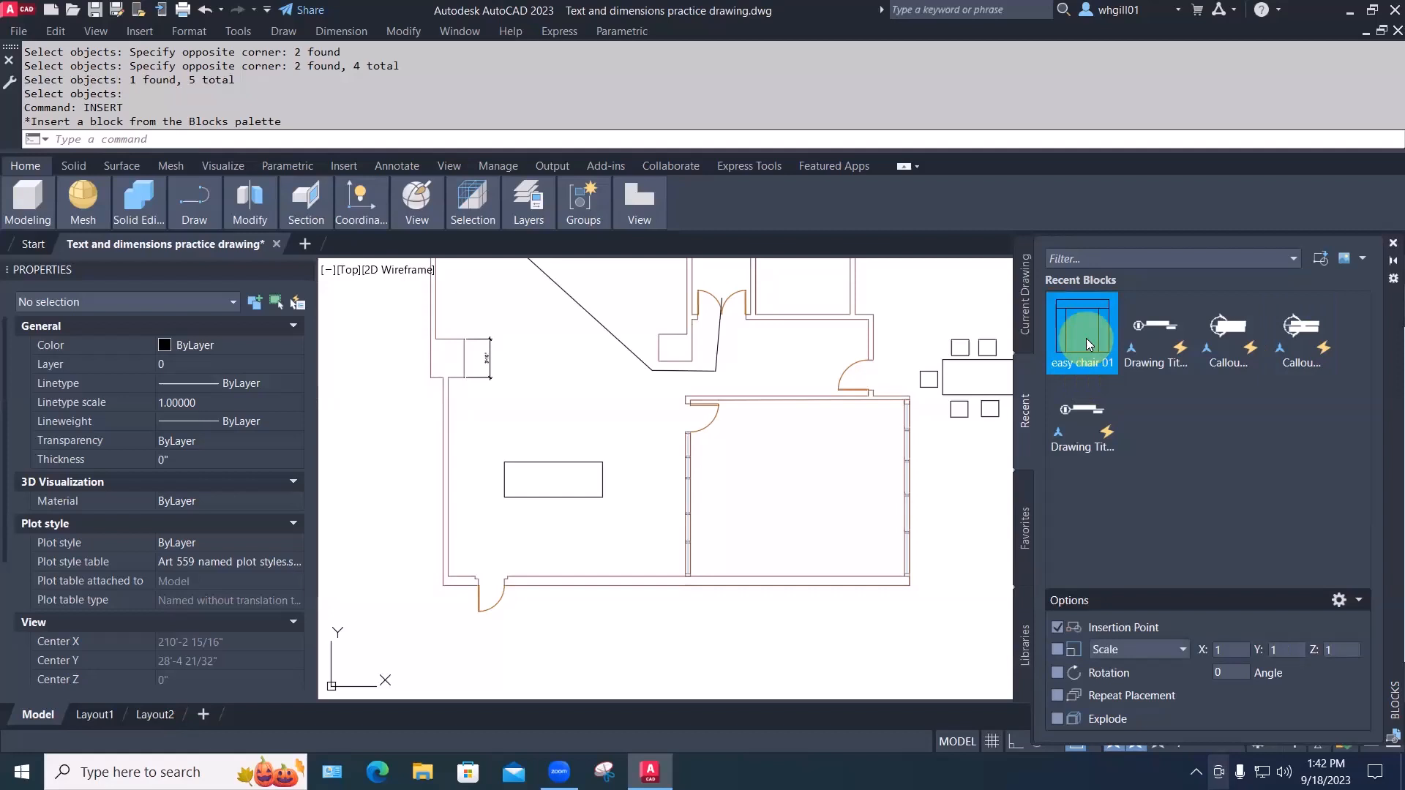
{"action": "left_click", "coordinate": [615, 477]}
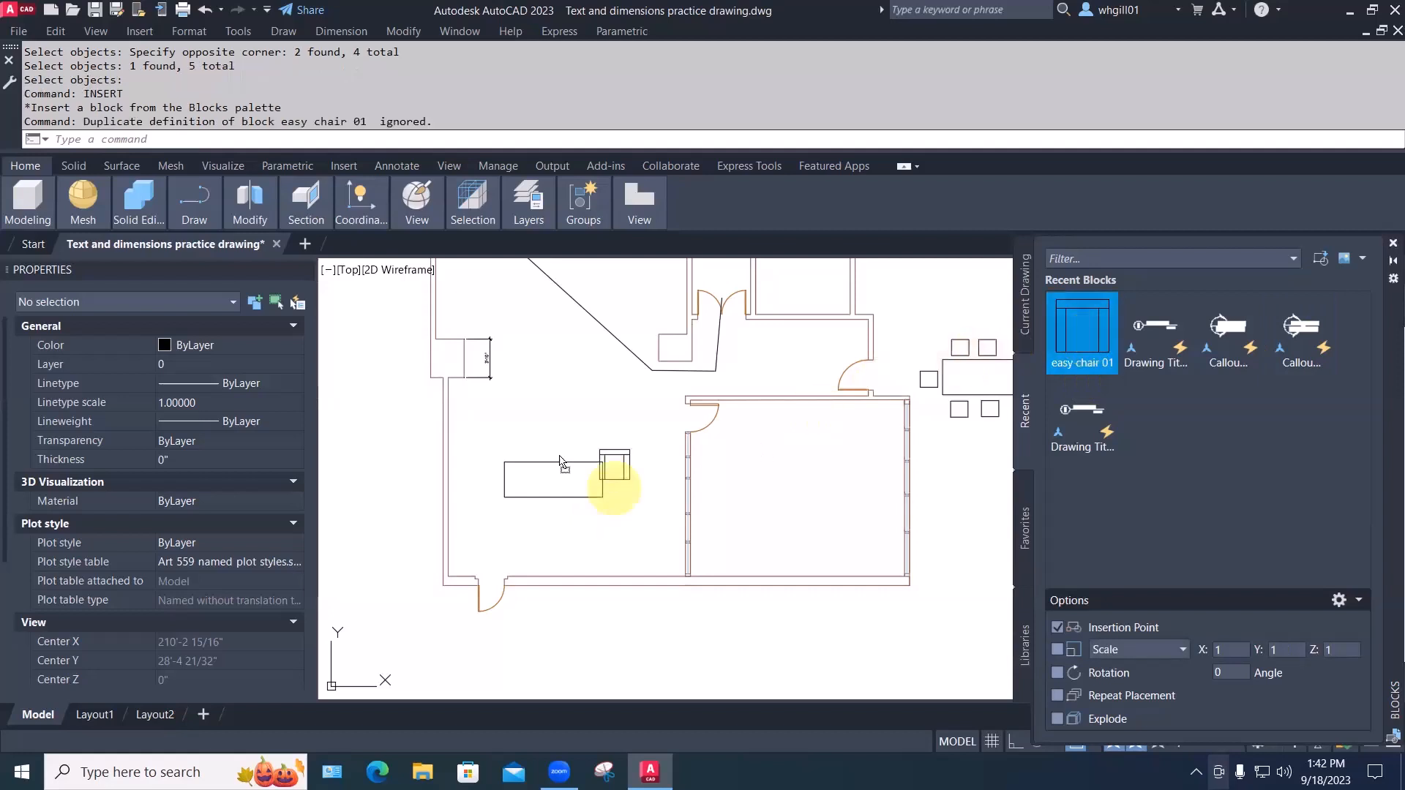
{"action": "left_click_drag", "start_coordinate": [559, 455], "coordinate": [561, 448]}
{"action": "middle_click_drag", "start_coordinate": [617, 436], "coordinate": [606, 467]}
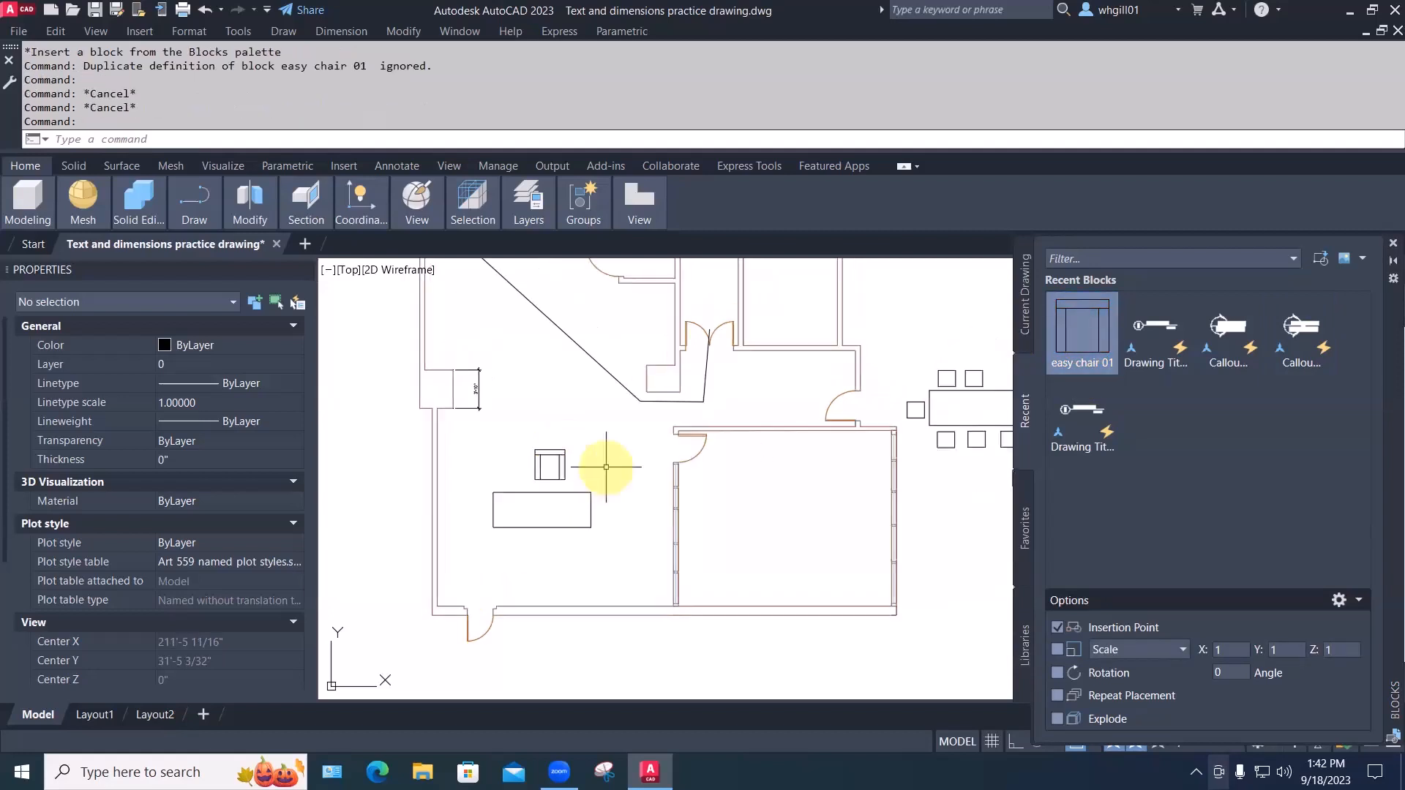
{"action": "left_click", "coordinate": [1384, 246]}
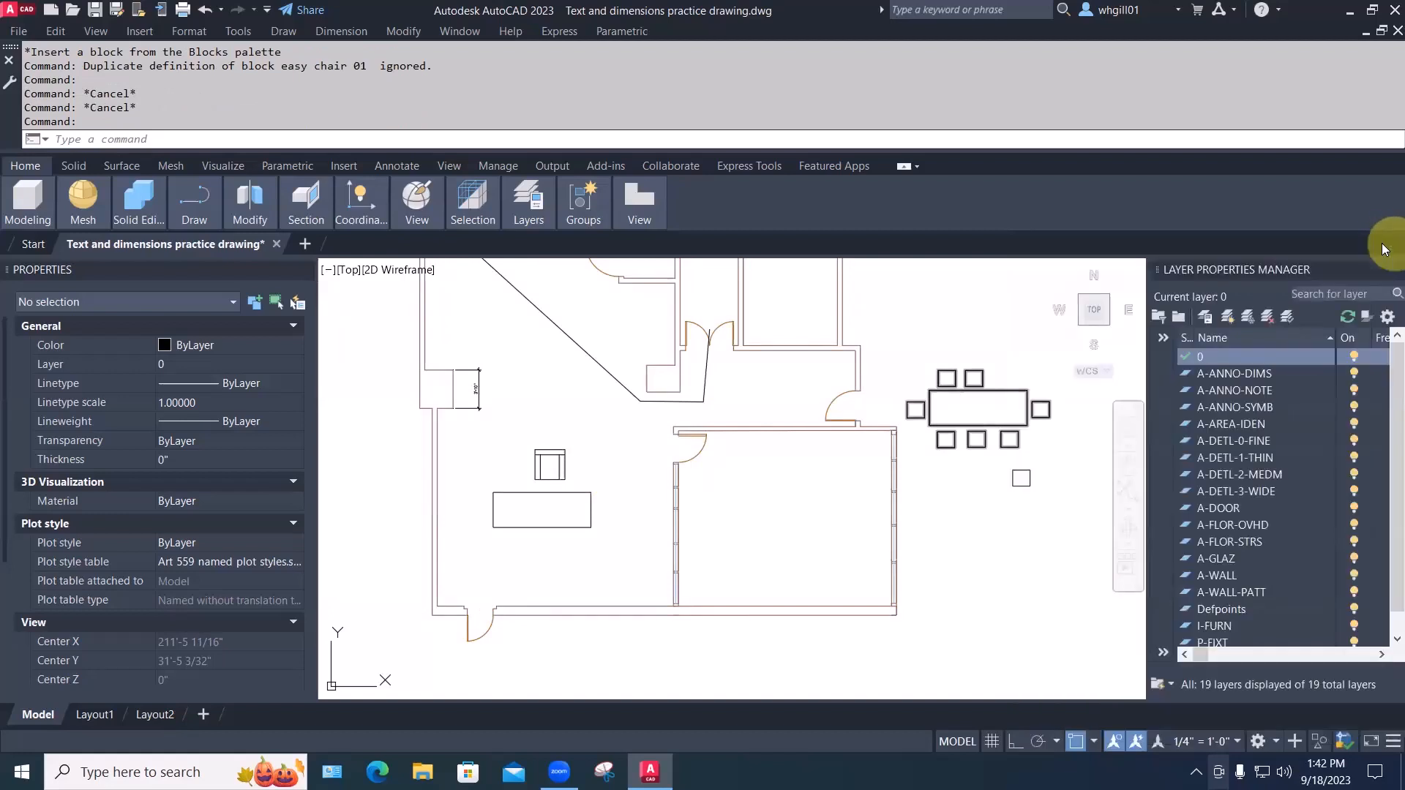
Copy the easy chair 01 with CP to sit directly right of the first one
{"action": "type", "text": "i"}
{"action": "key", "text": "Return"}
{"action": "scroll", "coordinate": [571, 474], "scroll_direction": "up", "scroll_amount": 2}
{"action": "type", "text": "cp"}
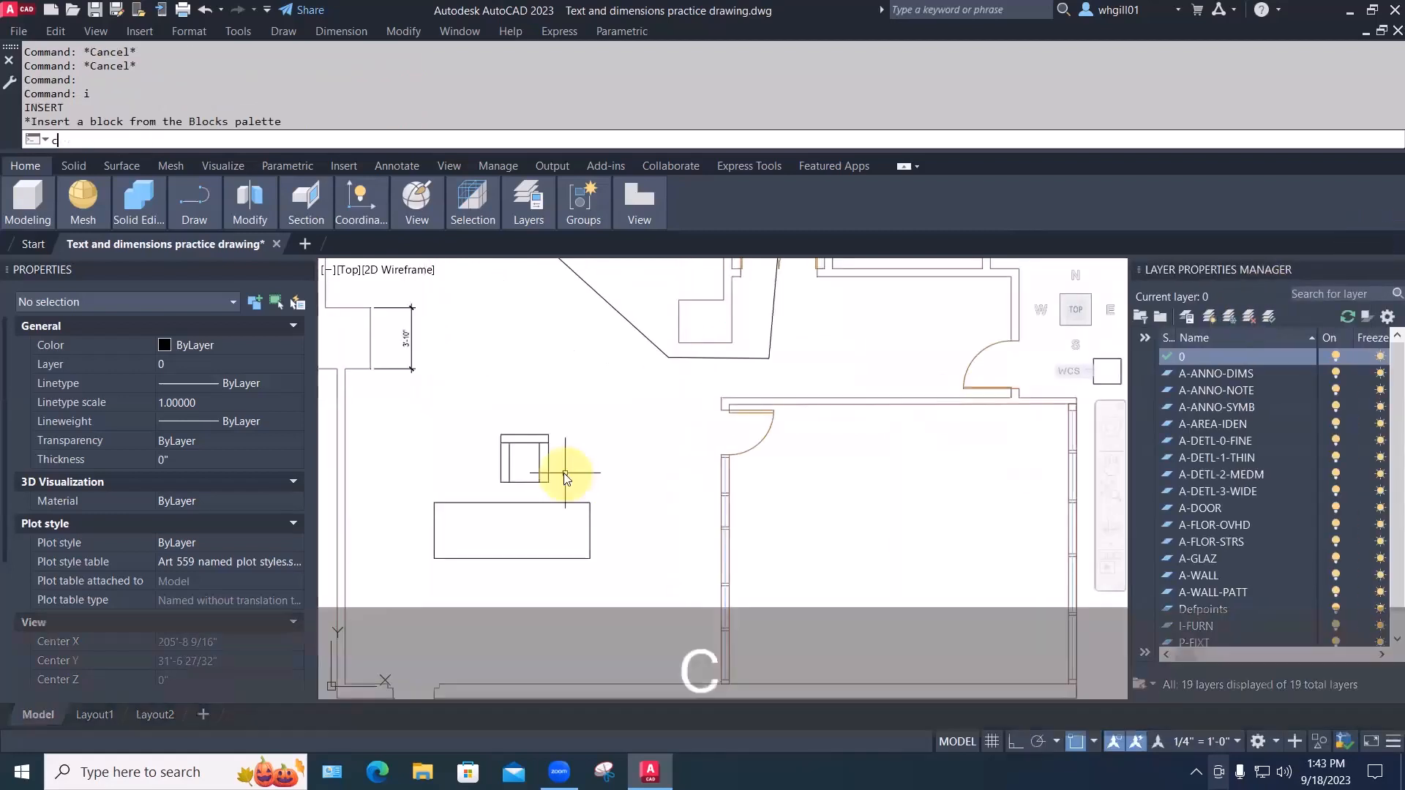
{"action": "key", "text": "space"}
{"action": "left_click", "coordinate": [549, 471]}
{"action": "key", "text": "space"}
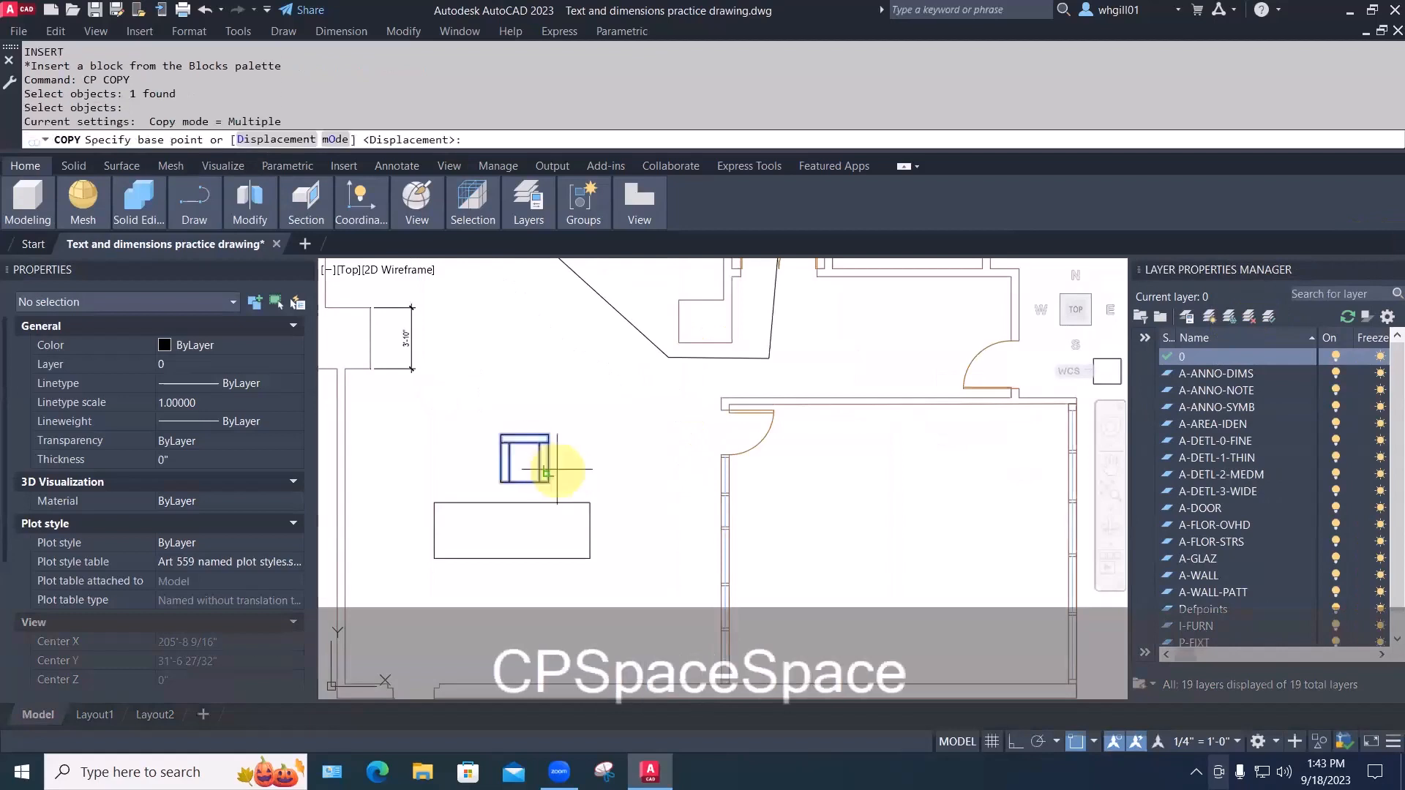
{"action": "left_click", "coordinate": [548, 471]}
{"action": "left_click", "coordinate": [615, 471]}
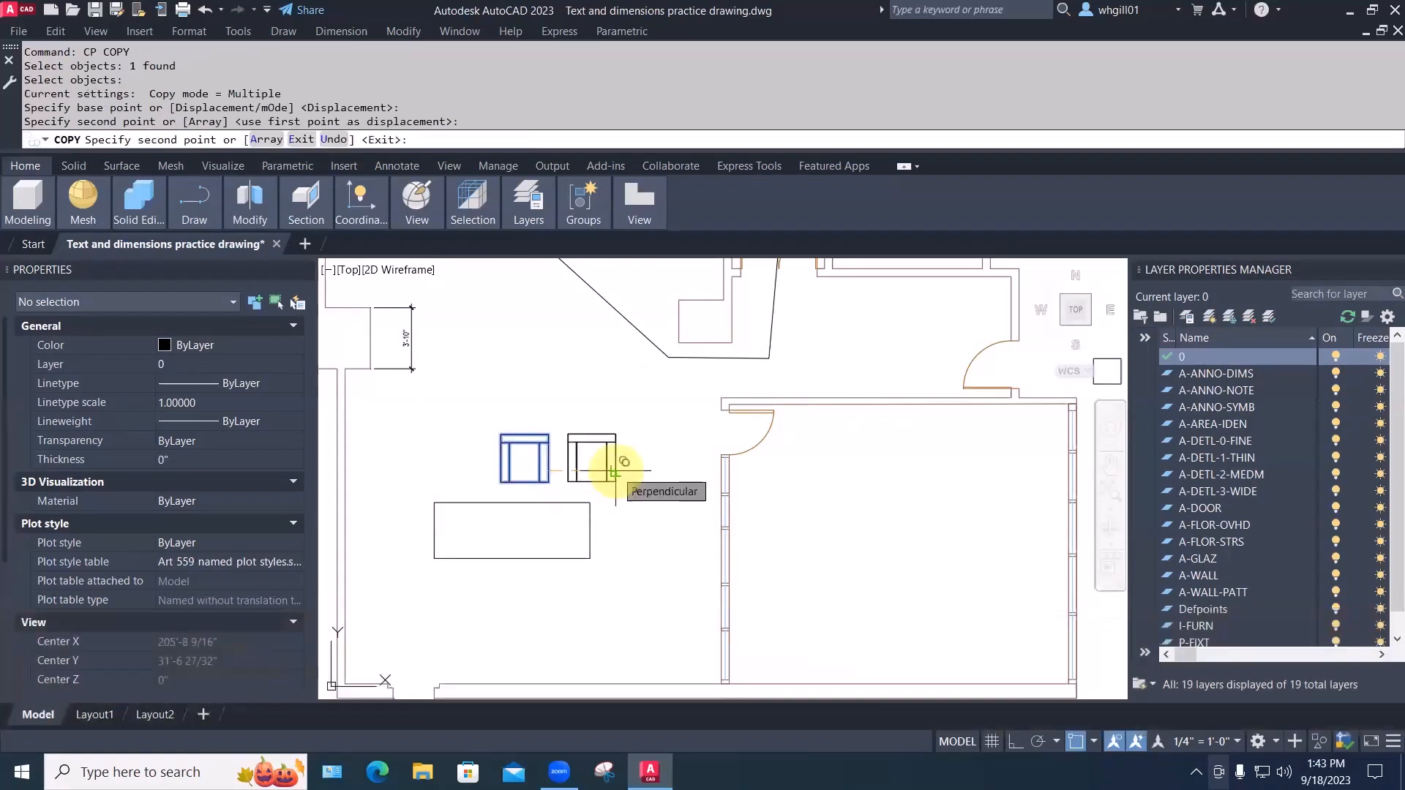
{"action": "scroll", "coordinate": [1256, 493], "scroll_direction": "down", "scroll_amount": 1}
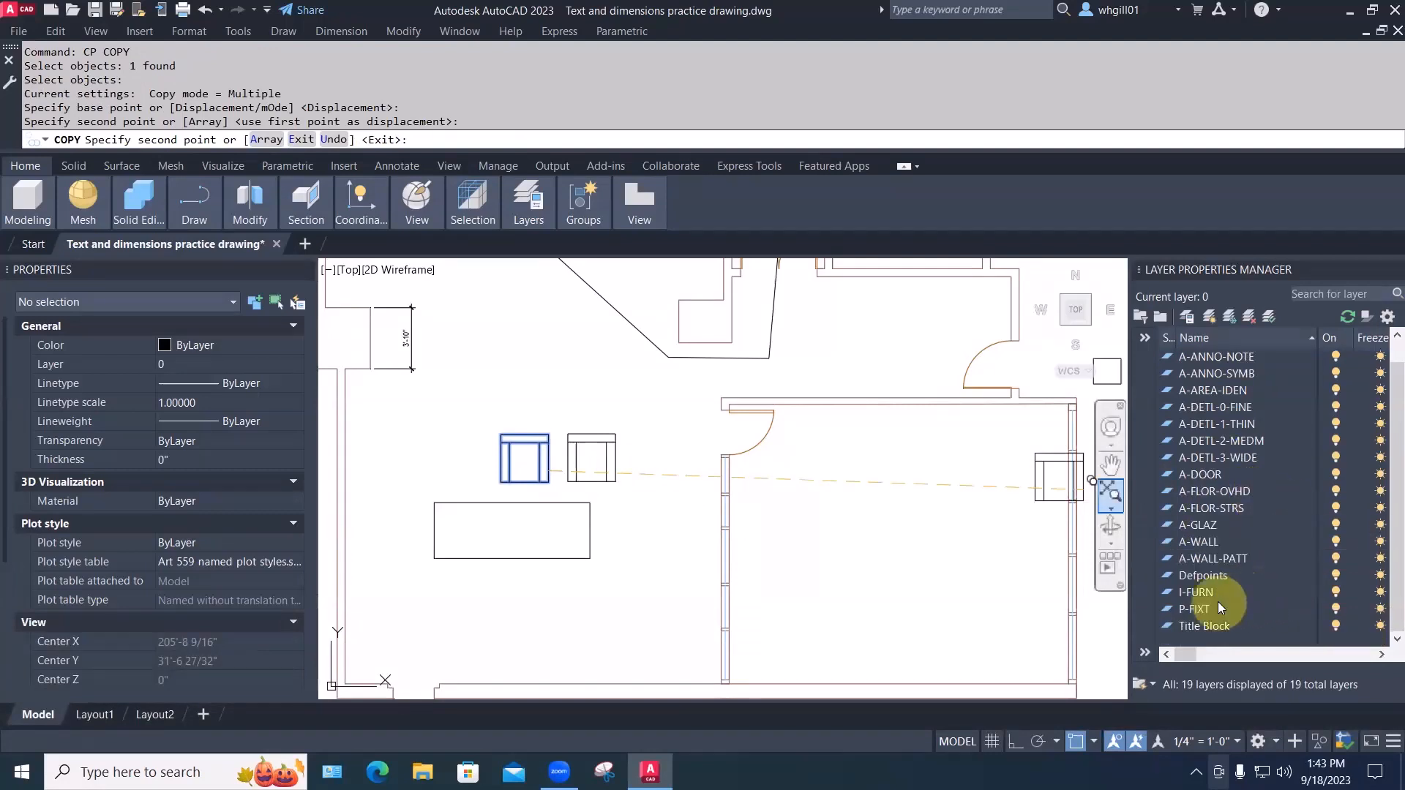
{"action": "left_click_drag", "start_coordinate": [1188, 650], "coordinate": [1222, 650]}
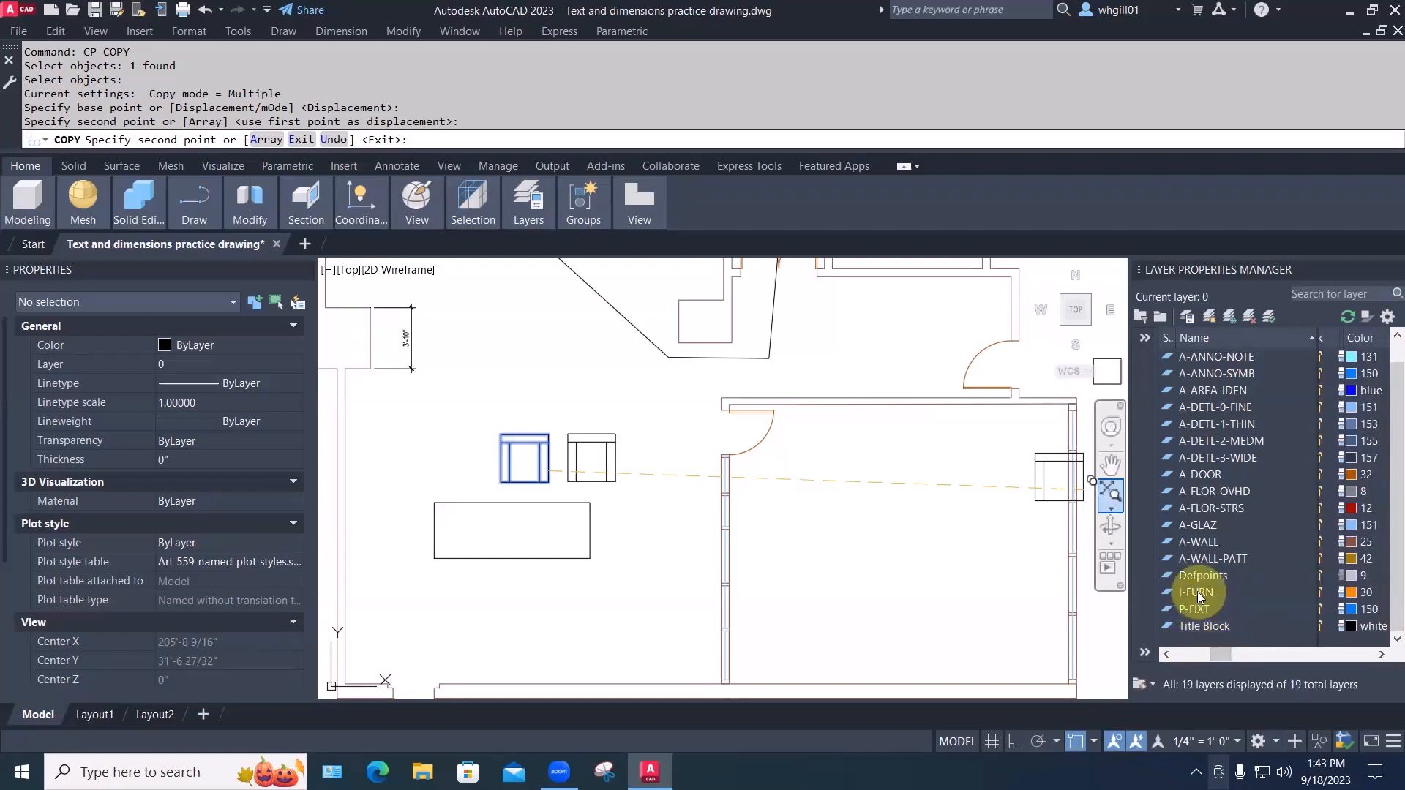
{"action": "key", "text": "Escape"}
{"action": "key", "text": "Escape"}
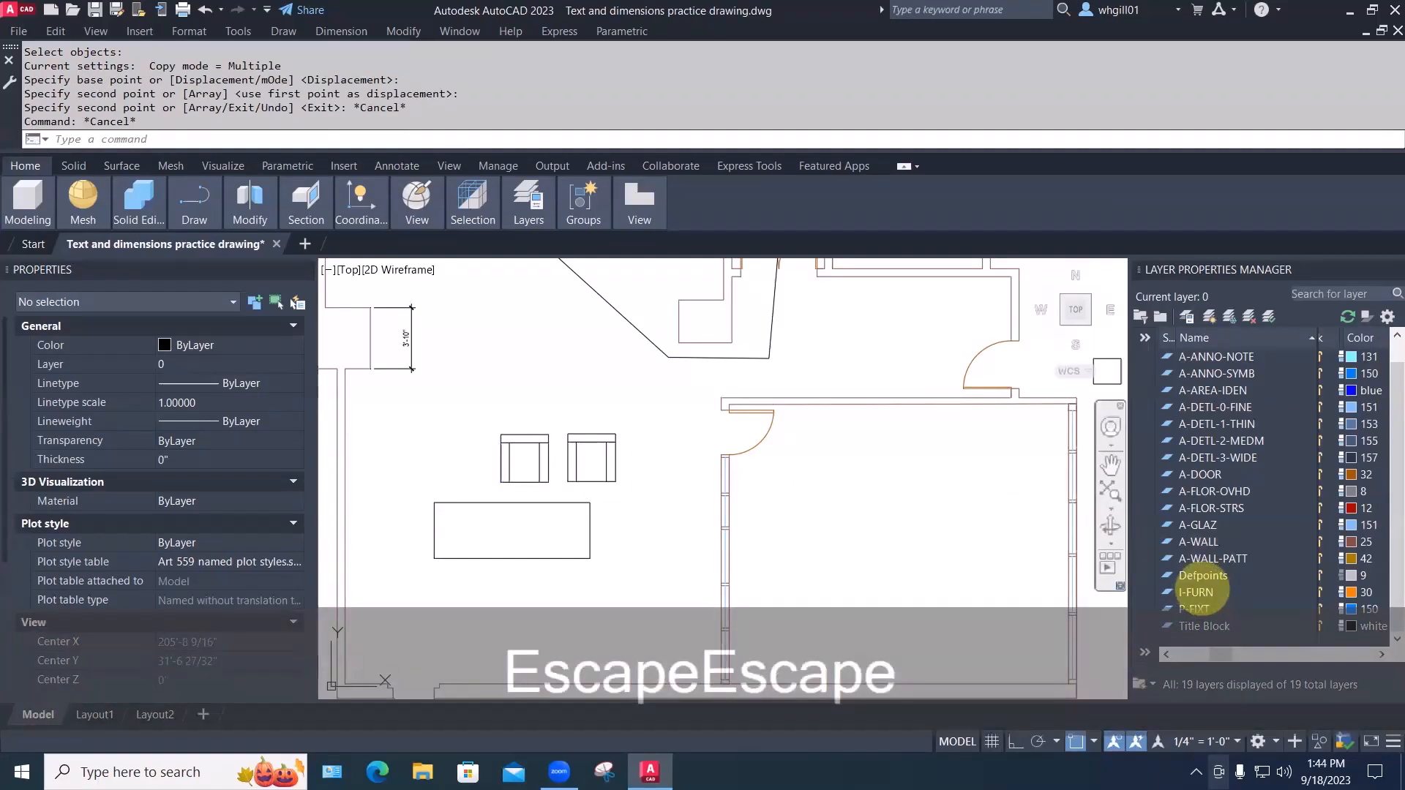
Put the left easy chair on the I-FURN layer in the Properties palette
{"action": "left_click", "coordinate": [502, 441]}
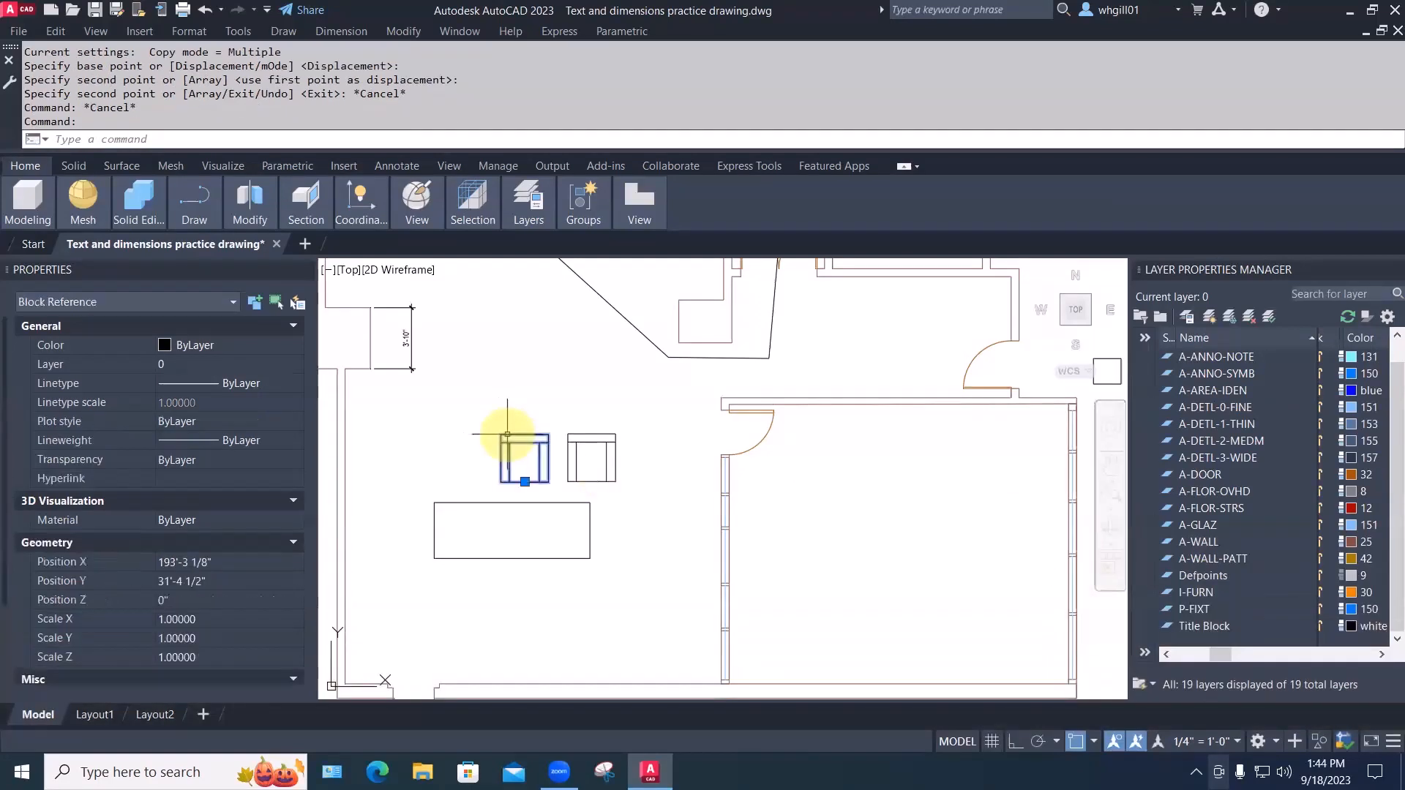
{"action": "left_click", "coordinate": [231, 357]}
{"action": "left_click", "coordinate": [231, 357]}
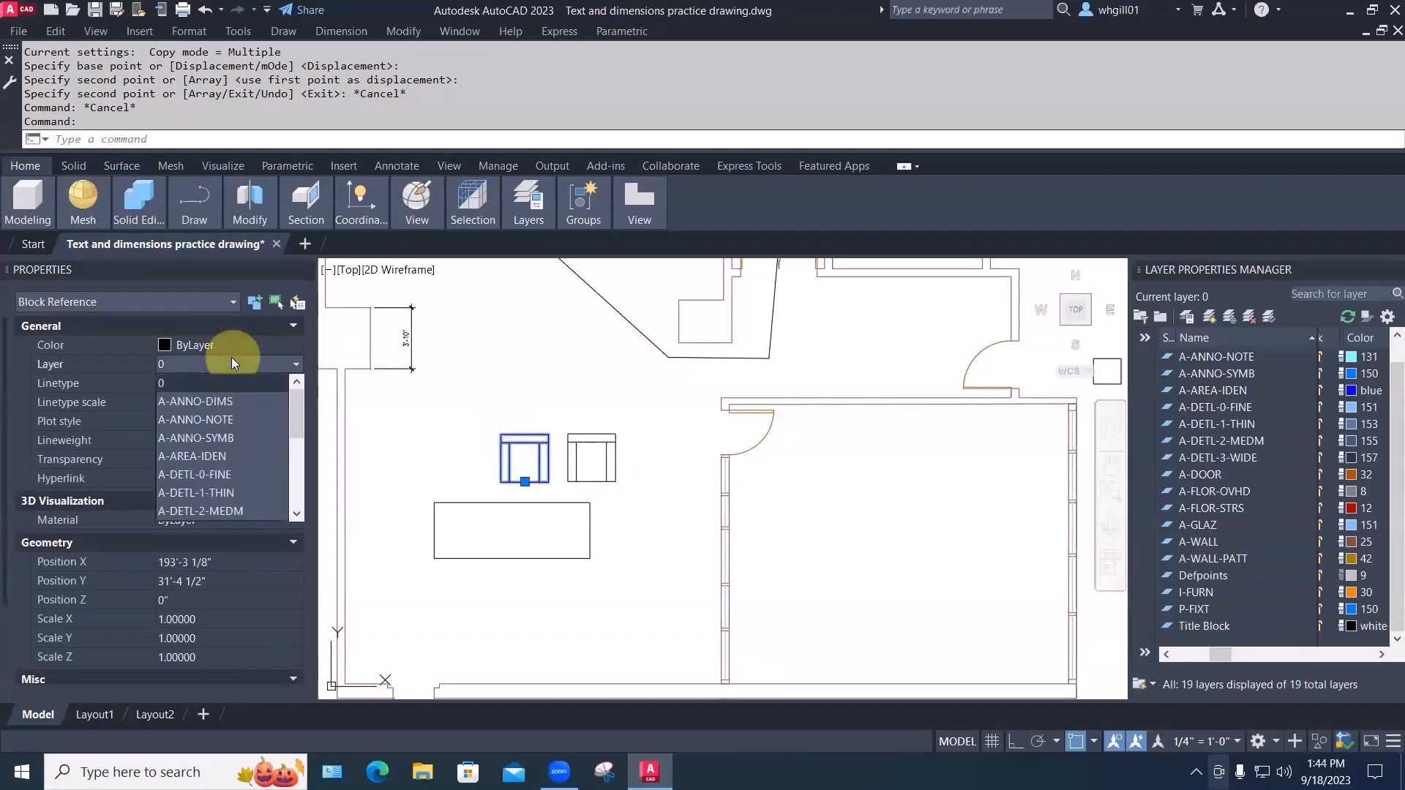
{"action": "left_click_drag", "start_coordinate": [294, 416], "coordinate": [270, 477]}
{"action": "left_click", "coordinate": [194, 483]}
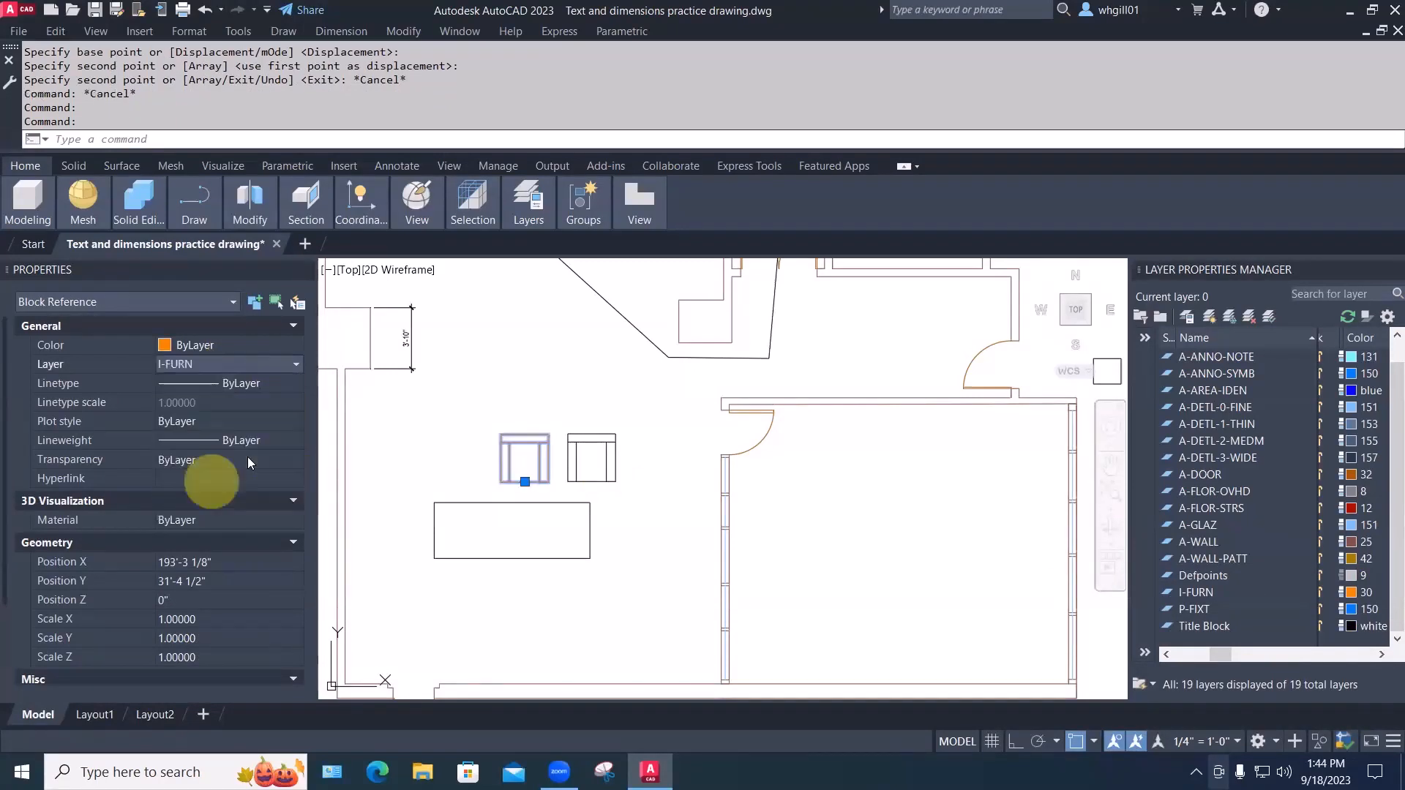
{"action": "key", "text": "Escape"}
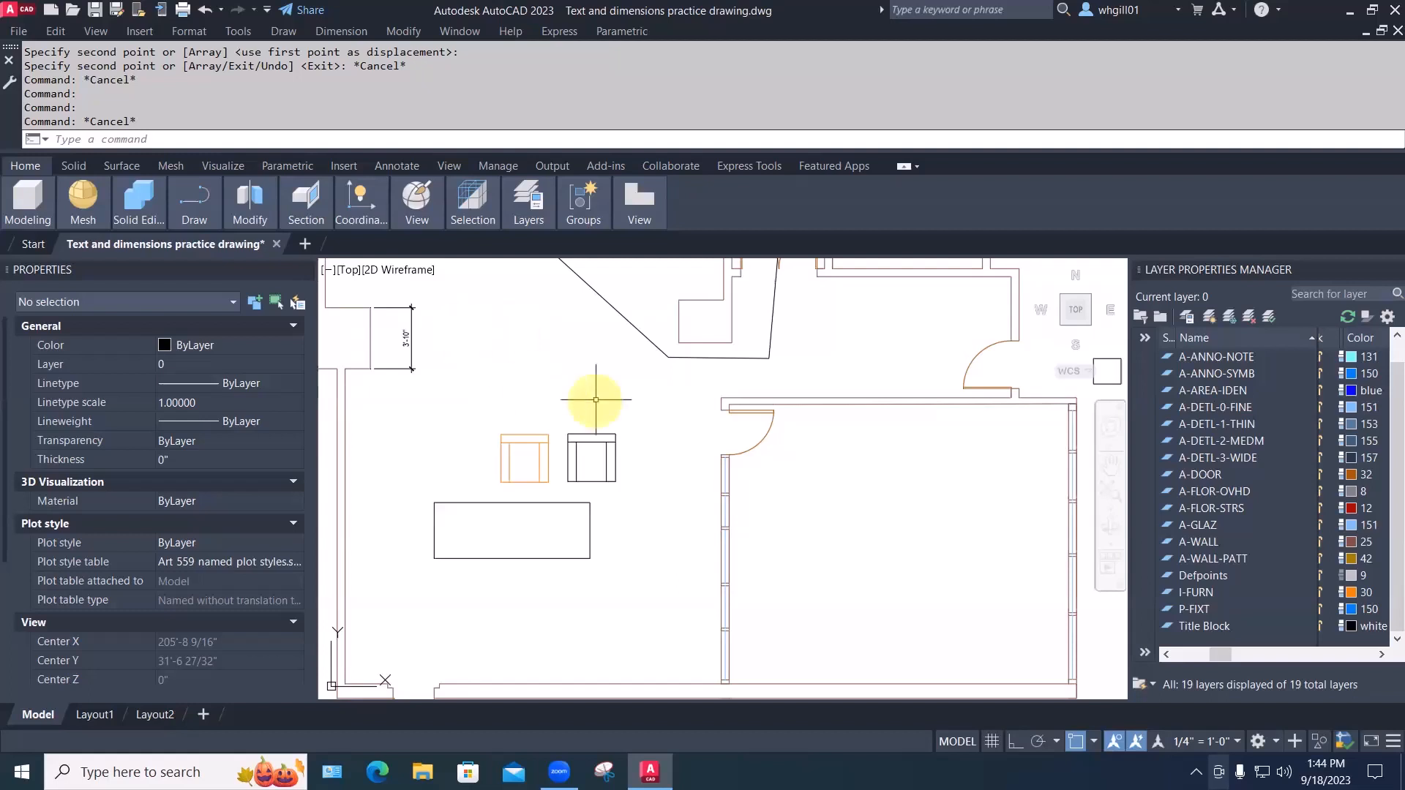
Put the copied right easy chair on the A-GLAZ layer
{"action": "left_click", "coordinate": [612, 434]}
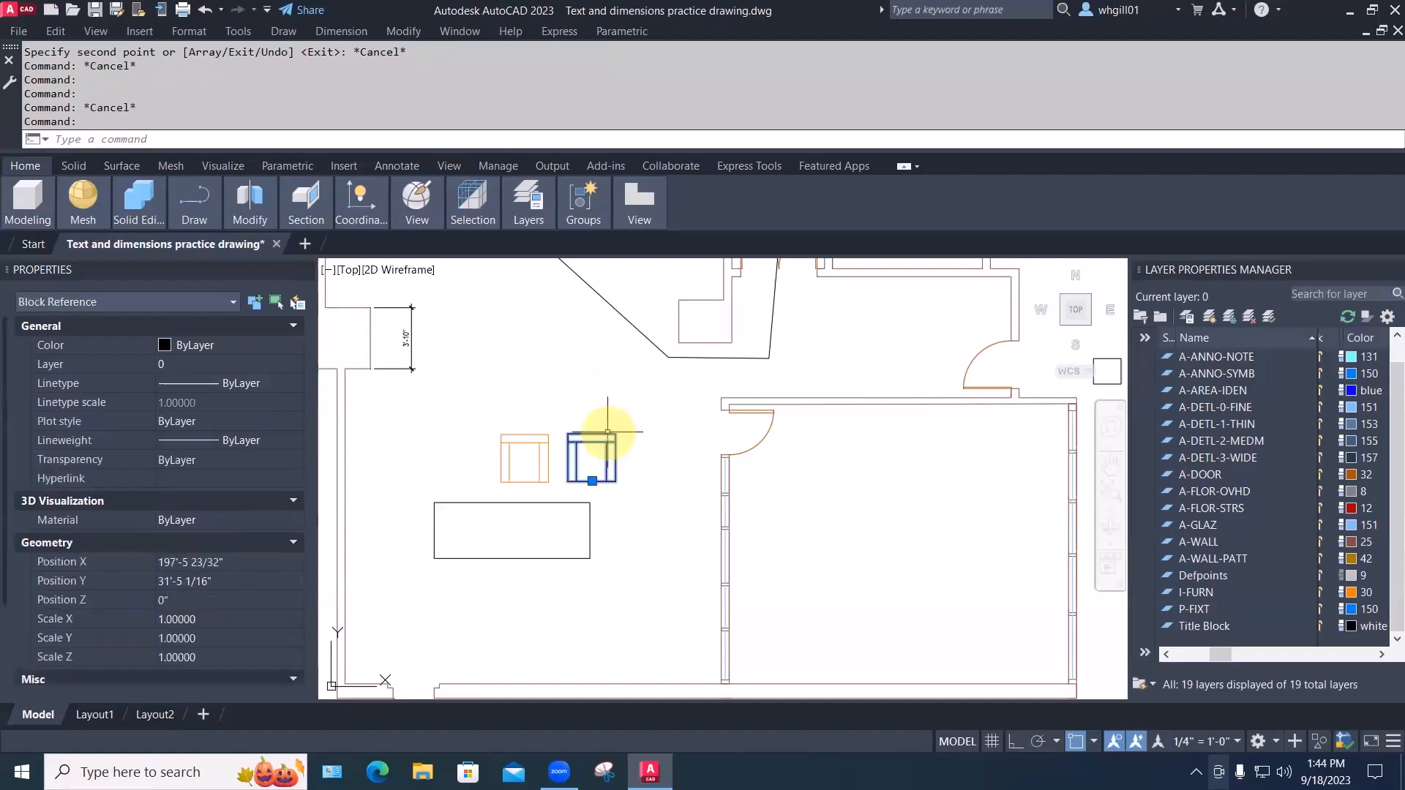
{"action": "left_click", "coordinate": [232, 366]}
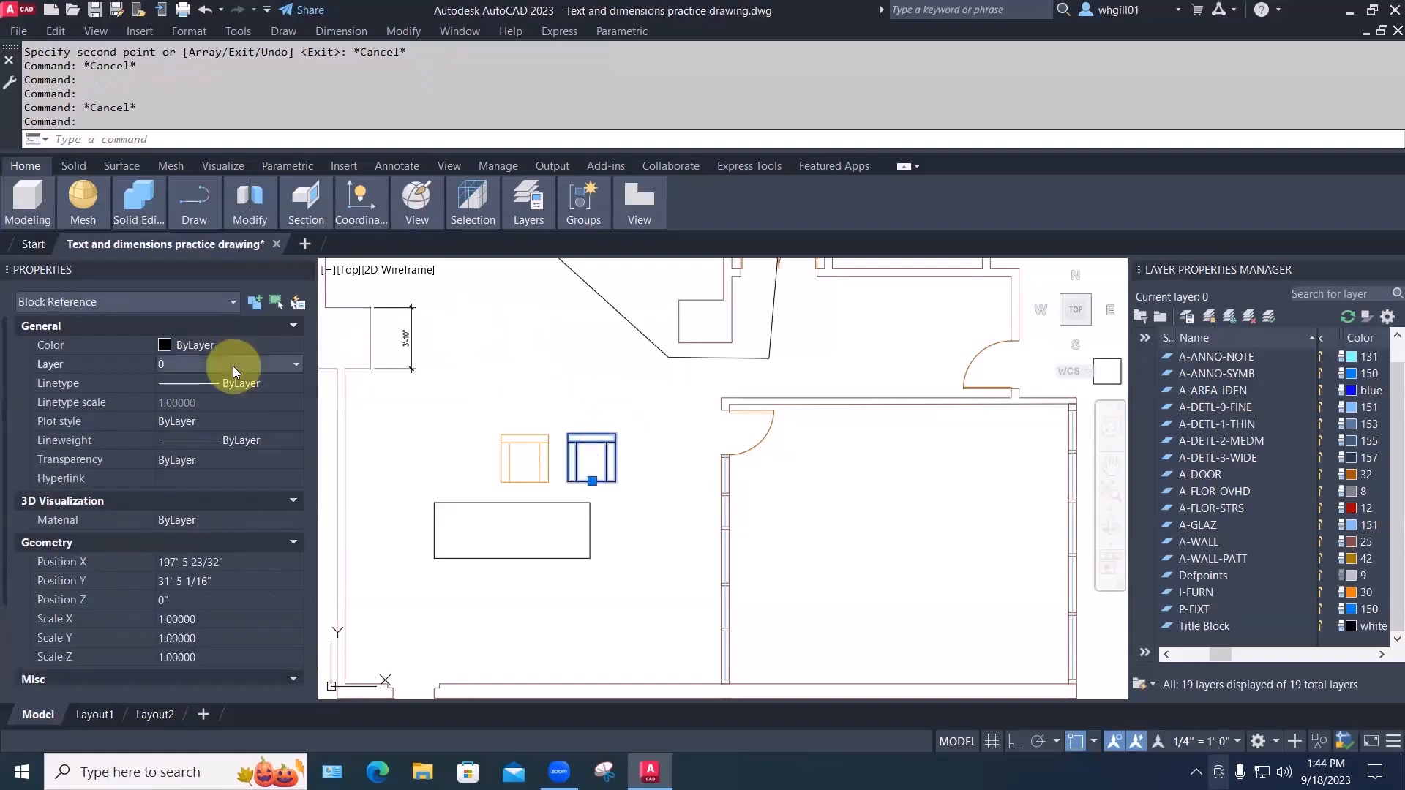
{"action": "left_click", "coordinate": [233, 366]}
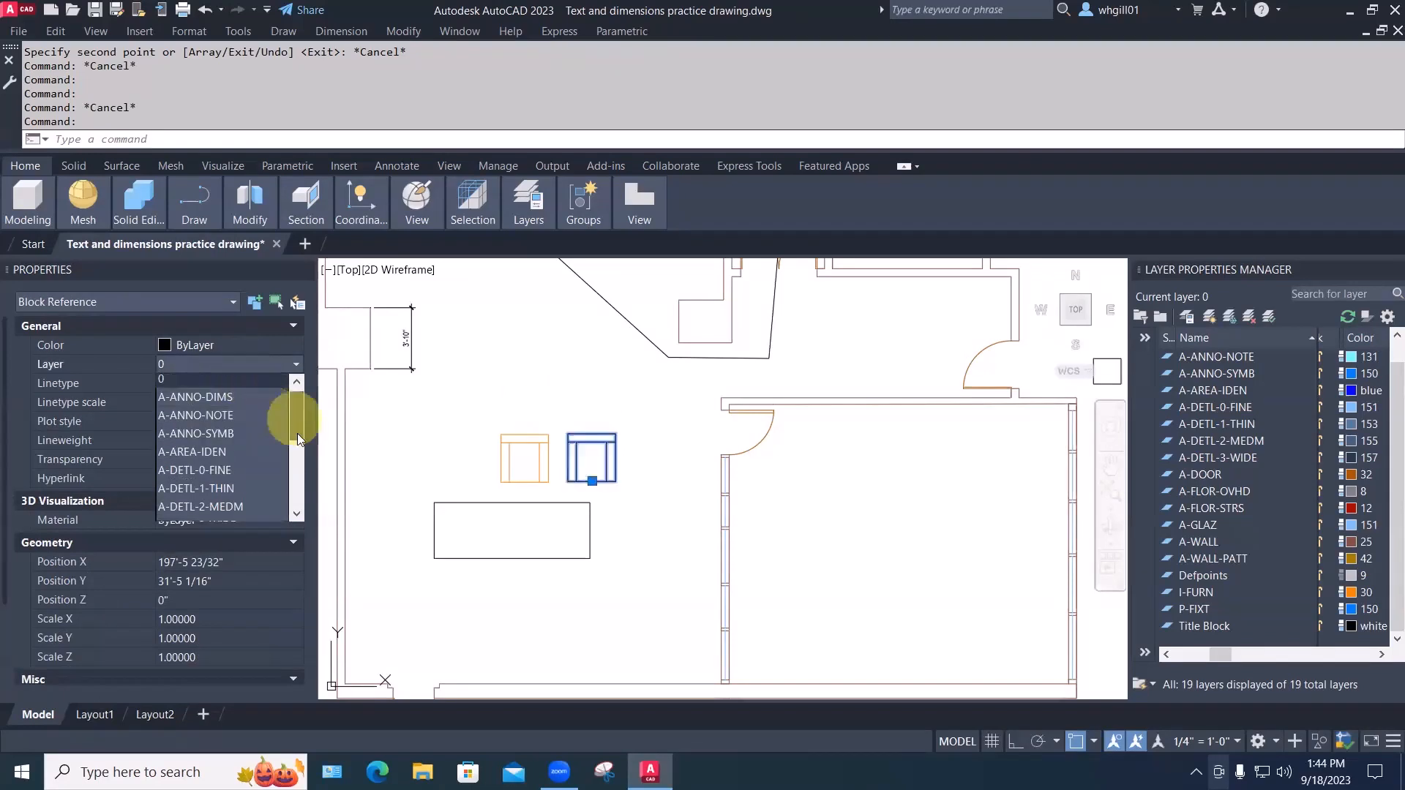
{"action": "scroll", "coordinate": [297, 437], "scroll_direction": "down", "scroll_amount": 2}
{"action": "left_click", "coordinate": [267, 441]}
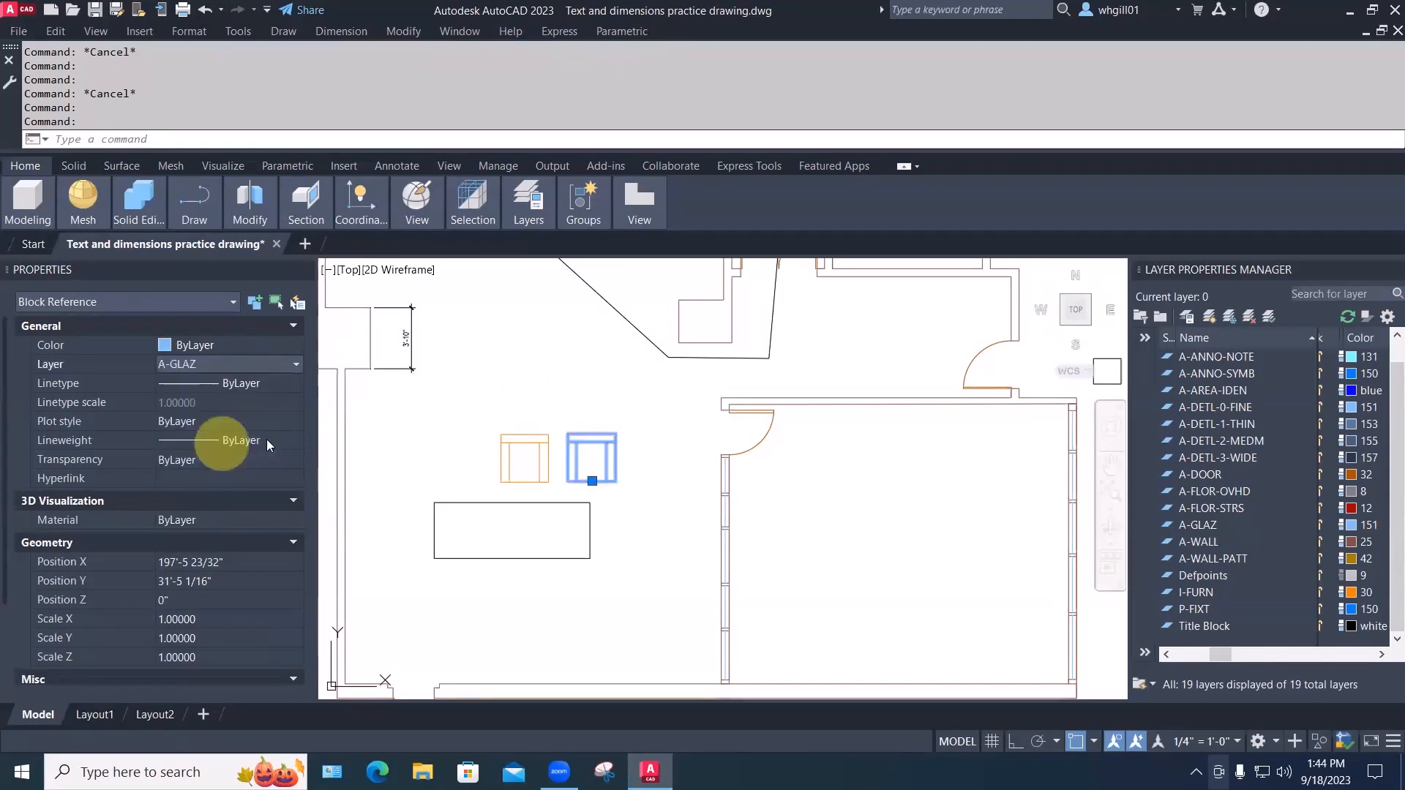
{"action": "key", "text": "Escape"}
Reselect the right chair and then the left chair to check their layers
{"action": "left_click", "coordinate": [617, 469]}
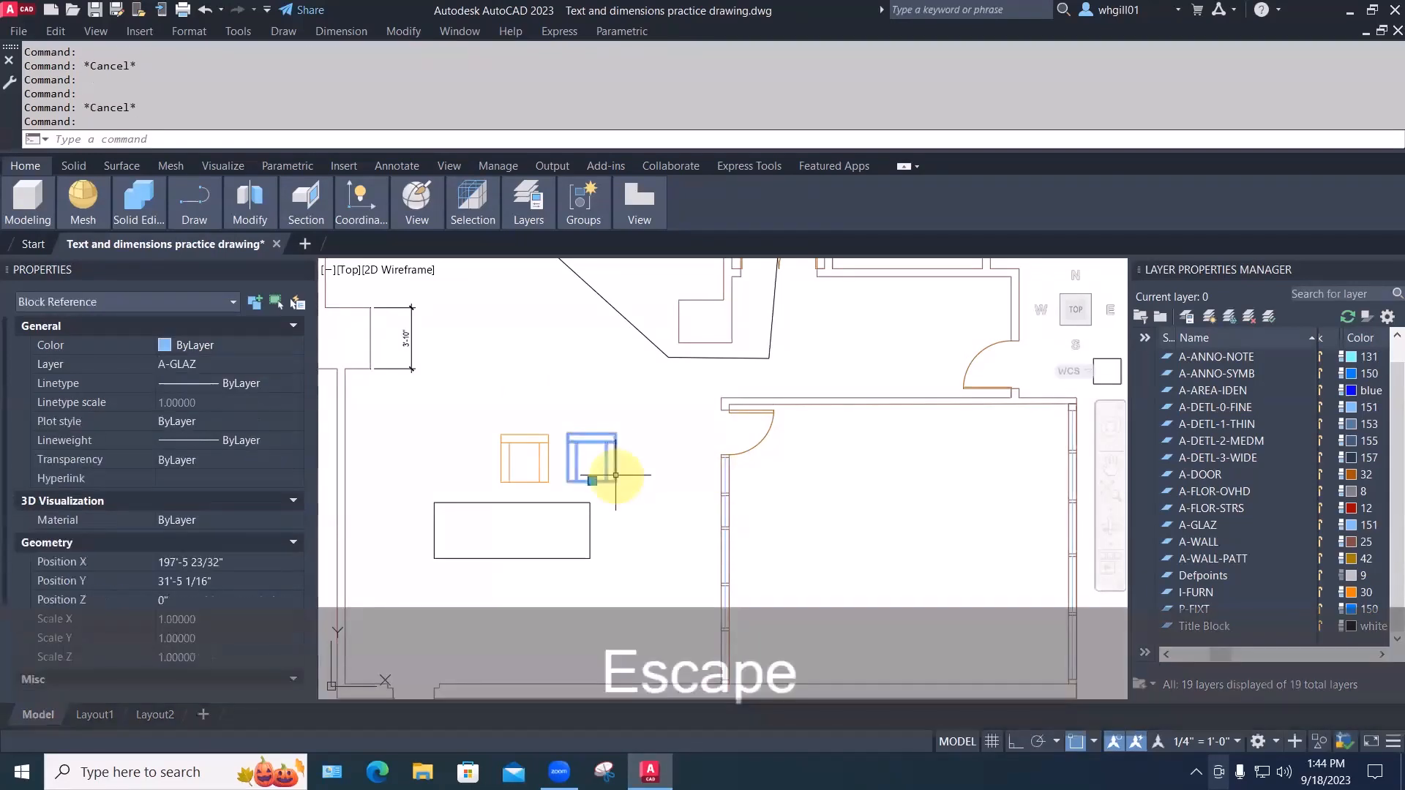
{"action": "key", "text": "Escape"}
{"action": "left_click", "coordinate": [504, 438]}
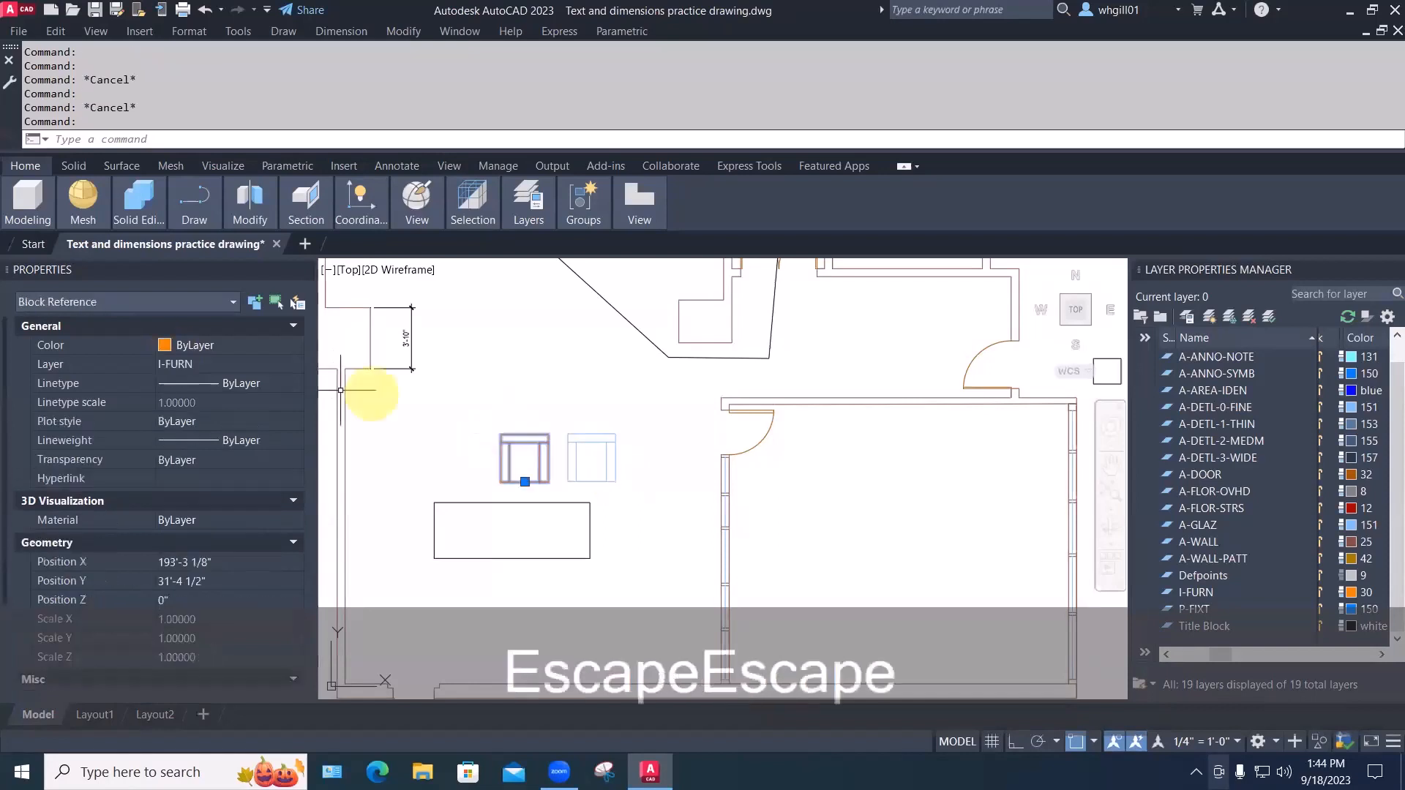
{"action": "key", "text": "Escape"}
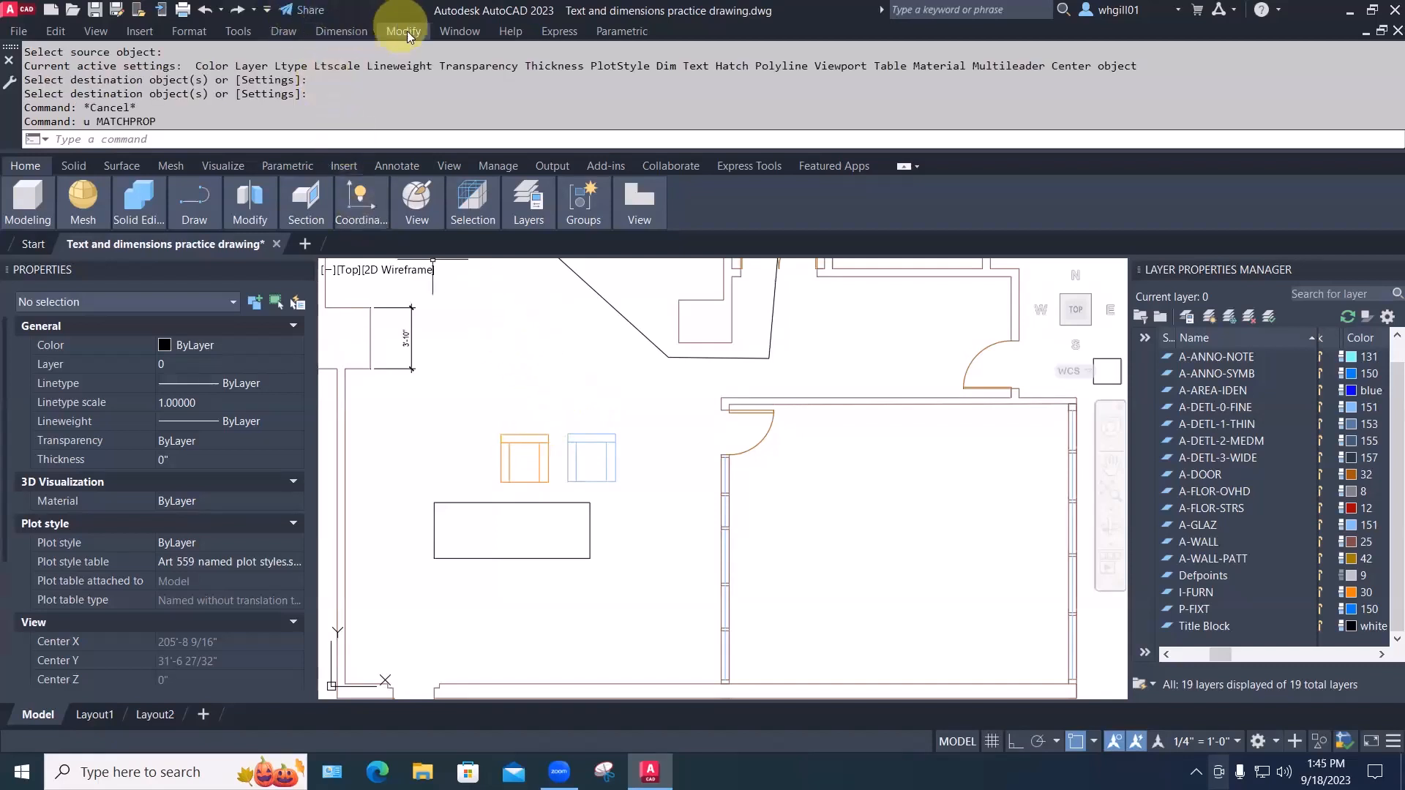
Match the copied blue chair's properties to the orange source chair using Match Properties
{"action": "left_click", "coordinate": [406, 32]}
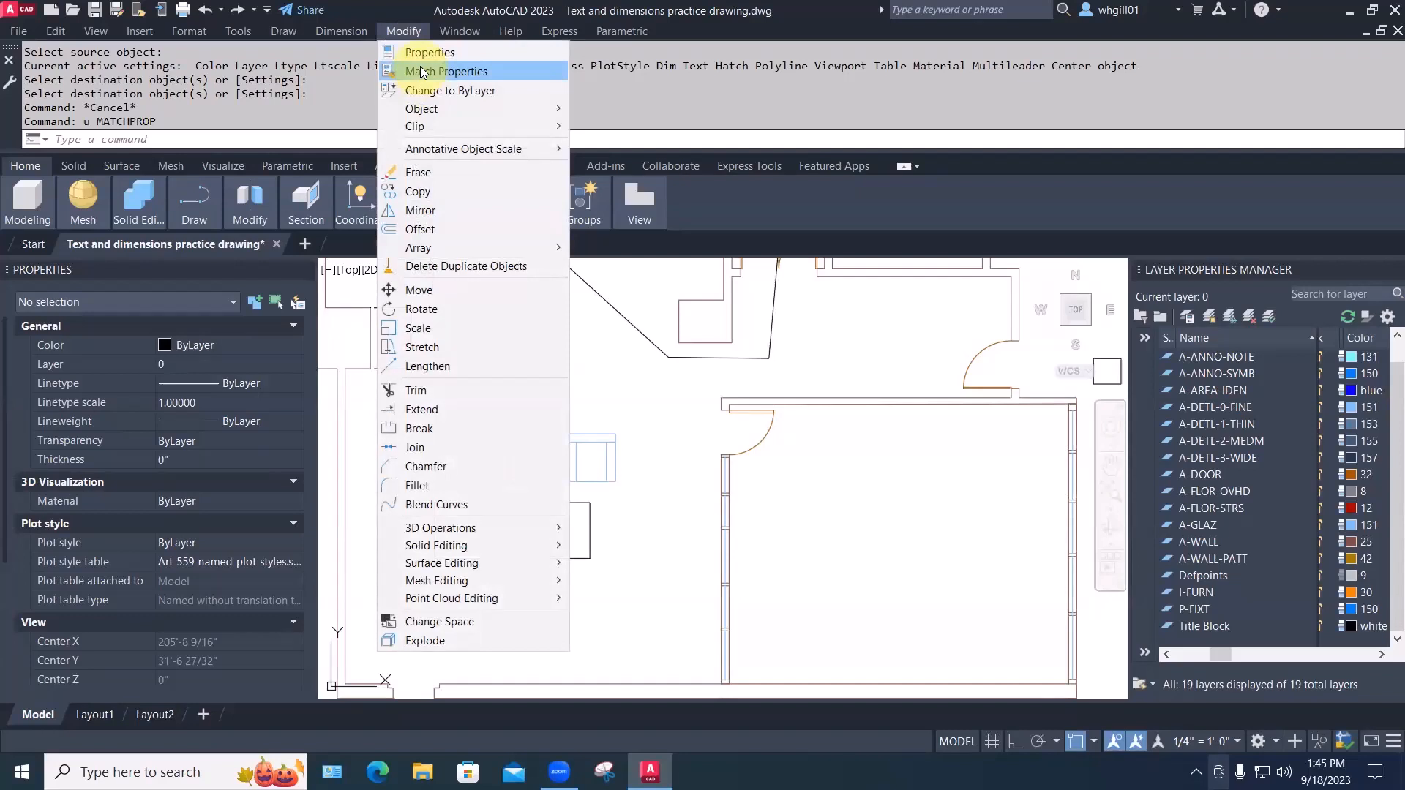
{"action": "left_click", "coordinate": [420, 68]}
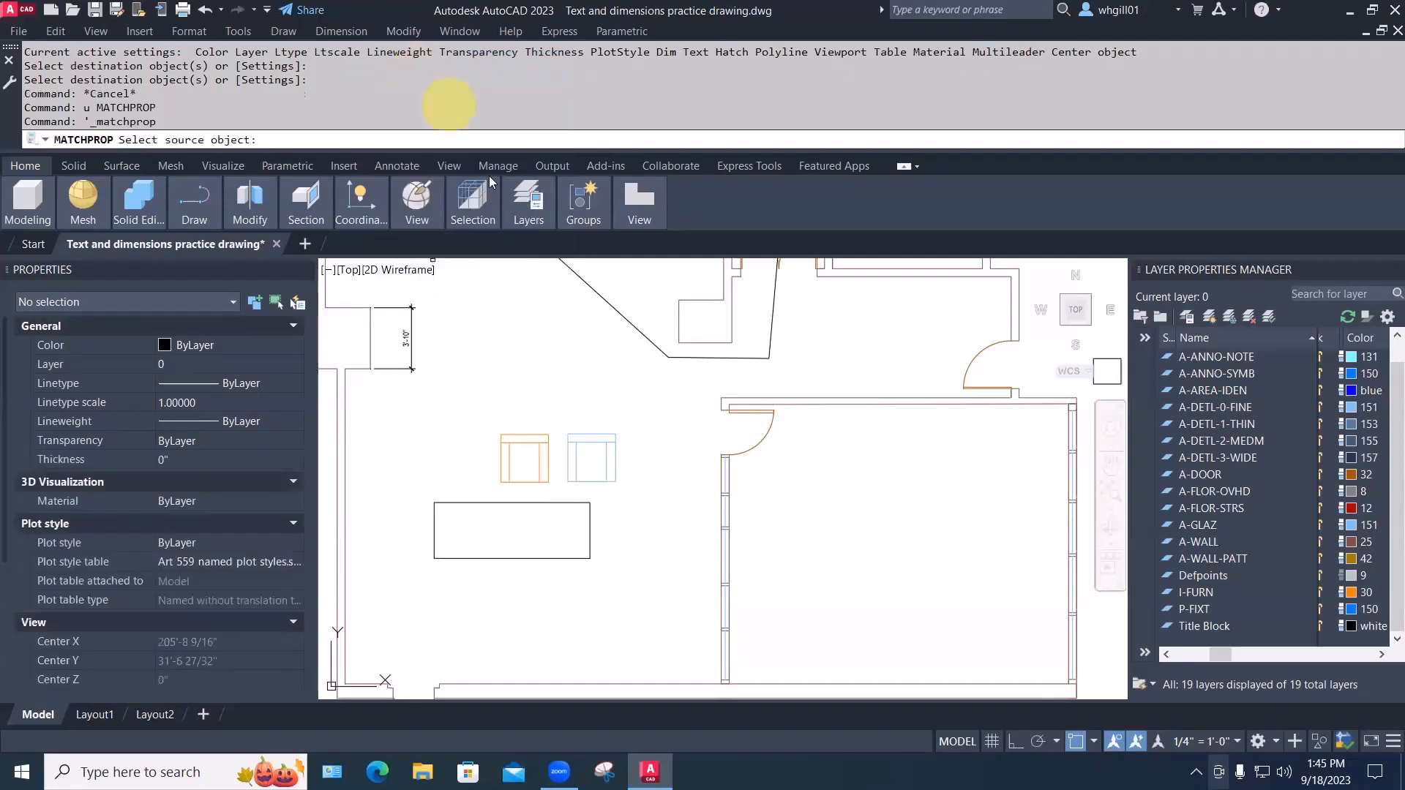
{"action": "left_click", "coordinate": [512, 435]}
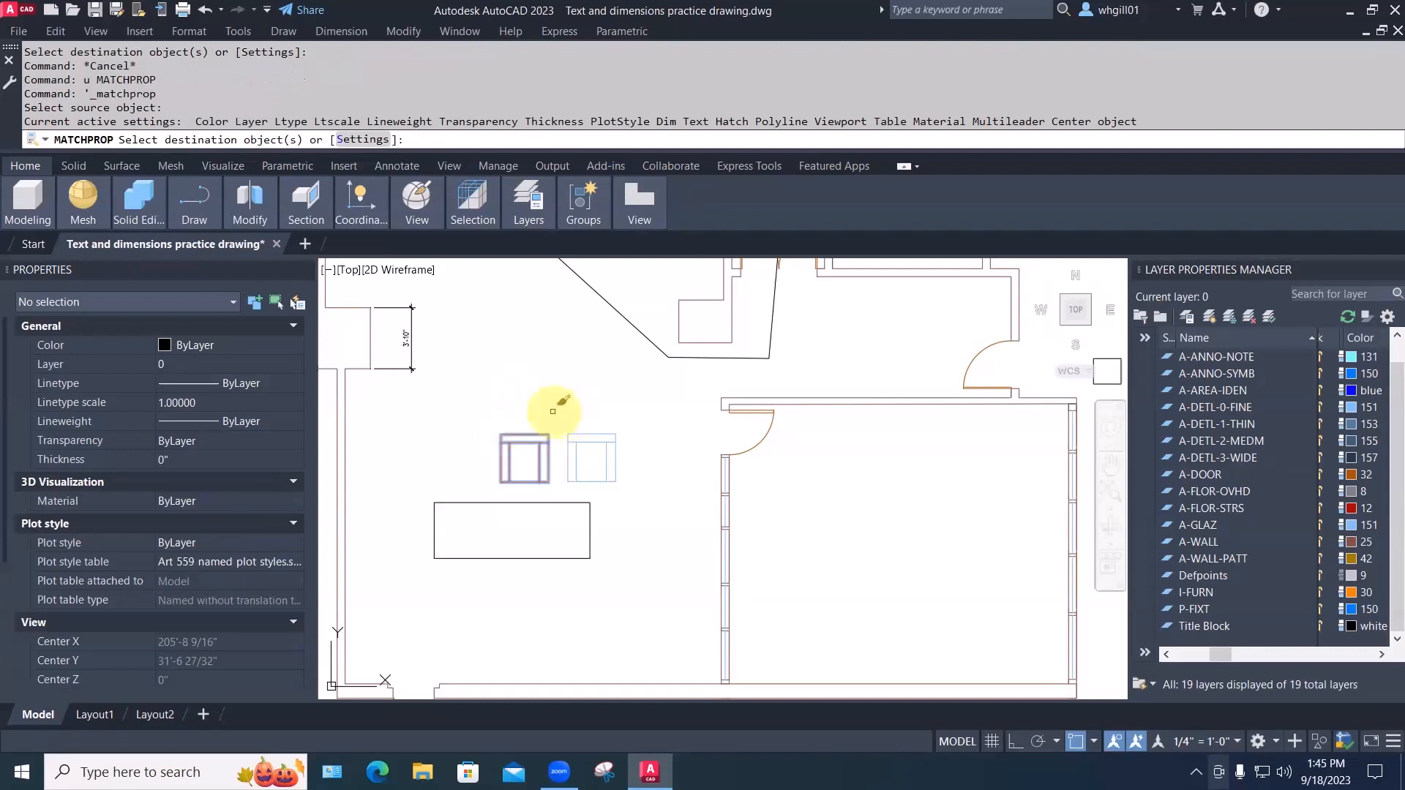
{"action": "left_click", "coordinate": [618, 429]}
{"action": "left_click", "coordinate": [741, 396]}
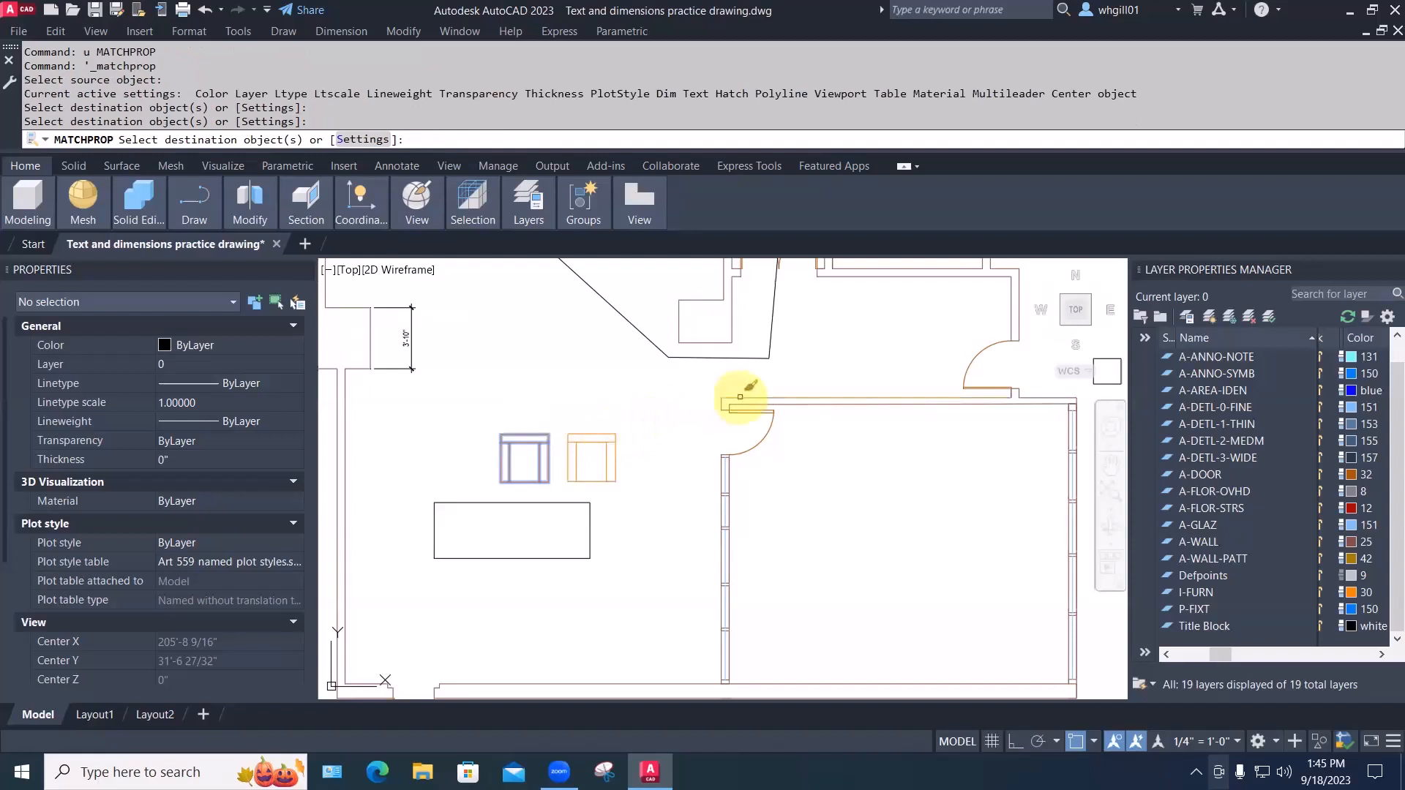
{"action": "key", "text": "Escape"}
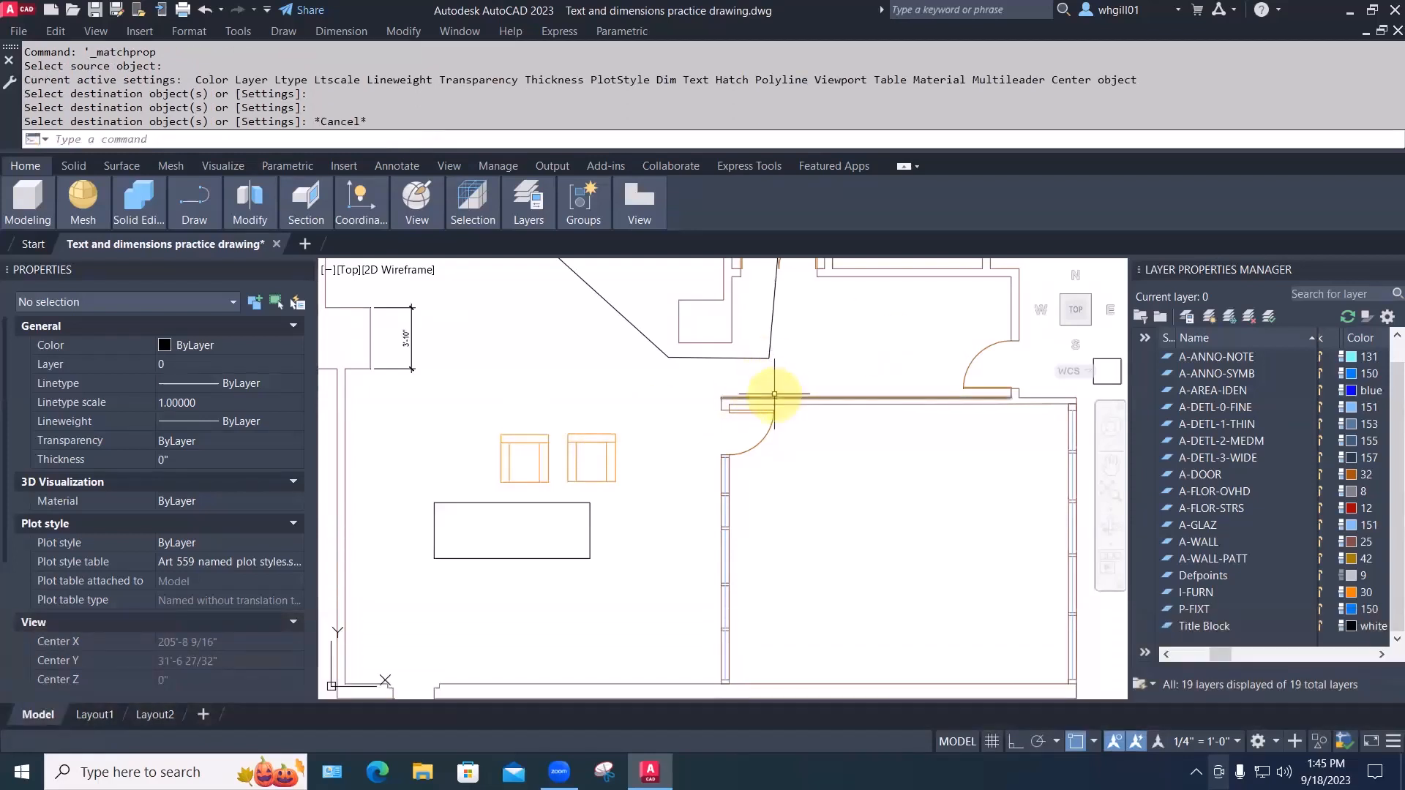
Restore the upper wall line's colour by matching it from another wall line
{"action": "type", "text": "ma"}
{"action": "key", "text": "space"}
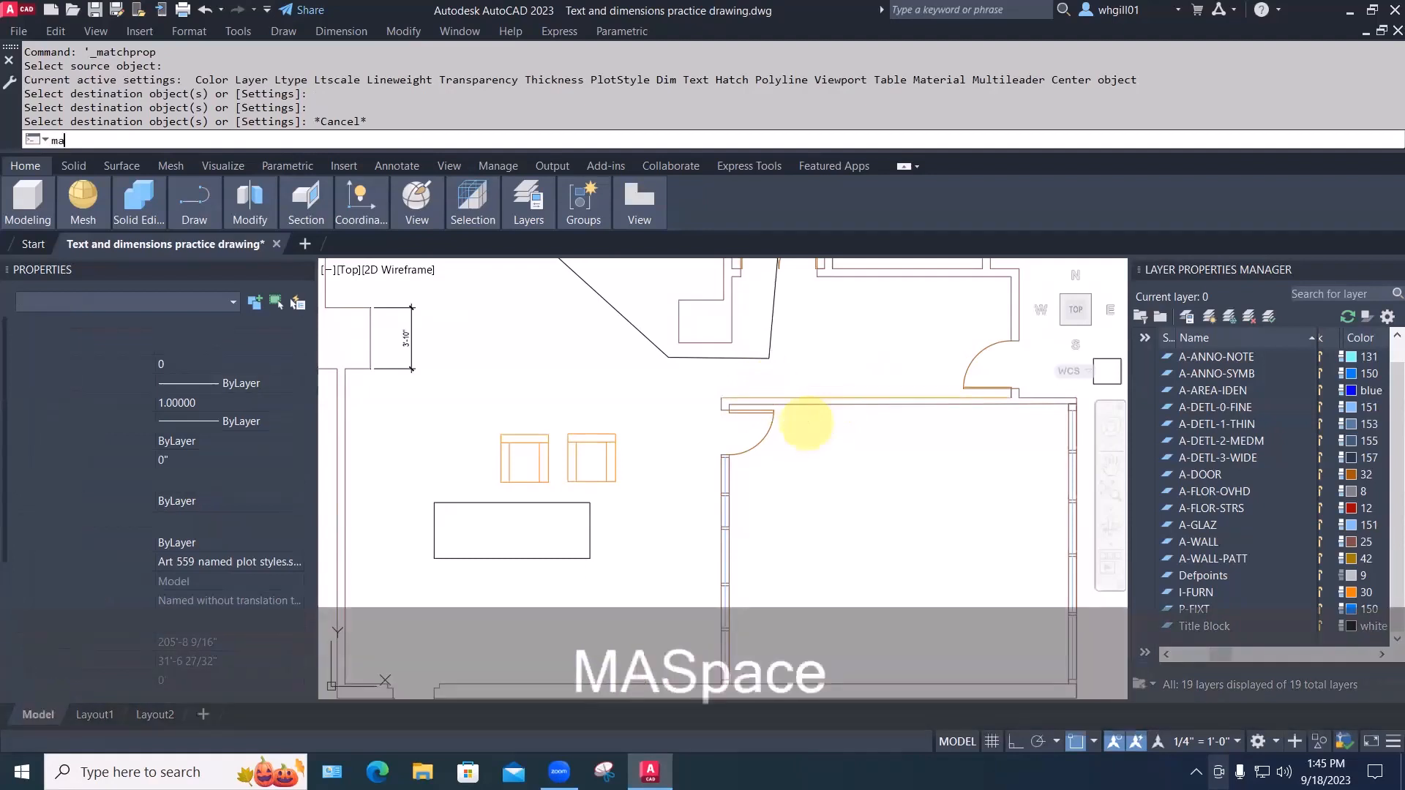
{"action": "left_click", "coordinate": [806, 404]}
{"action": "left_click", "coordinate": [808, 398]}
{"action": "key", "text": "space"}
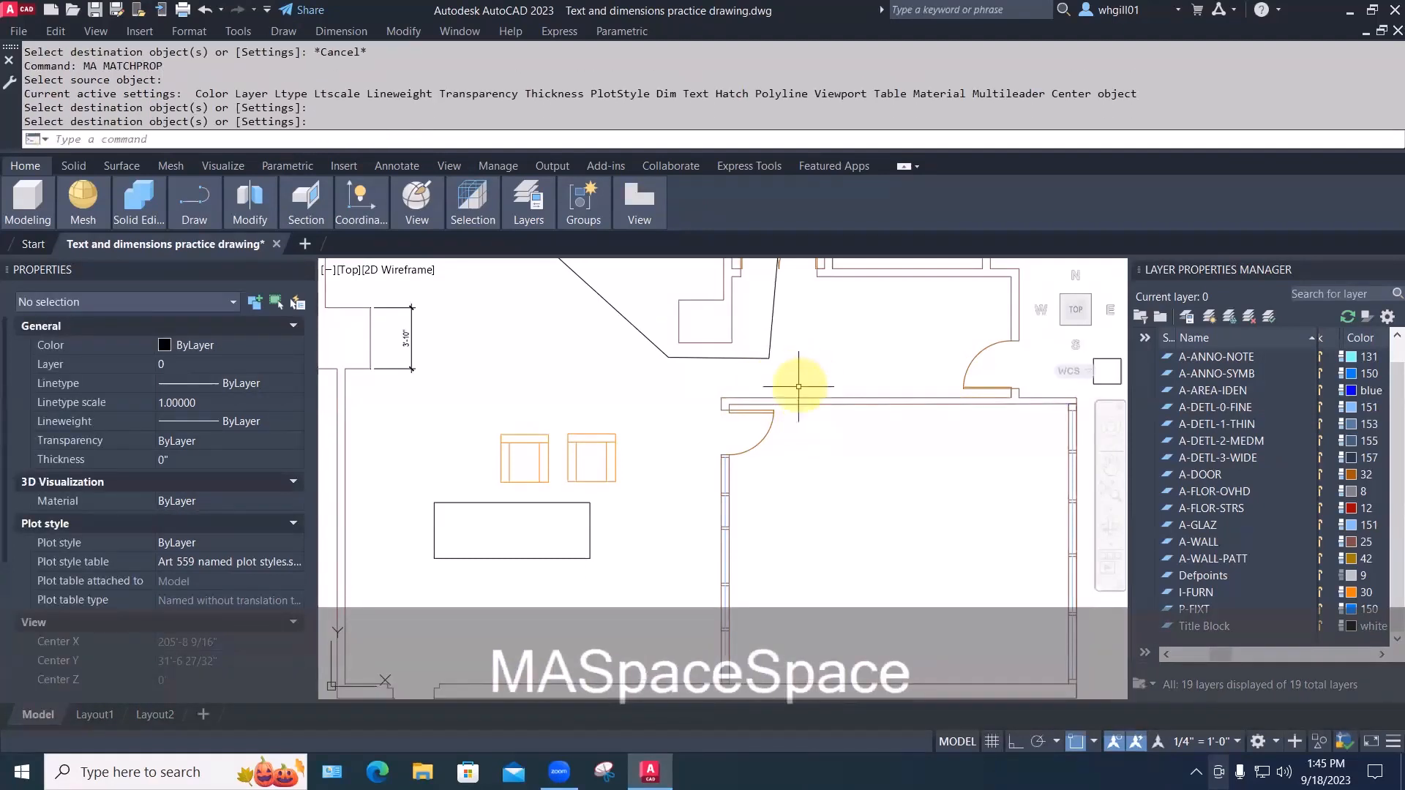
{"action": "middle_click_drag", "start_coordinate": [824, 455], "coordinate": [754, 465]}
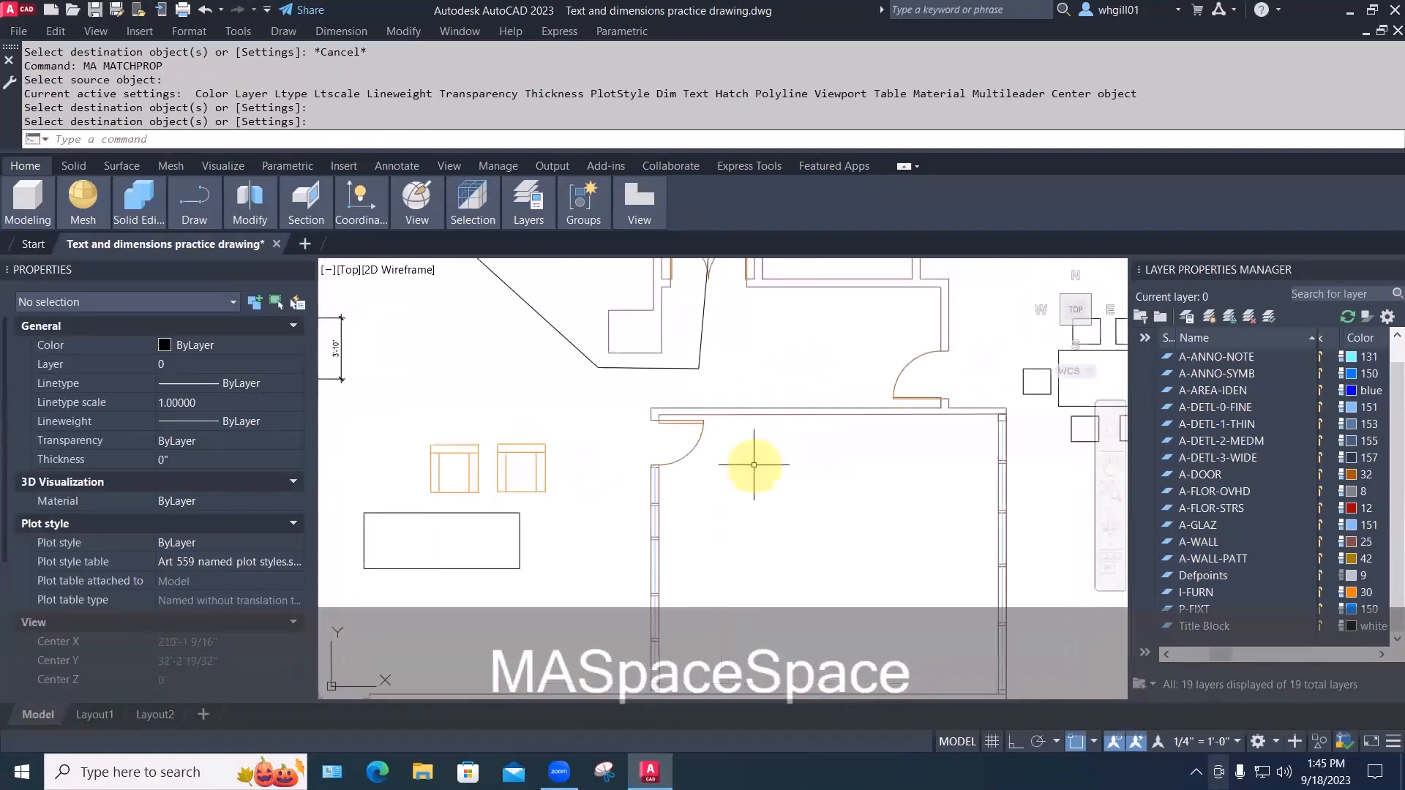
{"action": "scroll", "coordinate": [754, 464], "scroll_direction": "down", "scroll_amount": 4}
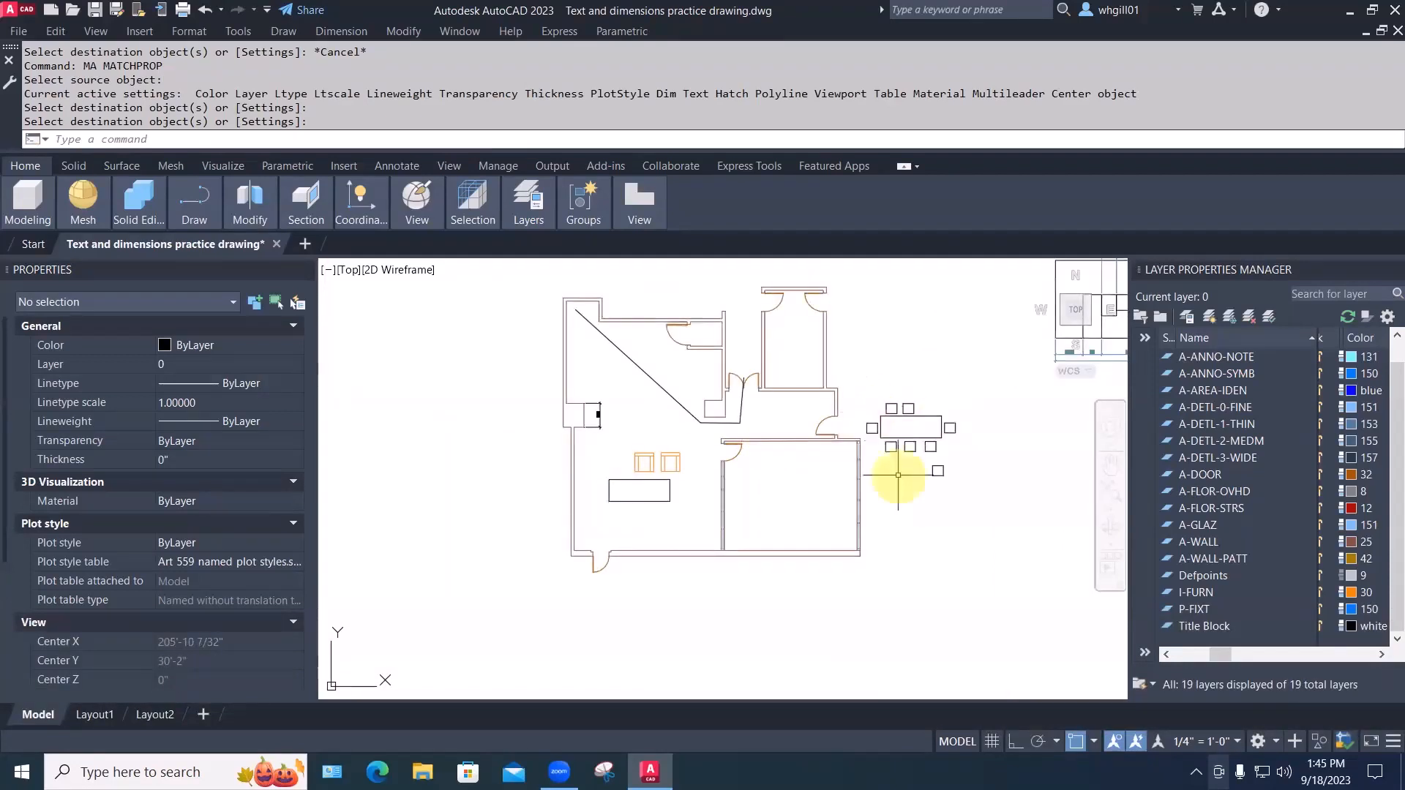
Match the chair near the table to the orange source chair's properties with MATCHPROP
{"action": "type", "text": "ma"}
{"action": "key", "text": "space"}
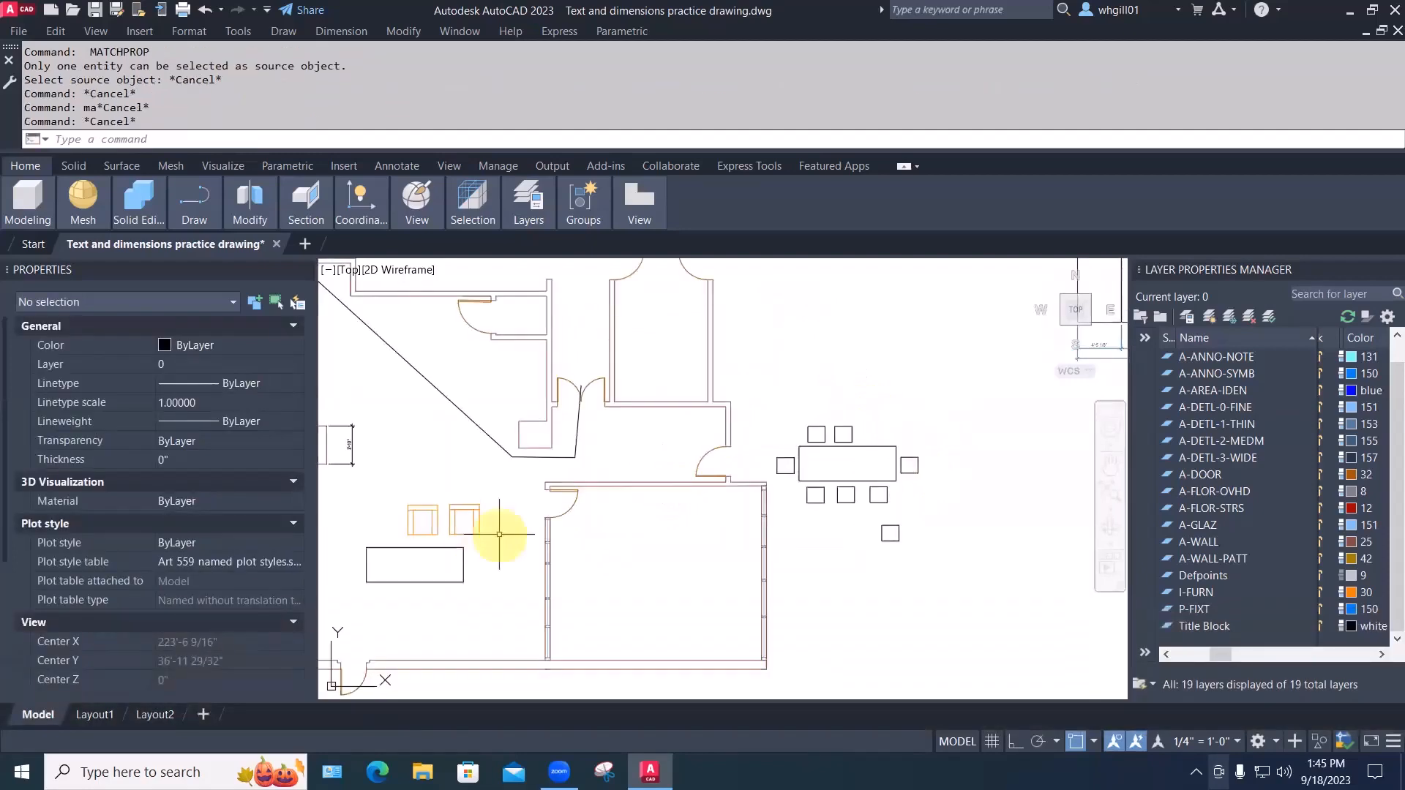
{"action": "type", "text": "ma"}
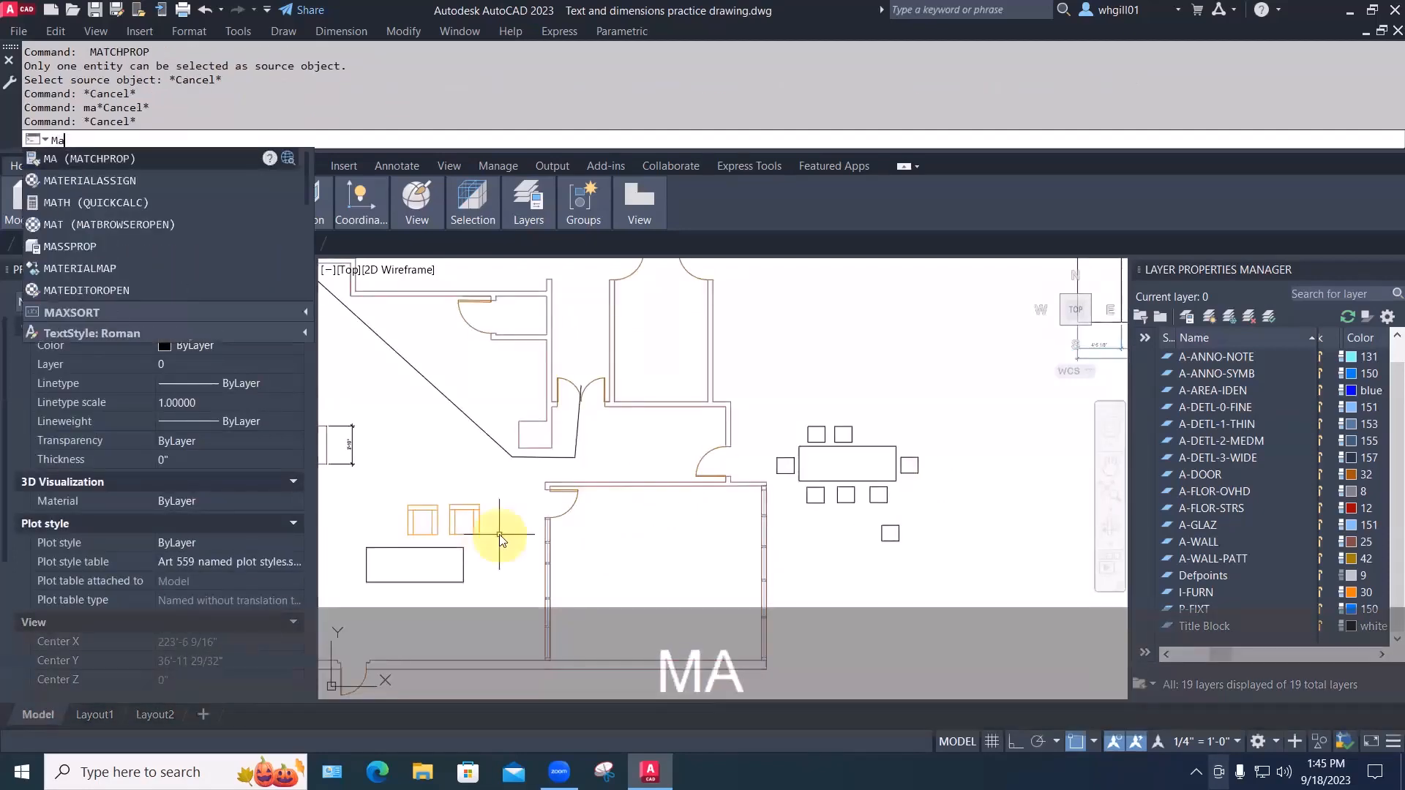
{"action": "key", "text": "space"}
{"action": "left_click", "coordinate": [474, 527]}
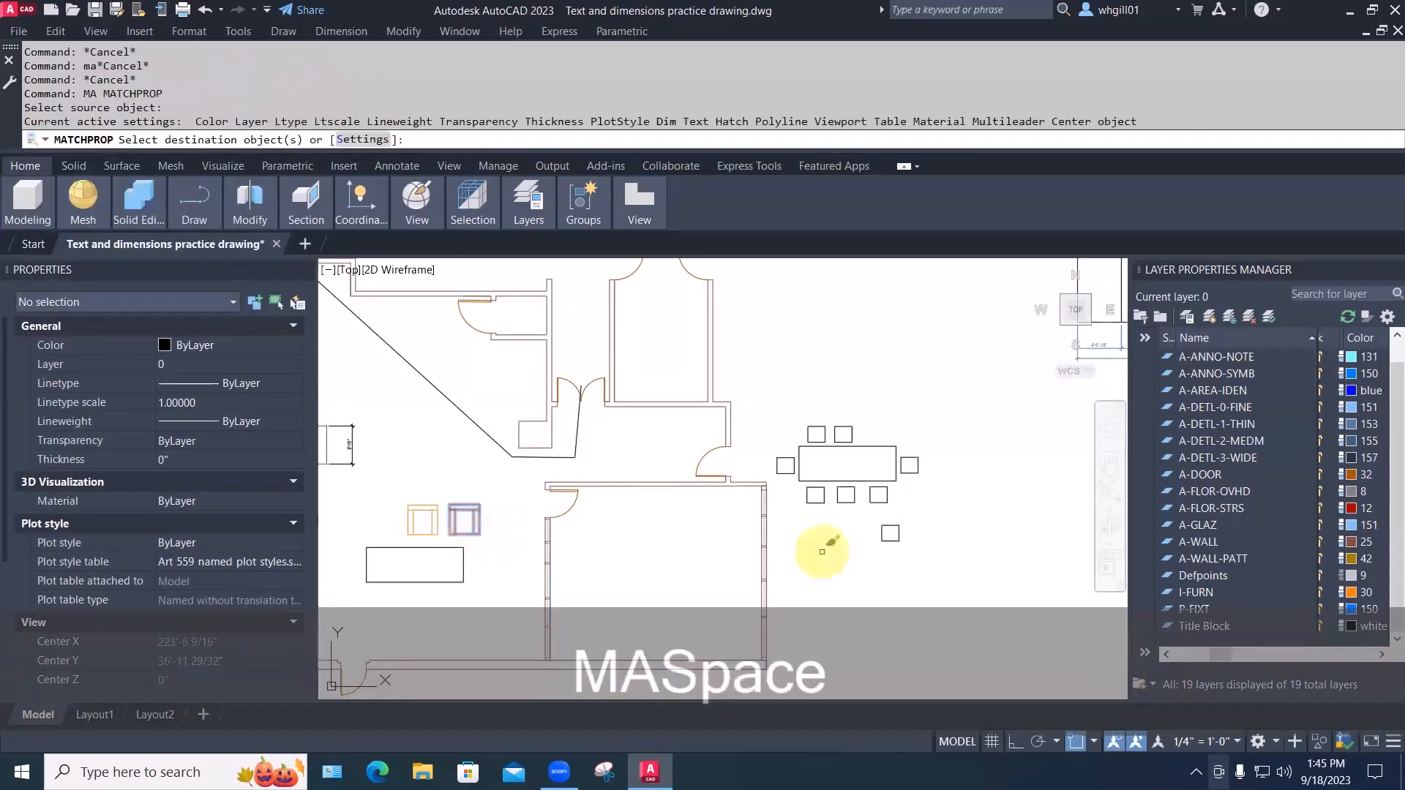
{"action": "left_click", "coordinate": [877, 502]}
{"action": "key", "text": "Return"}
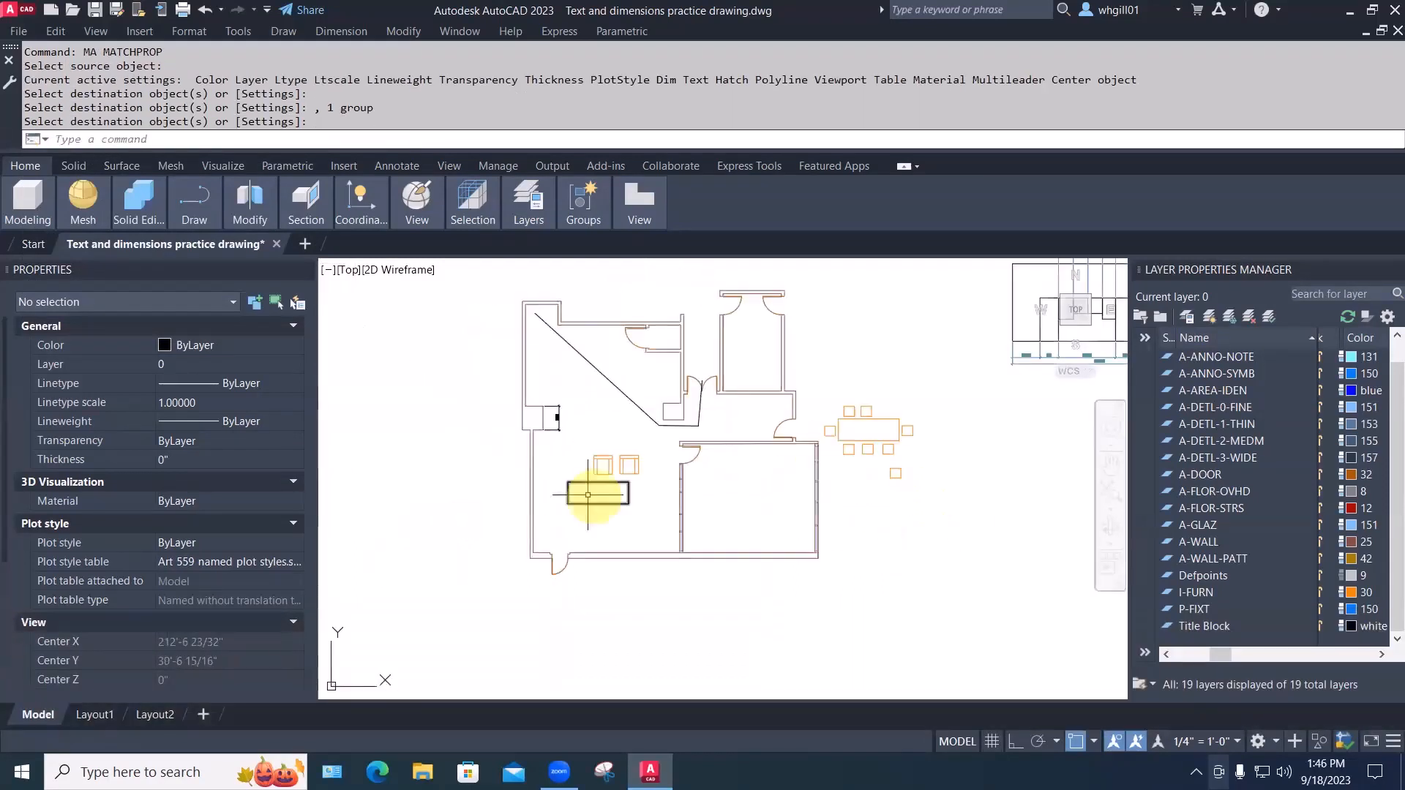
Select the left chair block to review it, then clear the selection
{"action": "scroll", "coordinate": [629, 461], "scroll_direction": "up", "scroll_amount": 4}
{"action": "scroll", "coordinate": [639, 437], "scroll_direction": "up", "scroll_amount": 2}
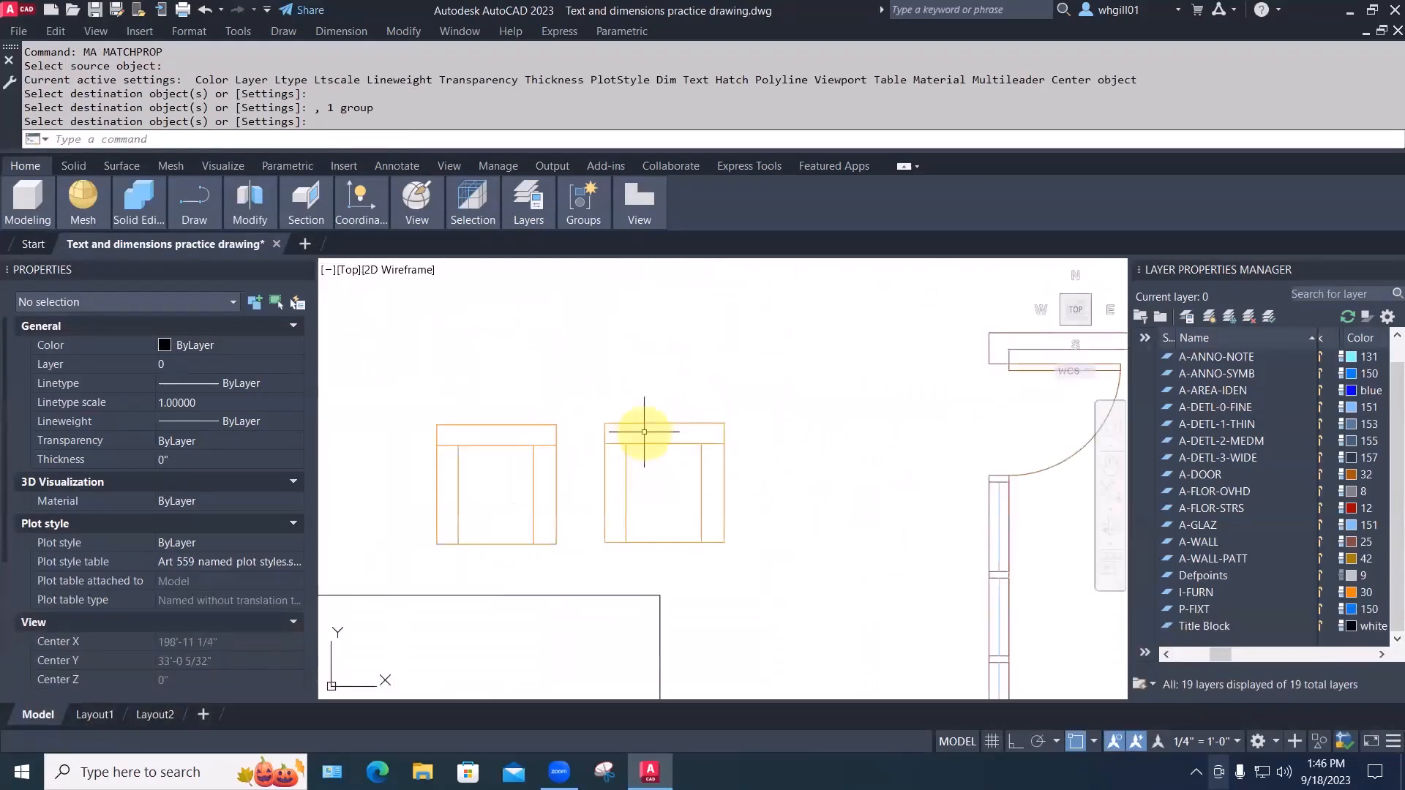
{"action": "middle_click_drag", "start_coordinate": [644, 433], "coordinate": [790, 365]}
{"action": "left_click", "coordinate": [658, 377]}
{"action": "scroll", "coordinate": [677, 360], "scroll_direction": "down", "scroll_amount": 4}
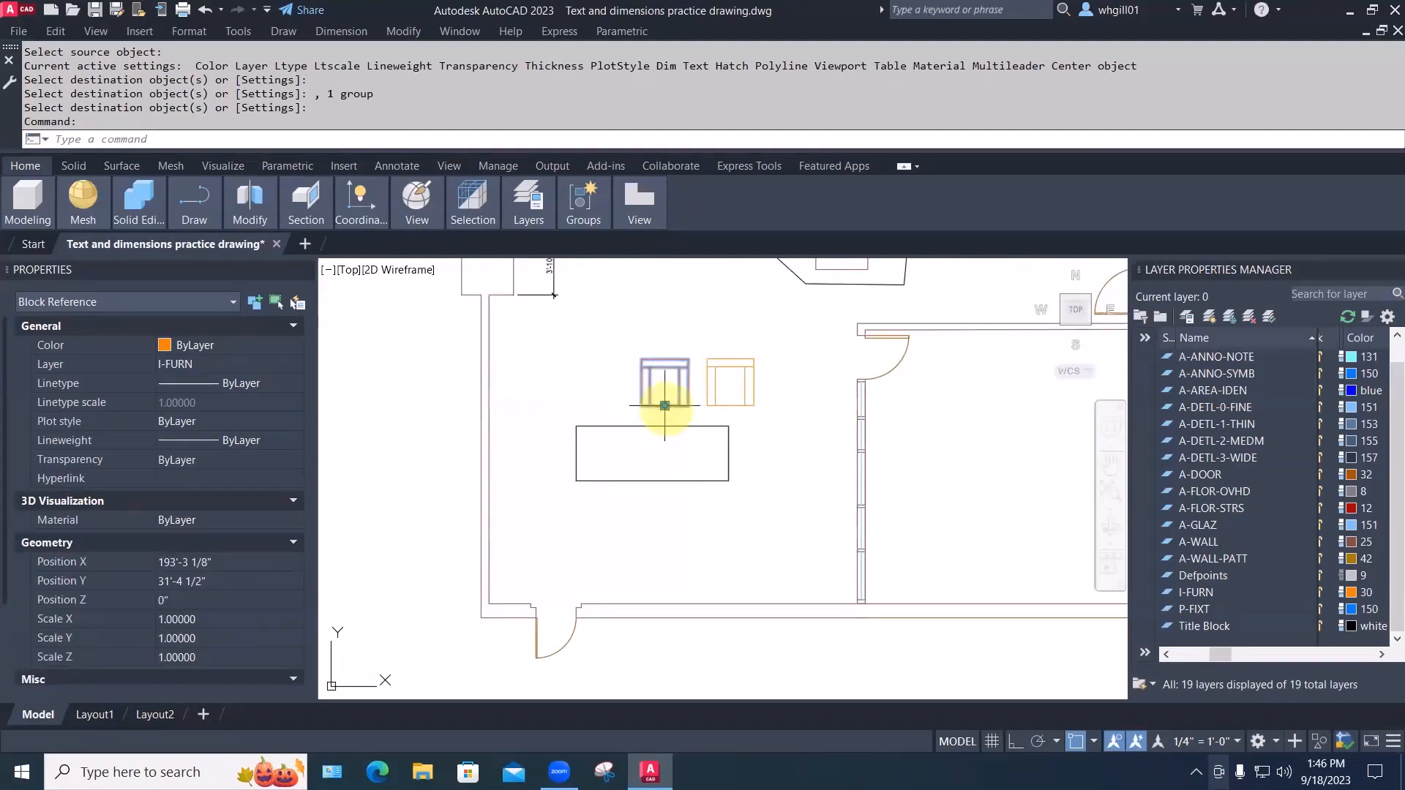
{"action": "key", "text": "Escape"}
Copy the easy chair to the table's left end, twice below it, and its right end
{"action": "type", "text": "cp"}
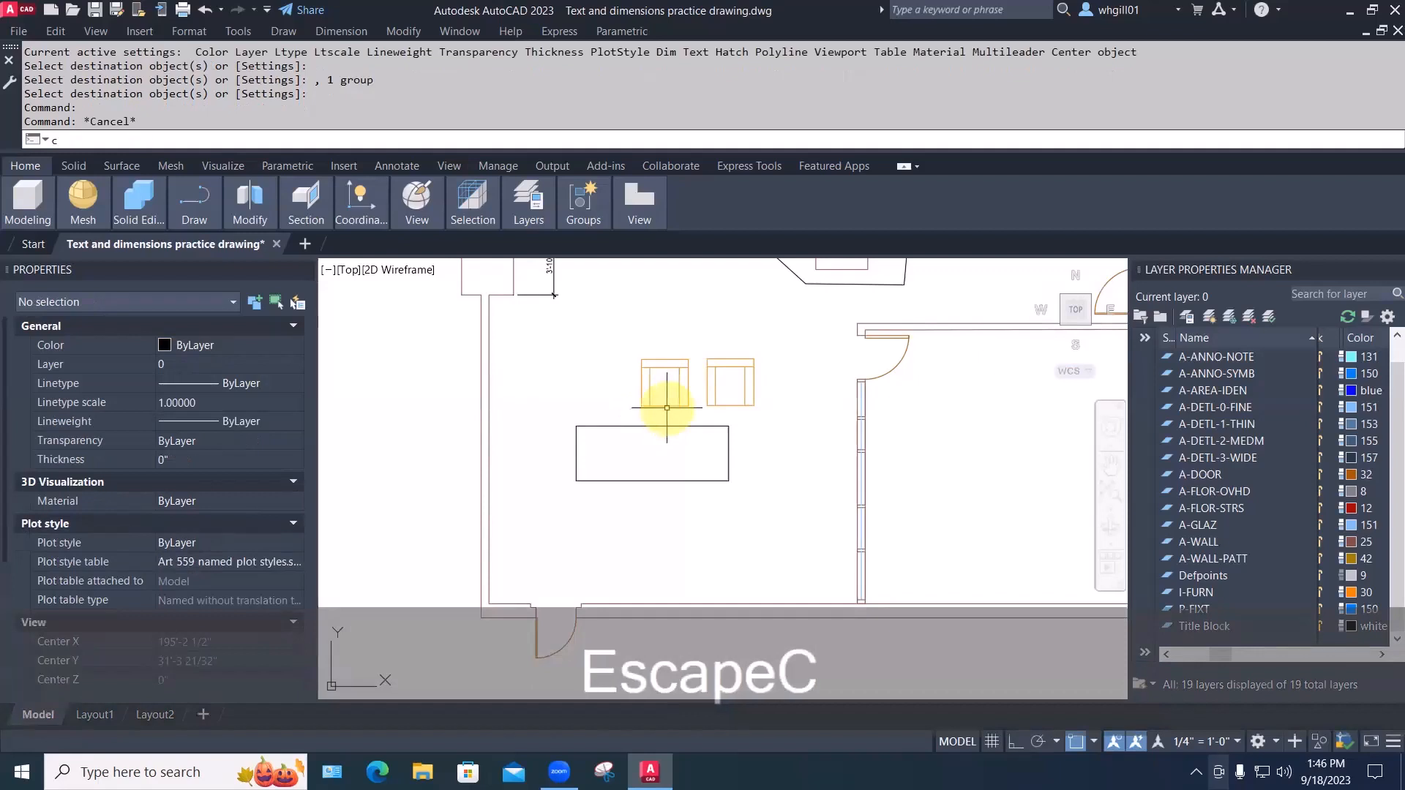
{"action": "key", "text": "space"}
{"action": "left_click", "coordinate": [667, 408]}
{"action": "key", "text": "space"}
{"action": "left_click", "coordinate": [666, 407]}
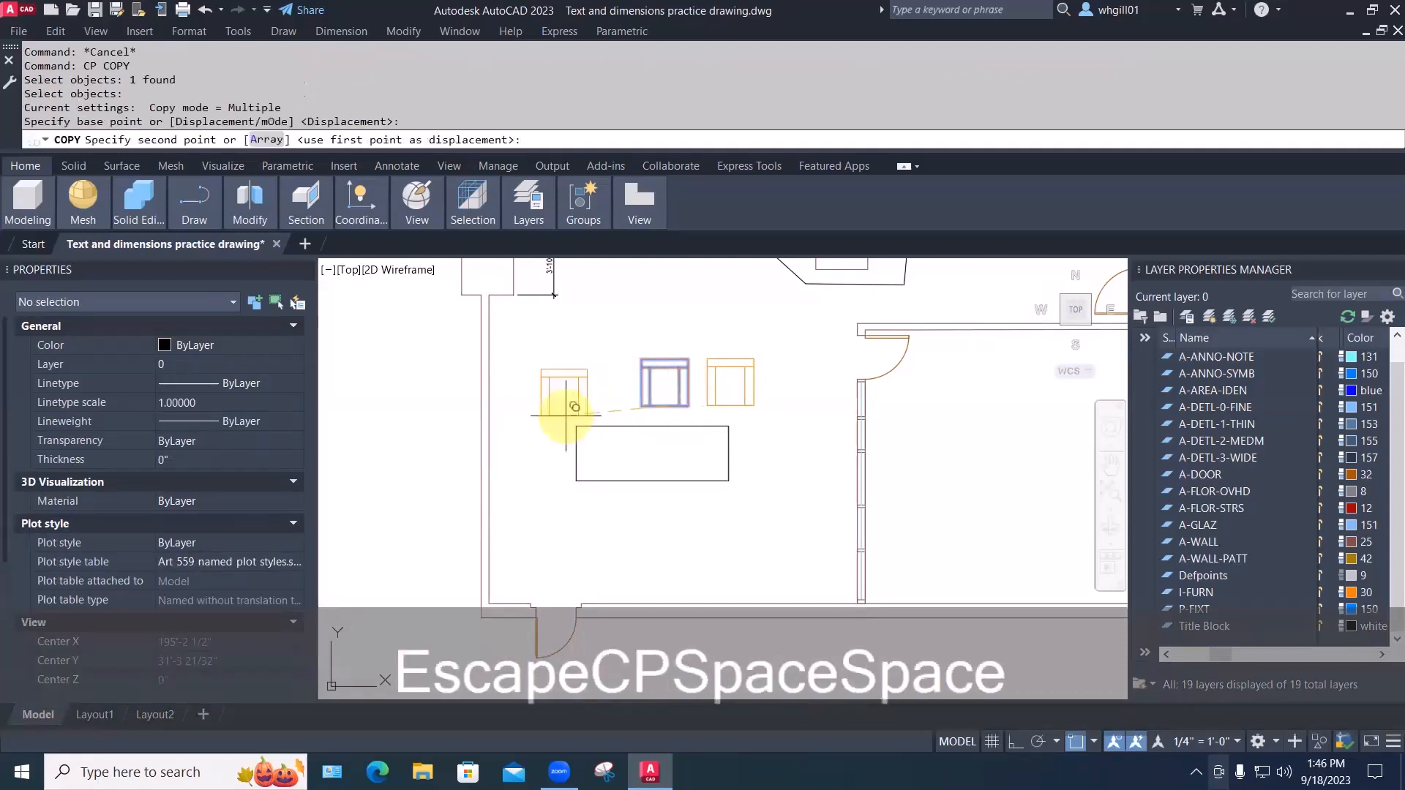
{"action": "left_click", "coordinate": [539, 475]}
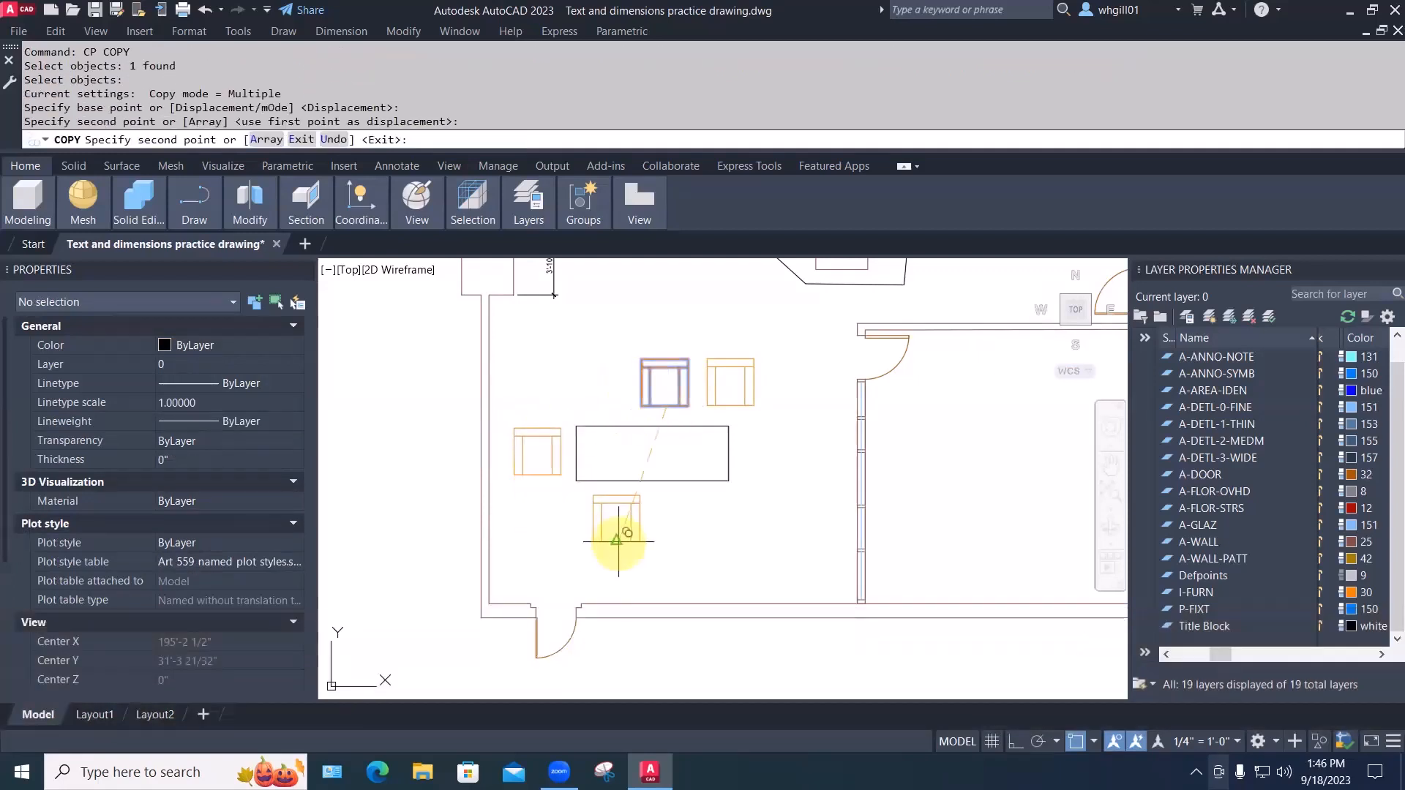
{"action": "left_click", "coordinate": [618, 541]}
{"action": "left_click", "coordinate": [694, 538]}
{"action": "left_click", "coordinate": [764, 477]}
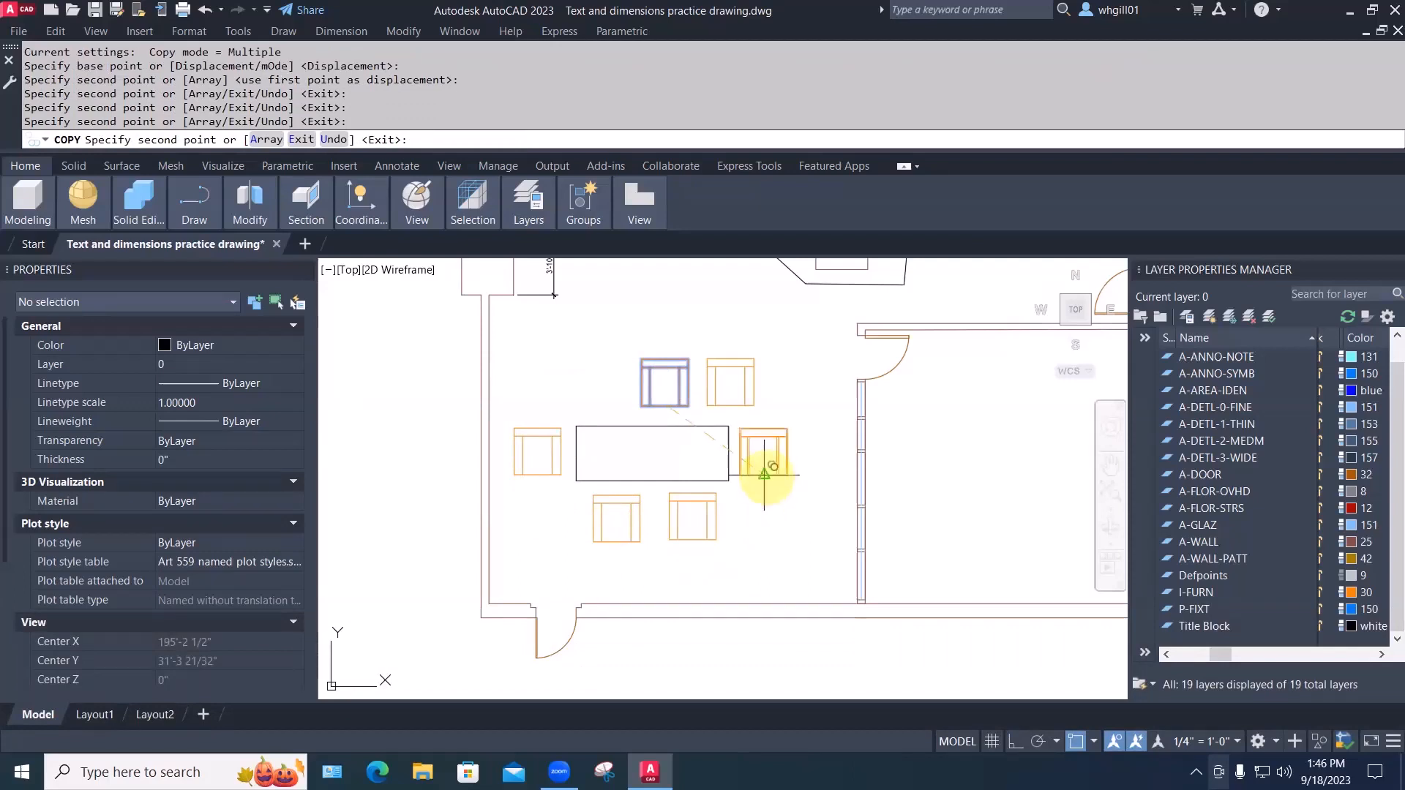
{"action": "key", "text": "Escape"}
{"action": "key", "text": "Escape"}
Shift the two chairs above the table into place, then pick the left-end chair to move
{"action": "type", "text": "m"}
{"action": "key", "text": "space"}
{"action": "left_click", "coordinate": [805, 407]}
{"action": "left_click", "coordinate": [585, 337]}
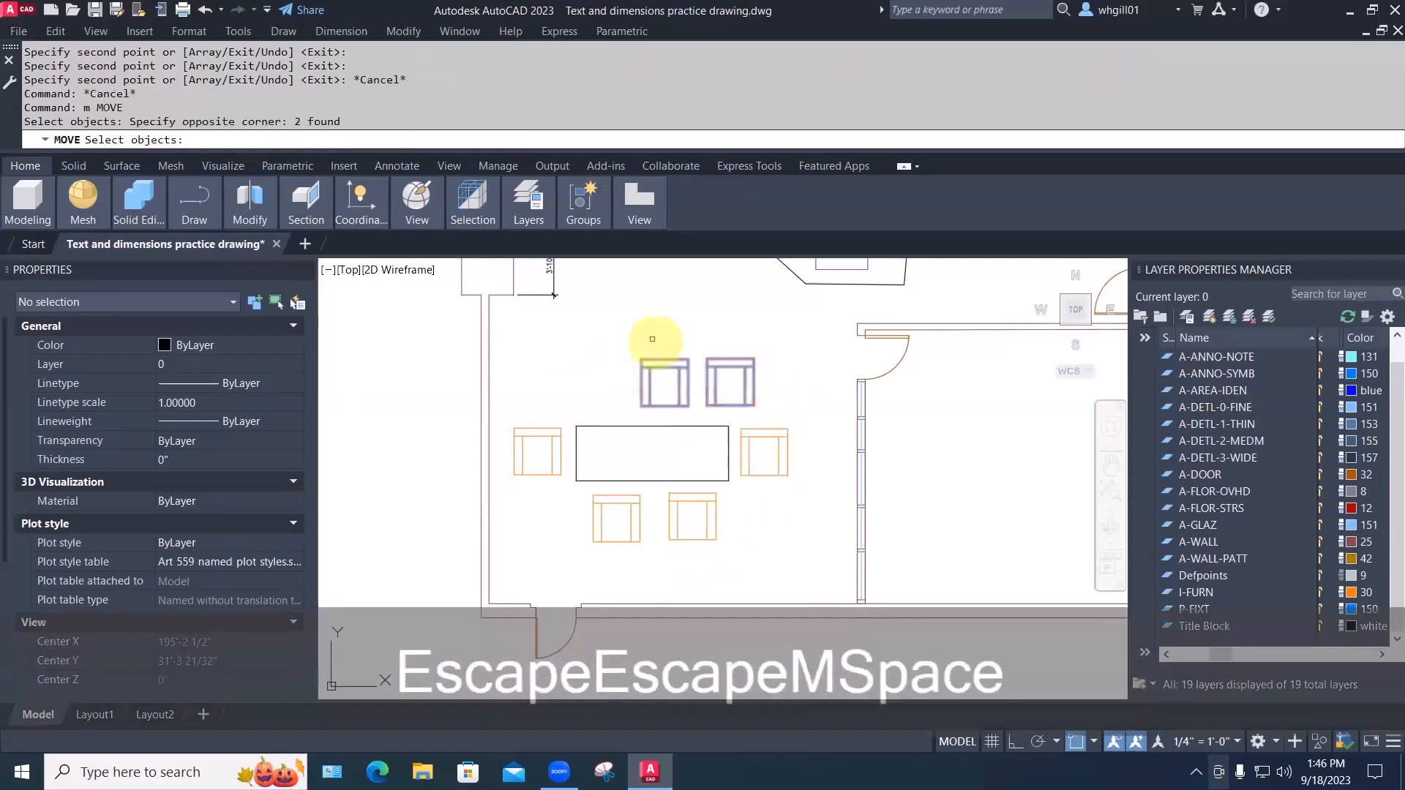
{"action": "key", "text": "space"}
{"action": "left_click", "coordinate": [660, 327]}
{"action": "left_click", "coordinate": [619, 331]}
{"action": "key", "text": "space"}
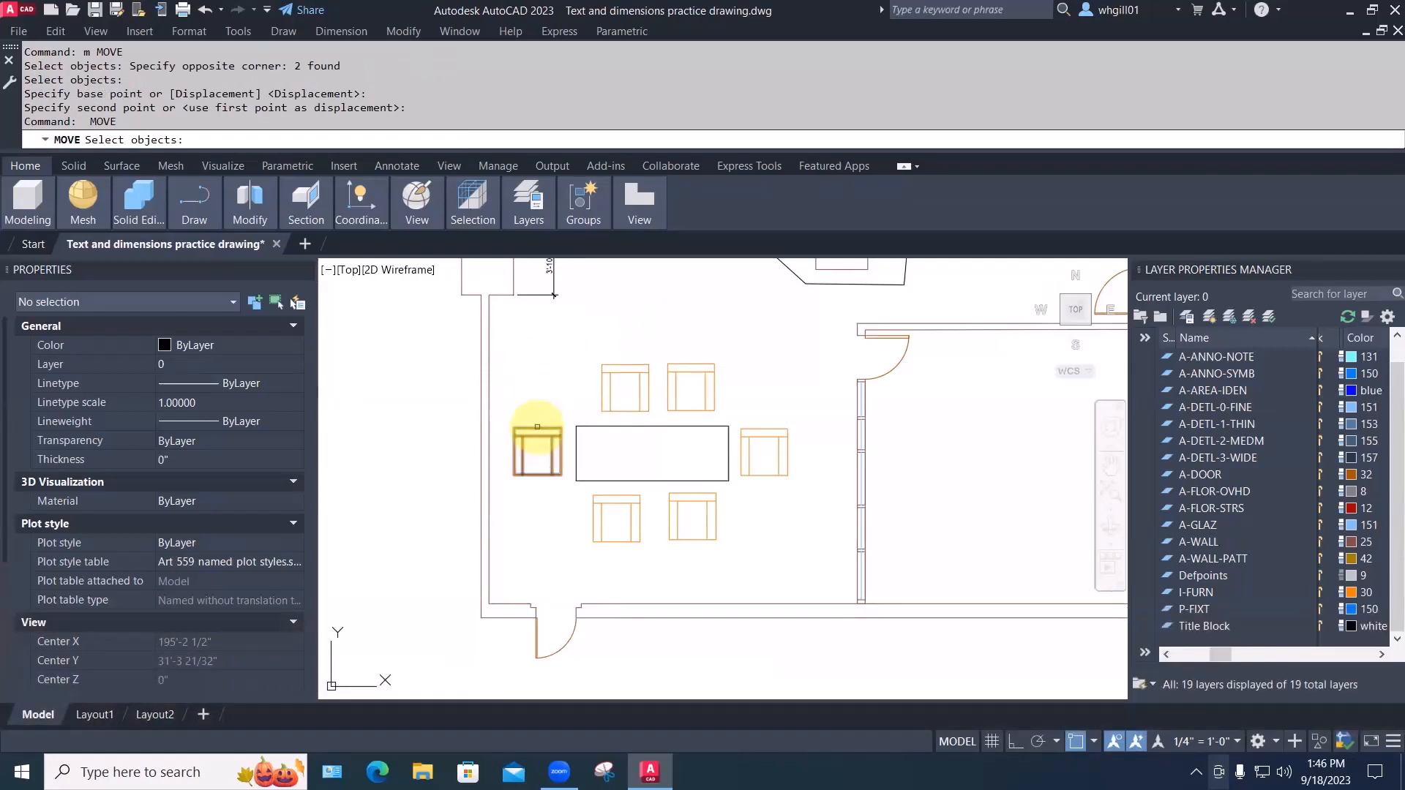
{"action": "left_click", "coordinate": [537, 427]}
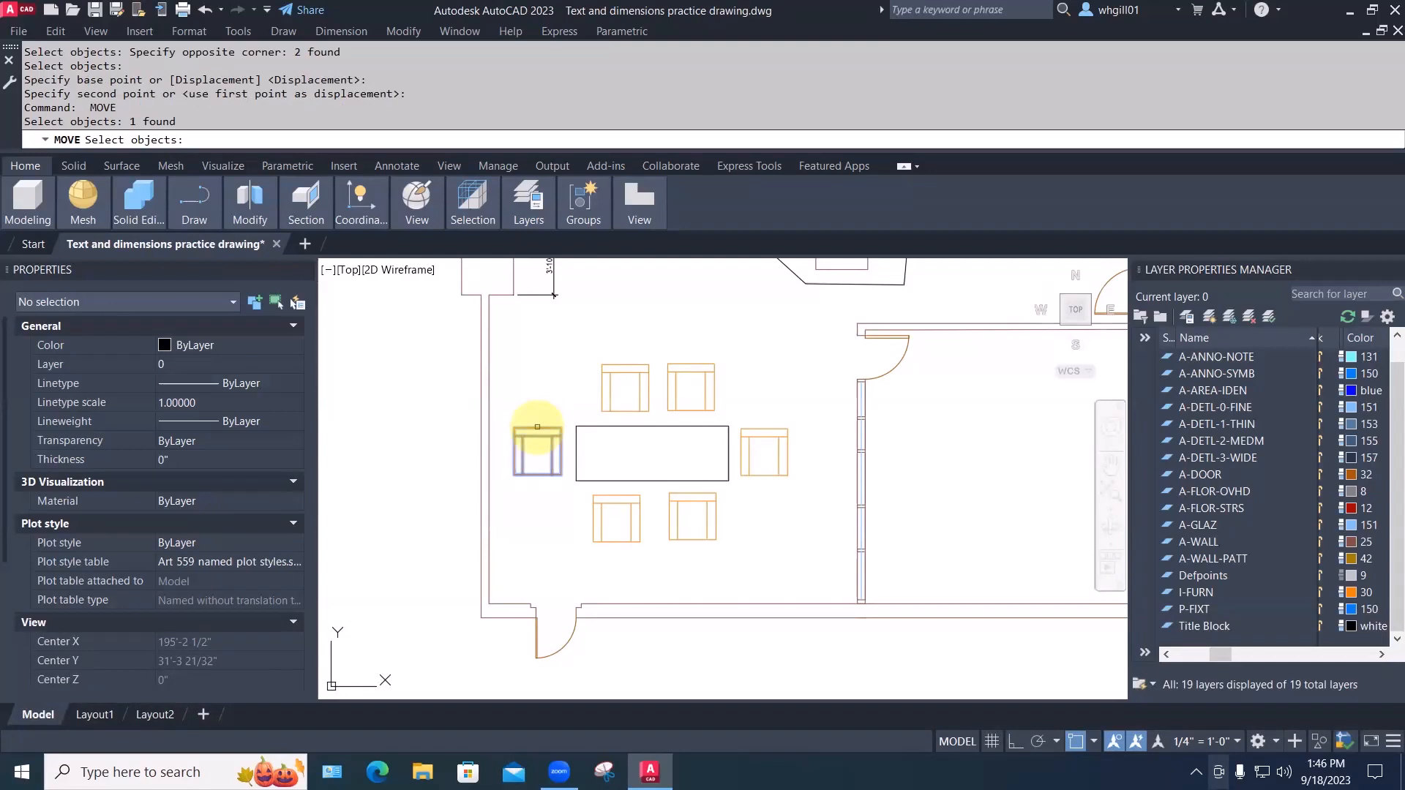
{"action": "key", "text": "space"}
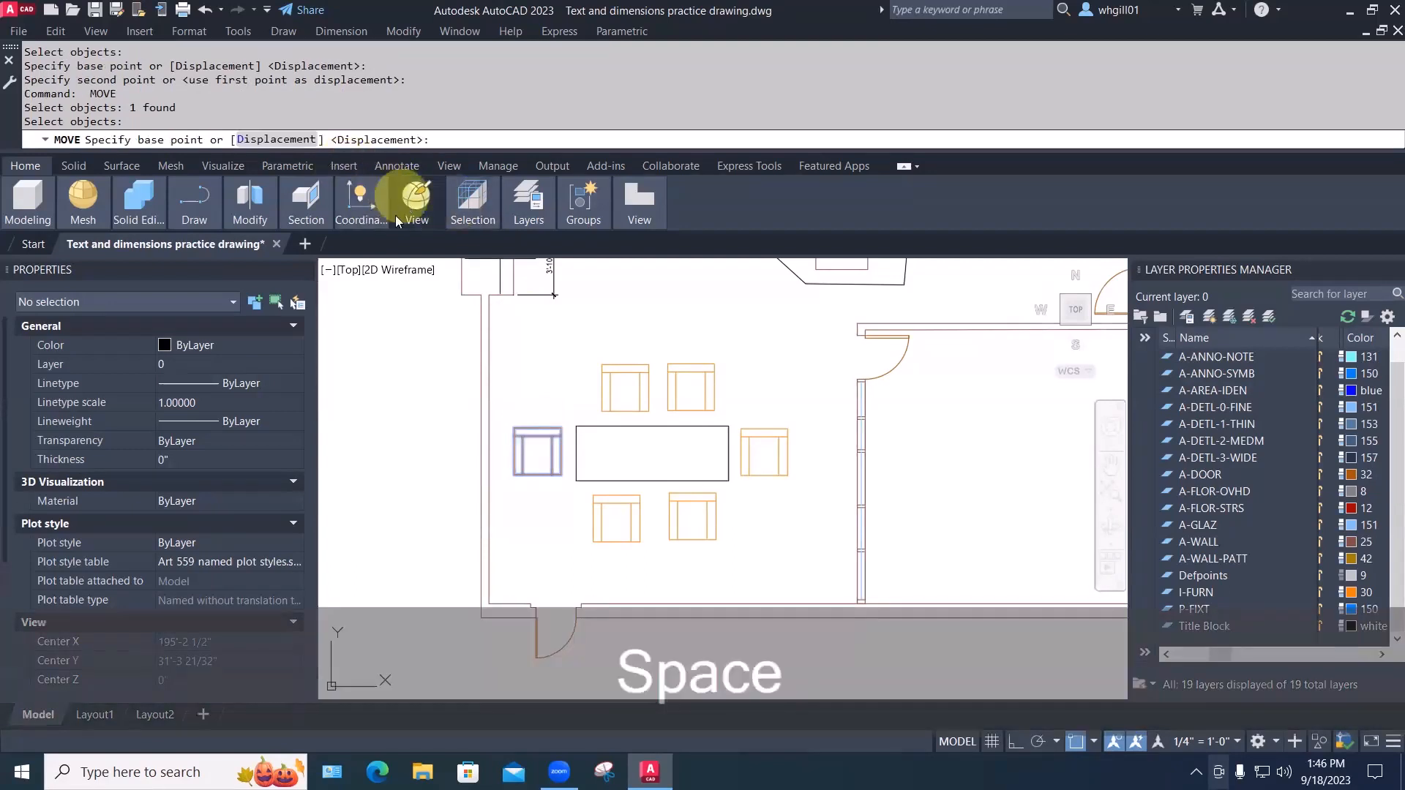
Rotate the chair at the table's left end so it faces the table
{"action": "left_click", "coordinate": [250, 202]}
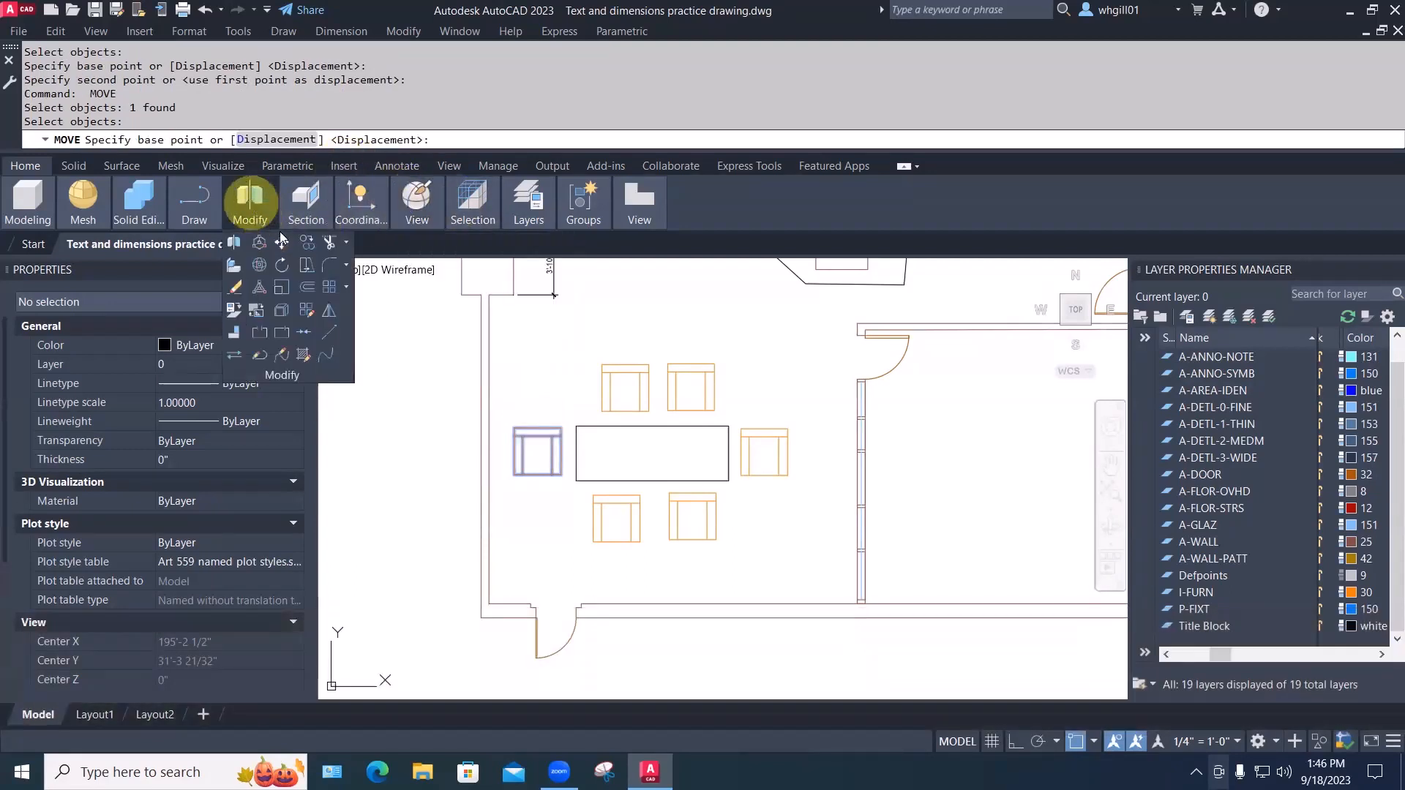
{"action": "left_click", "coordinate": [282, 265]}
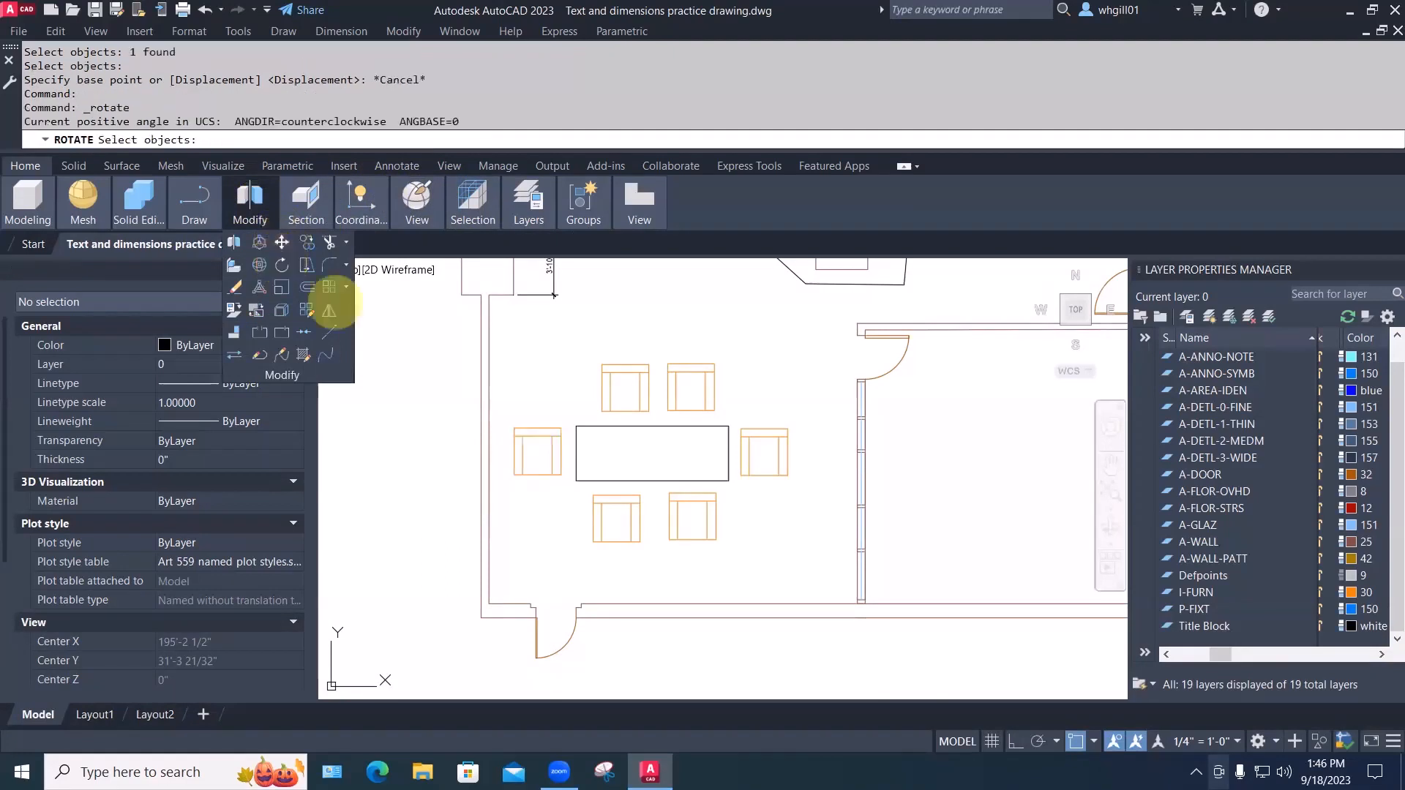
{"action": "left_click", "coordinate": [551, 441]}
{"action": "key", "text": "space"}
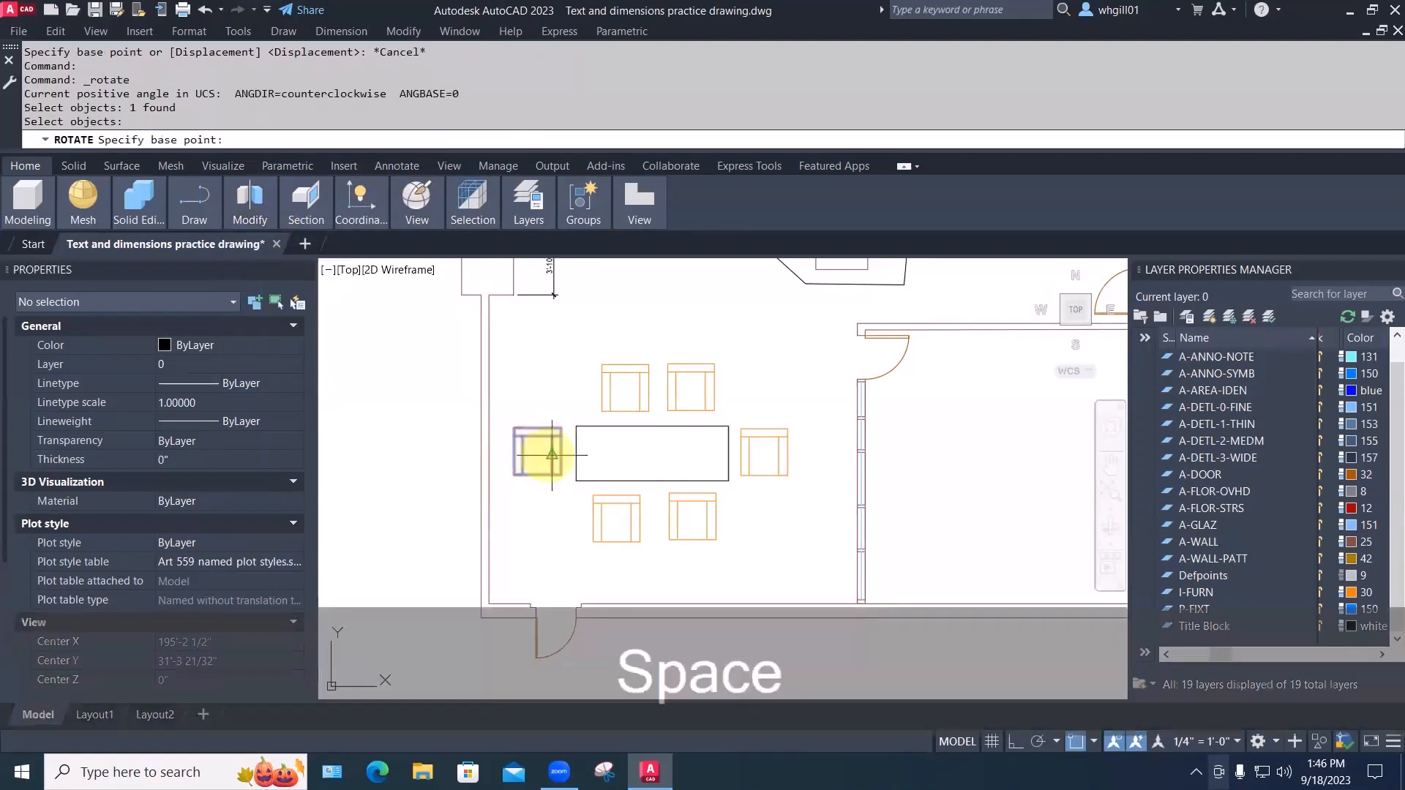
{"action": "left_click", "coordinate": [540, 452]}
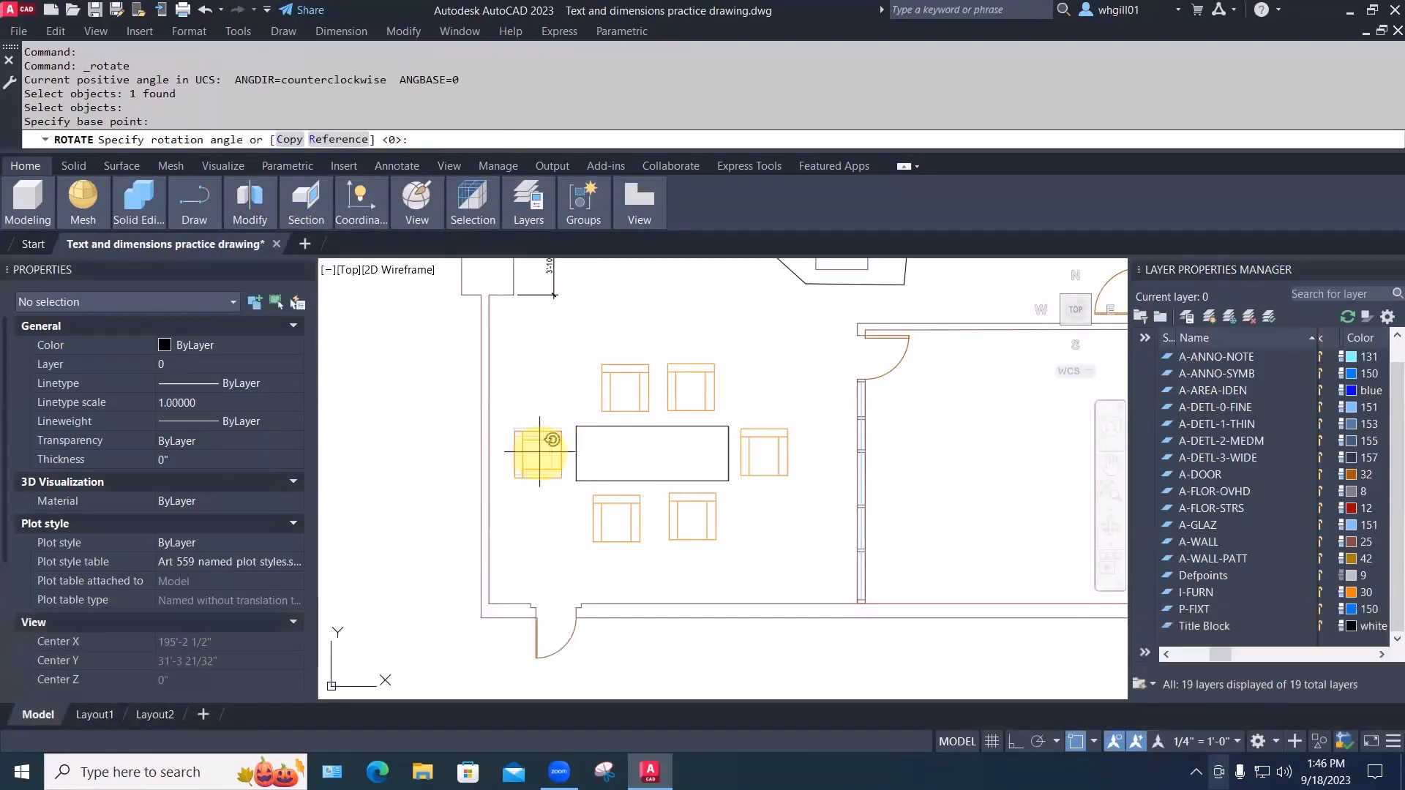
{"action": "left_click", "coordinate": [540, 370]}
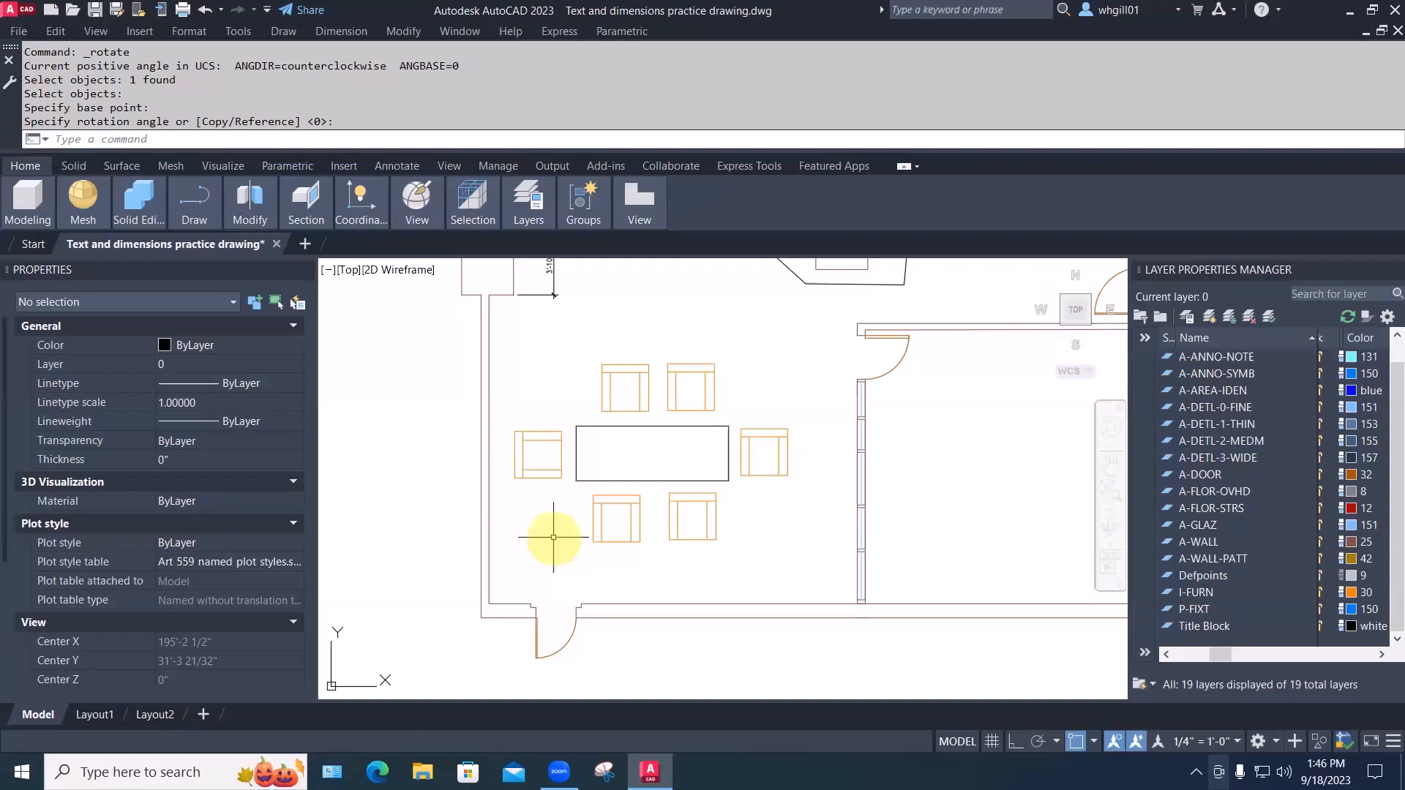
{"action": "left_click", "coordinate": [769, 436]}
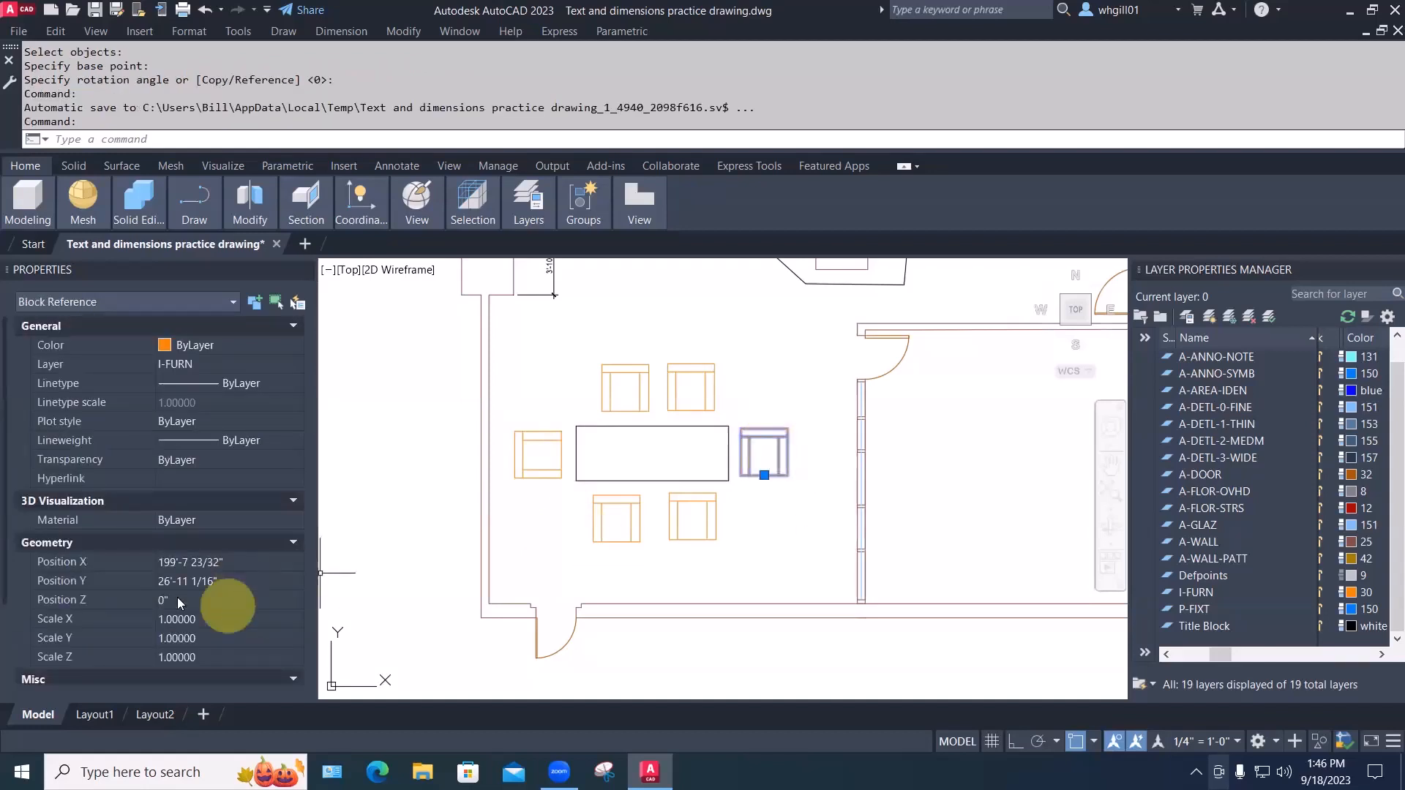
Enter -90 as the right-end chair's Rotation in Properties, making it 270°
{"action": "scroll", "coordinate": [183, 600], "scroll_direction": "down", "scroll_amount": 3}
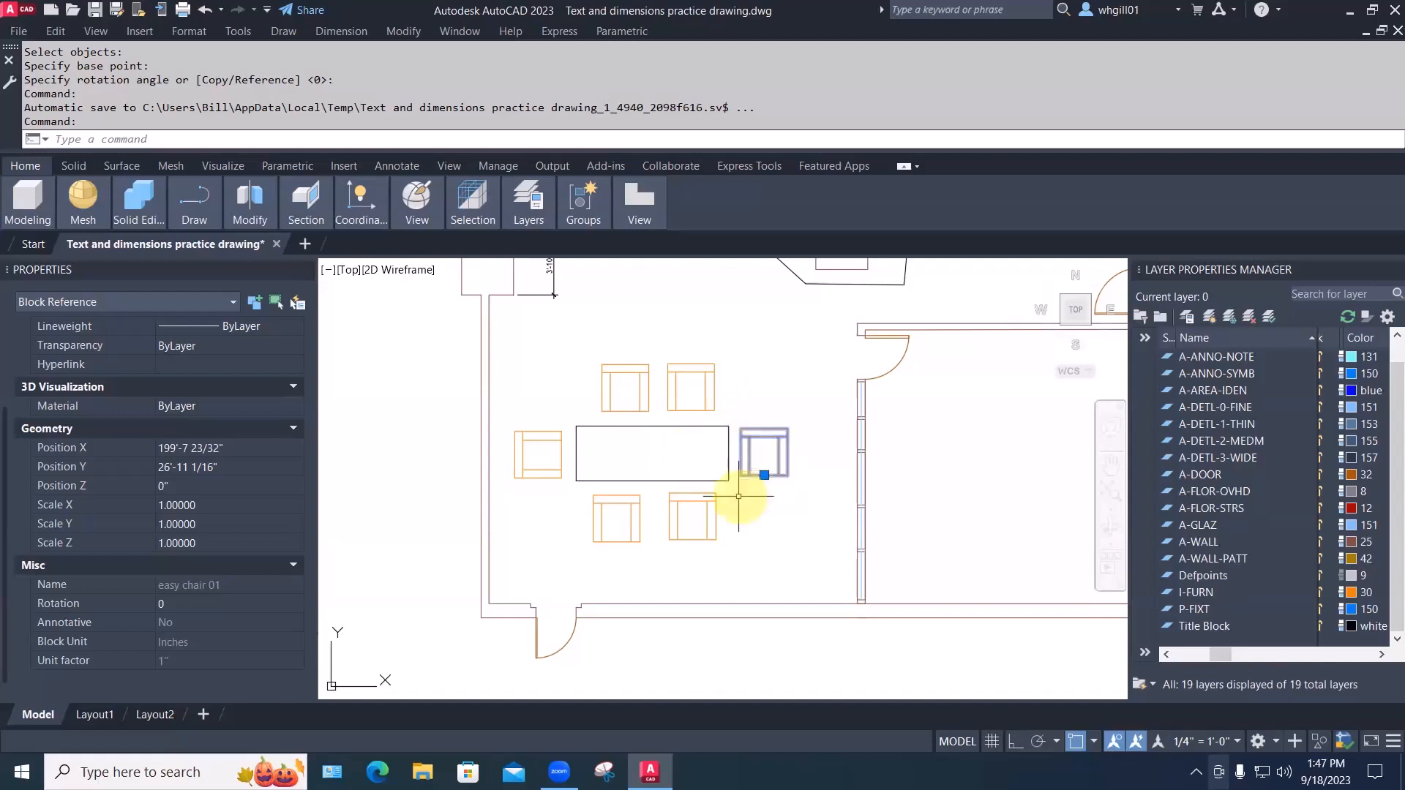
{"action": "left_click", "coordinate": [182, 602]}
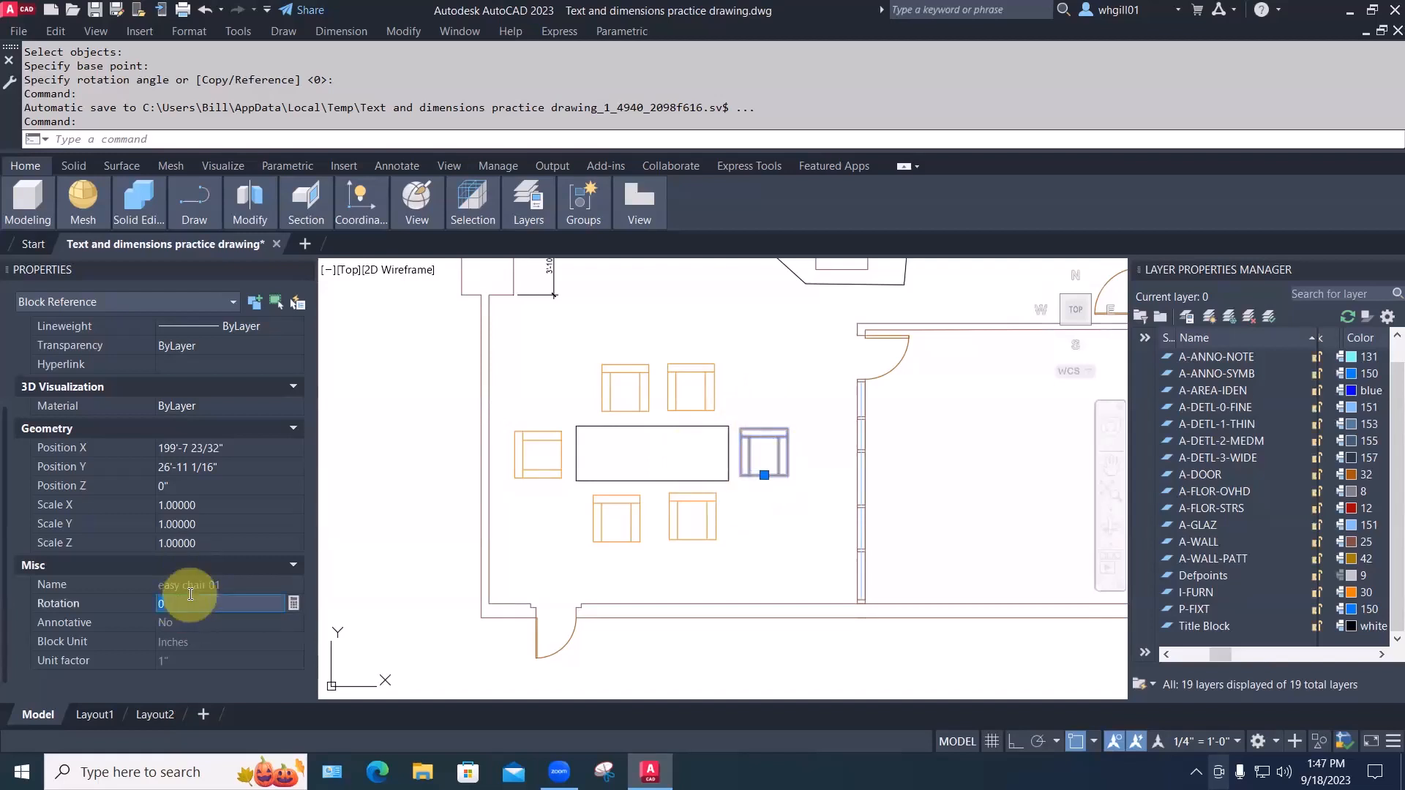
{"action": "type", "text": "-90"}
{"action": "key", "text": "Return"}
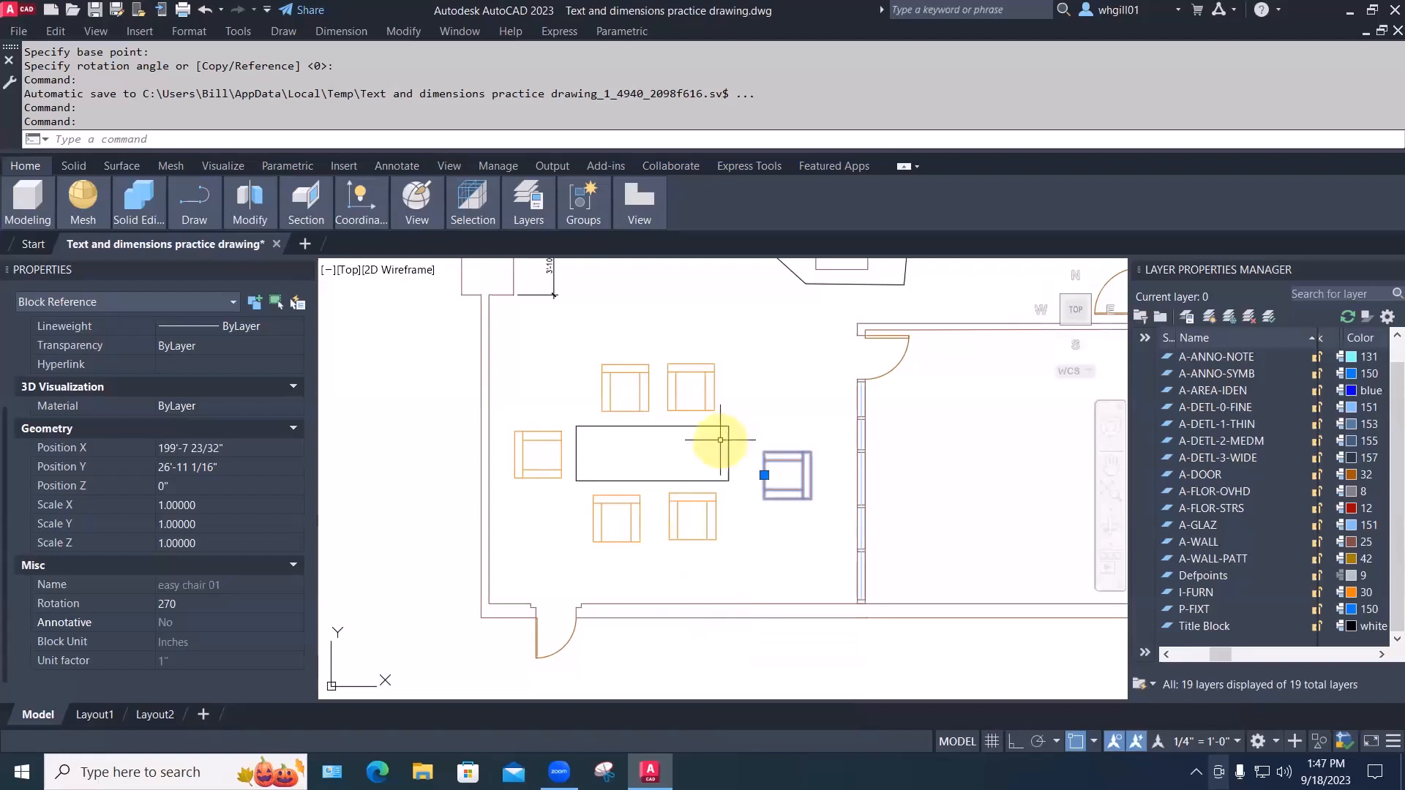
Begin erasing the top, bottom and left chairs, then cancel, keeping all chairs
{"action": "key", "text": "Escape"}
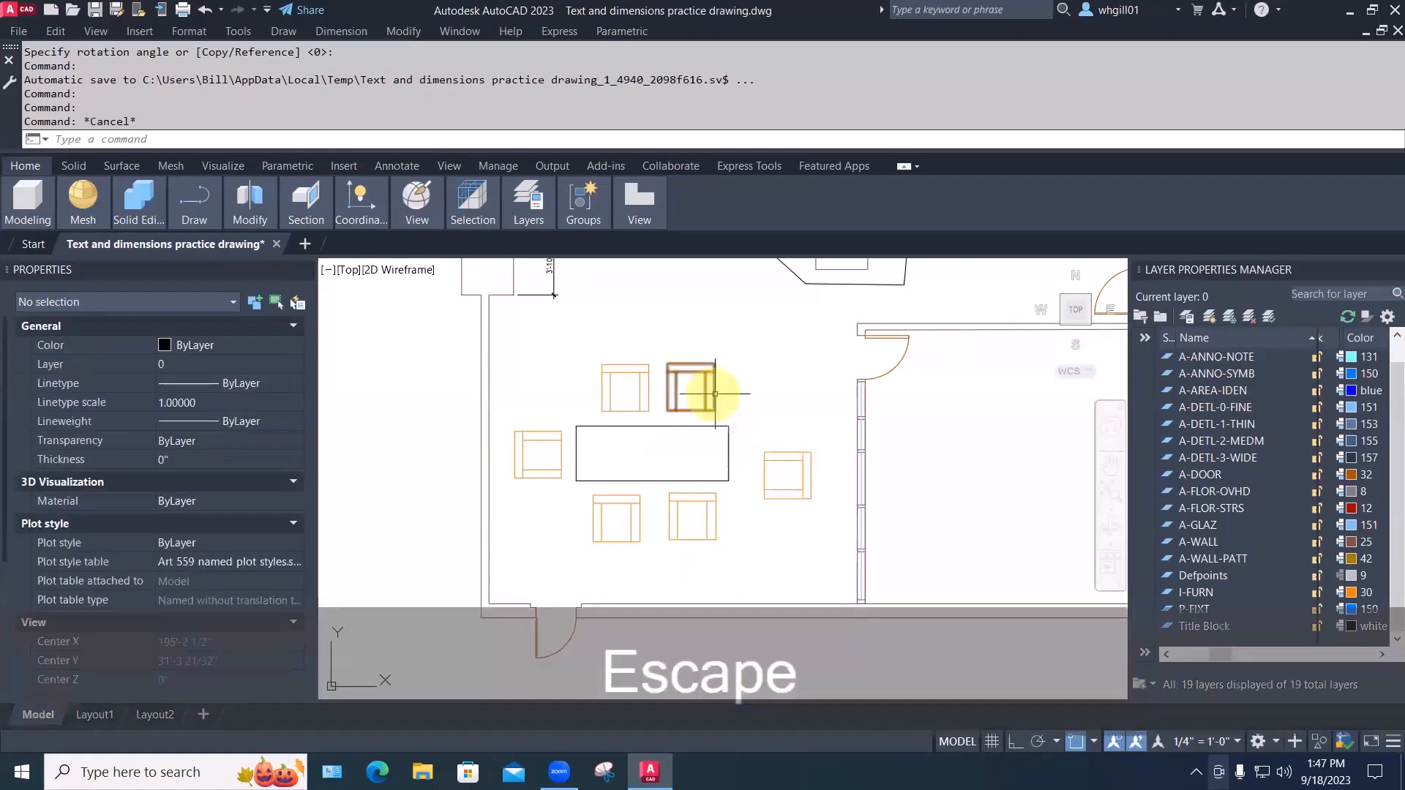
{"action": "key", "text": "e"}
{"action": "key", "text": "space"}
{"action": "left_click", "coordinate": [759, 401]}
{"action": "left_click", "coordinate": [515, 369]}
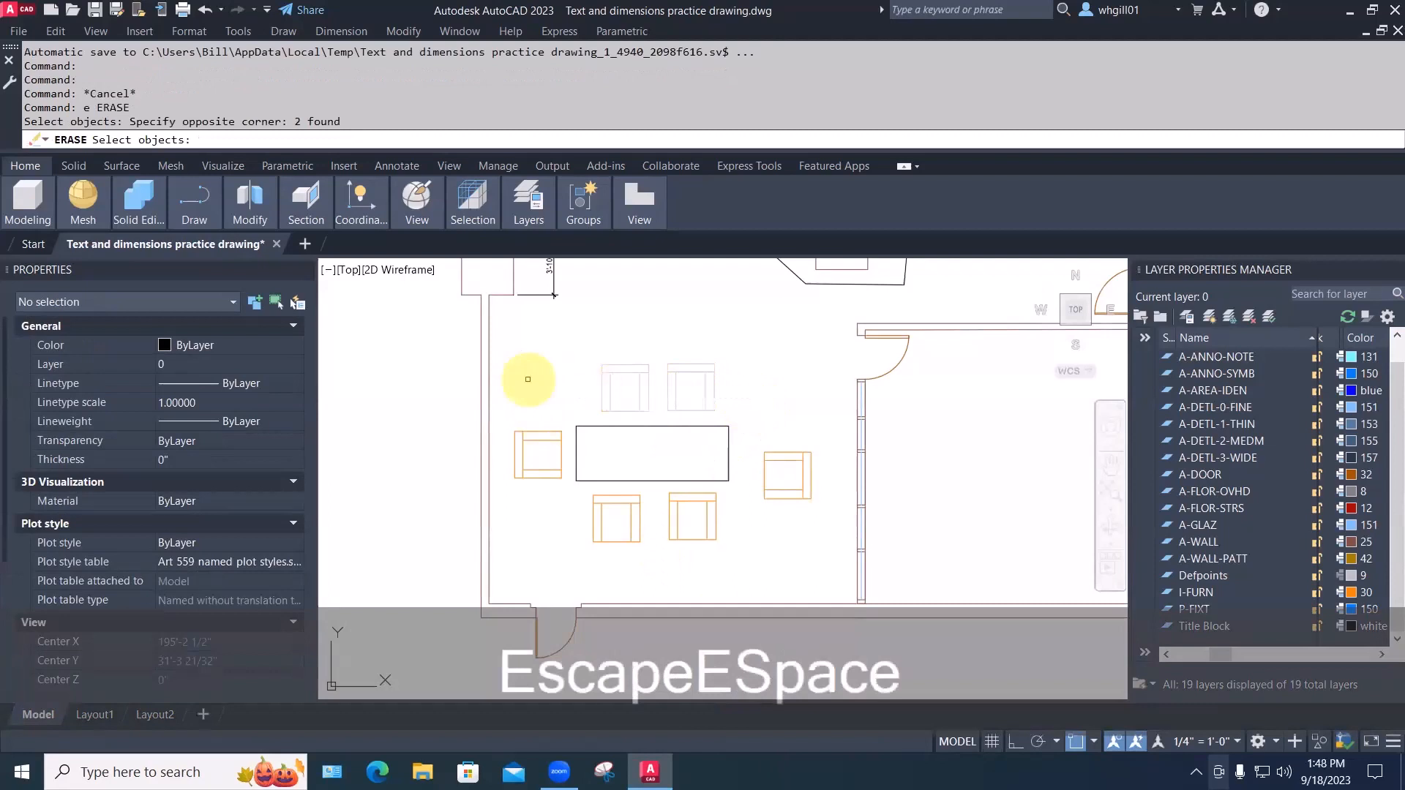
{"action": "left_click", "coordinate": [720, 570]}
{"action": "left_click", "coordinate": [549, 513]}
{"action": "left_click", "coordinate": [505, 431]}
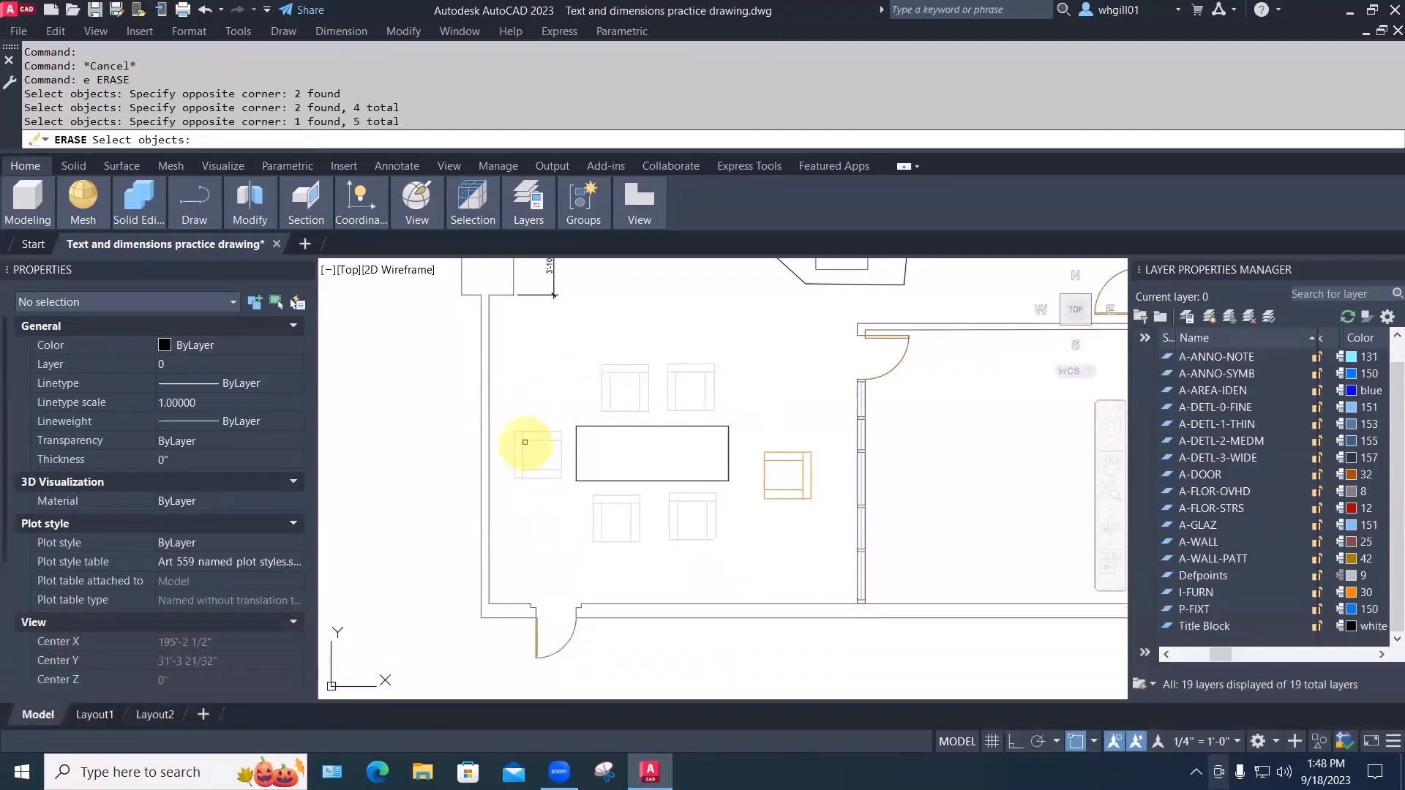
{"action": "key", "text": "Escape"}
{"action": "key", "text": "Escape"}
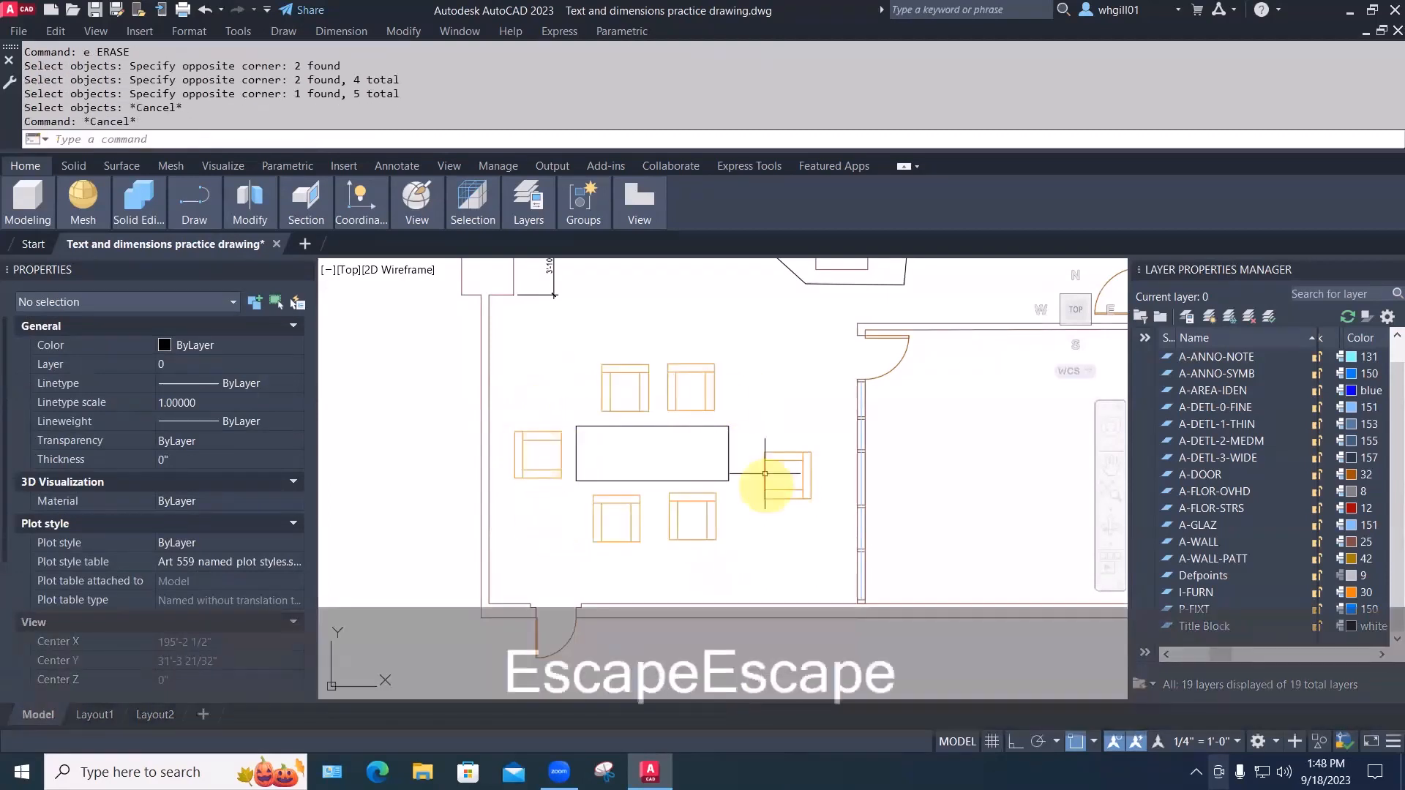
Erase five chairs: right end, both below, left end, and top-left
{"action": "key", "text": "e"}
{"action": "key", "text": "space"}
{"action": "left_click", "coordinate": [815, 522]}
{"action": "left_click", "coordinate": [761, 423]}
{"action": "left_click", "coordinate": [757, 527]}
{"action": "left_click", "coordinate": [630, 499]}
{"action": "left_click", "coordinate": [579, 517]}
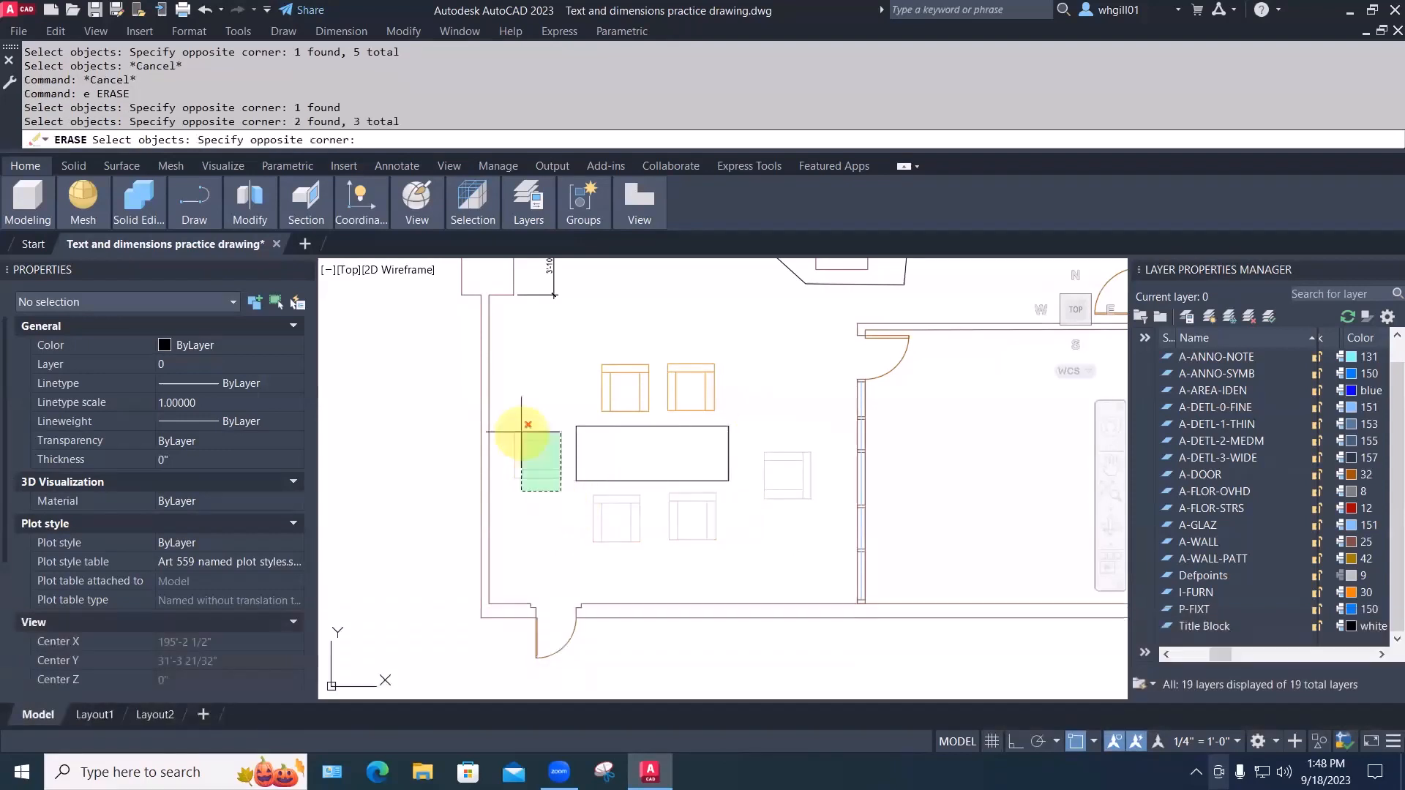
{"action": "left_click", "coordinate": [512, 435]}
{"action": "left_click", "coordinate": [601, 401]}
{"action": "key", "text": "space"}
Fit the drawing in view and right-click the remaining easy chair for its actions
{"action": "scroll", "coordinate": [708, 395], "scroll_direction": "up", "scroll_amount": 6}
{"action": "middle_click", "coordinate": [703, 398]}
{"action": "middle_click", "coordinate": [702, 398]}
{"action": "scroll", "coordinate": [536, 445], "scroll_direction": "up", "scroll_amount": 8}
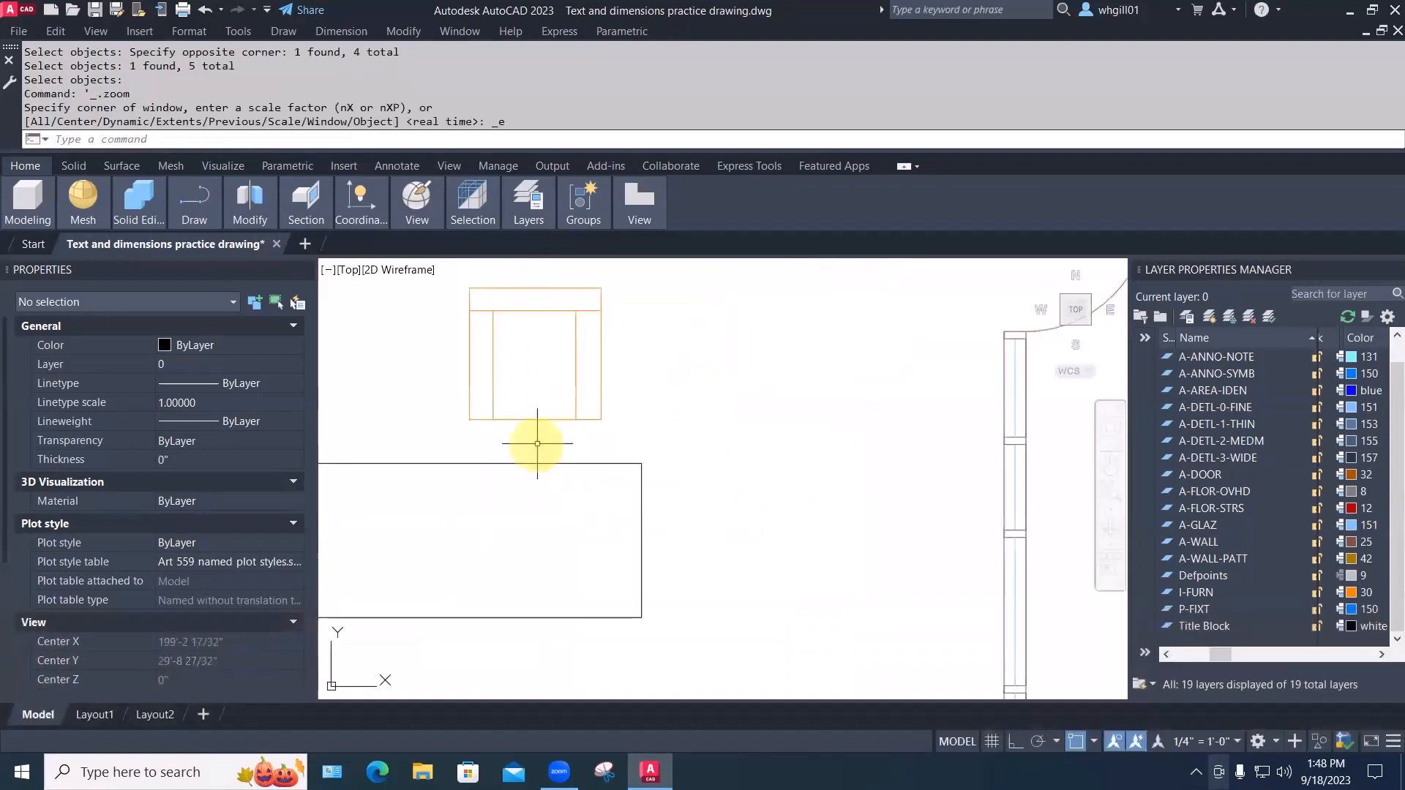
{"action": "left_click", "coordinate": [576, 391]}
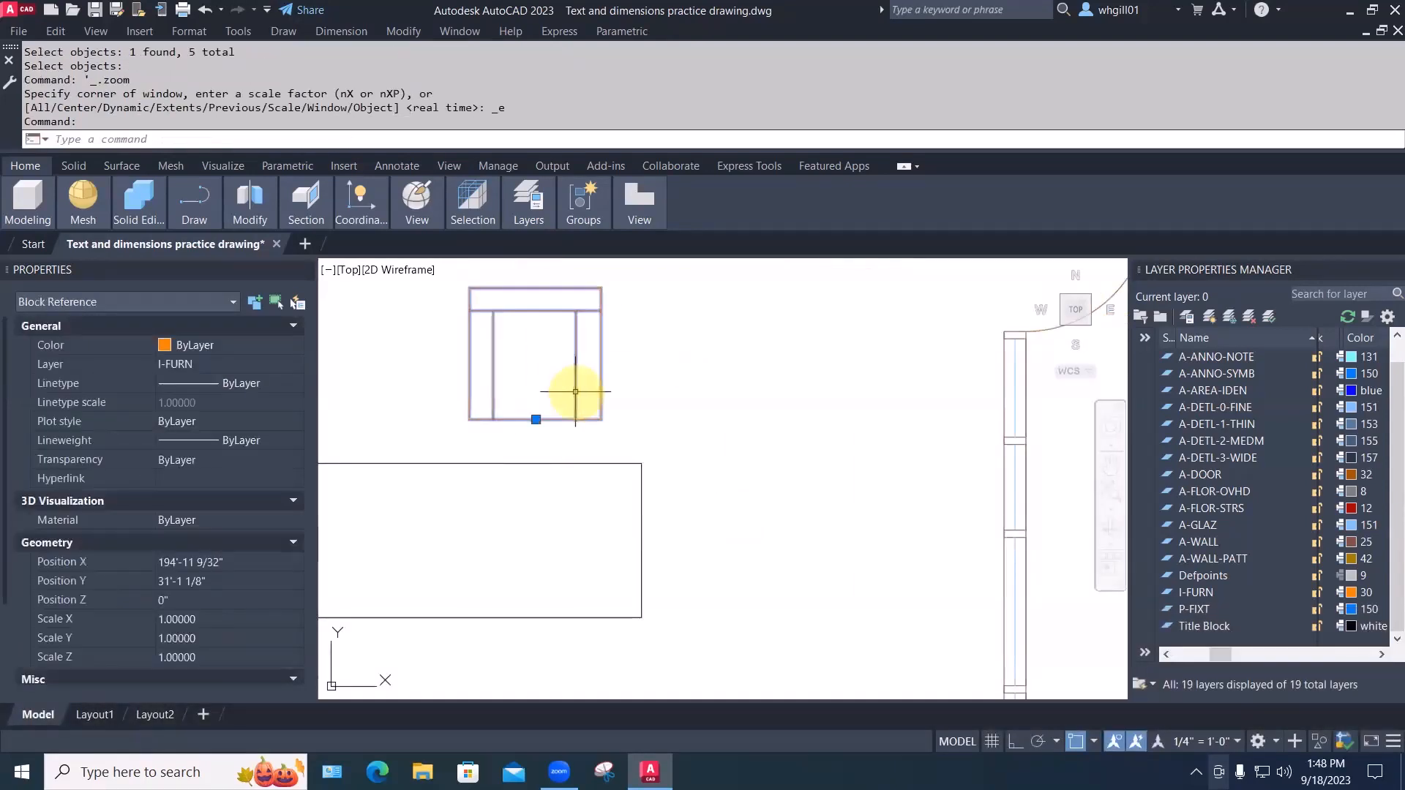
{"action": "middle_click_drag", "start_coordinate": [649, 388], "coordinate": [693, 454]}
{"action": "right_click", "coordinate": [687, 446]}
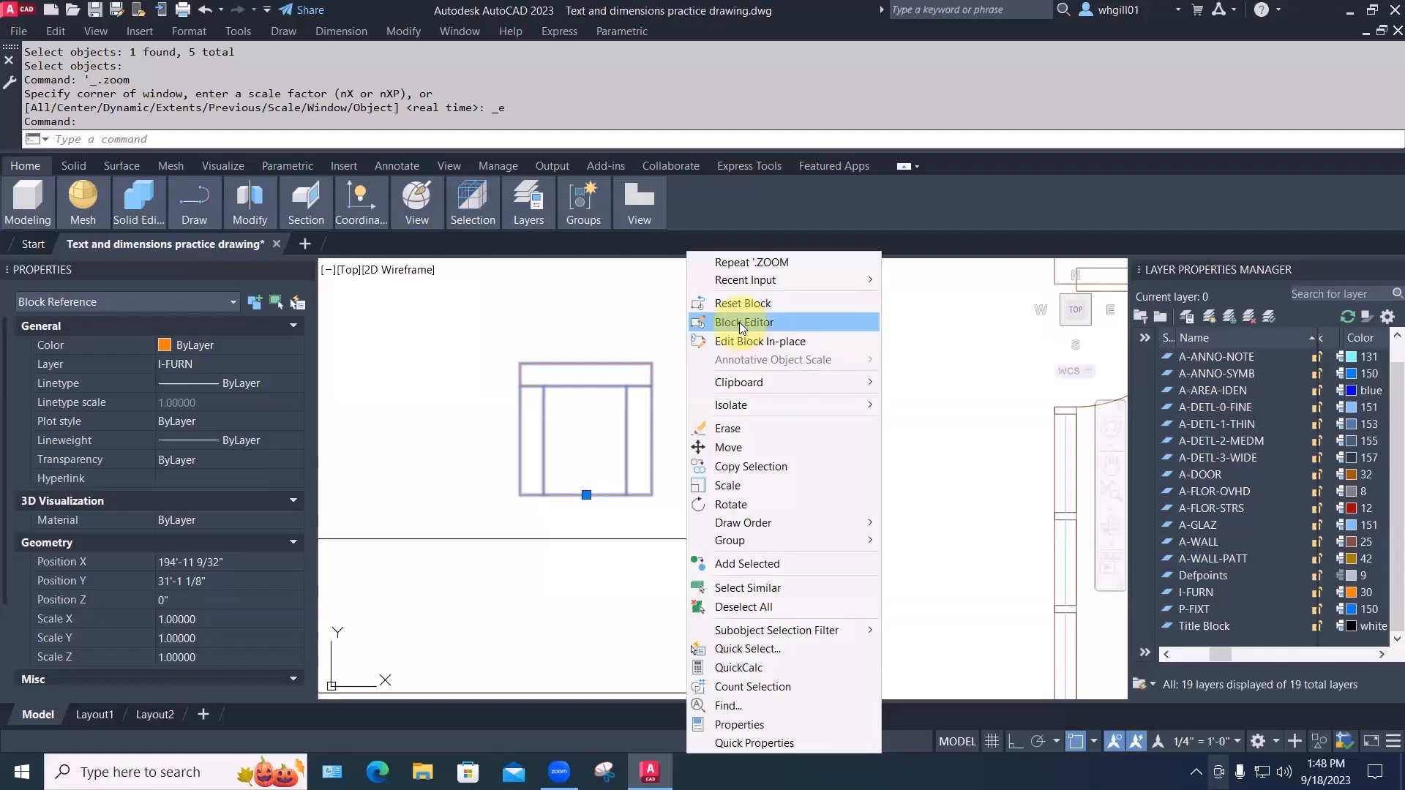
Open easy chair 01 in the Block Editor and draw a lower-left to upper-right diagonal line
{"action": "left_click", "coordinate": [739, 322]}
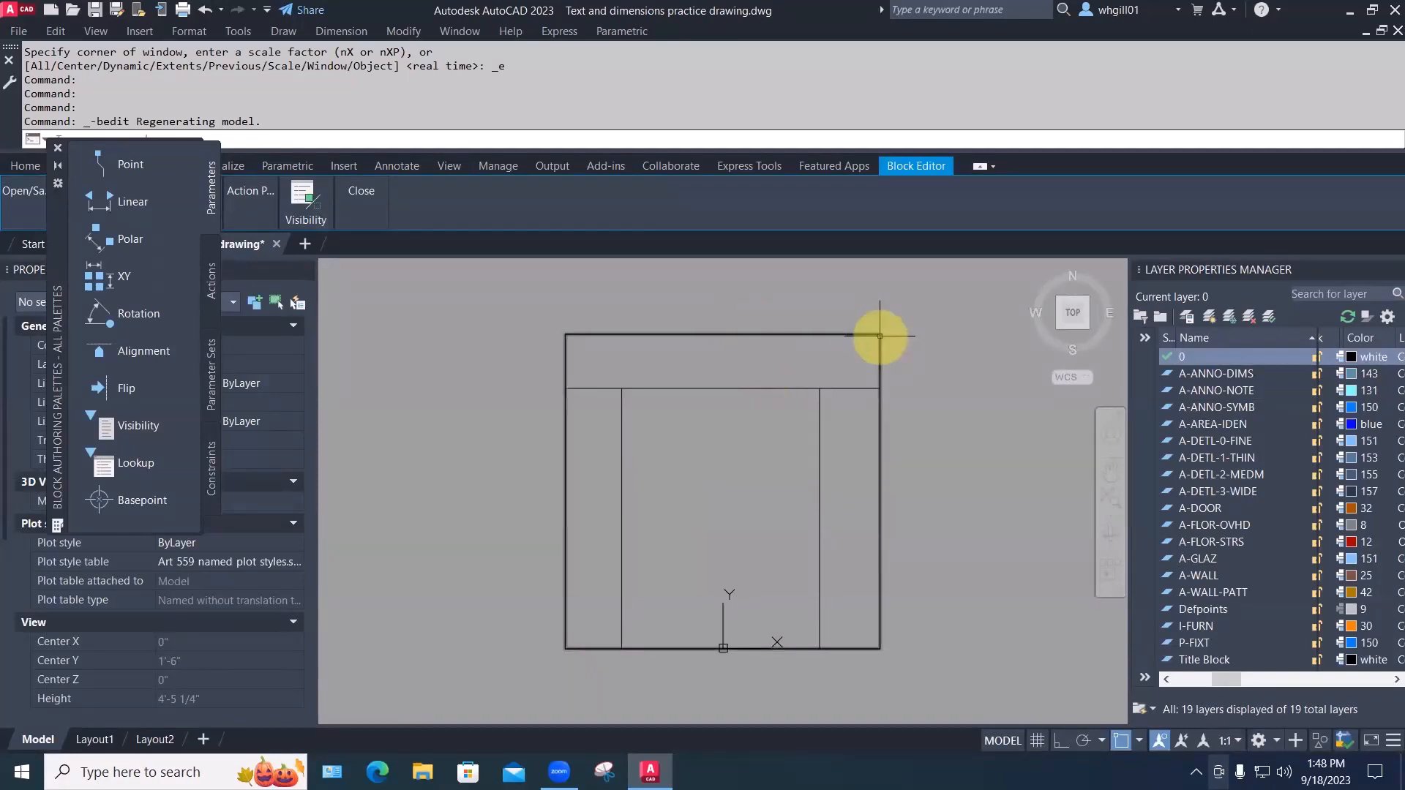
{"action": "type", "text": "l"}
{"action": "key", "text": "space"}
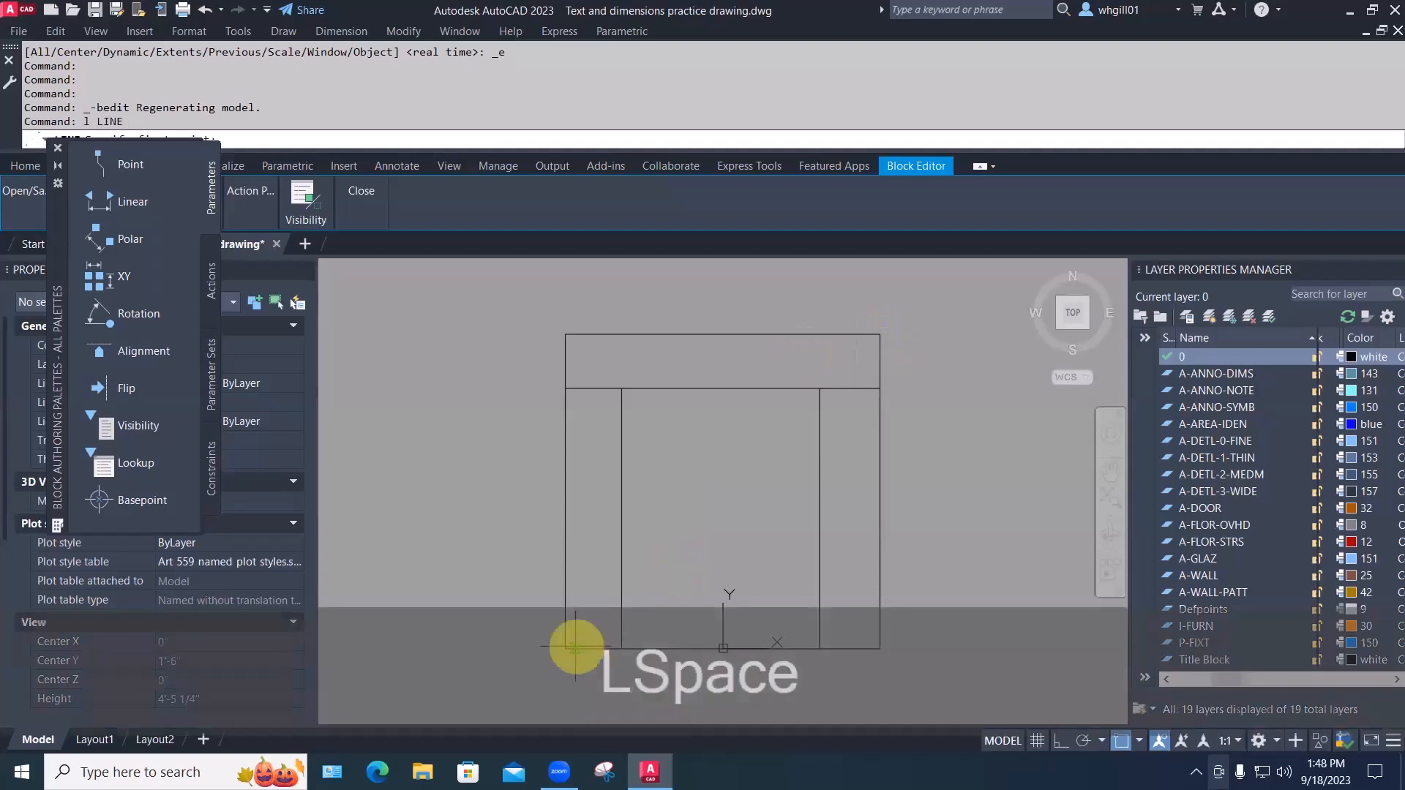
{"action": "left_click", "coordinate": [566, 648]}
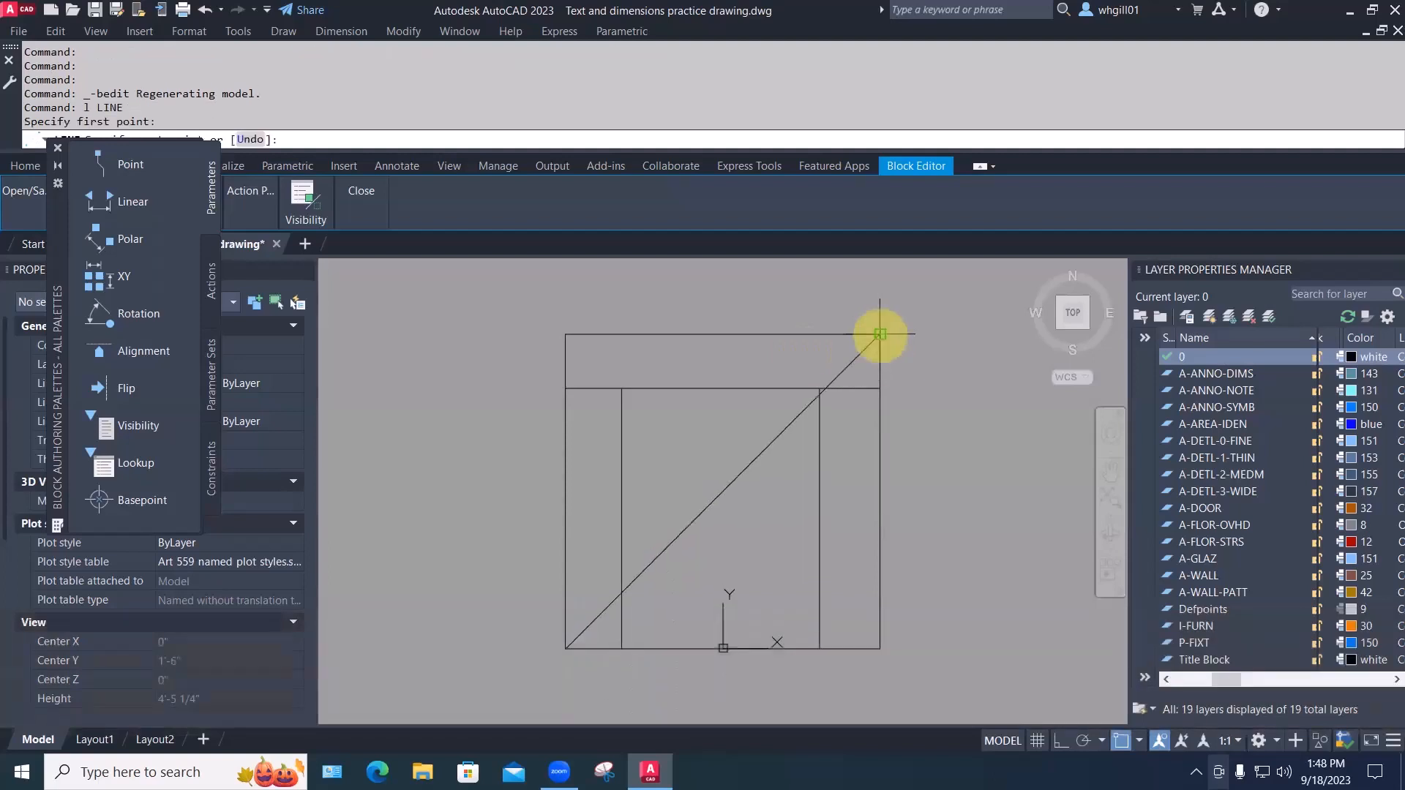
{"action": "left_click", "coordinate": [880, 336]}
{"action": "key", "text": "Escape"}
{"action": "key", "text": "Escape"}
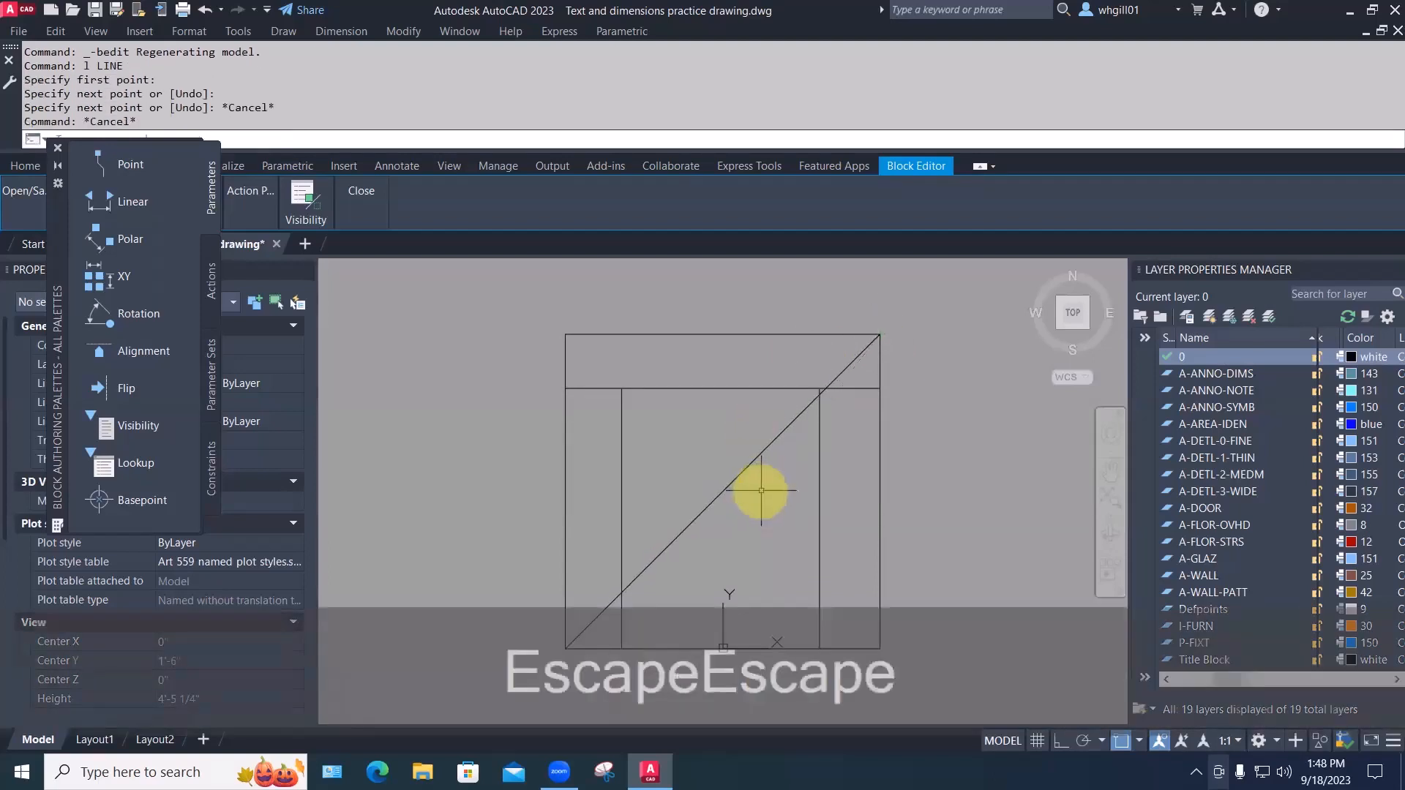
{"action": "middle_click_drag", "start_coordinate": [762, 489], "coordinate": [760, 436]}
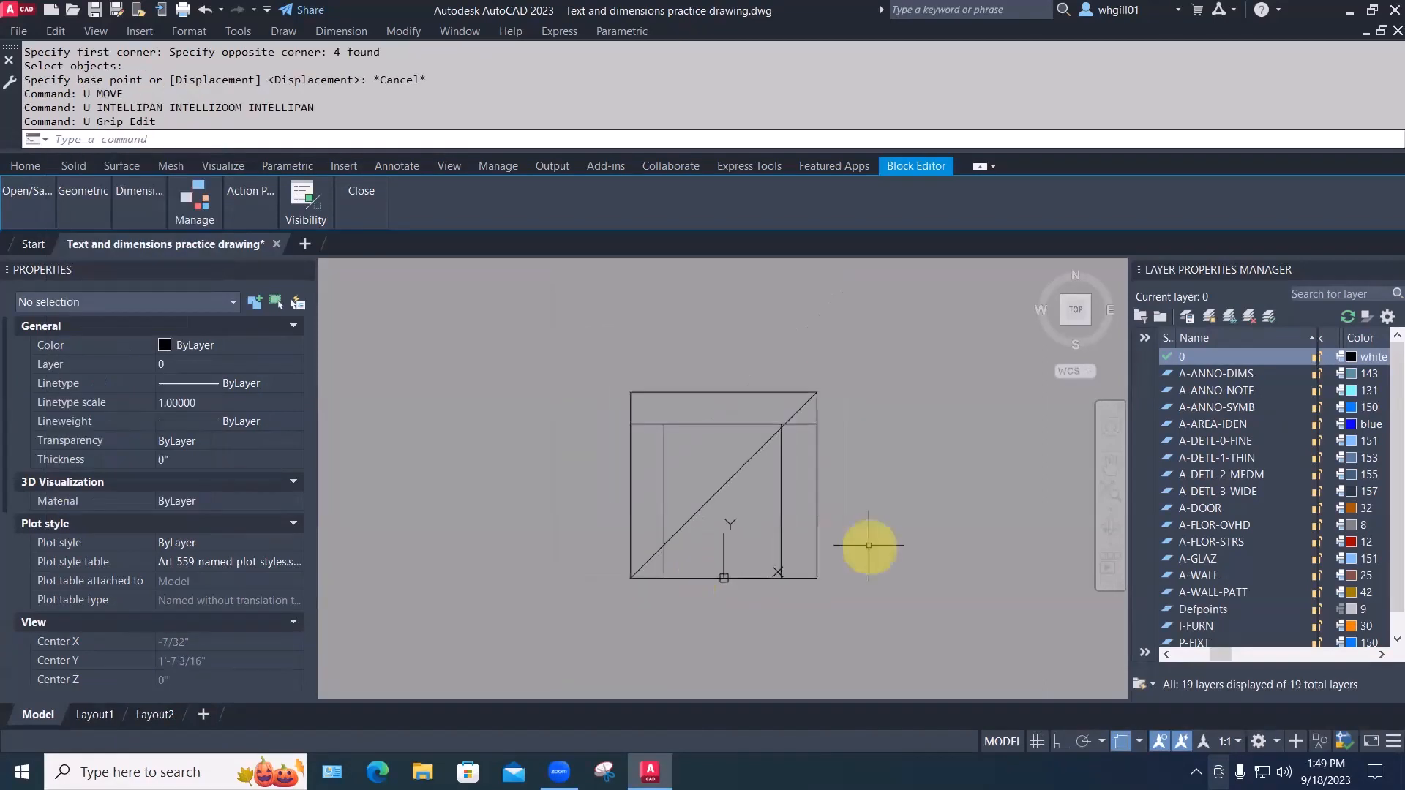
Window-select the five chair objects and move them down relative to the base point
{"action": "type", "text": "m"}
{"action": "key", "text": "space"}
{"action": "type", "text": "w"}
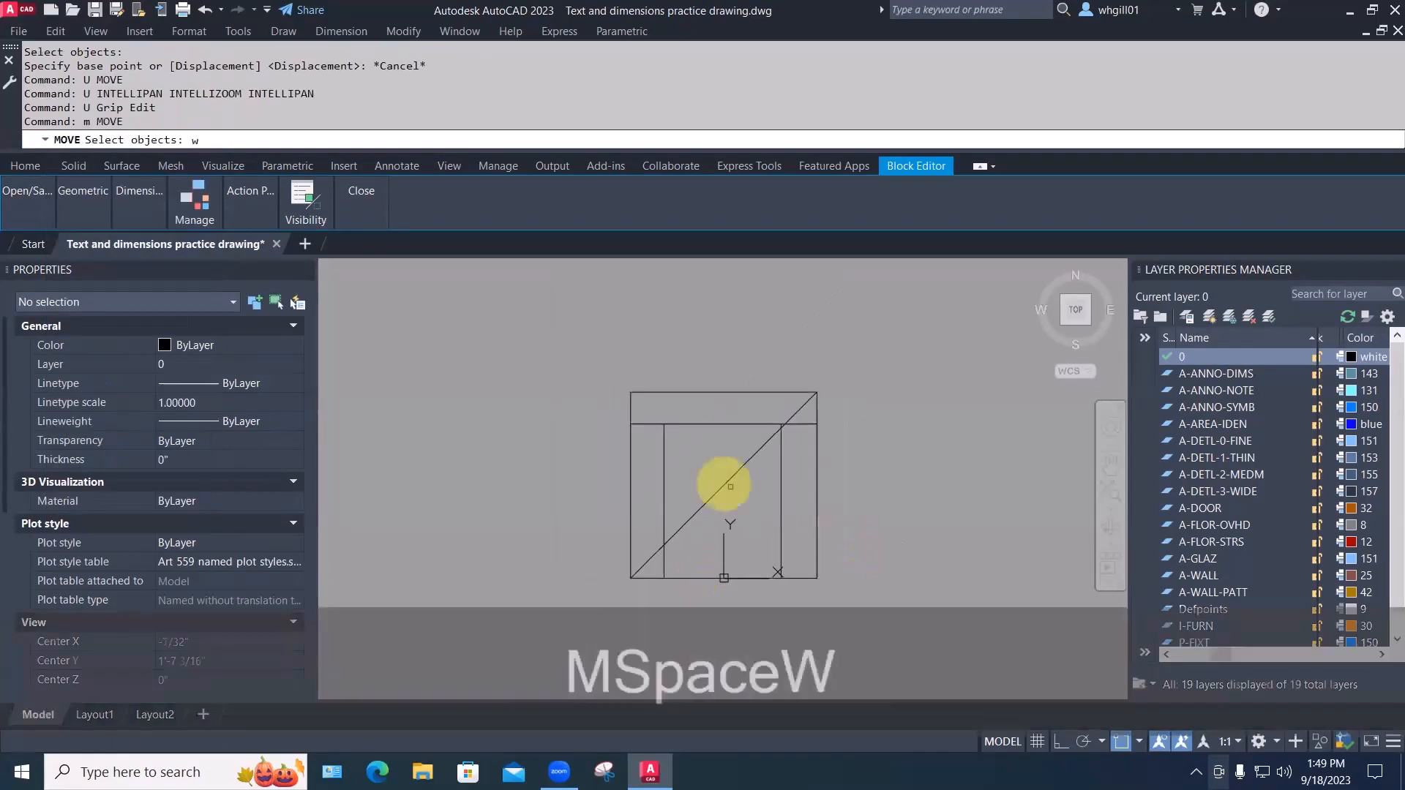
{"action": "key", "text": "space"}
{"action": "left_click", "coordinate": [597, 370]}
{"action": "left_click", "coordinate": [835, 600]}
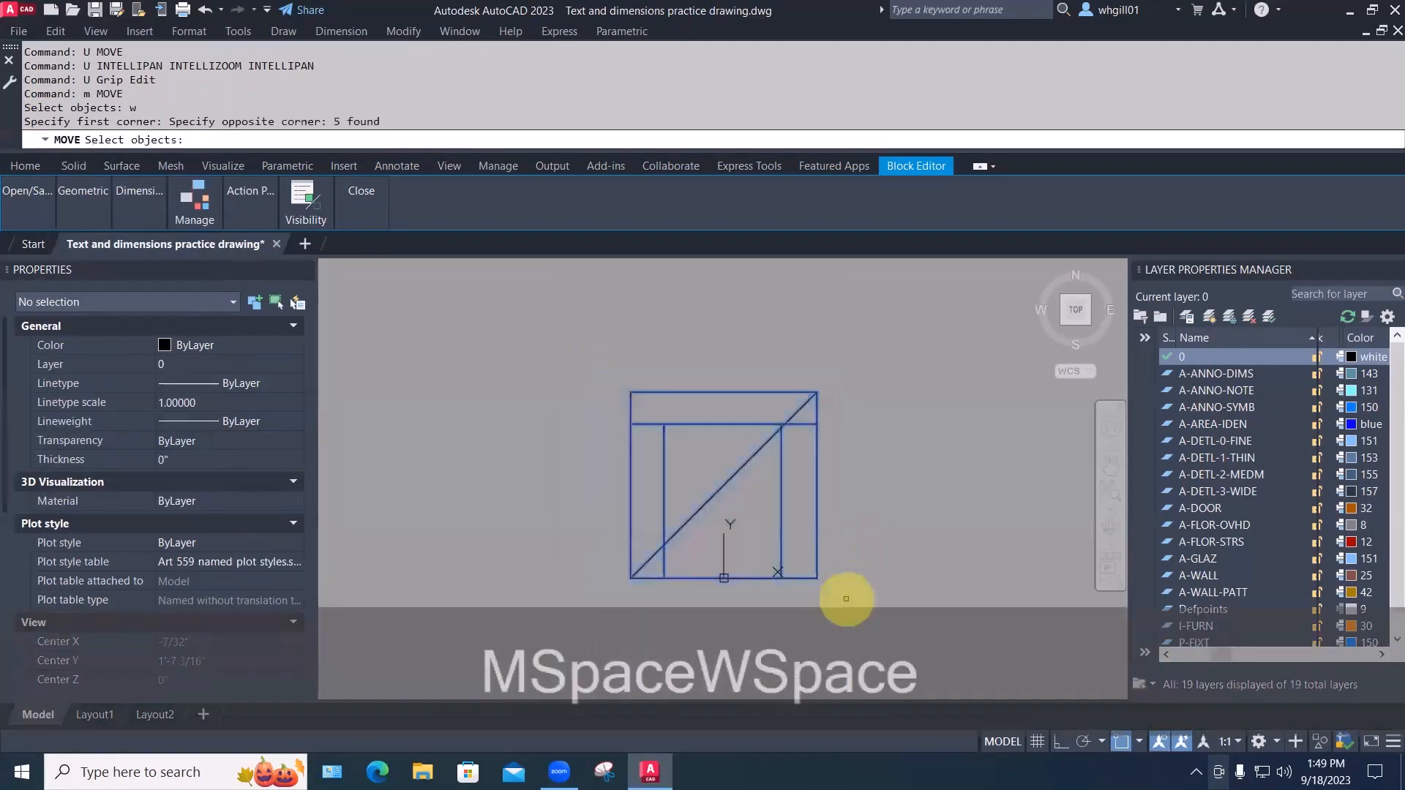
{"action": "key", "text": "space"}
{"action": "left_click", "coordinate": [725, 486]}
{"action": "left_click", "coordinate": [725, 580]}
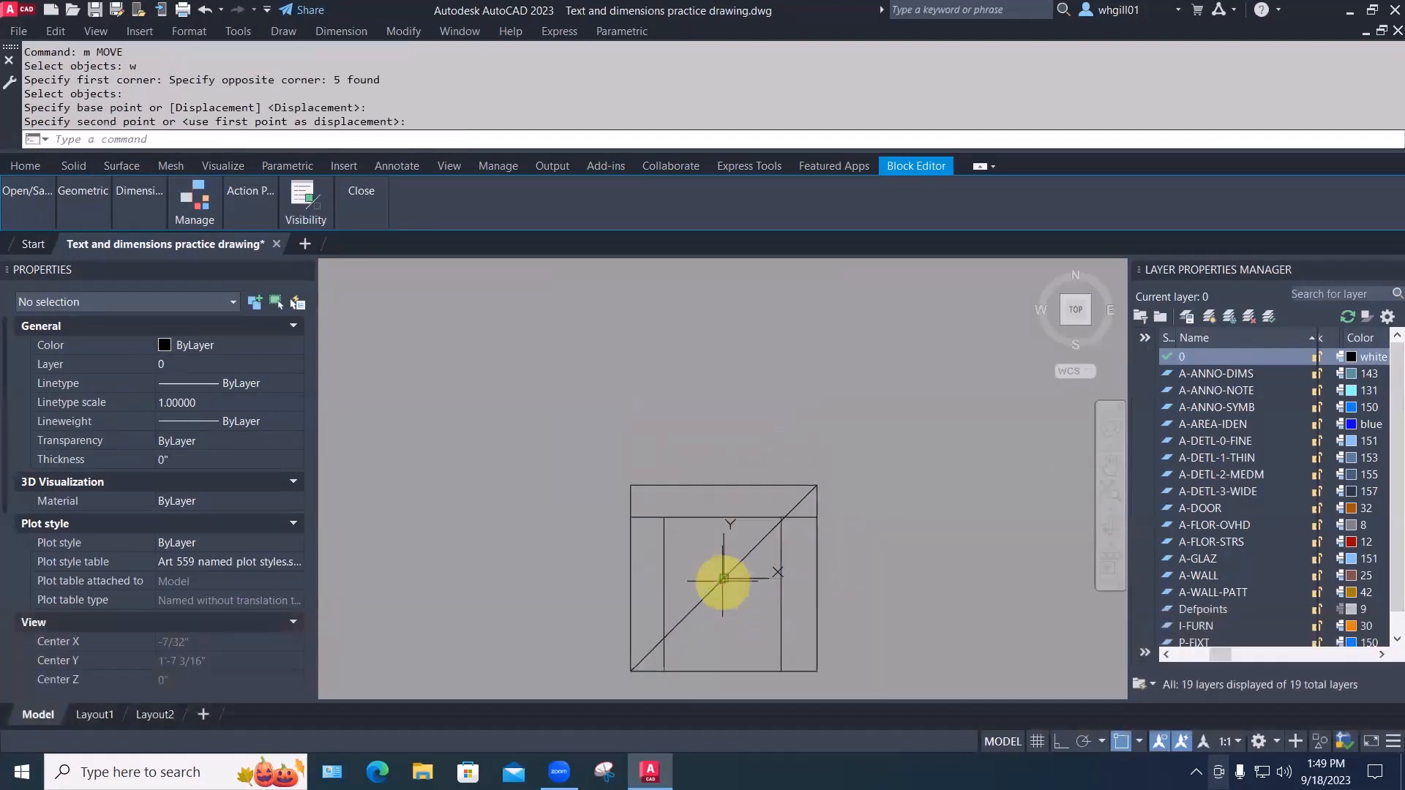
{"action": "middle_click_drag", "start_coordinate": [850, 552], "coordinate": [829, 460]}
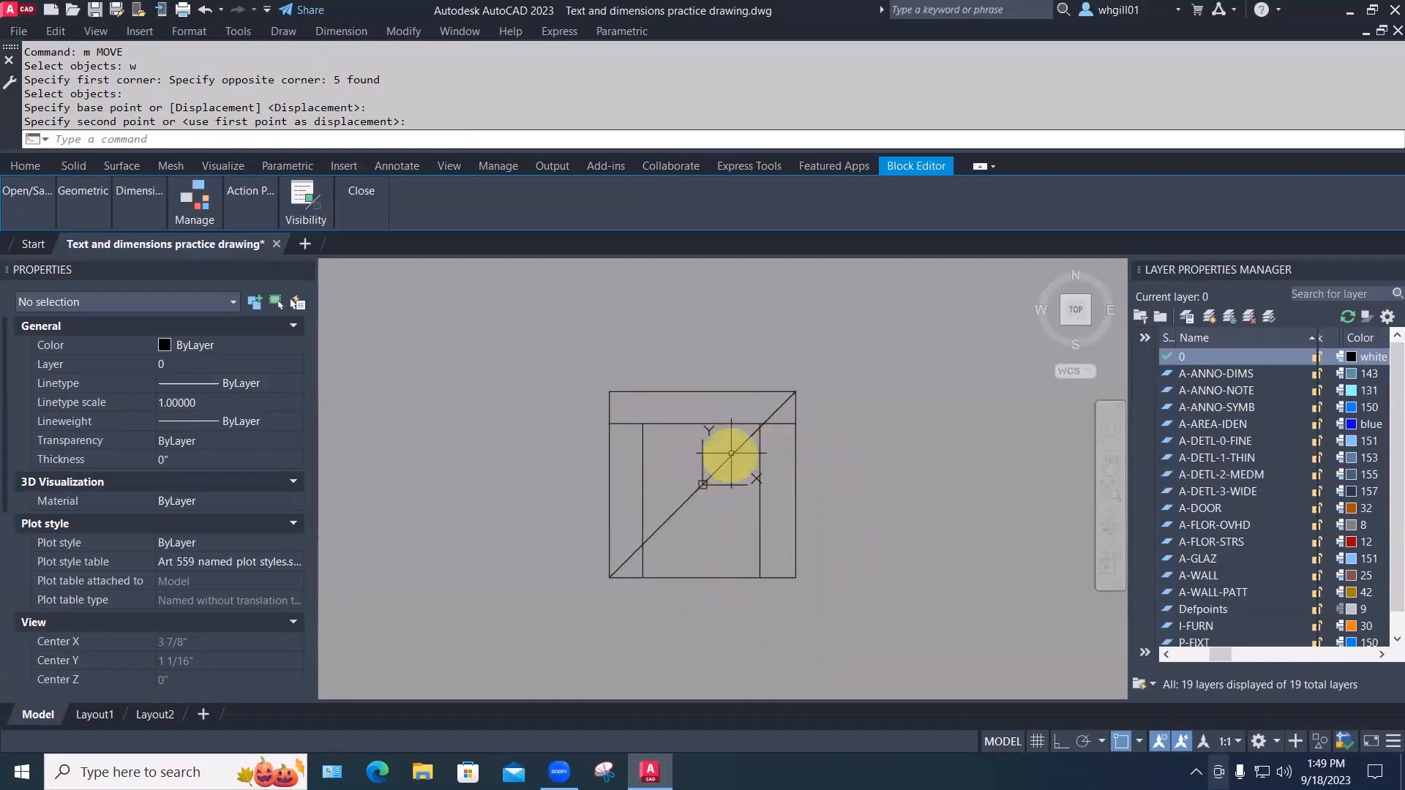
Erase the diagonal line from the chair block
{"action": "key", "text": "Escape"}
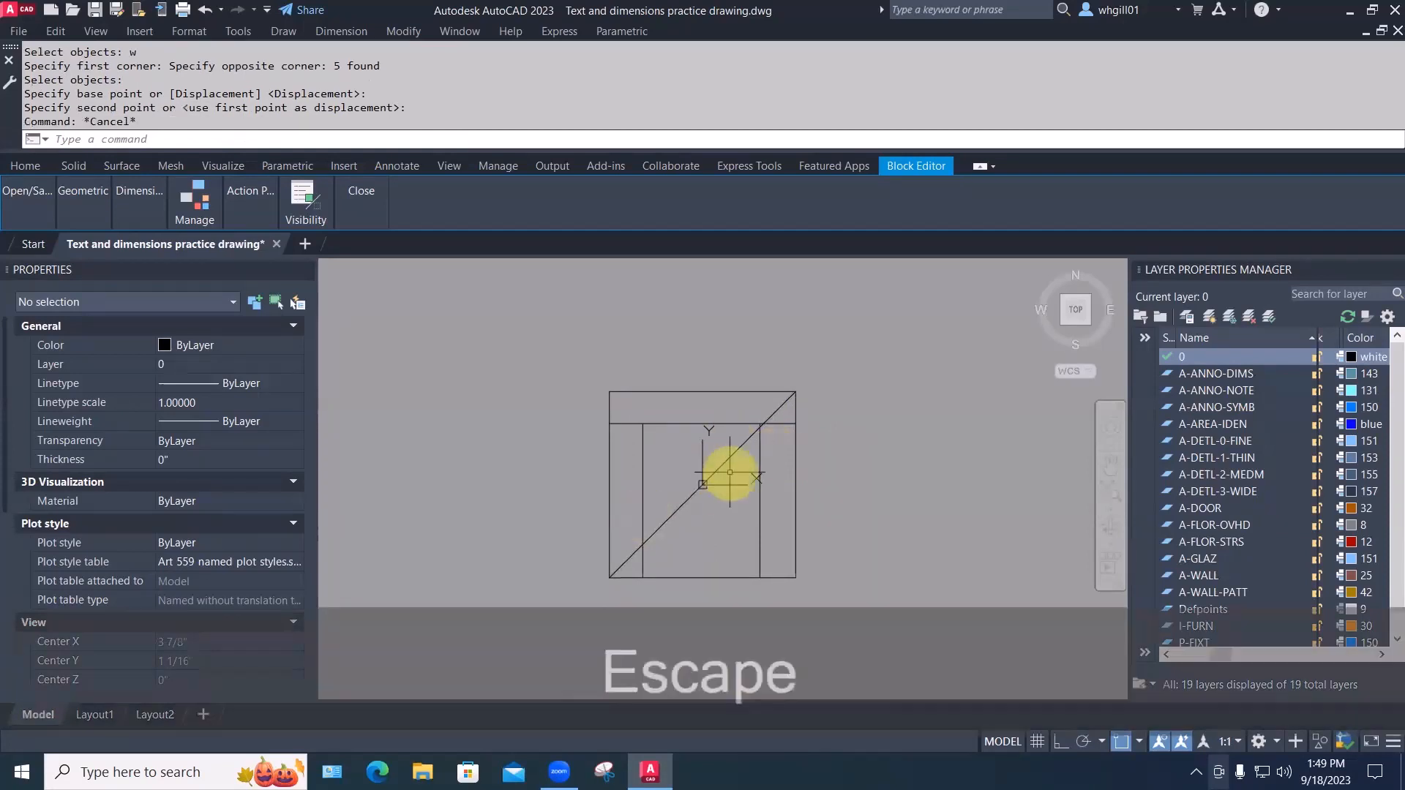
{"action": "type", "text": "e"}
{"action": "key", "text": "space"}
{"action": "left_click", "coordinate": [728, 468]}
{"action": "key", "text": "space"}
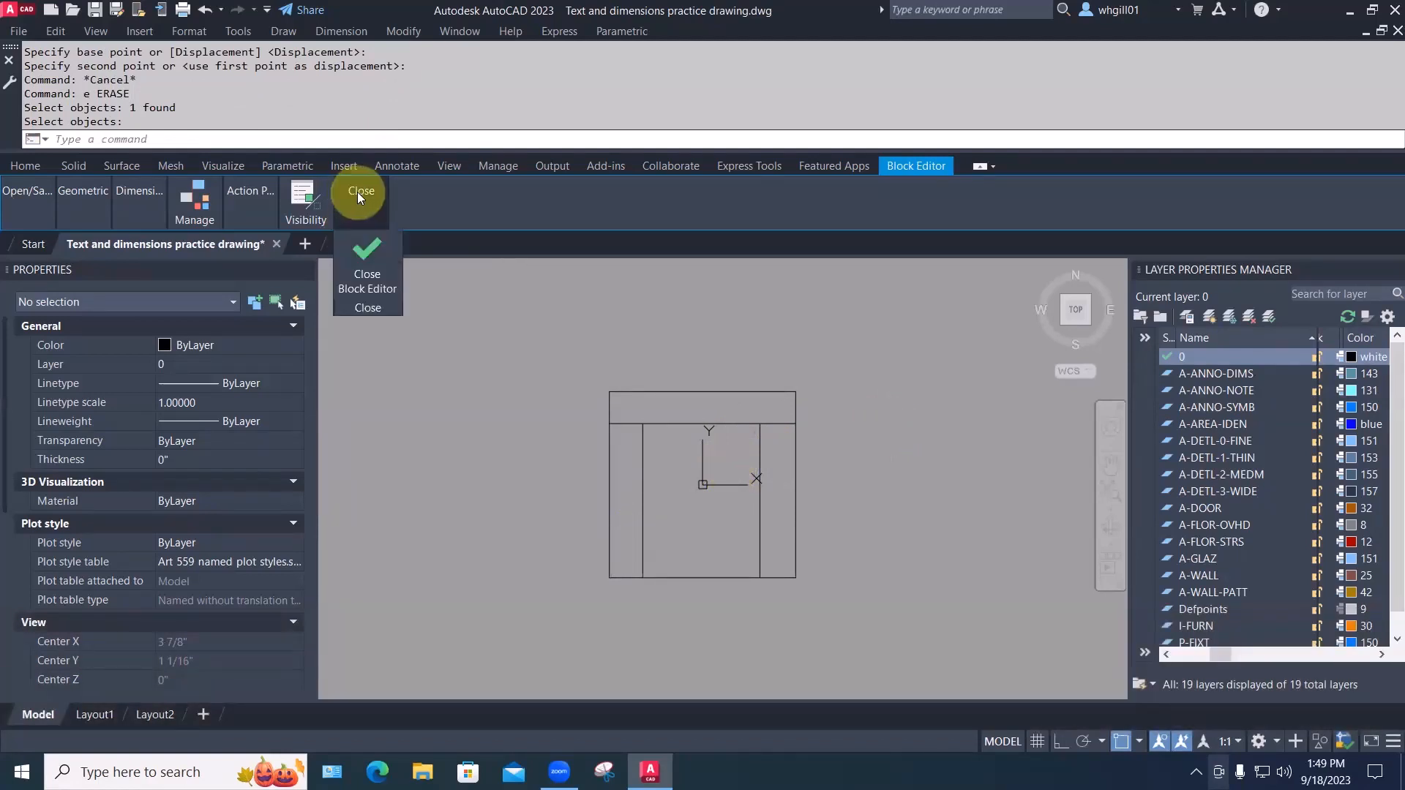
Close the Block Editor, saving the changes to easy chair 01
{"action": "left_click", "coordinate": [363, 279]}
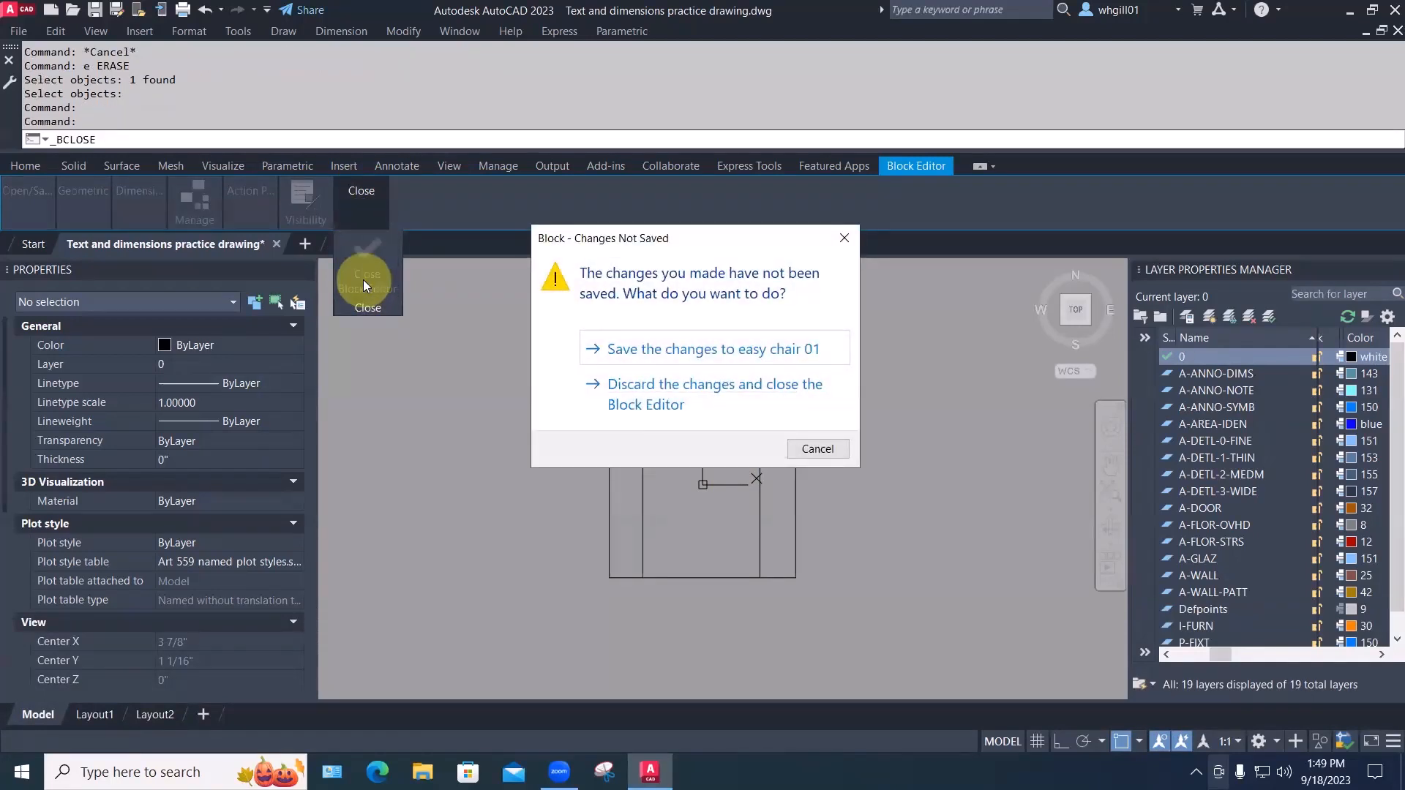
{"action": "left_click", "coordinate": [678, 351]}
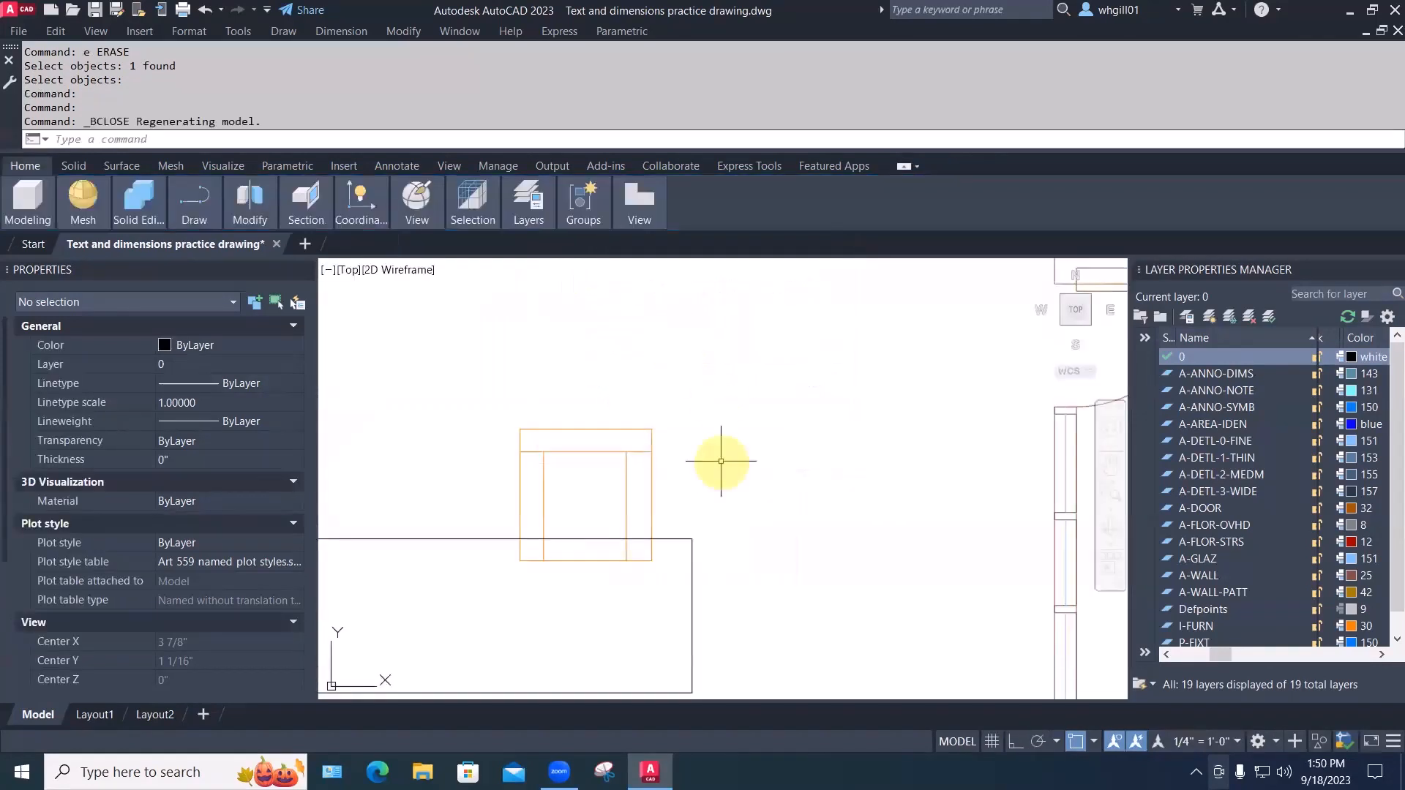
{"action": "type", "text": "m"}
{"action": "key", "text": "space"}
{"action": "left_click", "coordinate": [708, 486]}
Move the easy chair block so it sits just above the rectangular table
{"action": "left_click", "coordinate": [619, 410]}
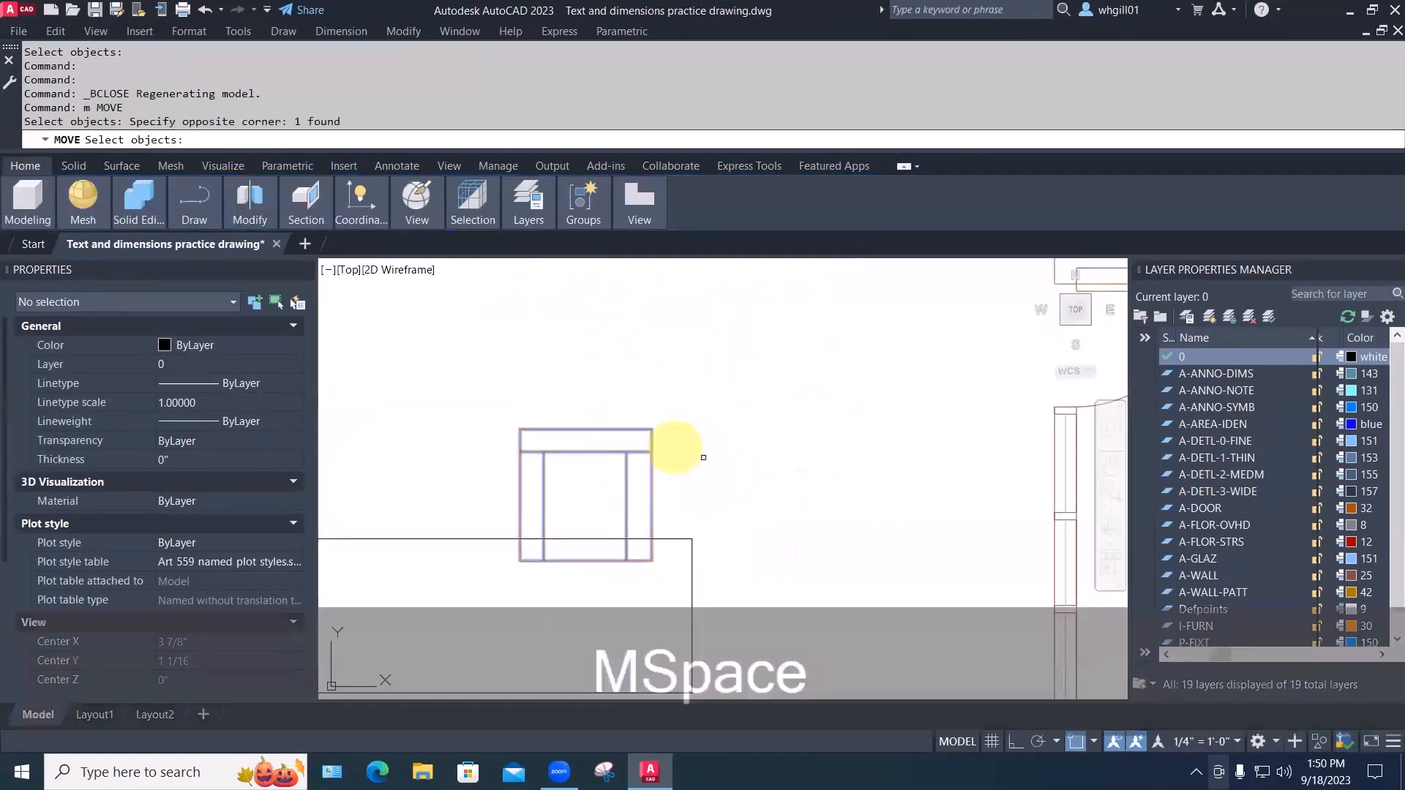
{"action": "key", "text": "space"}
{"action": "left_click", "coordinate": [725, 483]}
{"action": "left_click", "coordinate": [745, 429]}
{"action": "scroll", "coordinate": [746, 429], "scroll_direction": "down", "scroll_amount": 2}
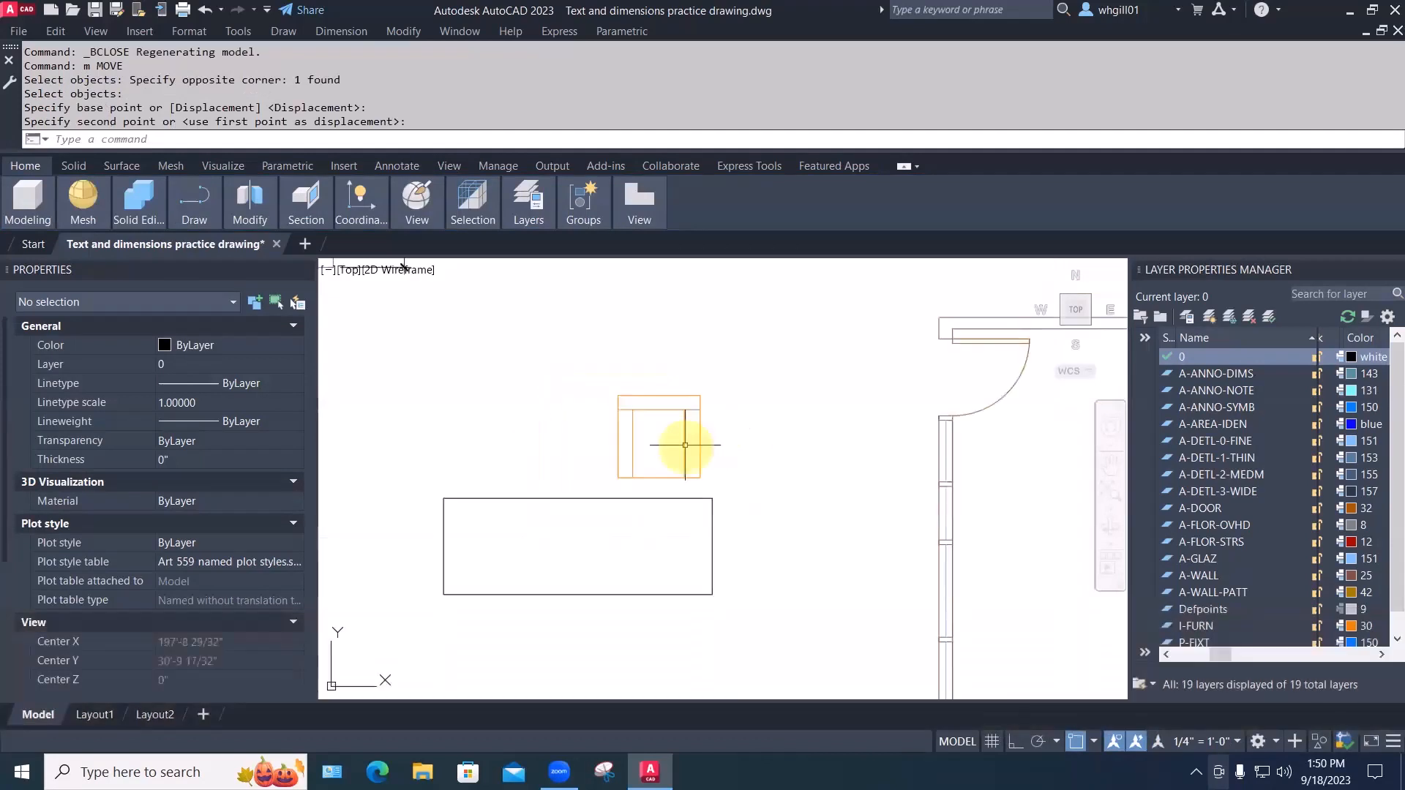
Set the chair's Rotation to 90 in the Properties palette
{"action": "left_click", "coordinate": [701, 442]}
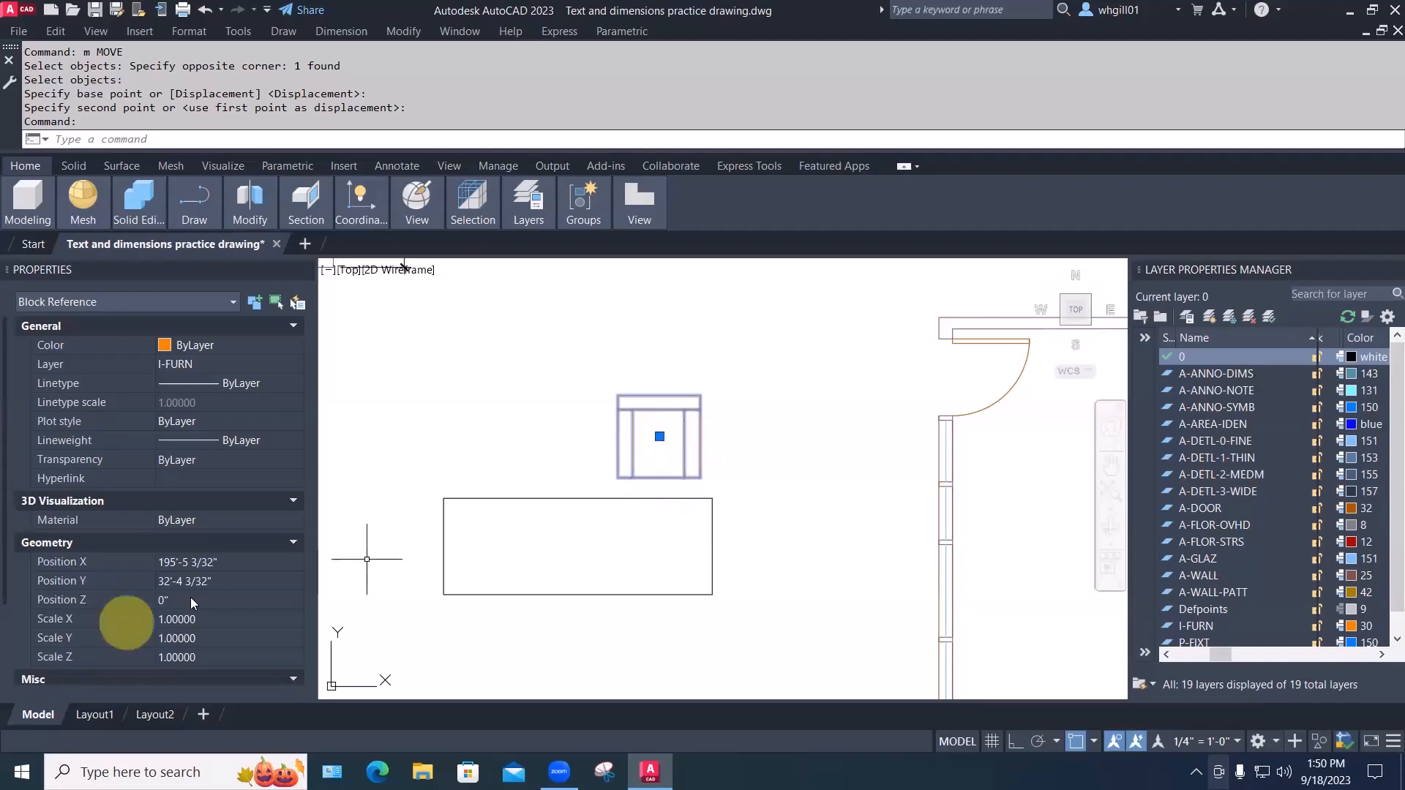
{"action": "scroll", "coordinate": [186, 599], "scroll_direction": "down", "scroll_amount": 3}
{"action": "left_click", "coordinate": [183, 621]}
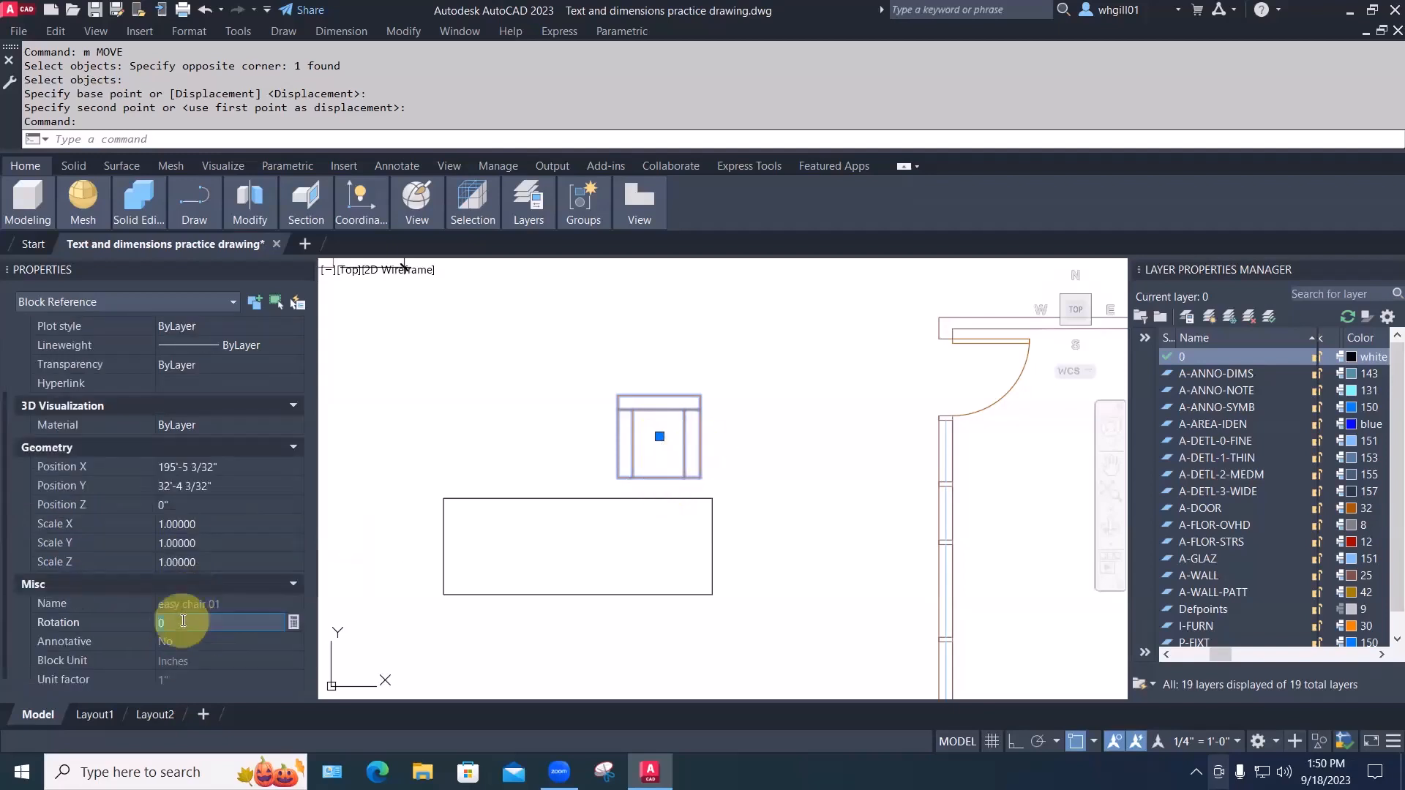
{"action": "type", "text": "90"}
{"action": "key", "text": "Return"}
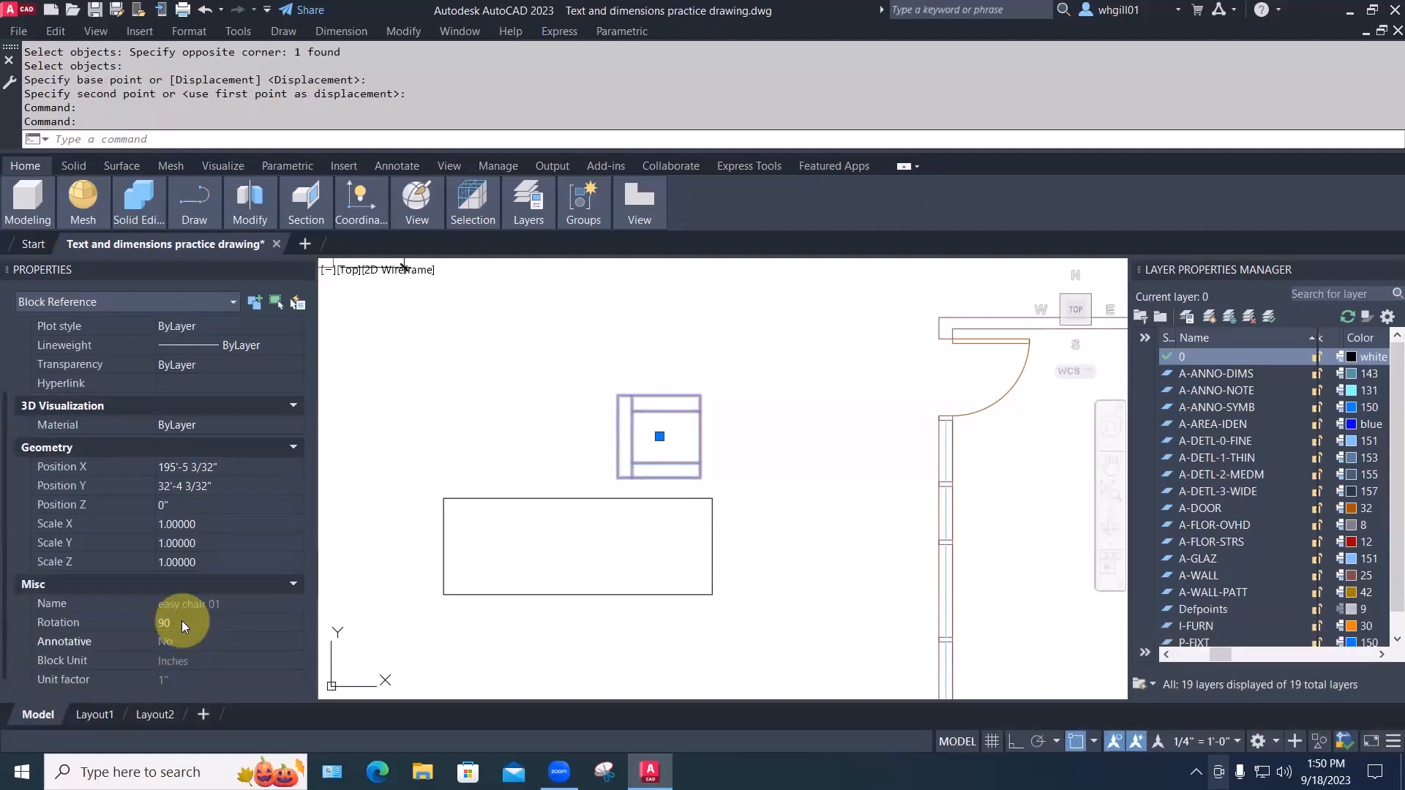
Undo with U until the chair returns to its original unrotated orientation
{"action": "key", "text": "Escape"}
{"action": "key", "text": "u"}
{"action": "key", "text": "space"}
{"action": "key", "text": "Escape"}
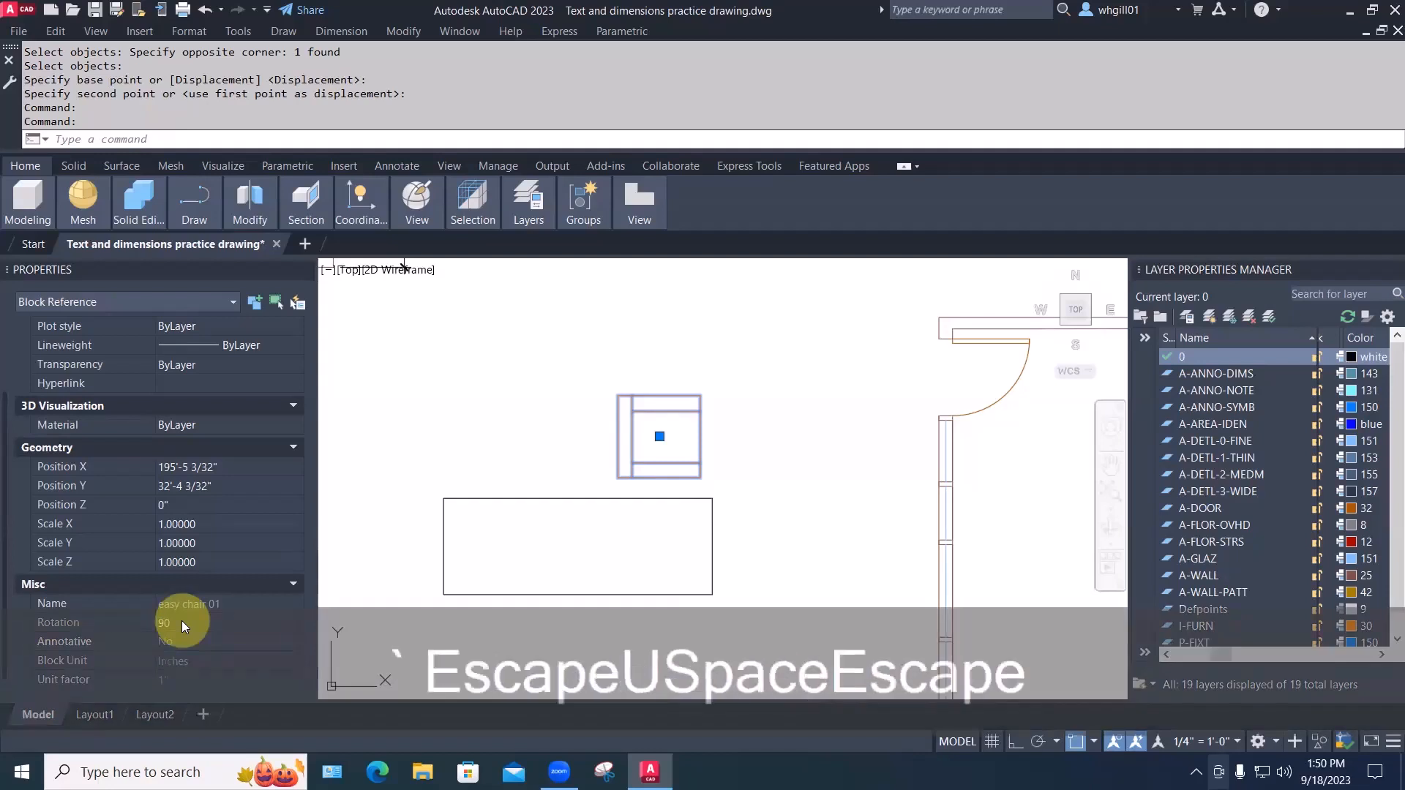
{"action": "key", "text": "u"}
{"action": "key", "text": "space"}
{"action": "key", "text": "u"}
{"action": "key", "text": "space"}
{"action": "key", "text": "Escape"}
{"action": "key", "text": "Escape"}
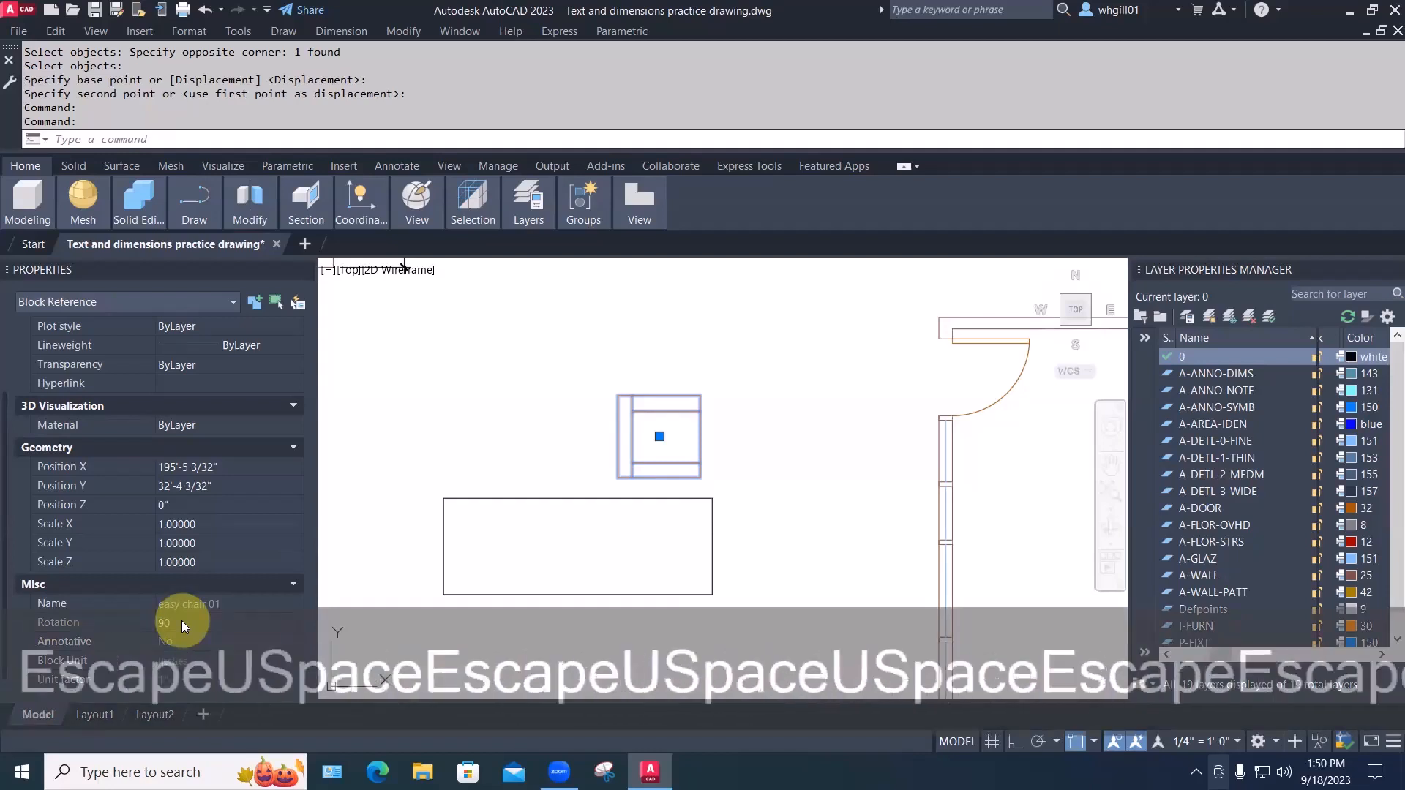
{"action": "key", "text": "u"}
{"action": "key", "text": "space"}
{"action": "key", "text": "u"}
{"action": "key", "text": "space"}
{"action": "key", "text": "u"}
{"action": "key", "text": "space"}
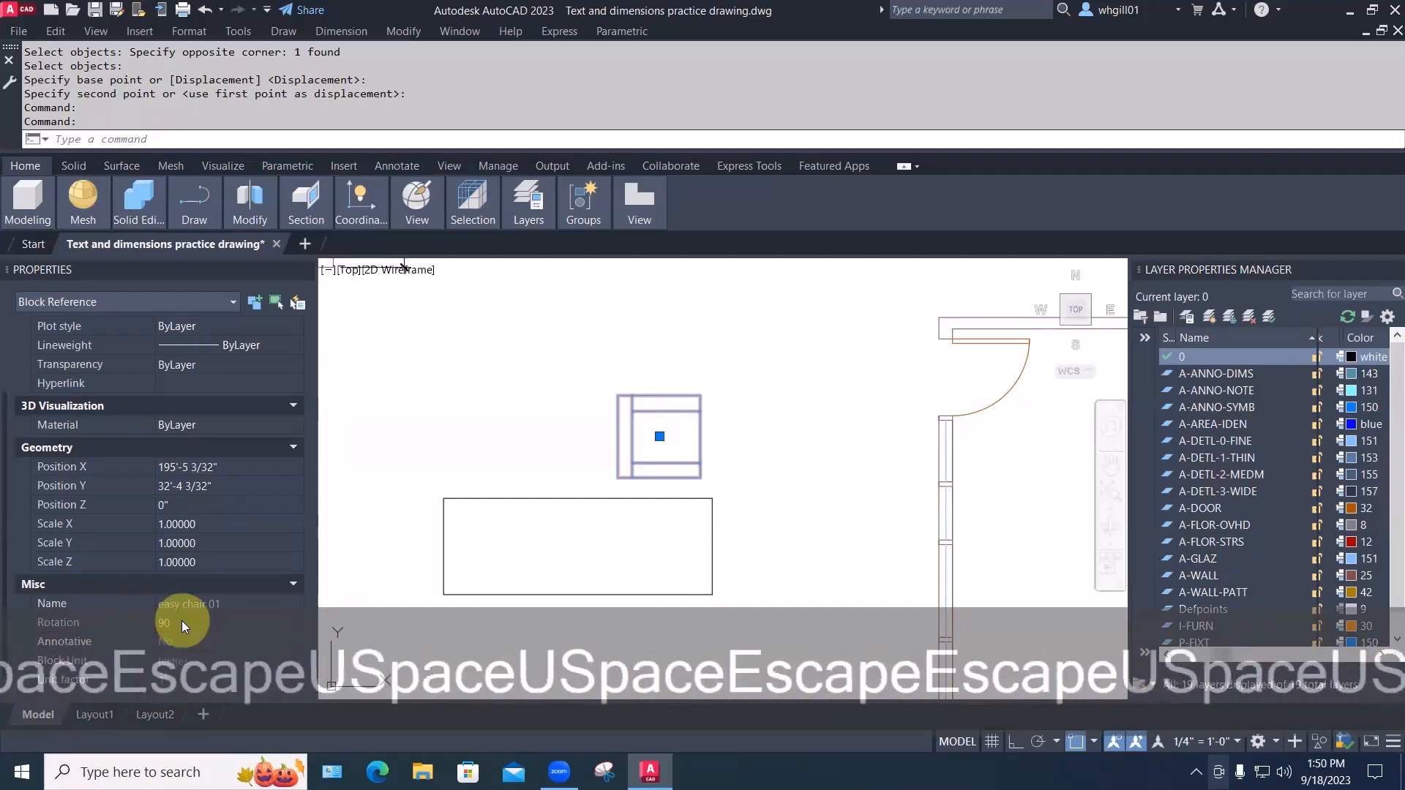
{"action": "key", "text": "Escape"}
{"action": "key", "text": "Escape"}
{"action": "key", "text": "Escape"}
{"action": "key", "text": "Escape"}
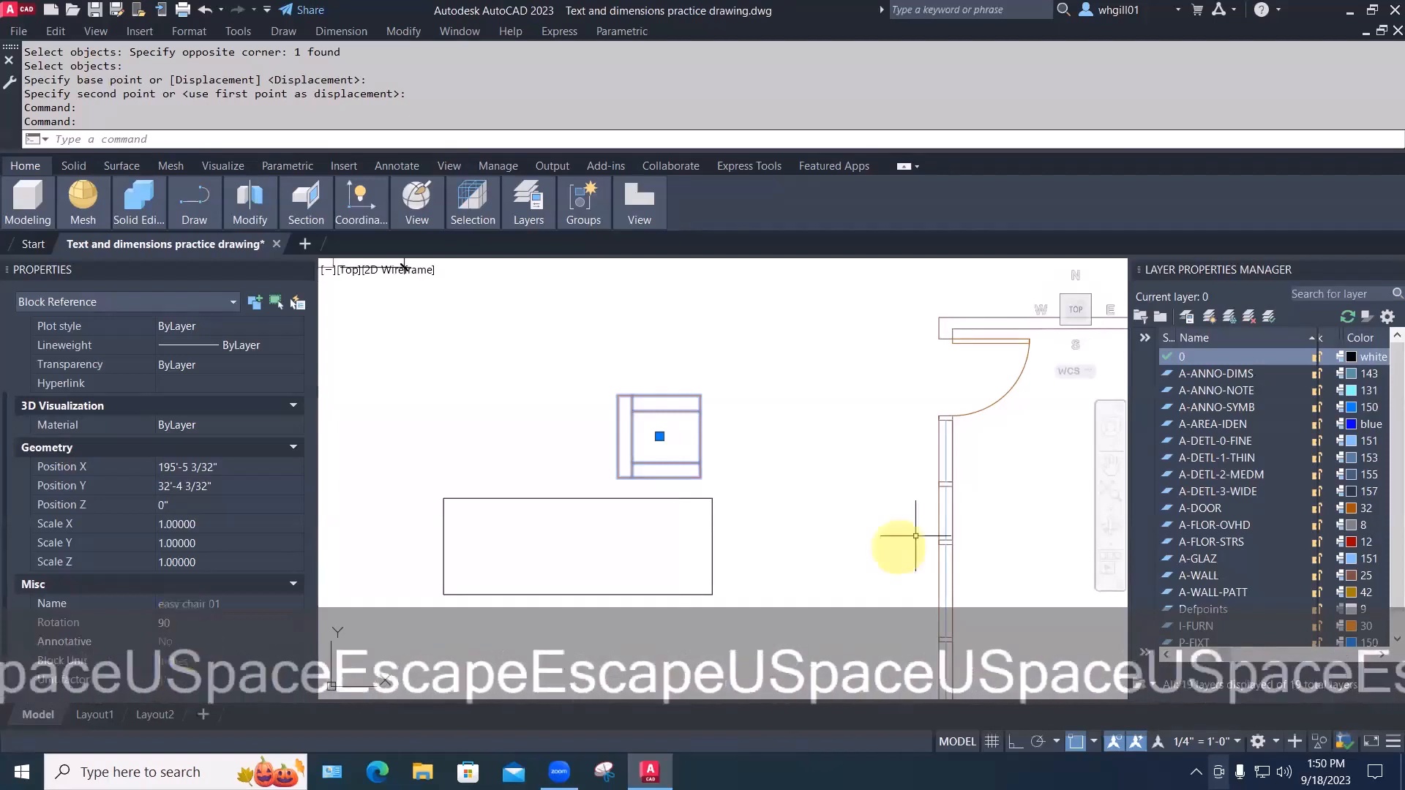
{"action": "left_click", "coordinate": [804, 419]}
{"action": "key", "text": "Escape"}
{"action": "key", "text": "u"}
{"action": "key", "text": "space"}
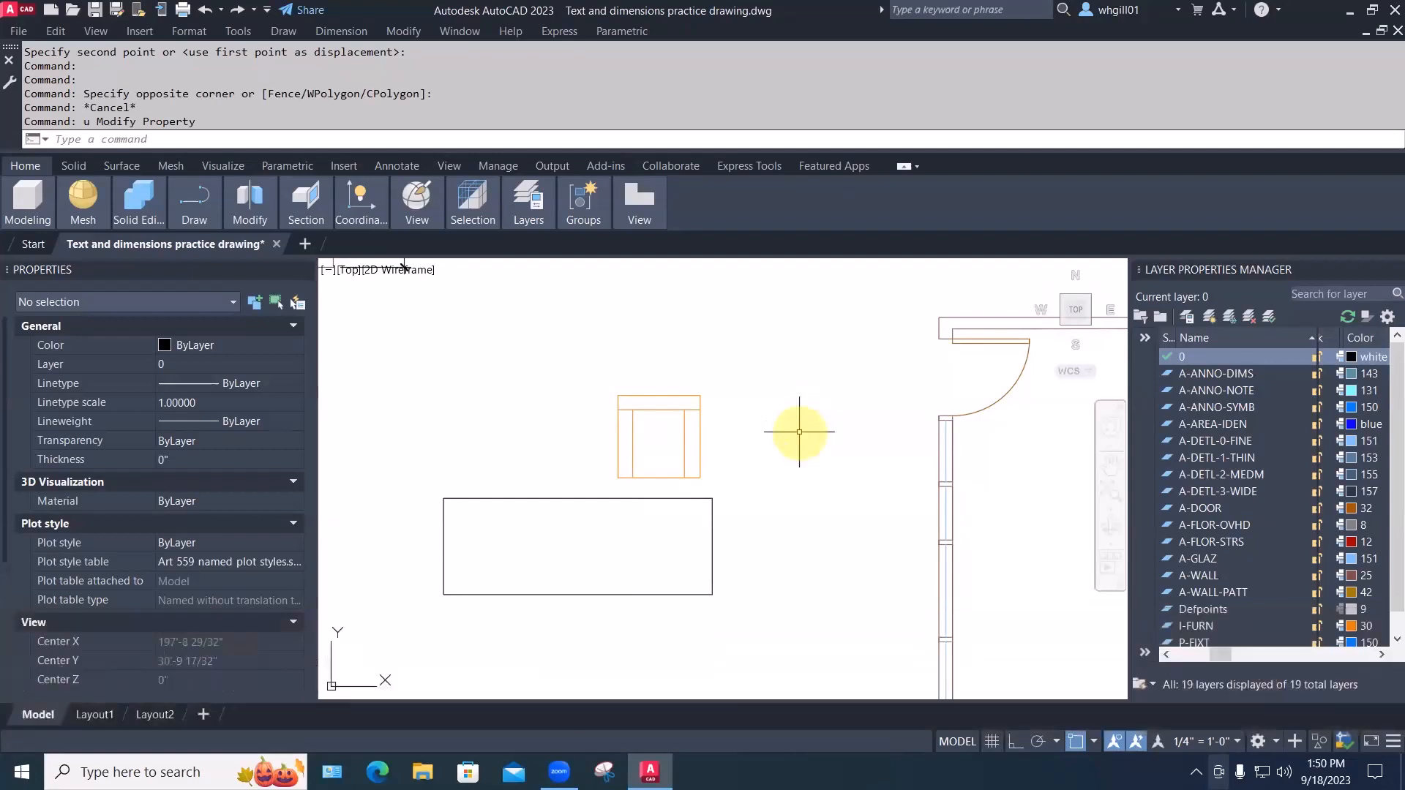
Start a COPY of the chair block, pan slightly, then cancel it
{"action": "type", "text": "cp"}
{"action": "key", "text": "space"}
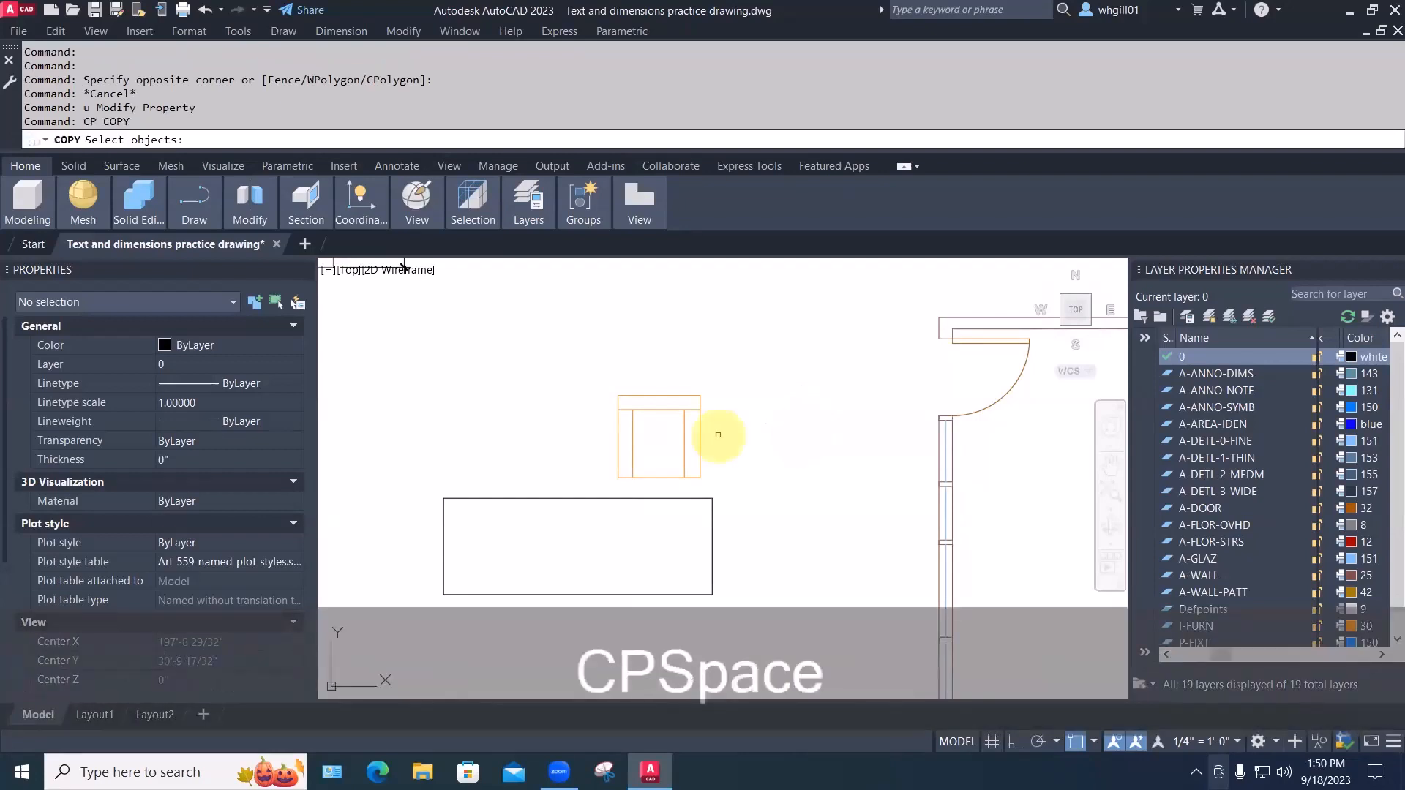
{"action": "left_click", "coordinate": [700, 447]}
{"action": "scroll", "coordinate": [701, 450], "scroll_direction": "down", "scroll_amount": 4}
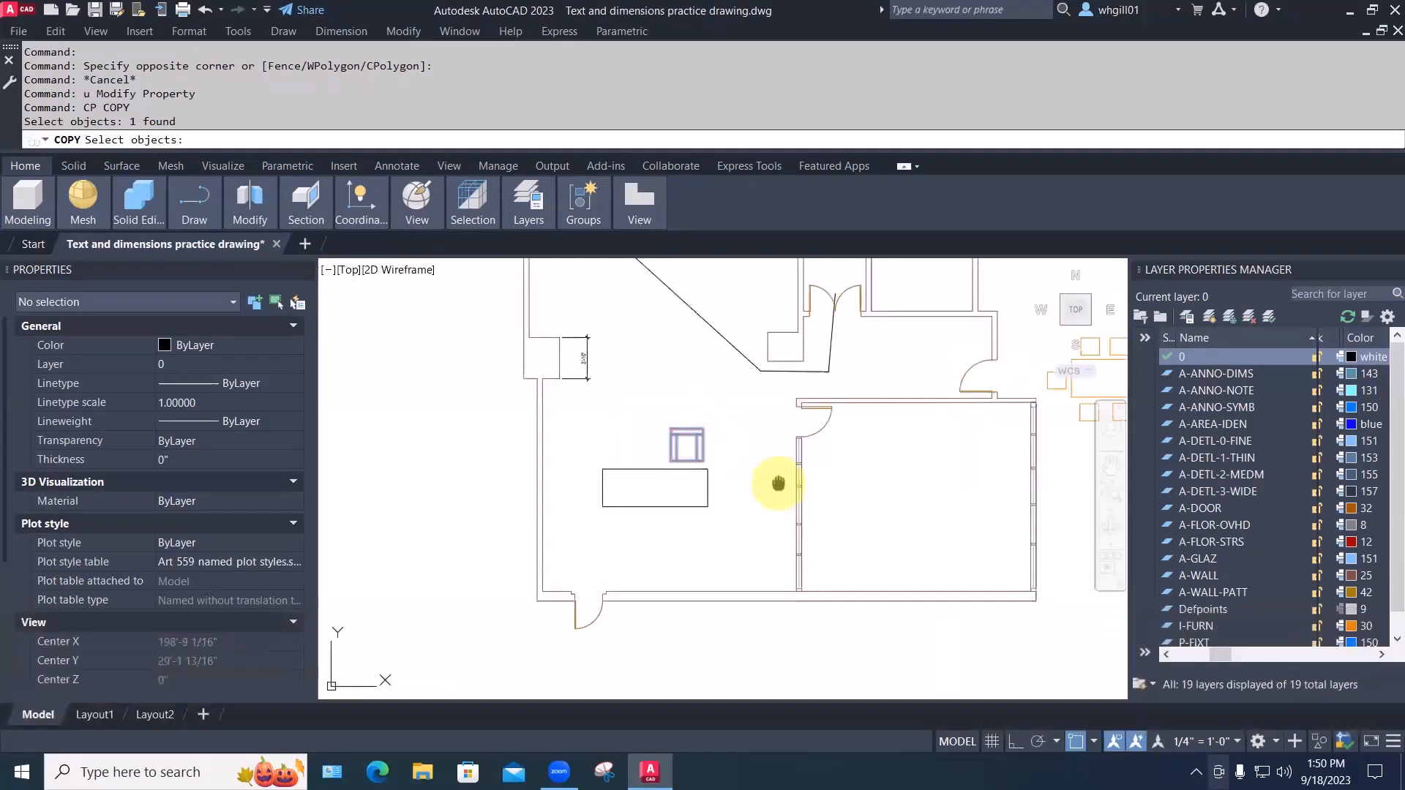
{"action": "key", "text": "space"}
{"action": "middle_click_drag", "start_coordinate": [737, 485], "coordinate": [725, 485]}
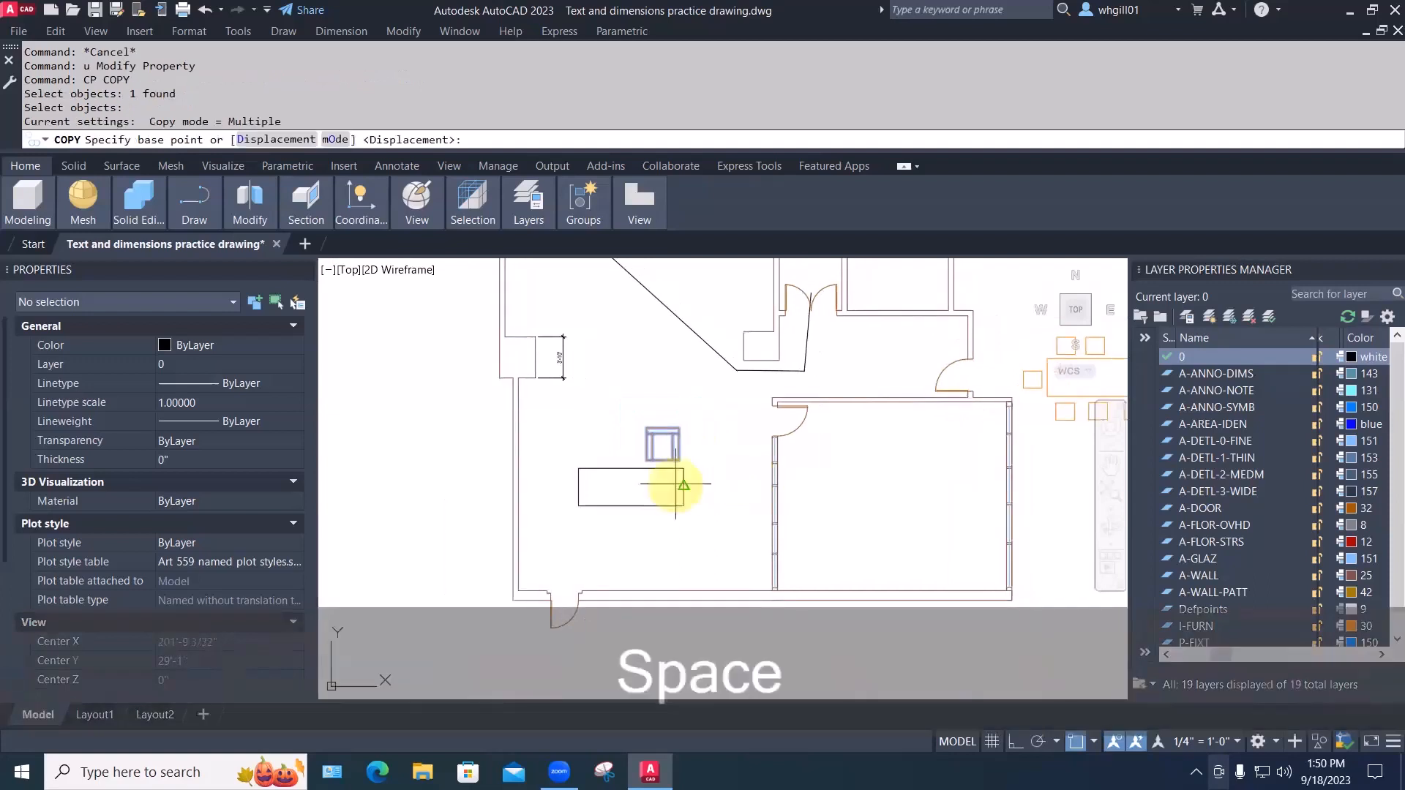
{"action": "key", "text": "Escape"}
{"action": "key", "text": "Escape"}
Restart COPY on the chair block and pick its base point
{"action": "type", "text": "cp"}
{"action": "key", "text": "space"}
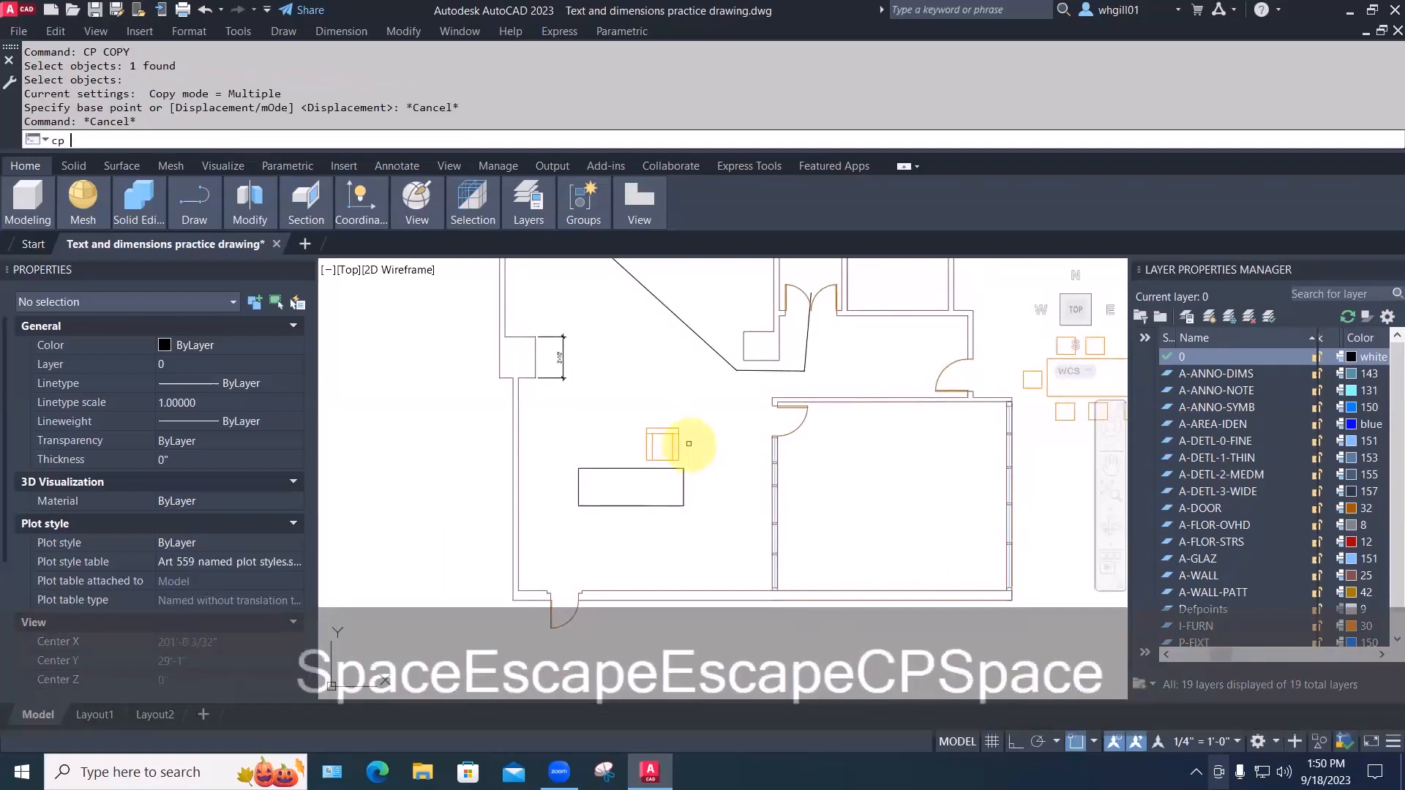
{"action": "left_click", "coordinate": [675, 443]}
{"action": "key", "text": "space"}
{"action": "left_click", "coordinate": [705, 442]}
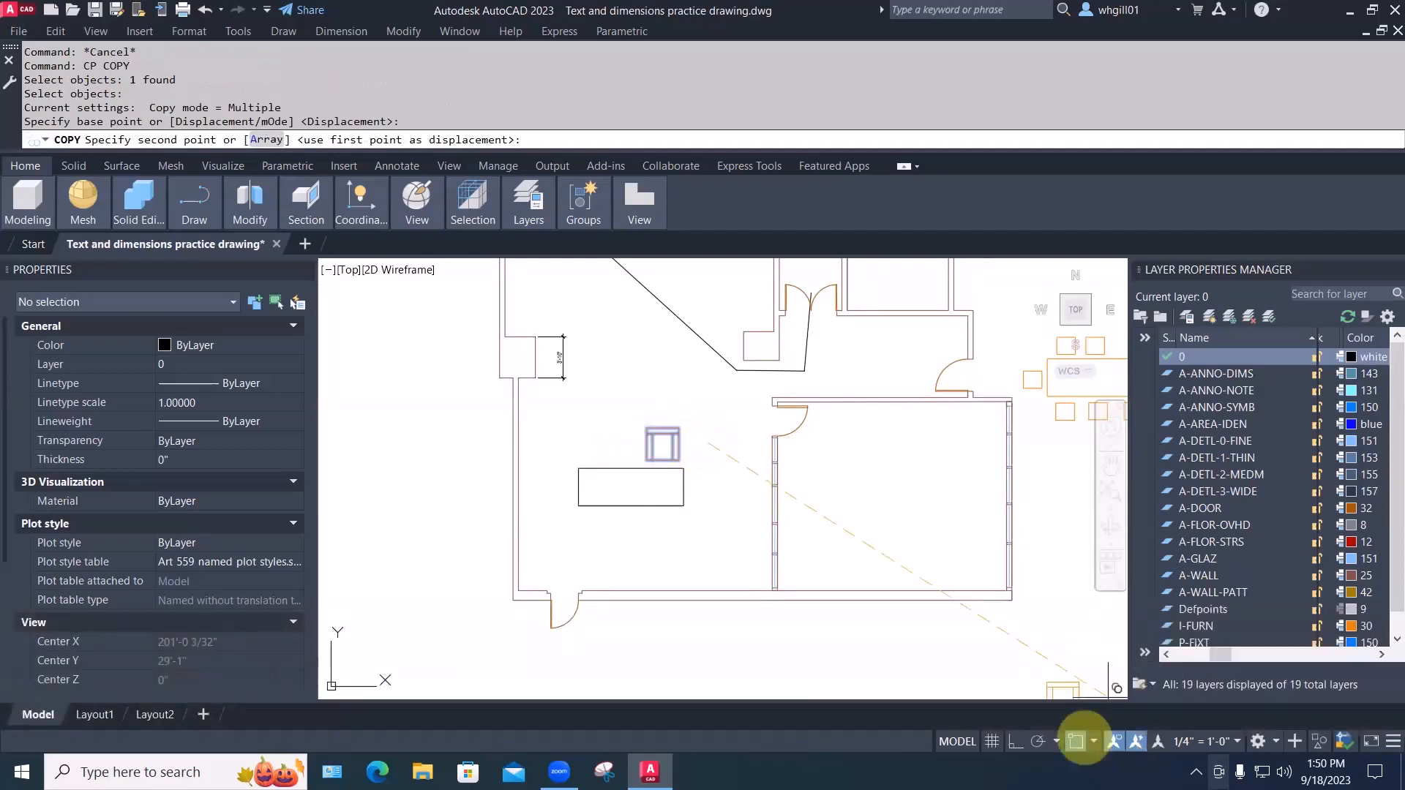
With object snap off, place five chair copies: above, both ends, and two below the table
{"action": "left_click", "coordinate": [1076, 741]}
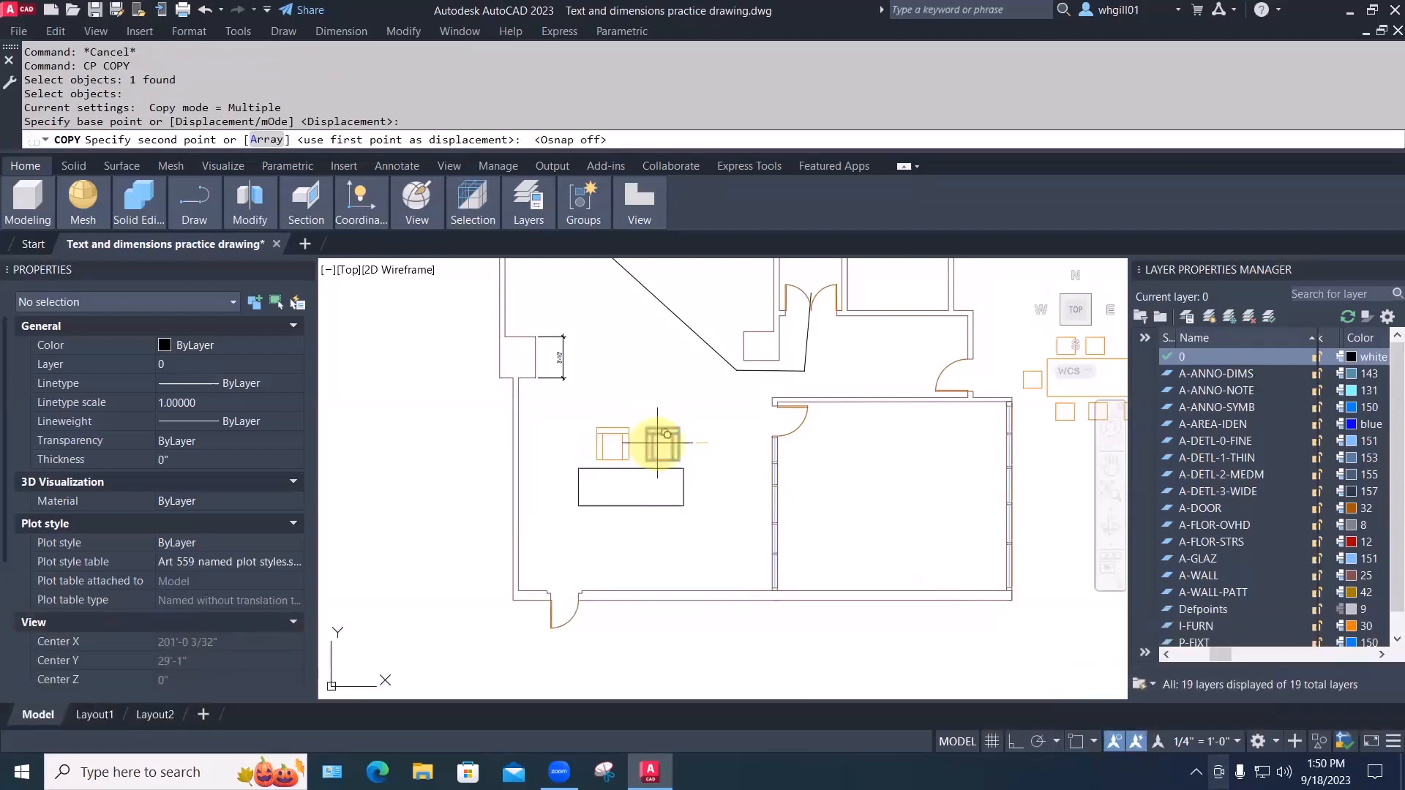
{"action": "left_click", "coordinate": [656, 443]}
{"action": "left_click", "coordinate": [596, 487]}
{"action": "left_click", "coordinate": [651, 527]}
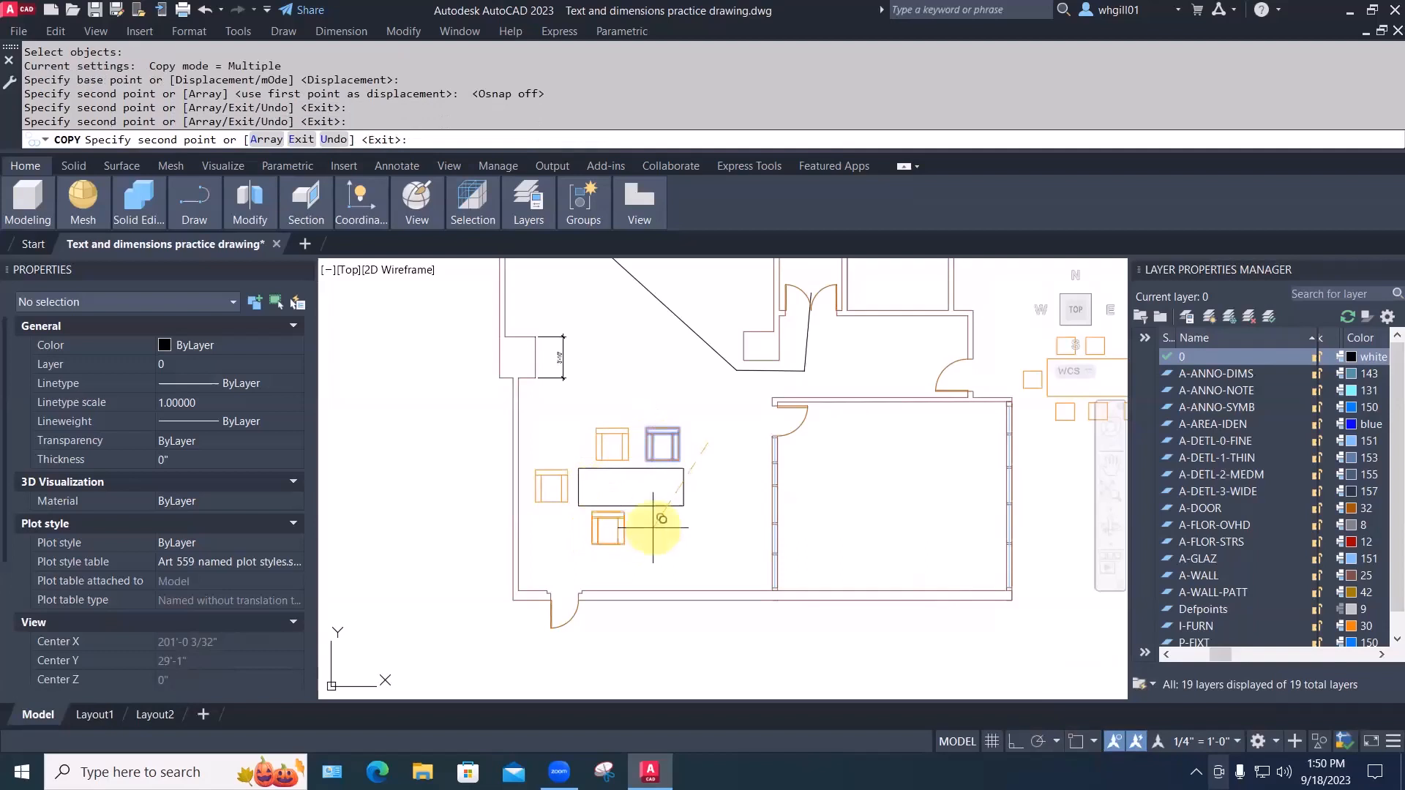
{"action": "left_click", "coordinate": [700, 527]}
{"action": "left_click", "coordinate": [754, 487]}
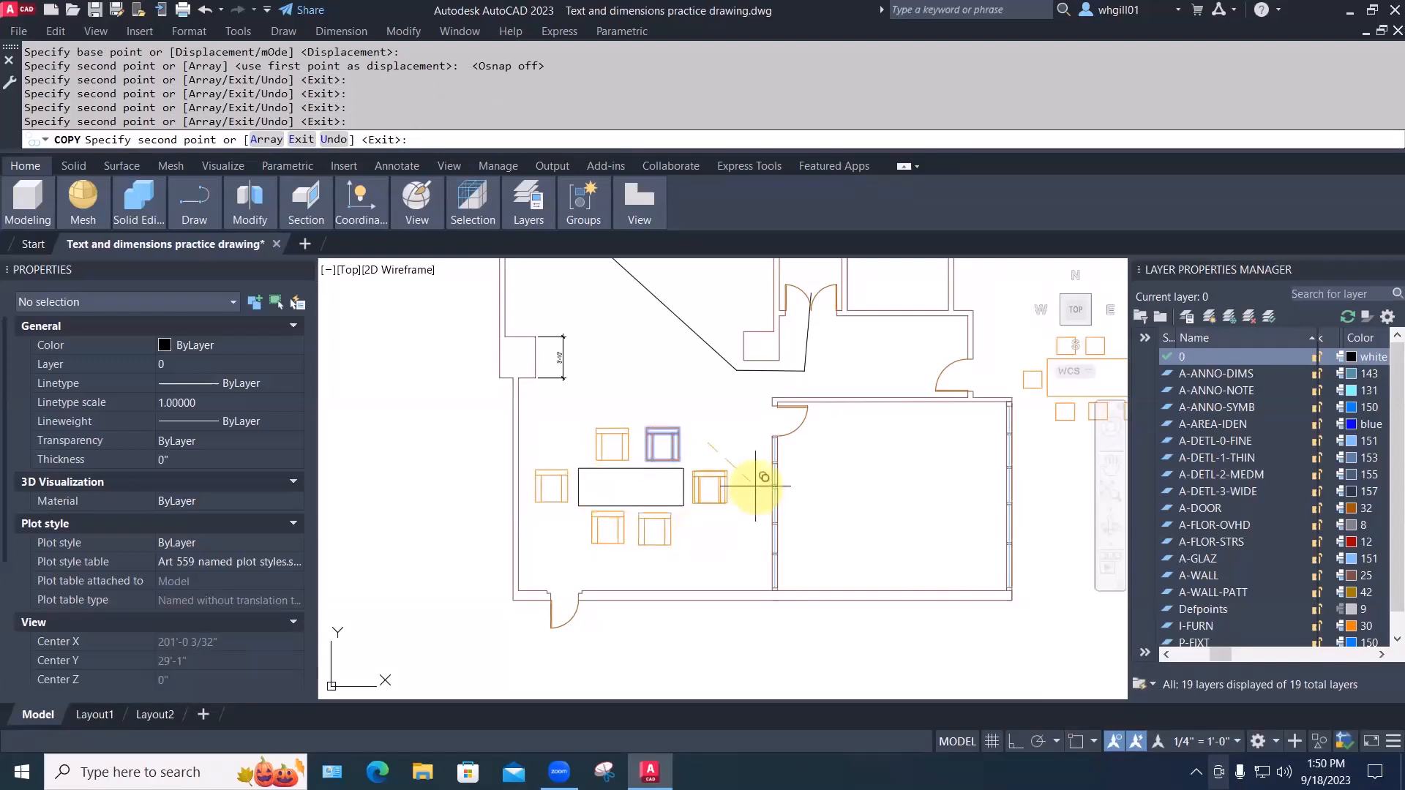
{"action": "key", "text": "space"}
{"action": "key", "text": "Escape"}
Pan the dining area slightly and select the chair at the table's left end
{"action": "scroll", "coordinate": [742, 482], "scroll_direction": "up", "scroll_amount": 2}
{"action": "middle_click_drag", "start_coordinate": [738, 476], "coordinate": [789, 476]}
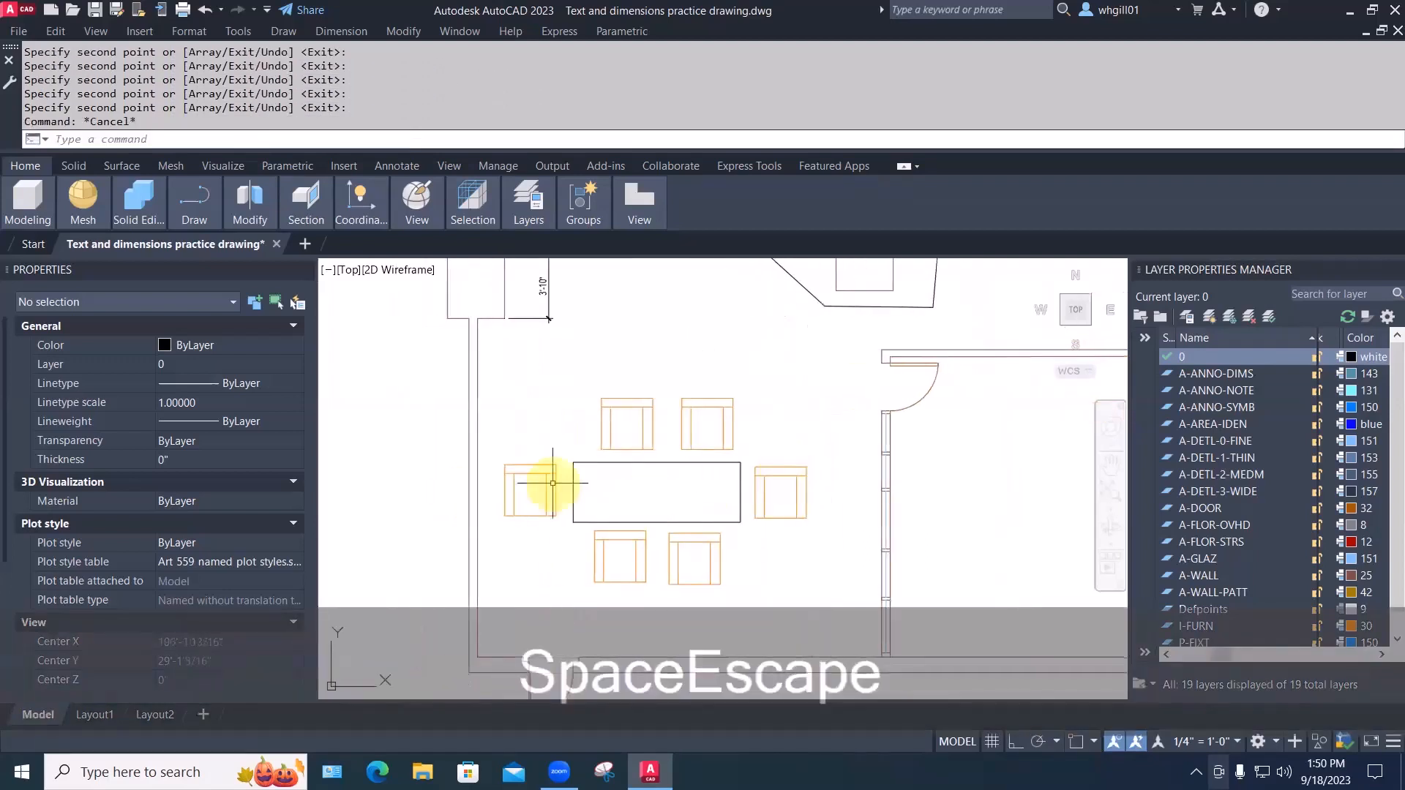
{"action": "left_click", "coordinate": [557, 481]}
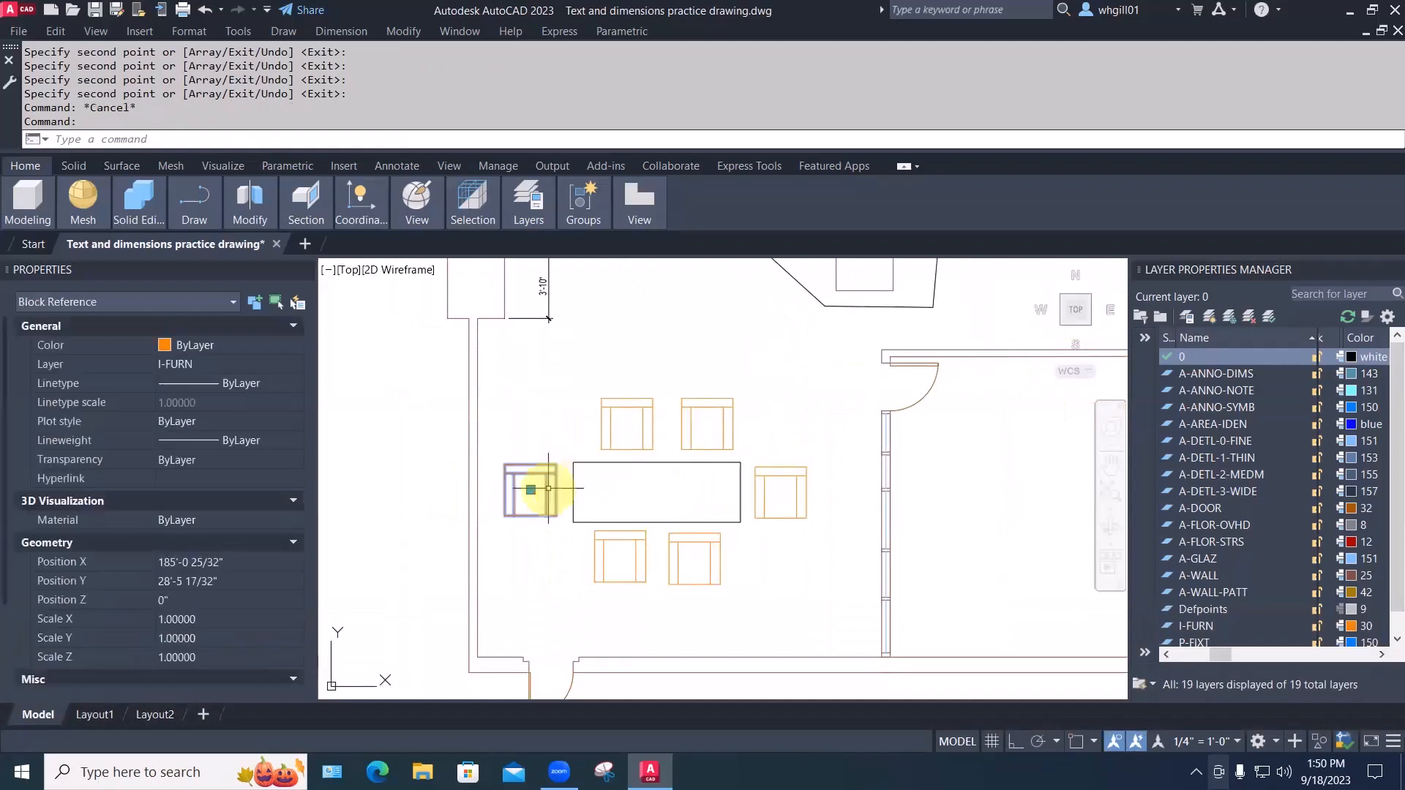
Set the left-end chair's Rotation to 90 in Properties
{"action": "scroll", "coordinate": [268, 593], "scroll_direction": "down", "scroll_amount": 2}
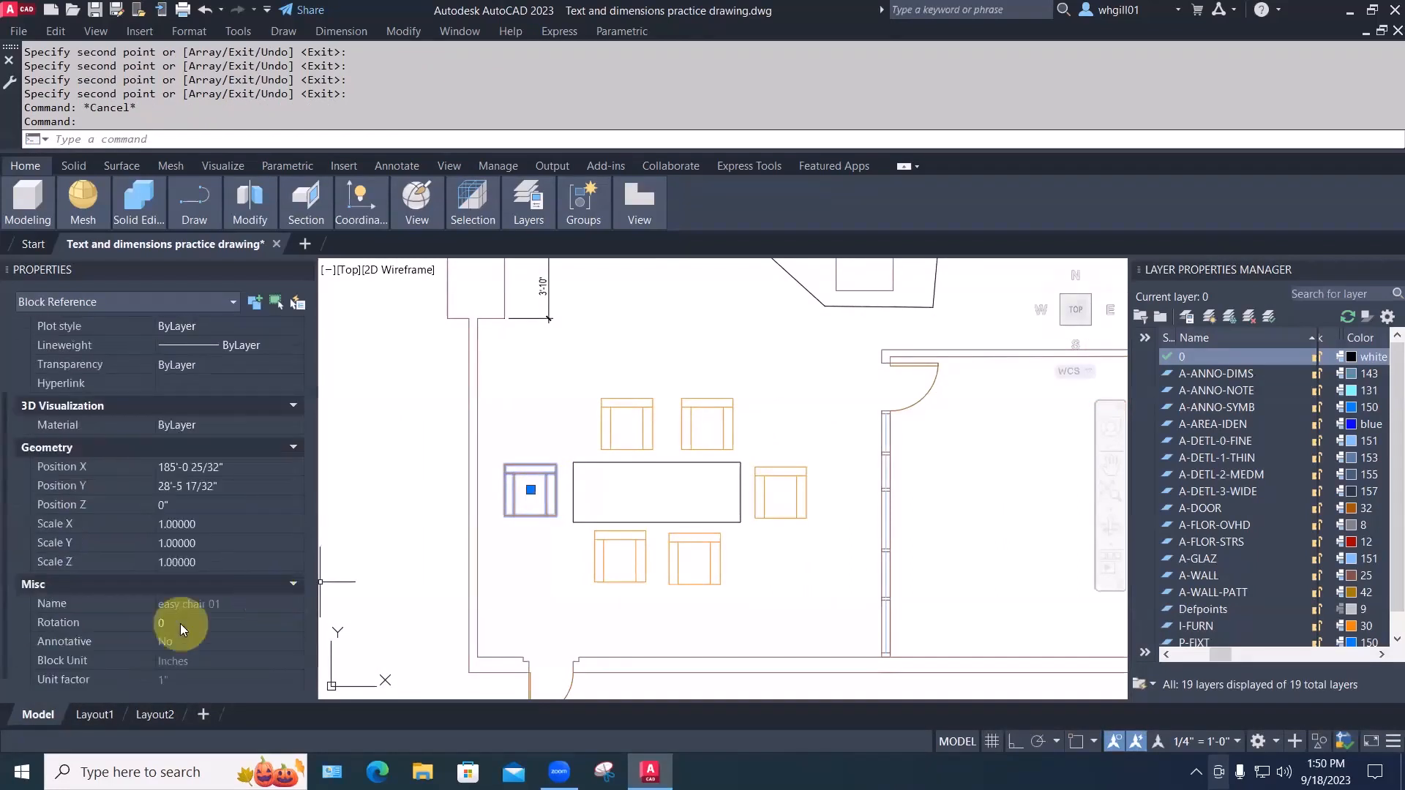
{"action": "left_click", "coordinate": [177, 624]}
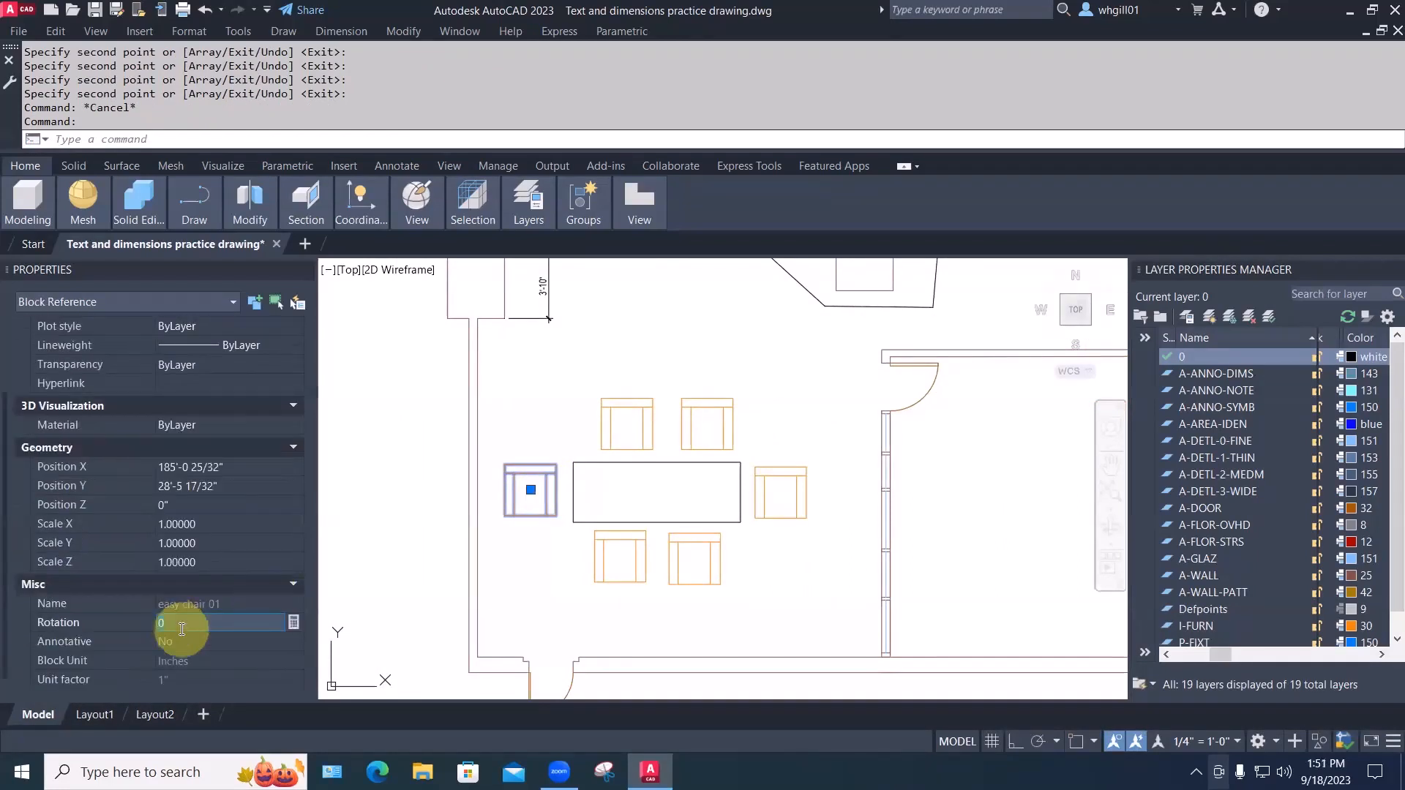
{"action": "type", "text": "90"}
{"action": "key", "text": "Return"}
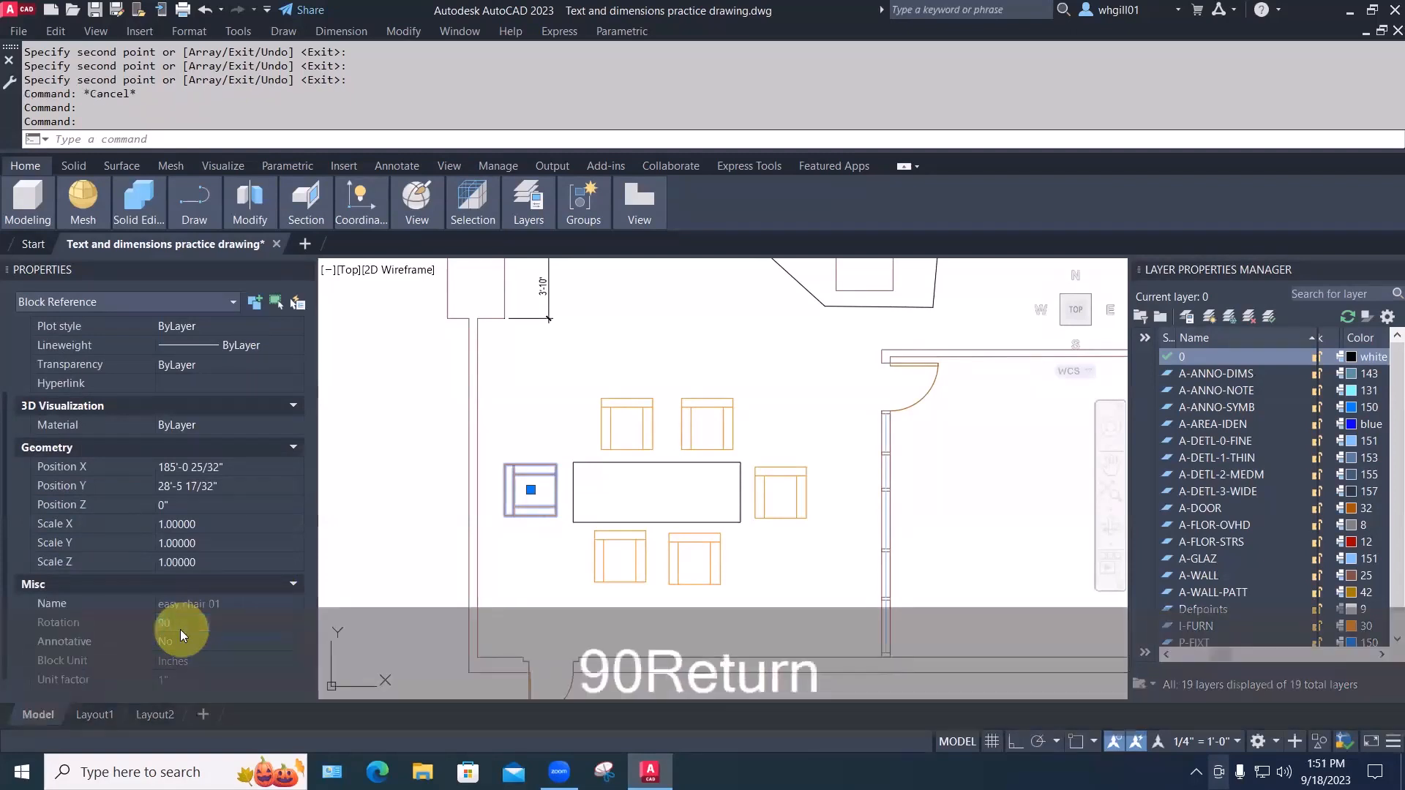
{"action": "key", "text": "Escape"}
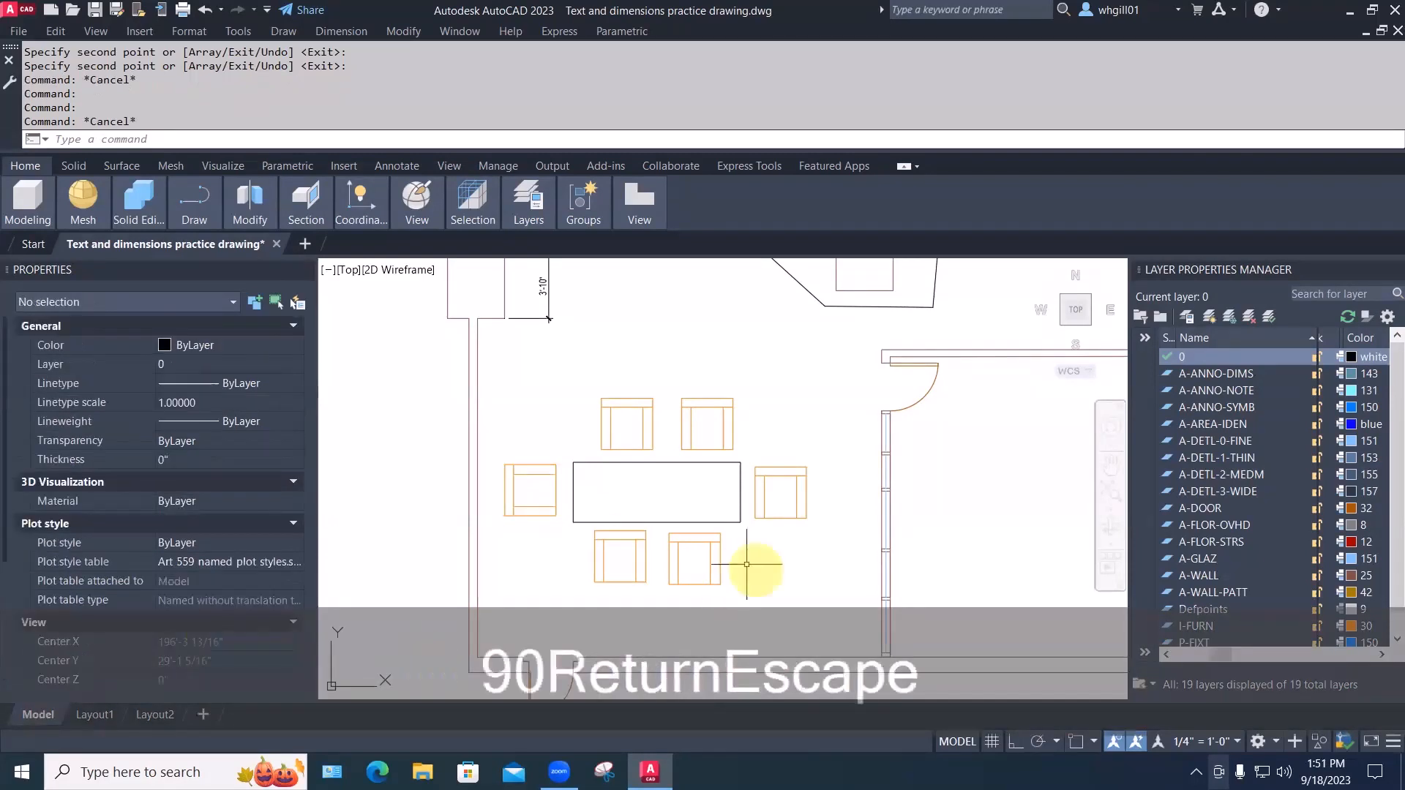
Select the two chairs below the table and set their Rotation to 180
{"action": "left_click", "coordinate": [744, 560]}
{"action": "left_click", "coordinate": [581, 556]}
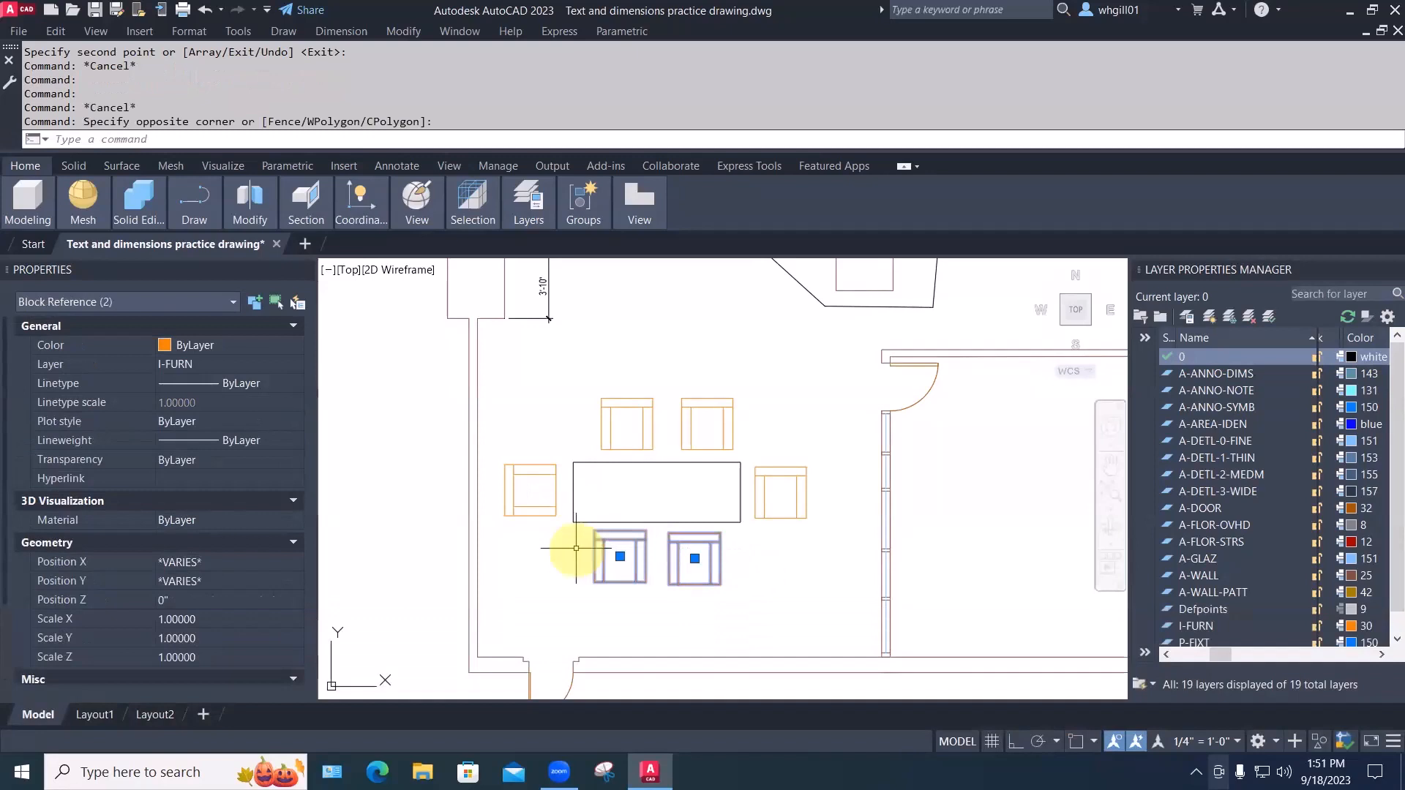
{"action": "scroll", "coordinate": [518, 548], "scroll_direction": "down", "scroll_amount": 2}
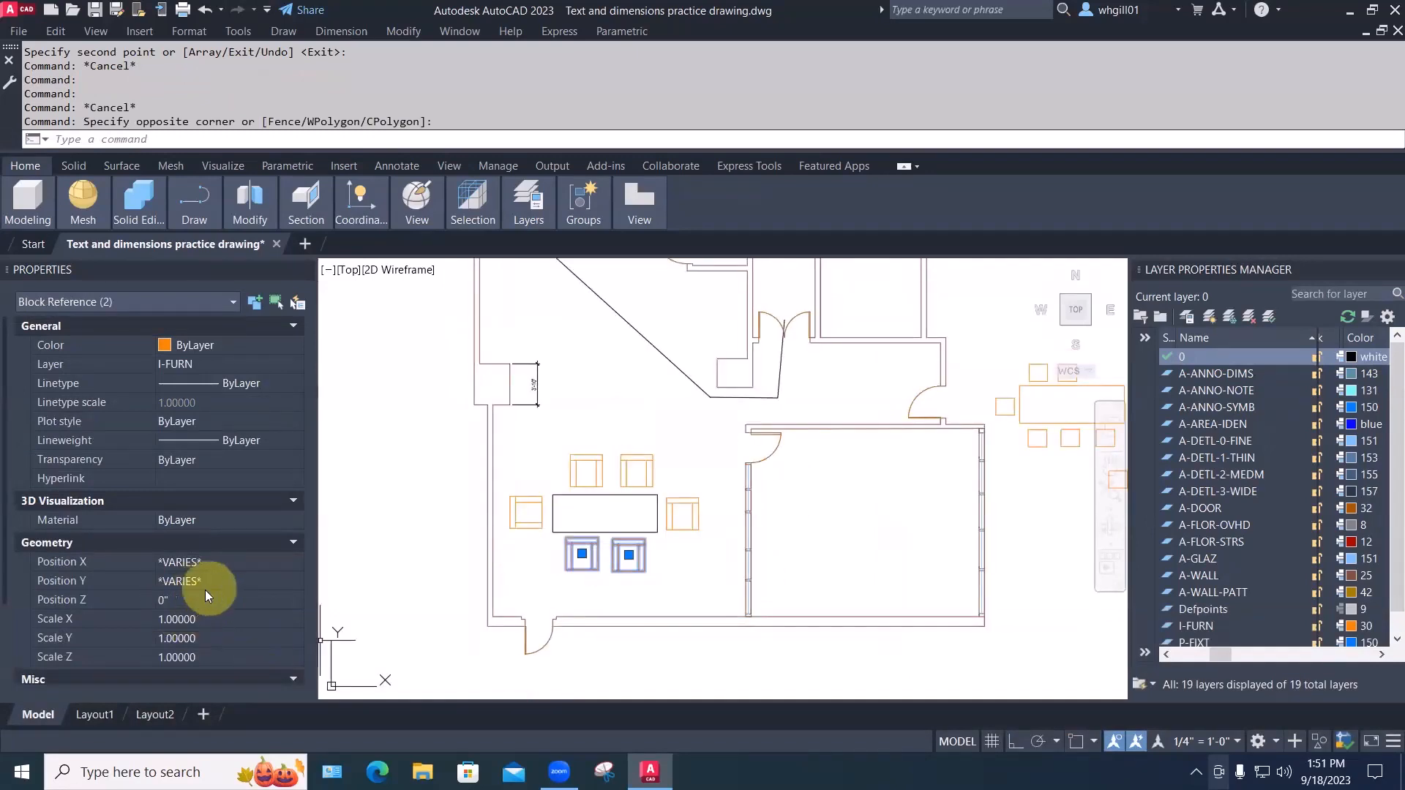
{"action": "scroll", "coordinate": [205, 590], "scroll_direction": "down", "scroll_amount": 3}
{"action": "left_click", "coordinate": [194, 606]}
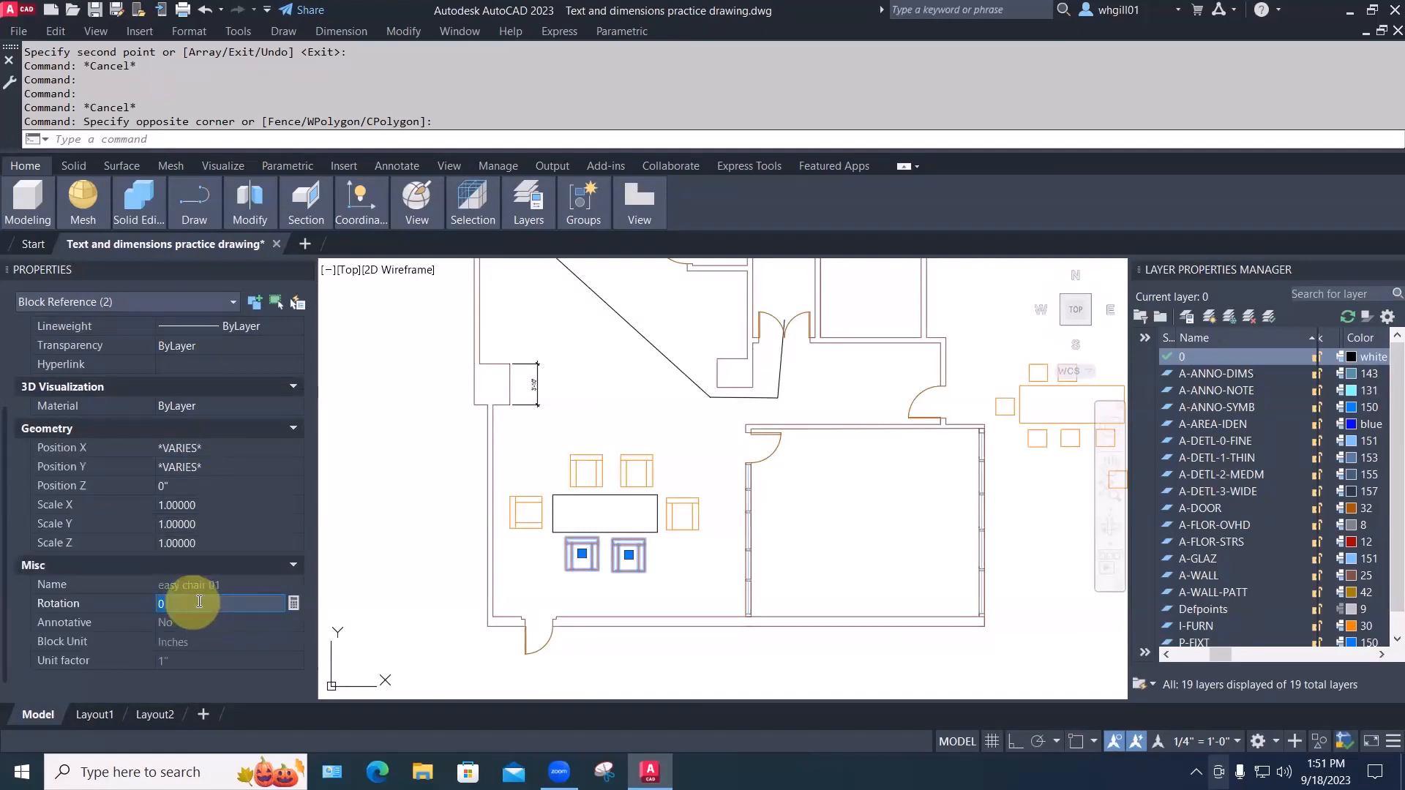
{"action": "type", "text": "1809"}
{"action": "key", "text": "BackSpace"}
{"action": "key", "text": "Return"}
{"action": "key", "text": "Escape"}
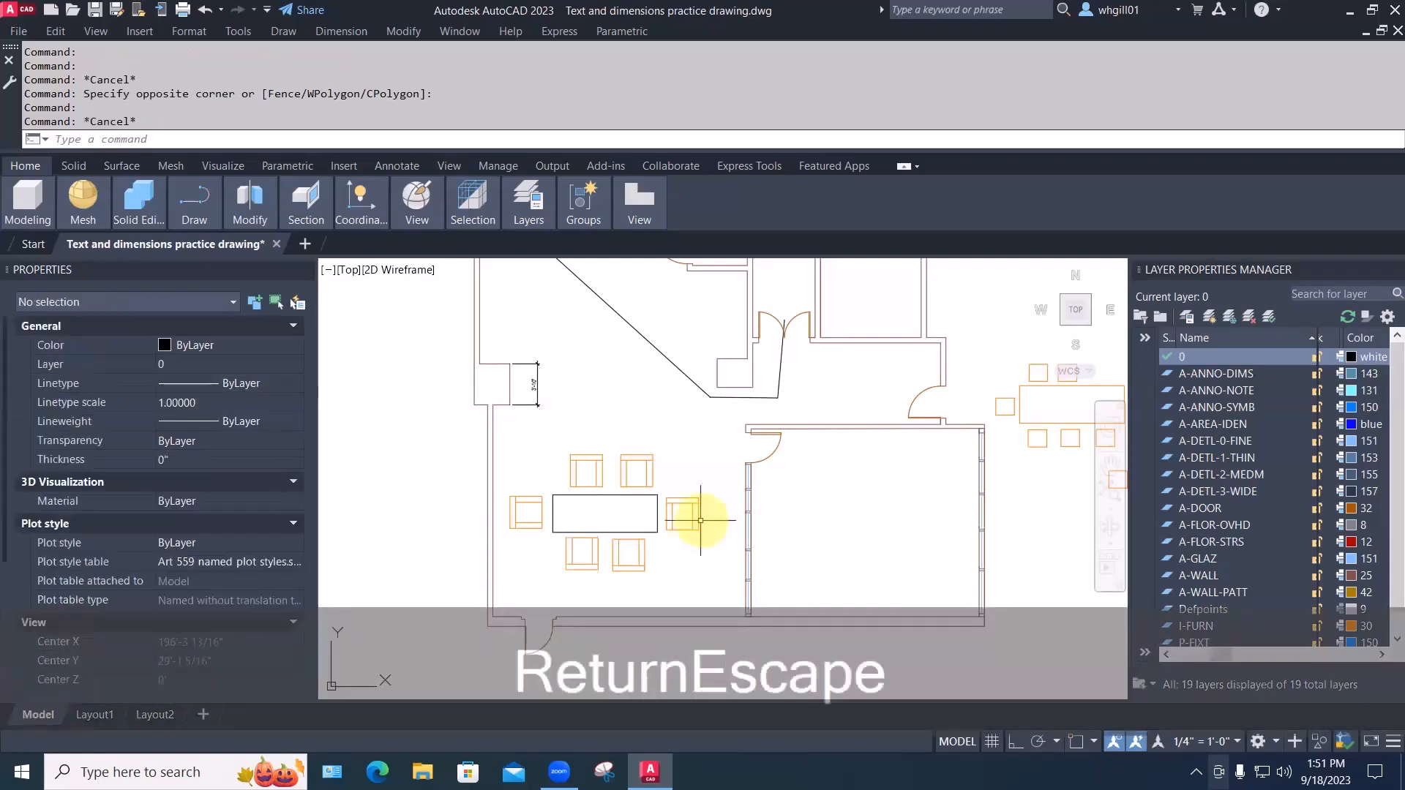
Set the right-end chair's Rotation to -90
{"action": "left_click", "coordinate": [699, 520]}
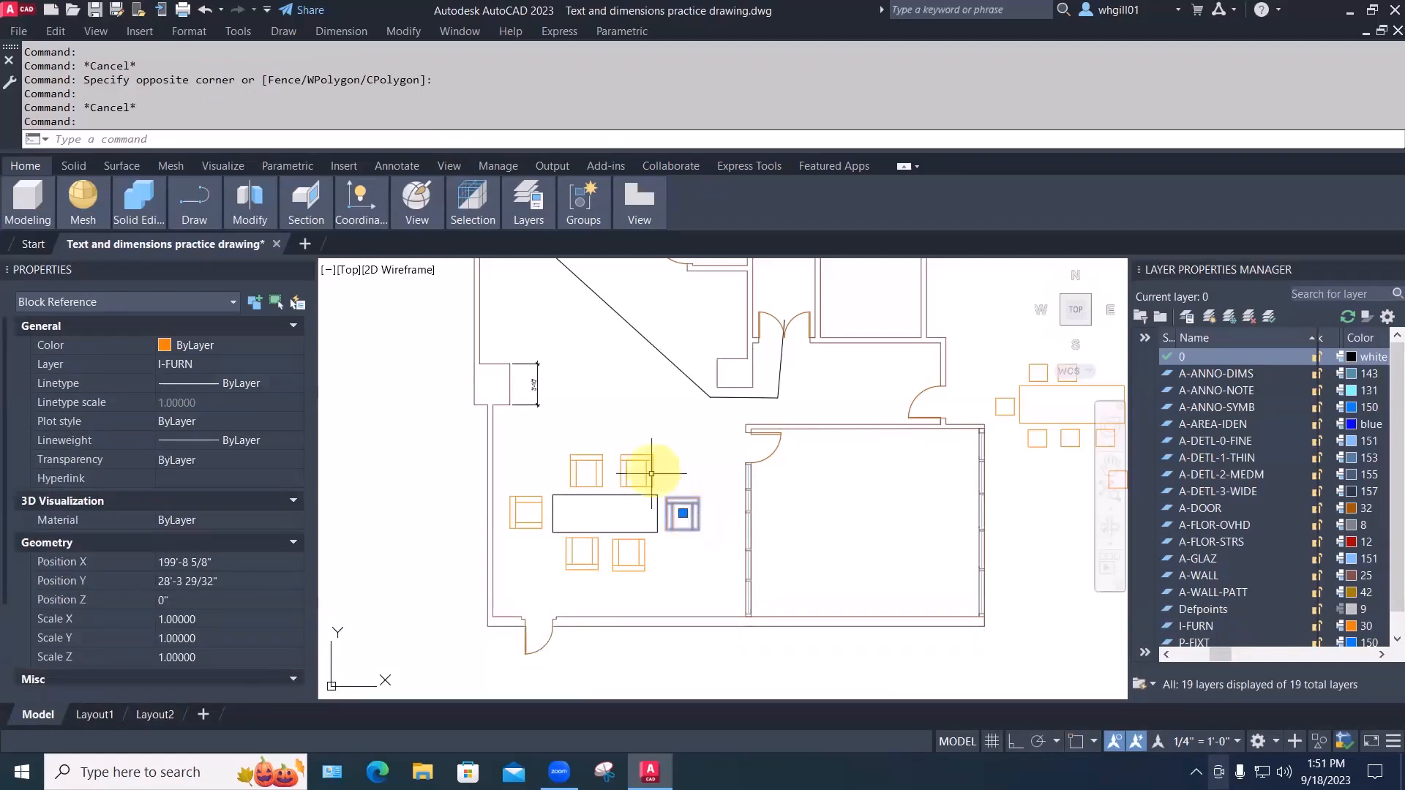
{"action": "left_click", "coordinate": [190, 602]}
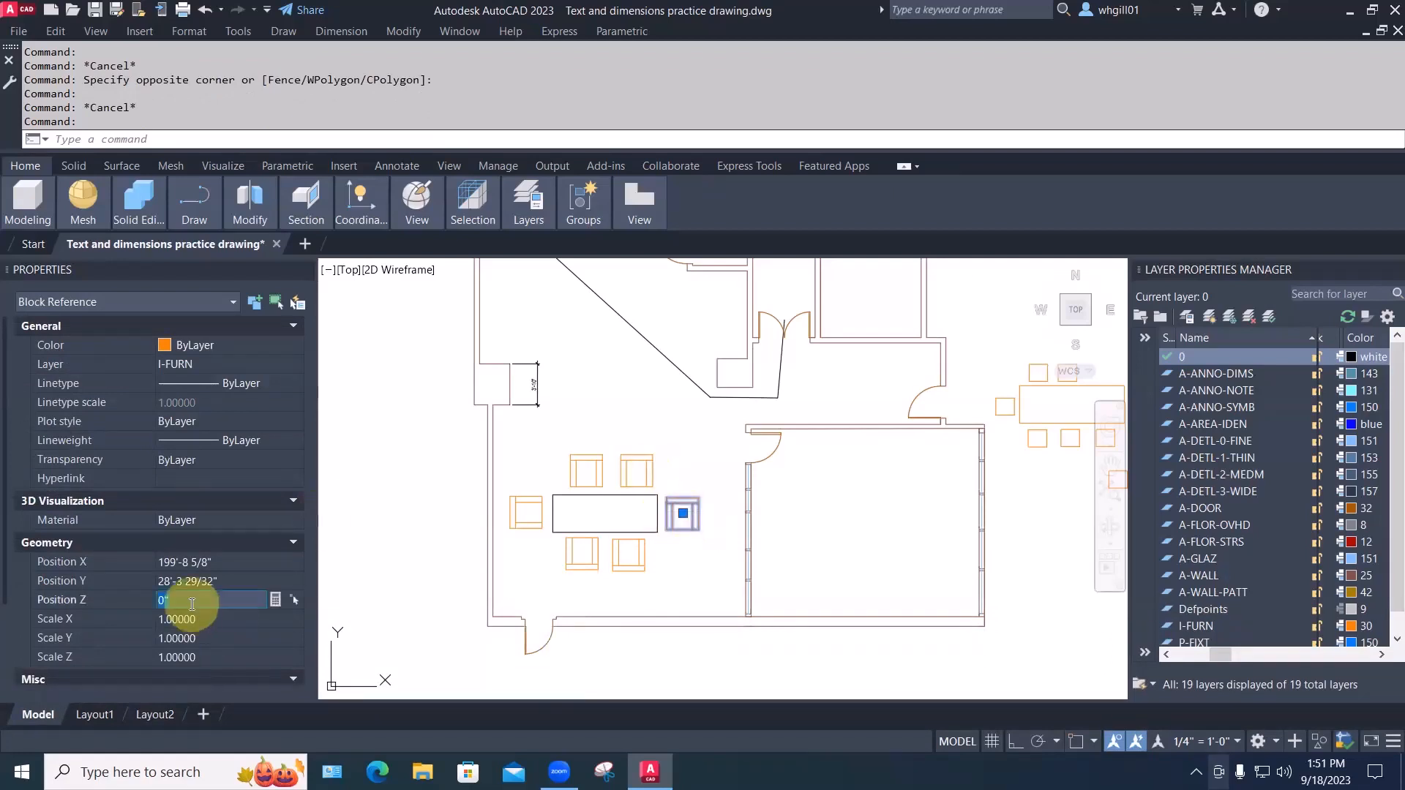
{"action": "scroll", "coordinate": [191, 605], "scroll_direction": "down", "scroll_amount": 2}
{"action": "left_click", "coordinate": [189, 642]}
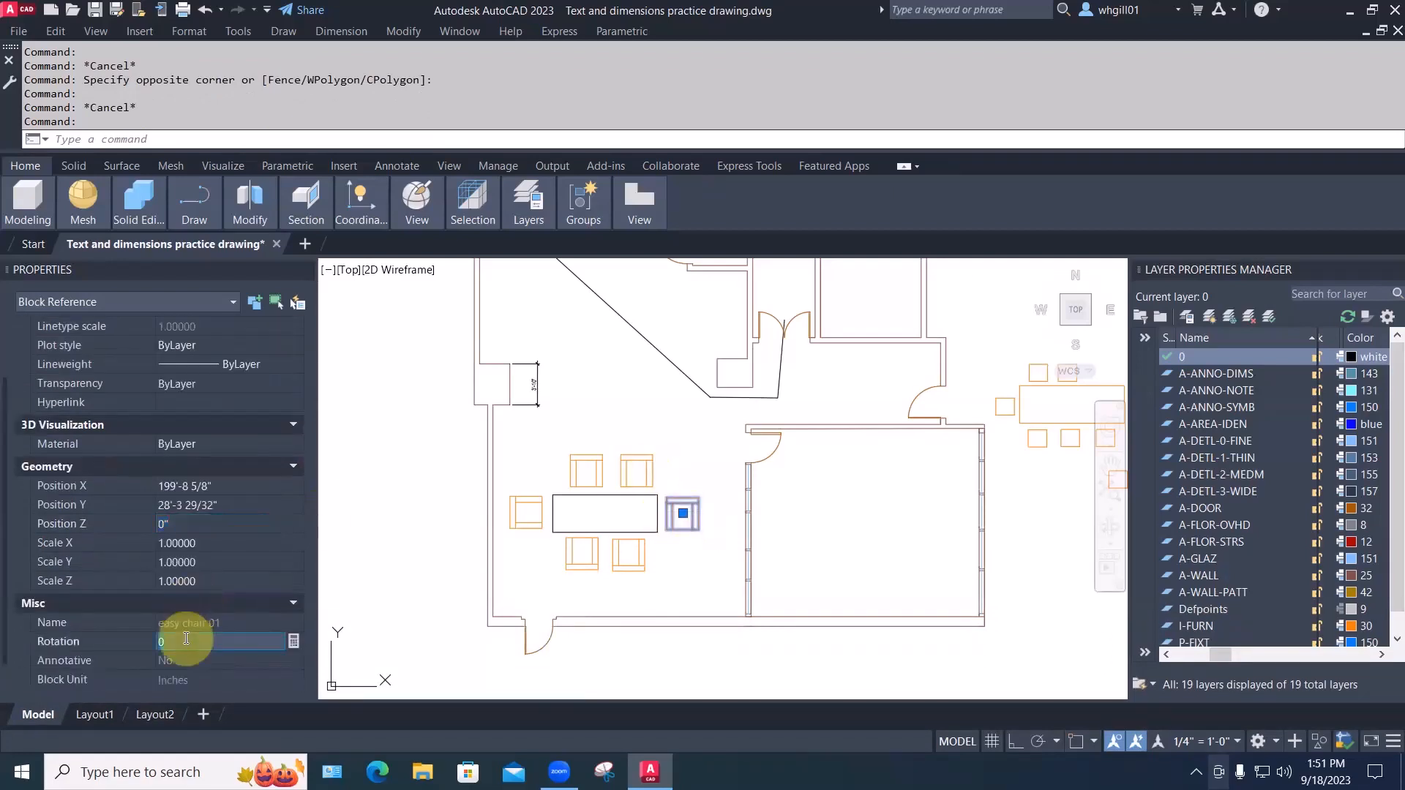
{"action": "type", "text": "-90"}
{"action": "key", "text": "Return"}
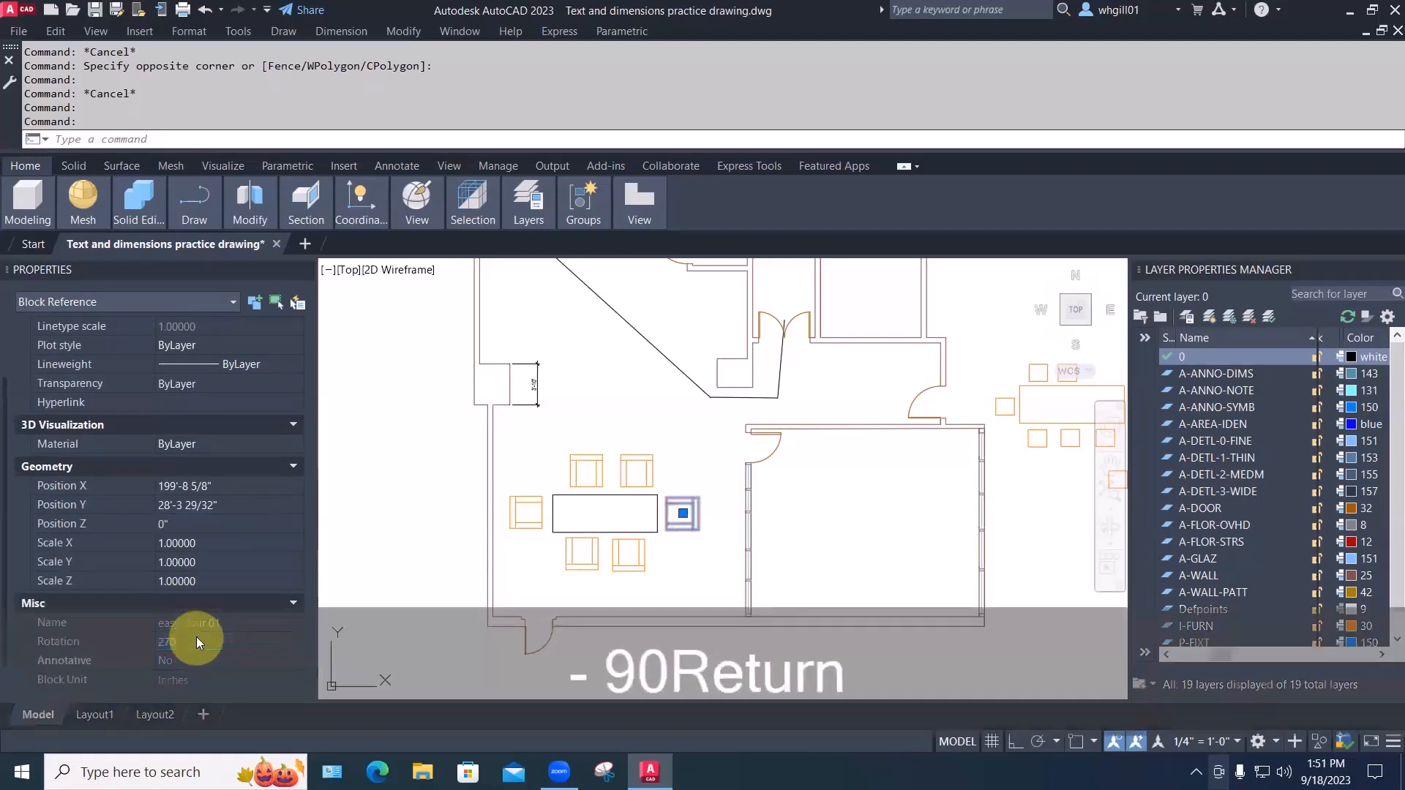
{"action": "key", "text": "Escape"}
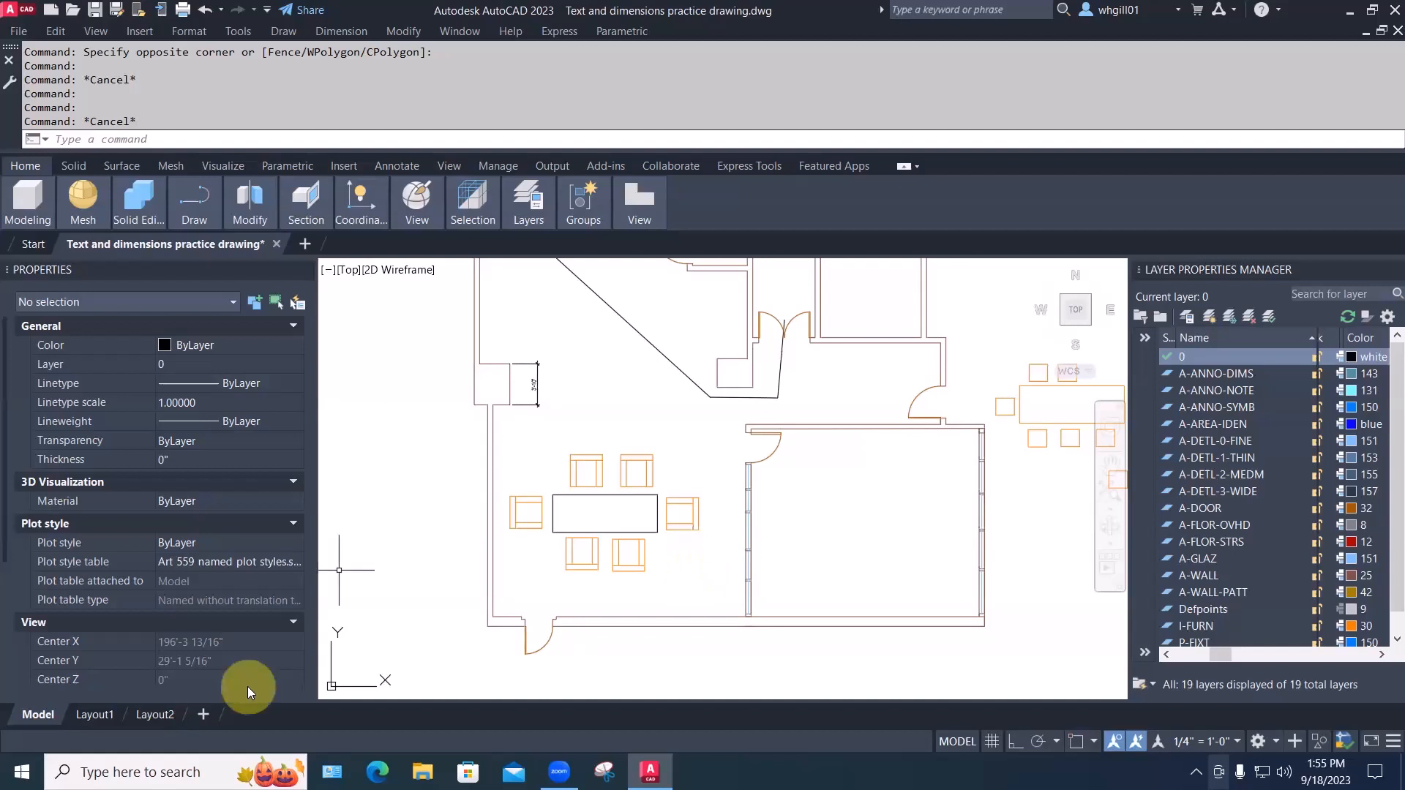
Open Tool Palettes via View > Palettes and insert Toilet - Imperial from the Architectural tab
{"action": "left_click", "coordinate": [449, 167]}
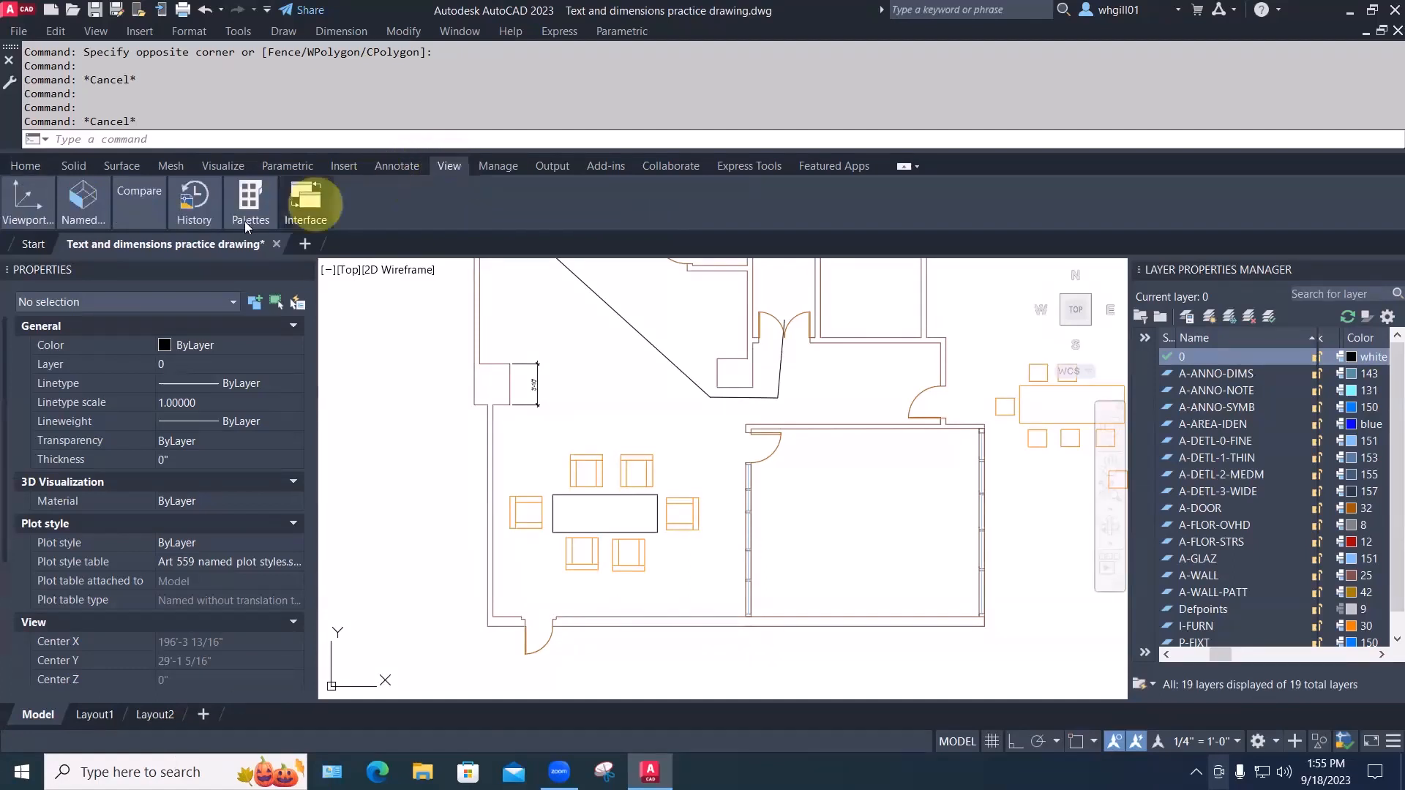
{"action": "mouse_move", "coordinate": [249, 209]}
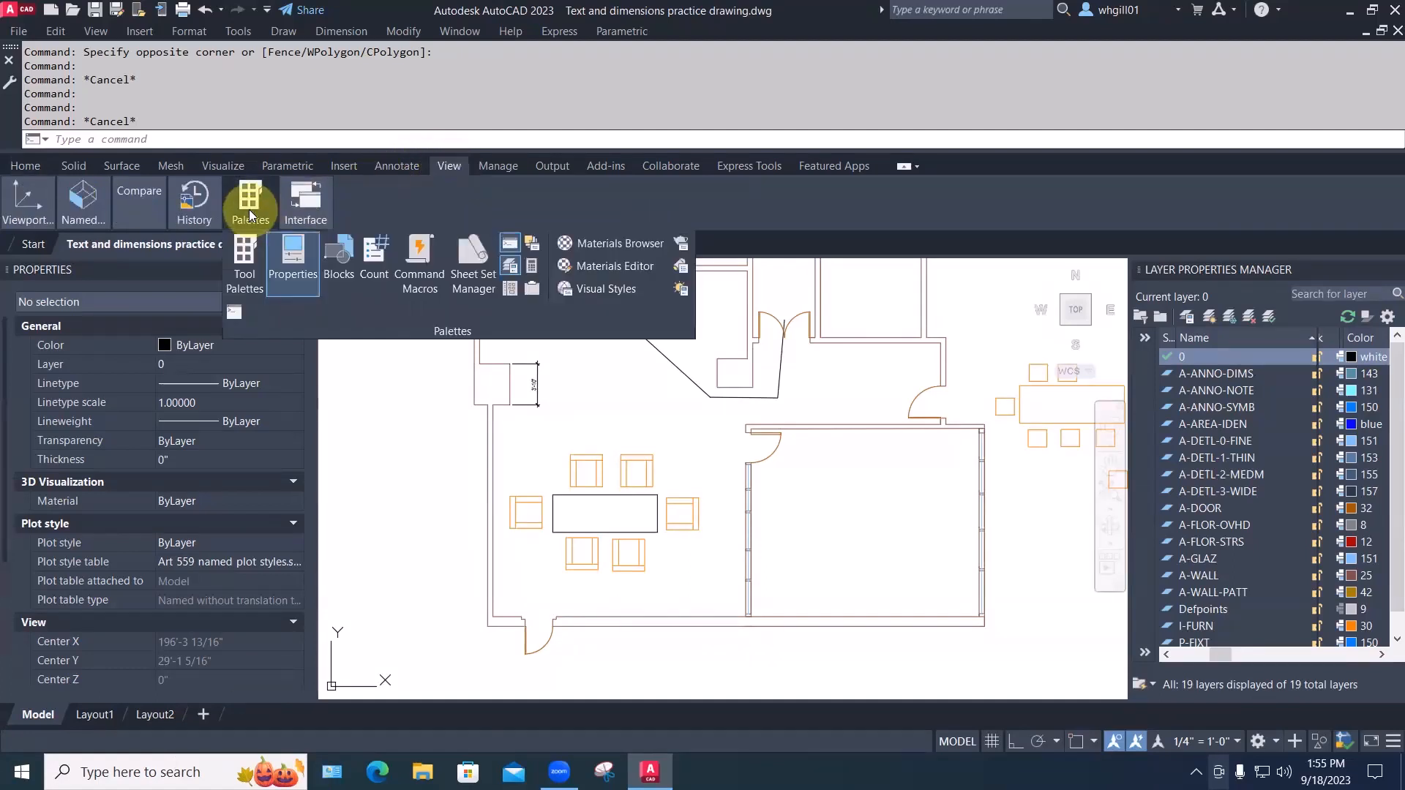
{"action": "left_click", "coordinate": [245, 262]}
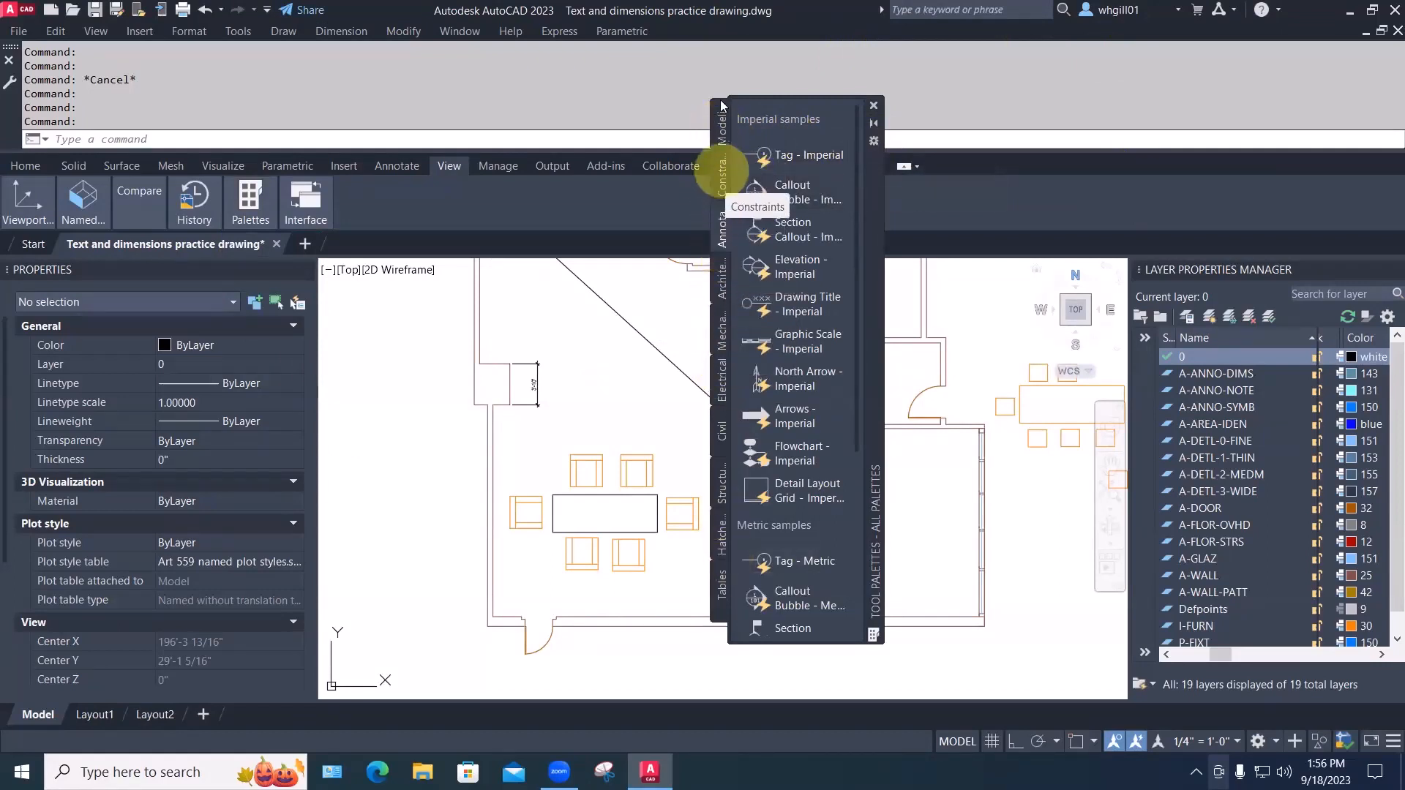
{"action": "left_click", "coordinate": [720, 281]}
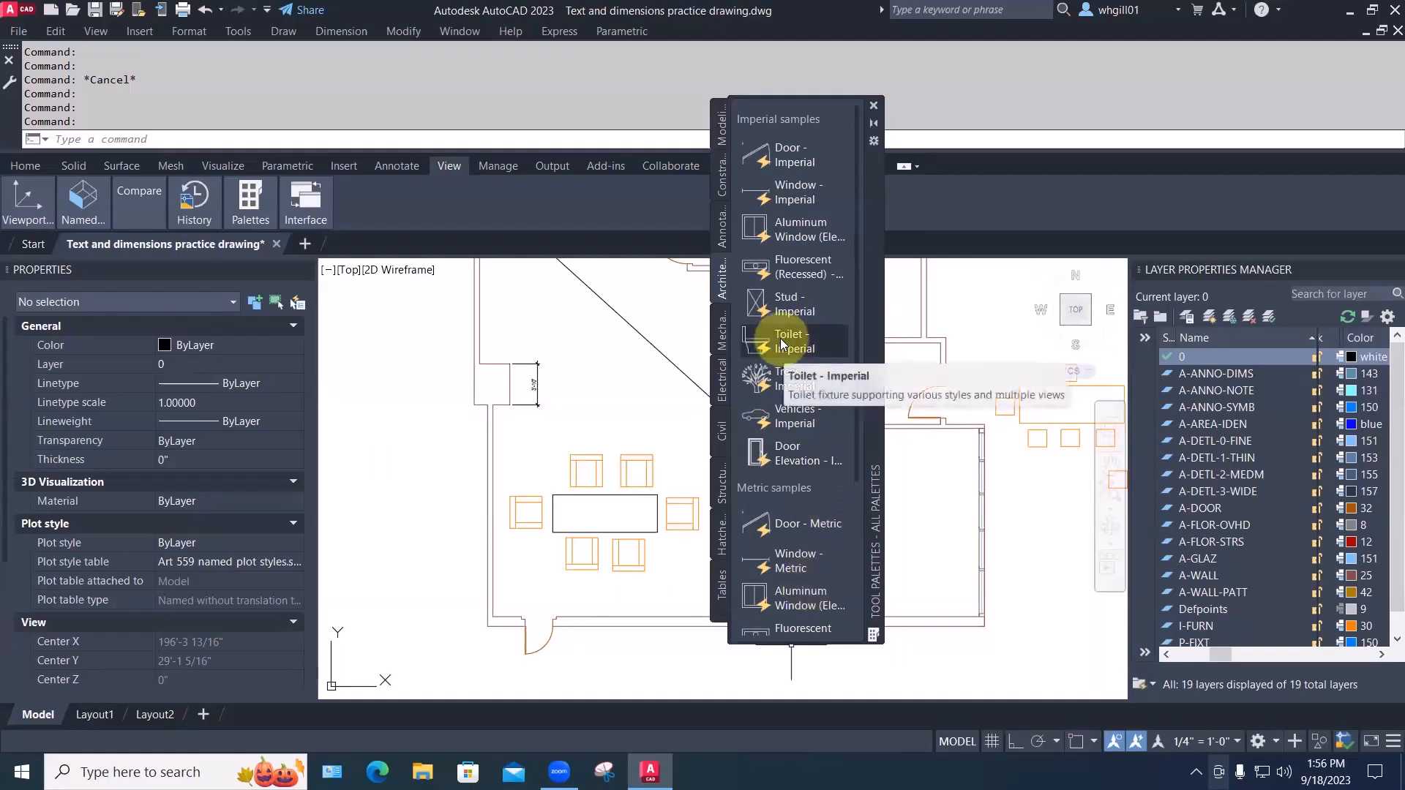
{"action": "left_click", "coordinate": [791, 335]}
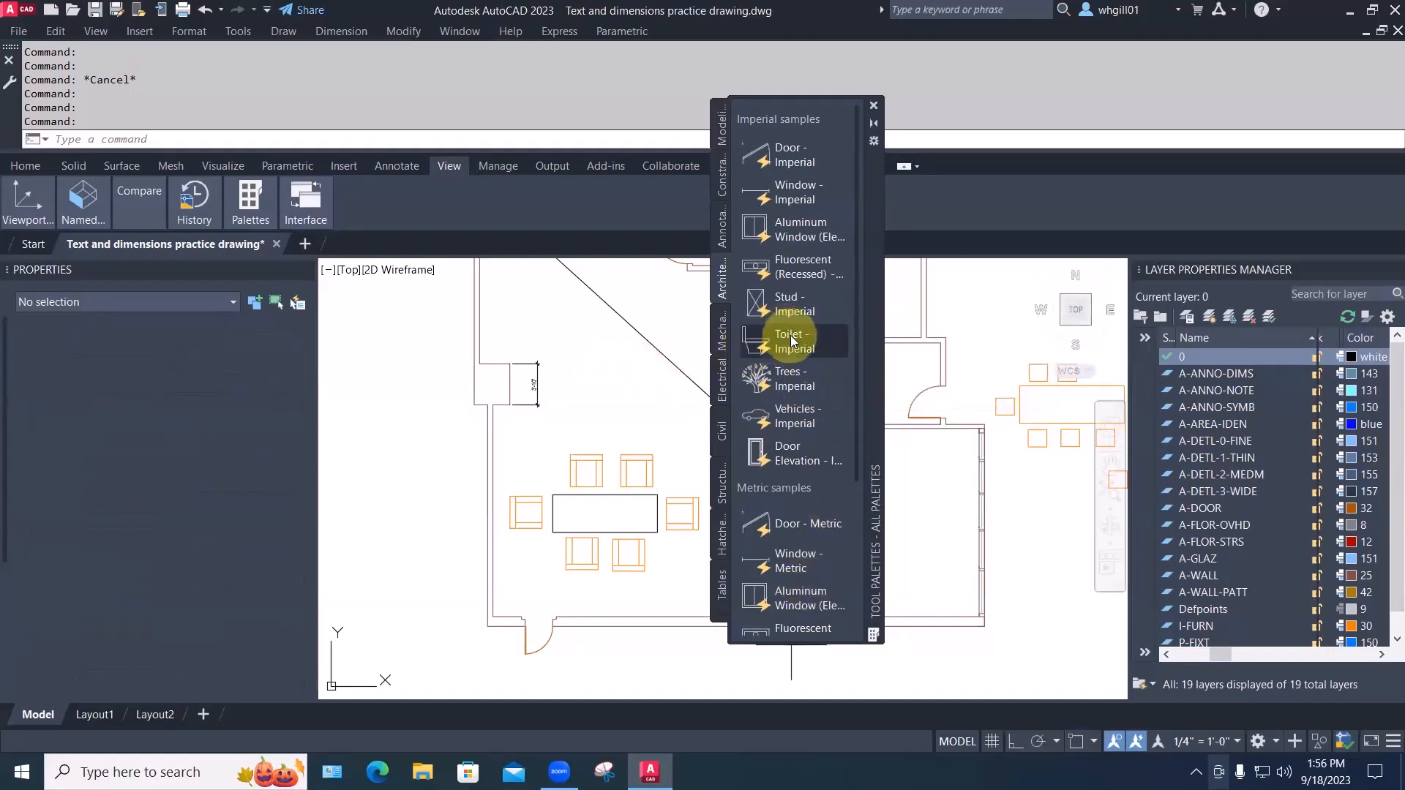
{"action": "left_click", "coordinate": [582, 421]}
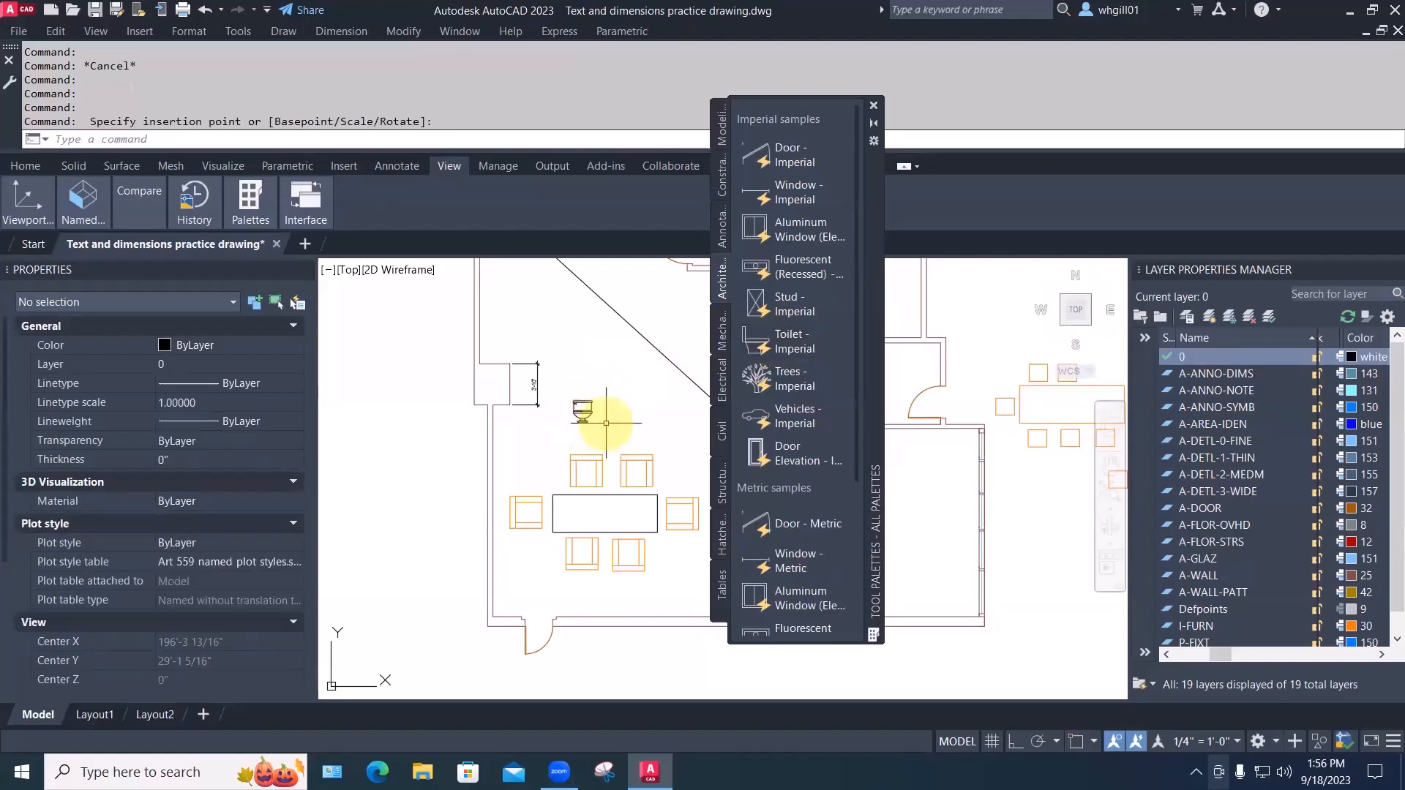
{"action": "key", "text": "Escape"}
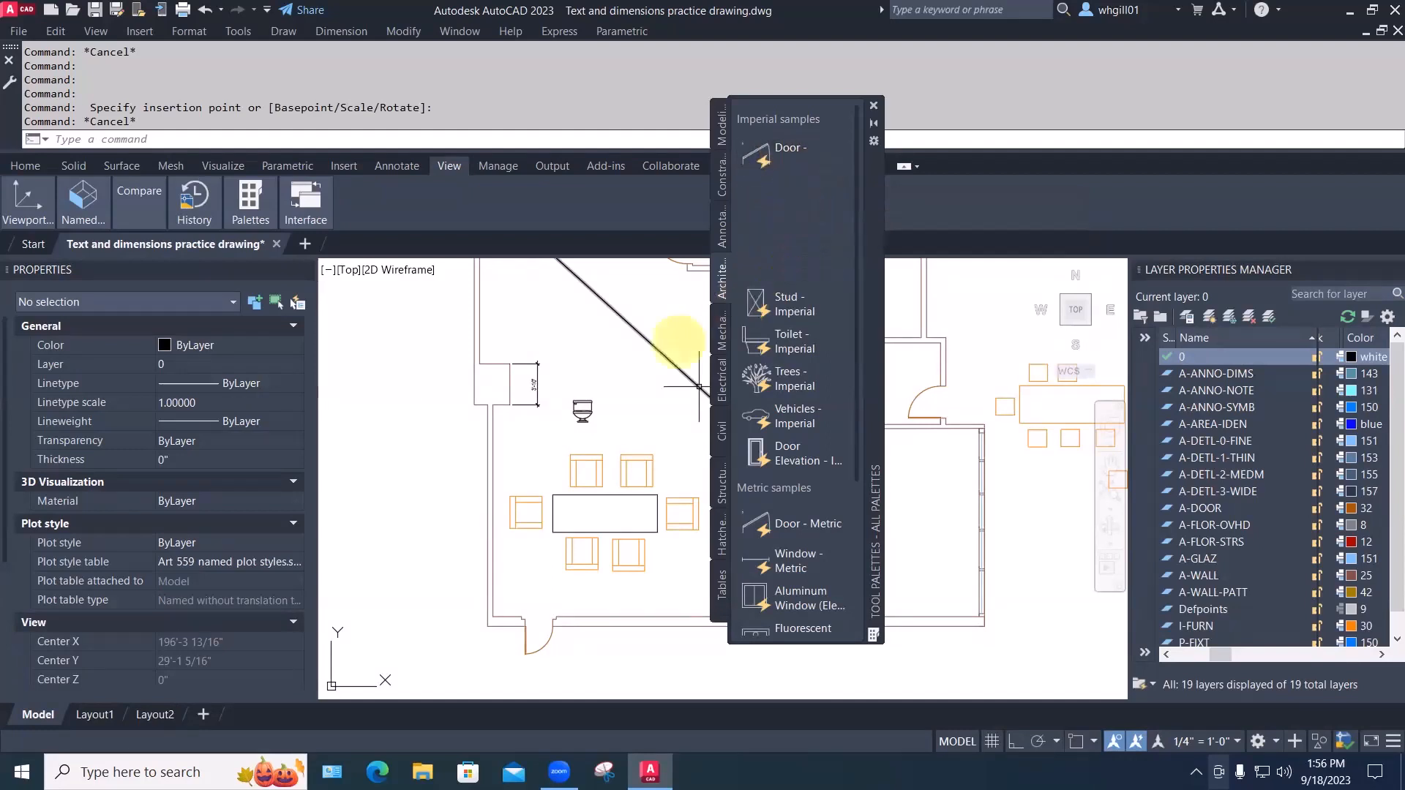
Close the palettes and switch the placed toilet's view type to Round (Side)
{"action": "left_click", "coordinate": [870, 107]}
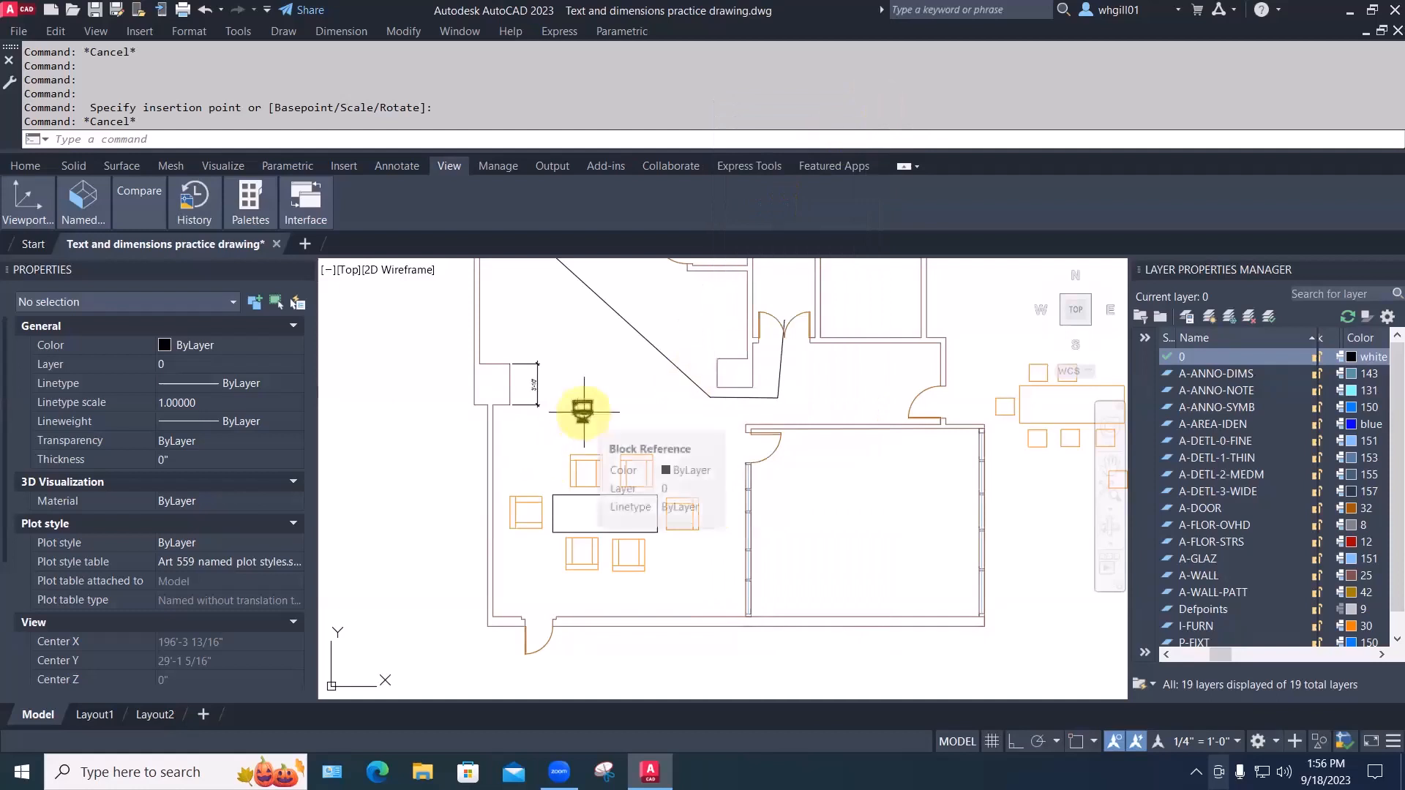
{"action": "left_click", "coordinate": [582, 412]}
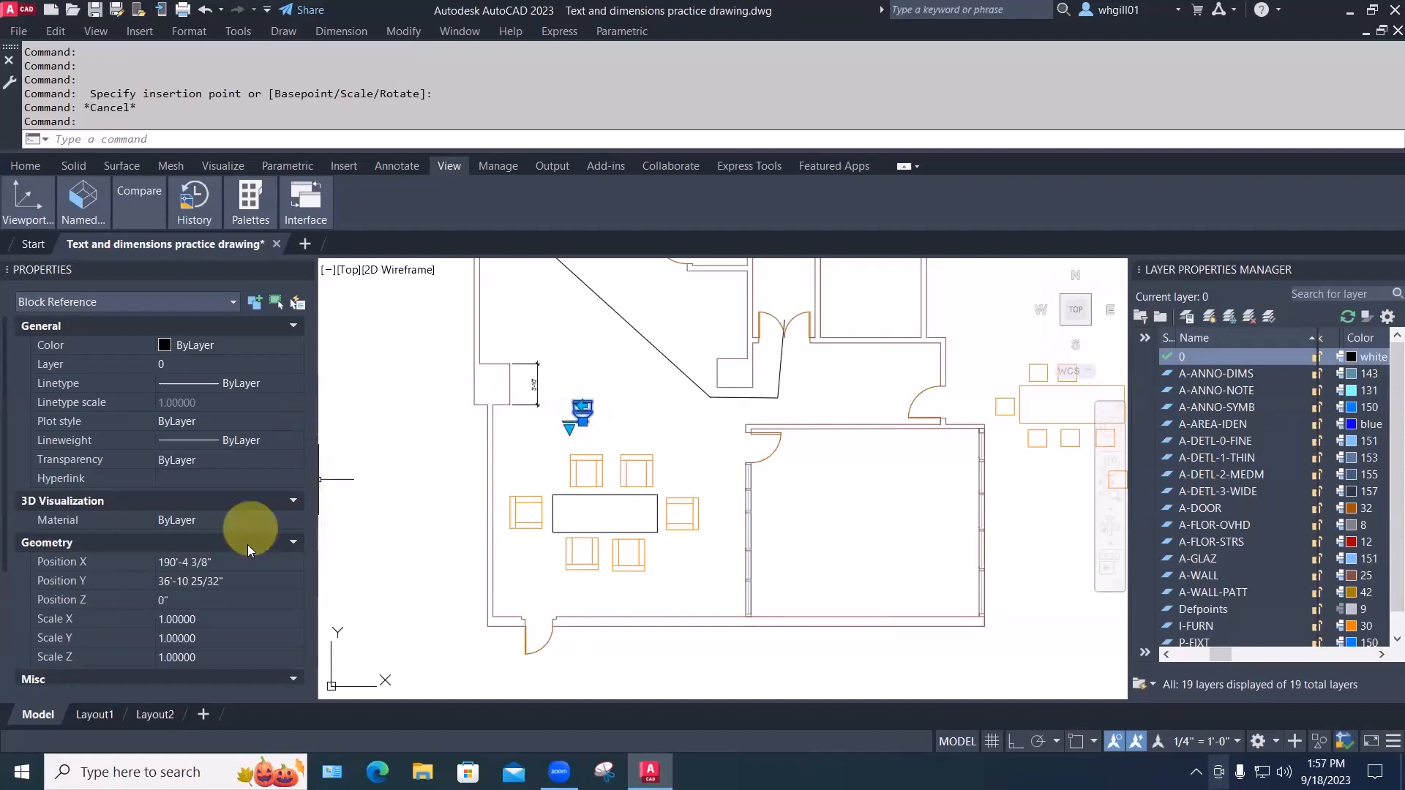
{"action": "scroll", "coordinate": [244, 550], "scroll_direction": "down", "scroll_amount": 3}
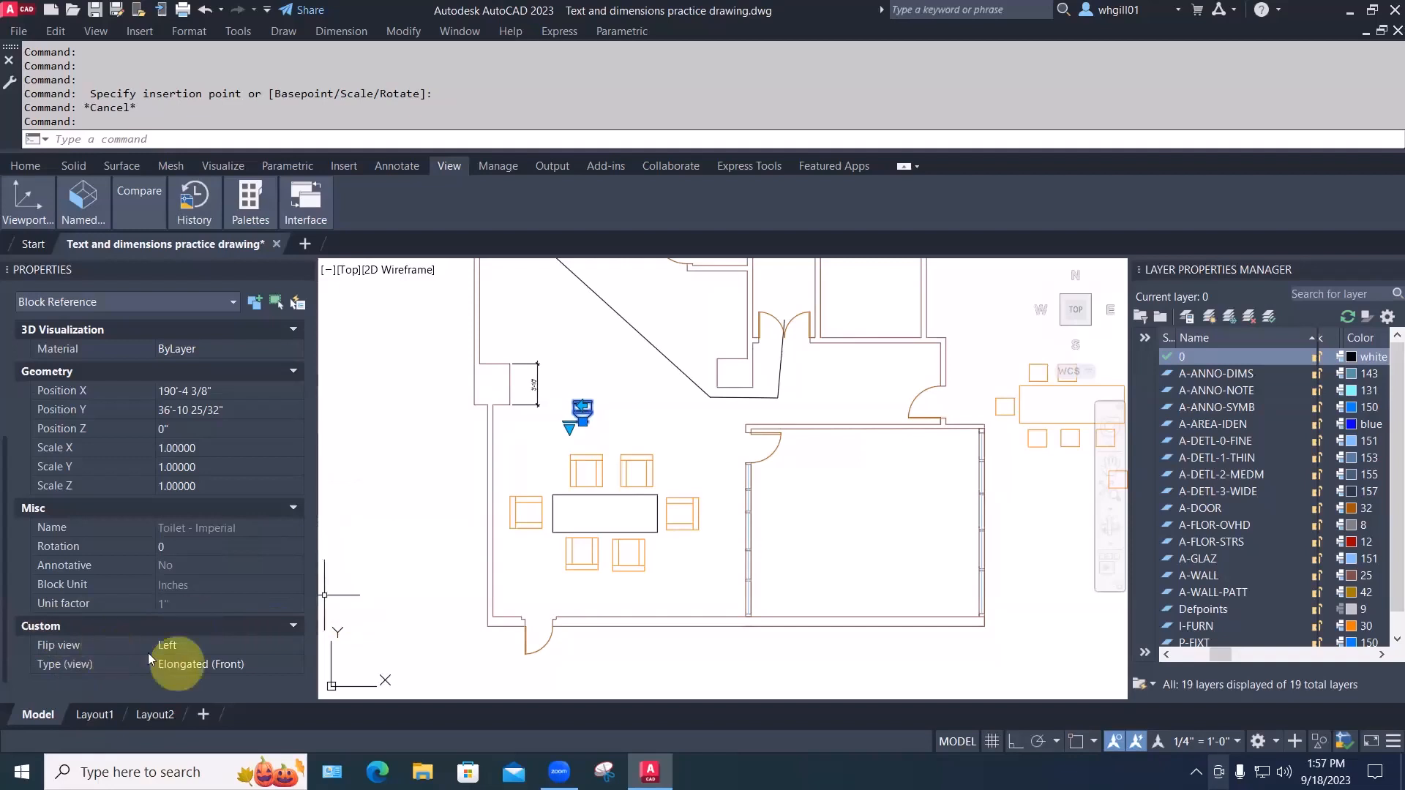
{"action": "left_click", "coordinate": [238, 665]}
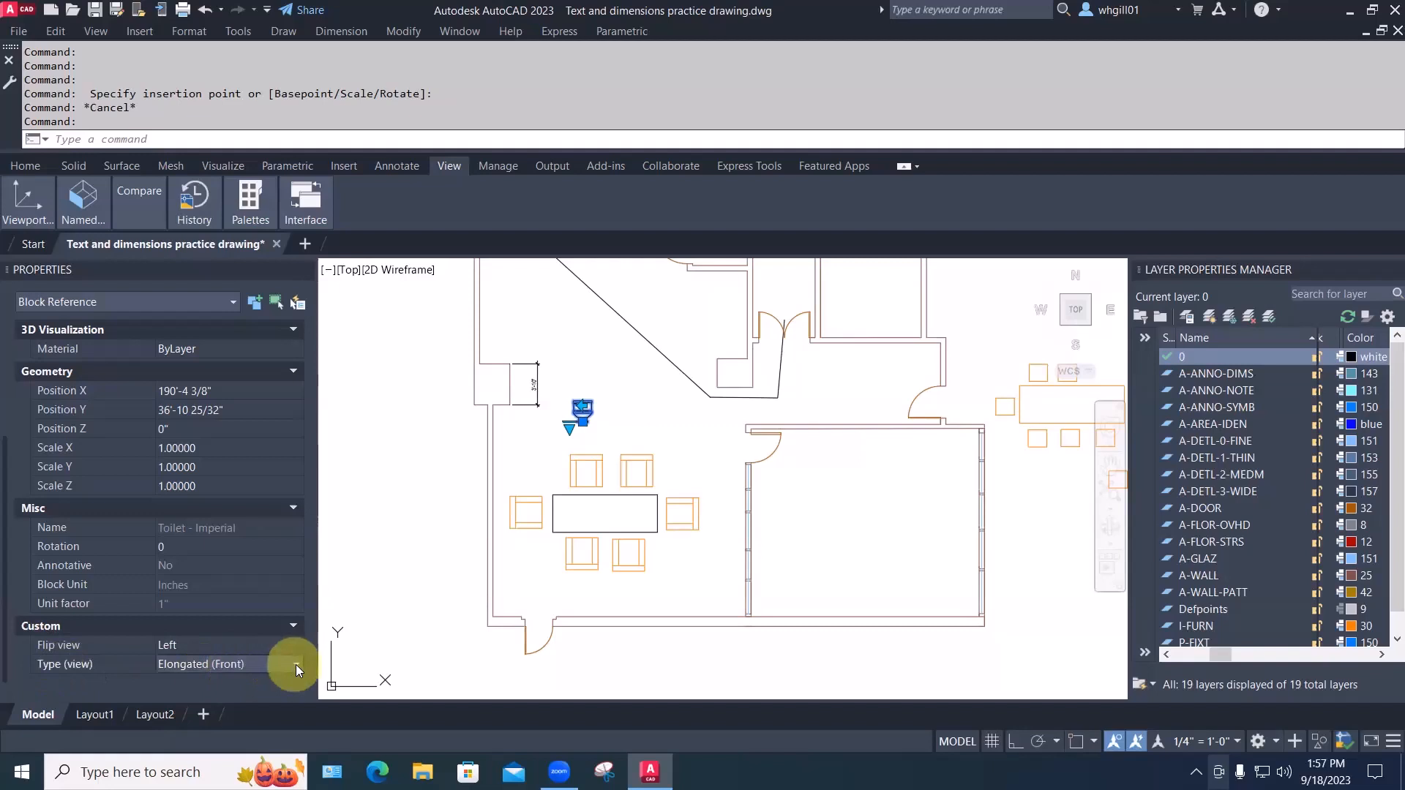
{"action": "left_click", "coordinate": [296, 664]}
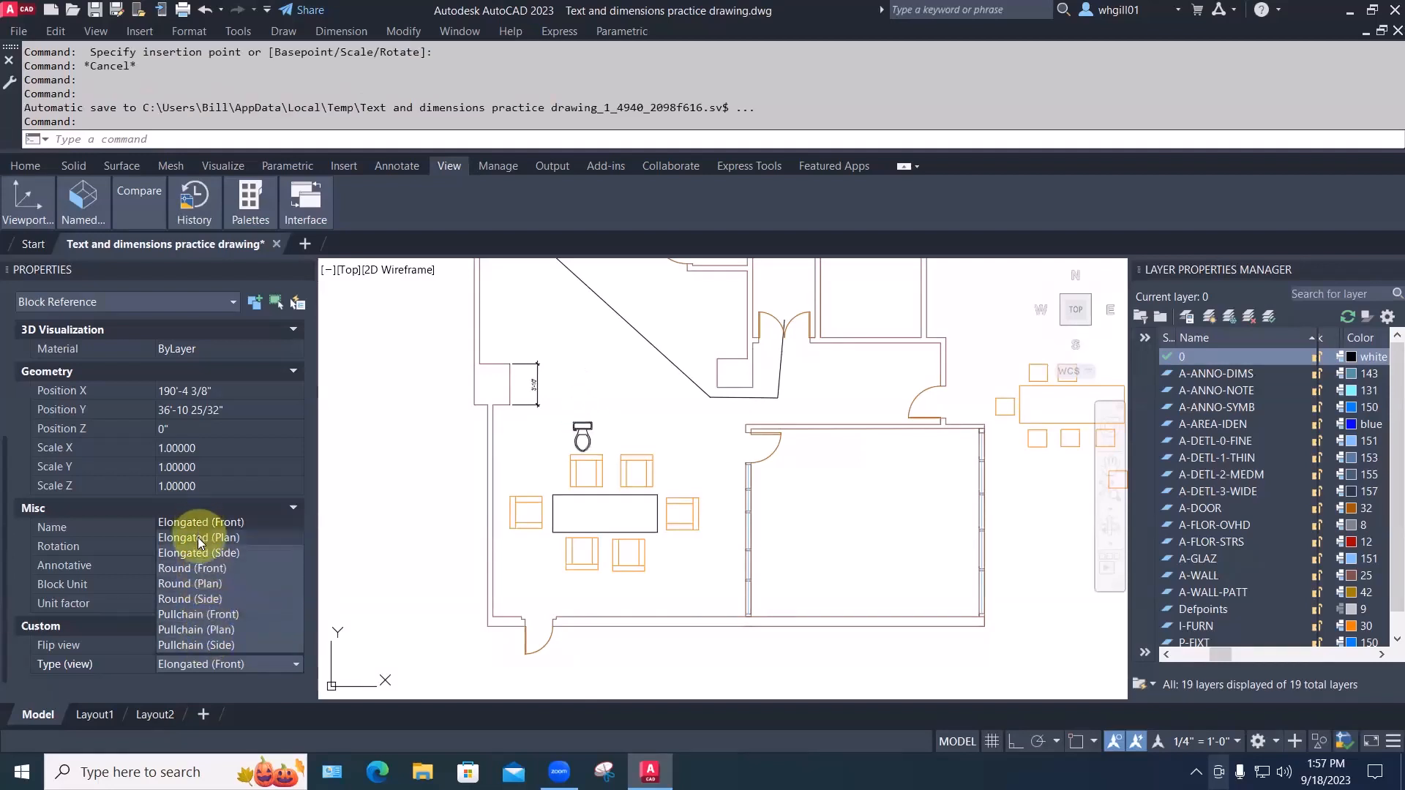
{"action": "left_click", "coordinate": [189, 598]}
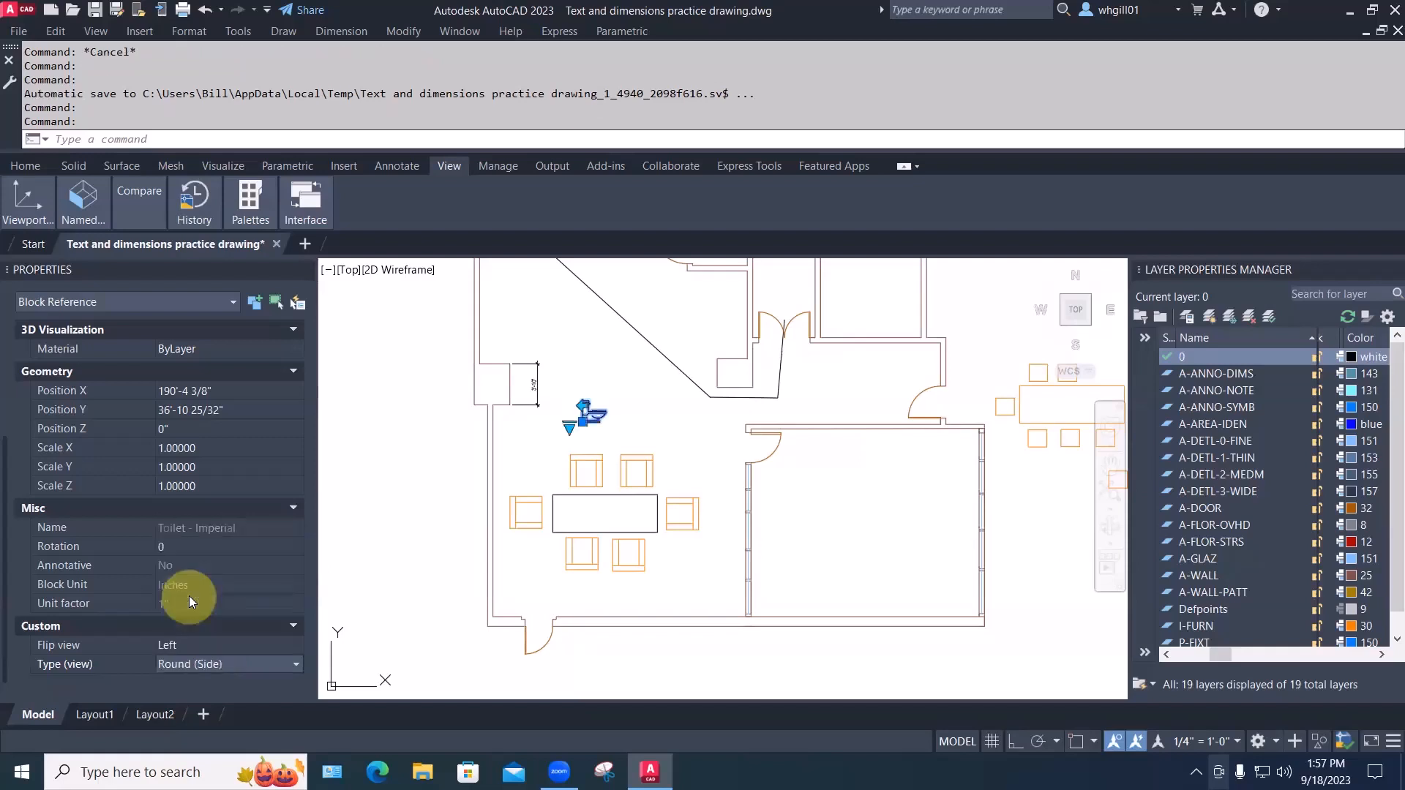
Open the toilet's flip options, dismiss them, and clear the selection
{"action": "left_click", "coordinate": [179, 647]}
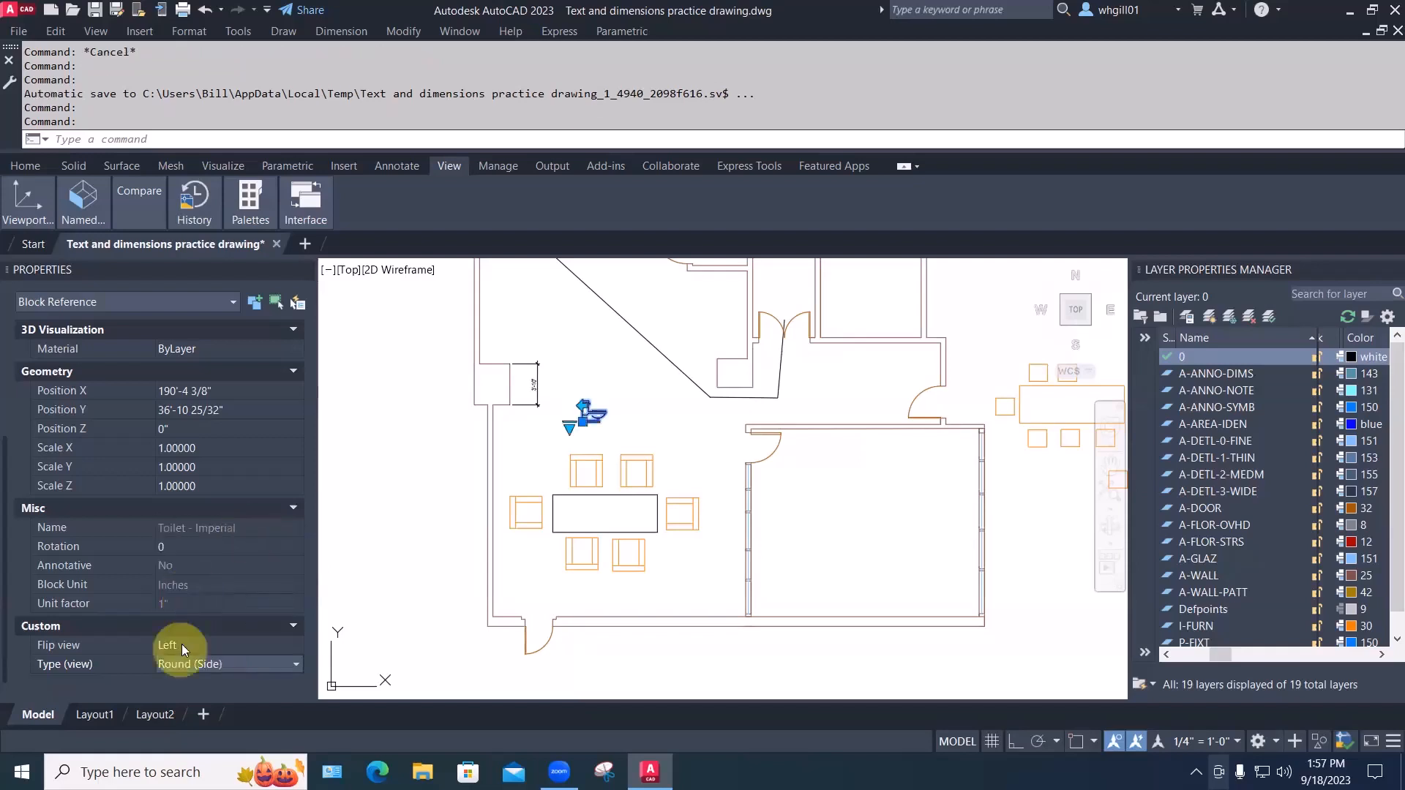
{"action": "left_click", "coordinate": [211, 647]}
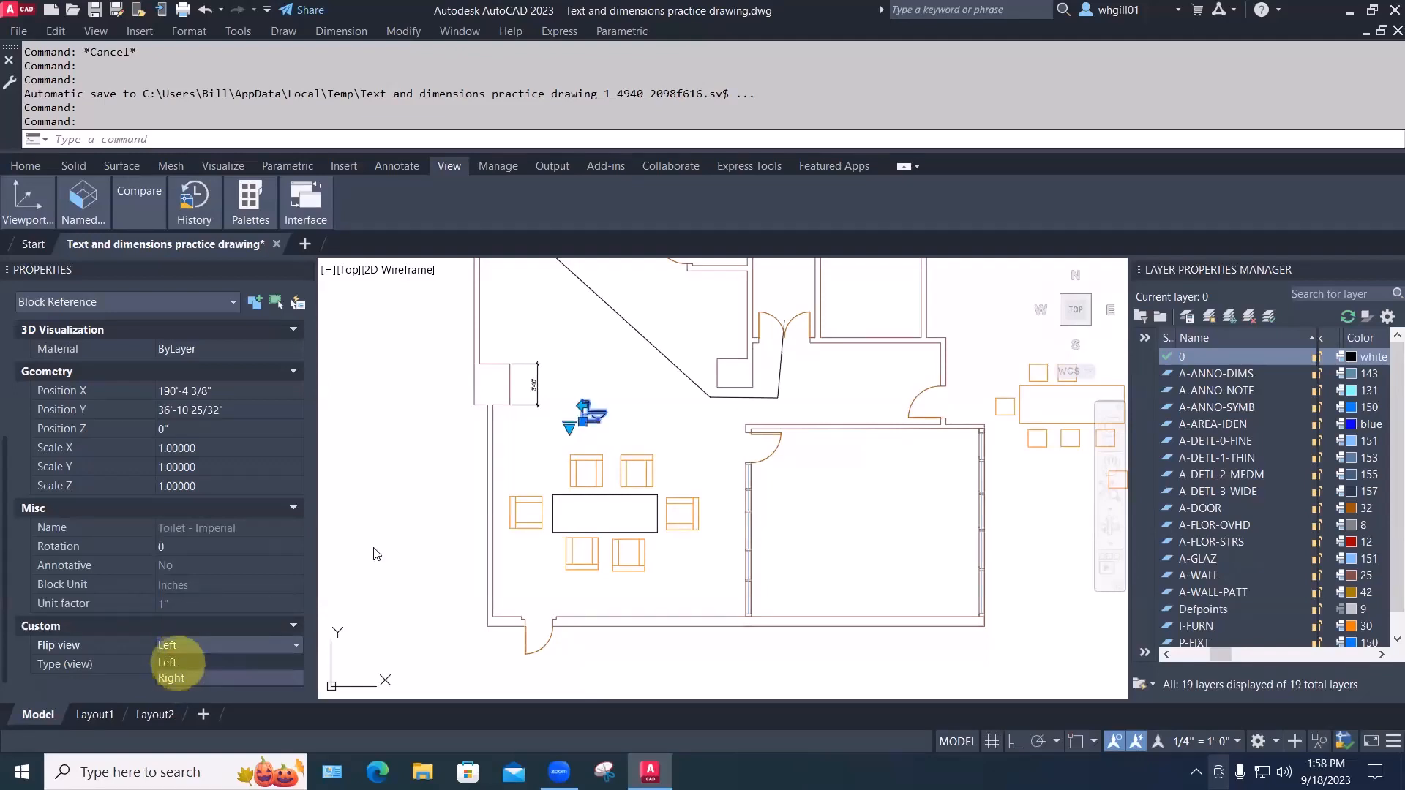
{"action": "key", "text": "Escape"}
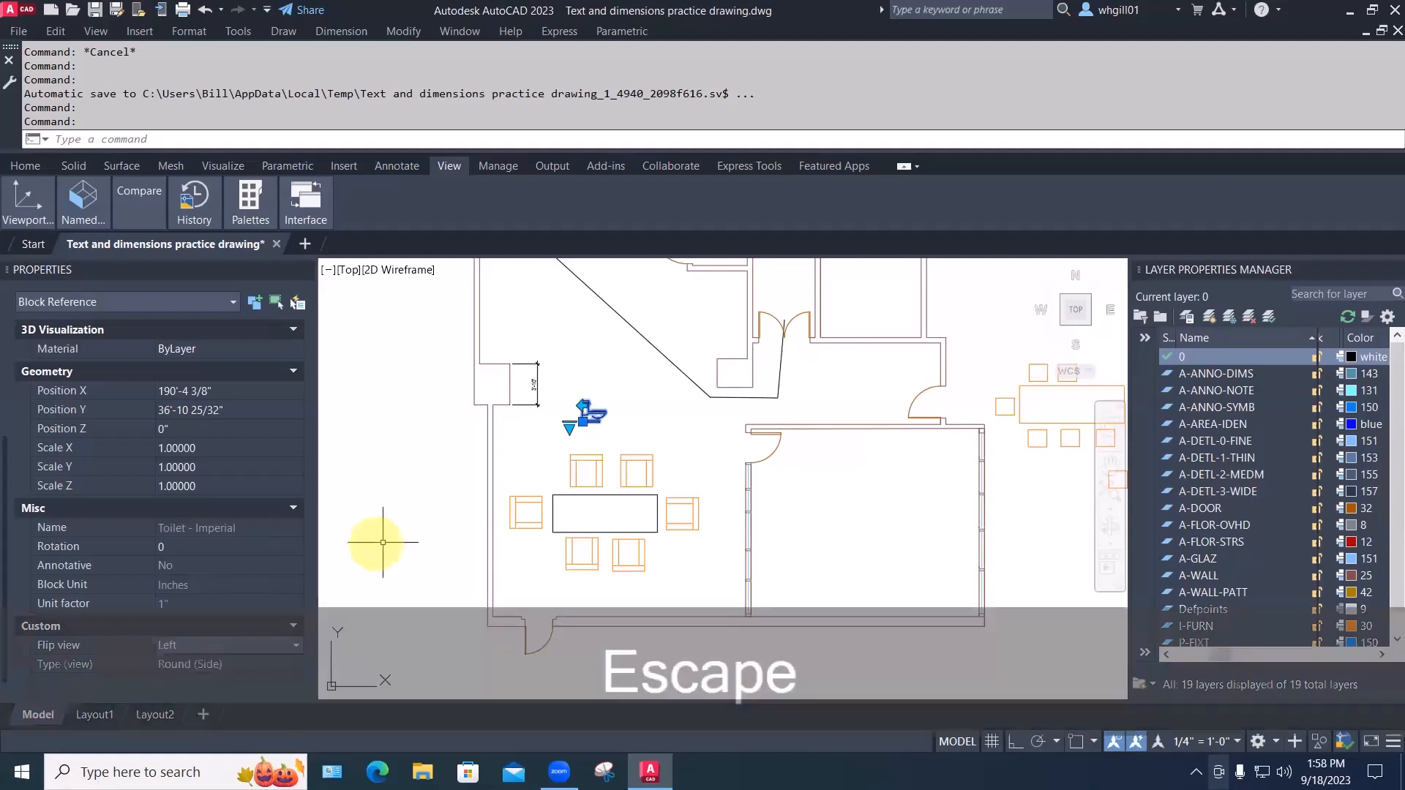
{"action": "left_click", "coordinate": [504, 447]}
{"action": "key", "text": "Escape"}
{"action": "key", "text": "Escape"}
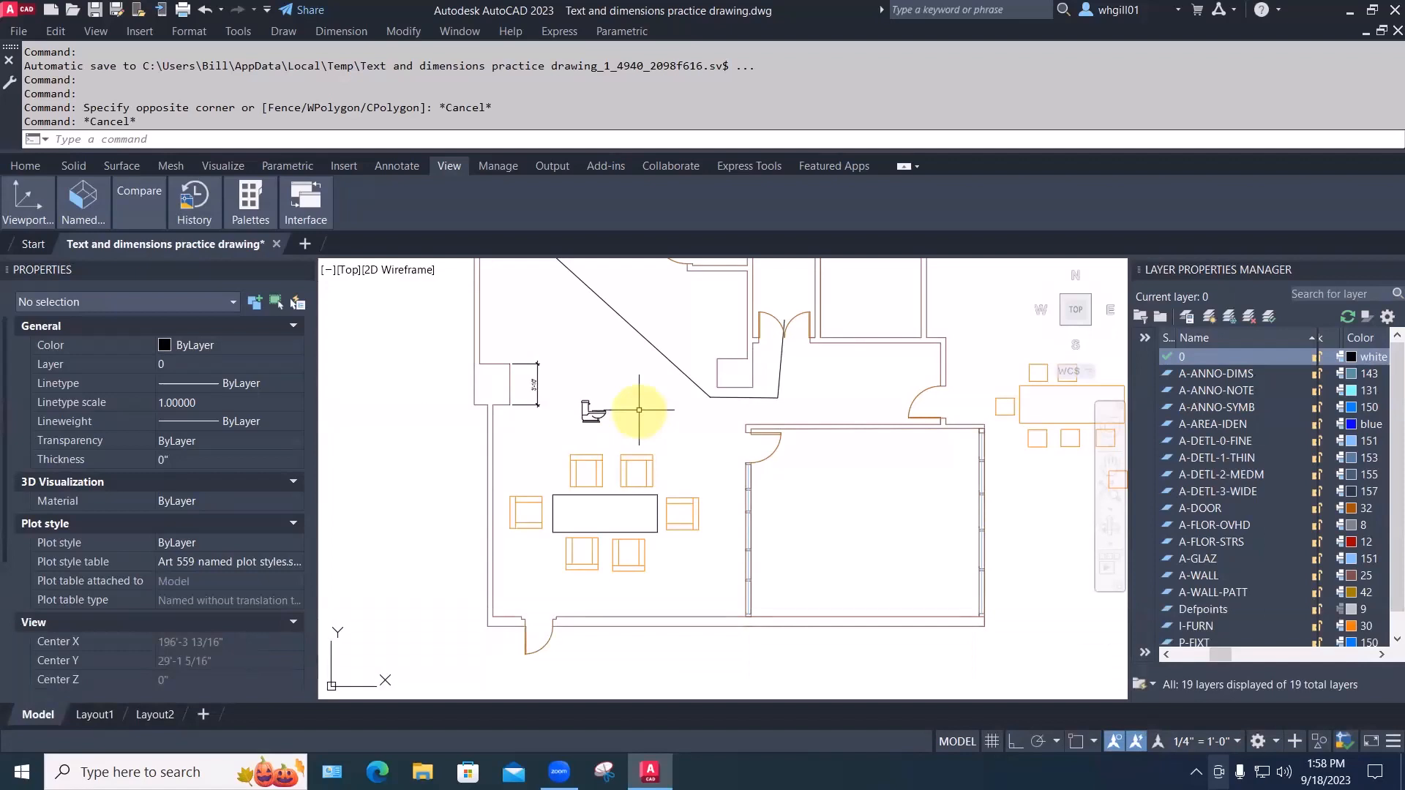
Place Door - Imperial from the Ctrl+3 tool palettes on the lower wall and select it
{"action": "key", "text": "ctrl+3"}
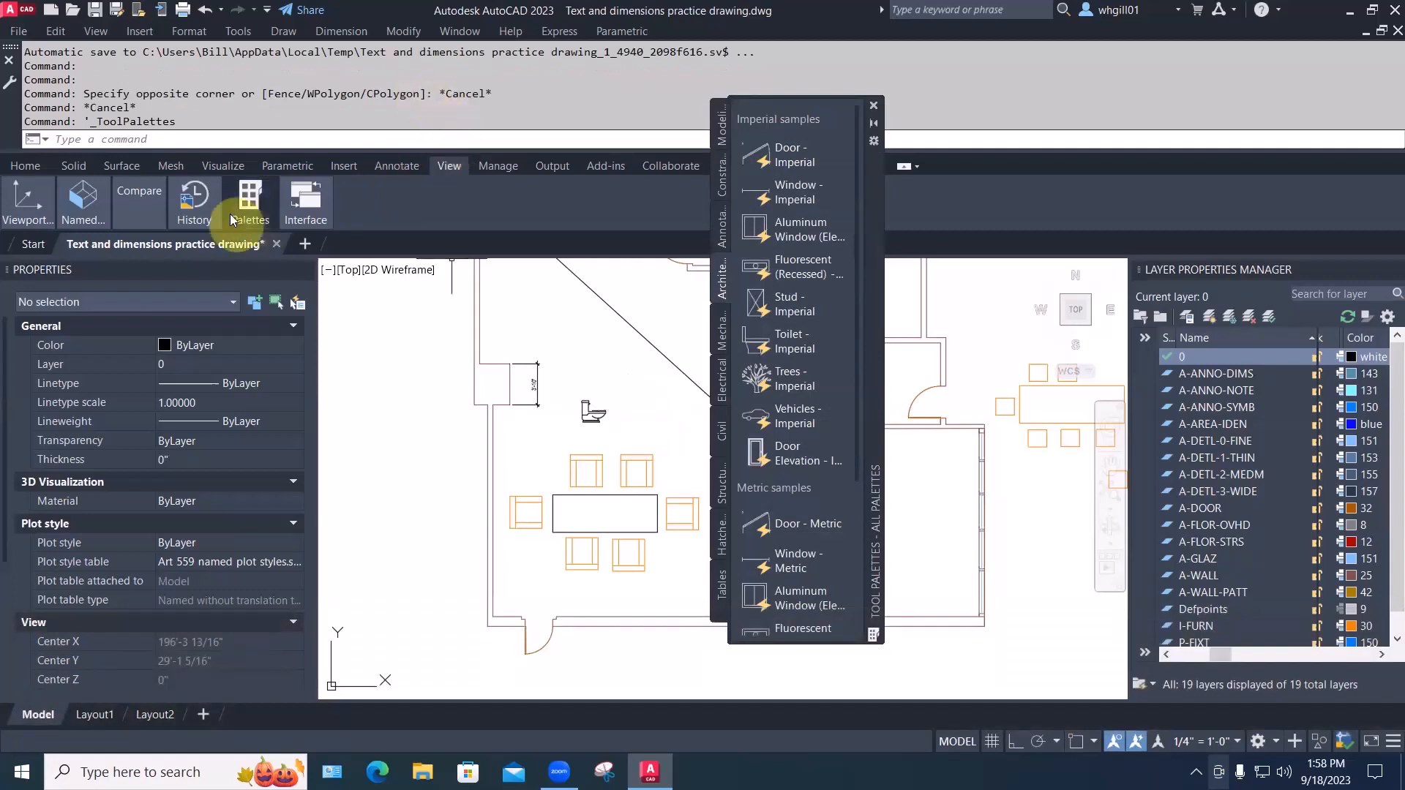
{"action": "left_click", "coordinate": [249, 202]}
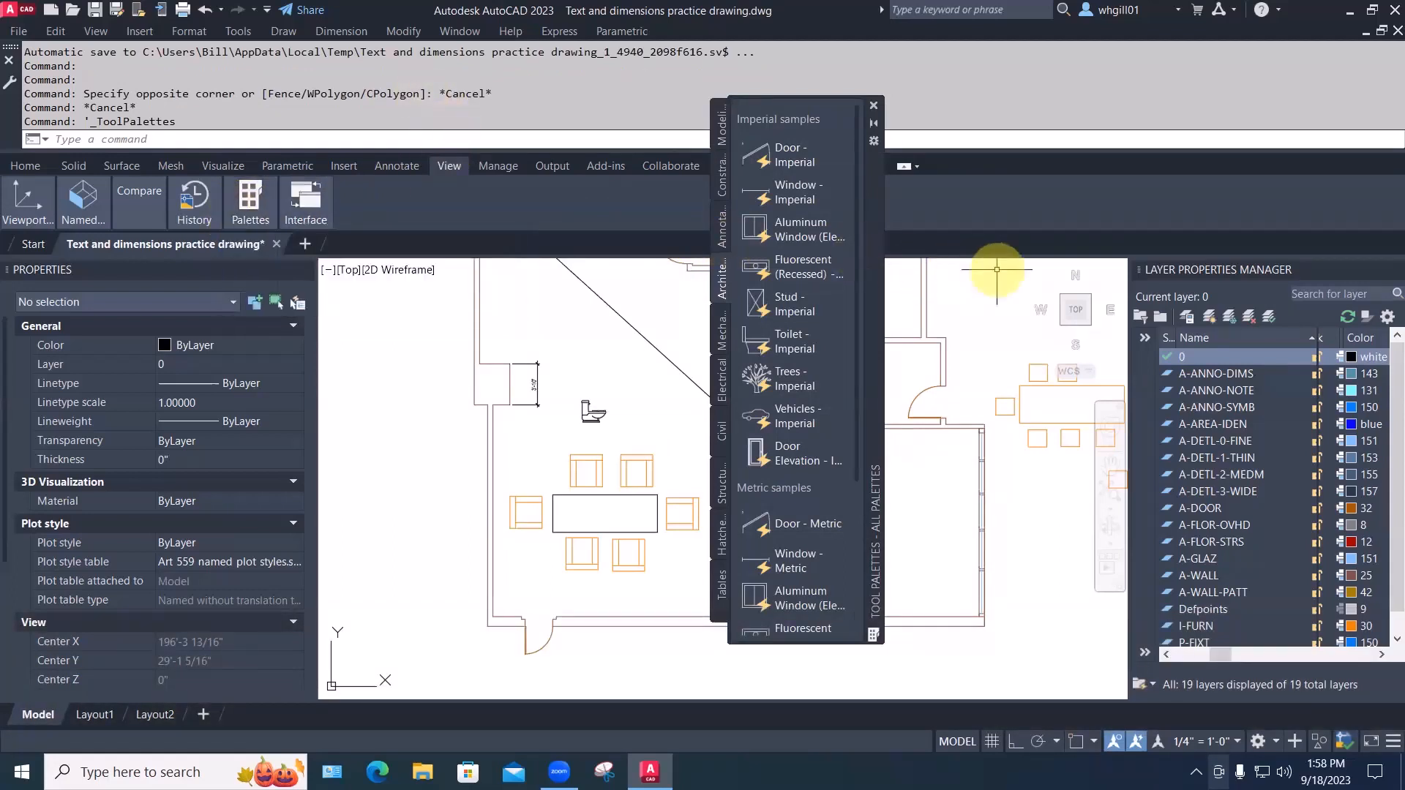
{"action": "left_click", "coordinate": [780, 154]}
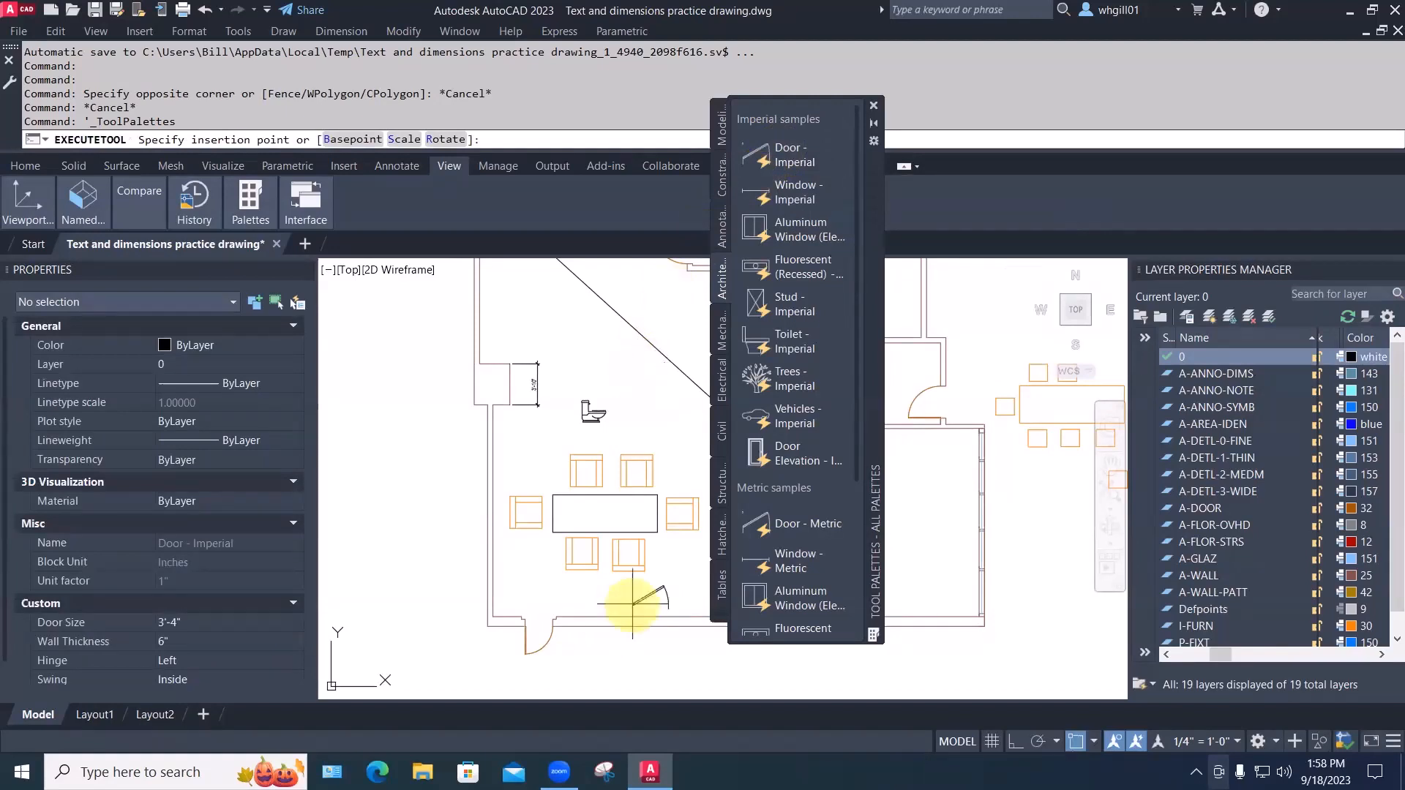
{"action": "scroll", "coordinate": [614, 622], "scroll_direction": "up", "scroll_amount": 3}
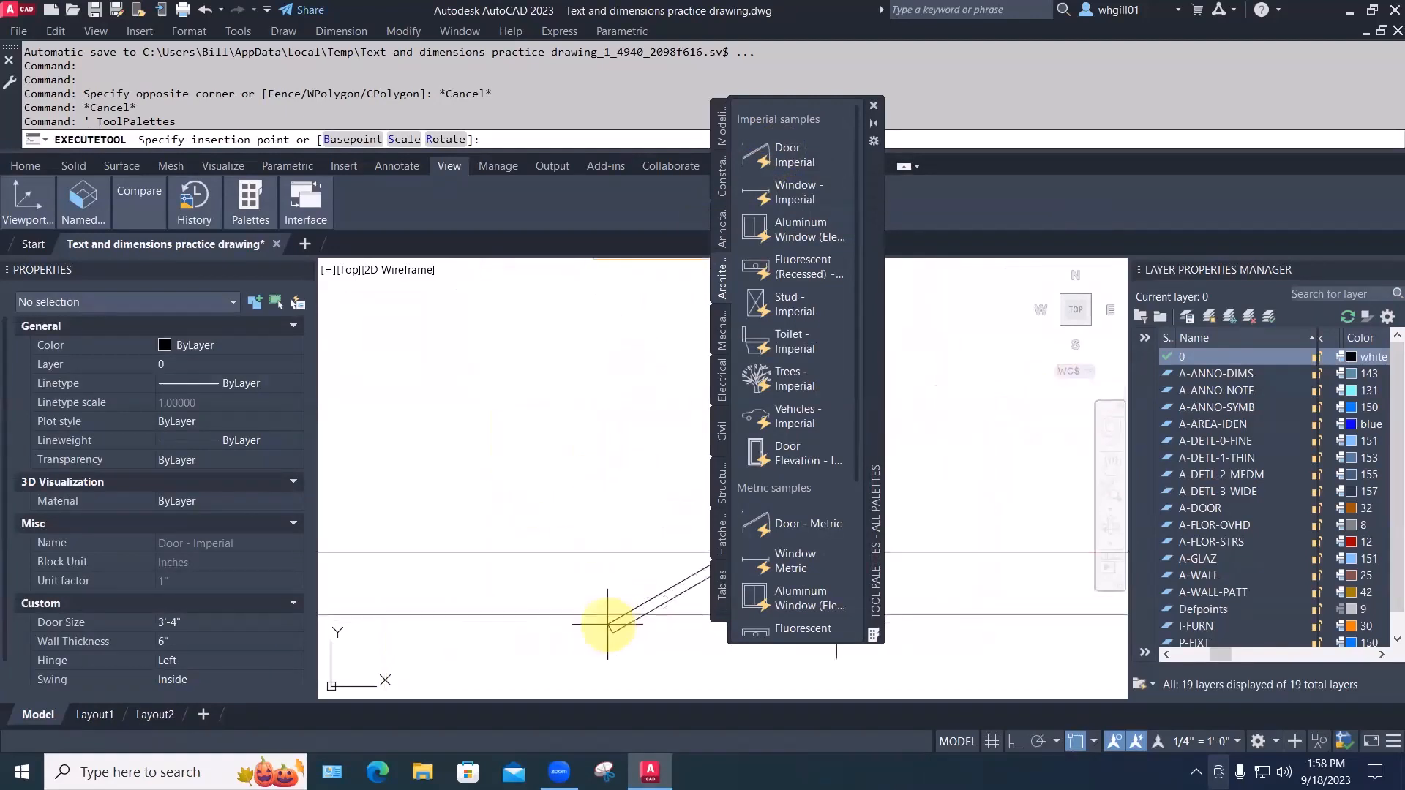
{"action": "left_click", "coordinate": [511, 550]}
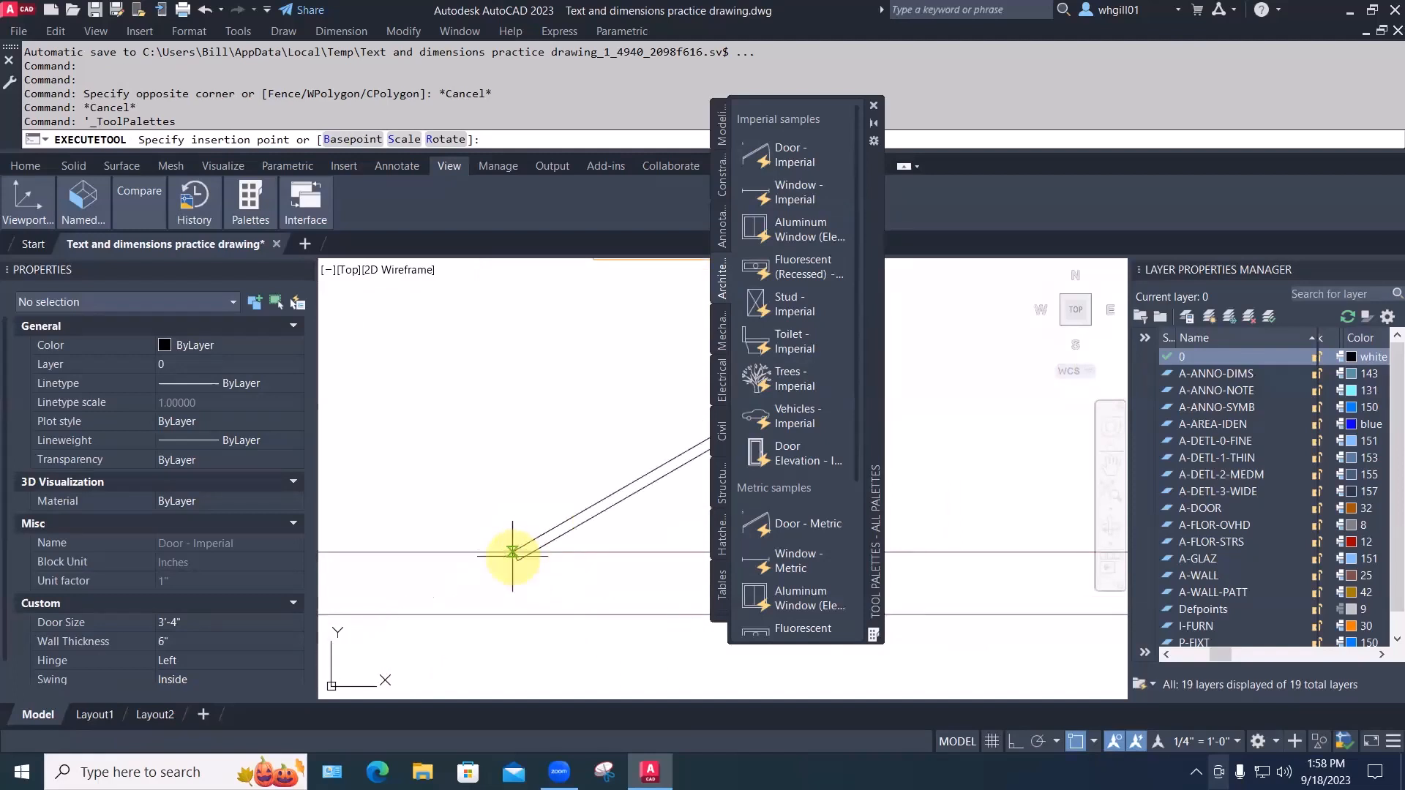
{"action": "middle_click_drag", "start_coordinate": [511, 554], "coordinate": [439, 552]}
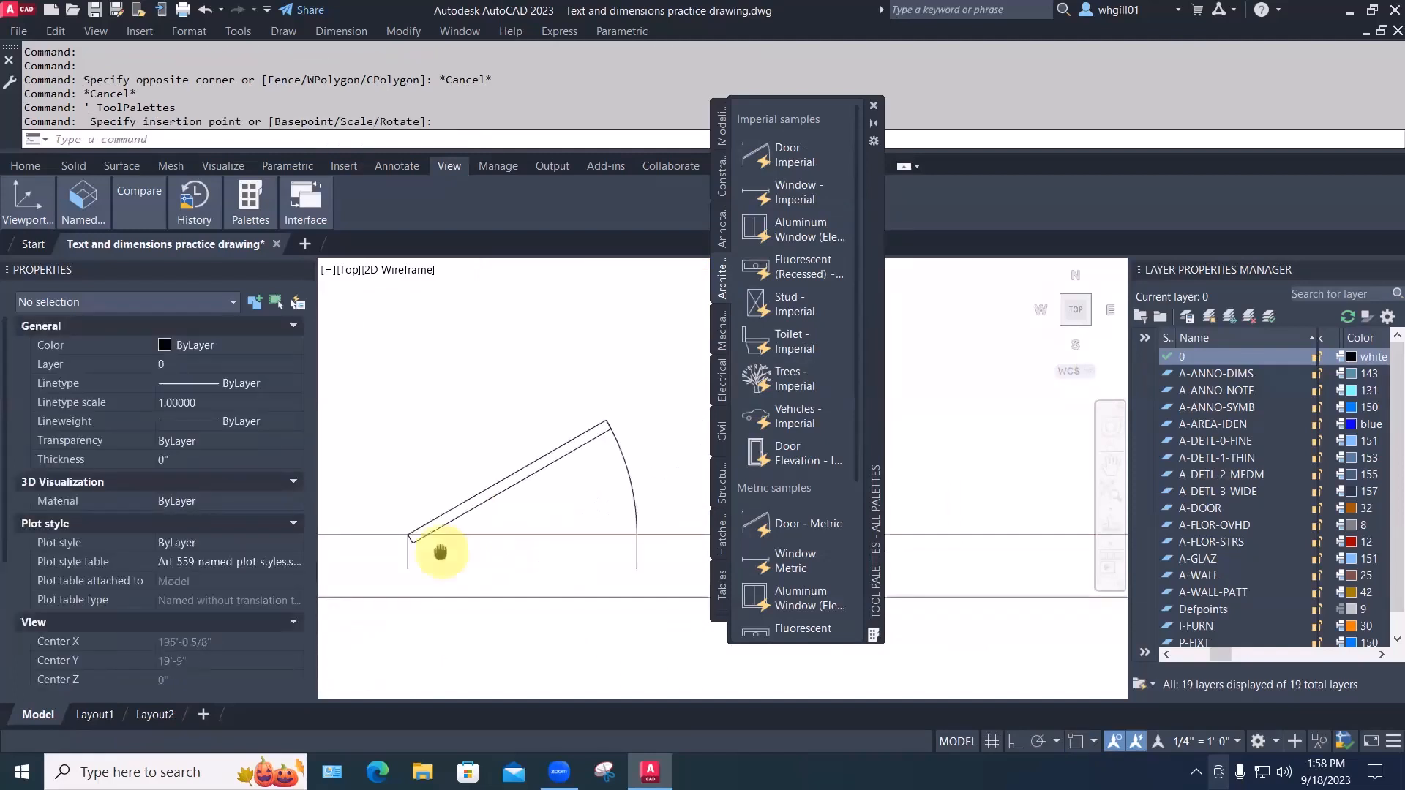
{"action": "scroll", "coordinate": [440, 553], "scroll_direction": "down", "scroll_amount": 2}
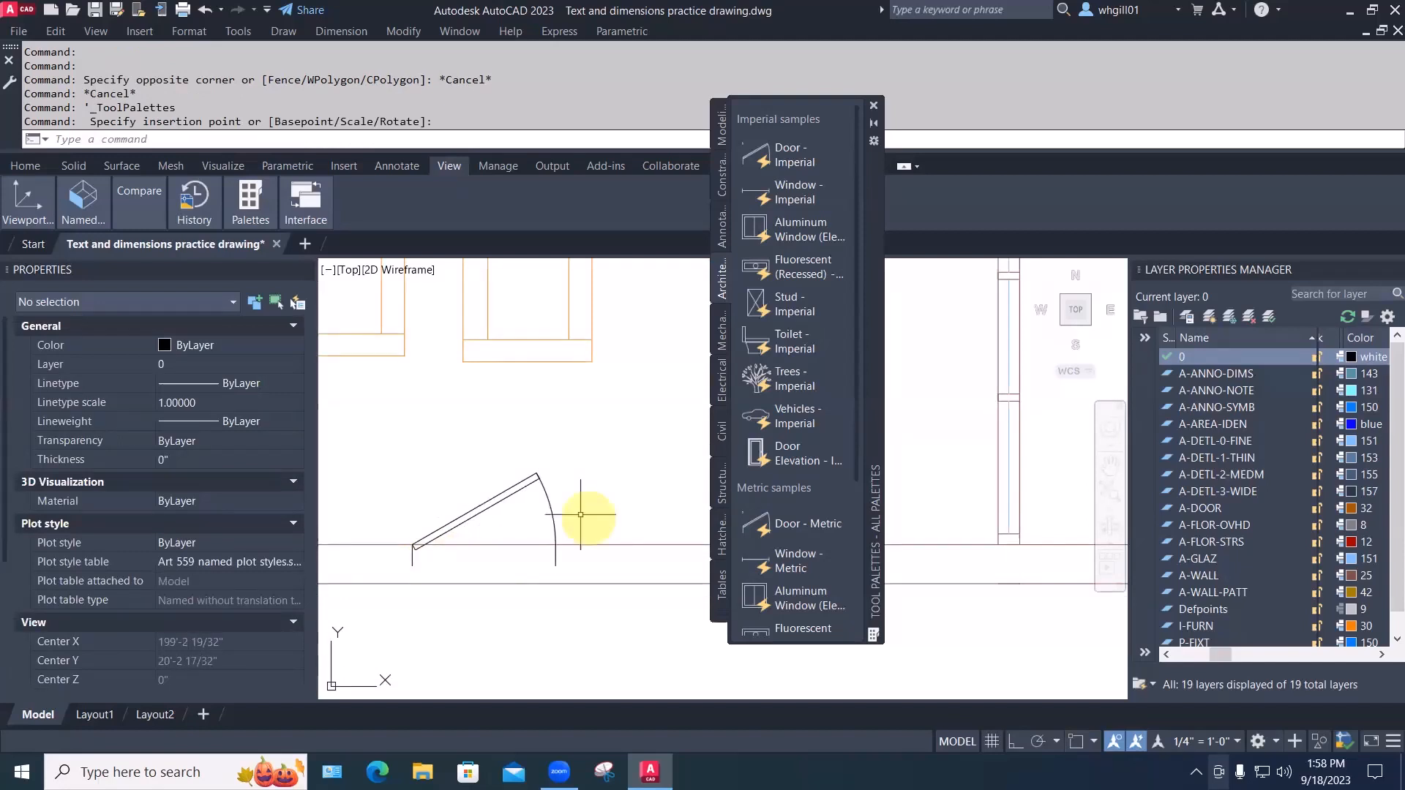
{"action": "left_click", "coordinate": [497, 503]}
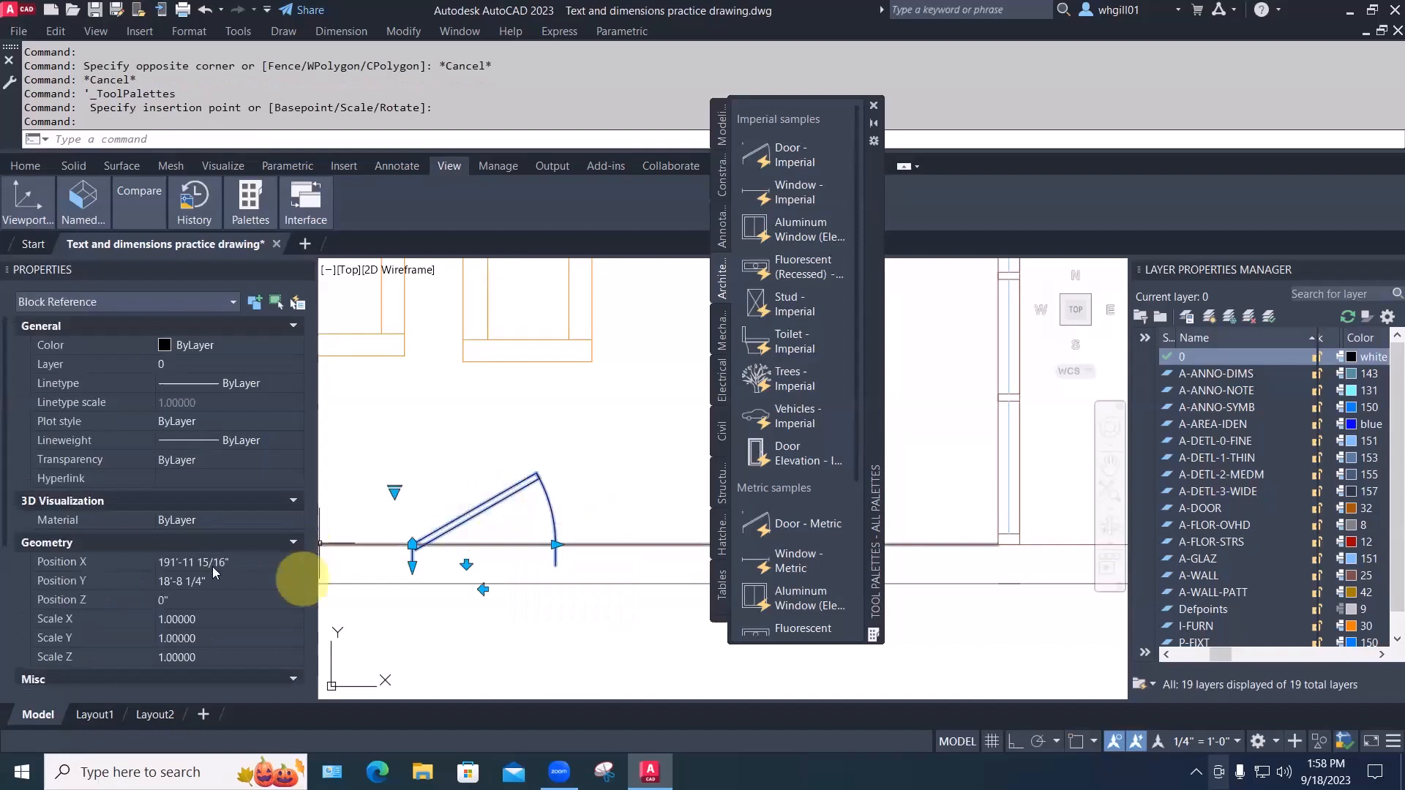
Give the door Door Size 2'-8", Wall Thickness 6" and Opening Angle Open 90°
{"action": "scroll", "coordinate": [213, 577], "scroll_direction": "down", "scroll_amount": 5}
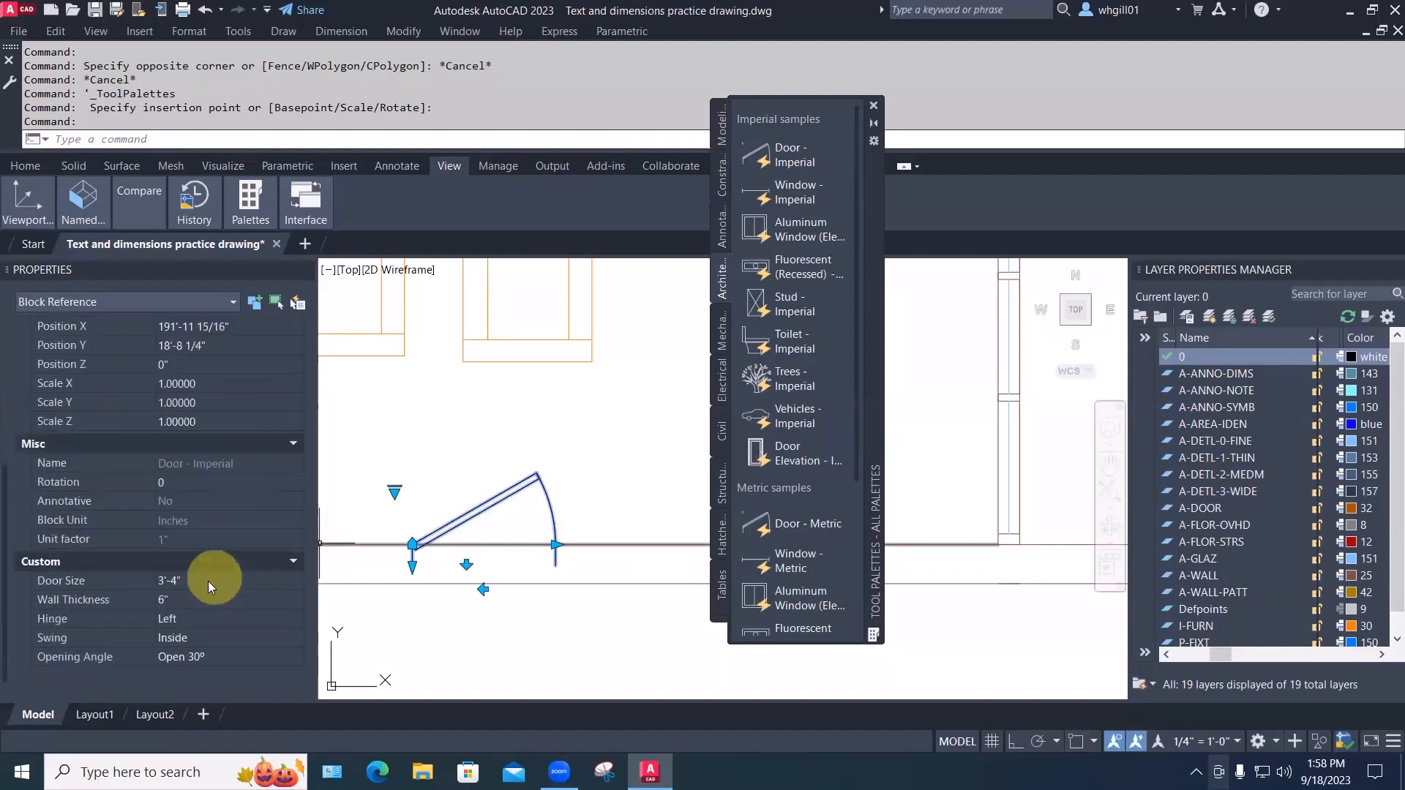
{"action": "left_click", "coordinate": [192, 578]}
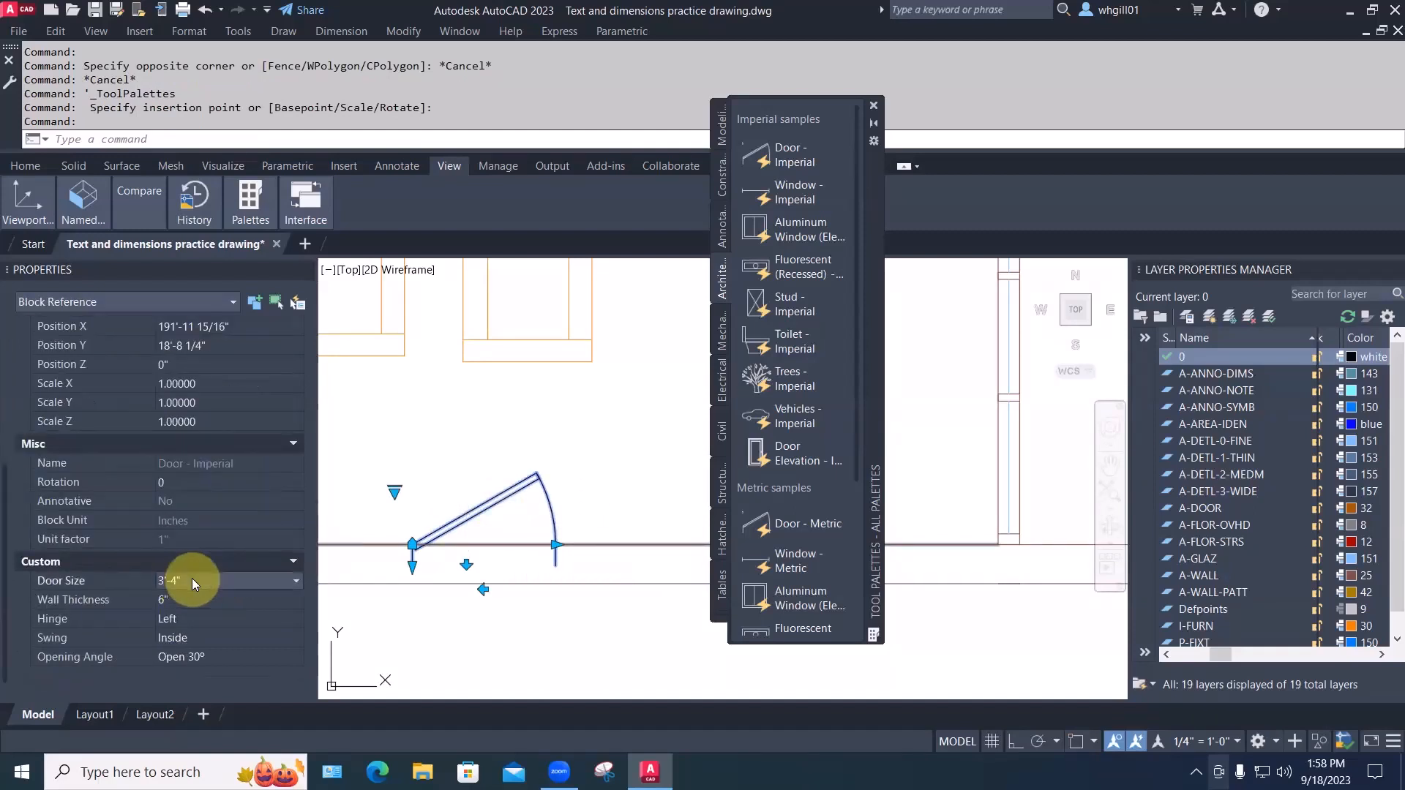
{"action": "left_click", "coordinate": [192, 578]}
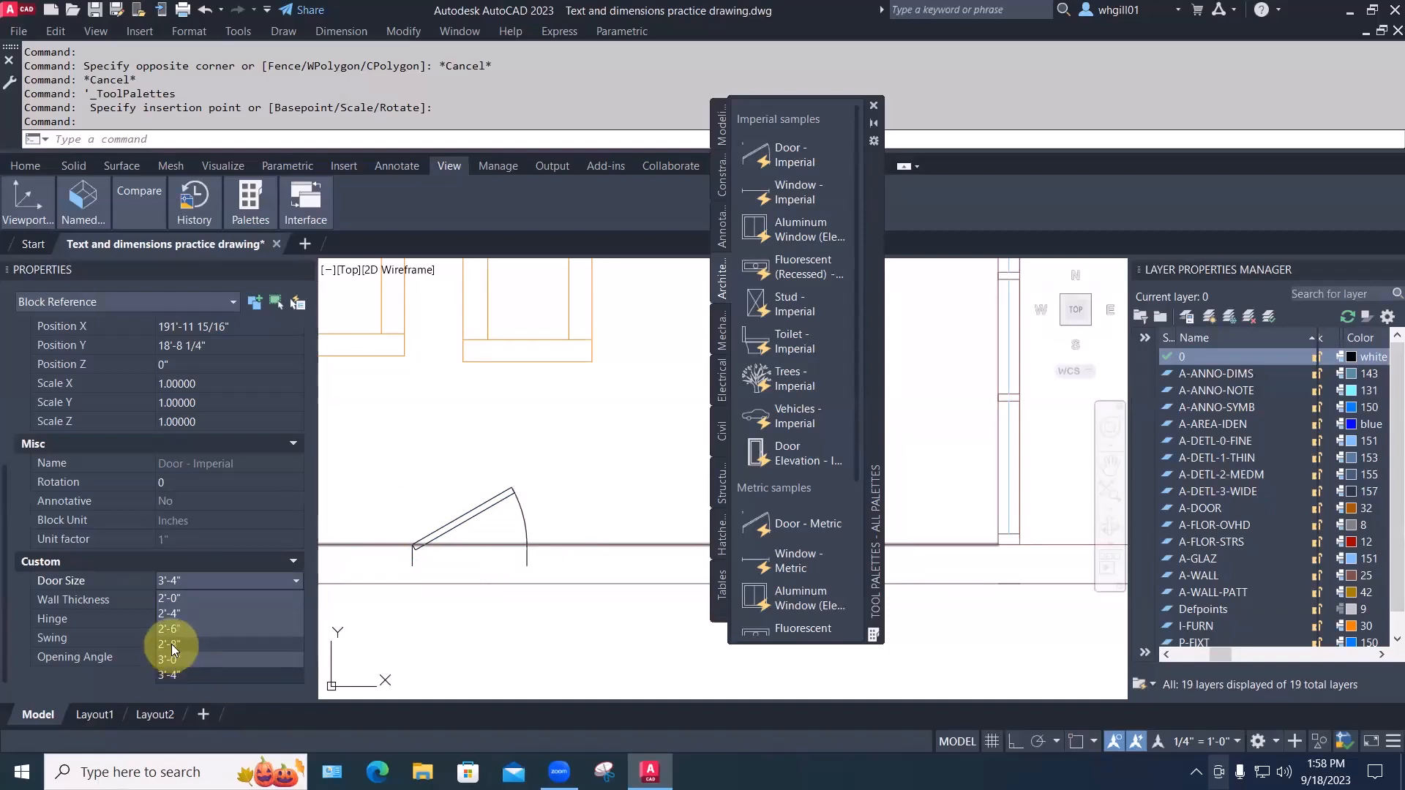
{"action": "left_click", "coordinate": [171, 643]}
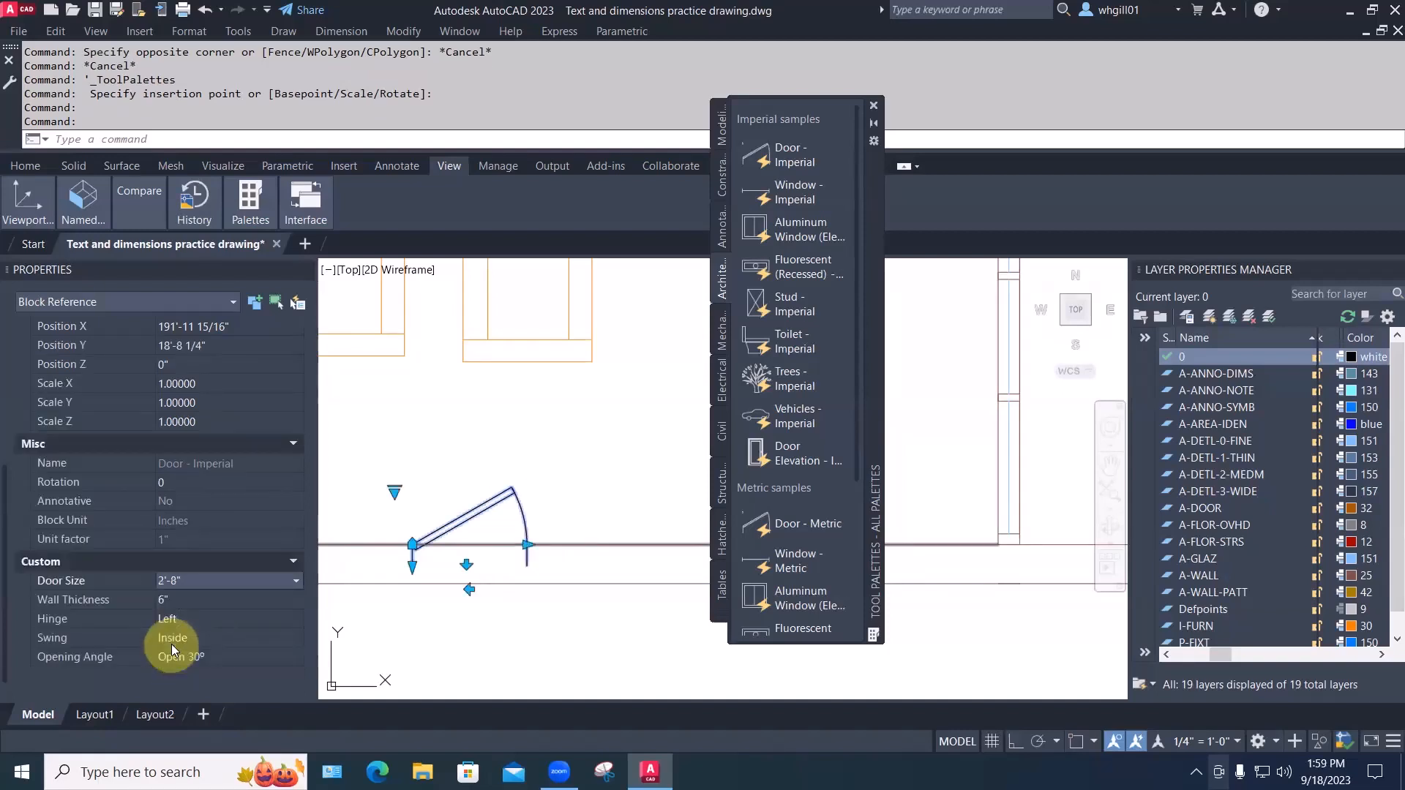
{"action": "left_click", "coordinate": [167, 598]}
{"action": "left_click", "coordinate": [174, 598]}
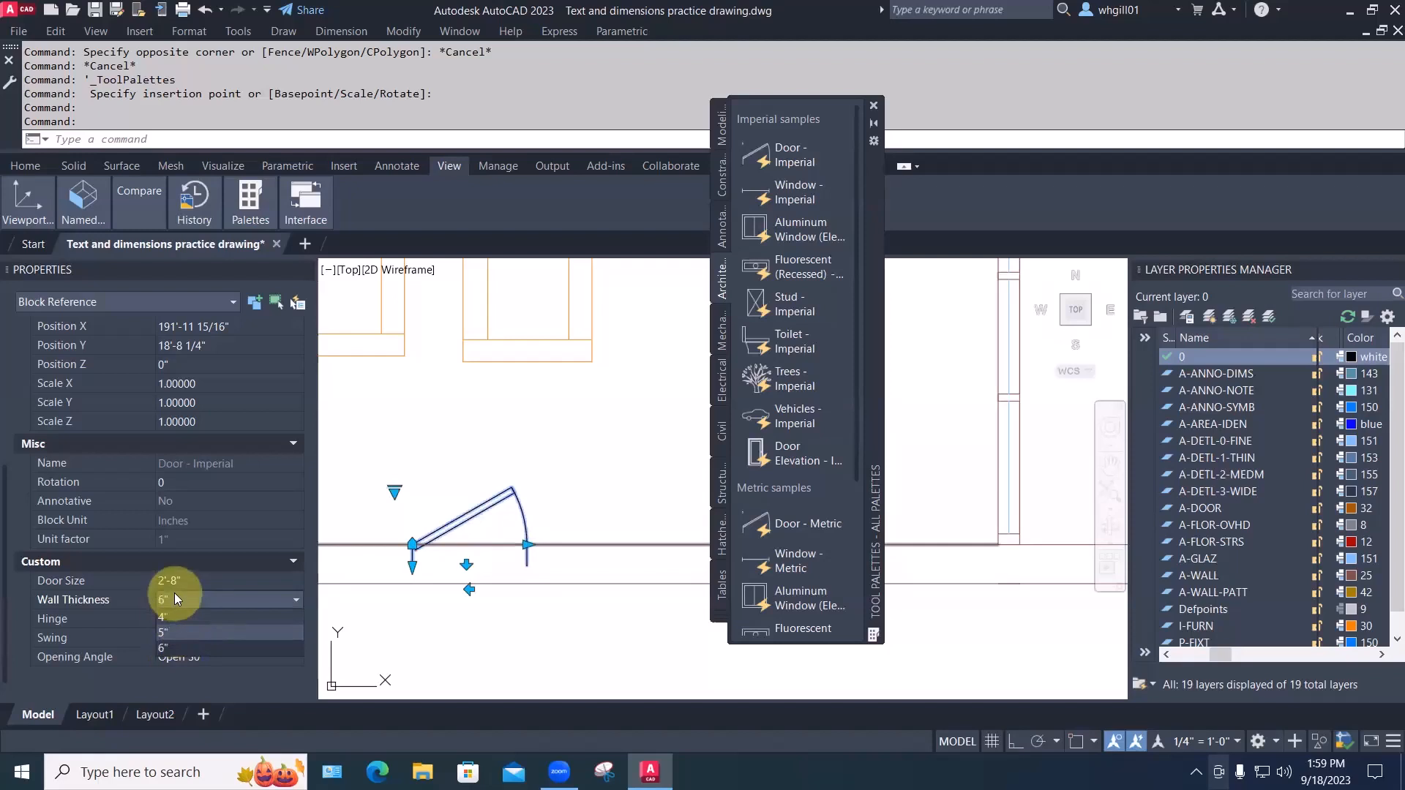
{"action": "left_click", "coordinate": [177, 648]}
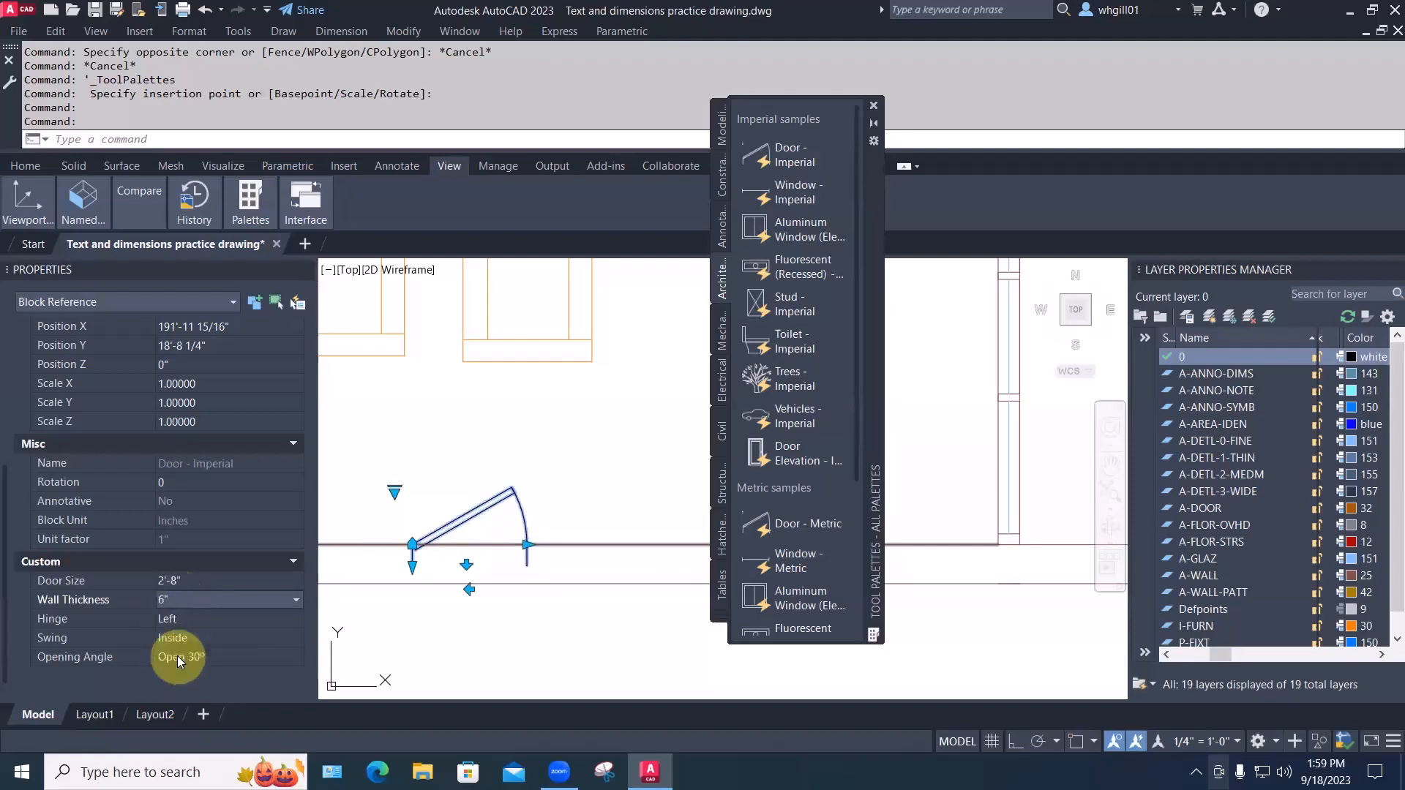
{"action": "left_click", "coordinate": [183, 656]}
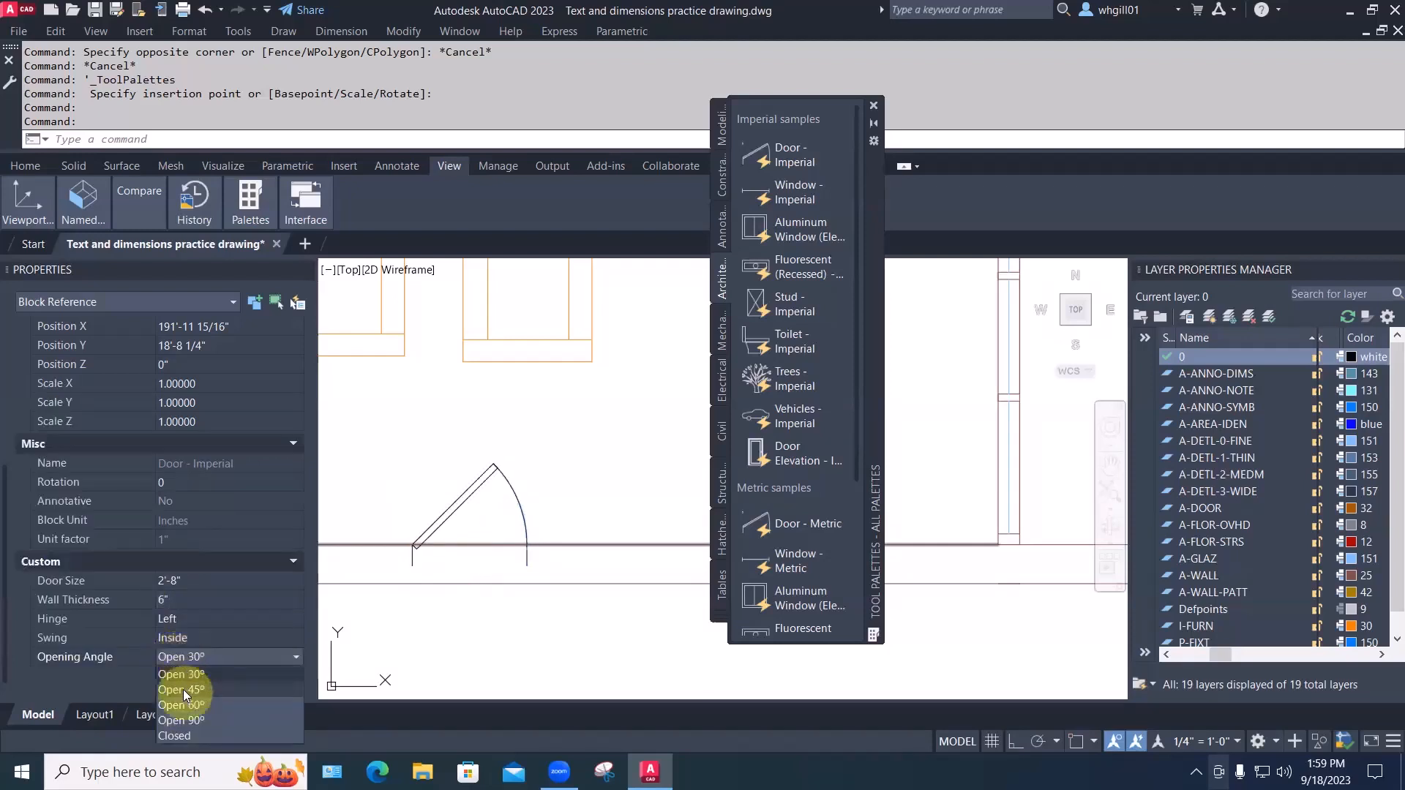
{"action": "left_click", "coordinate": [183, 689]}
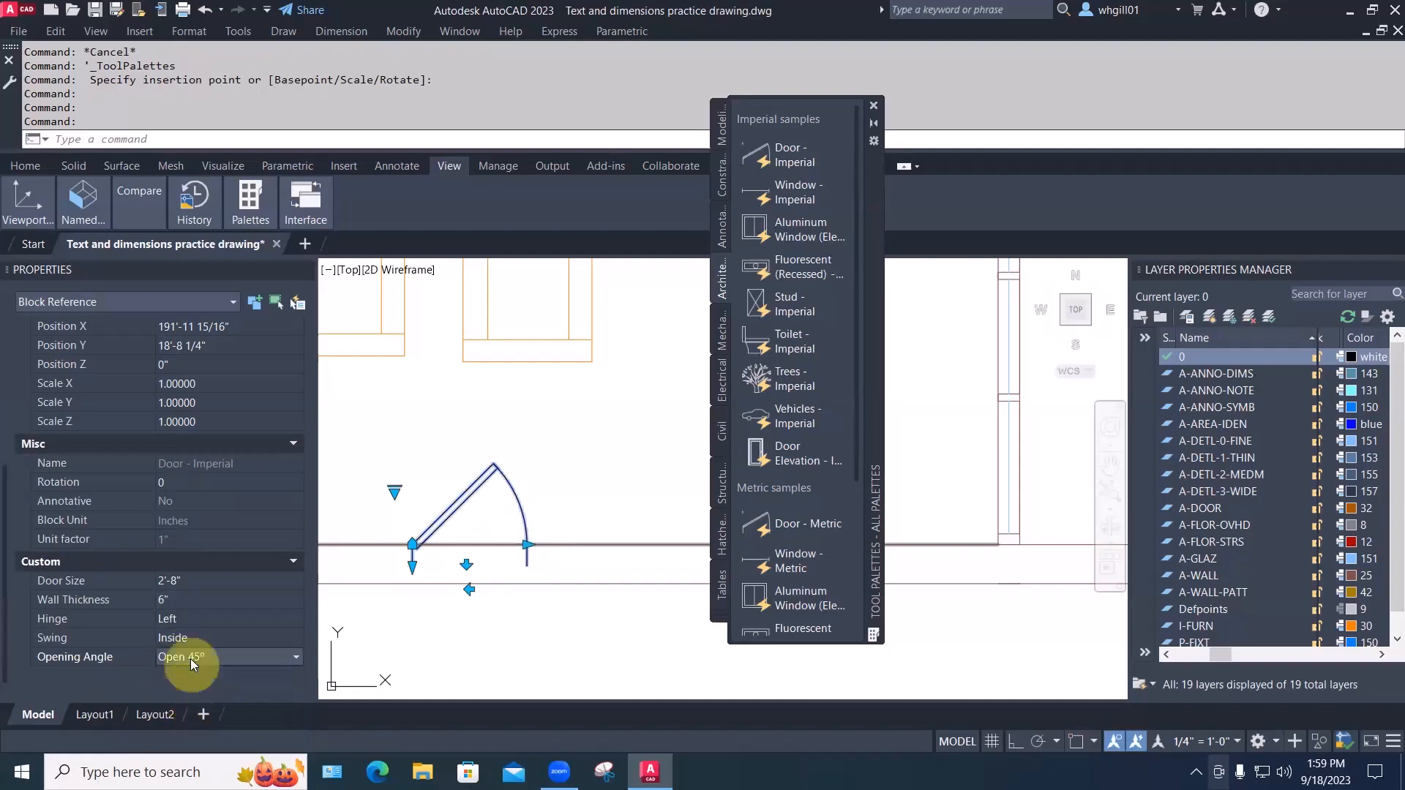
{"action": "left_click", "coordinate": [190, 658]}
{"action": "left_click", "coordinate": [177, 715]}
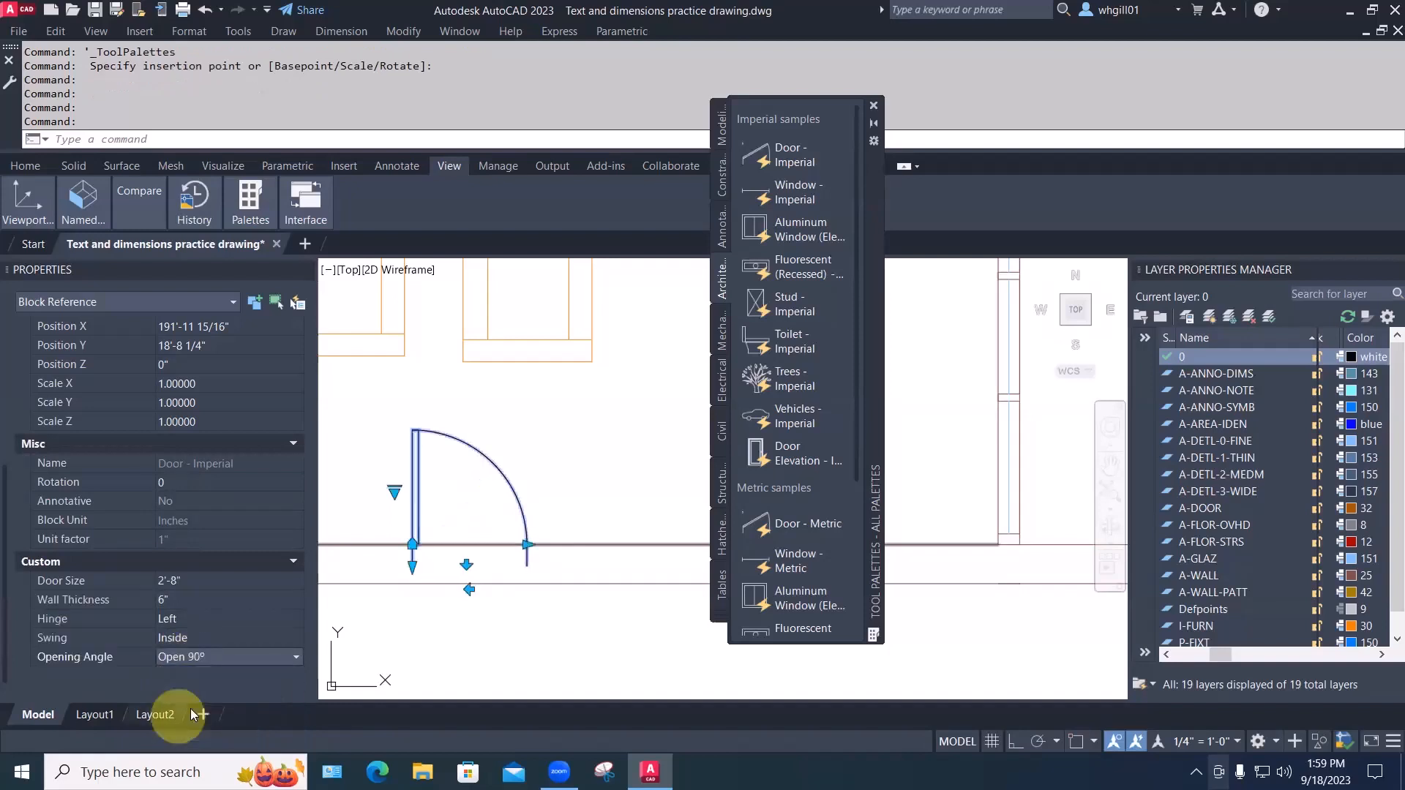
{"action": "key", "text": "Escape"}
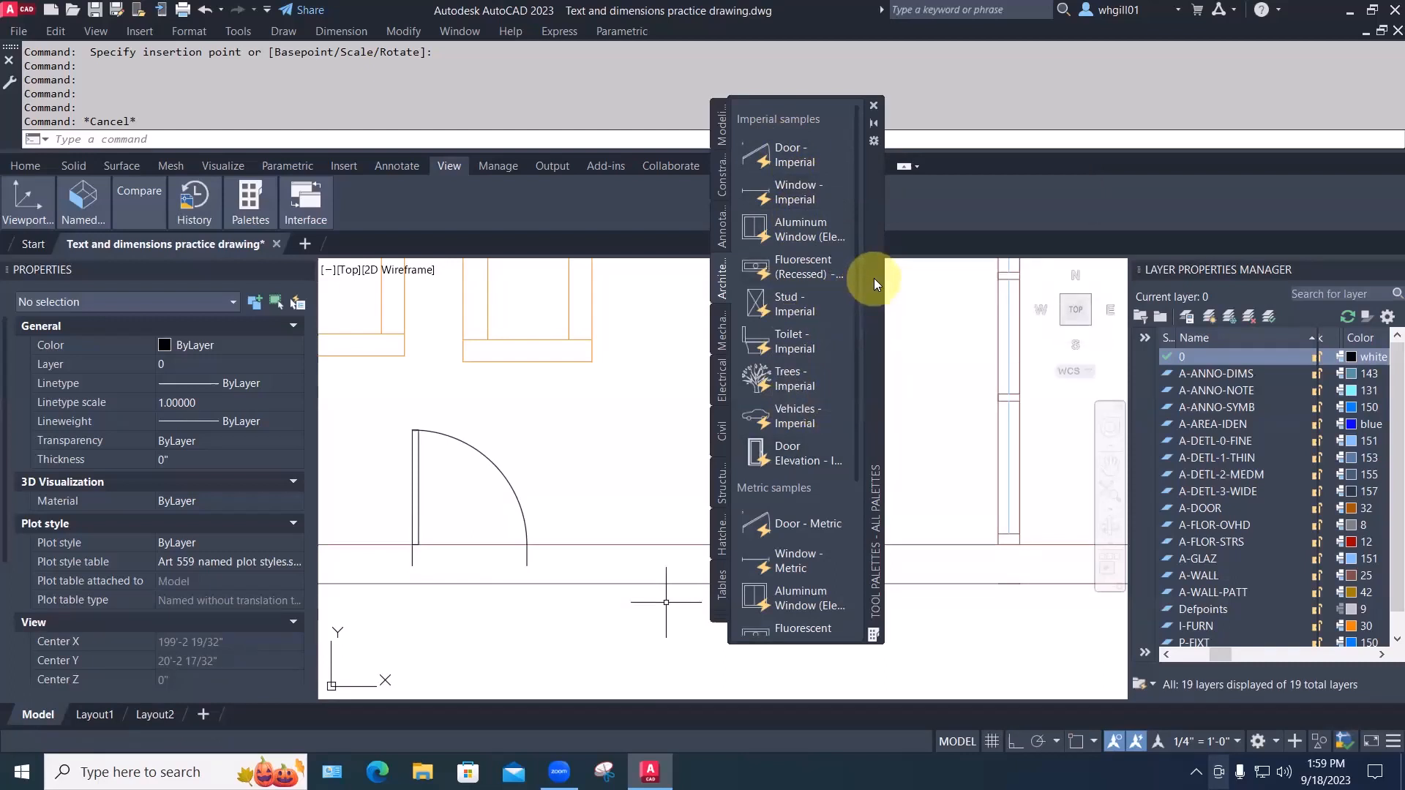
Browse the Annotation, Hatches and Fills and Structural palette tabs, then close Tool Palettes
{"action": "left_click", "coordinate": [724, 233]}
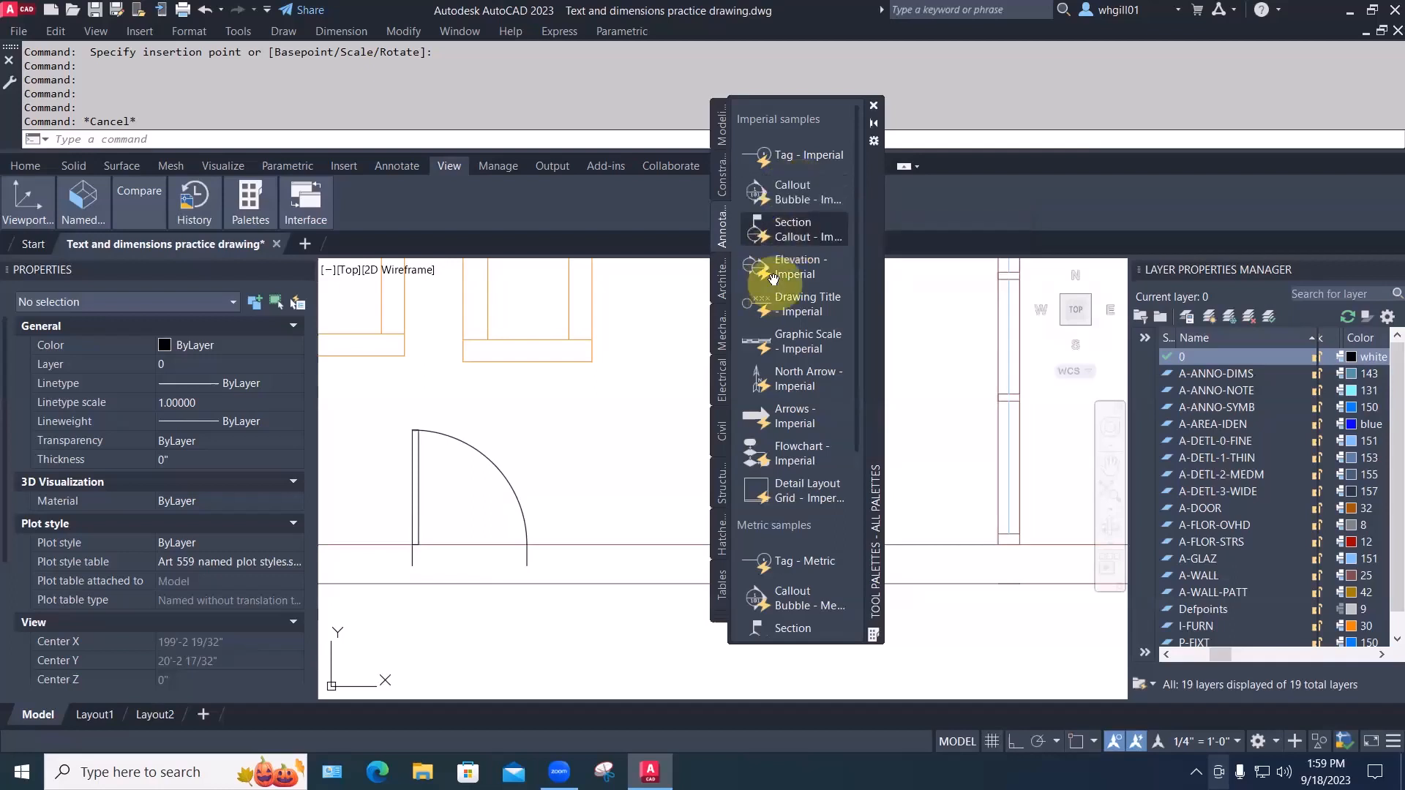
{"action": "left_click", "coordinate": [722, 541]}
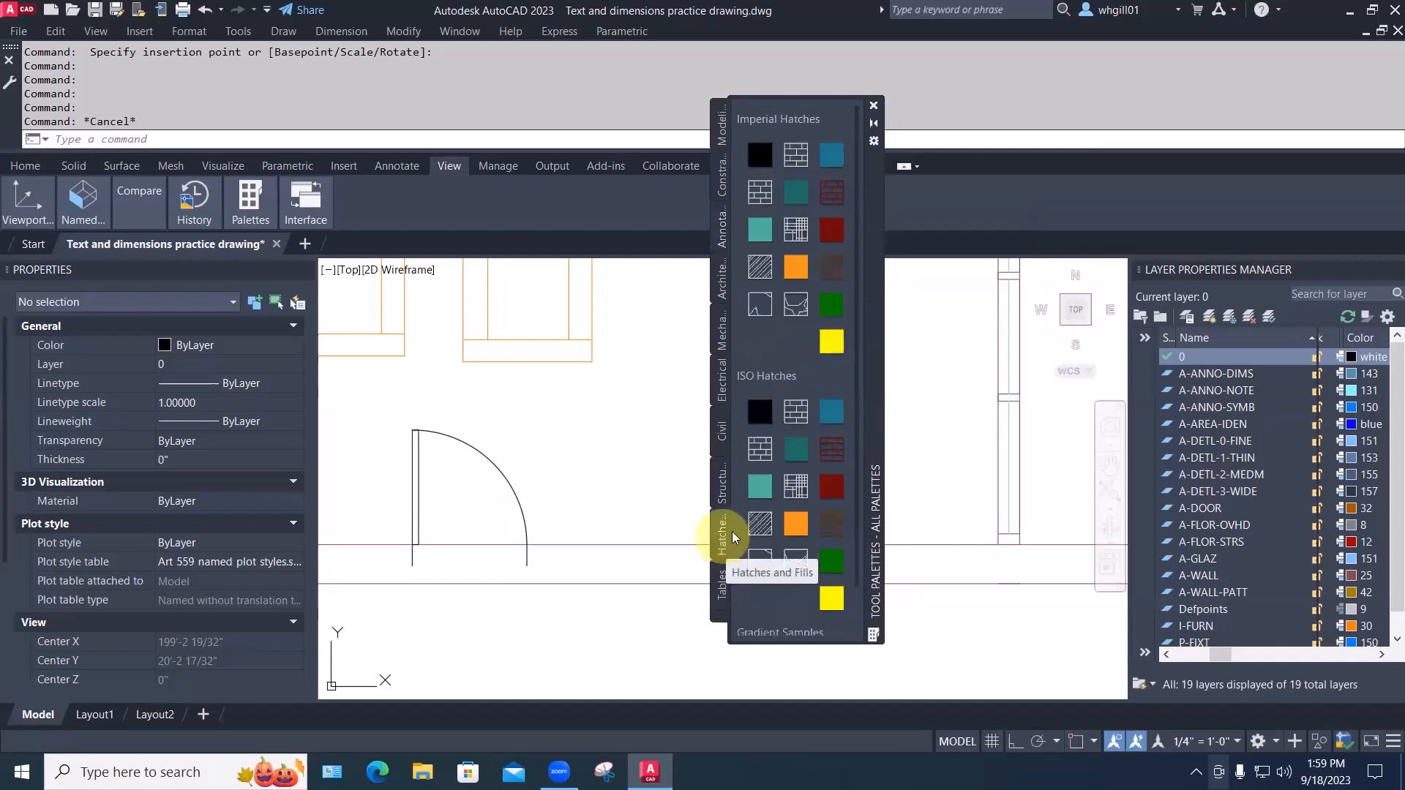
{"action": "left_click", "coordinate": [720, 480]}
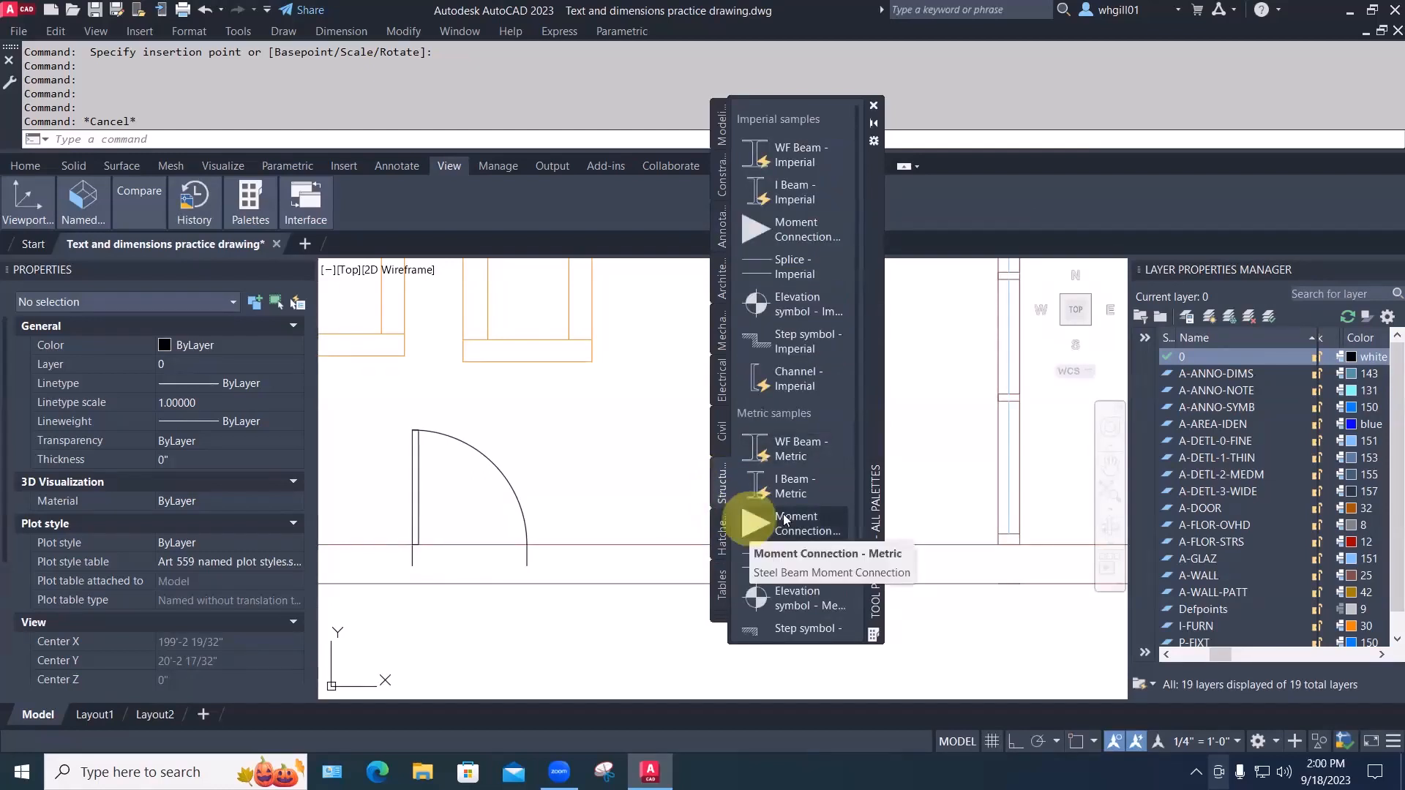
{"action": "left_click", "coordinate": [718, 227]}
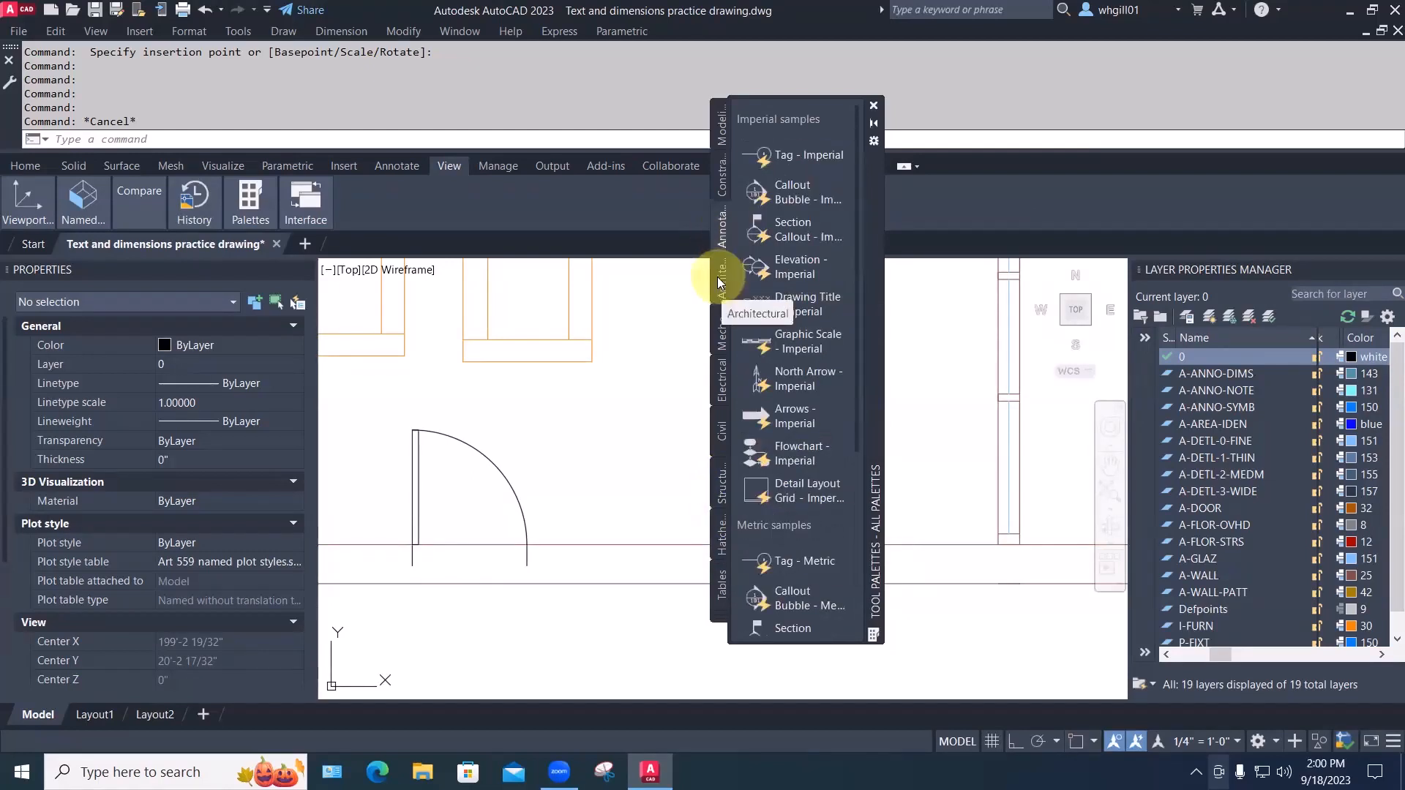
{"action": "left_click", "coordinate": [720, 281]}
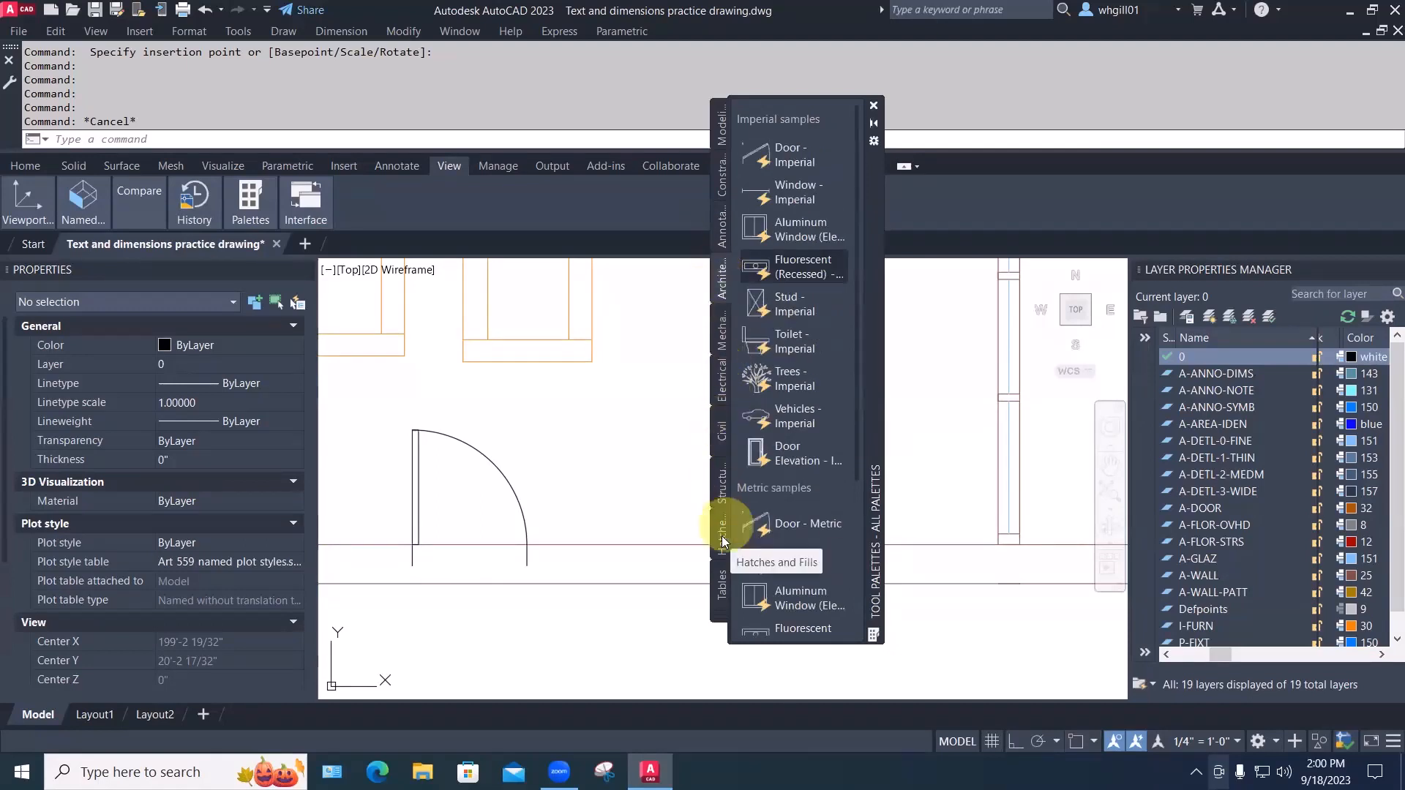
{"action": "left_click", "coordinate": [873, 105]}
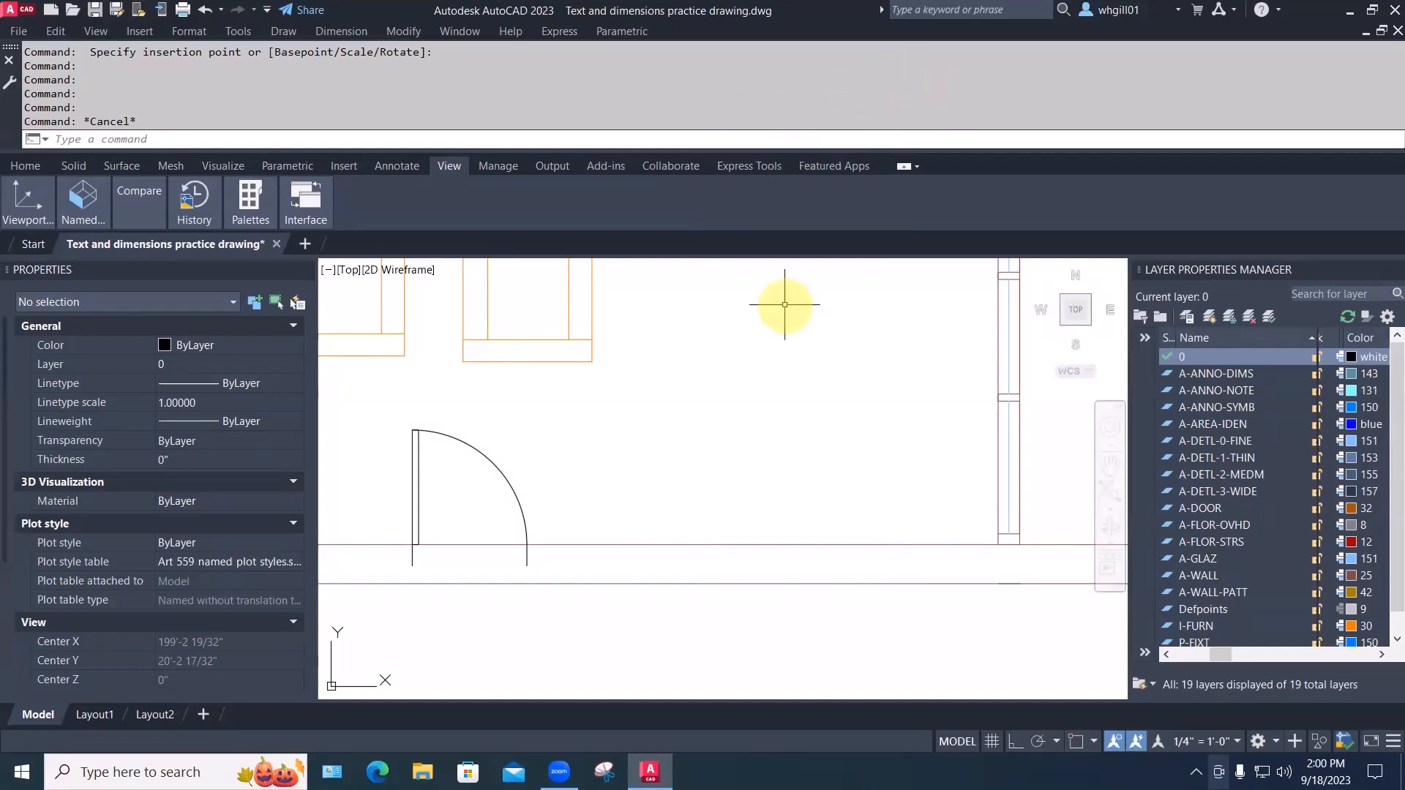
Bring the furniture room and toilet into view and start MOVE on an easy chair
{"action": "scroll", "coordinate": [784, 305], "scroll_direction": "down", "scroll_amount": 2}
{"action": "middle_click_drag", "start_coordinate": [821, 330], "coordinate": [860, 608]}
{"action": "mouse_move", "coordinate": [775, 392]}
{"action": "middle_mouse_down"}
{"action": "mouse_move", "coordinate": [705, 449]}
{"action": "mouse_move", "coordinate": [673, 439]}
{"action": "middle_mouse_up"}
{"action": "key", "text": "m"}
{"action": "key", "text": "space"}
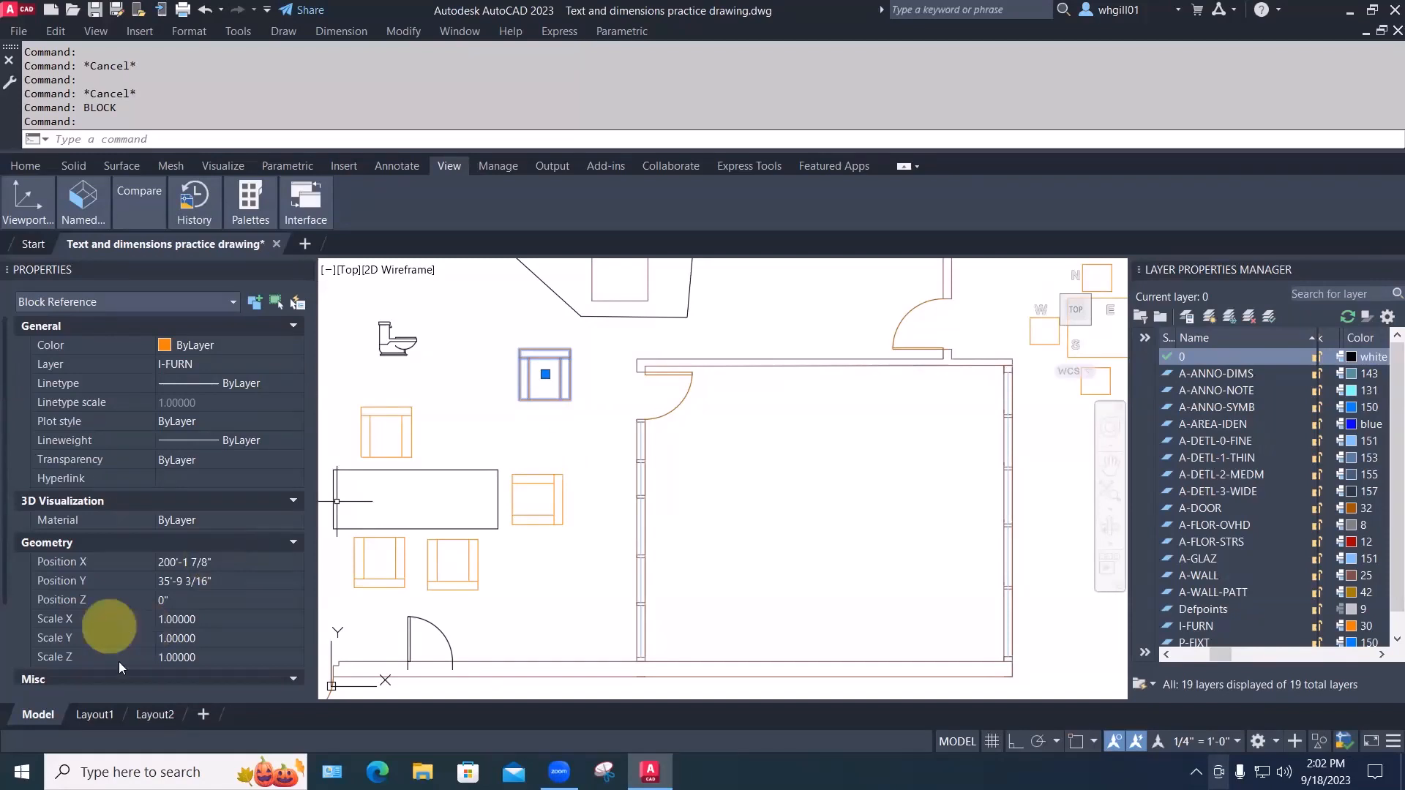
Set the chair block's Scale X to 2 and reselect the stretched block
{"action": "scroll", "coordinate": [139, 641], "scroll_direction": "down", "scroll_amount": 3}
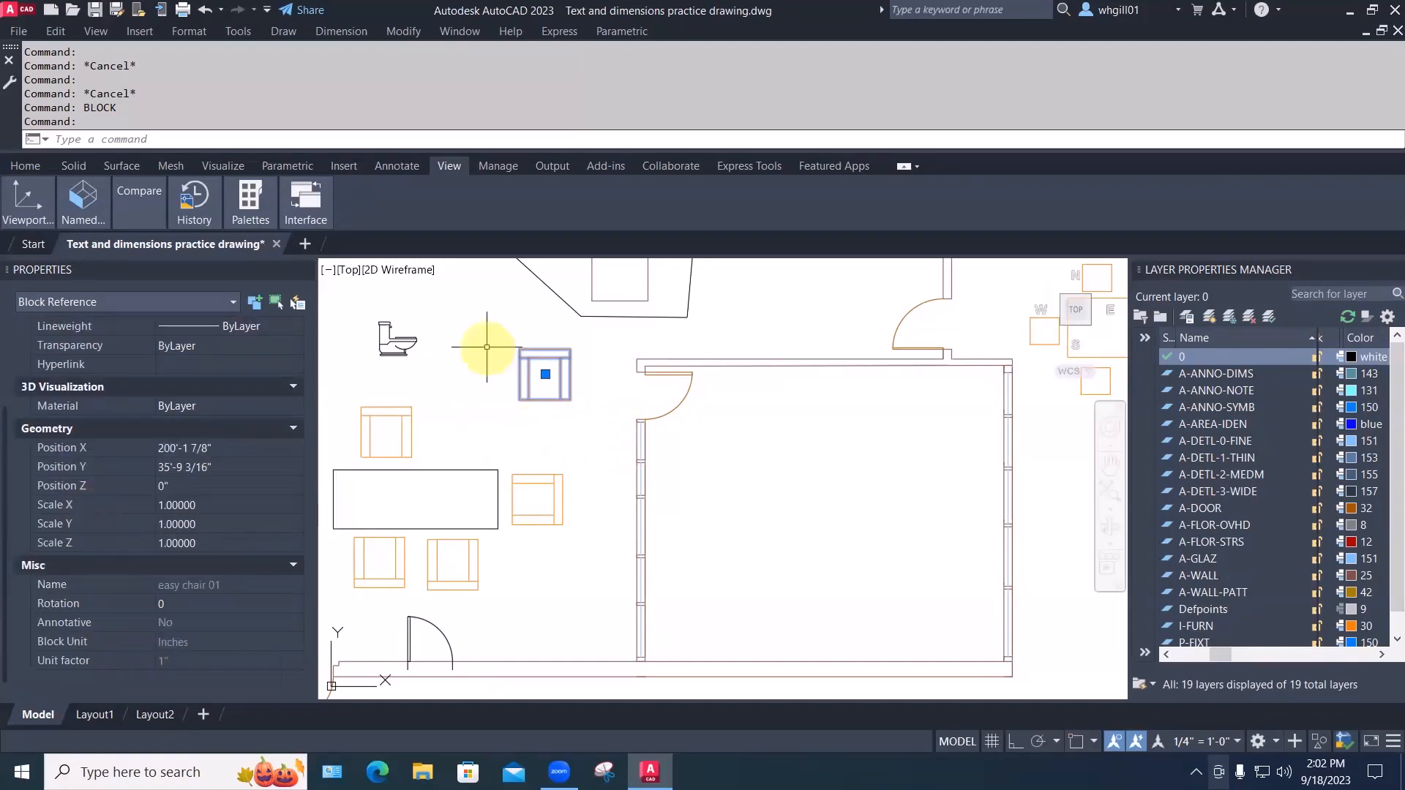
{"action": "left_click", "coordinate": [187, 505]}
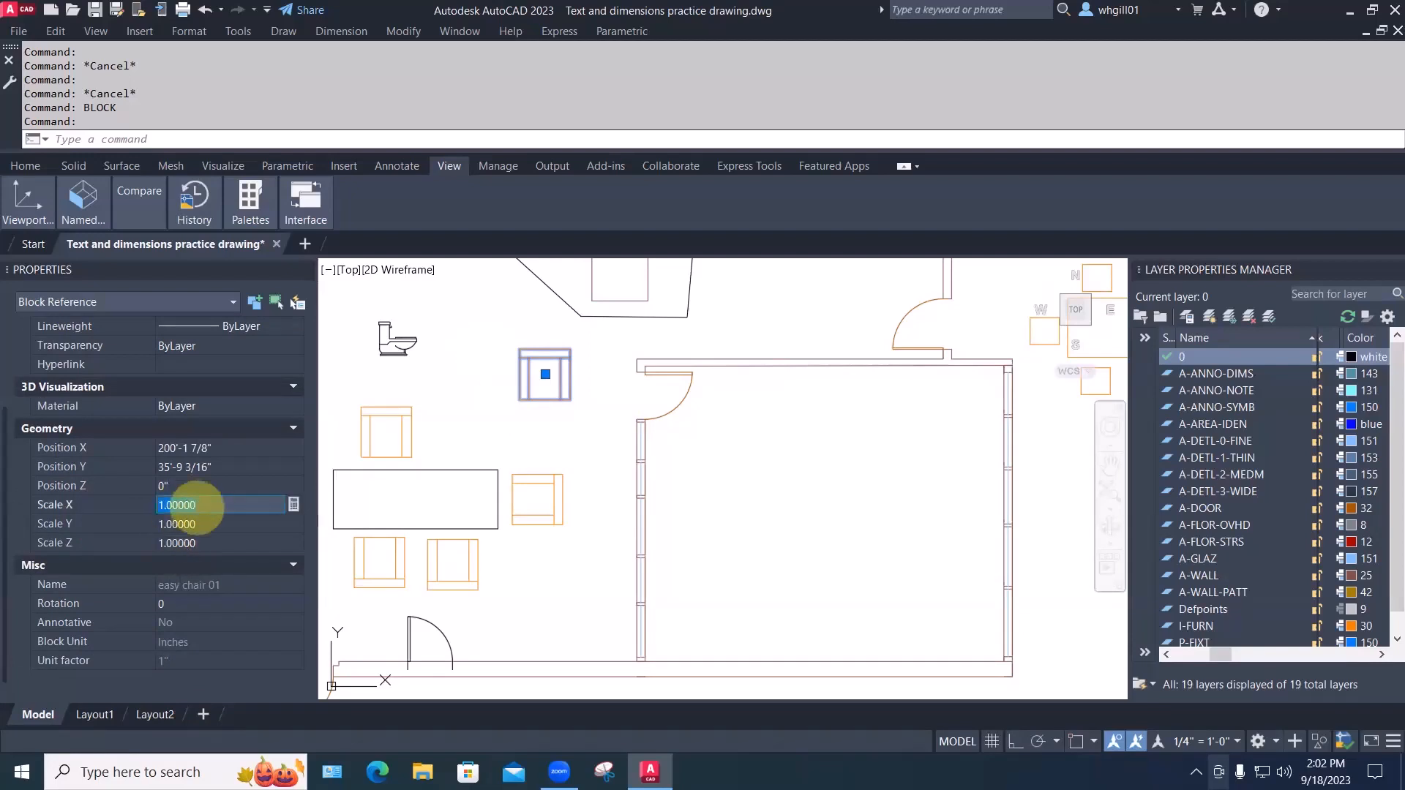
{"action": "type", "text": "2"}
{"action": "key", "text": "Return"}
{"action": "key", "text": "Escape"}
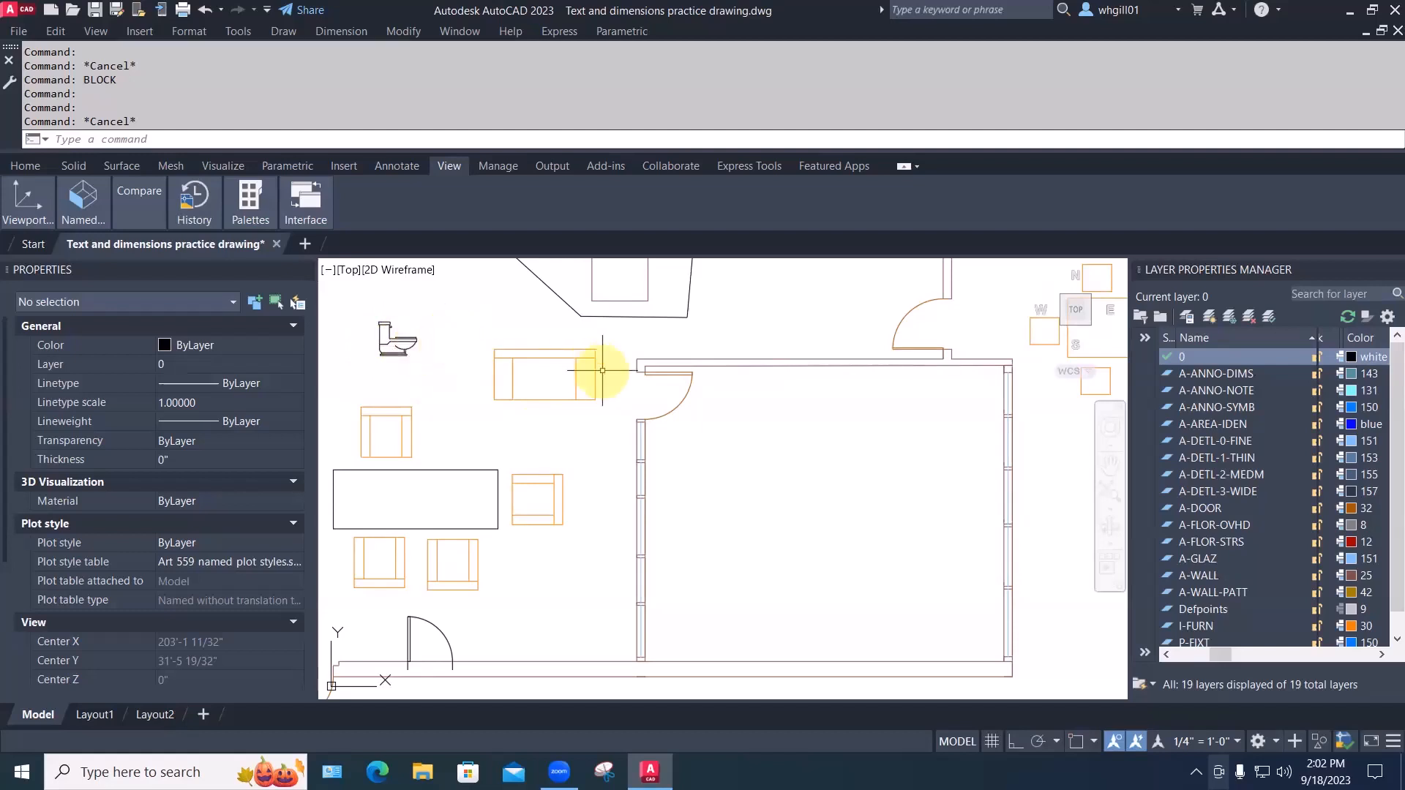
{"action": "left_click", "coordinate": [541, 368]}
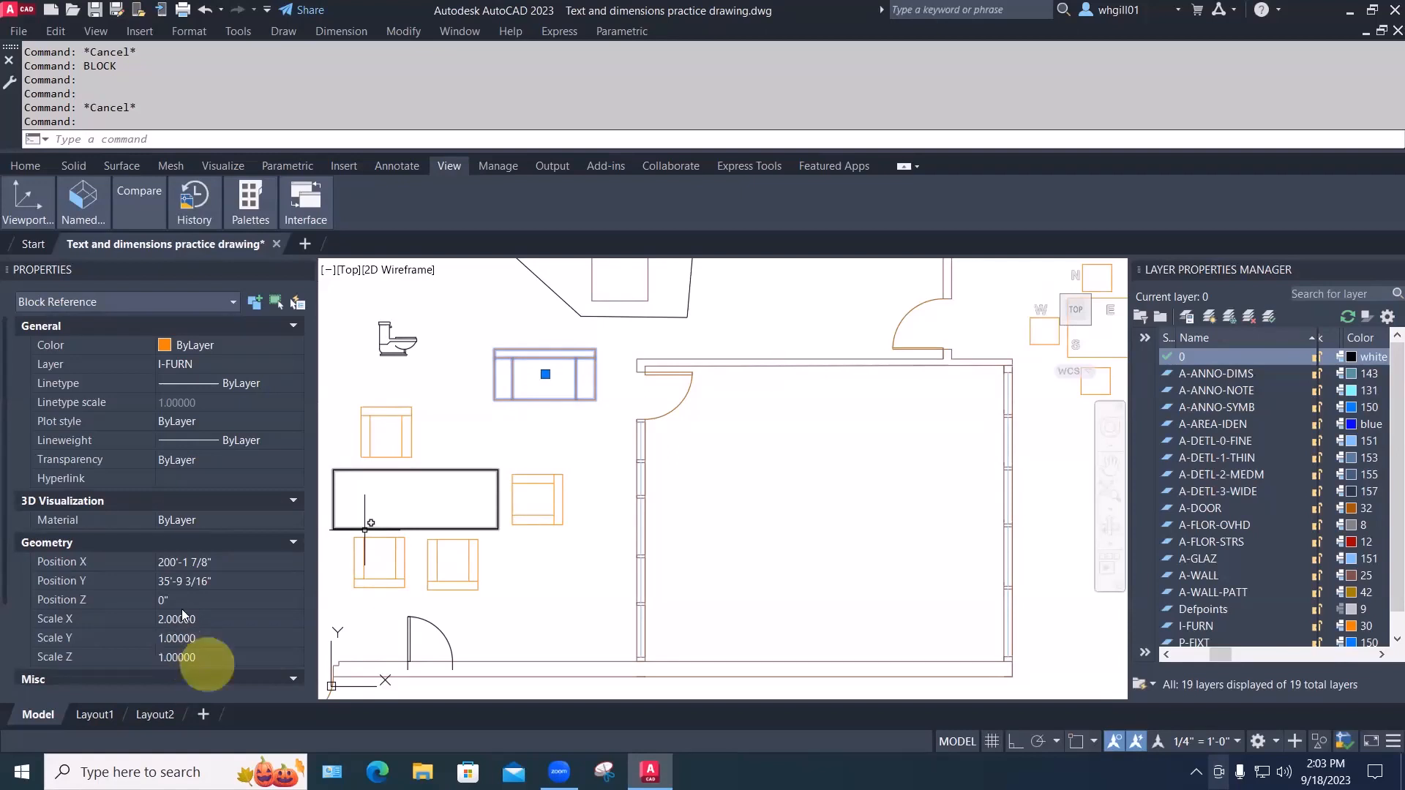
Set the widened easy chair block's Rotation to 45 in Properties
{"action": "scroll", "coordinate": [184, 625], "scroll_direction": "down", "scroll_amount": 3}
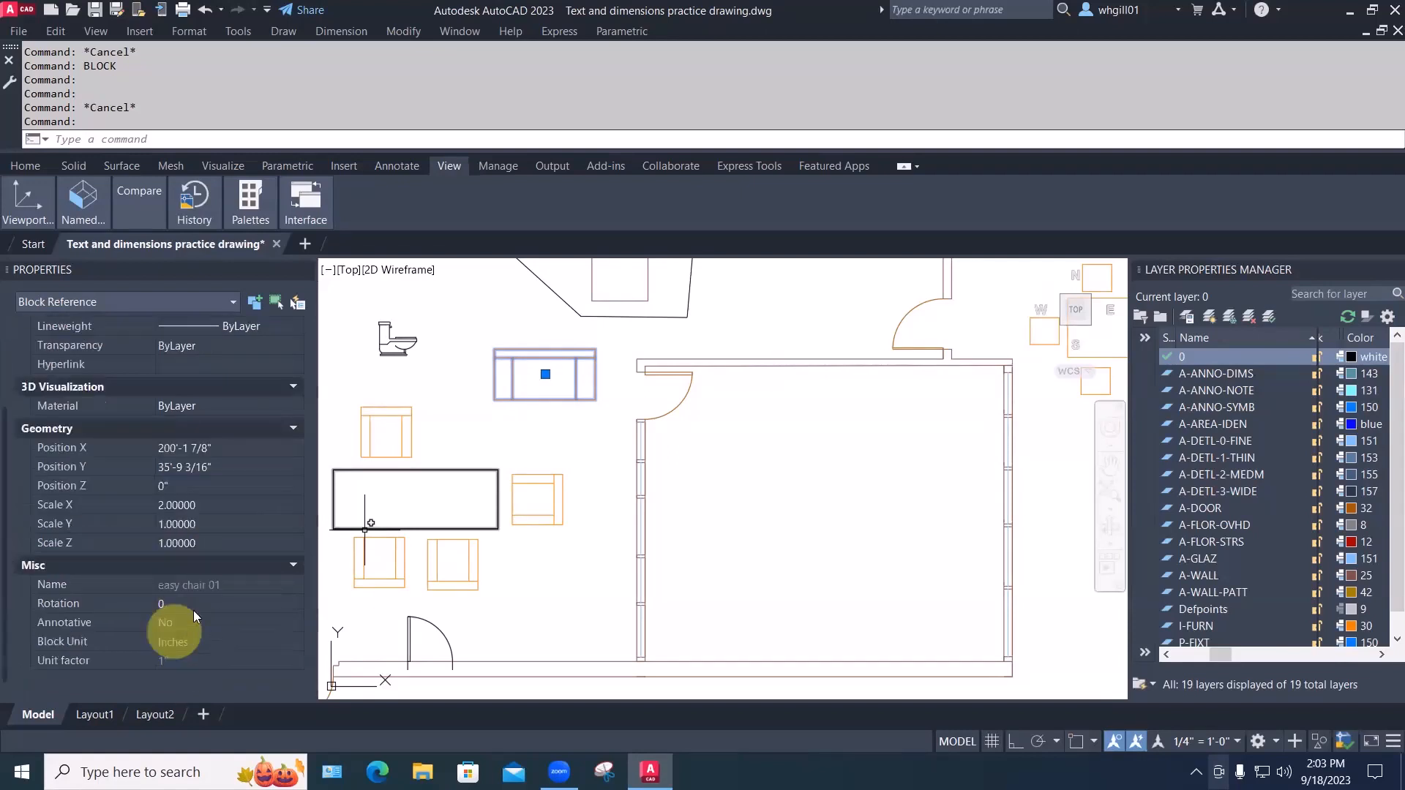
{"action": "left_click", "coordinate": [191, 604]}
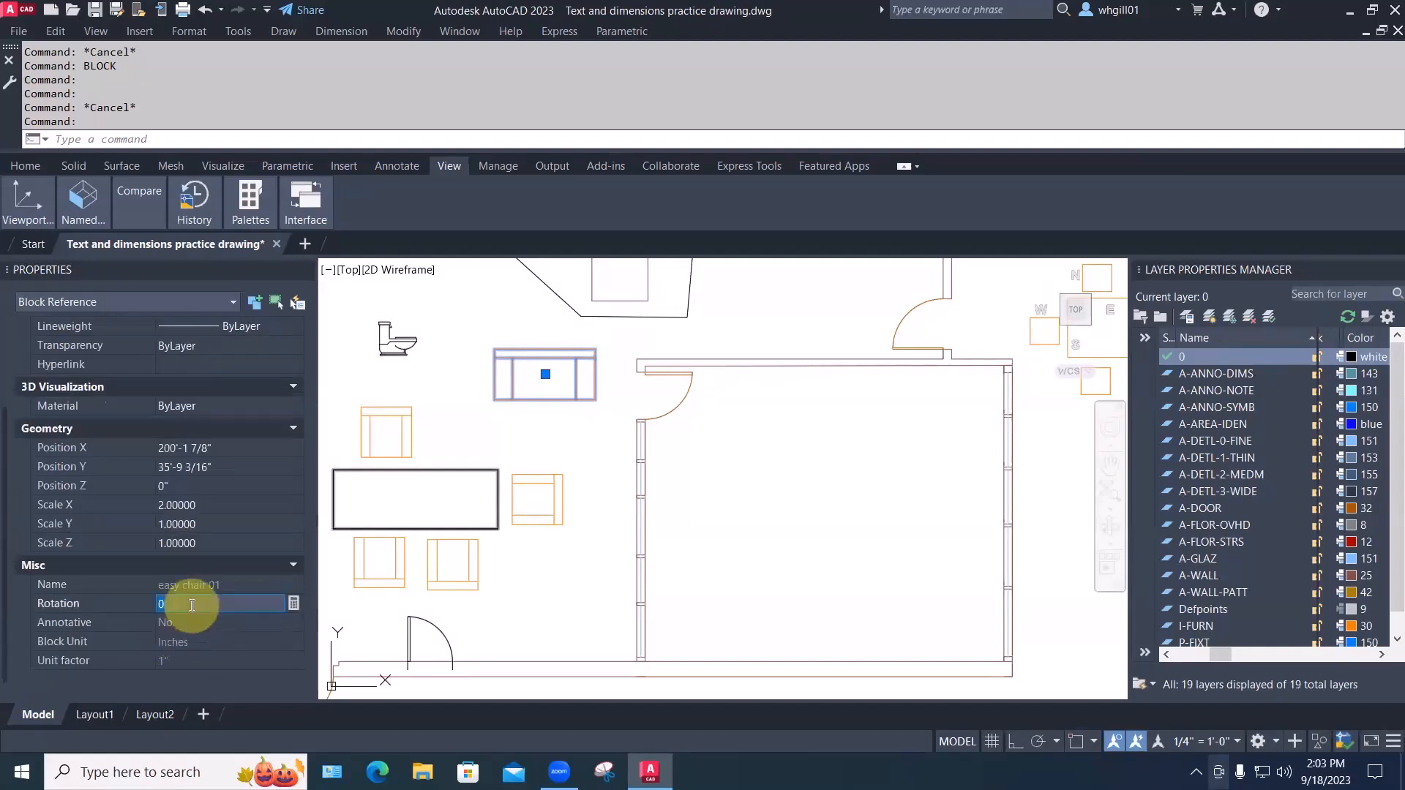
{"action": "type", "text": "45"}
{"action": "key", "text": "Return"}
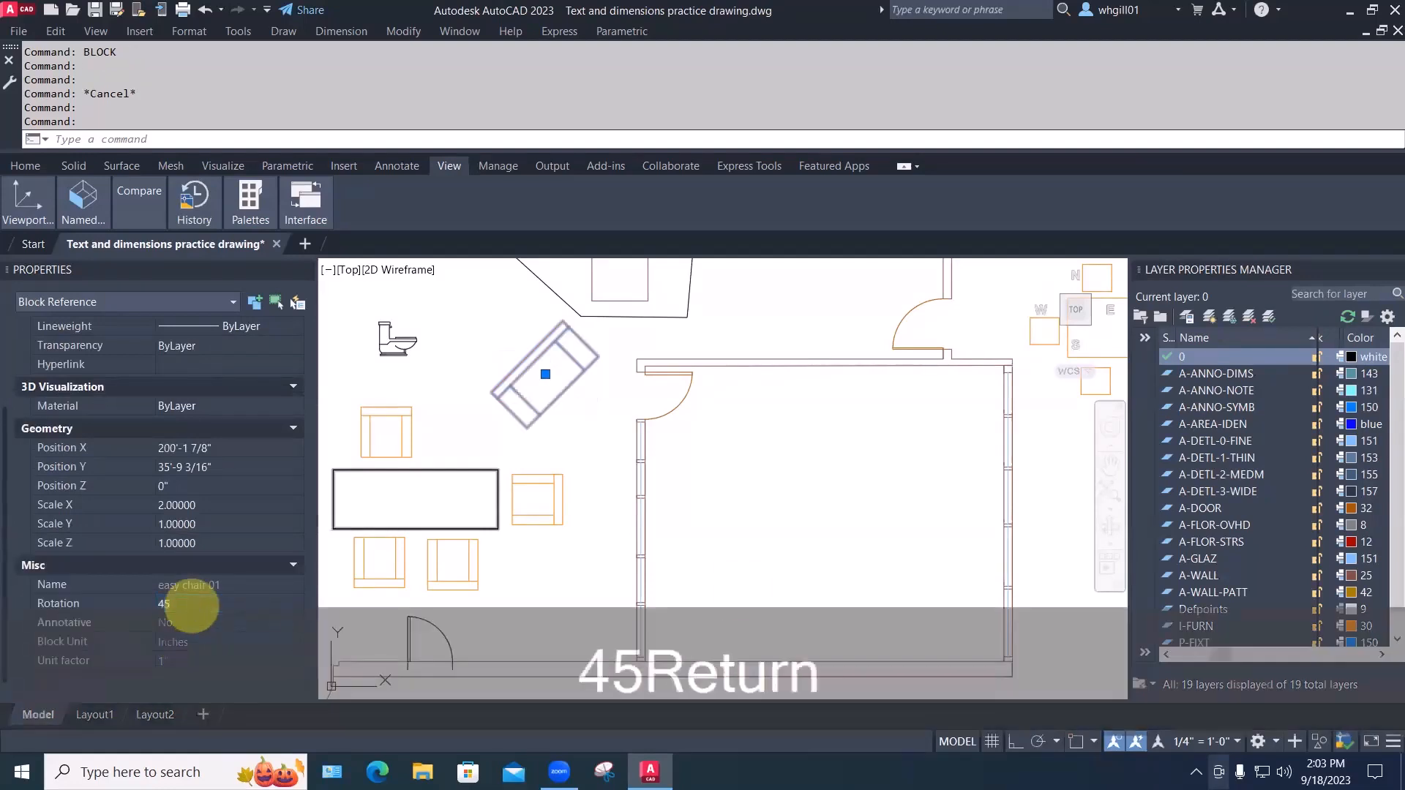
{"action": "key", "text": "Escape"}
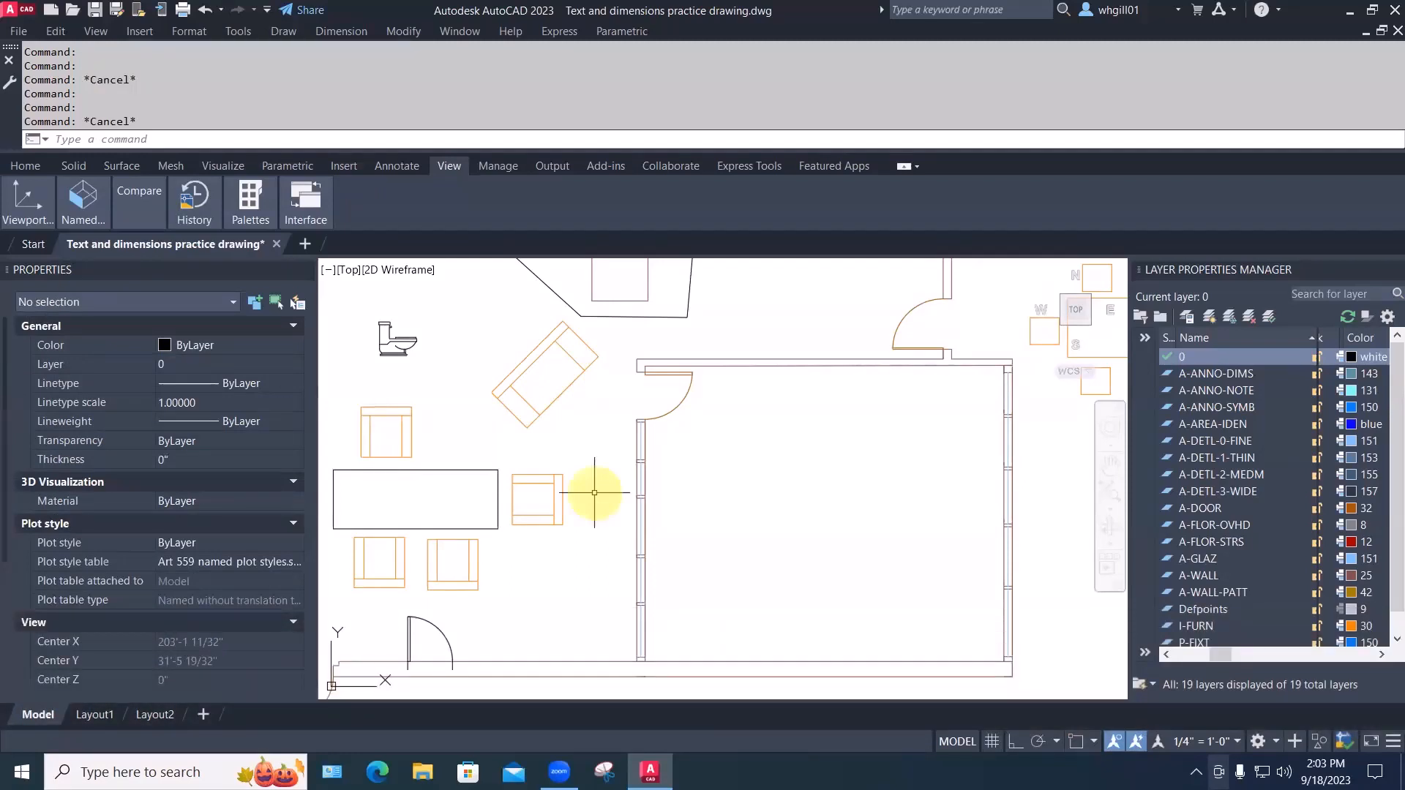
Rotate the chair with the ROTATE command around a base point on it
{"action": "key", "text": "Escape"}
{"action": "type", "text": "ro"}
{"action": "key", "text": "space"}
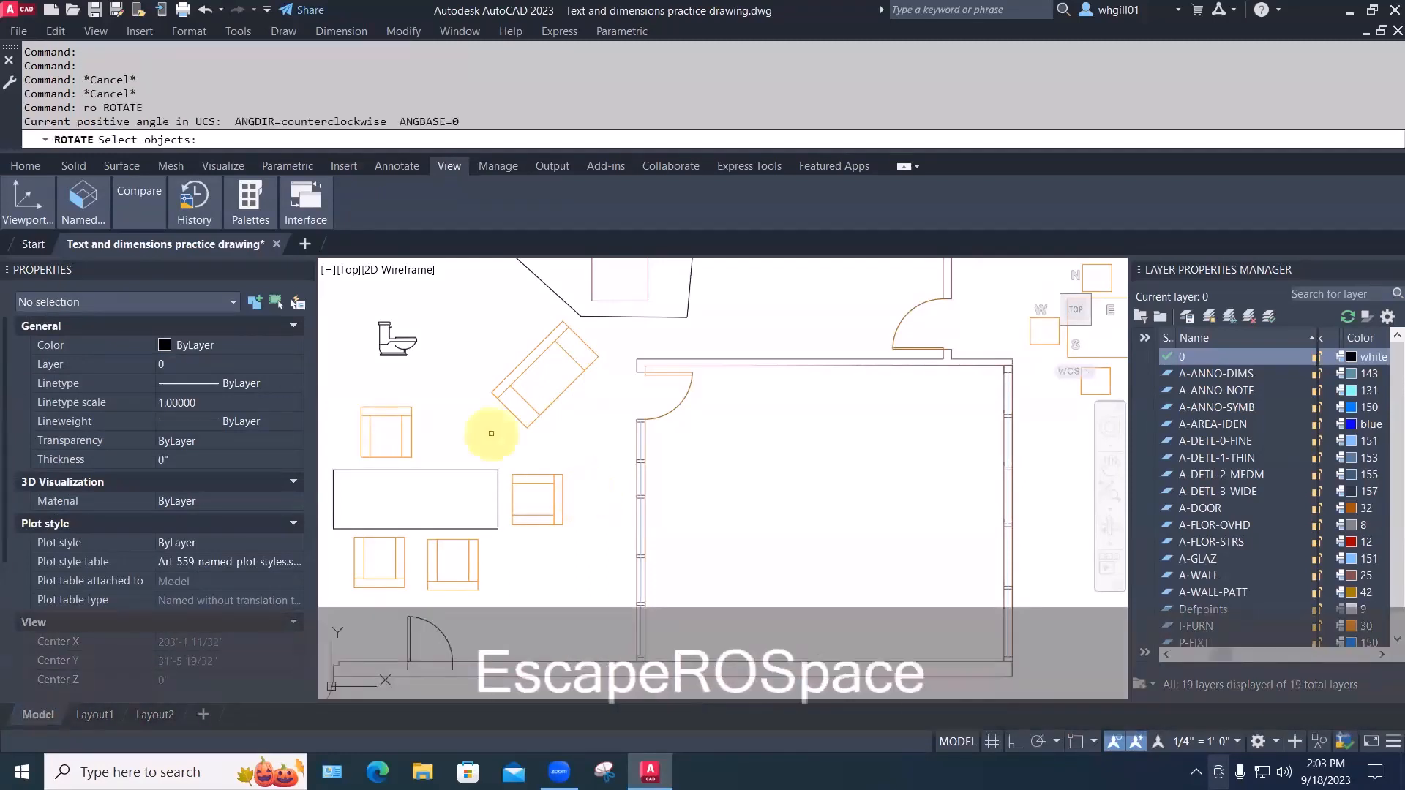
{"action": "left_click", "coordinate": [521, 415]}
{"action": "key", "text": "space"}
{"action": "left_click", "coordinate": [543, 395]}
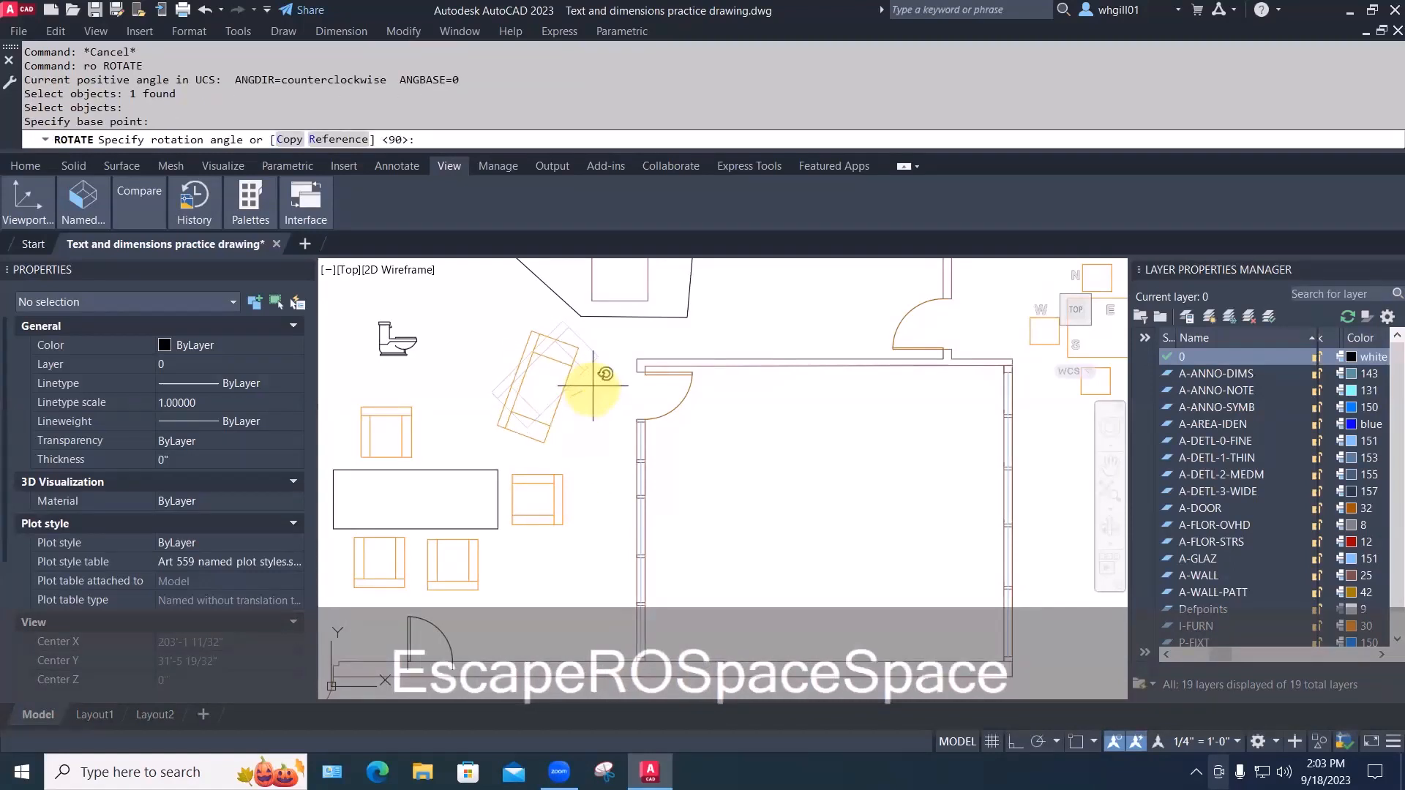
{"action": "left_click", "coordinate": [570, 472]}
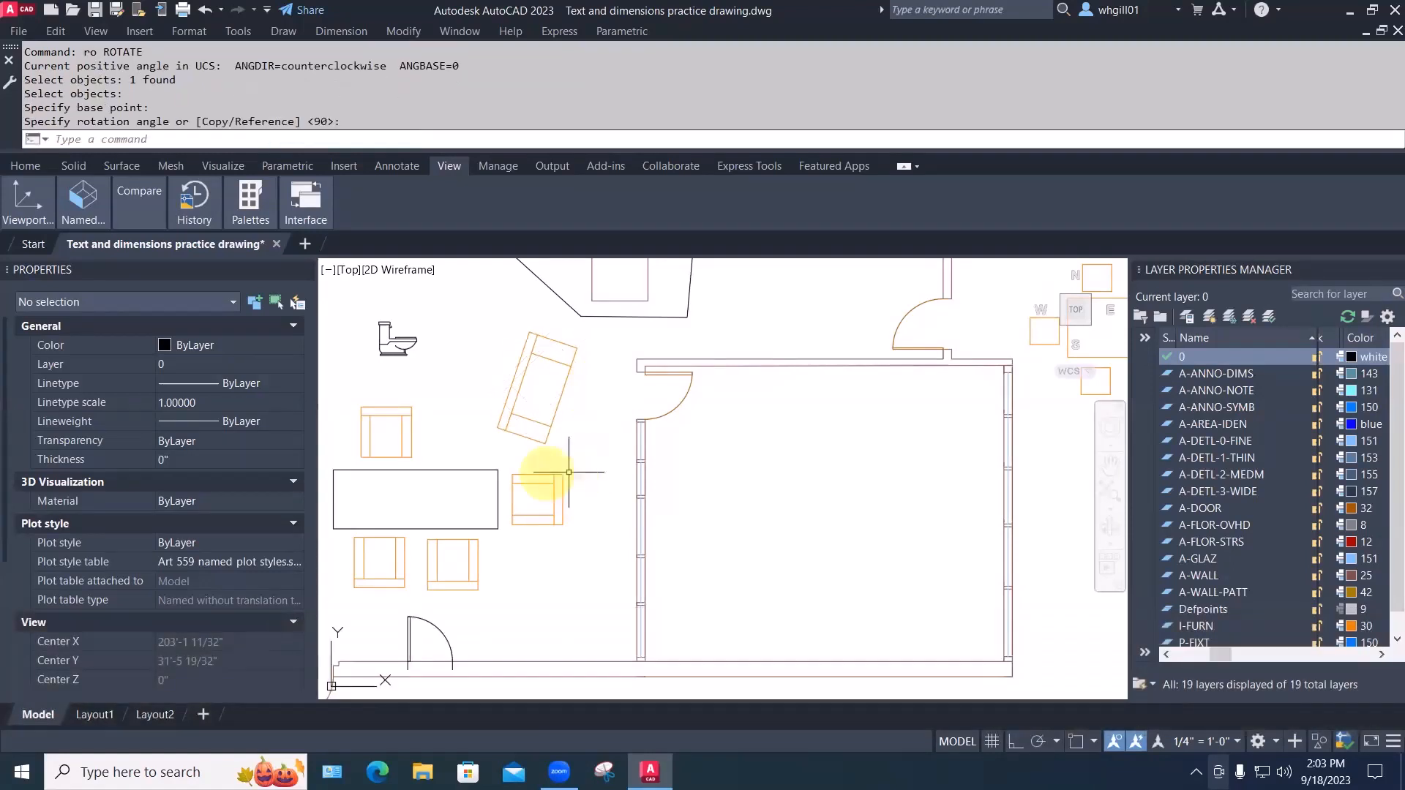
Set the chair's Rotation to 90 in Properties so it runs vertically
{"action": "left_click", "coordinate": [540, 396]}
{"action": "scroll", "coordinate": [264, 611], "scroll_direction": "down", "scroll_amount": 3}
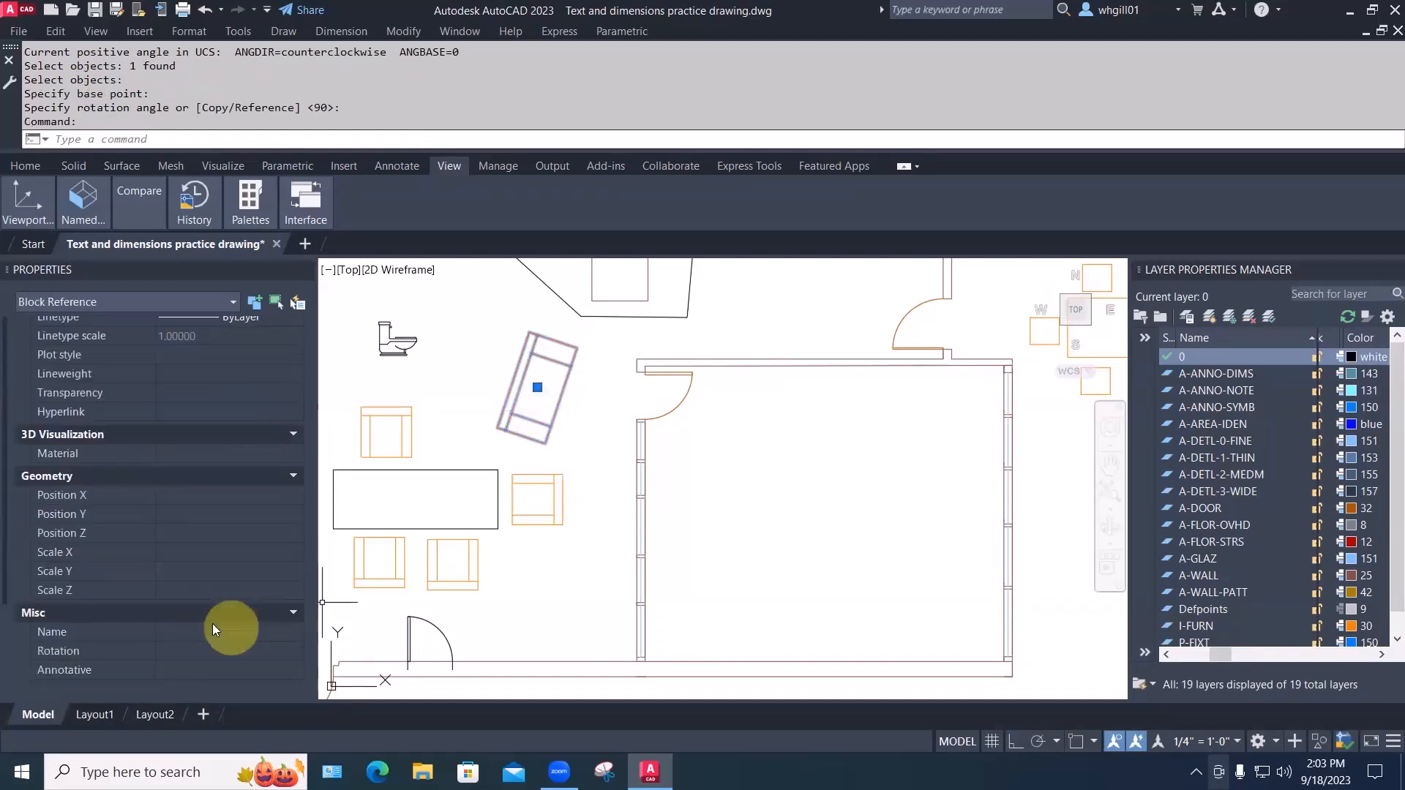
{"action": "left_click", "coordinate": [186, 606]}
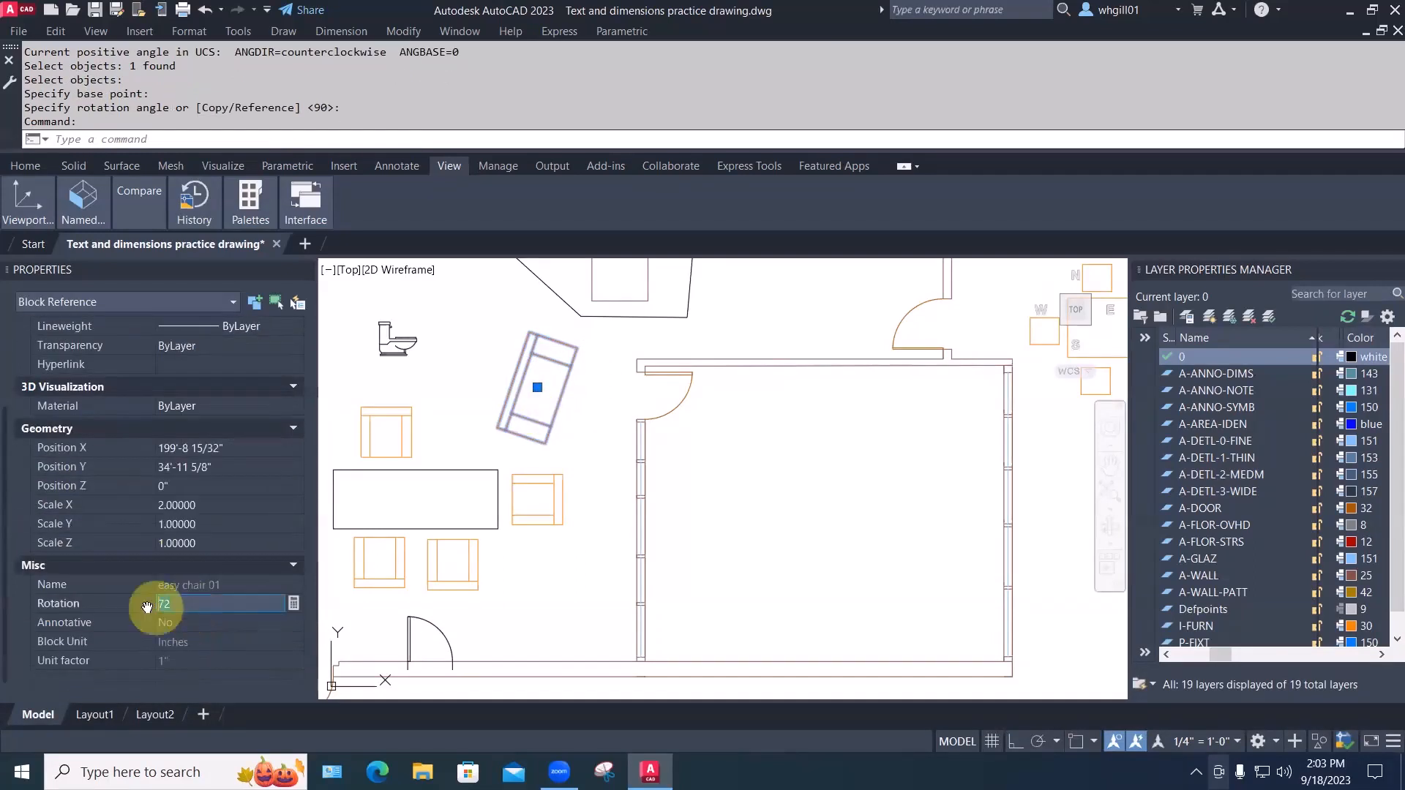
{"action": "type", "text": "90"}
{"action": "key", "text": "Return"}
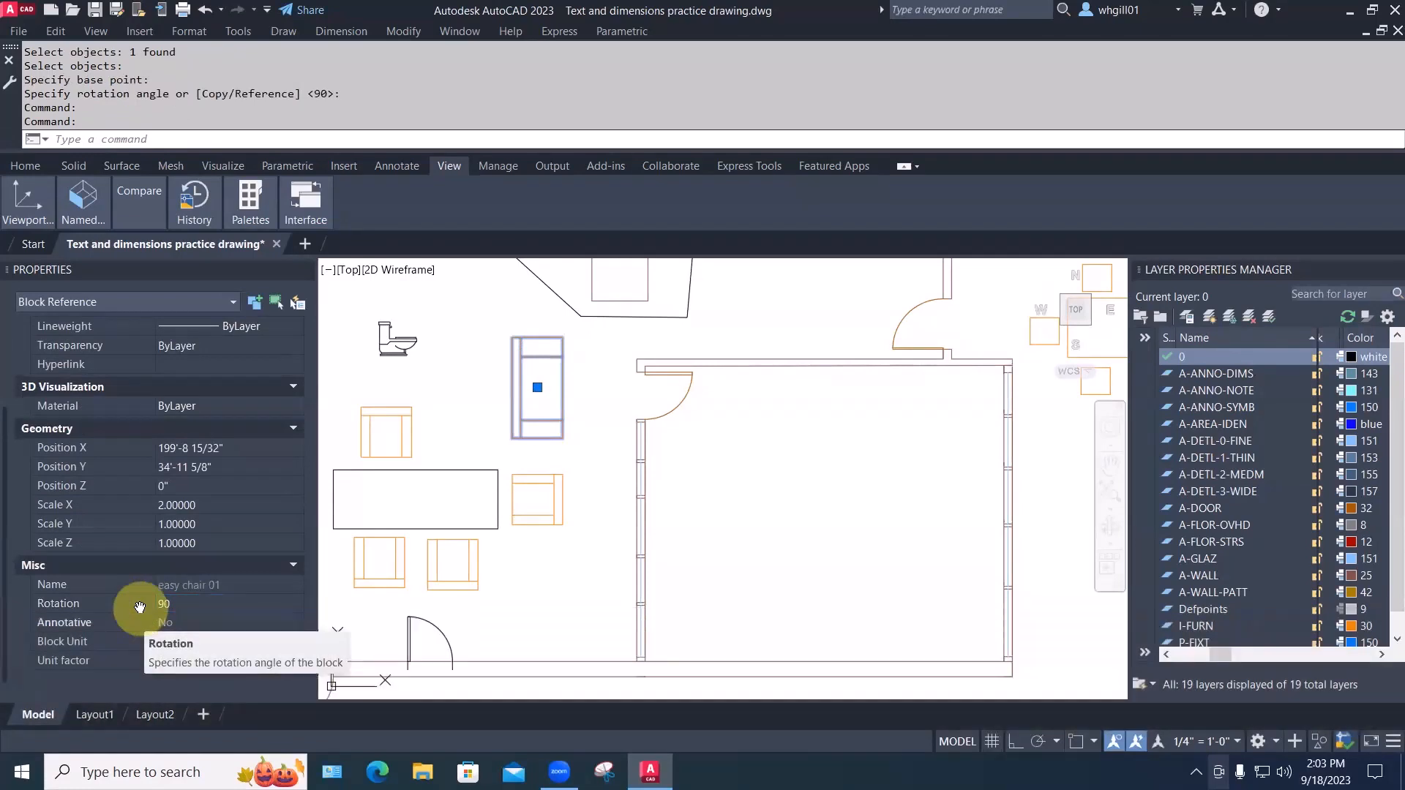
Give the easy chair at the table's left end Scale X 2 and Scale Y 2
{"action": "key", "text": "Escape"}
{"action": "key", "text": "Escape"}
{"action": "left_click", "coordinate": [361, 439]}
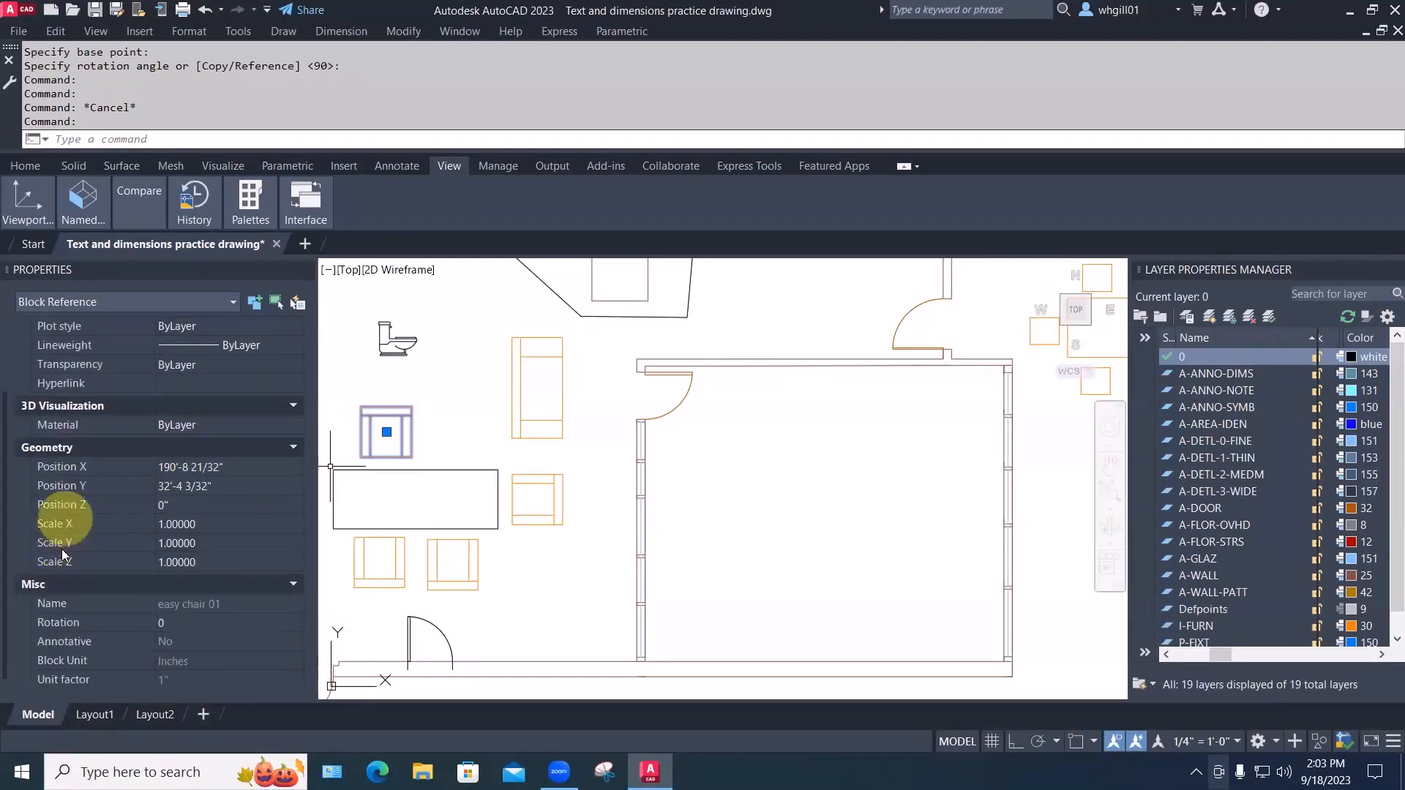
{"action": "left_click", "coordinate": [207, 525]}
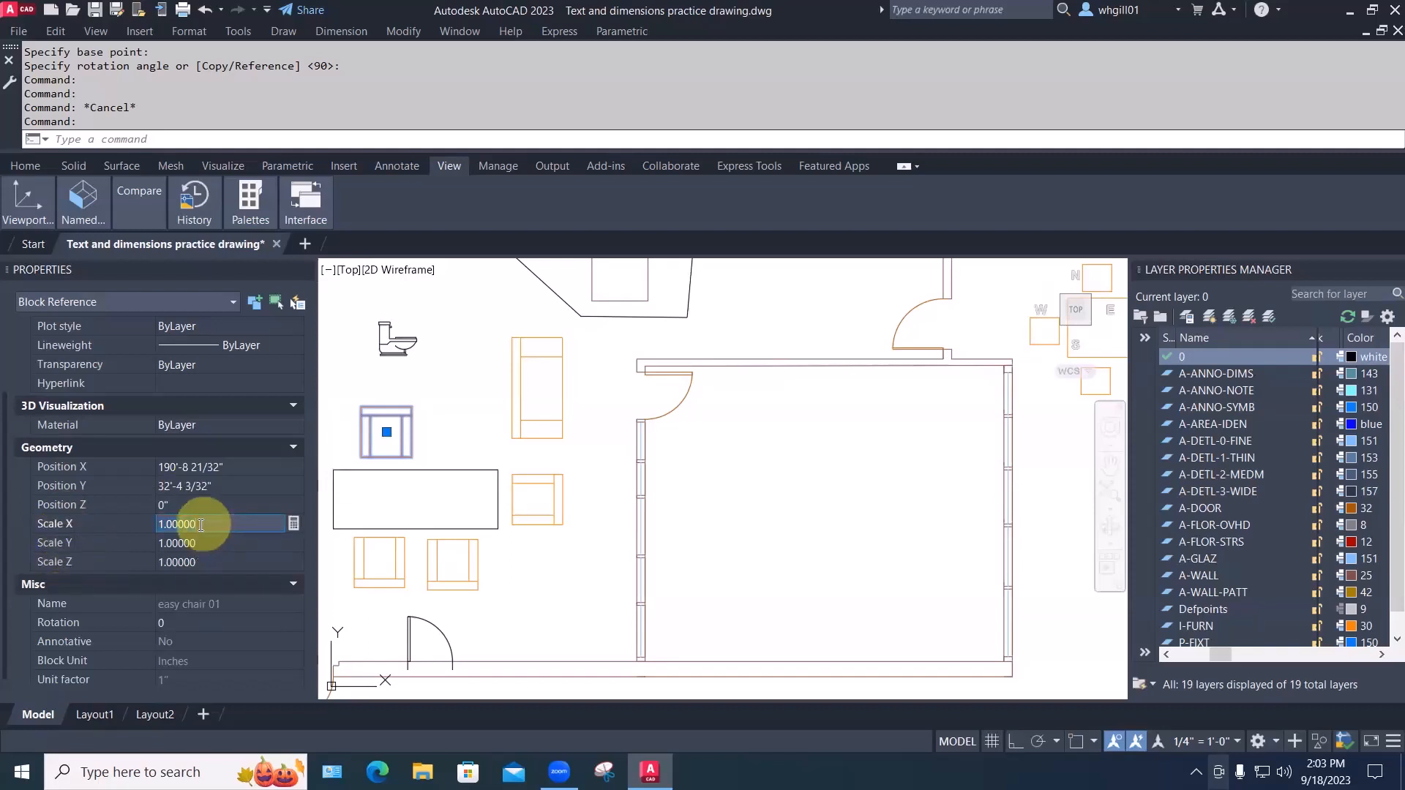
{"action": "type", "text": "2"}
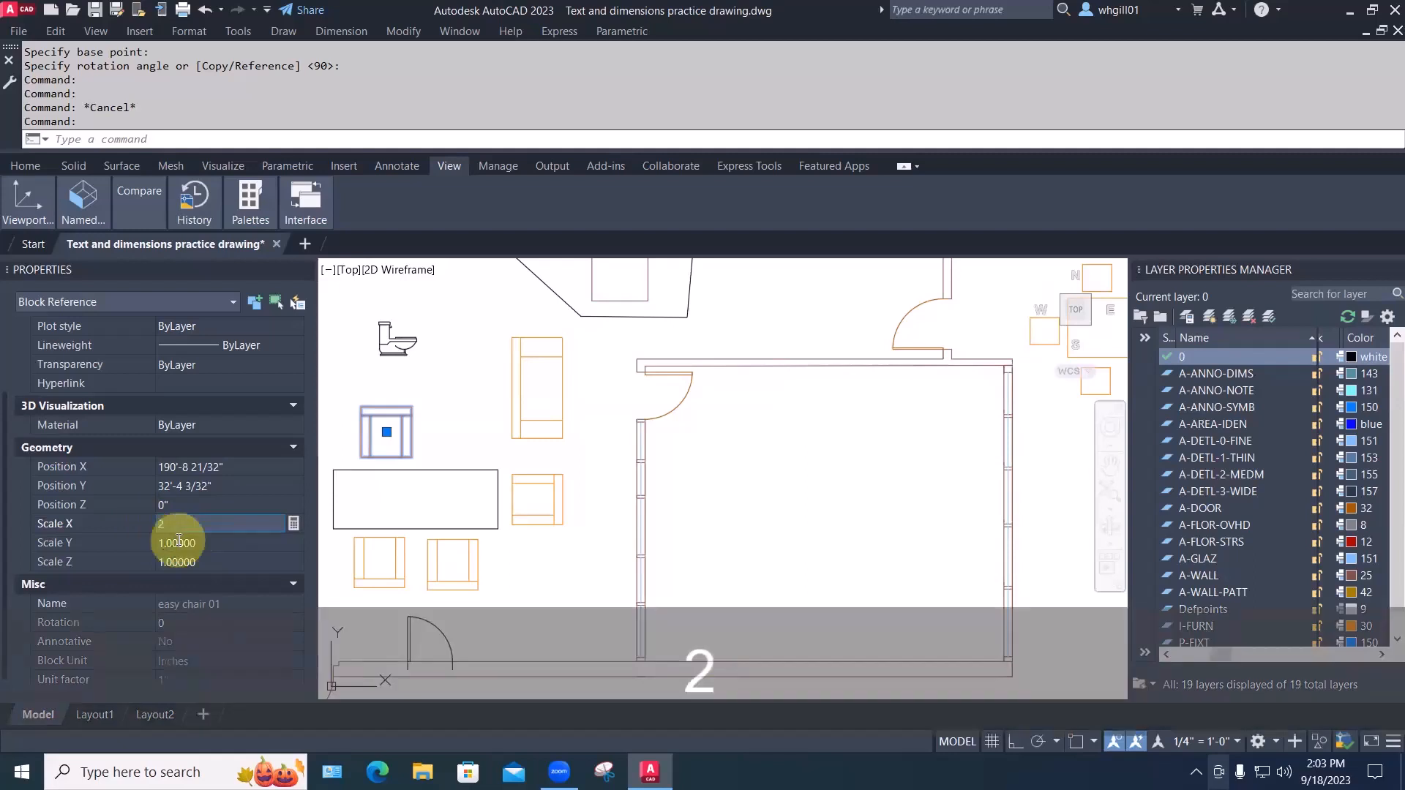
{"action": "left_click", "coordinate": [160, 542]}
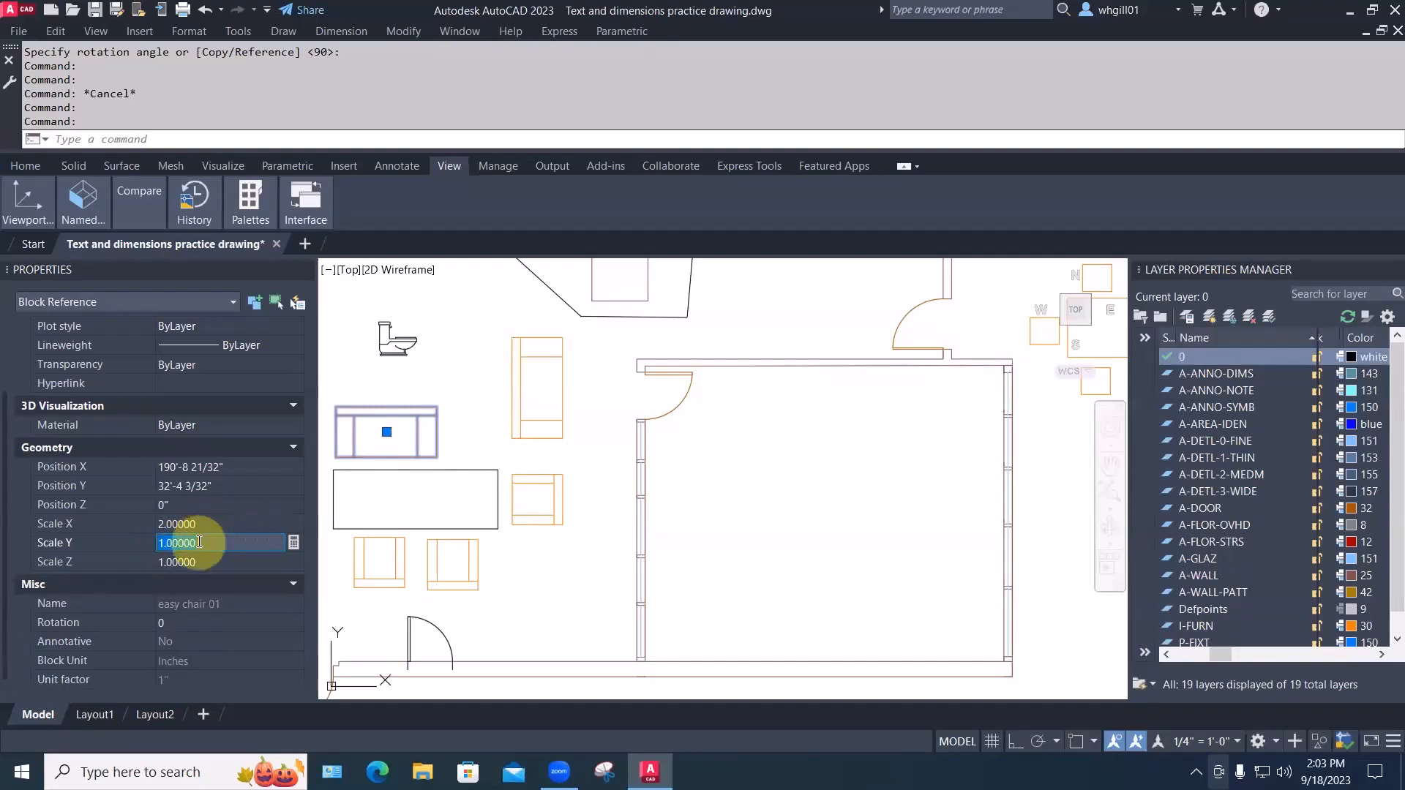
{"action": "type", "text": "2"}
{"action": "key", "text": "Return"}
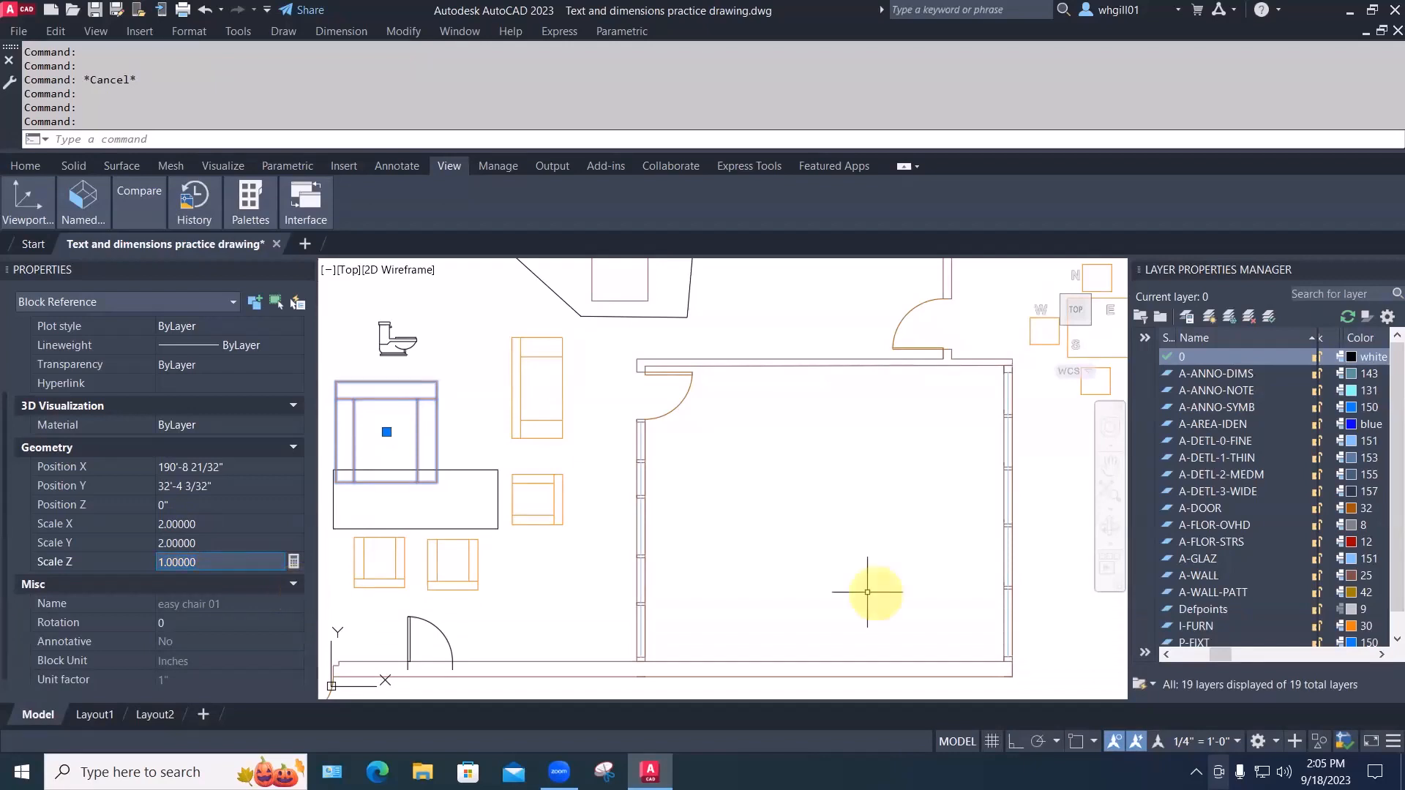
{"action": "key", "text": "Escape"}
{"action": "scroll", "coordinate": [700, 518], "scroll_direction": "down", "scroll_amount": 4}
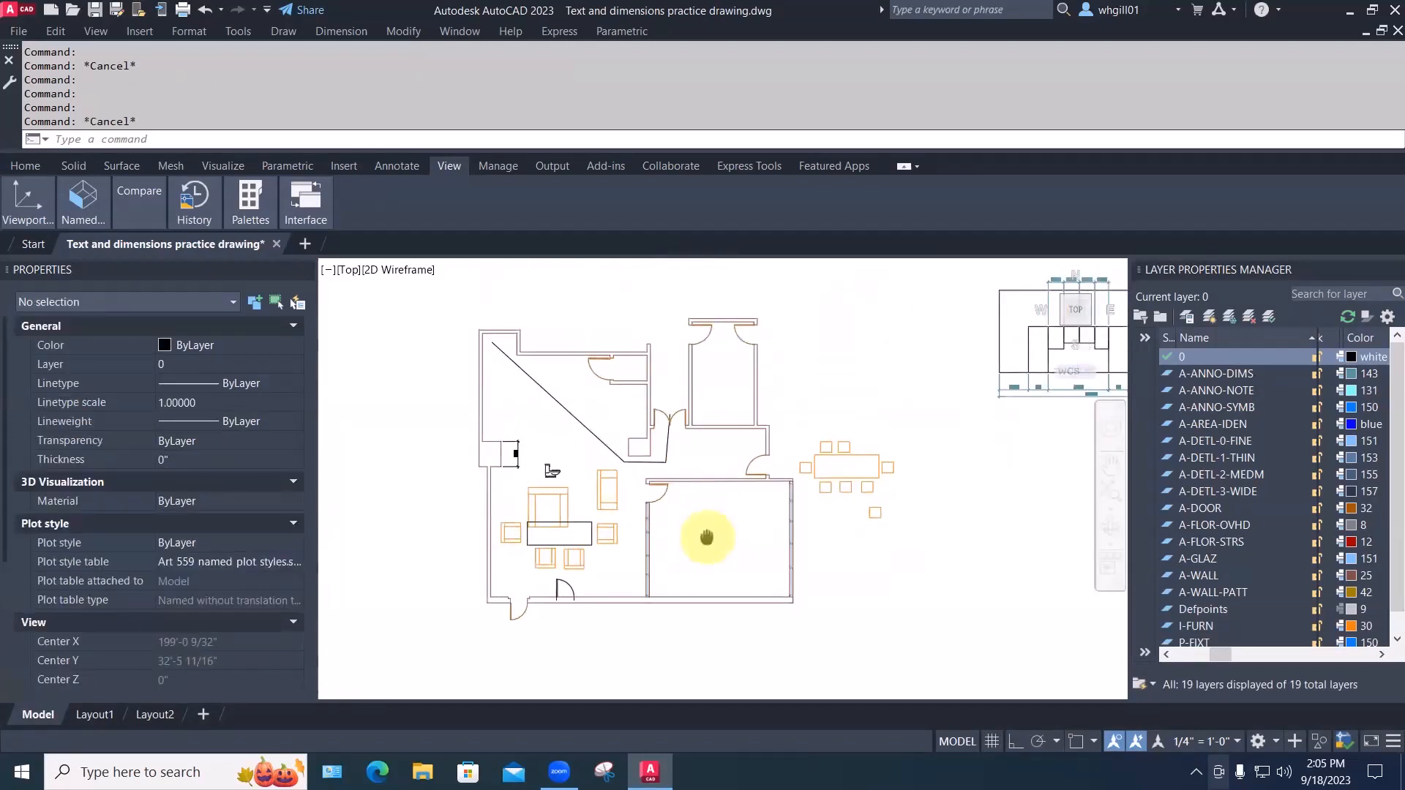
Open the easy chair right of the table in the Block Editor, close it, then reselect the chair
{"action": "scroll", "coordinate": [605, 563], "scroll_direction": "up", "scroll_amount": 3}
{"action": "middle_click_drag", "start_coordinate": [607, 563], "coordinate": [630, 567]}
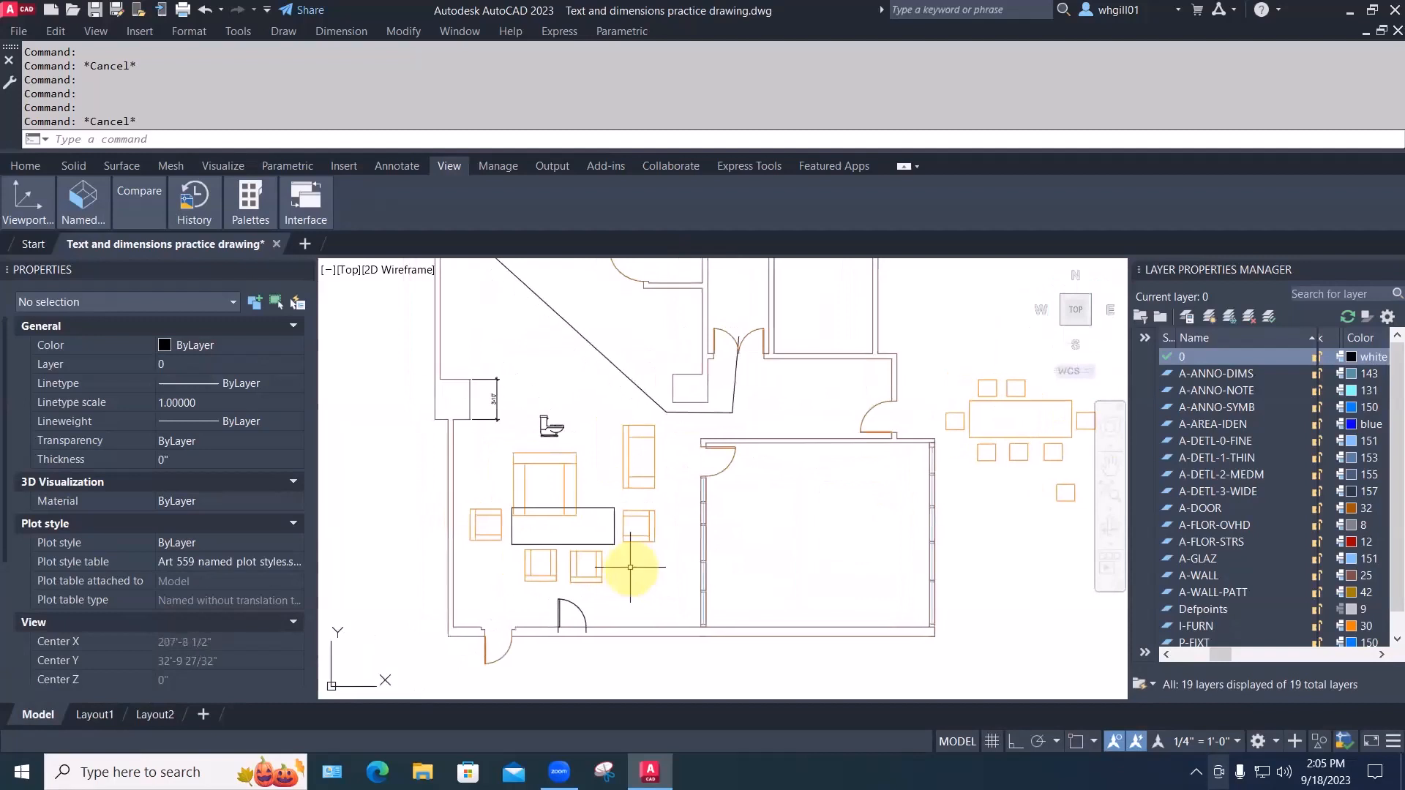
{"action": "scroll", "coordinate": [646, 558], "scroll_direction": "up", "scroll_amount": 2}
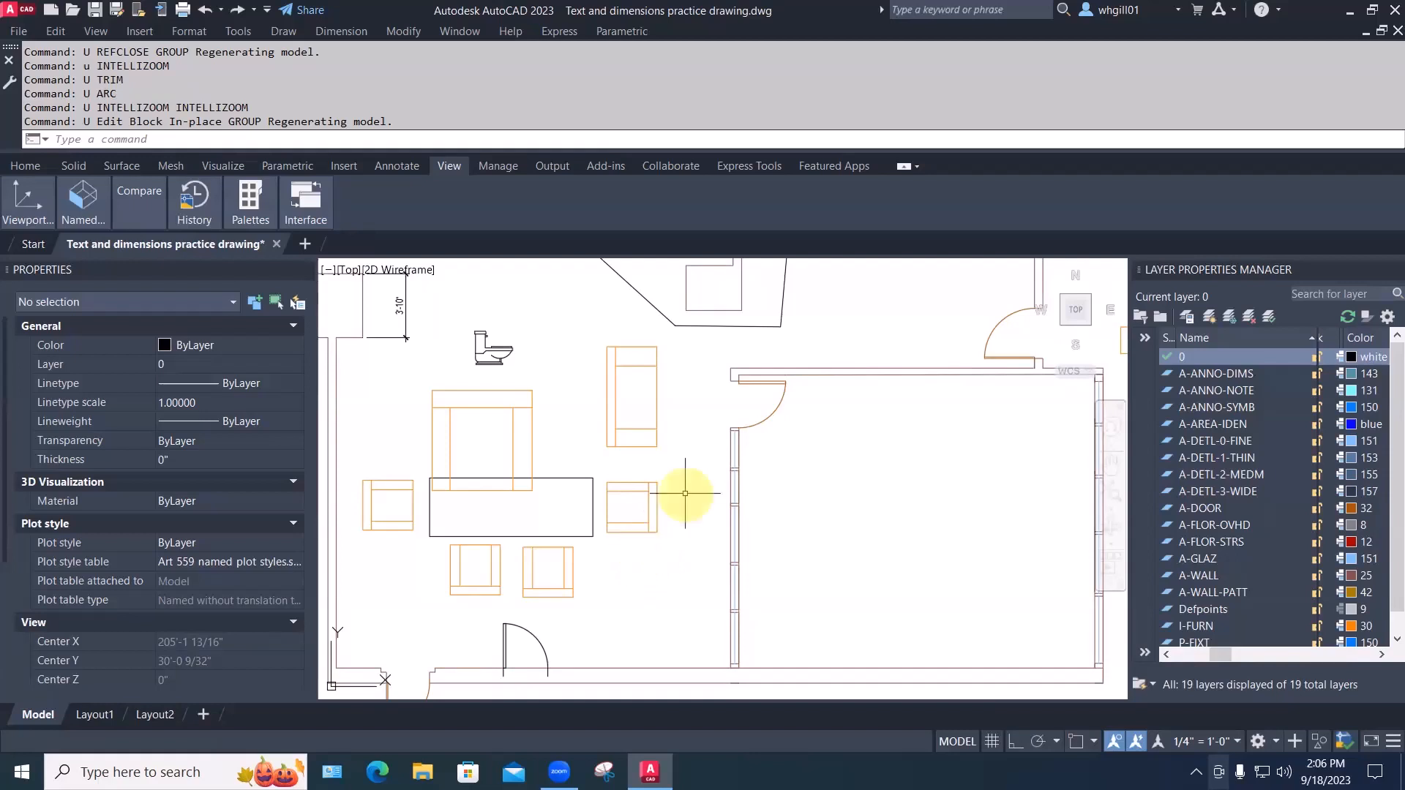
{"action": "left_click", "coordinate": [649, 505]}
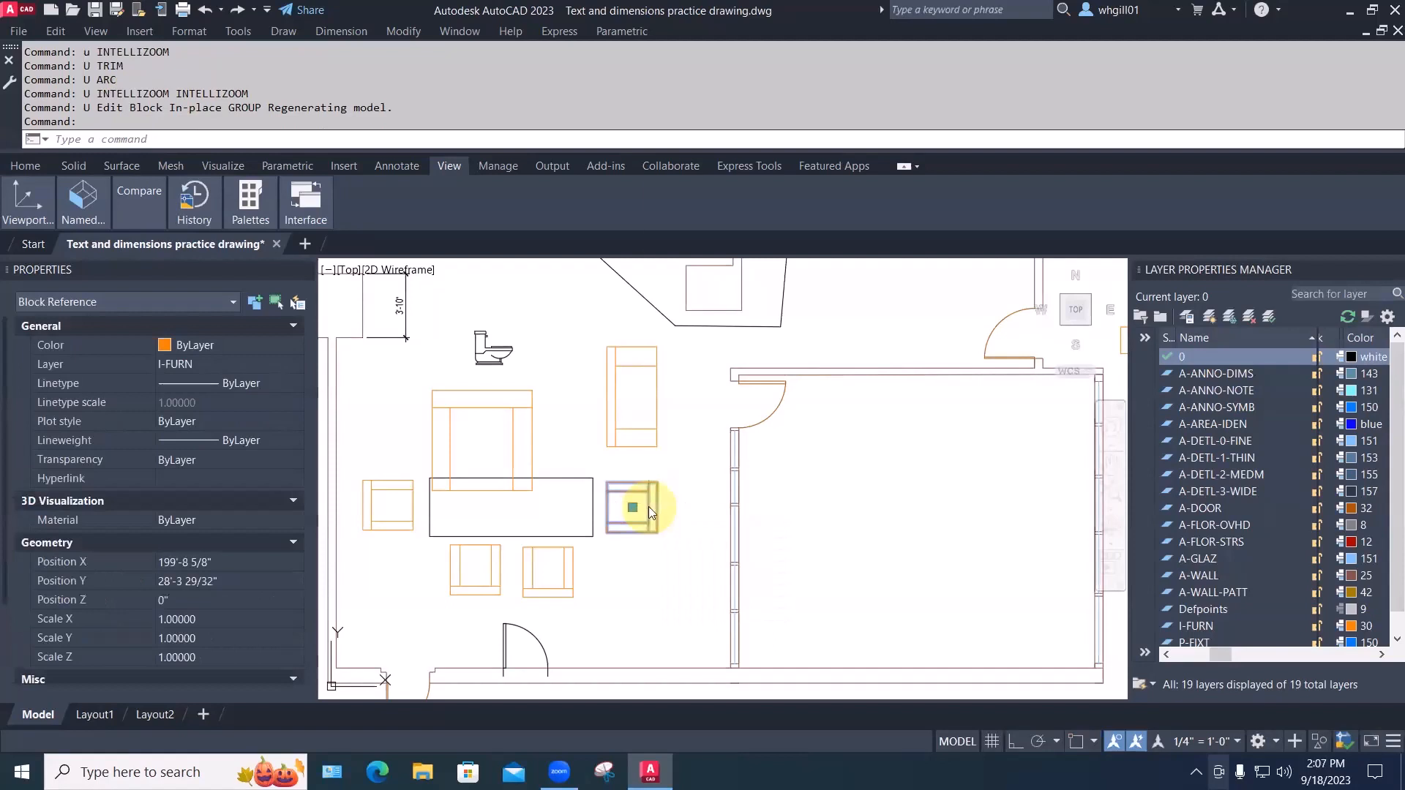
{"action": "right_click", "coordinate": [649, 505]}
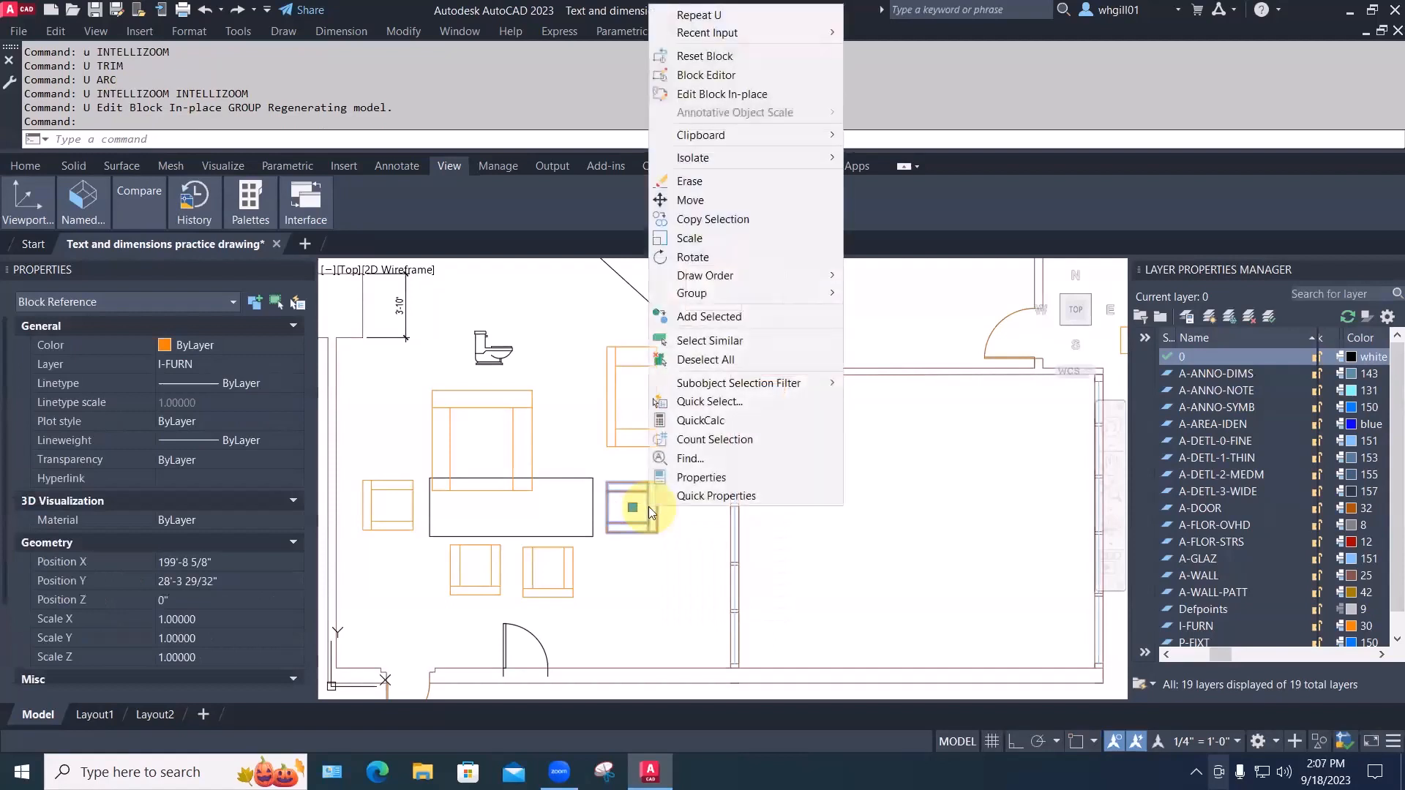
{"action": "left_click", "coordinate": [701, 76]}
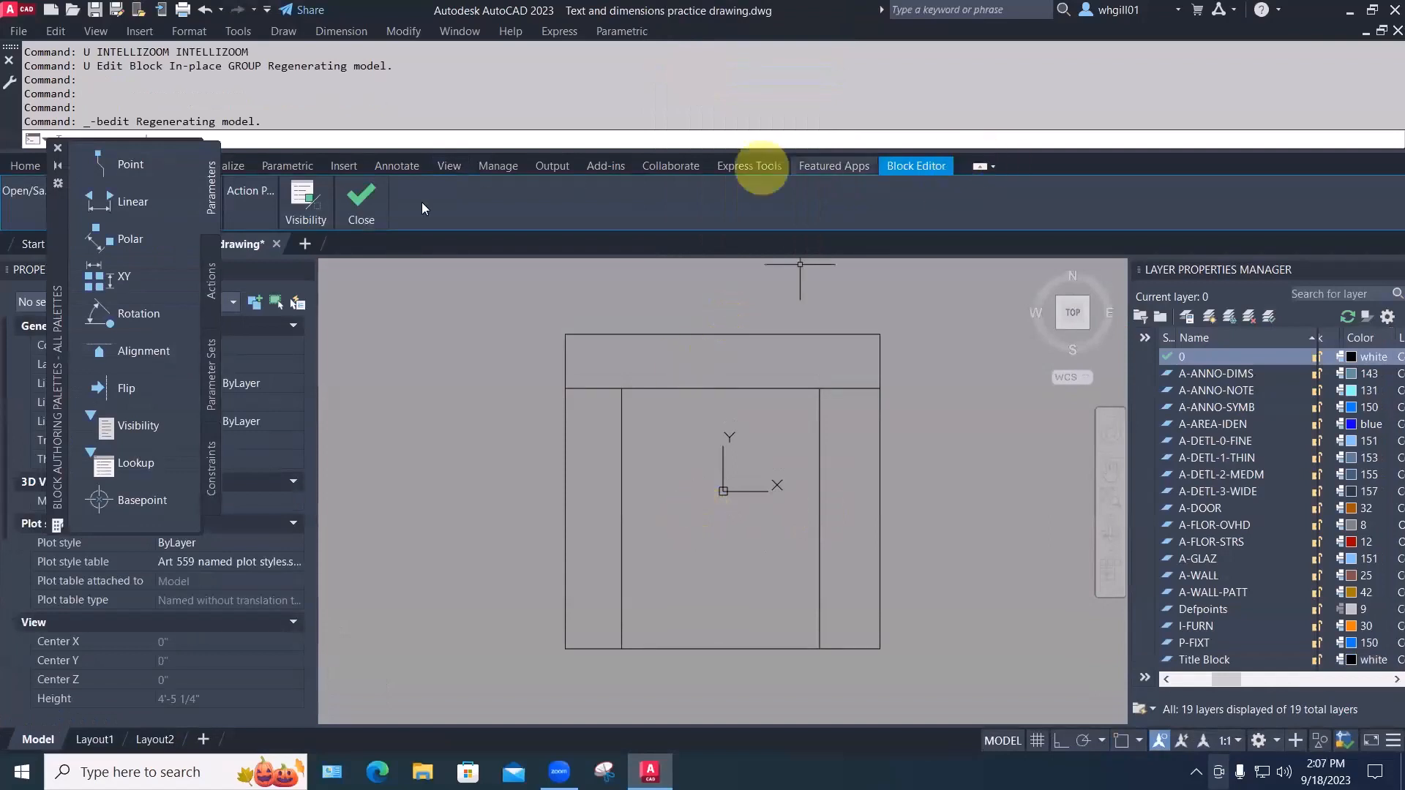
{"action": "mouse_move", "coordinate": [355, 199]}
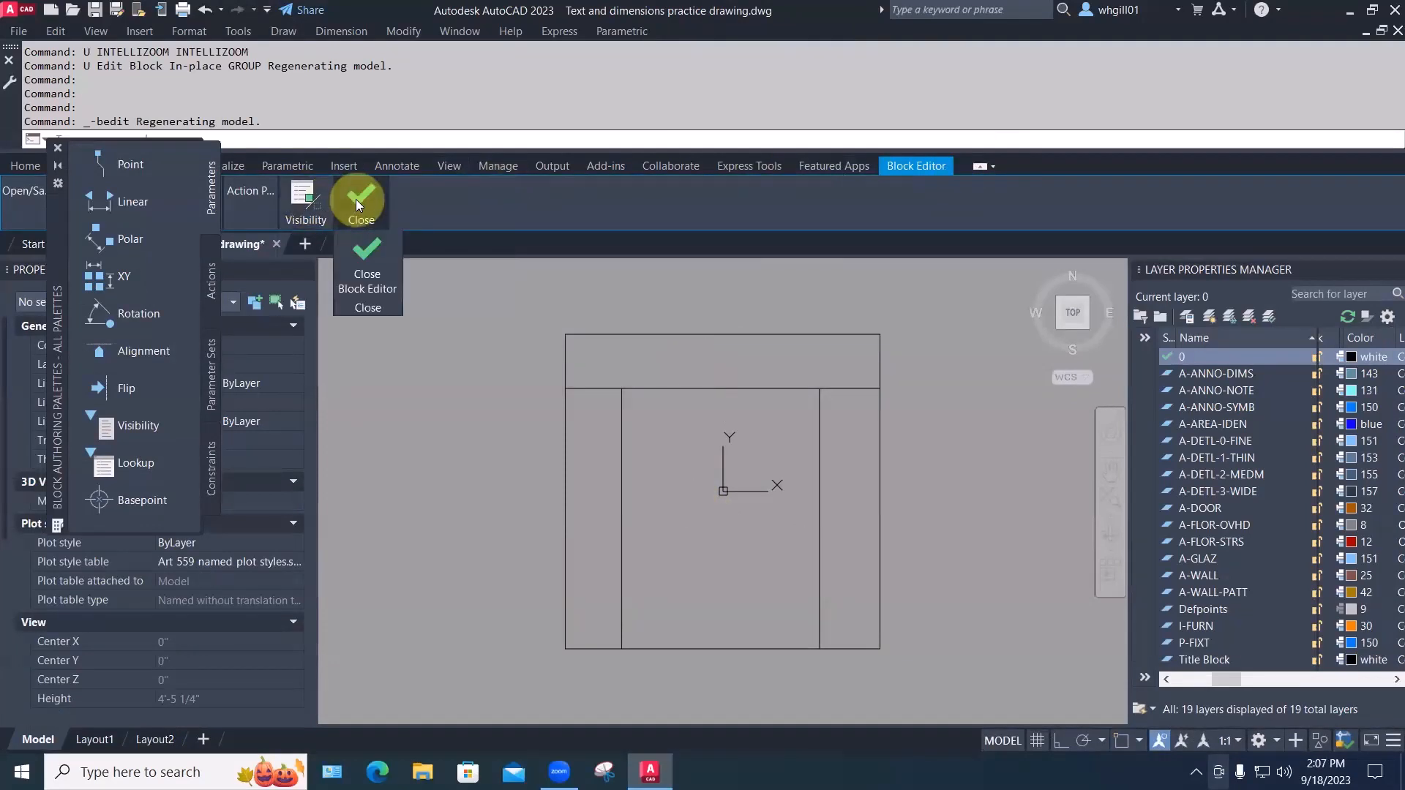
{"action": "left_click", "coordinate": [362, 288]}
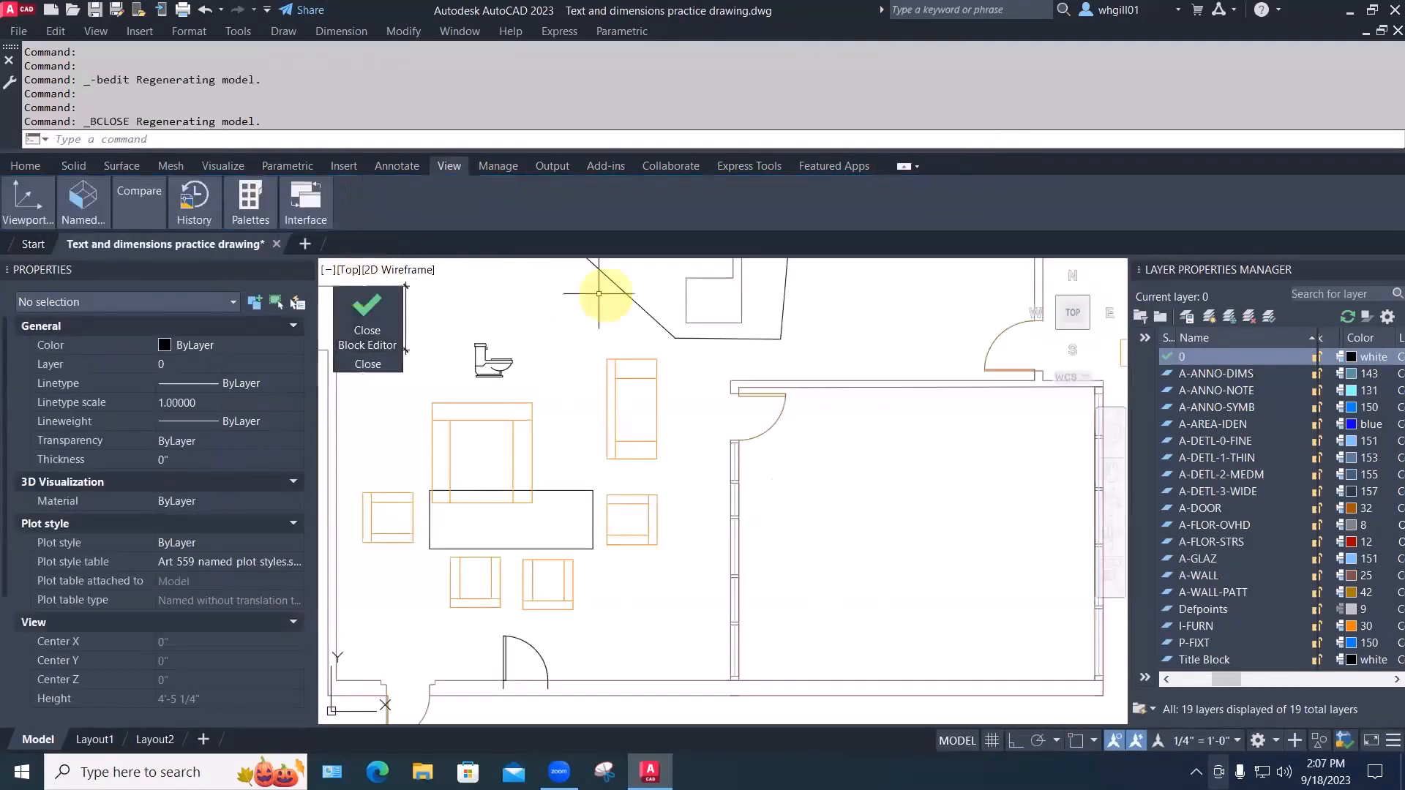
{"action": "left_click", "coordinate": [655, 522]}
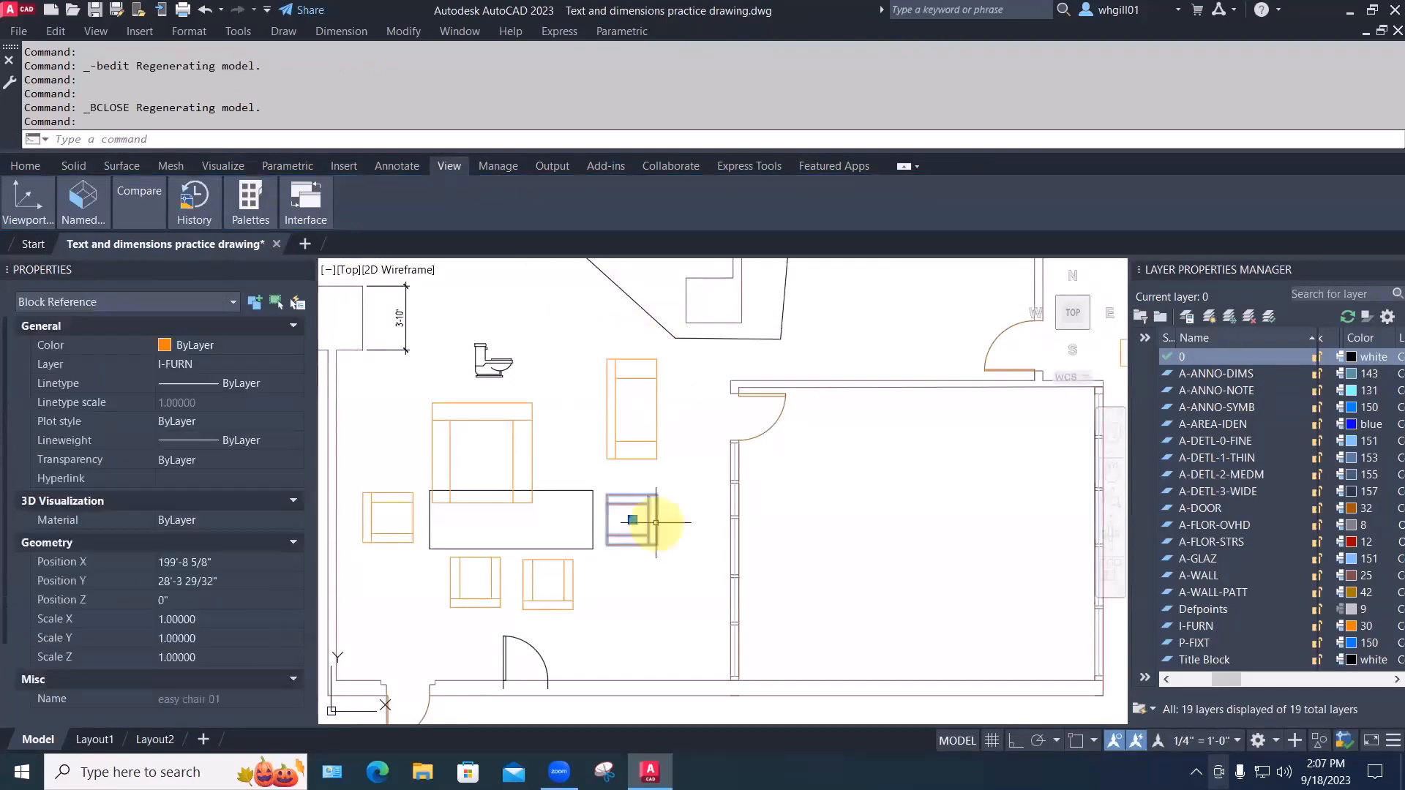
{"action": "right_click", "coordinate": [656, 522]}
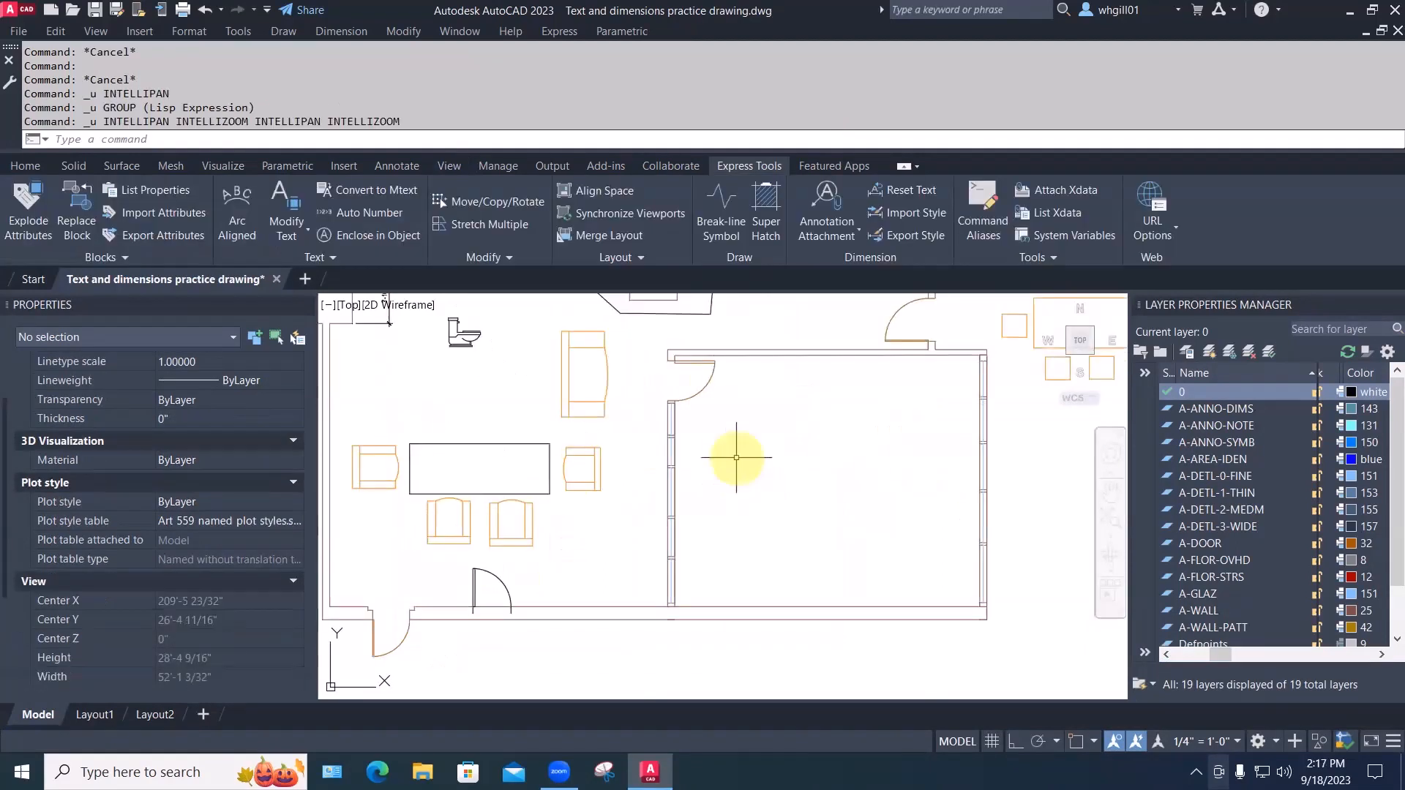
Draw a rectangle for the new chair in the empty room
{"action": "type", "text": "rec"}
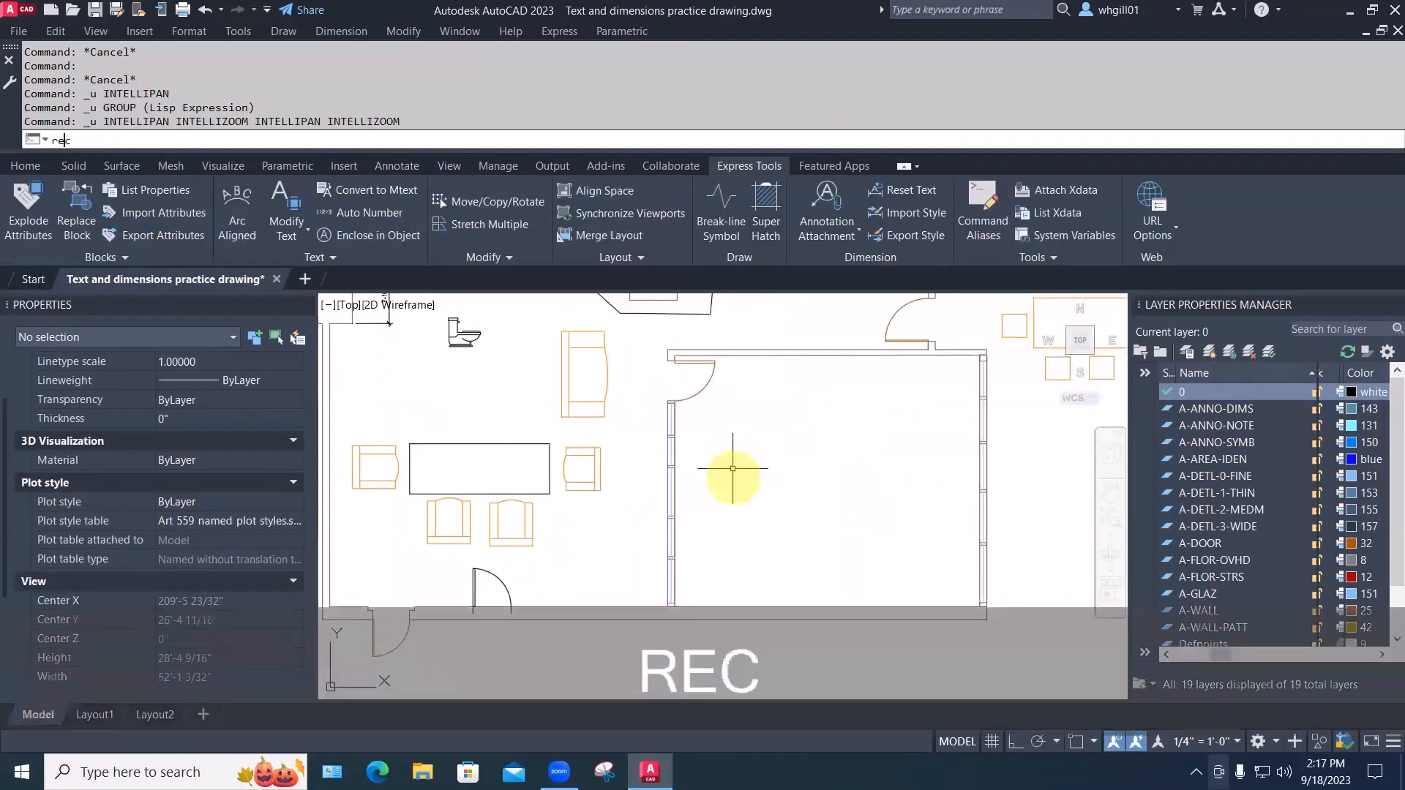
{"action": "key", "text": "space"}
{"action": "left_click", "coordinate": [731, 488]}
{"action": "scroll", "coordinate": [751, 469], "scroll_direction": "up", "scroll_amount": 2}
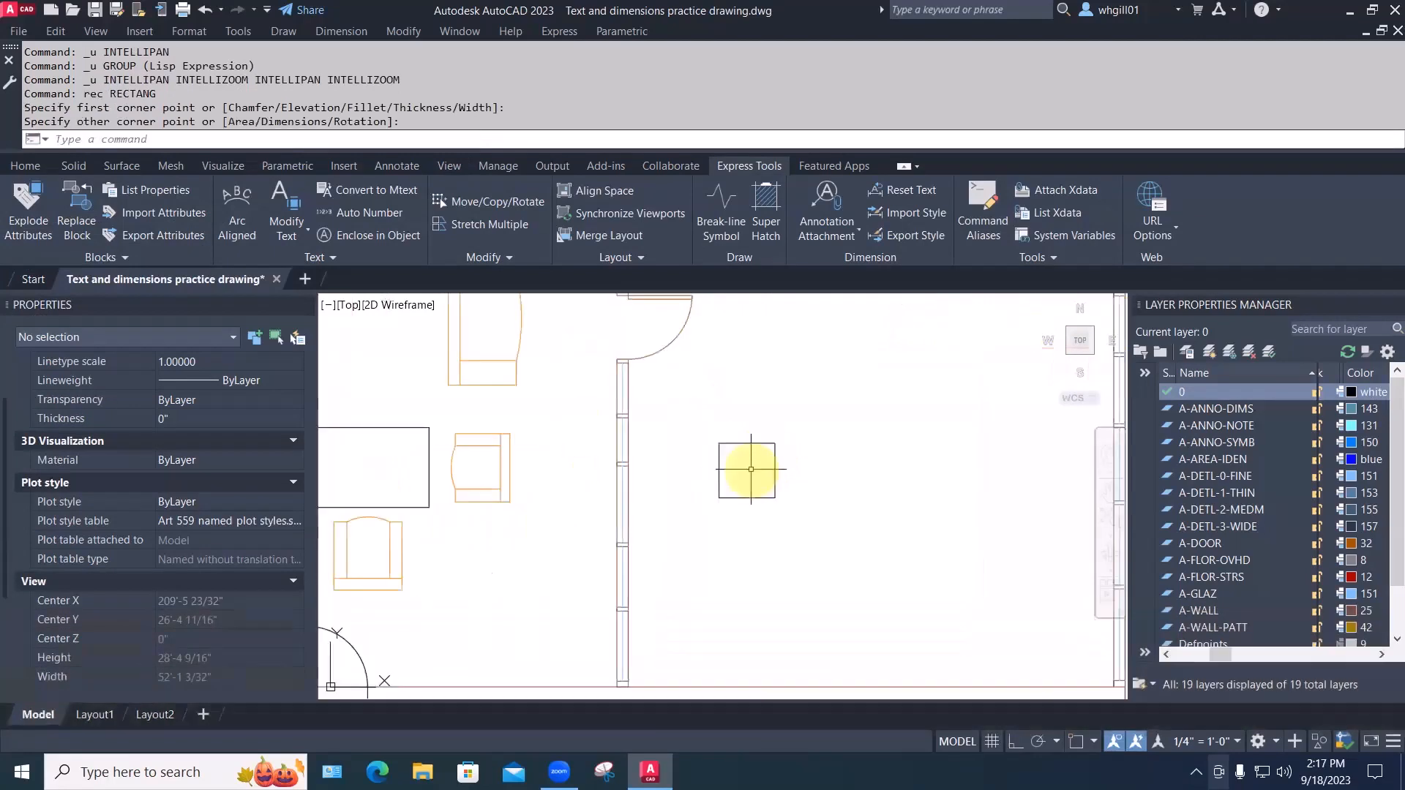
{"action": "key", "text": "Escape"}
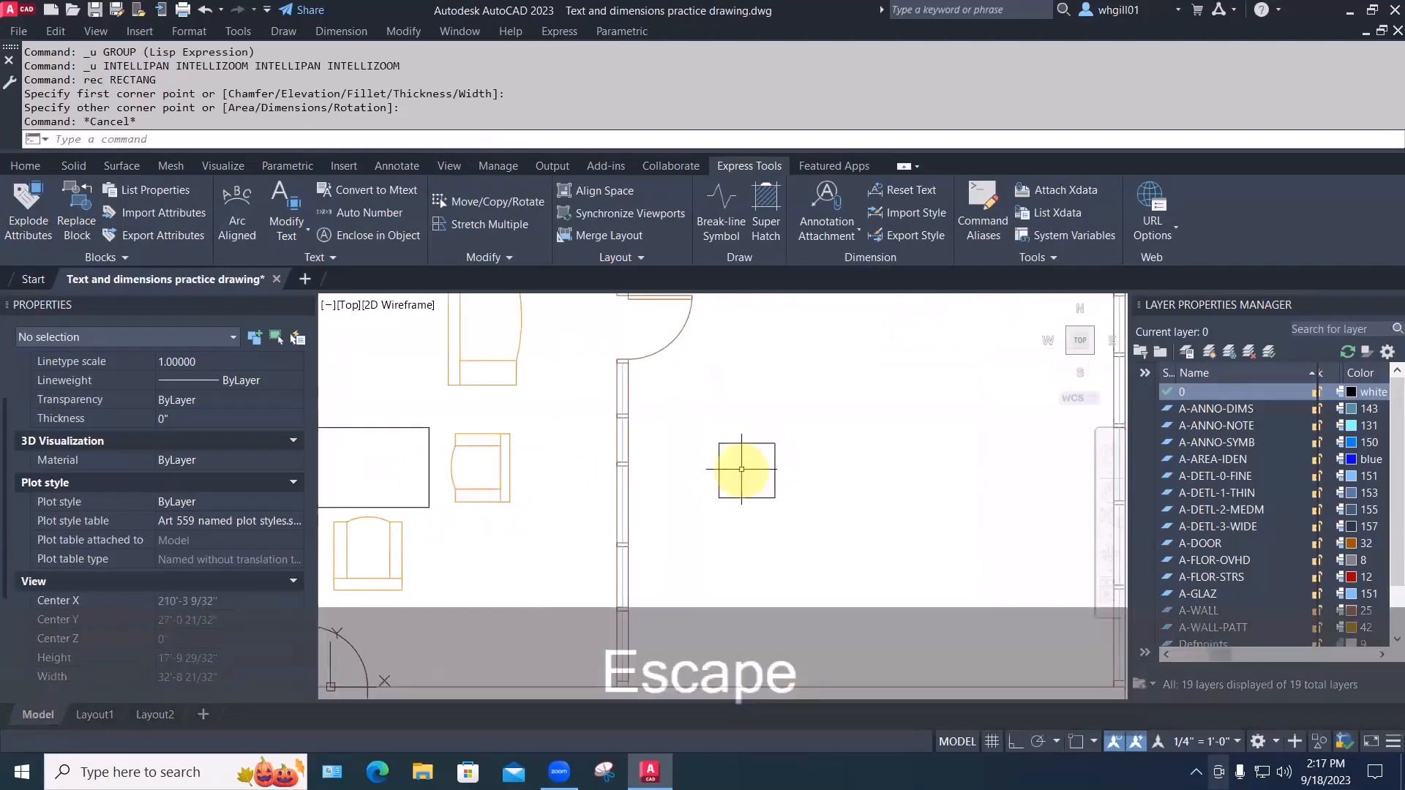
Fillet both top corners of the rectangle with a 6-inch radius
{"action": "type", "text": "f"}
{"action": "key", "text": "space"}
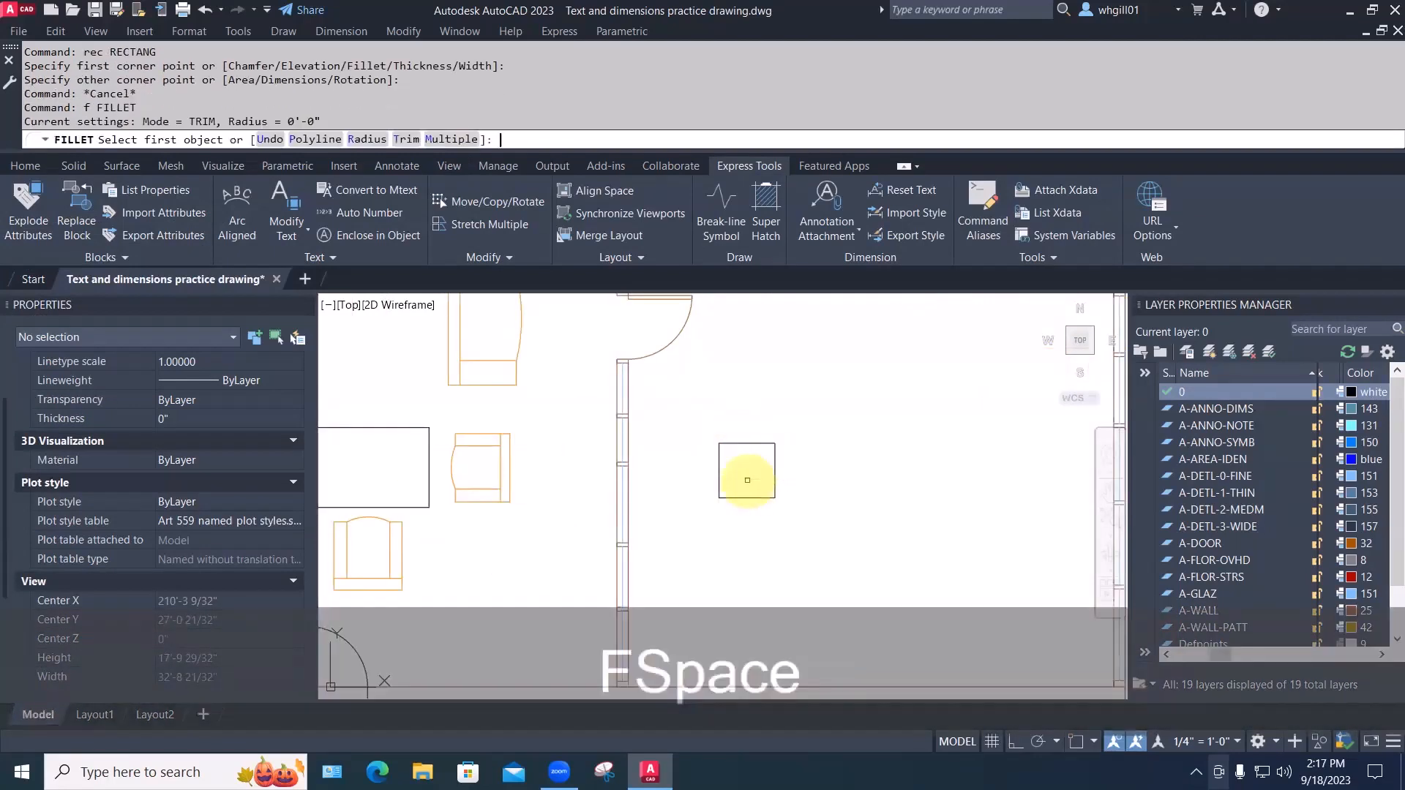
{"action": "left_click", "coordinate": [719, 467]}
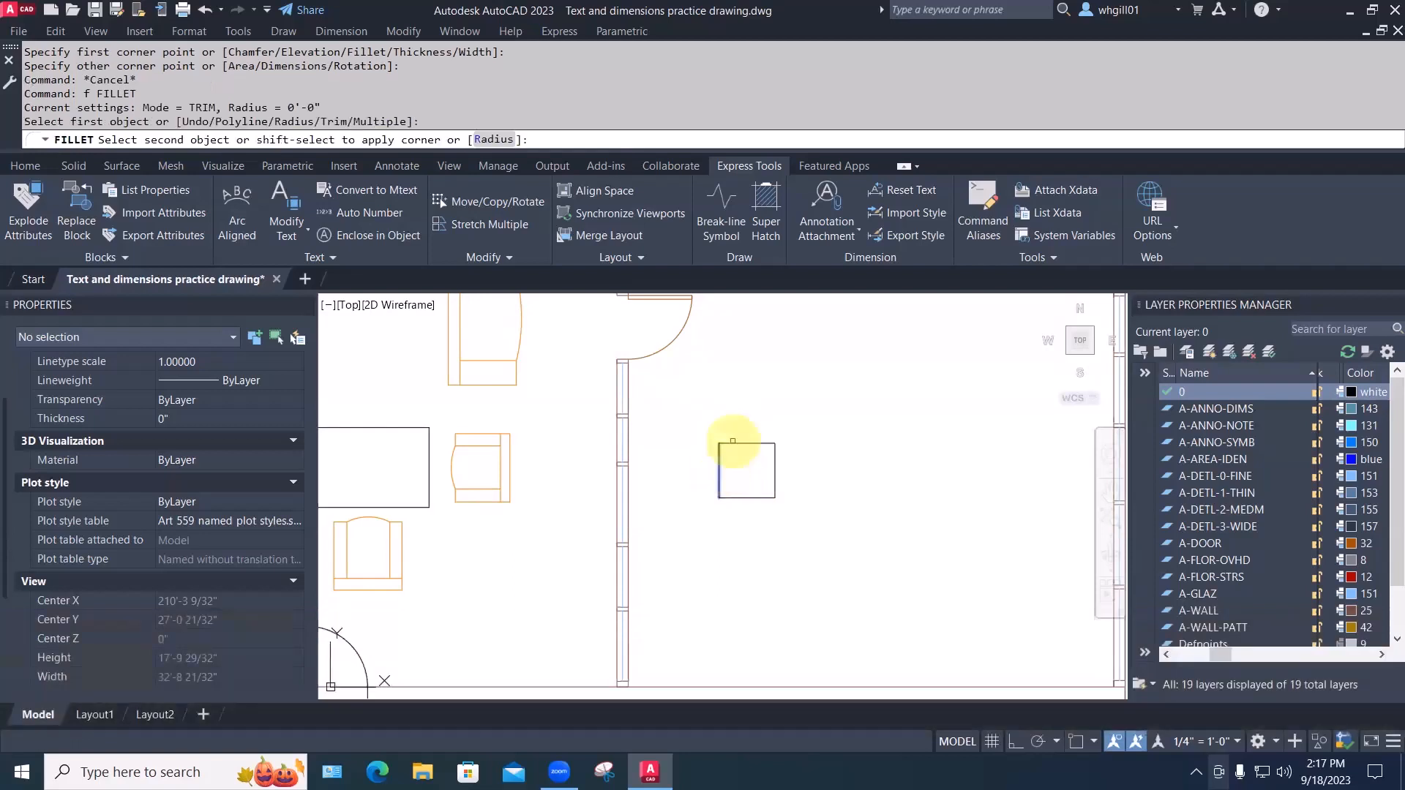
{"action": "key", "text": "Escape"}
{"action": "key", "text": "Escape"}
{"action": "type", "text": "f"}
{"action": "key", "text": "space"}
{"action": "type", "text": "r"}
{"action": "key", "text": "space"}
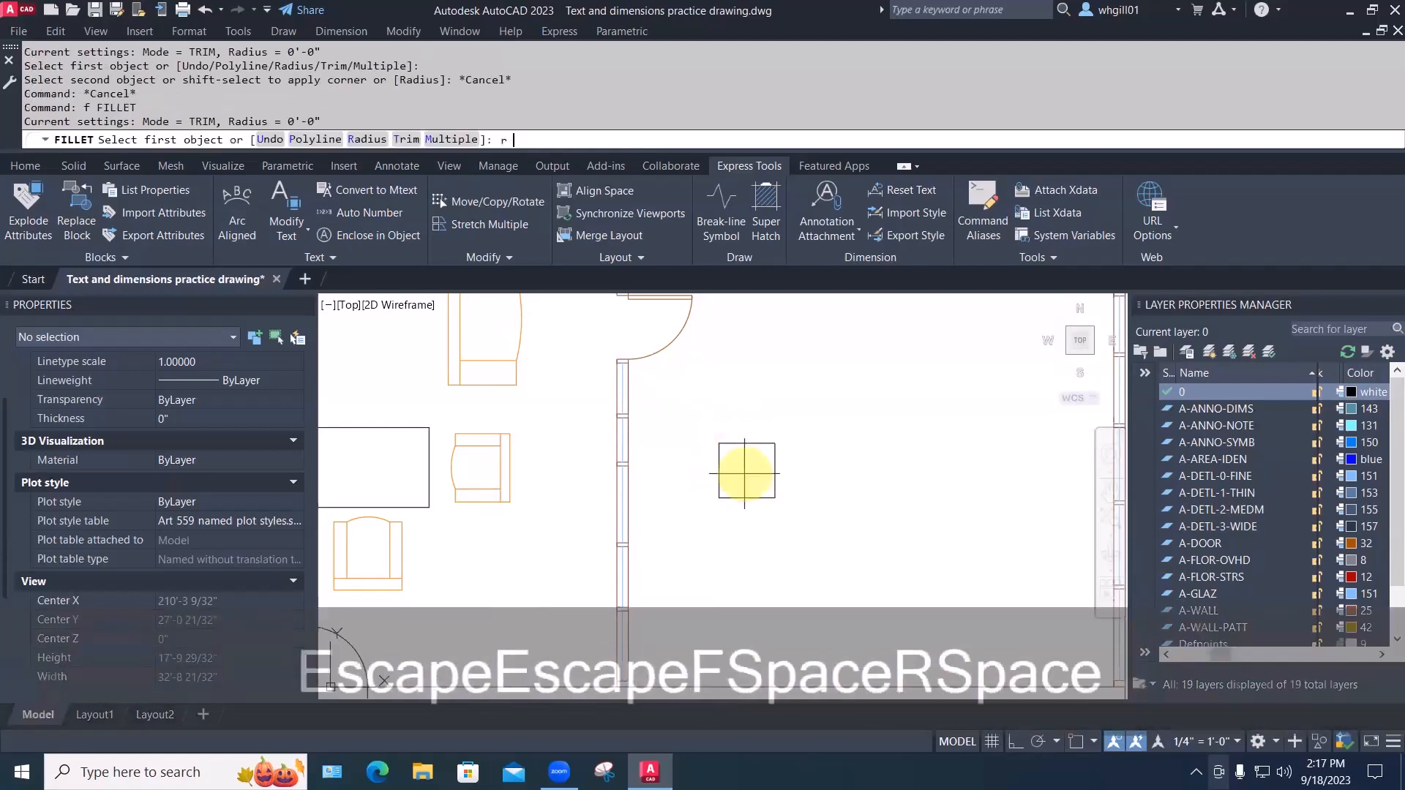
{"action": "type", "text": "6"}
{"action": "key", "text": "space"}
{"action": "left_click", "coordinate": [720, 461]}
{"action": "left_click", "coordinate": [732, 443]}
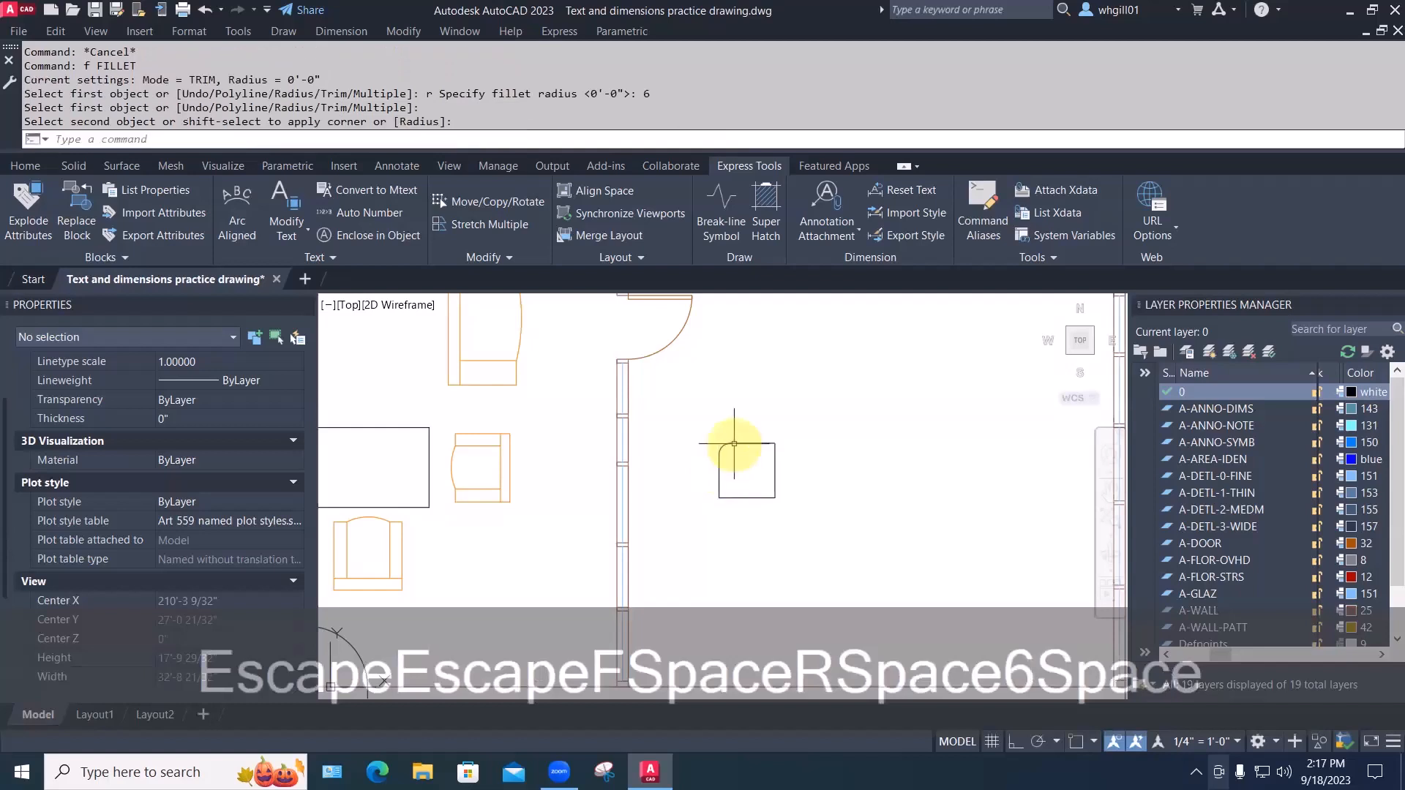
{"action": "key", "text": "space"}
{"action": "left_click", "coordinate": [776, 454]}
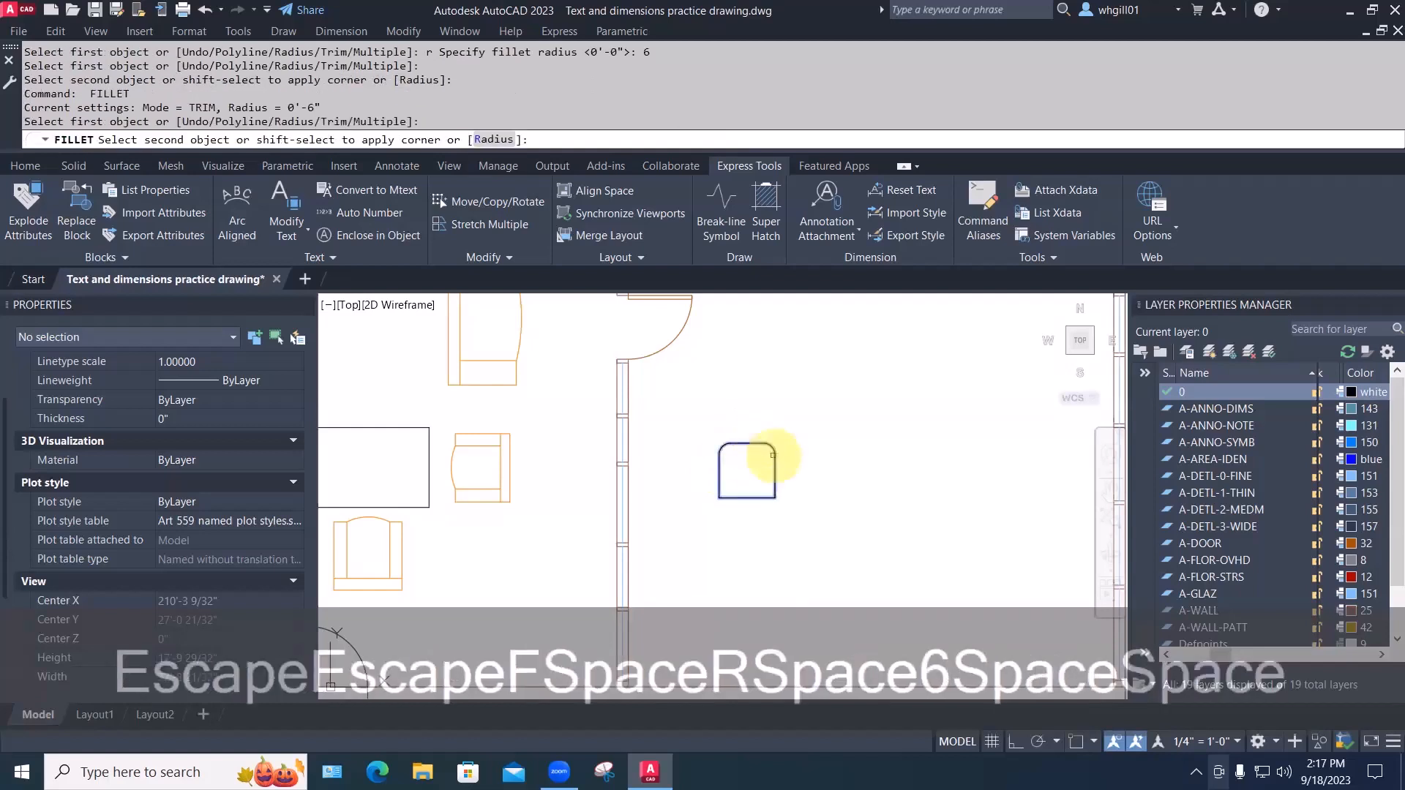
{"action": "key", "text": "Escape"}
Draw a line across the rectangle, then start a block definition with B
{"action": "type", "text": "l"}
{"action": "key", "text": "space"}
{"action": "left_click", "coordinate": [720, 462]}
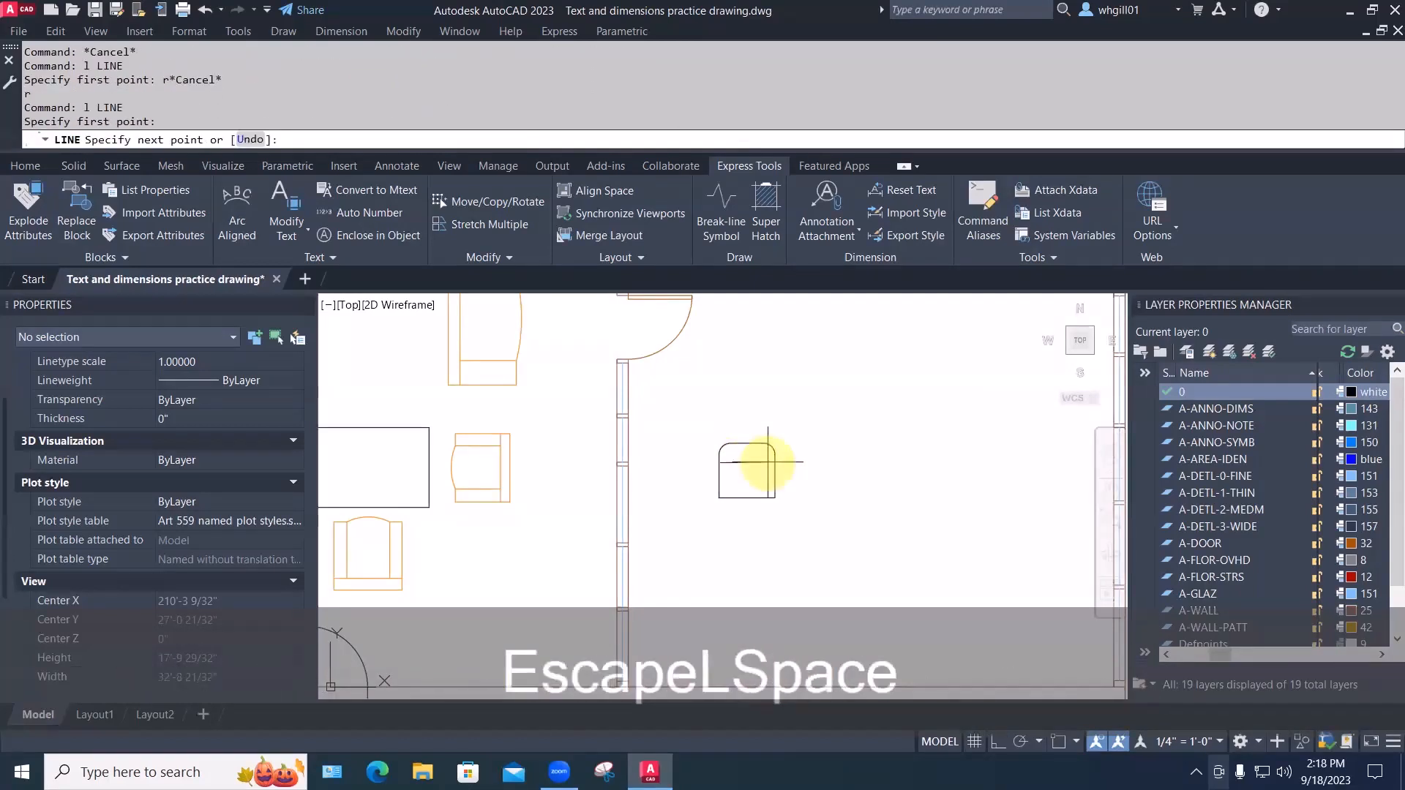
{"action": "left_click", "coordinate": [771, 461]}
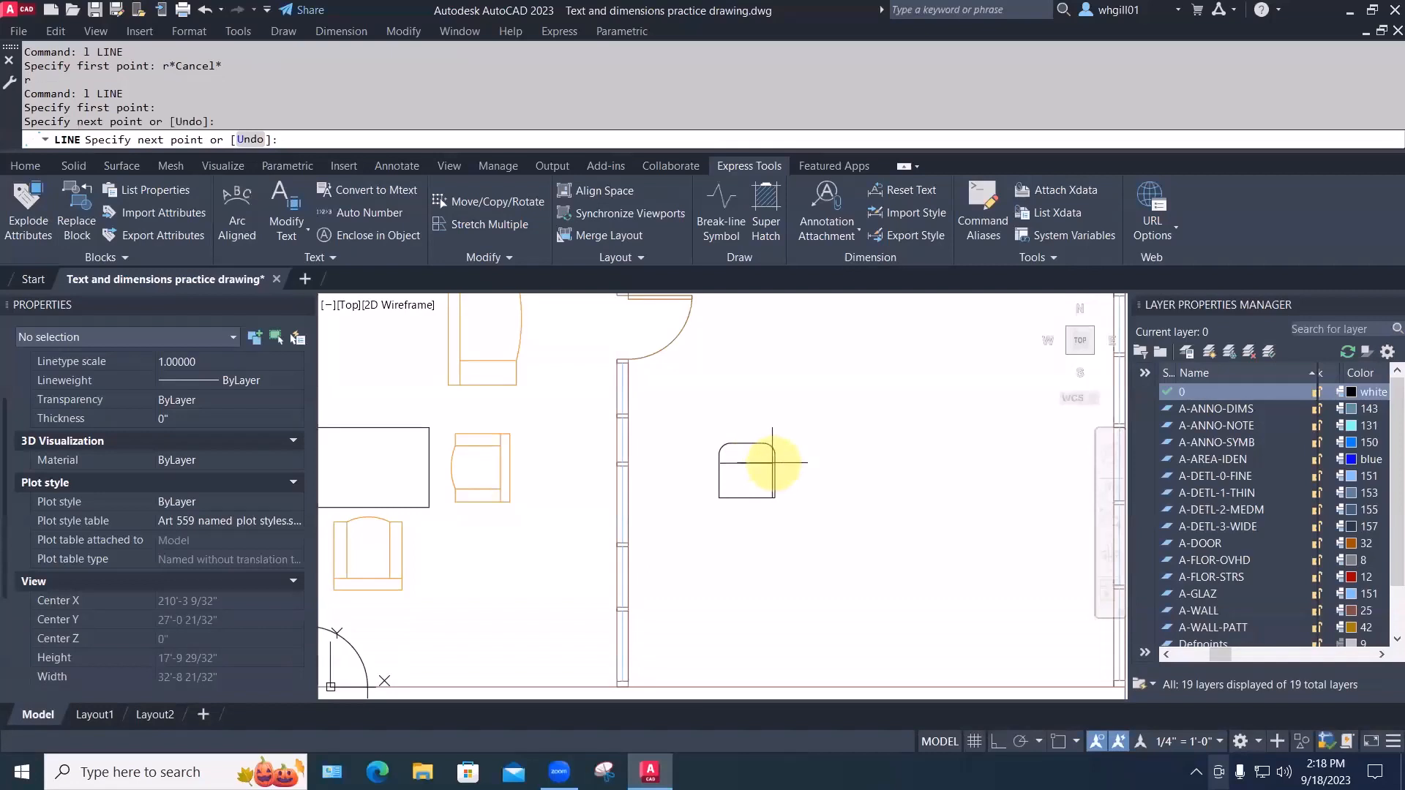
{"action": "key", "text": "Escape"}
{"action": "scroll", "coordinate": [727, 483], "scroll_direction": "up", "scroll_amount": 3}
{"action": "middle_click_drag", "start_coordinate": [715, 492], "coordinate": [737, 472]}
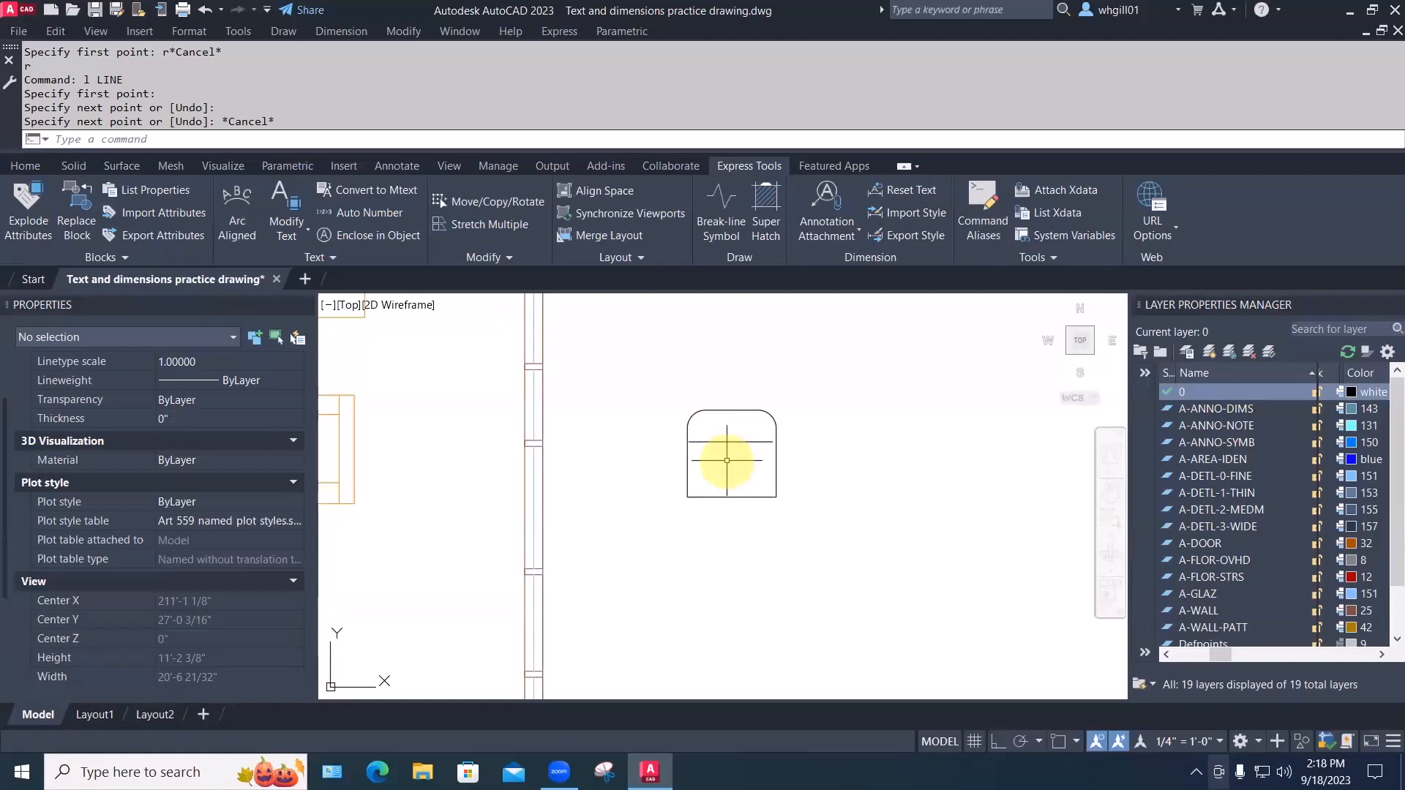
{"action": "type", "text": "b"}
{"action": "key", "text": "Return"}
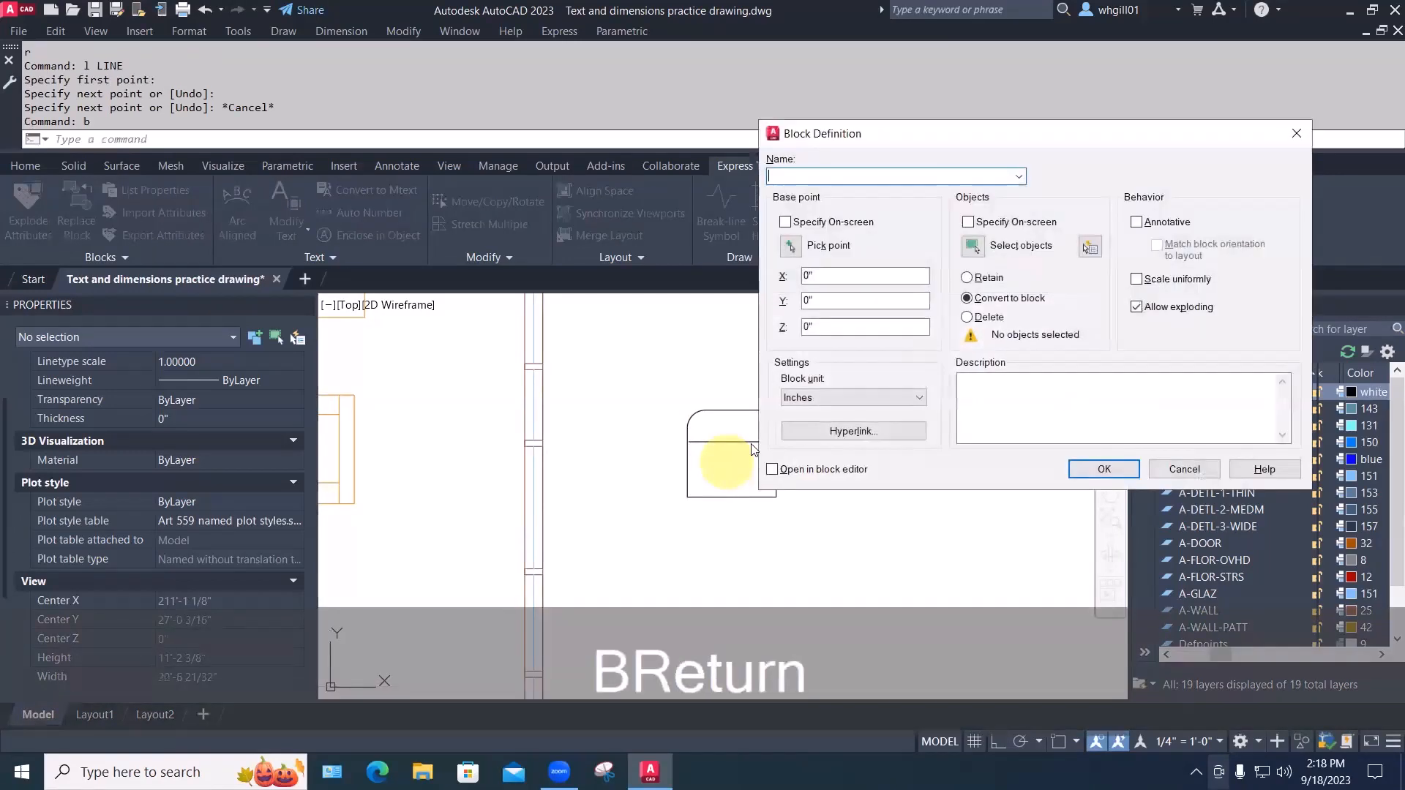
Define block 'easy chair 02' from the outline and line, base point inside the chair
{"action": "left_click", "coordinate": [791, 247]}
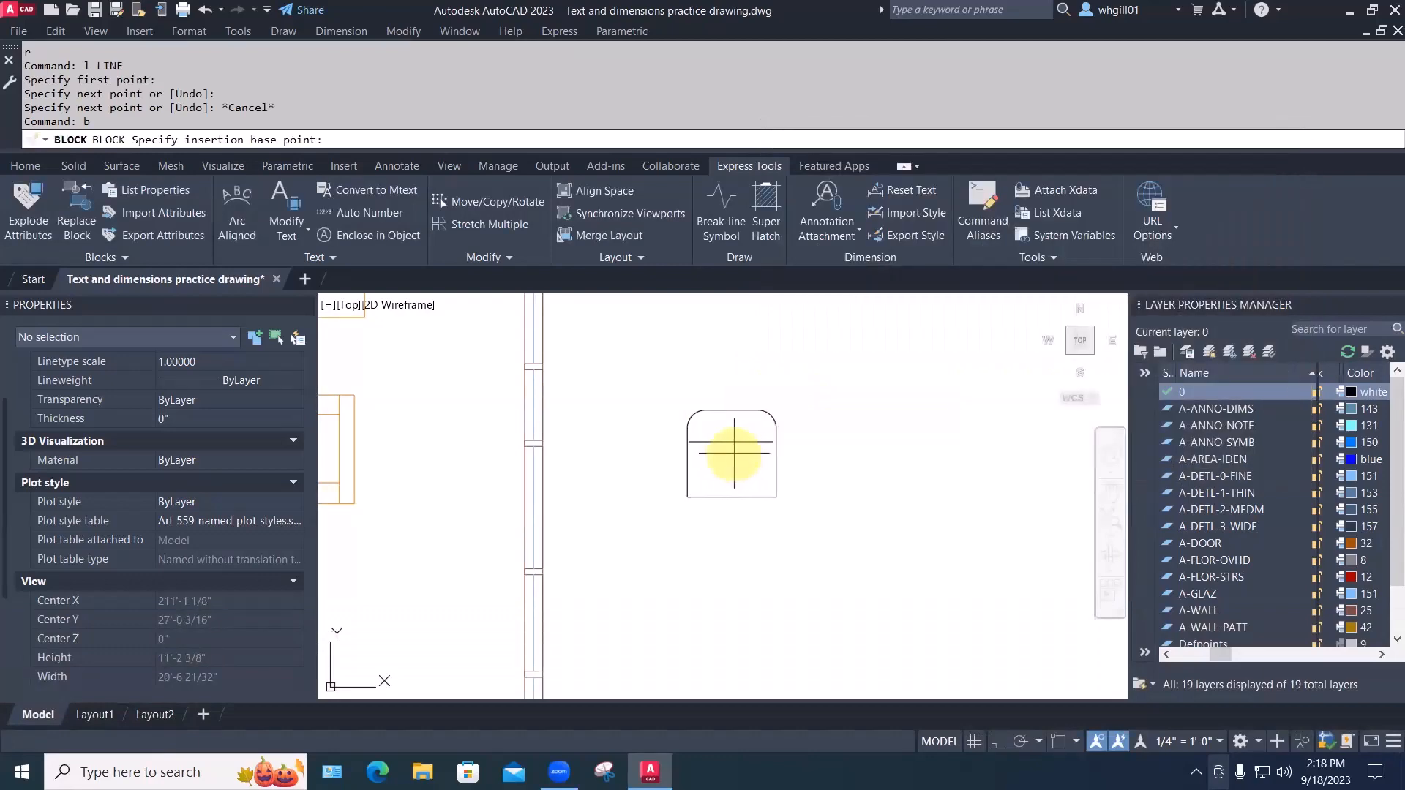
{"action": "left_click", "coordinate": [733, 452]}
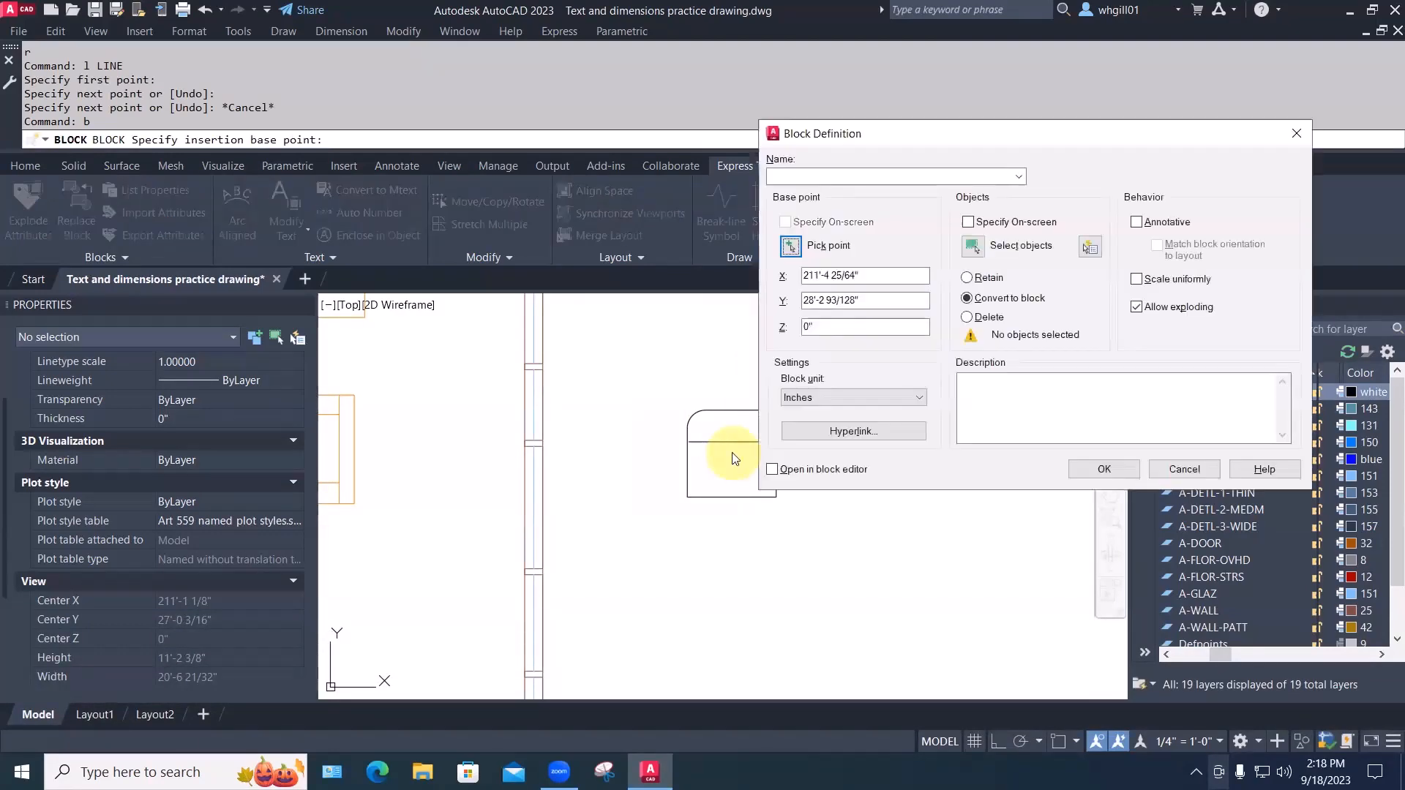
{"action": "left_click", "coordinate": [979, 247]}
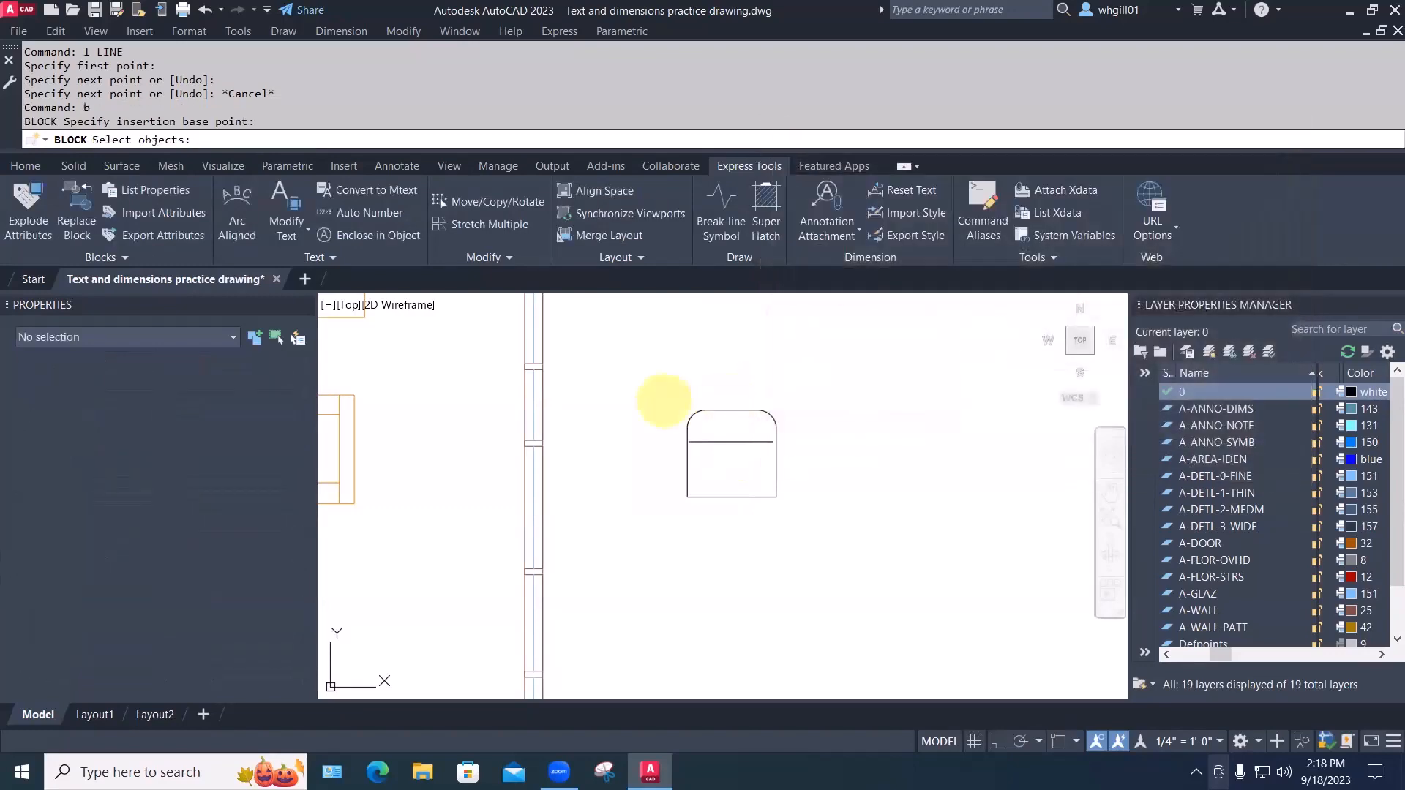
{"action": "left_click", "coordinate": [668, 397]}
{"action": "left_click", "coordinate": [797, 526]}
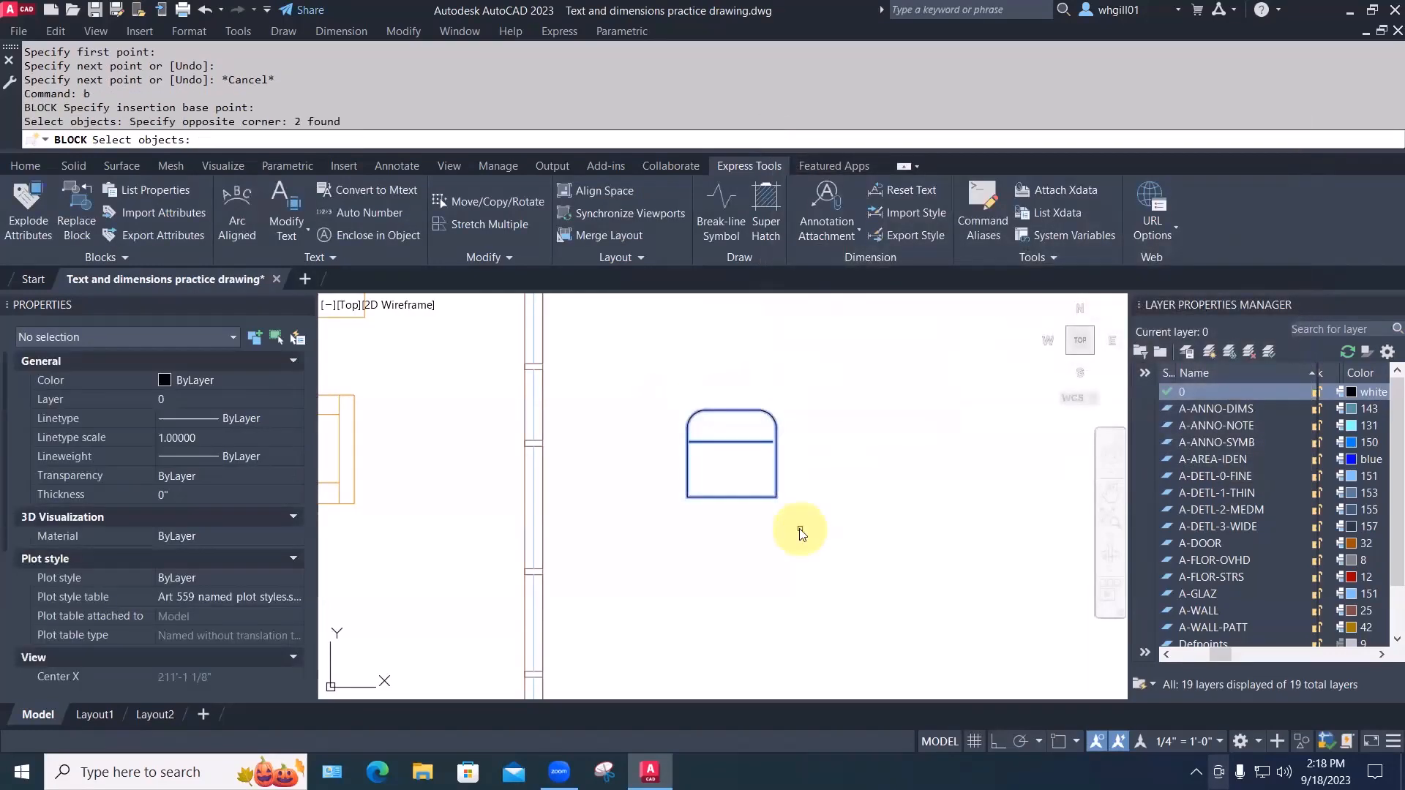
{"action": "key", "text": "space"}
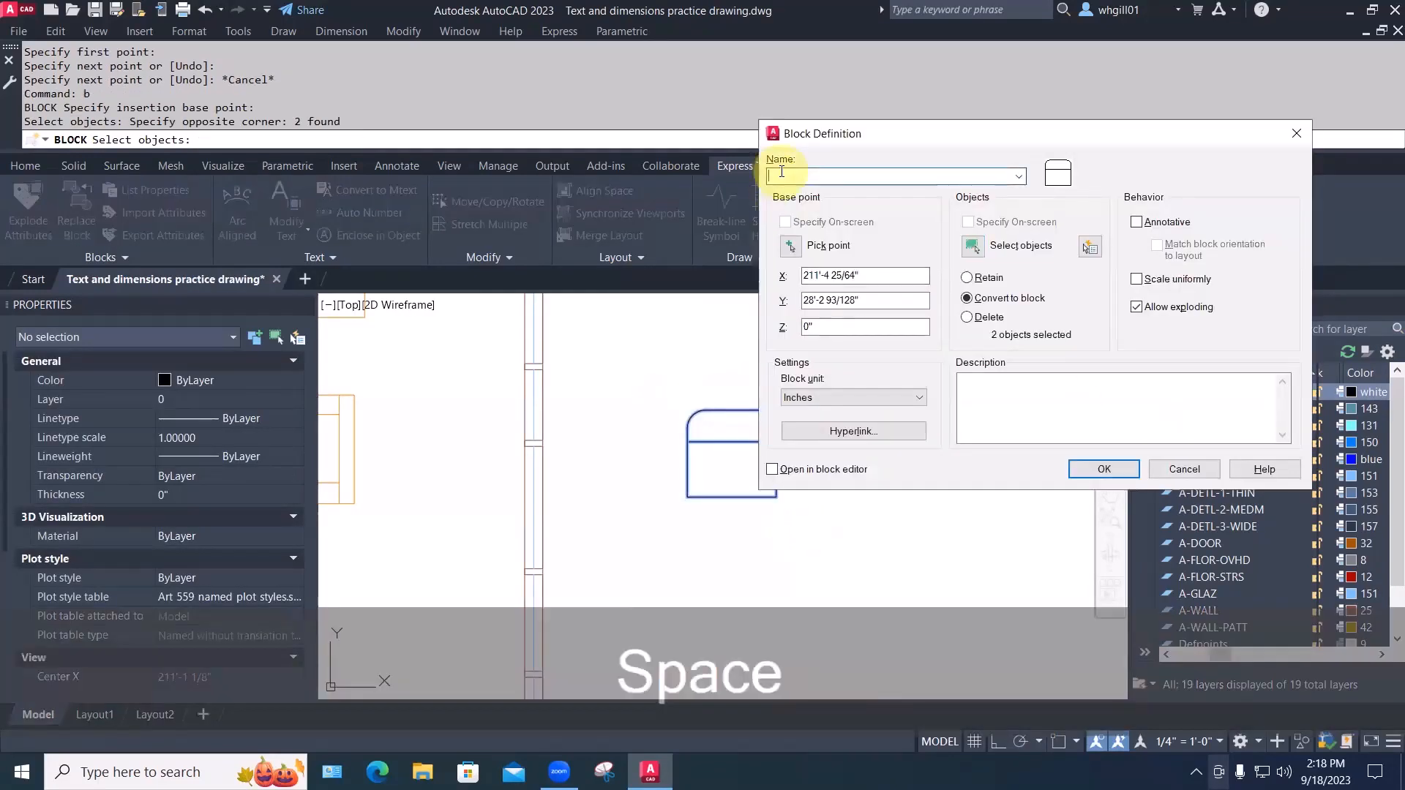
{"action": "type", "text": "ea"}
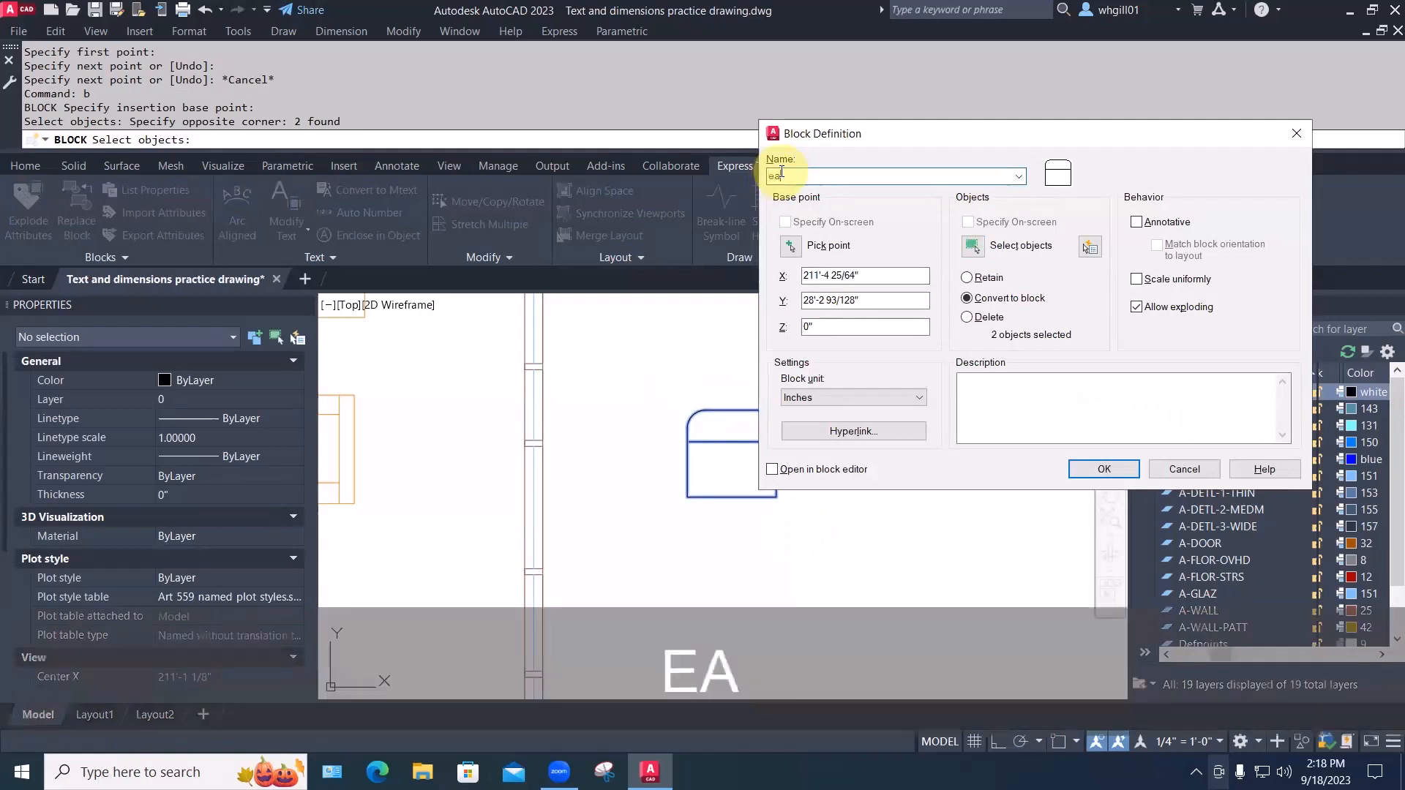
{"action": "type", "text": "sy chair 02"}
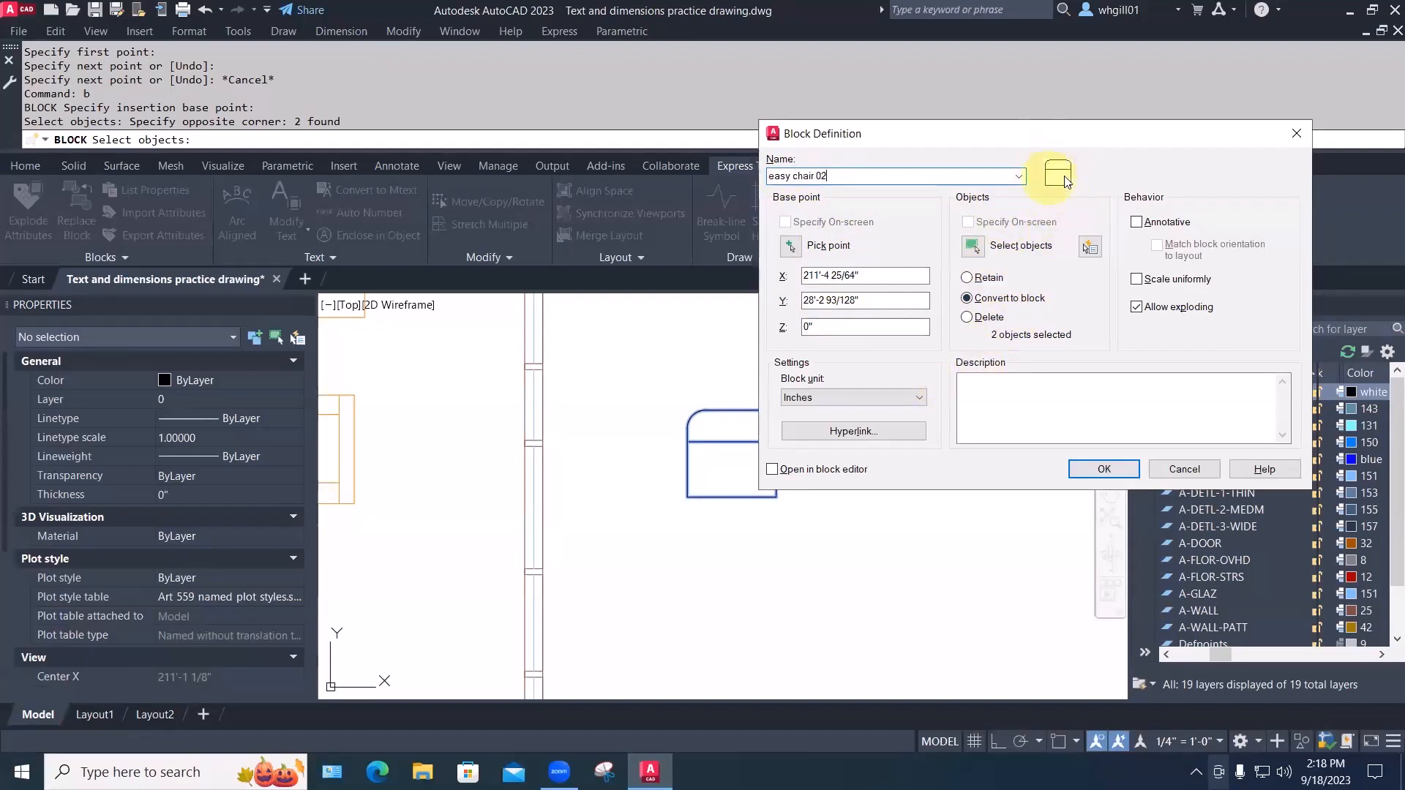
{"action": "left_click", "coordinate": [1103, 469]}
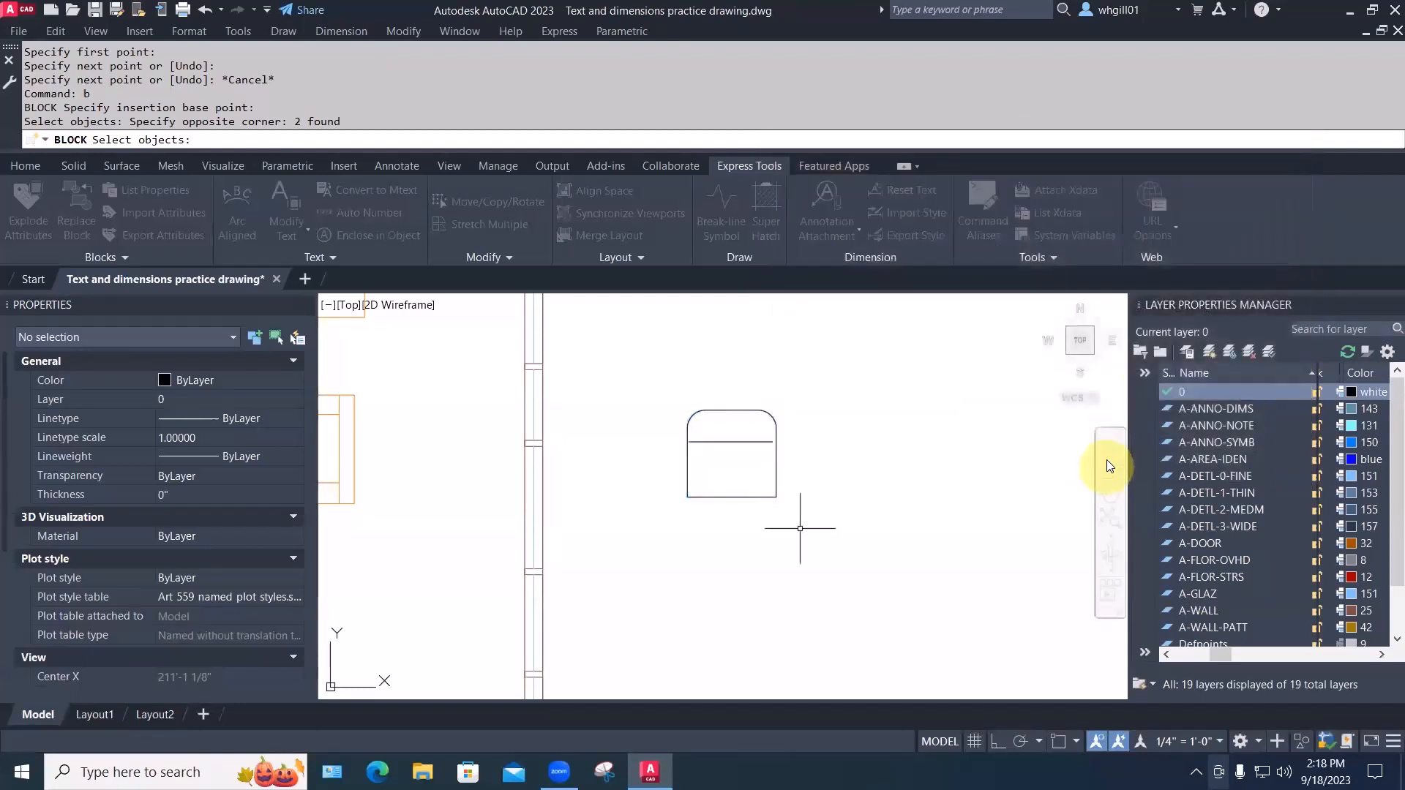
{"action": "scroll", "coordinate": [837, 424], "scroll_direction": "down", "scroll_amount": 6}
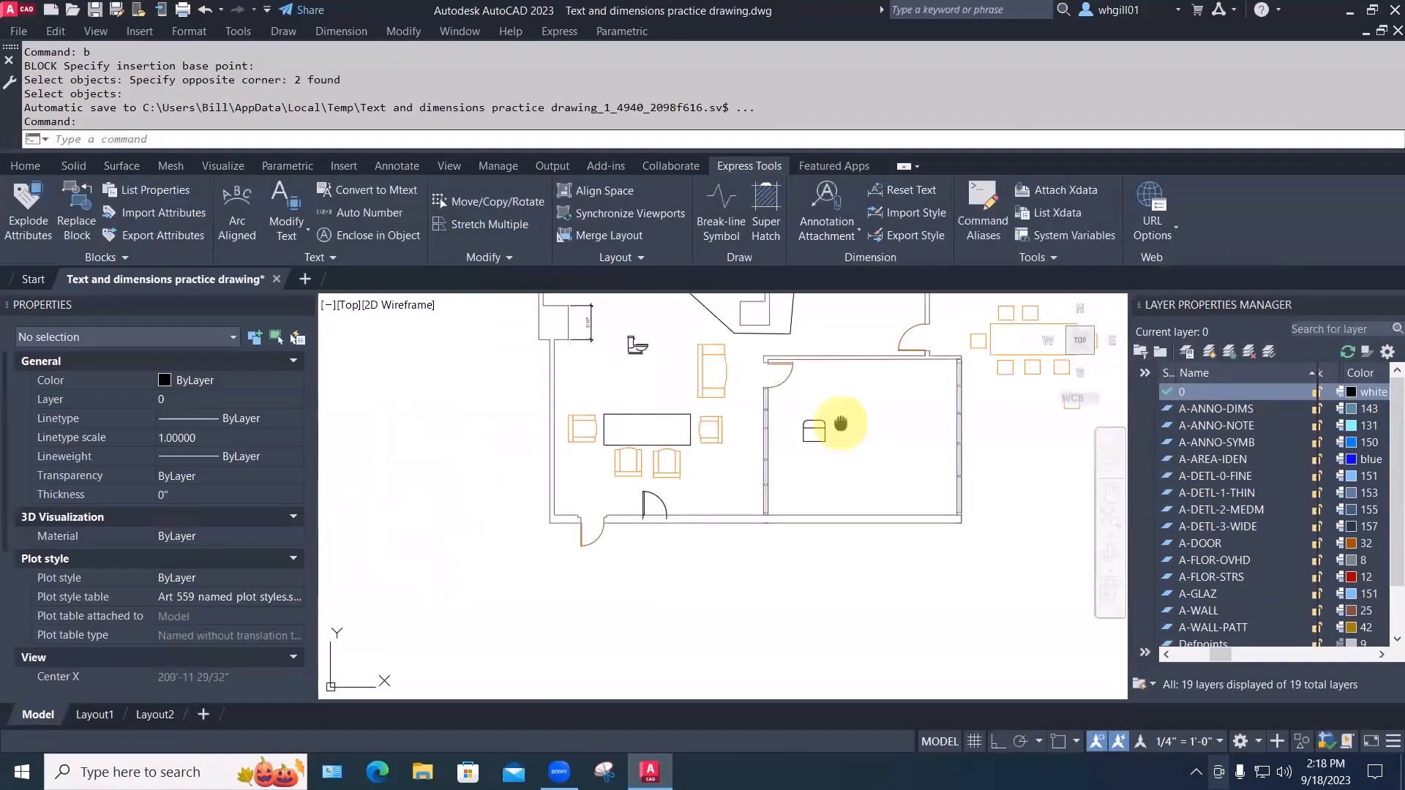
Replace all easy chair 01 blocks with easy chair 02, answering Y to purge
{"action": "middle_click_drag", "start_coordinate": [840, 424], "coordinate": [807, 466]}
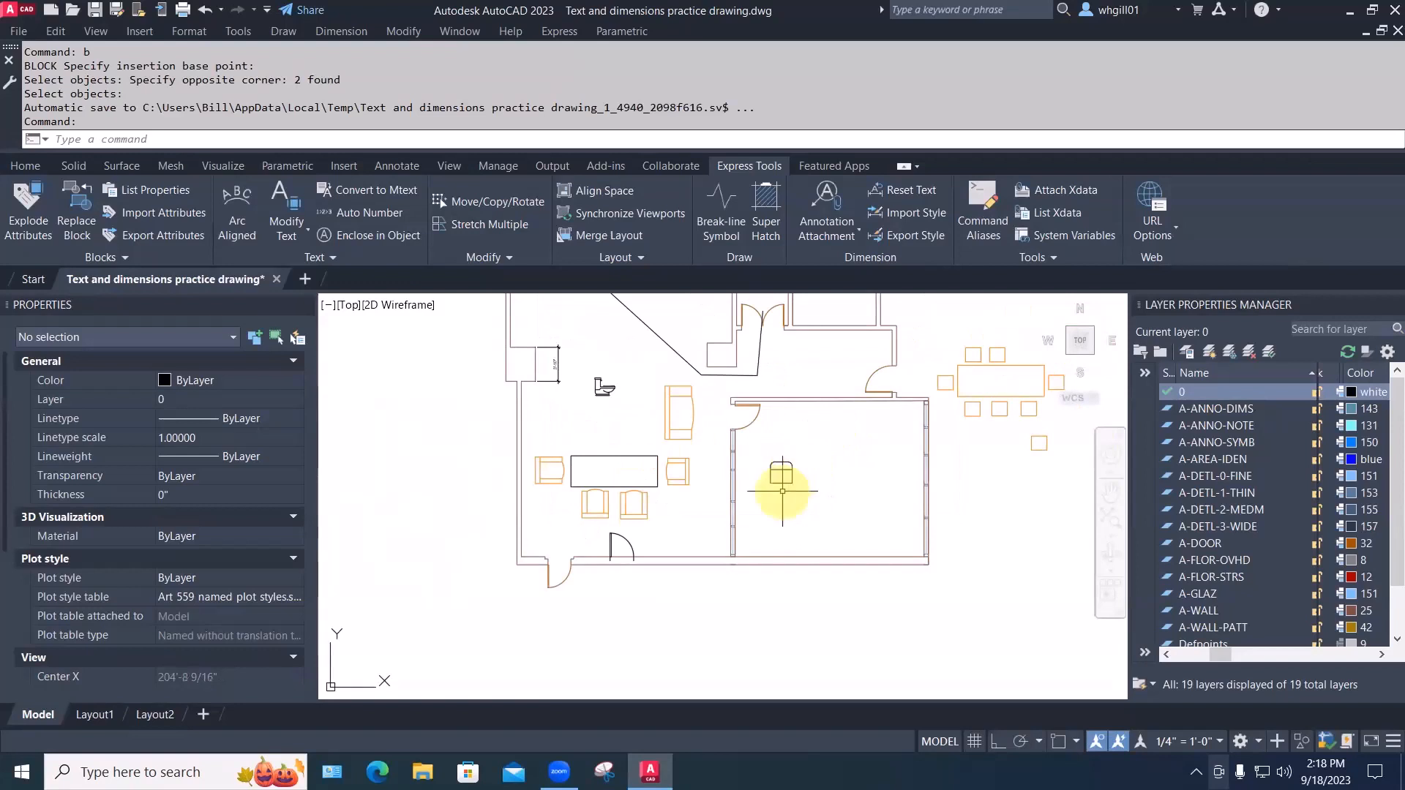
{"action": "left_click", "coordinate": [79, 232]}
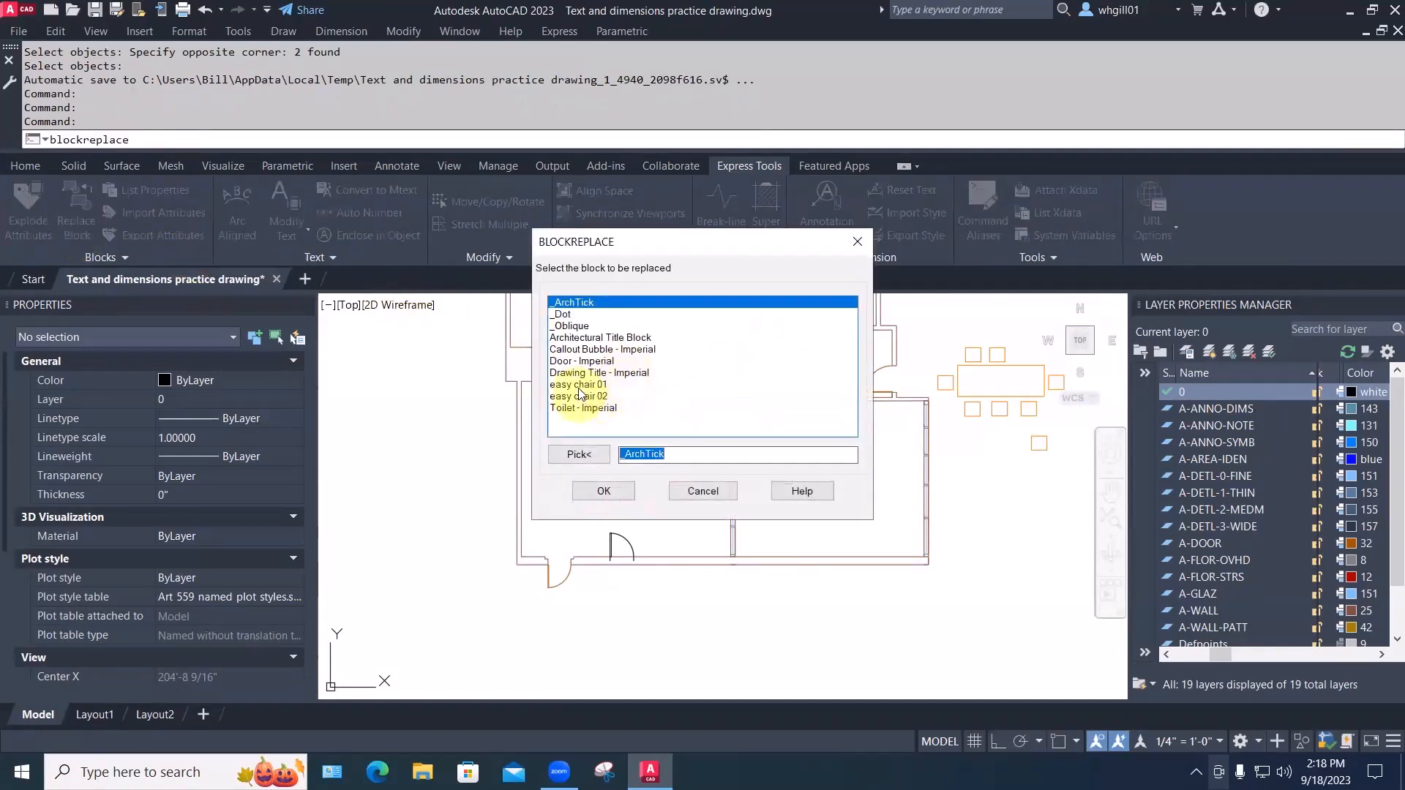
{"action": "left_click", "coordinate": [580, 385]}
{"action": "left_click", "coordinate": [600, 490]}
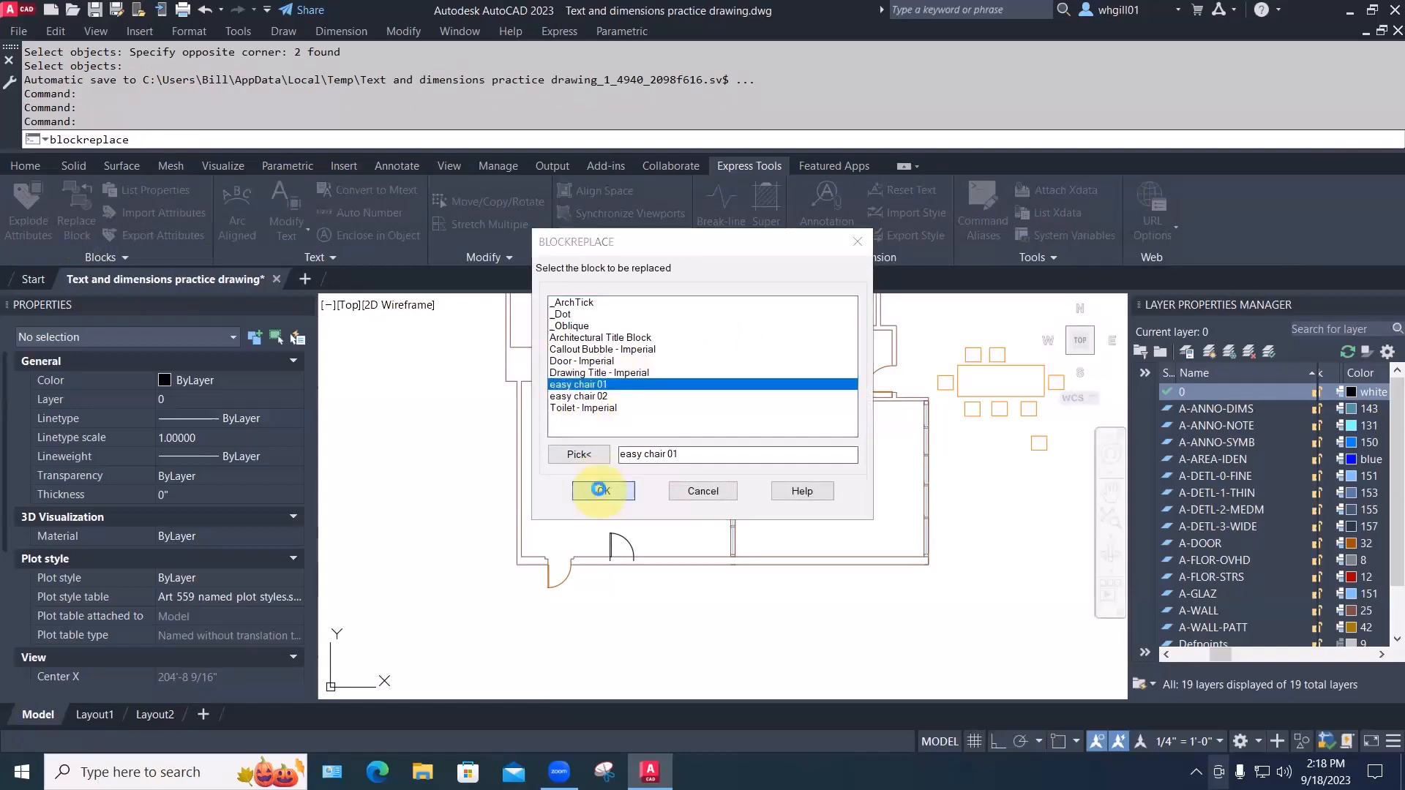
{"action": "left_click", "coordinate": [583, 396]}
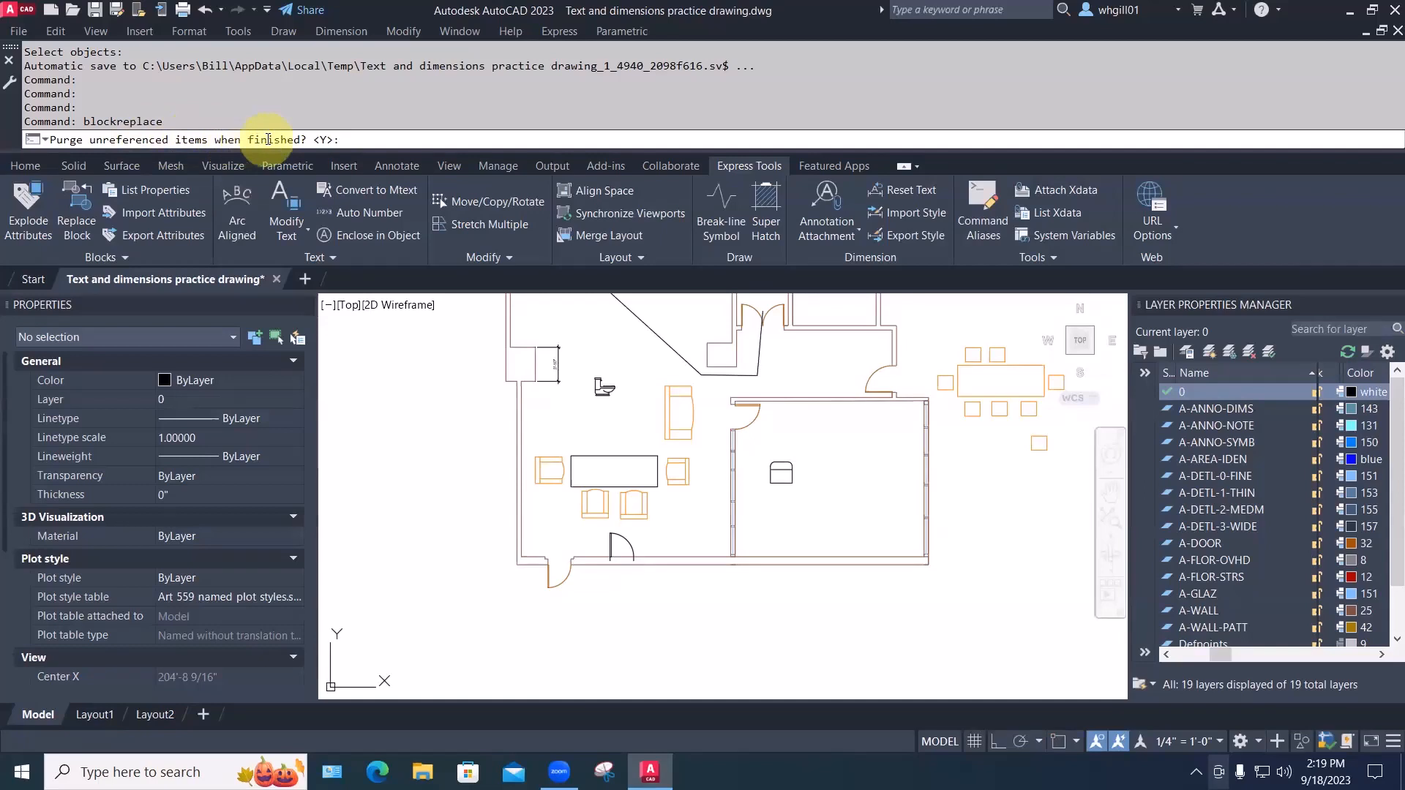
{"action": "type", "text": "y"}
{"action": "key", "text": "Return"}
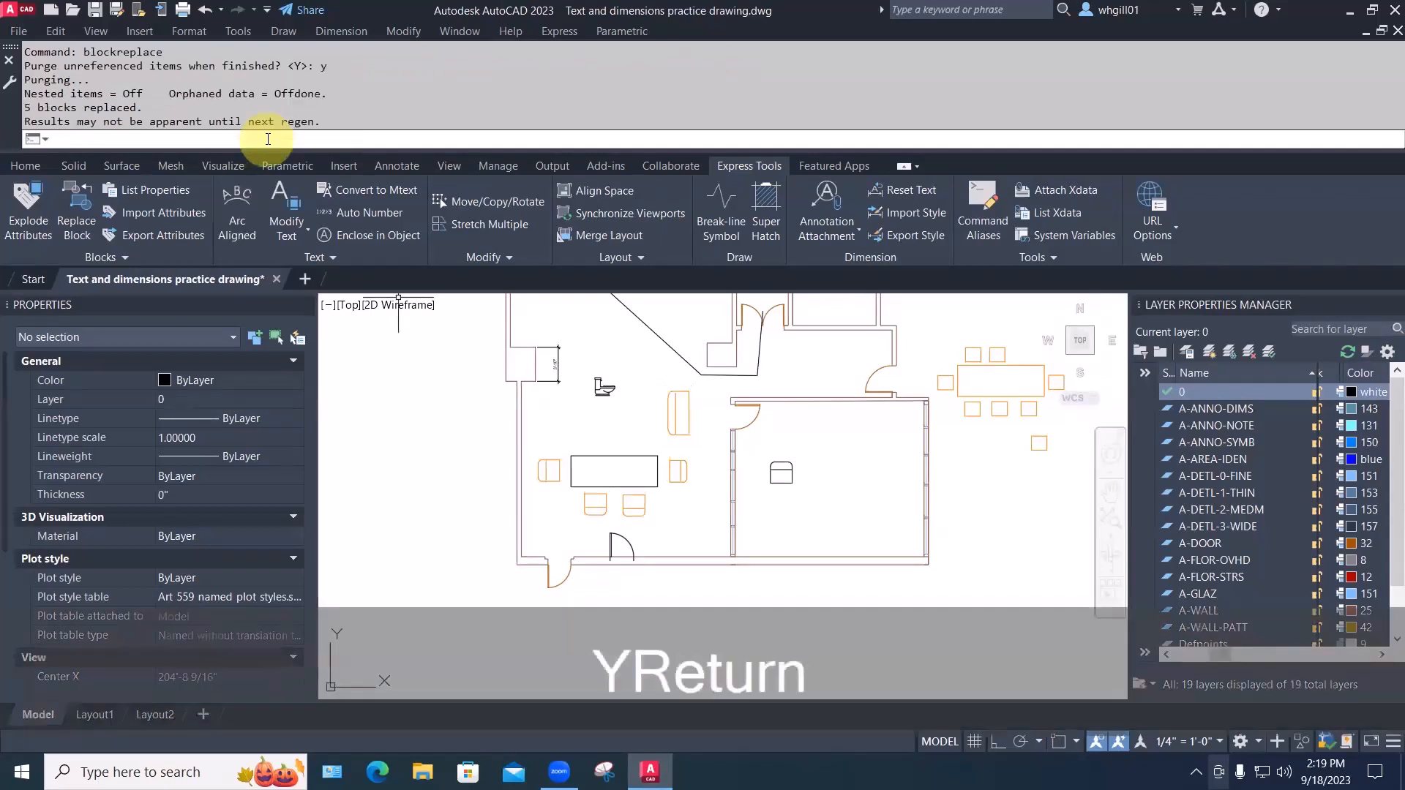
{"action": "scroll", "coordinate": [776, 483], "scroll_direction": "up", "scroll_amount": 2}
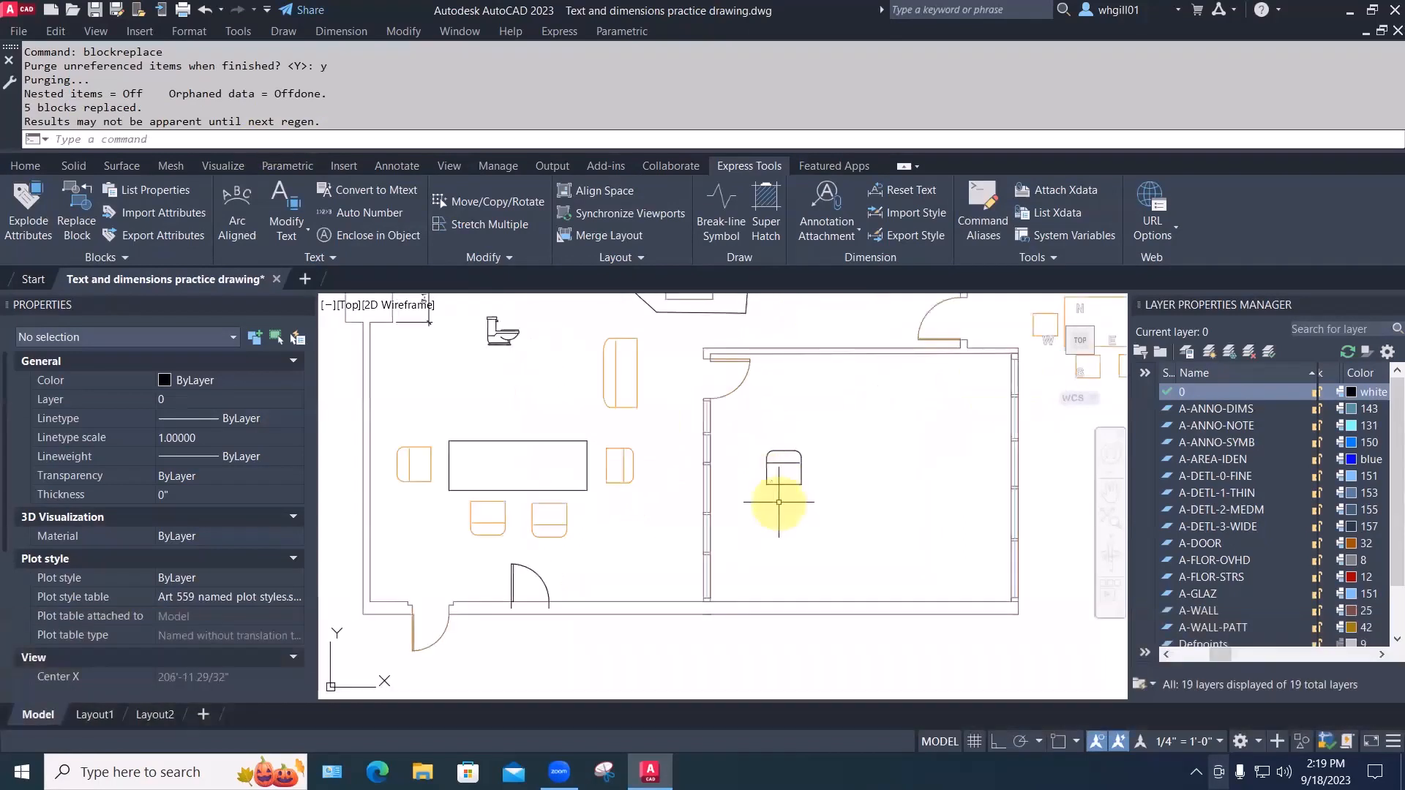
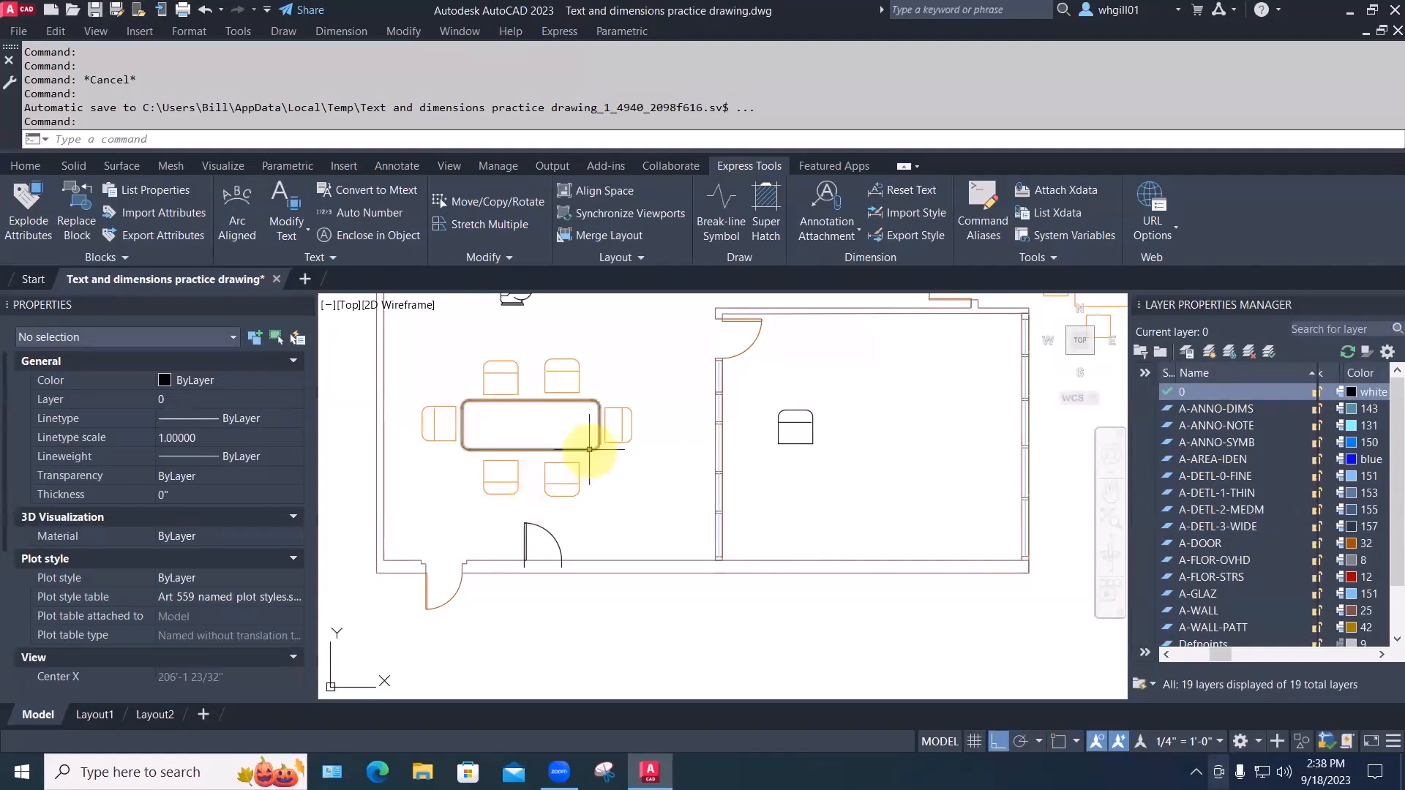
Group the left dining table and its six chairs into one group
{"action": "mouse_move", "coordinate": [589, 450]}
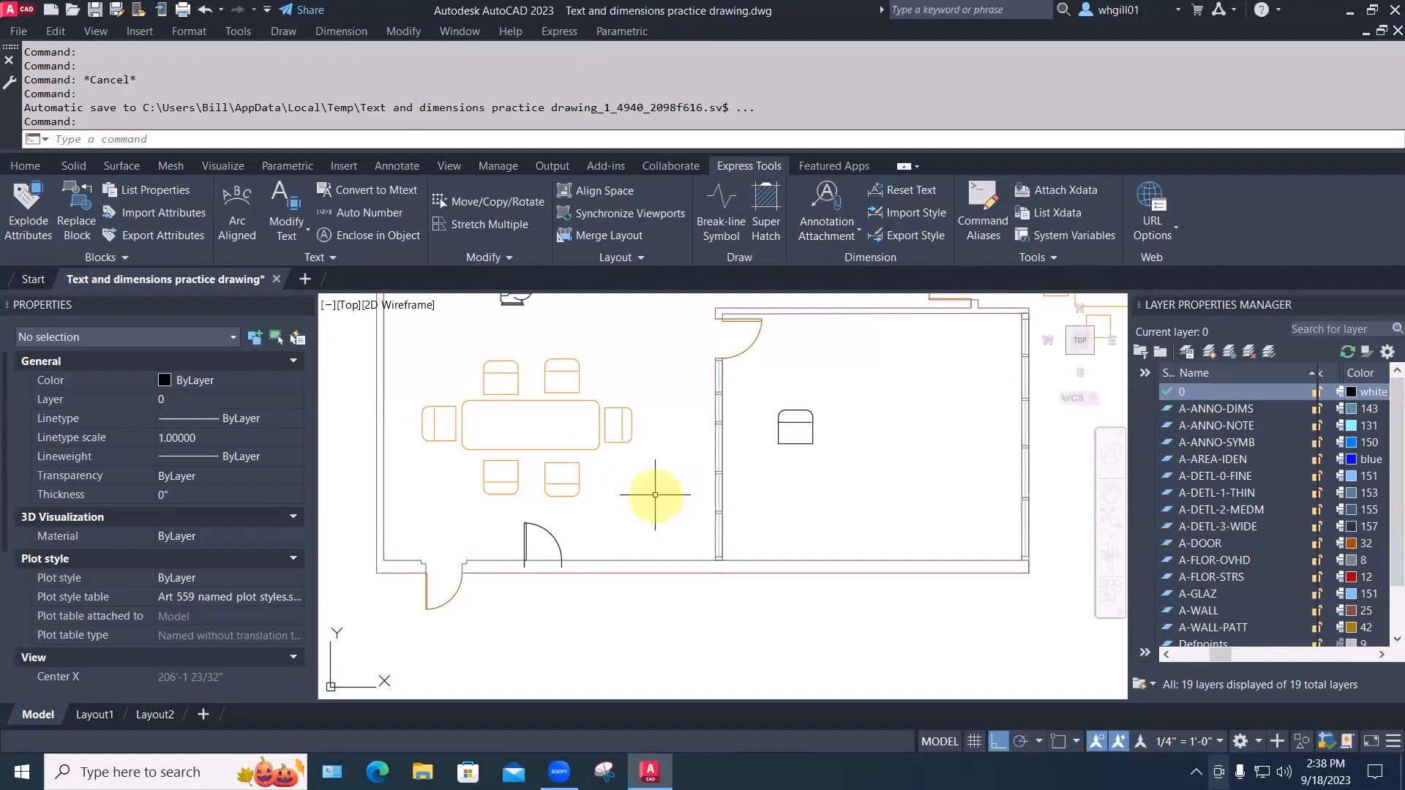
{"action": "type", "text": "GROUP"}
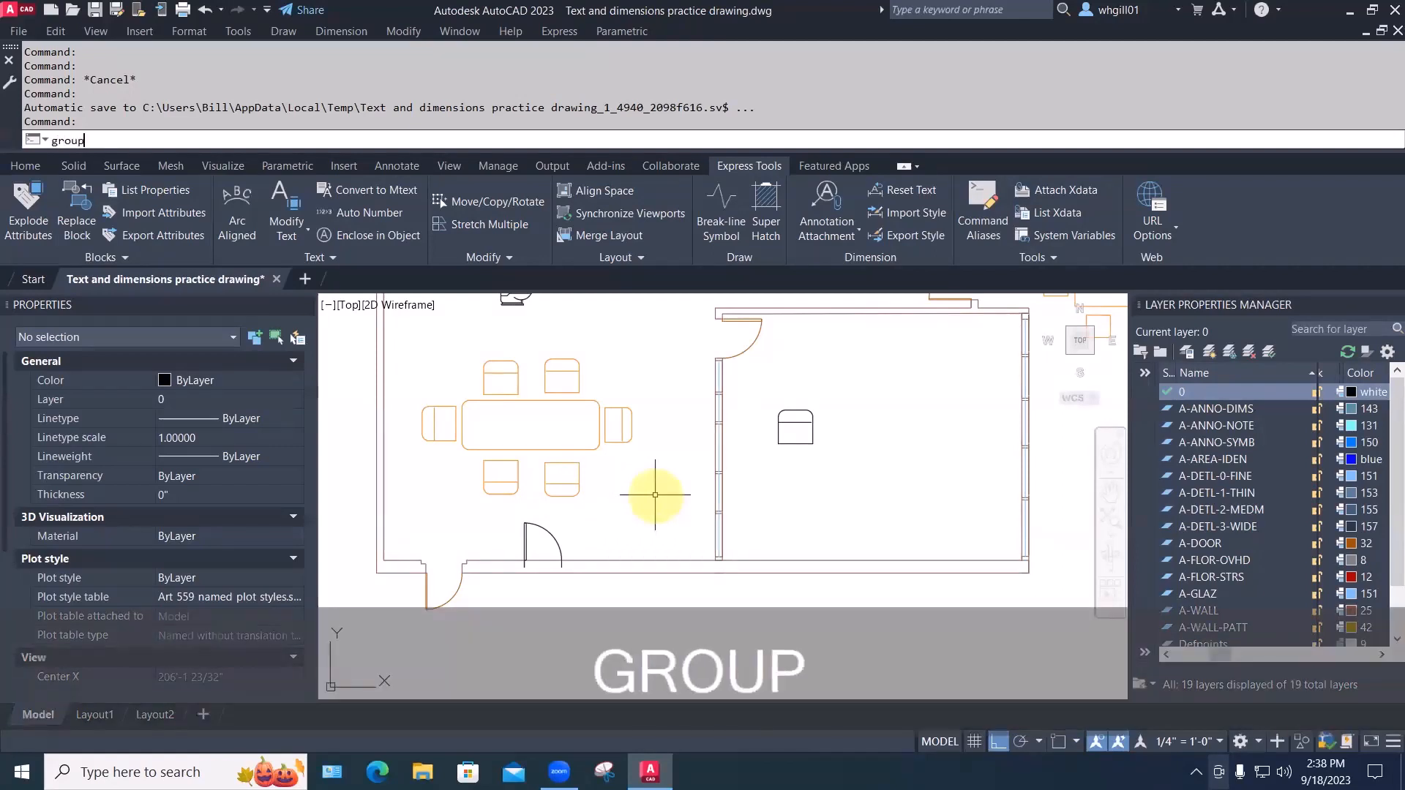
{"action": "key", "text": "Return"}
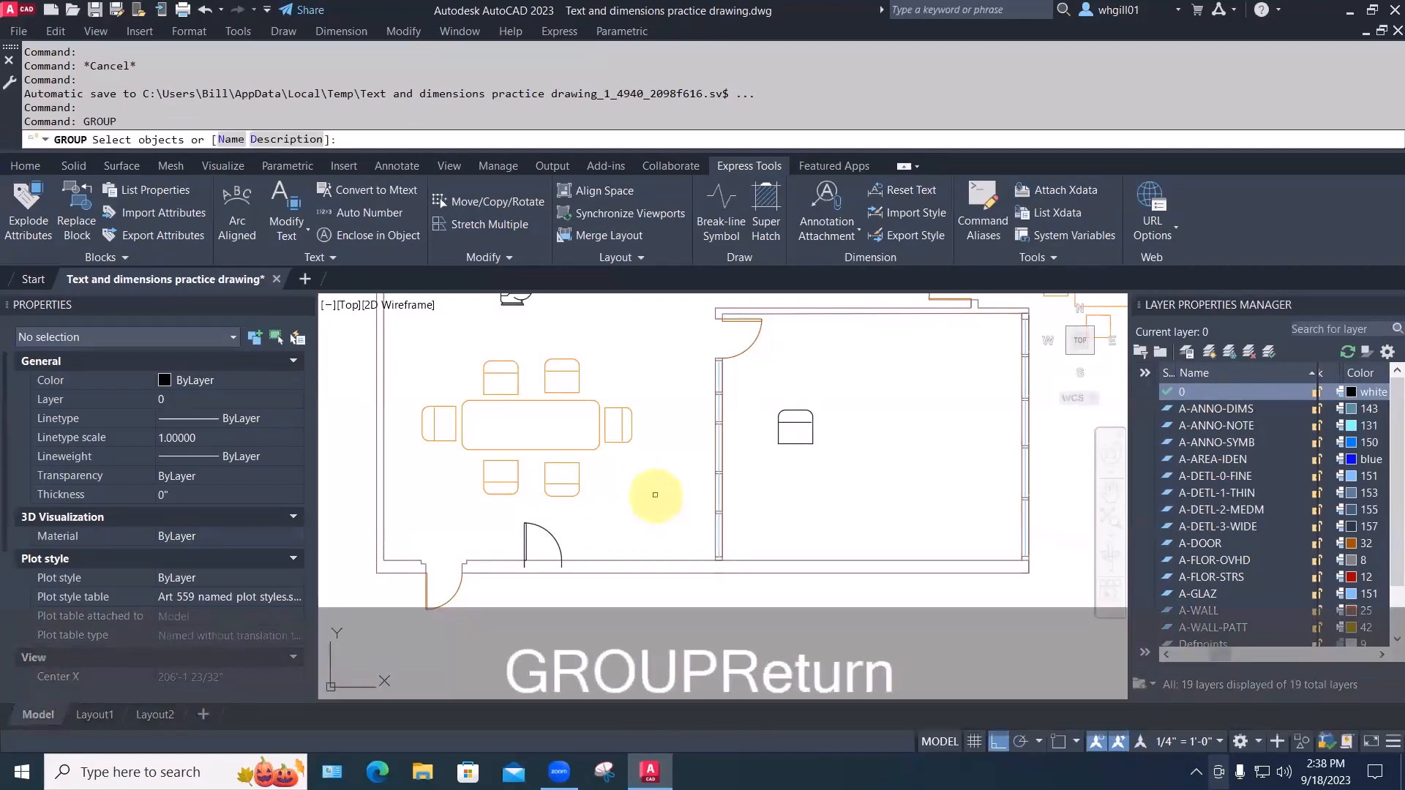
{"action": "left_click", "coordinate": [402, 349]}
{"action": "left_click", "coordinate": [685, 510]}
{"action": "key", "text": "space"}
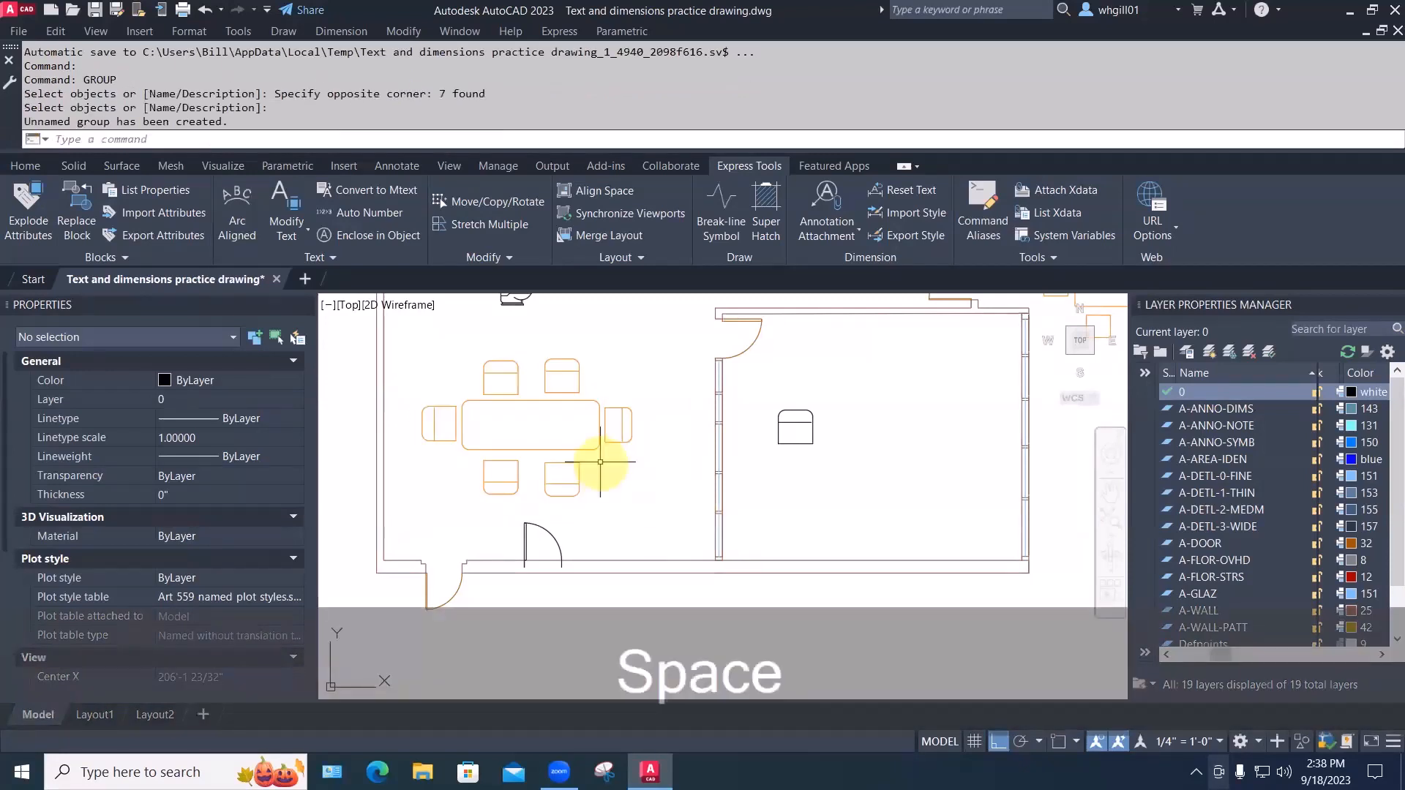
{"action": "key", "text": "Escape"}
Copy the grouped dining set into the right-hand room
{"action": "type", "text": "cp"}
{"action": "key", "text": "space"}
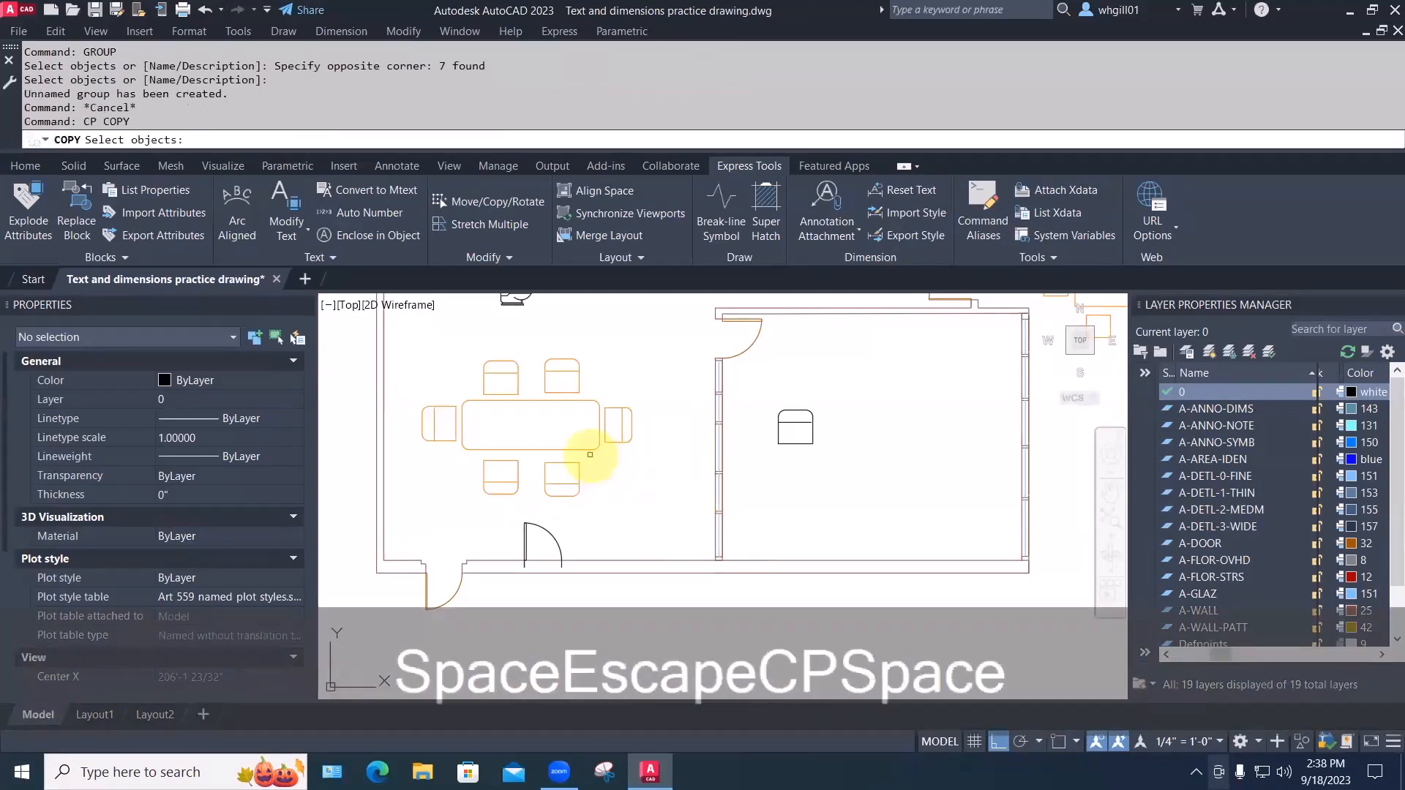
{"action": "left_click", "coordinate": [588, 450]}
{"action": "key", "text": "space"}
{"action": "left_click", "coordinate": [582, 459]}
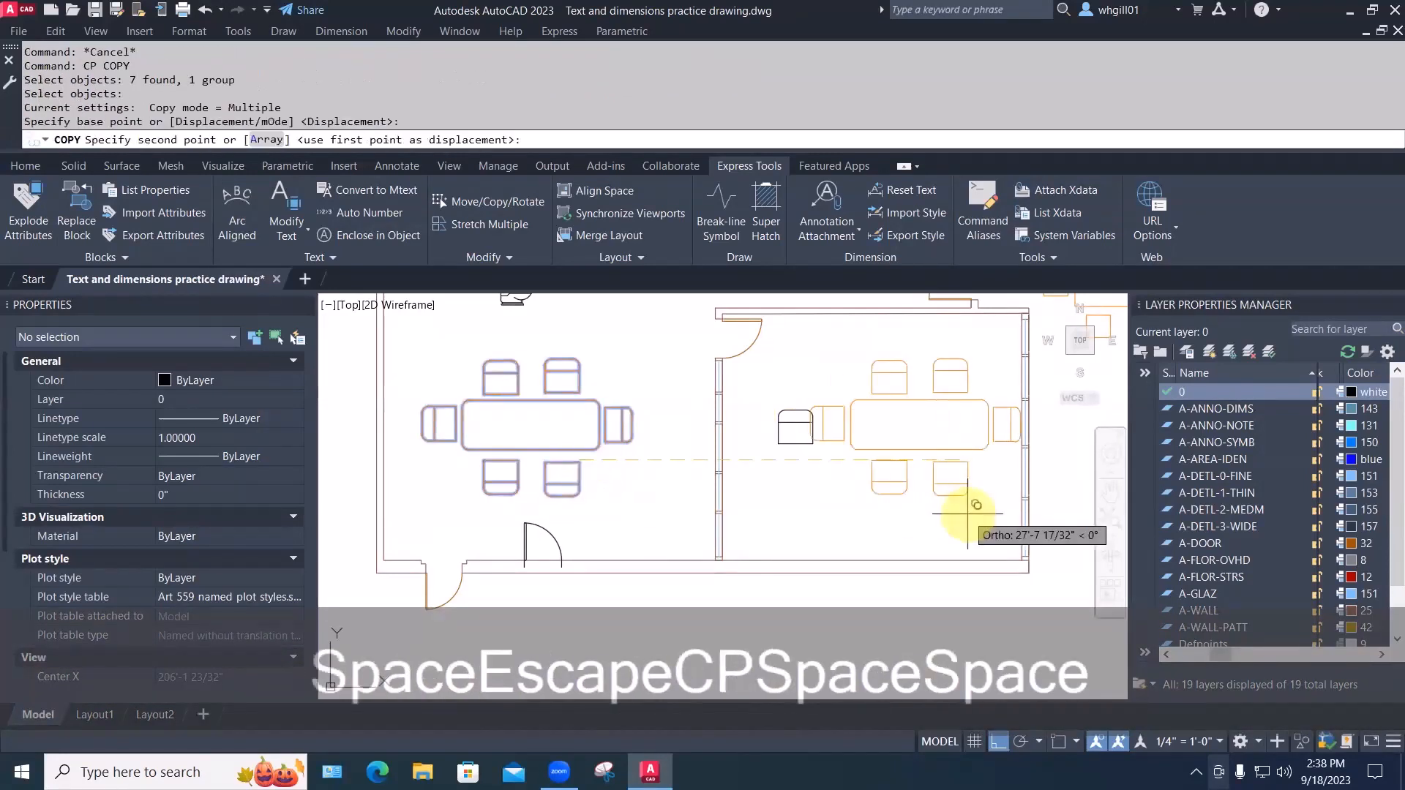
{"action": "left_click", "coordinate": [947, 498]}
{"action": "key", "text": "Escape"}
{"action": "key", "text": "Escape"}
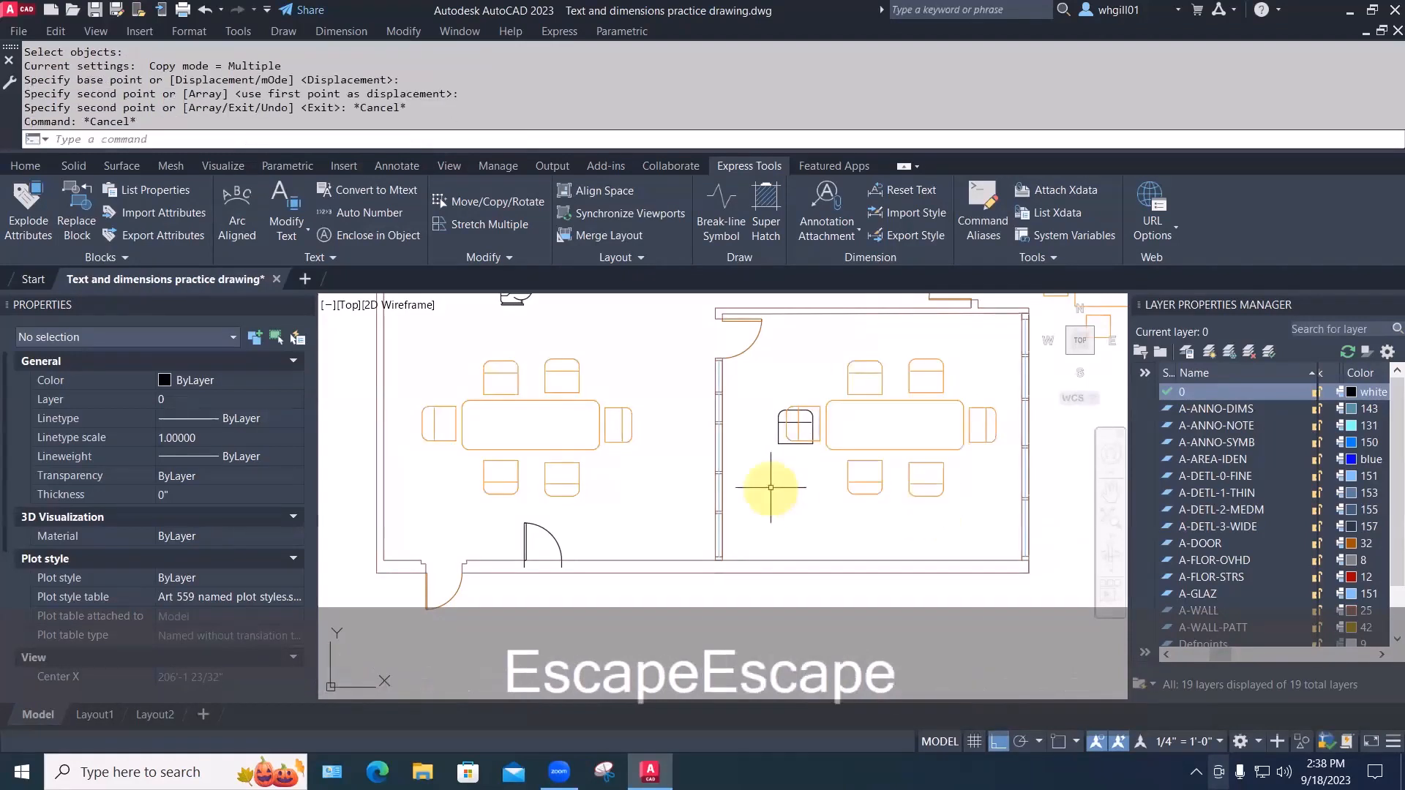
Move the armchair in the right room lower
{"action": "type", "text": "m"}
{"action": "key", "text": "space"}
{"action": "left_click", "coordinate": [779, 437]}
{"action": "key", "text": "space"}
{"action": "left_click", "coordinate": [763, 454]}
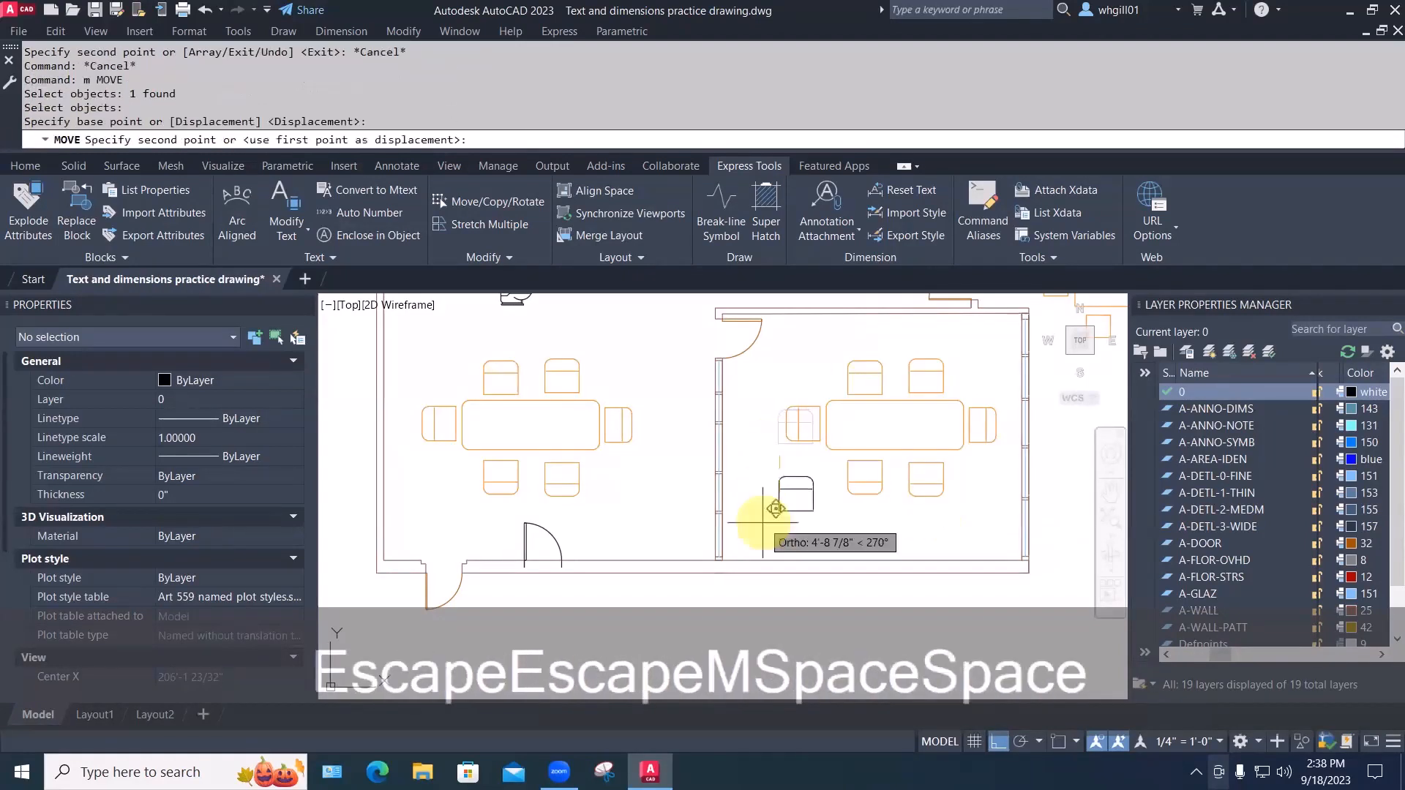
{"action": "key", "text": "Escape"}
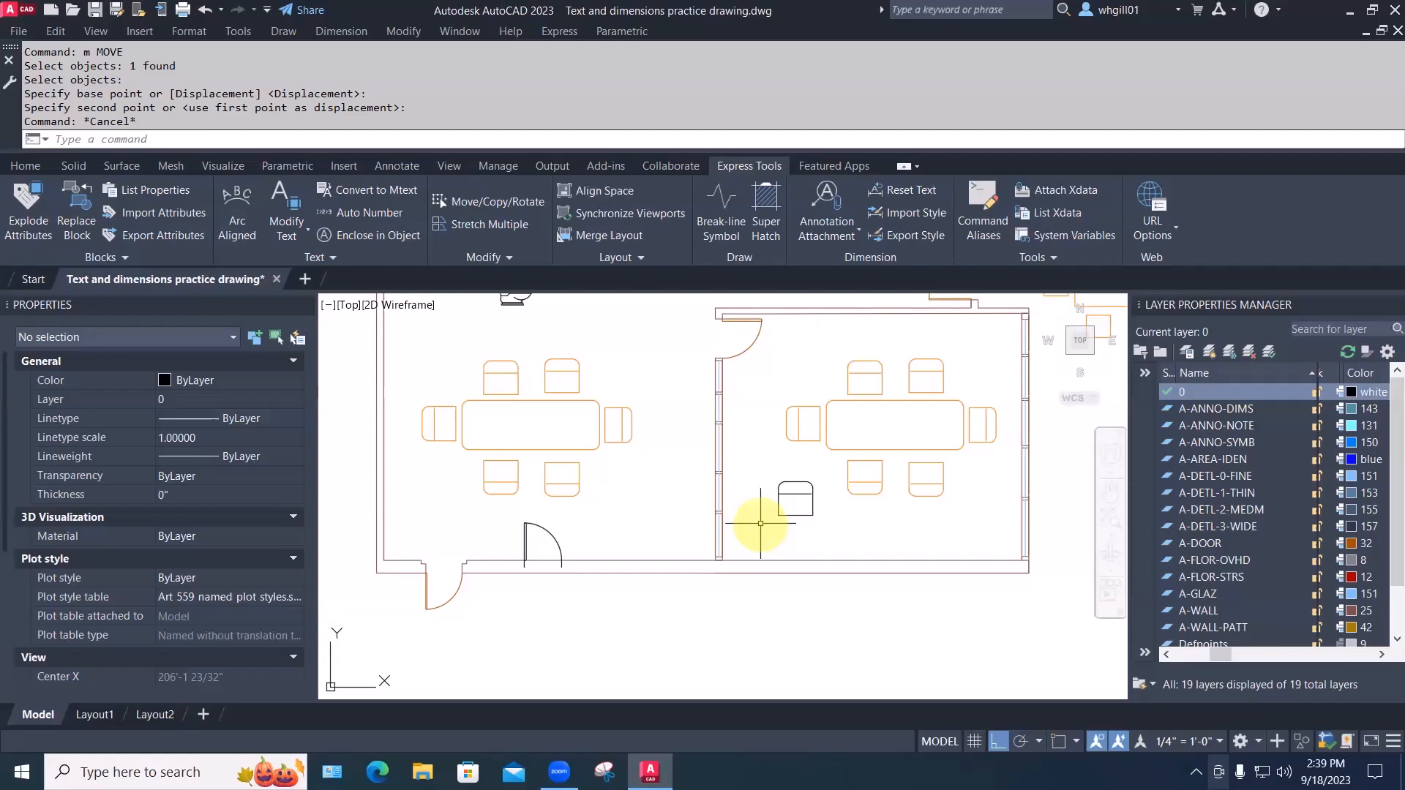
{"action": "type", "text": "BLOCK"}
{"action": "key", "text": "Return"}
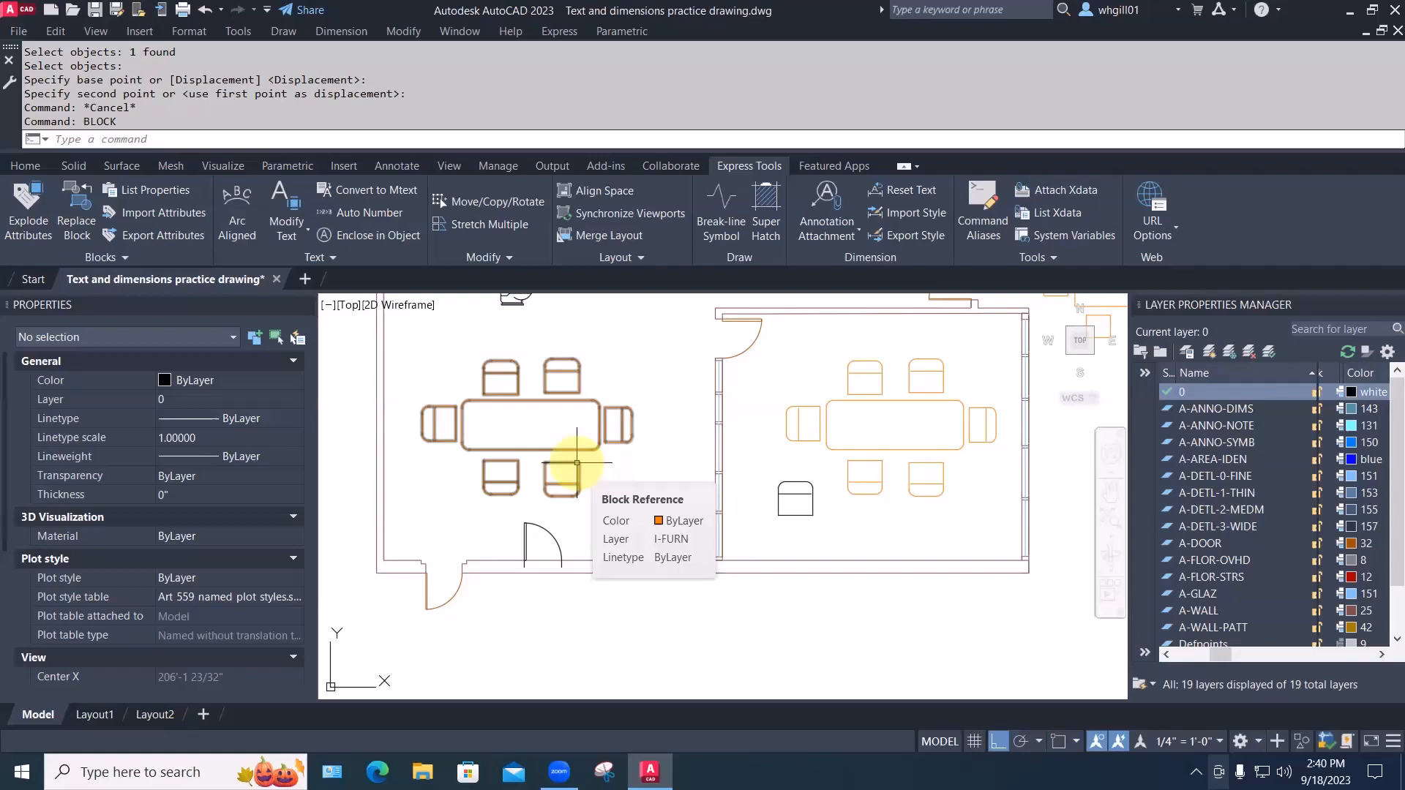
Zoom in on the left dining set and inspect its top-right chair
{"action": "left_click", "coordinate": [548, 531]}
{"action": "scroll", "coordinate": [853, 480], "scroll_direction": "up", "scroll_amount": 2}
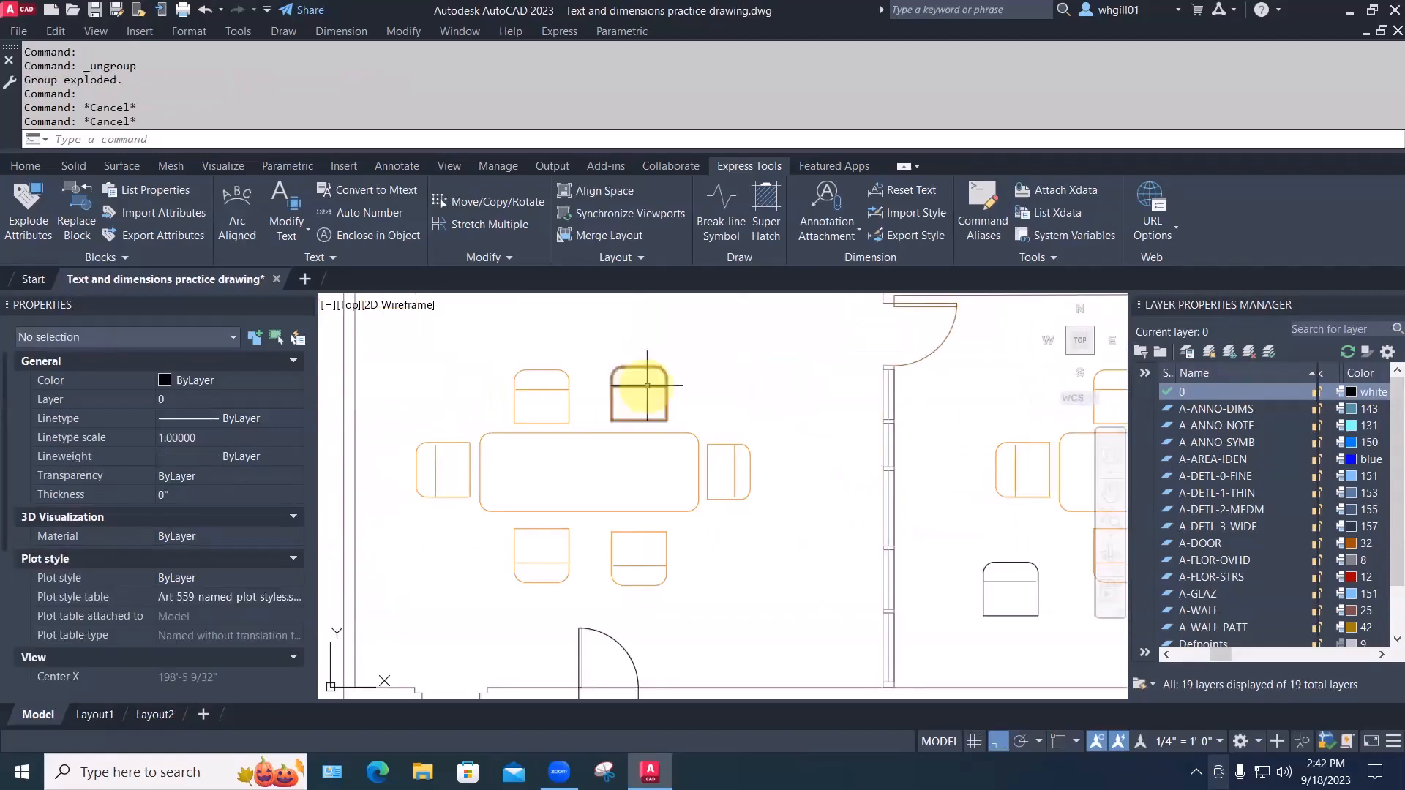
{"action": "left_click", "coordinate": [634, 388]}
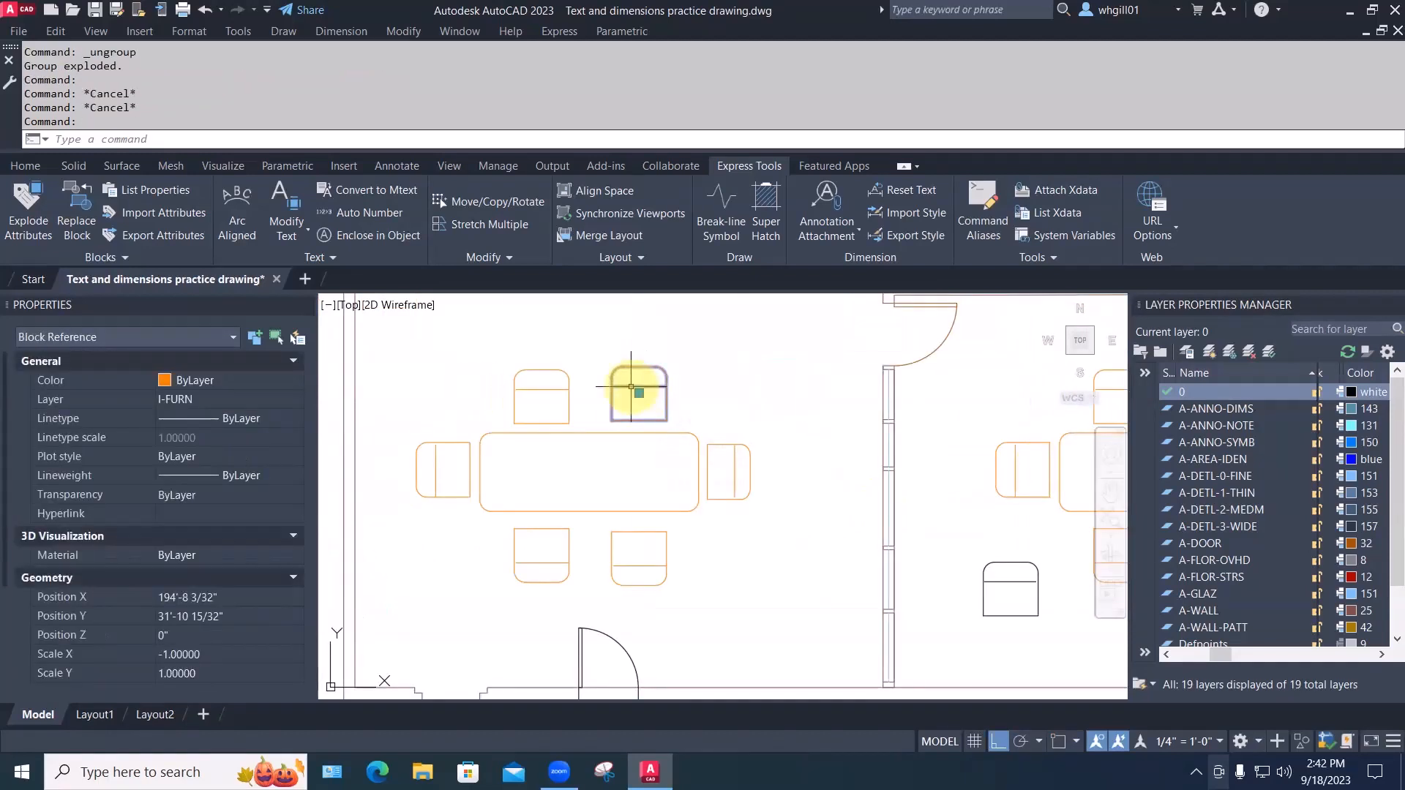
{"action": "key", "text": "Escape"}
{"action": "key", "text": "Escape"}
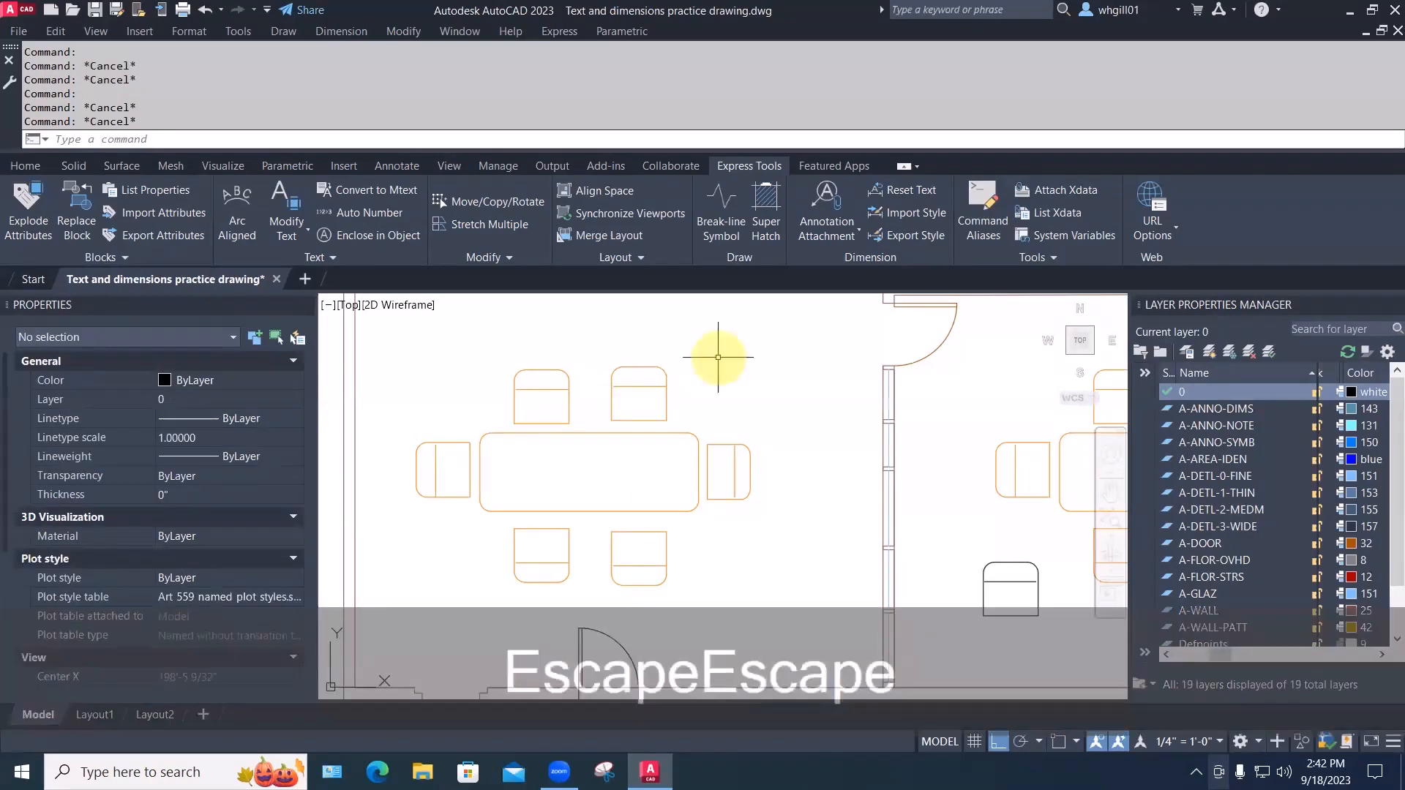
Explode the top-right chair into plain linework, then zoom back out to both rooms
{"action": "type", "text": "EXPLODE"}
{"action": "key", "text": "space"}
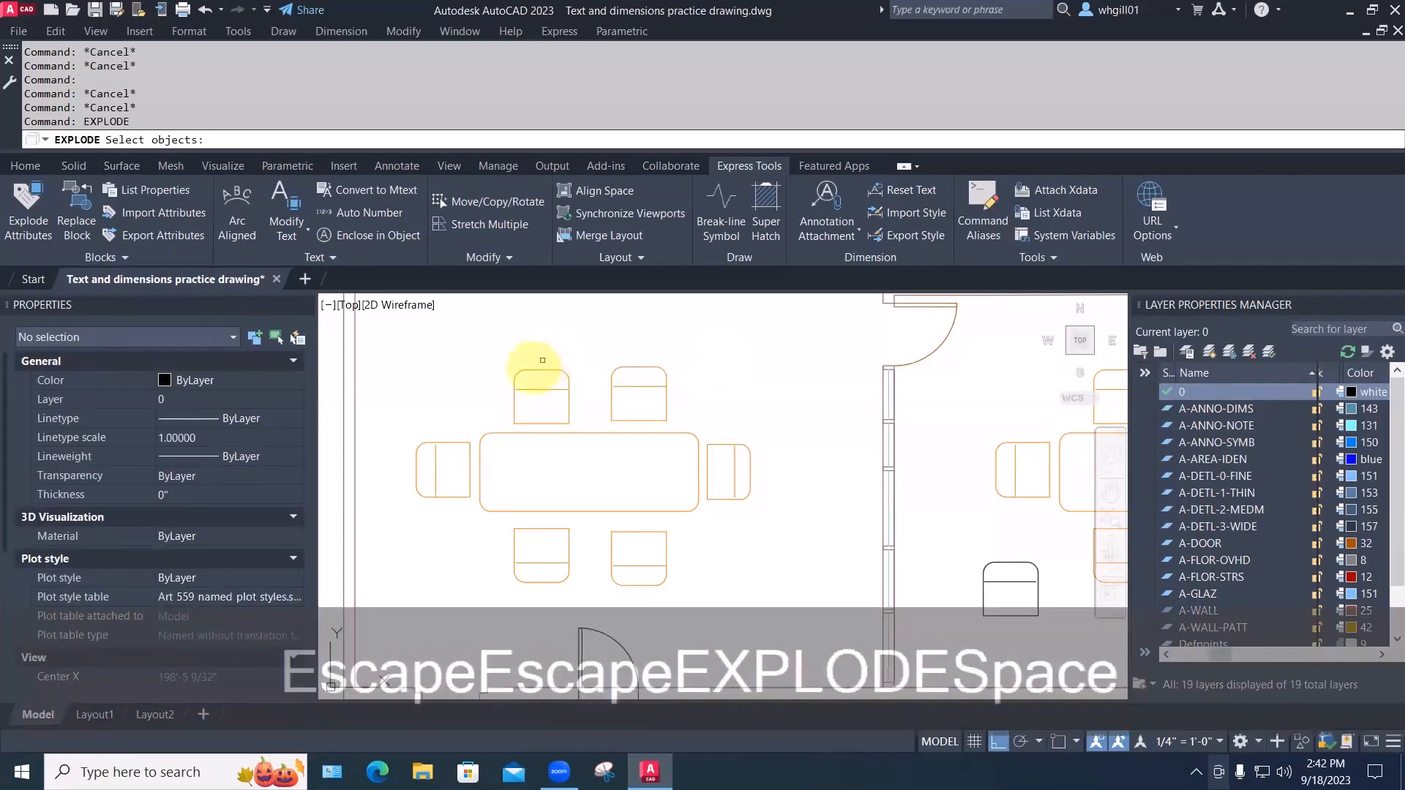
{"action": "left_click", "coordinate": [633, 385]}
{"action": "key", "text": "space"}
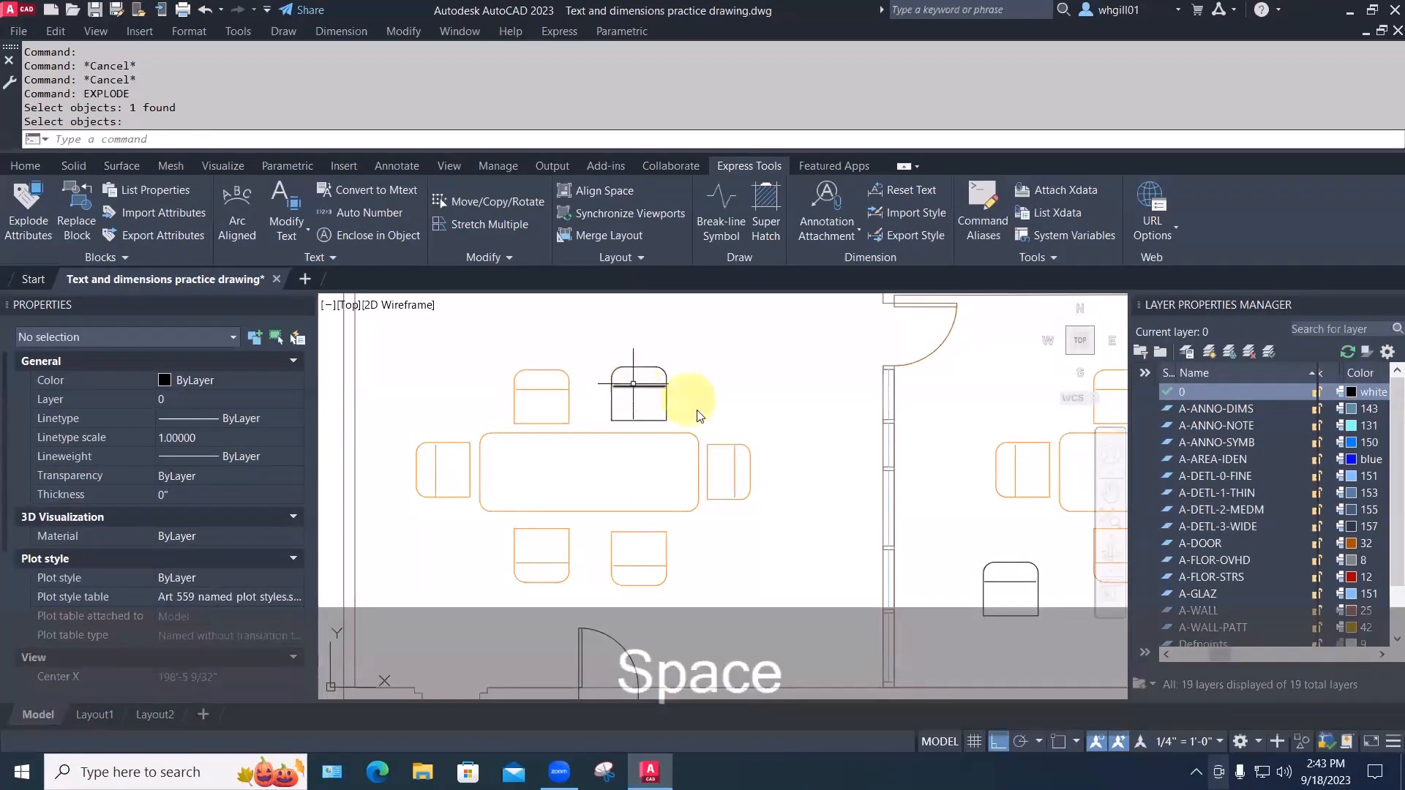
{"action": "left_click", "coordinate": [666, 403]}
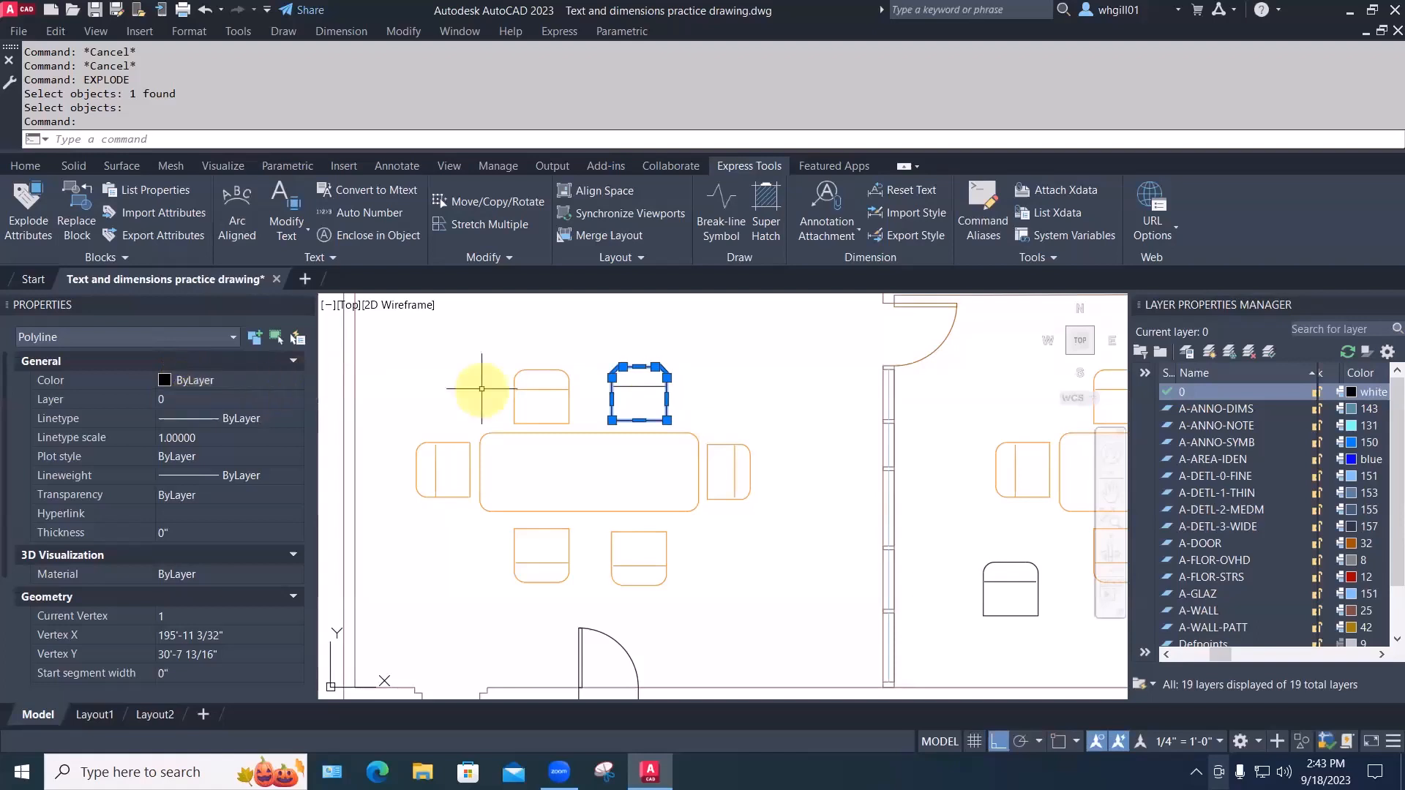
{"action": "key", "text": "Escape"}
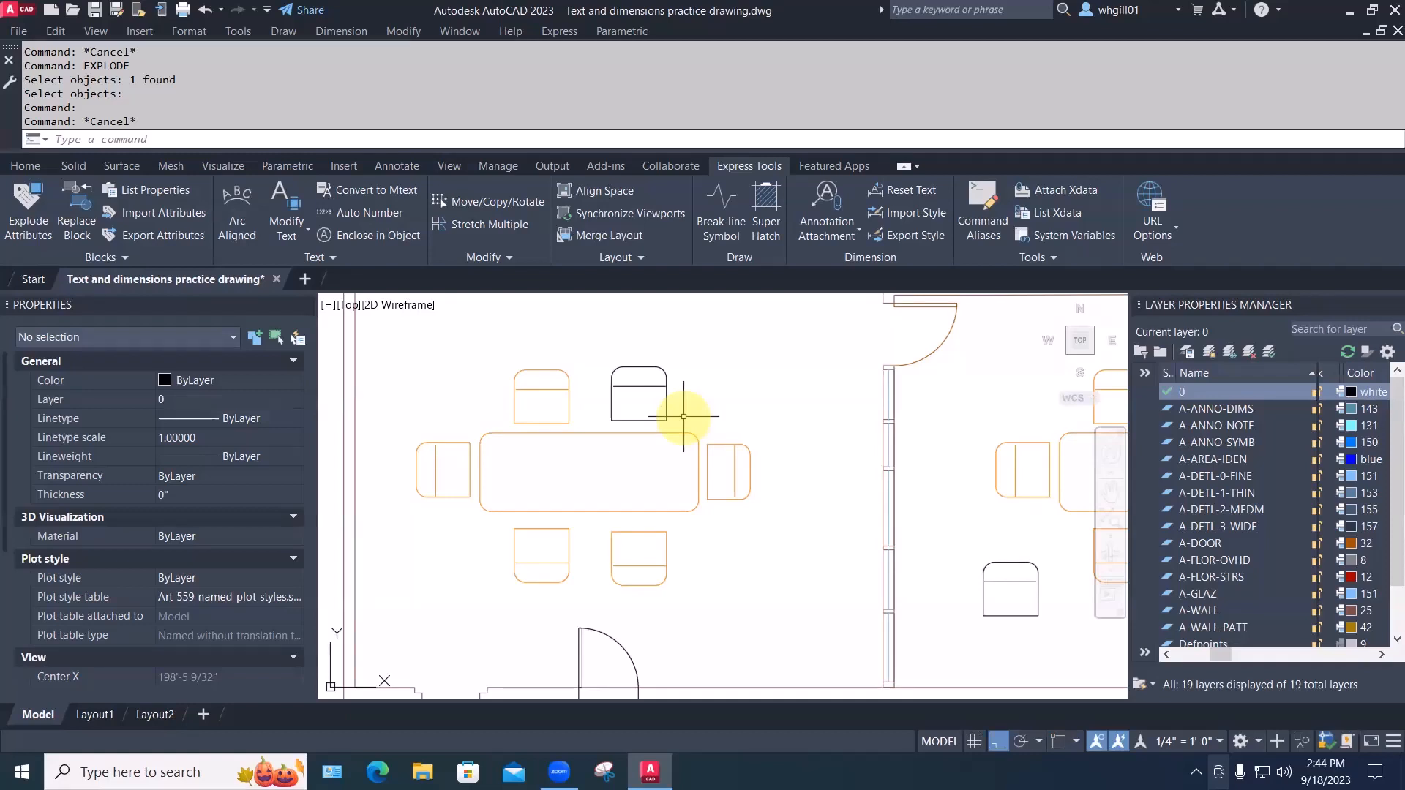
{"action": "scroll", "coordinate": [683, 416], "scroll_direction": "down", "scroll_amount": 2}
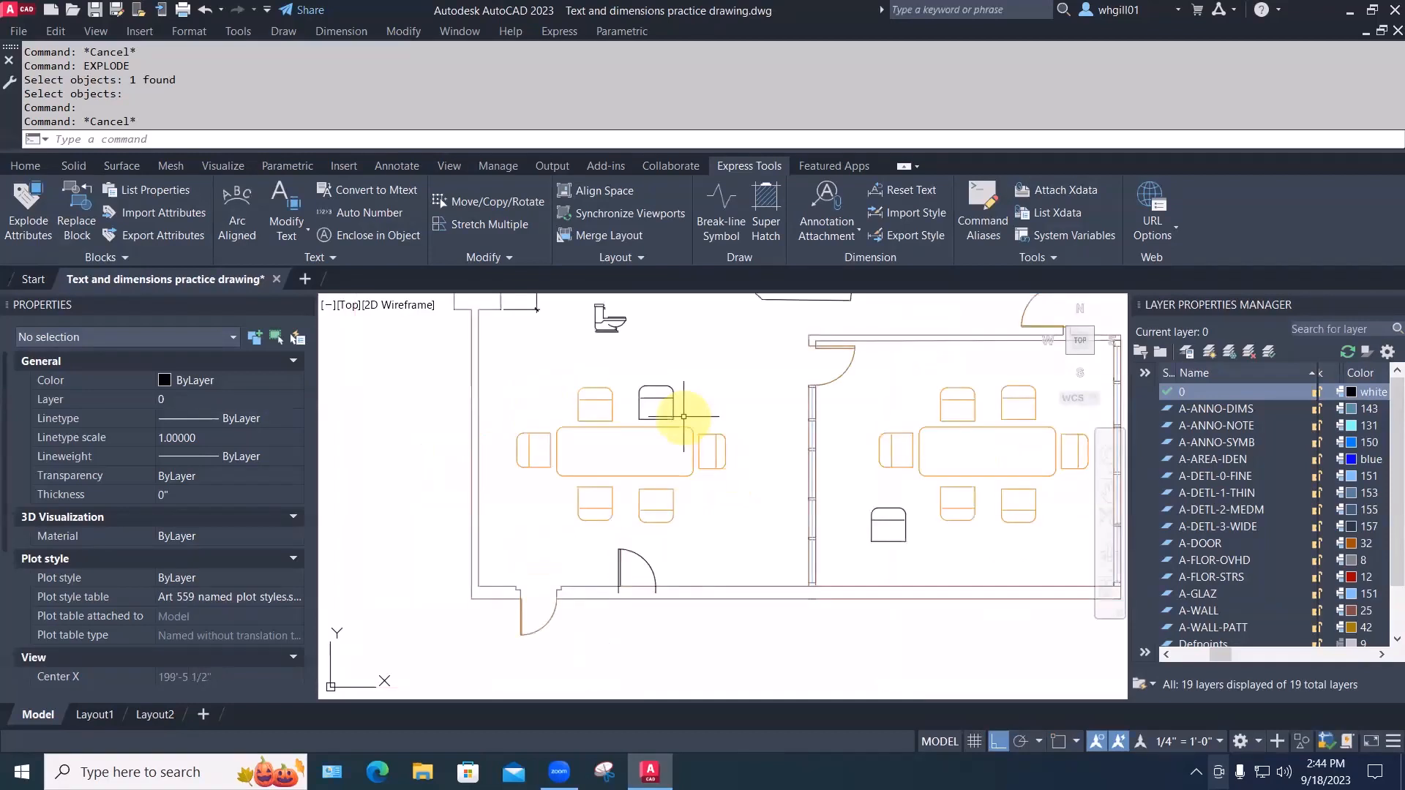
{"action": "middle_click_drag", "start_coordinate": [716, 428], "coordinate": [658, 464]}
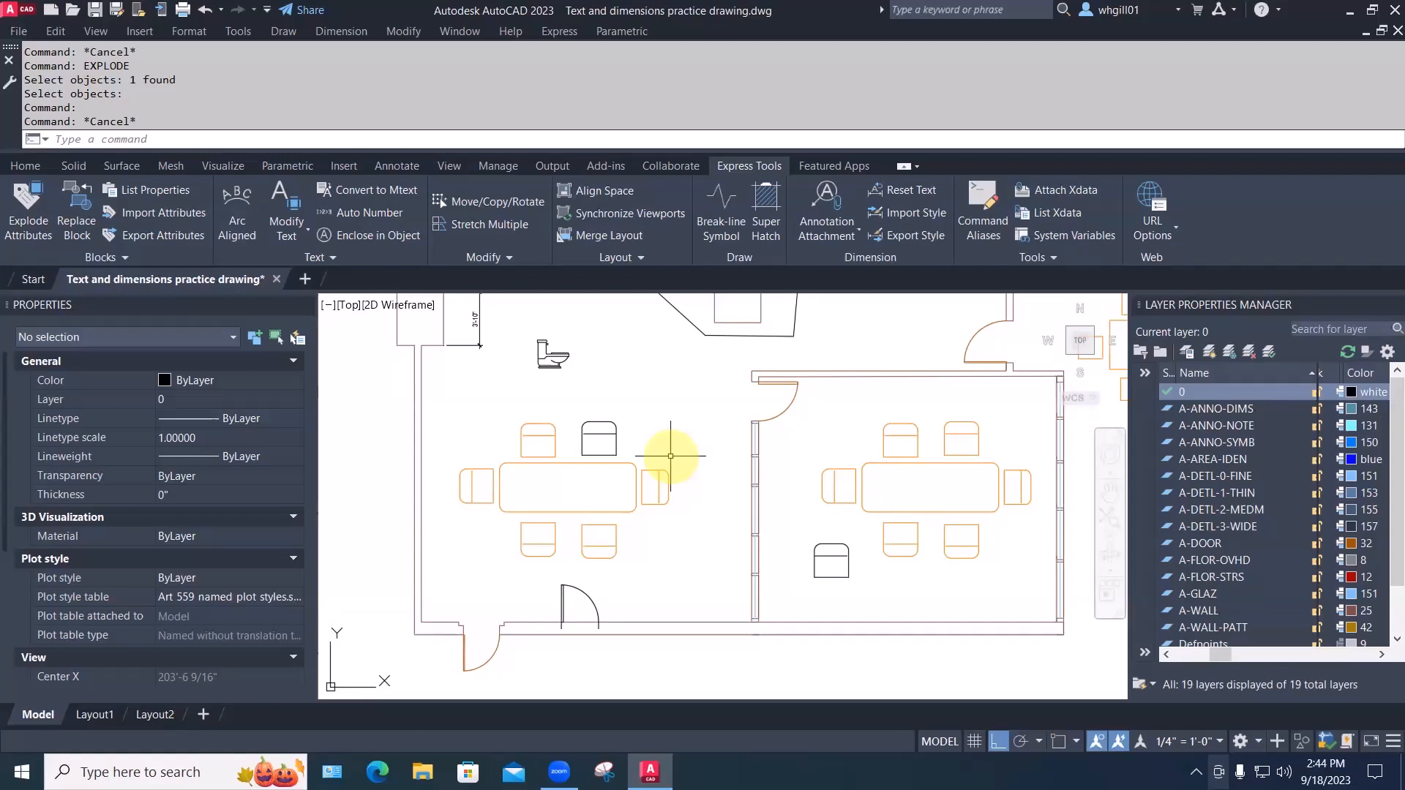
Use WBLOCK with Source set to Block to export easy chair 02 as its own drawing
{"action": "type", "text": "WBLOCK"}
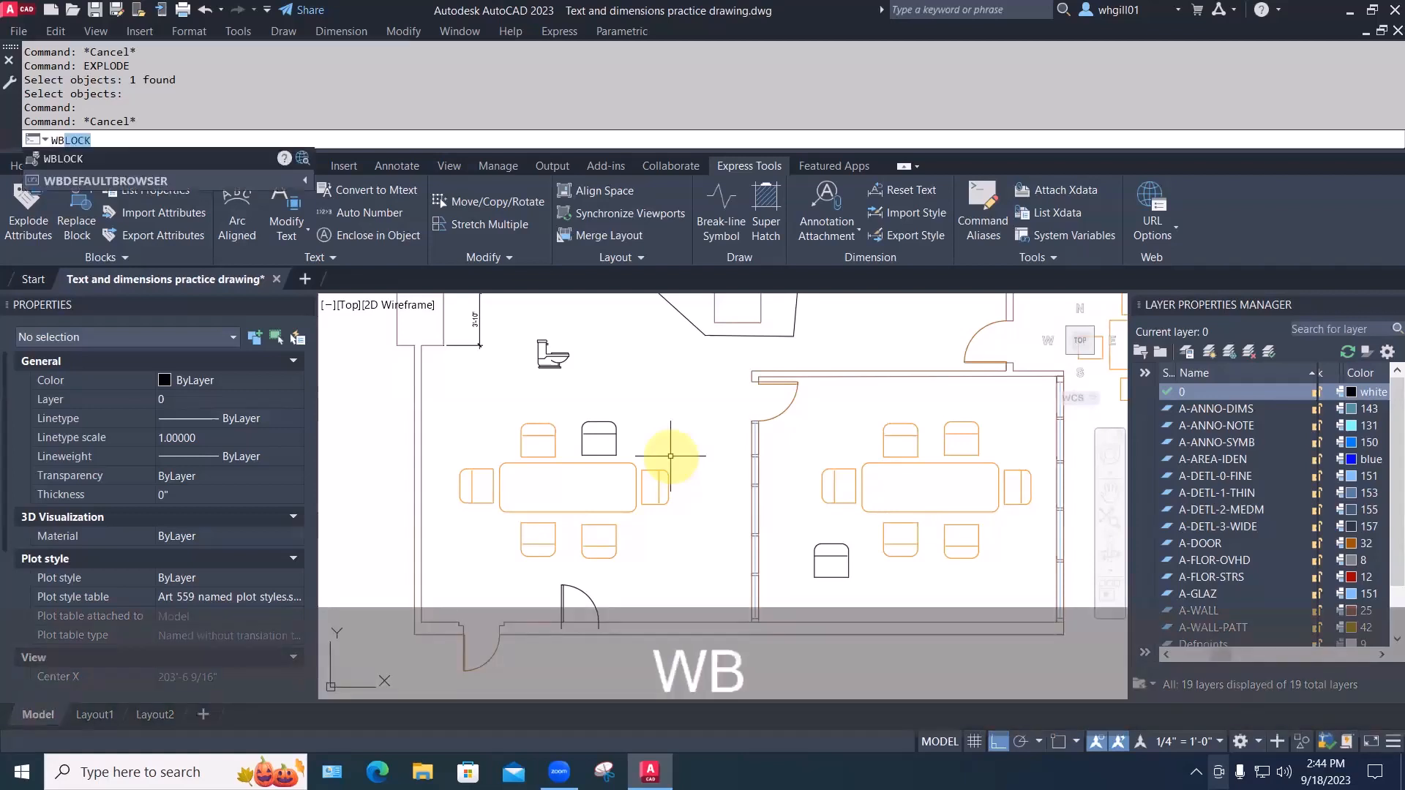
{"action": "key", "text": "Return"}
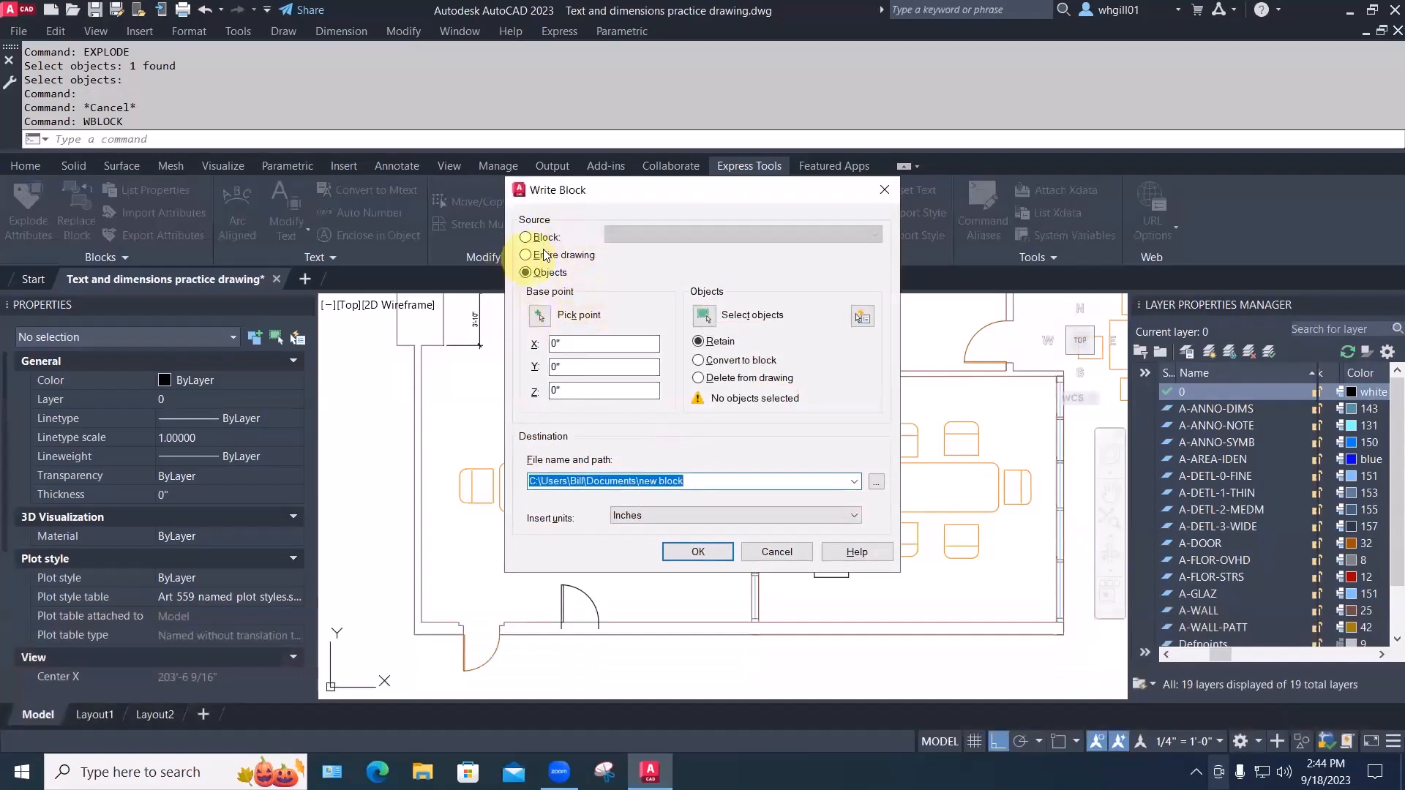
{"action": "left_click_drag", "start_coordinate": [627, 191], "coordinate": [935, 147]}
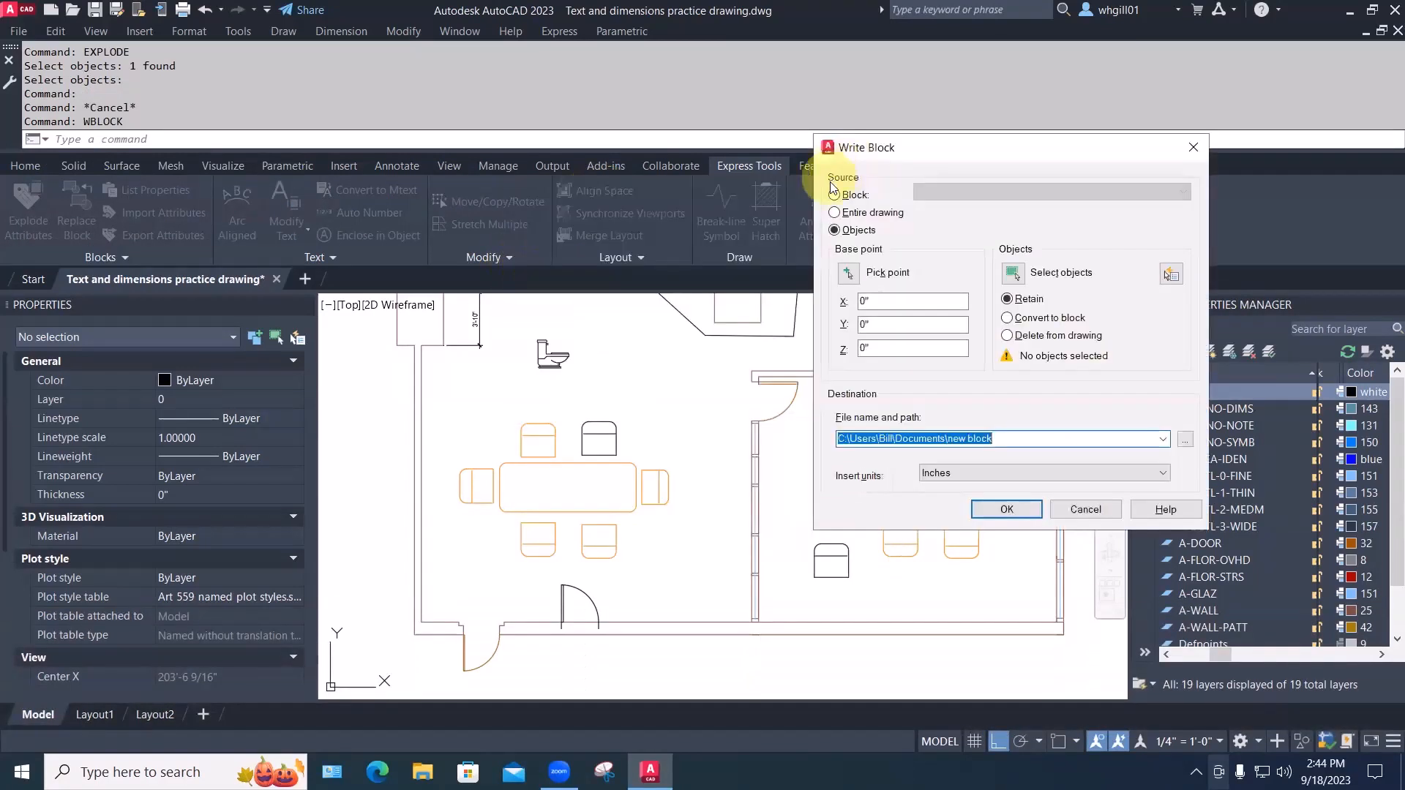
{"action": "left_click", "coordinate": [835, 195]}
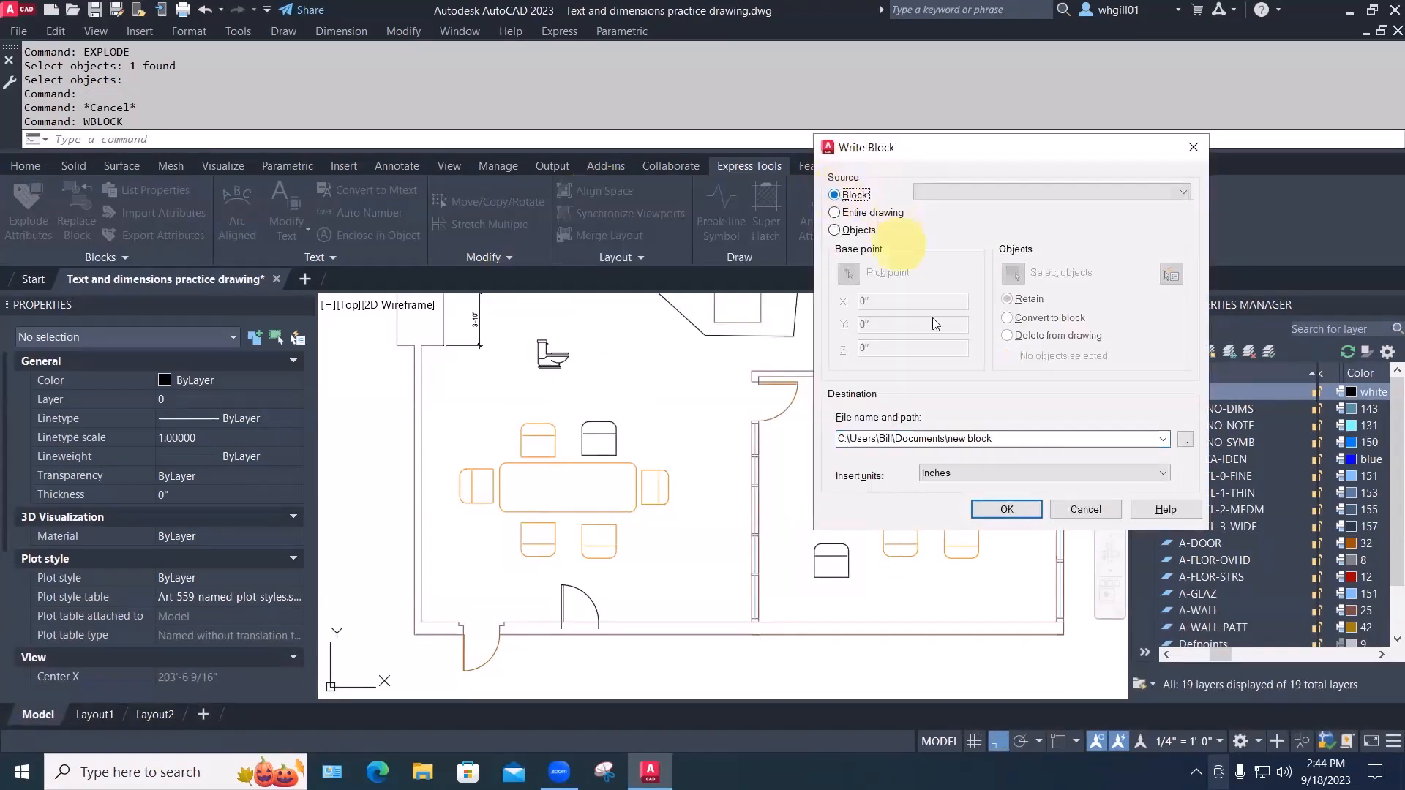
{"action": "left_click", "coordinate": [1014, 193]}
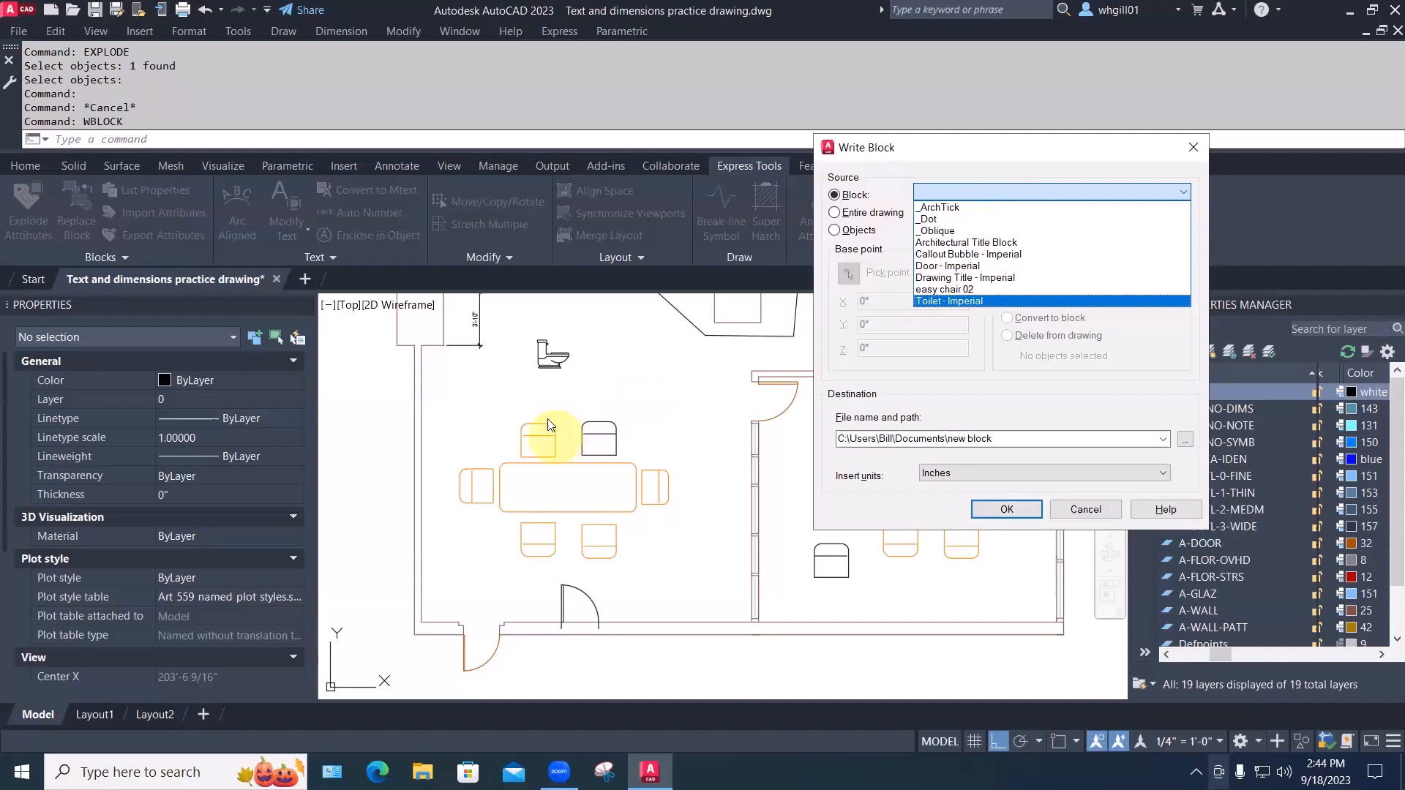
{"action": "left_click", "coordinate": [944, 289]}
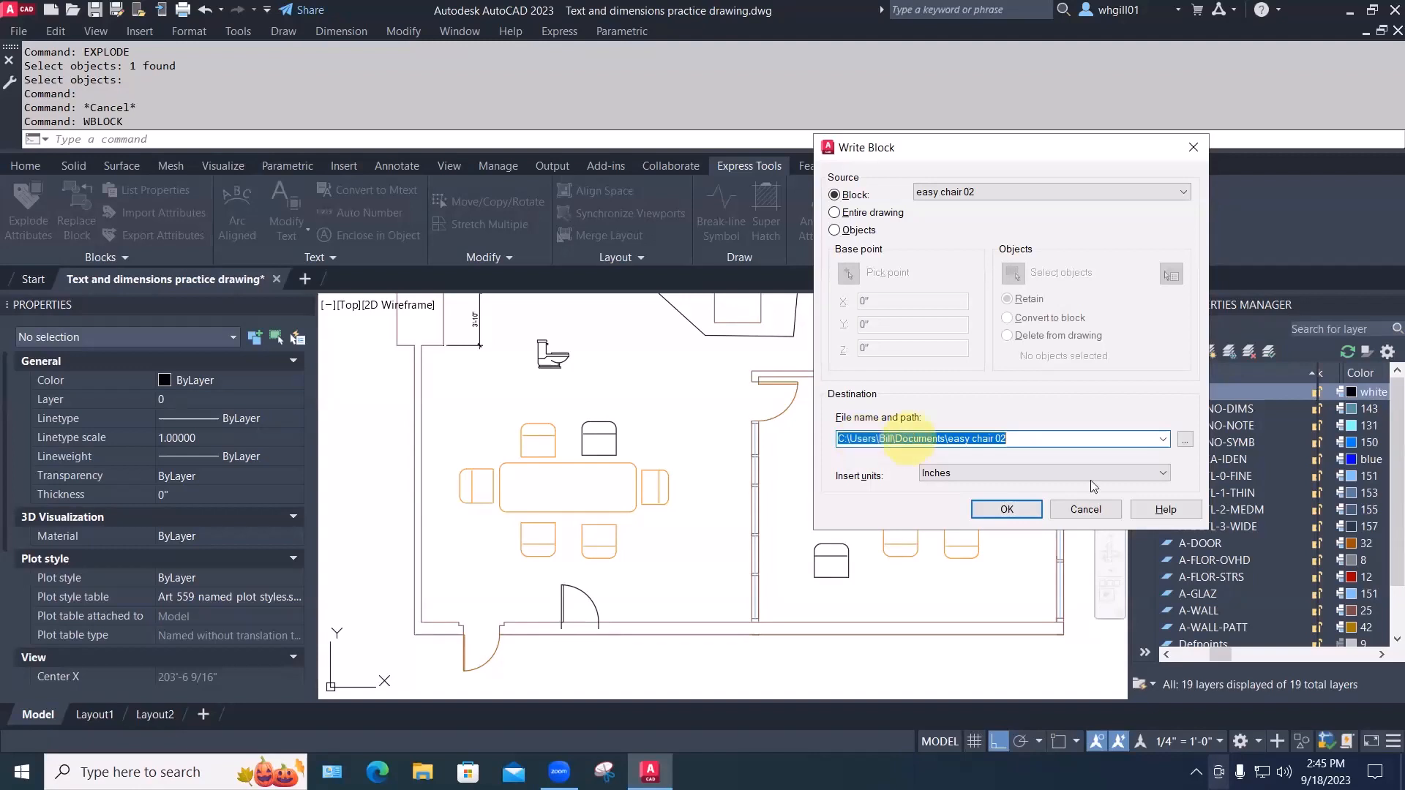
{"action": "left_click", "coordinate": [1004, 508]}
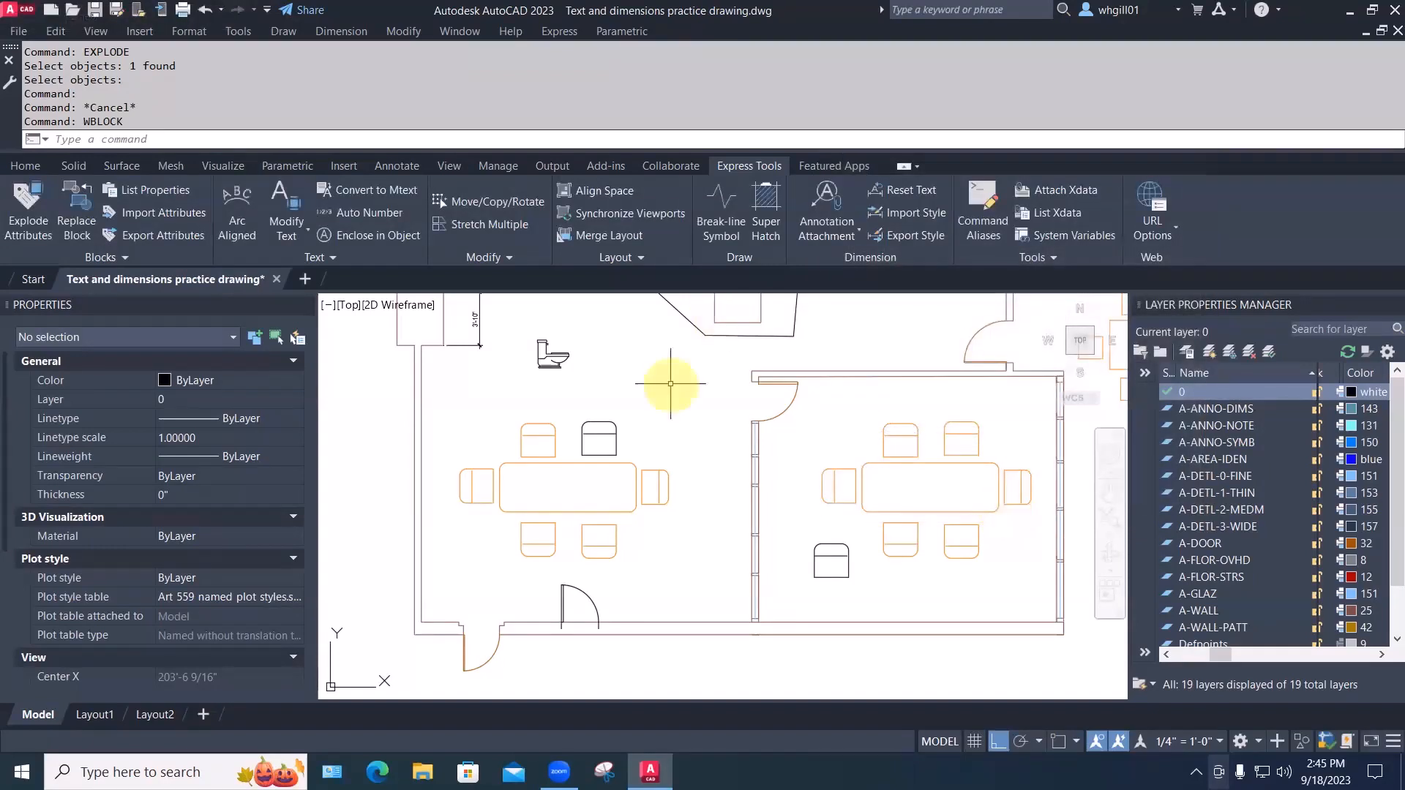
Start a new drawing from the Art 559 template
{"action": "left_click", "coordinate": [20, 33]}
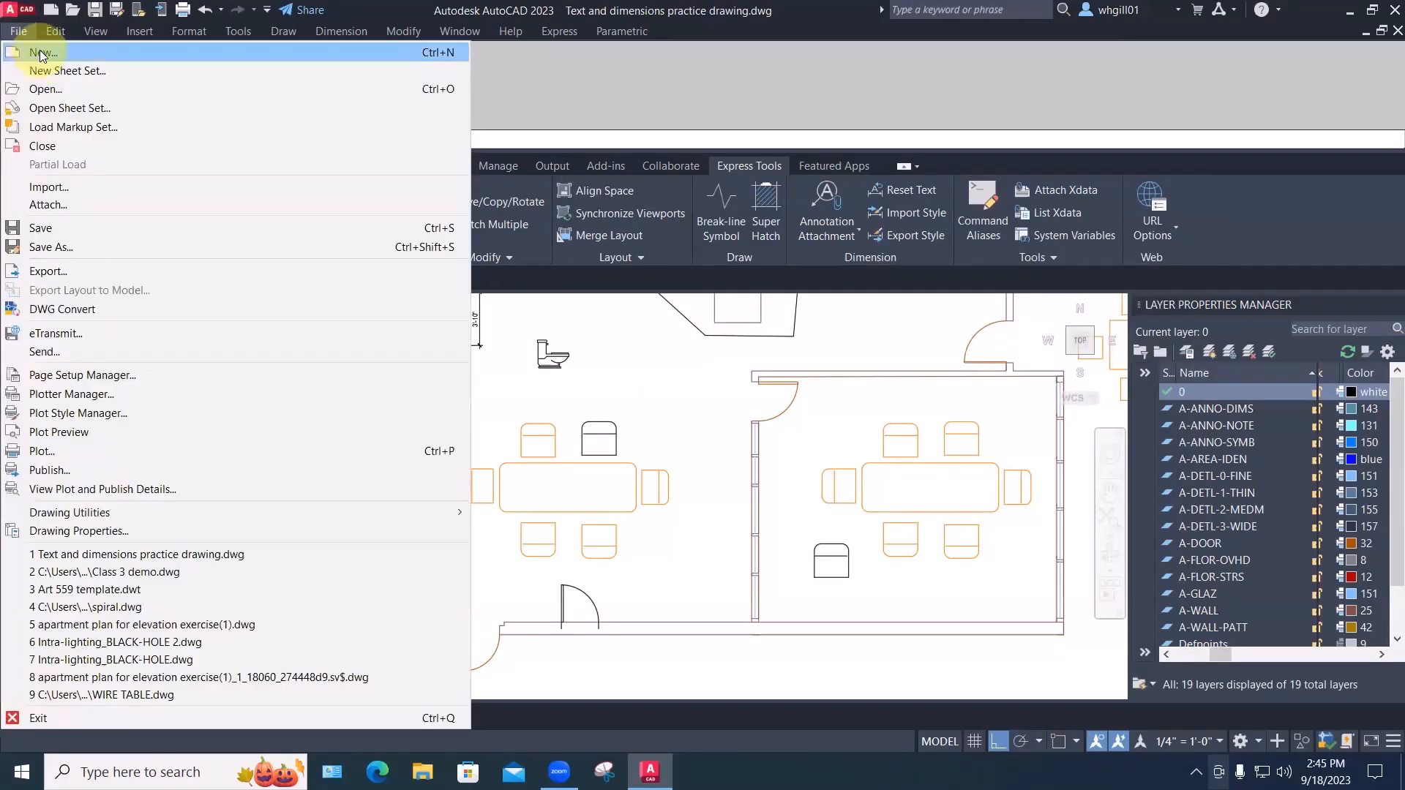
{"action": "left_click", "coordinate": [41, 54]}
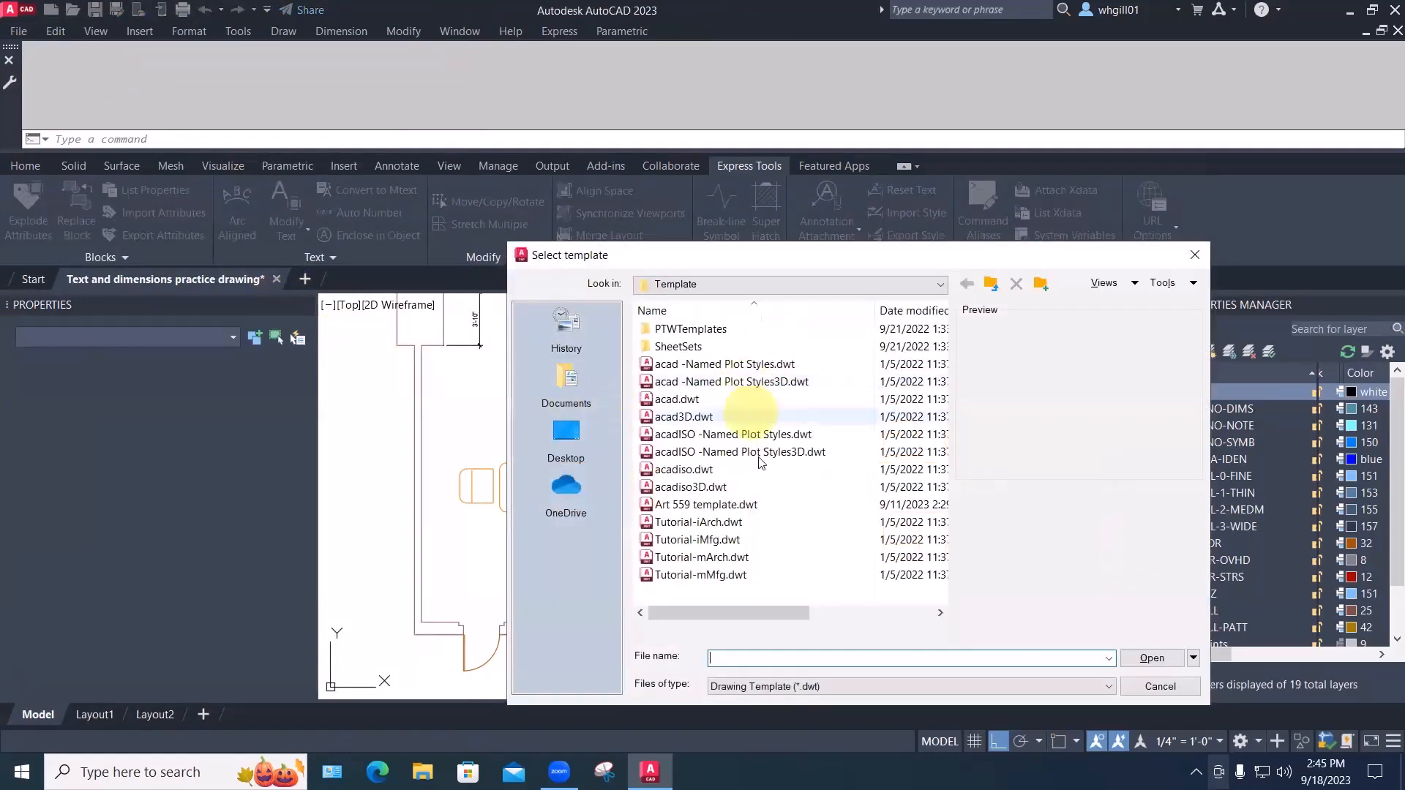
{"action": "left_click", "coordinate": [706, 504]}
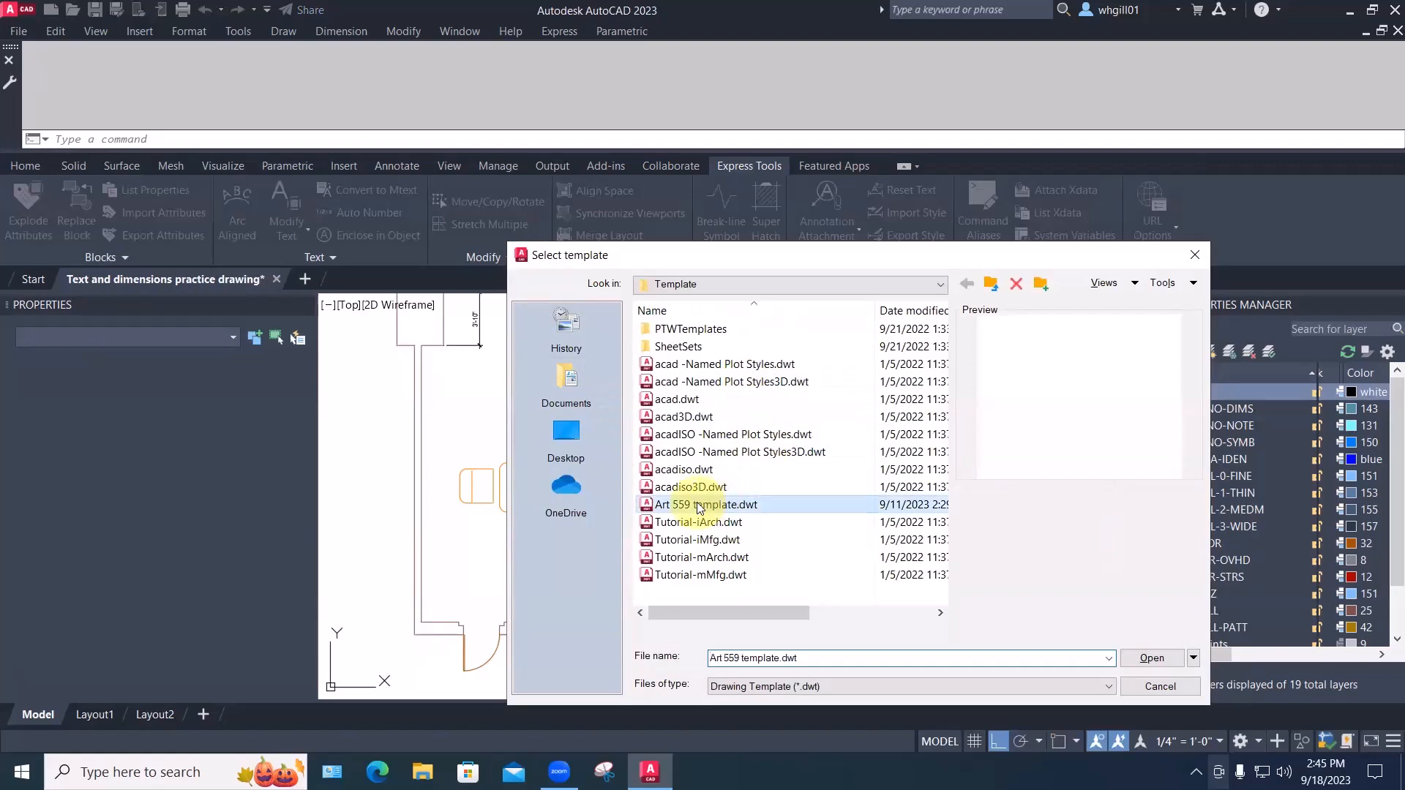
{"action": "left_click", "coordinate": [1145, 657]}
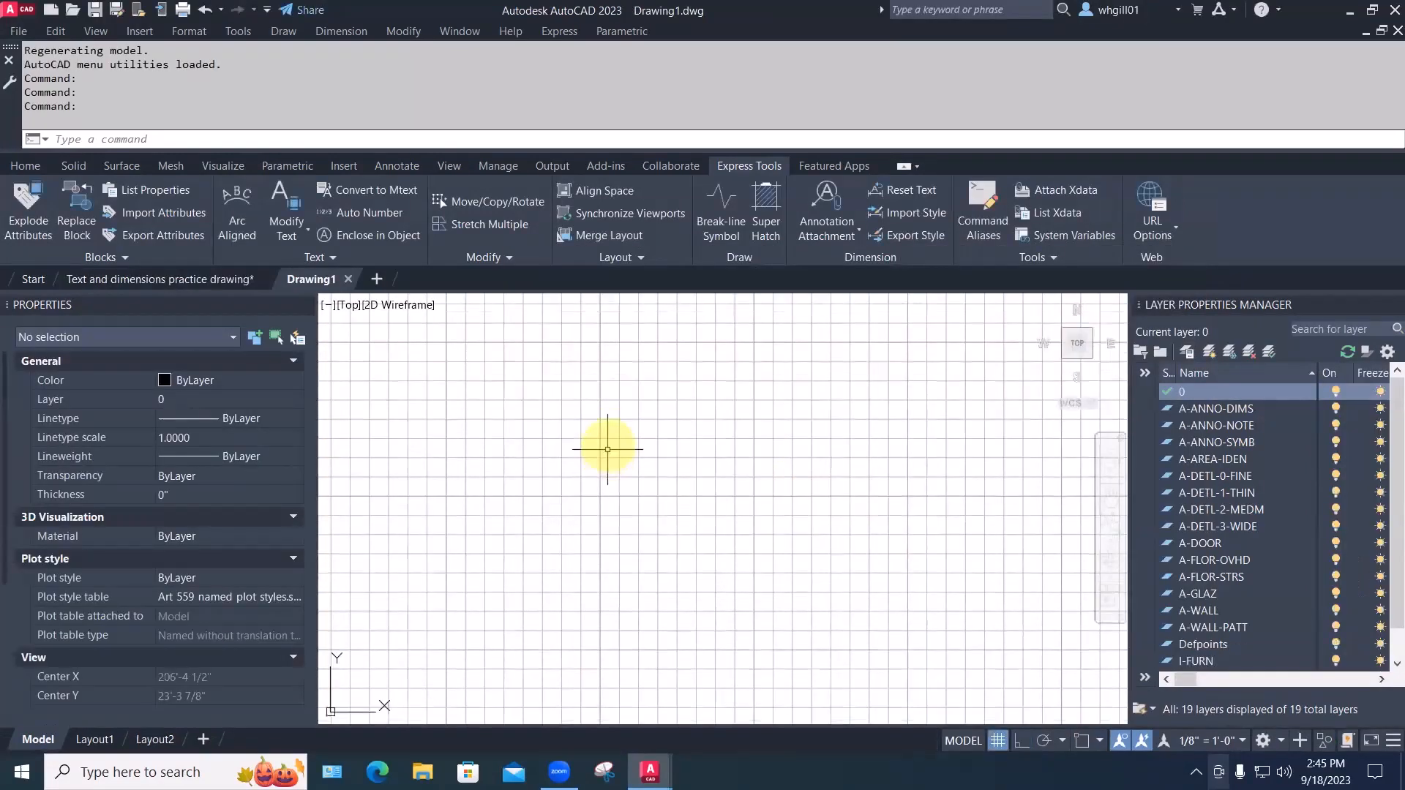
Run INSERT and load easy chair 02.dwg from Documents for insertion
{"action": "type", "text": "insd"}
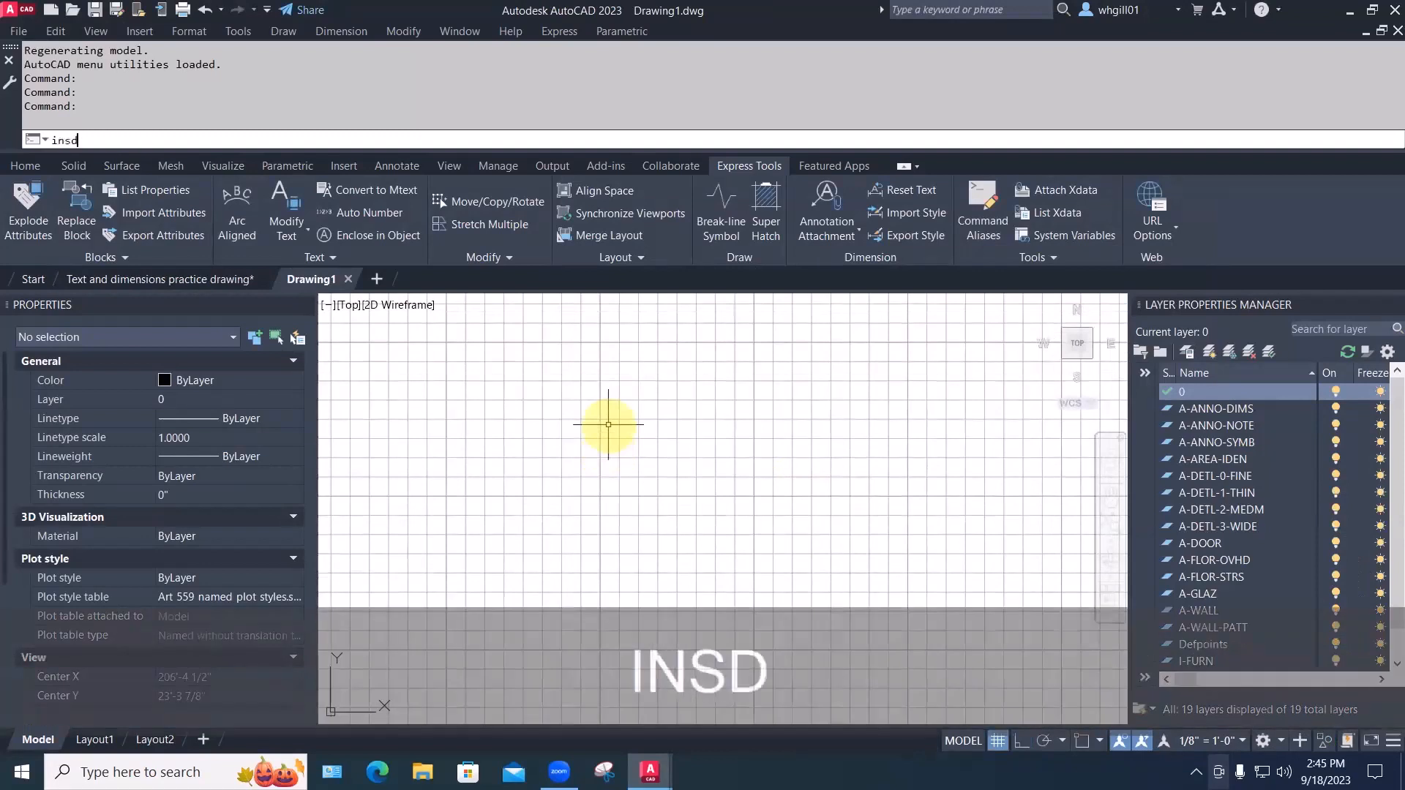
{"action": "key", "text": "BackSpace"}
{"action": "key", "text": "BackSpace"}
{"action": "key", "text": "BackSpace"}
{"action": "key", "text": "BackSpace"}
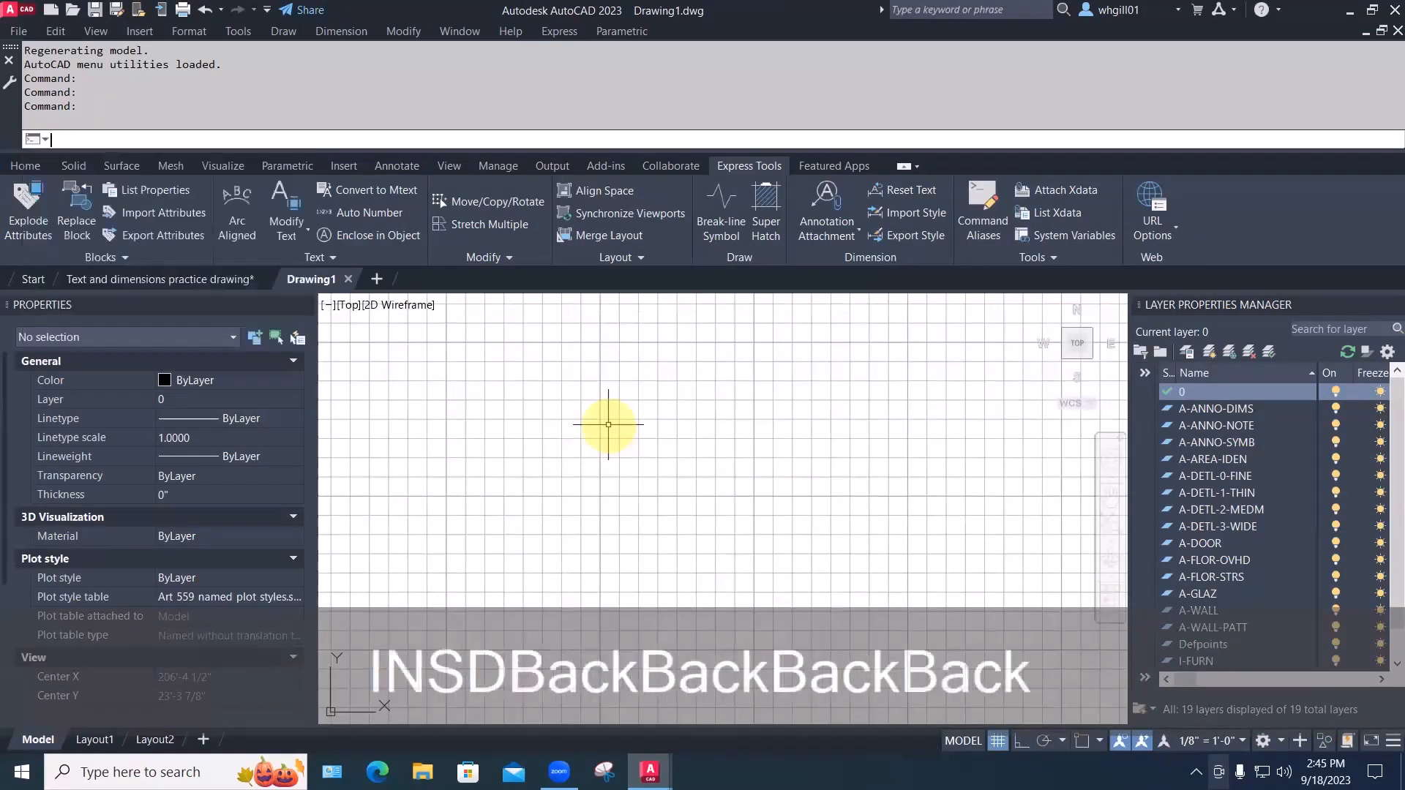
{"action": "type", "text": "insert"}
{"action": "key", "text": "Return"}
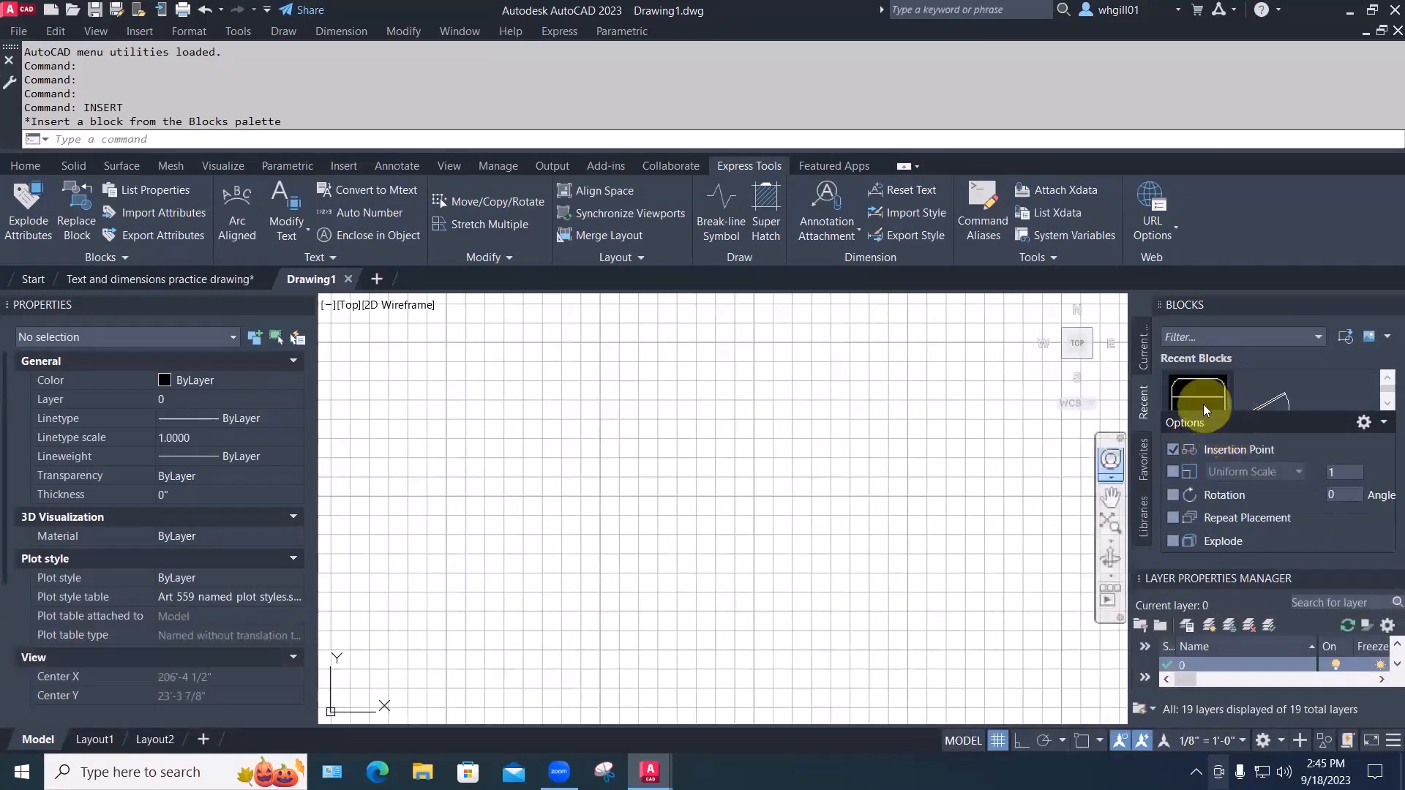
{"action": "left_click", "coordinate": [1196, 392]}
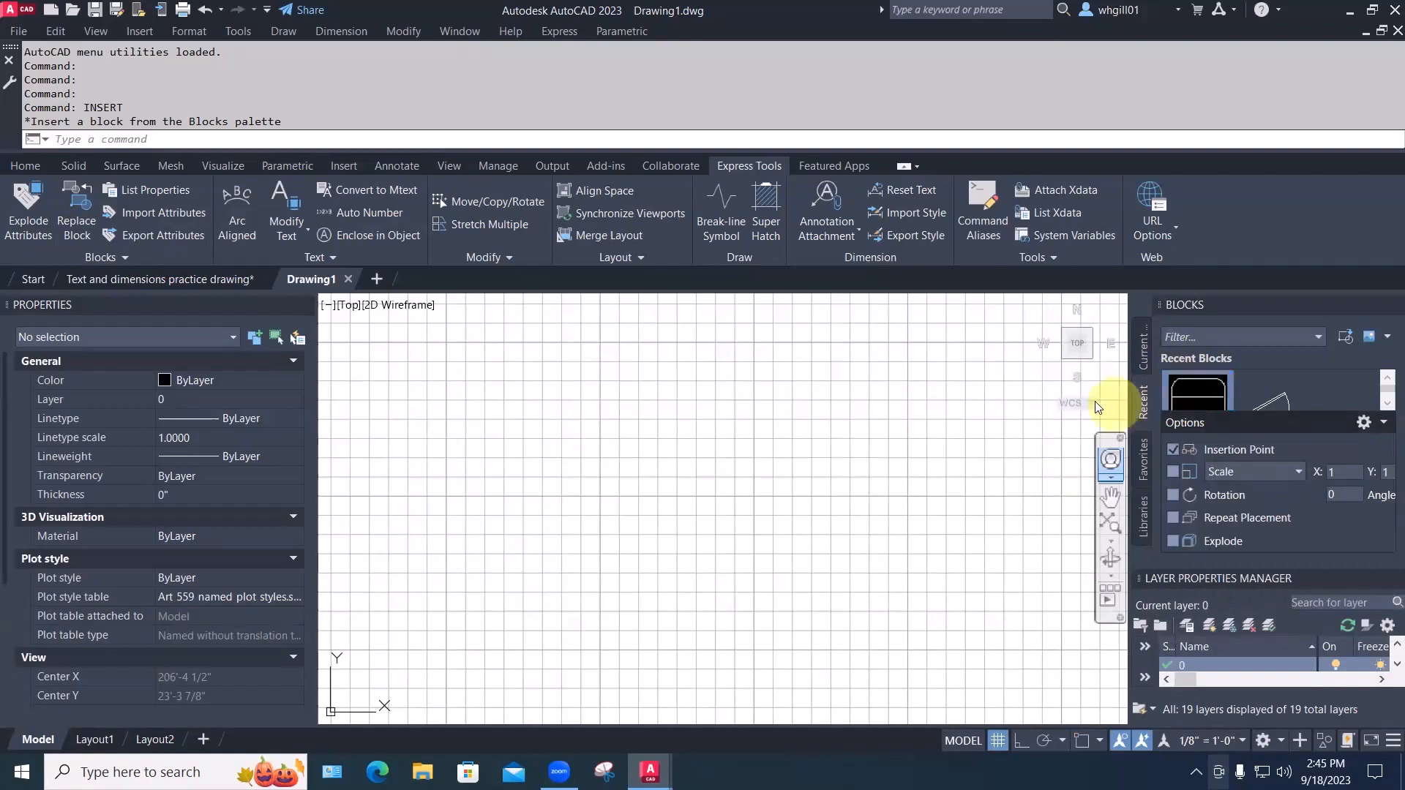
{"action": "key", "text": "ctrl+z"}
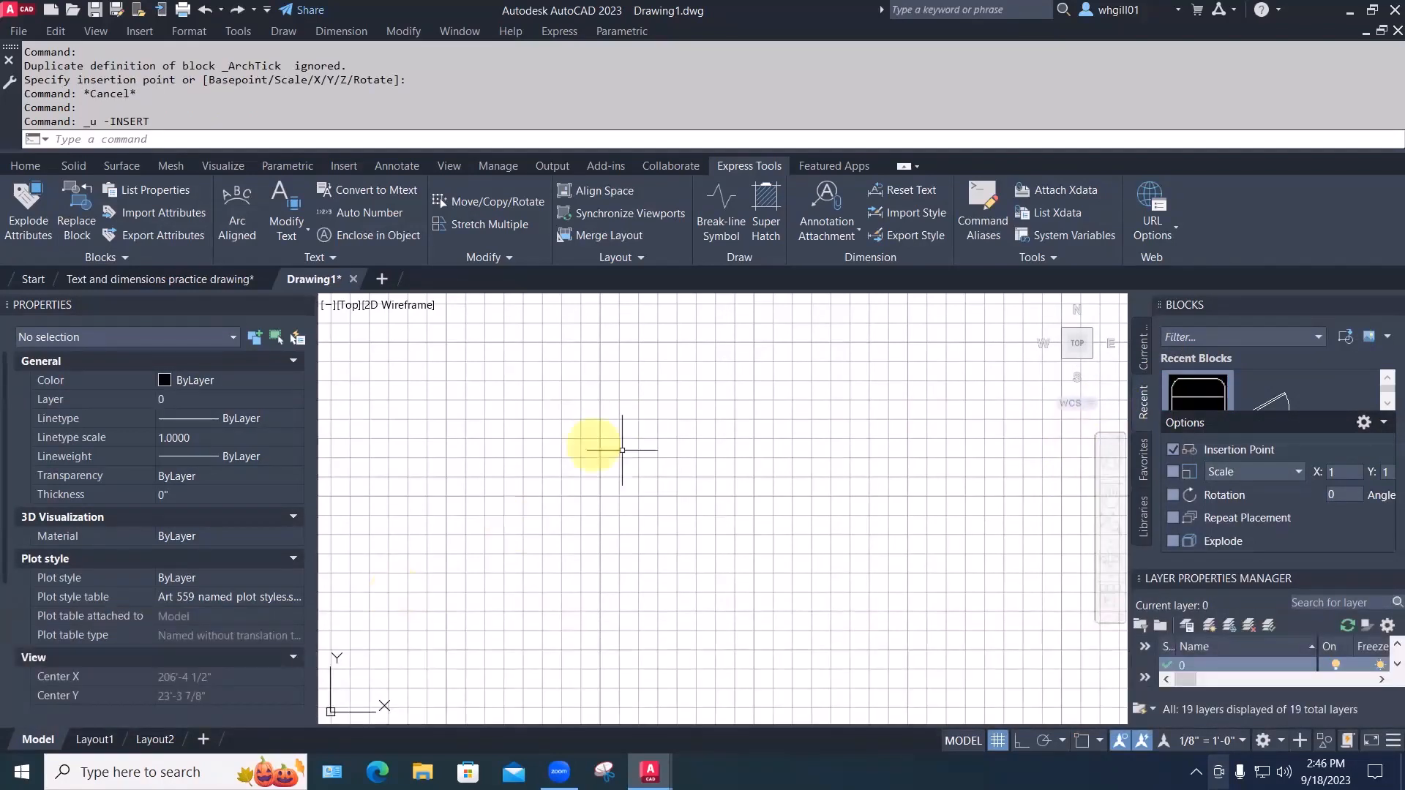
{"action": "left_click", "coordinate": [1345, 338]}
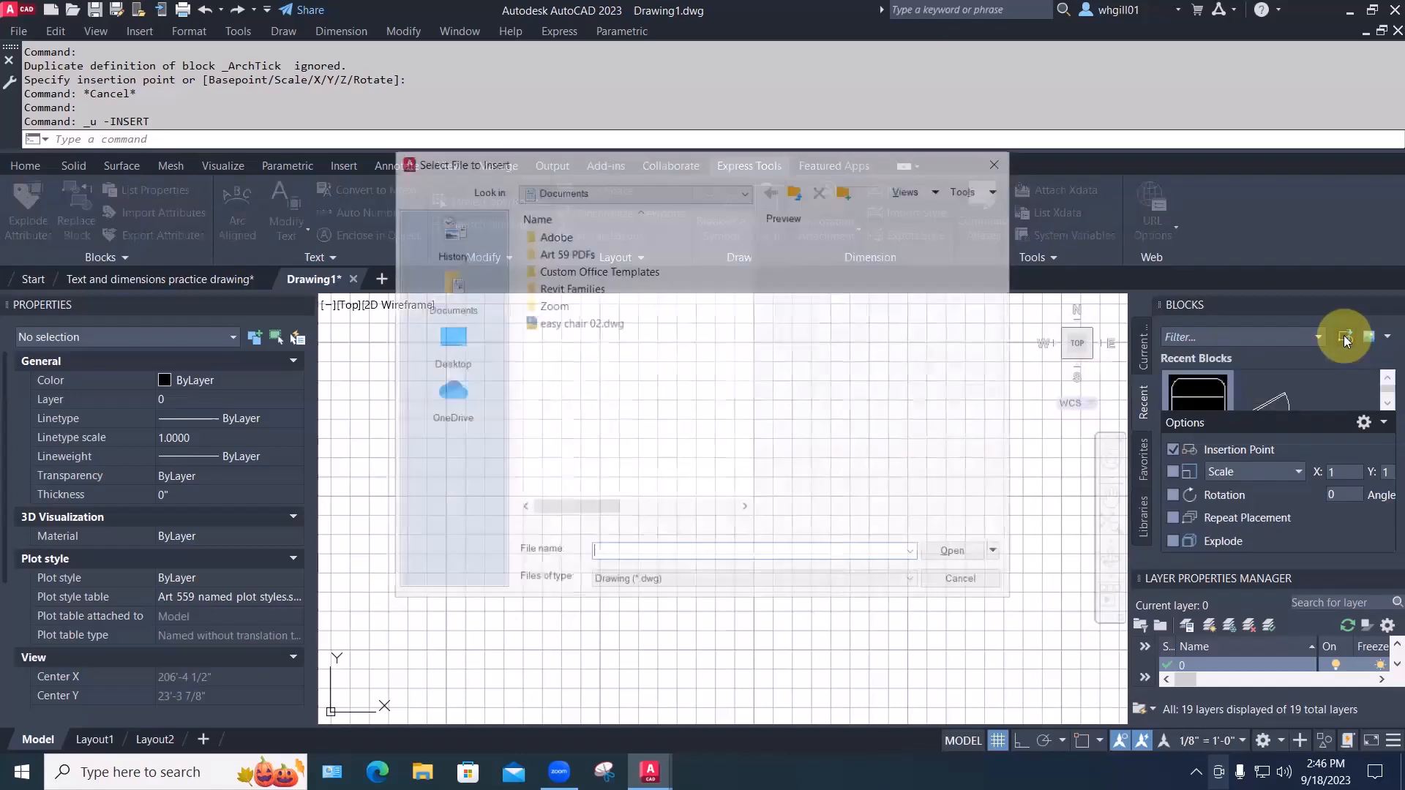
{"action": "left_click", "coordinate": [448, 283]}
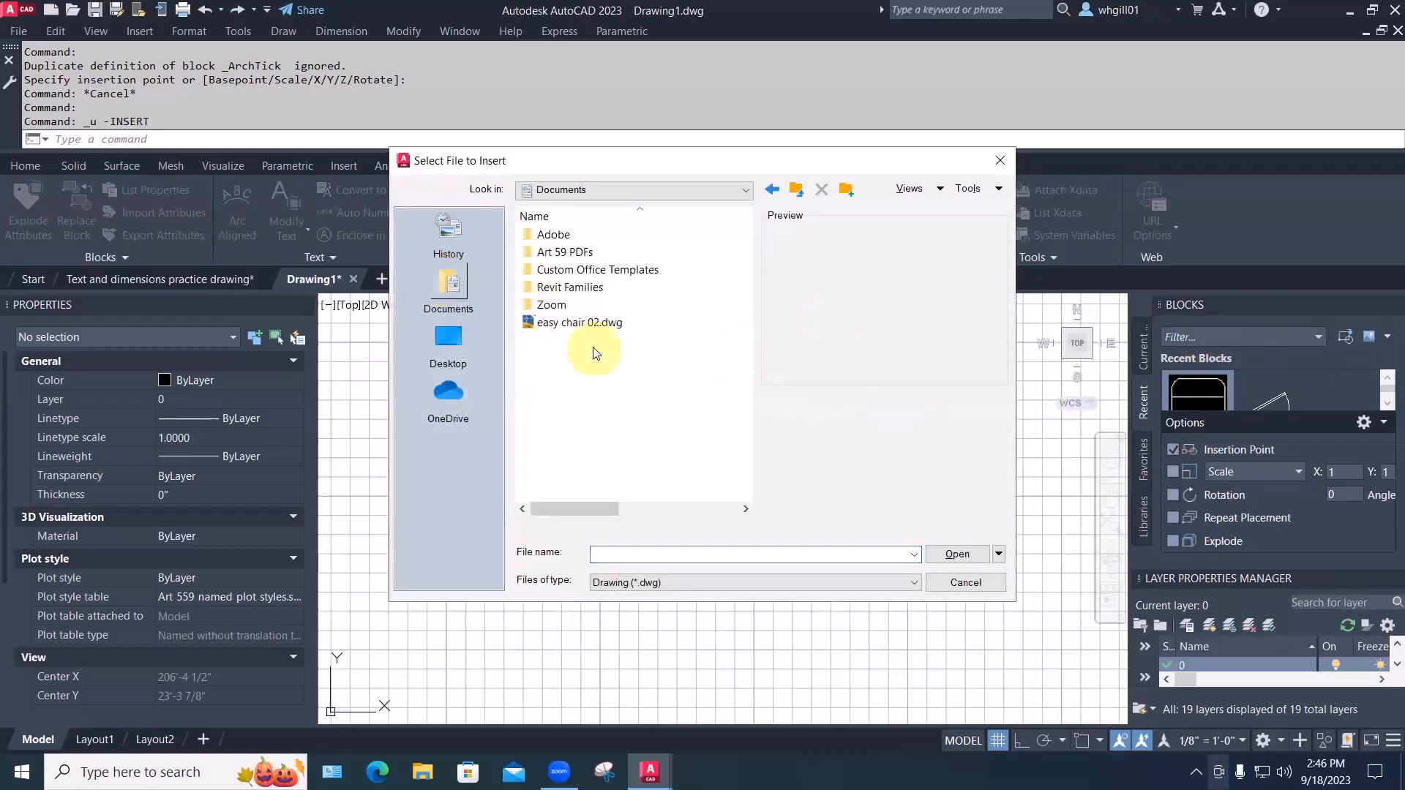
{"action": "left_click", "coordinate": [564, 325]}
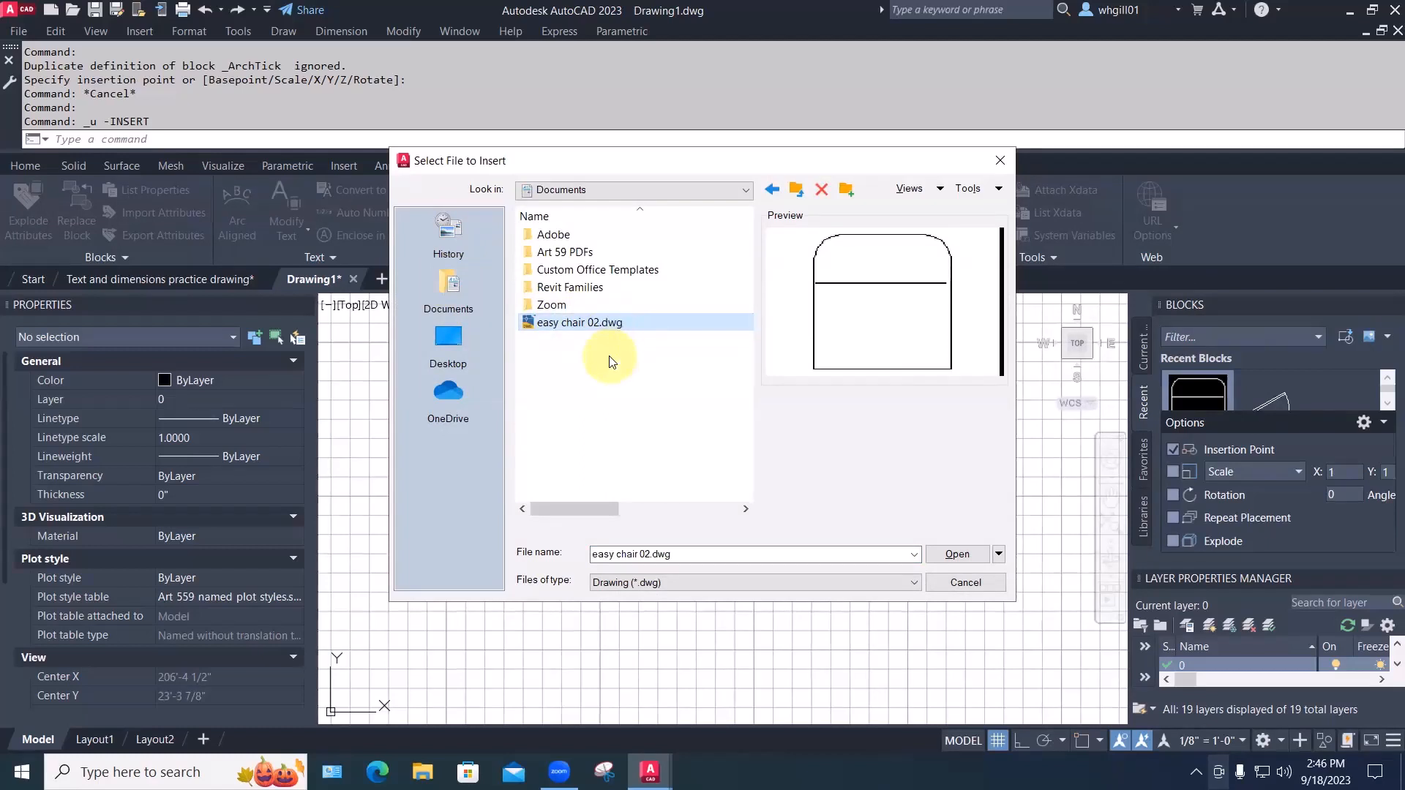
{"action": "left_click", "coordinate": [951, 553]}
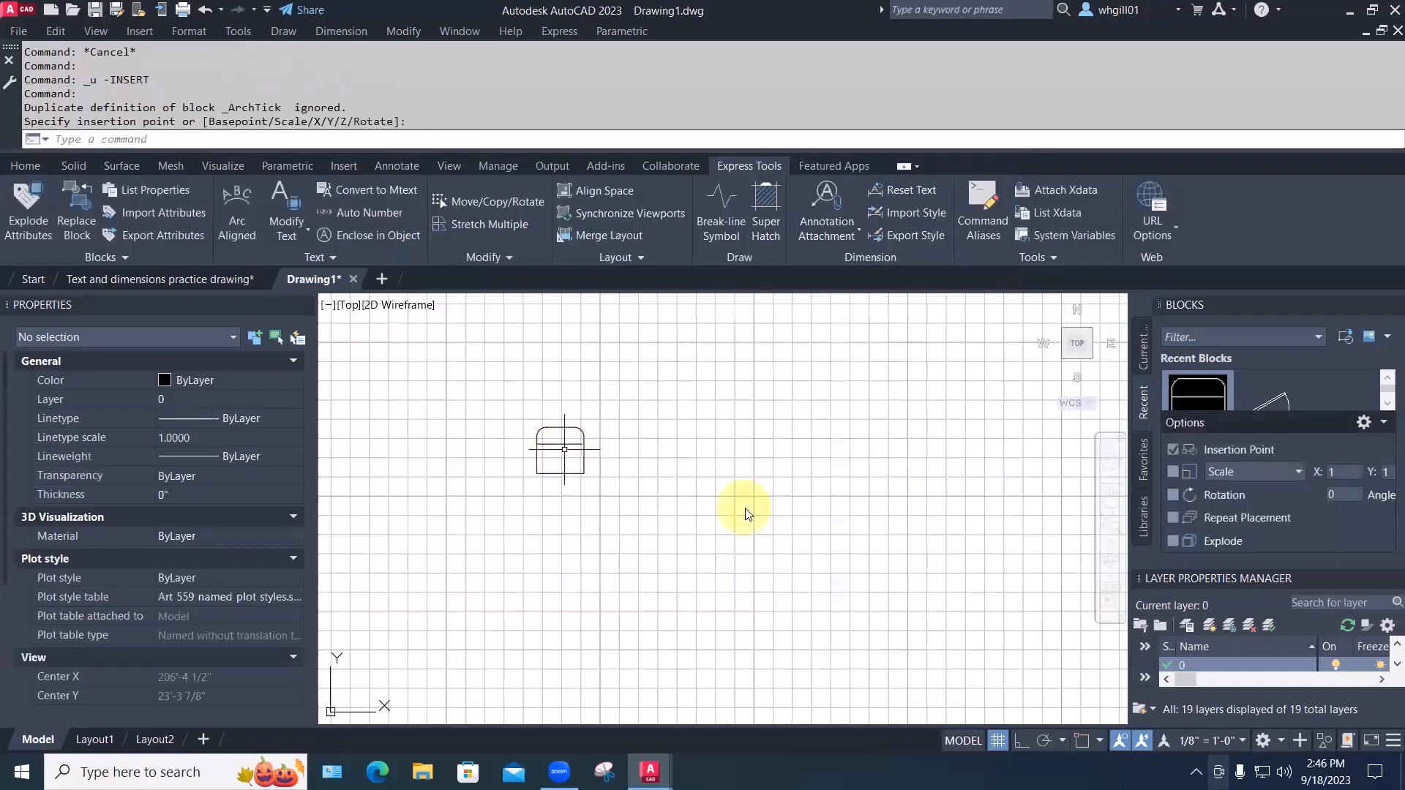
Draw a rectangle beside the placed easy chair
{"action": "key", "text": "Escape"}
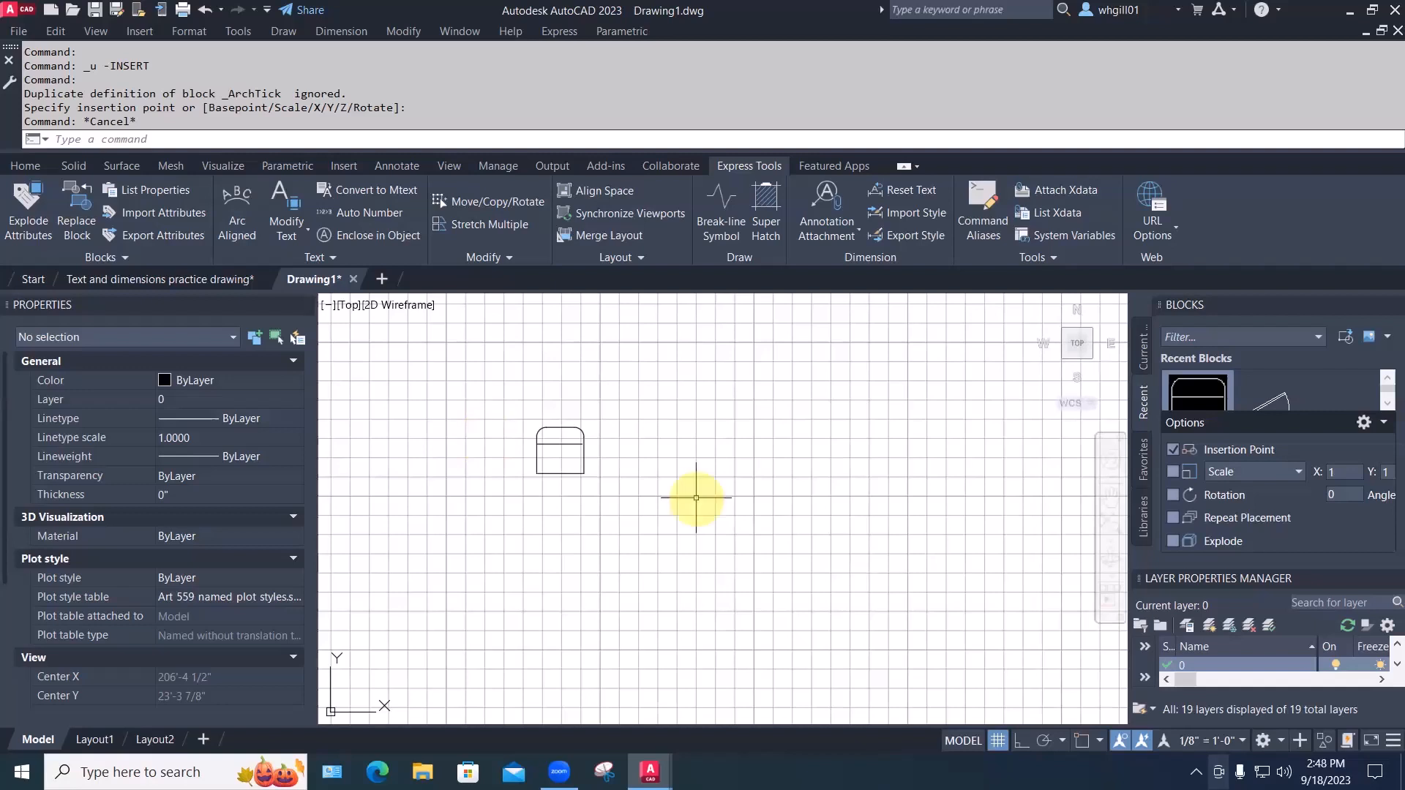
{"action": "type", "text": "rec"}
{"action": "key", "text": "space"}
{"action": "left_click", "coordinate": [666, 477]}
{"action": "scroll", "coordinate": [711, 511], "scroll_direction": "up", "scroll_amount": 2}
Fillet the rectangle's top-left and bottom-left corners with a 6-inch radius
{"action": "type", "text": "f r 6"}
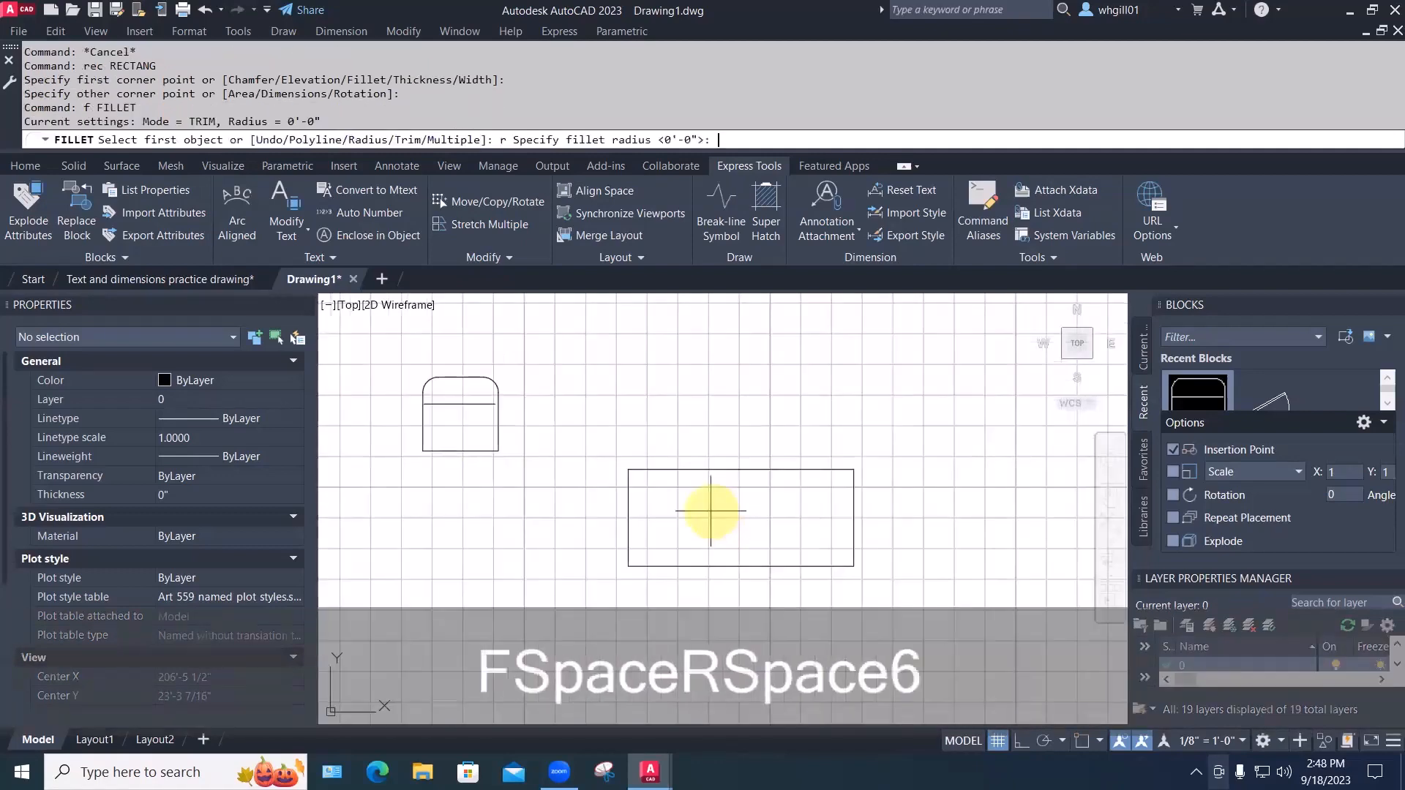
{"action": "key", "text": "space"}
{"action": "left_click", "coordinate": [658, 470]}
{"action": "left_click", "coordinate": [627, 491]}
{"action": "key", "text": "space"}
{"action": "left_click", "coordinate": [690, 564]}
{"action": "key", "text": "space"}
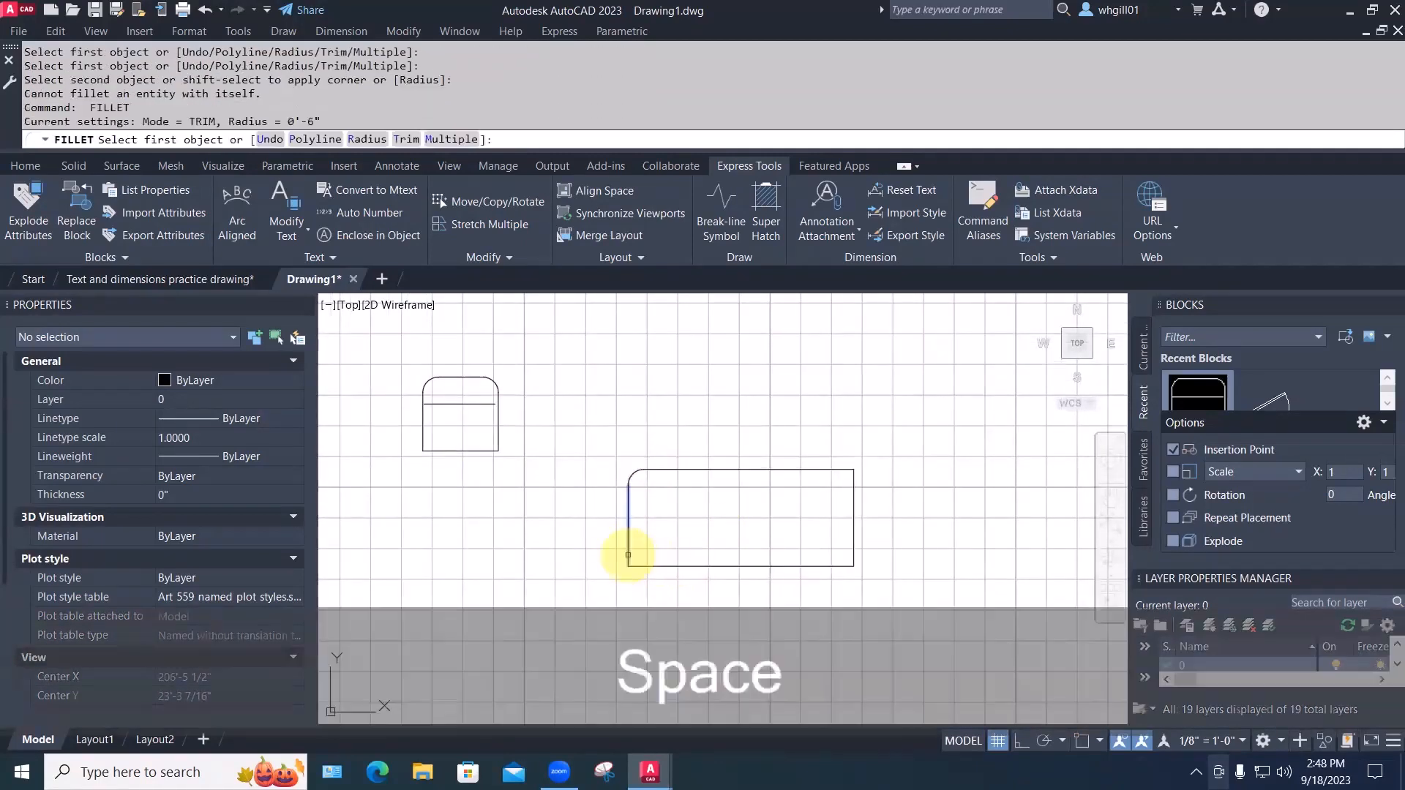
{"action": "left_click", "coordinate": [643, 559]}
{"action": "left_click", "coordinate": [809, 566]}
Fillet the bottom-right and top-right corners at 6 inches and recentre the view
{"action": "key", "text": "space"}
{"action": "left_click", "coordinate": [824, 568]}
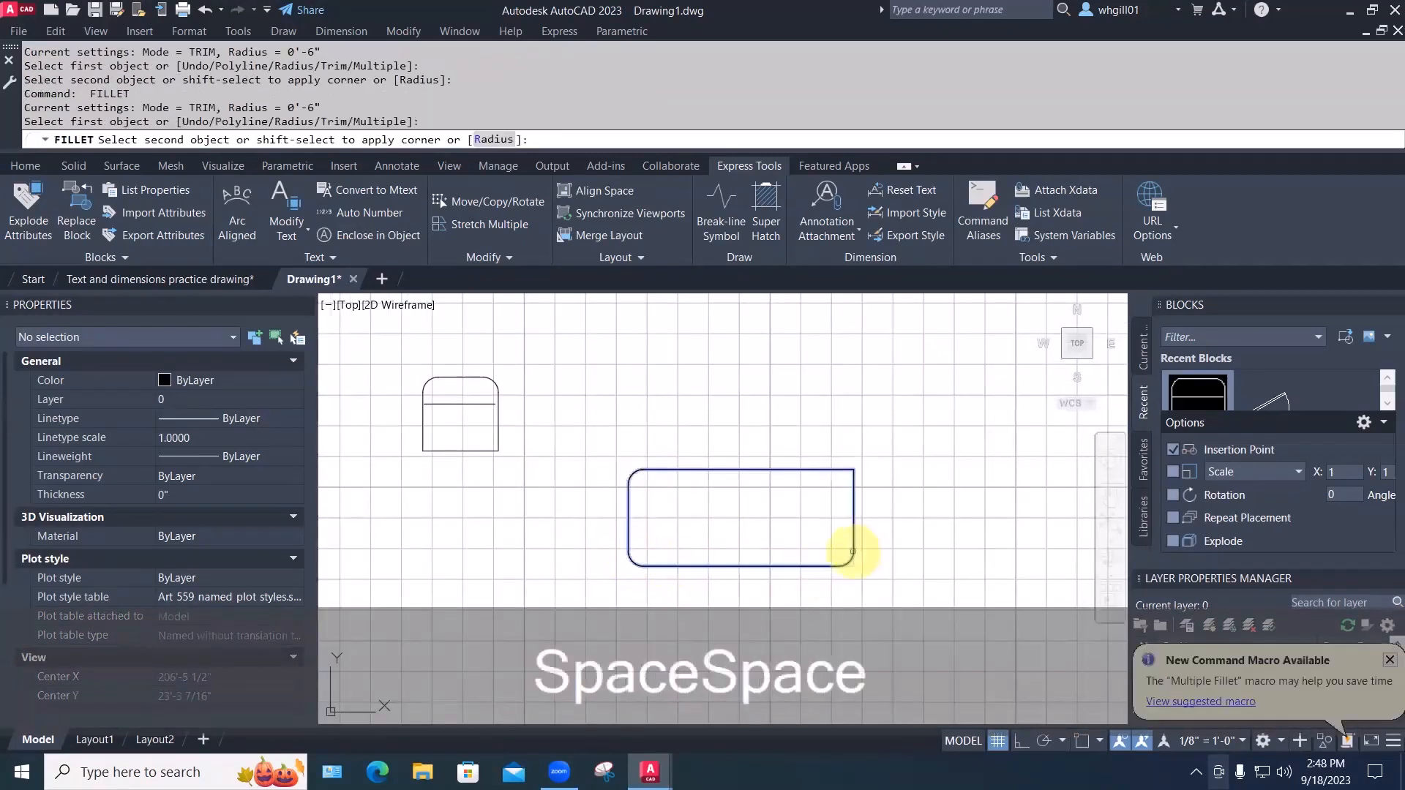
{"action": "left_click", "coordinate": [853, 552]}
{"action": "key", "text": "space"}
{"action": "left_click", "coordinate": [854, 487]}
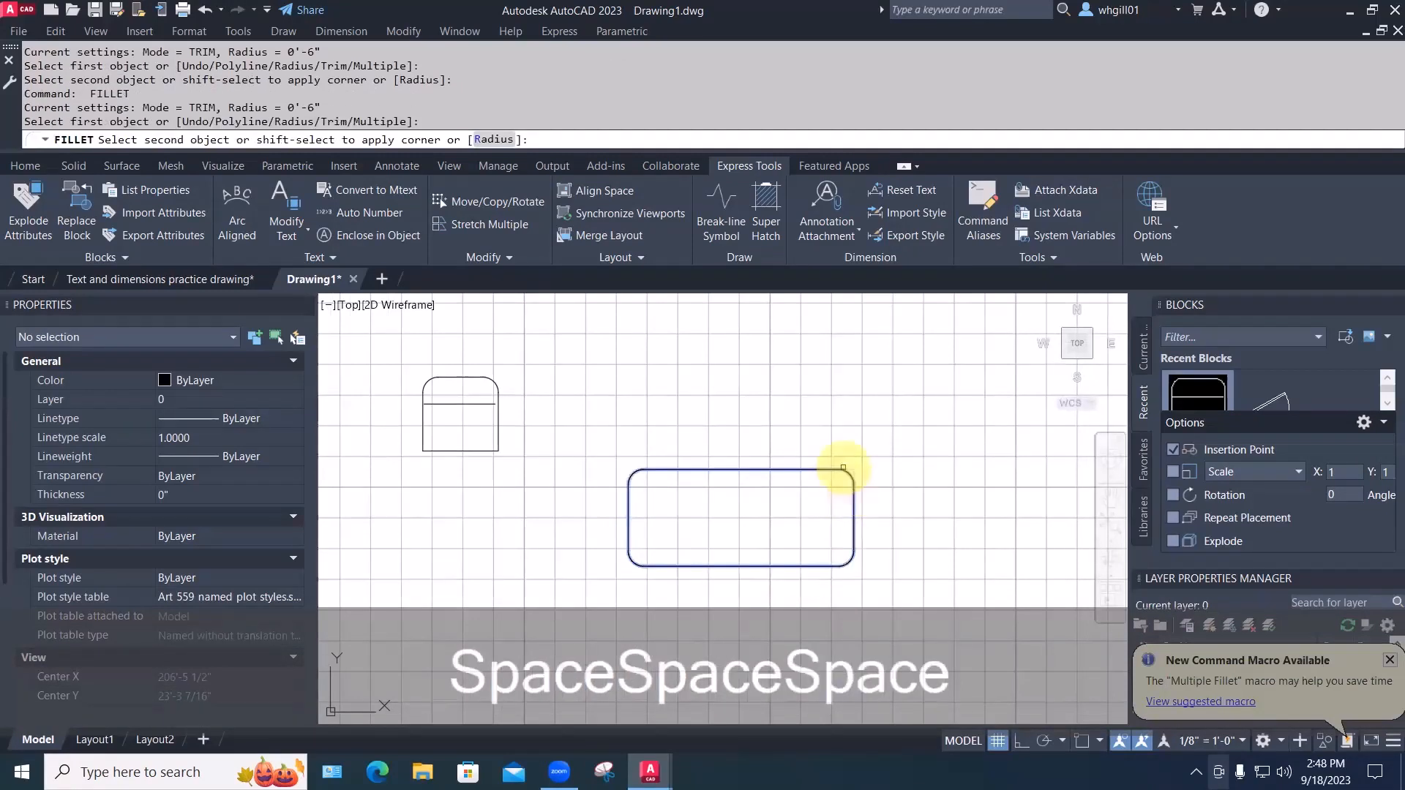
{"action": "left_click", "coordinate": [826, 470]}
{"action": "key", "text": "space"}
{"action": "middle_click_drag", "start_coordinate": [890, 502], "coordinate": [797, 467]}
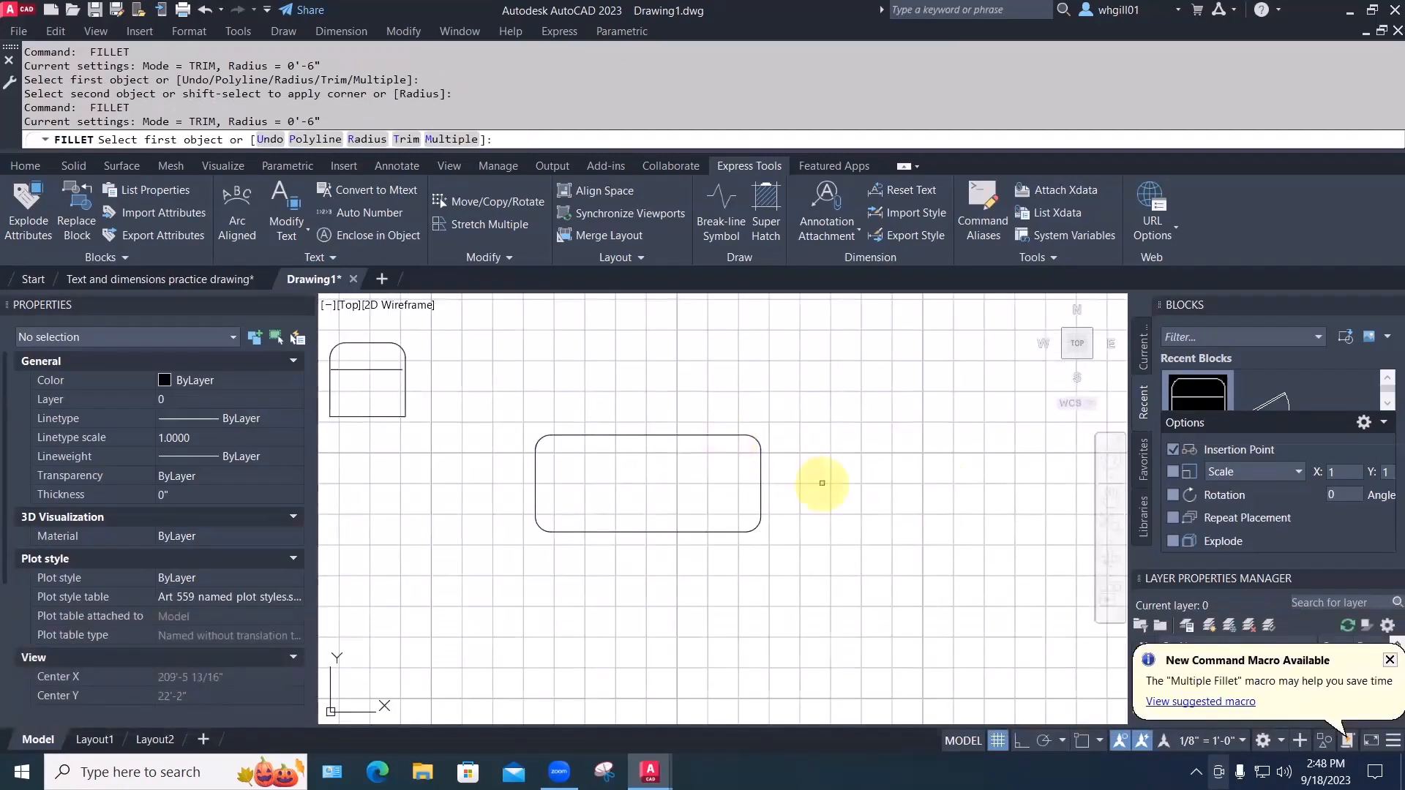
{"action": "key", "text": "Escape"}
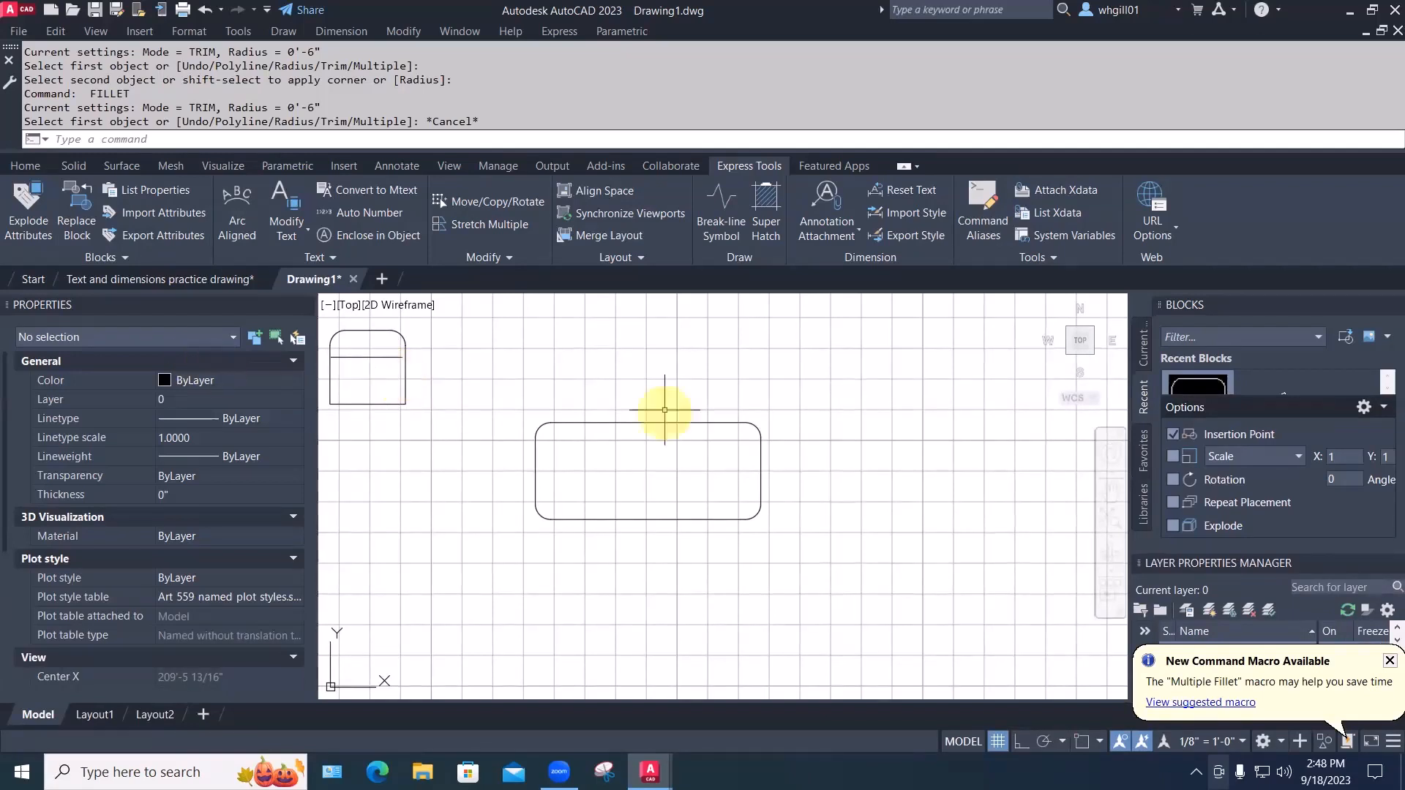
{"action": "mouse_move", "coordinate": [665, 410]}
{"action": "middle_mouse_down"}
{"action": "mouse_move", "coordinate": [703, 449]}
{"action": "mouse_move", "coordinate": [731, 446]}
{"action": "middle_mouse_up"}
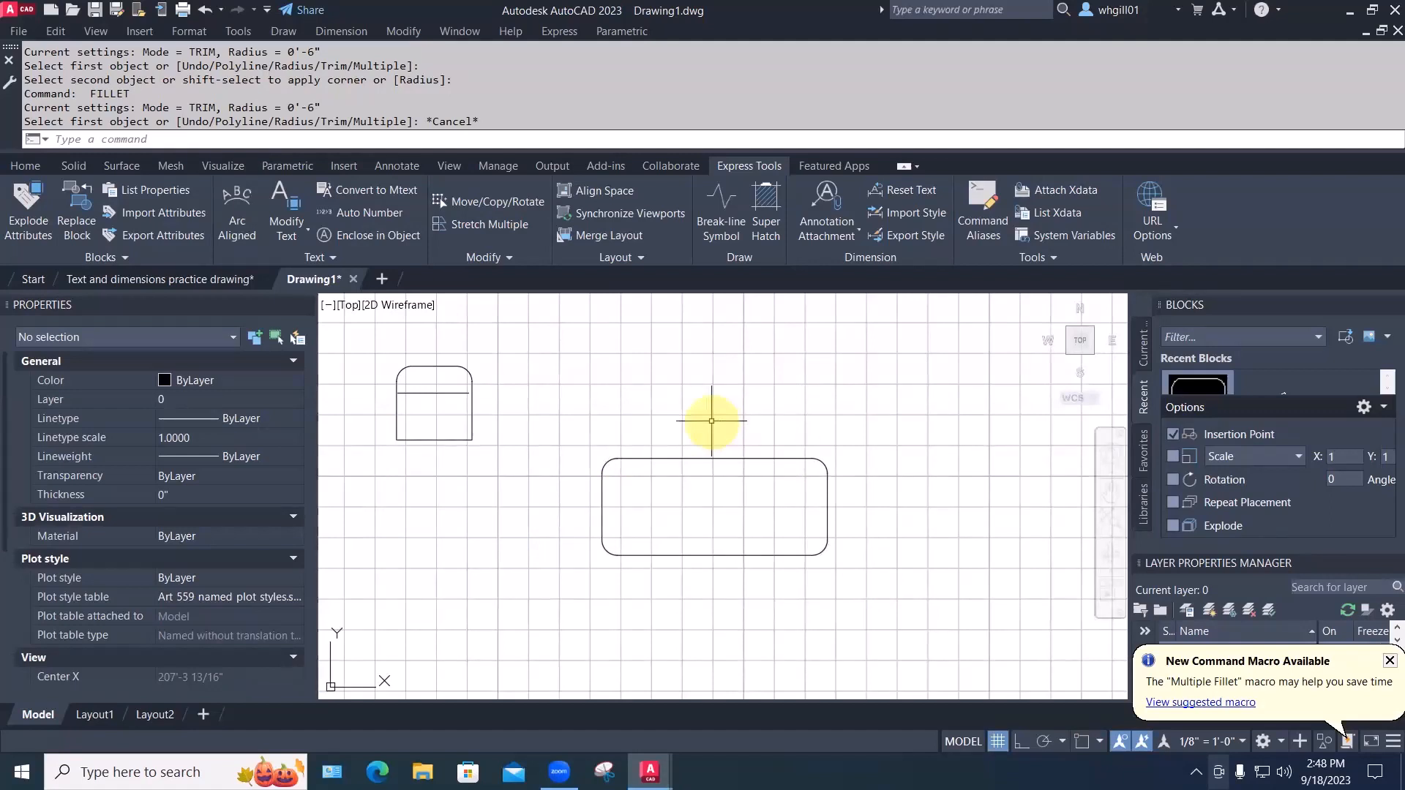
Start WBLOCK with a base point inside the rectangle and select the rounded rectangle
{"action": "type", "text": "wblock"}
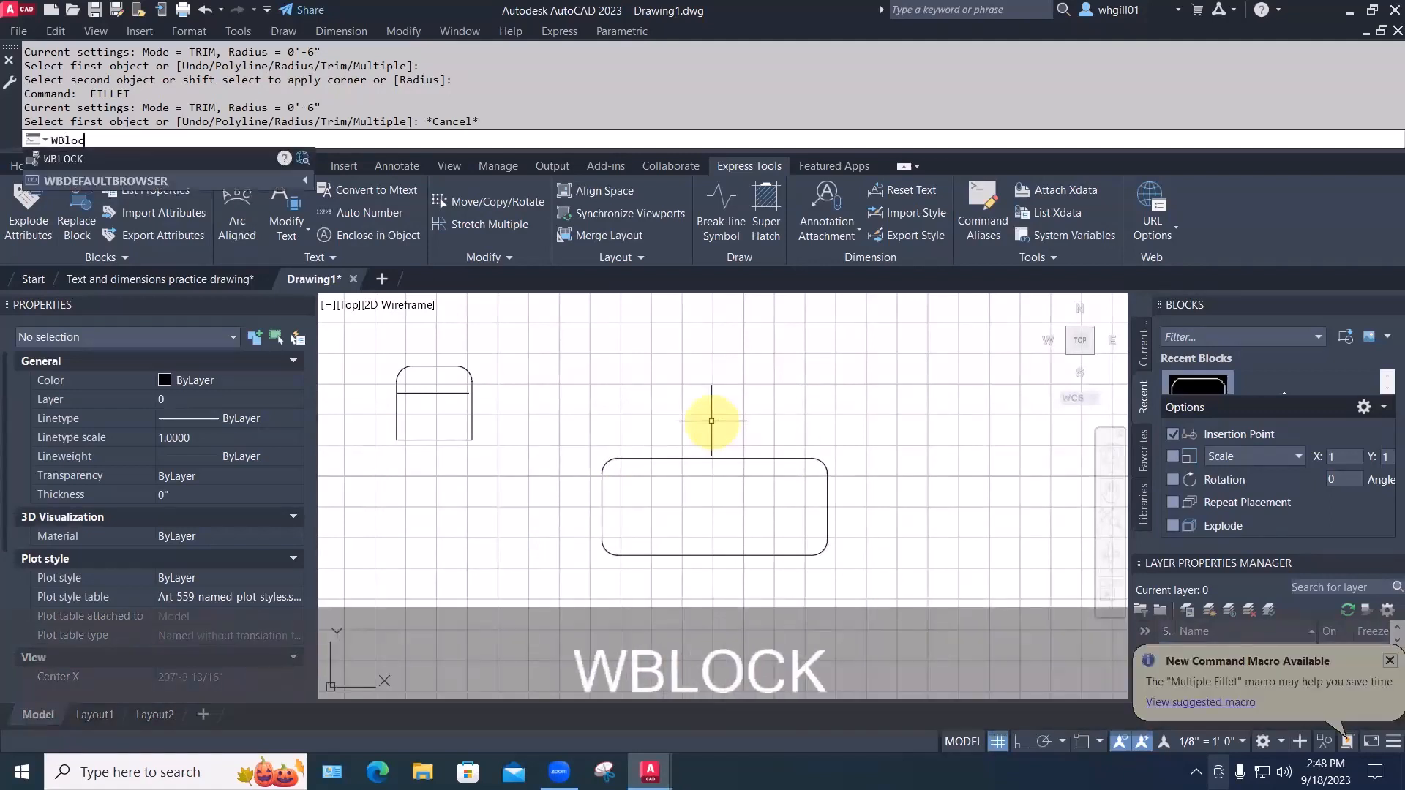
{"action": "key", "text": "Return"}
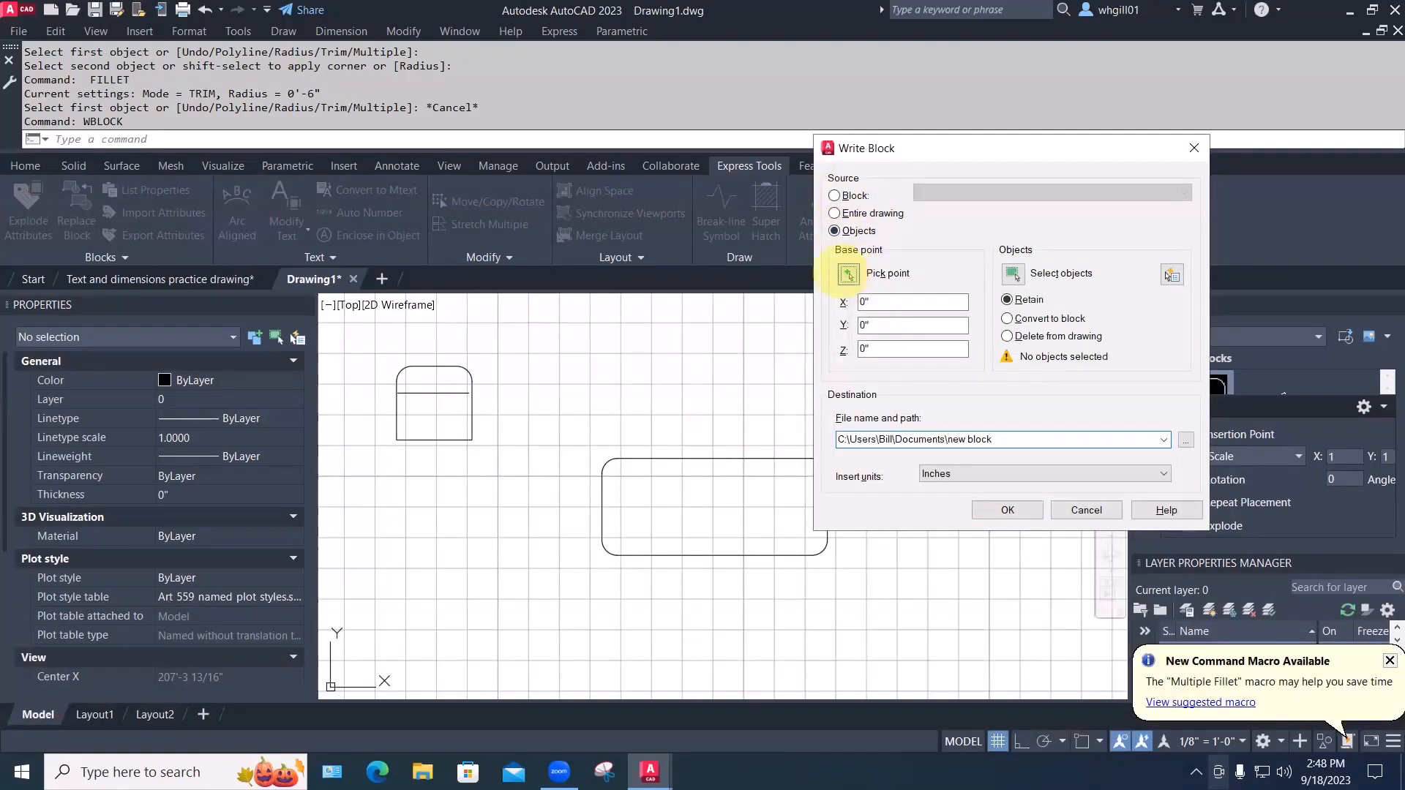
{"action": "left_click", "coordinate": [849, 274]}
{"action": "left_click", "coordinate": [712, 507]}
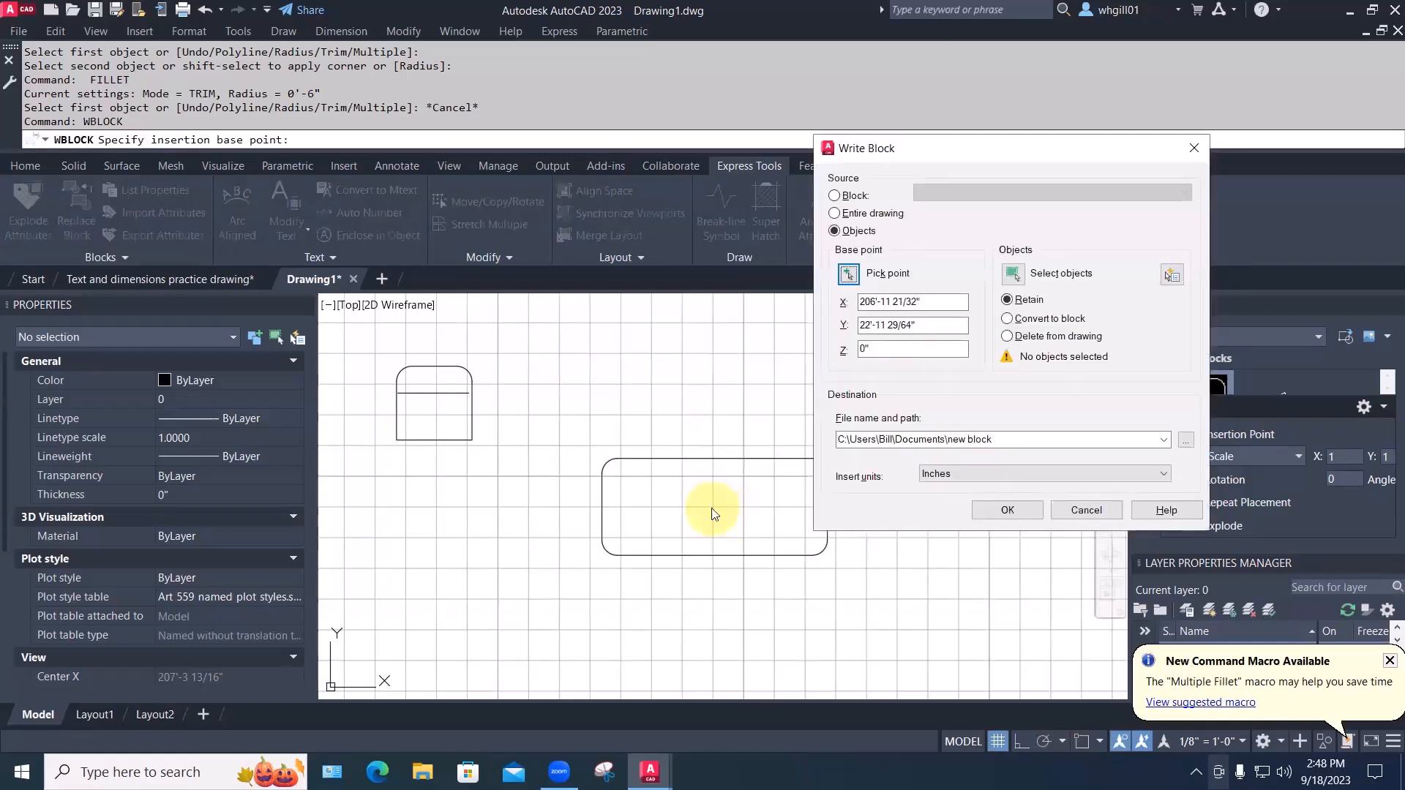
{"action": "left_click", "coordinate": [1013, 274]}
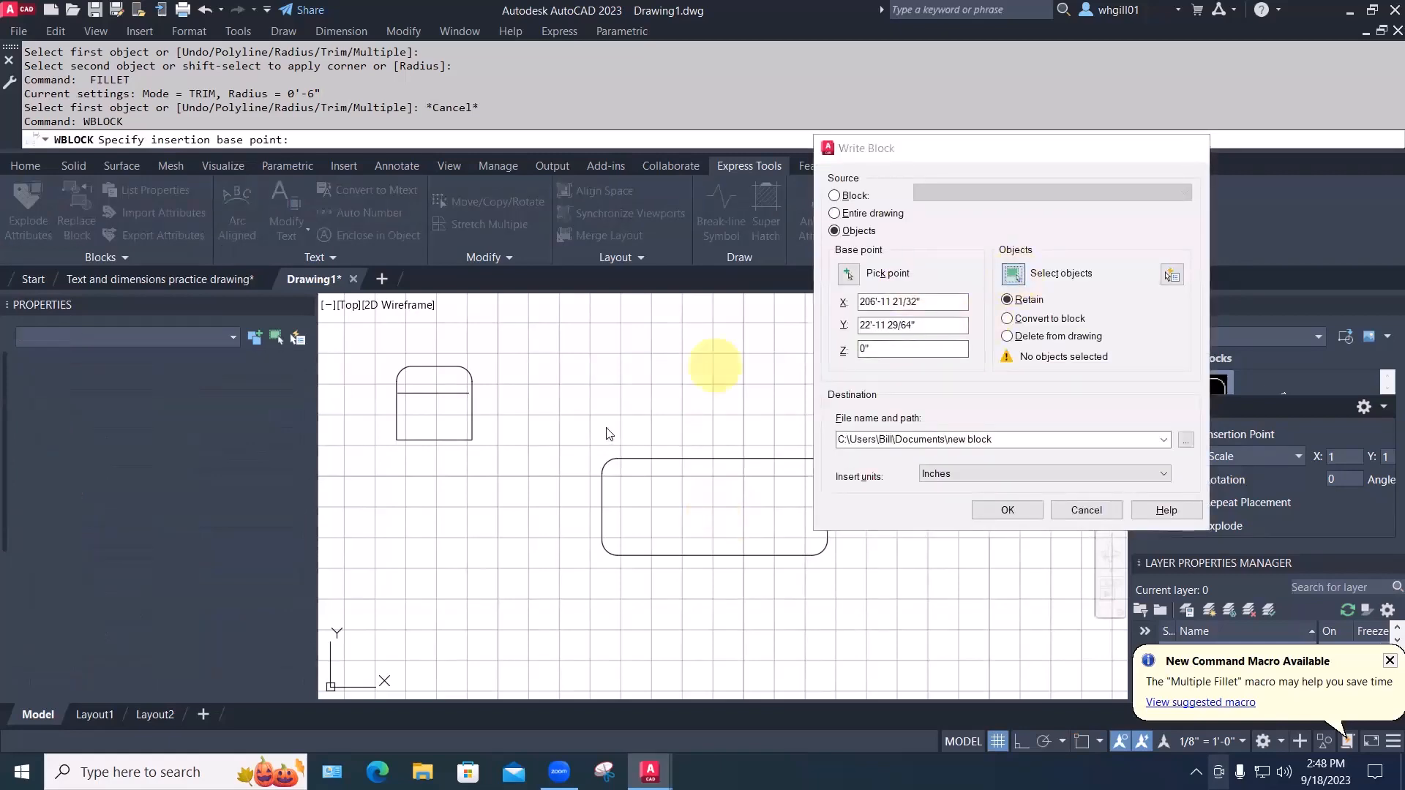
{"action": "left_click", "coordinate": [568, 437]}
{"action": "left_click", "coordinate": [809, 554]}
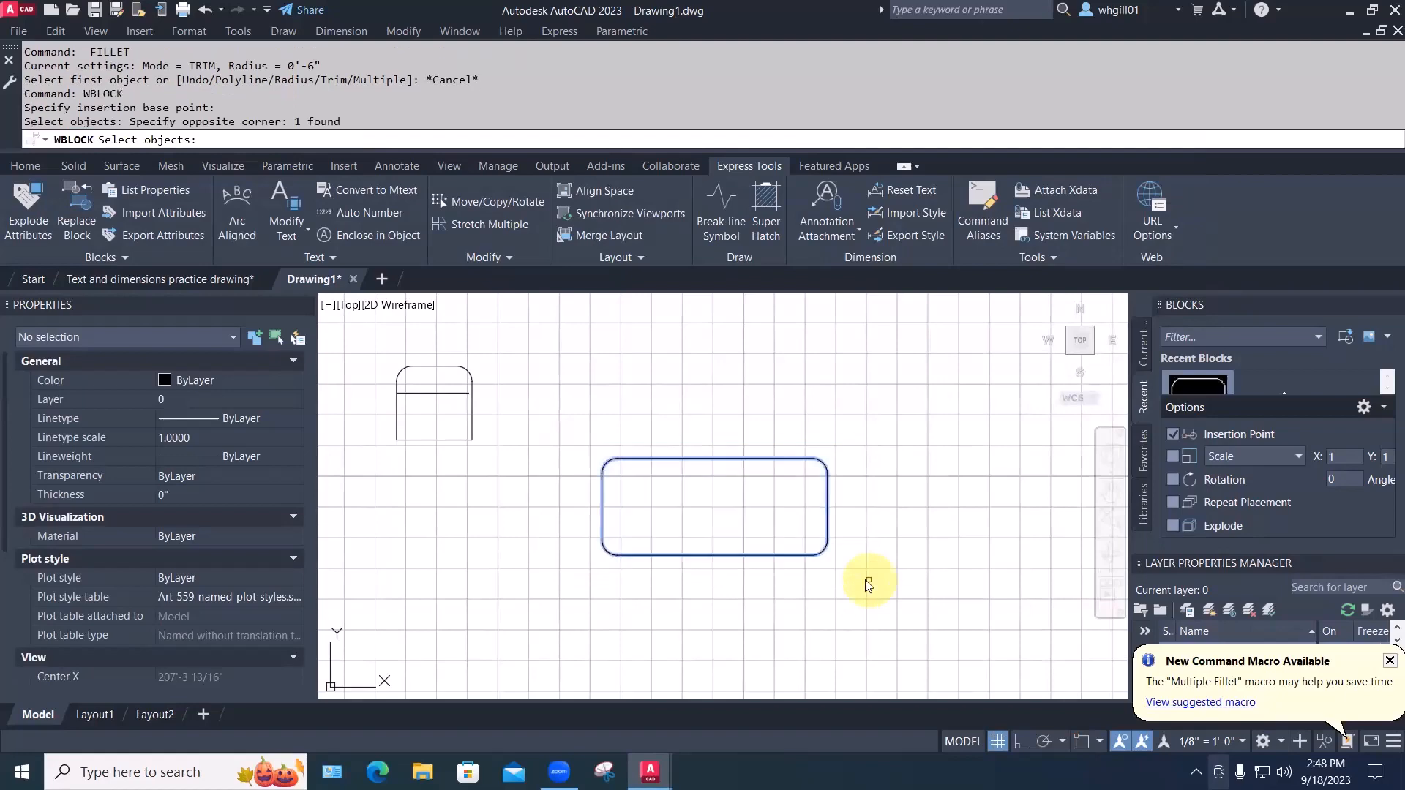
{"action": "key", "text": "space"}
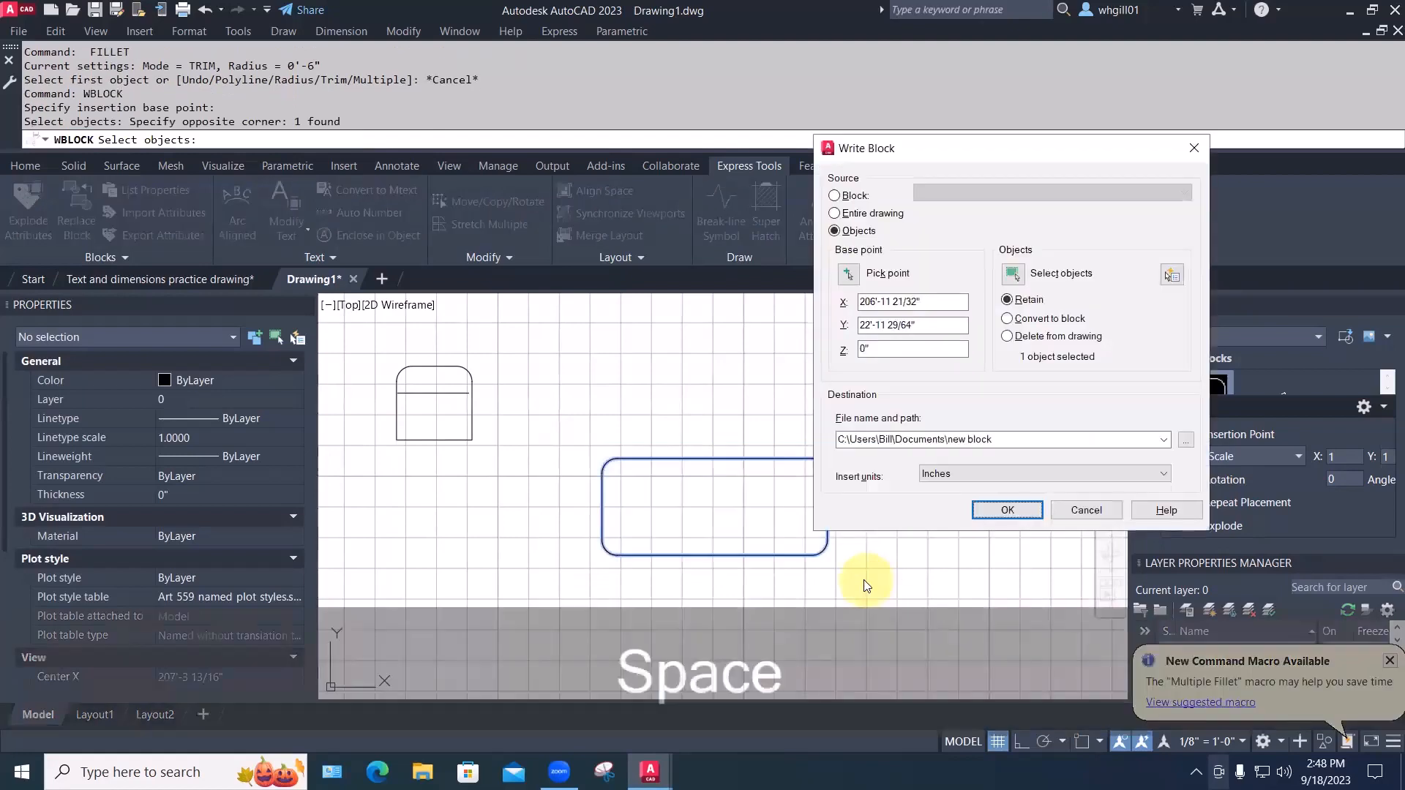
Name the output file picnic table and write it to Documents
{"action": "triple_click", "coordinate": [963, 438]}
{"action": "left_click", "coordinate": [964, 439]}
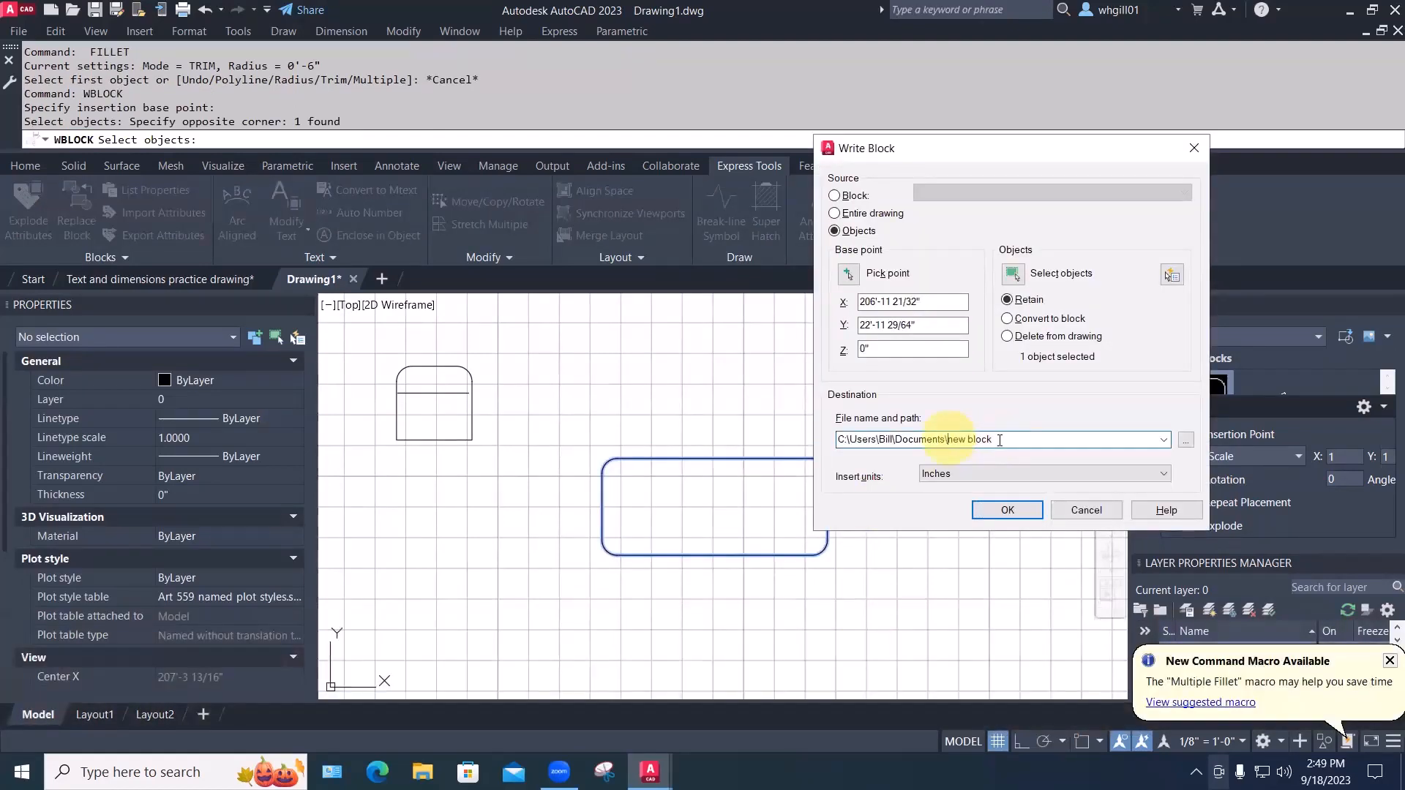
{"action": "left_click_drag", "start_coordinate": [947, 439], "coordinate": [1004, 438]}
{"action": "type", "text": "pic"}
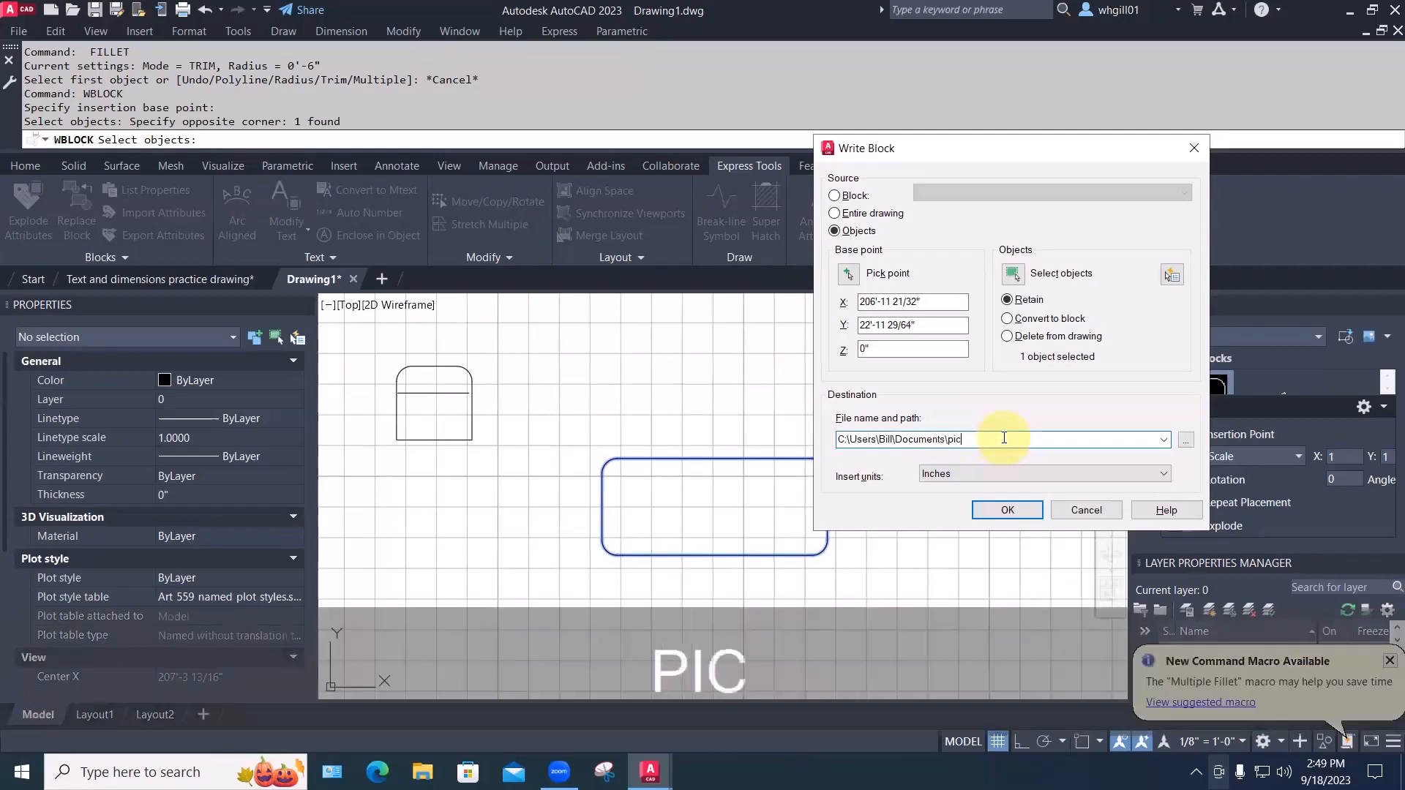
{"action": "type", "text": "nic table"}
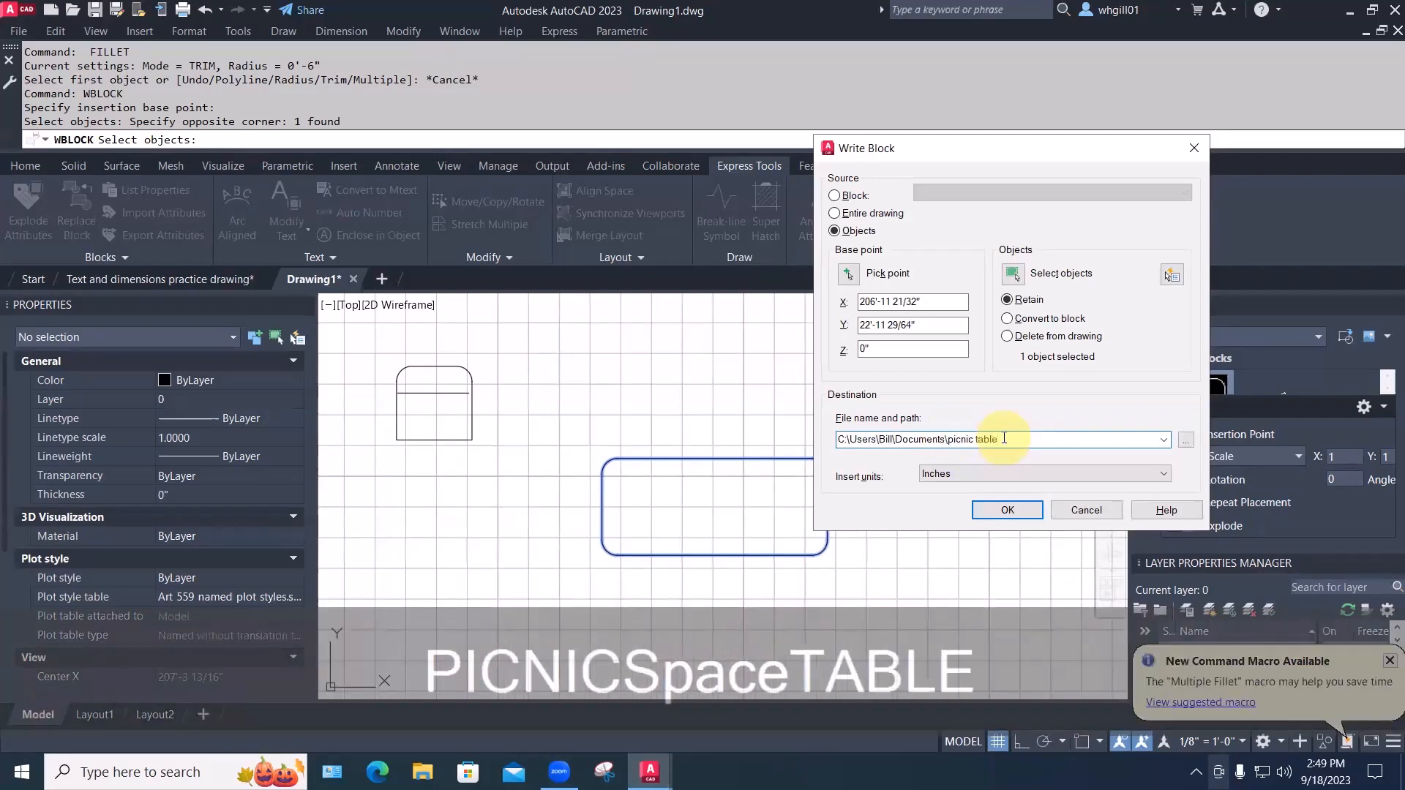
{"action": "key", "text": "Return"}
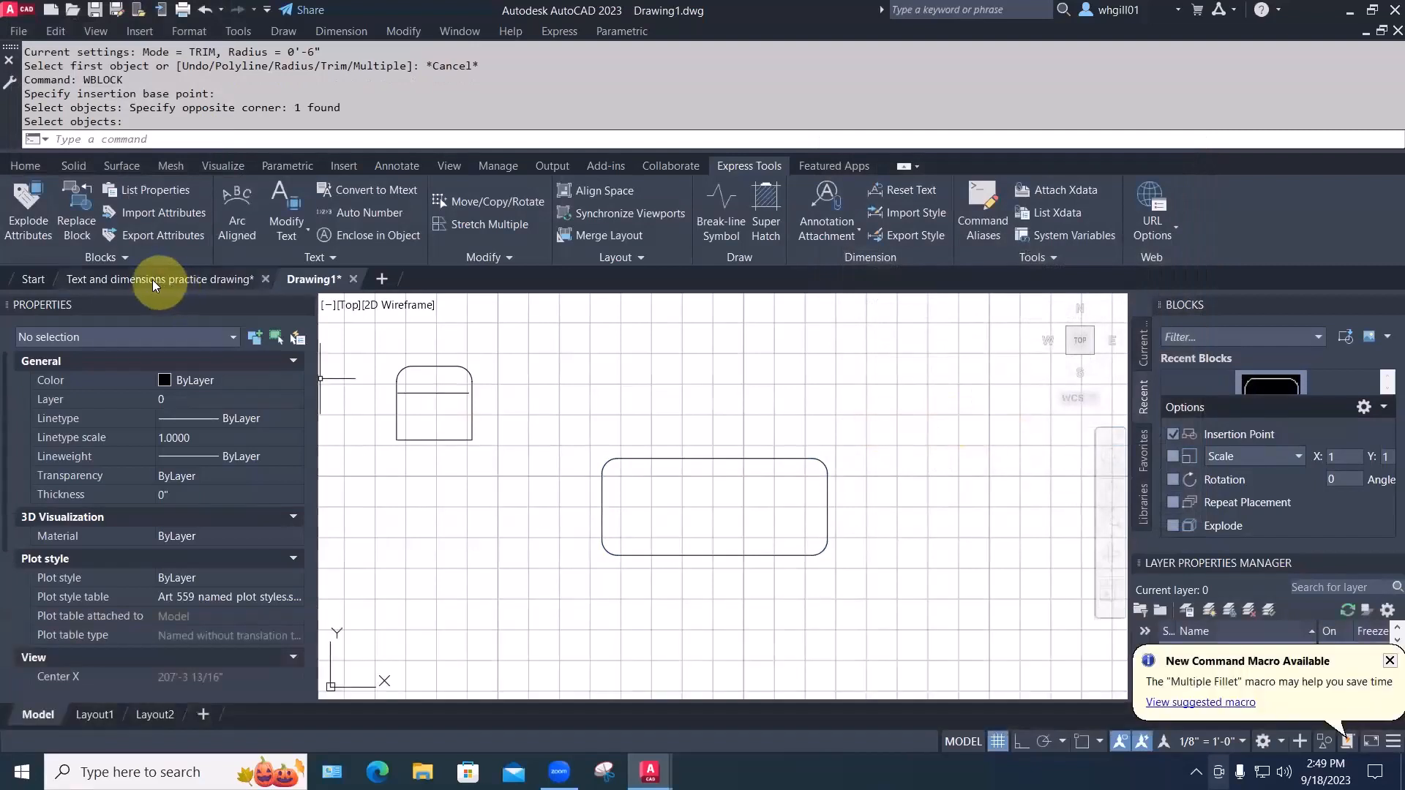
Insert picnic table.dwg beside the partition wall in the Text and dimensions practice drawing
{"action": "left_click", "coordinate": [151, 280]}
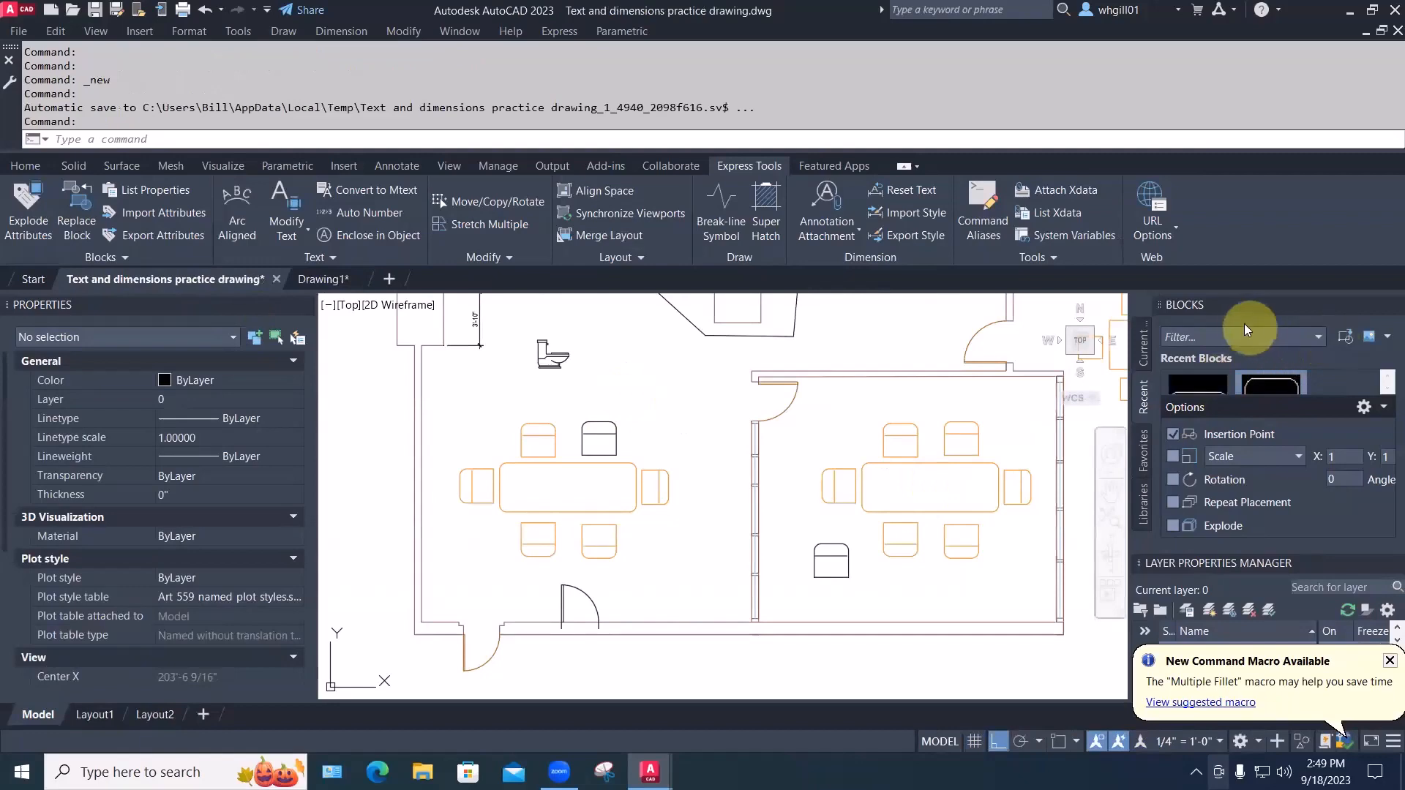
{"action": "left_click", "coordinate": [1345, 337]}
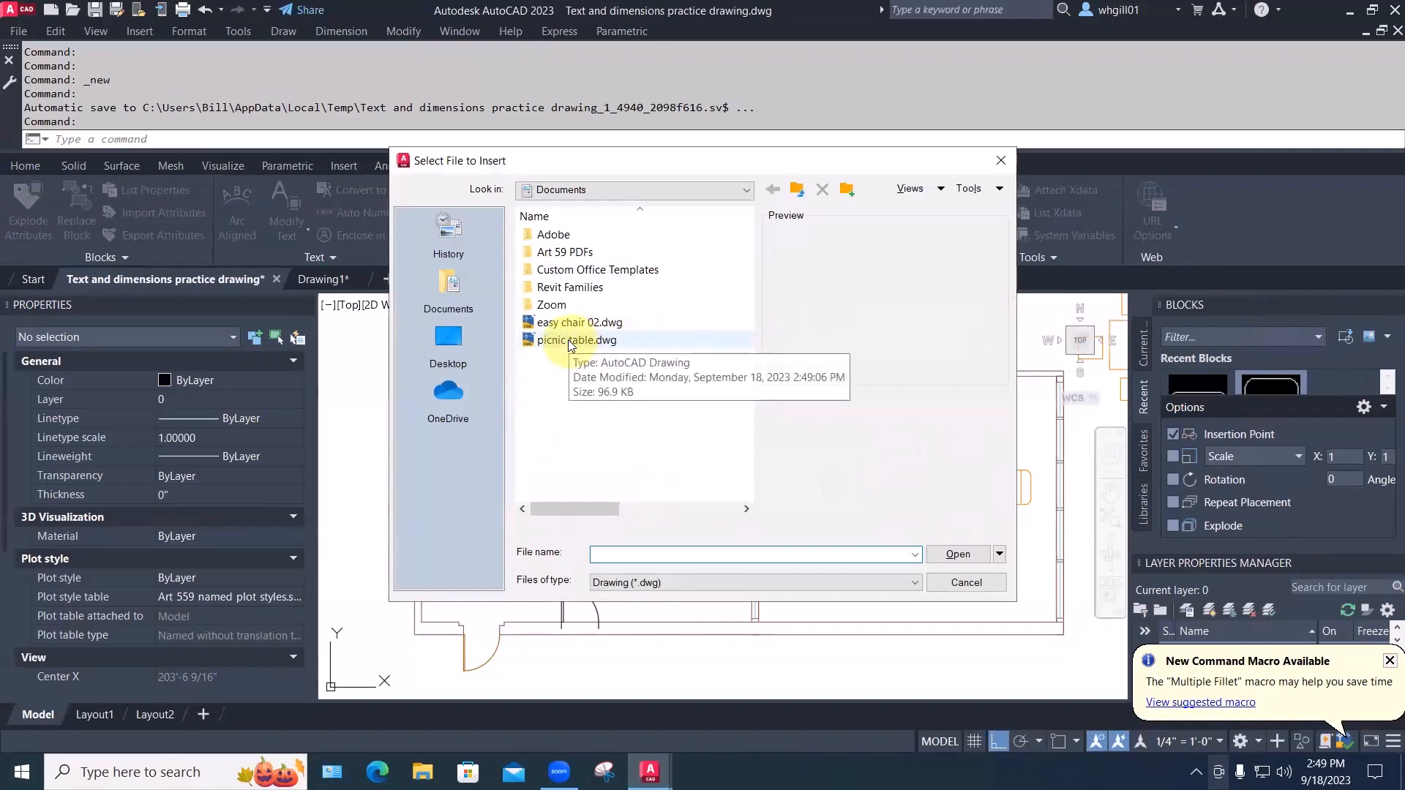
{"action": "left_click", "coordinate": [567, 340]}
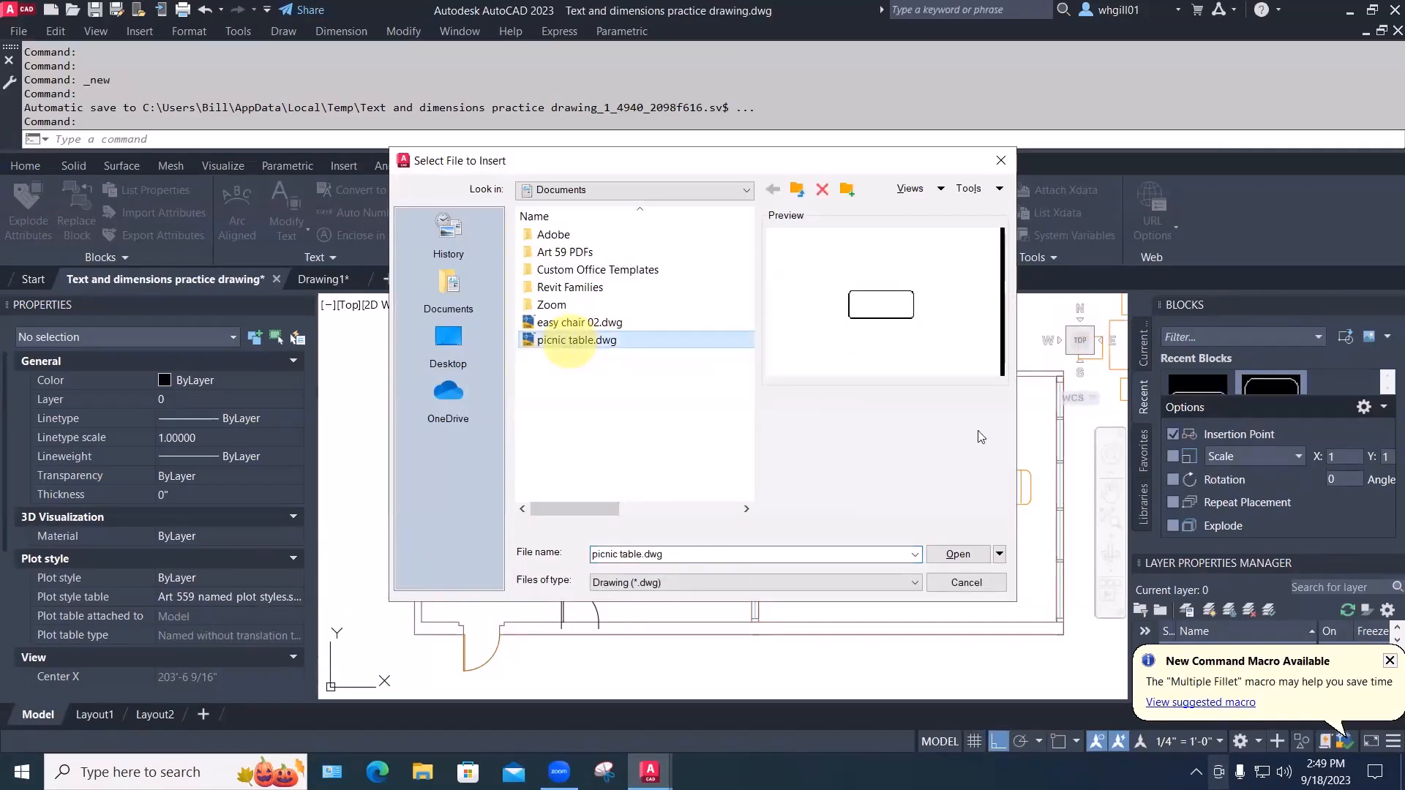
{"action": "left_click", "coordinate": [956, 554]}
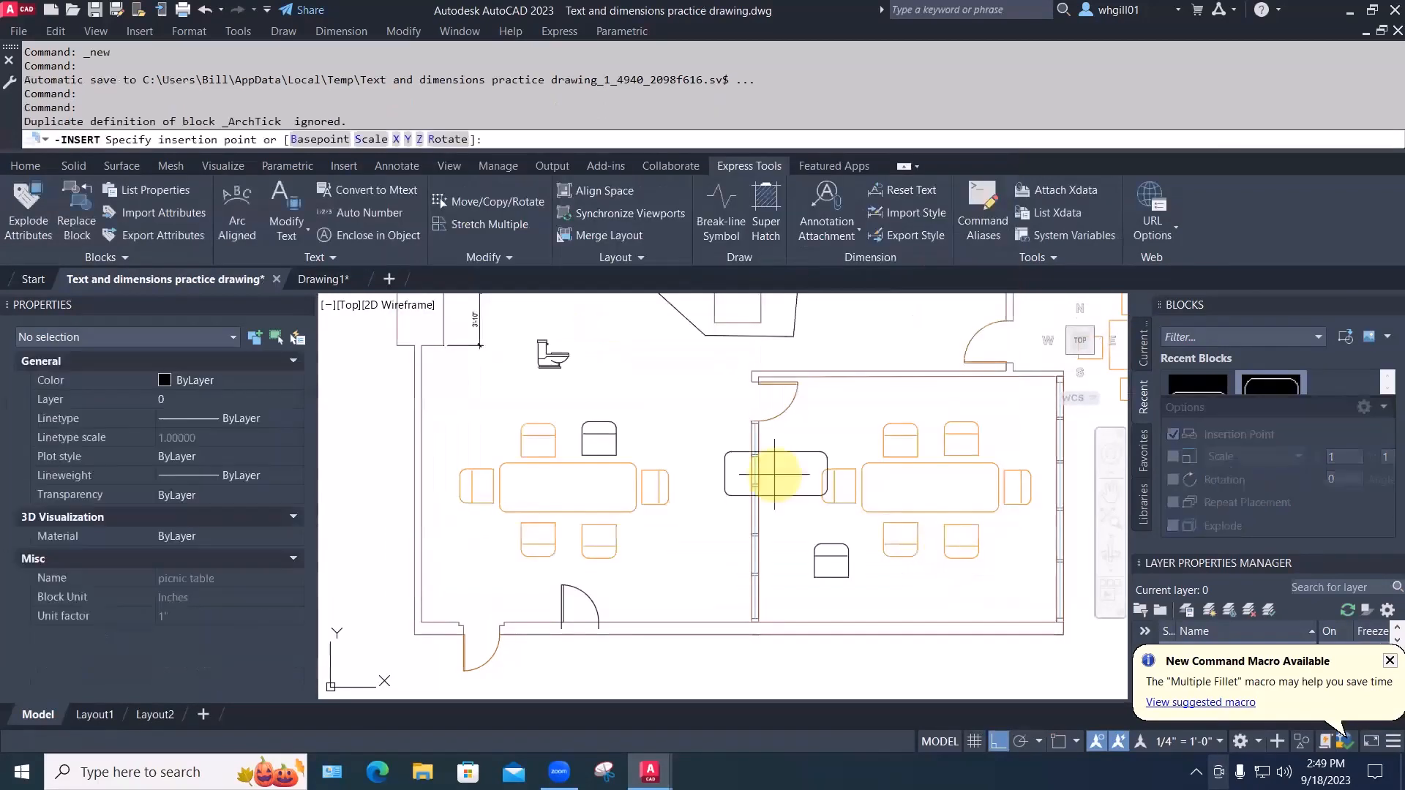
{"action": "left_click", "coordinate": [658, 385]}
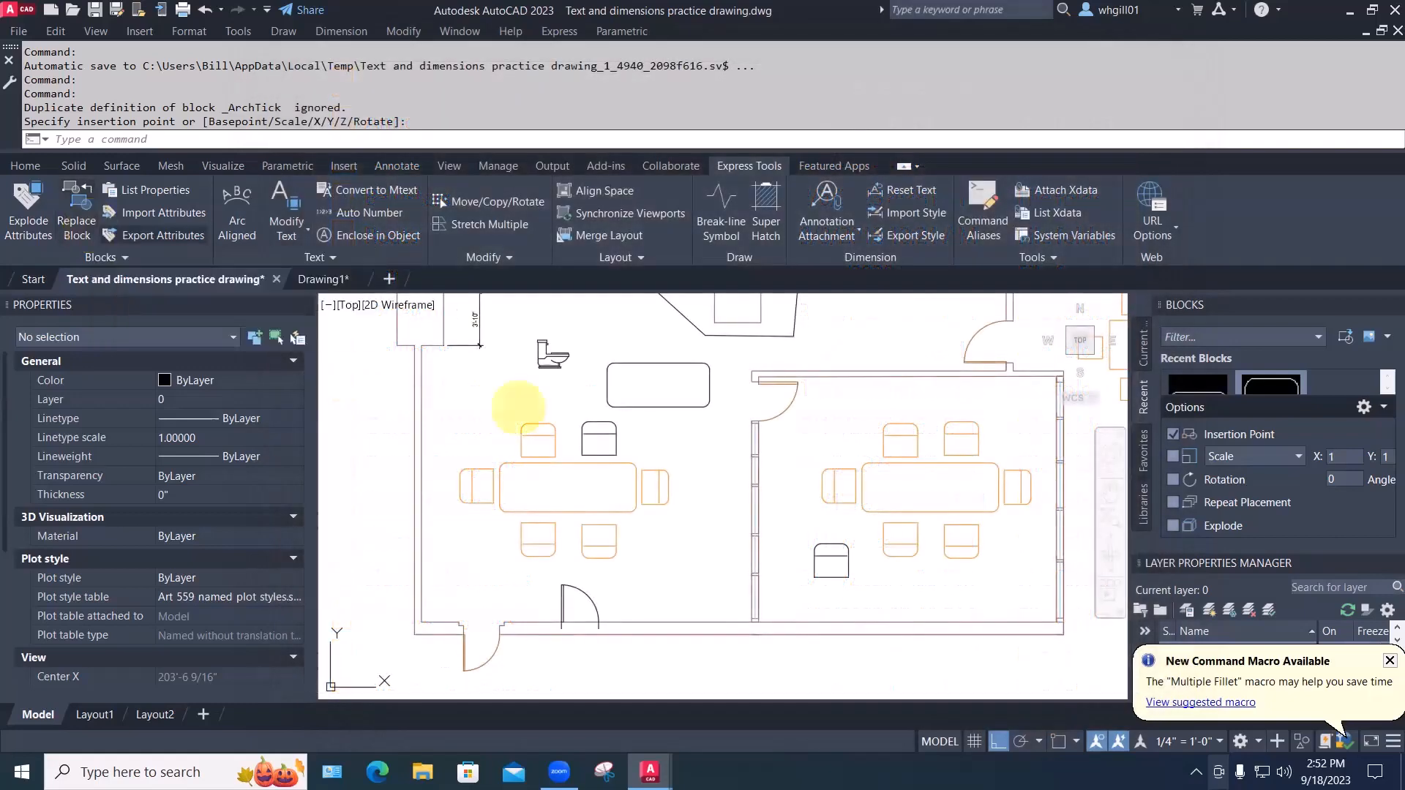
Zoom out to the whole model, cancel the pending erase, and go to Layout1
{"action": "scroll", "coordinate": [636, 376], "scroll_direction": "down", "scroll_amount": 5}
{"action": "mouse_move", "coordinate": [637, 376]}
{"action": "middle_mouse_down"}
{"action": "mouse_move", "coordinate": [662, 496]}
{"action": "mouse_move", "coordinate": [619, 480]}
{"action": "middle_mouse_up"}
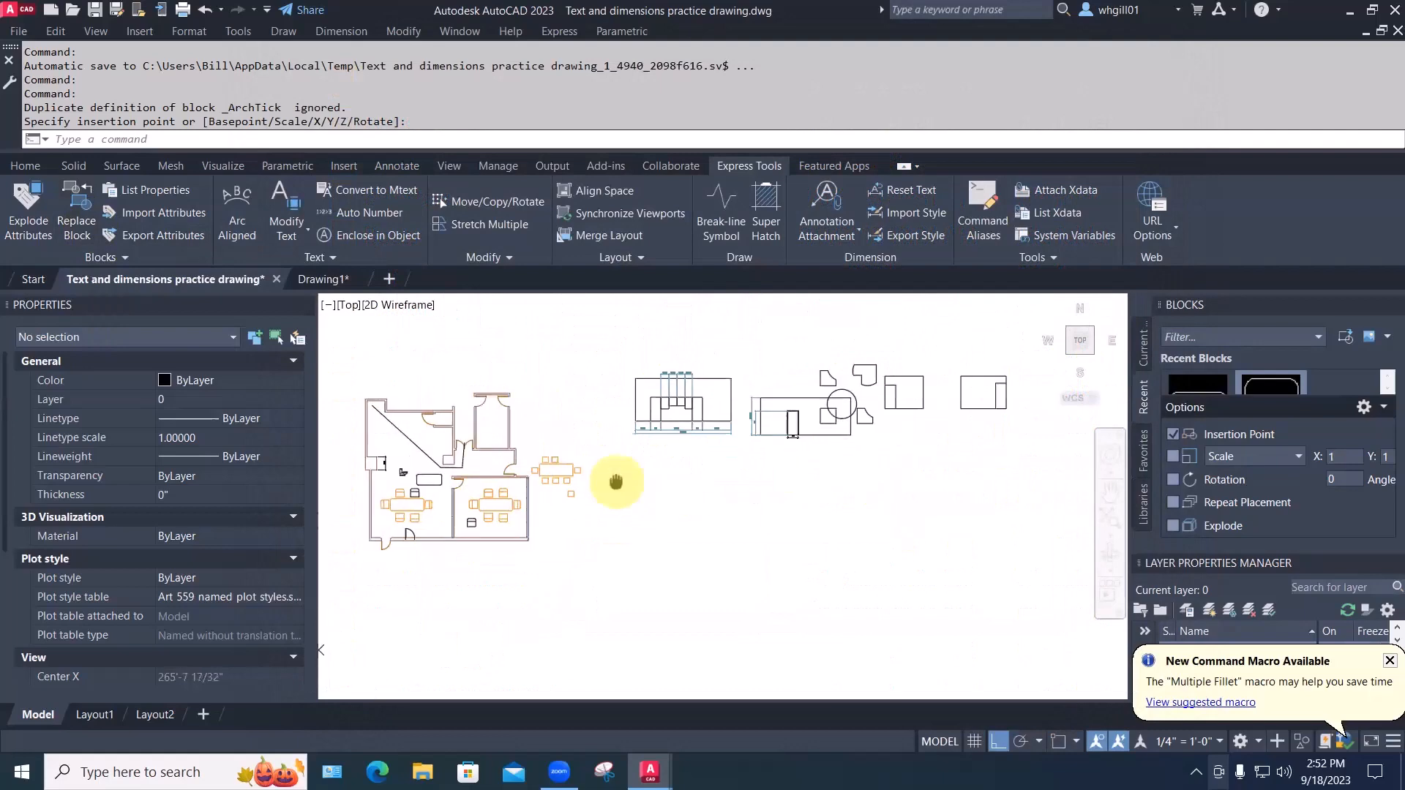
{"action": "scroll", "coordinate": [919, 442], "scroll_direction": "up", "scroll_amount": 3}
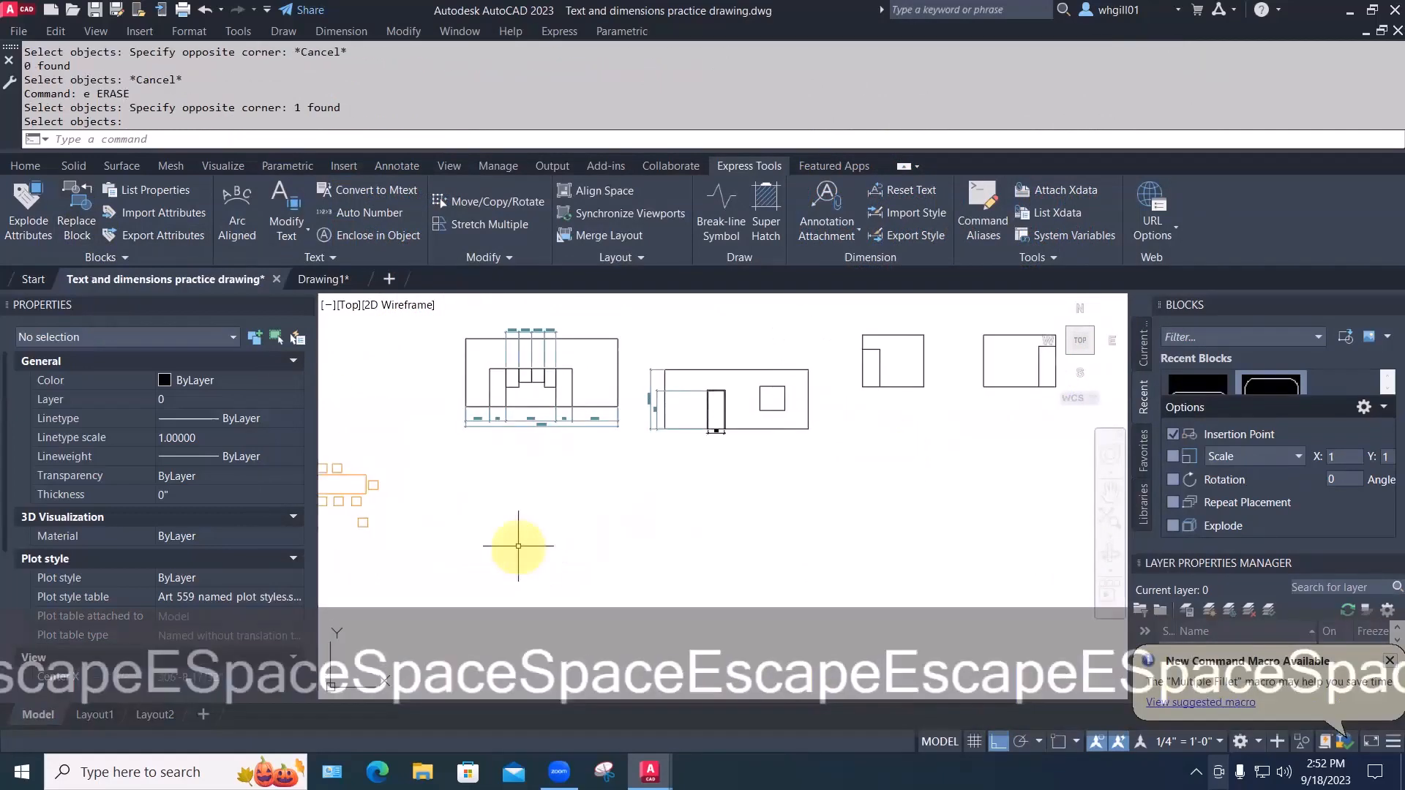
{"action": "key", "text": "space"}
{"action": "key", "text": "Escape"}
{"action": "key", "text": "Escape"}
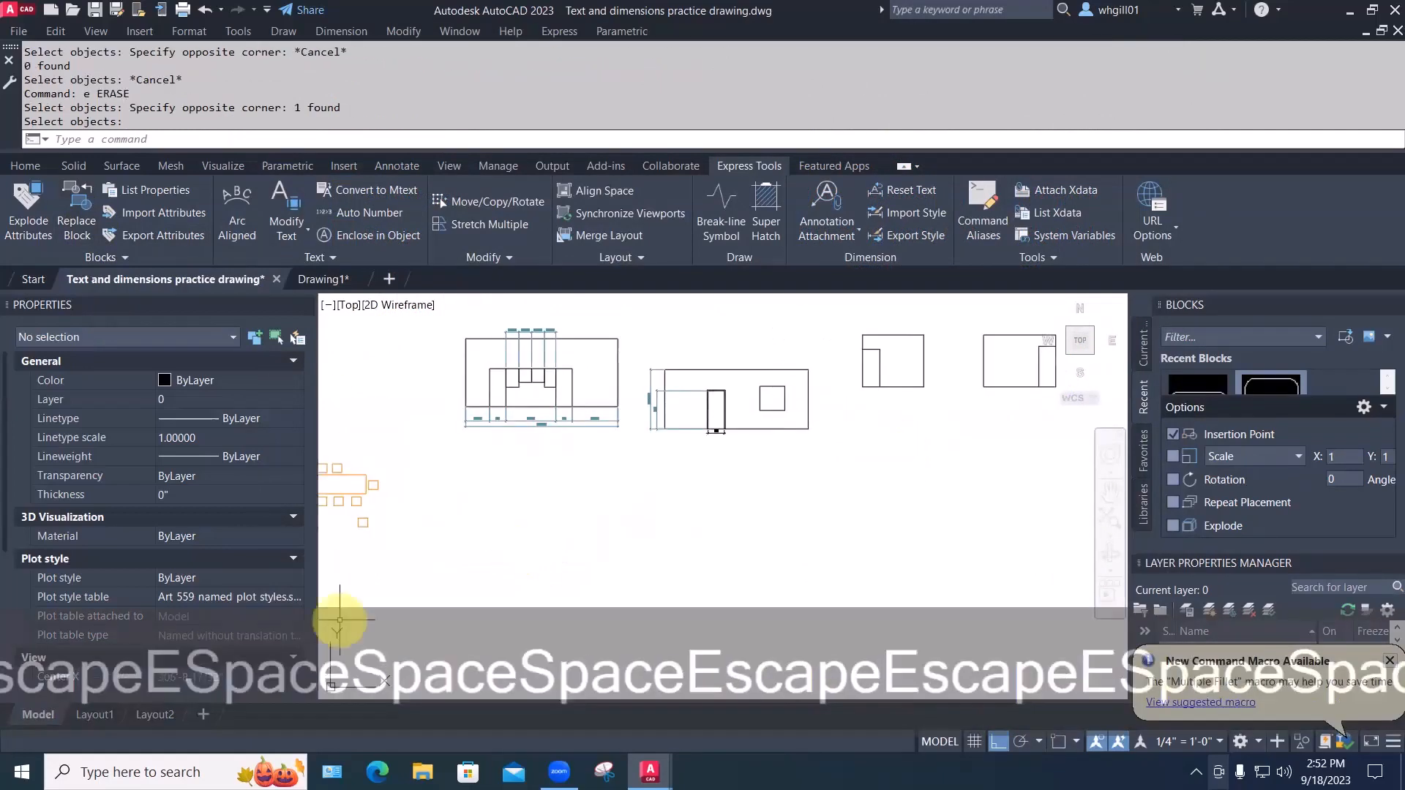
{"action": "left_click", "coordinate": [95, 714]}
Stretch the Layout1 viewport's top-right corner further to the right
{"action": "left_click", "coordinate": [585, 535]}
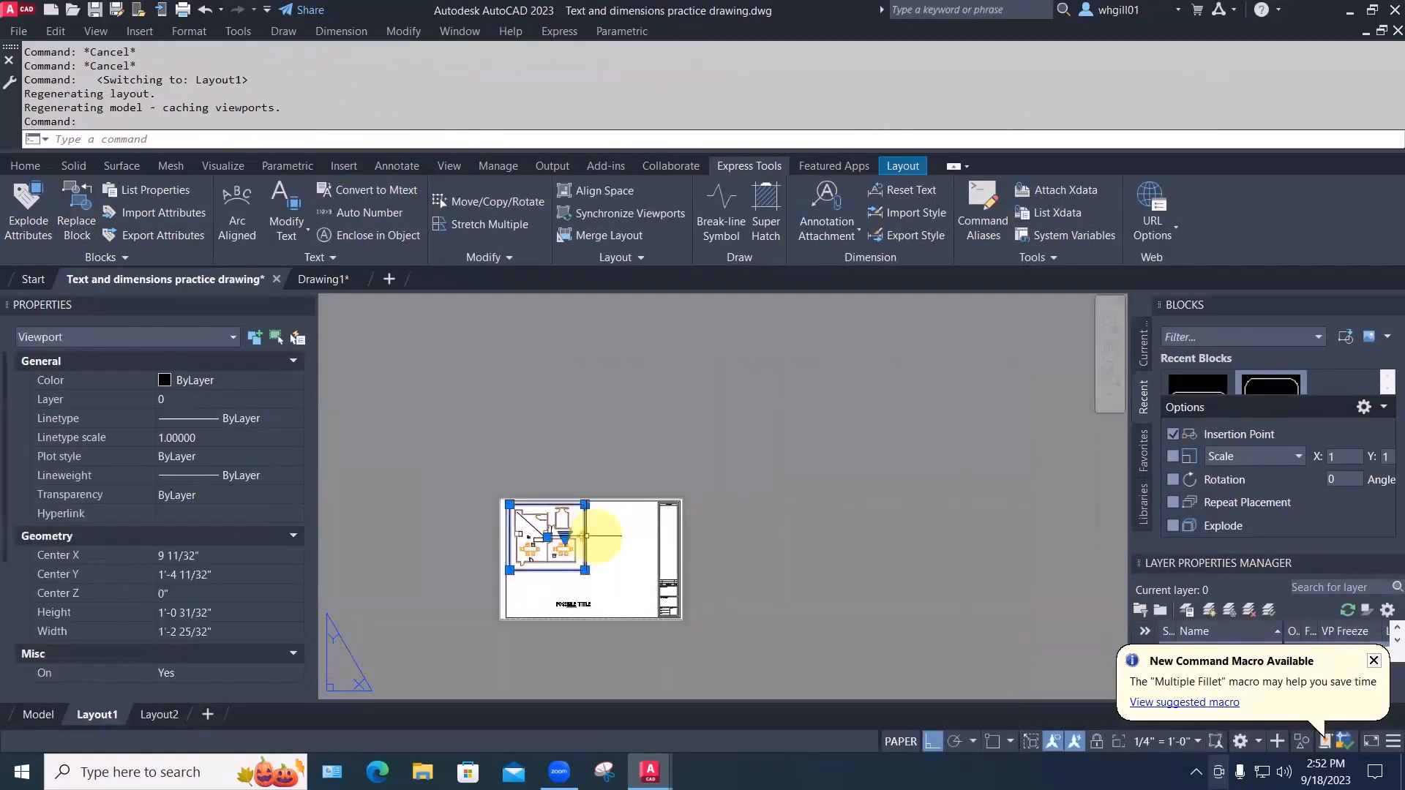
{"action": "left_click", "coordinate": [585, 504]}
{"action": "left_click", "coordinate": [715, 503]}
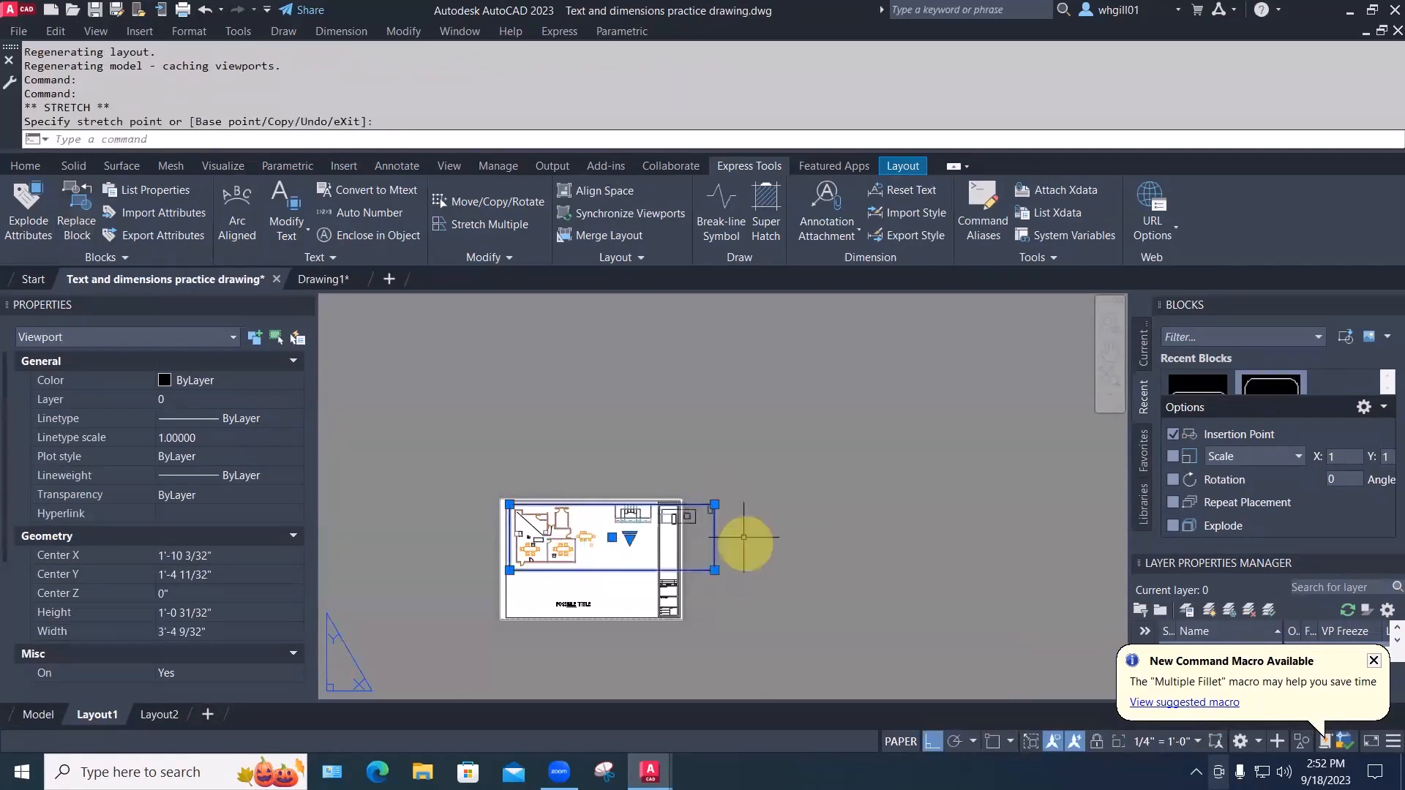
{"action": "left_click", "coordinate": [716, 504]}
{"action": "left_click", "coordinate": [751, 504]}
{"action": "scroll", "coordinate": [701, 533], "scroll_direction": "up", "scroll_amount": 4}
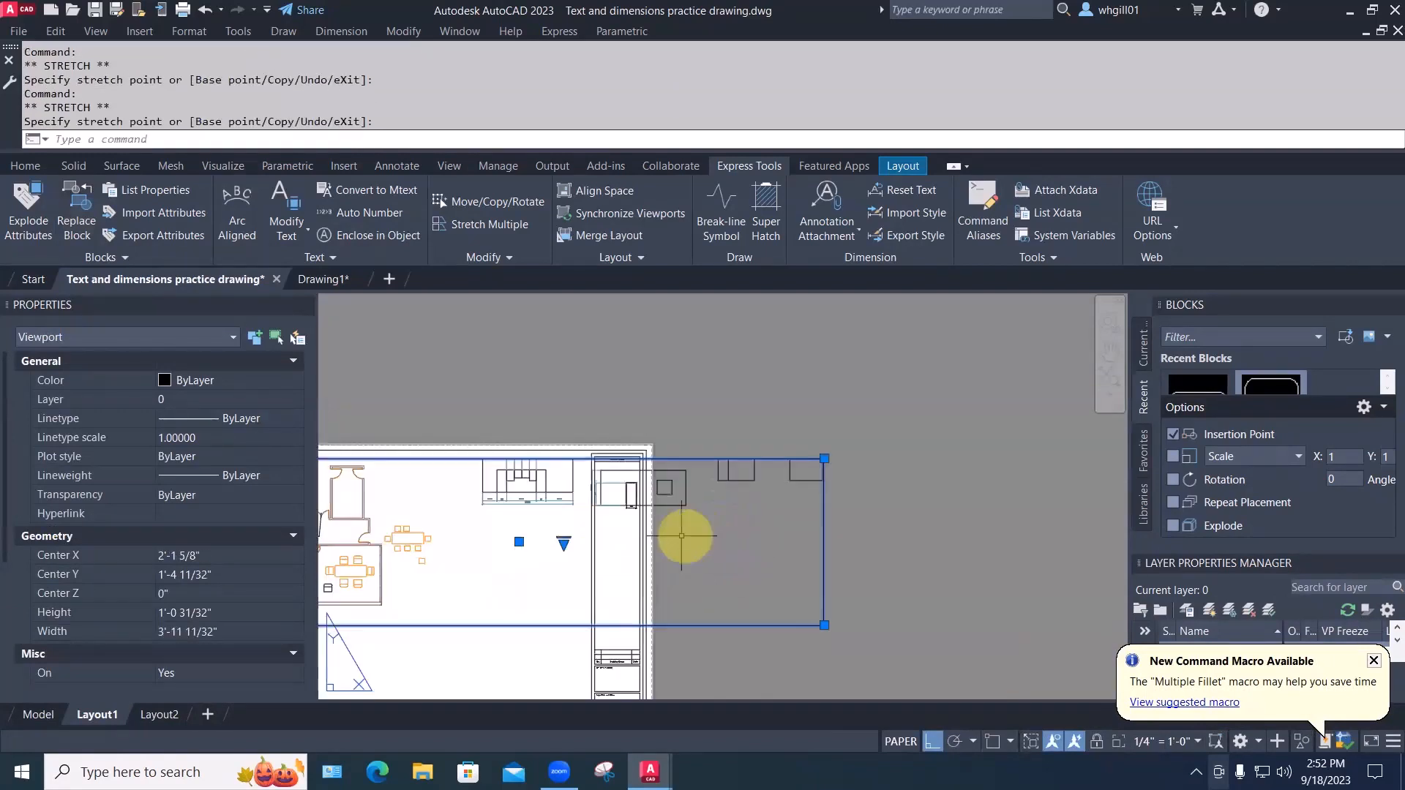
{"action": "scroll", "coordinate": [698, 534], "scroll_direction": "down", "scroll_amount": 2}
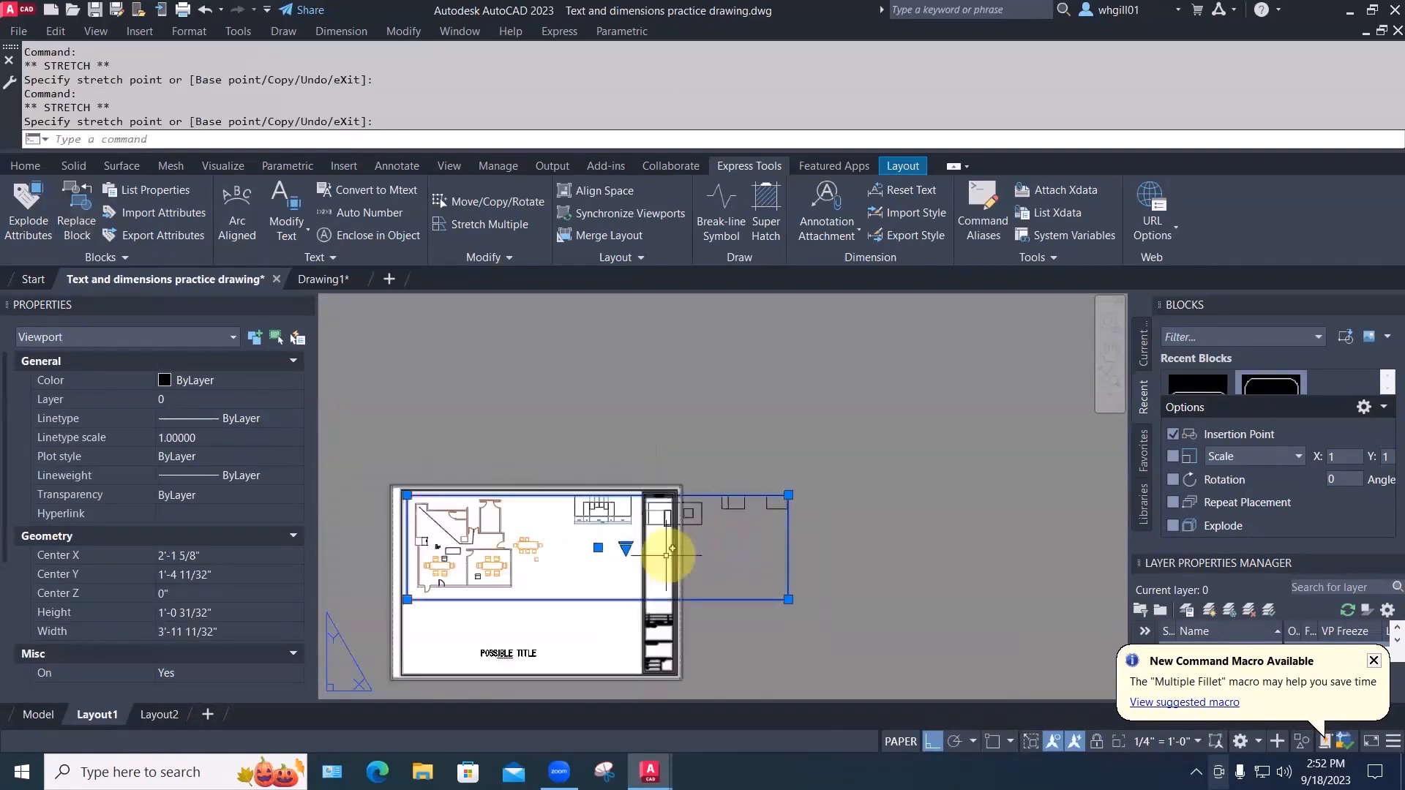
Resize the viewport's lower corners and move it to a new sheet position with Ortho off
{"action": "left_click", "coordinate": [407, 600]}
{"action": "left_click", "coordinate": [556, 599]}
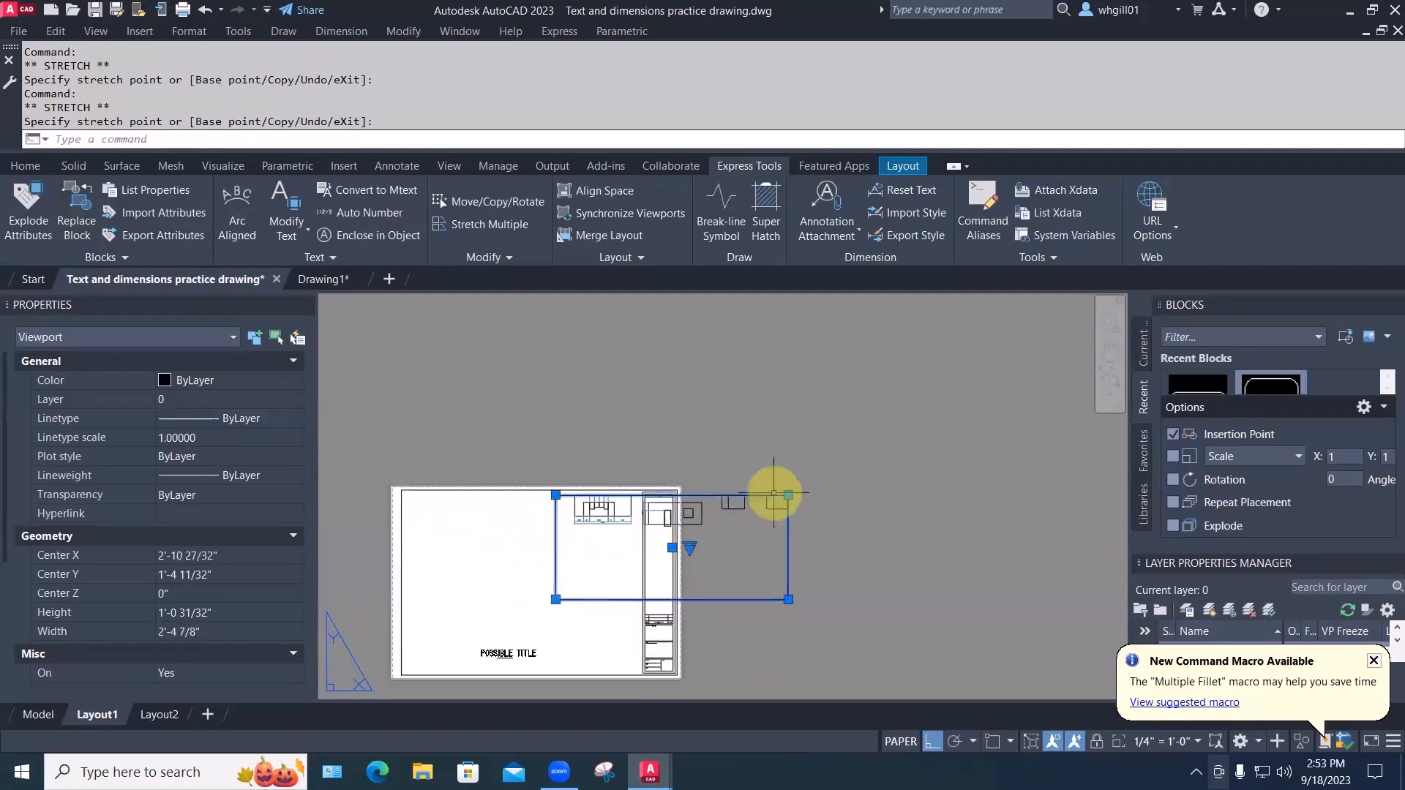
{"action": "left_click", "coordinate": [818, 469]}
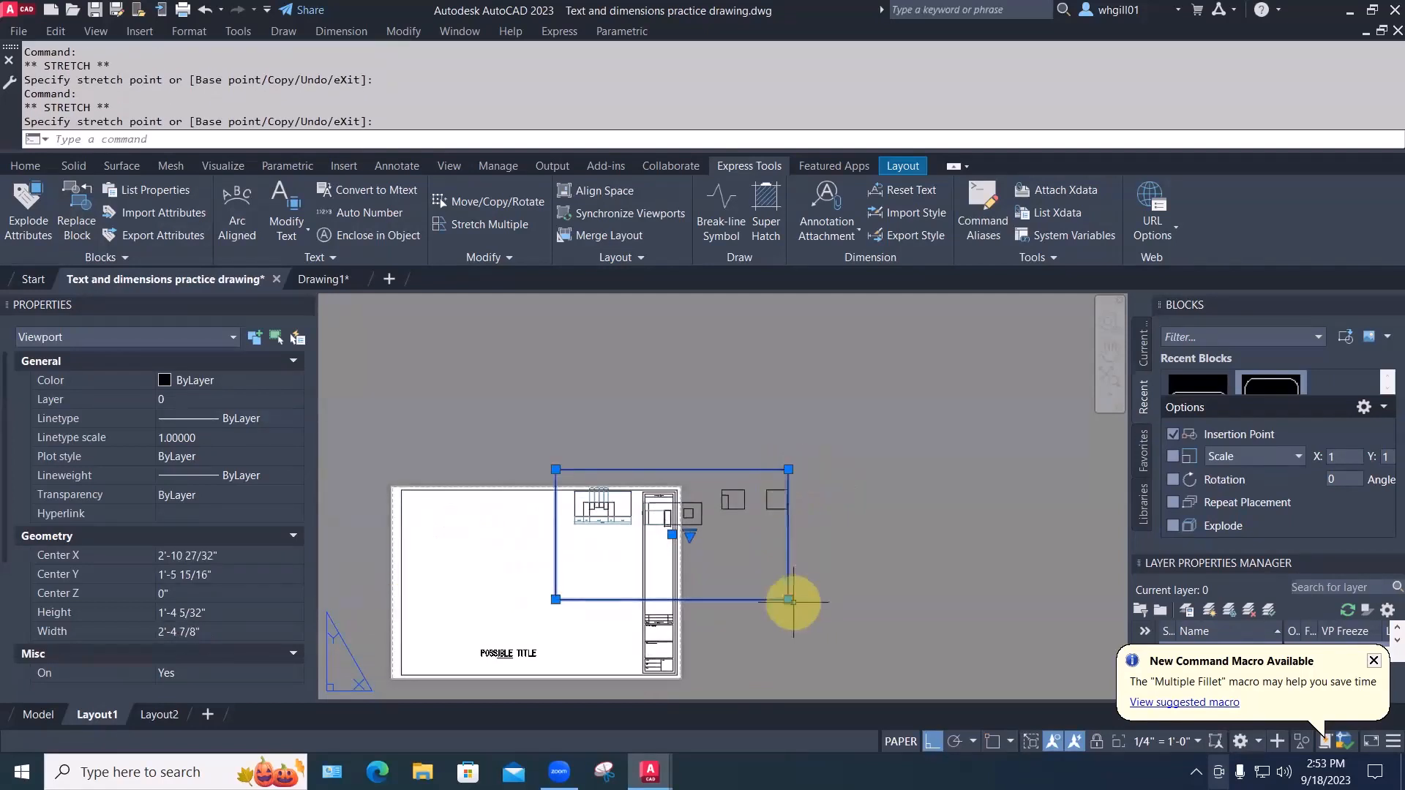
{"action": "left_click", "coordinate": [818, 600]}
{"action": "left_click", "coordinate": [816, 548]}
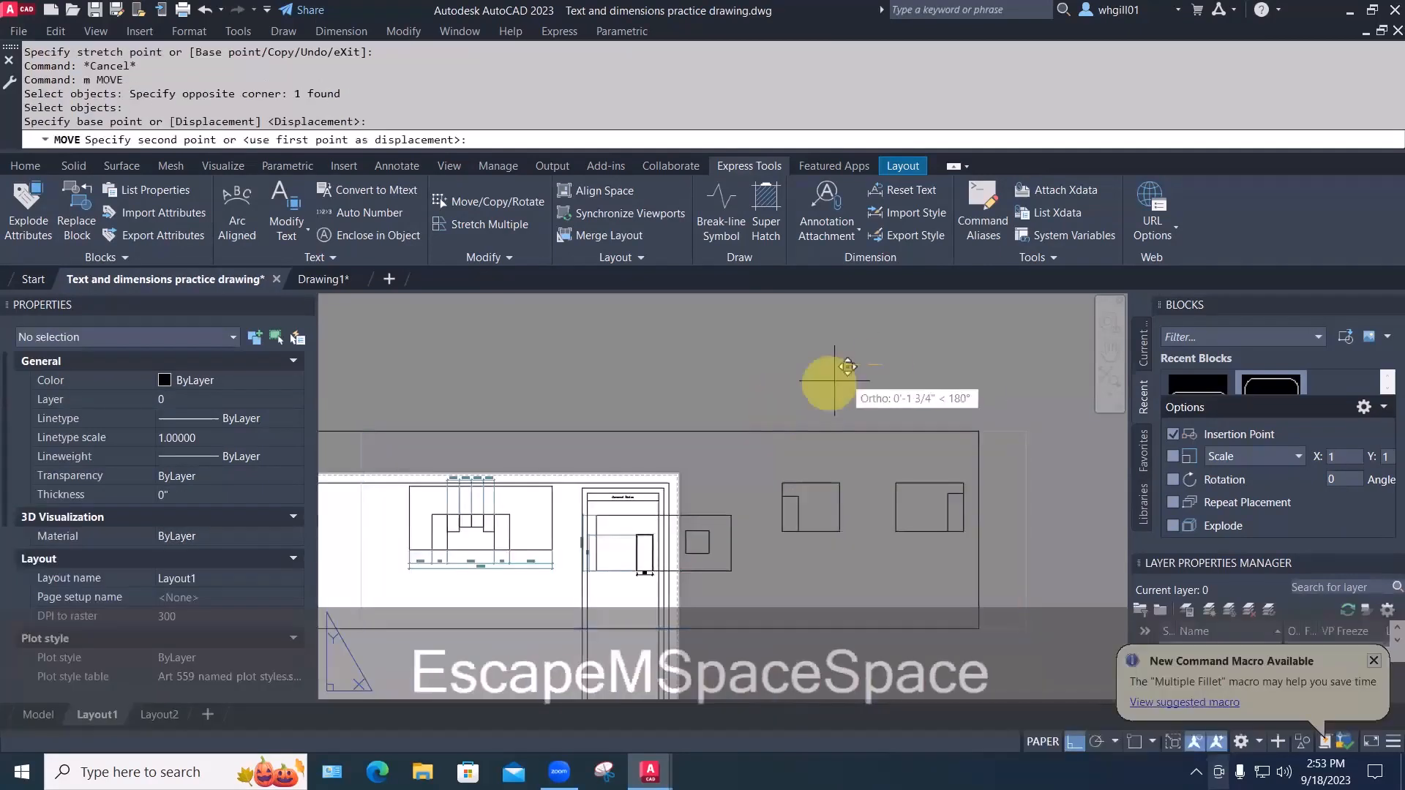
{"action": "key", "text": "F8"}
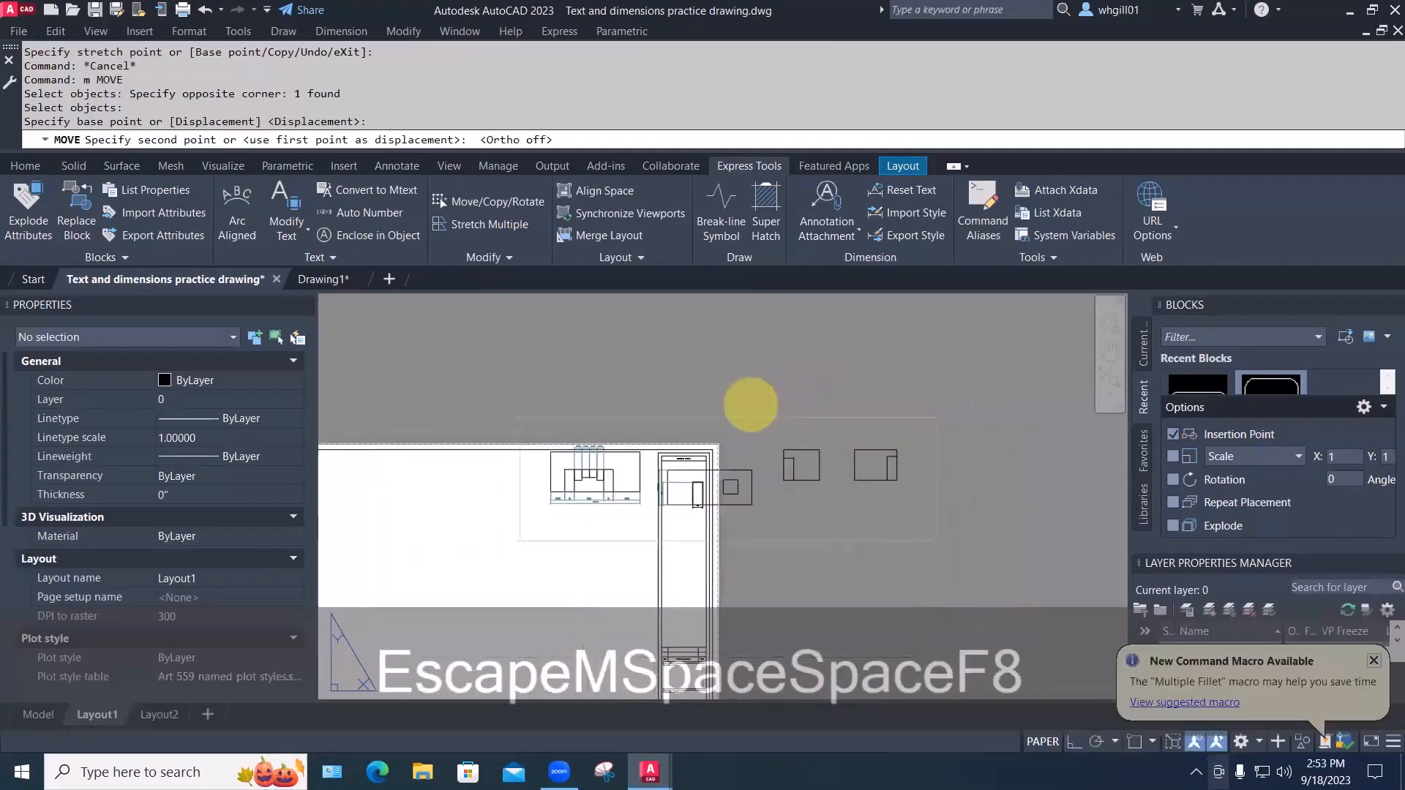
{"action": "left_click", "coordinate": [648, 379]}
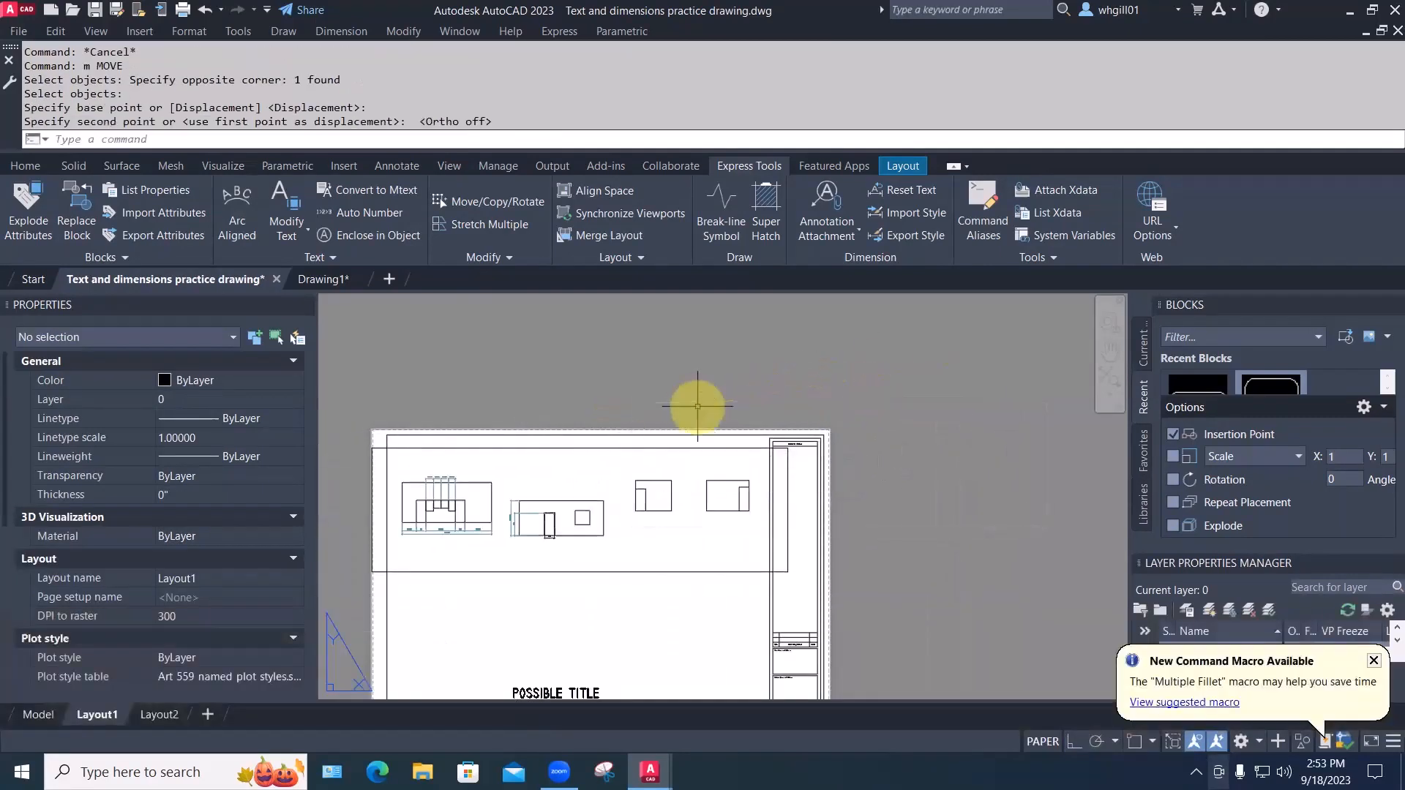
Shrink the viewport to frame only the first elevation, then return to model space
{"action": "middle_click_drag", "start_coordinate": [627, 376], "coordinate": [755, 332]}
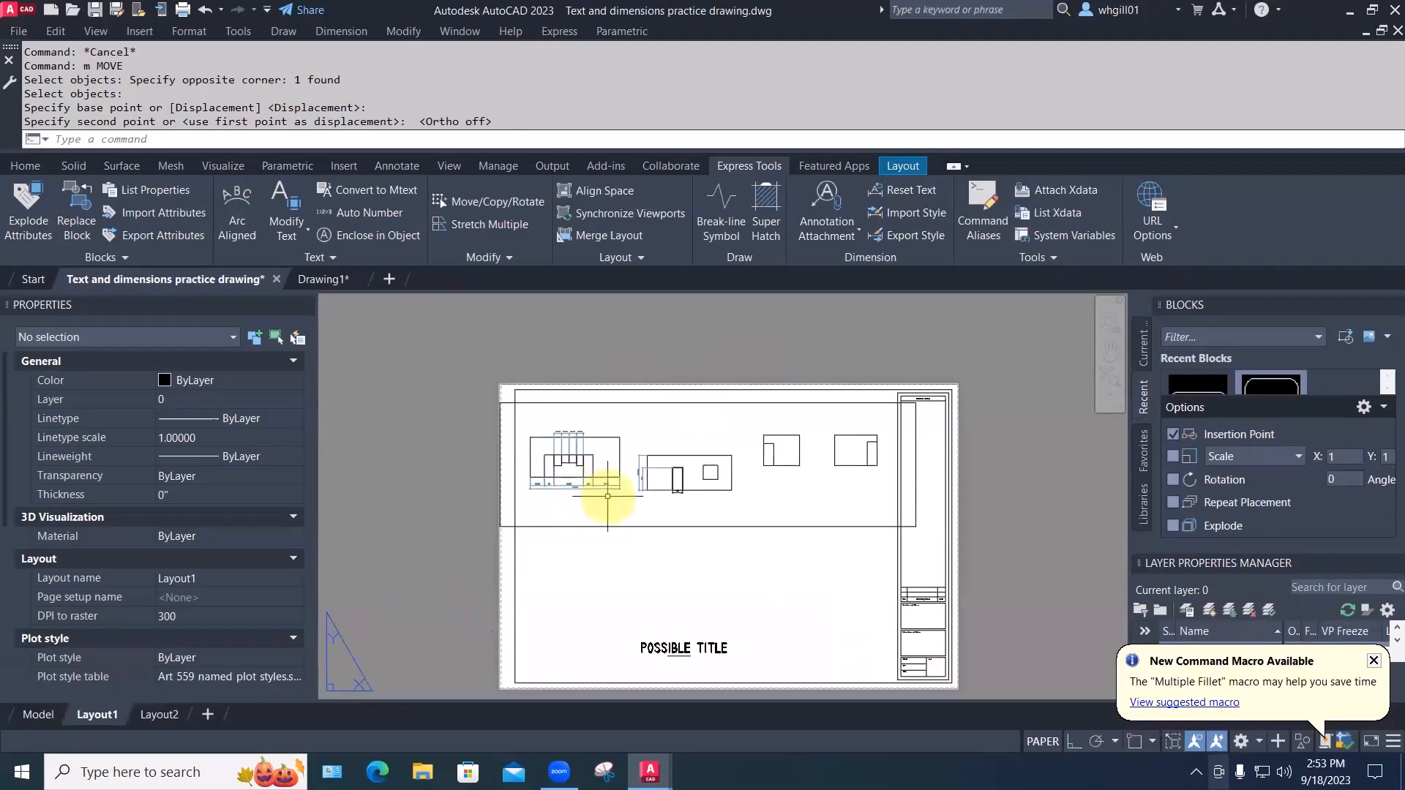
{"action": "scroll", "coordinate": [696, 489], "scroll_direction": "up", "scroll_amount": 2}
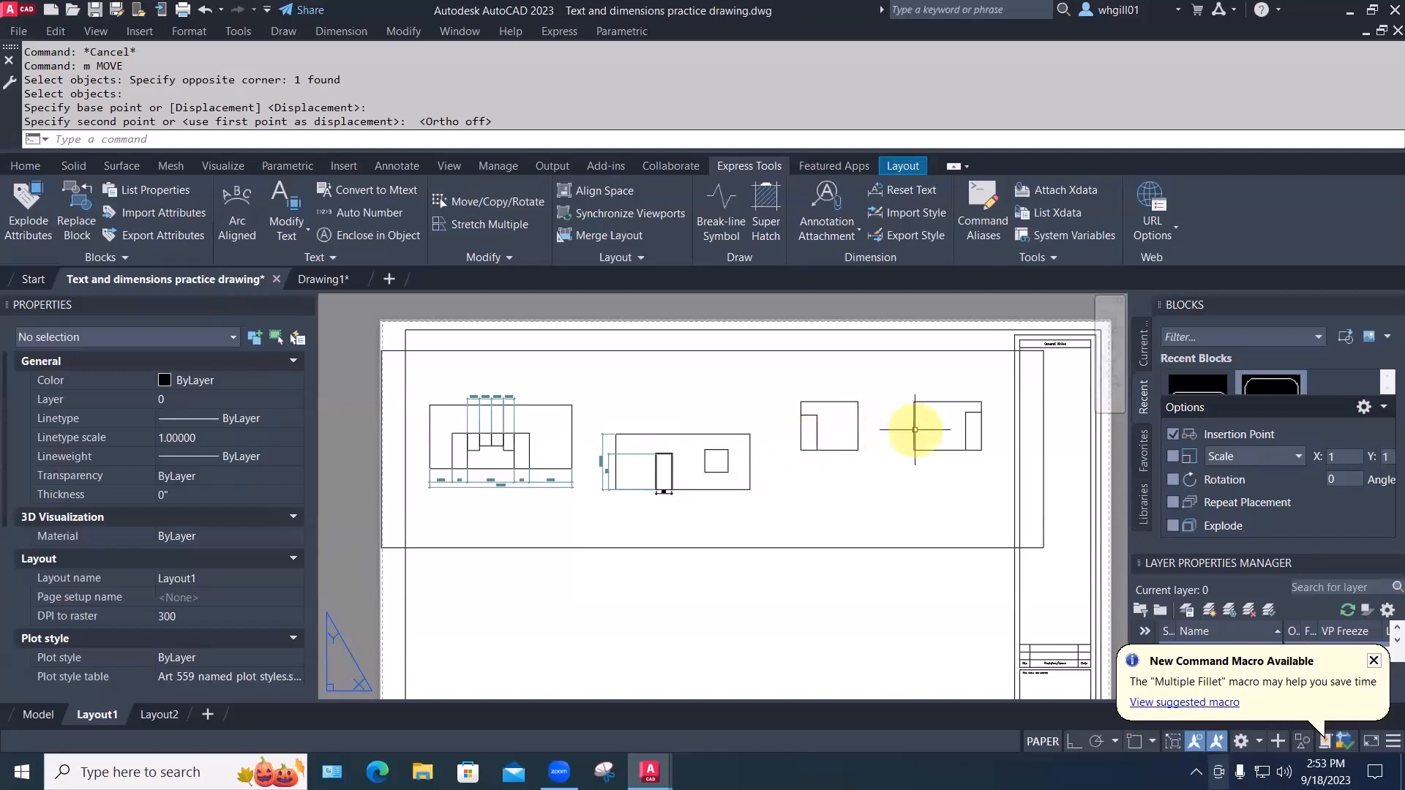
{"action": "middle_click_drag", "start_coordinate": [841, 500], "coordinate": [851, 506]}
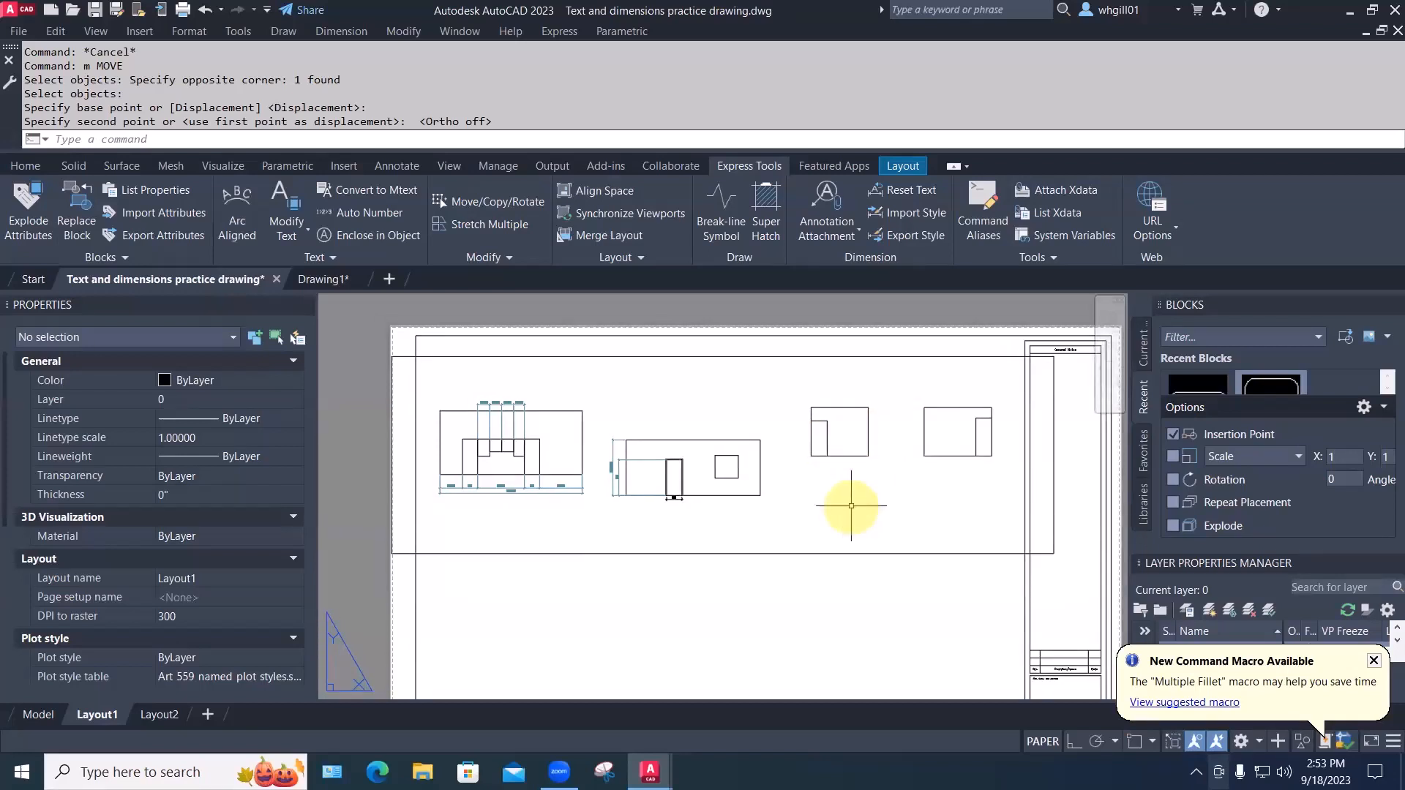
{"action": "left_click", "coordinate": [632, 553]}
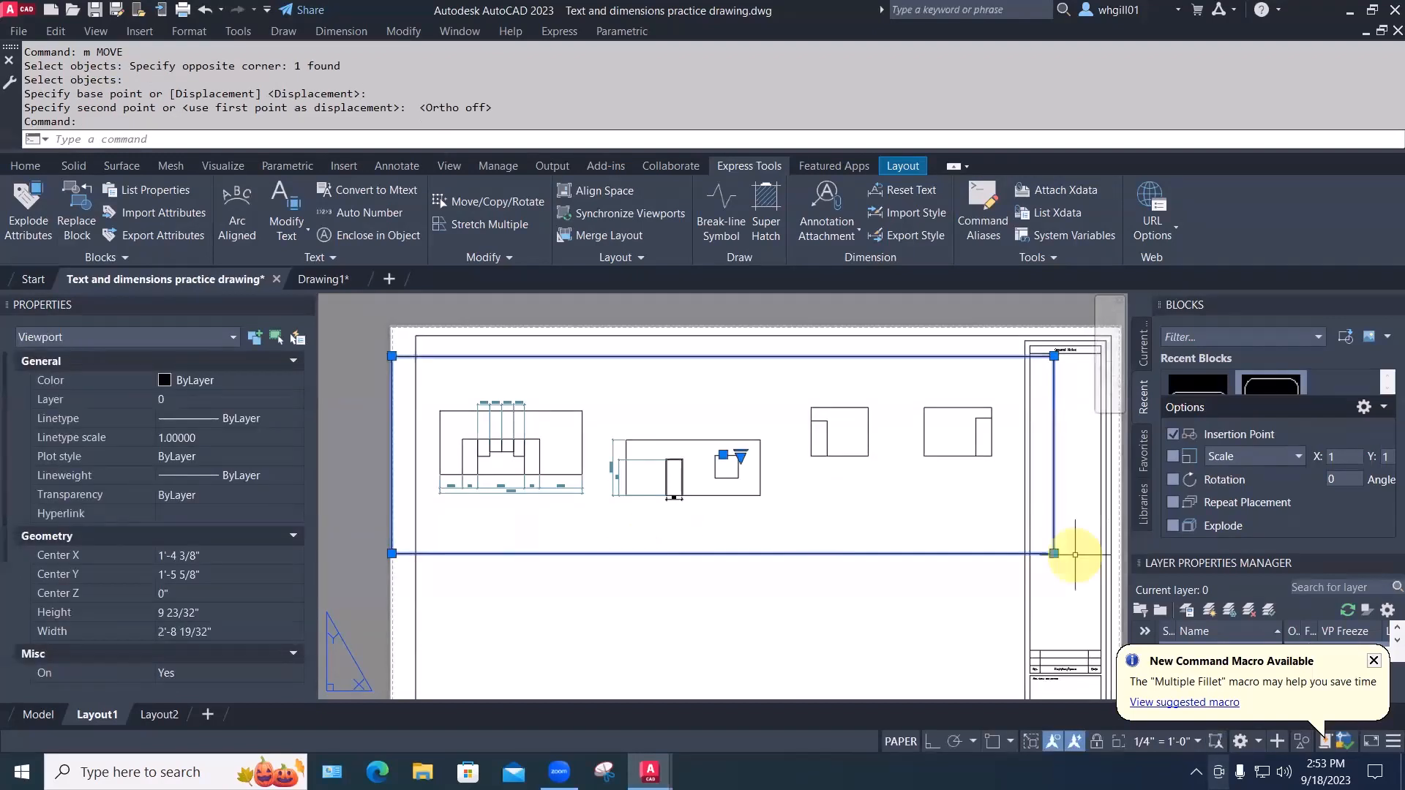
{"action": "left_click", "coordinate": [1053, 554]}
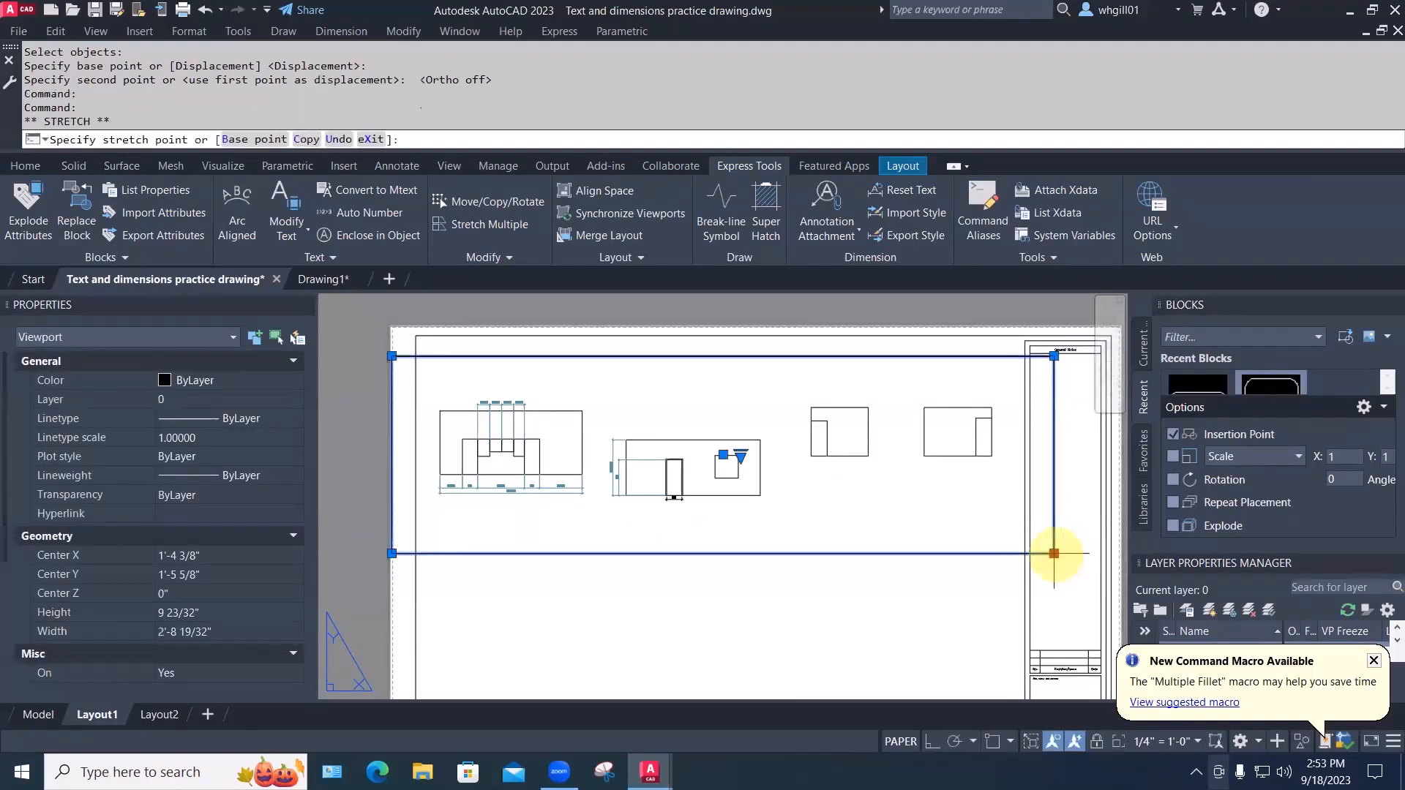
{"action": "left_click", "coordinate": [596, 532]}
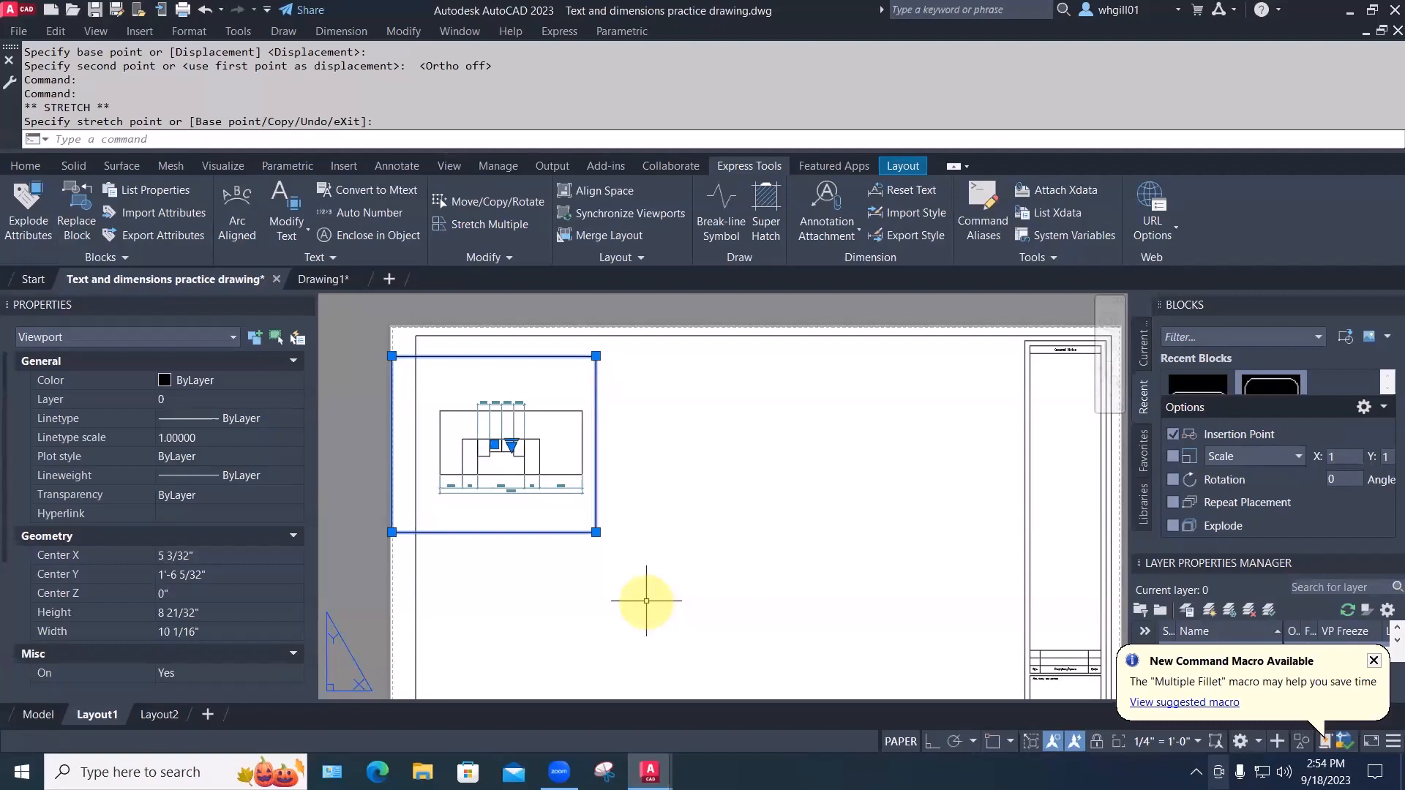
{"action": "left_click", "coordinate": [597, 531]}
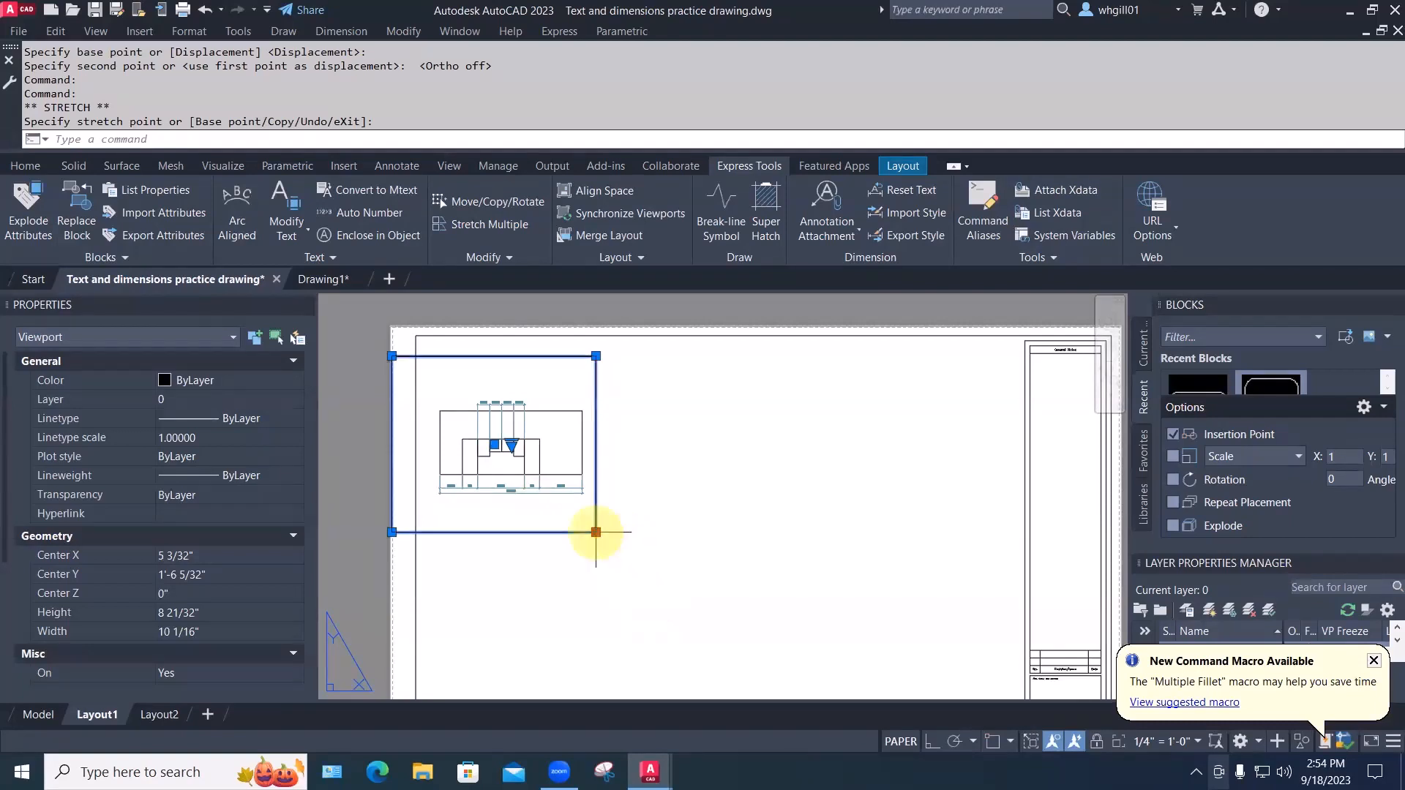
{"action": "left_click", "coordinate": [993, 535]}
{"action": "left_click", "coordinate": [41, 715]}
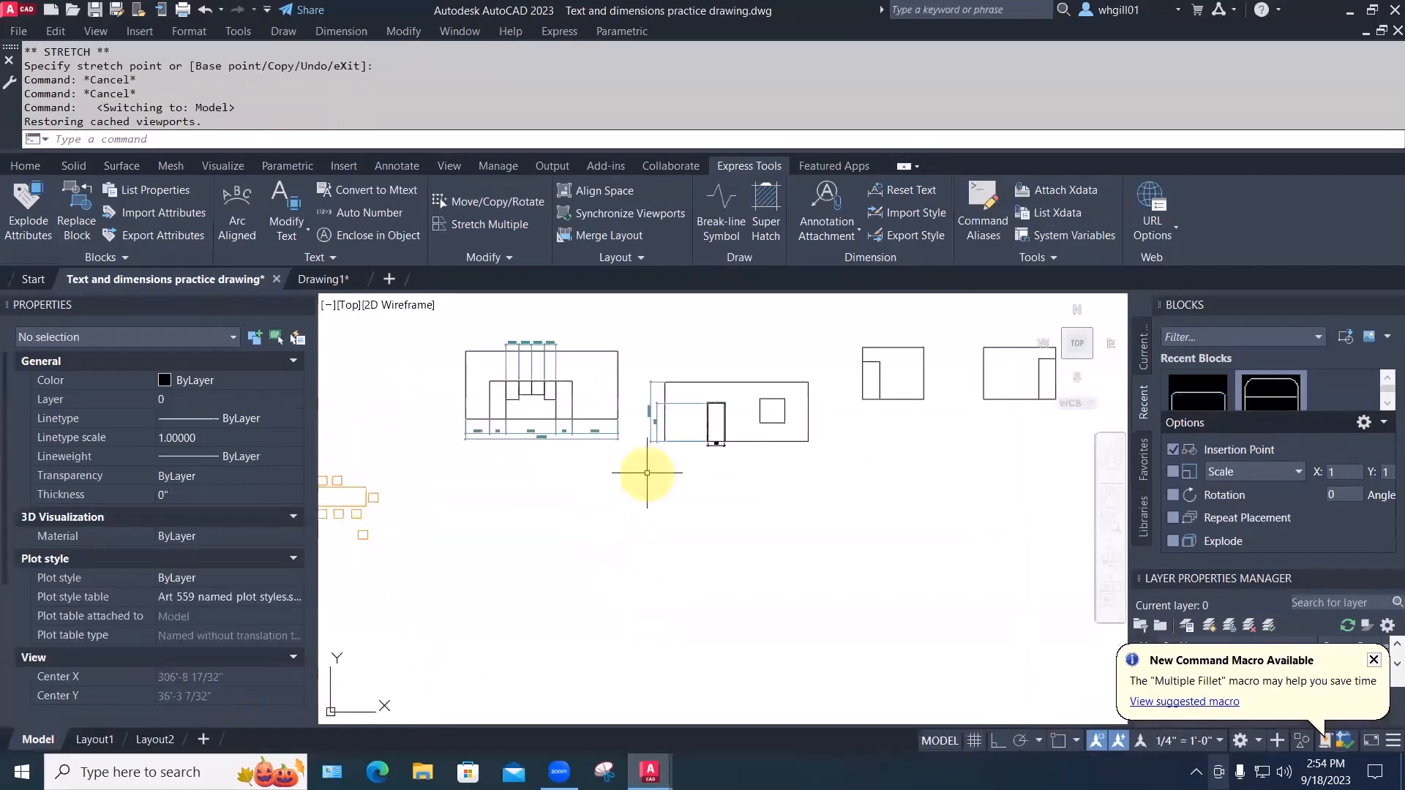
Start a line at an elevation endpoint via Endpoint snap, with Ortho on for horizontal
{"action": "middle_click_drag", "start_coordinate": [606, 517], "coordinate": [657, 508]}
{"action": "middle_click_drag", "start_coordinate": [480, 513], "coordinate": [508, 552]}
{"action": "type", "text": "l"}
{"action": "key", "text": "space"}
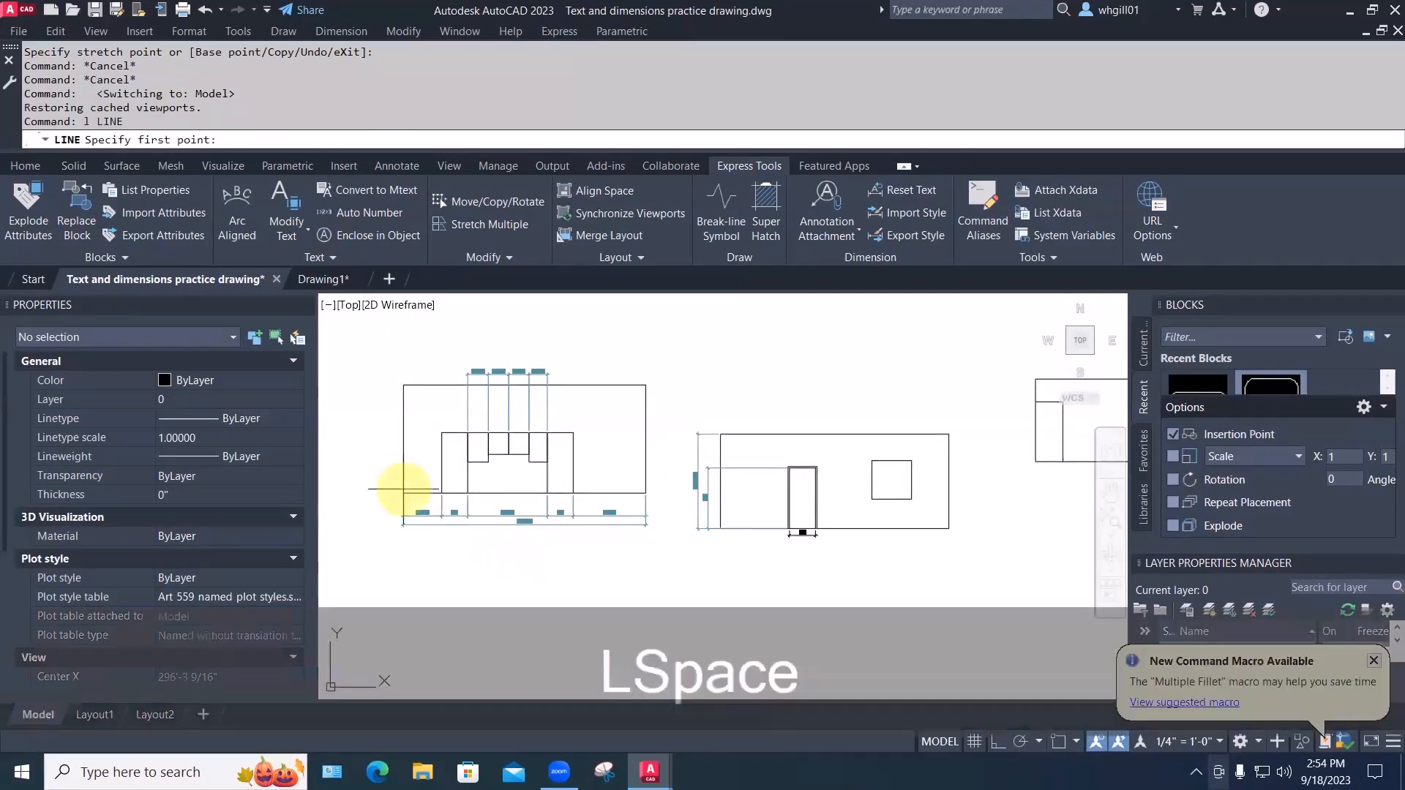
{"action": "key", "text": "shift+e"}
{"action": "left_click", "coordinate": [403, 492]}
{"action": "scroll", "coordinate": [674, 512], "scroll_direction": "down", "scroll_amount": 5}
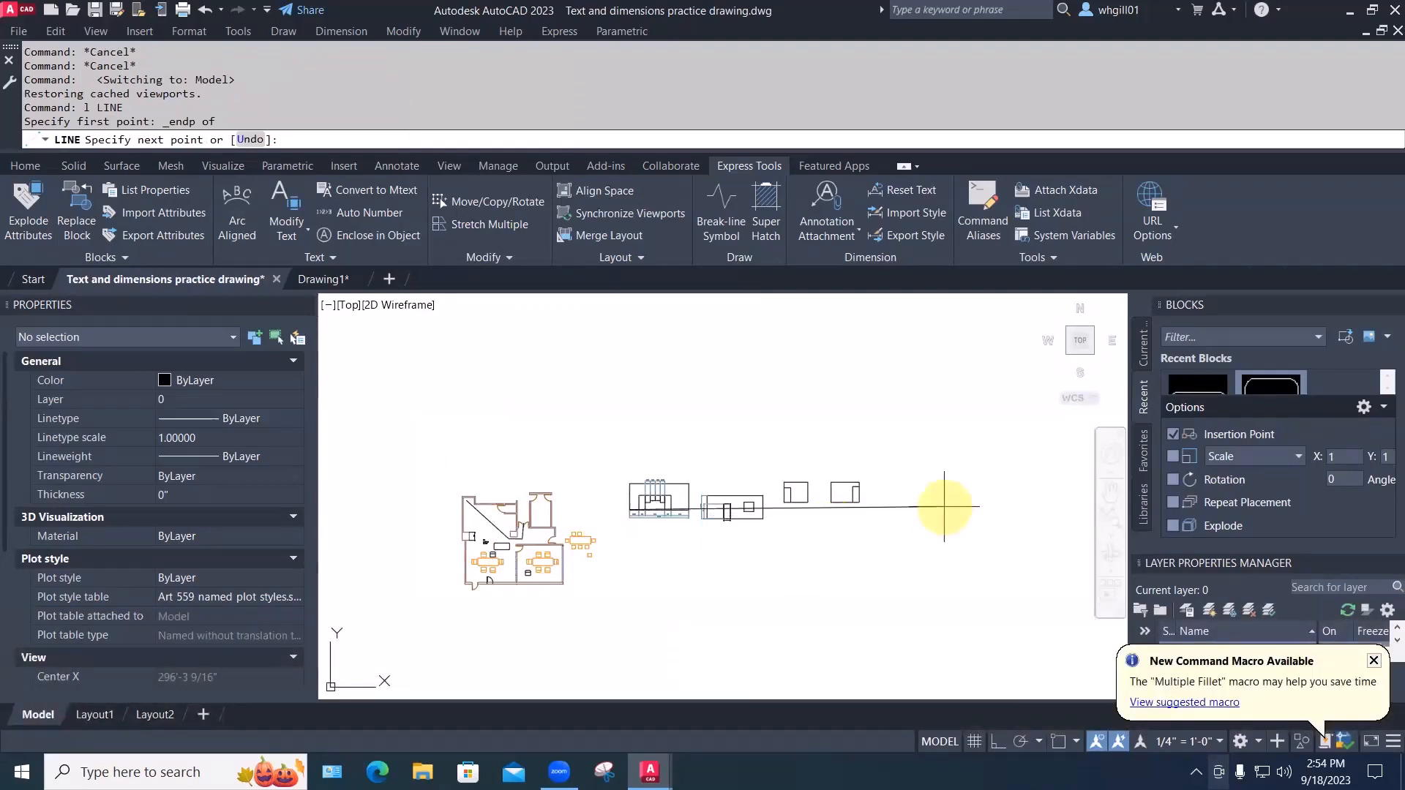
{"action": "key", "text": "F8"}
Cancel the line, turn Object Snap on, and check the enabled snap modes
{"action": "key", "text": "Escape"}
{"action": "key", "text": "Escape"}
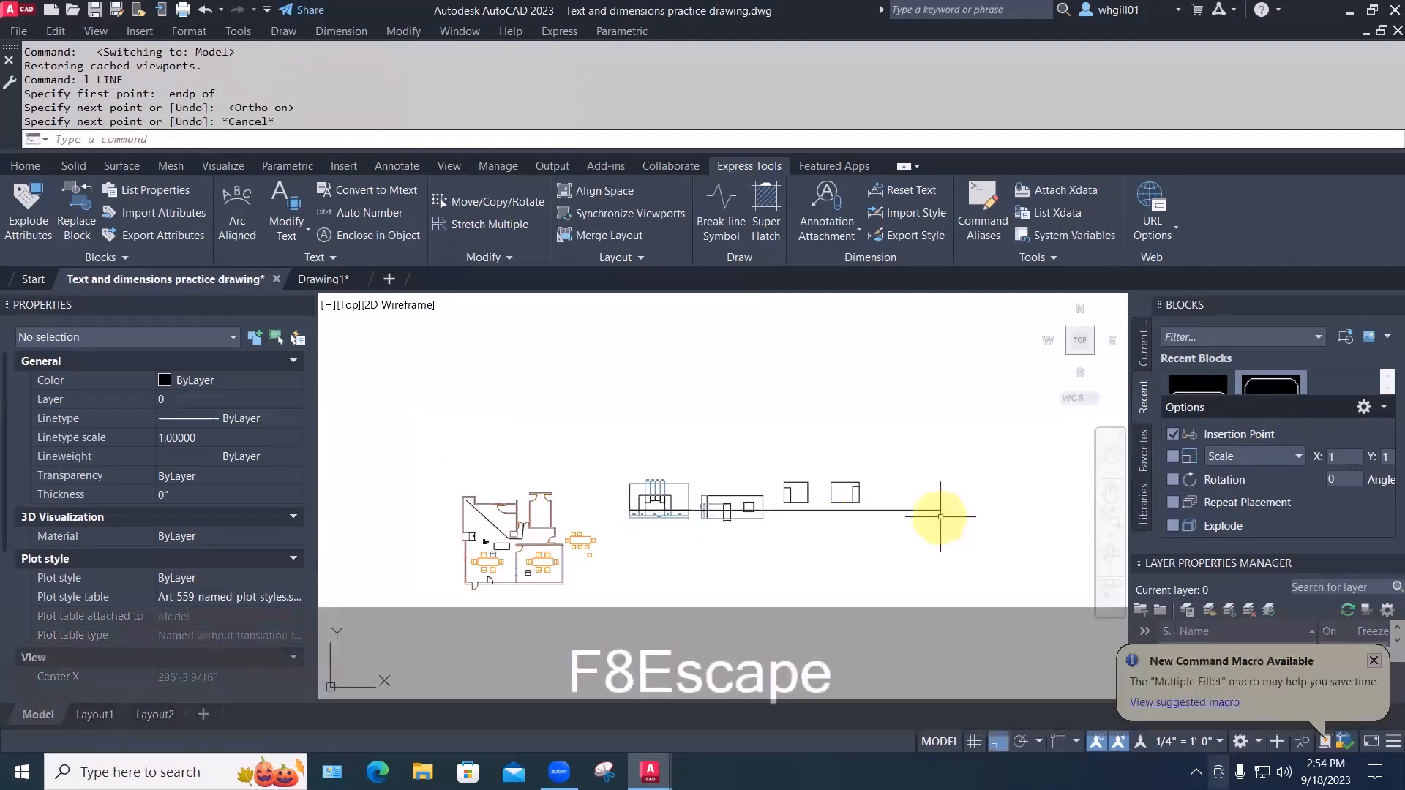
{"action": "scroll", "coordinate": [740, 514], "scroll_direction": "up", "scroll_amount": 4}
{"action": "scroll", "coordinate": [743, 515], "scroll_direction": "up", "scroll_amount": 2}
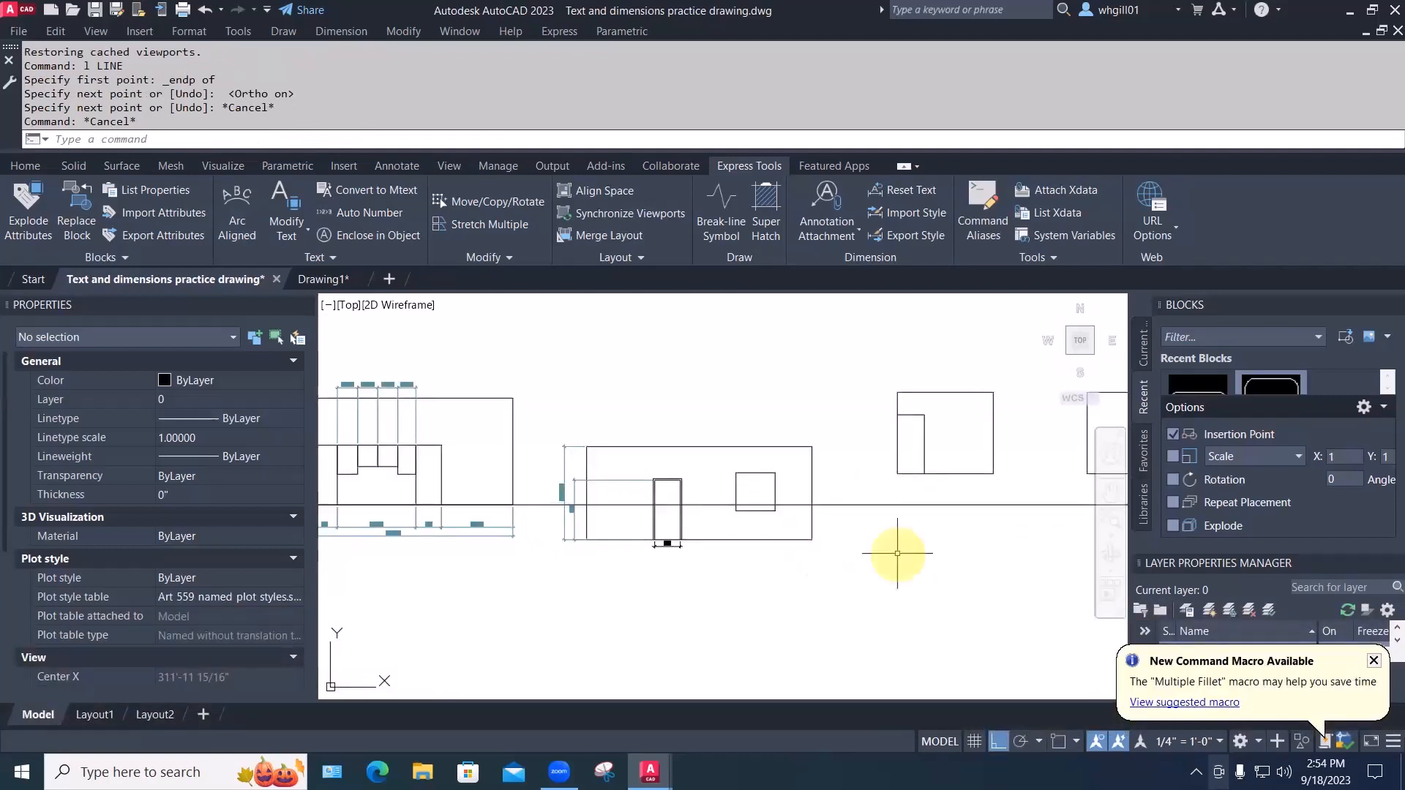
{"action": "left_click", "coordinate": [1056, 740]}
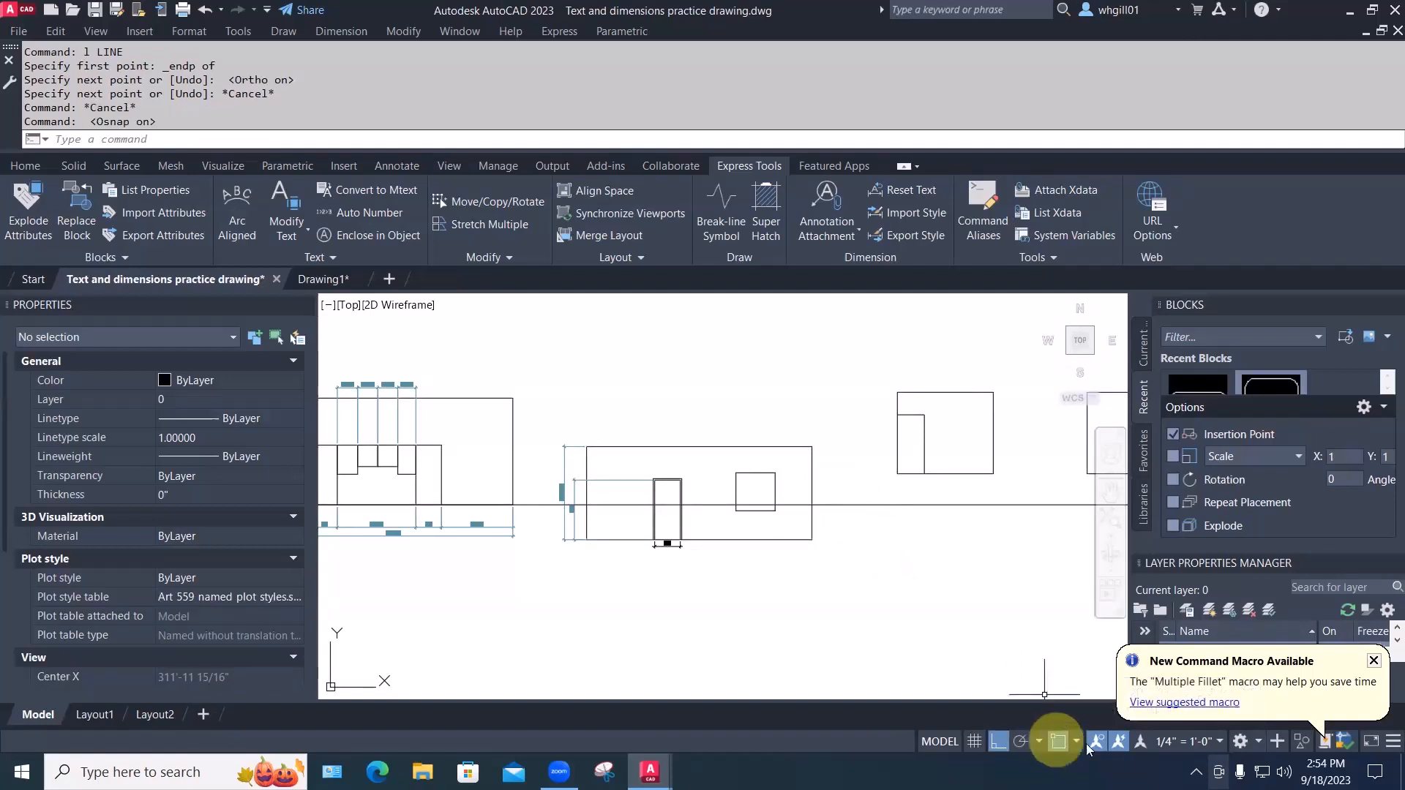
{"action": "left_click", "coordinate": [1076, 741]}
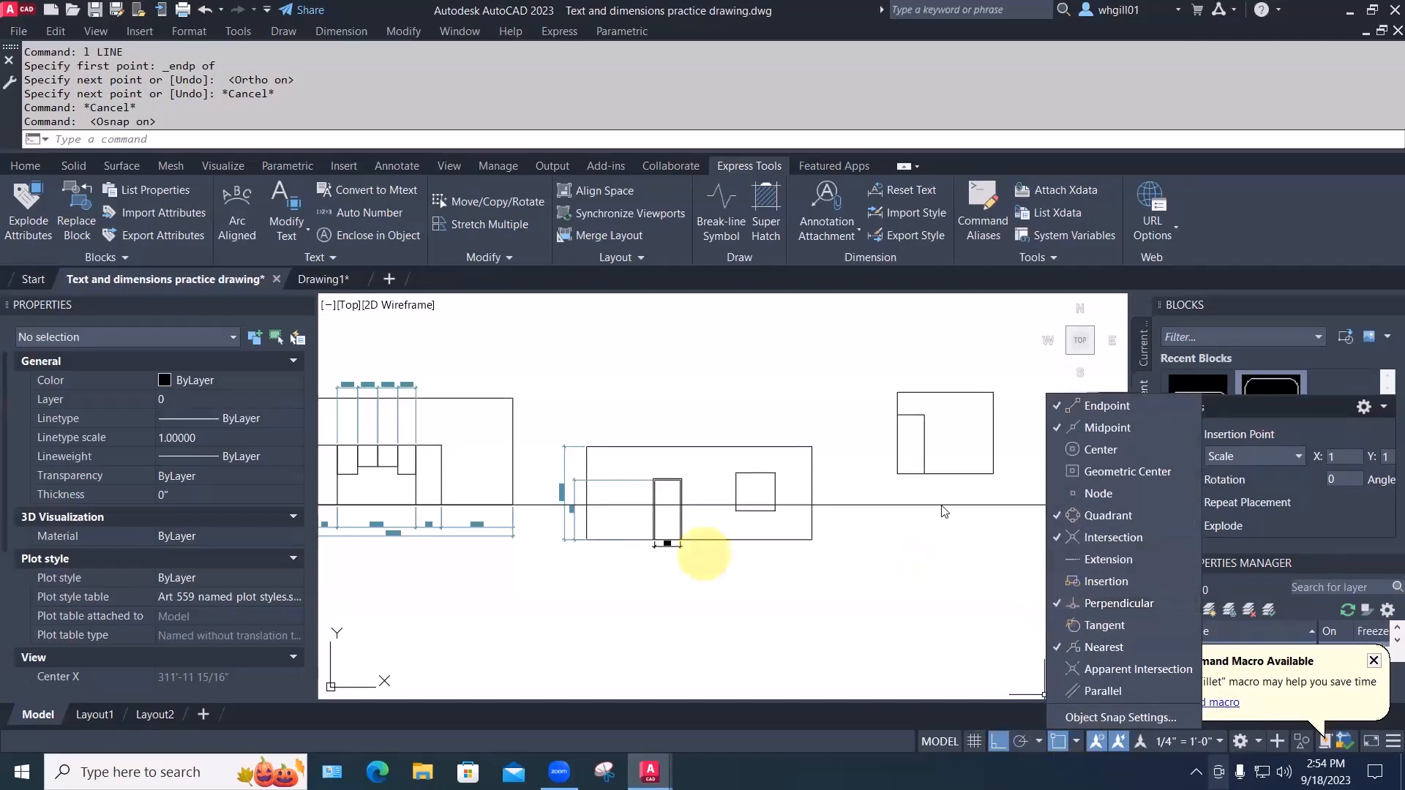
{"action": "left_click", "coordinate": [978, 551]}
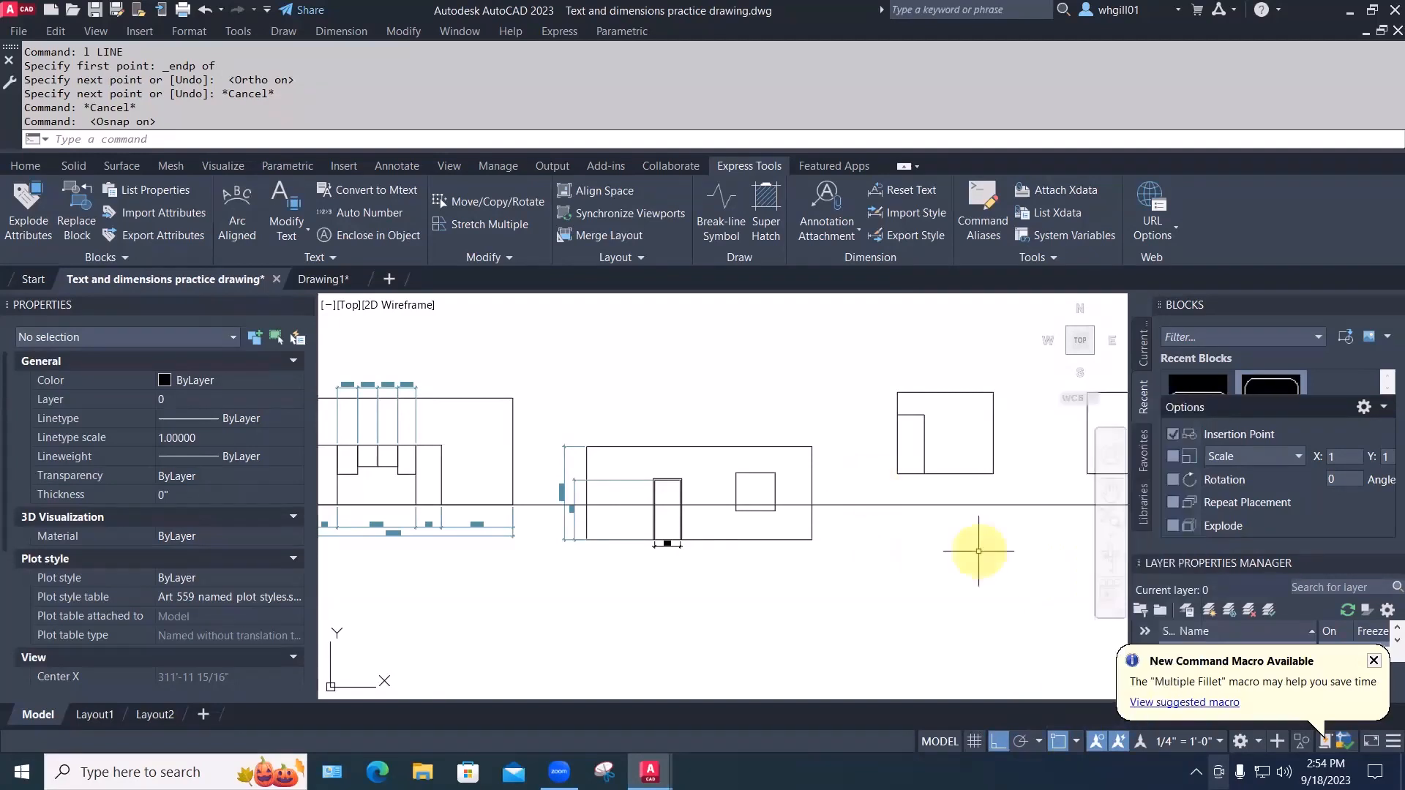
Window-select the right-hand elevation and move it by its corner to a new spot
{"action": "type", "text": "m"}
{"action": "key", "text": "space"}
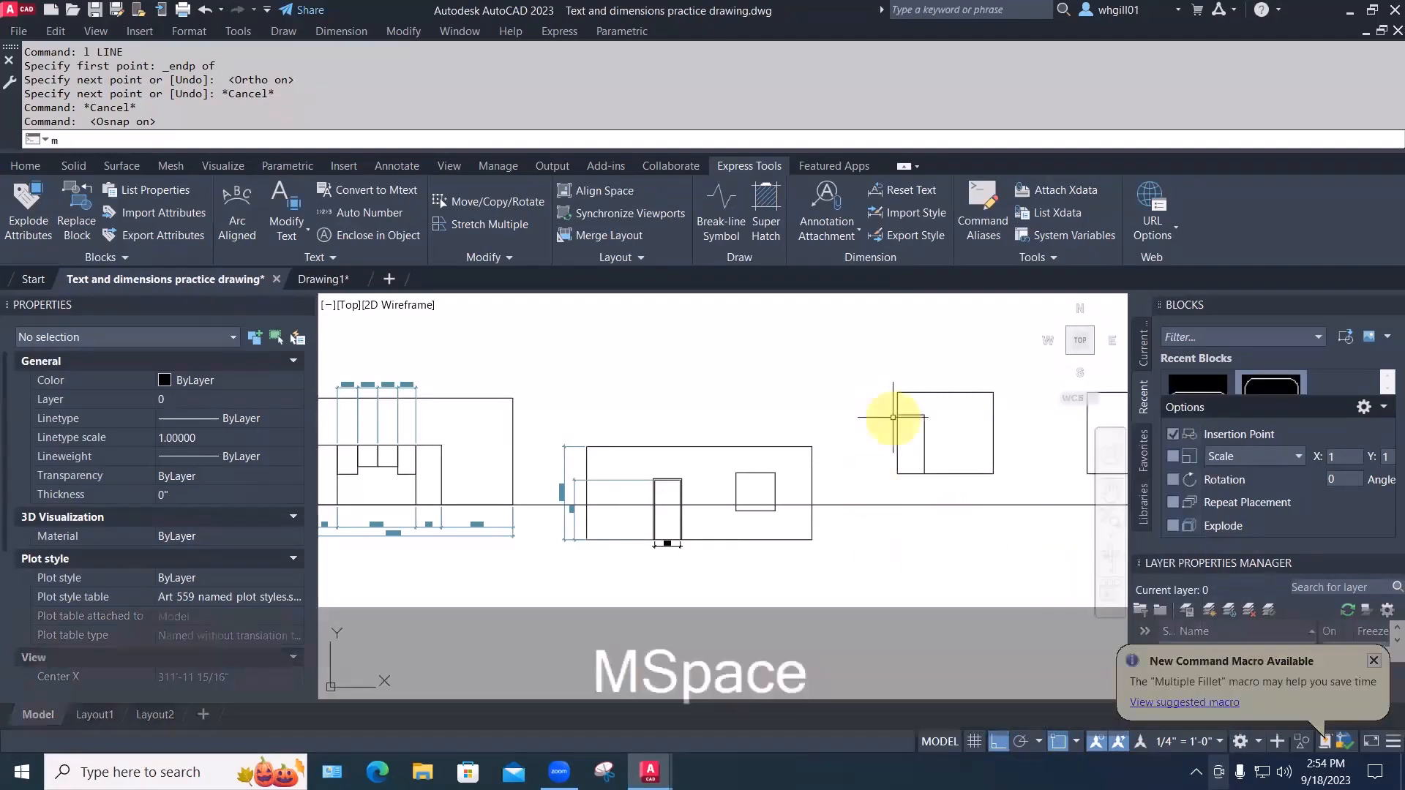
{"action": "left_click", "coordinate": [882, 379]}
{"action": "left_click", "coordinate": [1003, 479]}
{"action": "key", "text": "space"}
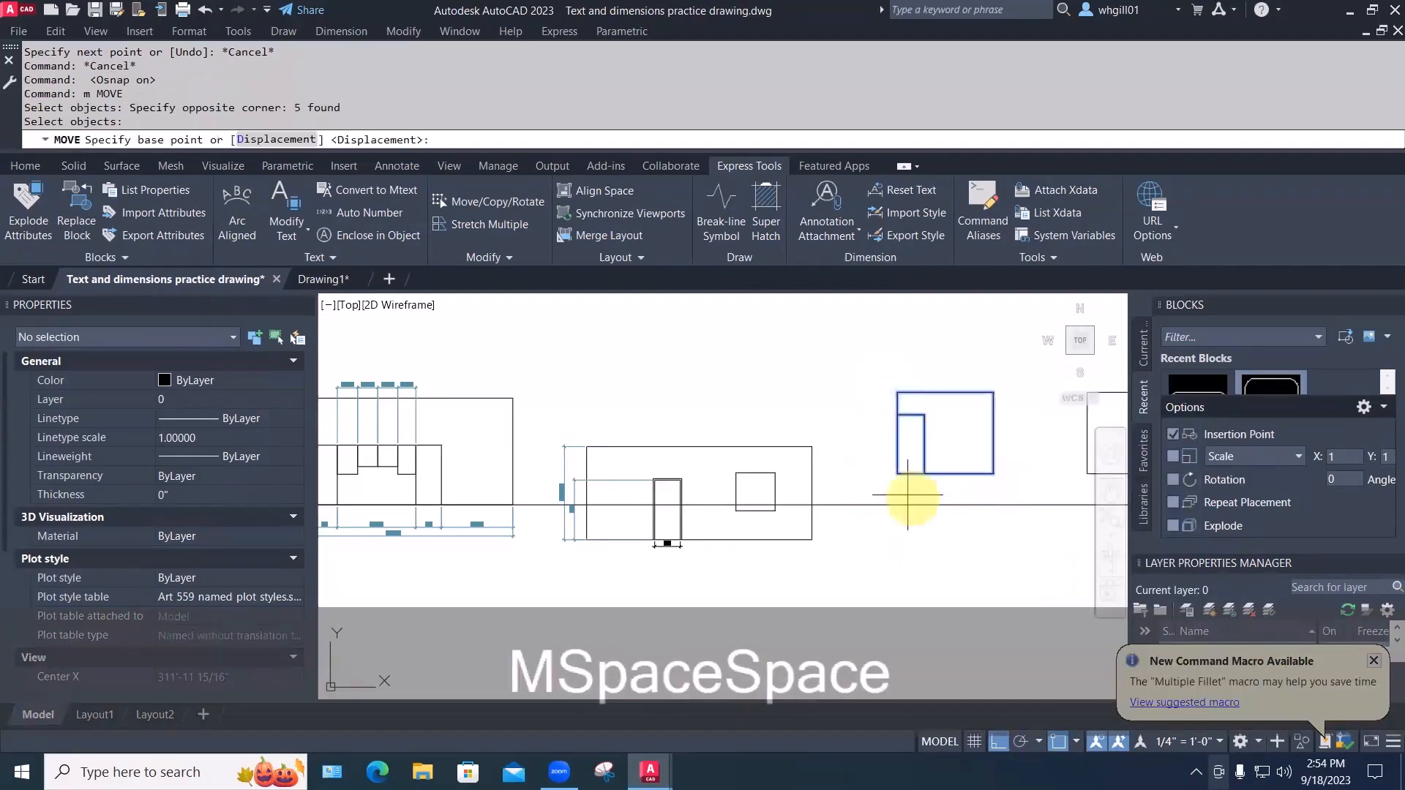
{"action": "left_click", "coordinate": [897, 474]}
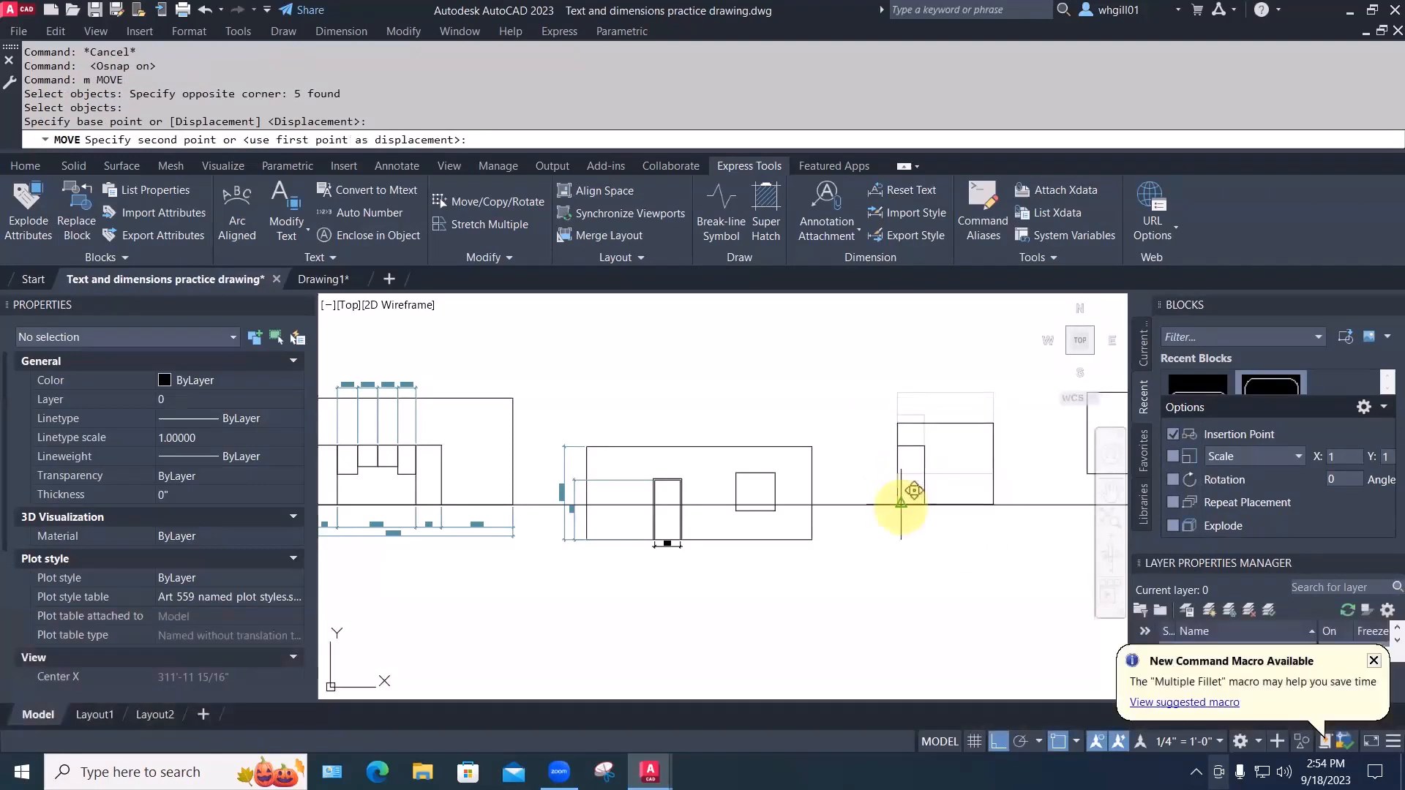
{"action": "scroll", "coordinate": [895, 505], "scroll_direction": "up", "scroll_amount": 3}
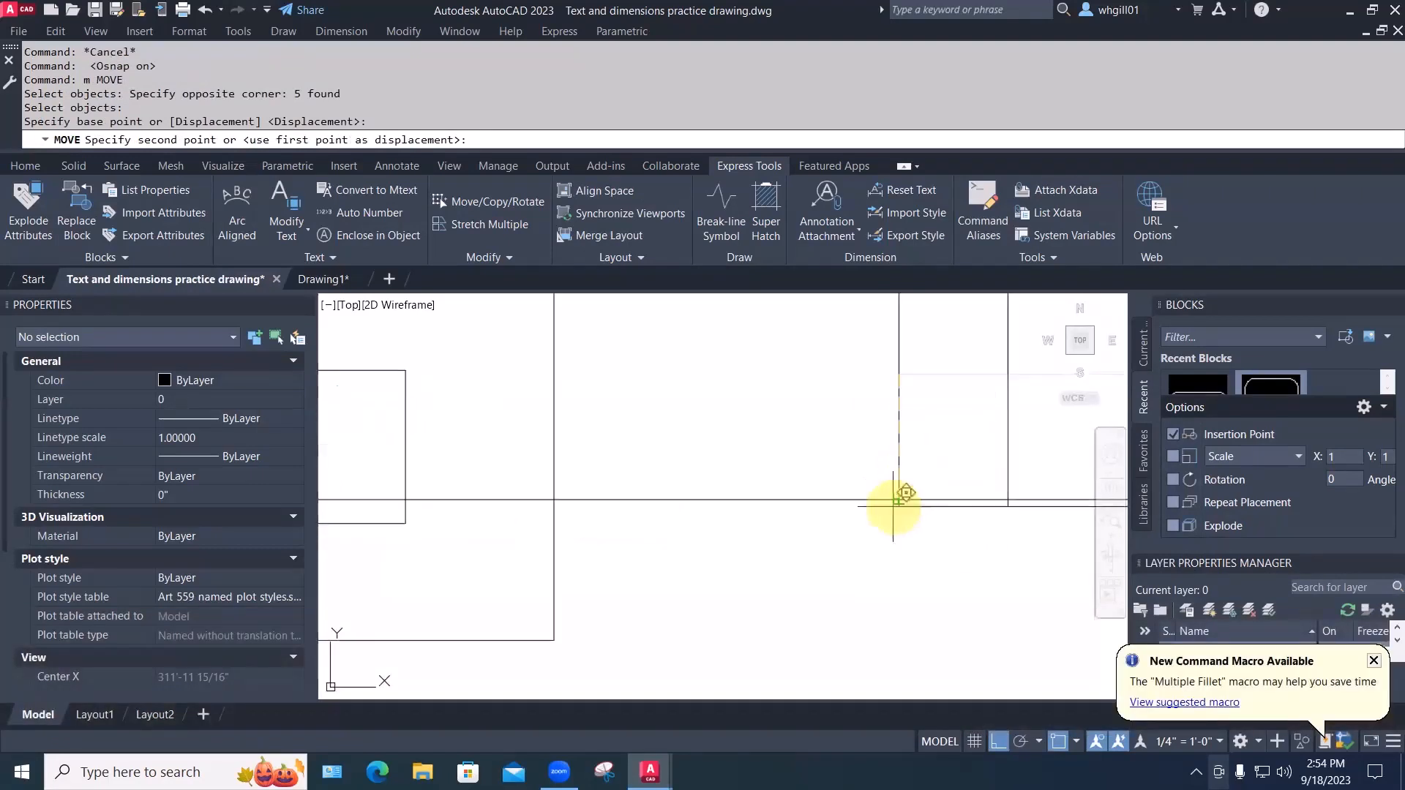
{"action": "left_click", "coordinate": [899, 500]}
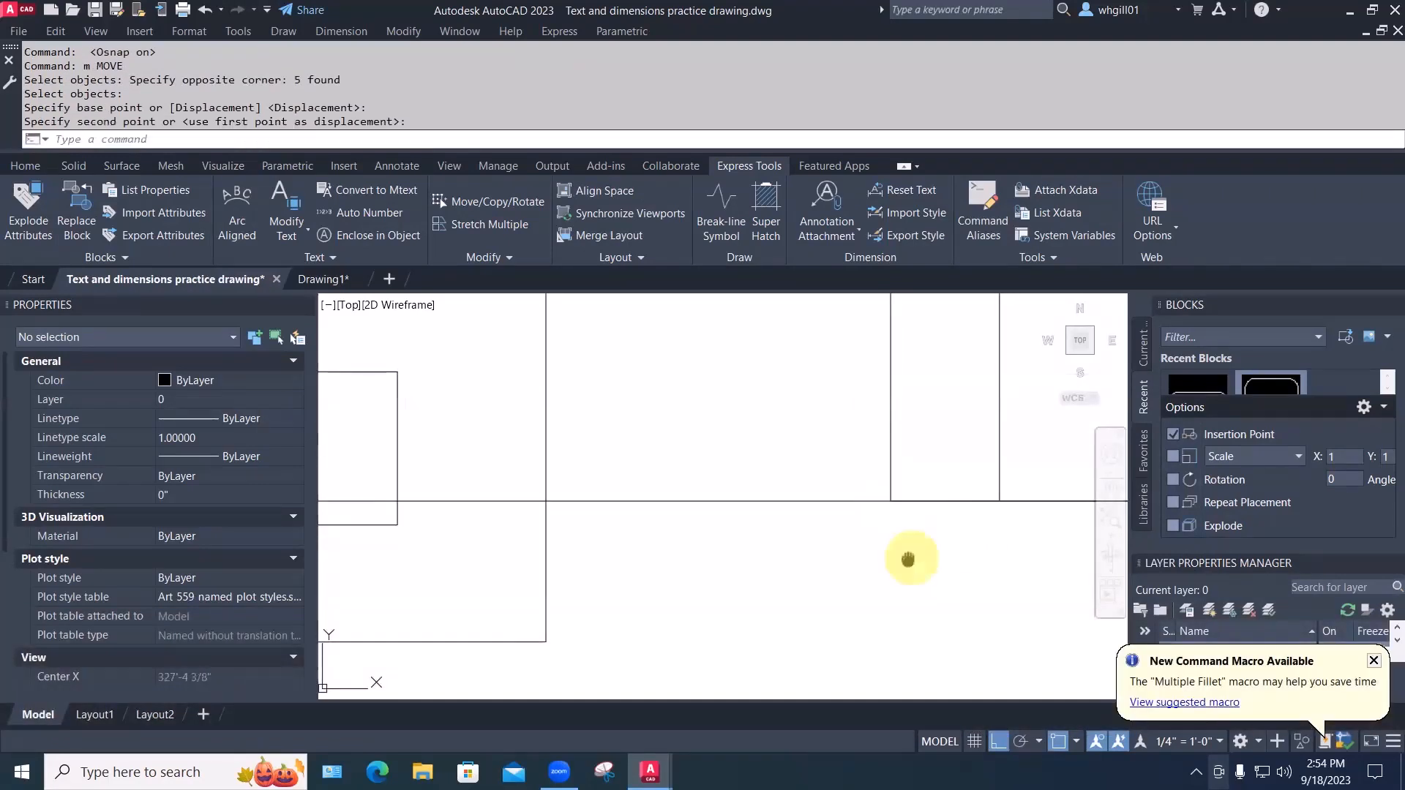
Move the small five-line building down from its bottom corner onto the ground line
{"action": "scroll", "coordinate": [563, 569], "scroll_direction": "down", "scroll_amount": 5}
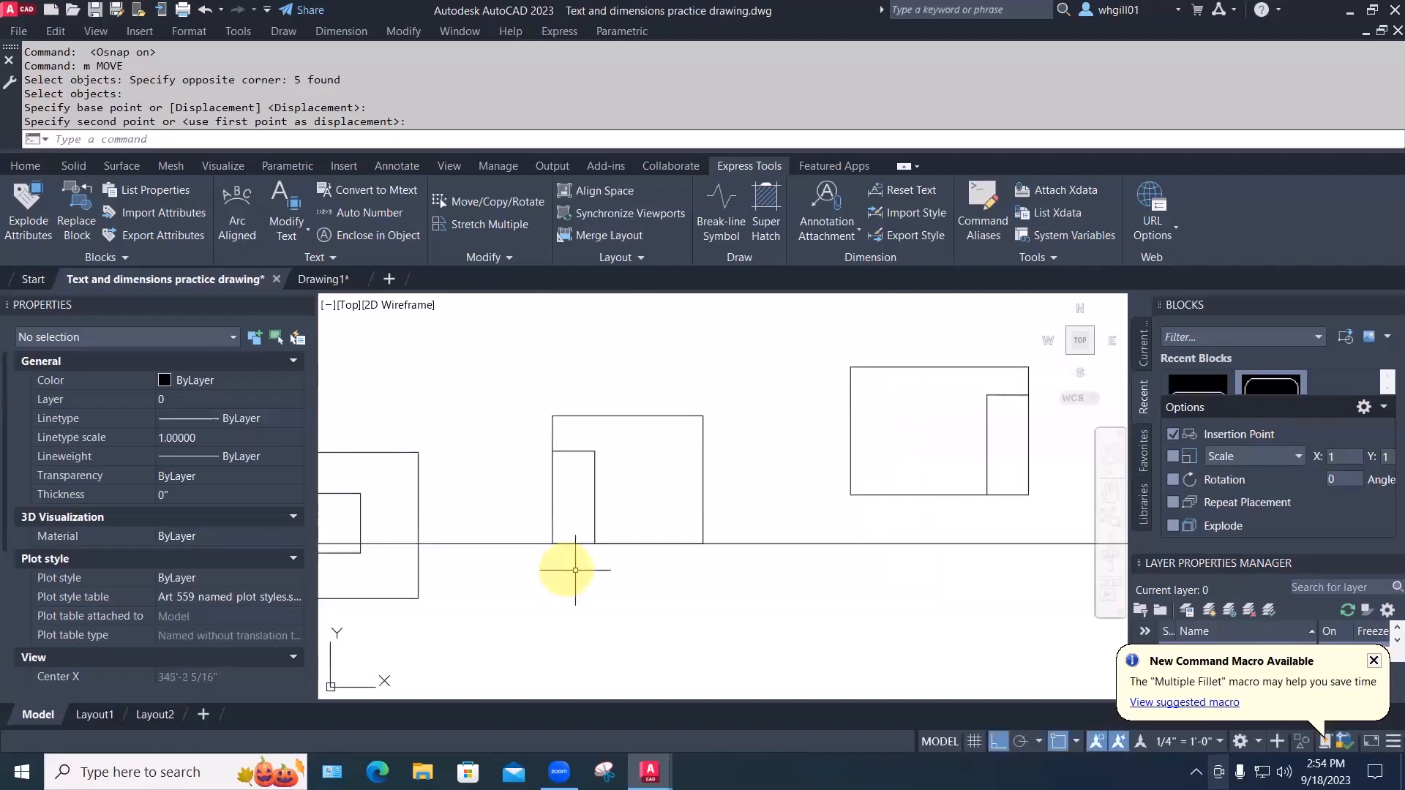
{"action": "type", "text": "m"}
{"action": "key", "text": "Return"}
{"action": "left_click", "coordinate": [838, 341]}
{"action": "left_click", "coordinate": [1038, 506]}
{"action": "key", "text": "space"}
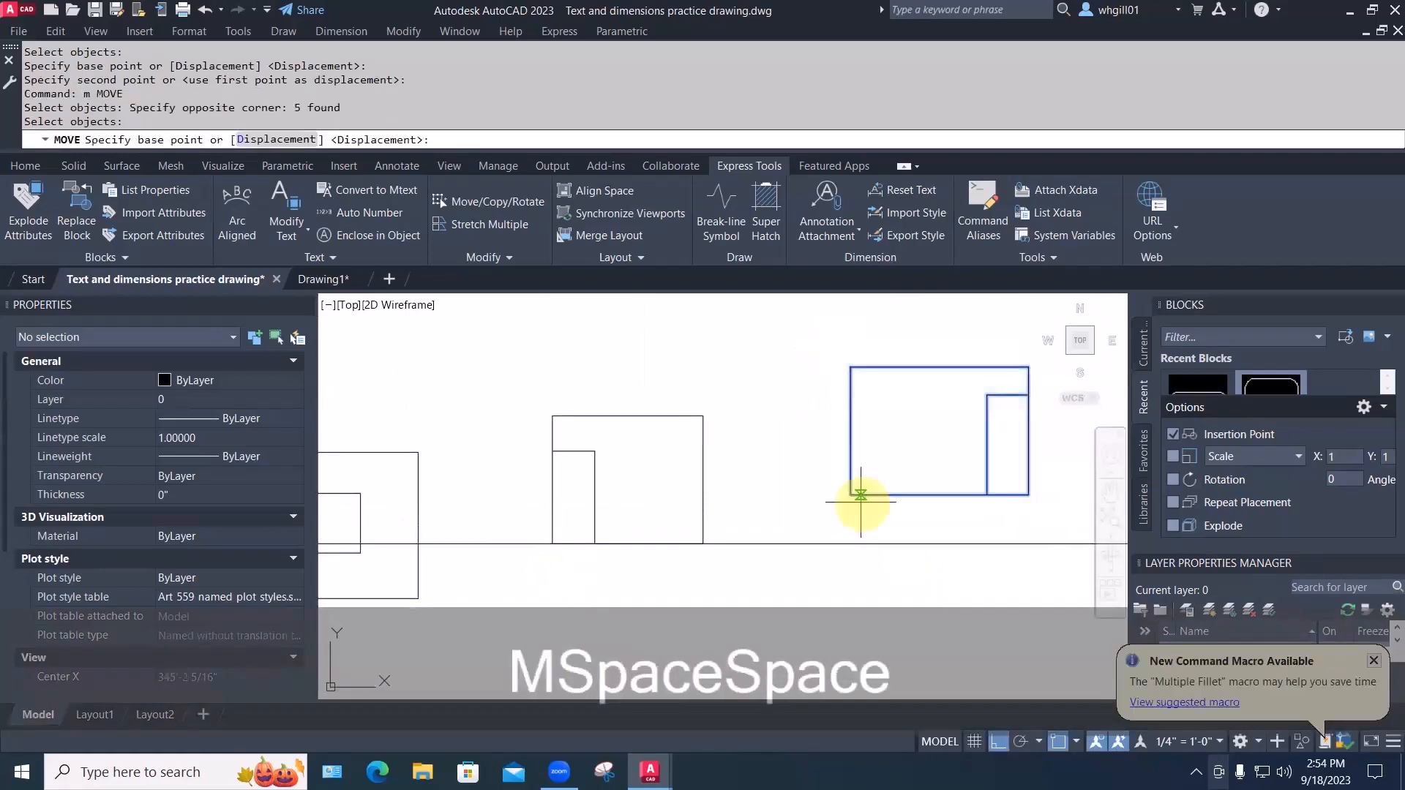
{"action": "left_click", "coordinate": [851, 495]}
{"action": "left_click", "coordinate": [848, 545]}
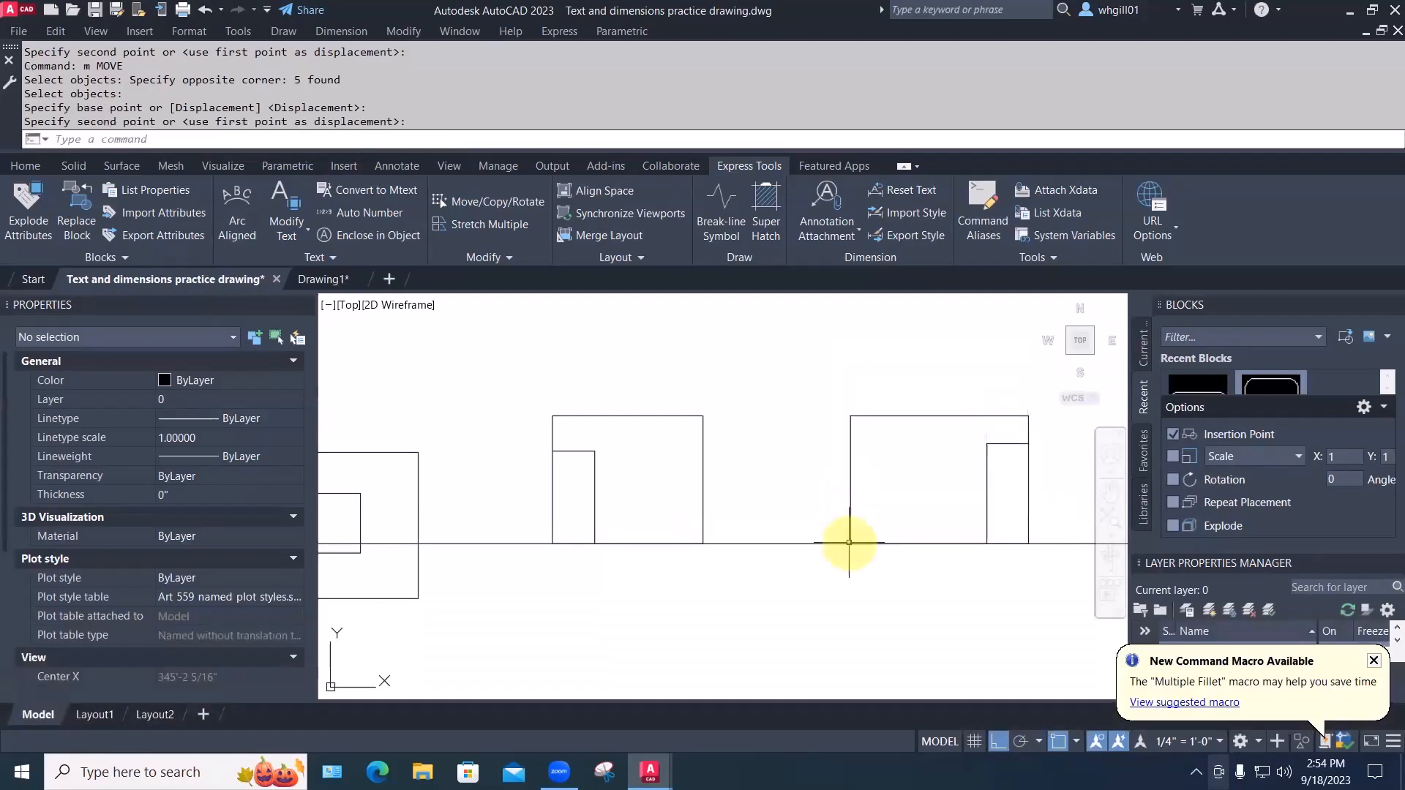
Window-select the door objects and begin moving them, then cancel the move
{"action": "scroll", "coordinate": [863, 587], "scroll_direction": "down", "scroll_amount": 3}
{"action": "mouse_move", "coordinate": [840, 586]}
{"action": "middle_mouse_down"}
{"action": "mouse_move", "coordinate": [778, 581]}
{"action": "mouse_move", "coordinate": [1201, 600]}
{"action": "middle_mouse_up"}
{"action": "type", "text": "m"}
{"action": "key", "text": "space"}
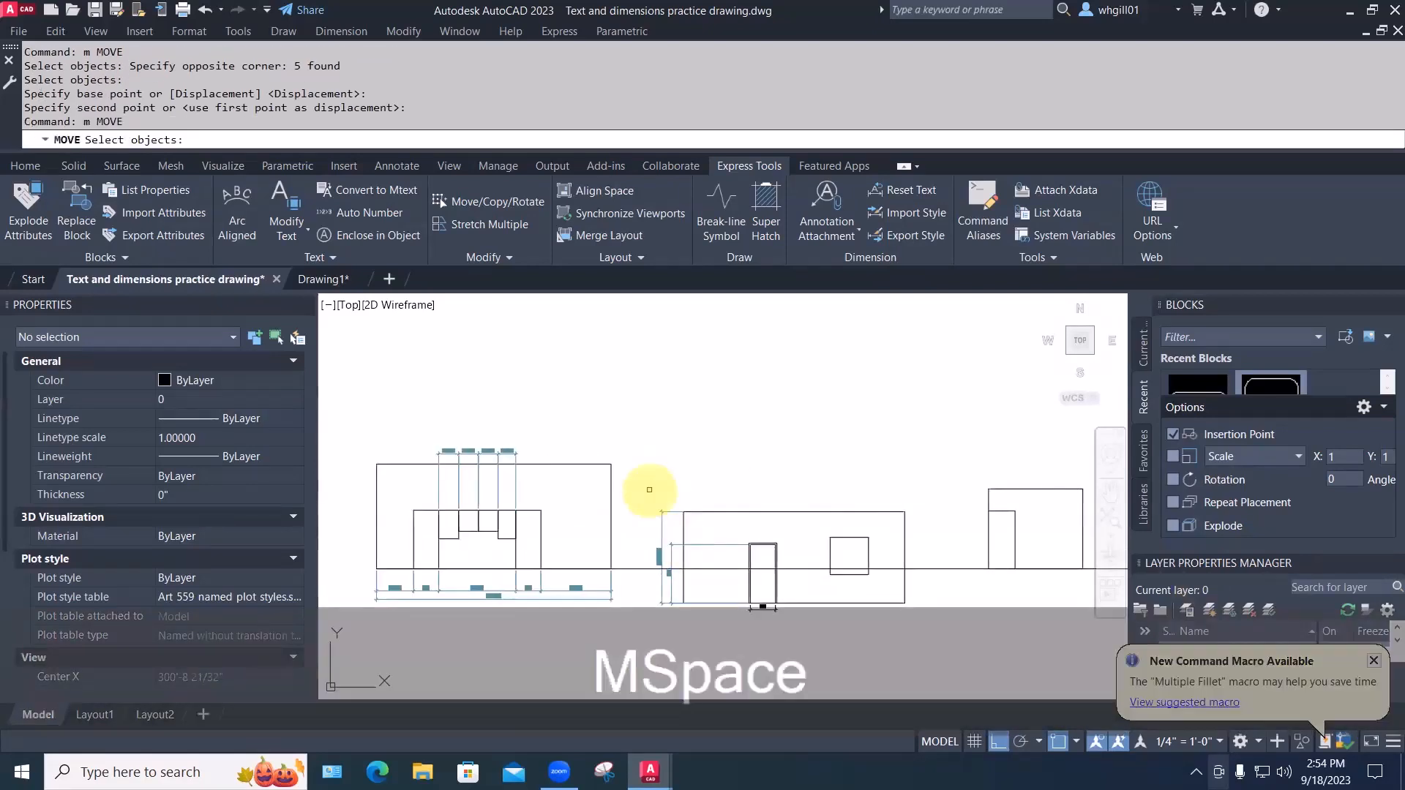
{"action": "type", "text": "w"}
{"action": "key", "text": "space"}
{"action": "middle_click_drag", "start_coordinate": [644, 480], "coordinate": [649, 427]}
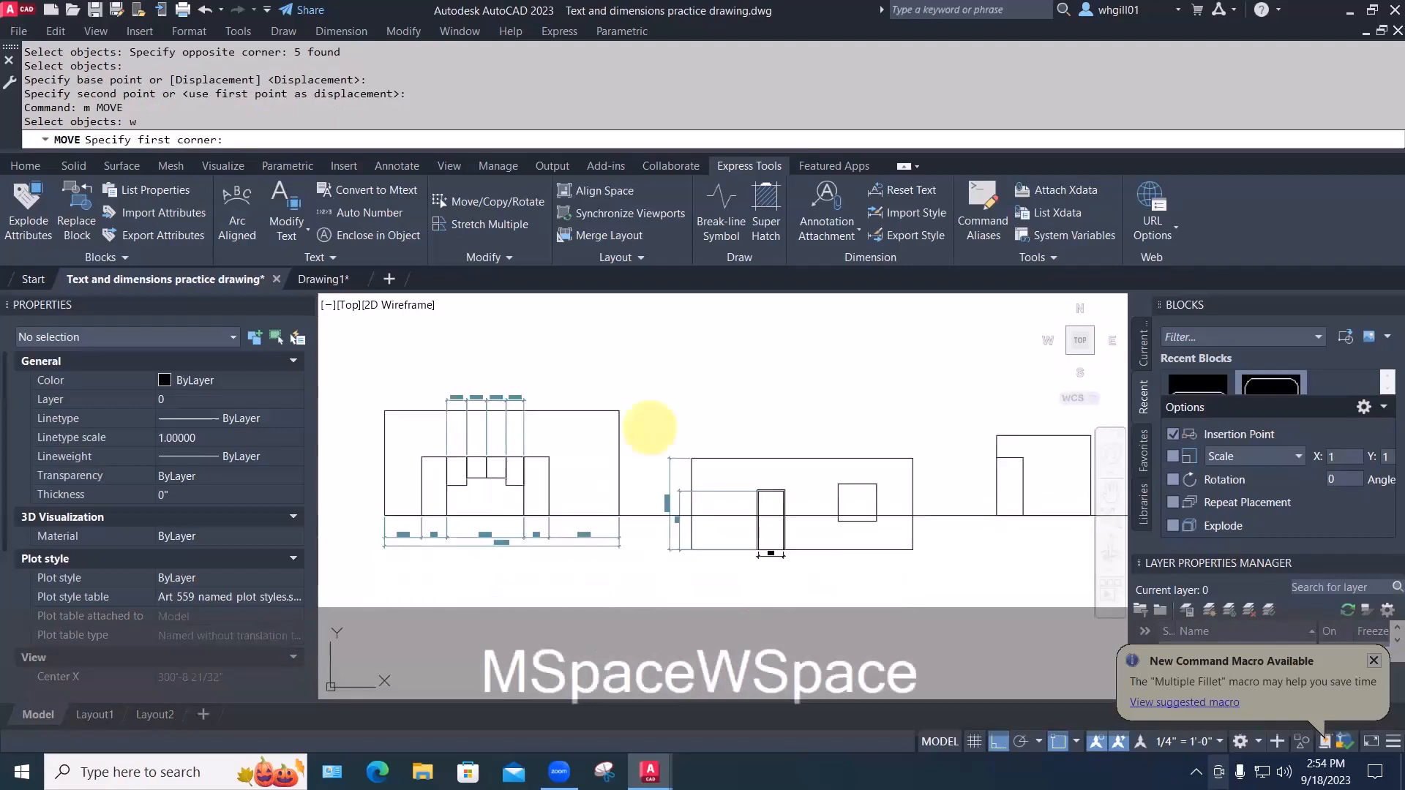
{"action": "left_click", "coordinate": [663, 450]}
{"action": "left_click", "coordinate": [942, 596]}
{"action": "key", "text": "space"}
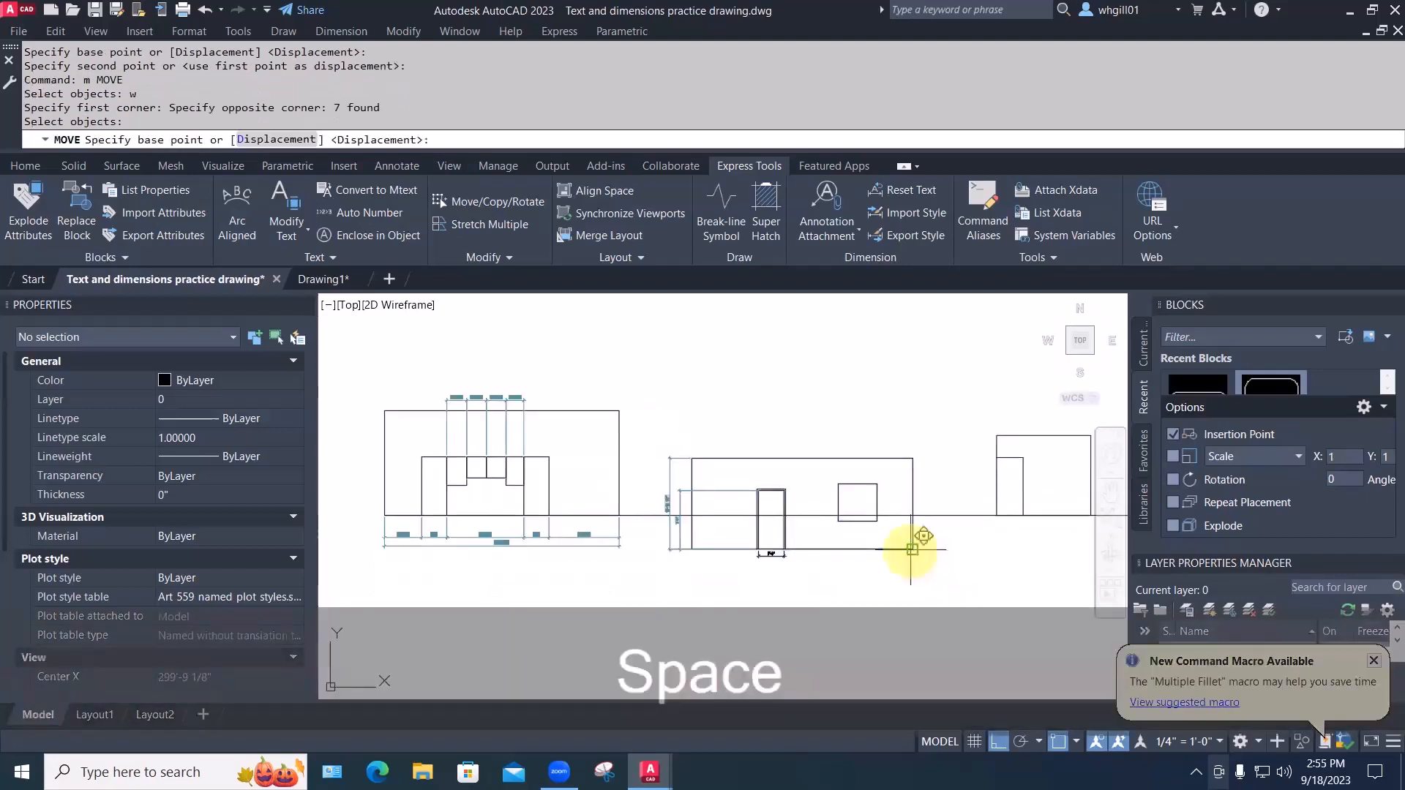
{"action": "left_click", "coordinate": [912, 549]}
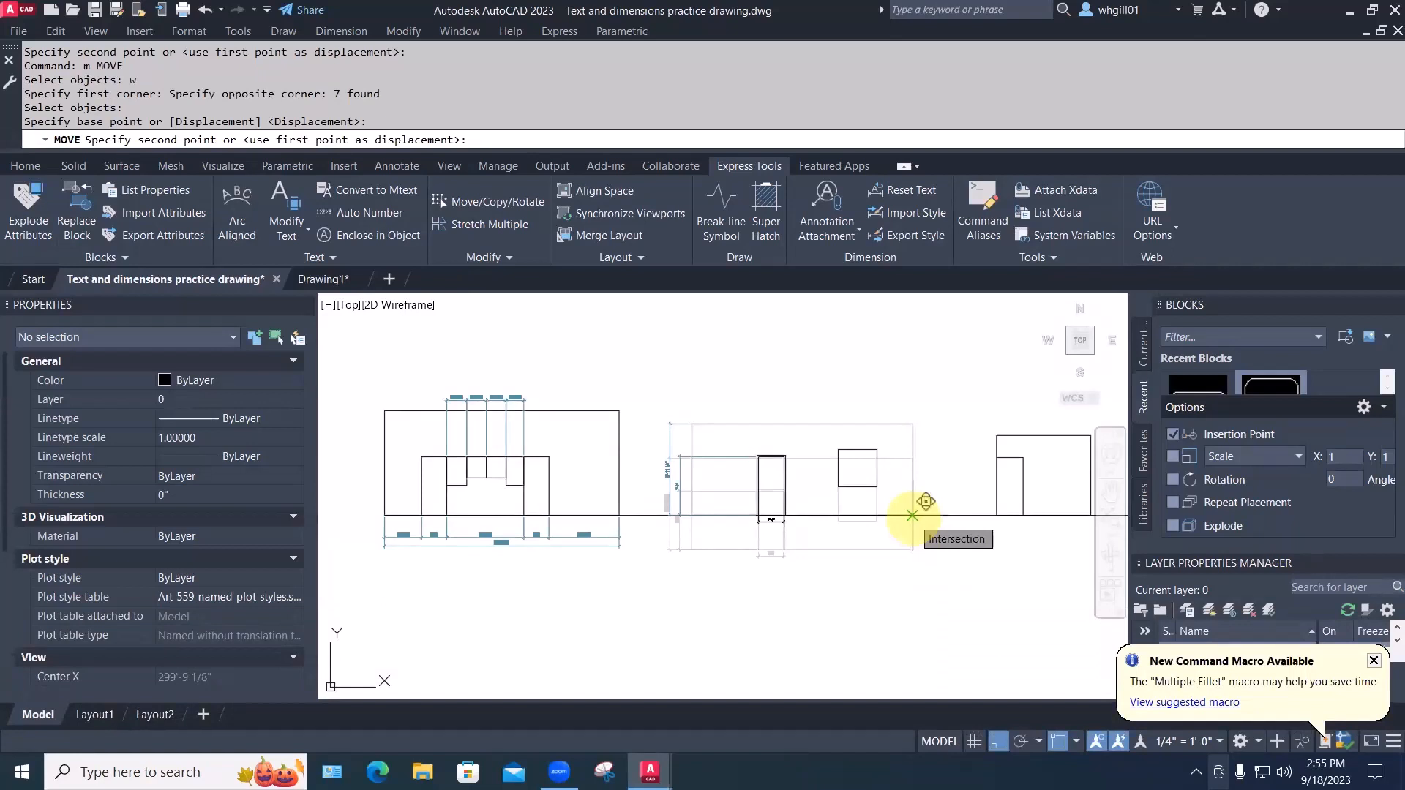
{"action": "key", "text": "Escape"}
{"action": "key", "text": "Escape"}
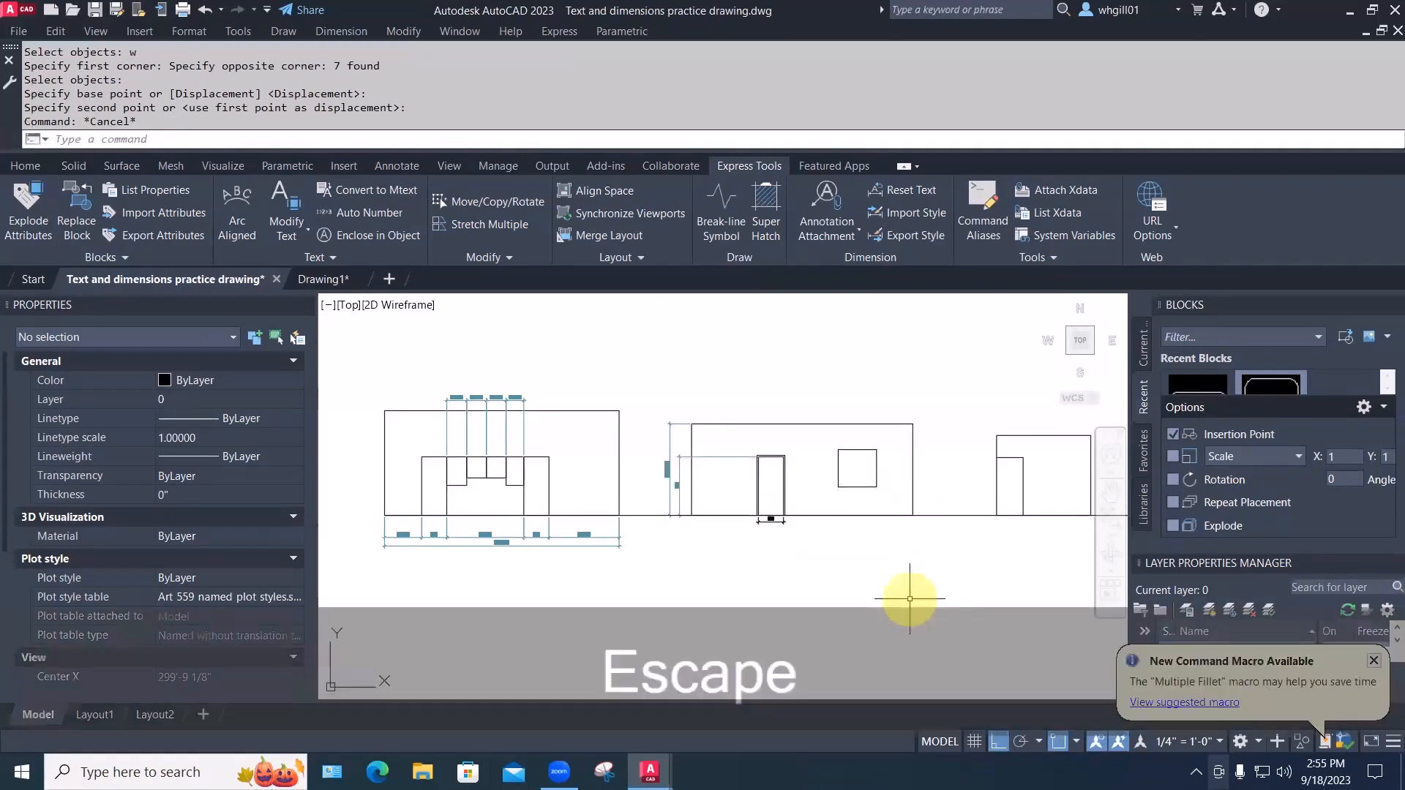
{"action": "scroll", "coordinate": [774, 574], "scroll_direction": "down", "scroll_amount": 3}
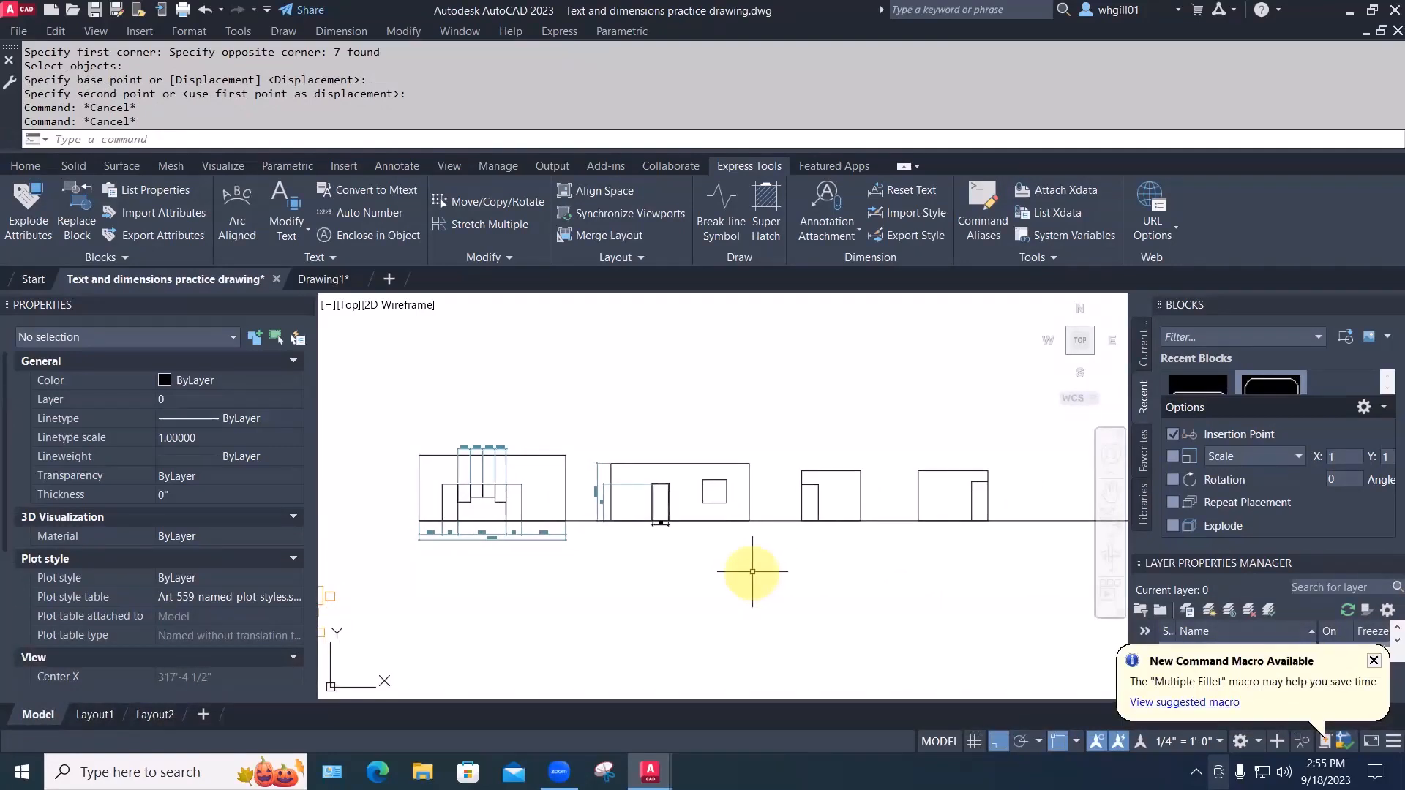
Window-select the middle elevation and slide it left closer to the first building
{"action": "type", "text": "m"}
{"action": "key", "text": "space"}
{"action": "type", "text": "w"}
{"action": "key", "text": "space"}
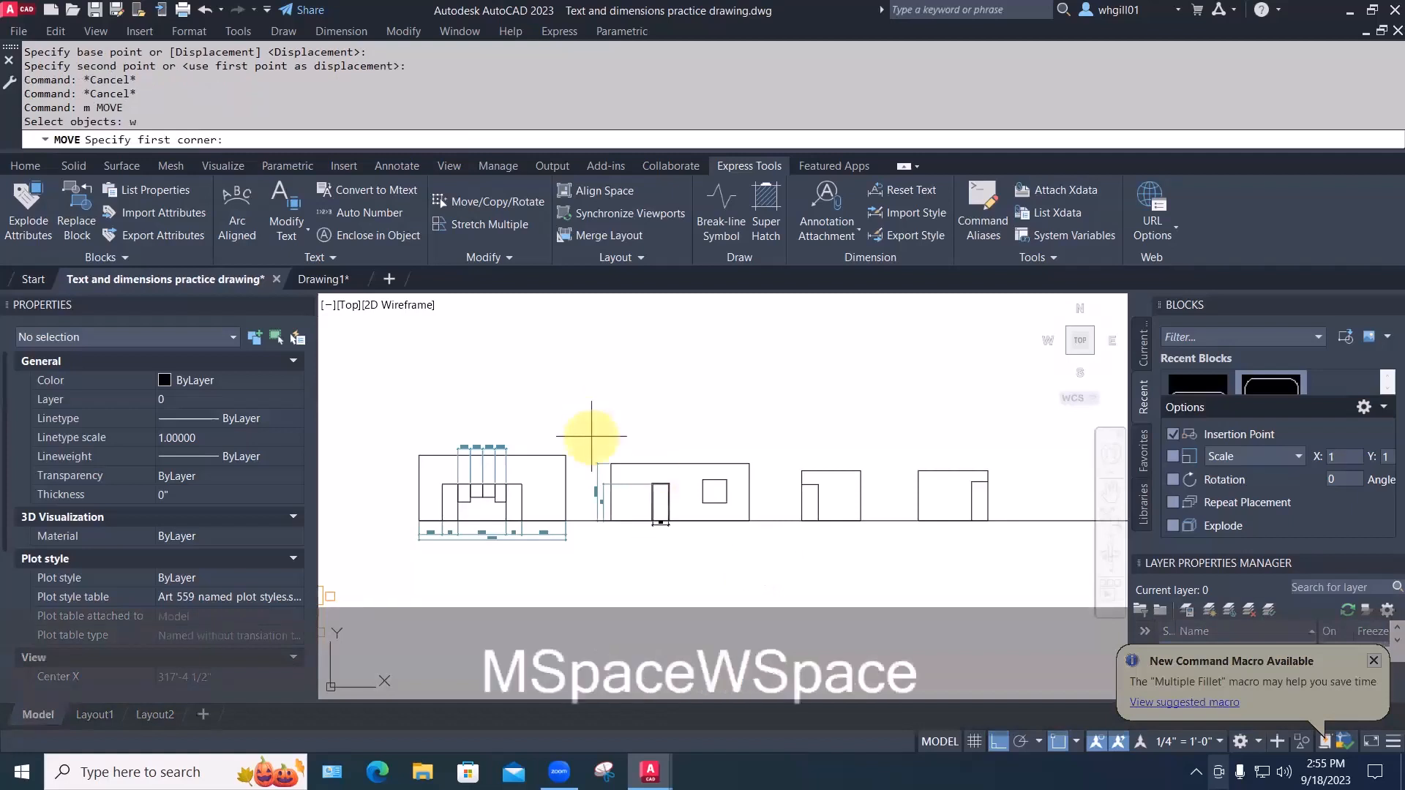
{"action": "left_click", "coordinate": [592, 437]}
{"action": "left_click", "coordinate": [761, 552]}
{"action": "key", "text": "space"}
{"action": "left_click", "coordinate": [796, 563]}
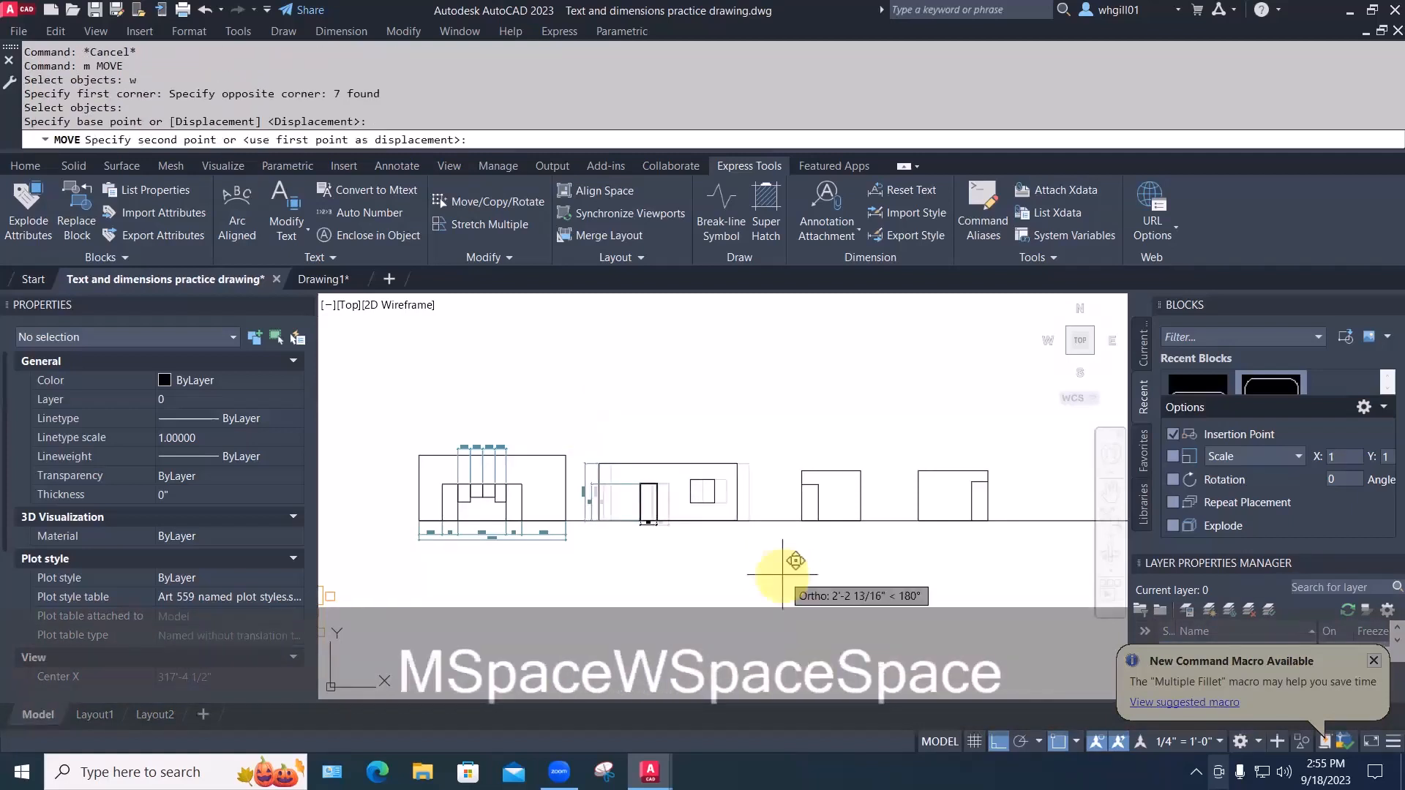
{"action": "left_click", "coordinate": [770, 574]}
Window-select the third elevation and move it left toward the others
{"action": "key", "text": "space"}
{"action": "type", "text": "s"}
{"action": "key", "text": "space"}
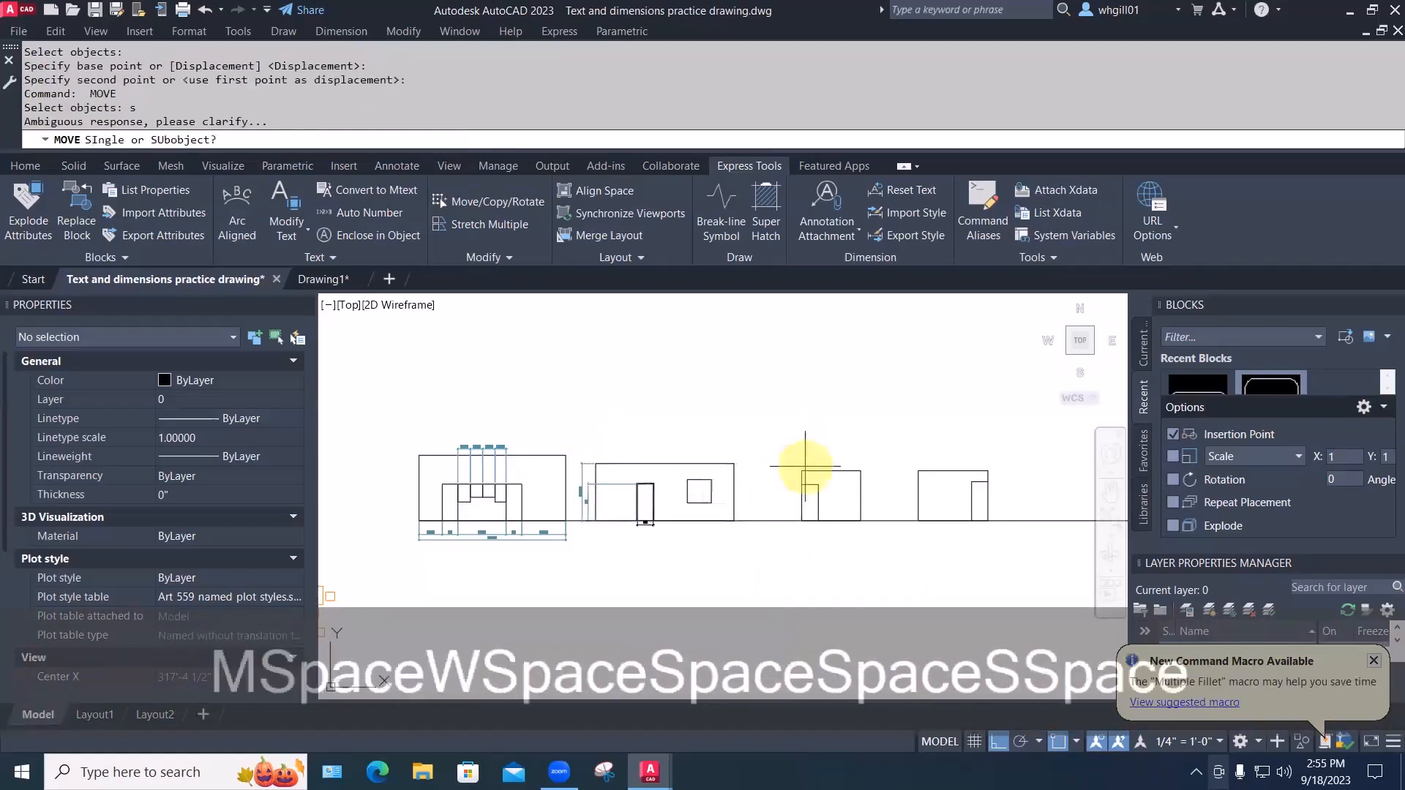
{"action": "key", "text": "Escape"}
{"action": "type", "text": "m"}
{"action": "key", "text": "space"}
{"action": "type", "text": "w"}
{"action": "key", "text": "space"}
{"action": "left_click", "coordinate": [791, 441]}
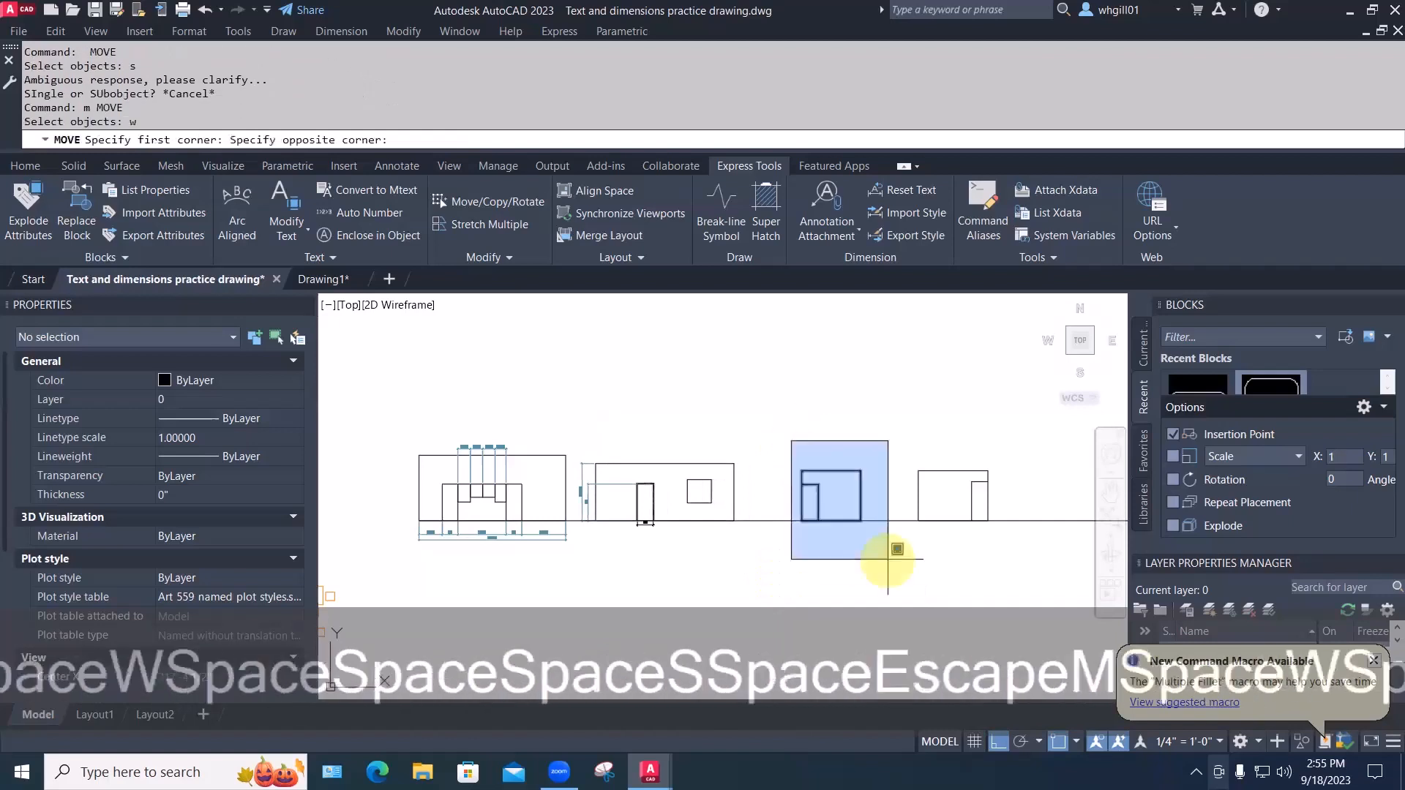
{"action": "left_click", "coordinate": [888, 560]}
{"action": "key", "text": "space"}
{"action": "left_click", "coordinate": [905, 574]}
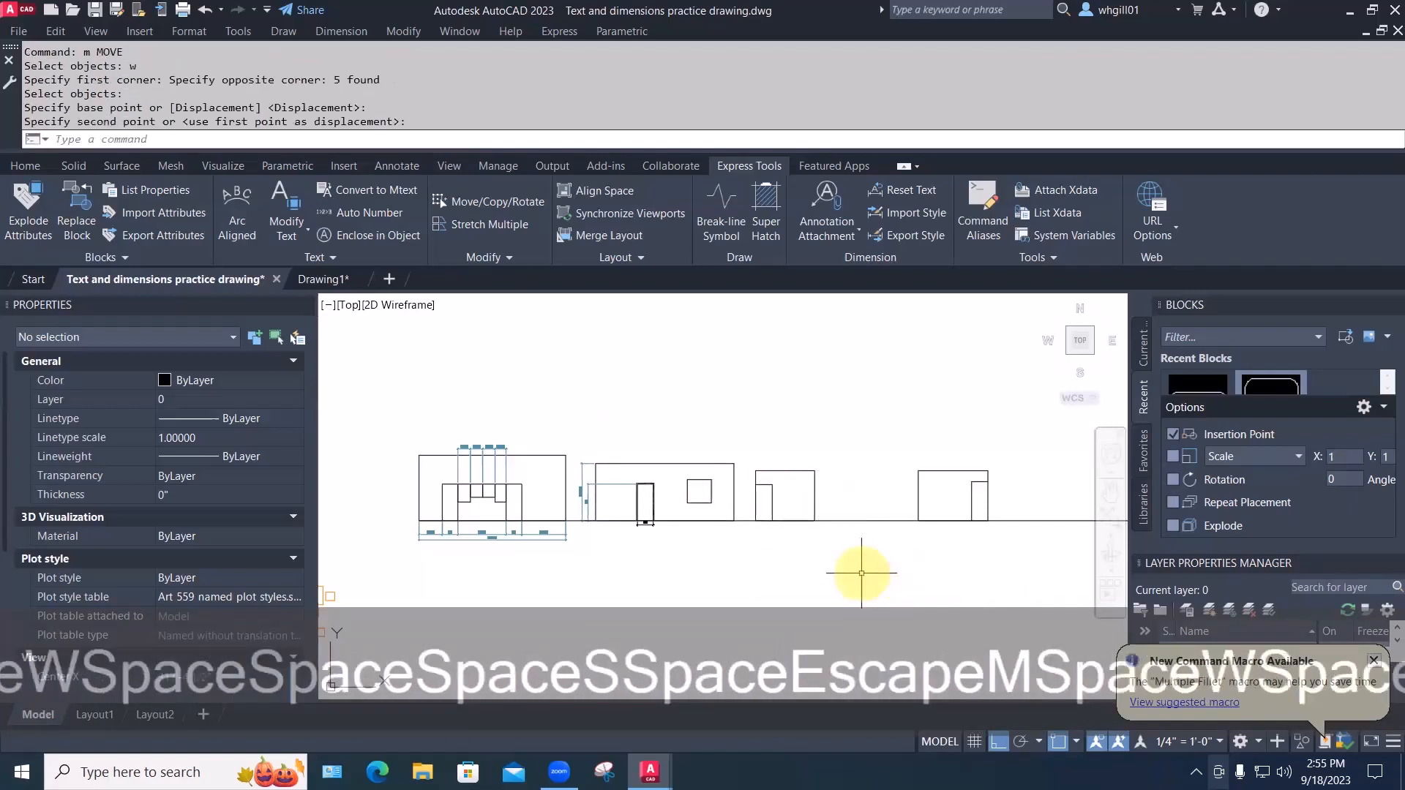
Window-select the right elevation and slide it left beside its neighbour
{"action": "type", "text": "m"}
{"action": "key", "text": "Escape"}
{"action": "type", "text": "m"}
{"action": "key", "text": "space"}
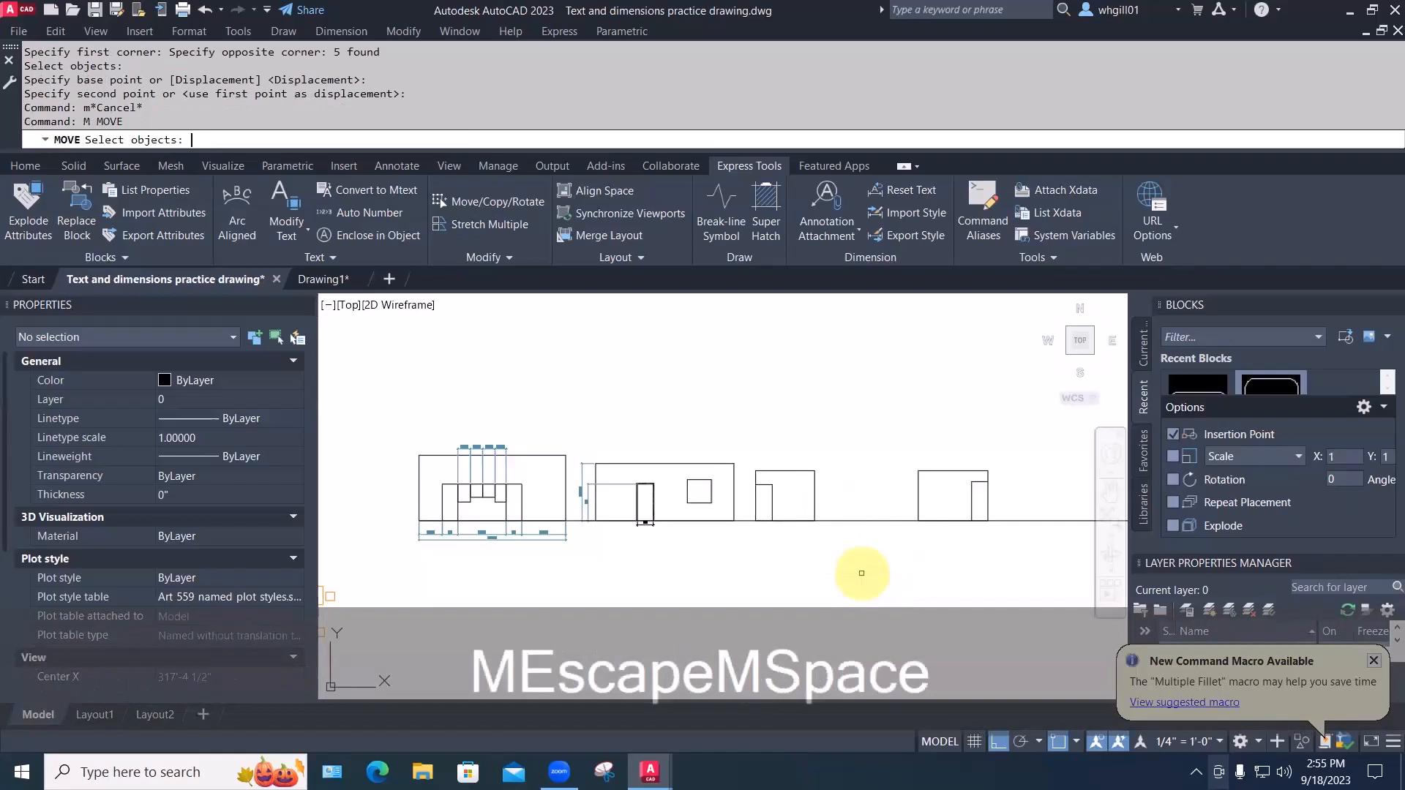
{"action": "type", "text": "w"}
{"action": "key", "text": "space"}
{"action": "left_click", "coordinate": [904, 448]}
{"action": "left_click", "coordinate": [1001, 540]}
{"action": "key", "text": "space"}
{"action": "left_click", "coordinate": [1010, 554]}
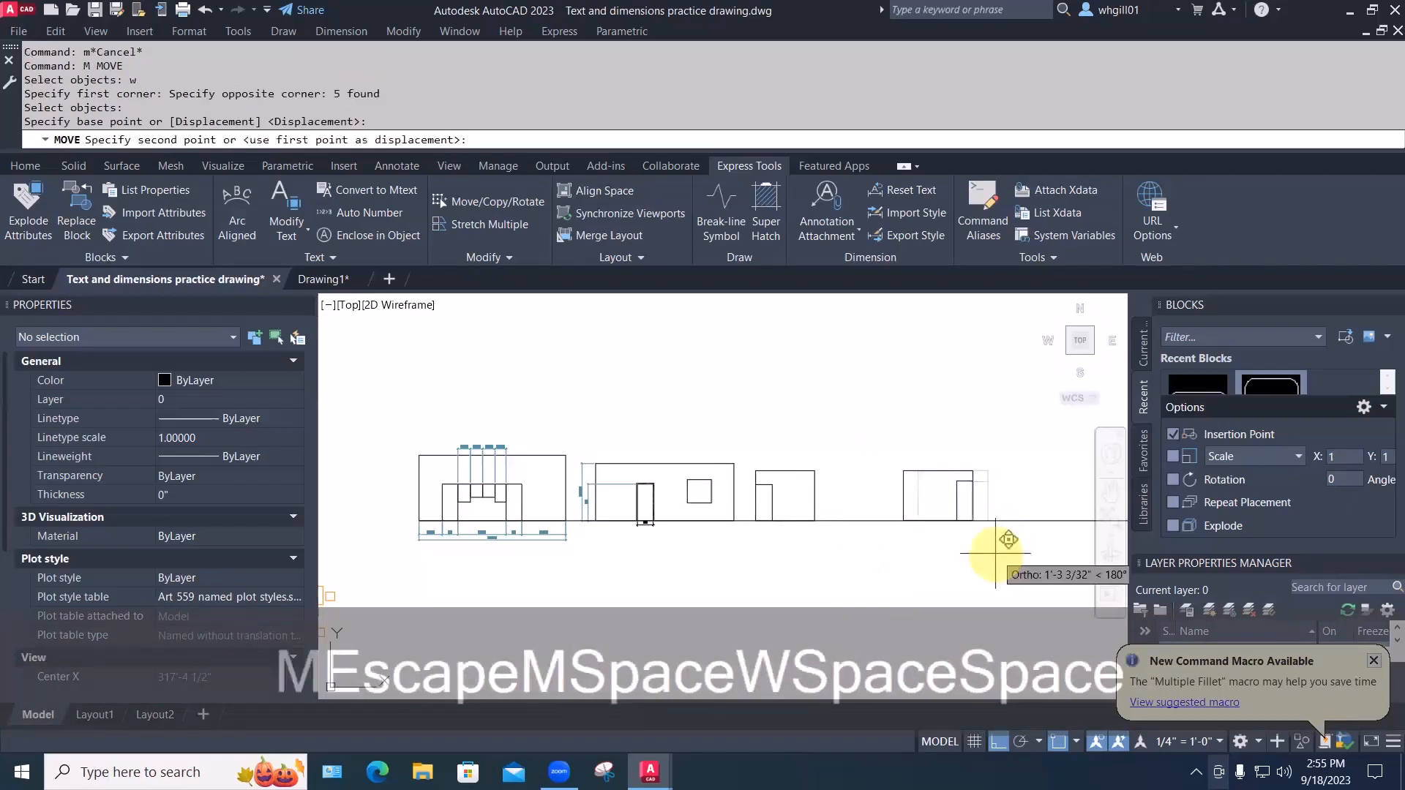
{"action": "left_click", "coordinate": [925, 558]}
{"action": "middle_click_drag", "start_coordinate": [727, 572], "coordinate": [770, 552]}
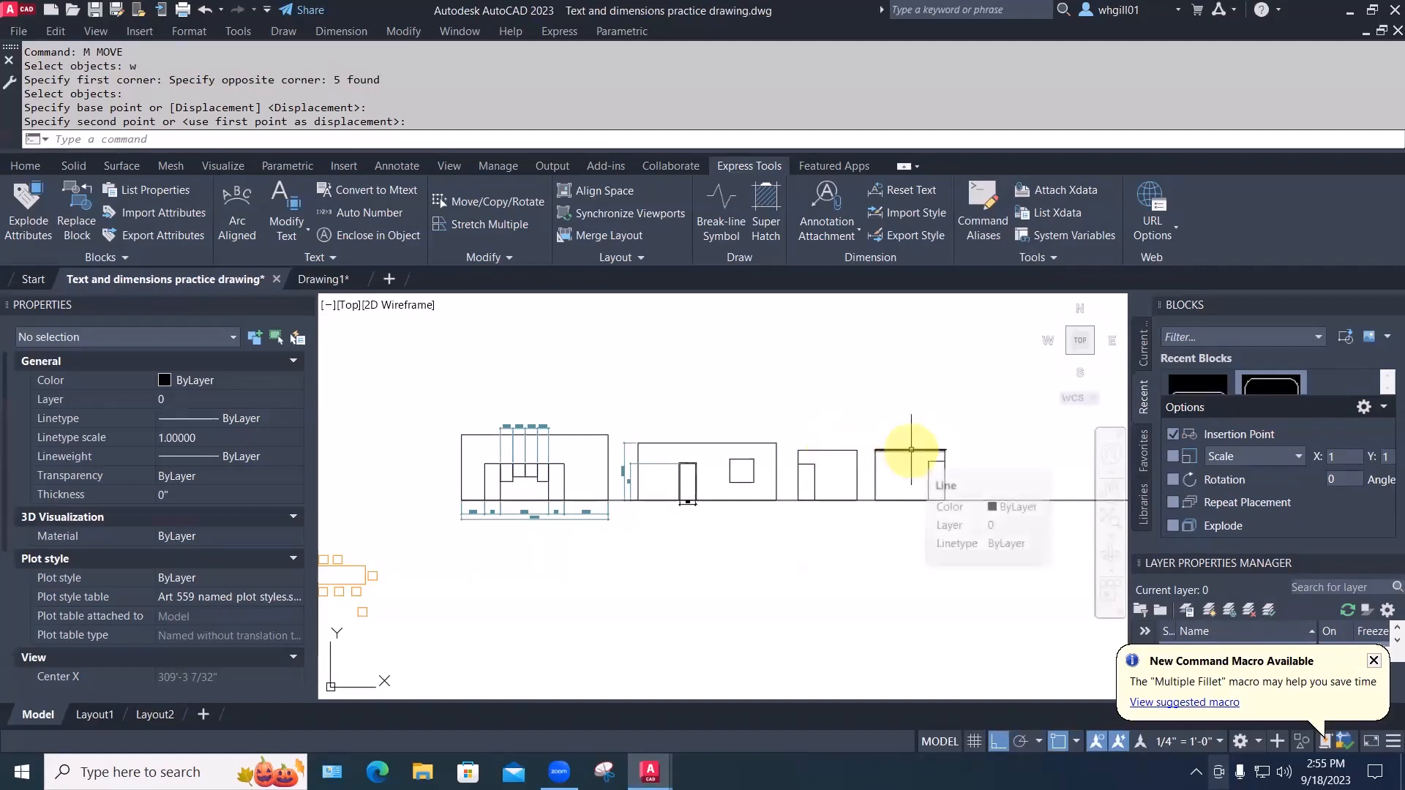
Start a line at the right building's top corner, then cancel it
{"action": "key", "text": "l"}
{"action": "key", "text": "space"}
{"action": "left_click", "coordinate": [942, 451]}
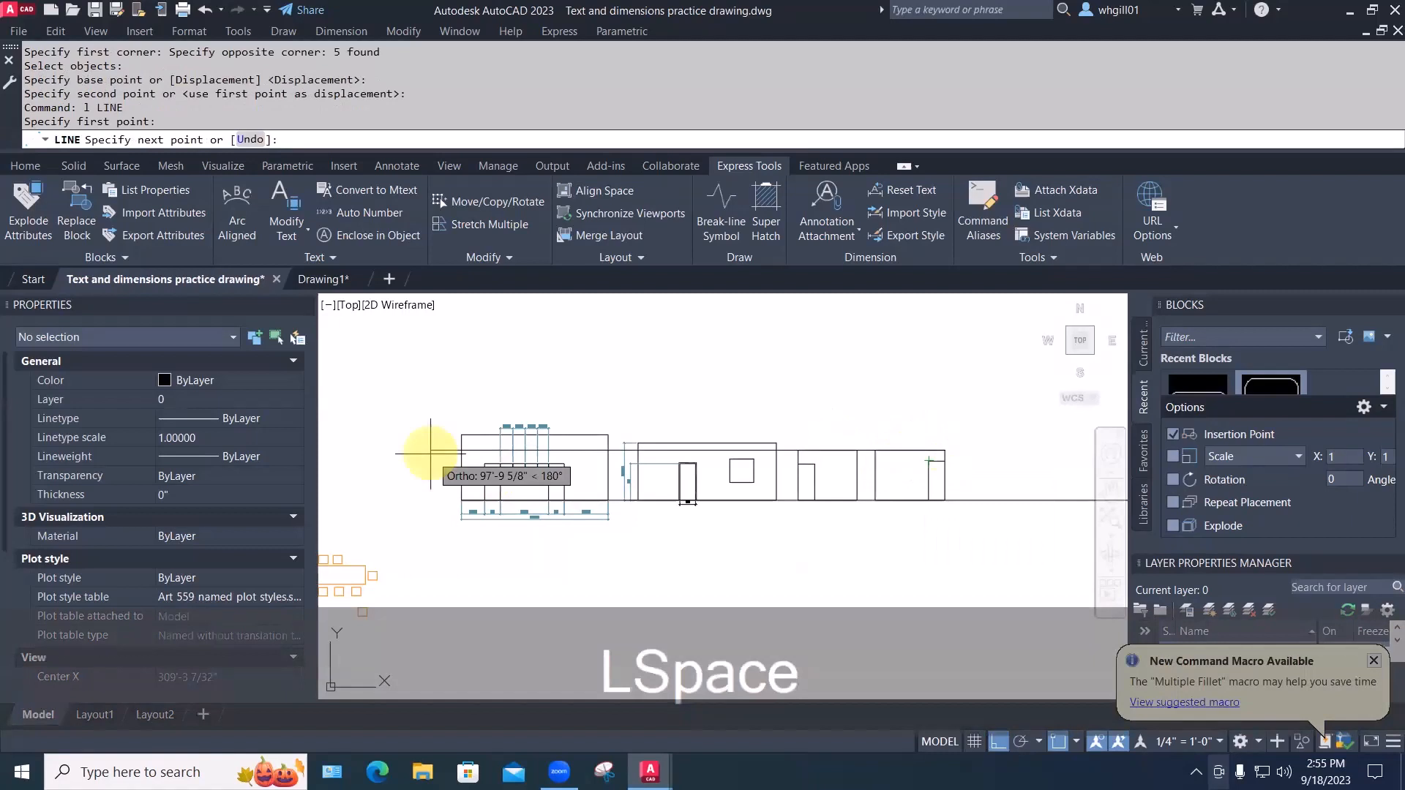
{"action": "key", "text": "Escape"}
{"action": "key", "text": "Escape"}
Stretch the left elevation's top edge downward with a crossing window
{"action": "scroll", "coordinate": [546, 432], "scroll_direction": "up", "scroll_amount": 4}
{"action": "key", "text": "Escape"}
{"action": "middle_click_drag", "start_coordinate": [715, 448], "coordinate": [769, 434]}
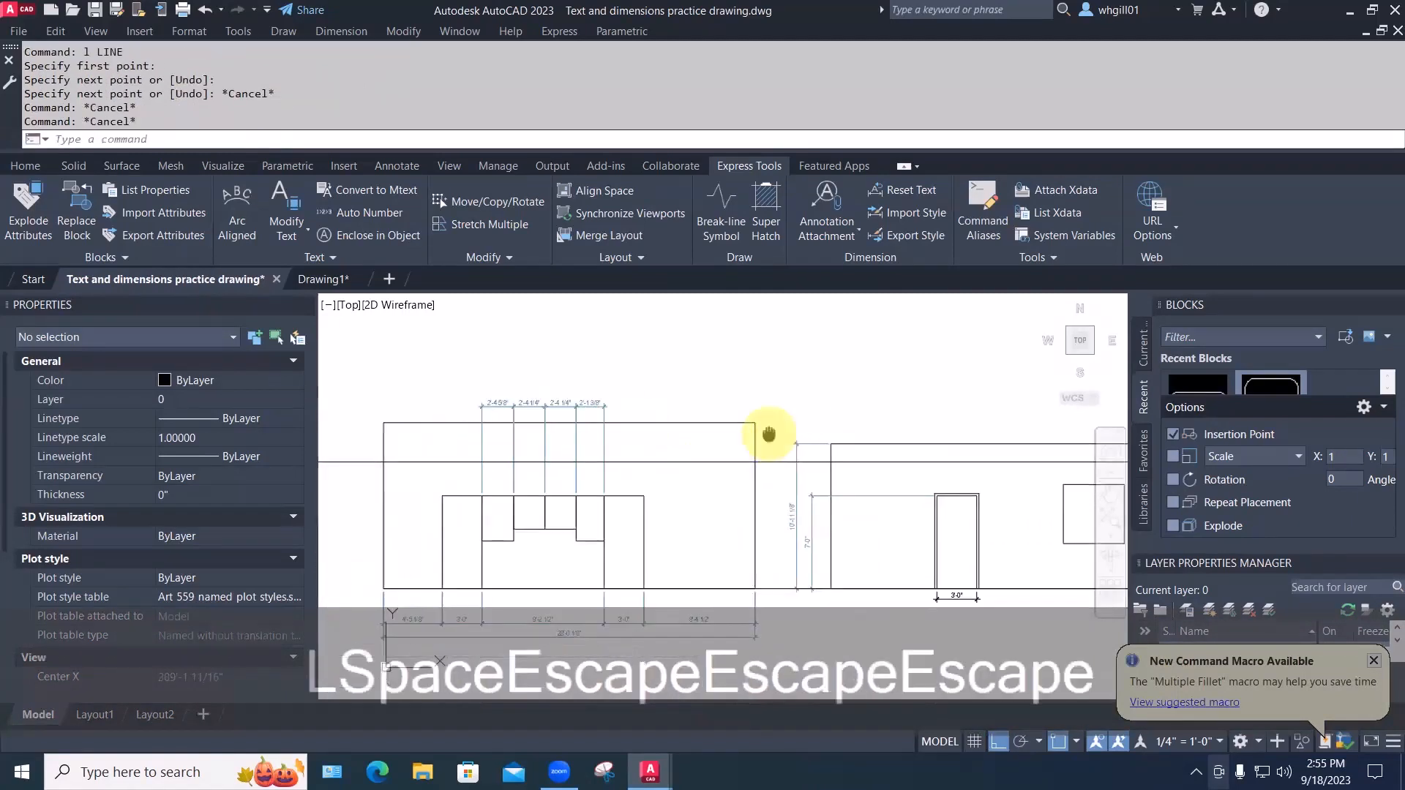
{"action": "key", "text": "Escape"}
{"action": "type", "text": "s"}
{"action": "key", "text": "space"}
{"action": "left_click", "coordinate": [766, 434]}
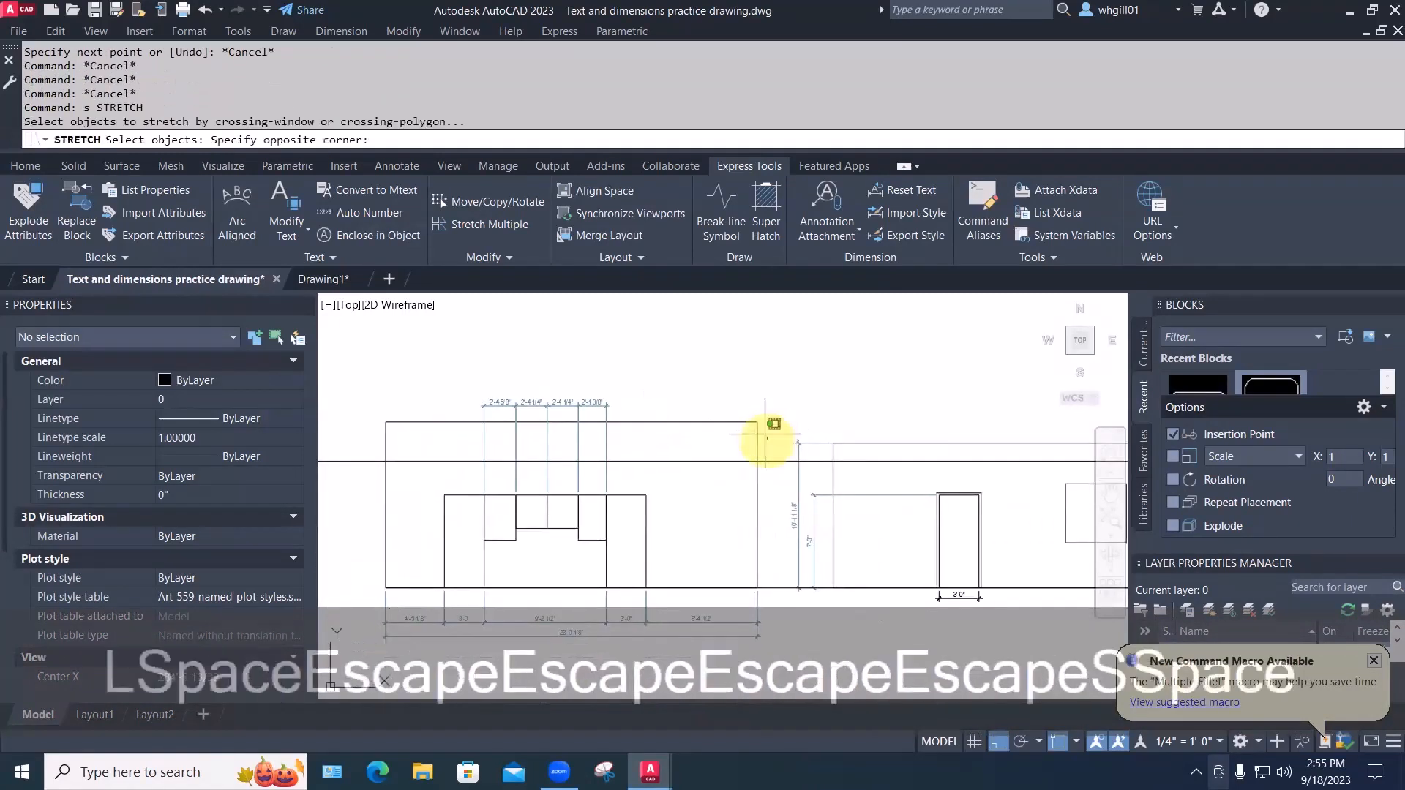
{"action": "left_click", "coordinate": [358, 377]}
{"action": "key", "text": "space"}
{"action": "left_click", "coordinate": [386, 422]}
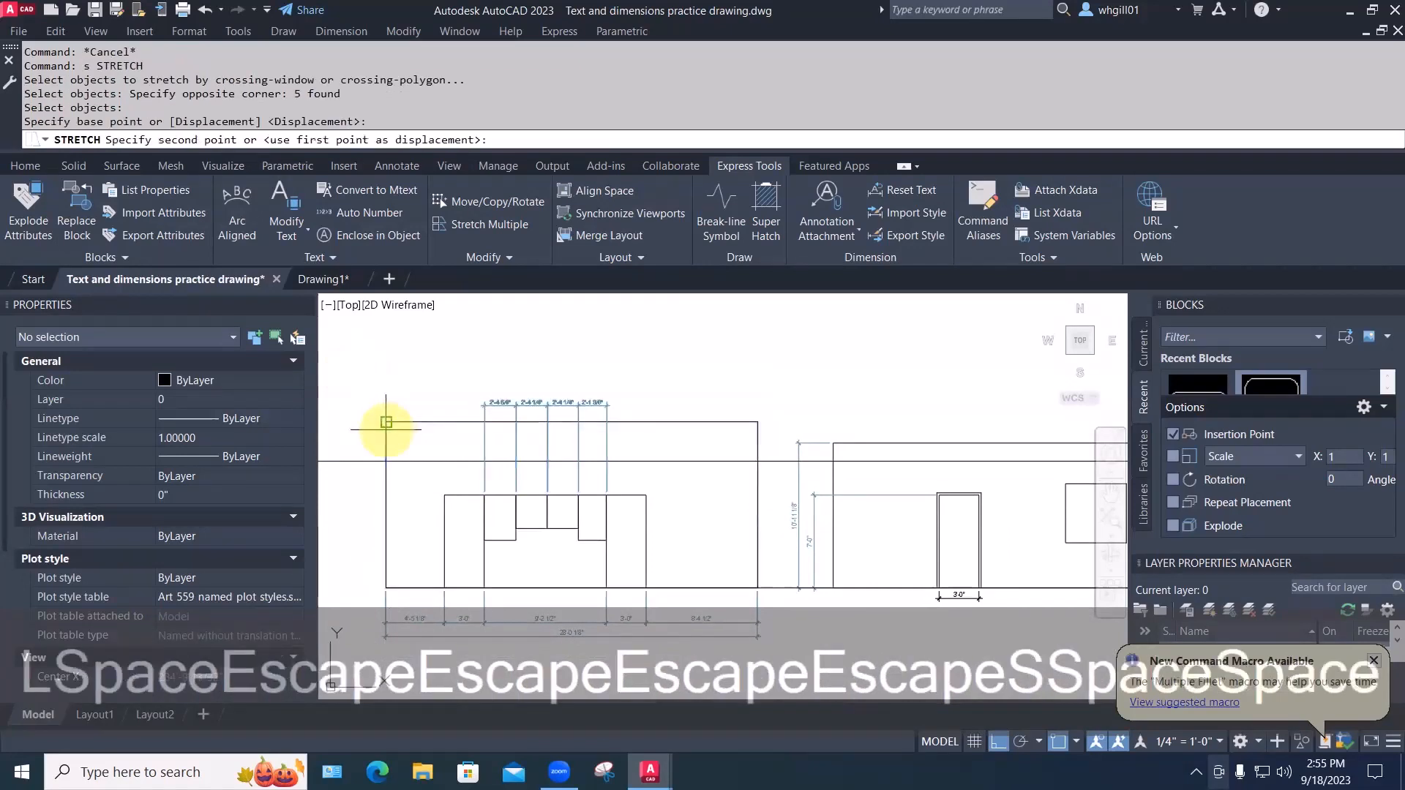
{"action": "left_click", "coordinate": [386, 464]}
Stretch the middle building's top edge down so its height reads 9'-6 5/8"
{"action": "middle_click_drag", "start_coordinate": [1120, 391], "coordinate": [863, 383]}
{"action": "key", "text": "Escape"}
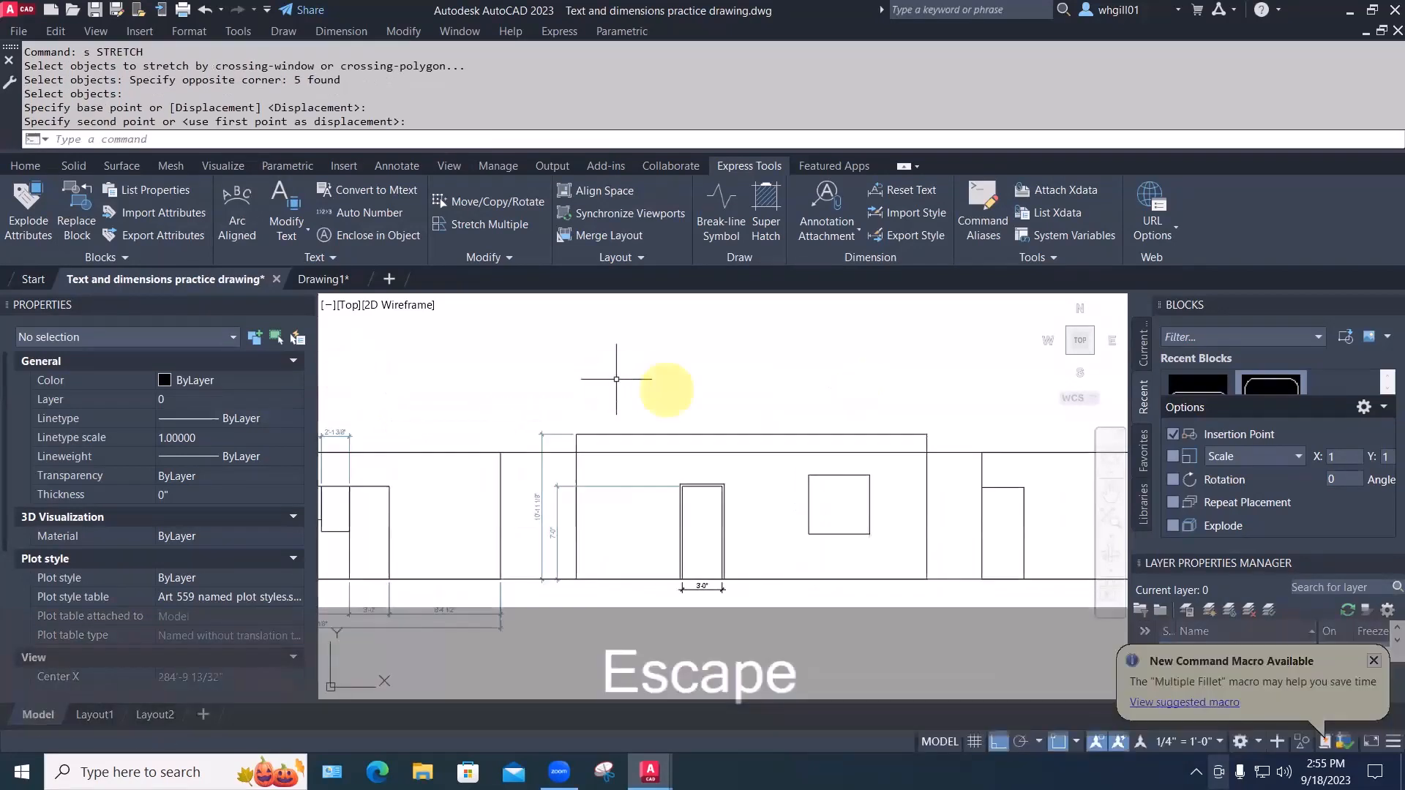
{"action": "type", "text": "s"}
{"action": "key", "text": "space"}
{"action": "left_click", "coordinate": [950, 439]}
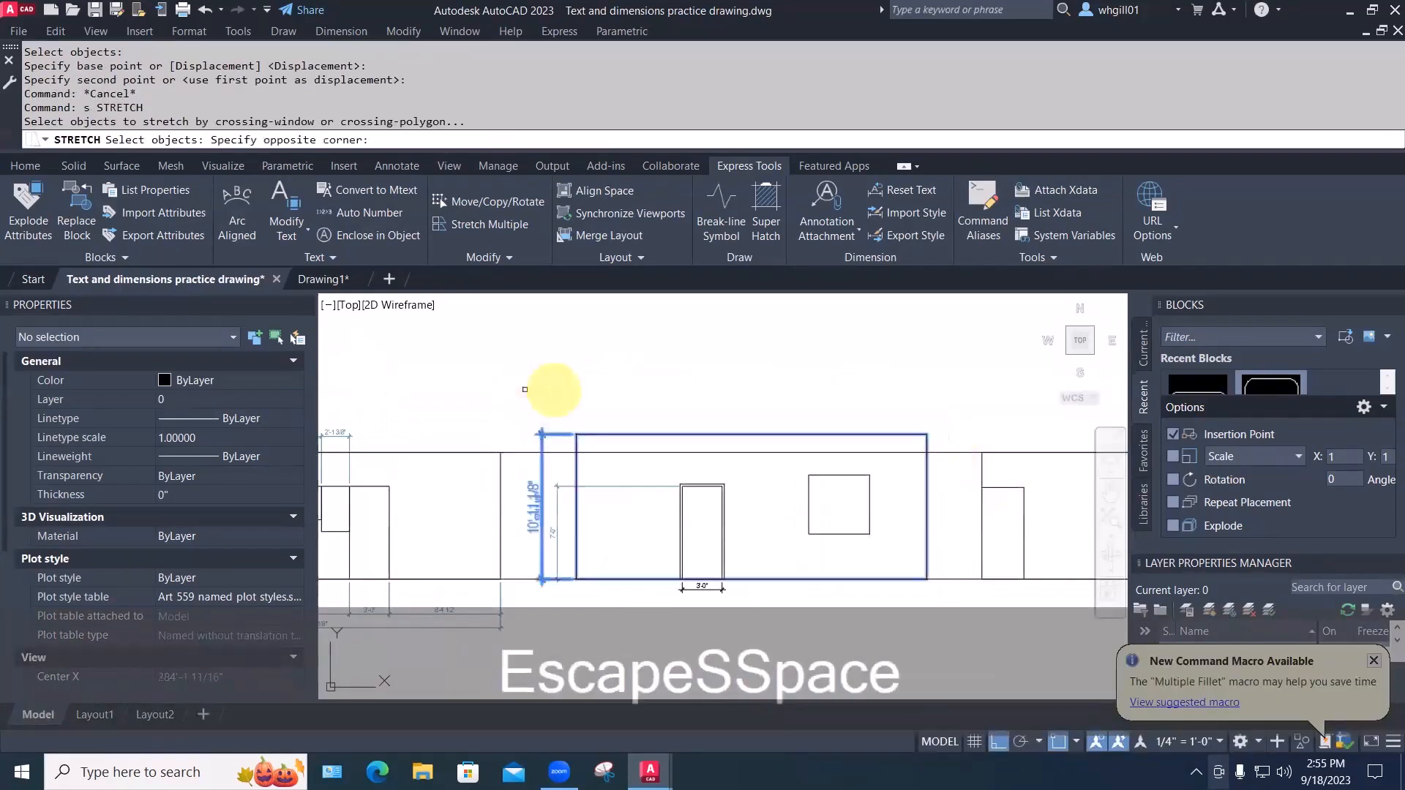
{"action": "left_click", "coordinate": [525, 389]}
{"action": "key", "text": "space"}
{"action": "left_click", "coordinate": [926, 435]}
{"action": "left_click", "coordinate": [925, 453]}
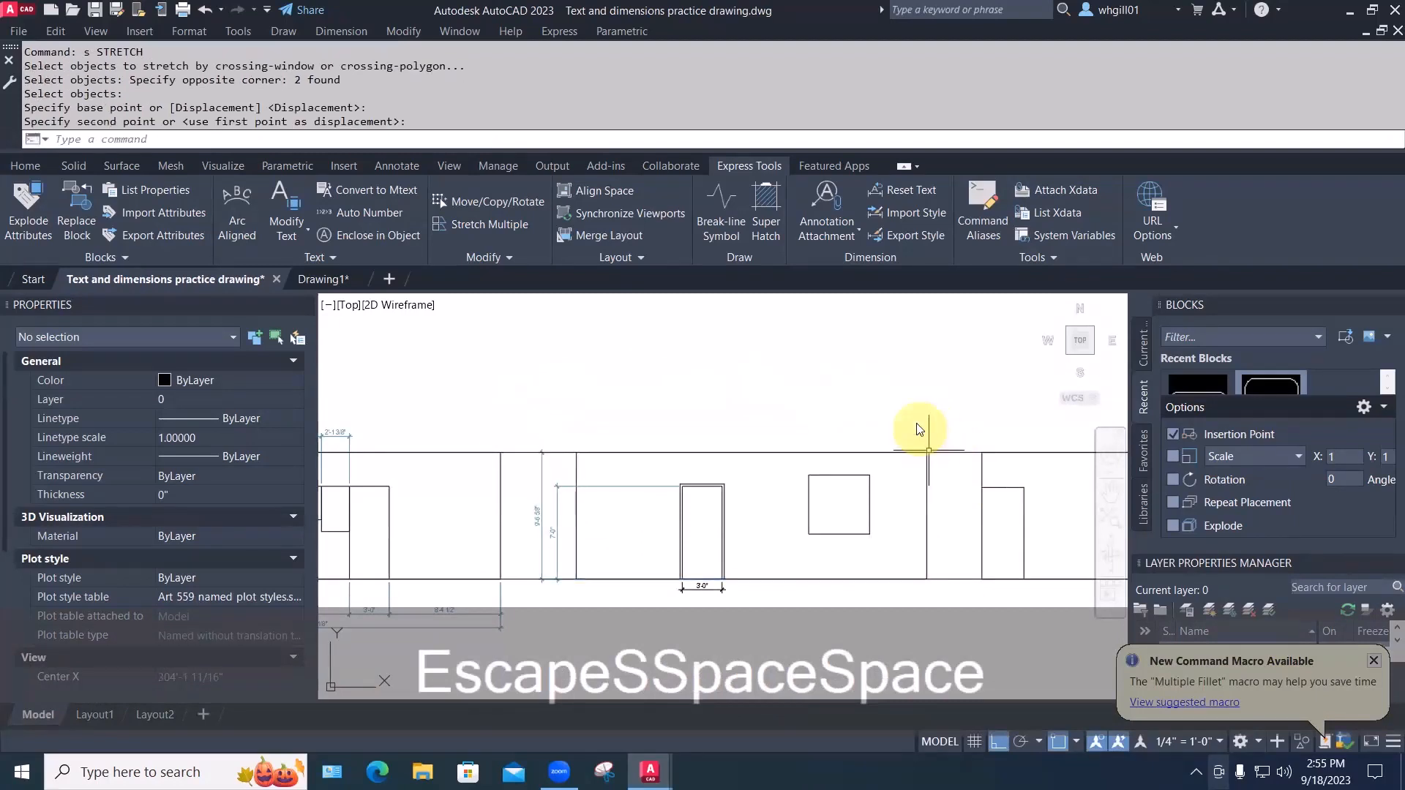
{"action": "key", "text": "Escape"}
{"action": "key", "text": "Escape"}
{"action": "scroll", "coordinate": [928, 451], "scroll_direction": "down", "scroll_amount": 5}
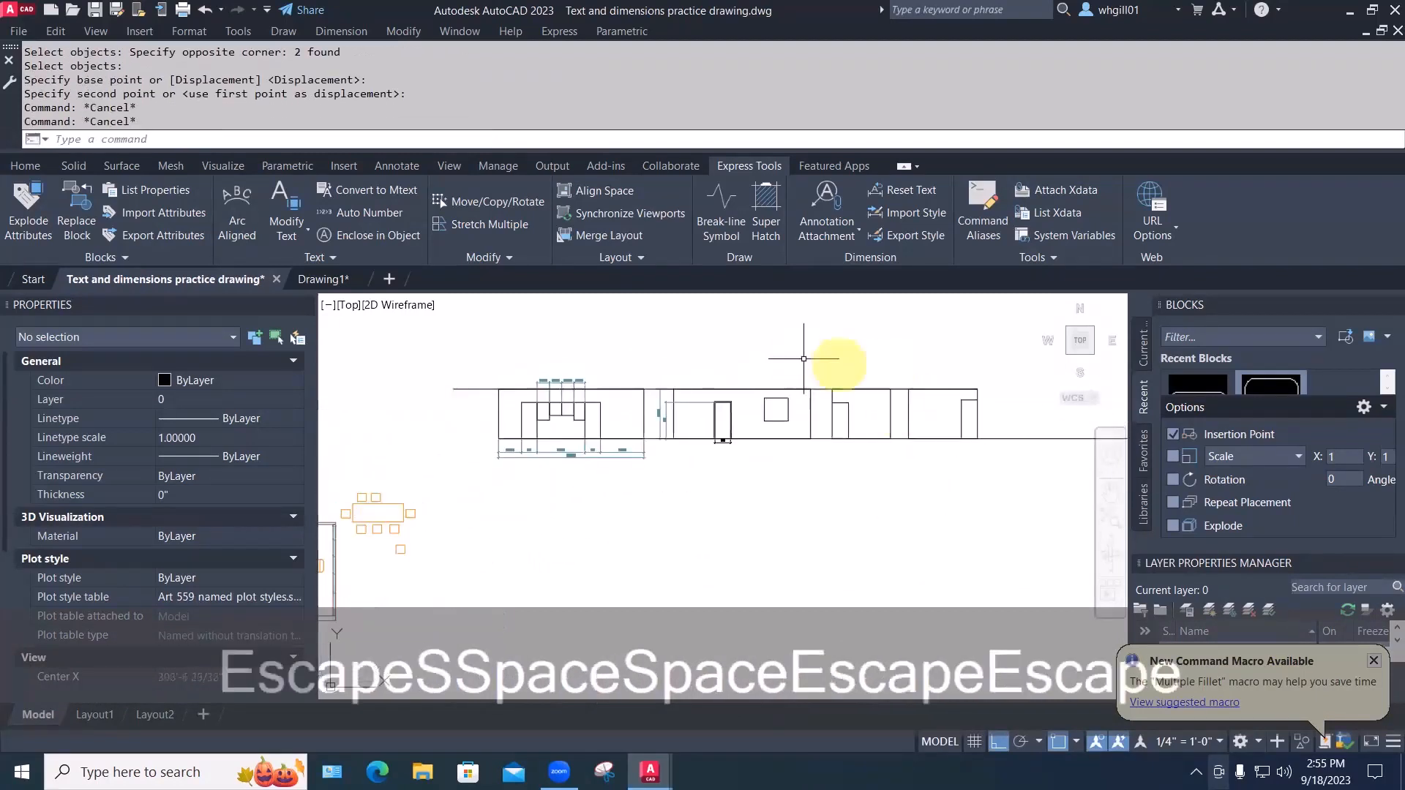
Erase the short top-left line and pick the long ground line for erasing
{"action": "type", "text": "e"}
{"action": "key", "text": "space"}
{"action": "left_click", "coordinate": [462, 389]}
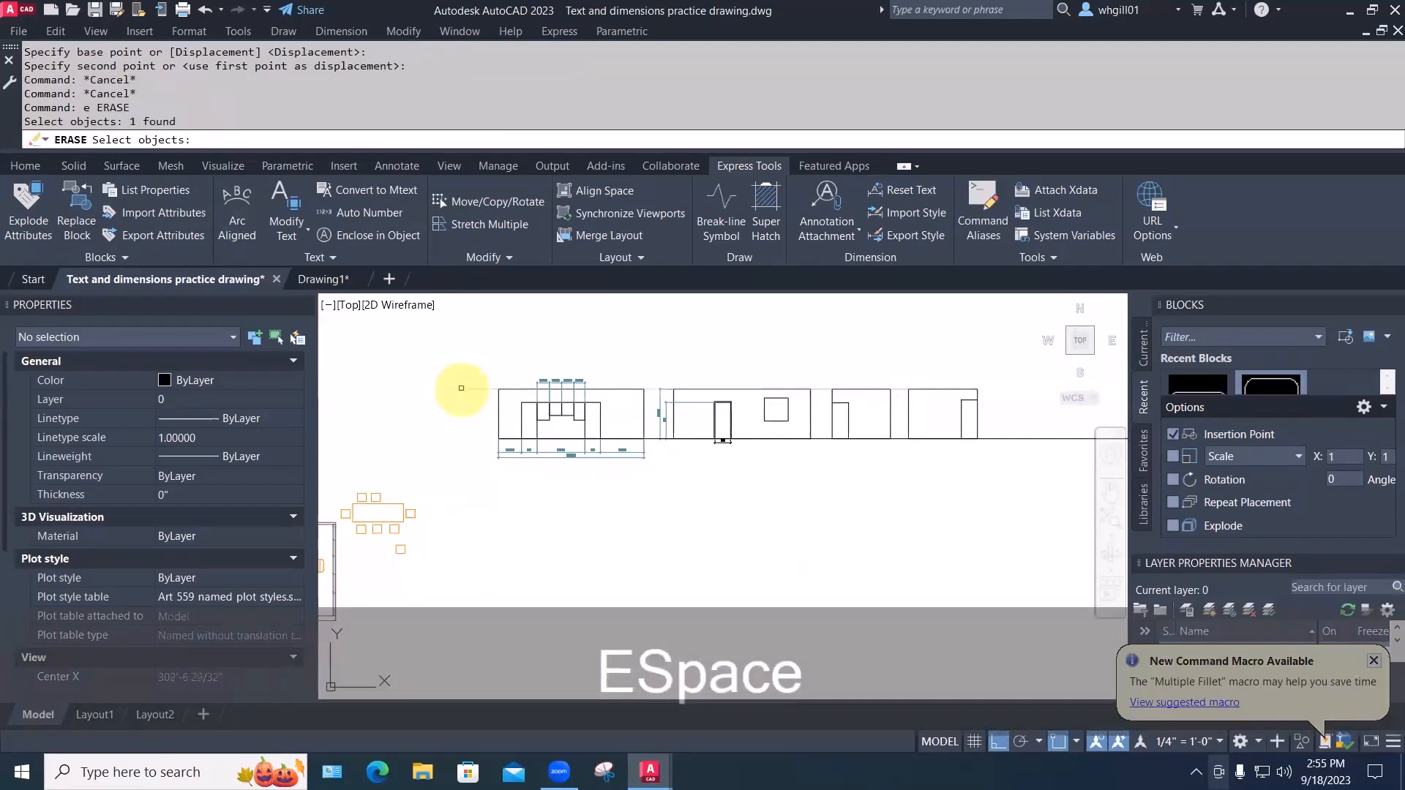
{"action": "key", "text": "space"}
{"action": "key", "text": "space"}
{"action": "left_click", "coordinate": [1019, 437]}
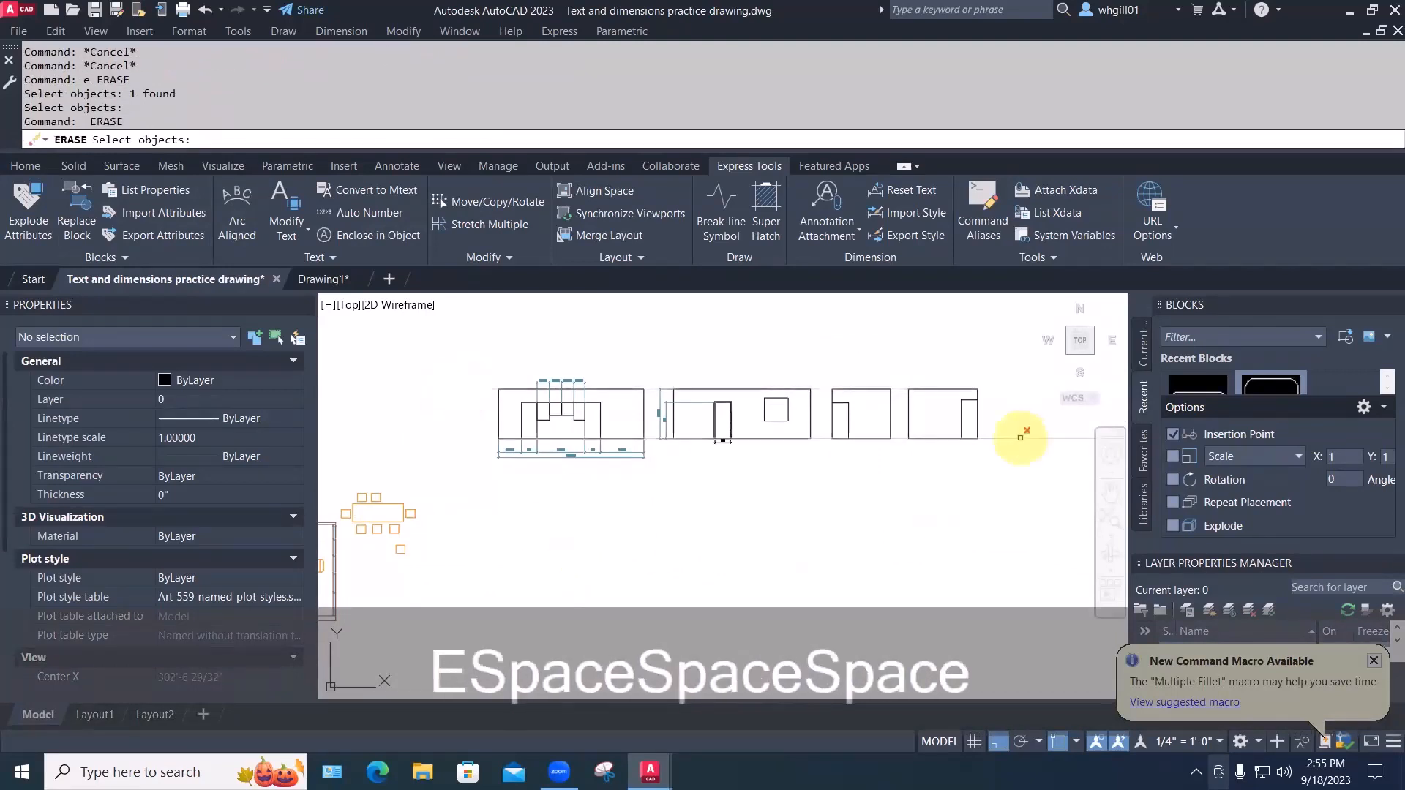
{"action": "key", "text": "space"}
Stretch the second elevation's door lines to shift the door left
{"action": "middle_click_drag", "start_coordinate": [845, 518], "coordinate": [730, 539]}
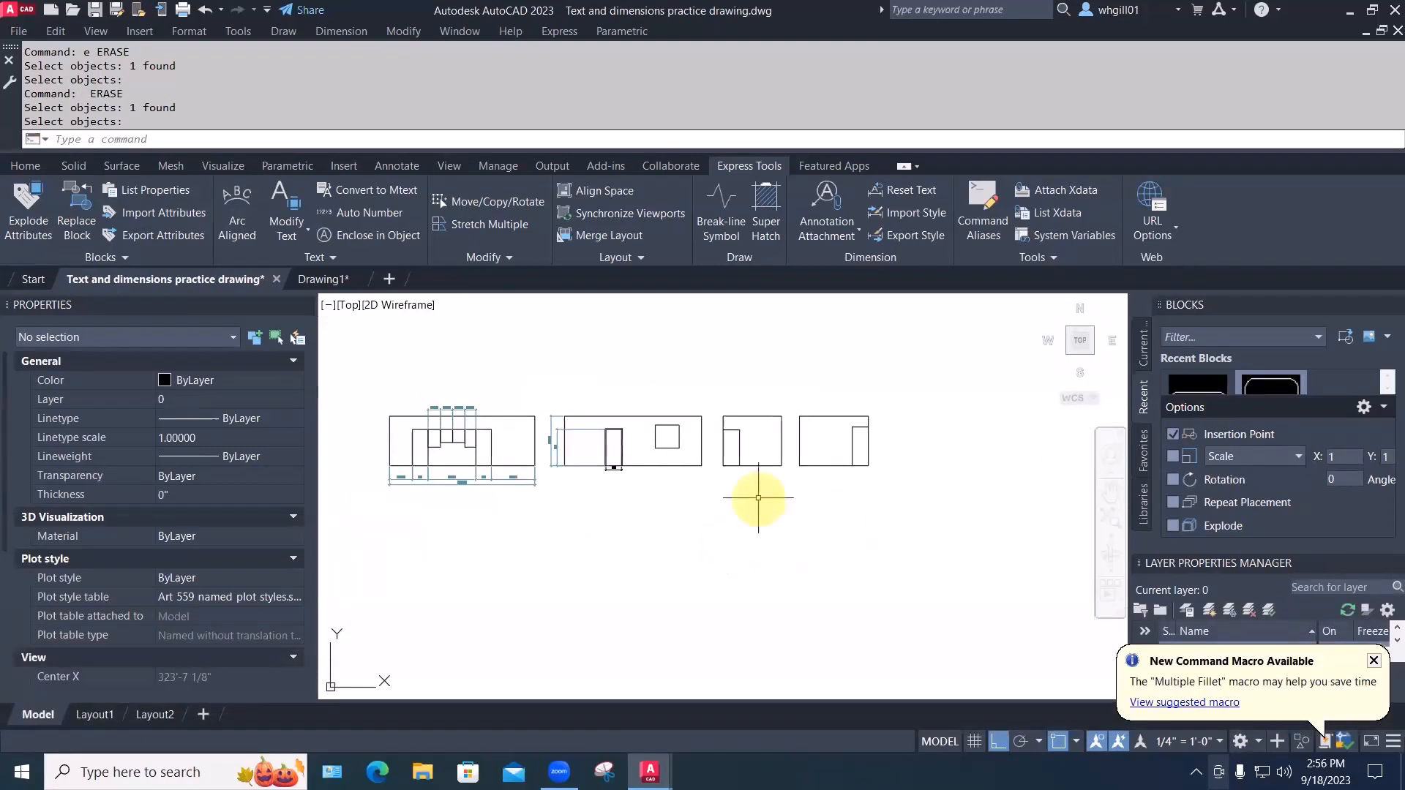
{"action": "middle_click_drag", "start_coordinate": [752, 487], "coordinate": [750, 491]}
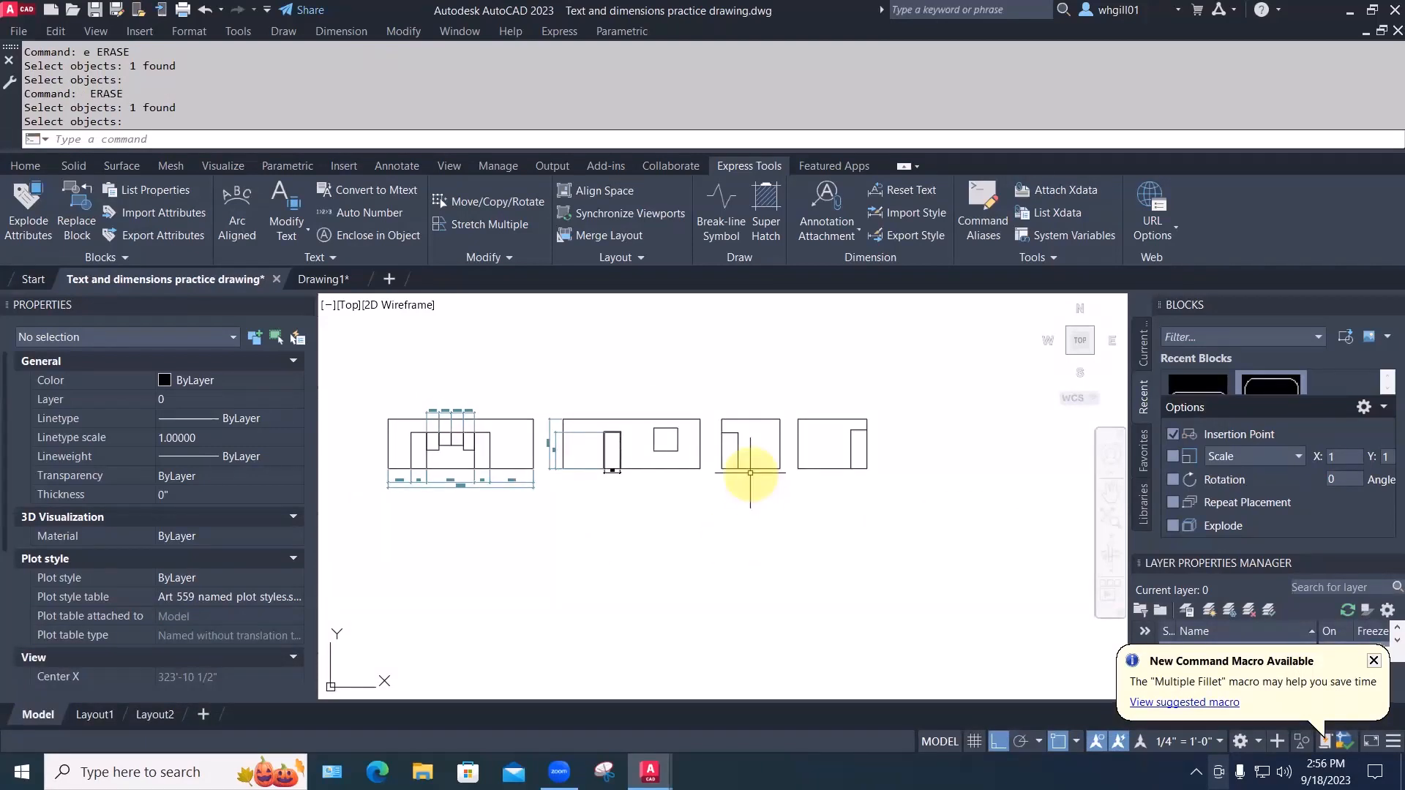
{"action": "scroll", "coordinate": [733, 431], "scroll_direction": "up", "scroll_amount": 2}
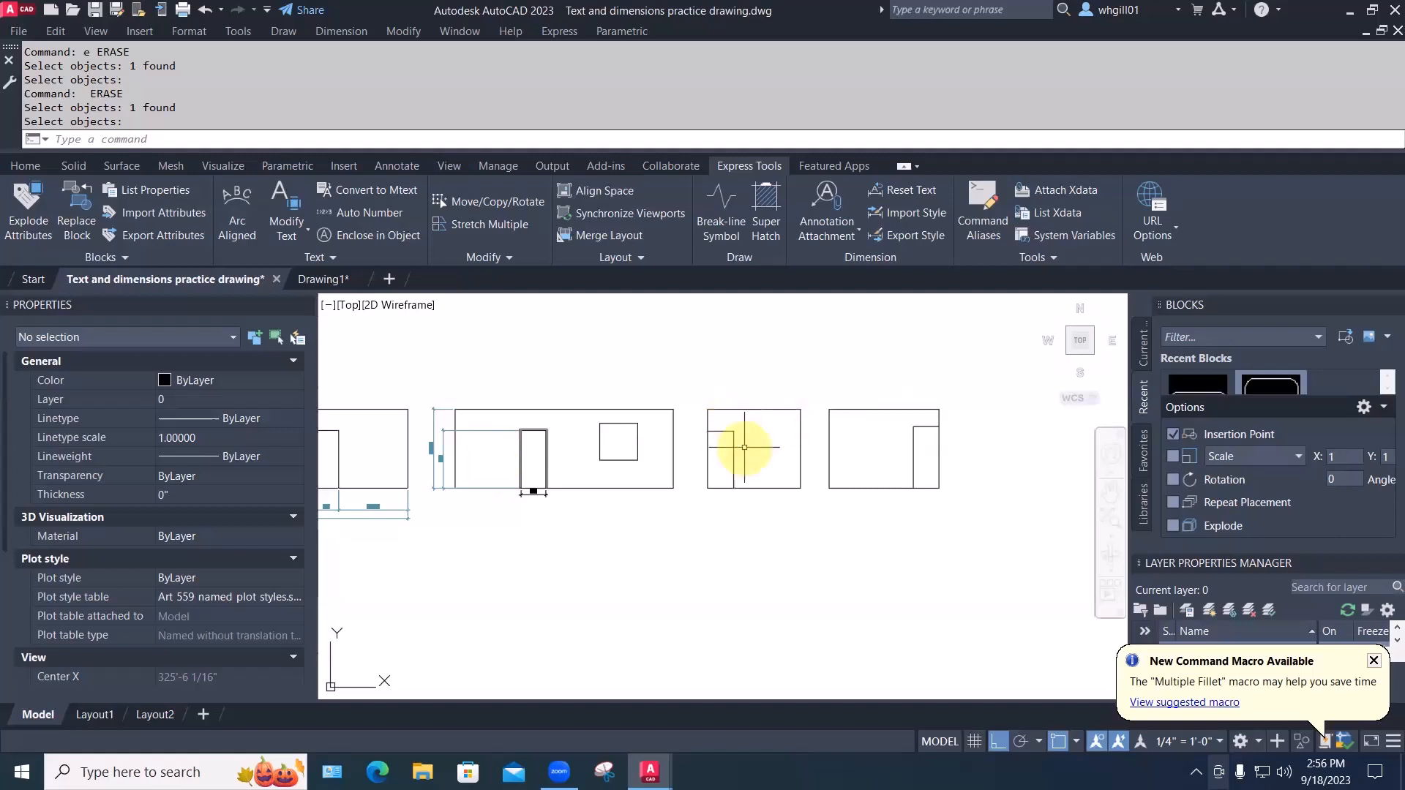
{"action": "mouse_move", "coordinate": [743, 447]}
{"action": "middle_mouse_down"}
{"action": "mouse_move", "coordinate": [885, 451]}
{"action": "mouse_move", "coordinate": [936, 472]}
{"action": "middle_mouse_up"}
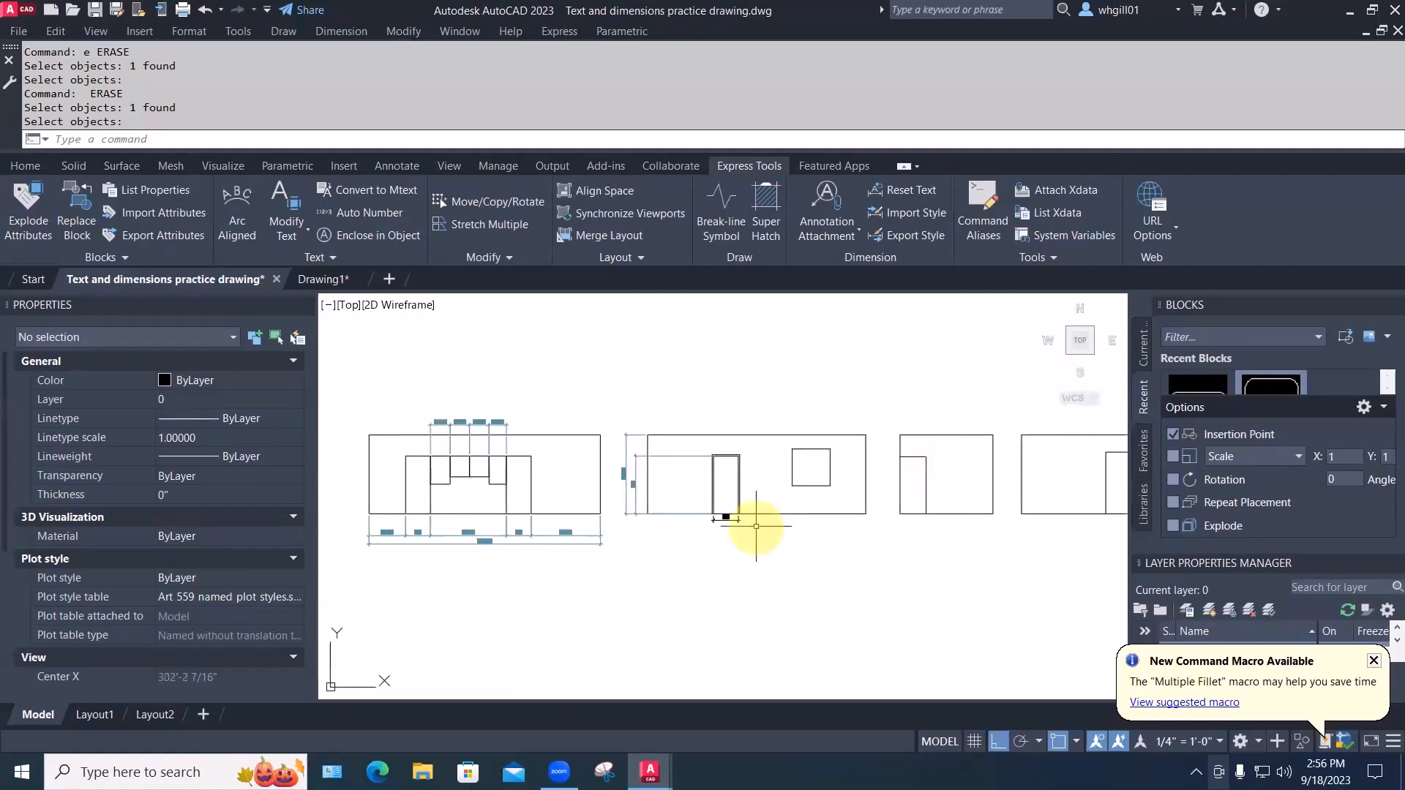
{"action": "key", "text": "Escape"}
{"action": "key", "text": "Escape"}
{"action": "type", "text": "s"}
{"action": "key", "text": "space"}
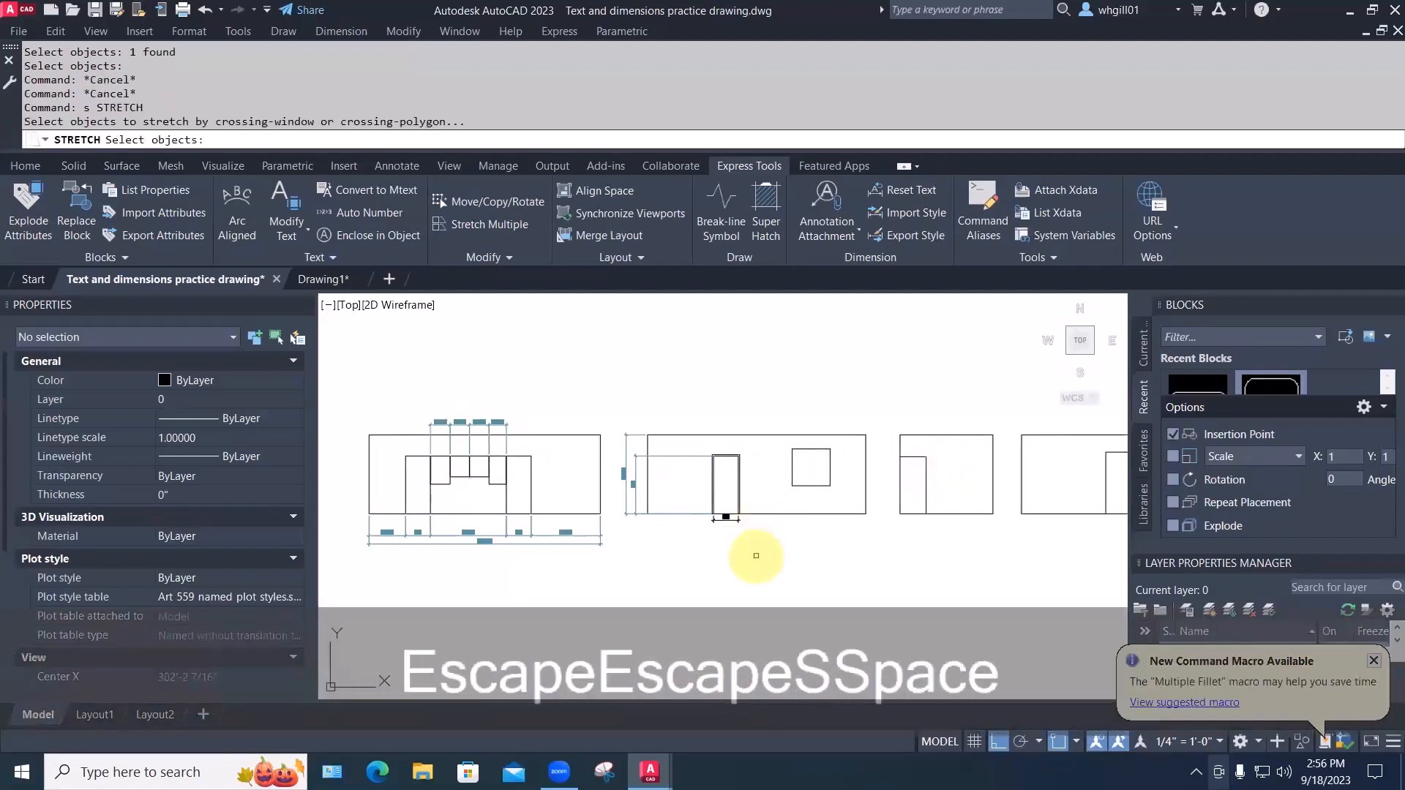
{"action": "left_click", "coordinate": [754, 542]}
{"action": "left_click", "coordinate": [698, 432]}
{"action": "key", "text": "space"}
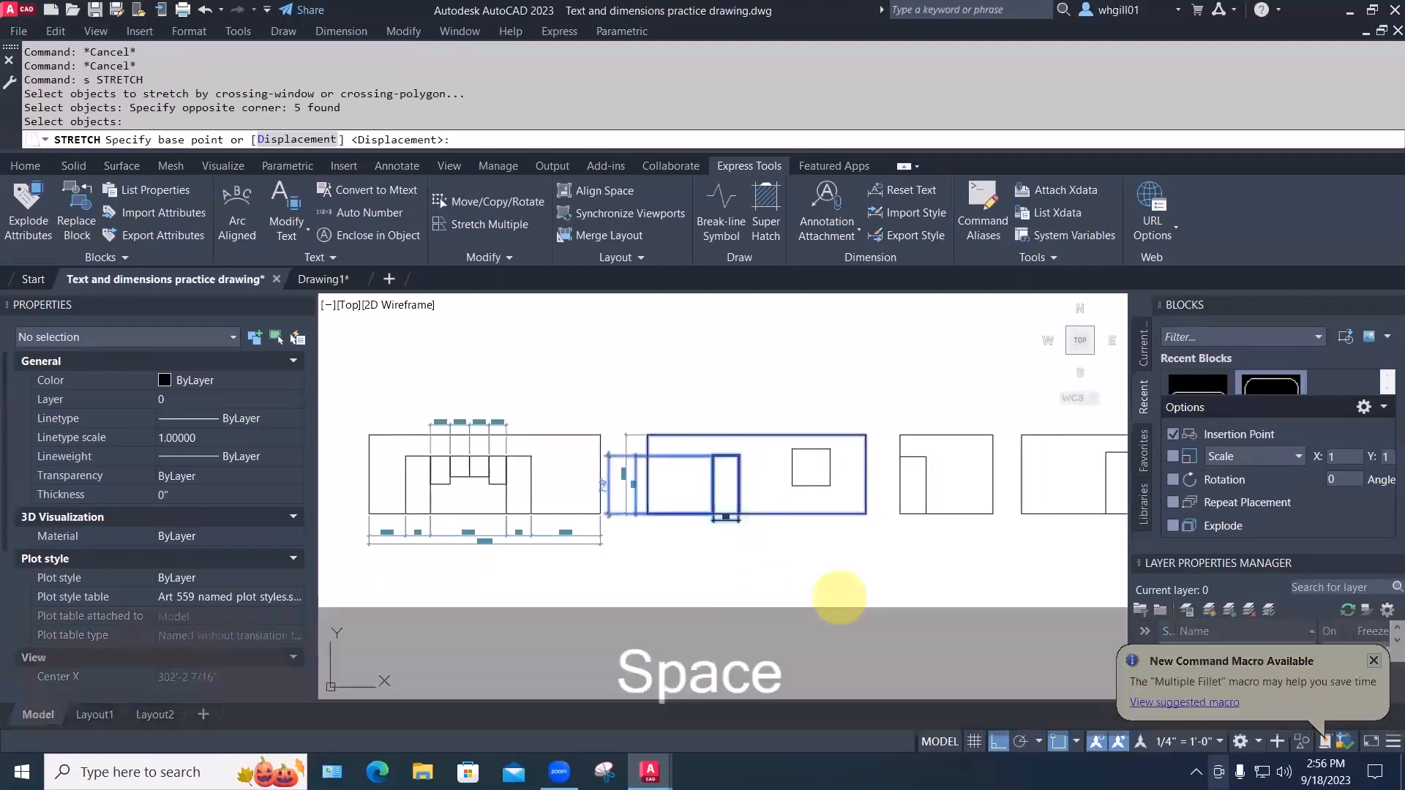
{"action": "left_click", "coordinate": [840, 597]}
{"action": "left_click", "coordinate": [787, 595]}
Erase the doors from the third and fourth elevations
{"action": "middle_click_drag", "start_coordinate": [811, 575], "coordinate": [635, 579]}
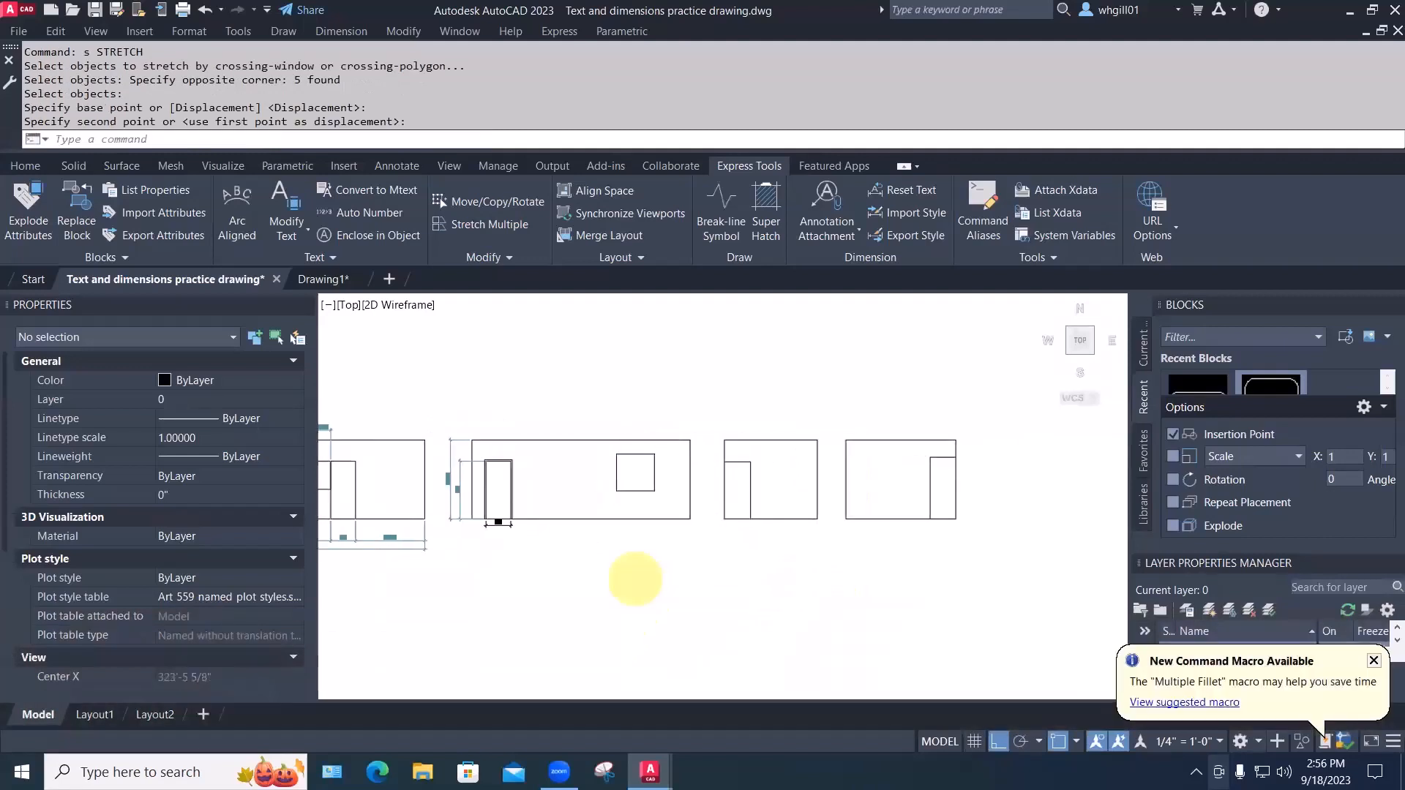
{"action": "key", "text": "Escape"}
{"action": "type", "text": "e"}
{"action": "key", "text": "space"}
{"action": "left_click", "coordinate": [753, 470]}
{"action": "left_click", "coordinate": [745, 473]}
{"action": "key", "text": "space"}
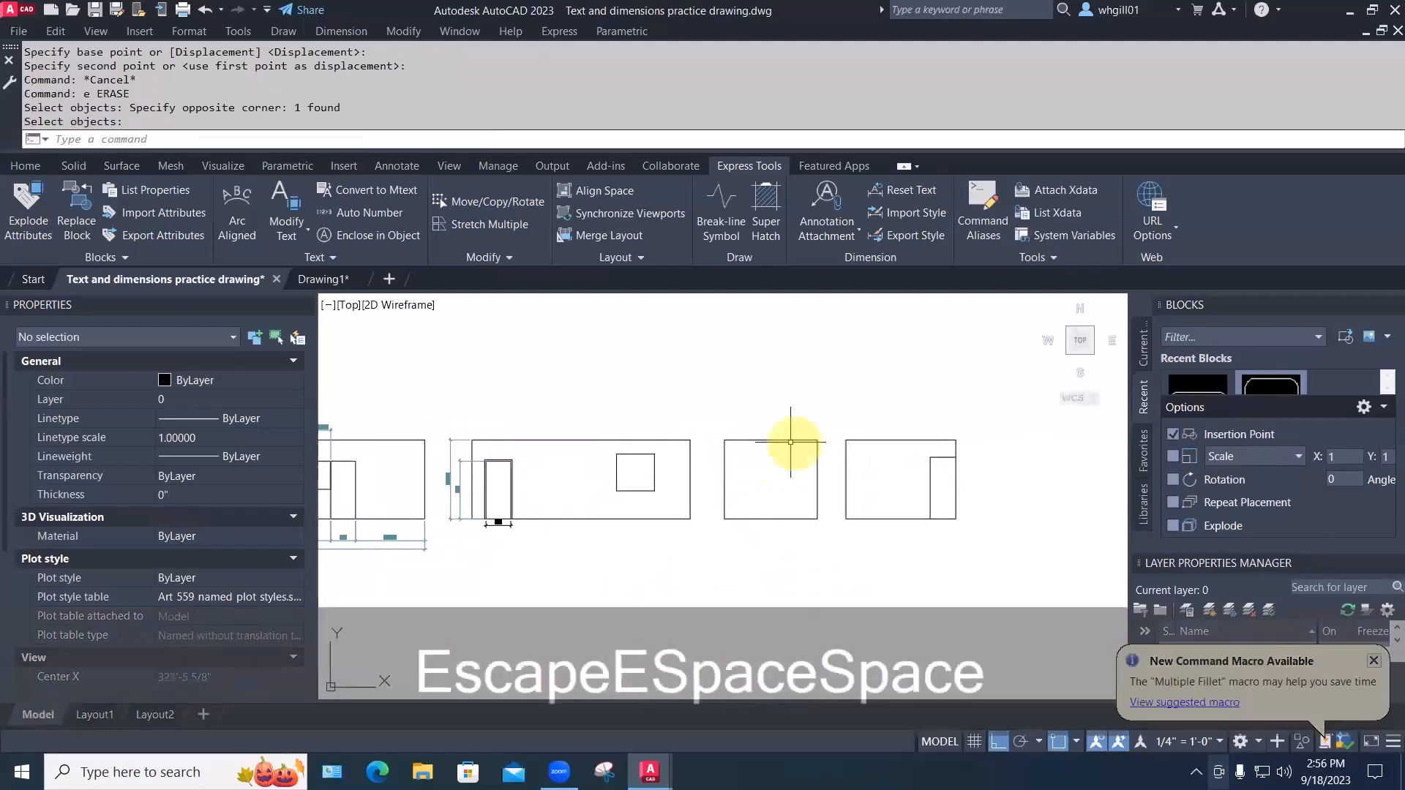
{"action": "key", "text": "space"}
{"action": "left_click", "coordinate": [945, 499]}
{"action": "left_click", "coordinate": [924, 452]}
{"action": "key", "text": "space"}
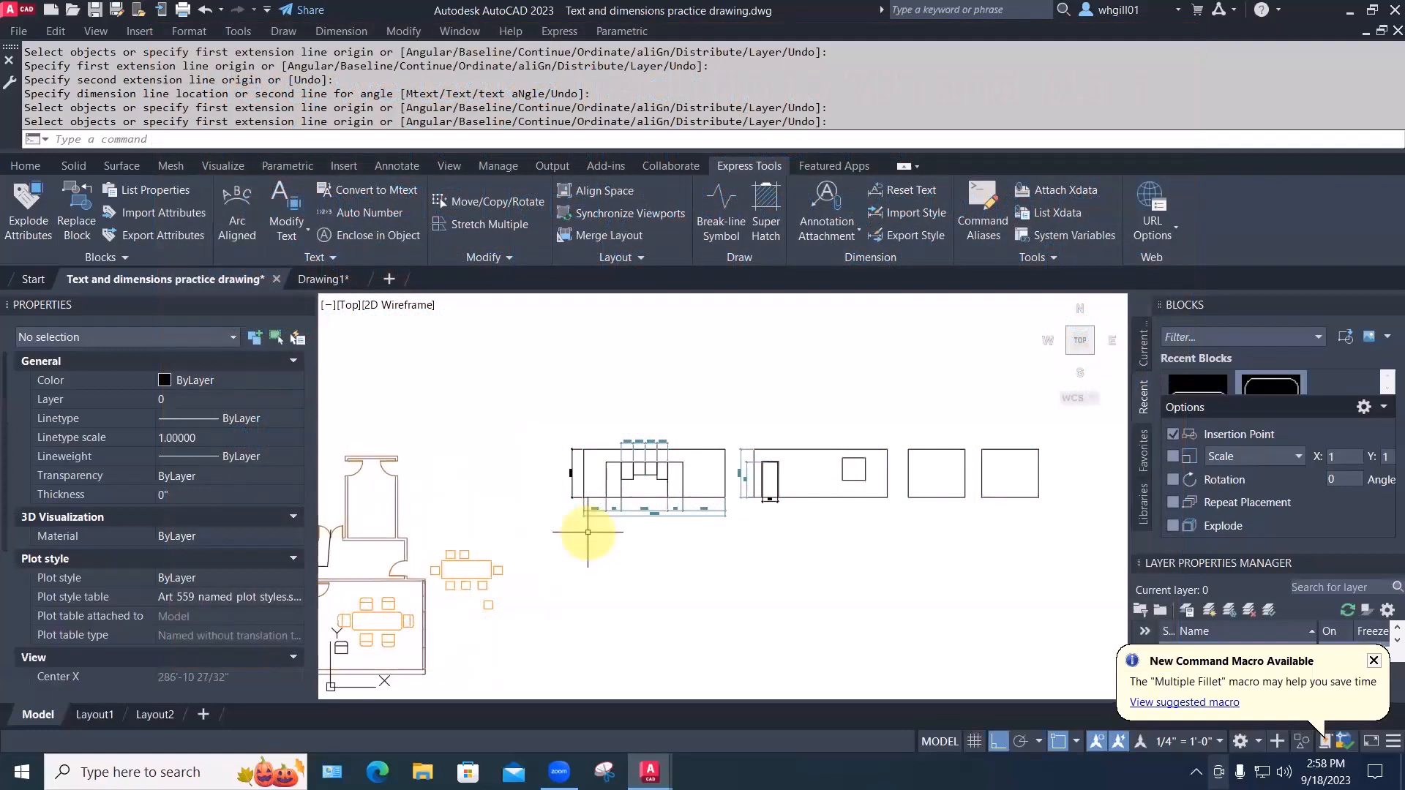
Erase the diagonal line from the floor plan
{"action": "middle_click_drag", "start_coordinate": [558, 558], "coordinate": [737, 493]}
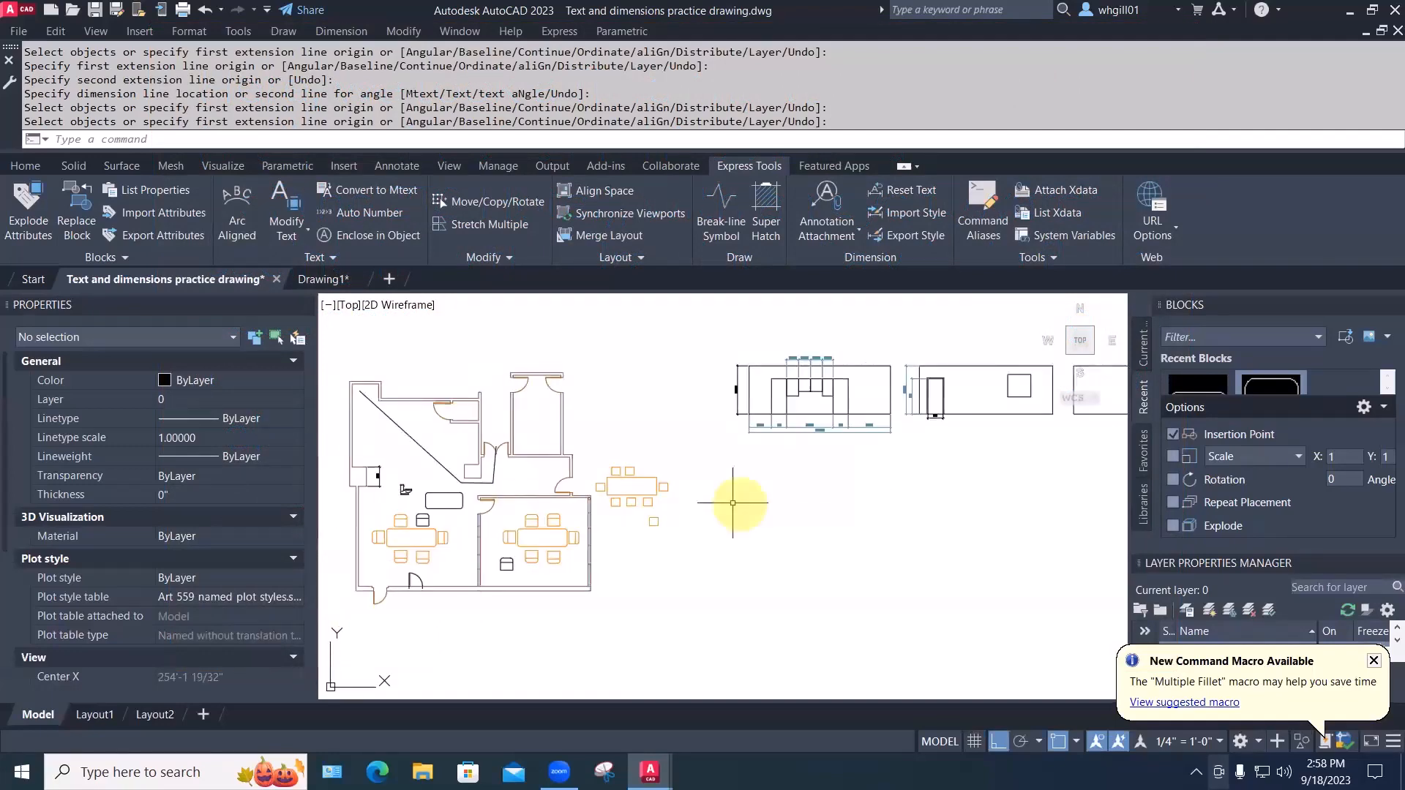
{"action": "key", "text": "Escape"}
{"action": "type", "text": "e"}
{"action": "key", "text": "space"}
{"action": "left_click", "coordinate": [460, 448]}
{"action": "key", "text": "space"}
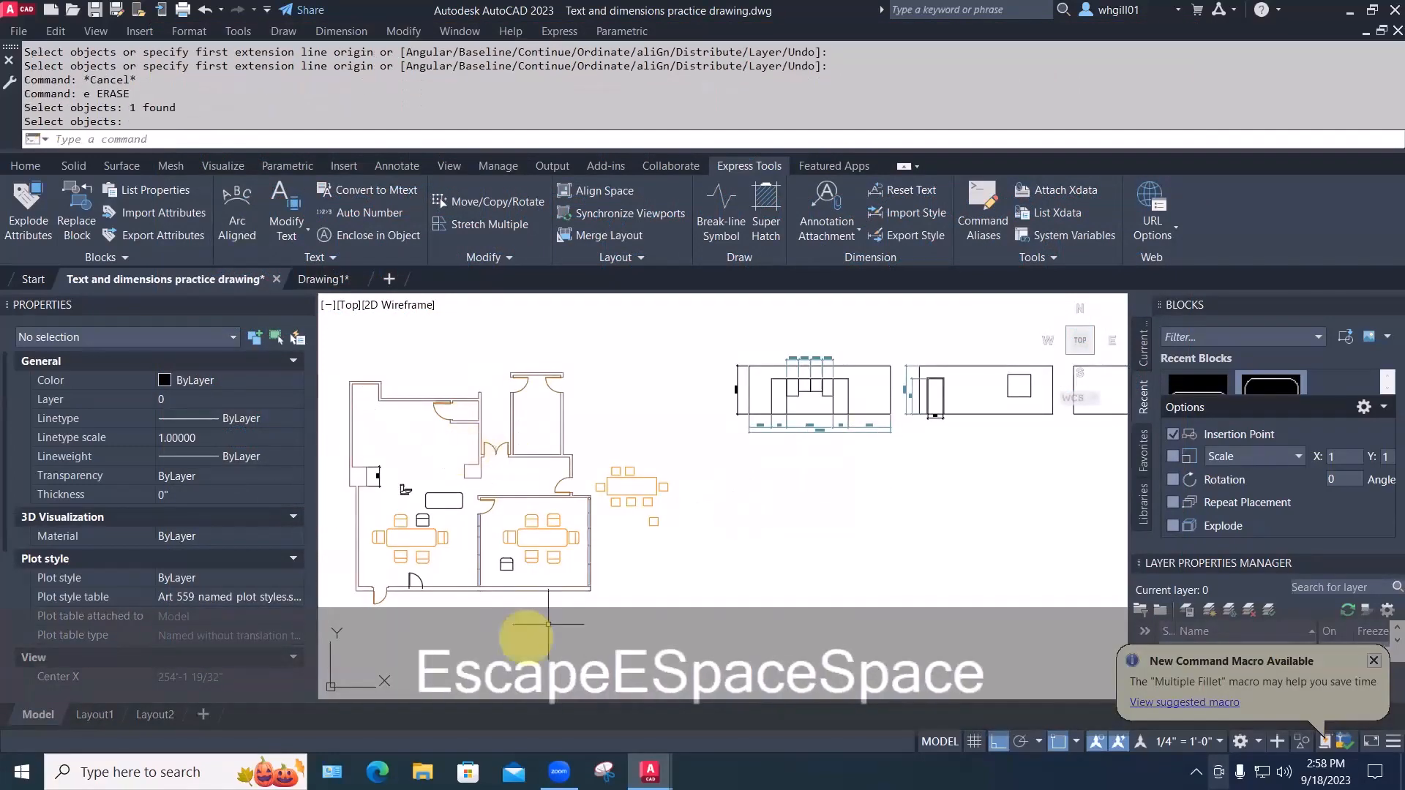
Switch to Layout1 and back to Model, then zoom to the floor plan
{"action": "left_click", "coordinate": [95, 714]}
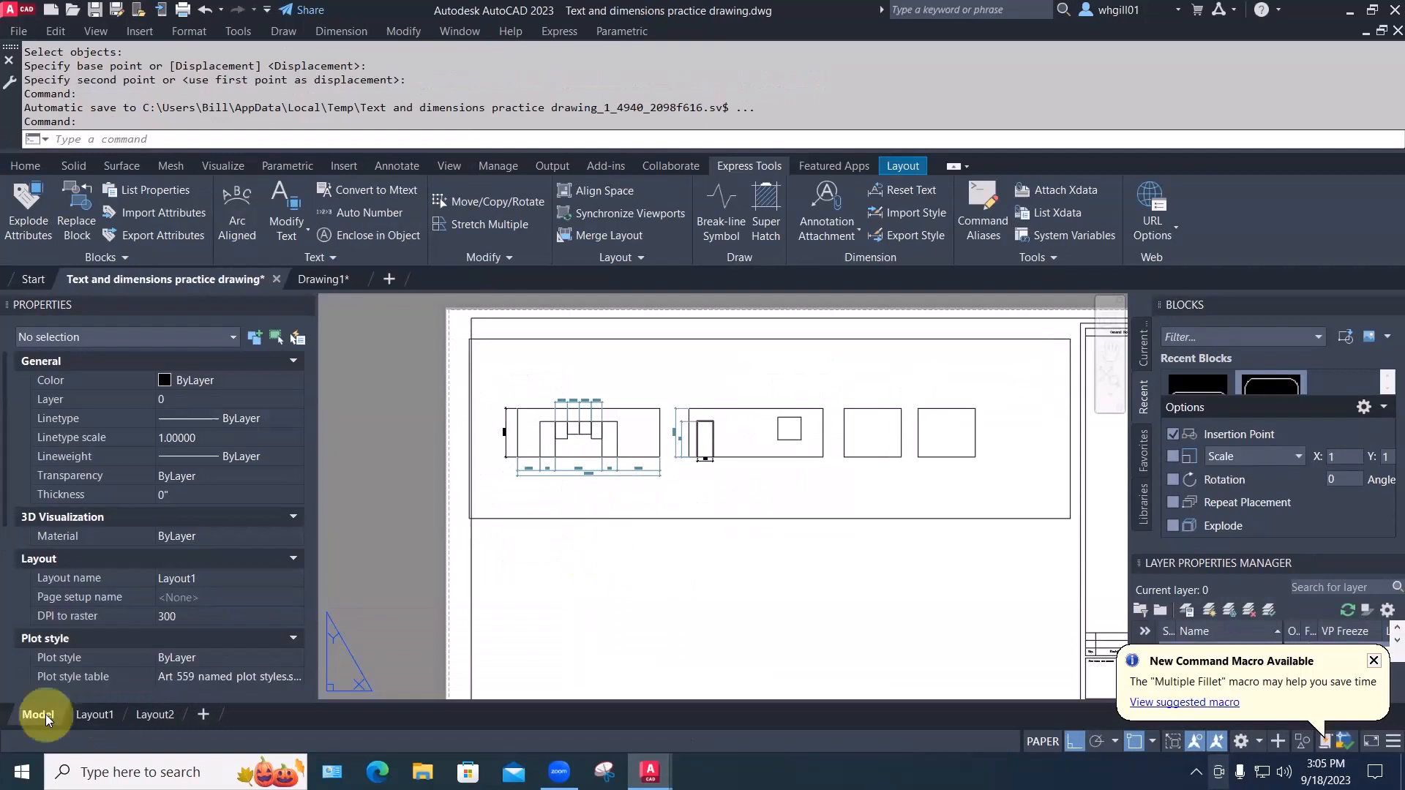
{"action": "left_click", "coordinate": [45, 715]}
{"action": "mouse_move", "coordinate": [659, 618]}
{"action": "middle_mouse_down"}
{"action": "mouse_move", "coordinate": [508, 635]}
{"action": "mouse_move", "coordinate": [565, 593]}
{"action": "middle_mouse_up"}
{"action": "scroll", "coordinate": [478, 628], "scroll_direction": "down", "scroll_amount": 4}
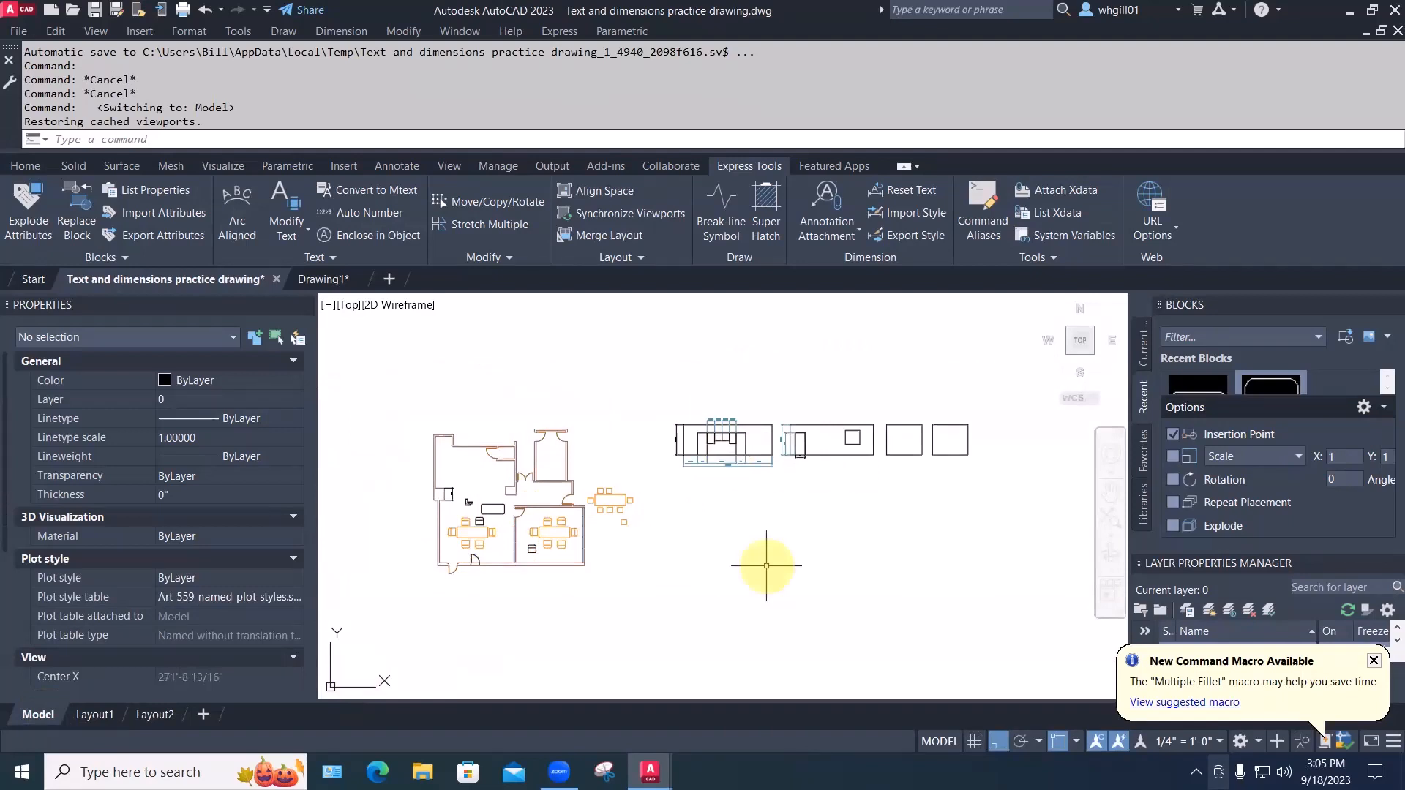
{"action": "scroll", "coordinate": [727, 491], "scroll_direction": "up", "scroll_amount": 2}
{"action": "scroll", "coordinate": [721, 484], "scroll_direction": "down", "scroll_amount": 2}
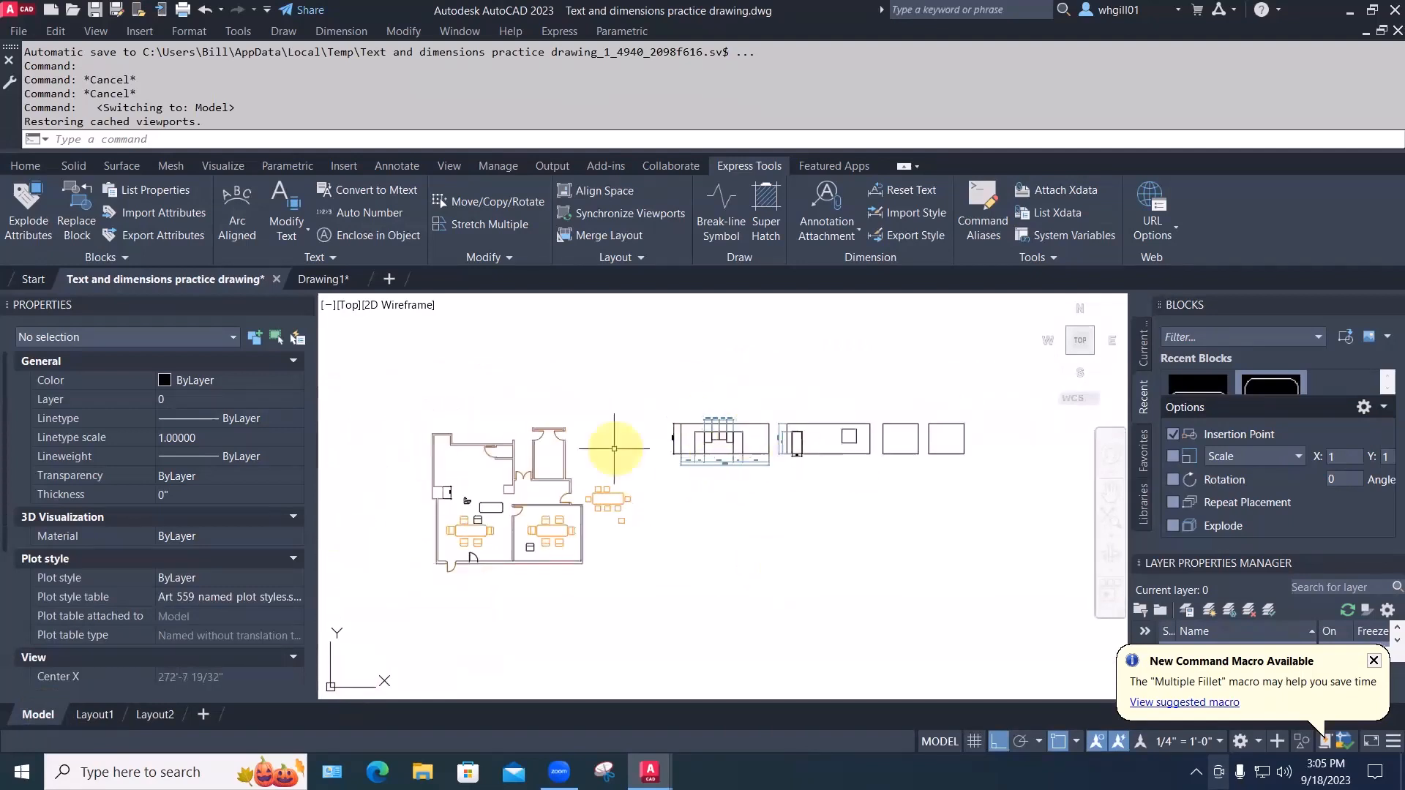
{"action": "scroll", "coordinate": [486, 512], "scroll_direction": "up", "scroll_amount": 4}
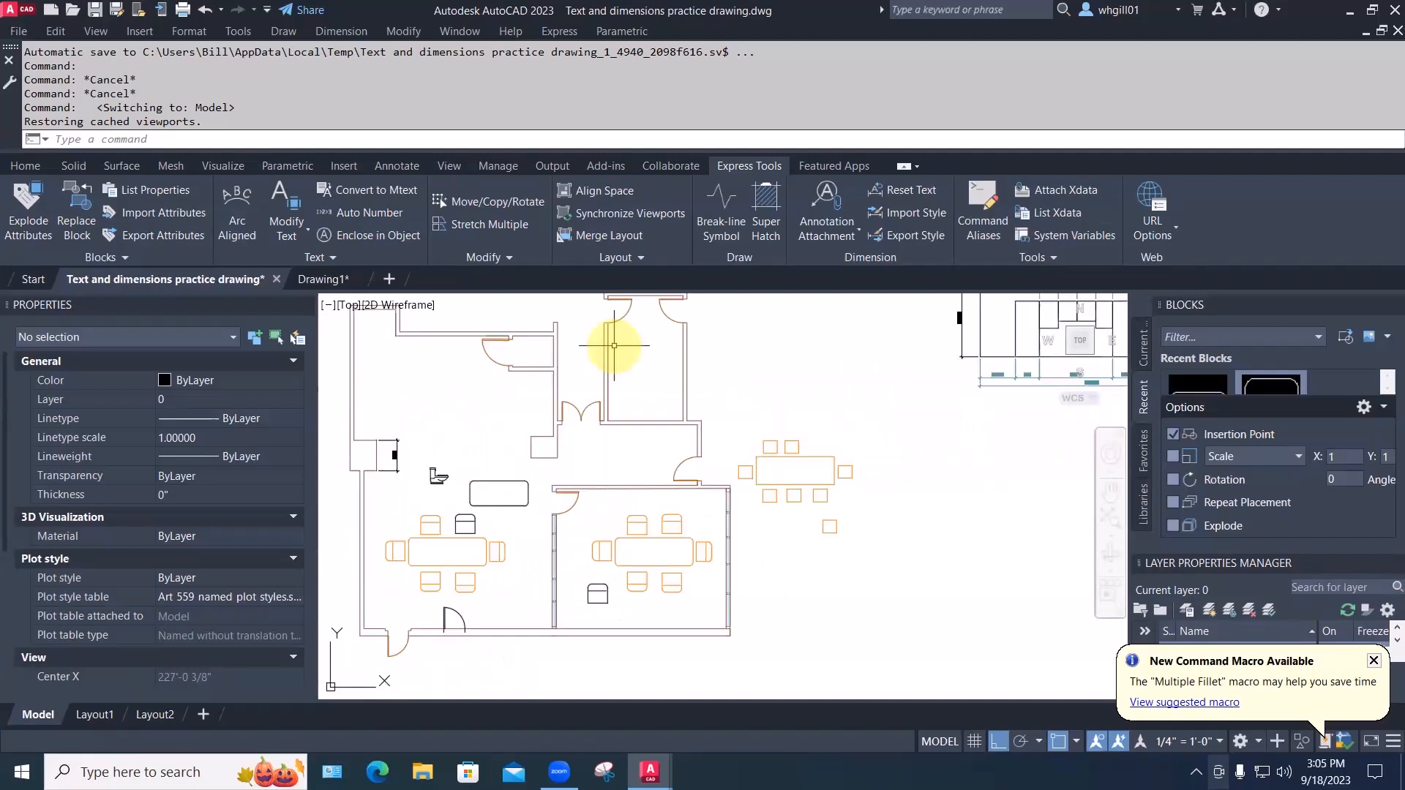
From the Tool Palettes' Annotation samples, drag a Callout Bubble - Imperial into the floor plan
{"action": "key", "text": "ctrl+3"}
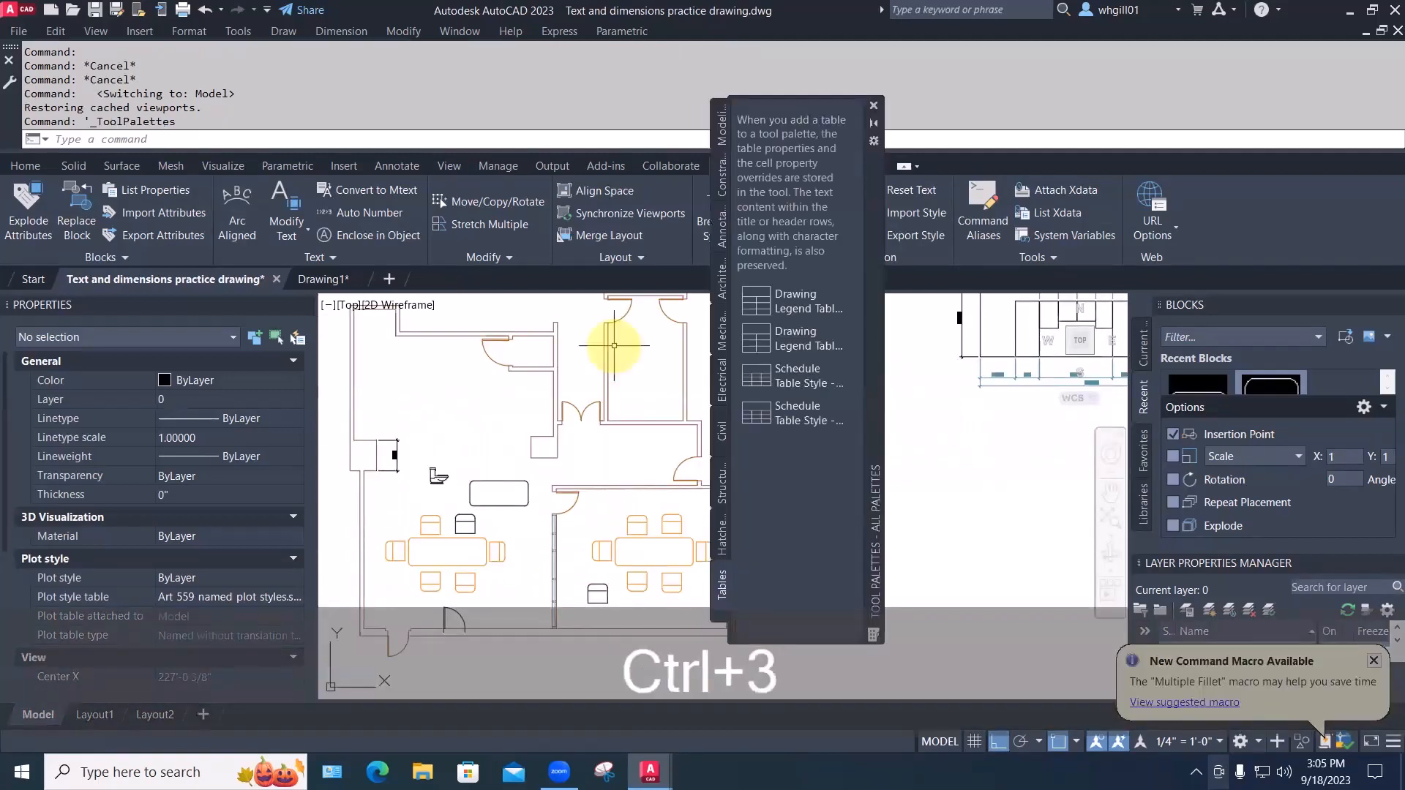
{"action": "left_click_drag", "start_coordinate": [872, 218], "coordinate": [1059, 215]}
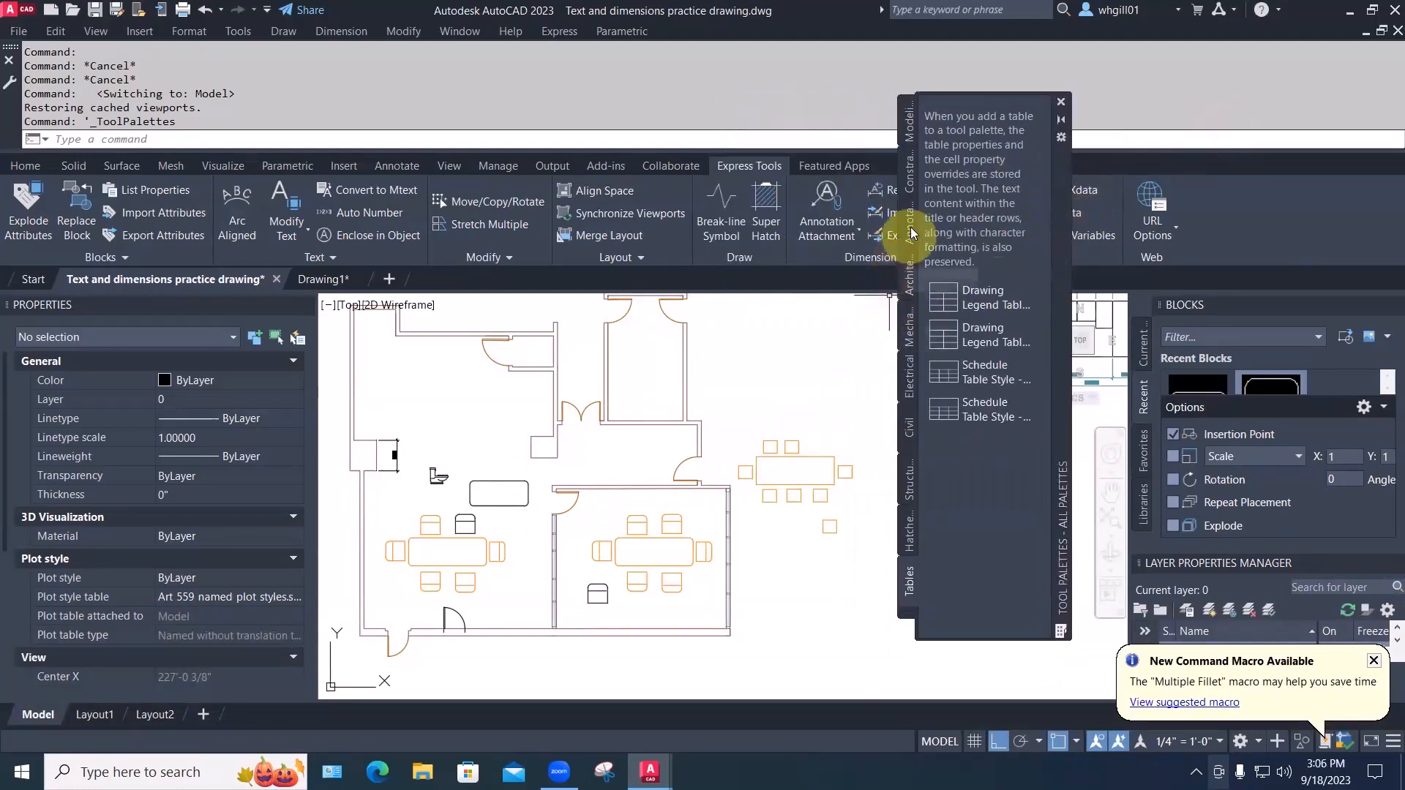
{"action": "left_click", "coordinate": [910, 275]}
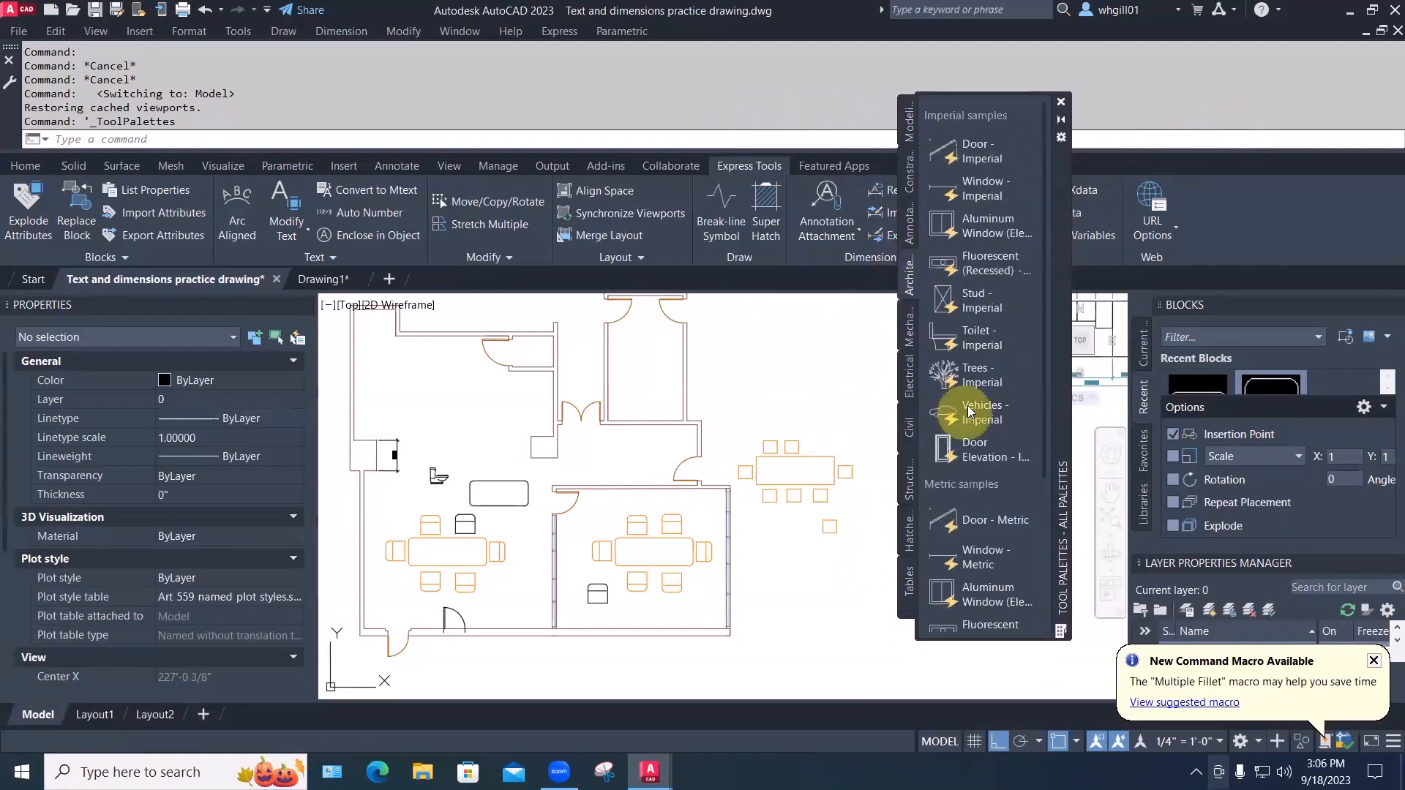
{"action": "left_click", "coordinate": [910, 232]}
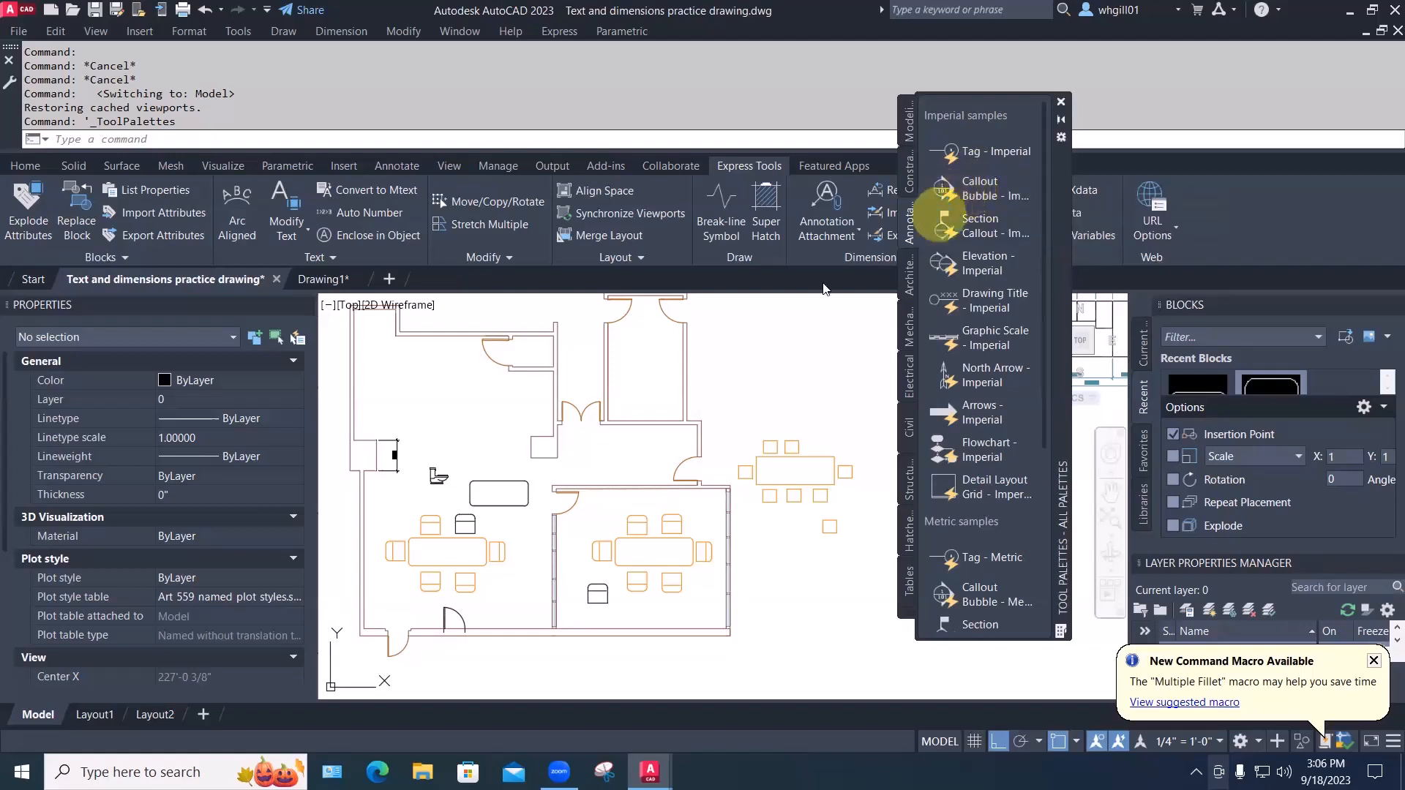
{"action": "left_click_drag", "start_coordinate": [823, 289], "coordinate": [449, 378]}
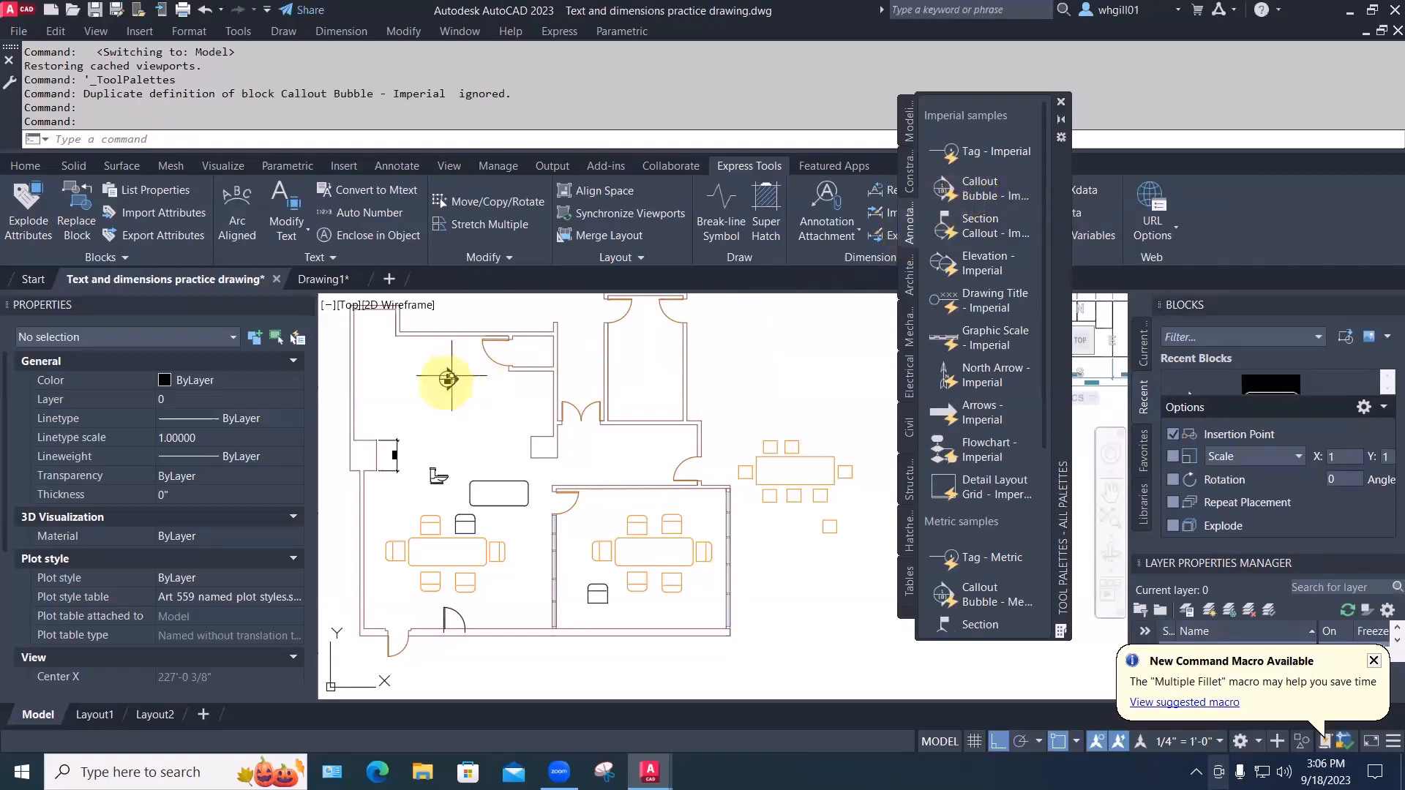
Rotate the callout bubble 90 degrees
{"action": "scroll", "coordinate": [448, 377], "scroll_direction": "up", "scroll_amount": 4}
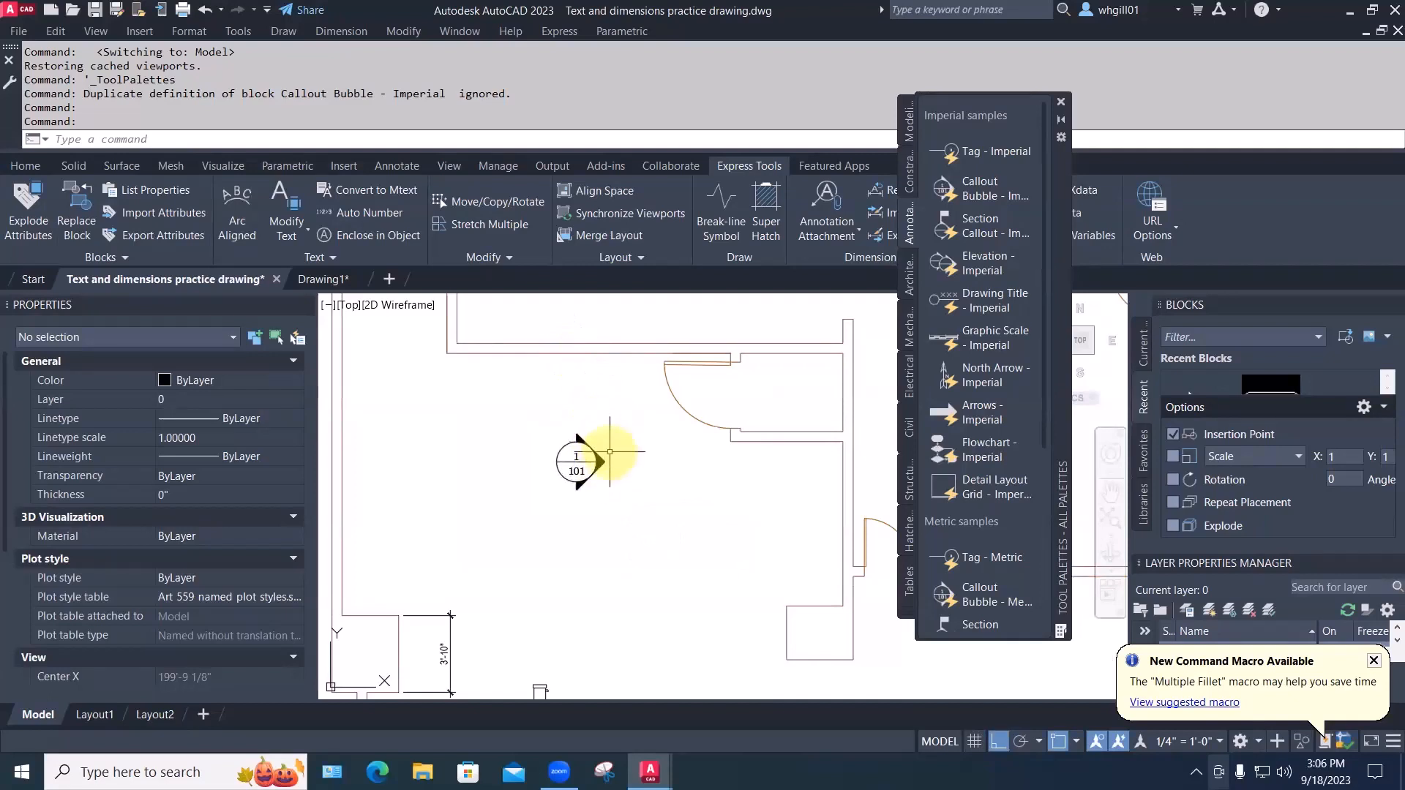
{"action": "left_click", "coordinate": [597, 460]}
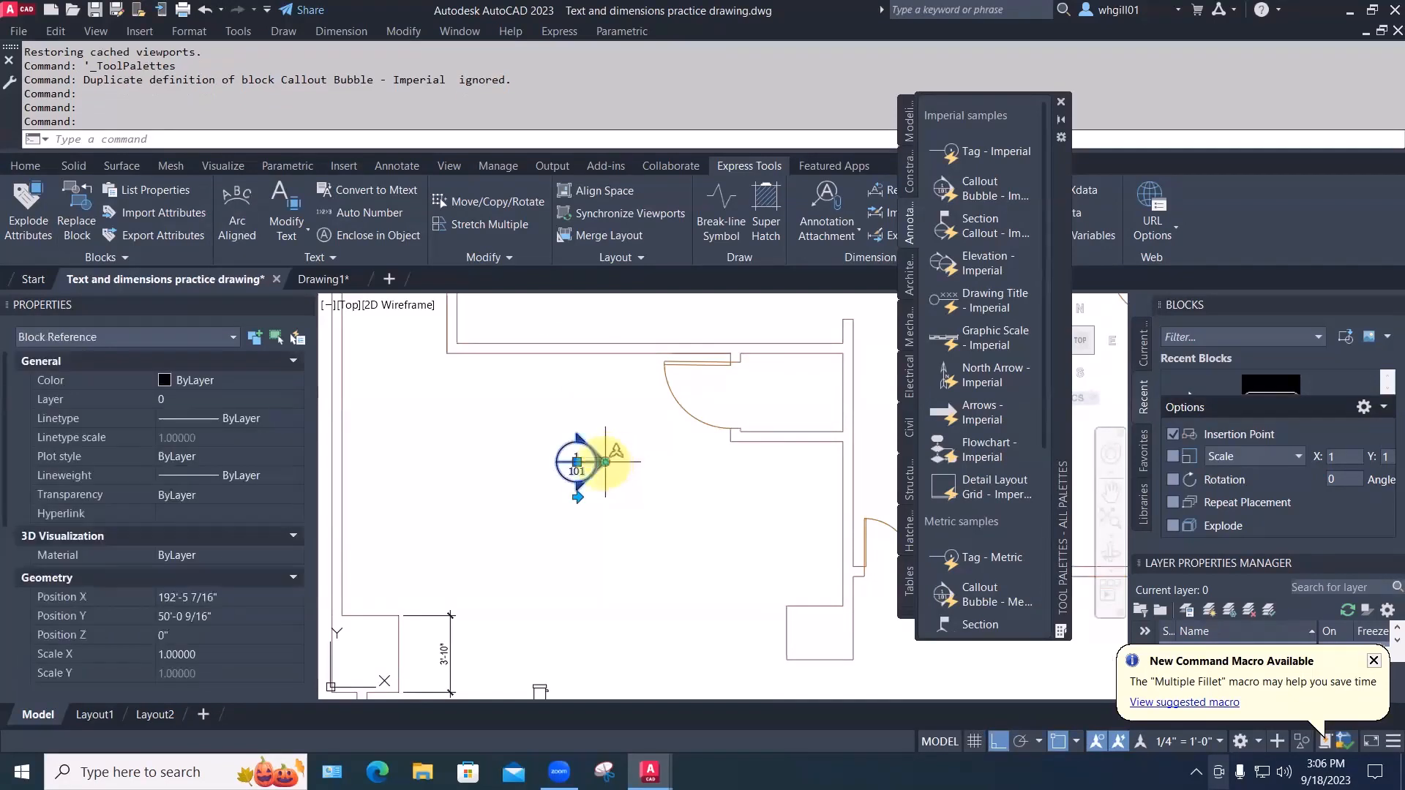
{"action": "left_click", "coordinate": [605, 461]}
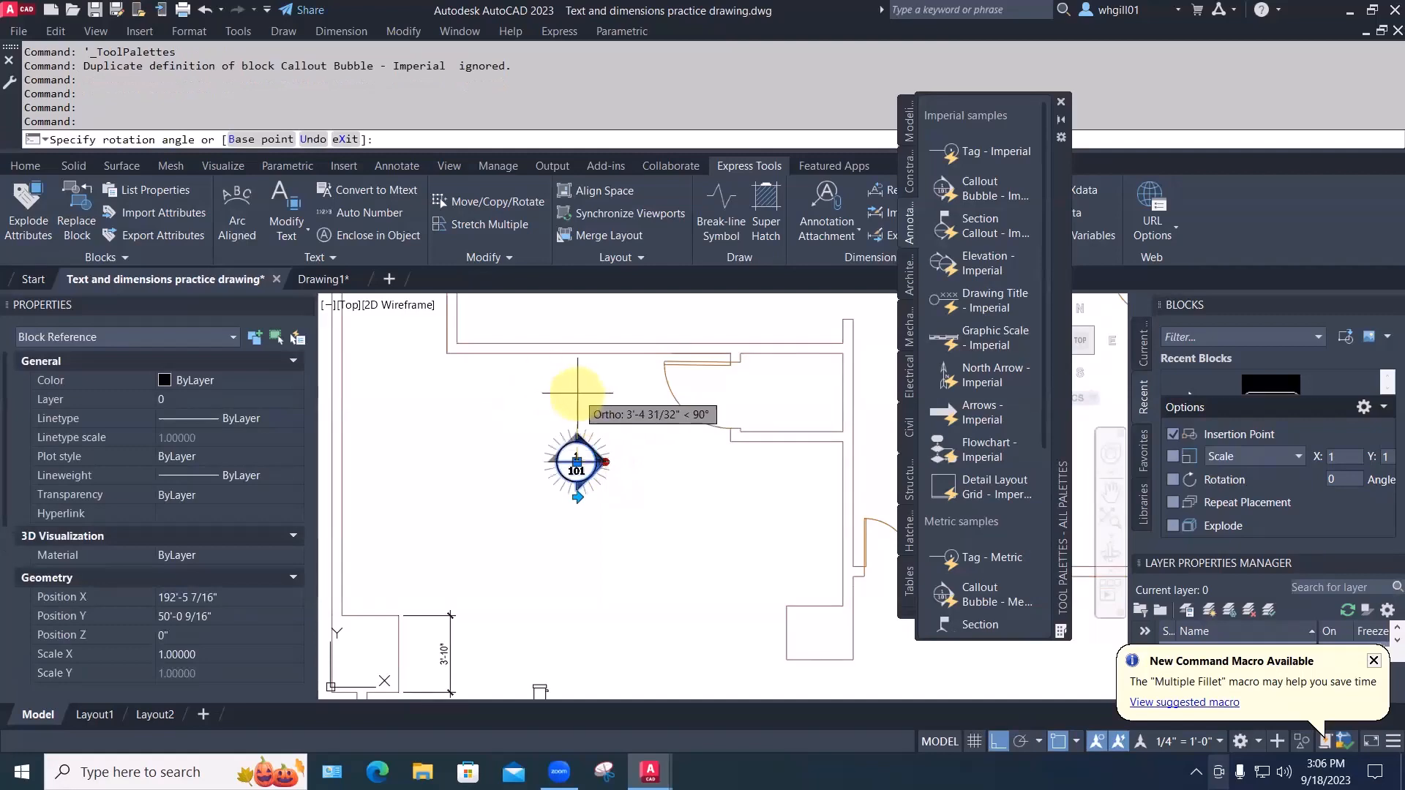
{"action": "left_click", "coordinate": [576, 385]}
{"action": "key", "text": "F8"}
{"action": "key", "text": "Escape"}
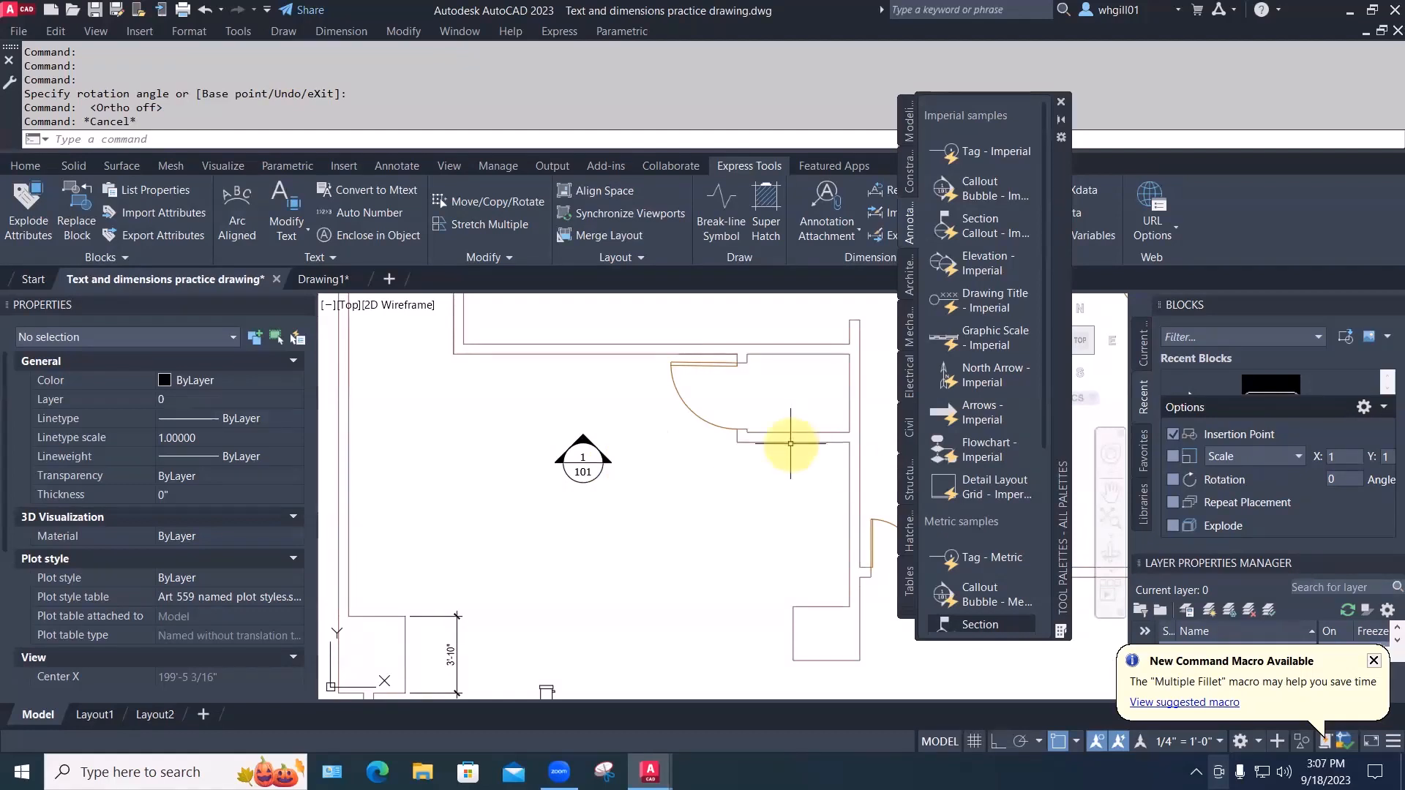
Place the section callout in the room and move it slightly up and left
{"action": "middle_click_drag", "start_coordinate": [549, 402], "coordinate": [593, 471]}
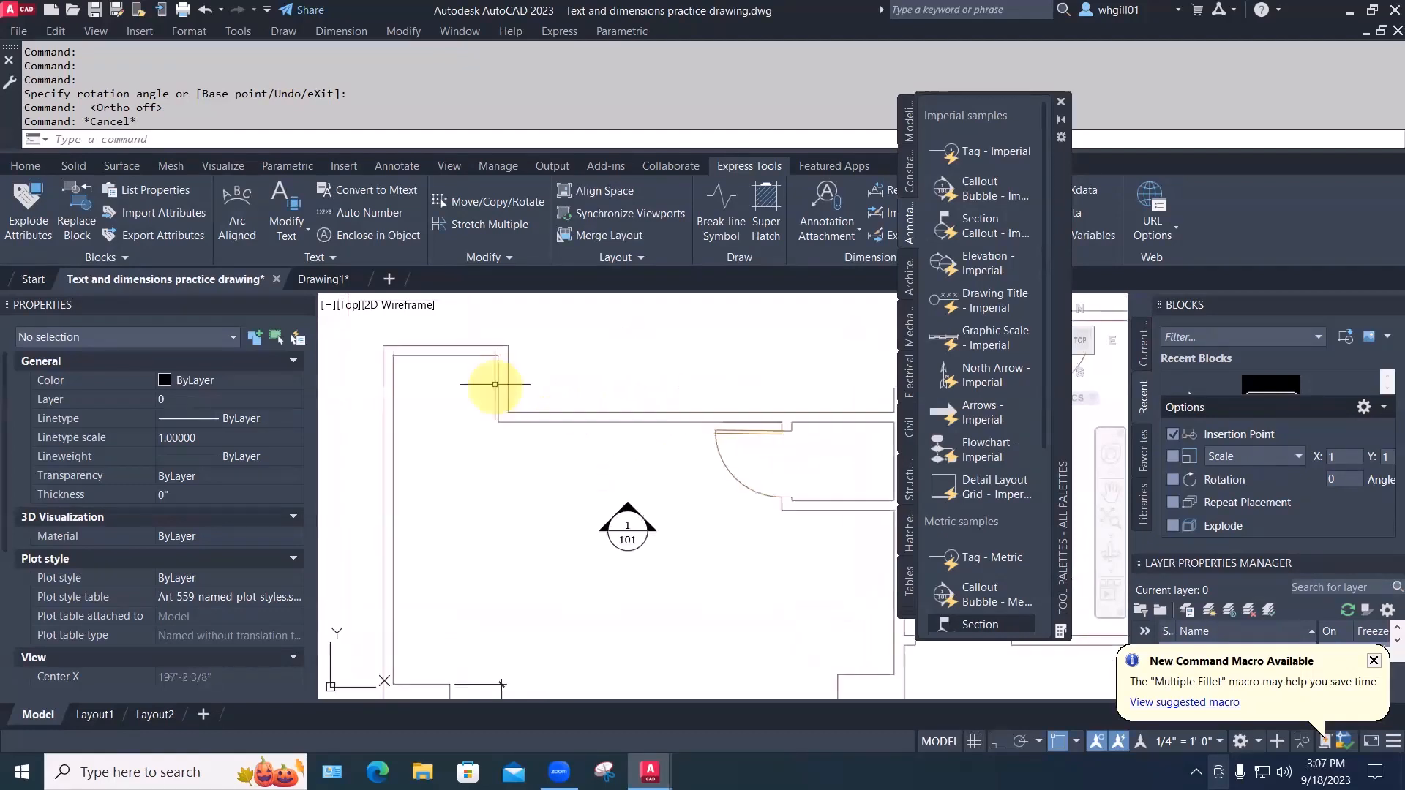
{"action": "middle_click_drag", "start_coordinate": [506, 447], "coordinate": [470, 412]}
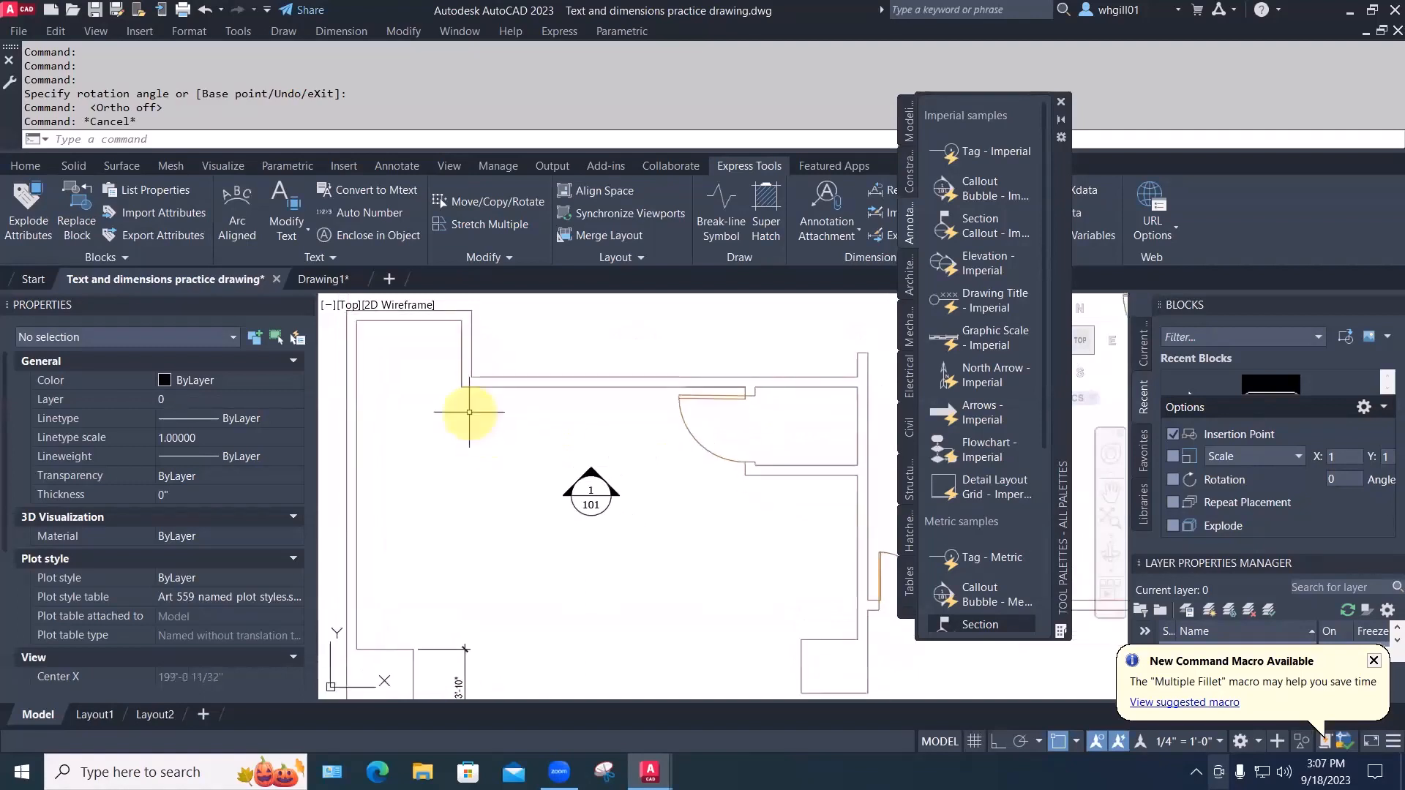
{"action": "left_click", "coordinate": [597, 495]}
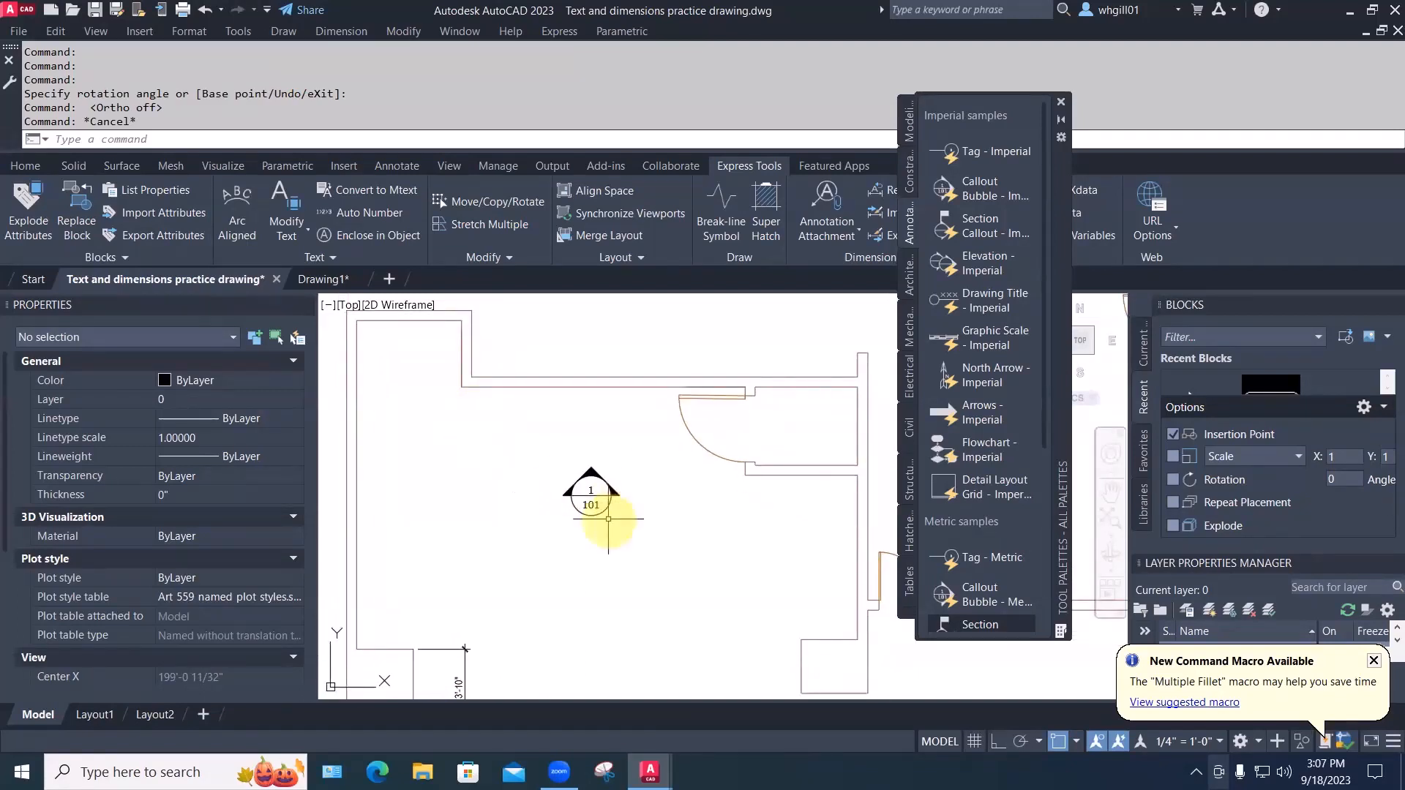
{"action": "type", "text": "m"}
{"action": "key", "text": "space"}
{"action": "left_click", "coordinate": [589, 512]}
{"action": "key", "text": "space"}
{"action": "left_click", "coordinate": [608, 540]}
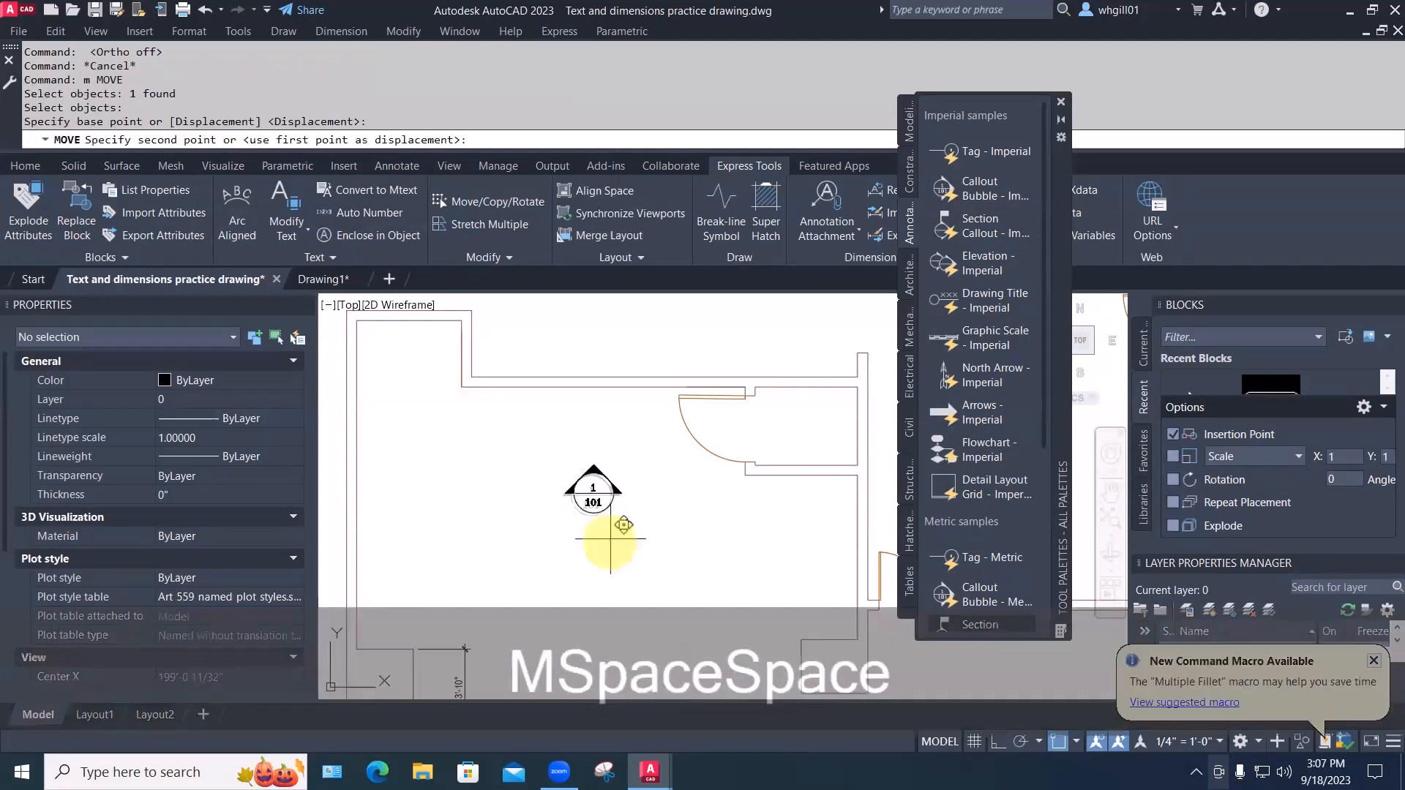
{"action": "left_click", "coordinate": [610, 423]}
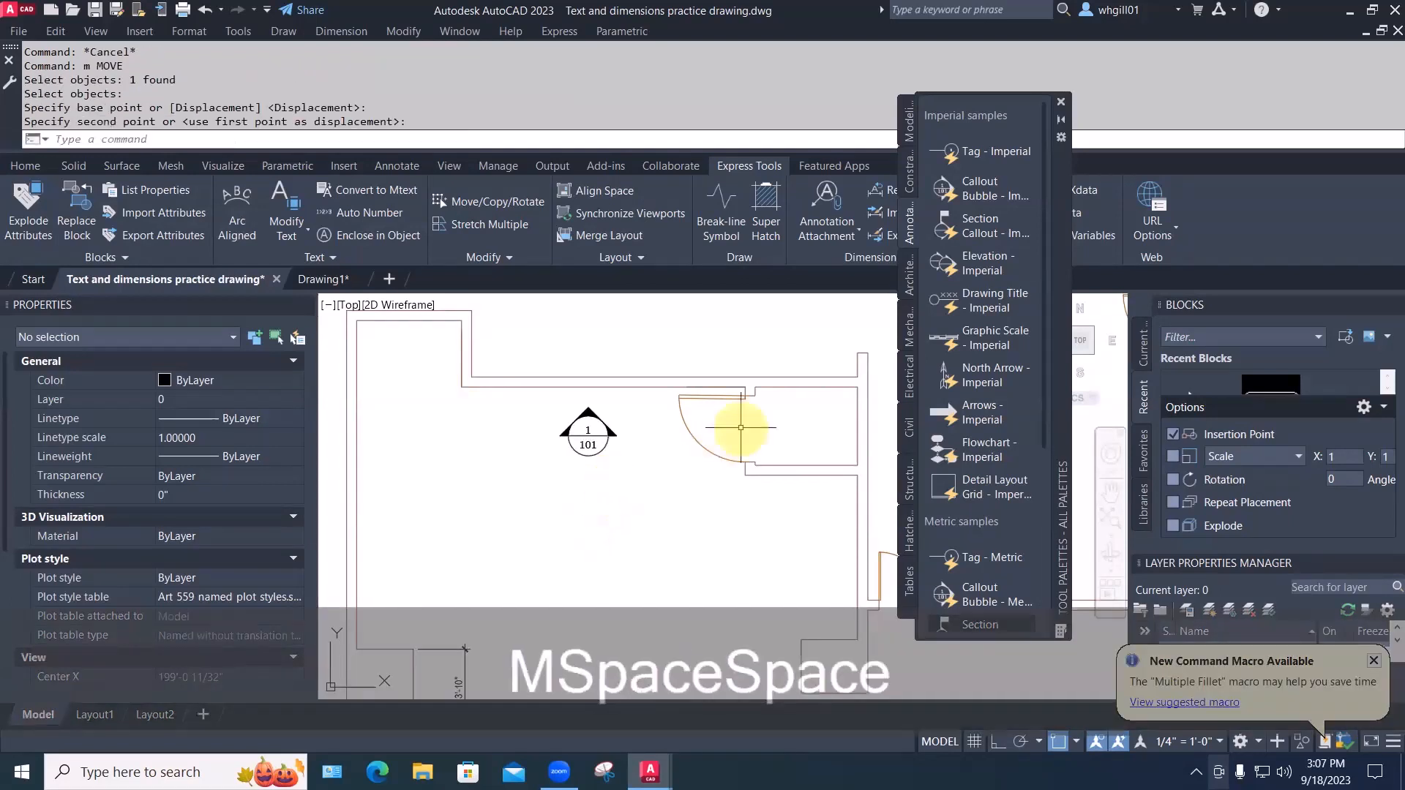
Move the callout to the room's upper-left corner
{"action": "type", "text": "m"}
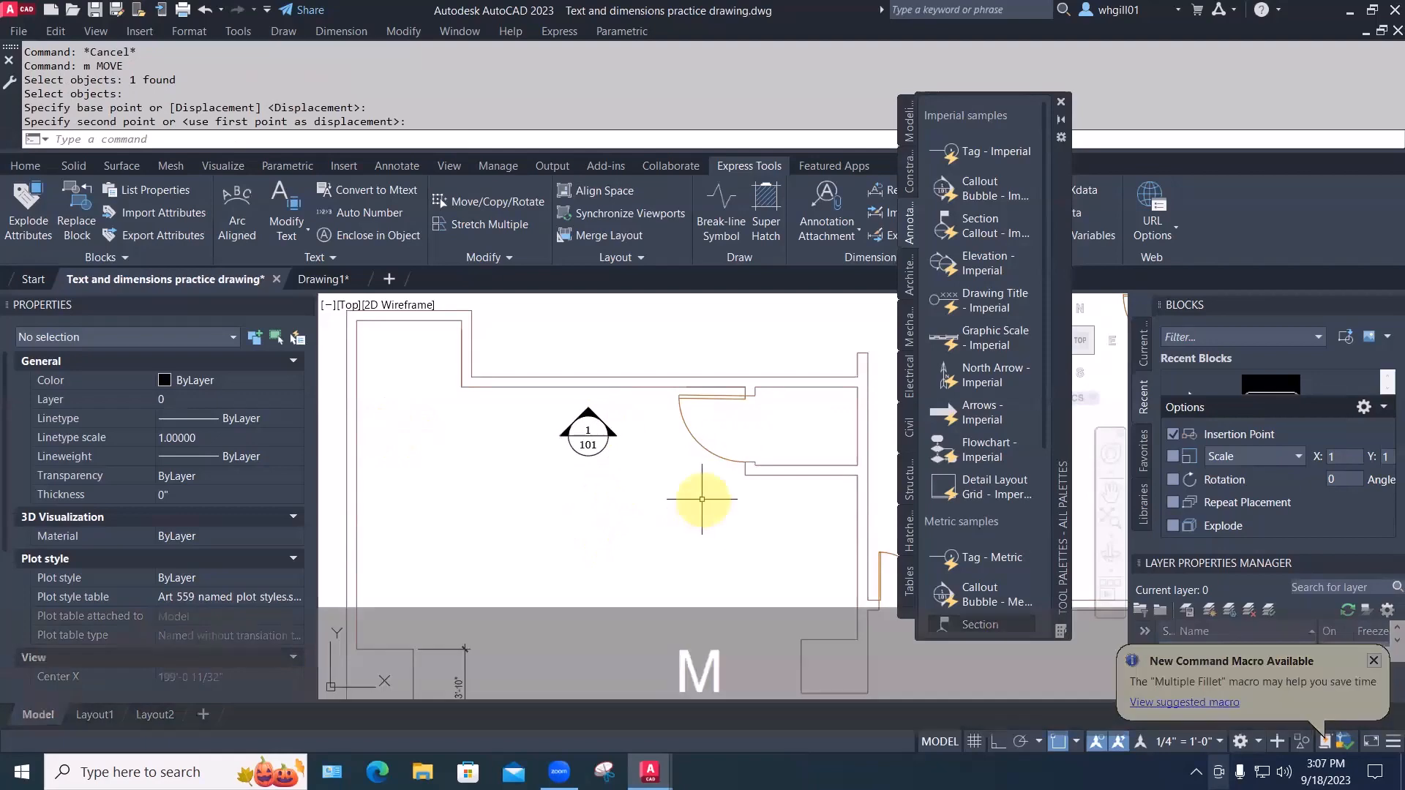
{"action": "key", "text": "space"}
{"action": "left_click", "coordinate": [702, 496]}
{"action": "key", "text": "Escape"}
{"action": "key", "text": "Escape"}
{"action": "type", "text": "m"}
{"action": "key", "text": "space"}
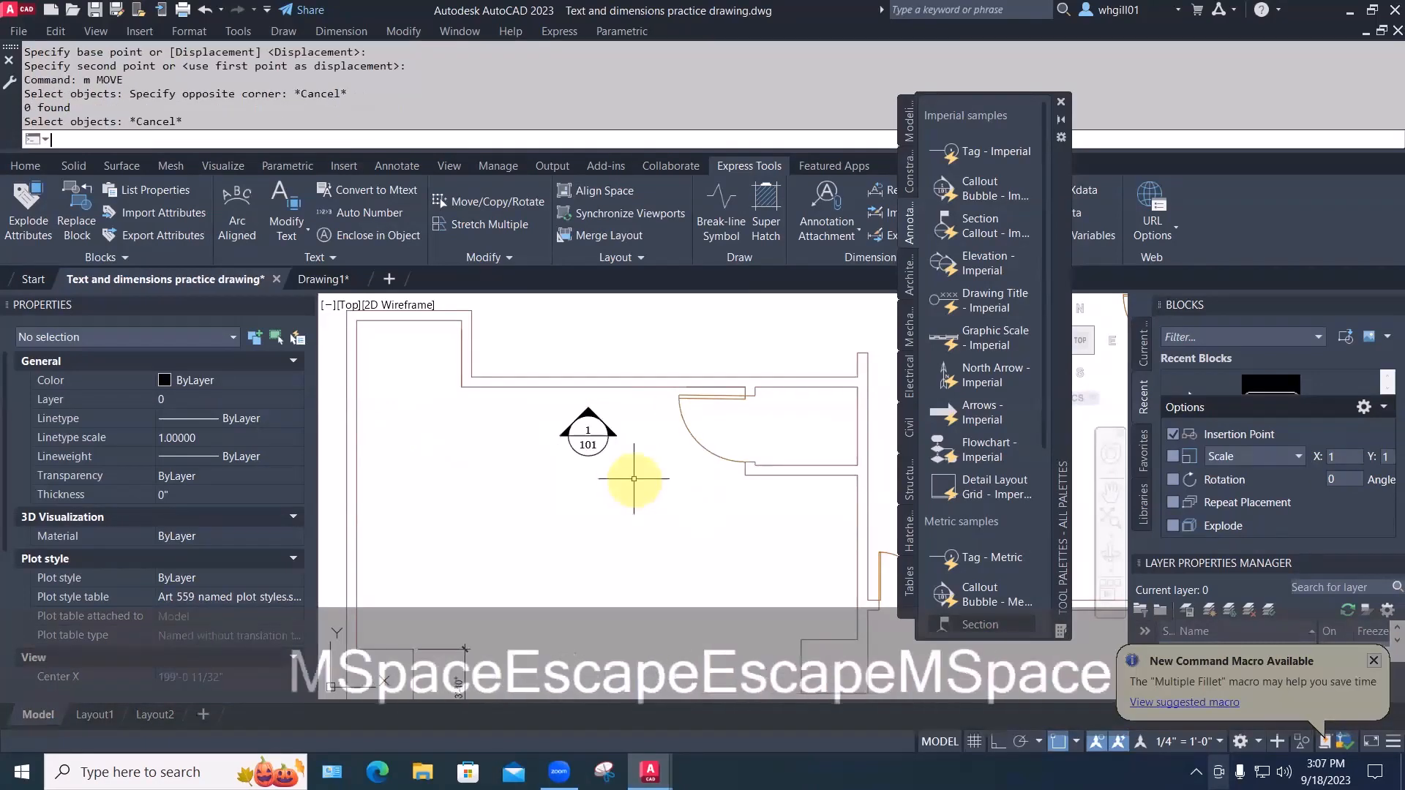
{"action": "left_click", "coordinate": [633, 479]}
{"action": "left_click", "coordinate": [582, 398]}
{"action": "key", "text": "space"}
{"action": "left_click", "coordinate": [620, 489]}
{"action": "left_click", "coordinate": [442, 413]}
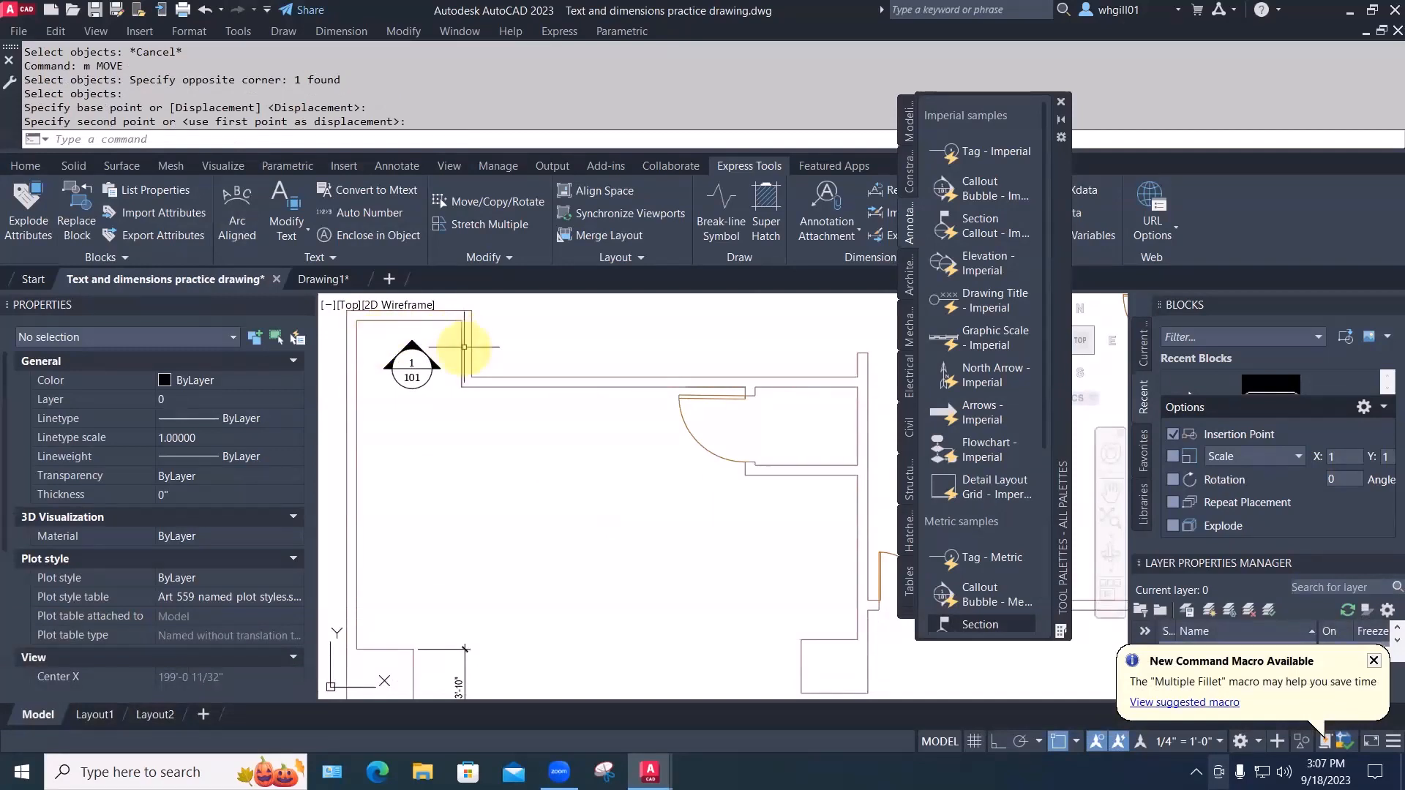
Move the callout back down lower in the room
{"action": "type", "text": "m"}
{"action": "key", "text": "space"}
{"action": "left_click", "coordinate": [443, 403]}
{"action": "left_click", "coordinate": [374, 310]}
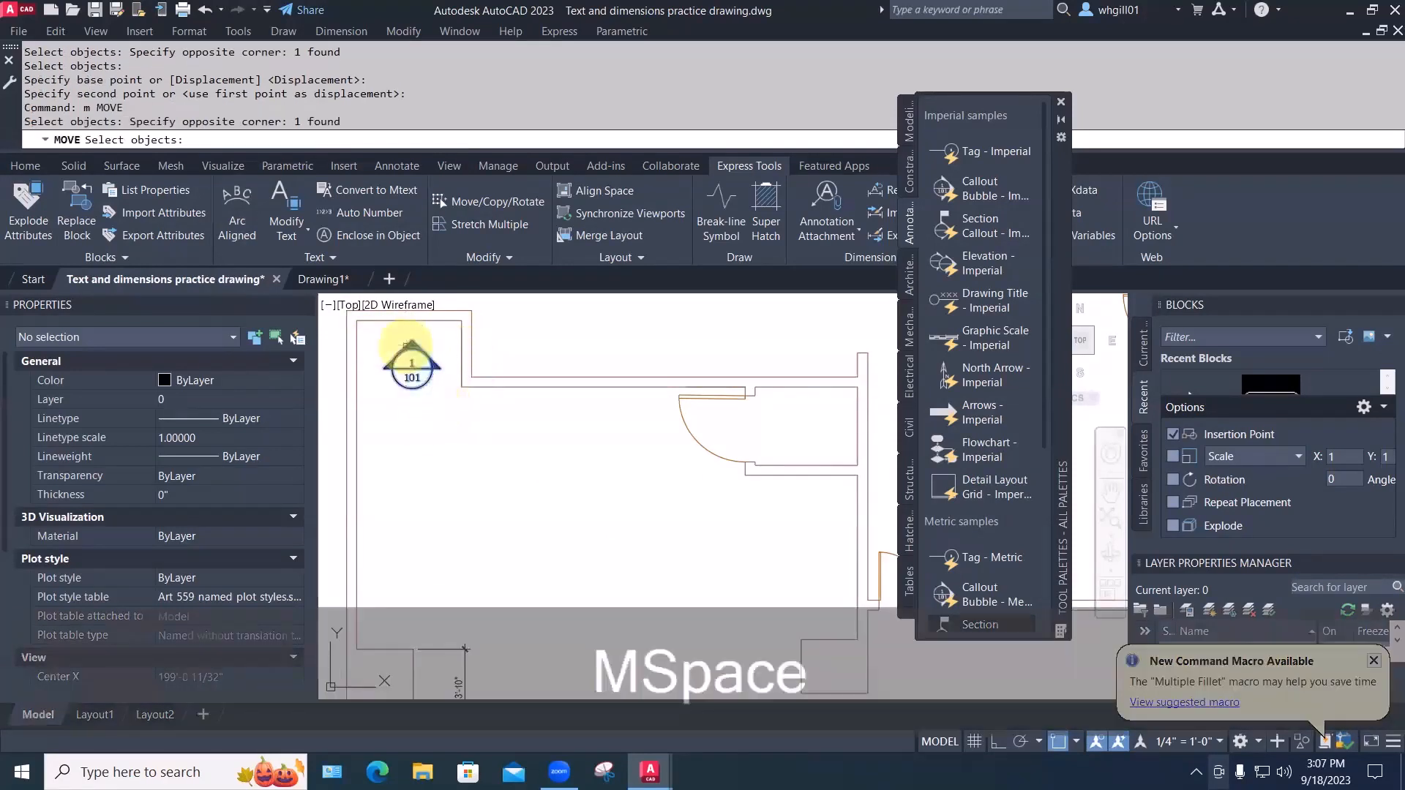
{"action": "key", "text": "space"}
{"action": "left_click", "coordinate": [412, 369]}
{"action": "left_click", "coordinate": [589, 521]}
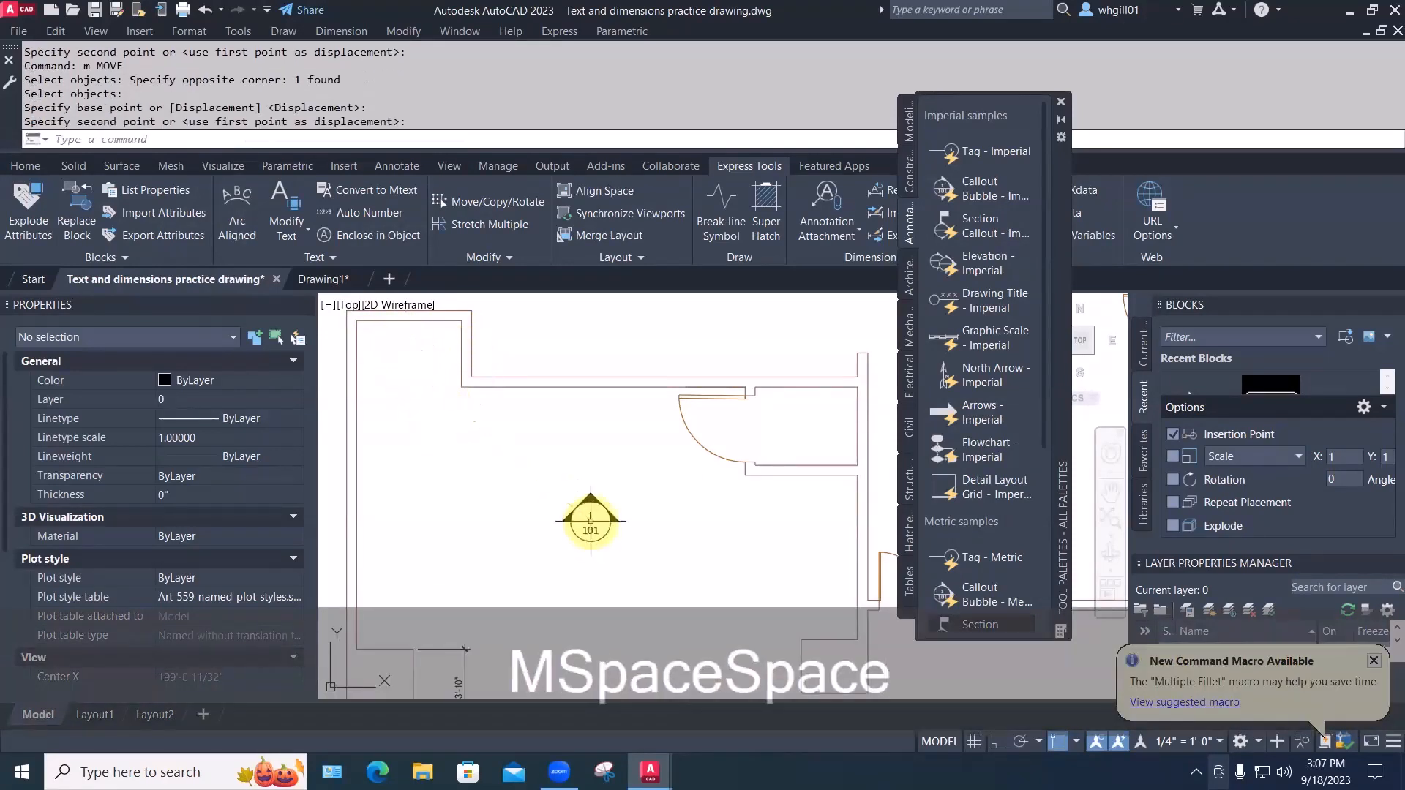
Pan and zoom so the elevation drawings appear beside the floor plan
{"action": "middle_click_drag", "start_coordinate": [671, 561], "coordinate": [636, 470]}
{"action": "scroll", "coordinate": [636, 470], "scroll_direction": "down", "scroll_amount": 8}
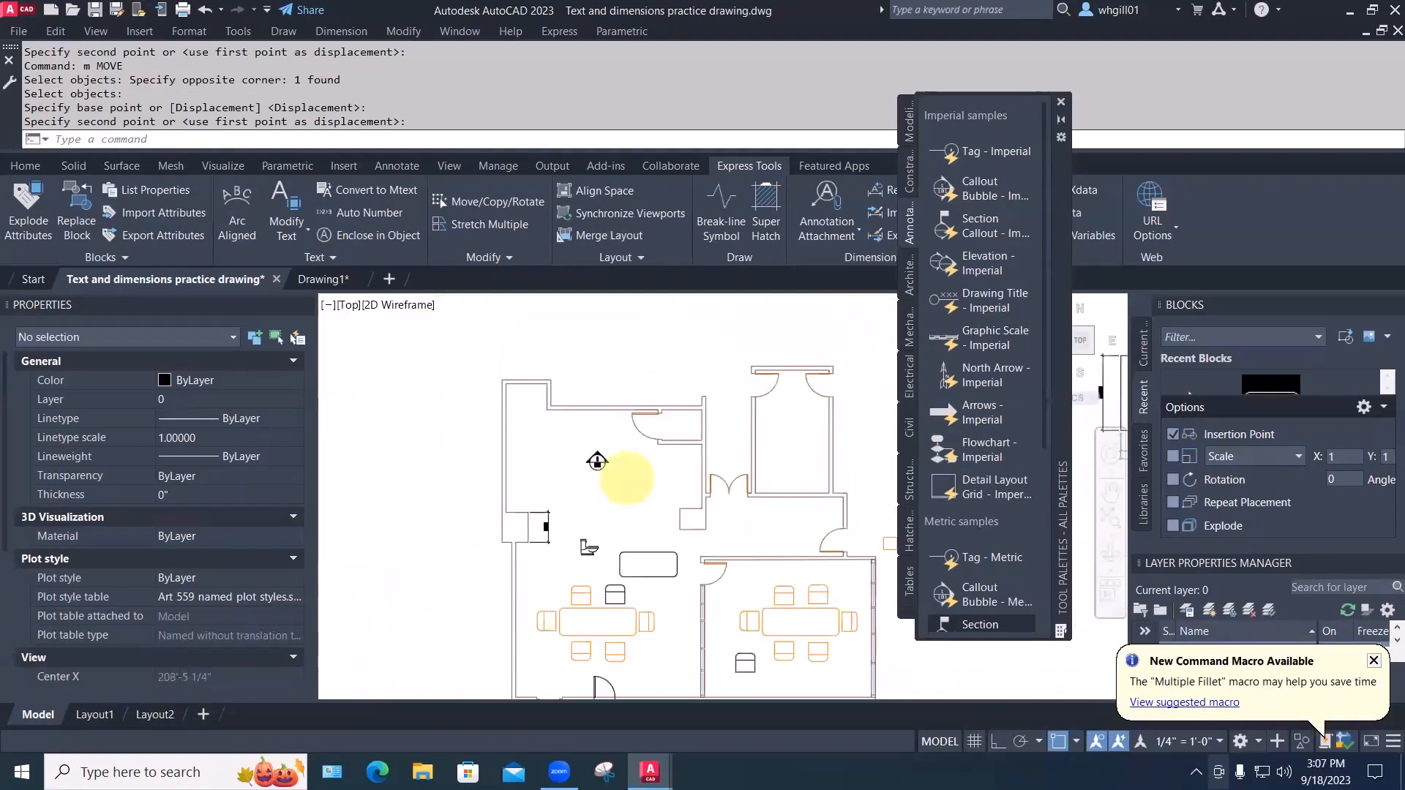
{"action": "middle_click_drag", "start_coordinate": [627, 480], "coordinate": [543, 480]}
{"action": "scroll", "coordinate": [715, 480], "scroll_direction": "up", "scroll_amount": 5}
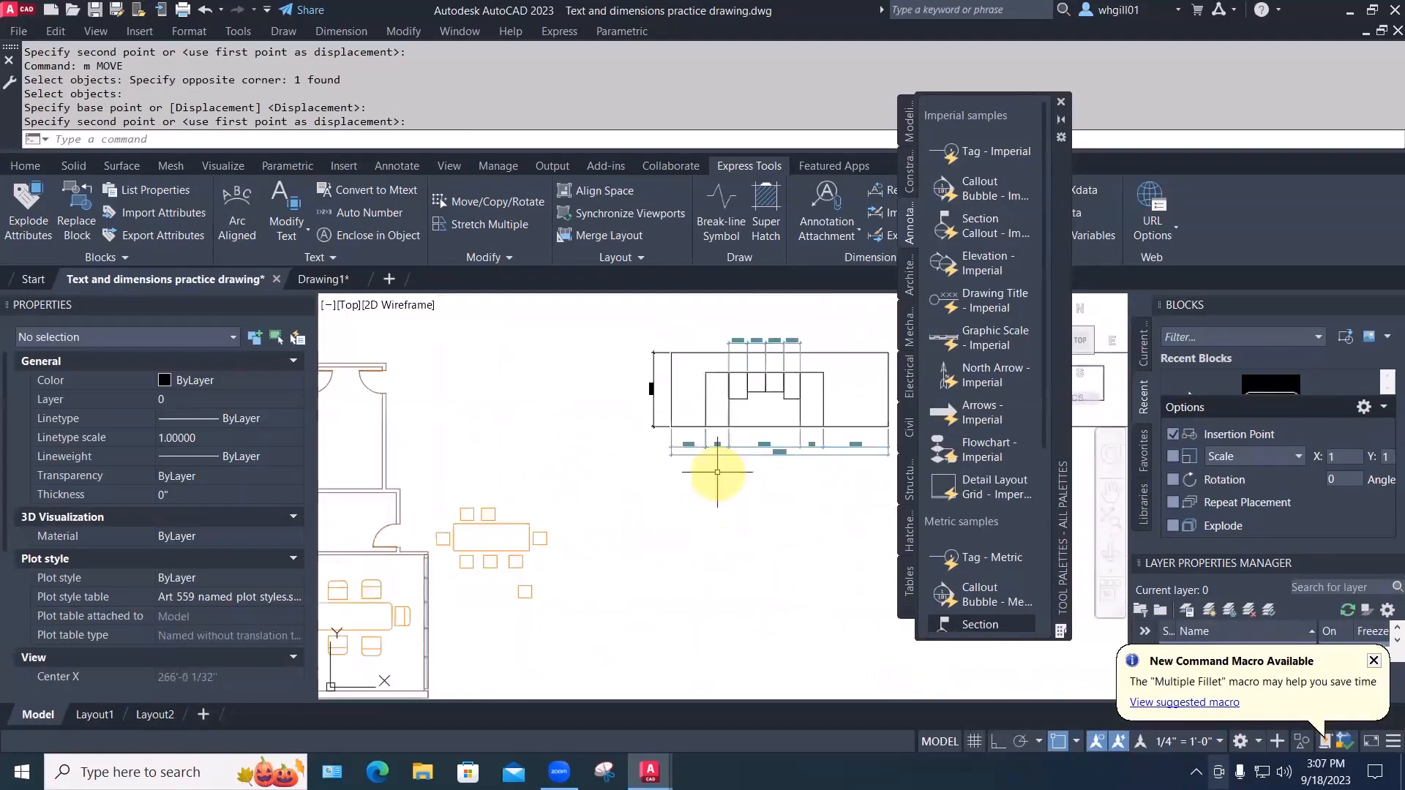
{"action": "middle_click_drag", "start_coordinate": [715, 480], "coordinate": [600, 497]}
{"action": "scroll", "coordinate": [611, 421], "scroll_direction": "down", "scroll_amount": 2}
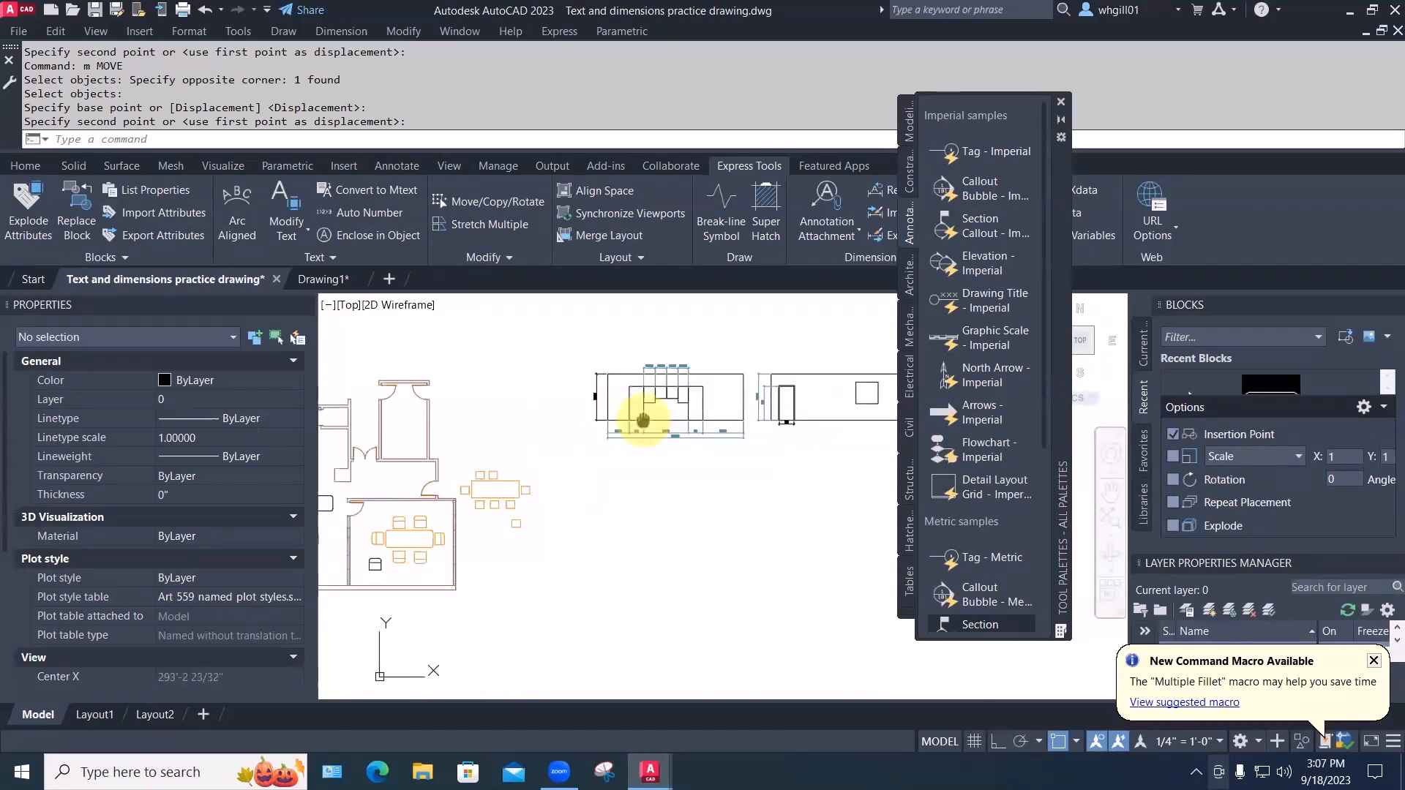
{"action": "middle_click_drag", "start_coordinate": [644, 420], "coordinate": [720, 451]}
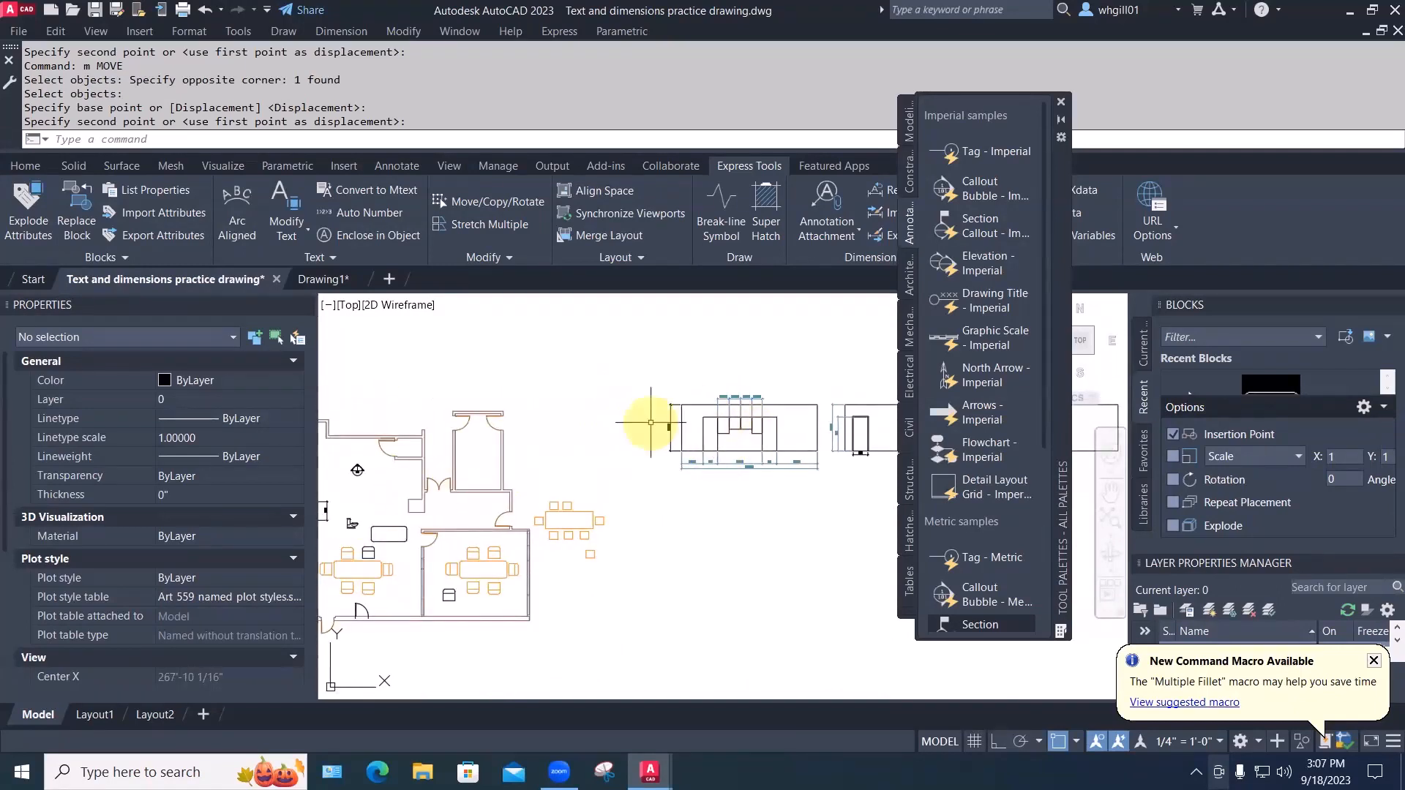
Insert a Drawing Title - Imperial block and move it below the elevation
{"action": "left_click", "coordinate": [981, 300]}
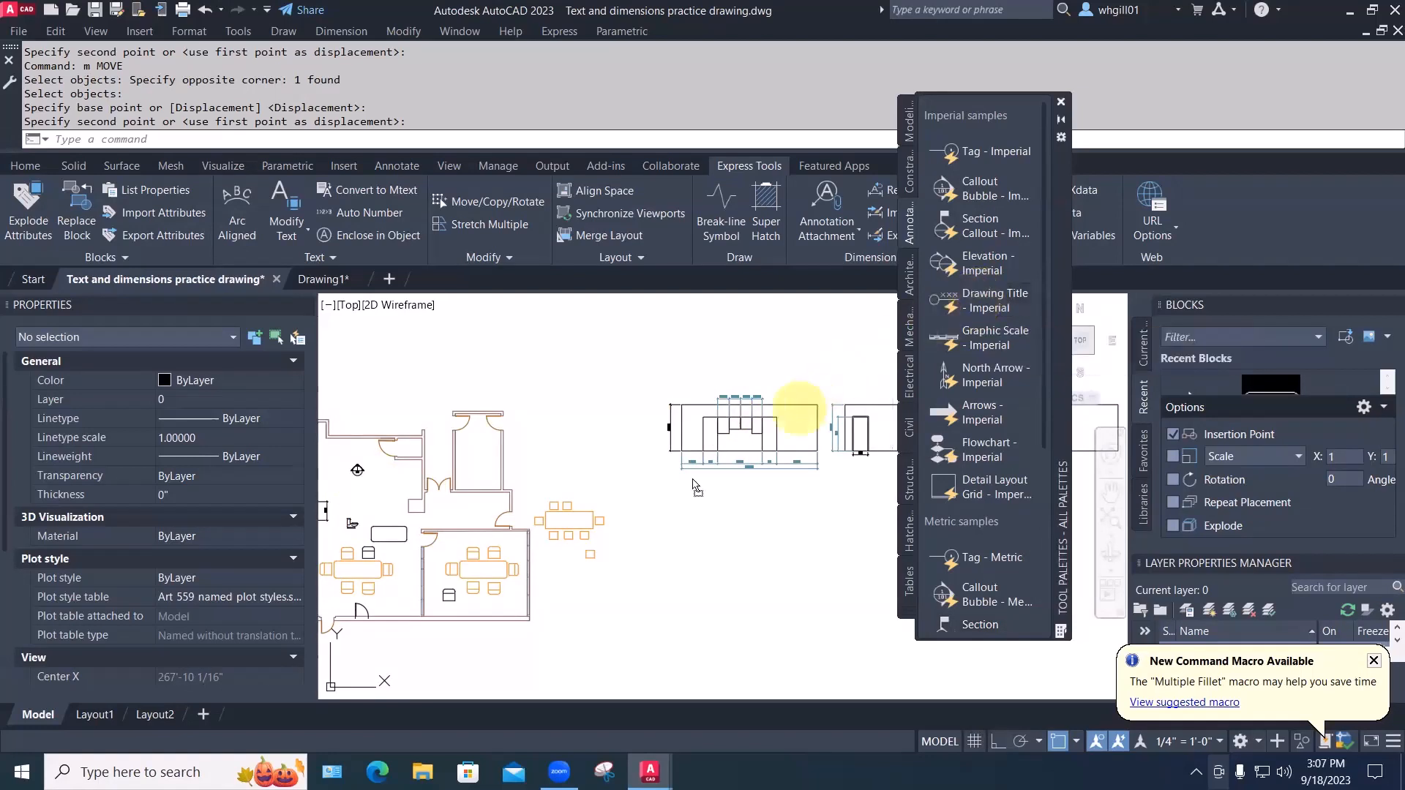
{"action": "scroll", "coordinate": [692, 479], "scroll_direction": "up", "scroll_amount": 5}
{"action": "scroll", "coordinate": [678, 481], "scroll_direction": "up", "scroll_amount": 2}
{"action": "key", "text": "Escape"}
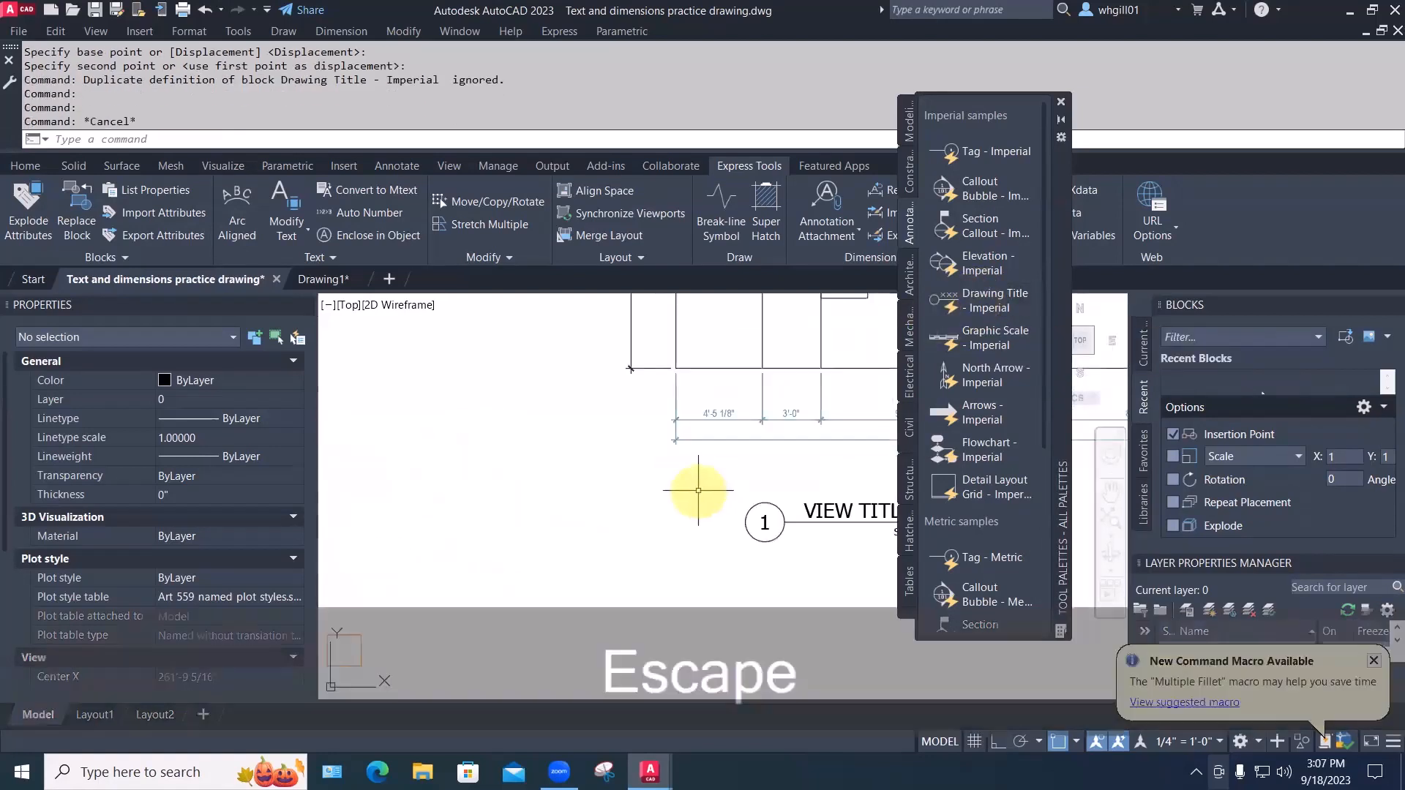
{"action": "type", "text": "m"}
{"action": "key", "text": "space"}
{"action": "left_click", "coordinate": [766, 505]}
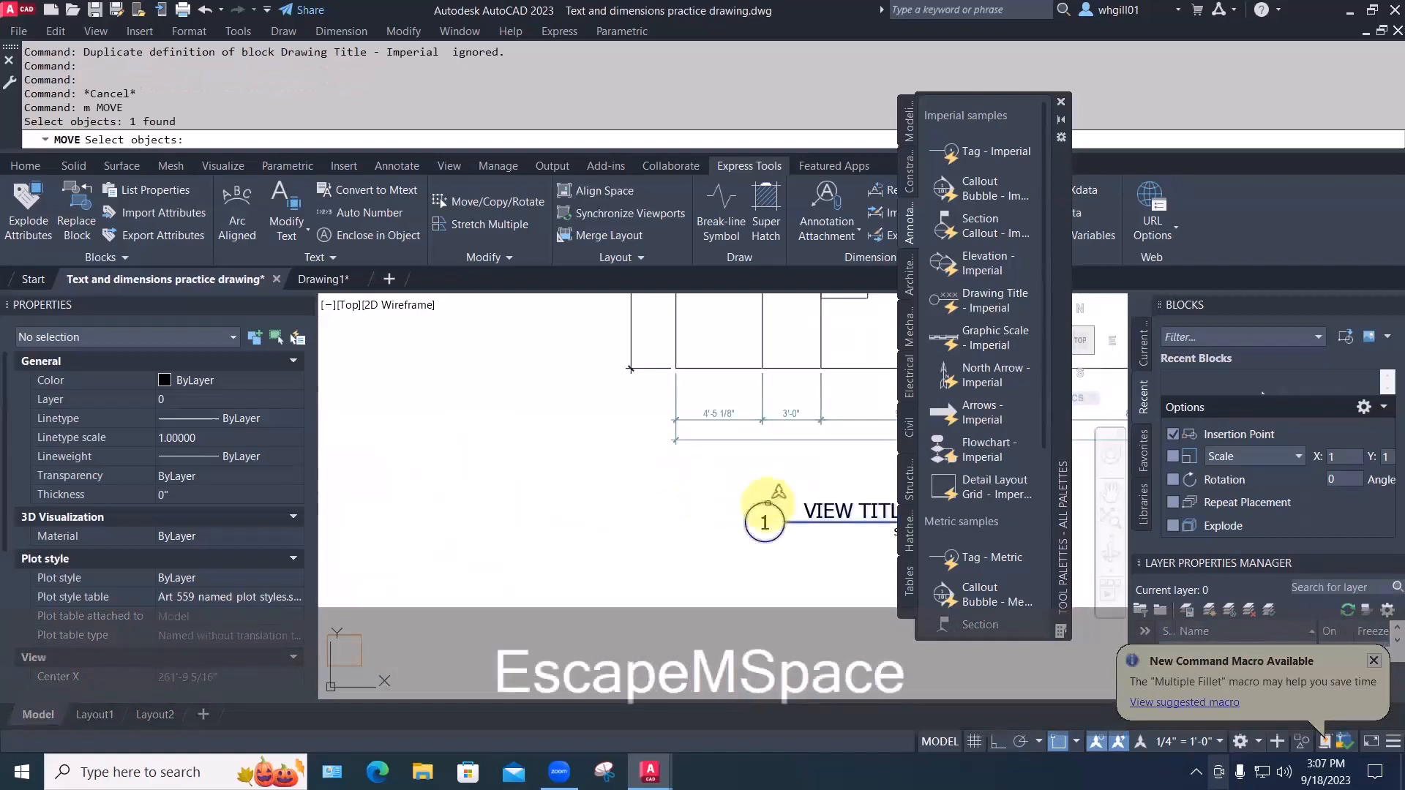
{"action": "key", "text": "space"}
{"action": "left_click", "coordinate": [703, 550]}
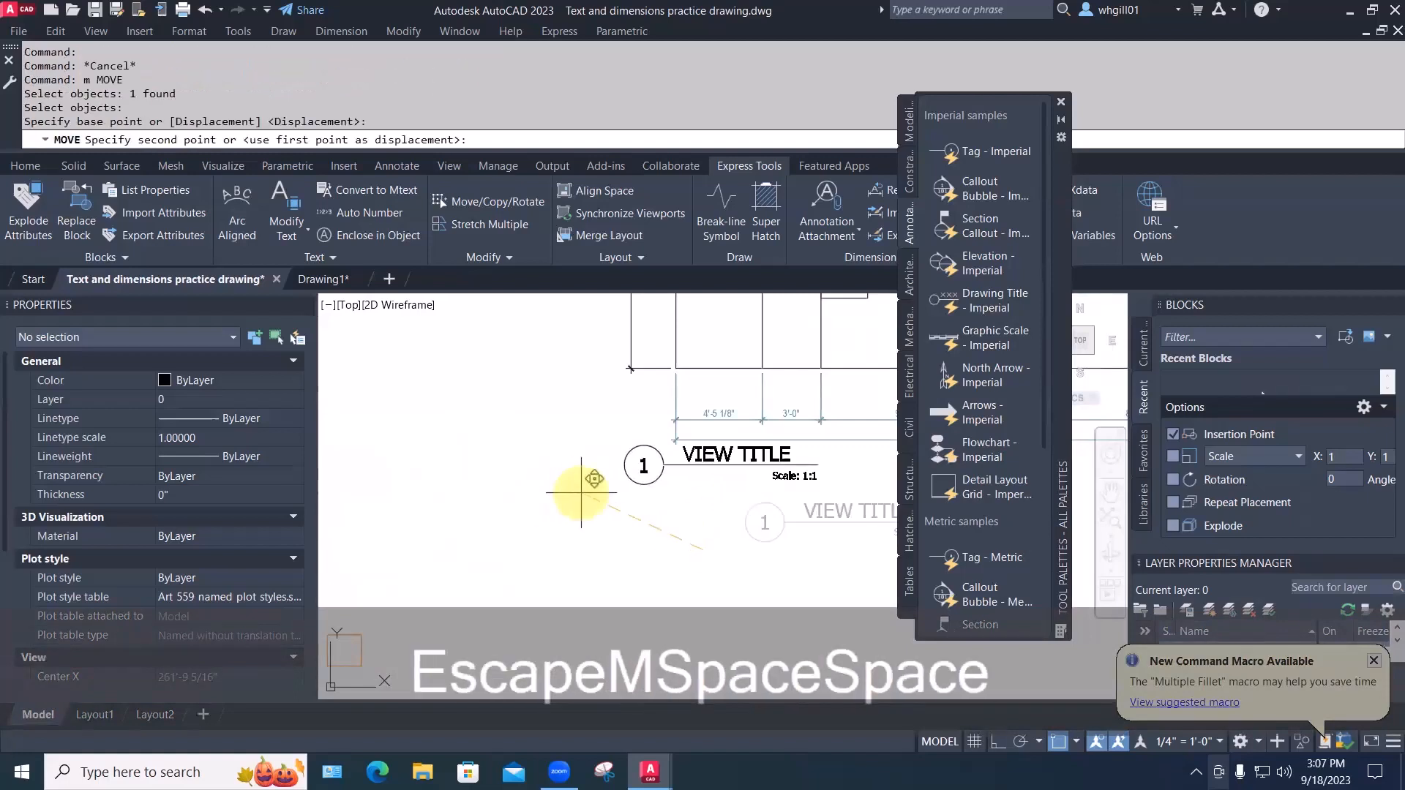
{"action": "left_click", "coordinate": [581, 492]}
Stretch the seven dimension lines up closer to the elevation
{"action": "scroll", "coordinate": [714, 524], "scroll_direction": "down", "scroll_amount": 4}
{"action": "middle_click_drag", "start_coordinate": [715, 523], "coordinate": [611, 535]}
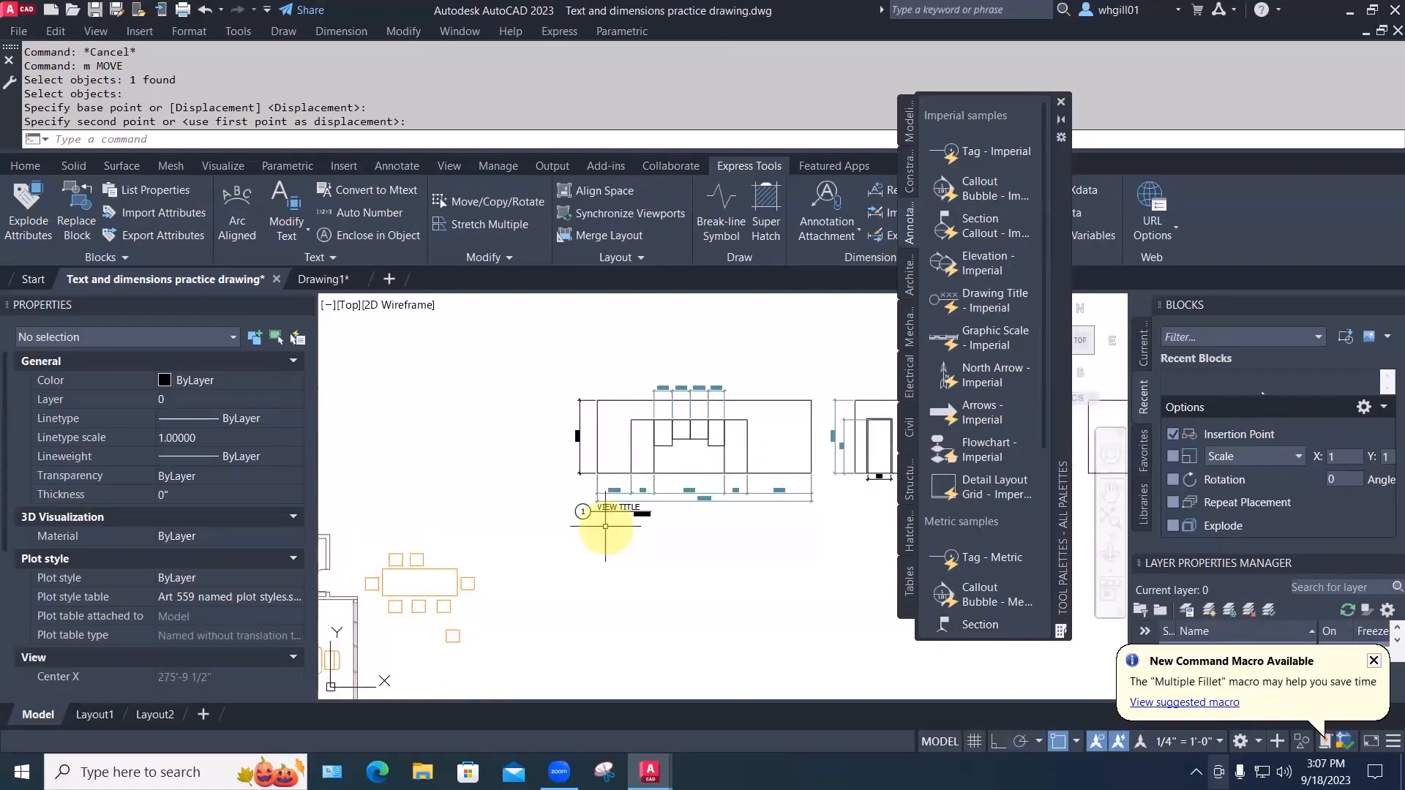
{"action": "scroll", "coordinate": [658, 513], "scroll_direction": "up", "scroll_amount": 3}
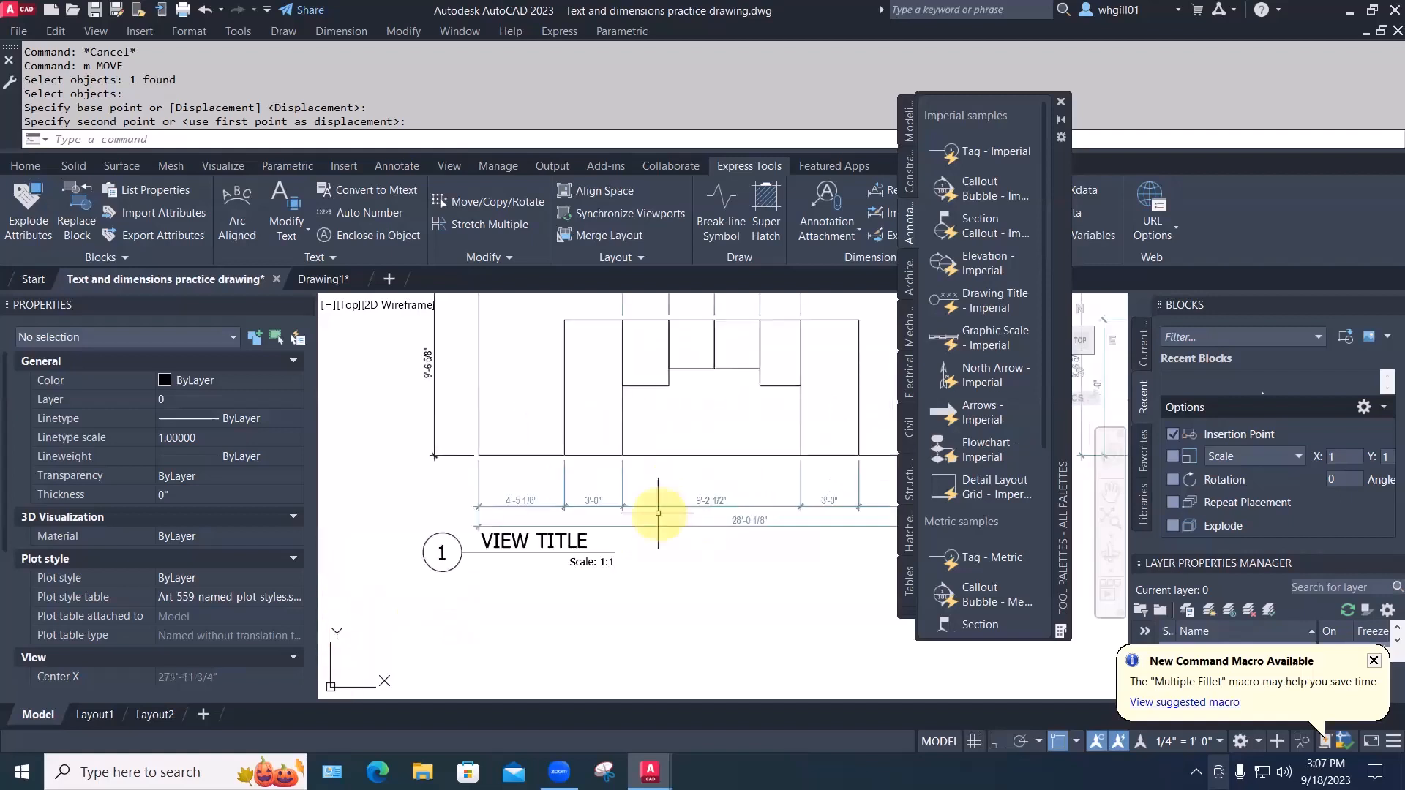
{"action": "scroll", "coordinate": [658, 513], "scroll_direction": "down", "scroll_amount": 2}
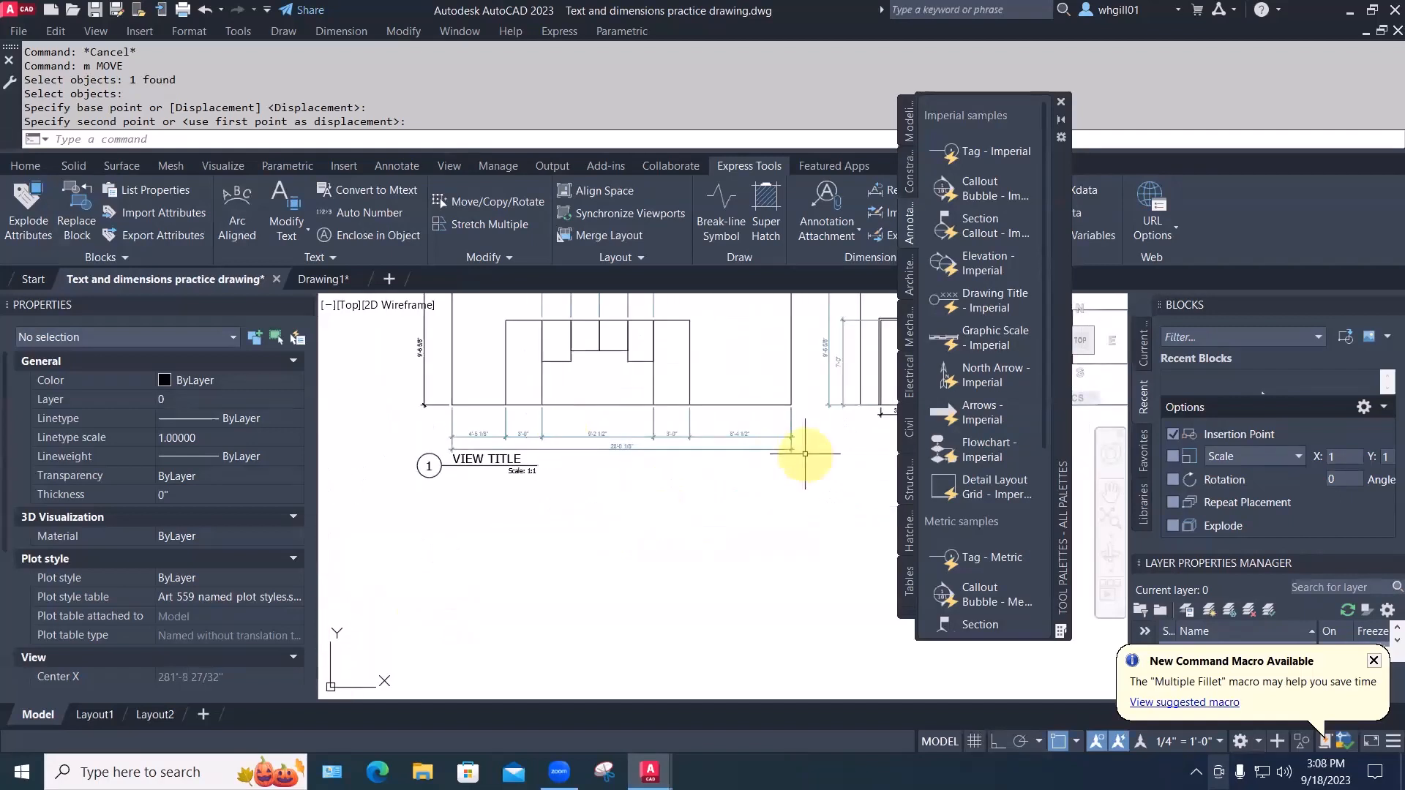
{"action": "key", "text": "Escape"}
{"action": "type", "text": "s"}
{"action": "key", "text": "space"}
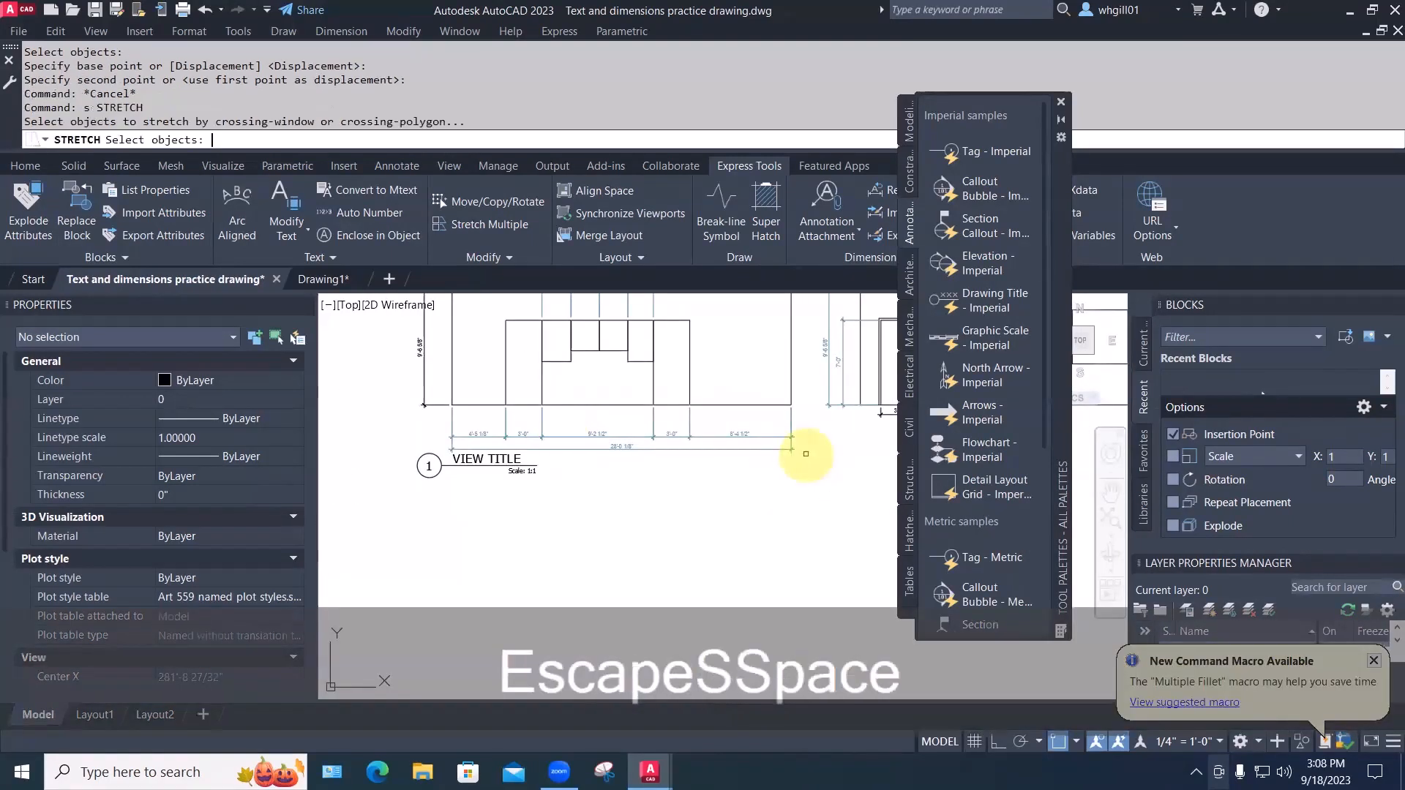
{"action": "left_click", "coordinate": [805, 452]}
{"action": "left_click", "coordinate": [448, 401]}
{"action": "key", "text": "space"}
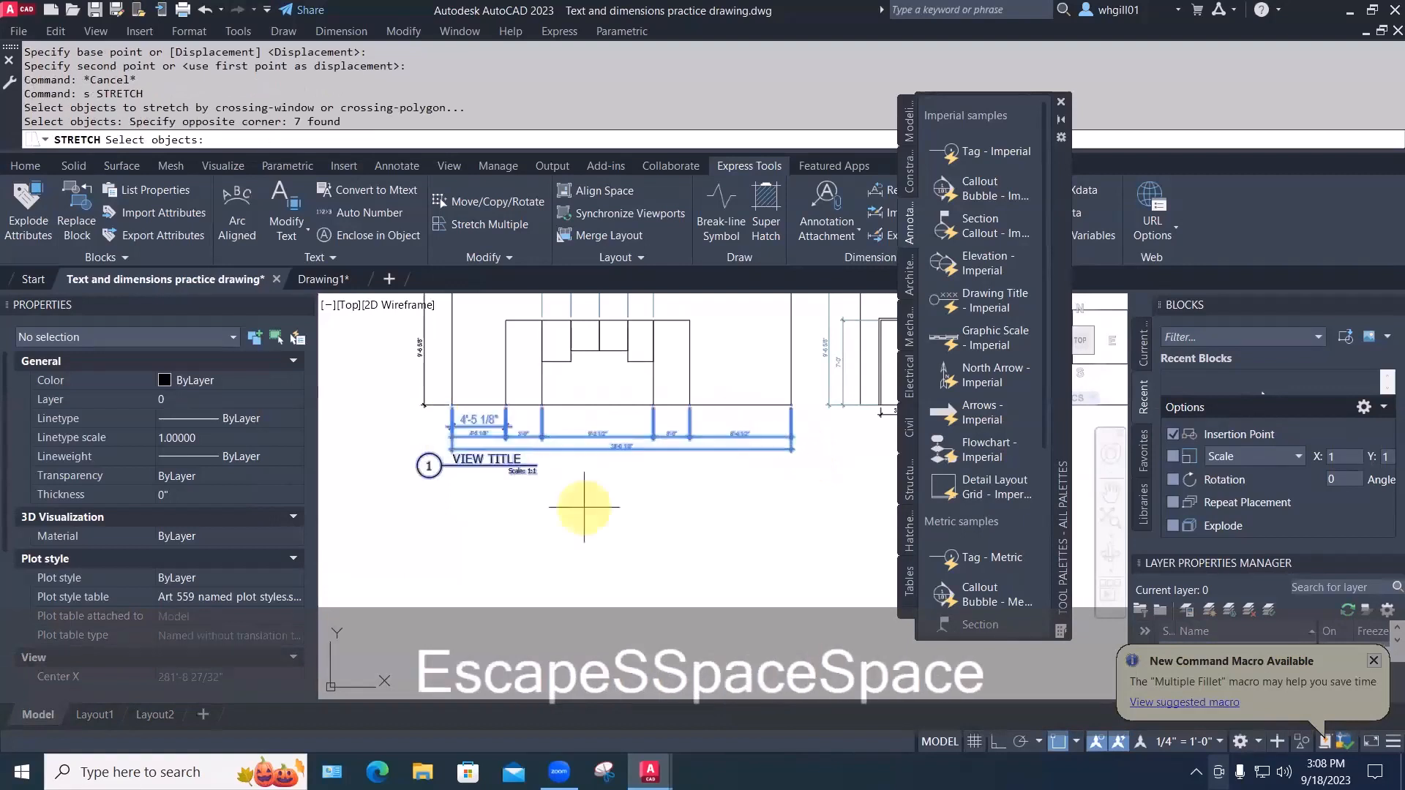
{"action": "left_click", "coordinate": [590, 511]}
{"action": "left_click", "coordinate": [590, 495]}
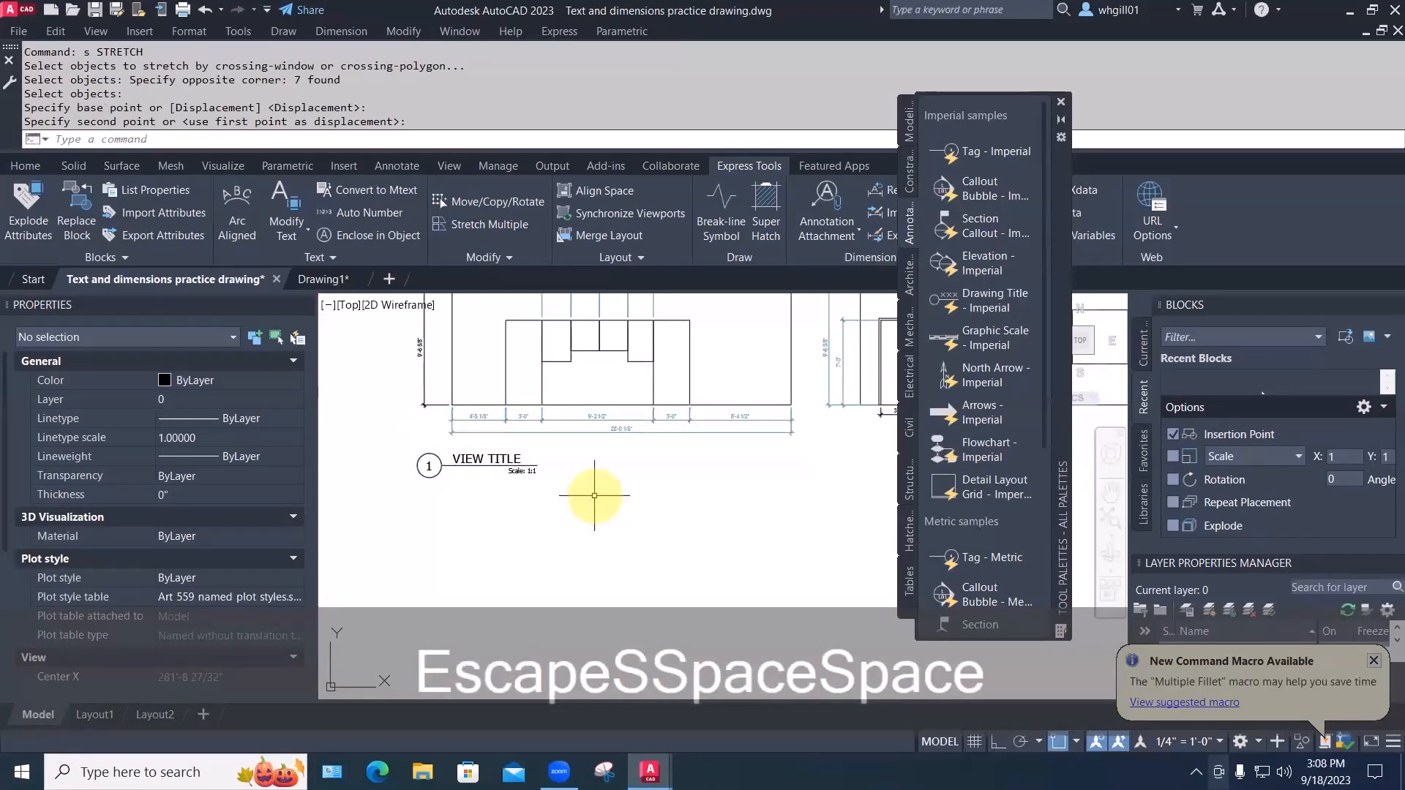
Move the VIEW TITLE block slightly higher, just beneath the dimensions
{"action": "type", "text": "m"}
{"action": "key", "text": "space"}
{"action": "left_click", "coordinate": [518, 464]}
{"action": "key", "text": "space"}
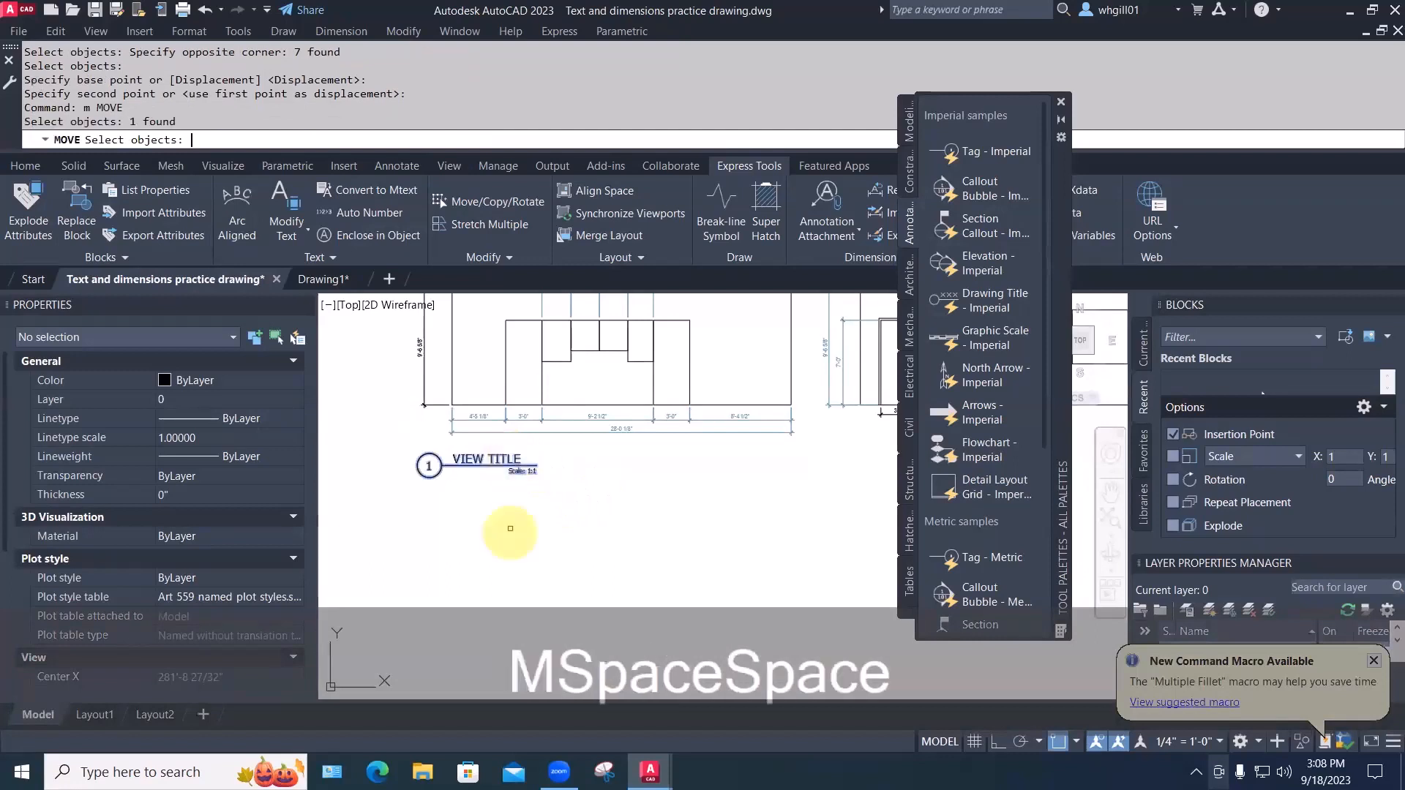
{"action": "left_click", "coordinate": [507, 532]}
{"action": "left_click", "coordinate": [507, 516]}
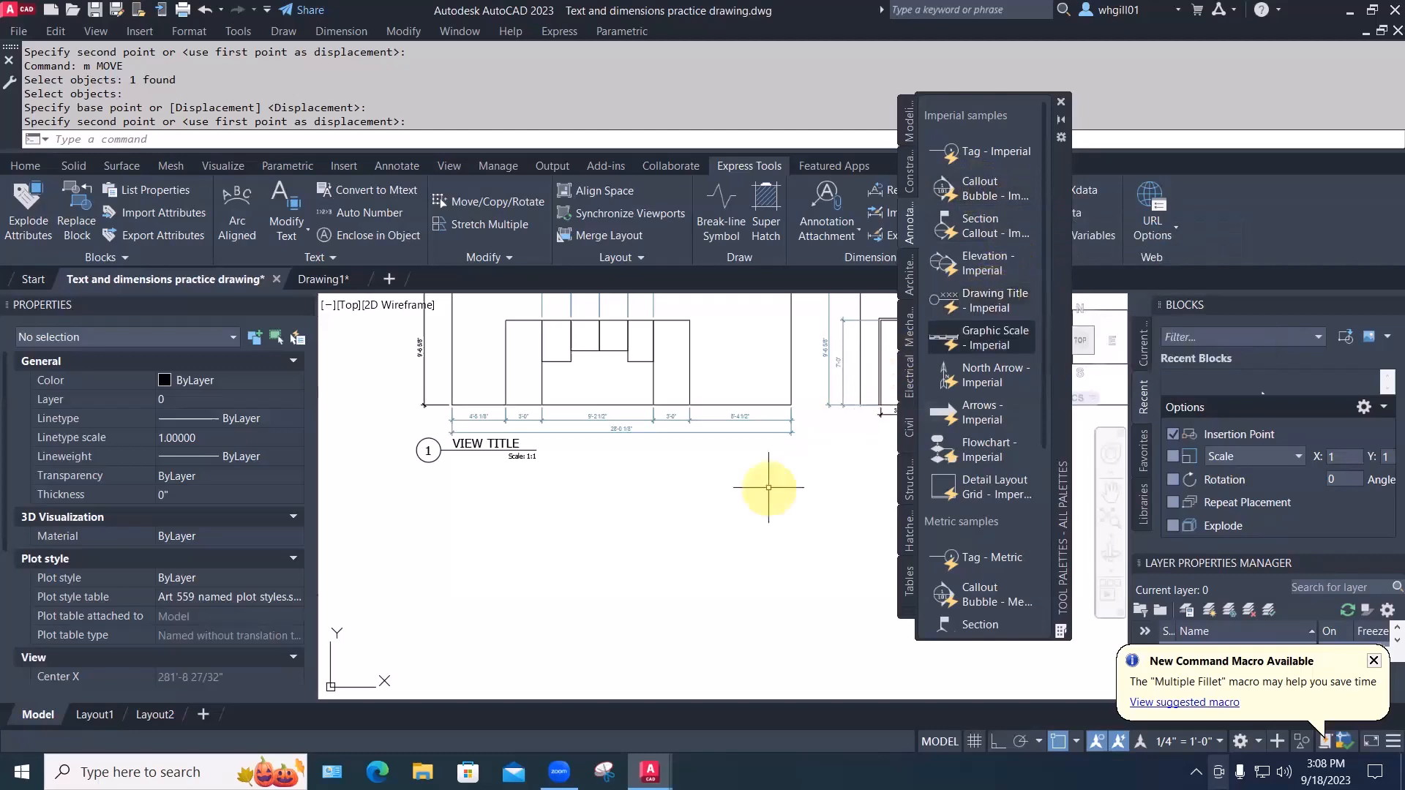
{"action": "key", "text": "Escape"}
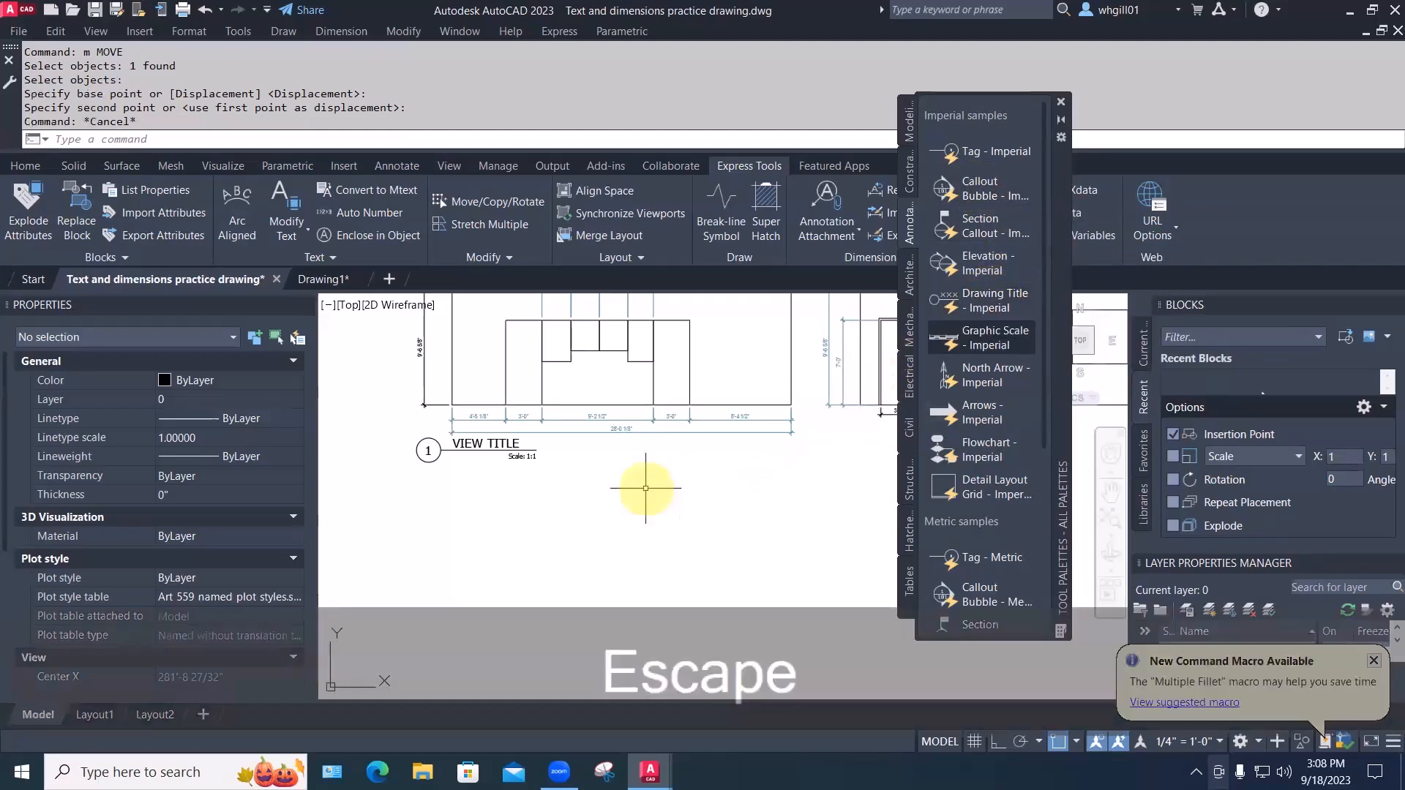
{"action": "scroll", "coordinate": [644, 477], "scroll_direction": "down", "scroll_amount": 3}
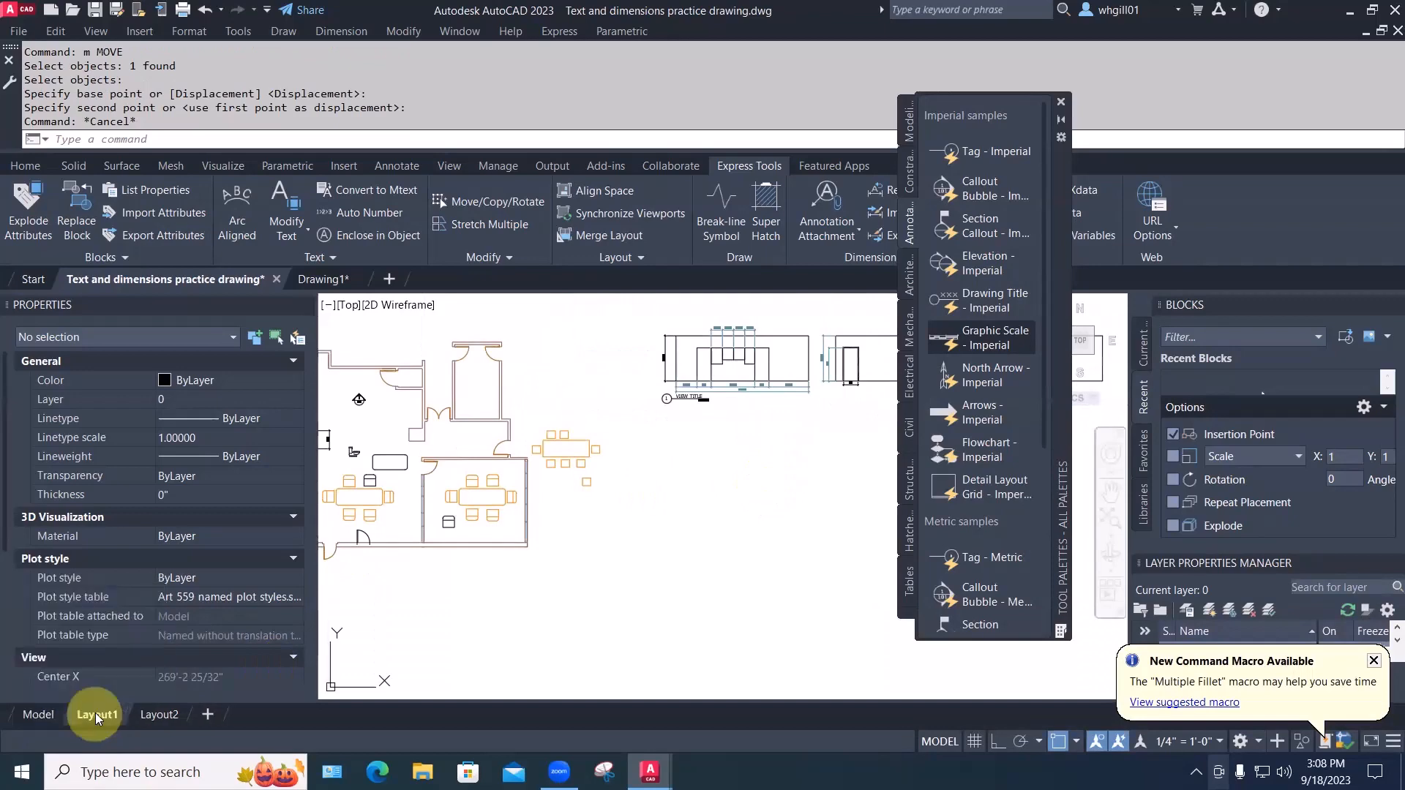
Switch to Layout1 and drag the viewport's lower-left corner downward
{"action": "left_click", "coordinate": [94, 714]}
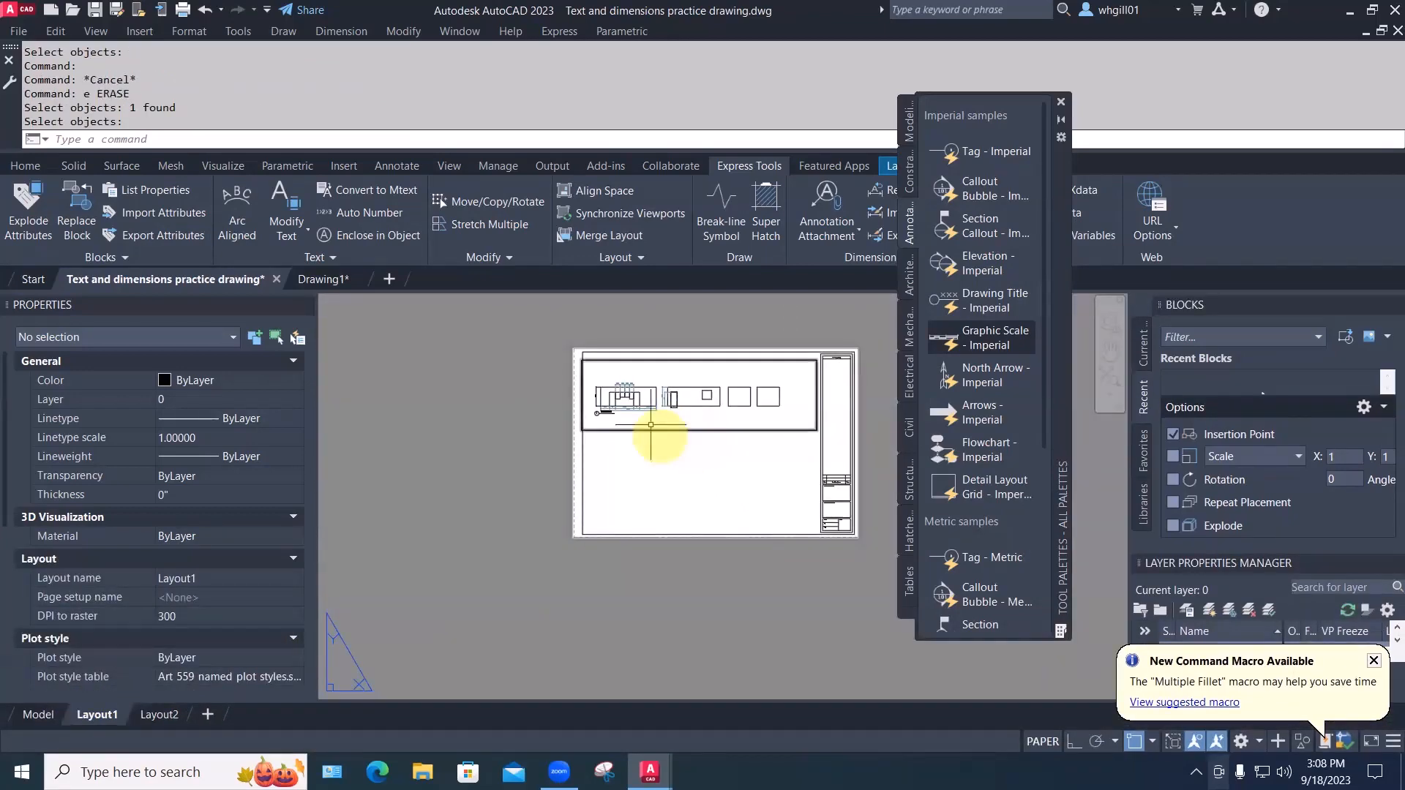
{"action": "scroll", "coordinate": [665, 453], "scroll_direction": "down", "scroll_amount": 2}
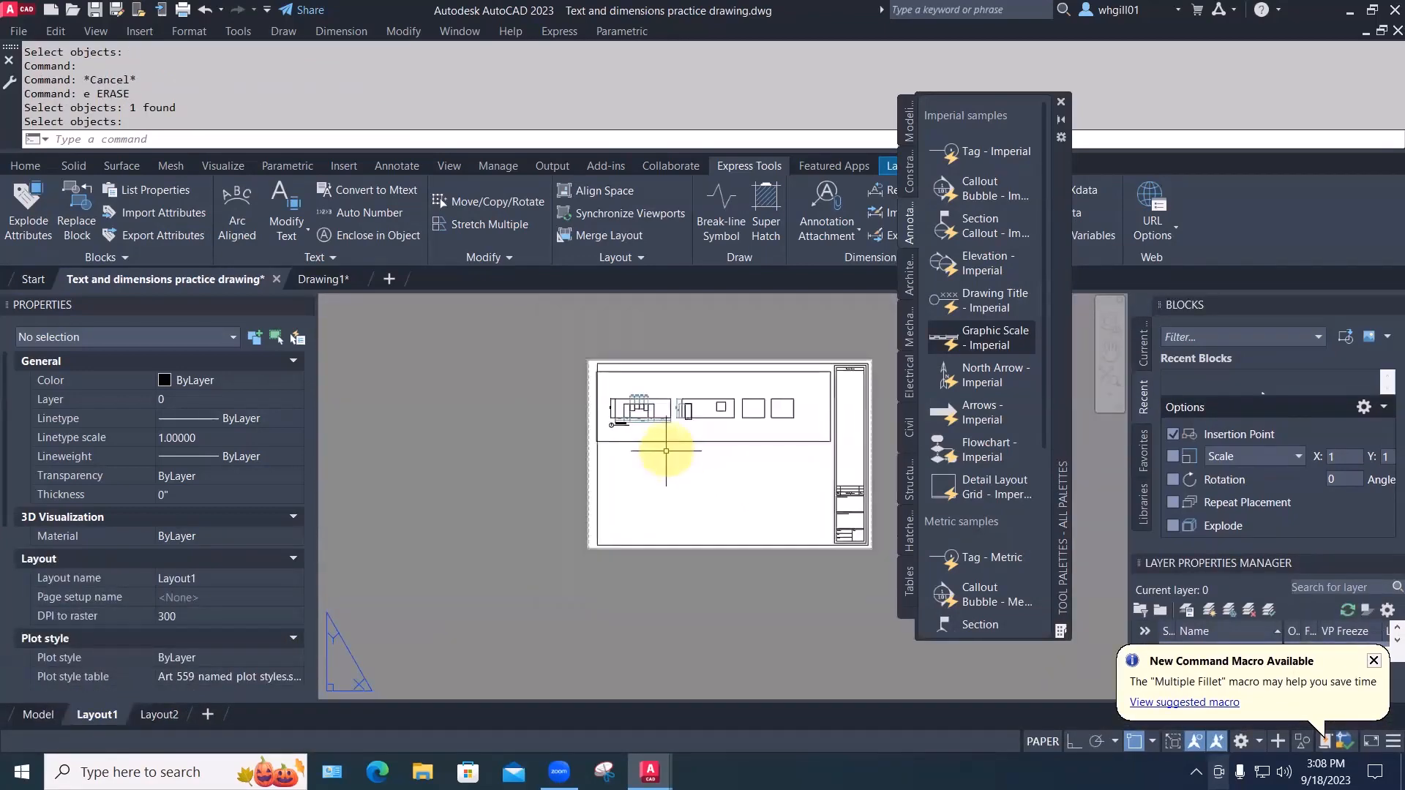
{"action": "key", "text": "Return"}
{"action": "left_click", "coordinate": [658, 441]}
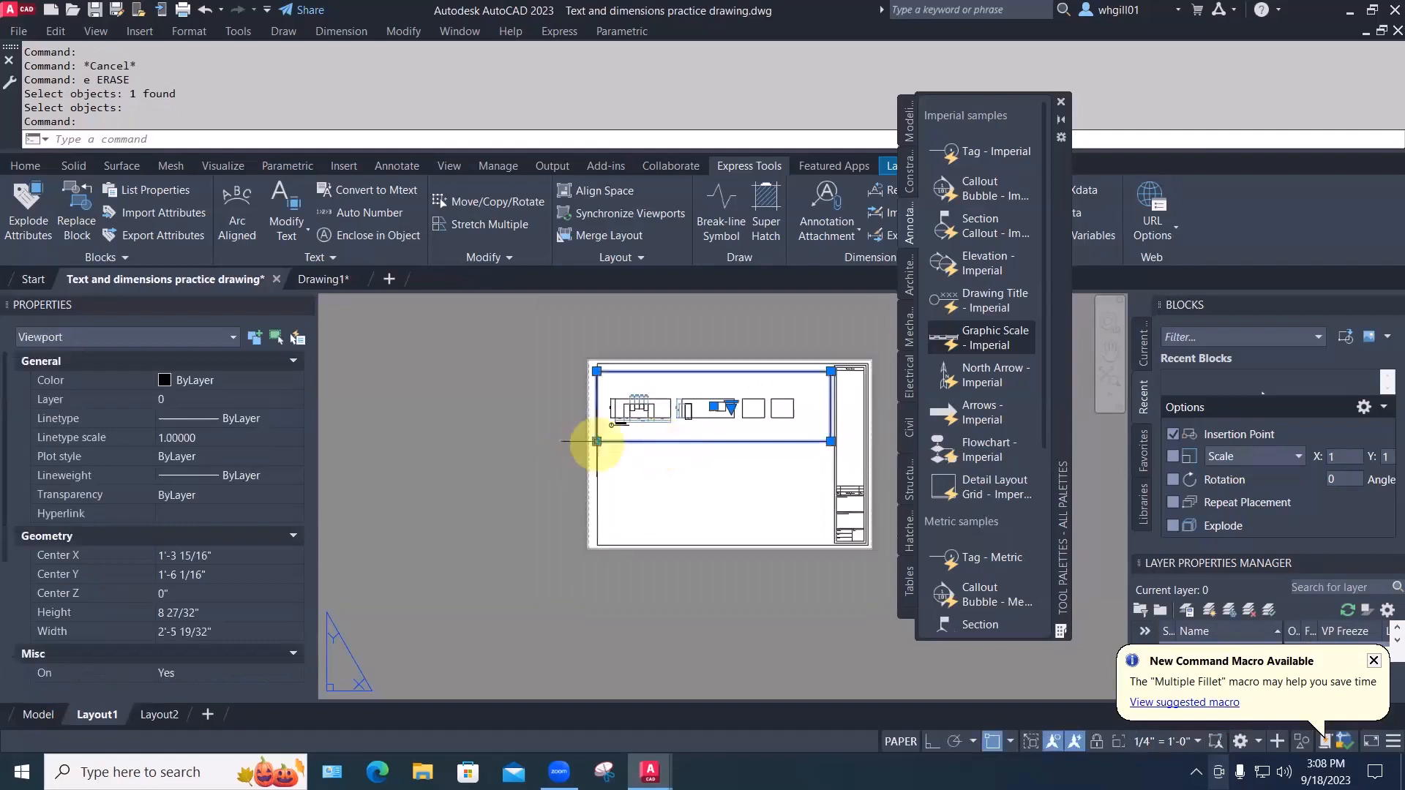
{"action": "left_click", "coordinate": [597, 441]}
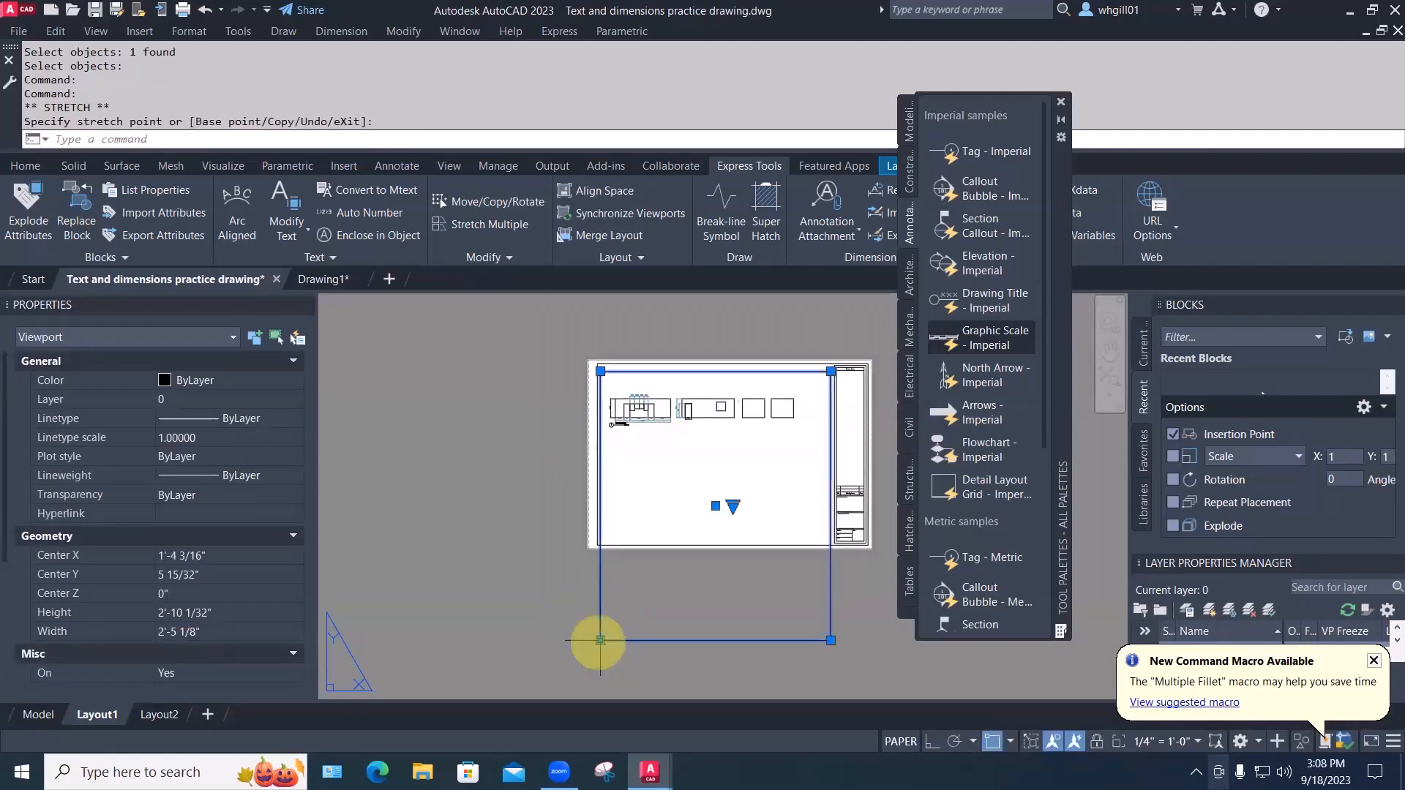
{"action": "left_click", "coordinate": [600, 640]}
{"action": "left_click", "coordinate": [422, 661]}
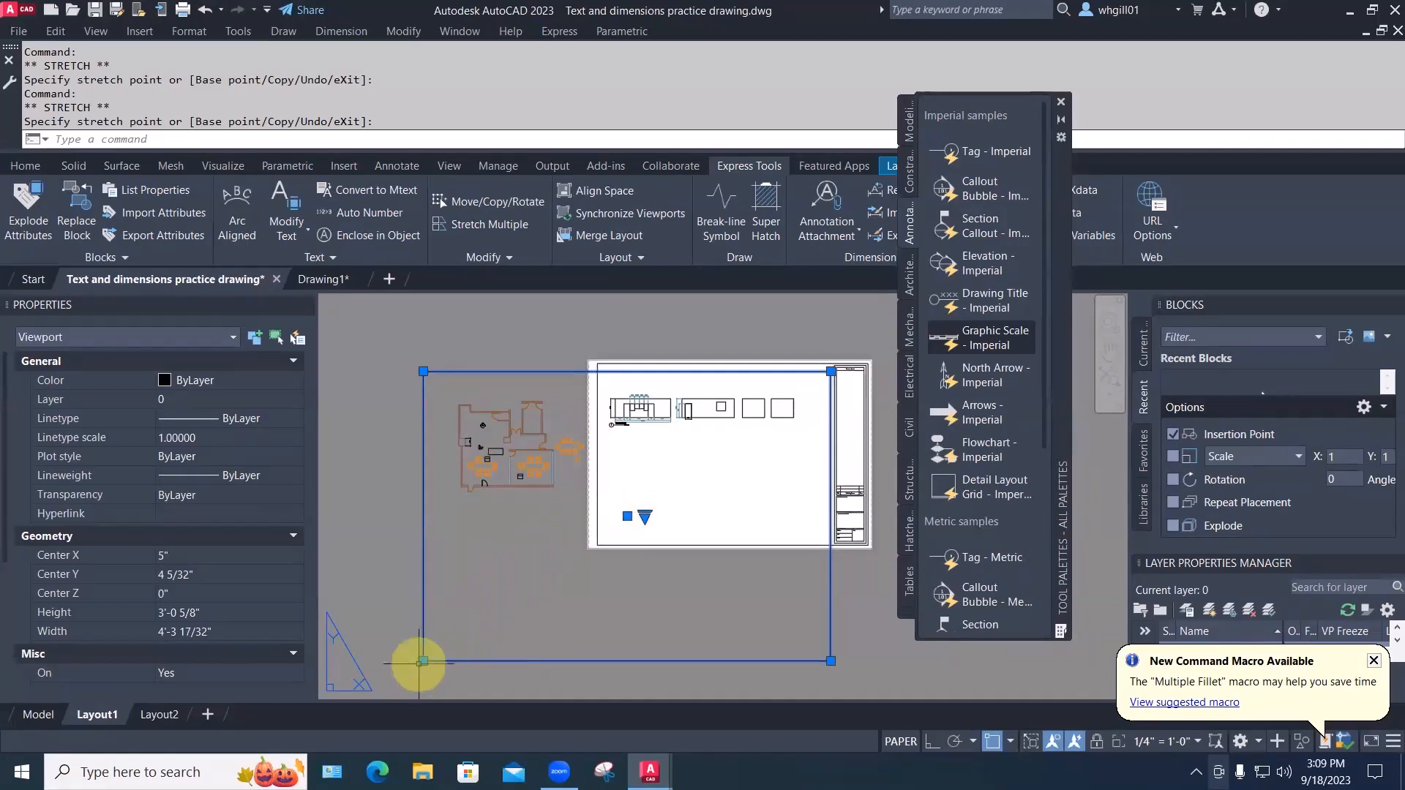
Pull the viewport's corners in to form a narrow strip across the top of the sheet
{"action": "left_click", "coordinate": [423, 661]}
{"action": "left_click", "coordinate": [604, 610]}
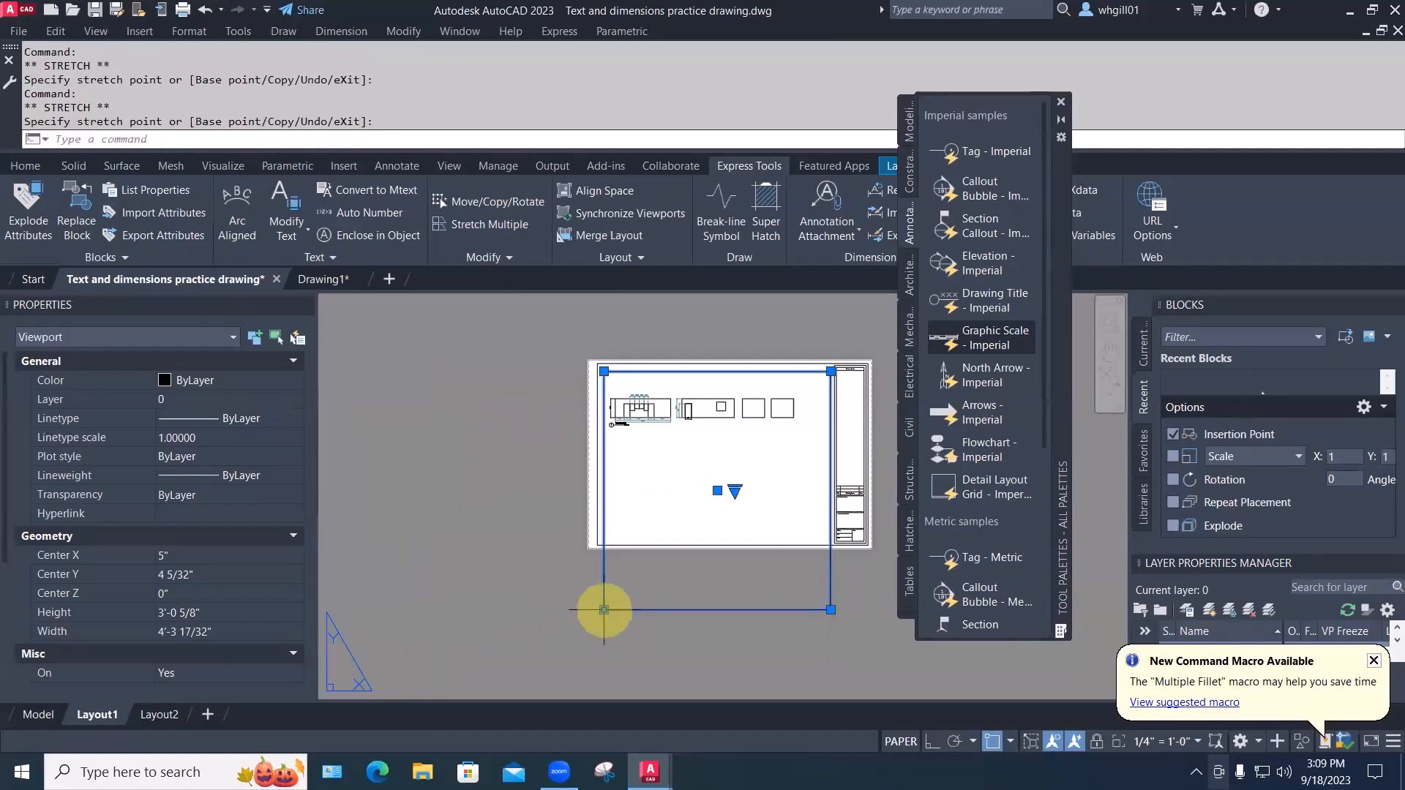
{"action": "left_click", "coordinate": [830, 610]}
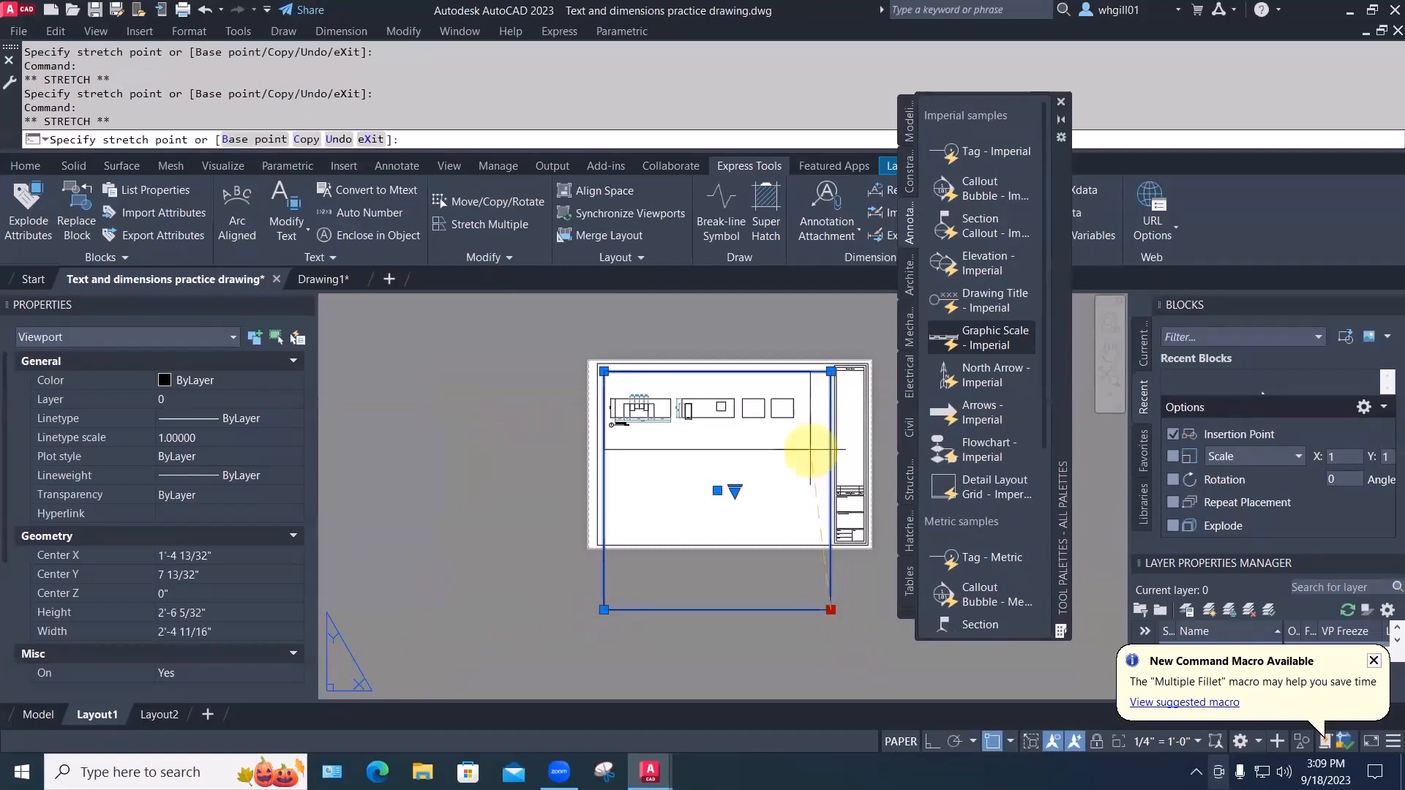
{"action": "left_click", "coordinate": [812, 439]}
{"action": "left_click", "coordinate": [813, 370]}
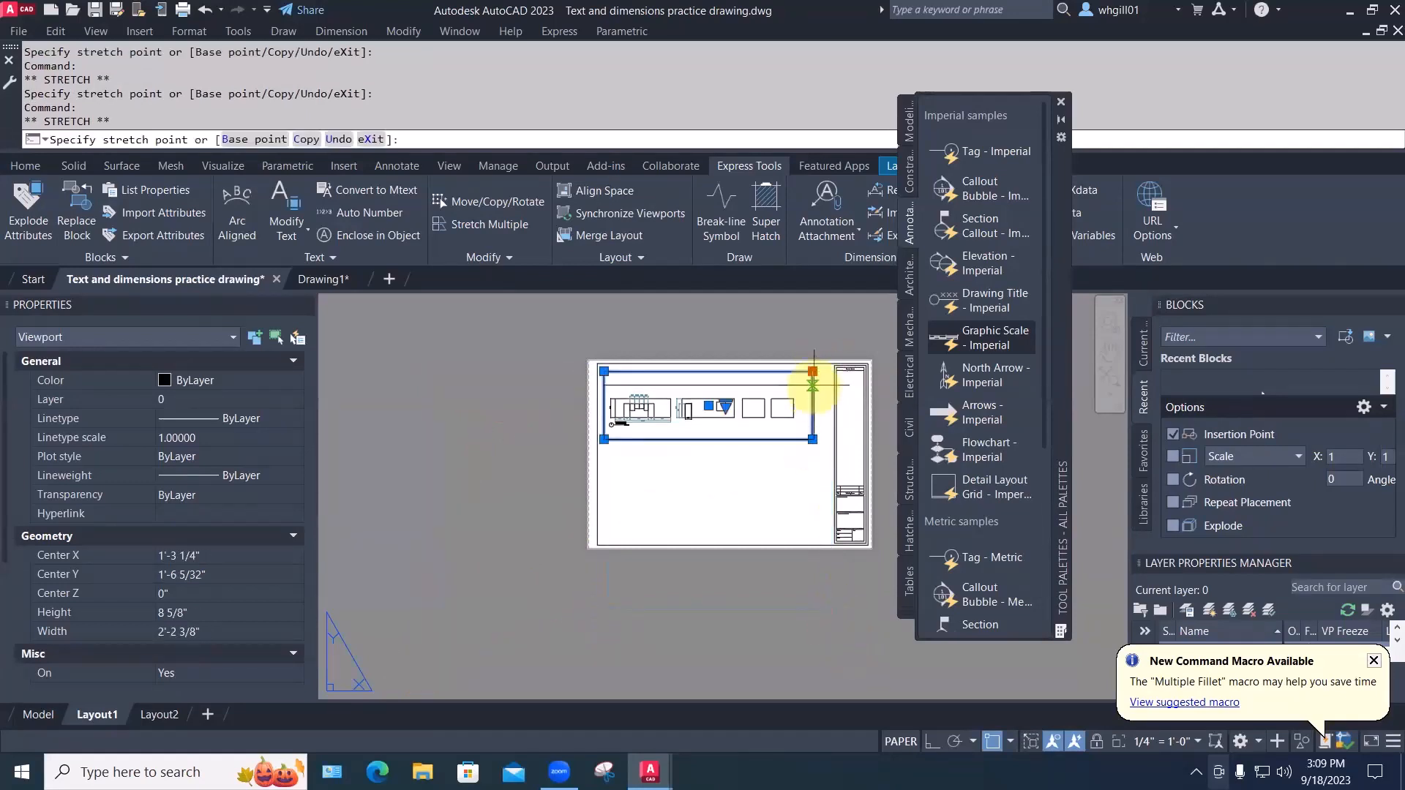
{"action": "key", "text": "Escape"}
{"action": "key", "text": "Escape"}
{"action": "key", "text": "Escape"}
Move the viewport slightly up and to the right
{"action": "type", "text": "m"}
{"action": "key", "text": "space"}
{"action": "left_click", "coordinate": [659, 402]}
{"action": "left_click", "coordinate": [674, 424]}
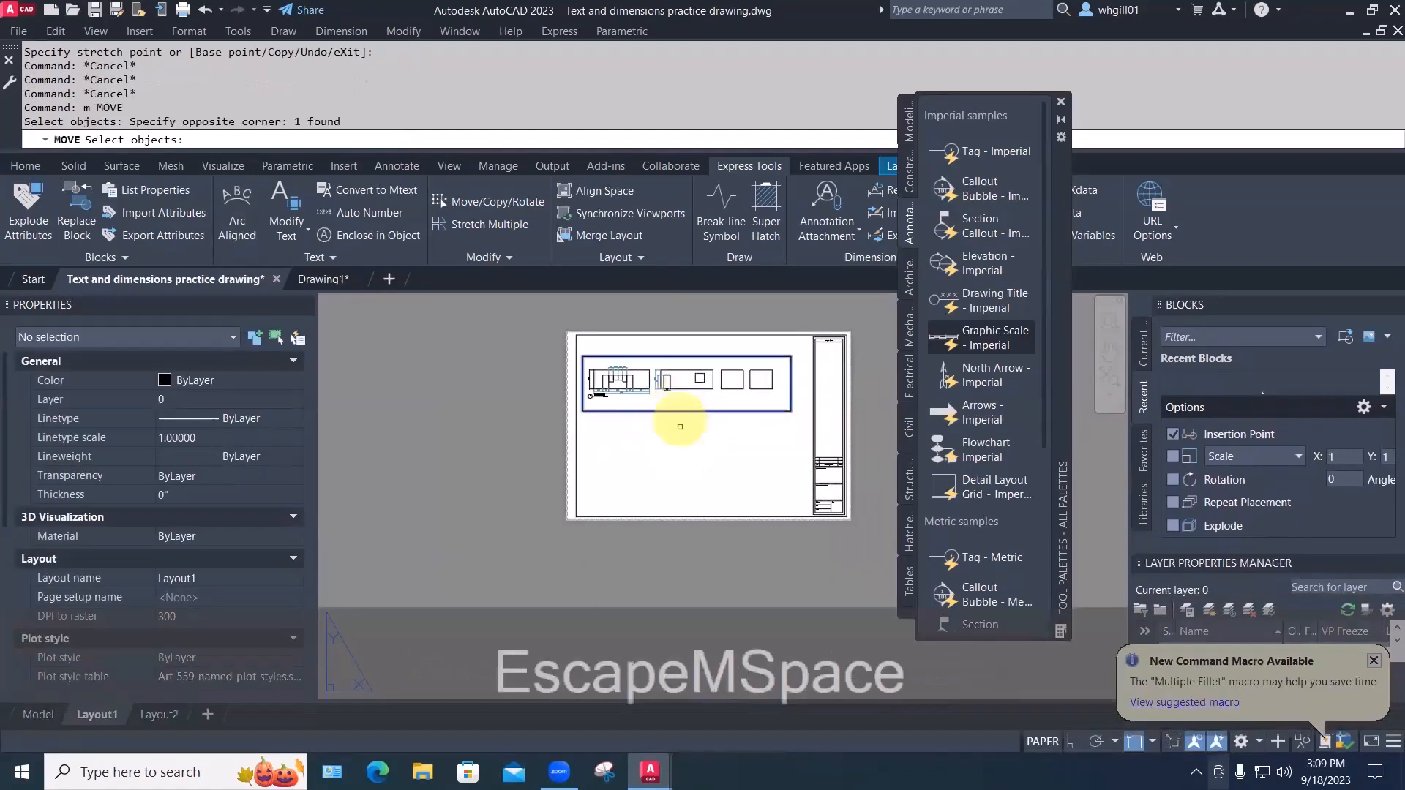
{"action": "key", "text": "space"}
{"action": "left_click", "coordinate": [672, 565]}
{"action": "left_click", "coordinate": [678, 551]}
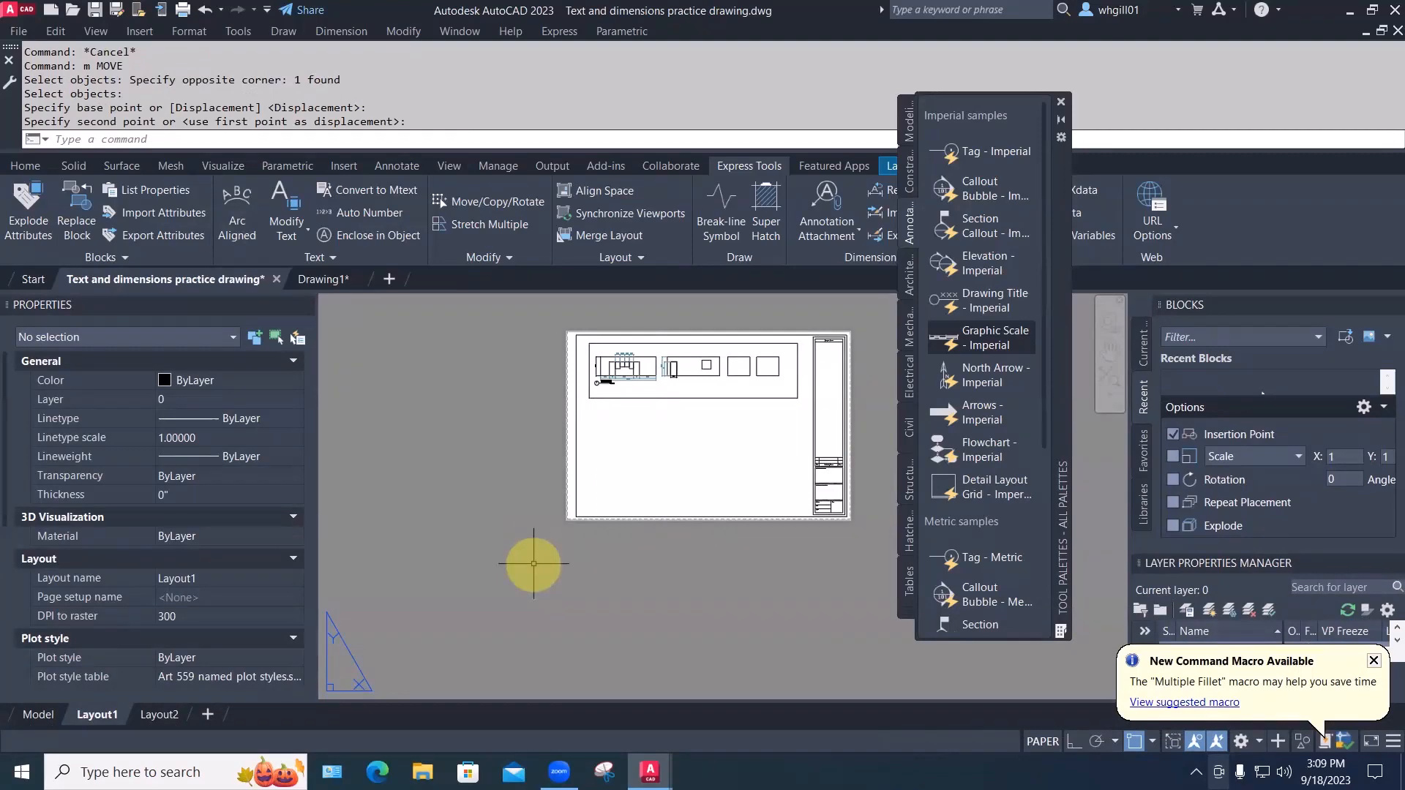
{"action": "key", "text": "Escape"}
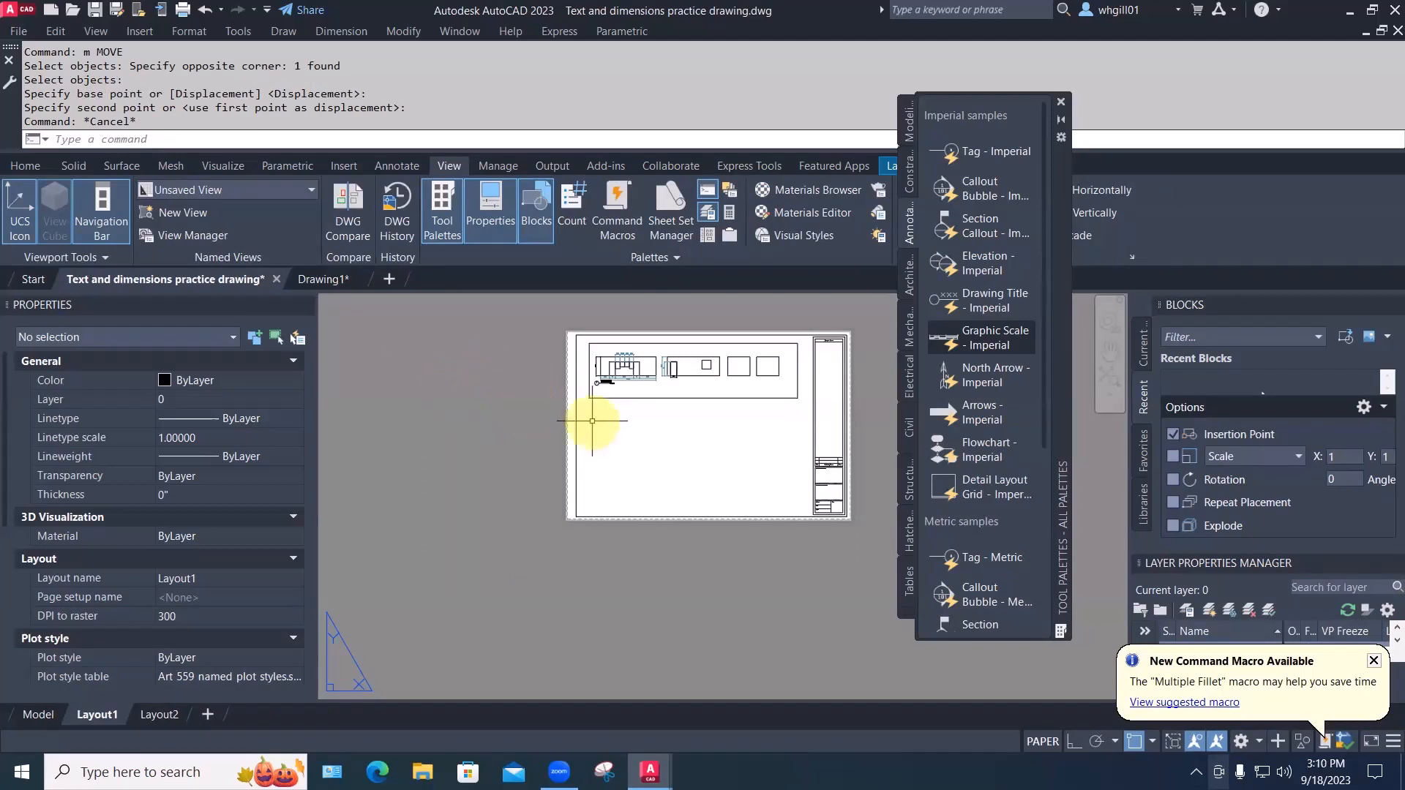
Create a new viewport with MVIEW below the elevation strip and select it
{"action": "type", "text": "MVIEW"}
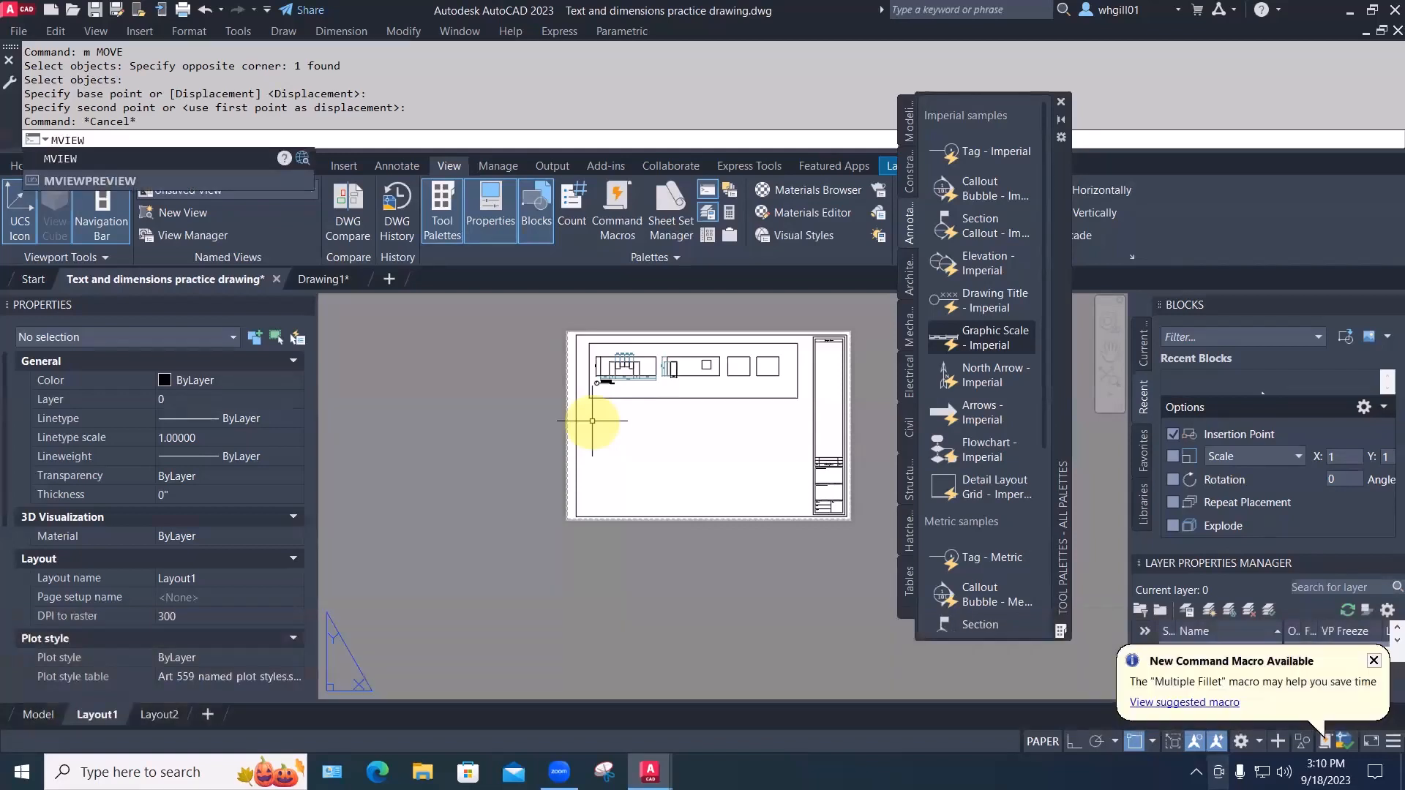
{"action": "key", "text": "Return"}
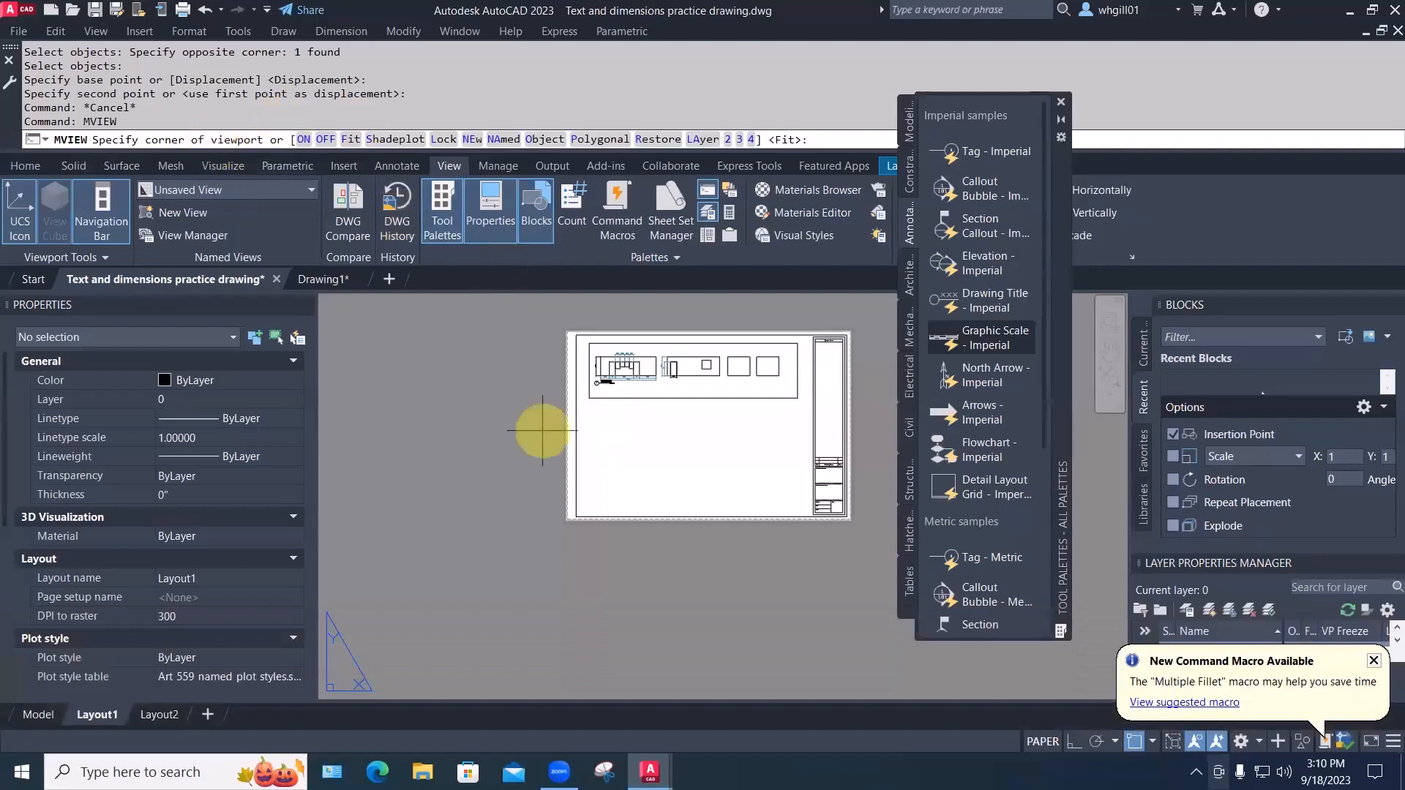
{"action": "left_click", "coordinate": [586, 516]}
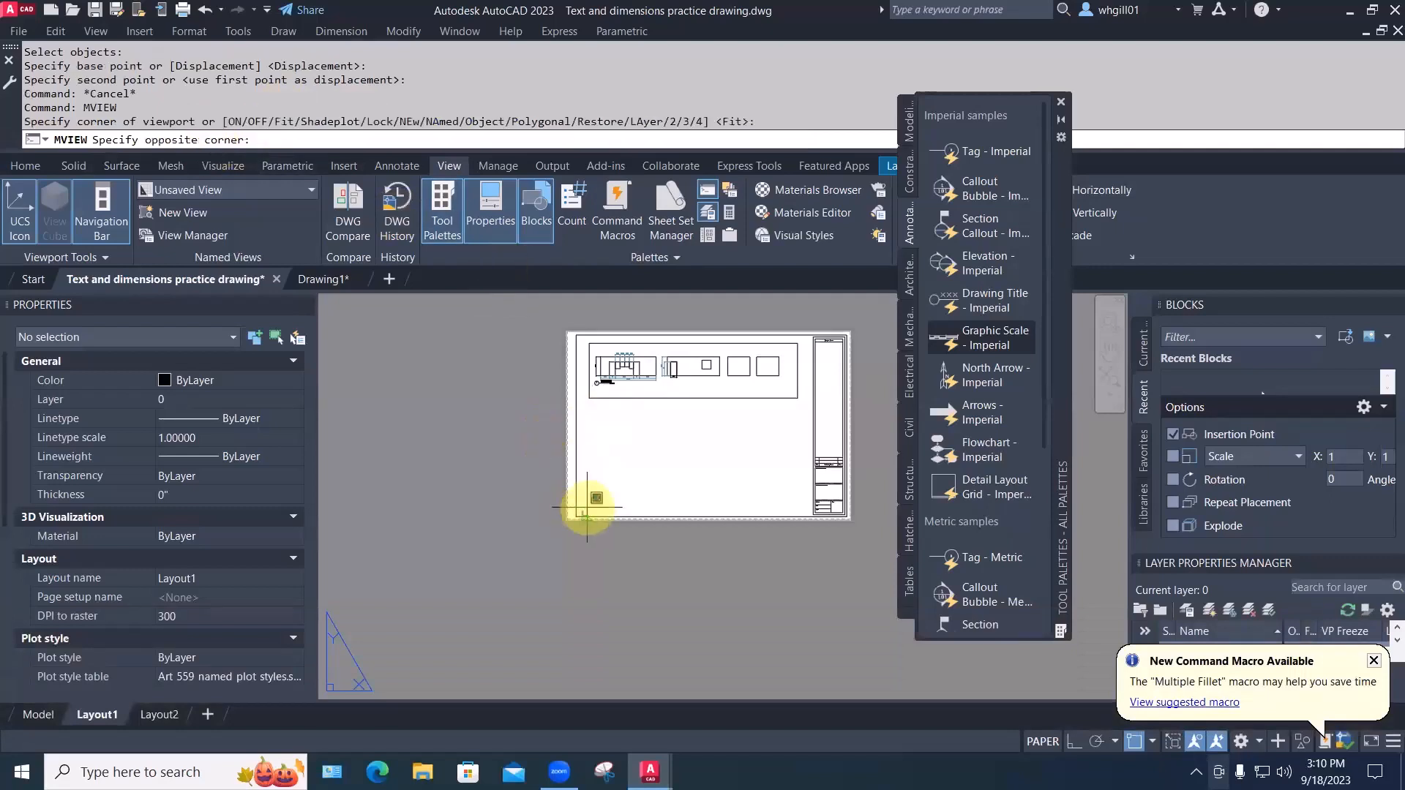
{"action": "left_click", "coordinate": [693, 401]}
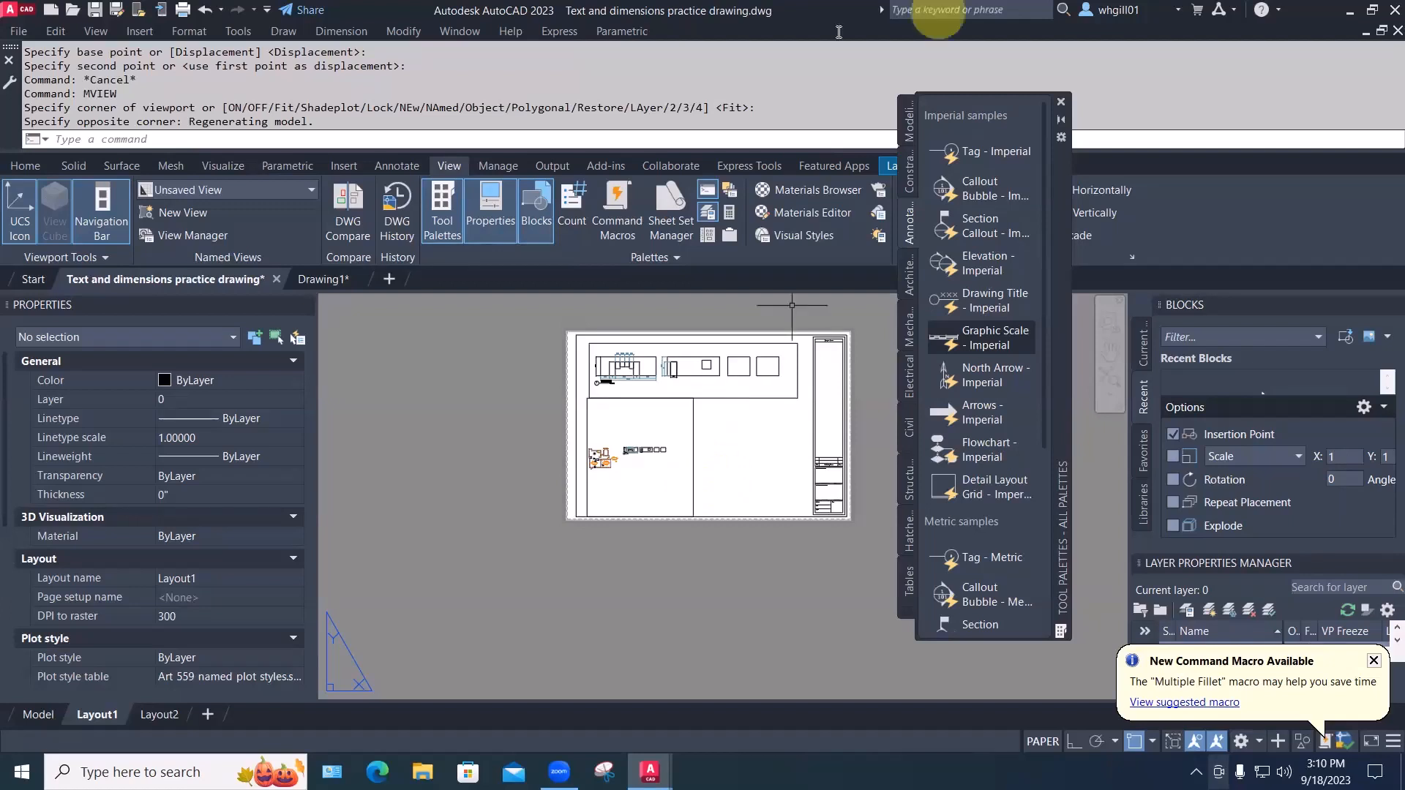
{"action": "left_click", "coordinate": [693, 466]}
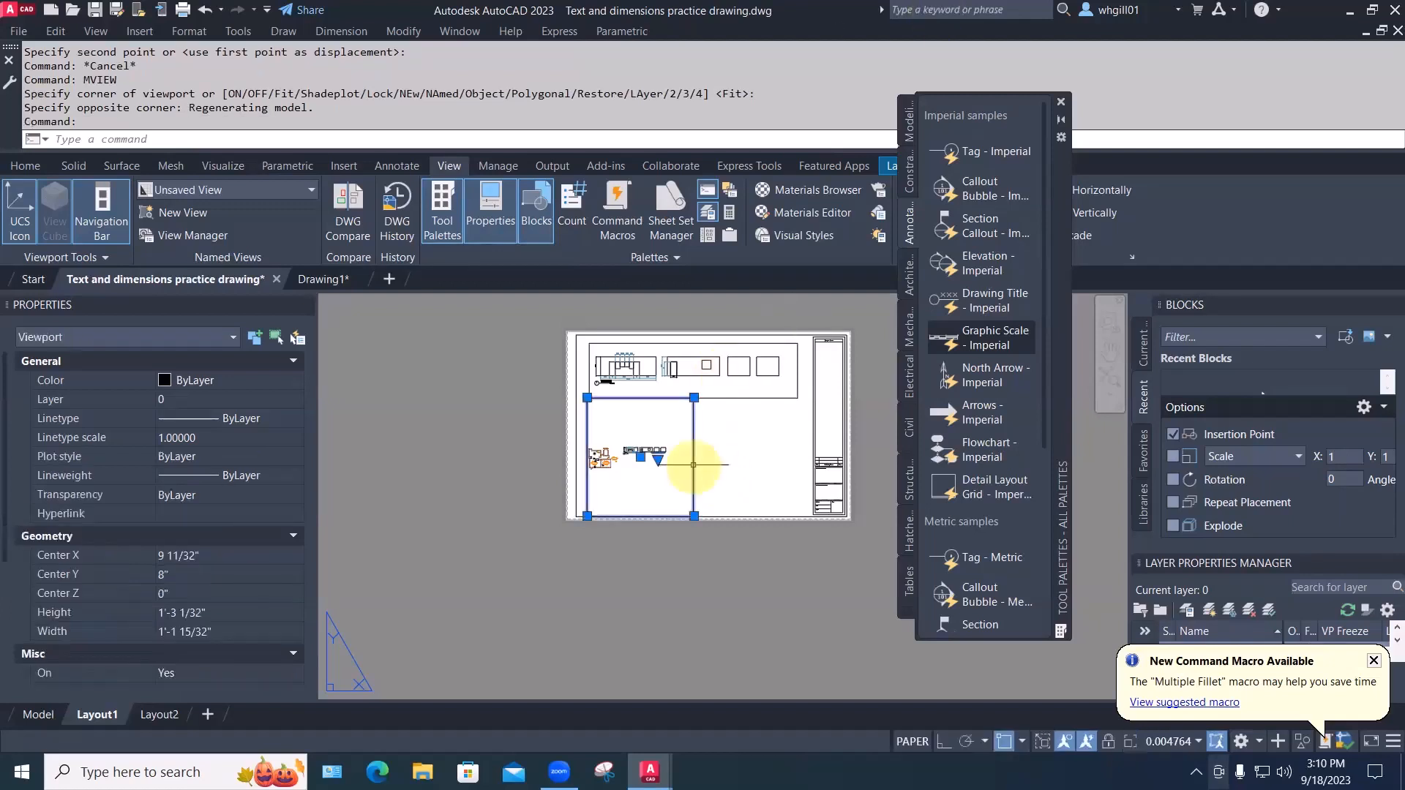
Set the new viewport's standard scale to 1/4" = 1'-0" in Properties
{"action": "scroll", "coordinate": [202, 606], "scroll_direction": "down", "scroll_amount": 1}
{"action": "scroll", "coordinate": [202, 606], "scroll_direction": "down", "scroll_amount": 3}
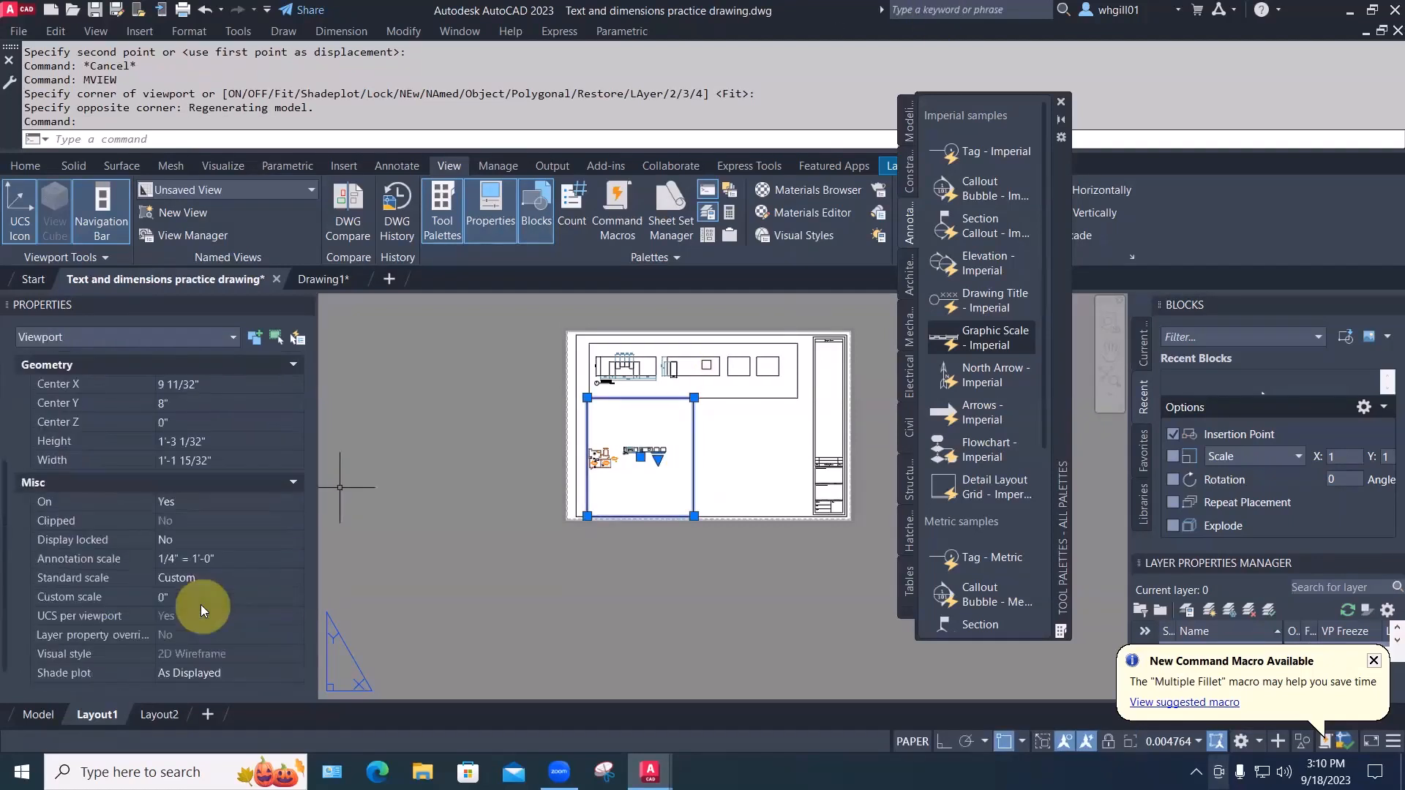
{"action": "left_click", "coordinate": [219, 578]}
{"action": "left_click", "coordinate": [220, 578]}
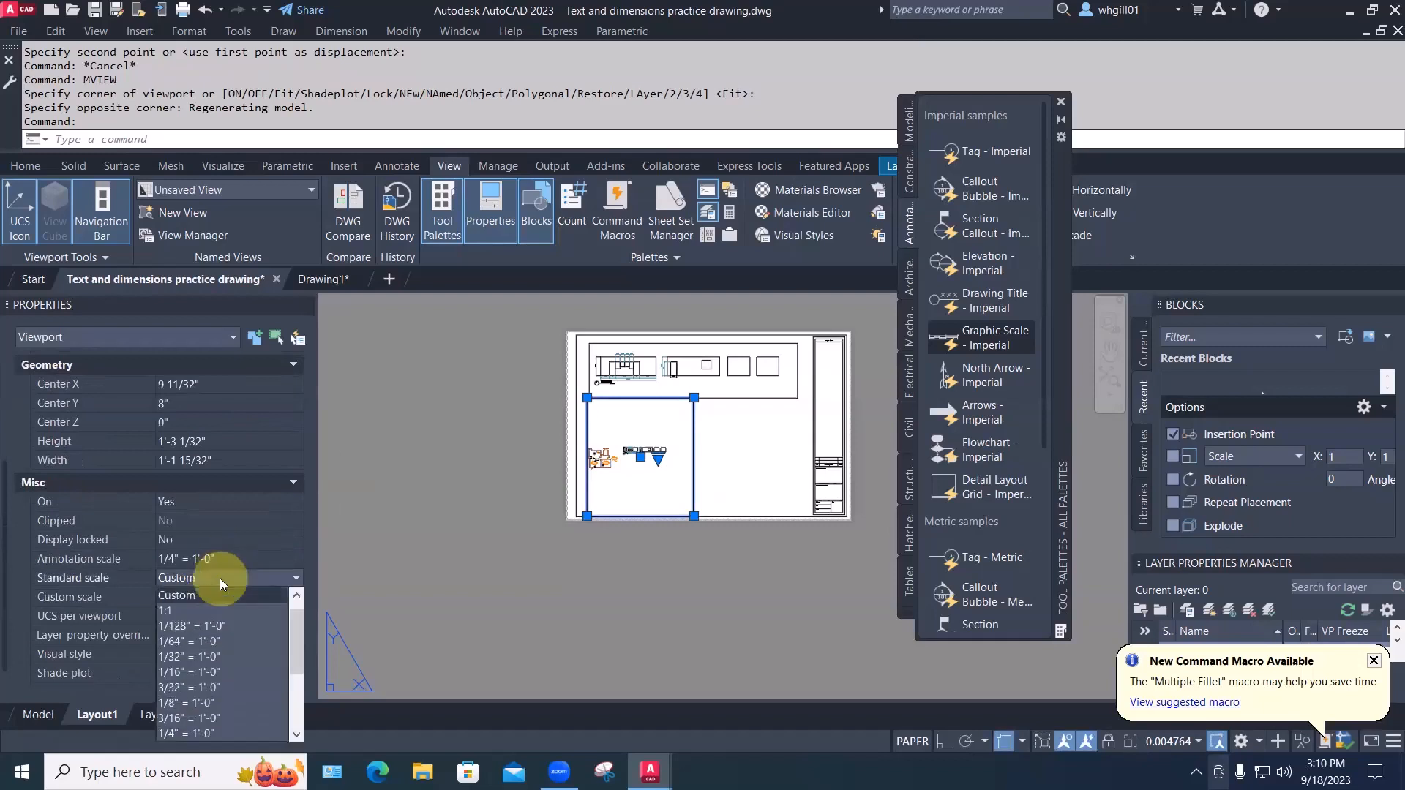
{"action": "left_click", "coordinate": [205, 654]}
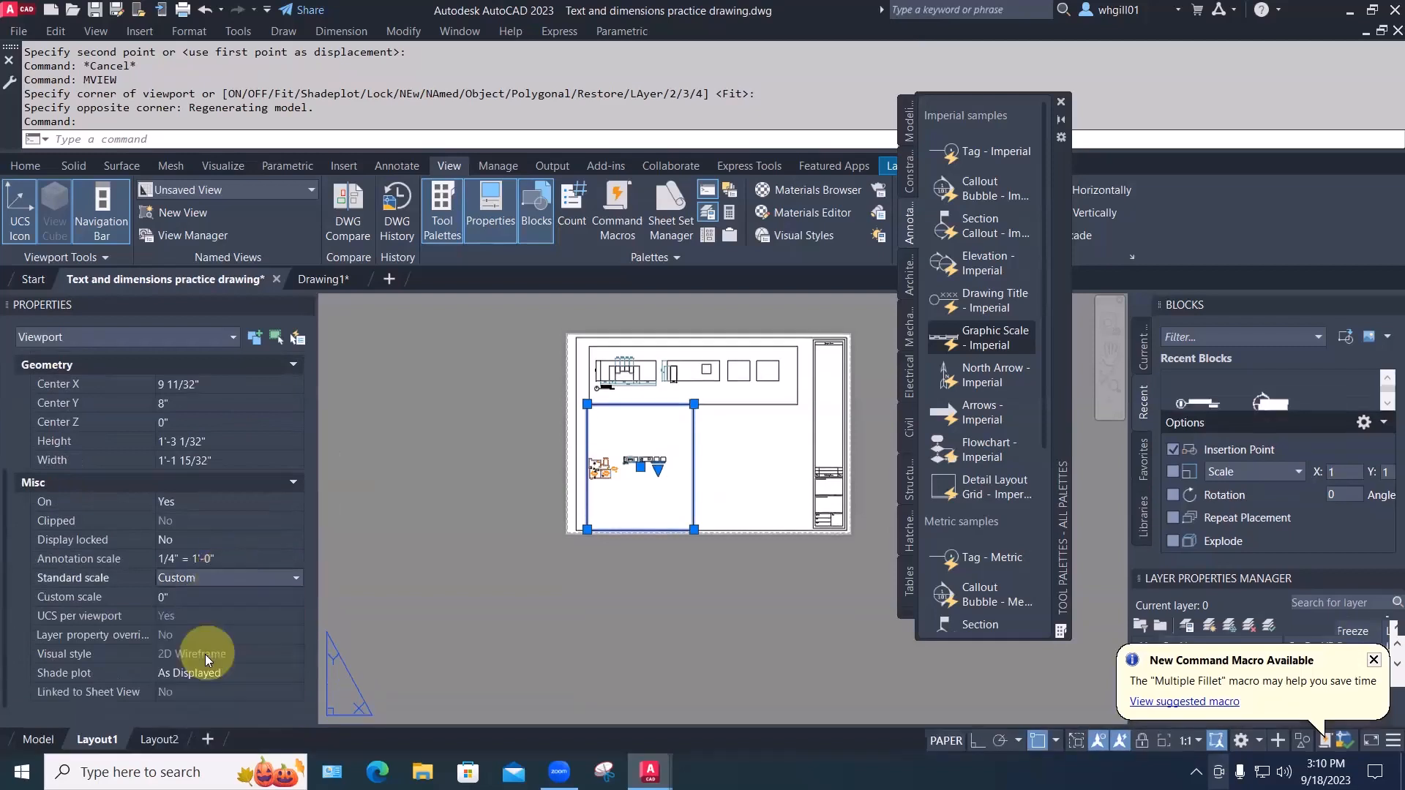
{"action": "left_click", "coordinate": [215, 578]}
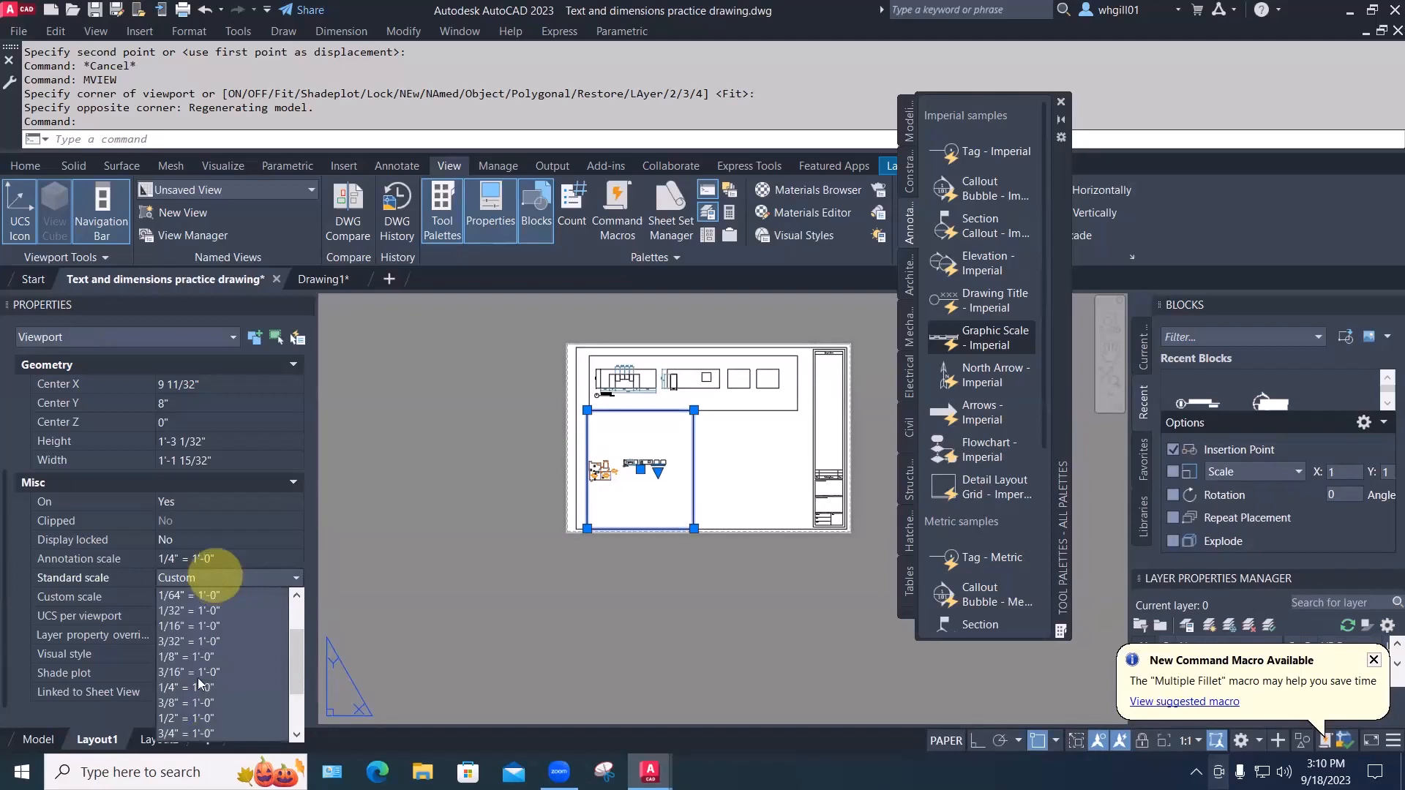
{"action": "left_click", "coordinate": [197, 688]}
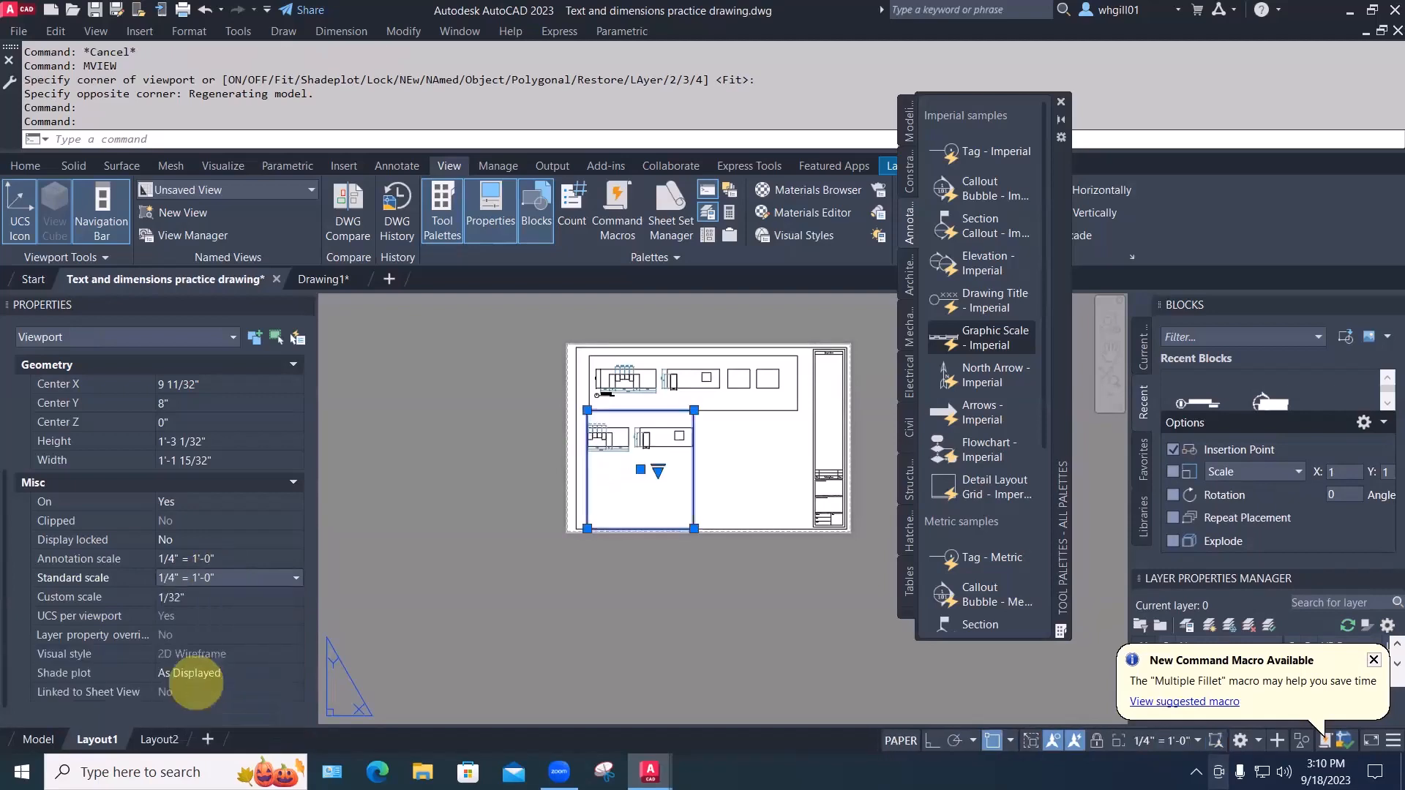
{"action": "key", "text": "Escape"}
{"action": "left_click", "coordinate": [588, 506]}
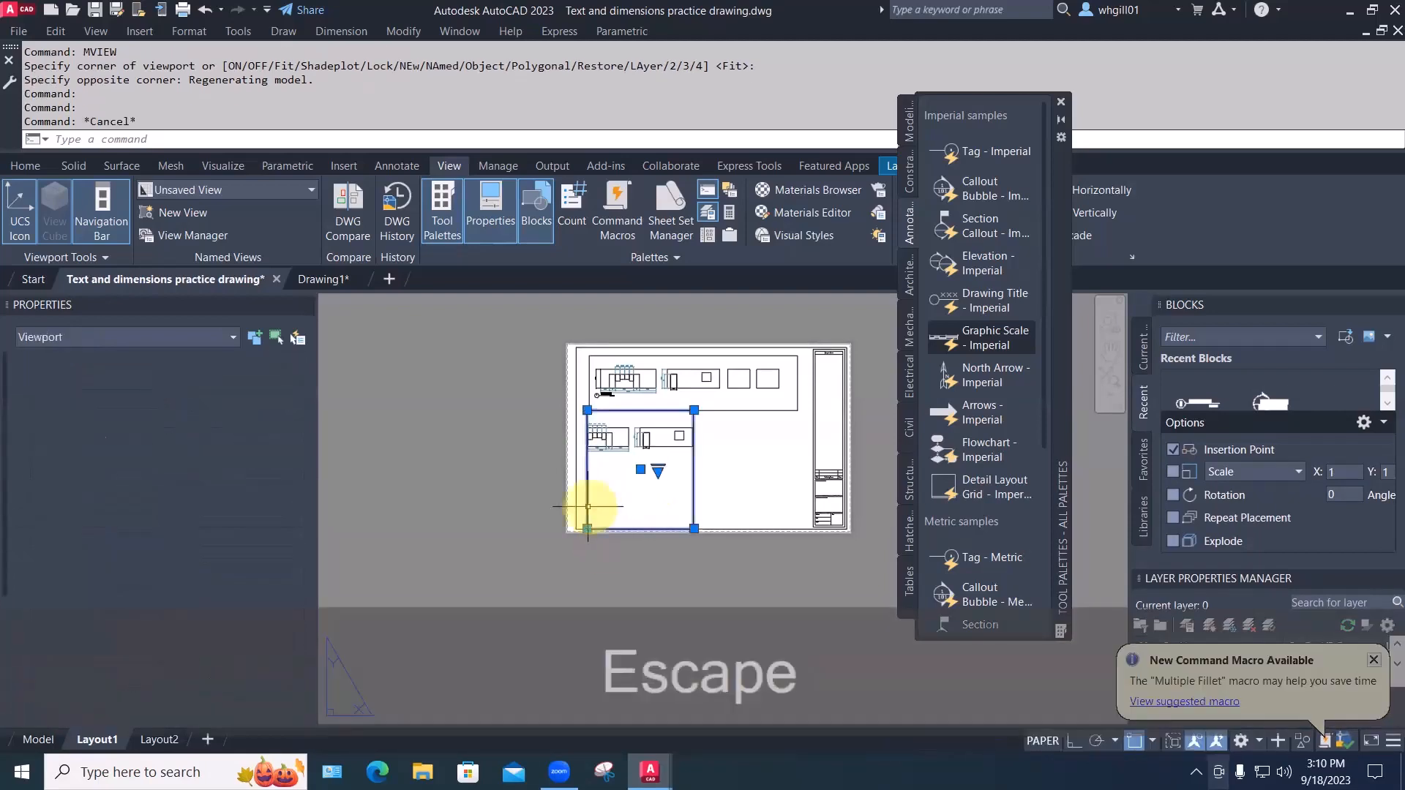
Resize the floor plan viewport with its corner grips so it frames the whole plan
{"action": "left_click", "coordinate": [587, 528]}
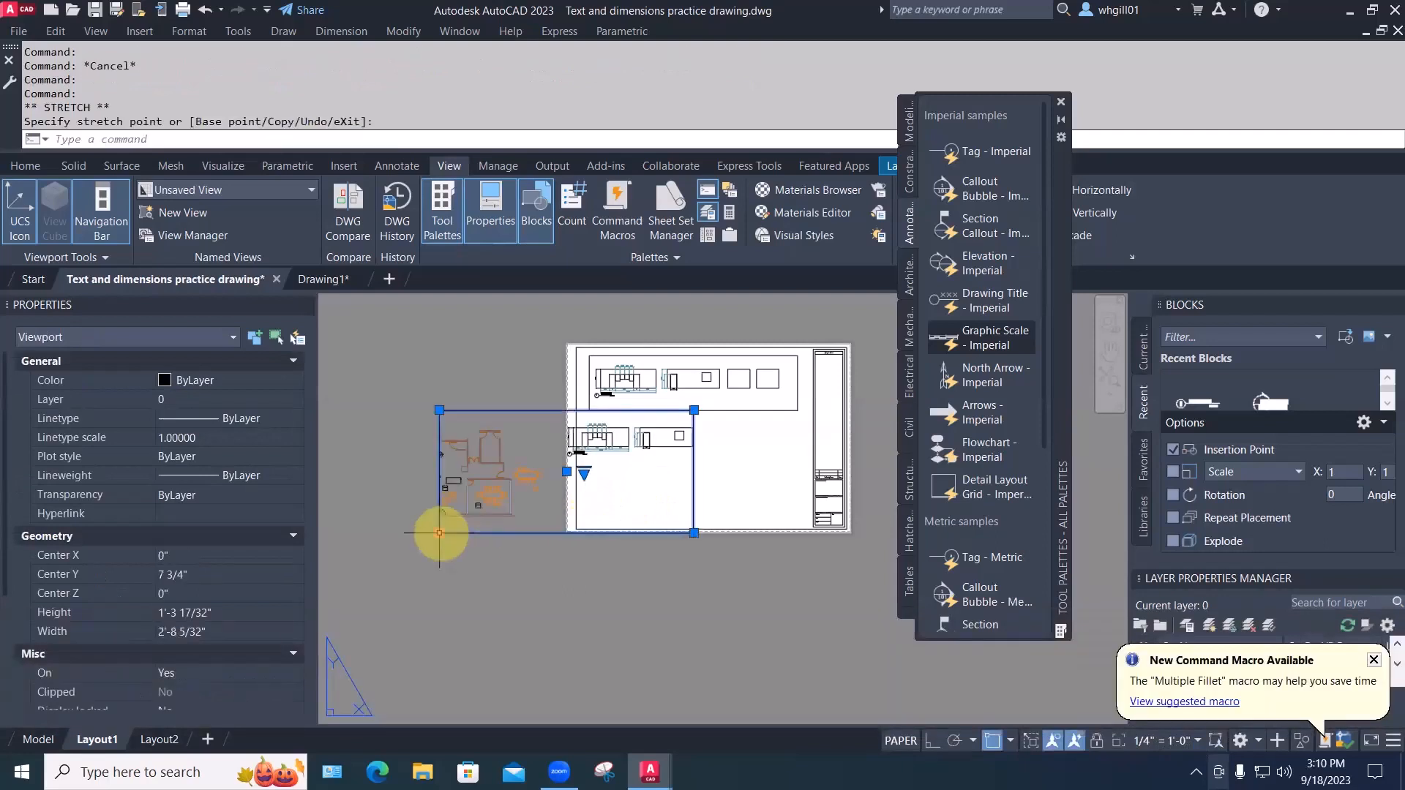
{"action": "left_click", "coordinate": [404, 535]}
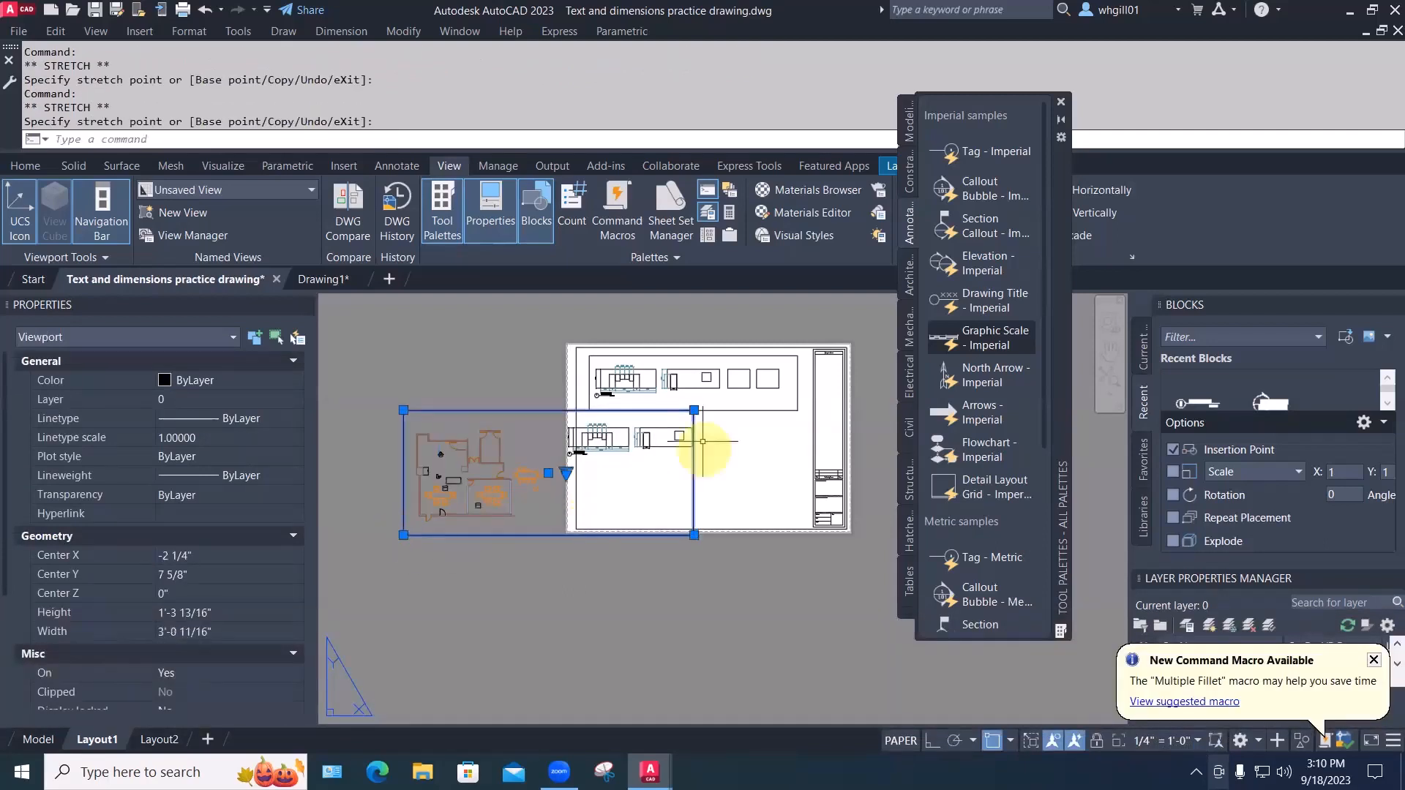
{"action": "left_click", "coordinate": [694, 410]}
{"action": "left_click", "coordinate": [694, 409]}
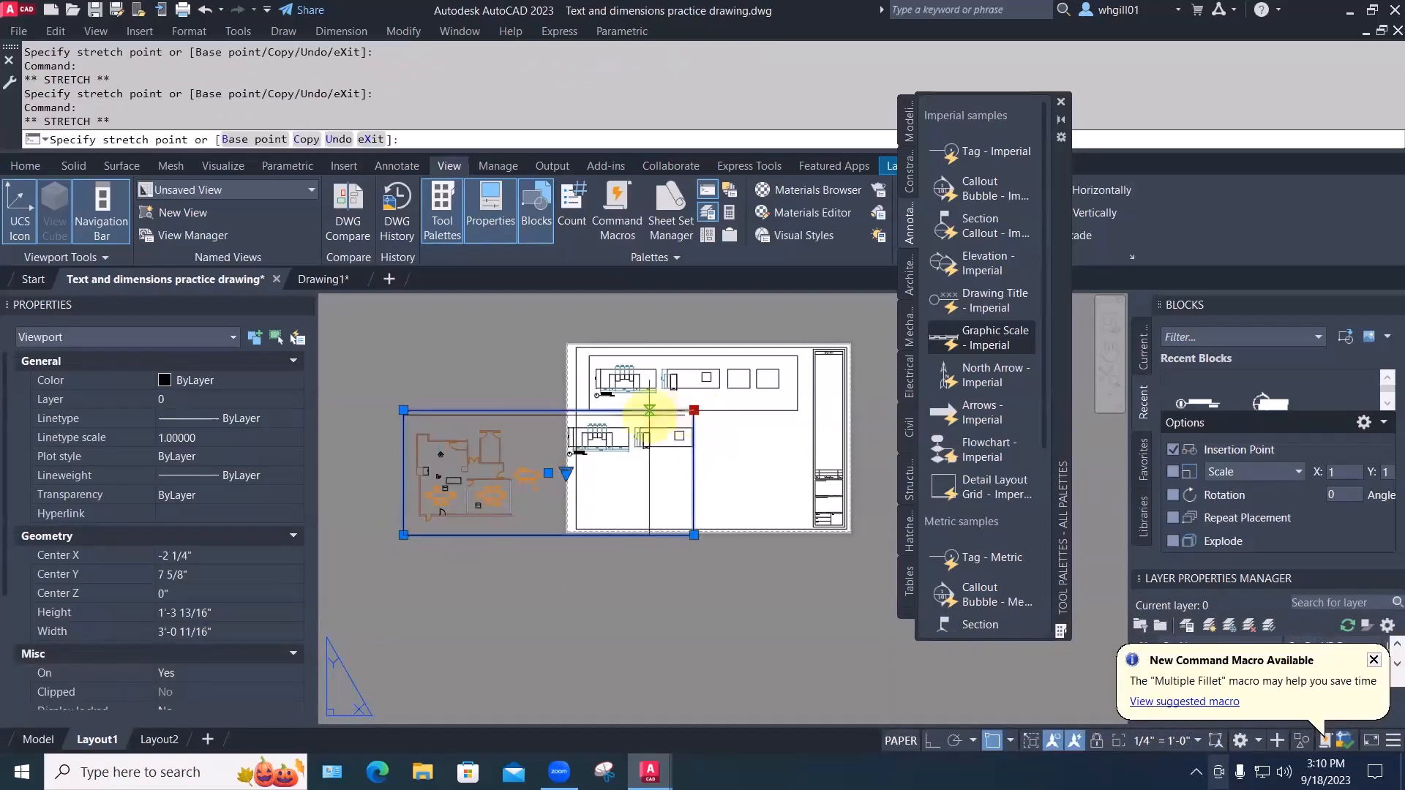
{"action": "left_click", "coordinate": [516, 419]}
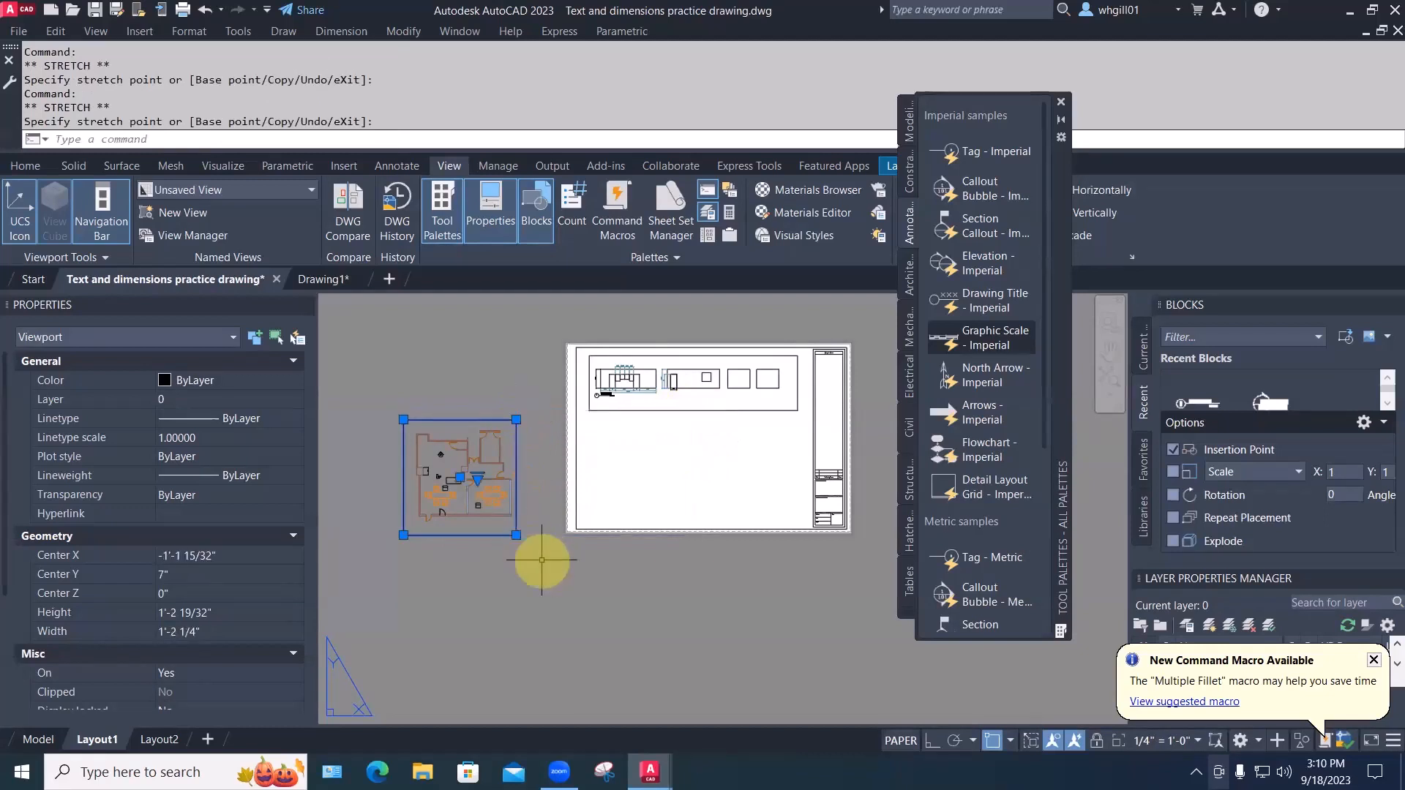
{"action": "key", "text": "Escape"}
Move the floor plan viewport to the sheet's lower left
{"action": "type", "text": "m"}
{"action": "key", "text": "space"}
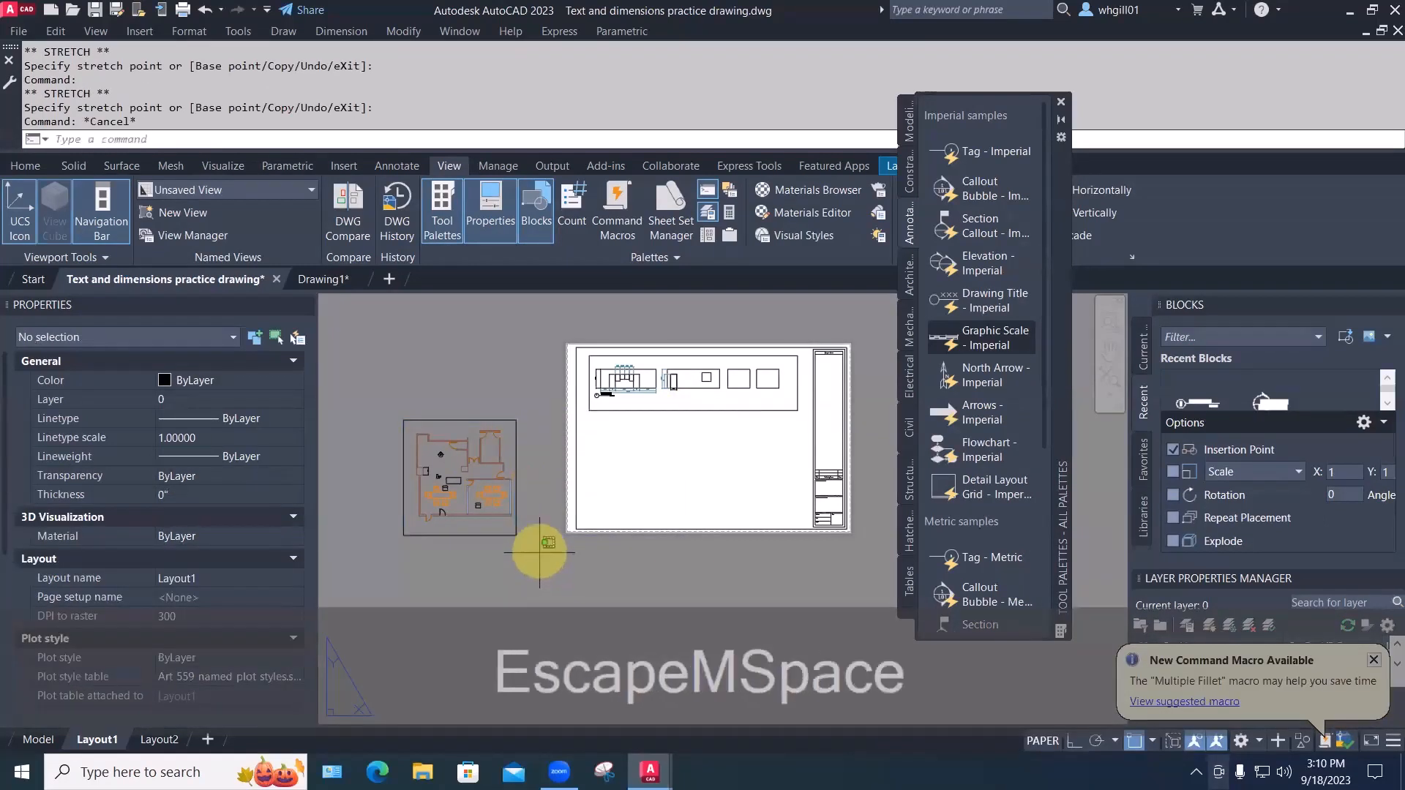
{"action": "left_click", "coordinate": [540, 555]}
{"action": "left_click", "coordinate": [468, 501]}
{"action": "key", "text": "space"}
{"action": "left_click", "coordinate": [369, 591]}
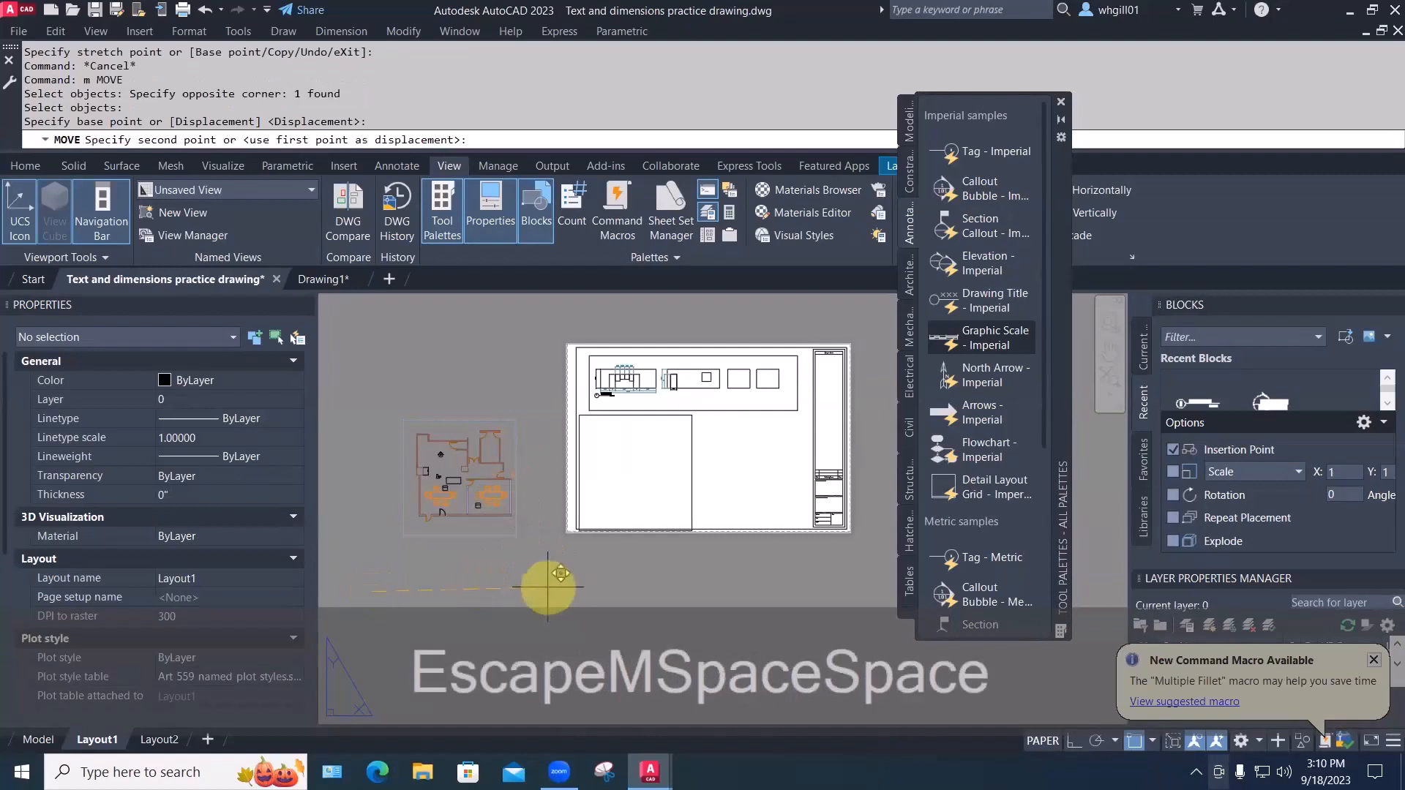
{"action": "left_click", "coordinate": [549, 581]}
Trim the floor plan viewport's top, bottom and left edges tight to the plan
{"action": "scroll", "coordinate": [712, 429], "scroll_direction": "up", "scroll_amount": 2}
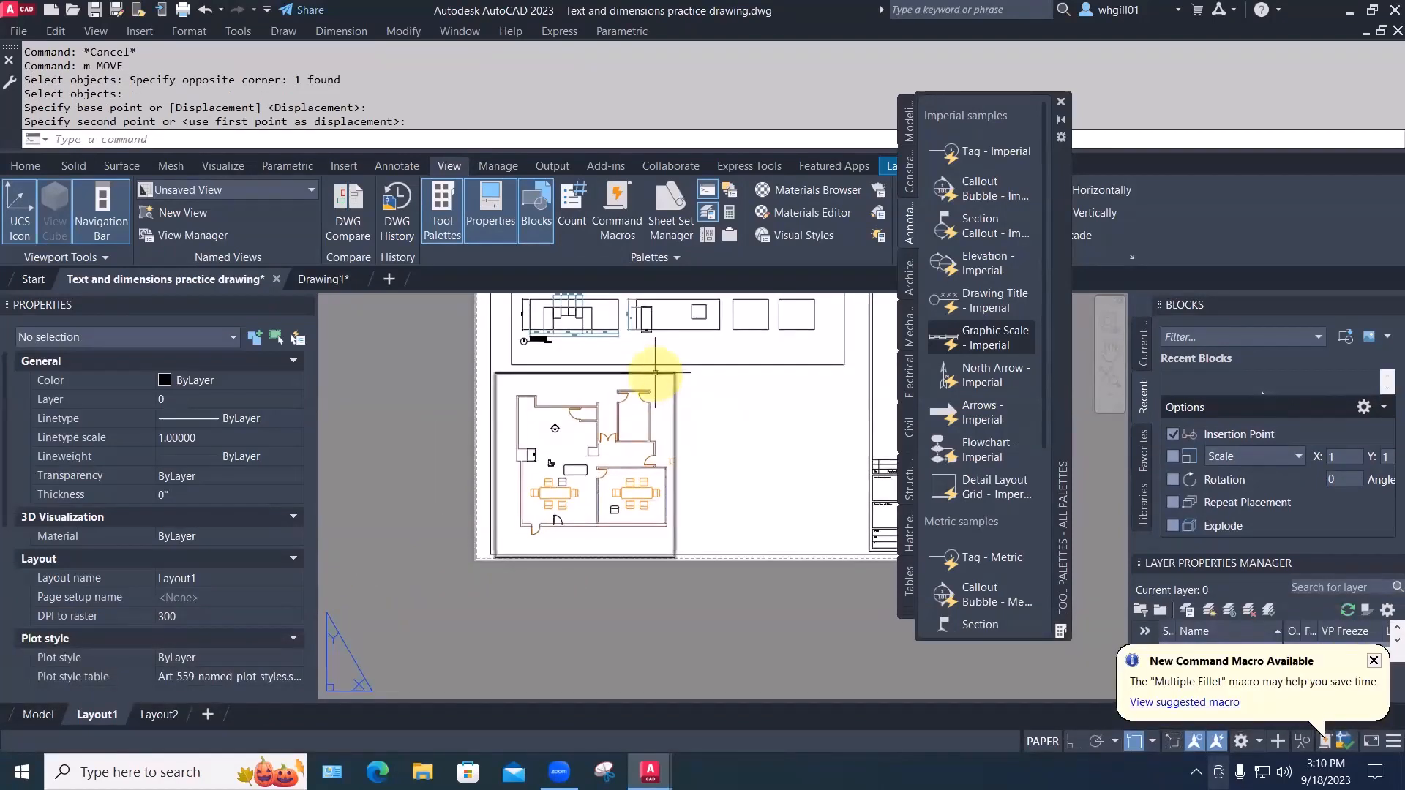
{"action": "left_click", "coordinate": [684, 372]}
{"action": "left_click", "coordinate": [674, 372]}
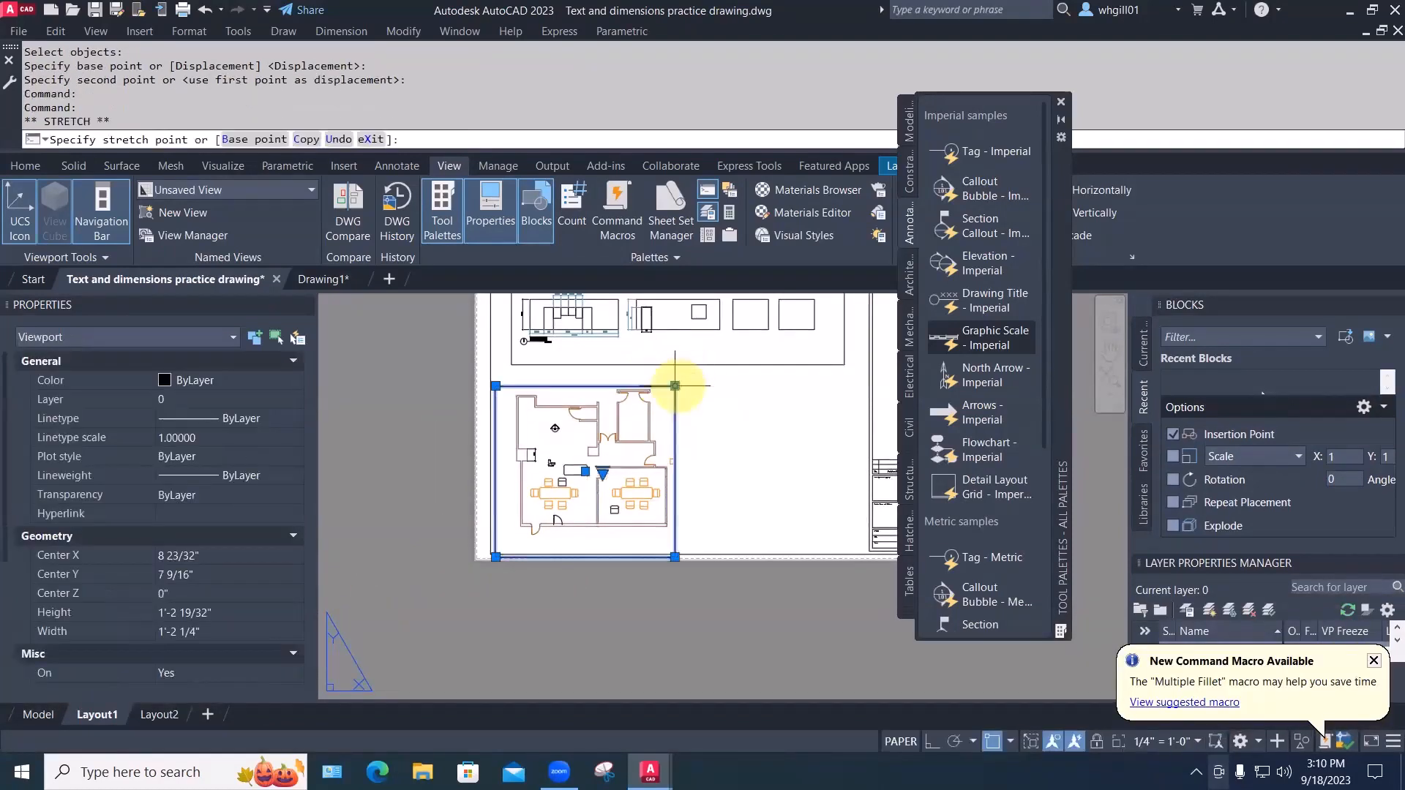
{"action": "left_click", "coordinate": [674, 386]}
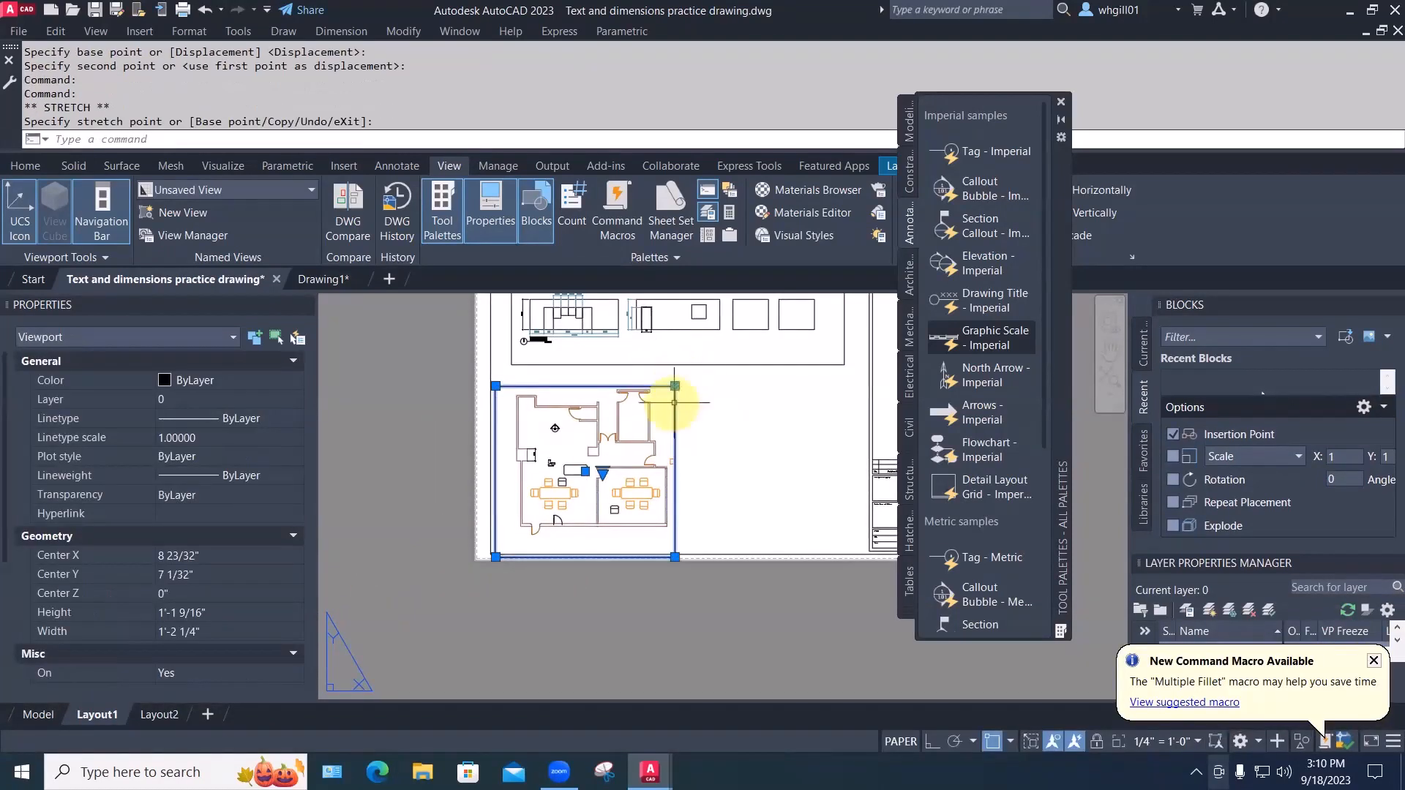
{"action": "left_click", "coordinate": [675, 538]}
{"action": "left_click", "coordinate": [496, 385]}
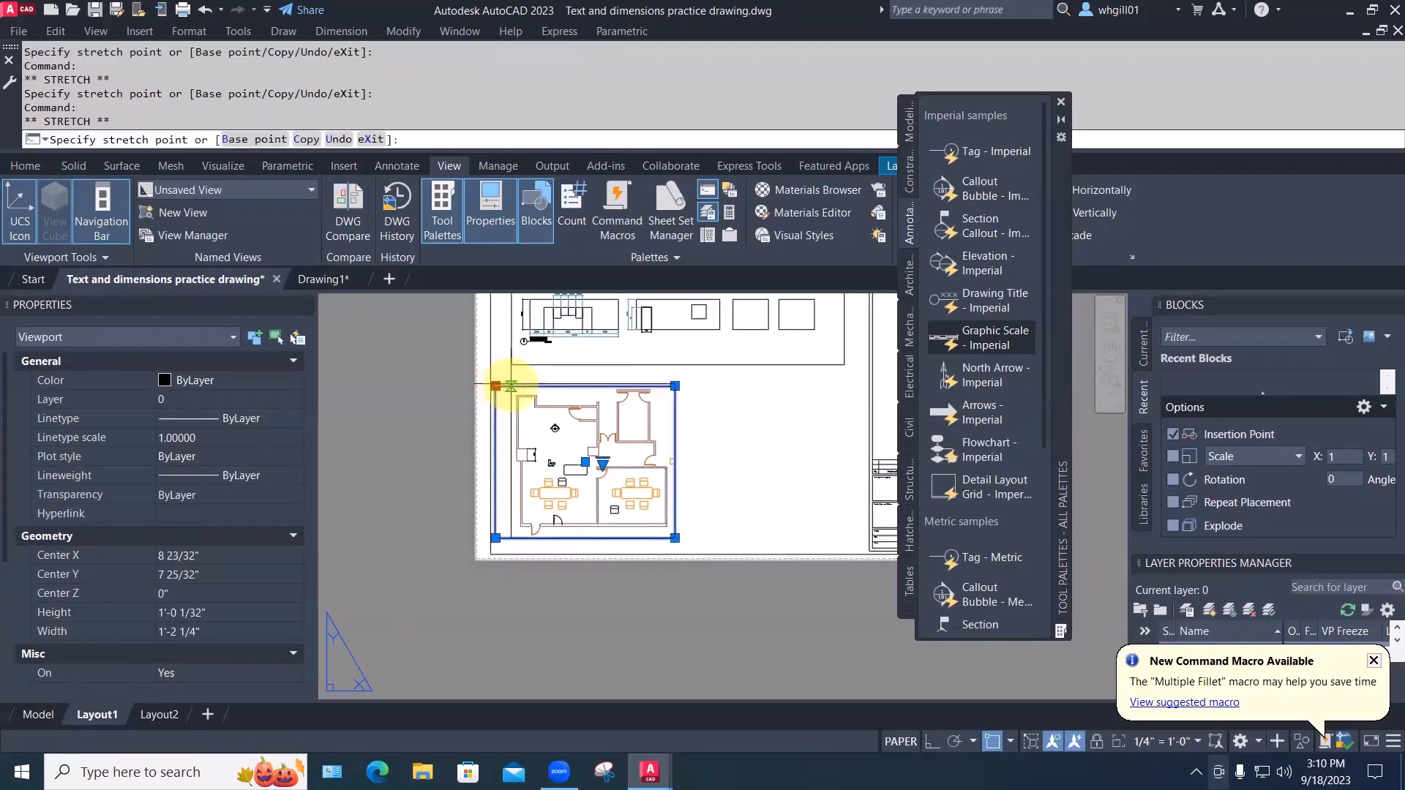
{"action": "left_click", "coordinate": [511, 386]}
{"action": "key", "text": "Escape"}
{"action": "key", "text": "Escape"}
Adjust the top elevation viewport's bottom and top edges with grips
{"action": "scroll", "coordinate": [526, 440], "scroll_direction": "up", "scroll_amount": 2}
{"action": "scroll", "coordinate": [611, 449], "scroll_direction": "down", "scroll_amount": 2}
{"action": "middle_click_drag", "start_coordinate": [612, 449], "coordinate": [523, 503]}
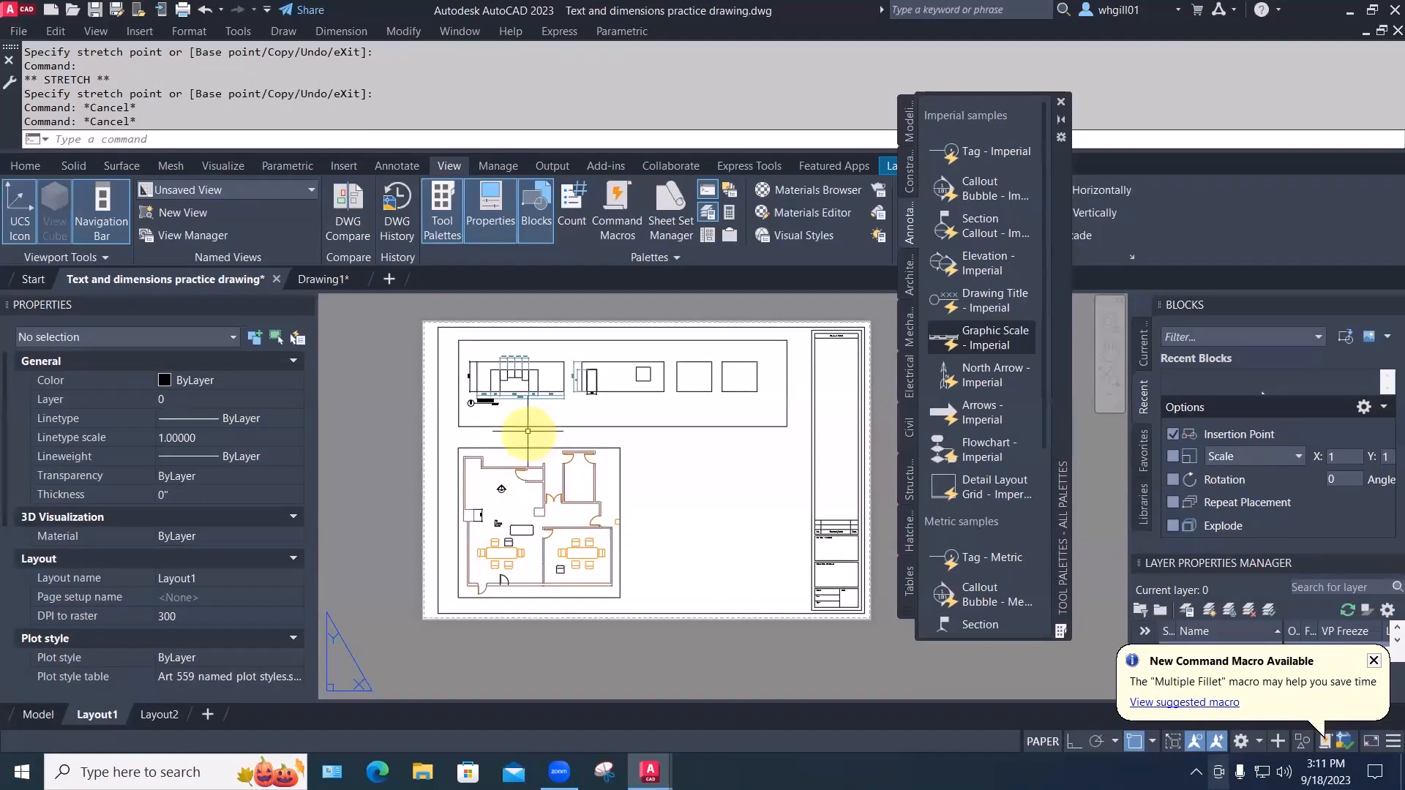
{"action": "left_click", "coordinate": [594, 425]}
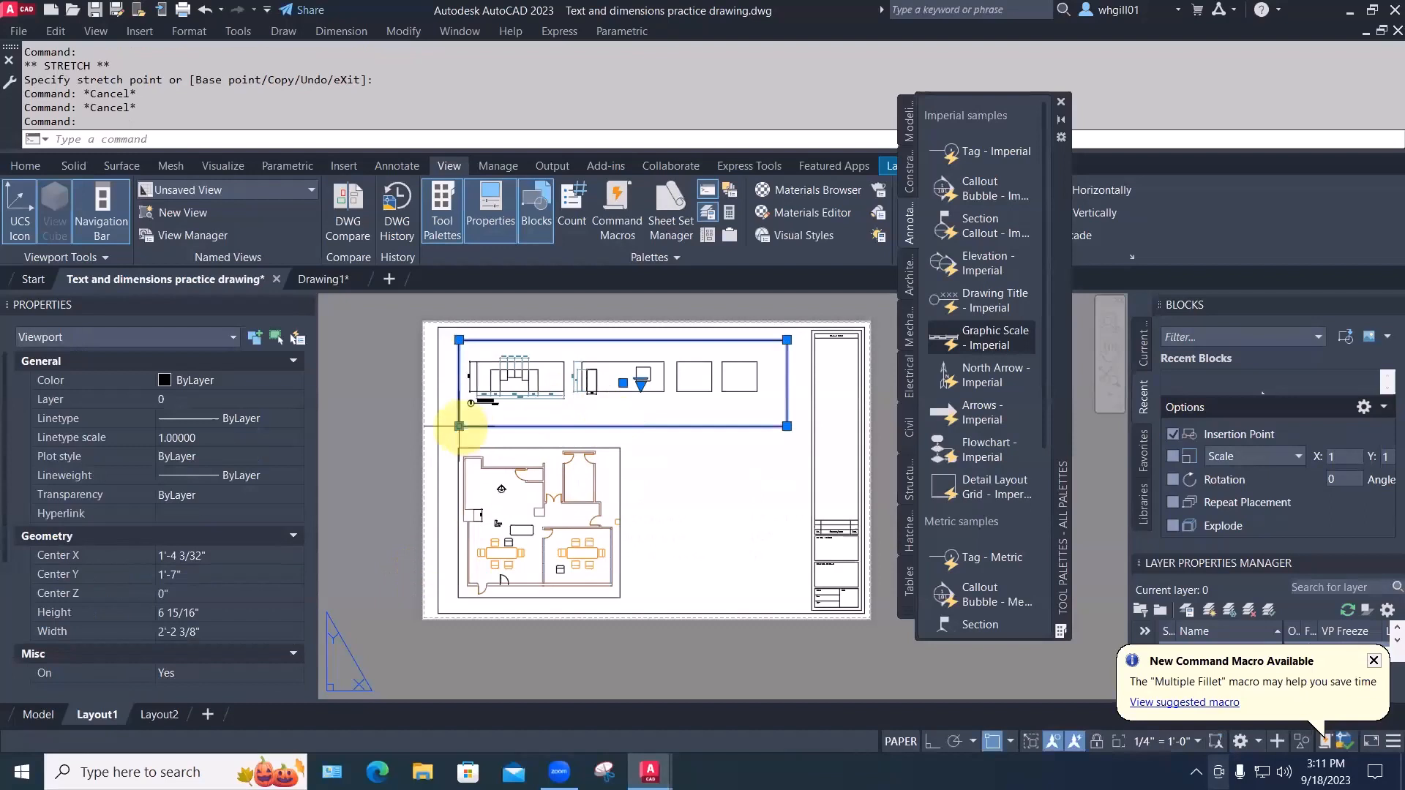
{"action": "left_click", "coordinate": [459, 426]}
{"action": "left_click", "coordinate": [460, 409]}
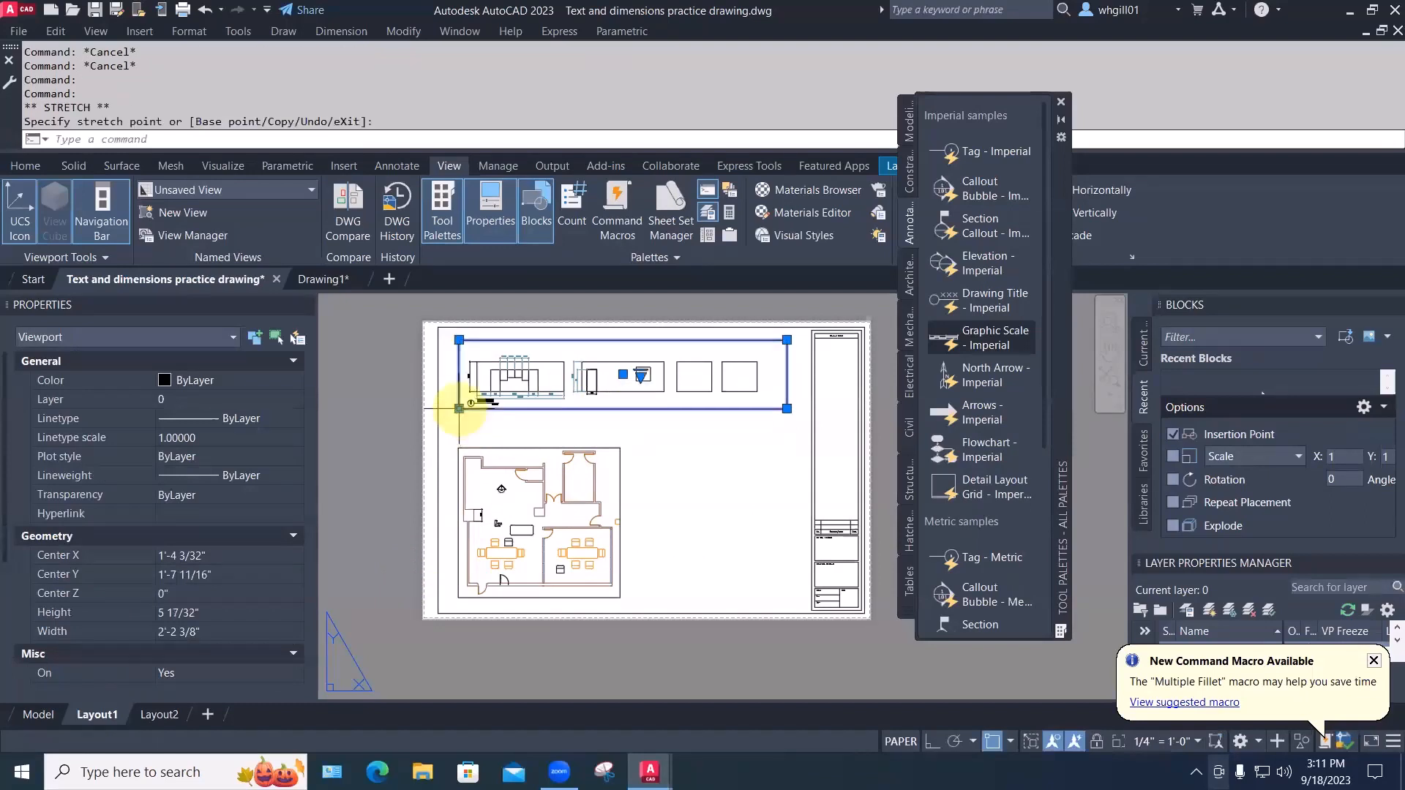
{"action": "left_click", "coordinate": [460, 351]}
{"action": "left_click", "coordinate": [459, 351]}
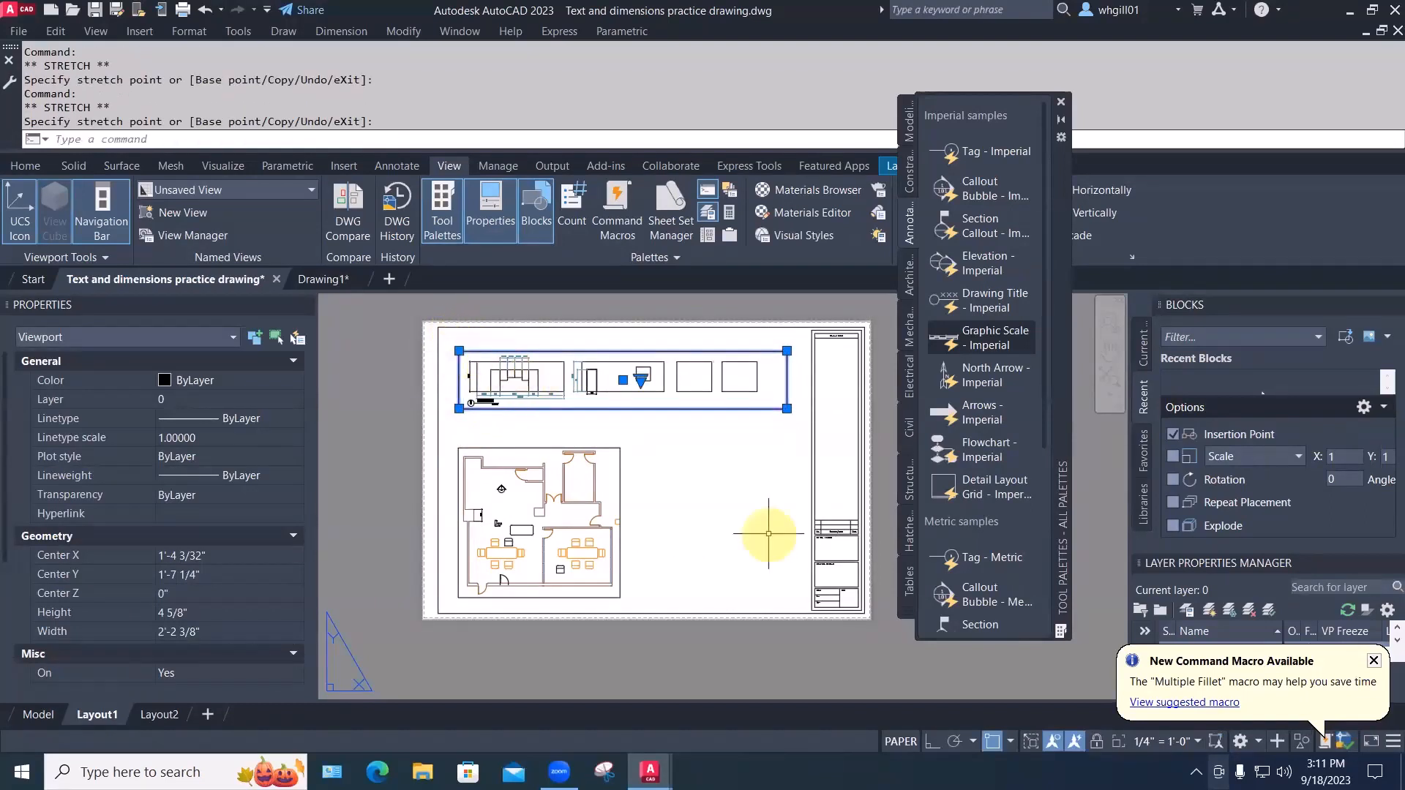
{"action": "key", "text": "Escape"}
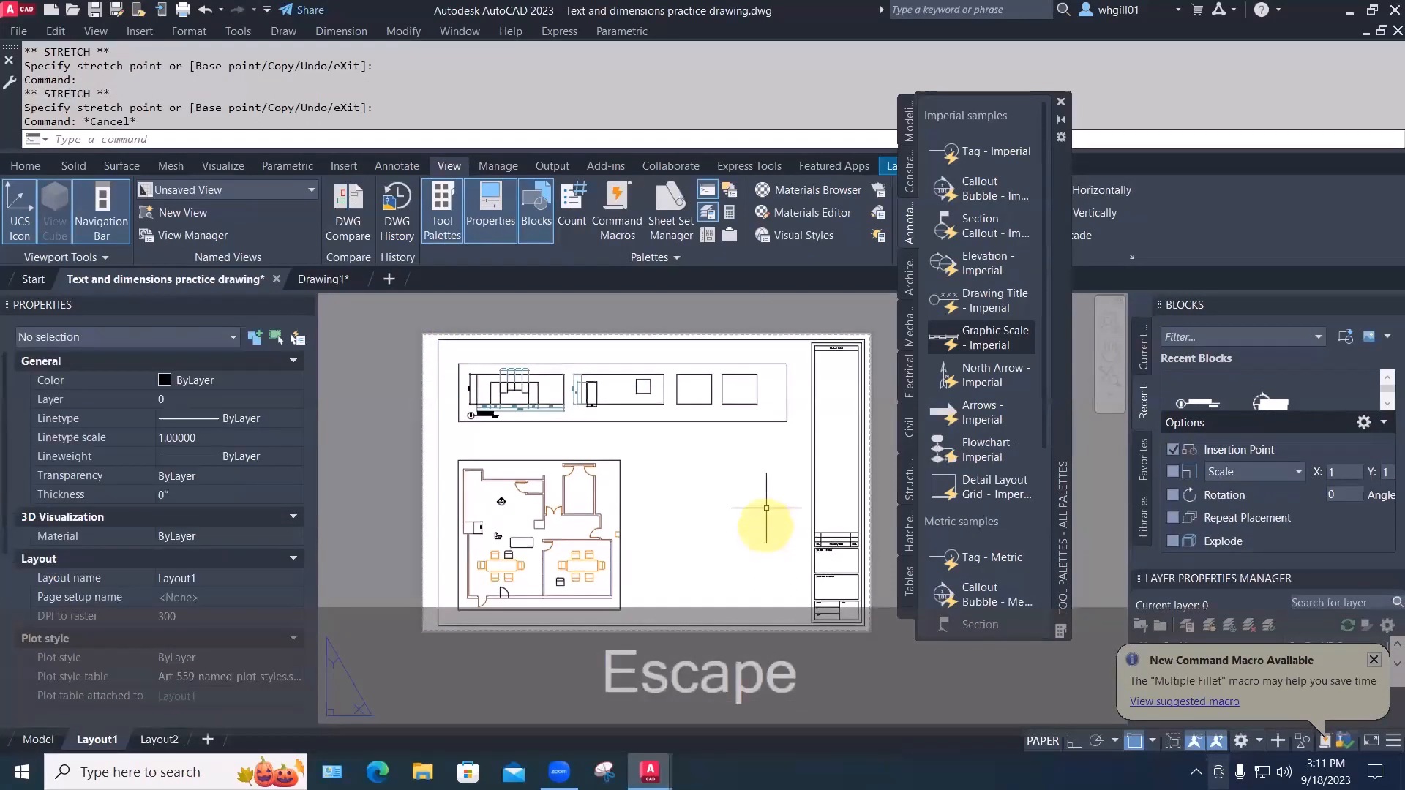
Delete the elevation viewport at the top of the sheet
{"action": "middle_click_drag", "start_coordinate": [741, 486], "coordinate": [716, 457]}
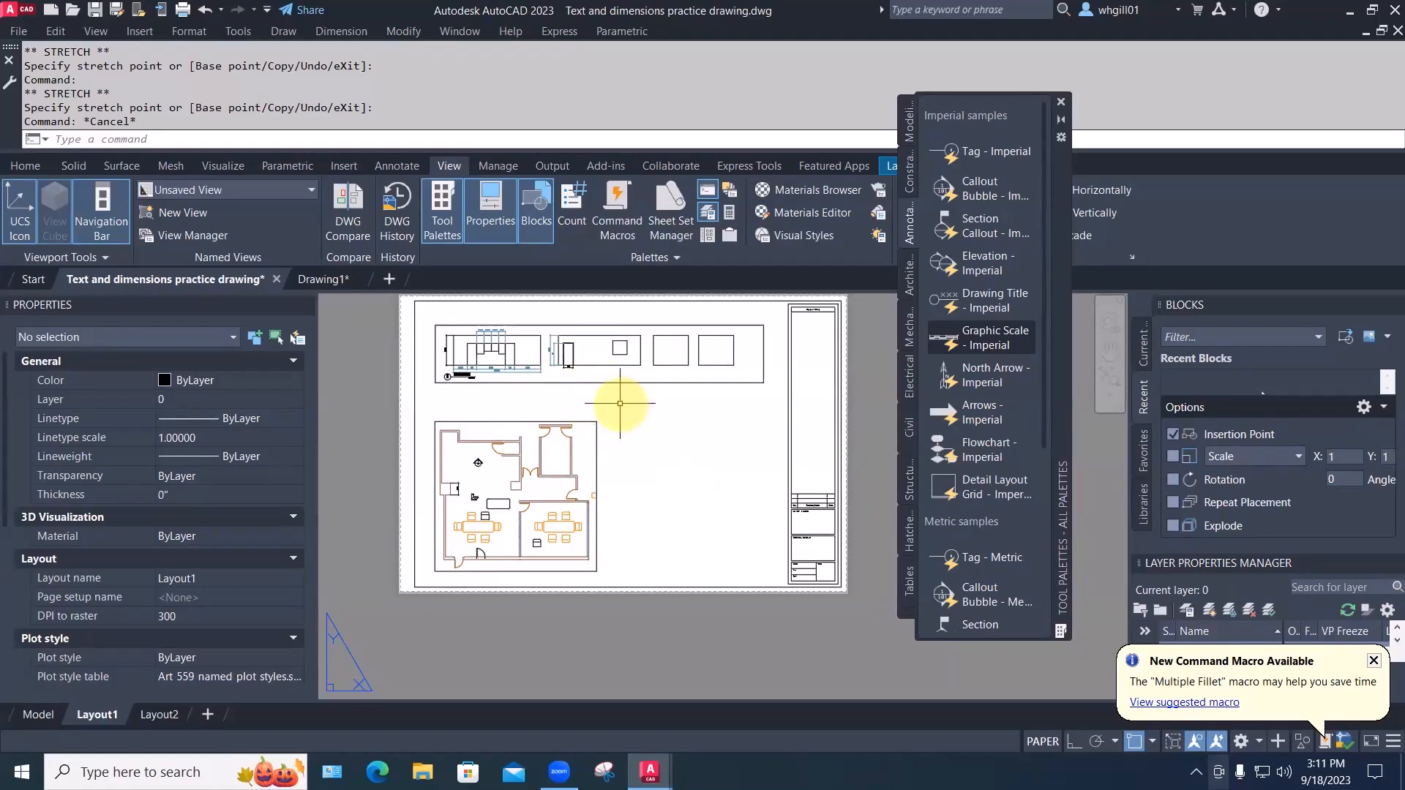
{"action": "left_click", "coordinate": [611, 381]}
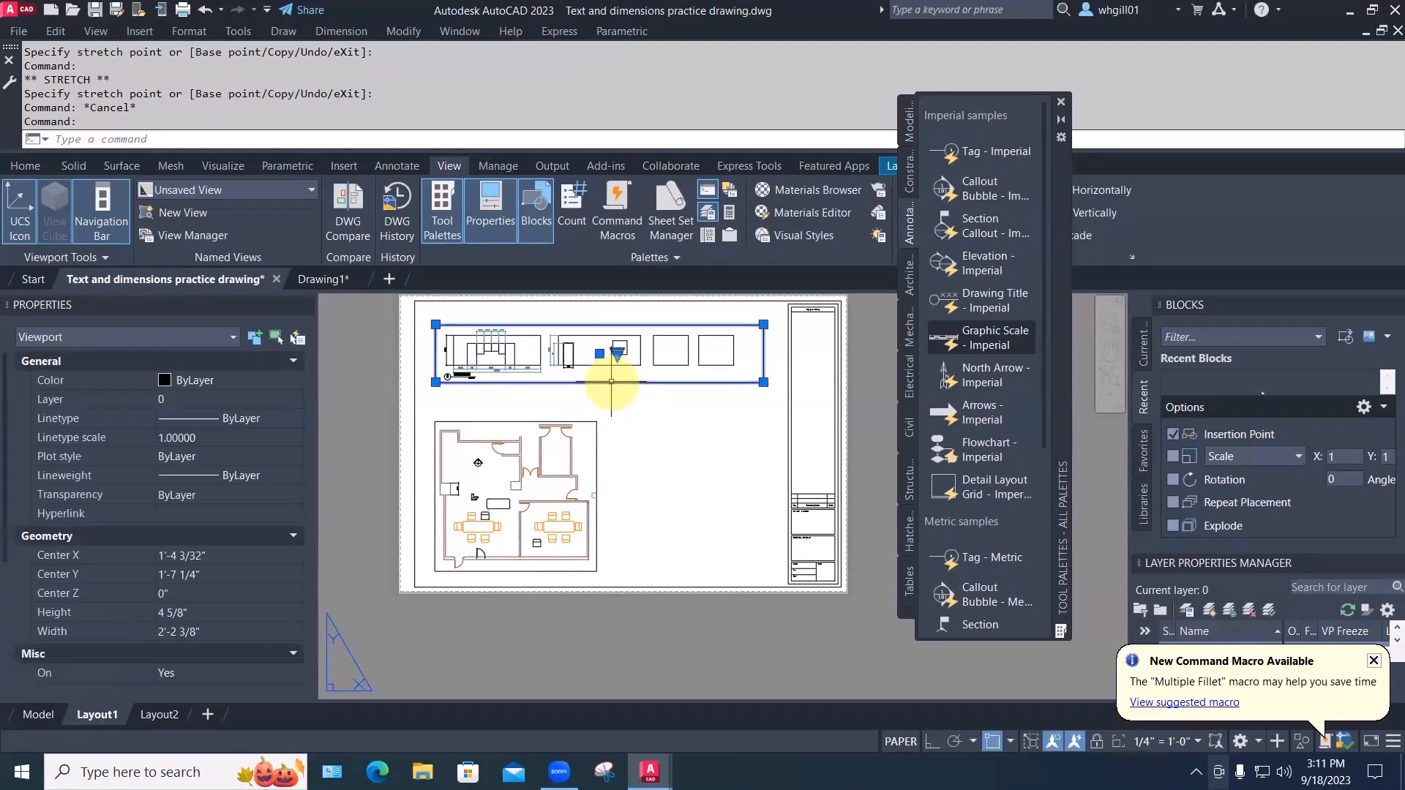
{"action": "key", "text": "Delete"}
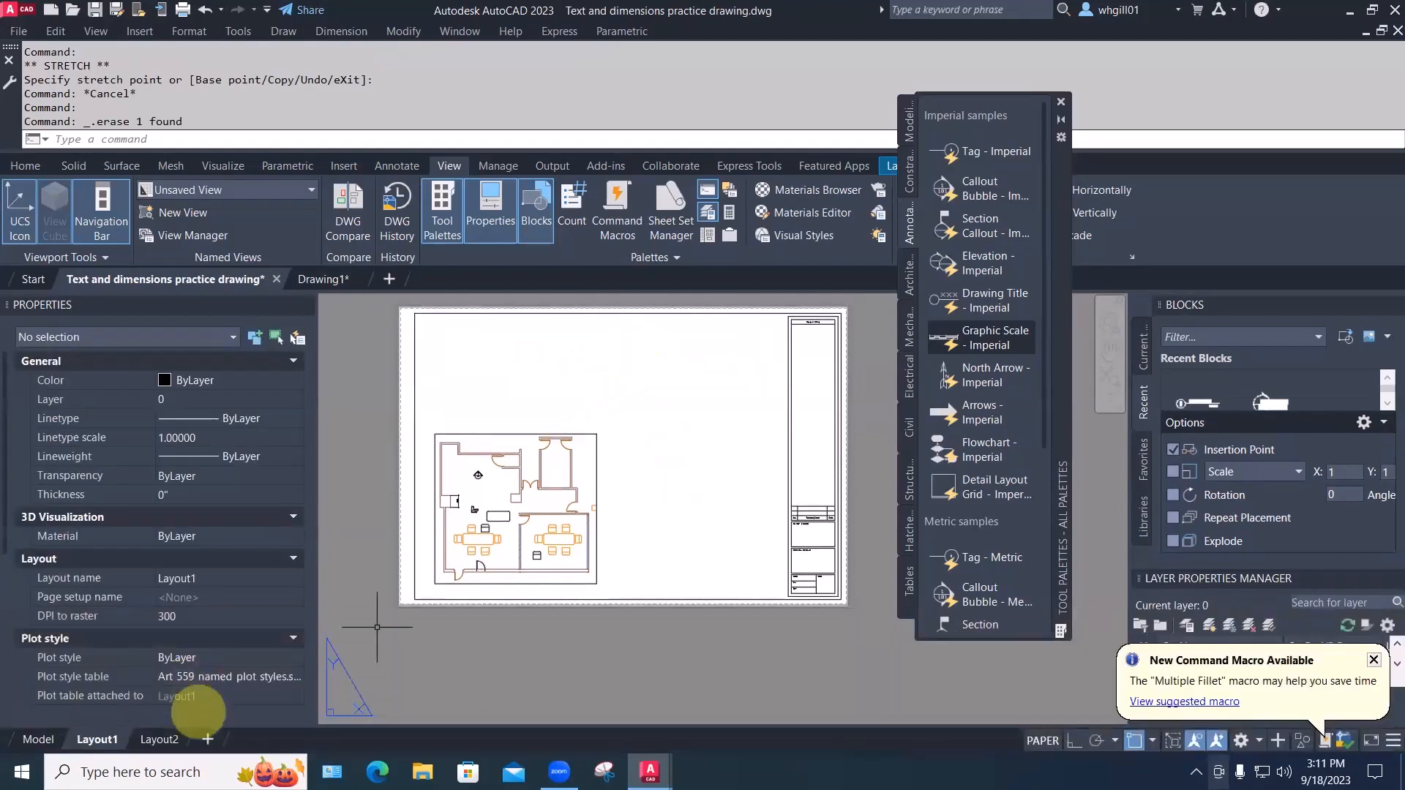
Start moving the floor plan viewport again and pick its base point
{"action": "type", "text": "m"}
{"action": "key", "text": "space"}
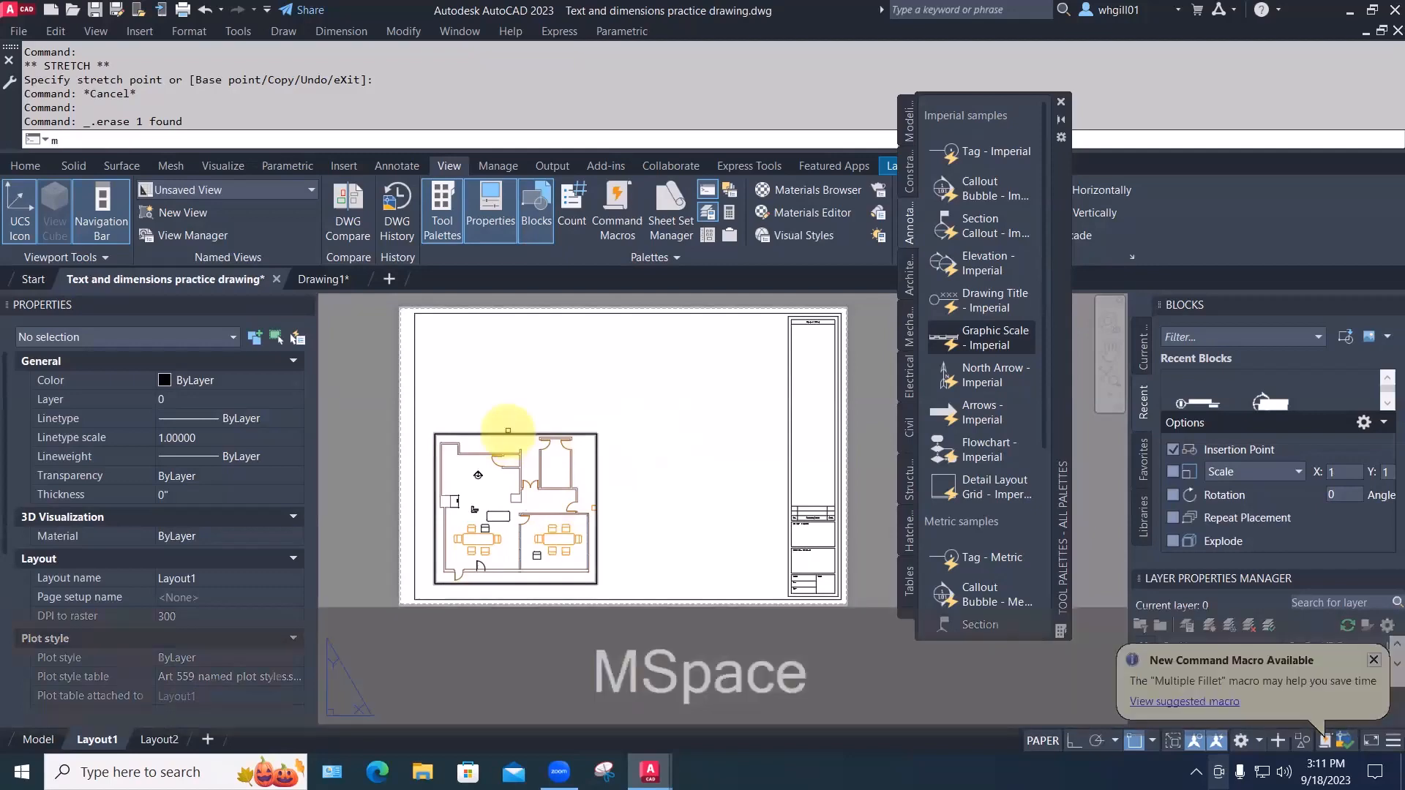
{"action": "left_click", "coordinate": [510, 435]}
{"action": "key", "text": "space"}
{"action": "left_click", "coordinate": [510, 437]}
{"action": "left_click", "coordinate": [512, 440]}
{"action": "left_click", "coordinate": [513, 440]}
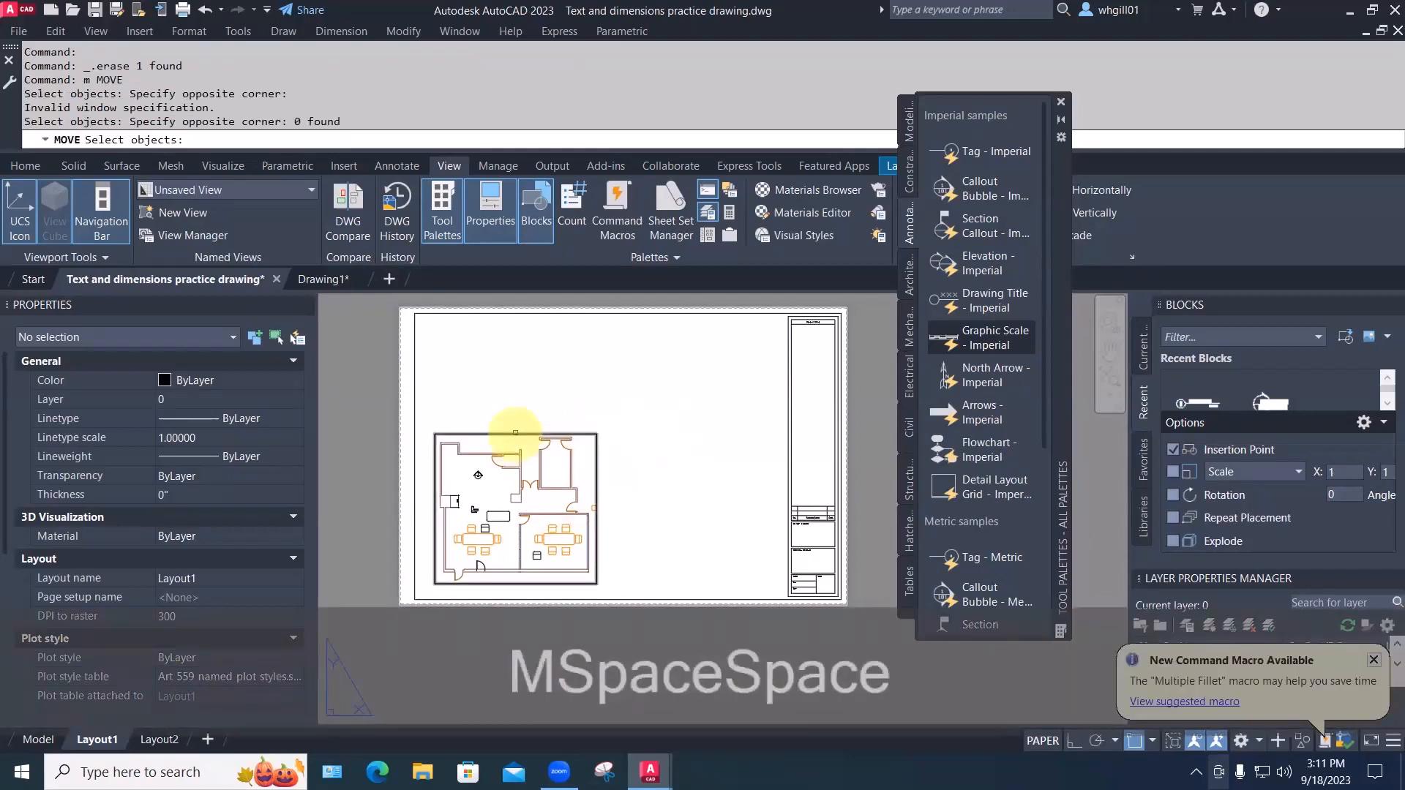
{"action": "key", "text": "space"}
{"action": "left_click", "coordinate": [514, 440]}
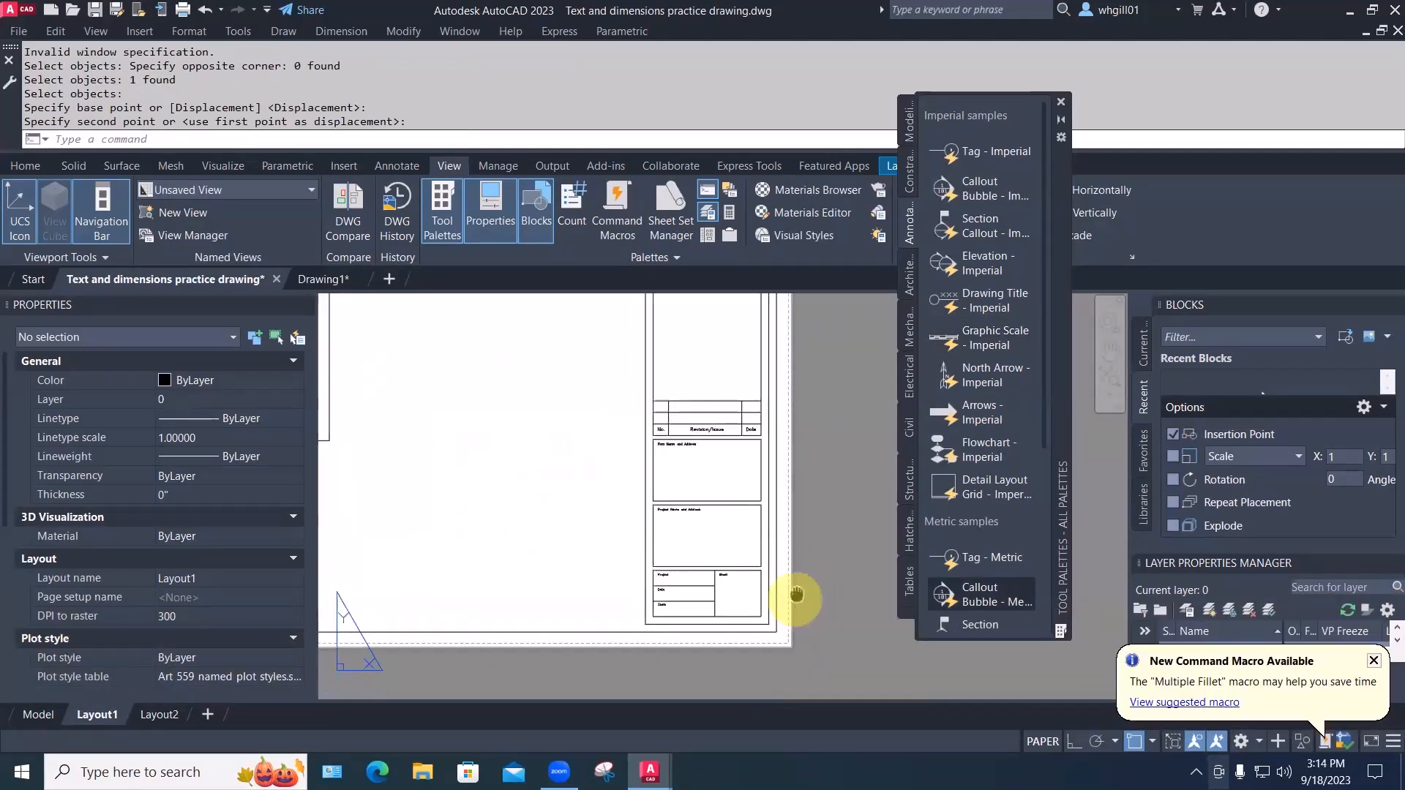
Zoom to the title block and place the text A100 in its Sheet box
{"action": "middle_click_drag", "start_coordinate": [800, 596], "coordinate": [841, 643]}
{"action": "scroll", "coordinate": [757, 566], "scroll_direction": "up", "scroll_amount": 1}
{"action": "scroll", "coordinate": [756, 567], "scroll_direction": "down", "scroll_amount": 4}
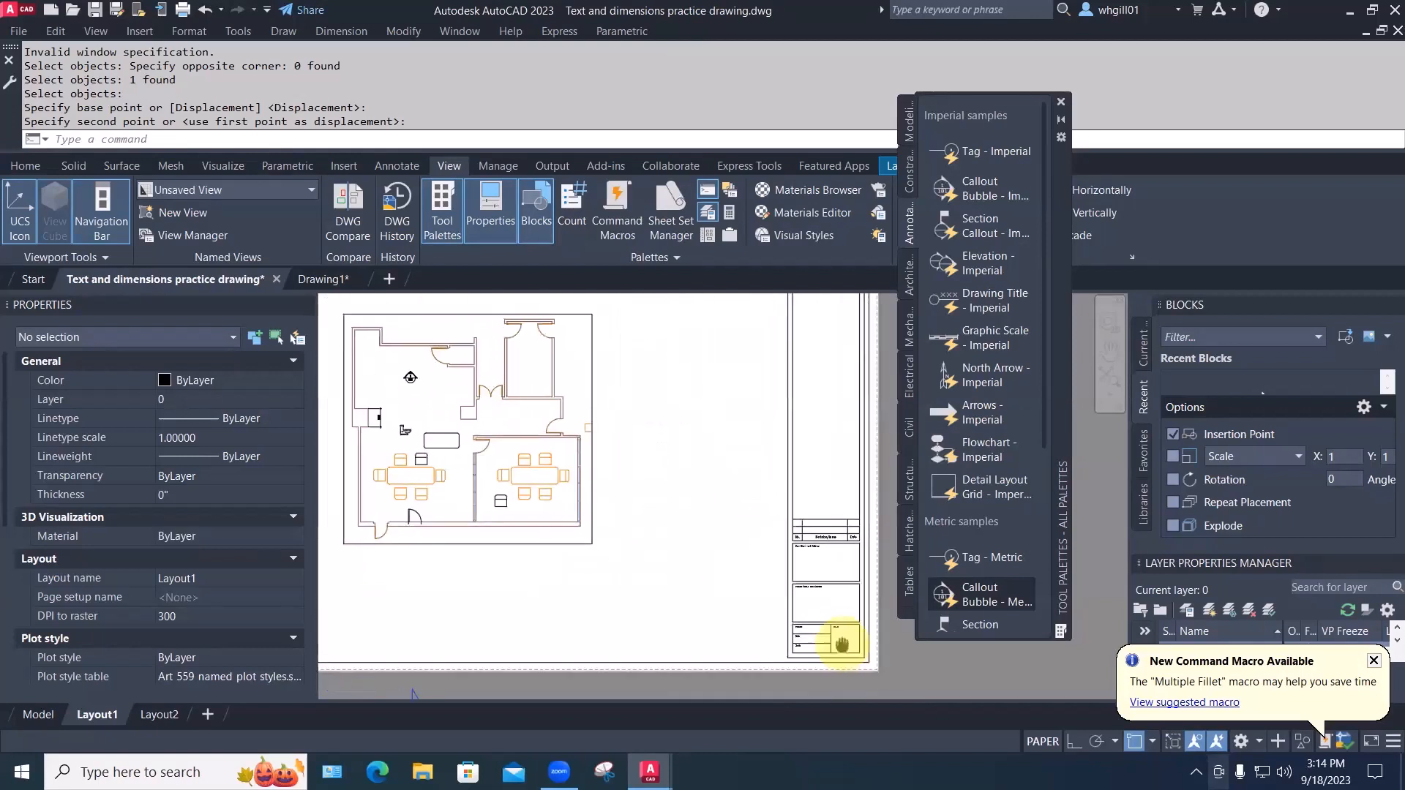
{"action": "scroll", "coordinate": [398, 378], "scroll_direction": "up", "scroll_amount": 4}
{"action": "scroll", "coordinate": [397, 378], "scroll_direction": "up", "scroll_amount": 3}
{"action": "scroll", "coordinate": [395, 348], "scroll_direction": "down", "scroll_amount": 10}
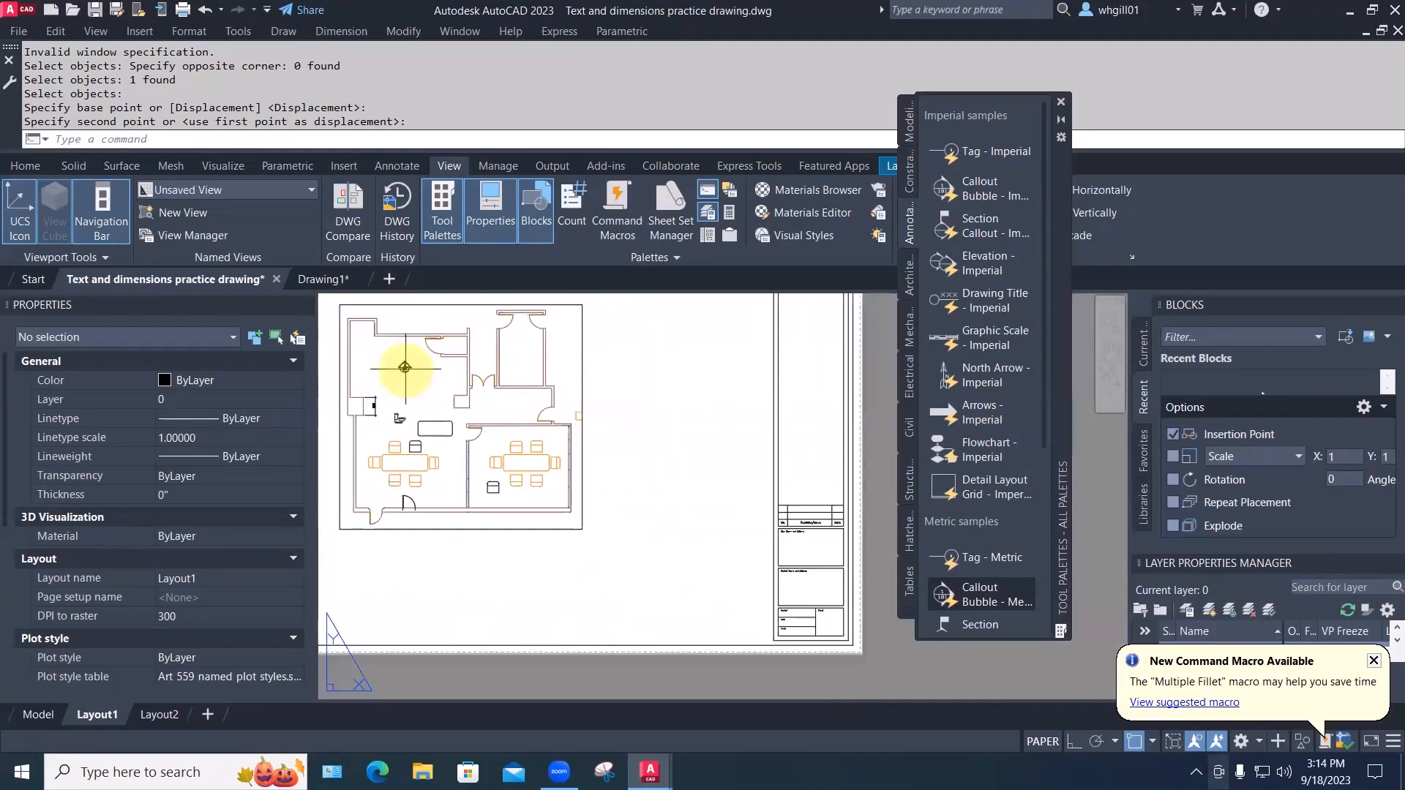
{"action": "middle_click_drag", "start_coordinate": [654, 512], "coordinate": [758, 532]}
{"action": "scroll", "coordinate": [841, 611], "scroll_direction": "up", "scroll_amount": 5}
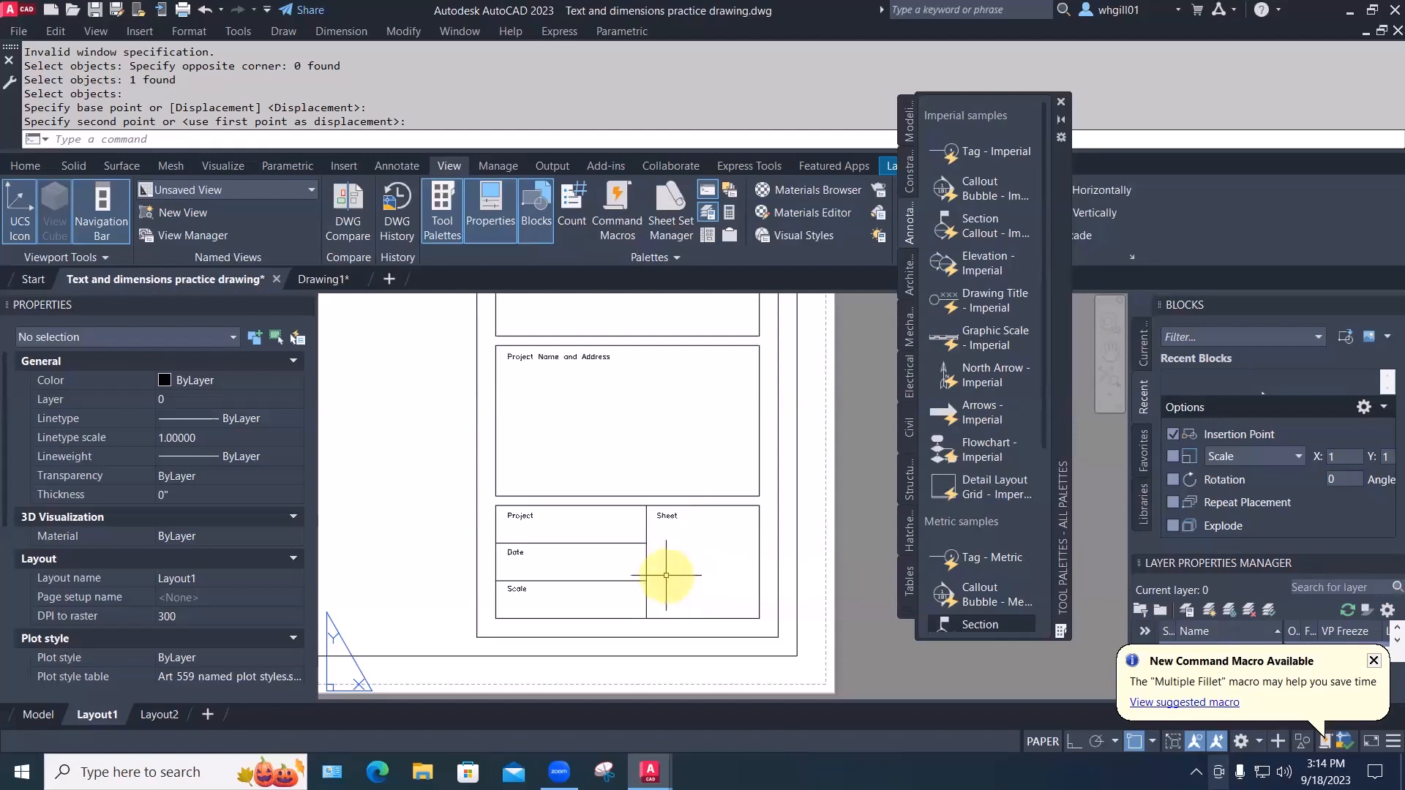
{"action": "type", "text": "te"}
{"action": "key", "text": "Return"}
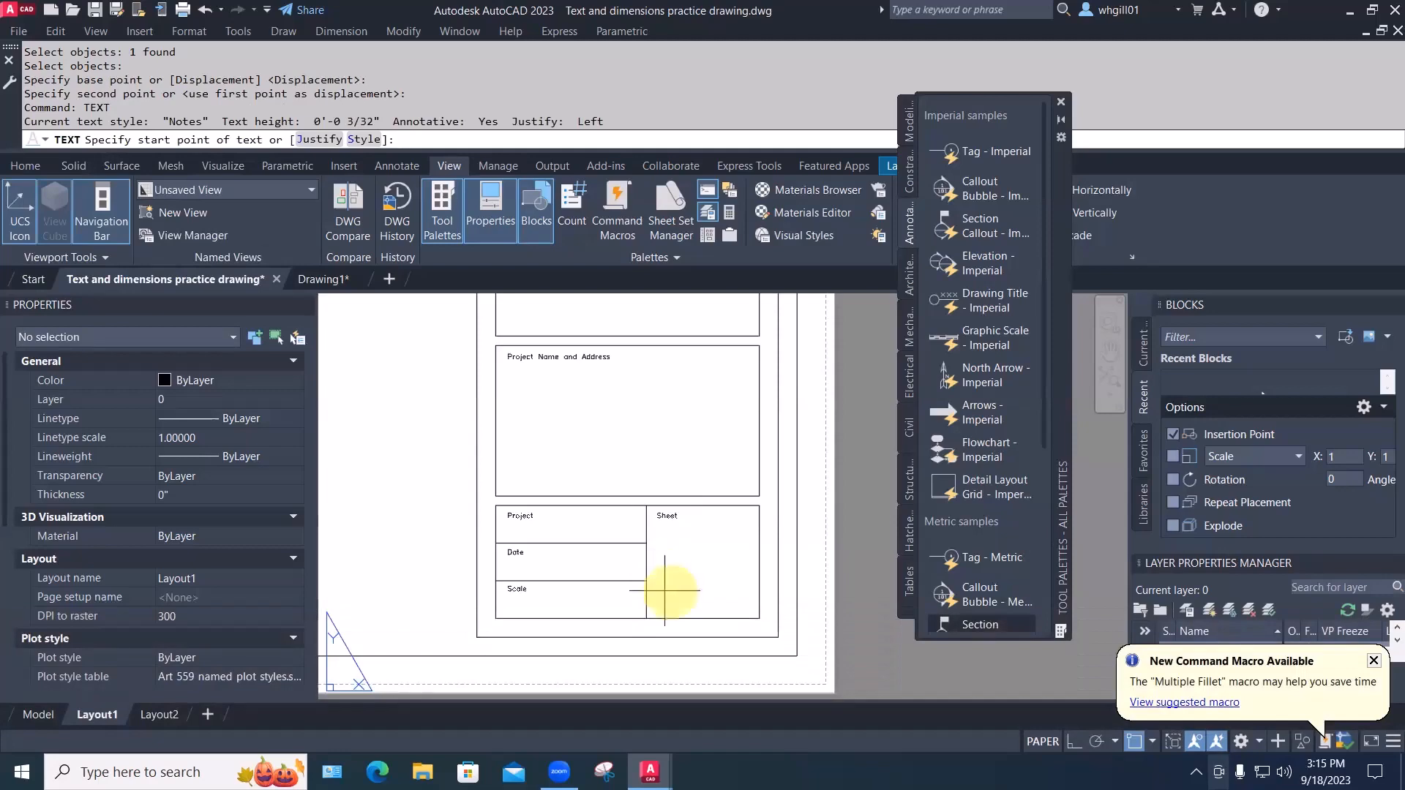
{"action": "key", "text": "Escape"}
{"action": "key", "text": "Escape"}
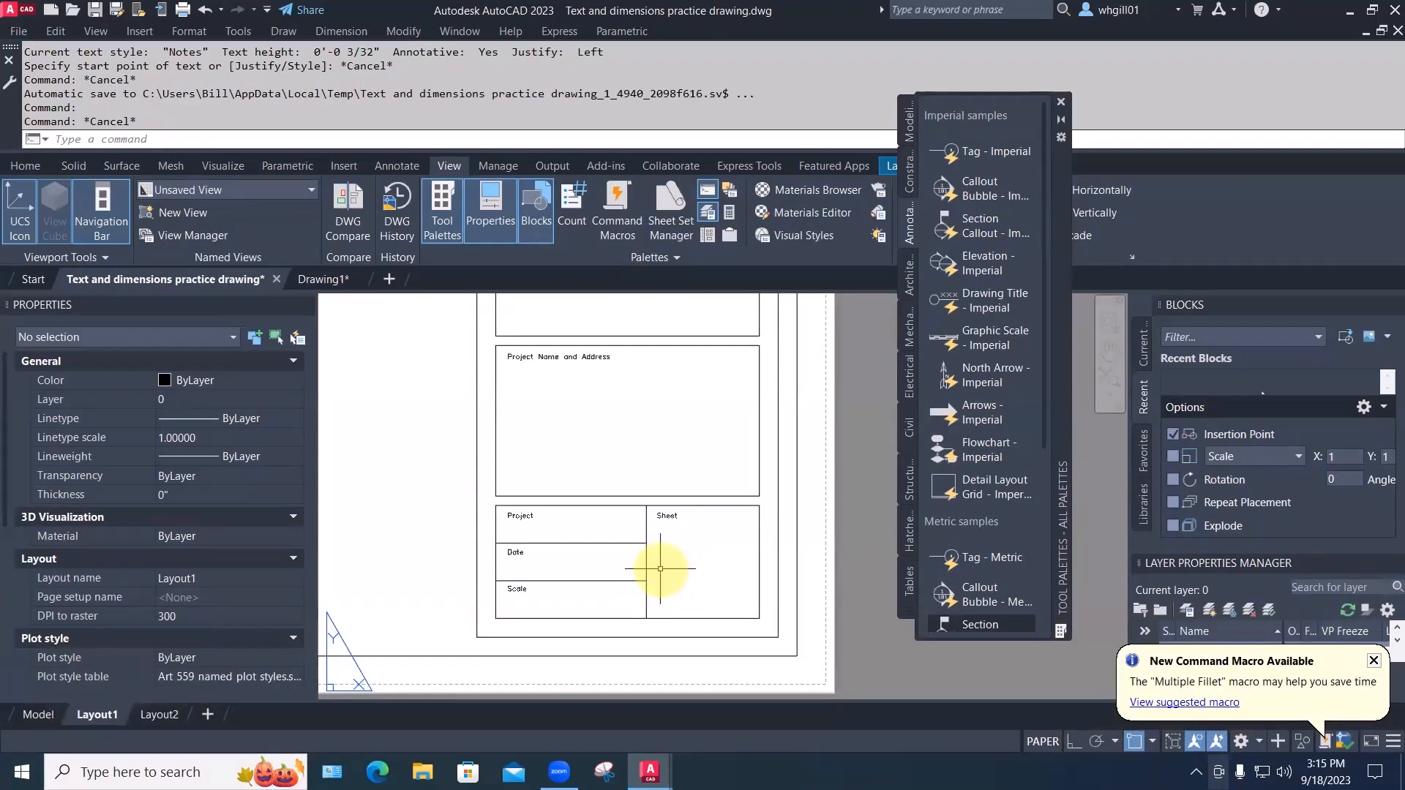
{"action": "type", "text": "TEXT"}
{"action": "key", "text": "Return"}
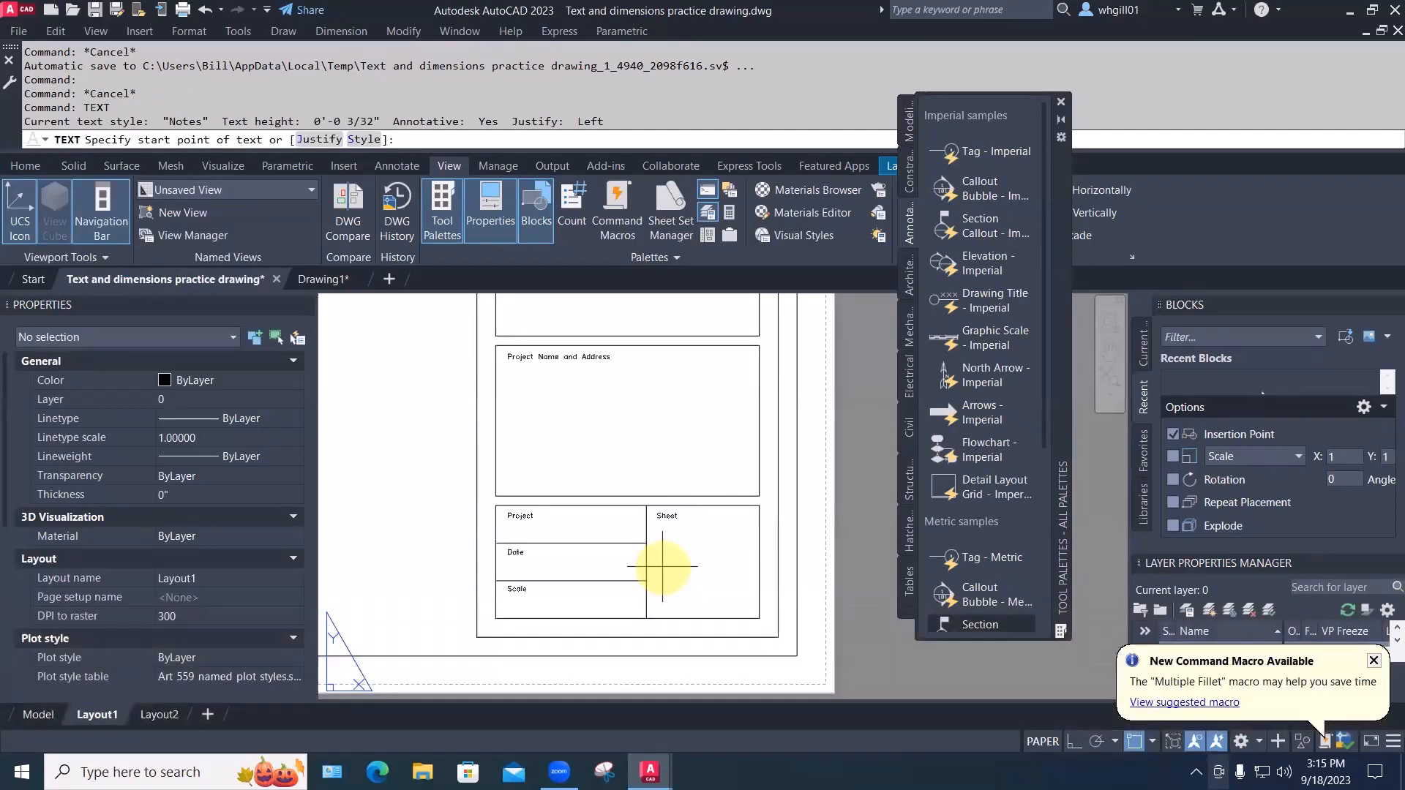
{"action": "left_click", "coordinate": [662, 566]}
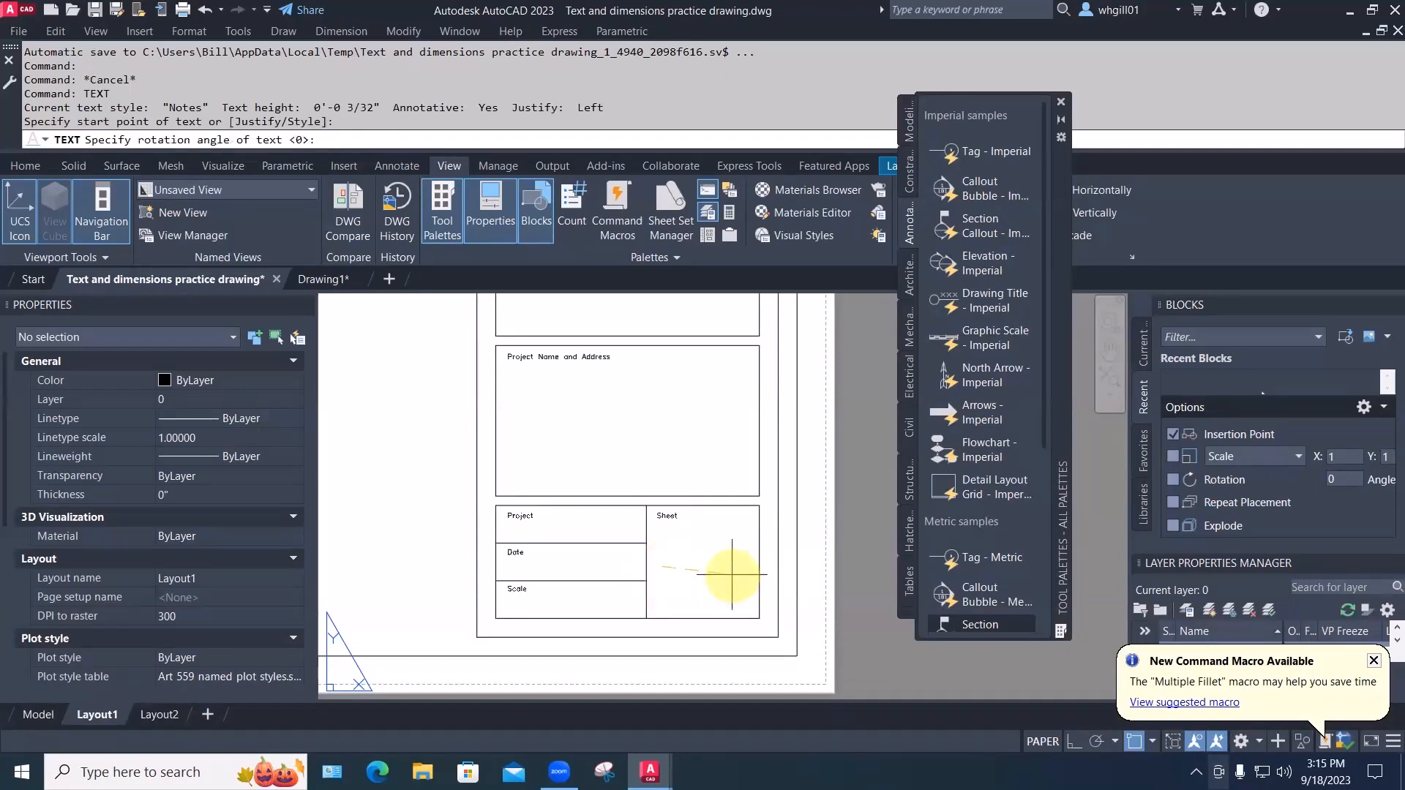
Set the A100 text's paper text height to .25 (1/4") in Properties
{"action": "left_click", "coordinate": [674, 564]}
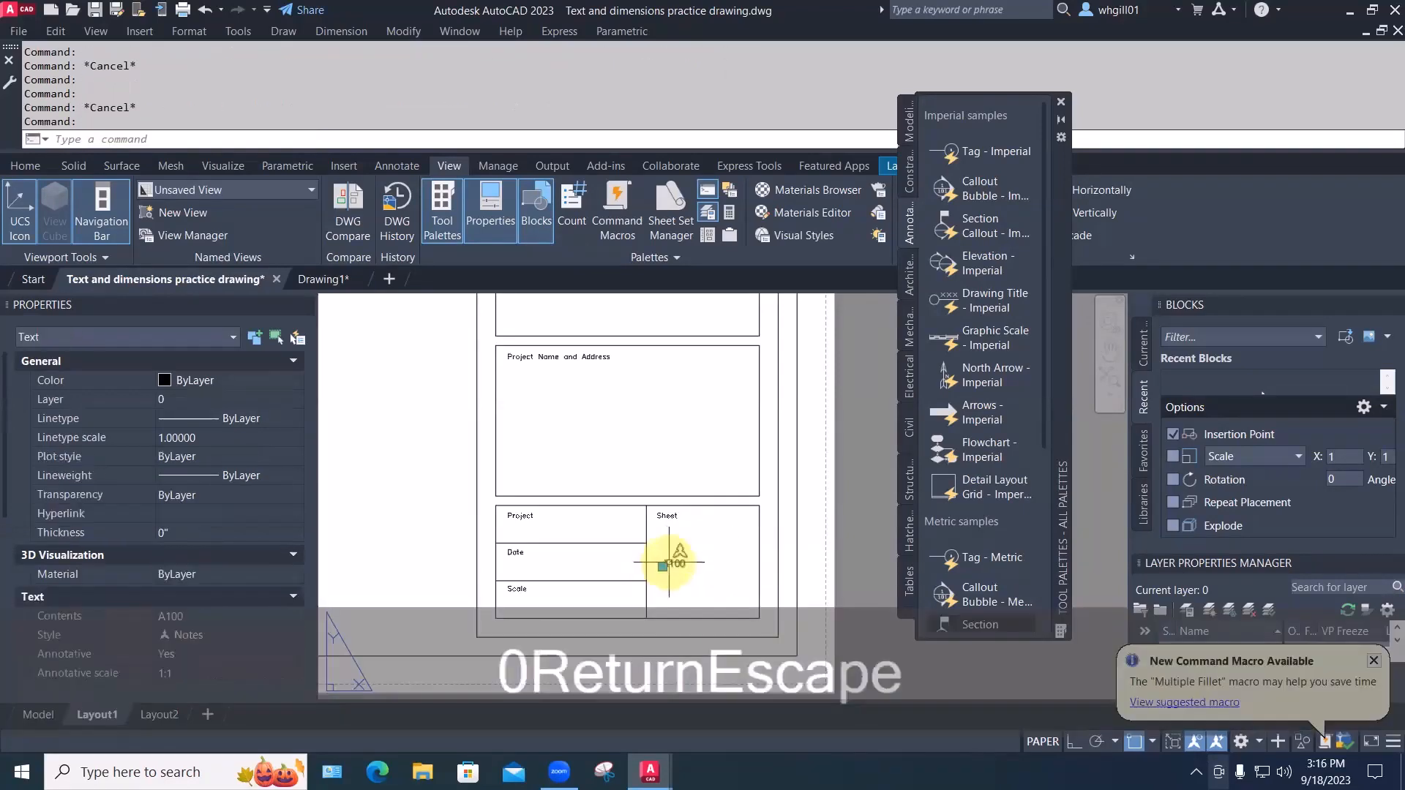
{"action": "scroll", "coordinate": [198, 575], "scroll_direction": "down", "scroll_amount": 3}
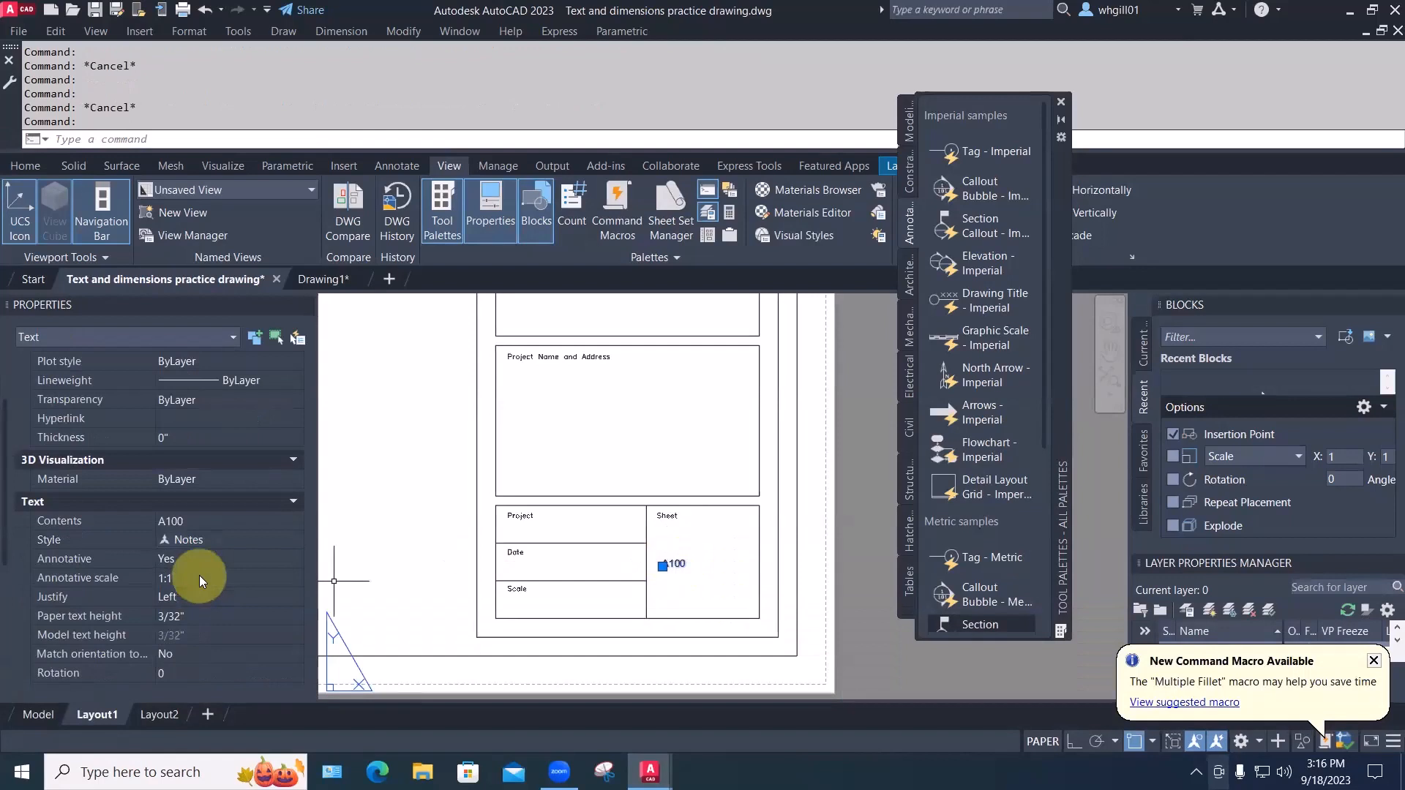
{"action": "left_click", "coordinate": [199, 616]}
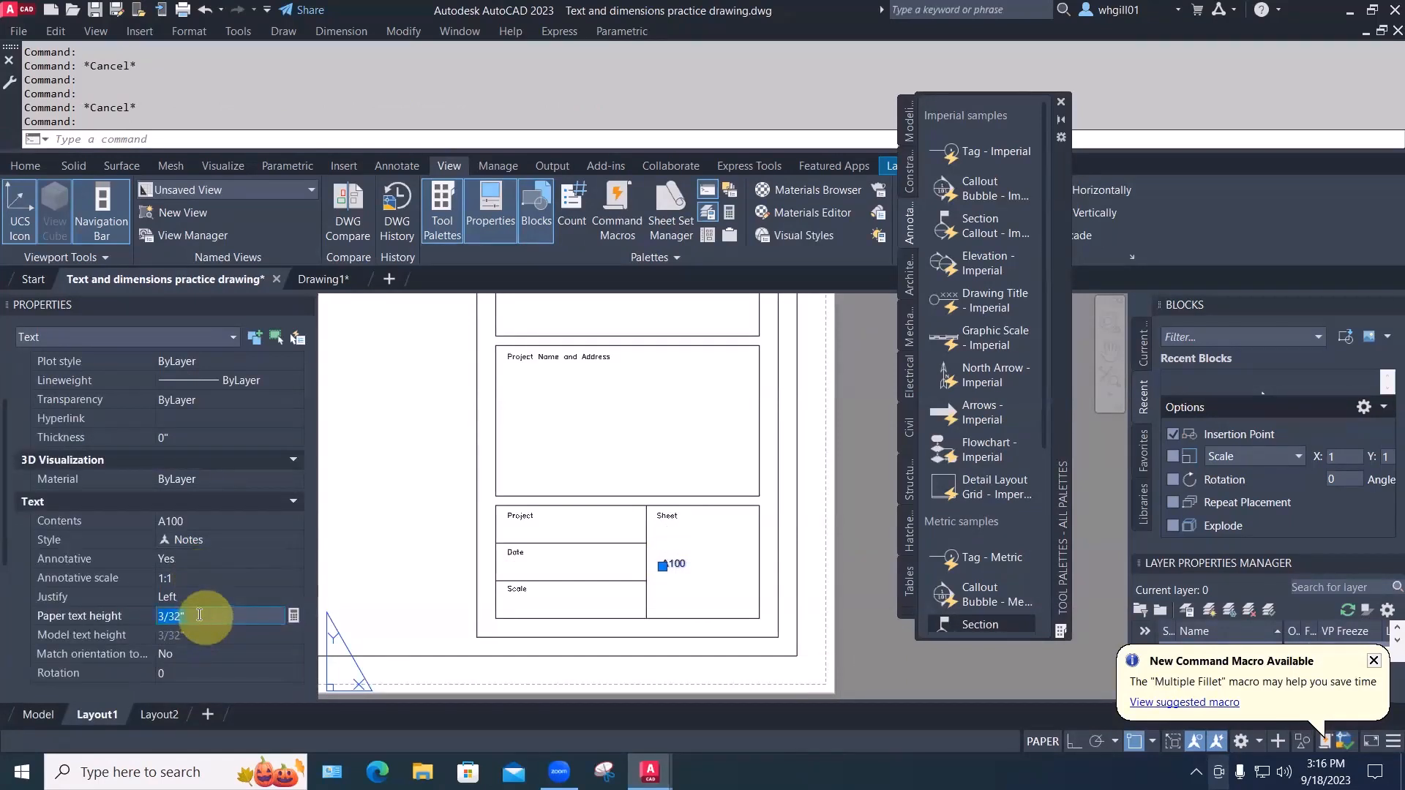
{"action": "type", "text": ".25"}
{"action": "key", "text": "Return"}
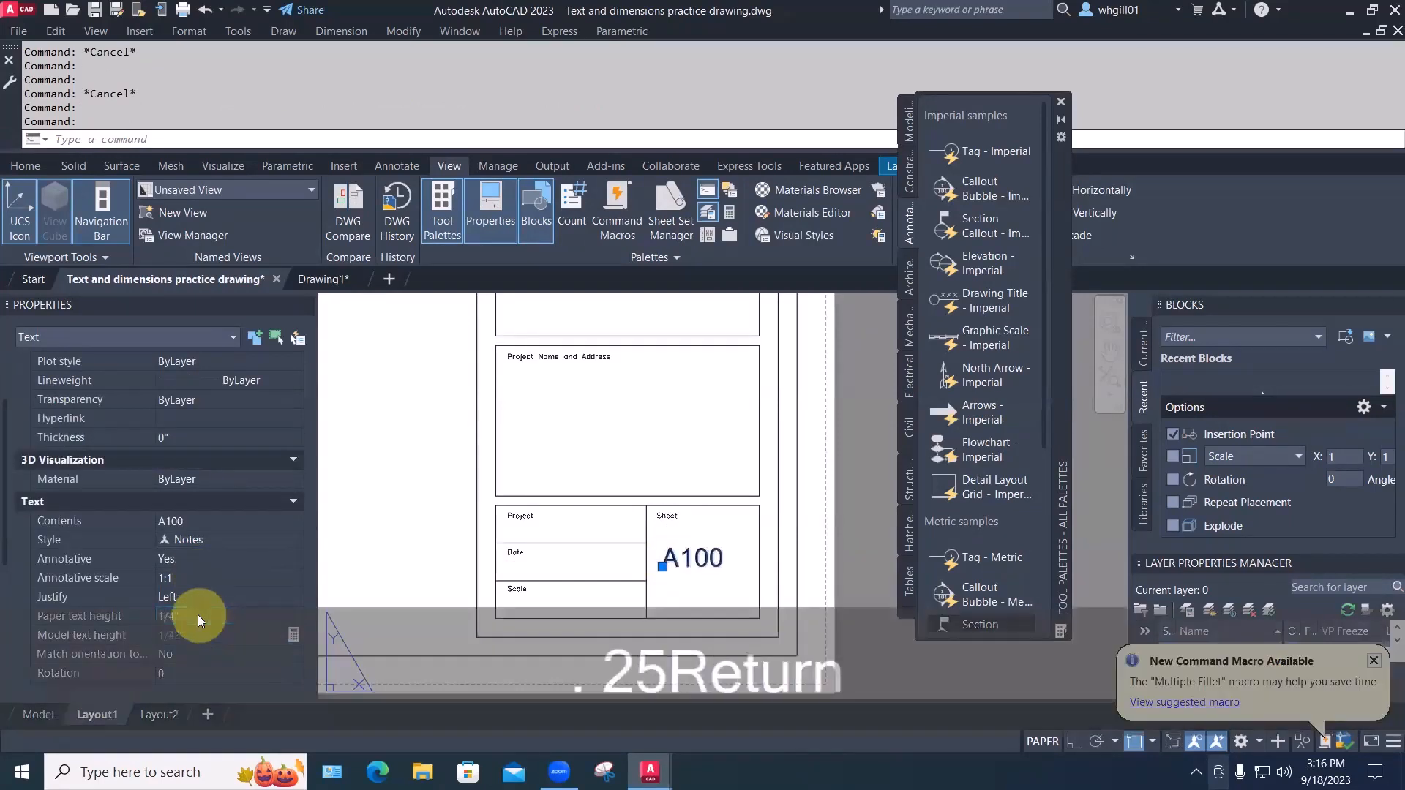
{"action": "key", "text": "Escape"}
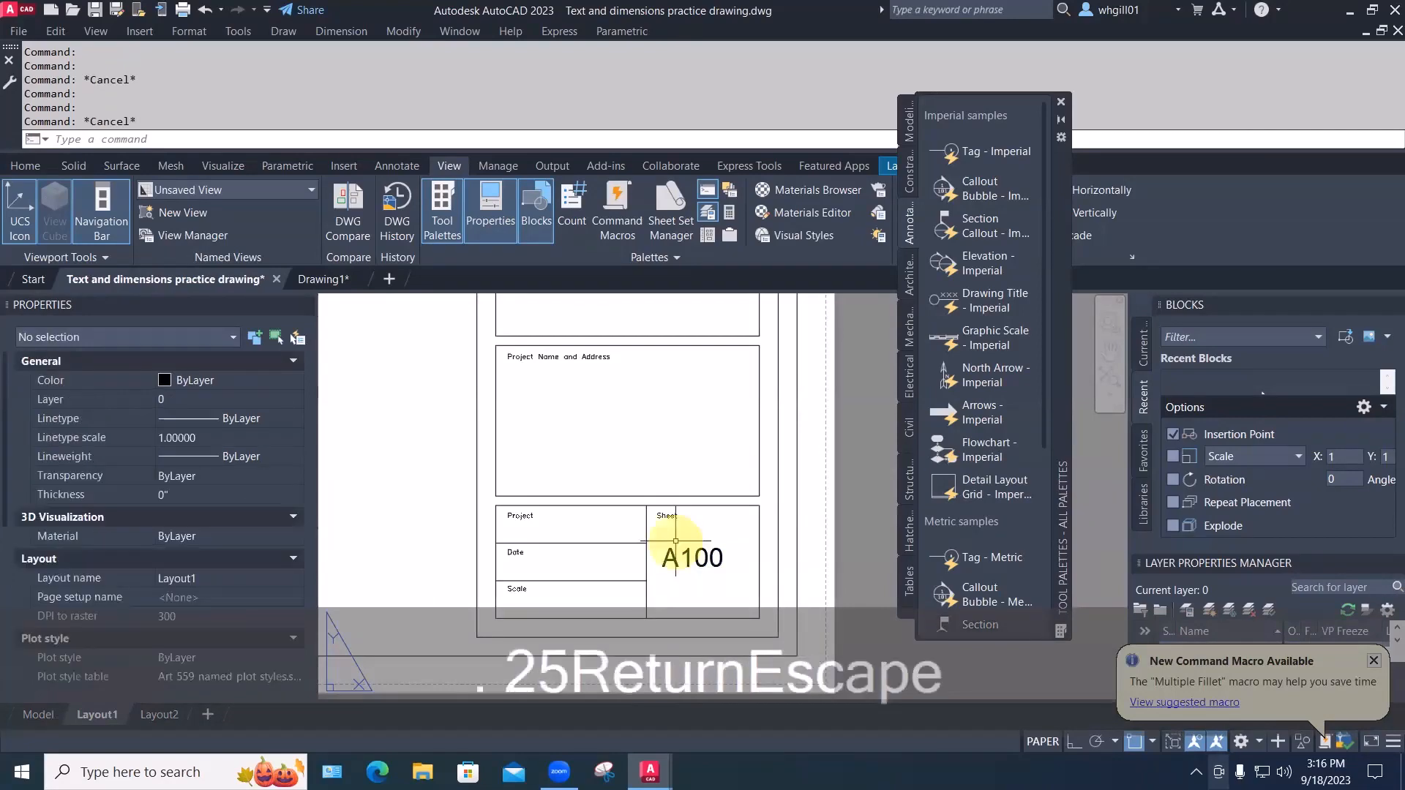
{"action": "scroll", "coordinate": [675, 542], "scroll_direction": "down", "scroll_amount": 2}
{"action": "scroll", "coordinate": [707, 592], "scroll_direction": "down", "scroll_amount": 3}
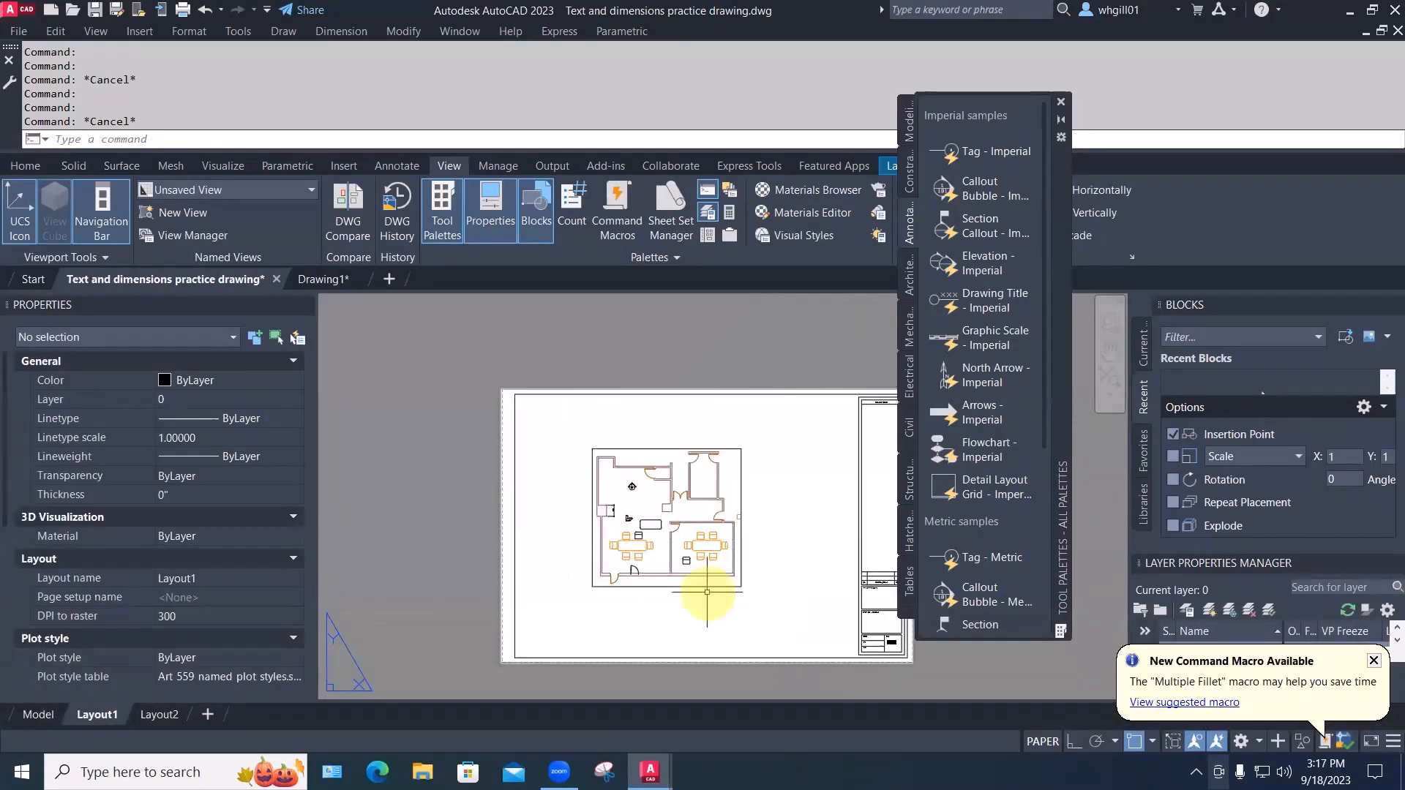
In model space, copy the 34-object elevation set three times into empty space
{"action": "left_click", "coordinate": [38, 714]}
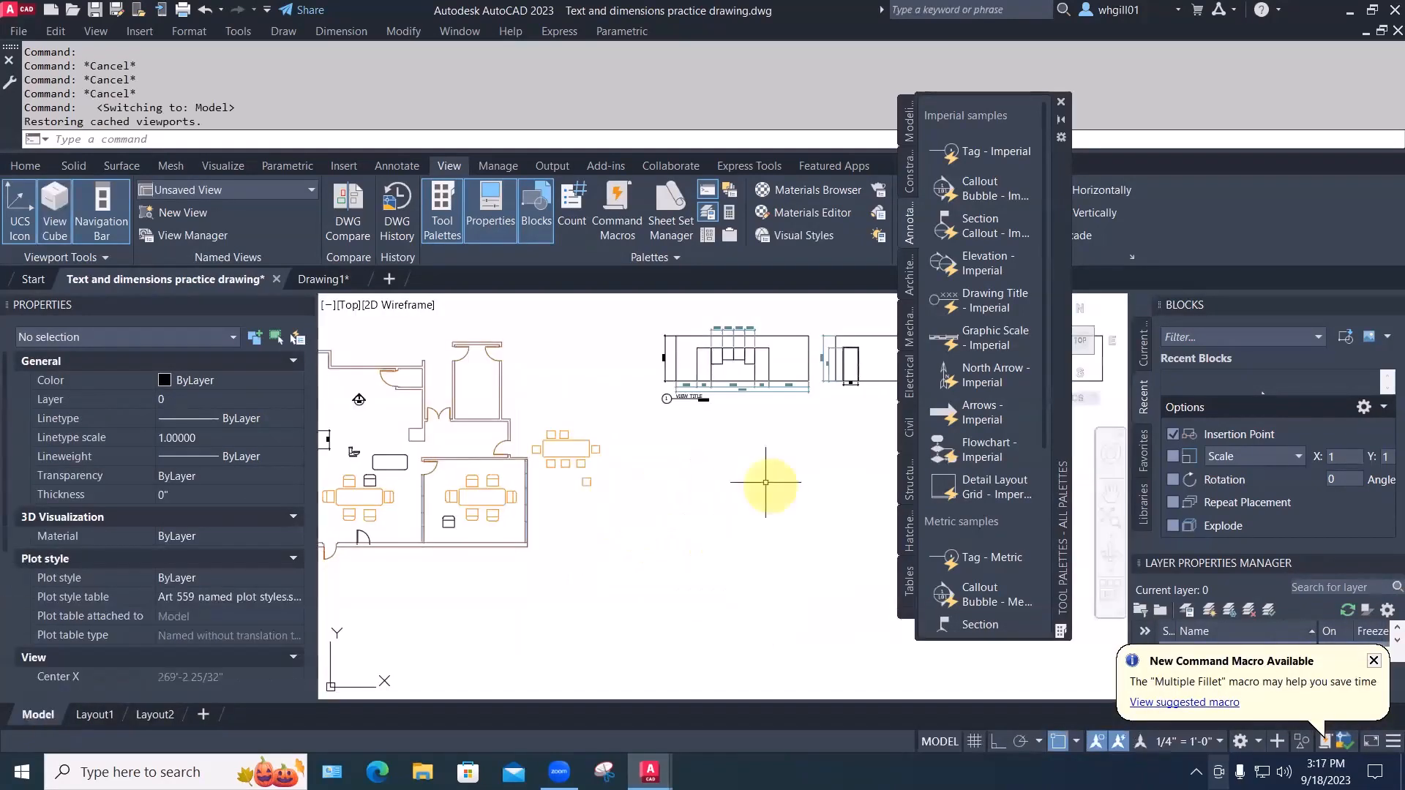
{"action": "scroll", "coordinate": [715, 484], "scroll_direction": "down", "scroll_amount": 4}
{"action": "key", "text": "Escape"}
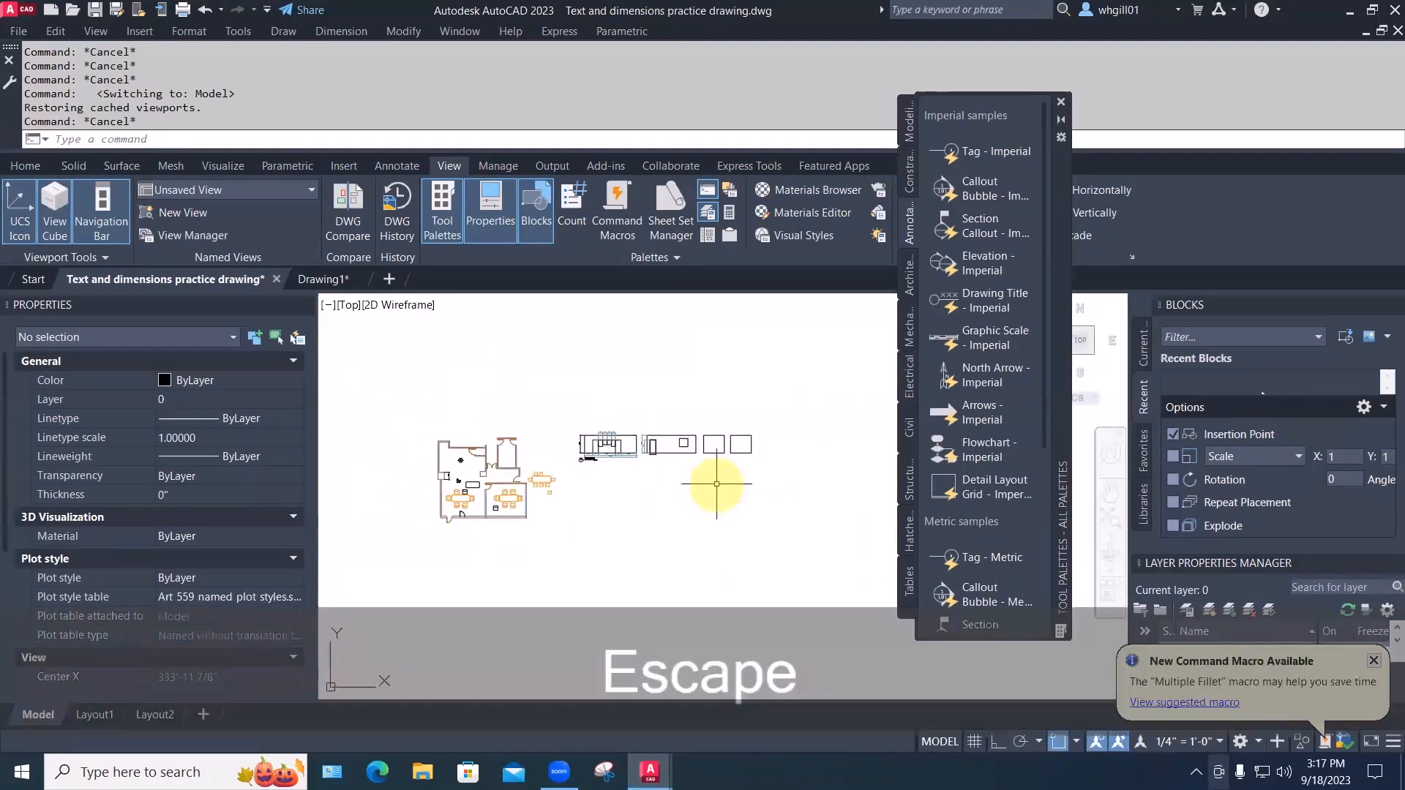
{"action": "type", "text": "cp"}
{"action": "key", "text": "space"}
{"action": "type", "text": "w"}
{"action": "key", "text": "space"}
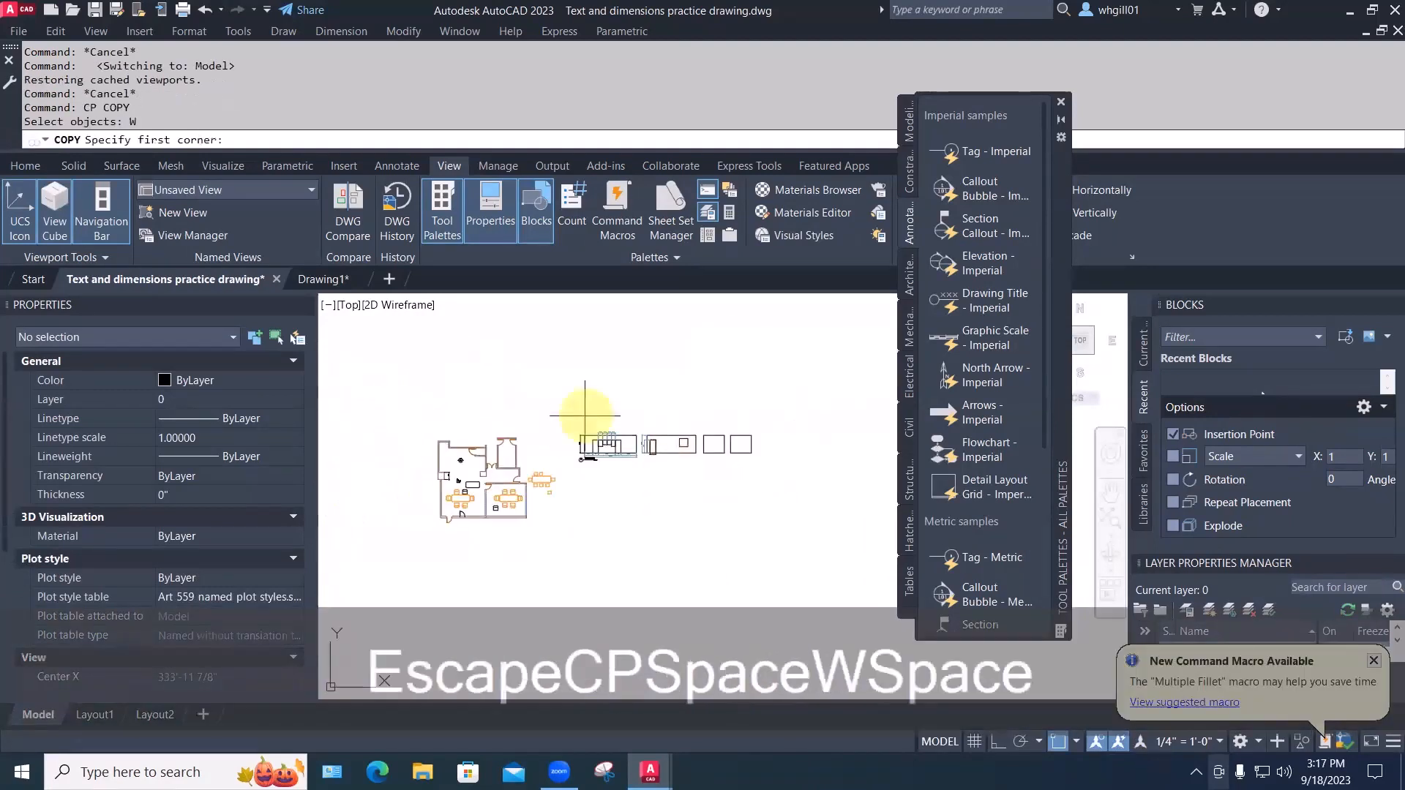
{"action": "left_click", "coordinate": [566, 422]}
{"action": "left_click", "coordinate": [806, 484]}
{"action": "key", "text": "space"}
{"action": "left_click", "coordinate": [746, 521]}
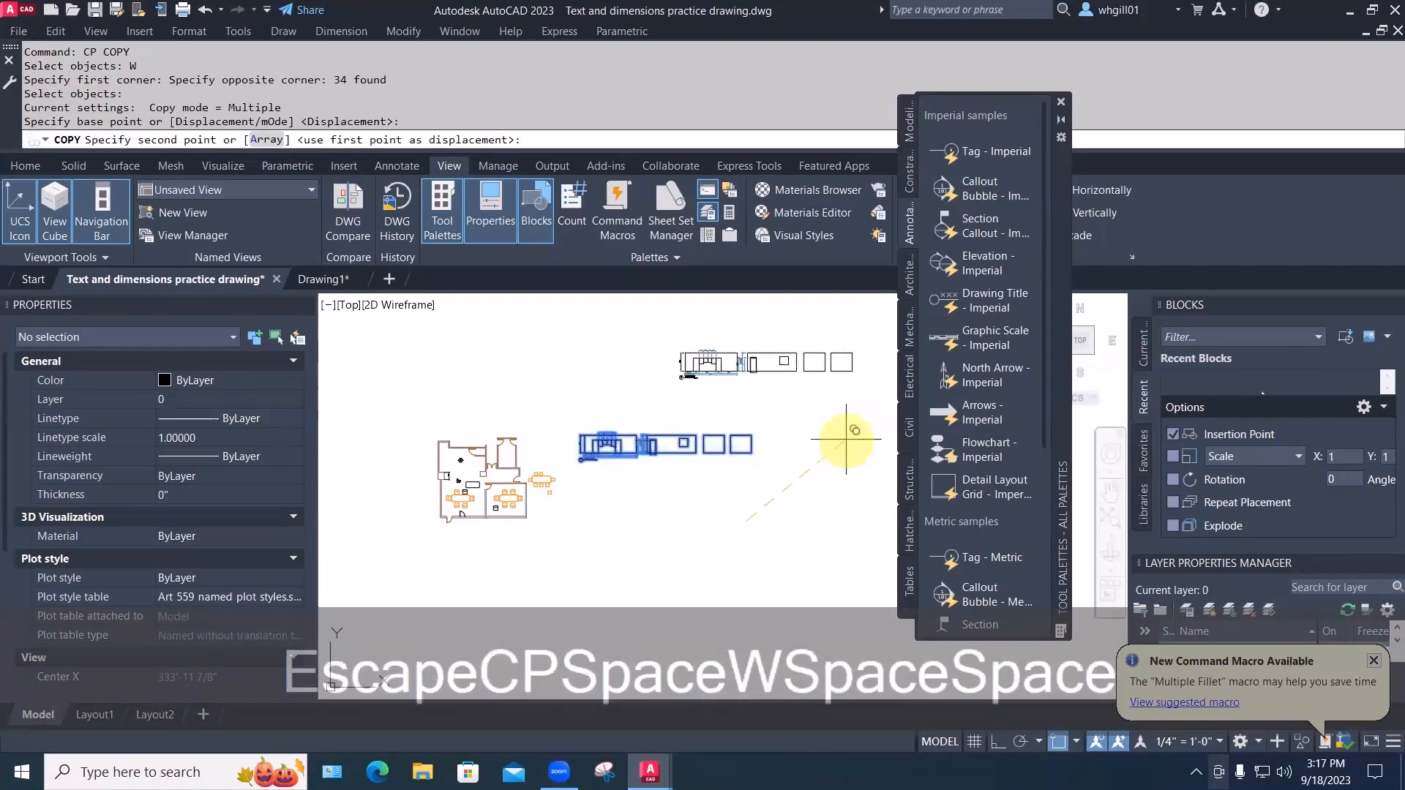
{"action": "left_click", "coordinate": [846, 439]}
{"action": "middle_click_drag", "start_coordinate": [812, 573], "coordinate": [634, 475]}
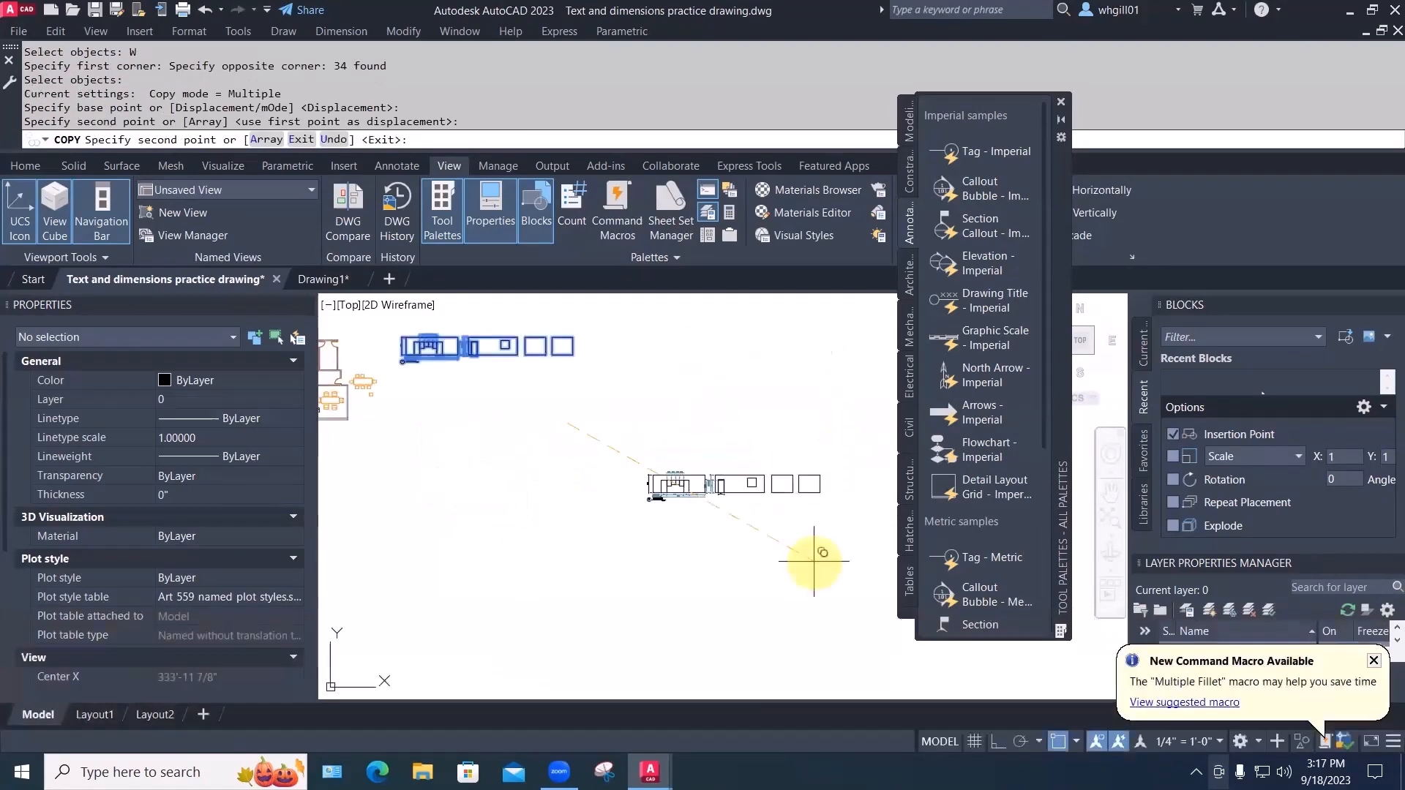
{"action": "left_click", "coordinate": [765, 513]}
{"action": "left_click", "coordinate": [874, 674]}
{"action": "key", "text": "Escape"}
{"action": "key", "text": "Escape"}
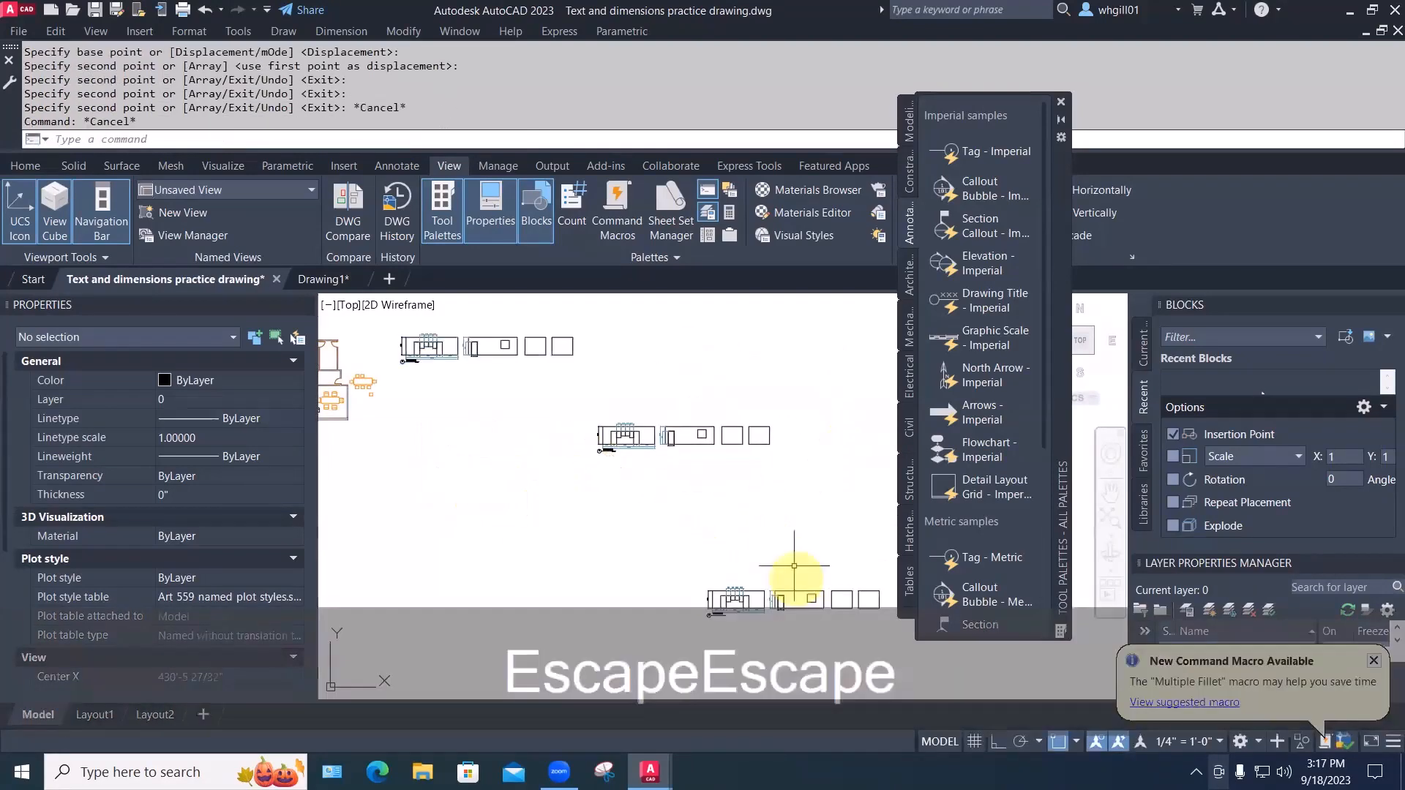
Move the top elevation copy down into the stacked rows
{"action": "scroll", "coordinate": [783, 550], "scroll_direction": "down", "scroll_amount": 2}
{"action": "middle_click_drag", "start_coordinate": [784, 550], "coordinate": [715, 547]}
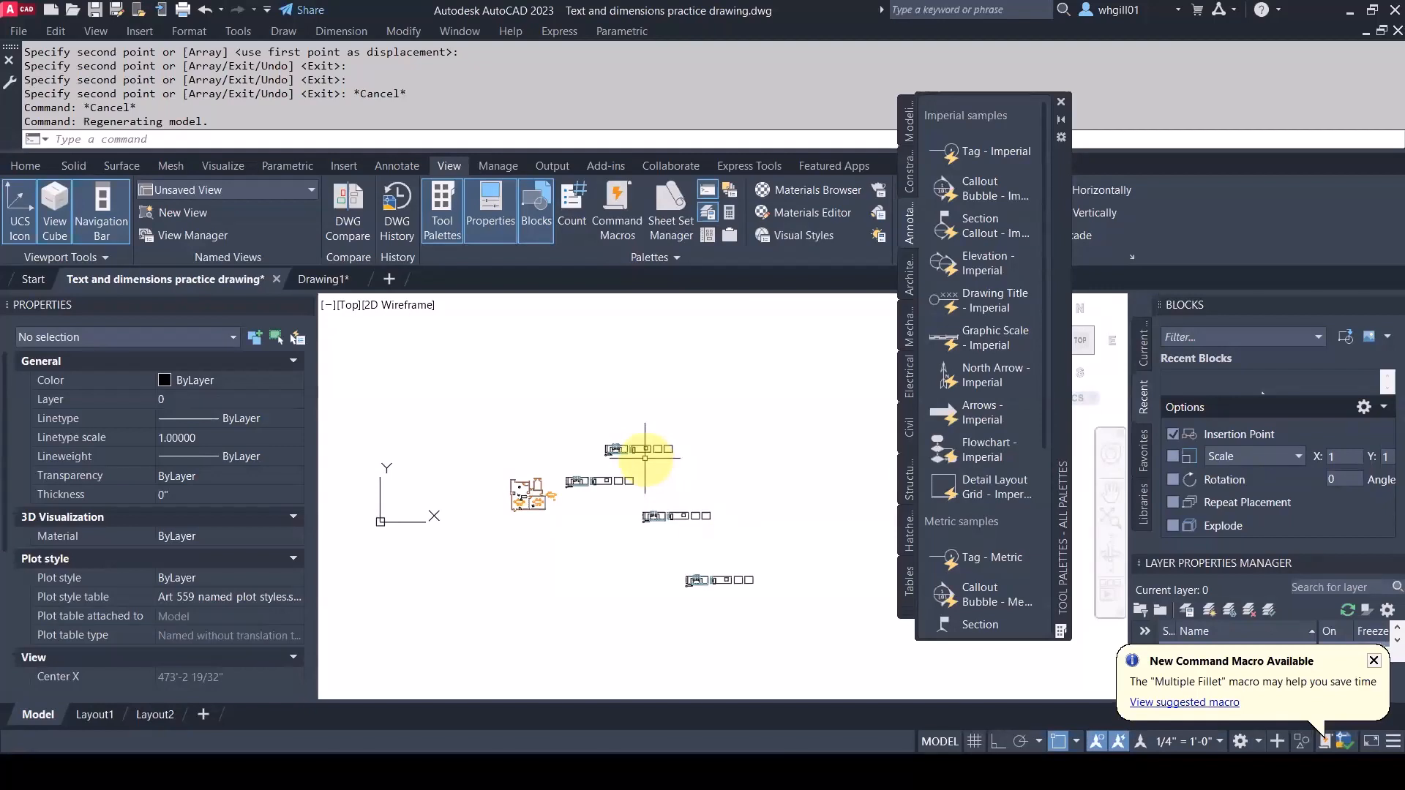
{"action": "type", "text": "m"}
{"action": "key", "text": "space"}
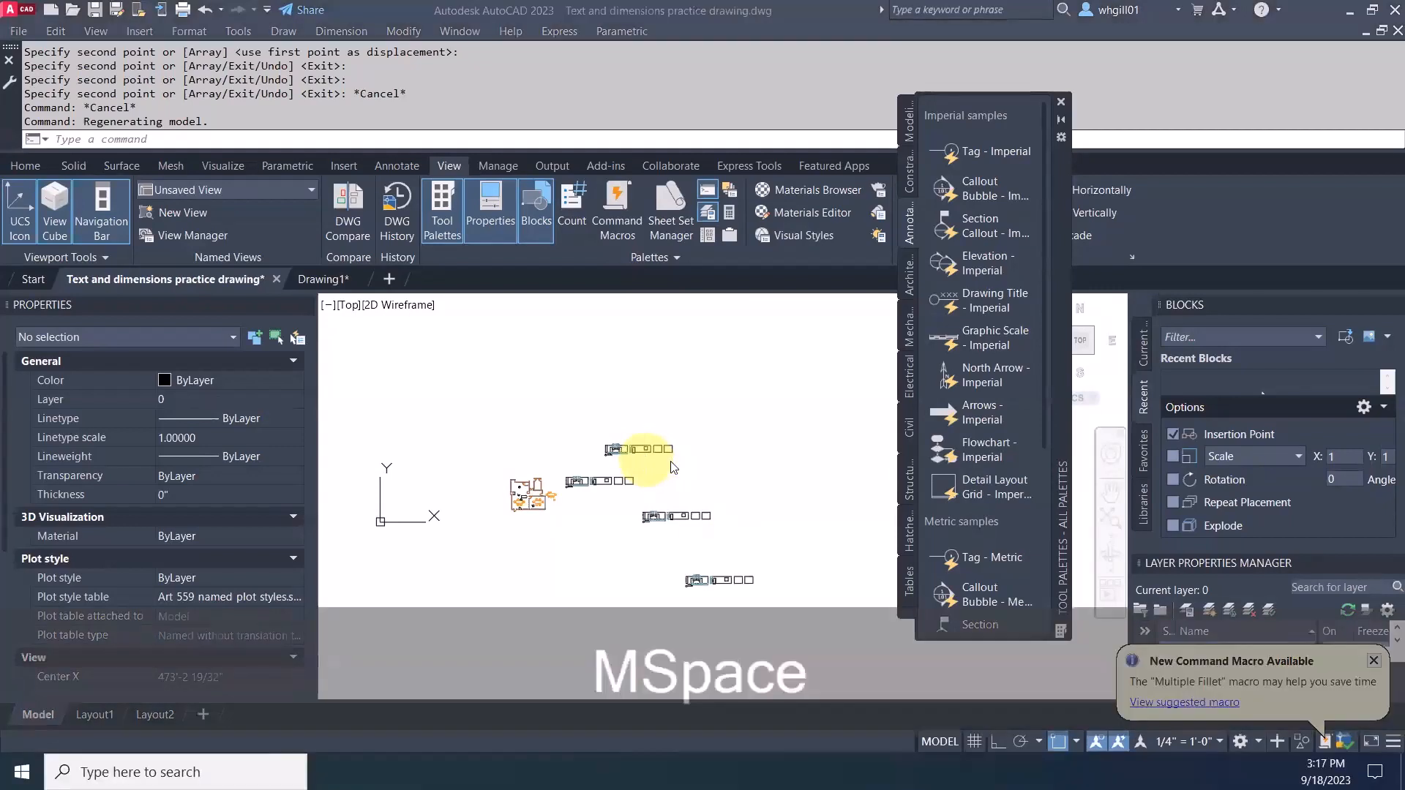
{"action": "type", "text": "w"}
{"action": "key", "text": "space"}
{"action": "key", "text": "Escape"}
{"action": "key", "text": "Escape"}
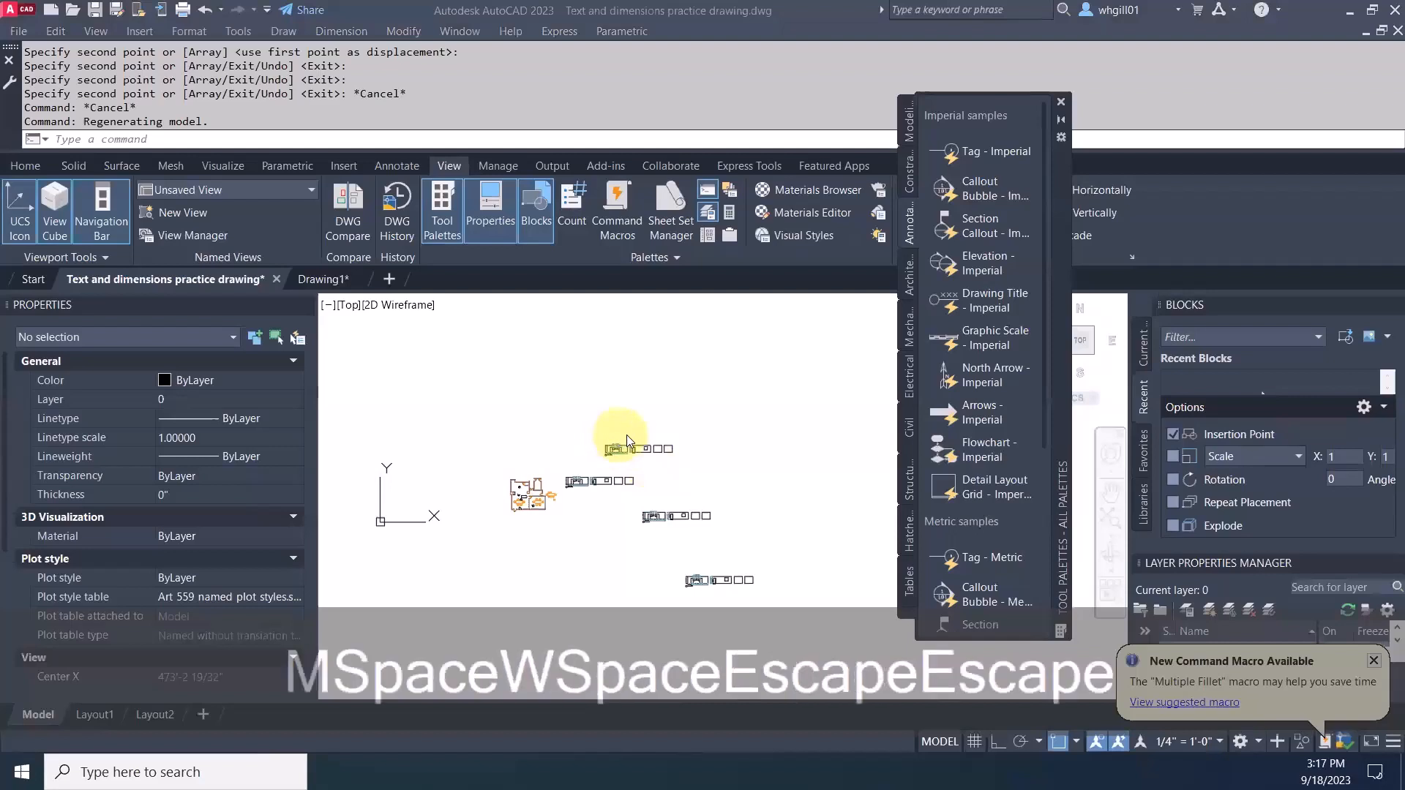
{"action": "key", "text": "Escape"}
{"action": "type", "text": "m"}
{"action": "key", "text": "space"}
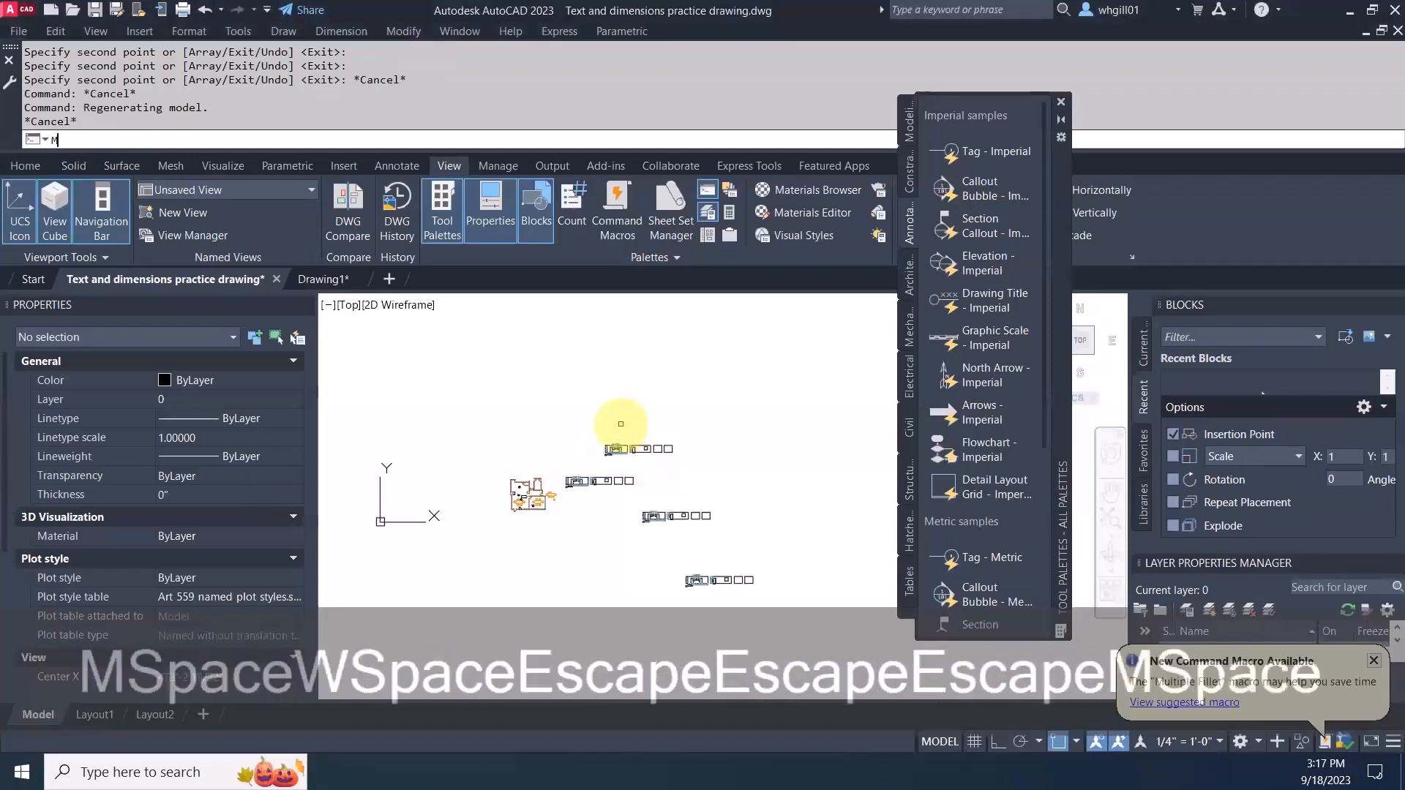
{"action": "type", "text": "w"}
{"action": "key", "text": "space"}
{"action": "left_click", "coordinate": [591, 432]}
{"action": "left_click", "coordinate": [734, 472]}
{"action": "key", "text": "space"}
{"action": "left_click", "coordinate": [754, 451]}
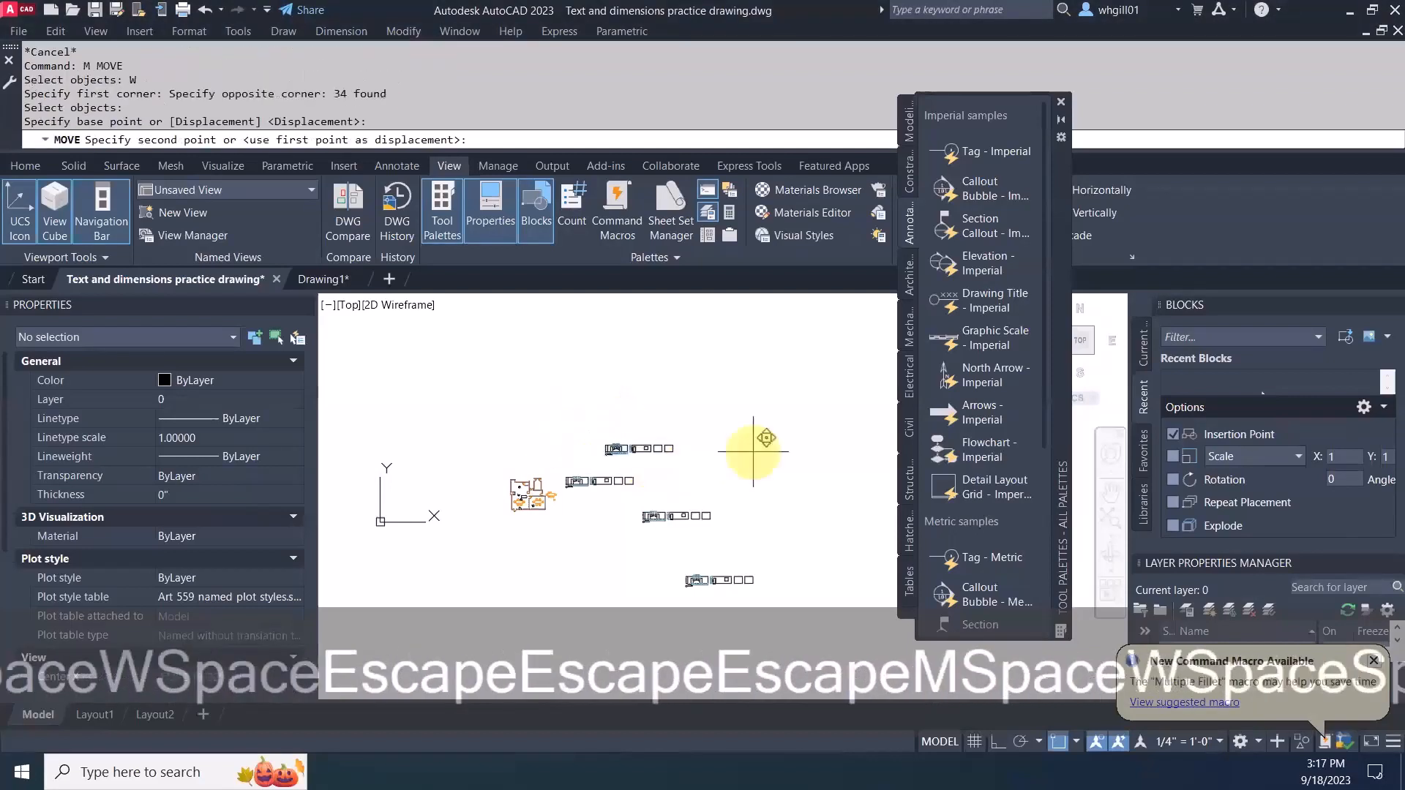
{"action": "left_click", "coordinate": [714, 498]}
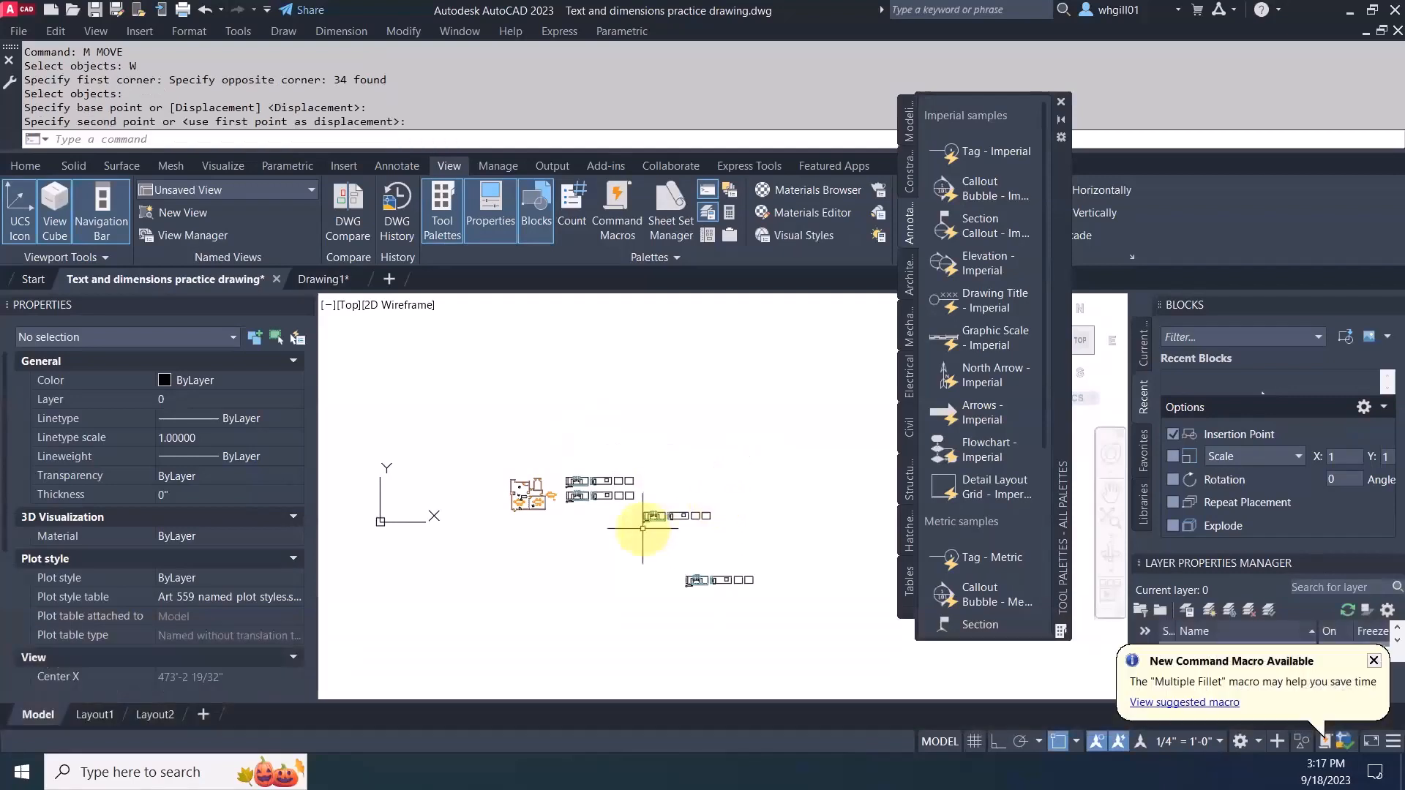
Start moving the third elevation set, then cancel before placing it
{"action": "key", "text": "Escape"}
{"action": "type", "text": "m"}
{"action": "key", "text": "space"}
{"action": "type", "text": "w"}
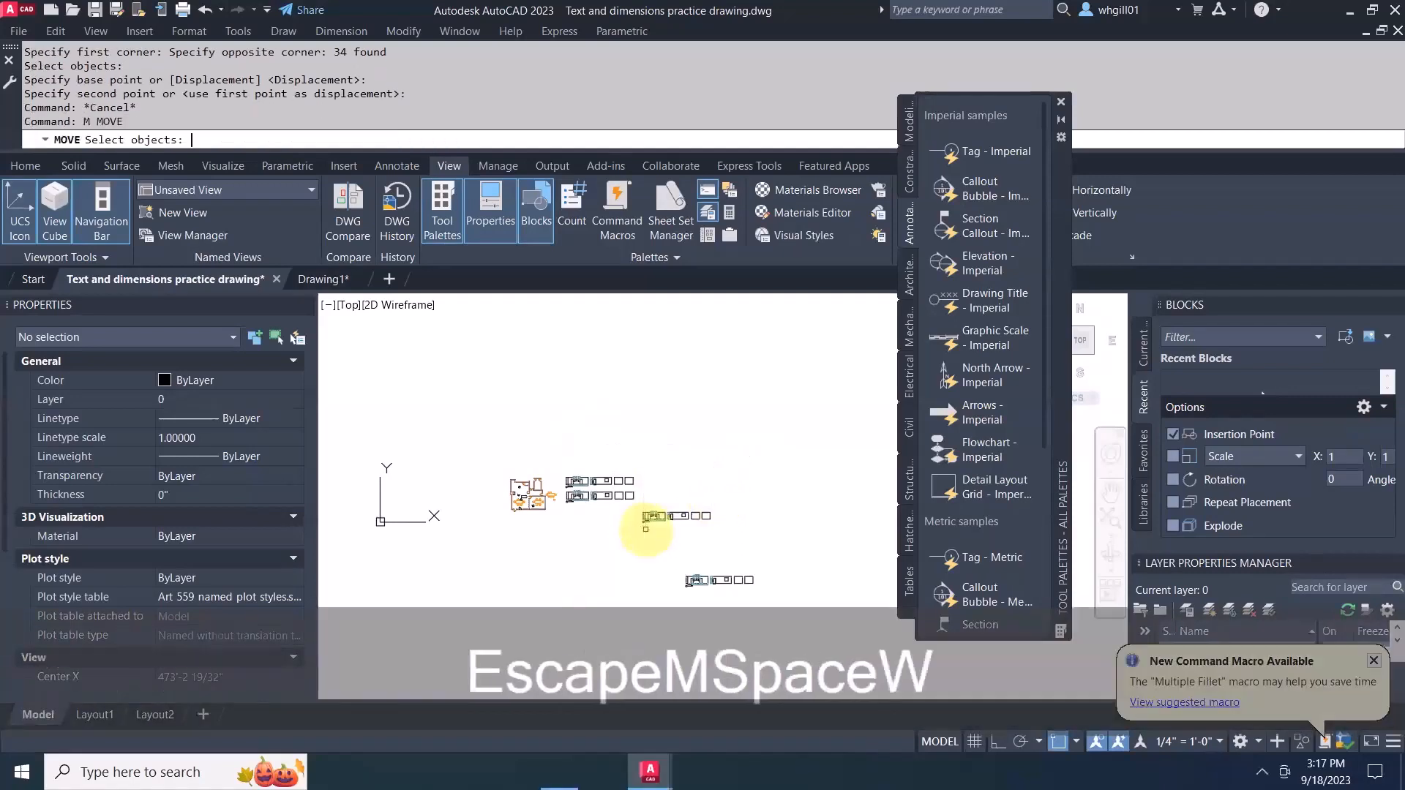
{"action": "key", "text": "space"}
{"action": "left_click", "coordinate": [625, 505]}
{"action": "left_click", "coordinate": [732, 539]}
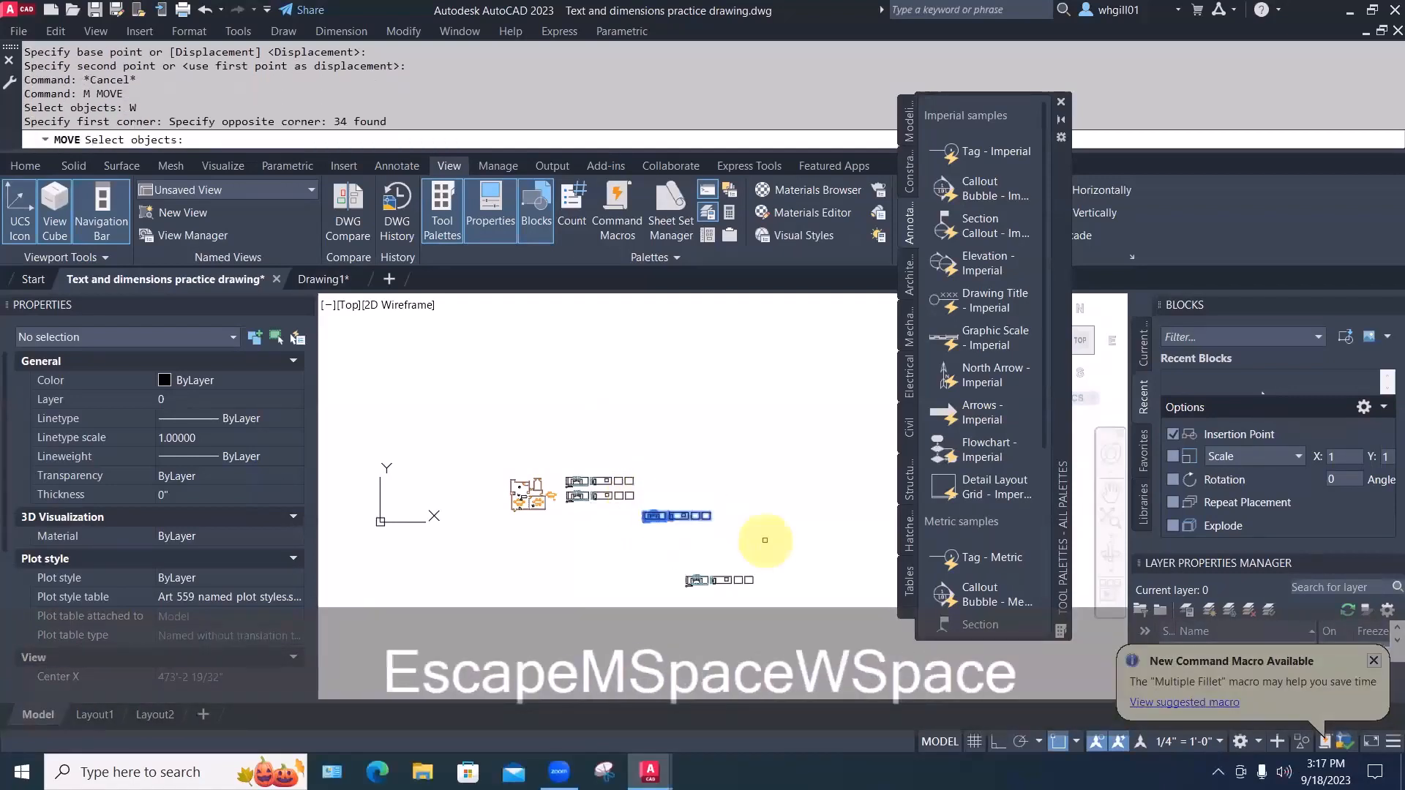
{"action": "key", "text": "space"}
{"action": "left_click", "coordinate": [784, 540]}
{"action": "key", "text": "Escape"}
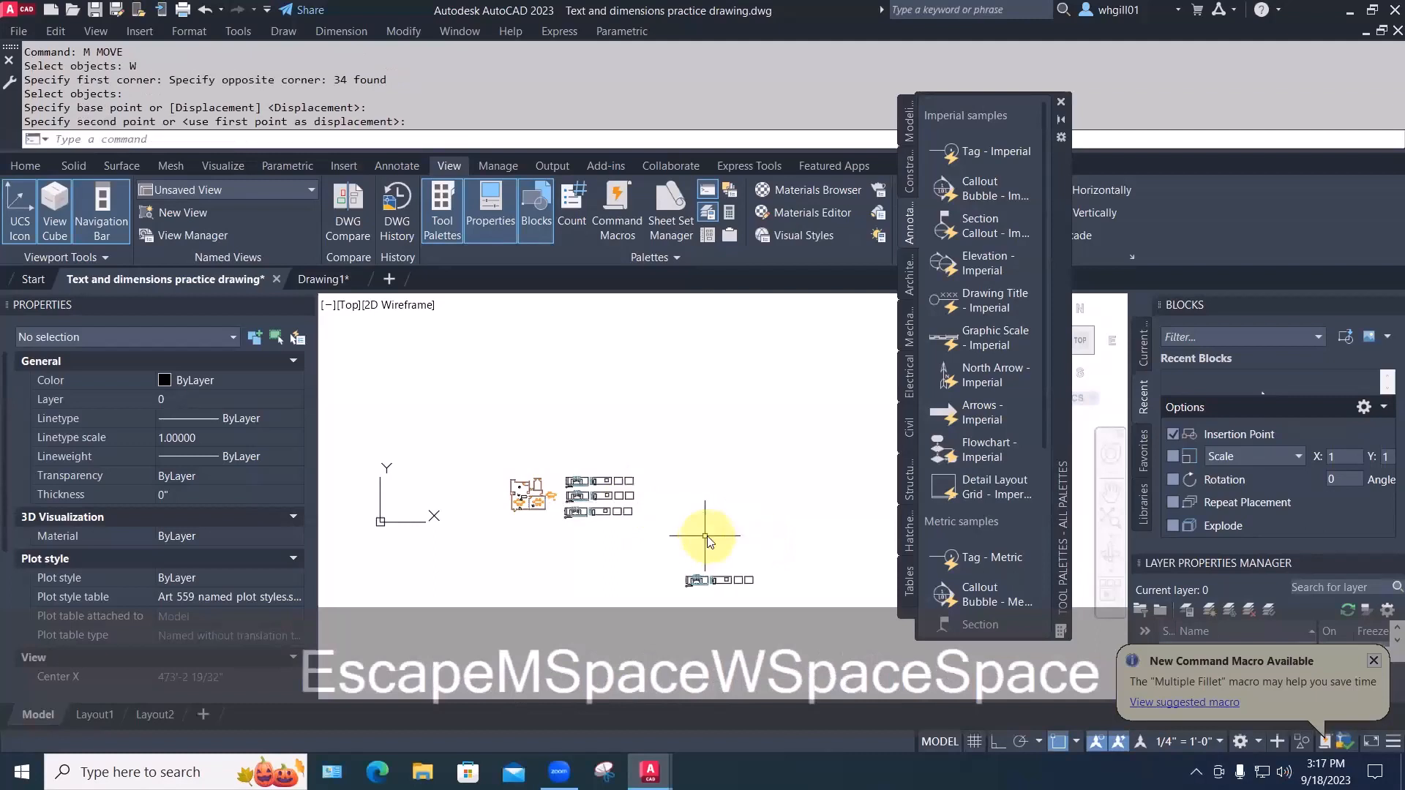
{"action": "key", "text": "Escape"}
Move the lowest elevation set up into place as the fourth row
{"action": "type", "text": "m"}
{"action": "key", "text": "space"}
{"action": "type", "text": "w"}
{"action": "key", "text": "space"}
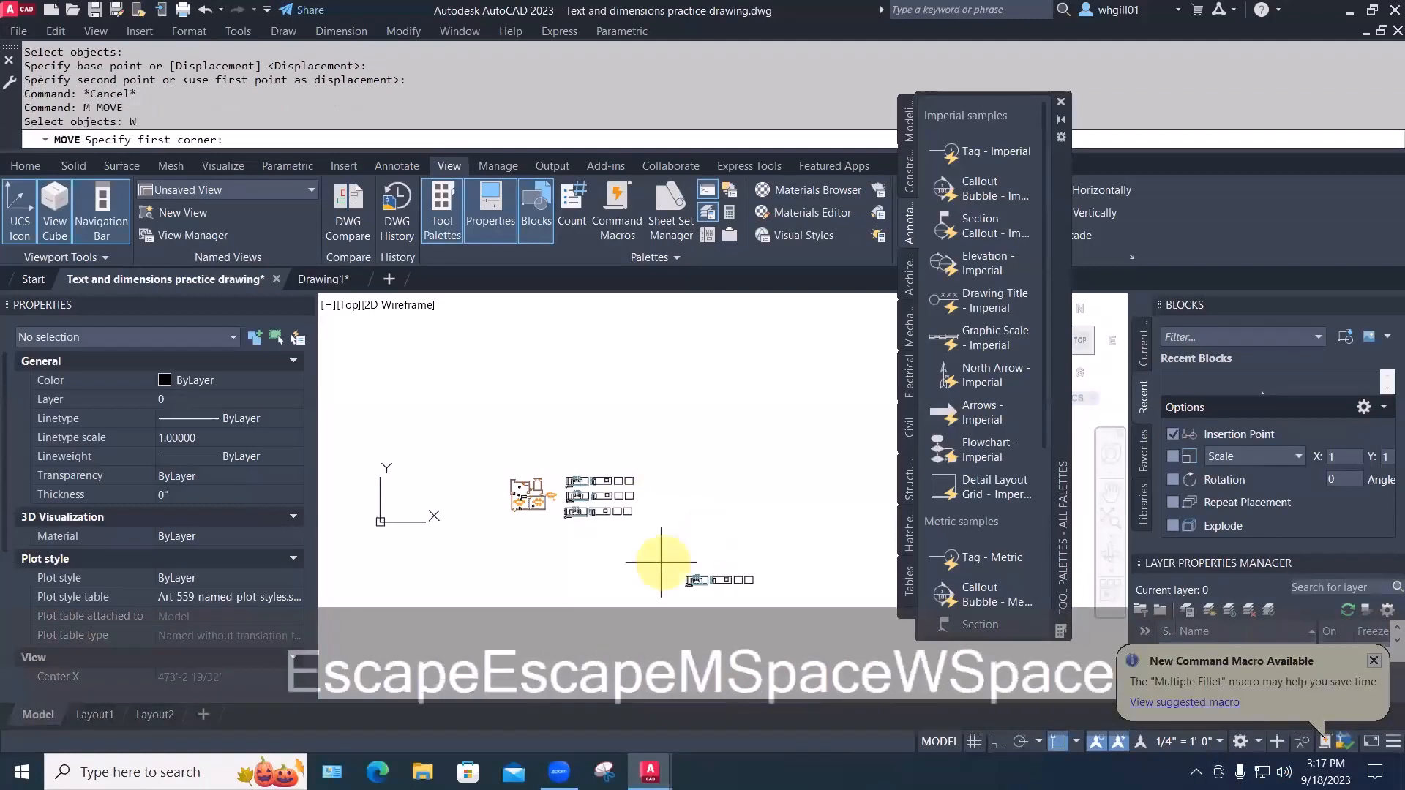
{"action": "left_click", "coordinate": [672, 565]}
{"action": "left_click", "coordinate": [794, 608]}
{"action": "key", "text": "space"}
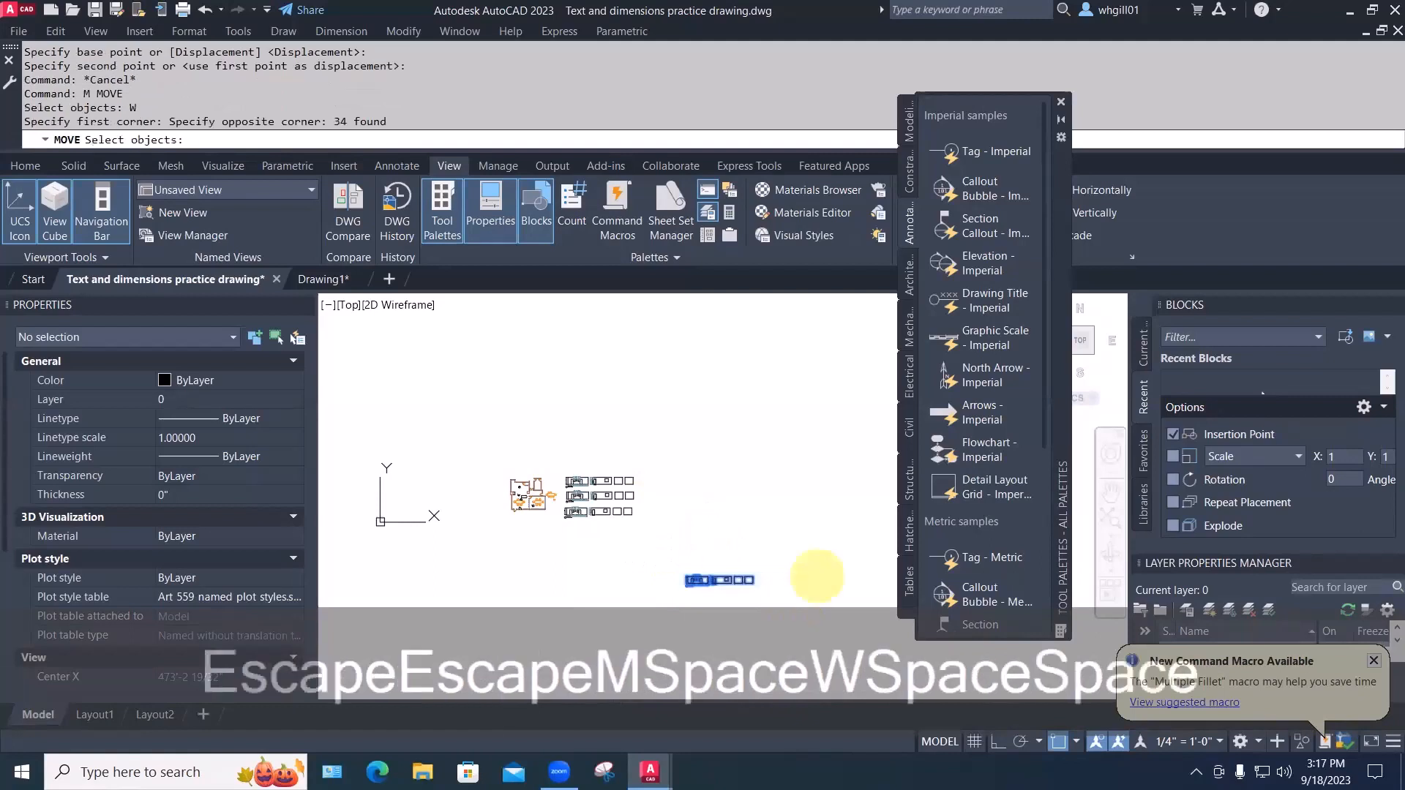
{"action": "left_click", "coordinate": [817, 574]}
{"action": "left_click", "coordinate": [697, 527]}
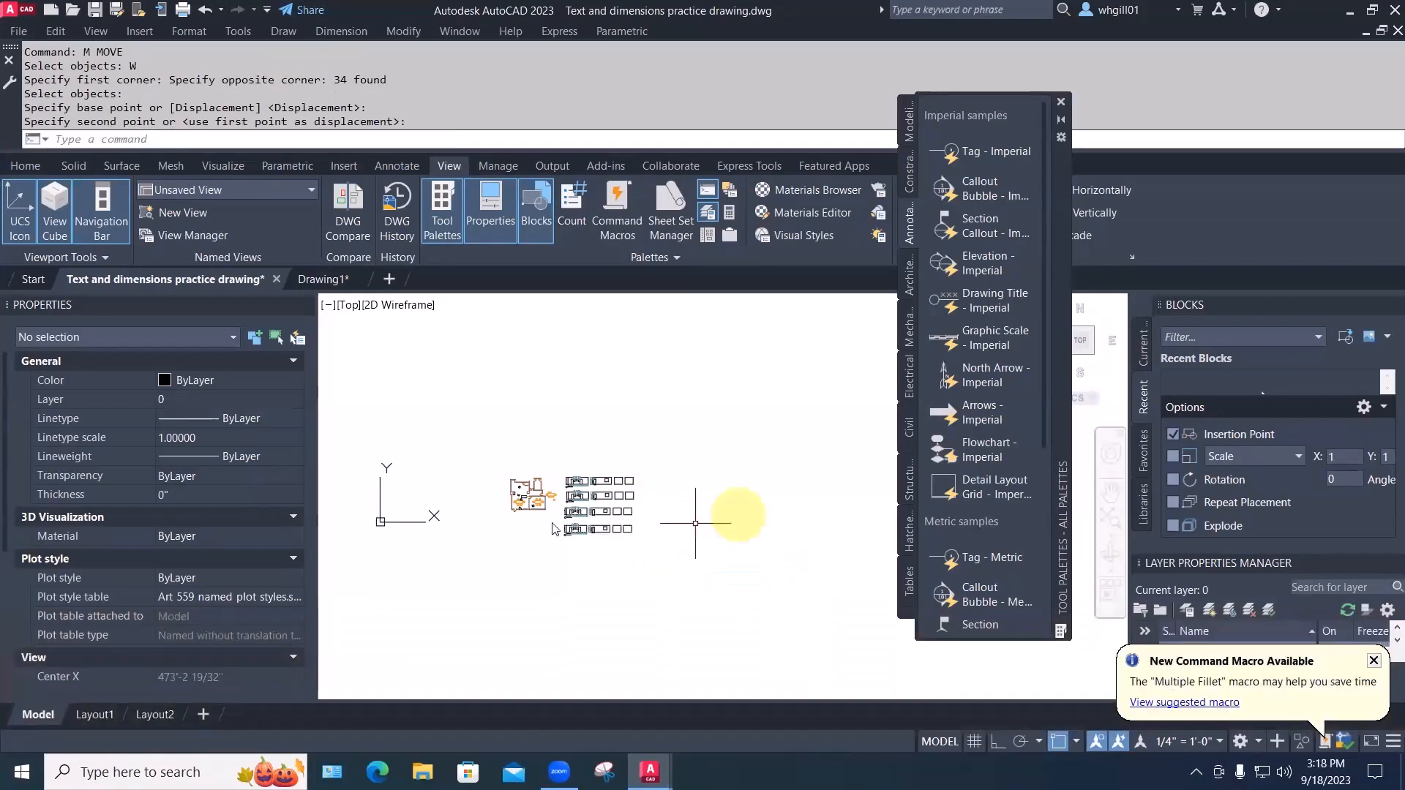
{"action": "scroll", "coordinate": [593, 542], "scroll_direction": "up", "scroll_amount": 4}
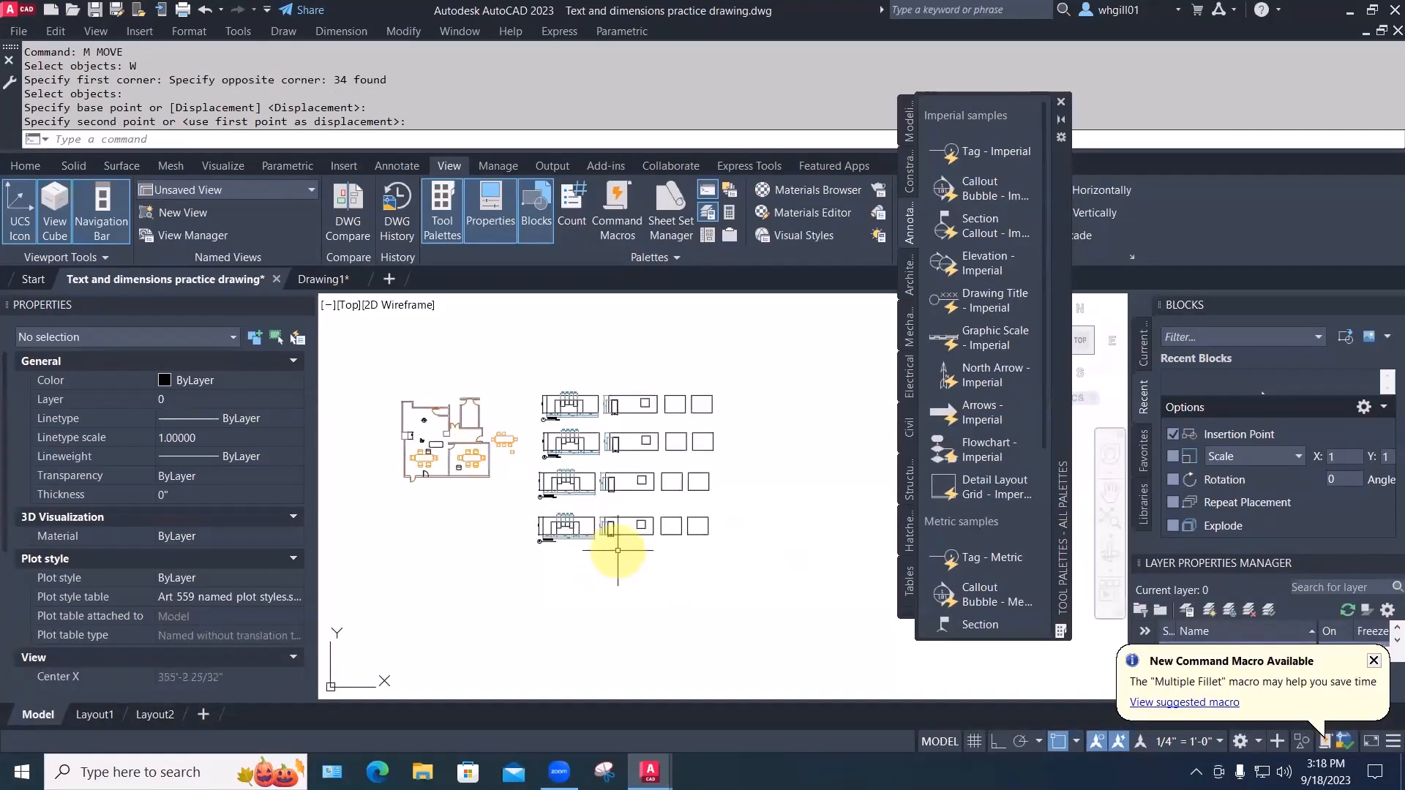
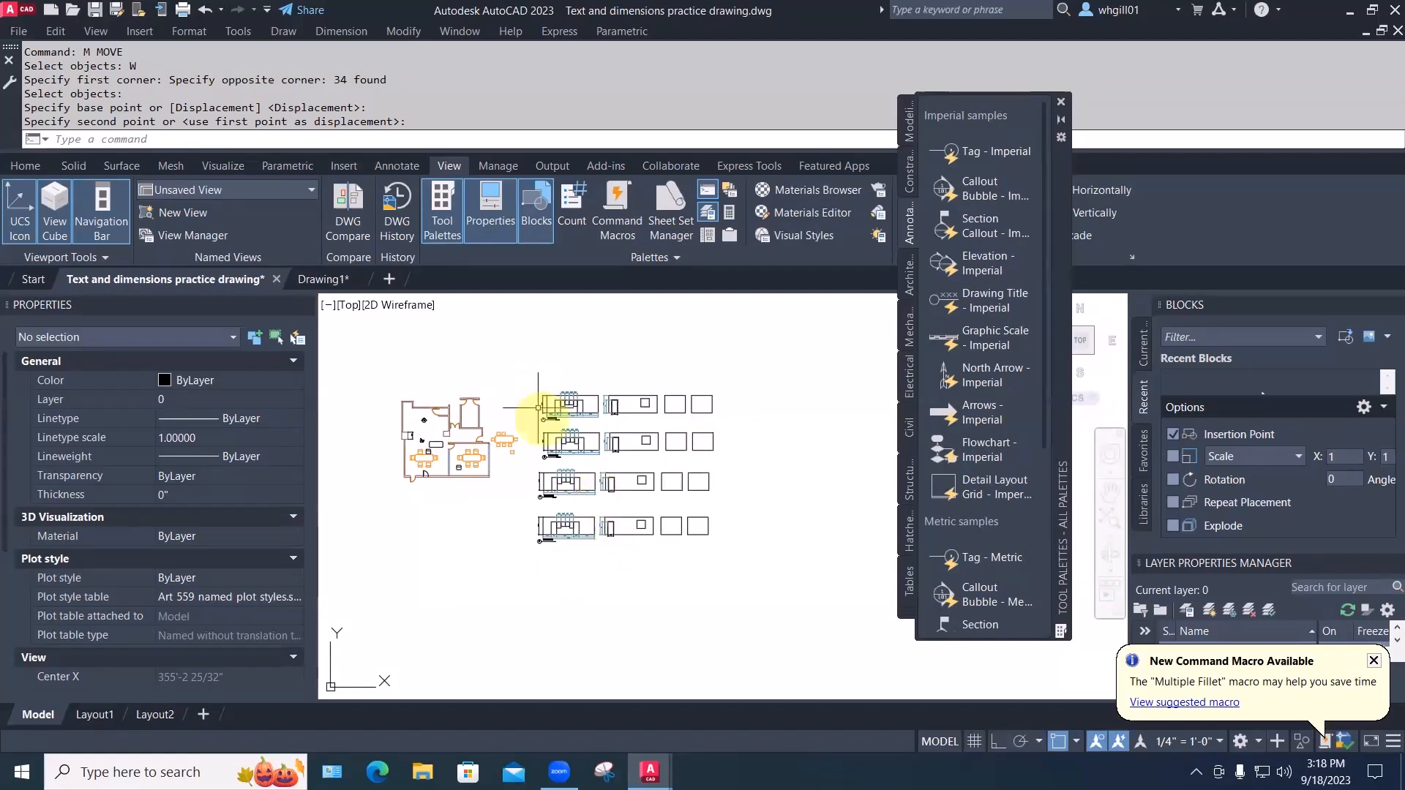
Draw a vertical guide line down from the first row's left corner with Ortho on
{"action": "scroll", "coordinate": [541, 446], "scroll_direction": "up", "scroll_amount": 4}
{"action": "middle_click_drag", "start_coordinate": [525, 345], "coordinate": [521, 432]}
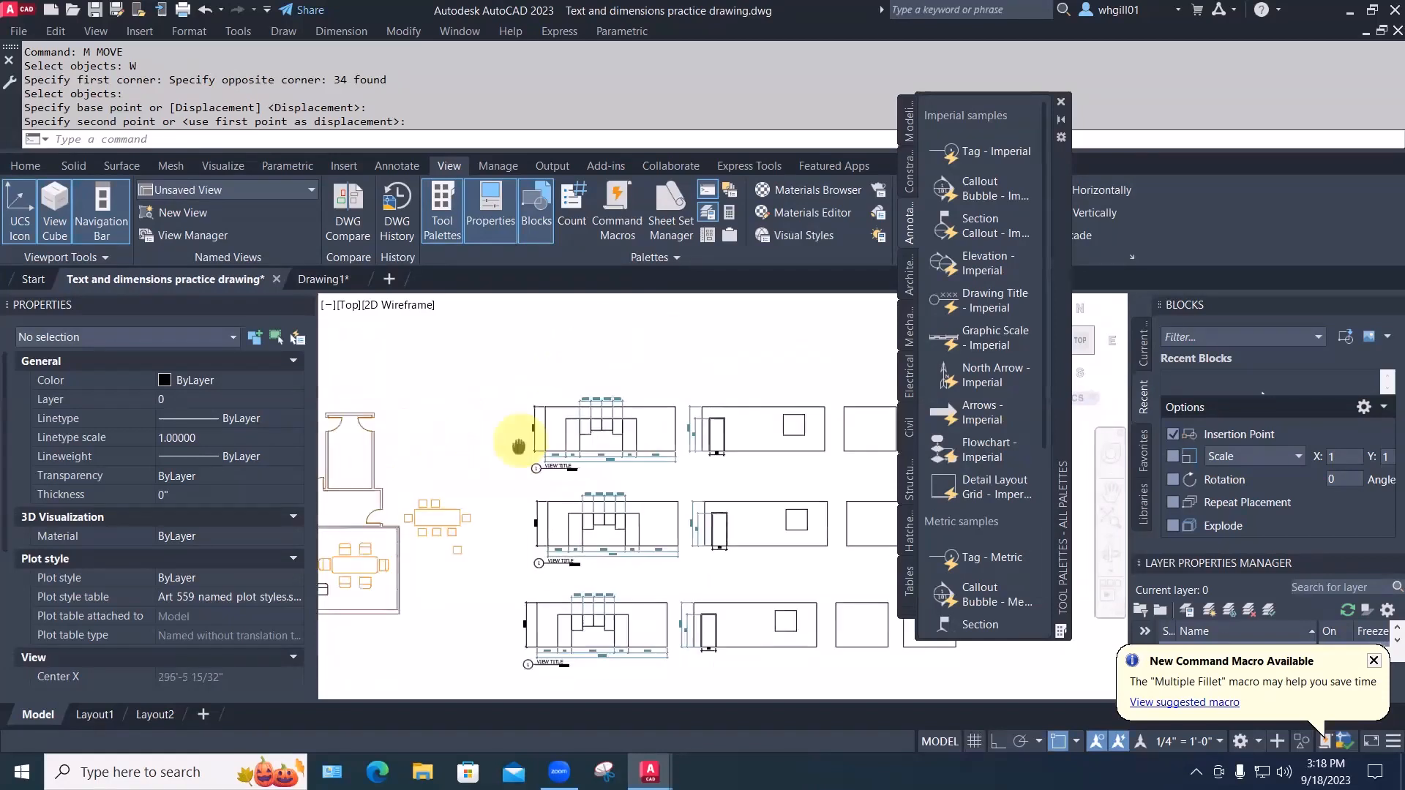
{"action": "type", "text": "L"}
{"action": "key", "text": "space"}
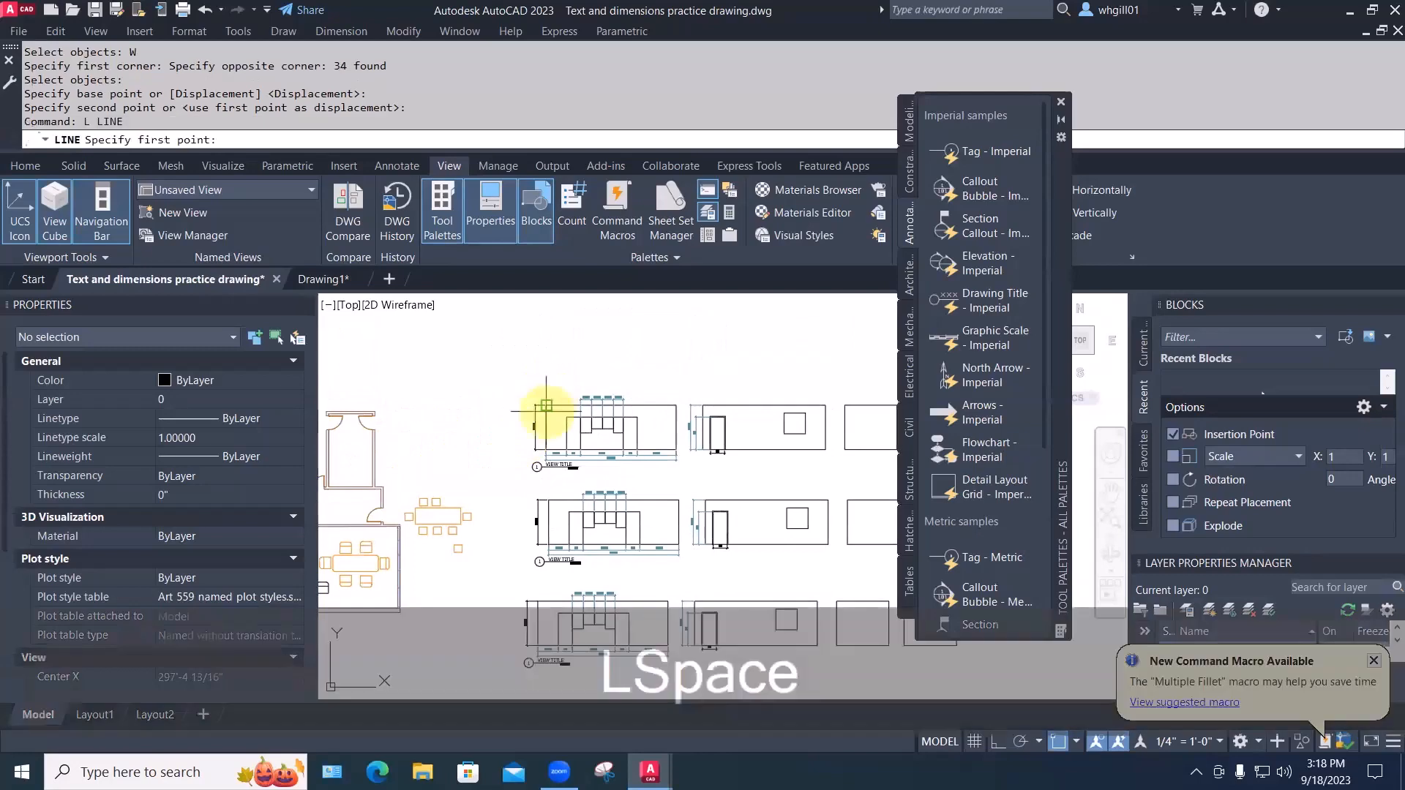
{"action": "left_click", "coordinate": [547, 405]}
{"action": "middle_click_drag", "start_coordinate": [551, 588], "coordinate": [573, 419]}
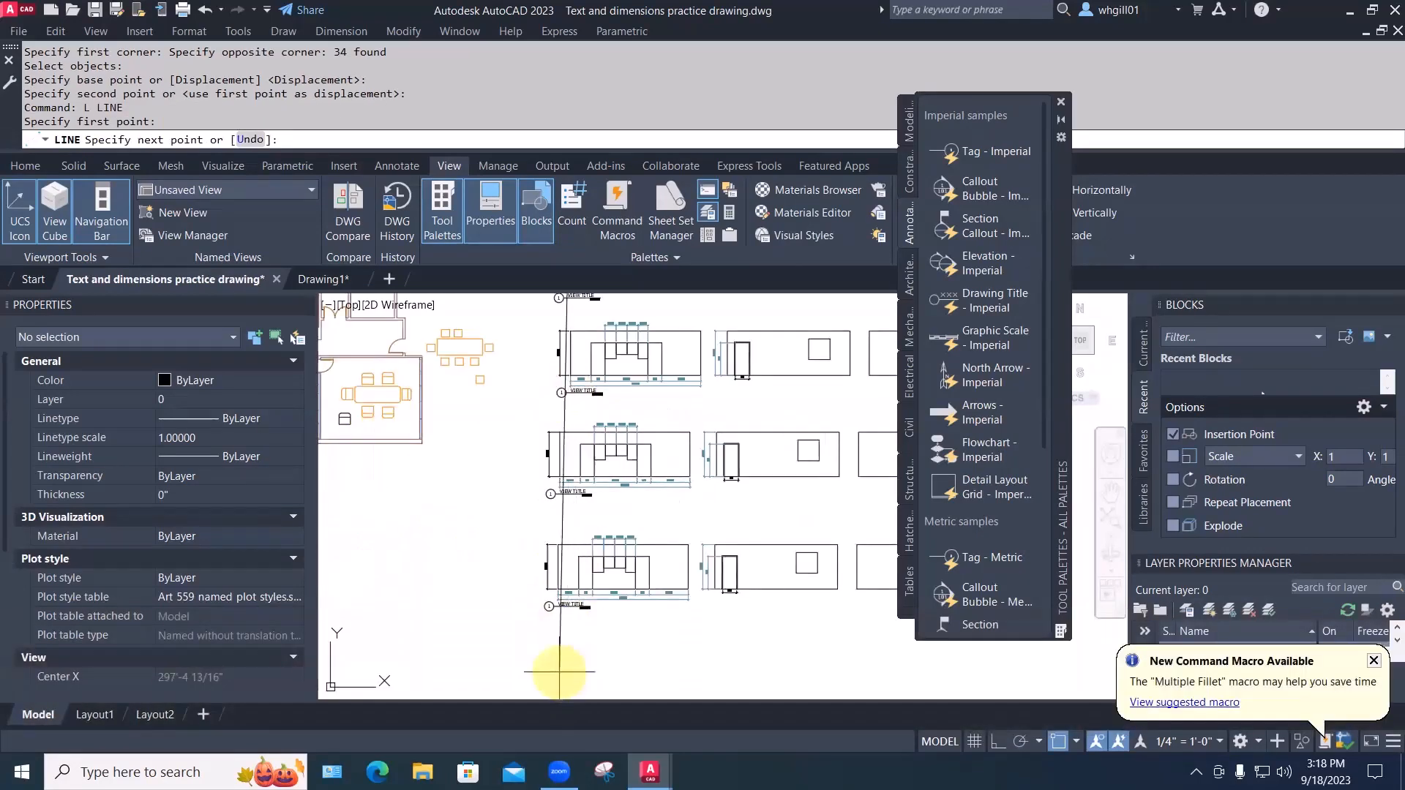
{"action": "key", "text": "F8"}
{"action": "key", "text": "Escape"}
{"action": "key", "text": "Escape"}
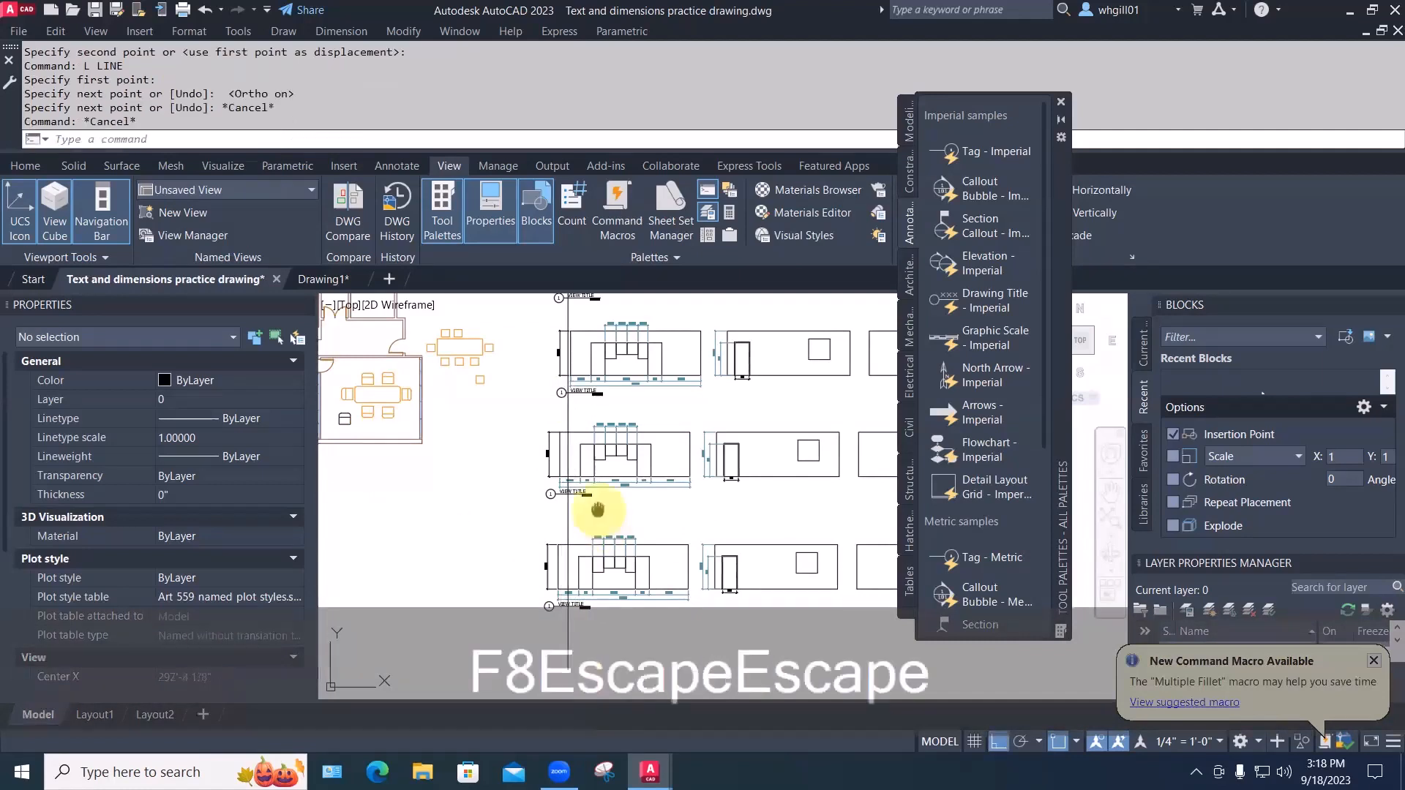
{"action": "middle_click_drag", "start_coordinate": [597, 510], "coordinate": [467, 540]}
Window-select the second elevation row and move it into line with the guide line
{"action": "key", "text": "Escape"}
{"action": "type", "text": "m"}
{"action": "key", "text": "space"}
{"action": "type", "text": "w"}
{"action": "key", "text": "space"}
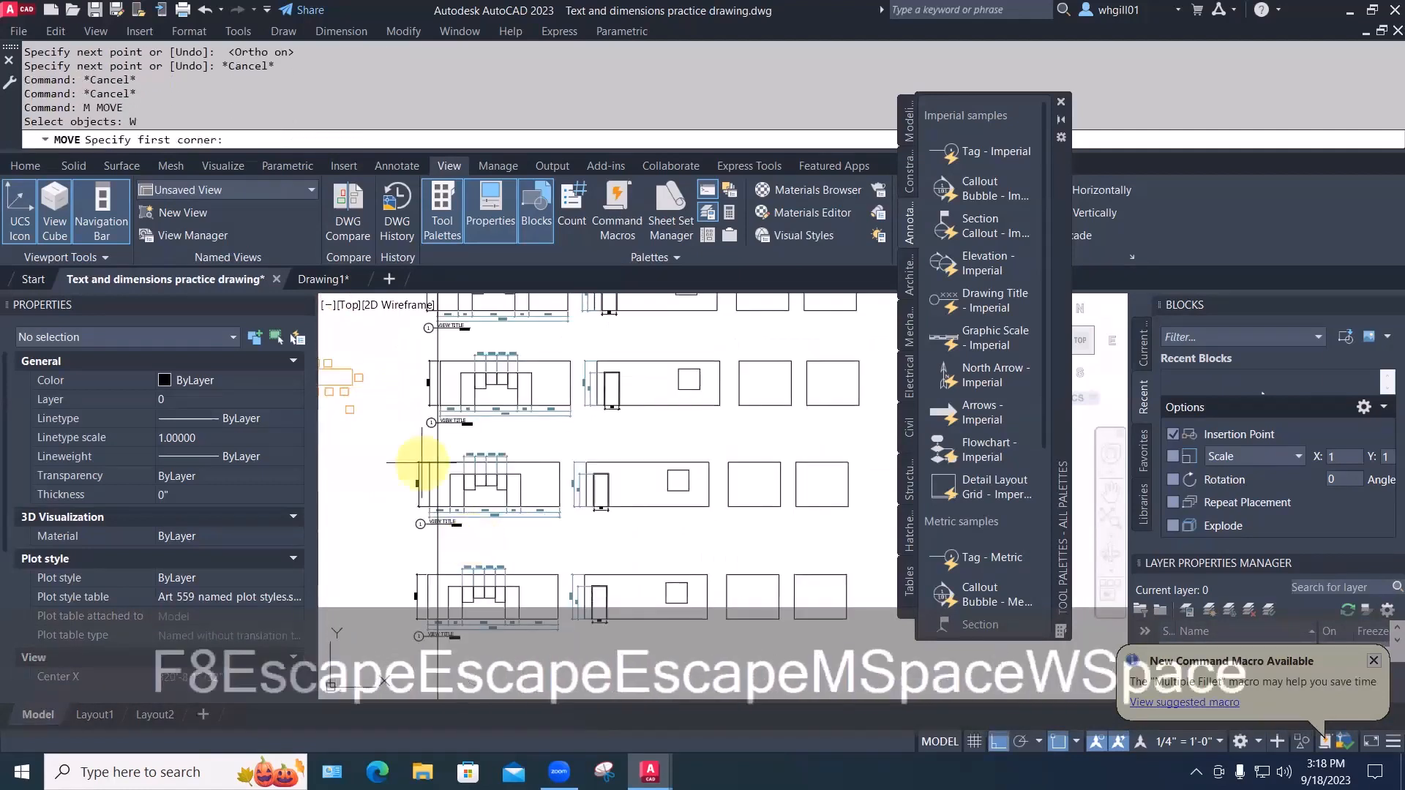
{"action": "left_click", "coordinate": [406, 342]}
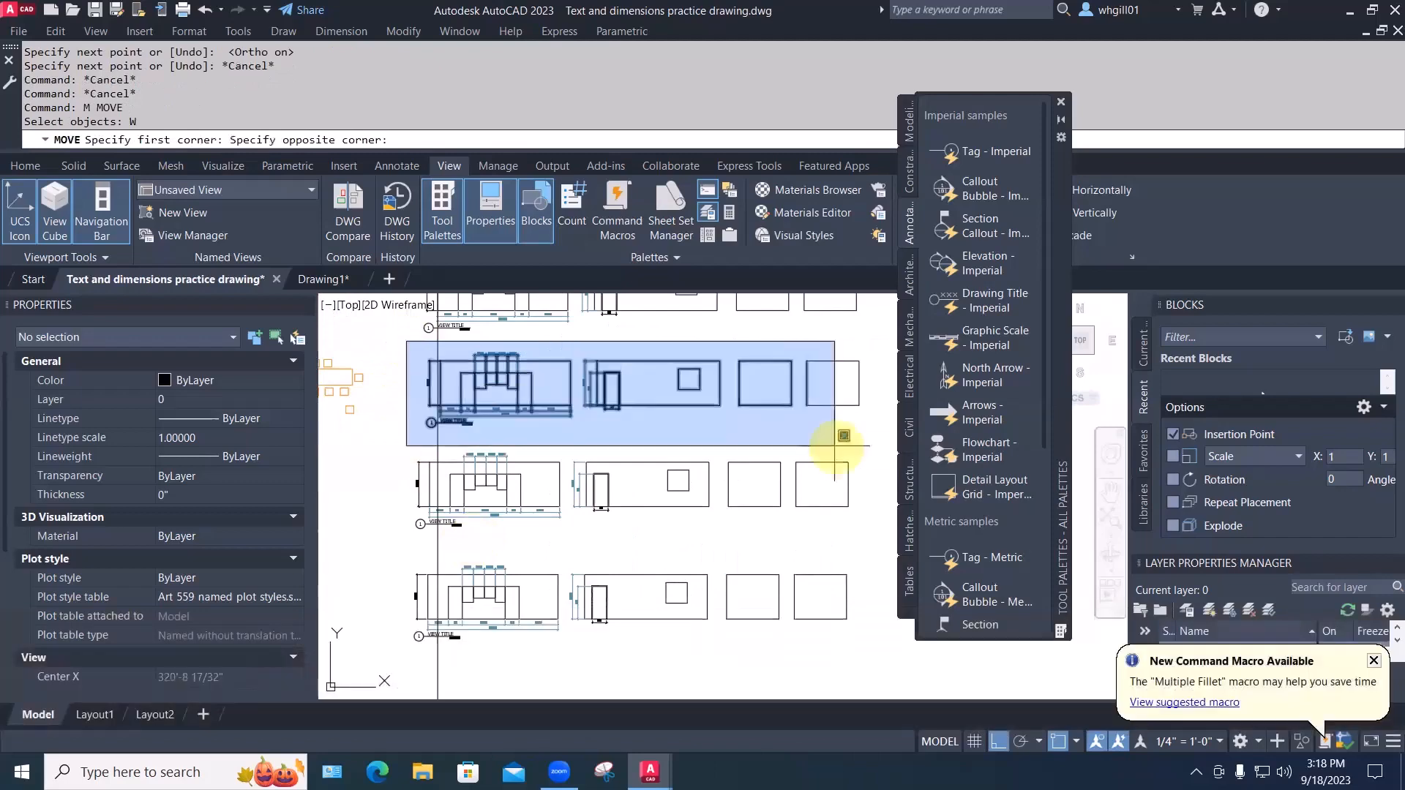
{"action": "left_click", "coordinate": [872, 445]}
{"action": "key", "text": "space"}
{"action": "left_click", "coordinate": [753, 445]}
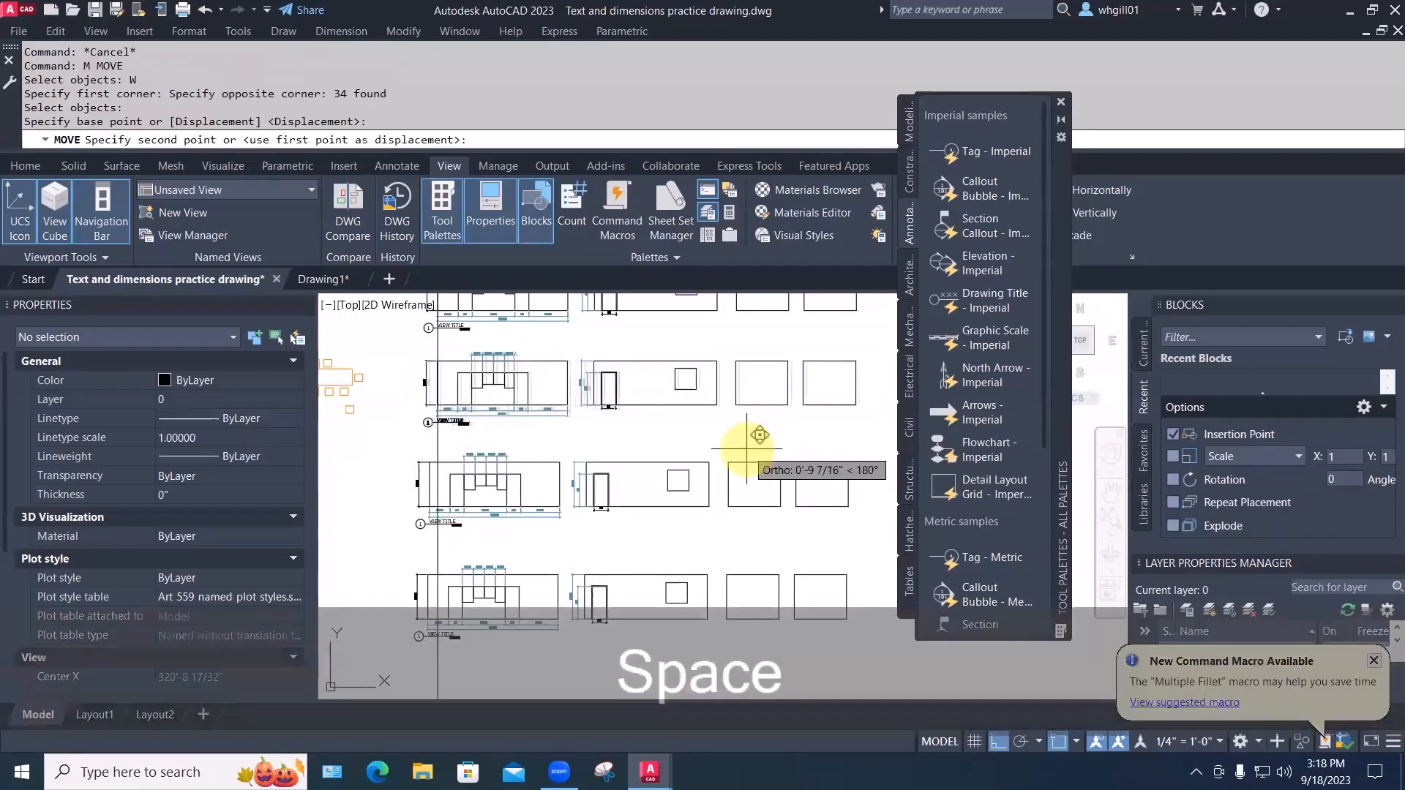
{"action": "left_click", "coordinate": [746, 448]}
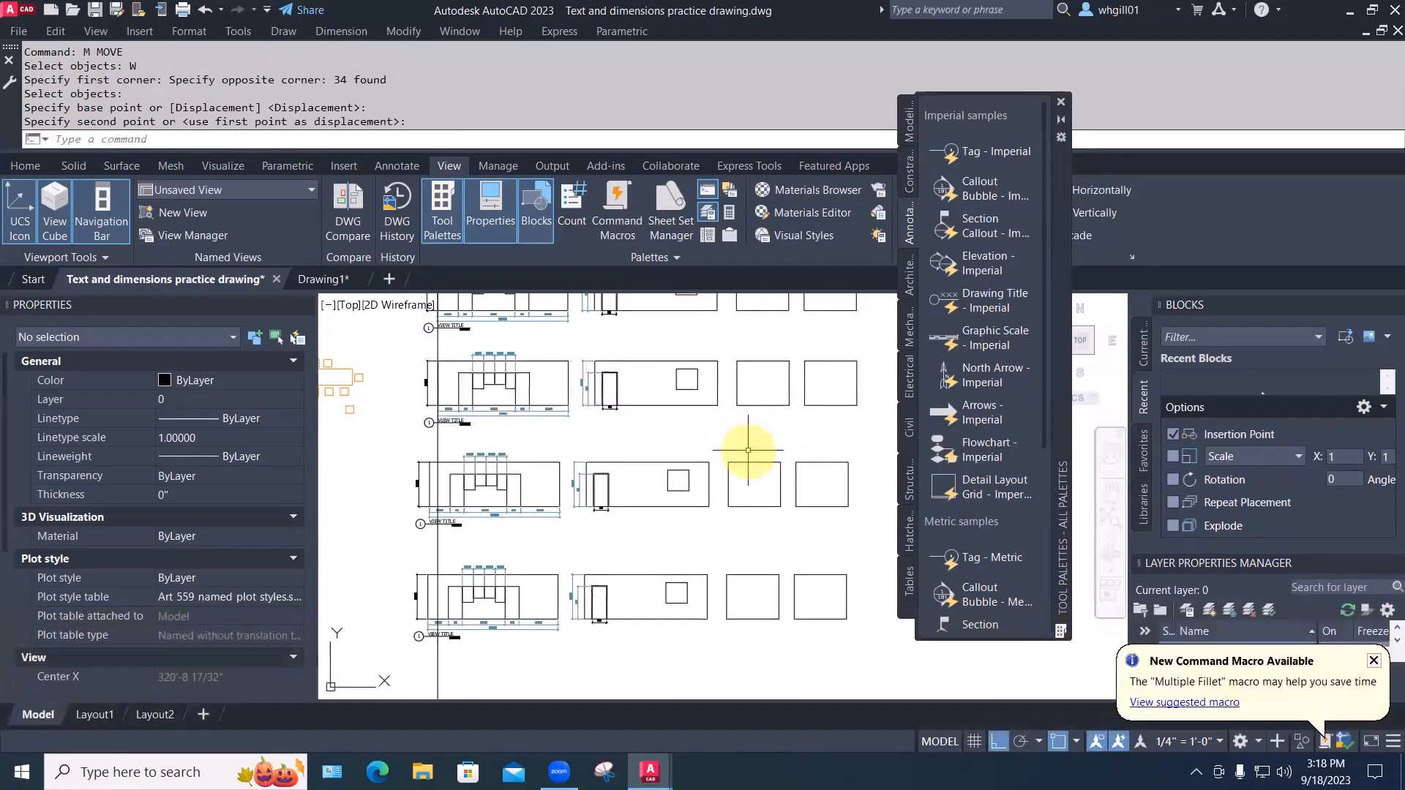
{"action": "key", "text": "Escape"}
Window-select the third row for a move, then cancel before placing it
{"action": "type", "text": "m"}
{"action": "key", "text": "space"}
{"action": "type", "text": "w"}
{"action": "key", "text": "space"}
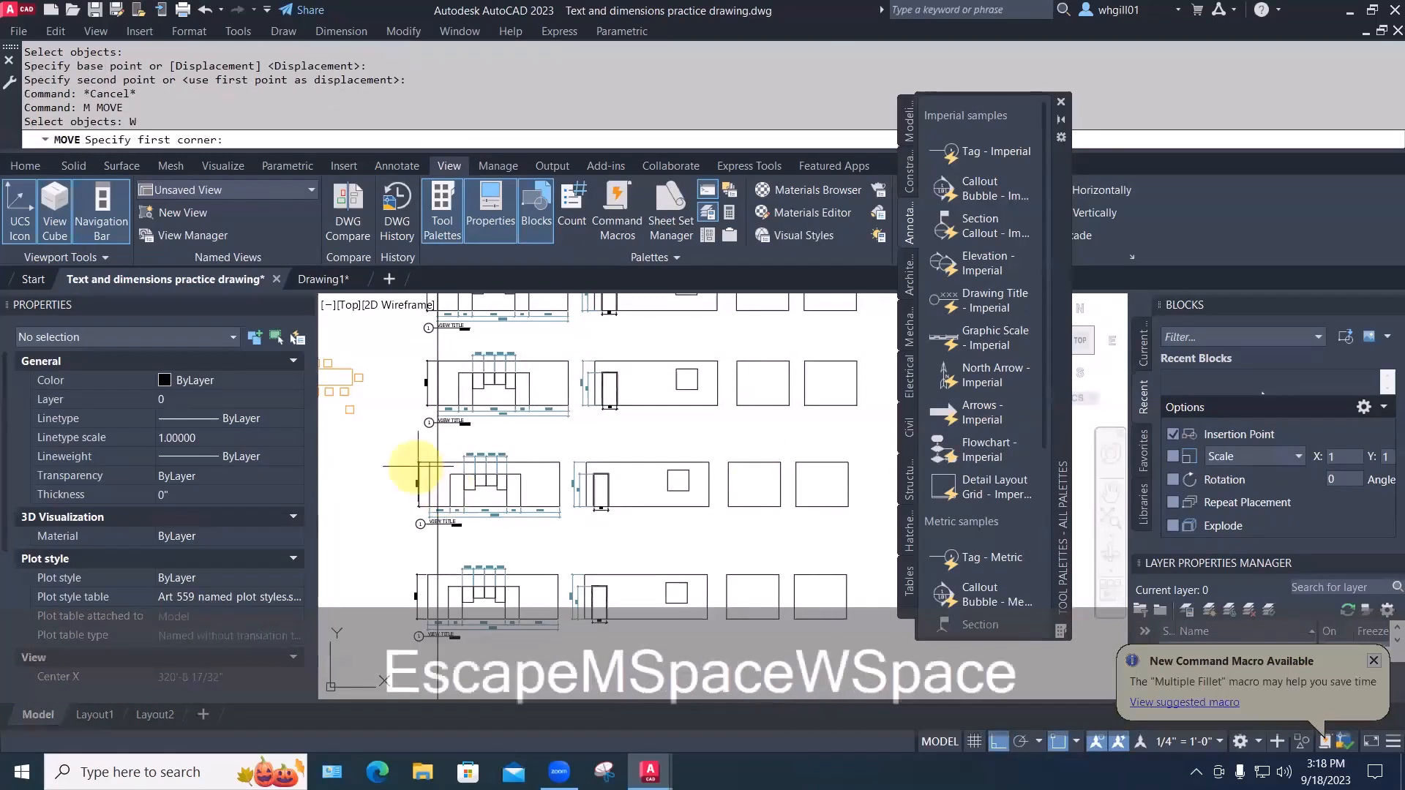
{"action": "left_click", "coordinate": [405, 443]}
{"action": "left_click", "coordinate": [893, 557]}
{"action": "key", "text": "space"}
{"action": "left_click", "coordinate": [772, 556]}
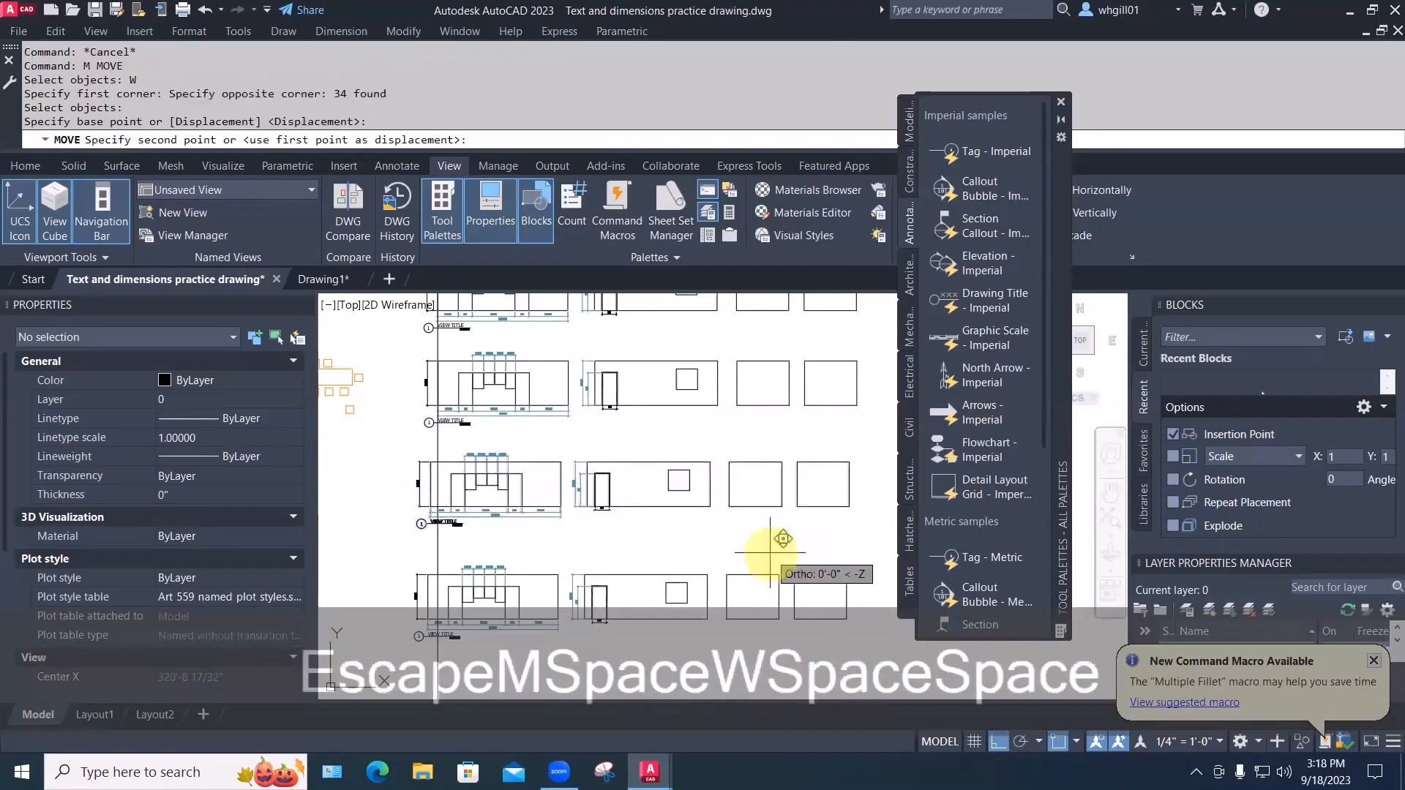
{"action": "key", "text": "Escape"}
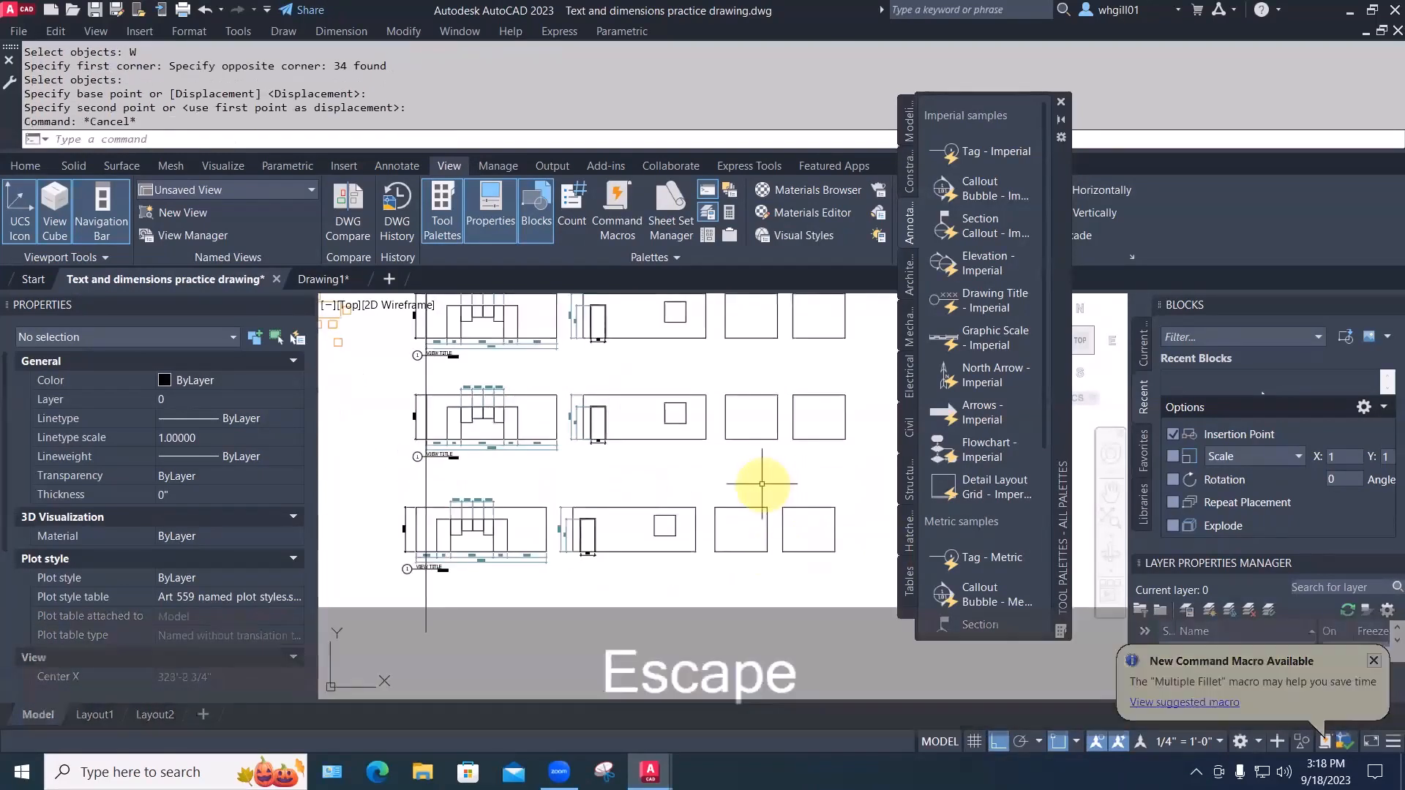
Move the third row slightly right so it aligns with the guide line
{"action": "type", "text": "m"}
{"action": "key", "text": "space"}
{"action": "type", "text": "w"}
{"action": "key", "text": "space"}
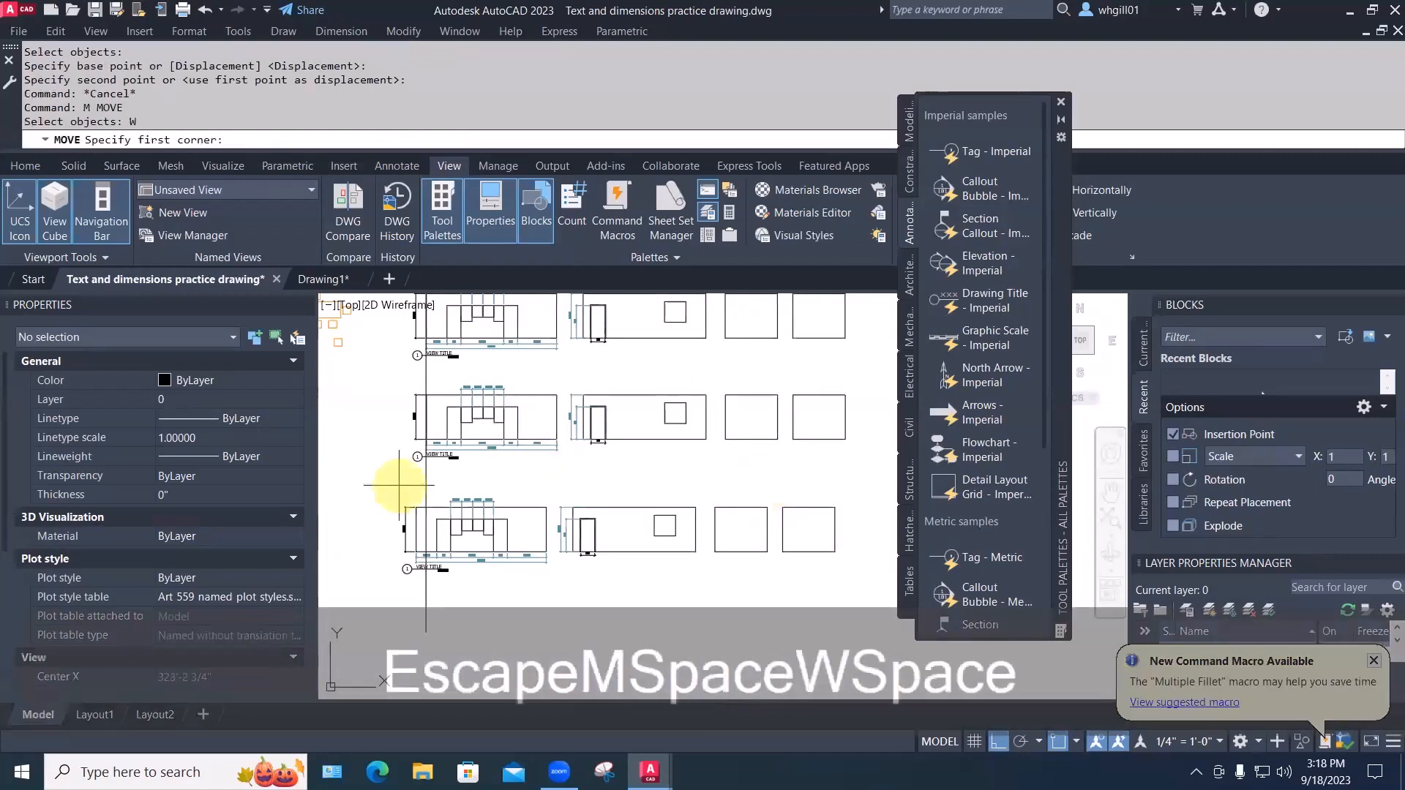
{"action": "left_click", "coordinate": [361, 486]}
{"action": "left_click", "coordinate": [848, 600]}
{"action": "key", "text": "space"}
{"action": "left_click", "coordinate": [619, 606]}
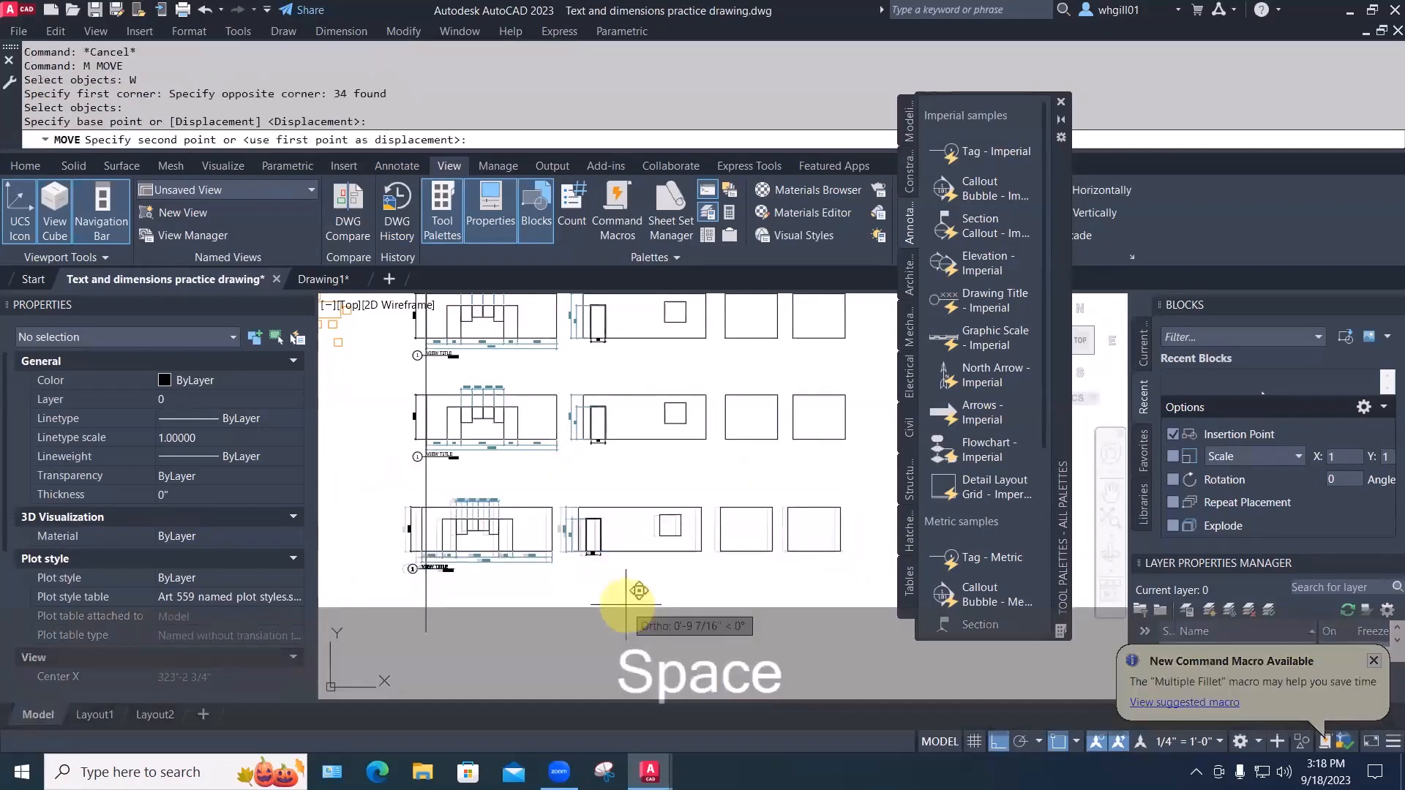
{"action": "left_click", "coordinate": [628, 605]}
Start a Stretch with a crossing window over the second row's box edge
{"action": "scroll", "coordinate": [598, 578], "scroll_direction": "down", "scroll_amount": 2}
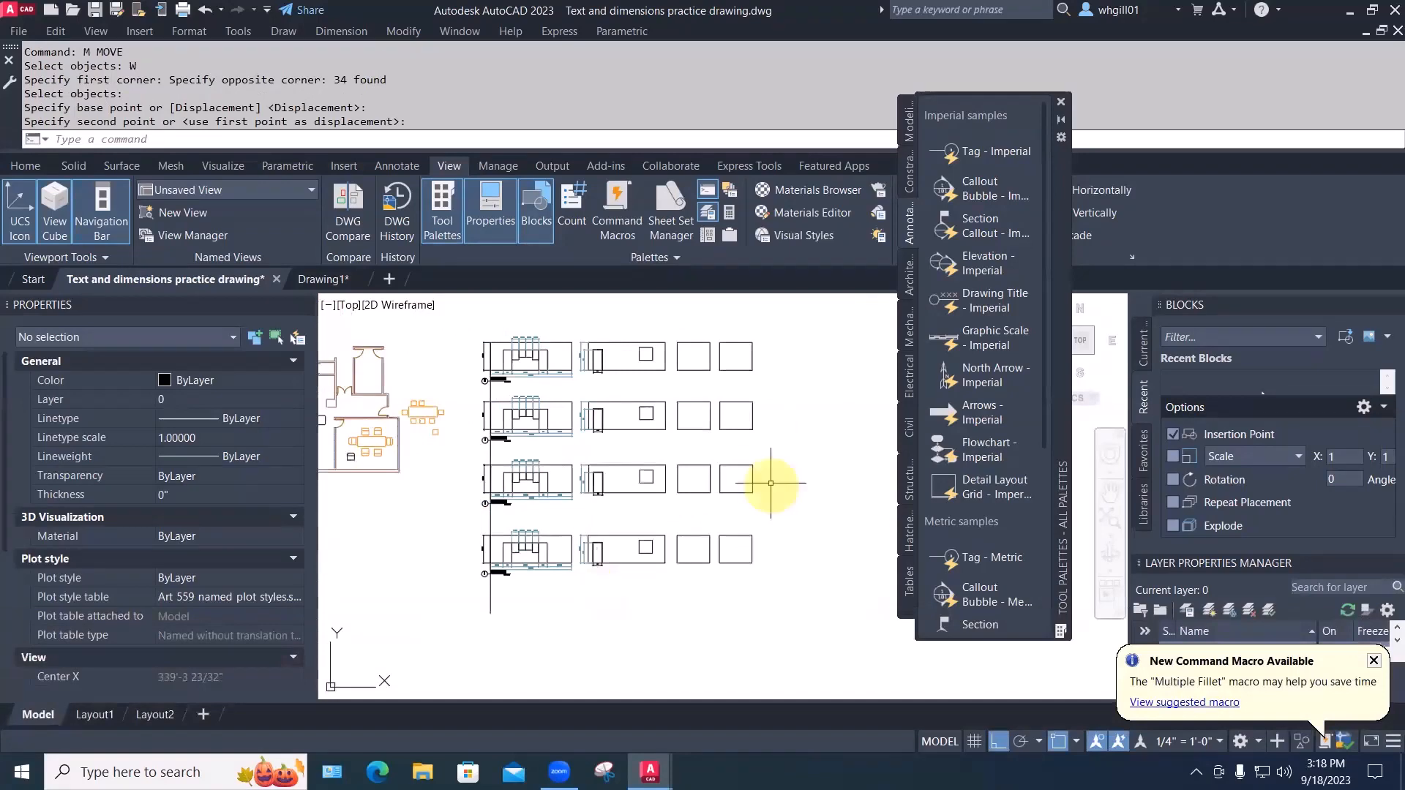
{"action": "type", "text": "s"}
{"action": "key", "text": "space"}
{"action": "left_click", "coordinate": [771, 444]}
Stretch the second row's right box wider
{"action": "left_click", "coordinate": [741, 391]}
{"action": "key", "text": "space"}
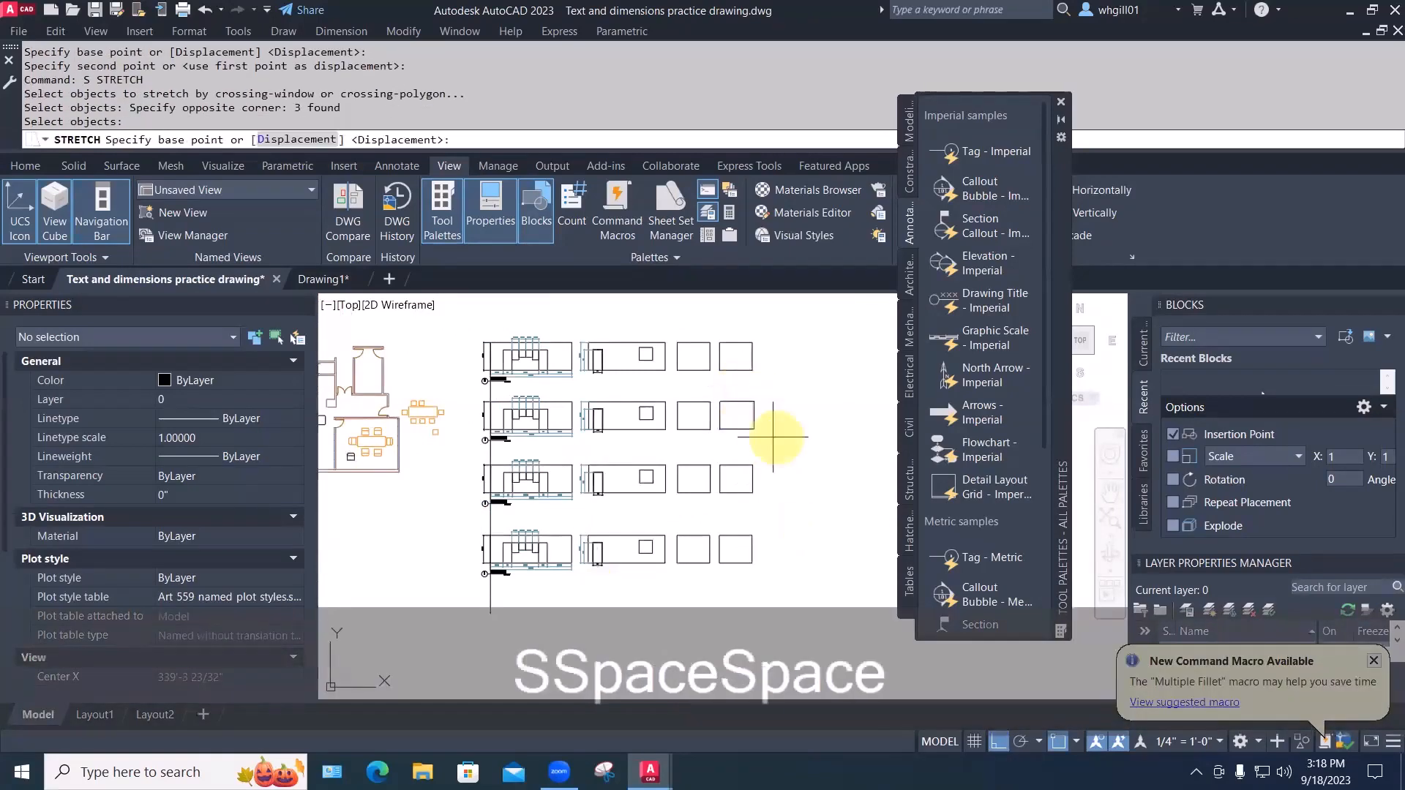
{"action": "left_click", "coordinate": [766, 439]}
{"action": "left_click", "coordinate": [786, 459]}
{"action": "key", "text": "Escape"}
Stretch the row boxes to the right using a crossing window
{"action": "type", "text": "s"}
{"action": "key", "text": "space"}
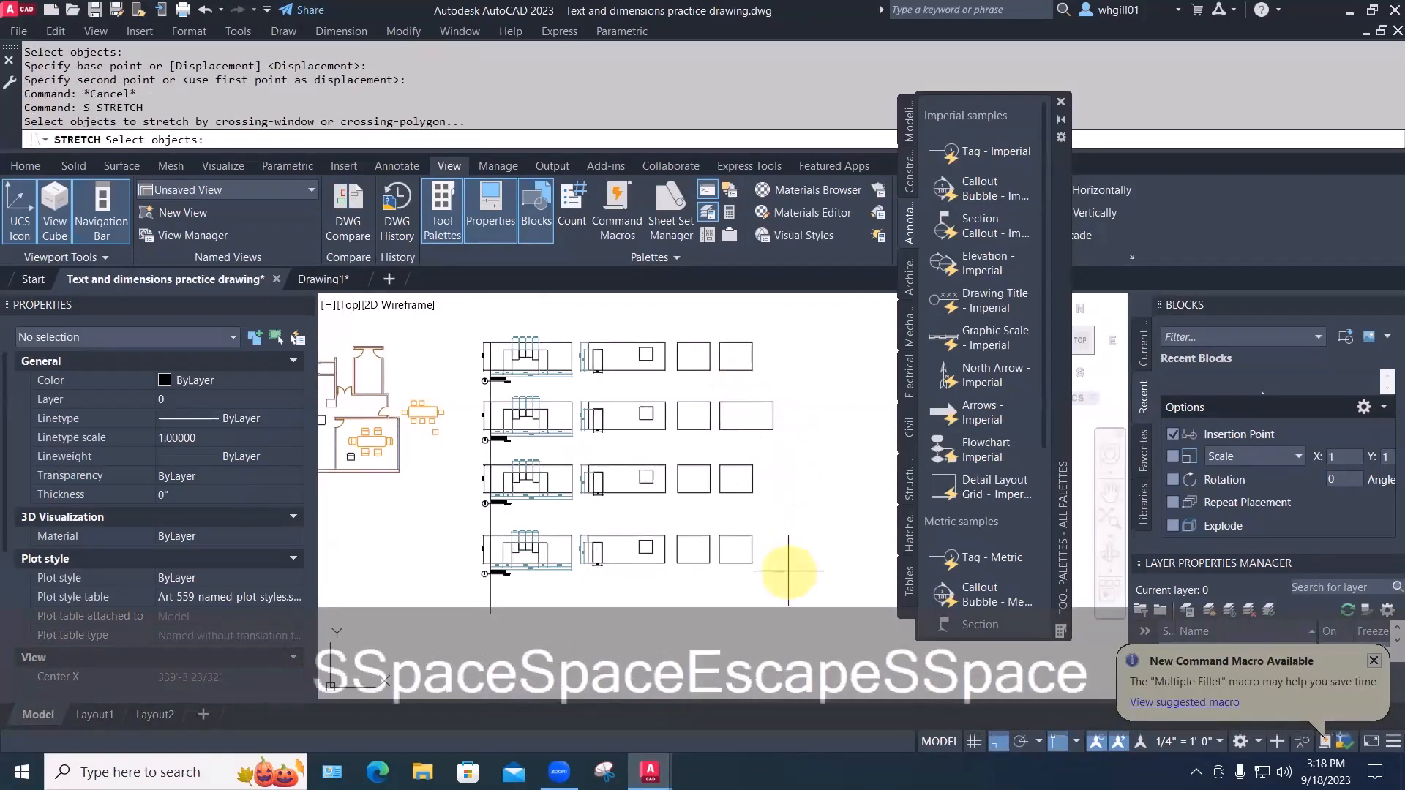
{"action": "left_click", "coordinate": [789, 571]}
{"action": "left_click", "coordinate": [634, 324]}
{"action": "key", "text": "space"}
{"action": "left_click", "coordinate": [634, 324]}
{"action": "left_click", "coordinate": [647, 324]}
{"action": "key", "text": "Escape"}
{"action": "key", "text": "Escape"}
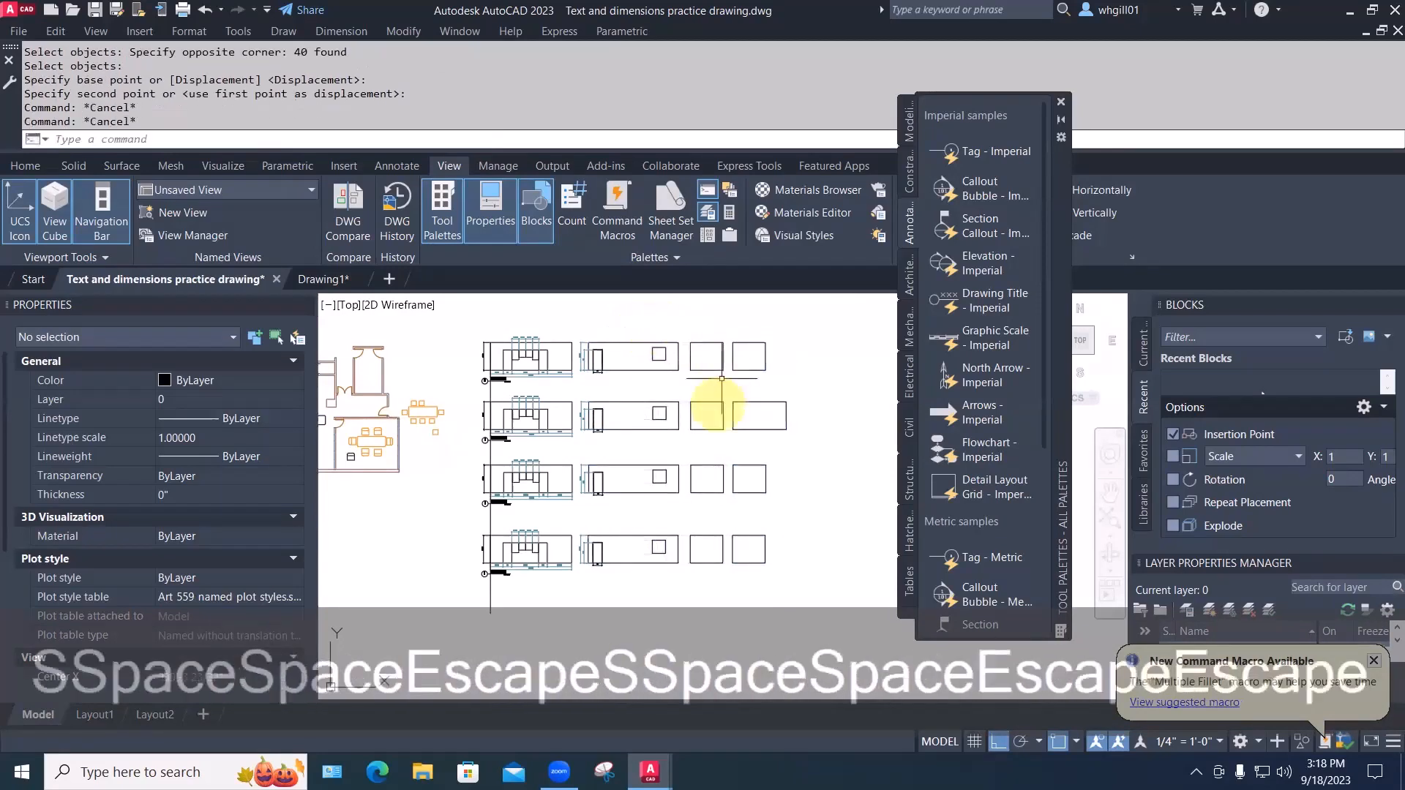
Select more box edges for another stretch, then cancel it
{"action": "type", "text": "s"}
{"action": "key", "text": "space"}
{"action": "left_click", "coordinate": [709, 453]}
{"action": "left_click", "coordinate": [645, 316]}
{"action": "key", "text": "space"}
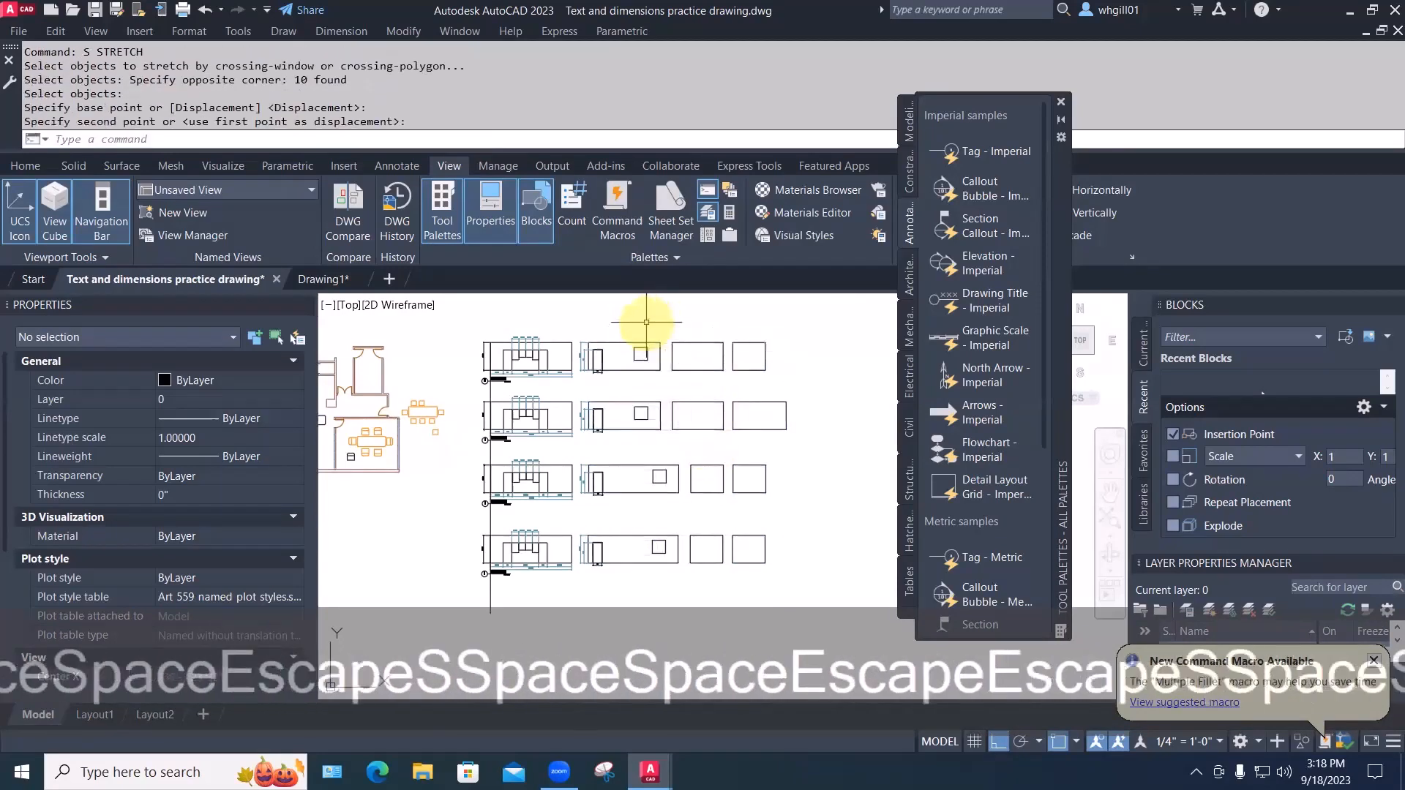
{"action": "left_click", "coordinate": [777, 588]}
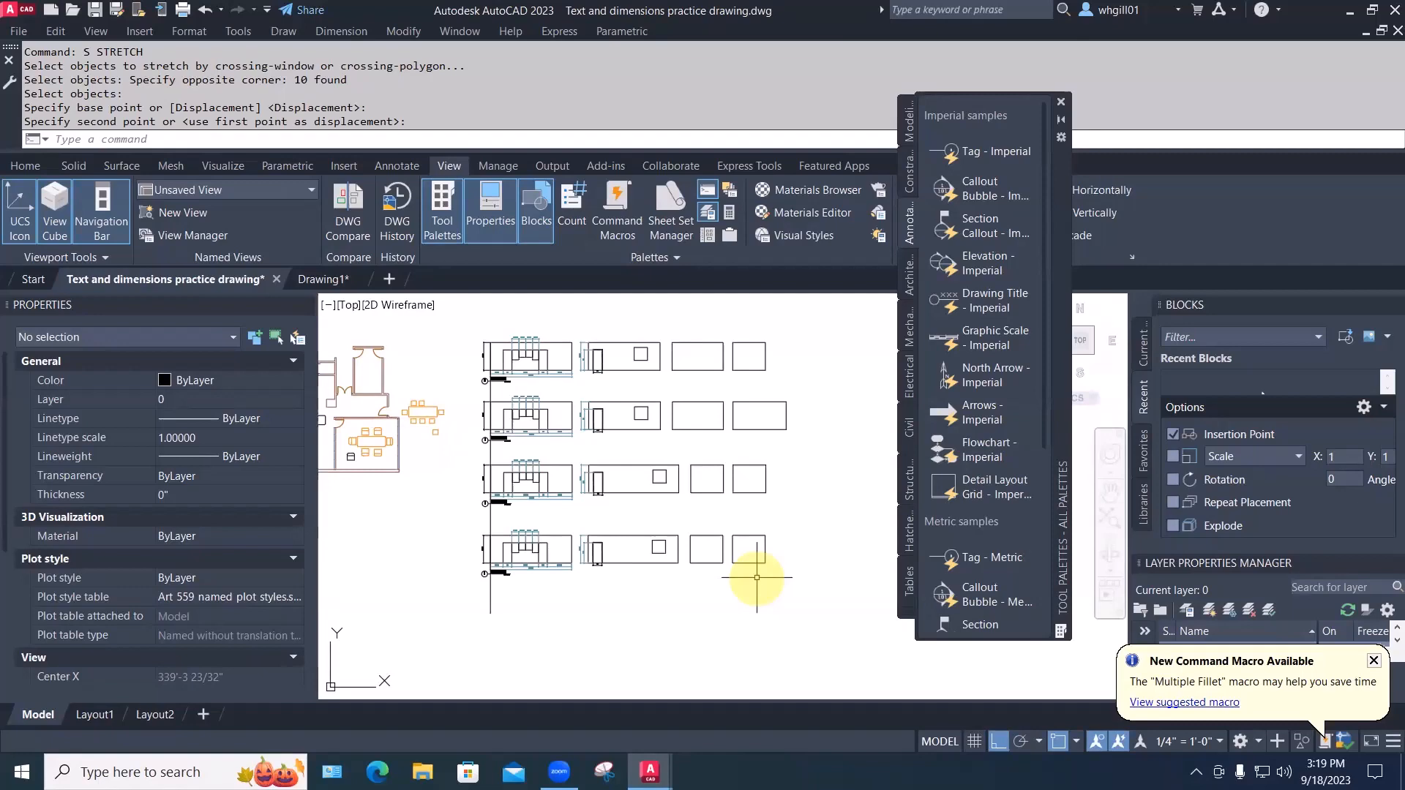
{"action": "key", "text": "Escape"}
Erase the long vertical guide line and switch to the Layout2 sheet
{"action": "type", "text": "e"}
{"action": "key", "text": "space"}
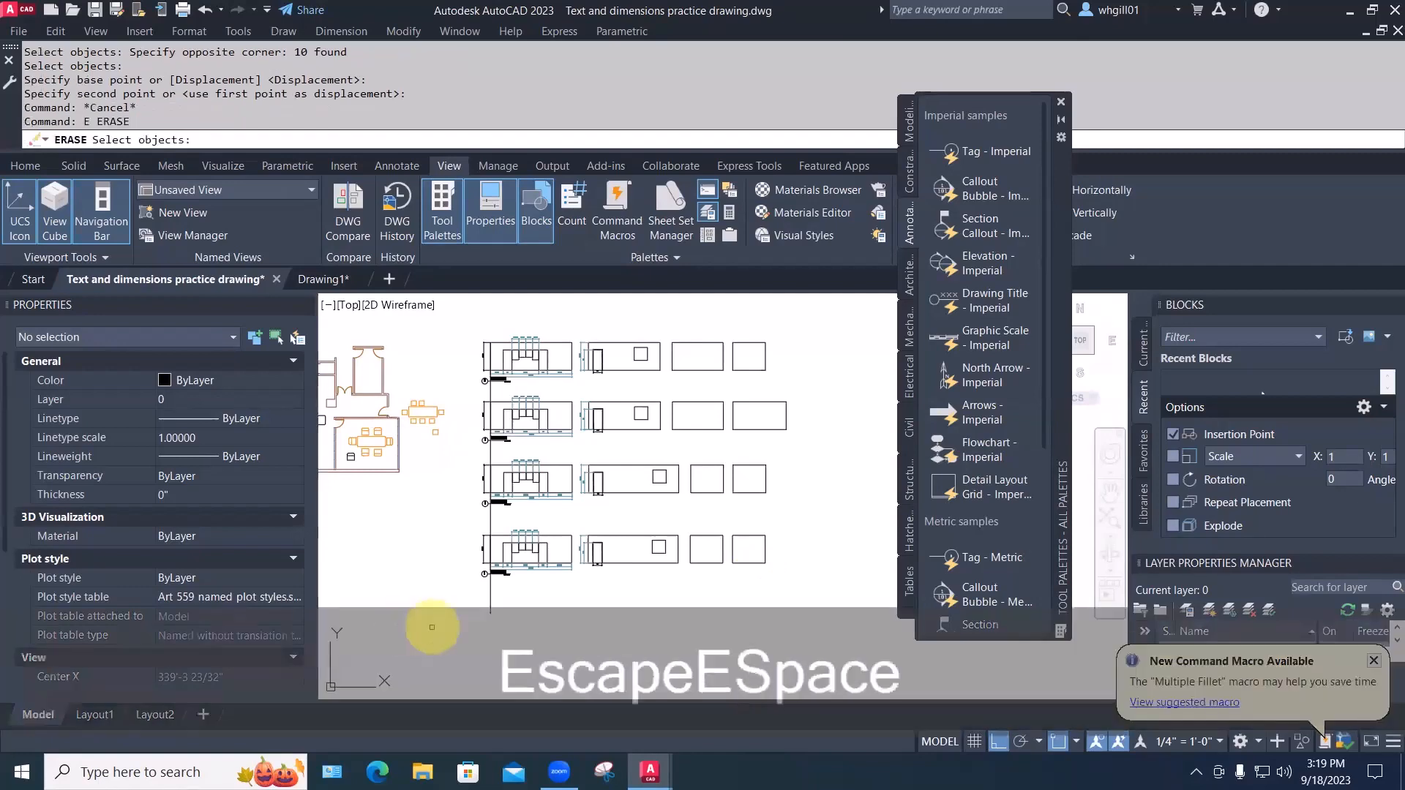
{"action": "left_click", "coordinate": [490, 590]}
{"action": "key", "text": "space"}
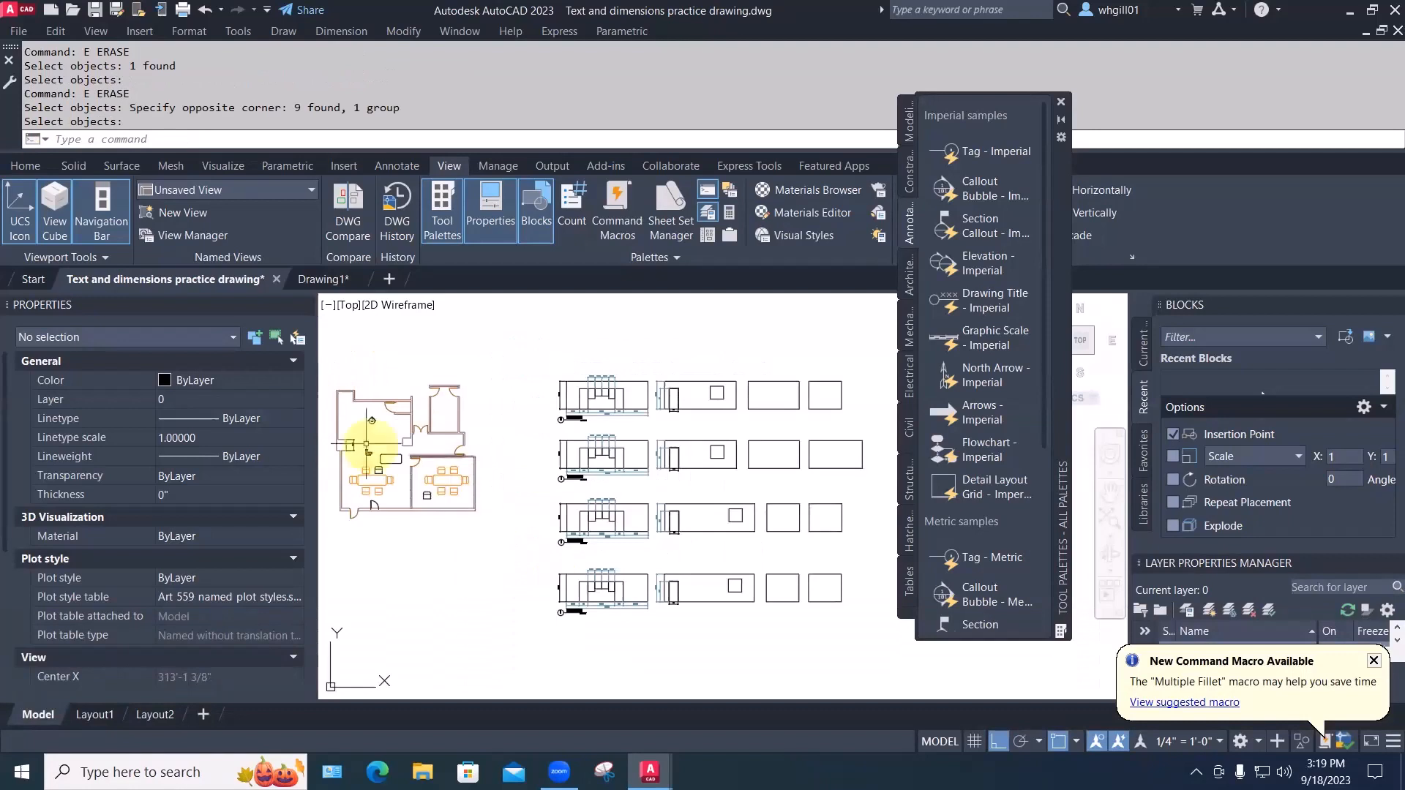
{"action": "middle_click_drag", "start_coordinate": [366, 432], "coordinate": [413, 437]}
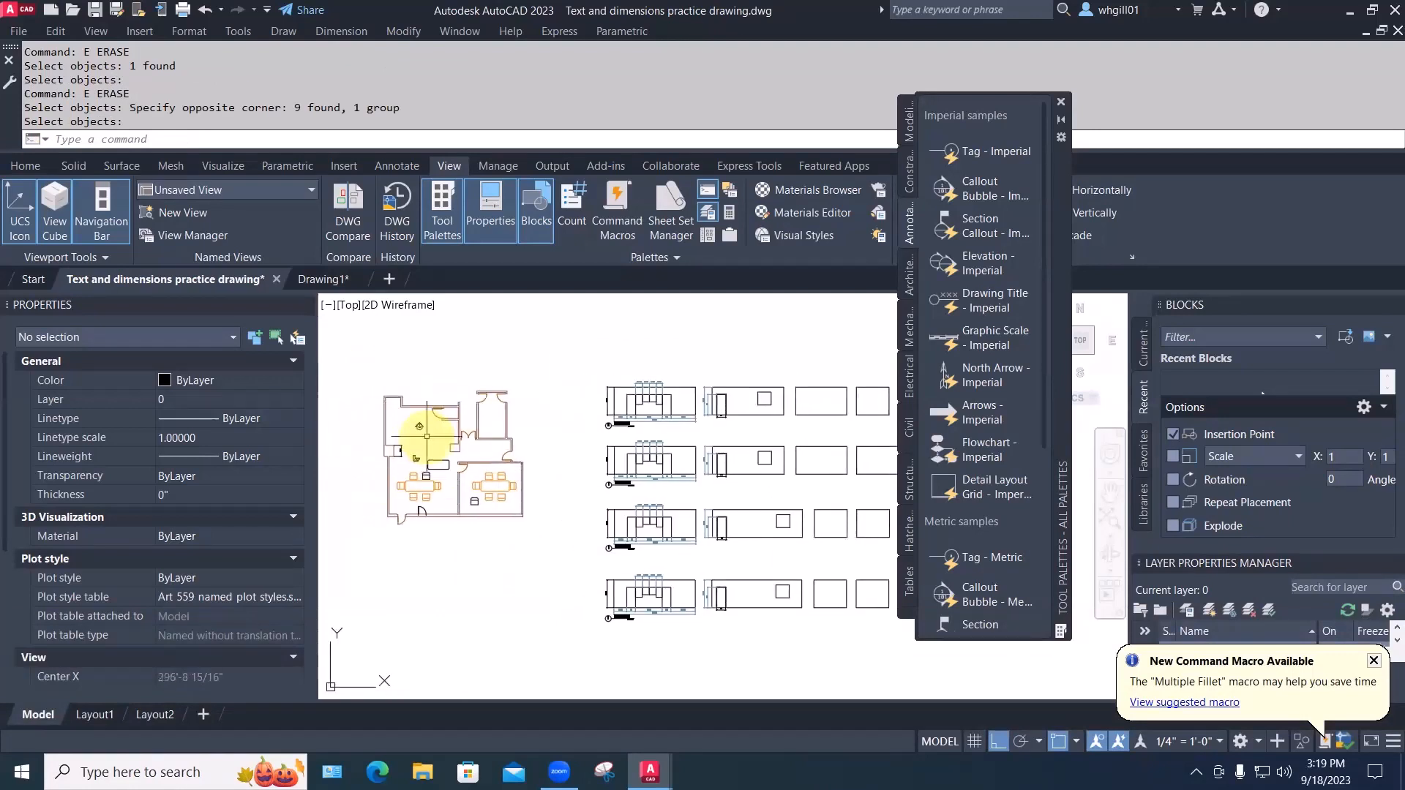
{"action": "left_click", "coordinate": [150, 715]}
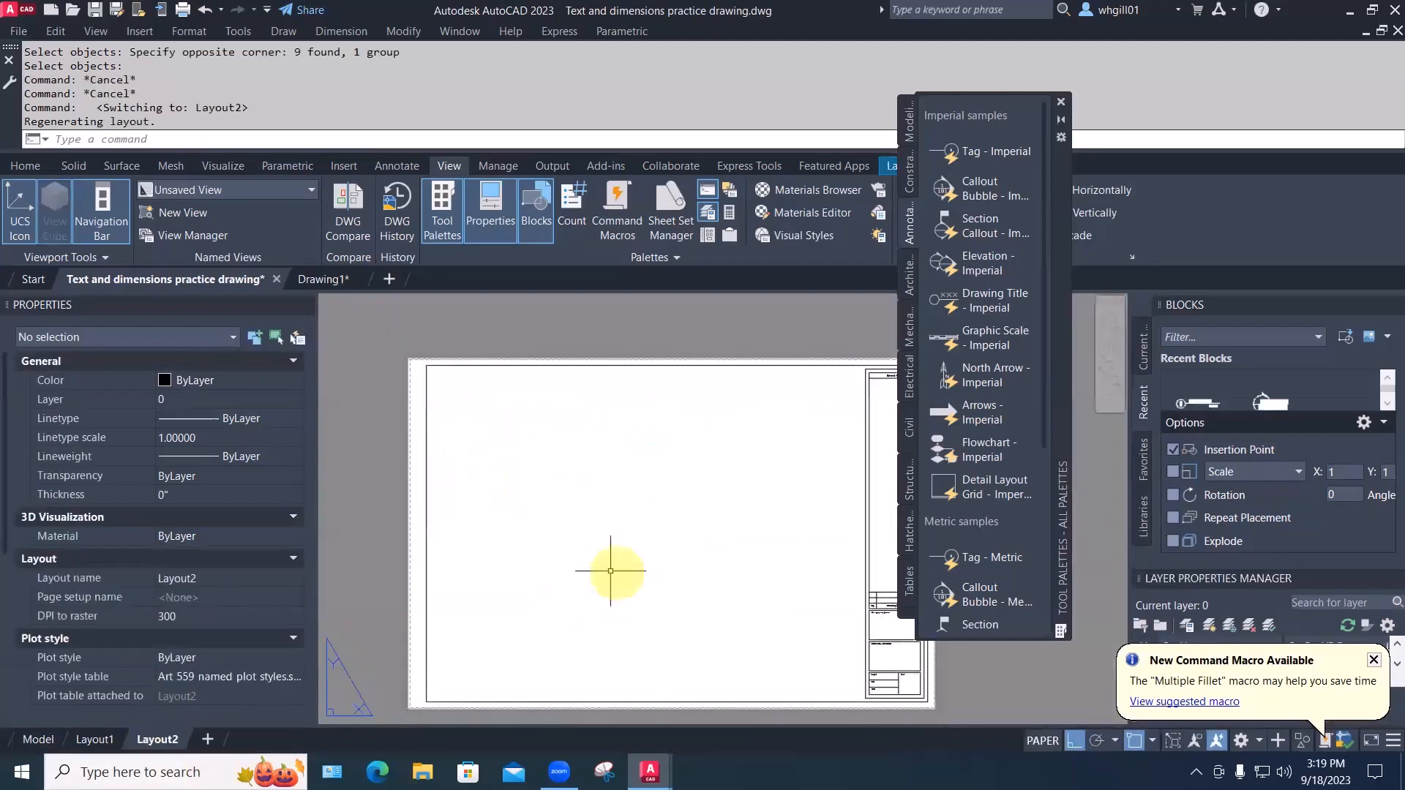
Create a viewport on Layout2 with MVIEW covering the sheet's drawing area
{"action": "type", "text": "m"}
{"action": "key", "text": "Return"}
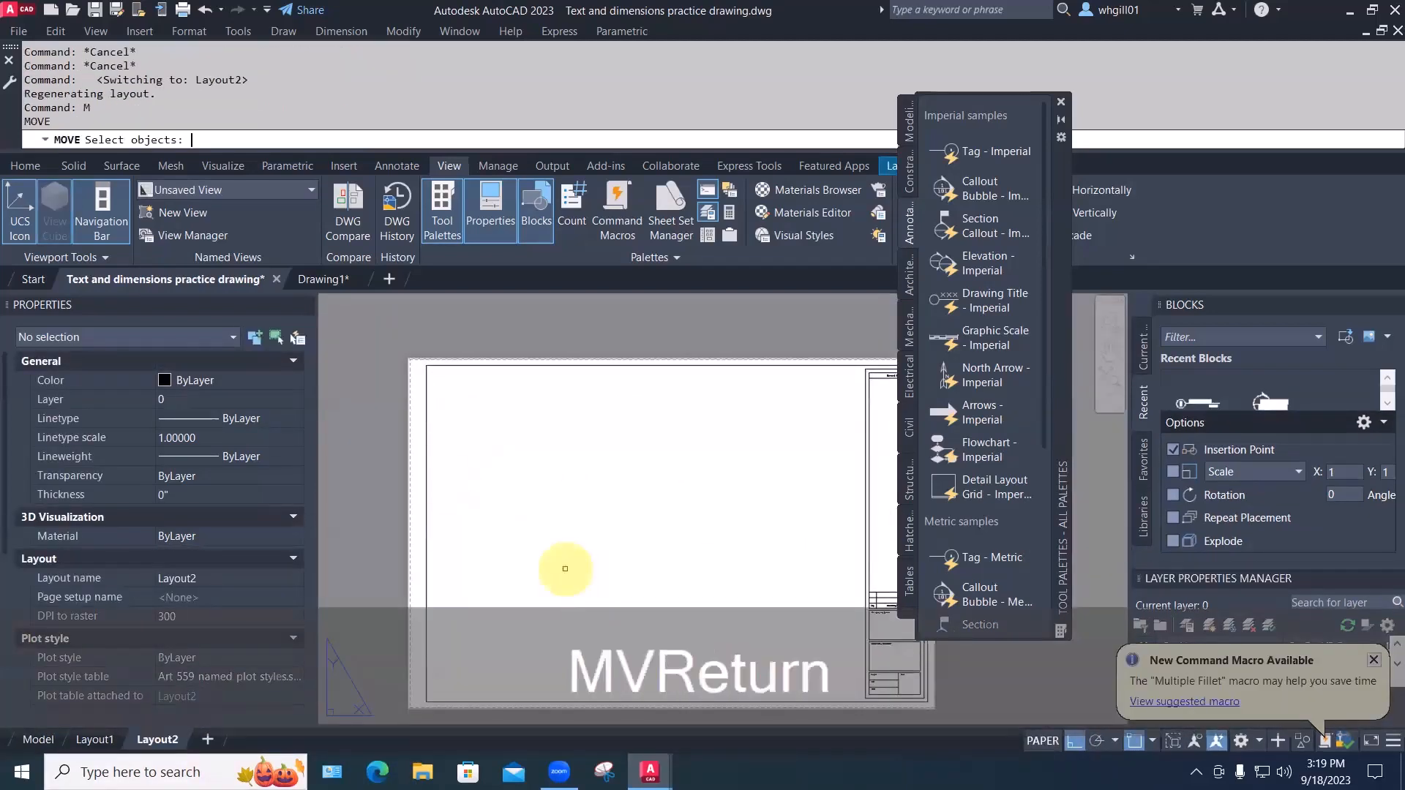
{"action": "key", "text": "Escape"}
{"action": "key", "text": "Escape"}
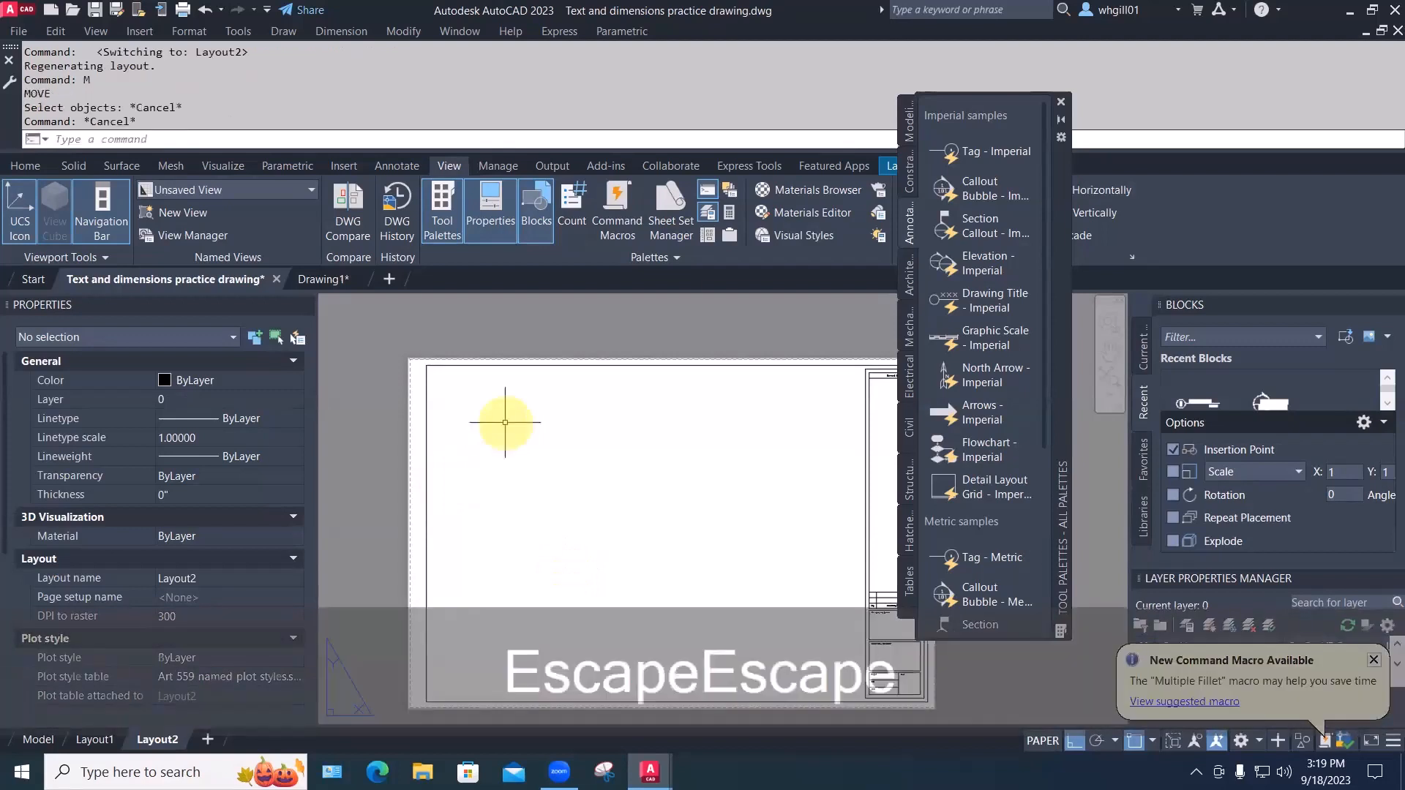
{"action": "type", "text": "mview"}
{"action": "key", "text": "Return"}
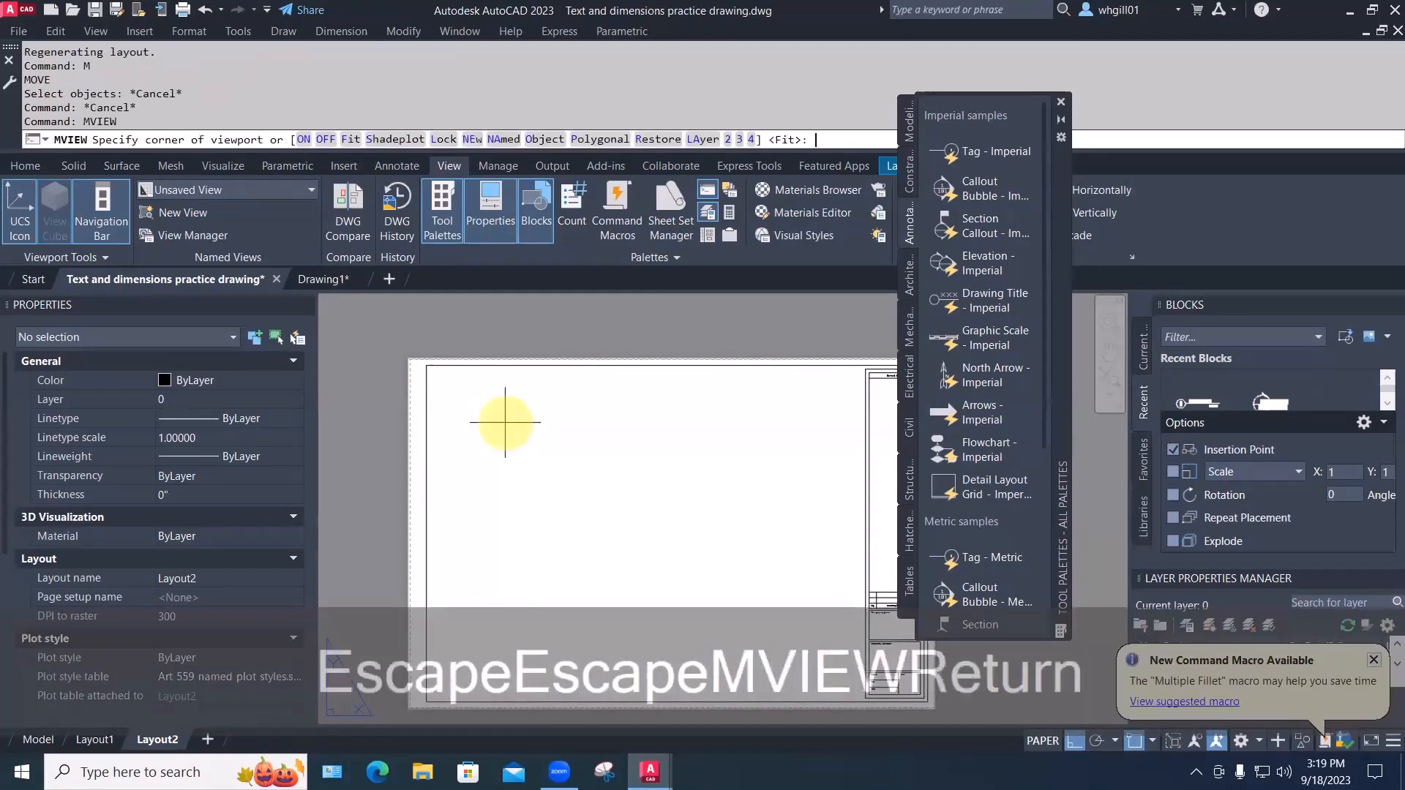
{"action": "left_click", "coordinate": [437, 376]}
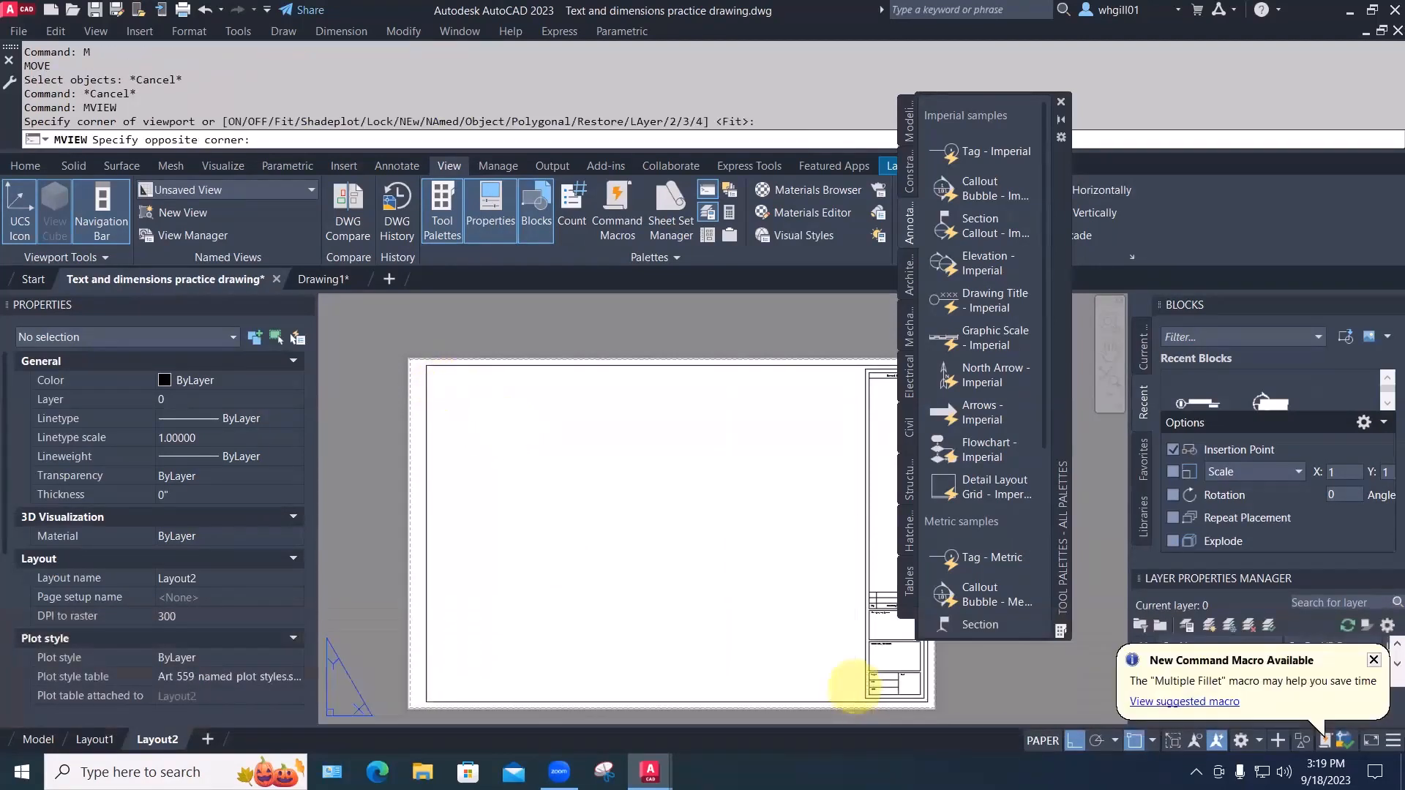
{"action": "left_click", "coordinate": [854, 686]}
{"action": "key", "text": "Escape"}
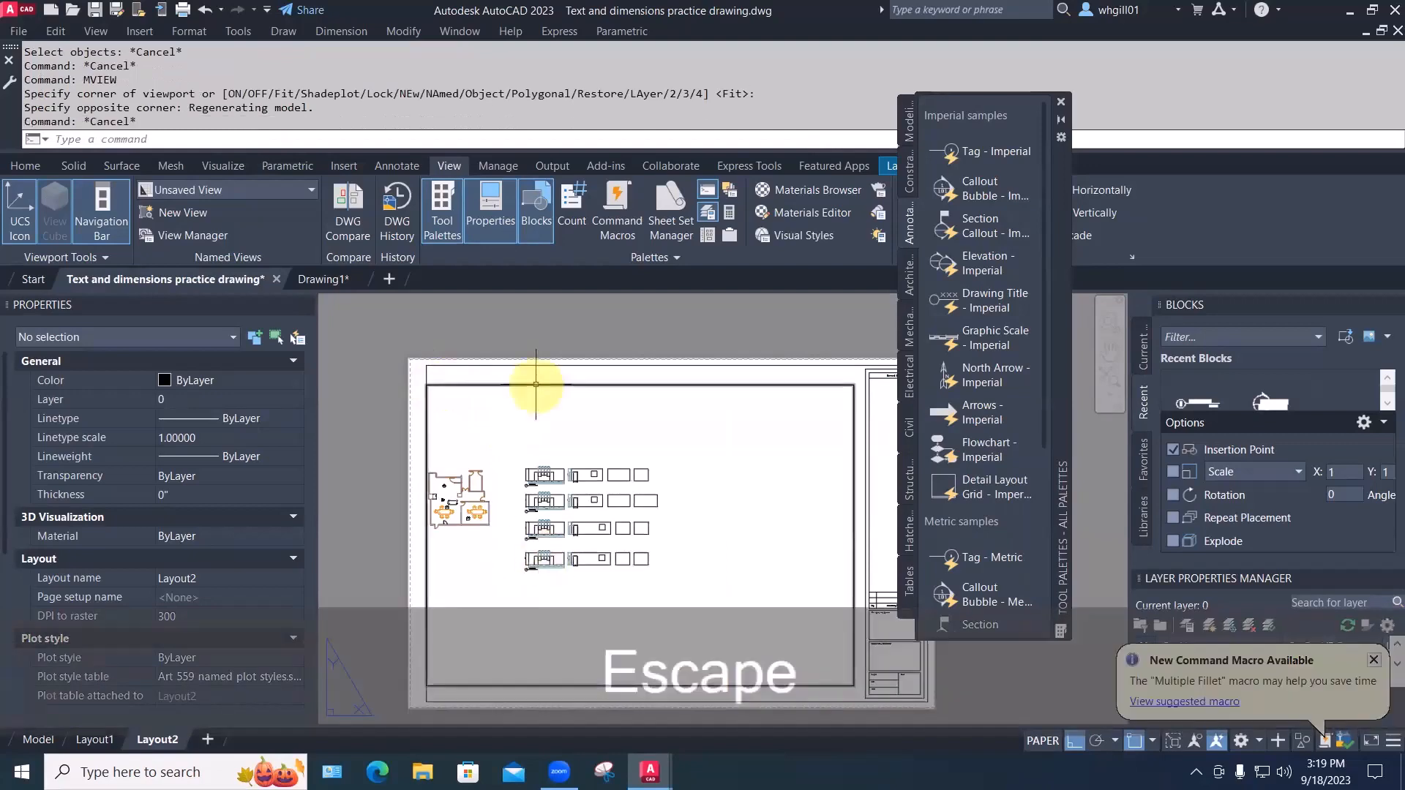
Set the new viewport's standard scale to 1/4" = 1'-0" in Properties
{"action": "left_click", "coordinate": [540, 384]}
{"action": "scroll", "coordinate": [188, 591], "scroll_direction": "down", "scroll_amount": 3}
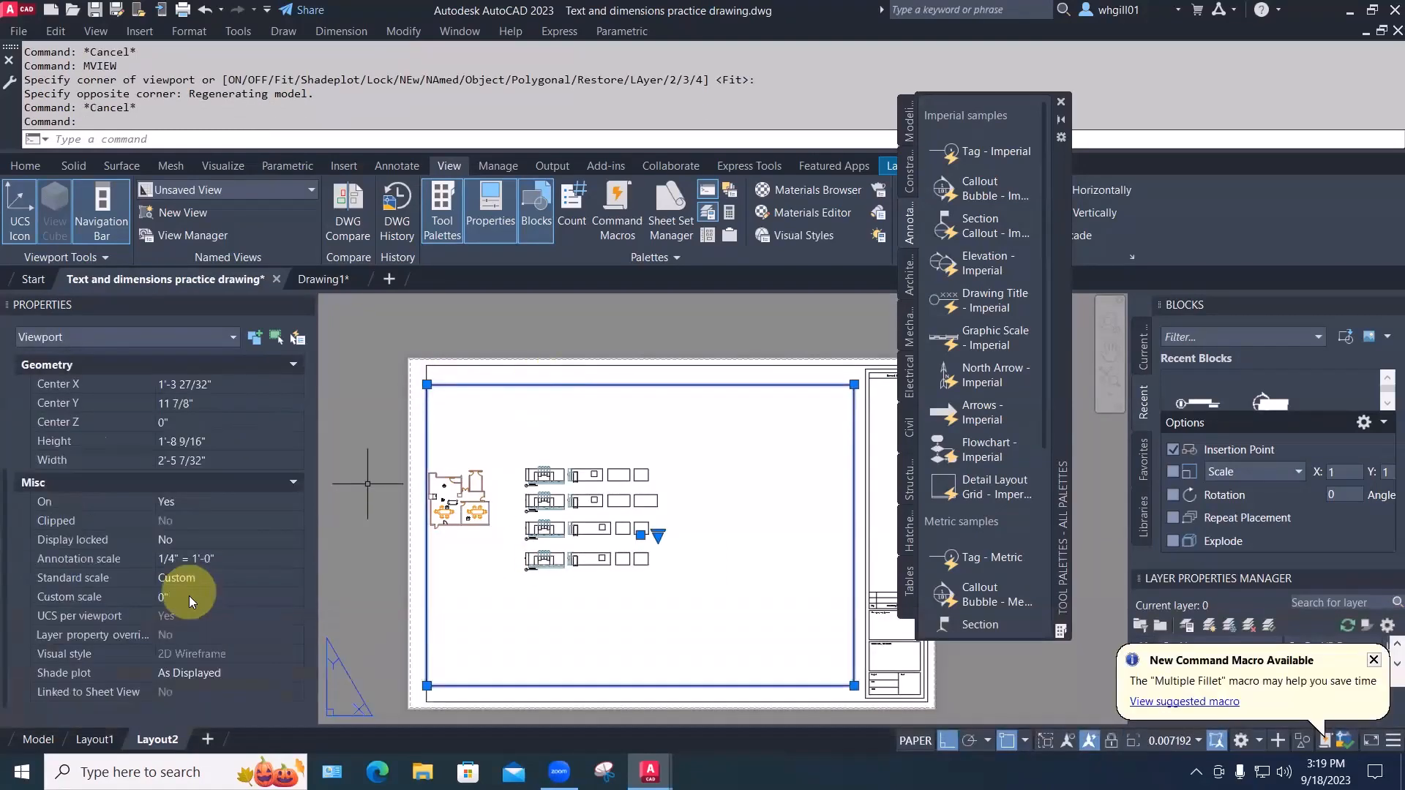
{"action": "left_click", "coordinate": [188, 580]}
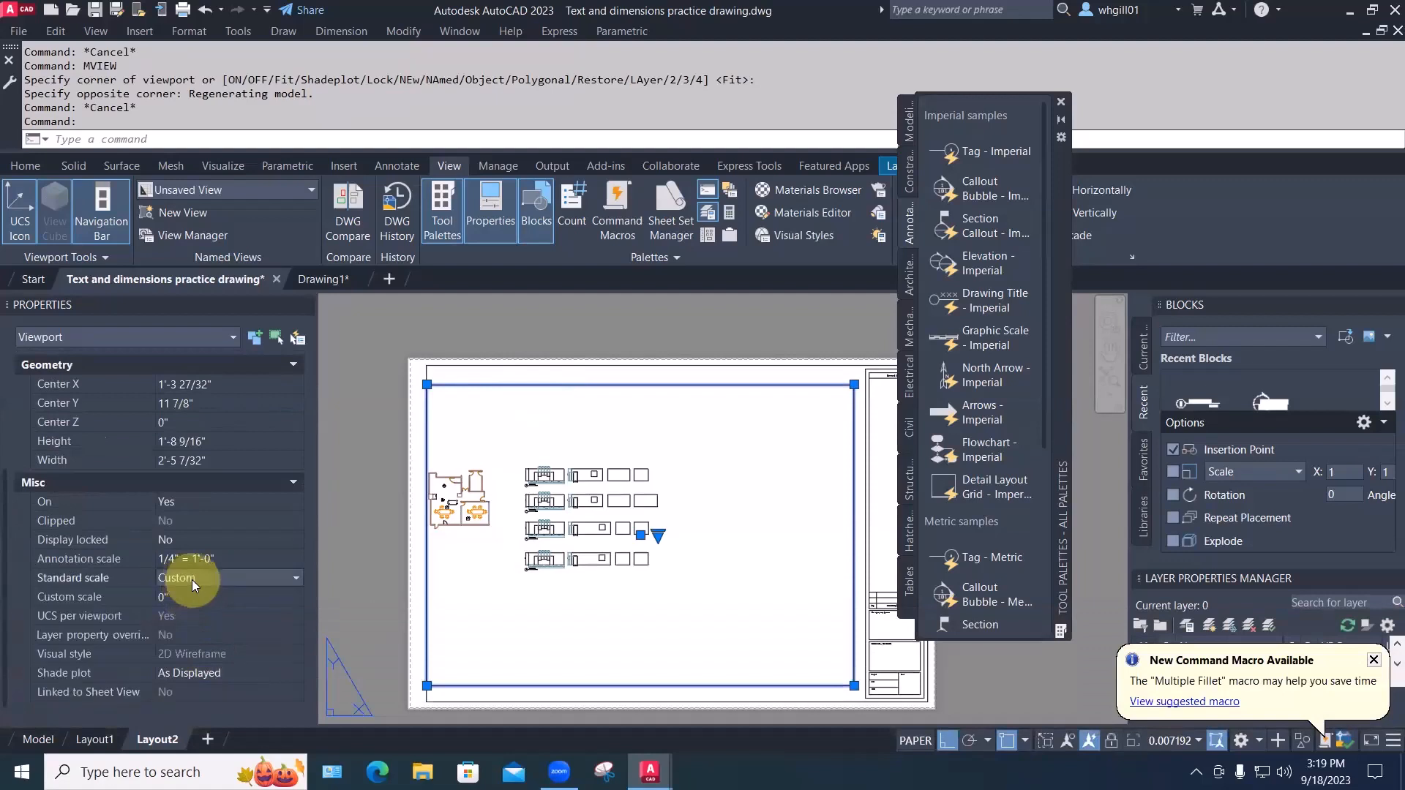
{"action": "left_click", "coordinate": [193, 580]}
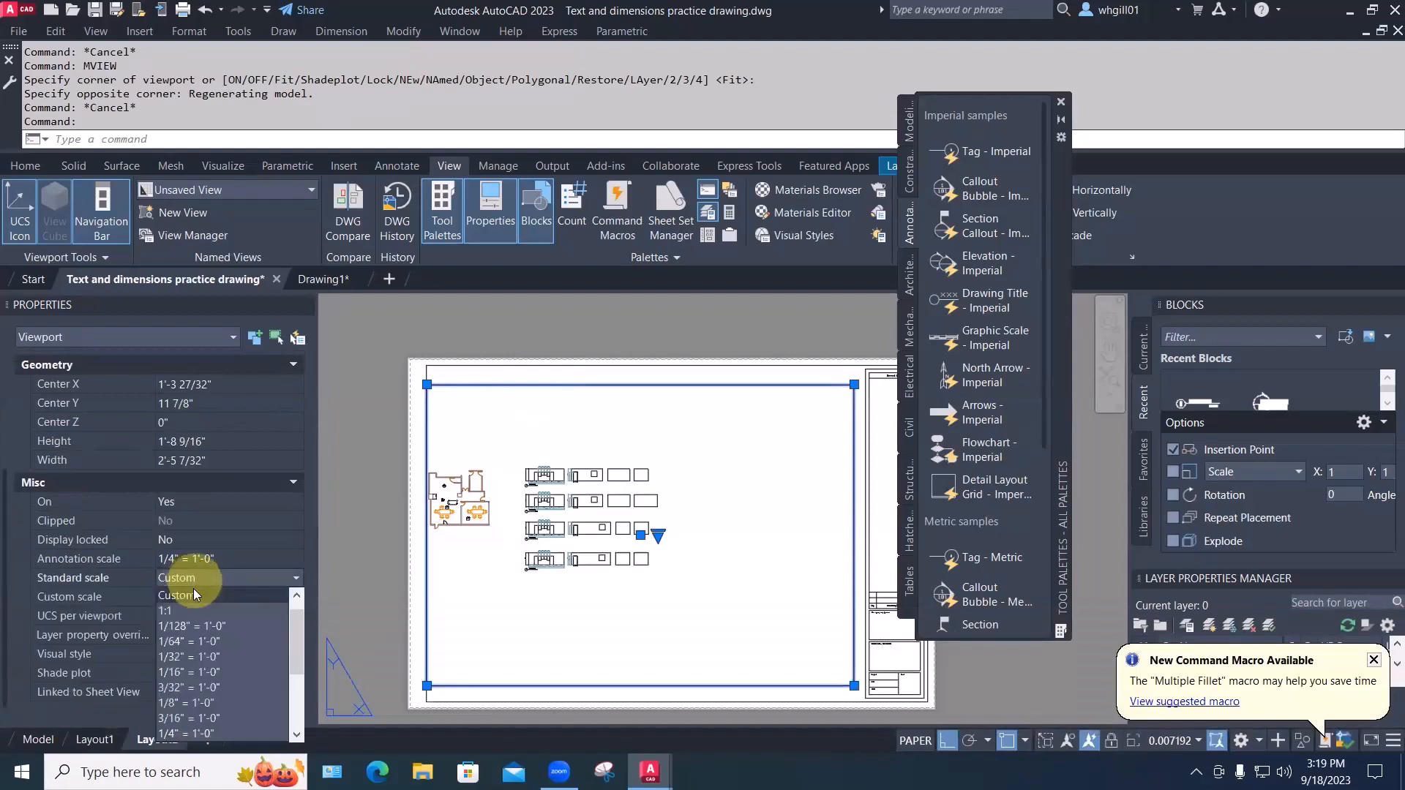
{"action": "left_click", "coordinate": [189, 733]}
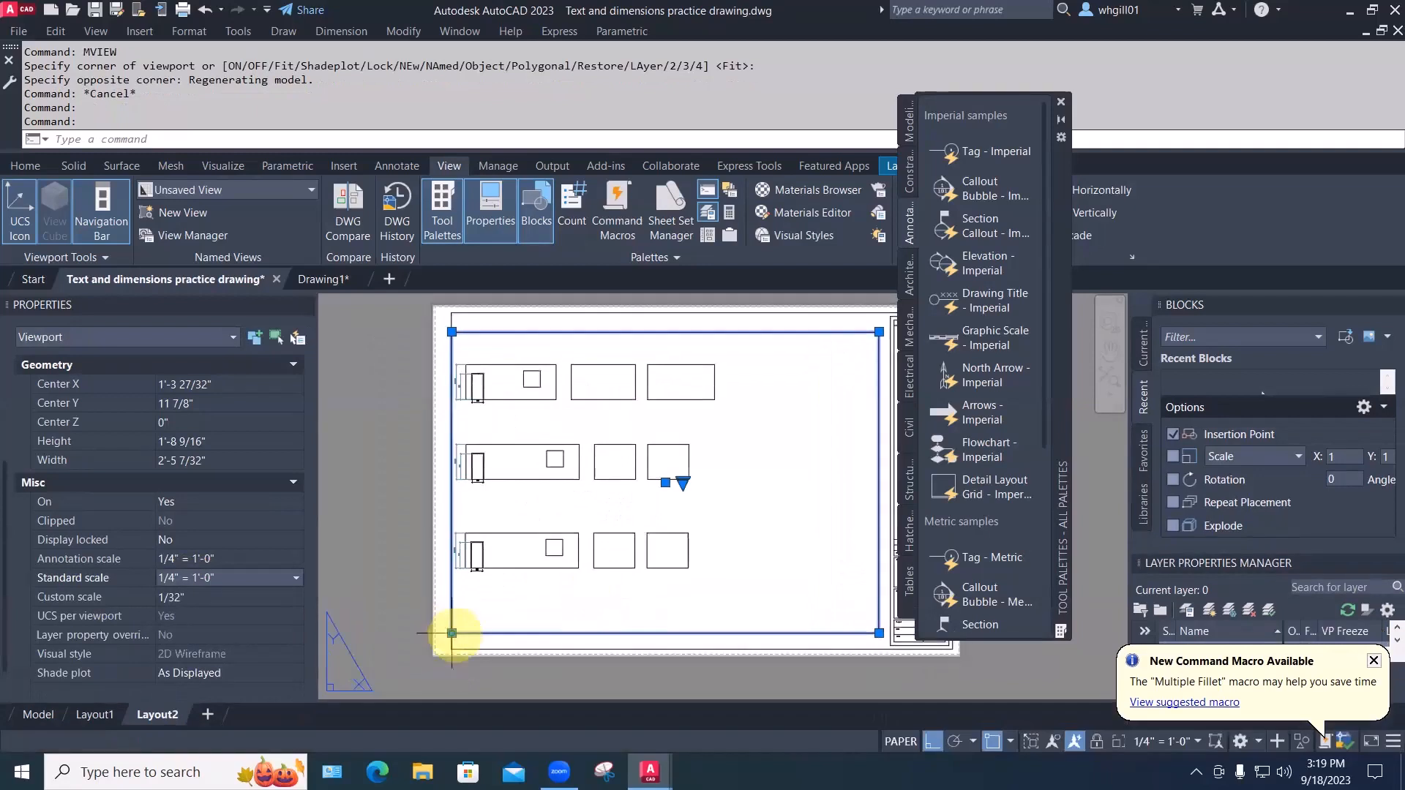
Drag the viewport's corner grips left and up to enlarge it over the elevations
{"action": "left_click", "coordinate": [452, 633]}
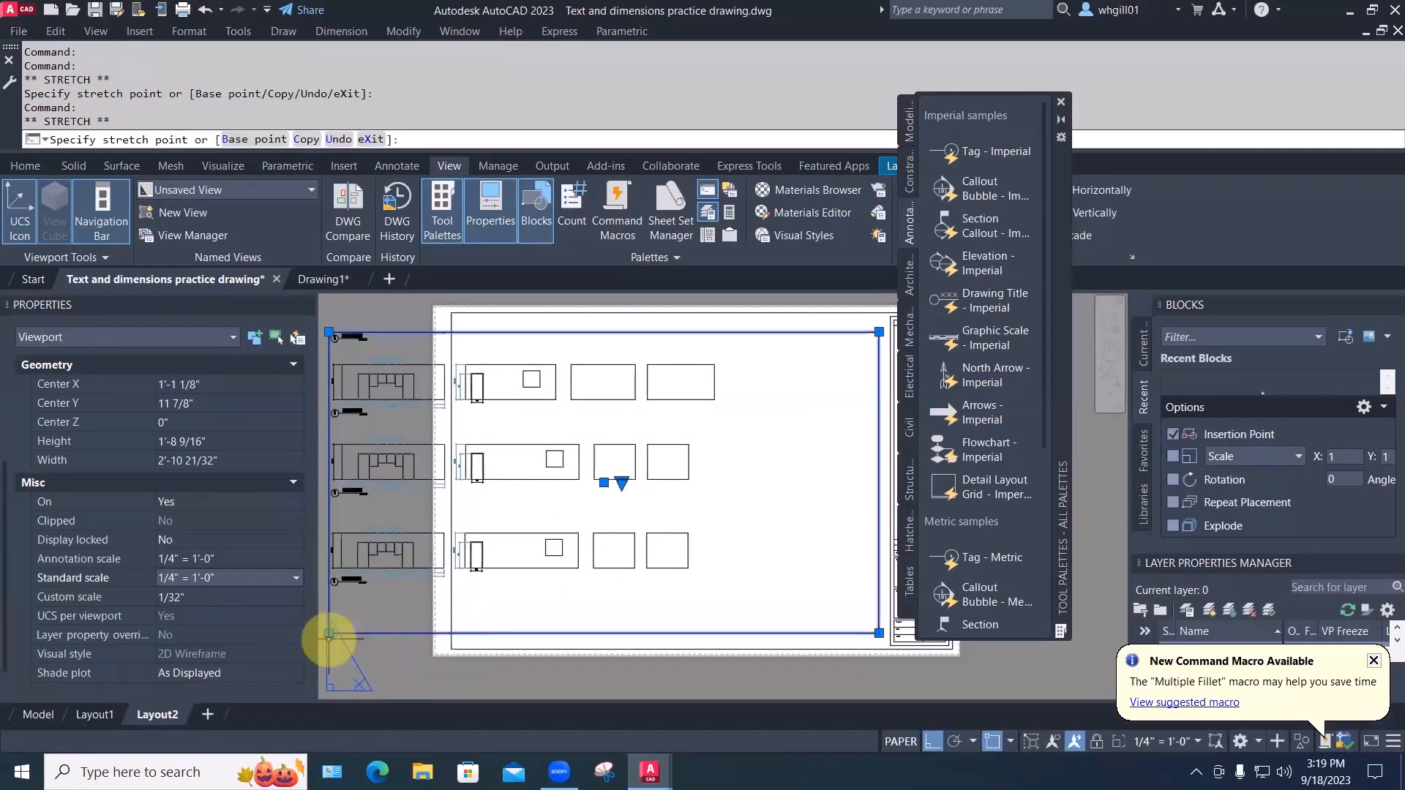
{"action": "left_click", "coordinate": [329, 635]}
{"action": "middle_click_drag", "start_coordinate": [339, 642], "coordinate": [408, 627]}
{"action": "left_click", "coordinate": [406, 625]}
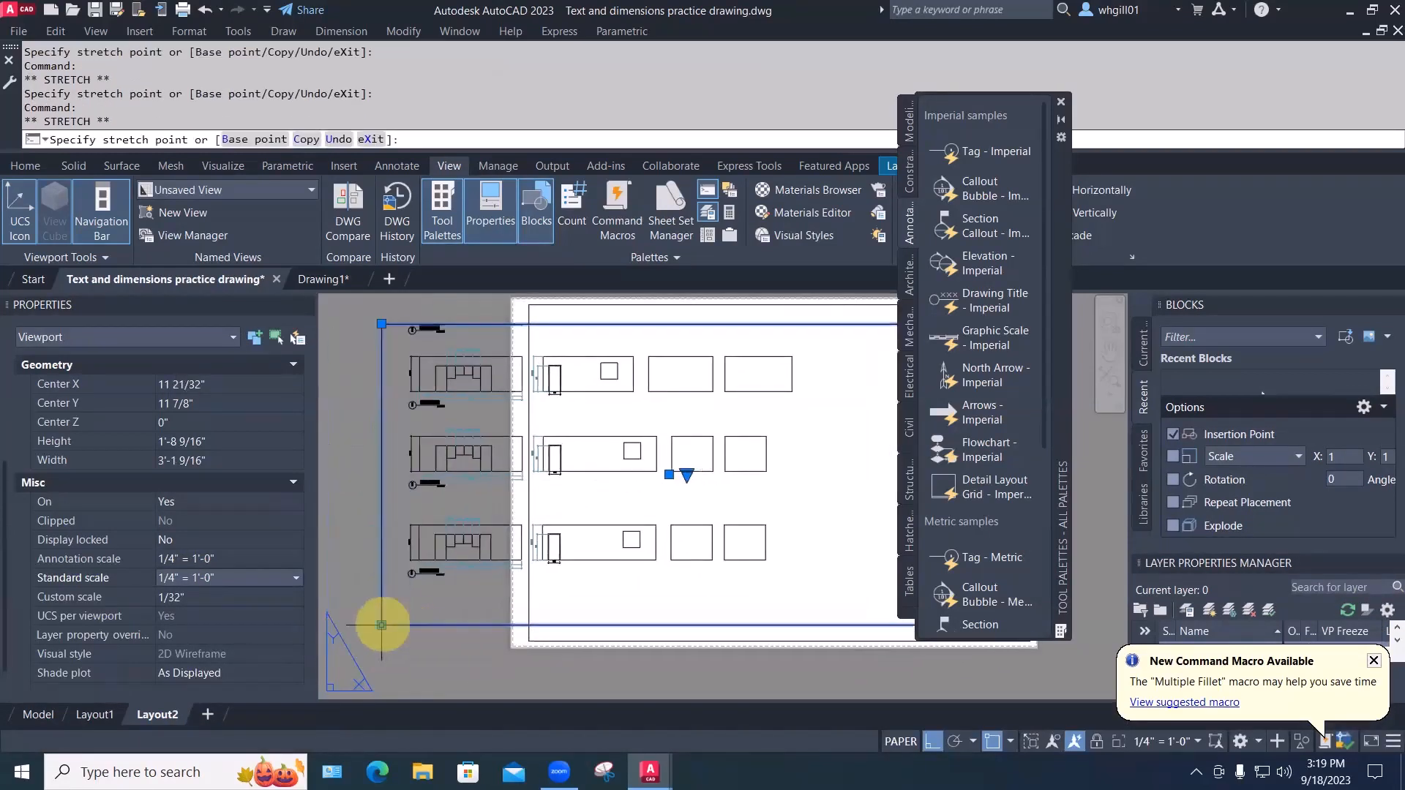
{"action": "scroll", "coordinate": [375, 410], "scroll_direction": "down", "scroll_amount": 4}
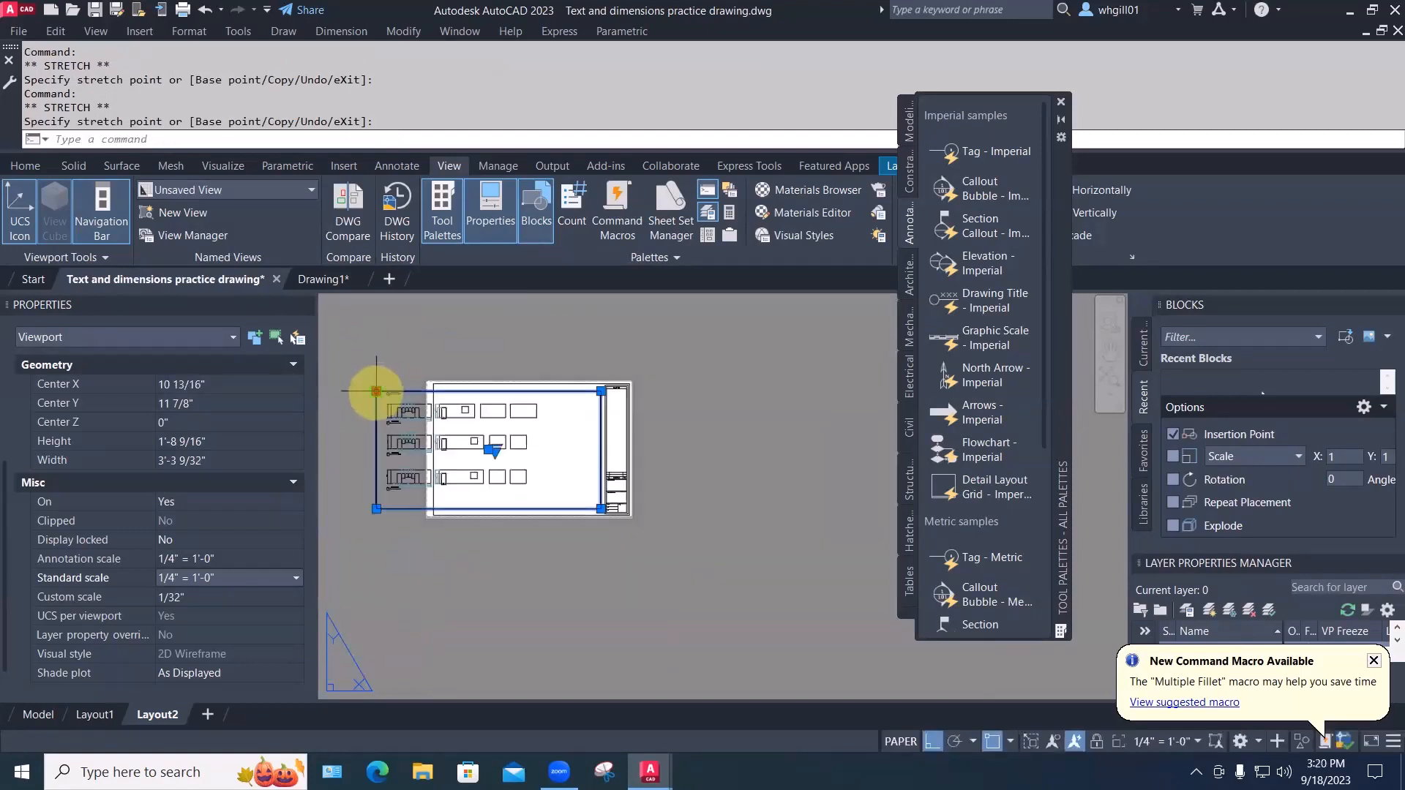
{"action": "left_click", "coordinate": [376, 361]}
{"action": "left_click", "coordinate": [601, 361]}
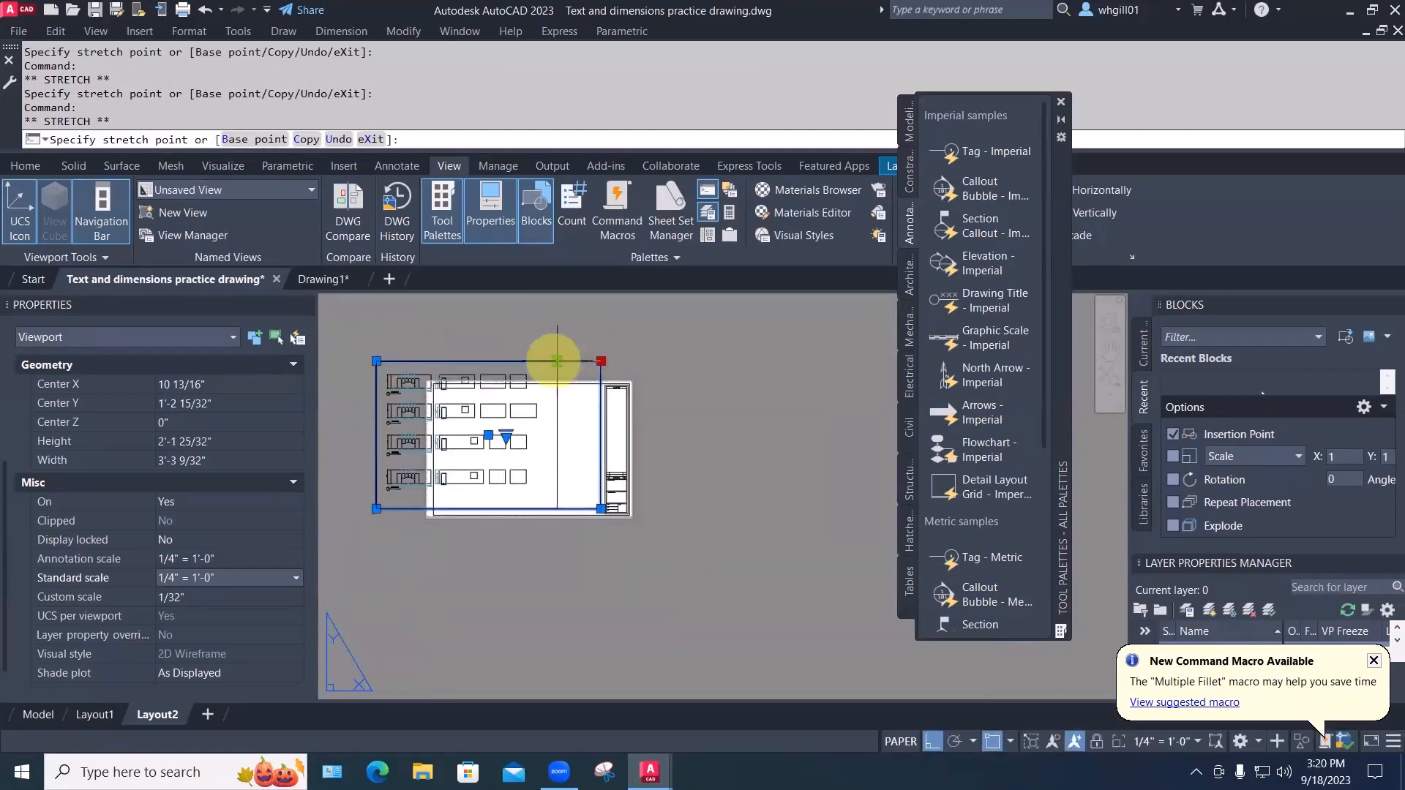
{"action": "key", "text": "Escape"}
{"action": "key", "text": "Escape"}
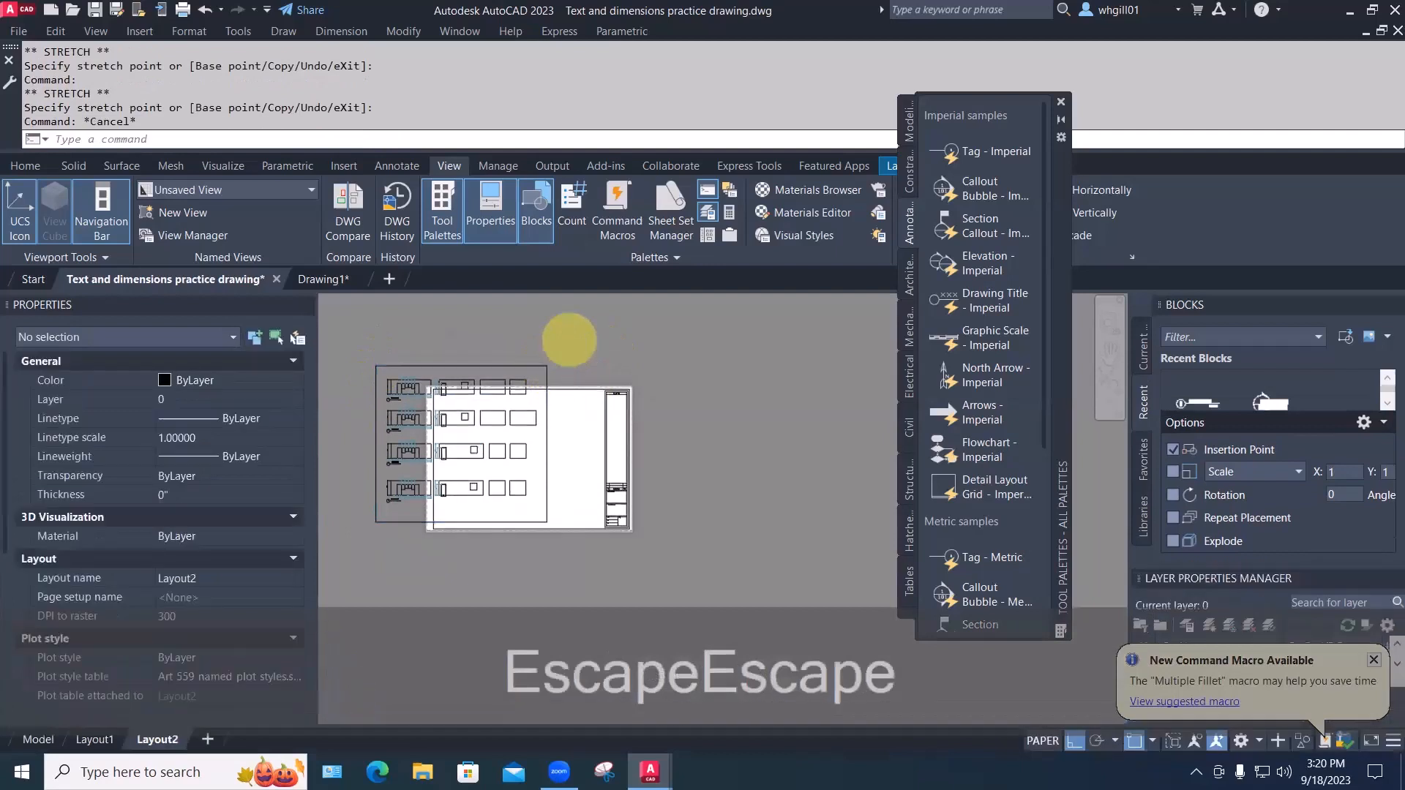
Move the viewport inside the sheet border with Ortho turned off
{"action": "key", "text": "m"}
{"action": "key", "text": "space"}
{"action": "left_click", "coordinate": [542, 372]}
{"action": "key", "text": "space"}
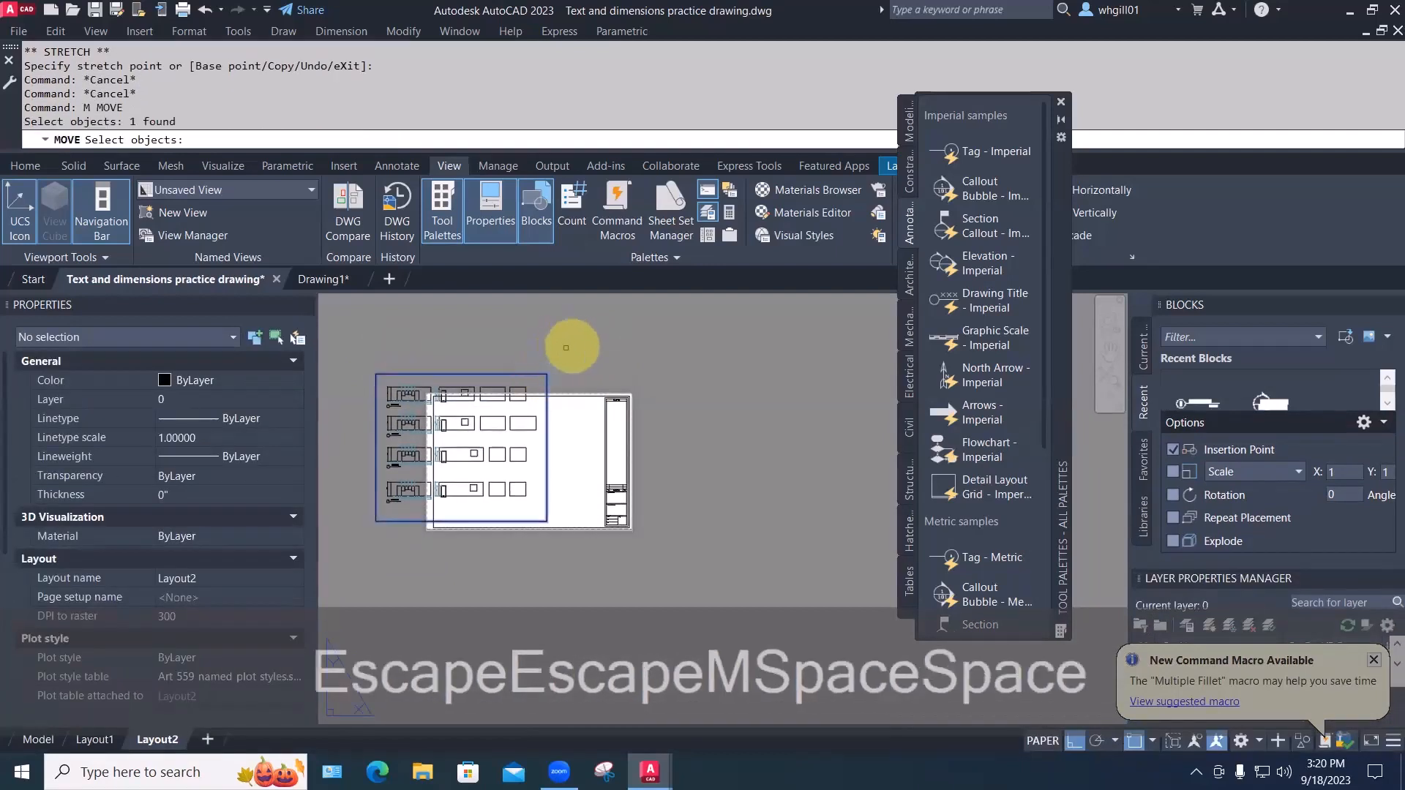
{"action": "left_click", "coordinate": [568, 348]}
{"action": "key", "text": "F8"}
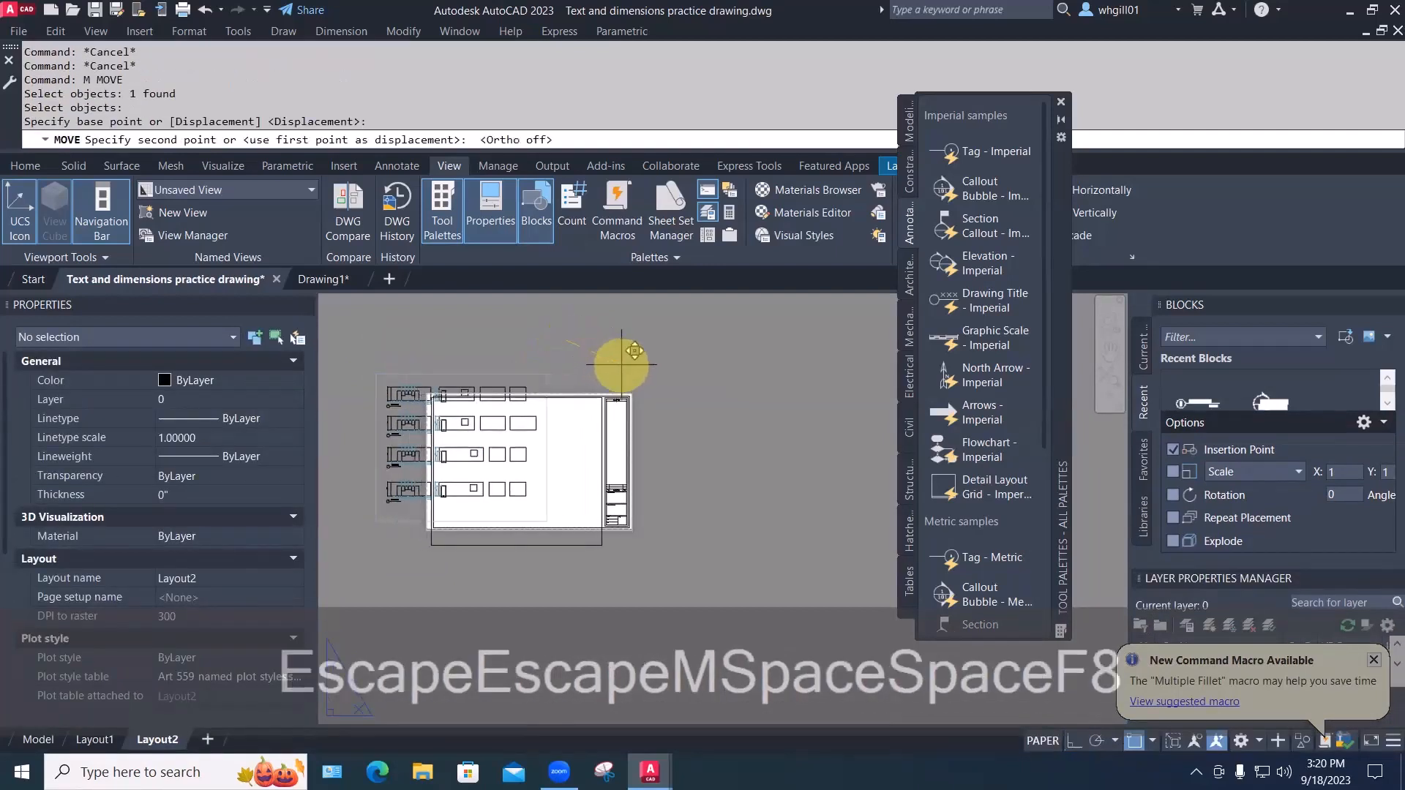
{"action": "left_click", "coordinate": [475, 528]}
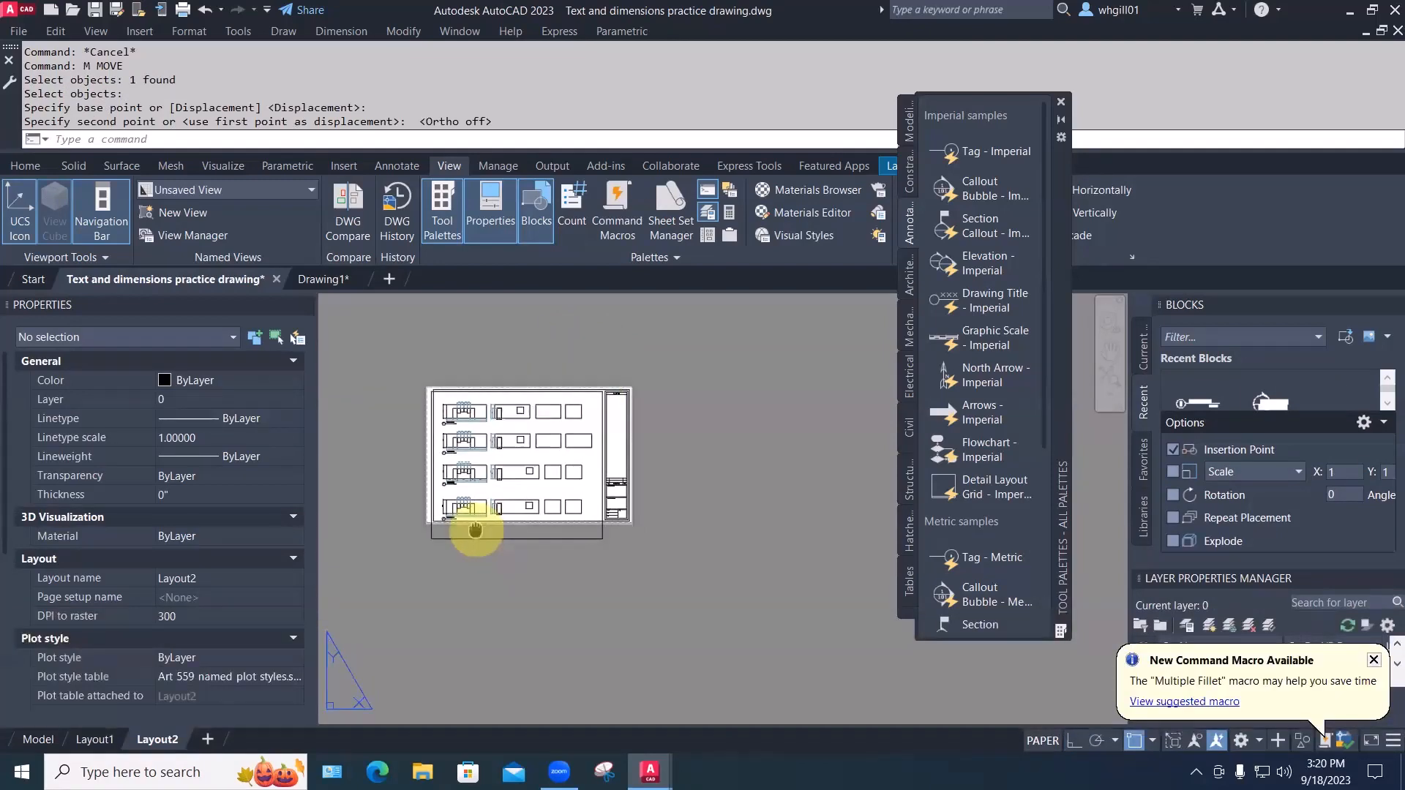
{"action": "scroll", "coordinate": [485, 541], "scroll_direction": "up", "scroll_amount": 2}
{"action": "middle_click_drag", "start_coordinate": [499, 601], "coordinate": [496, 695]}
{"action": "key", "text": "Escape"}
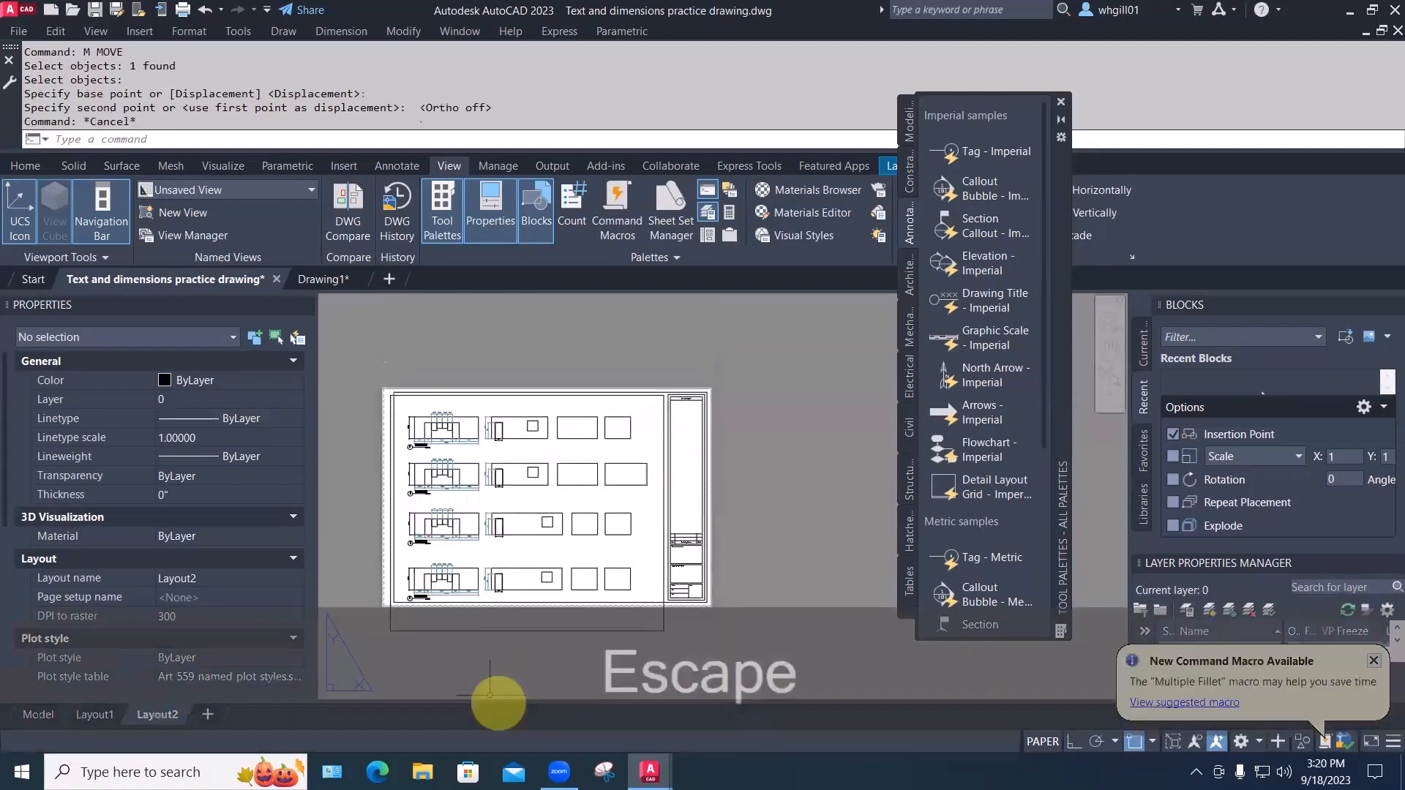
Crossing-select the viewport for another nudge, then cancel the move
{"action": "type", "text": "m"}
{"action": "key", "text": "space"}
{"action": "left_click", "coordinate": [525, 673]}
{"action": "left_click", "coordinate": [510, 627]}
{"action": "key", "text": "space"}
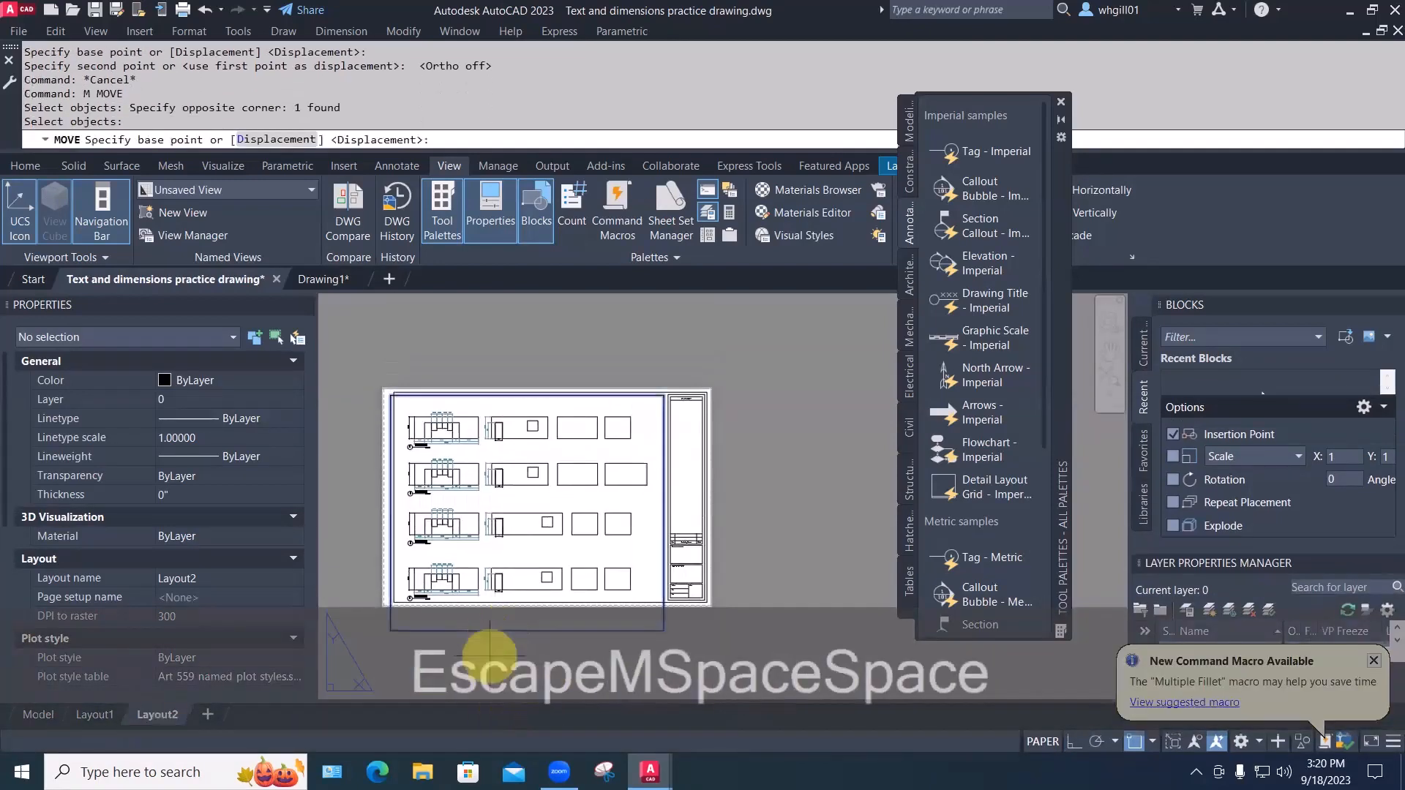
{"action": "left_click", "coordinate": [491, 655]}
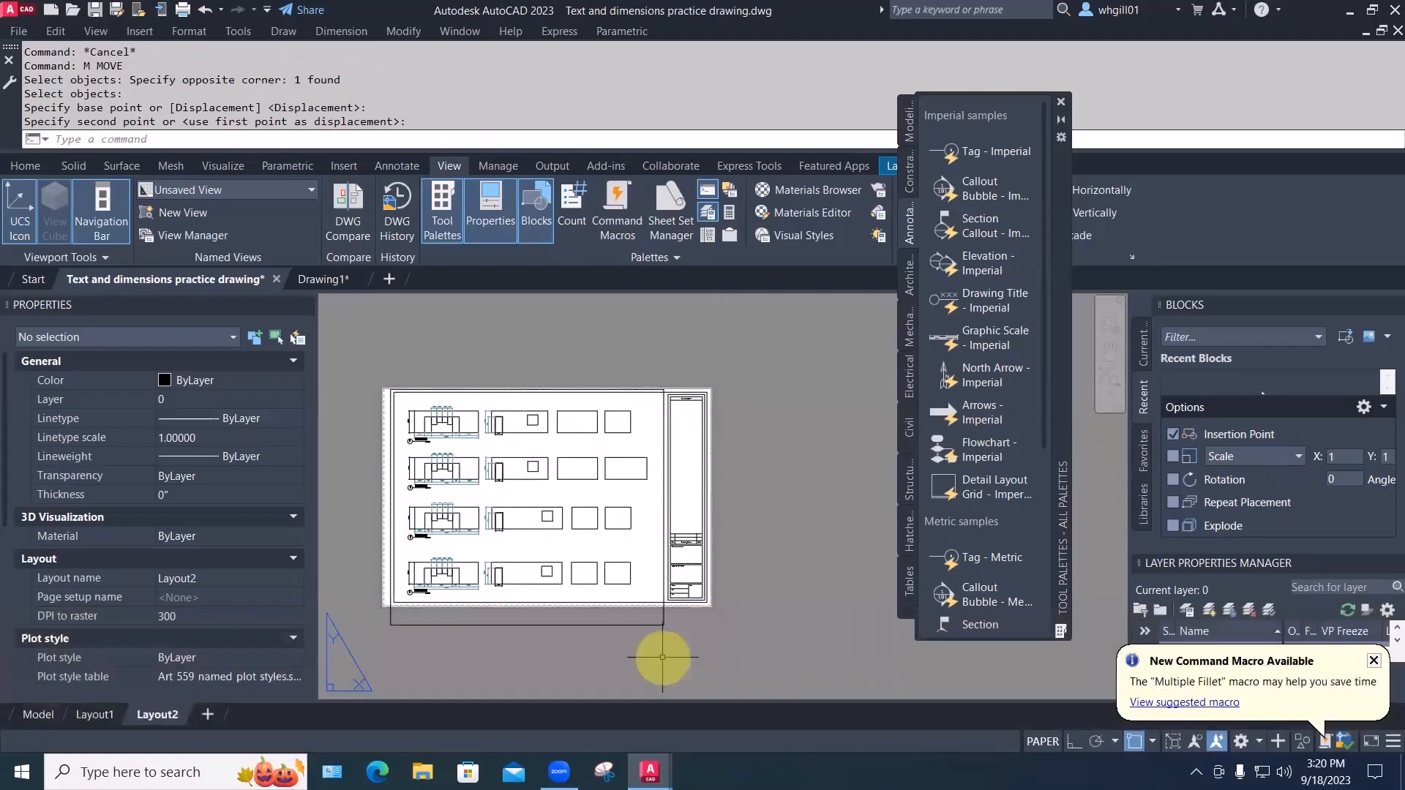
{"action": "key", "text": "Escape"}
Lower the viewport's top edge with its top-right corner grip
{"action": "left_click", "coordinate": [641, 625]}
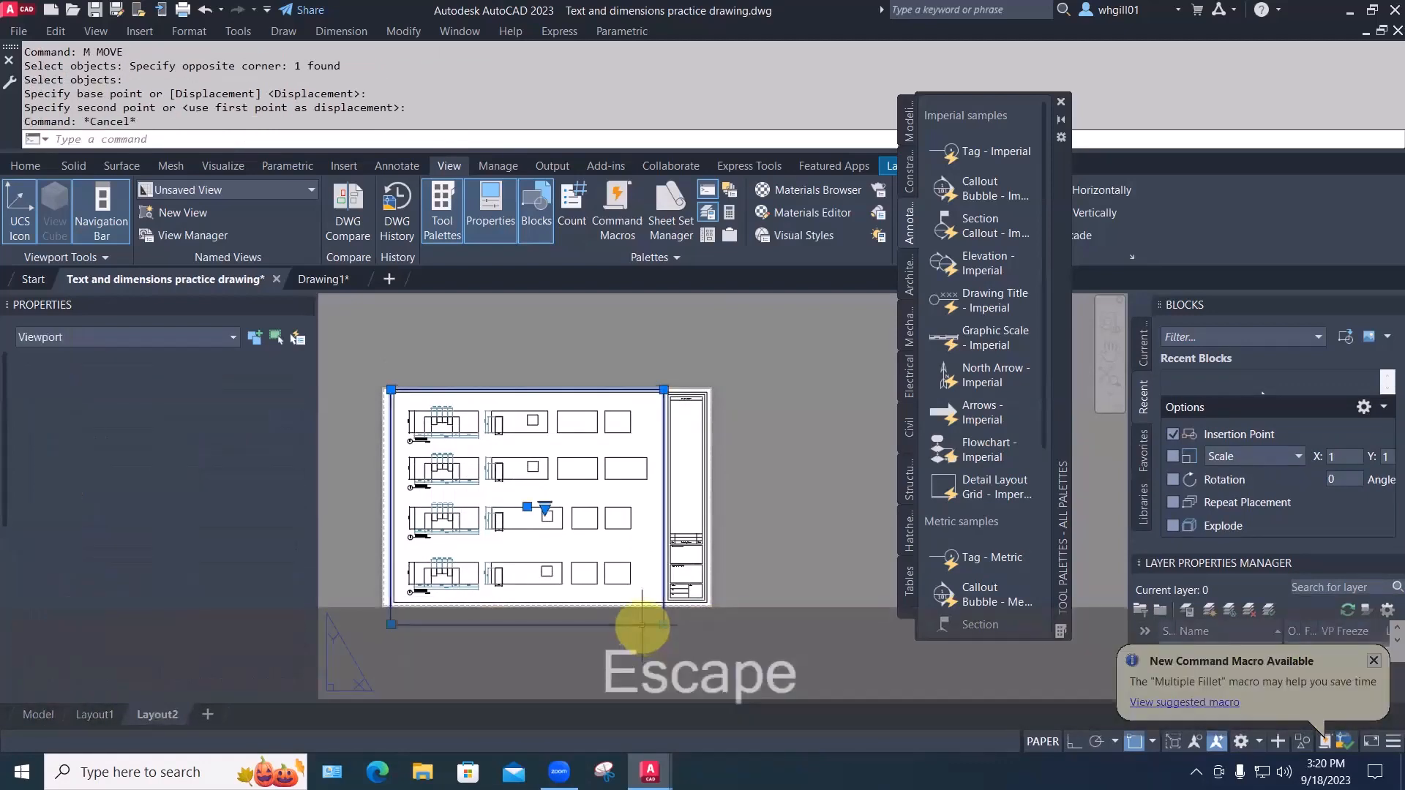
{"action": "left_click", "coordinate": [663, 625]}
{"action": "key", "text": "Escape"}
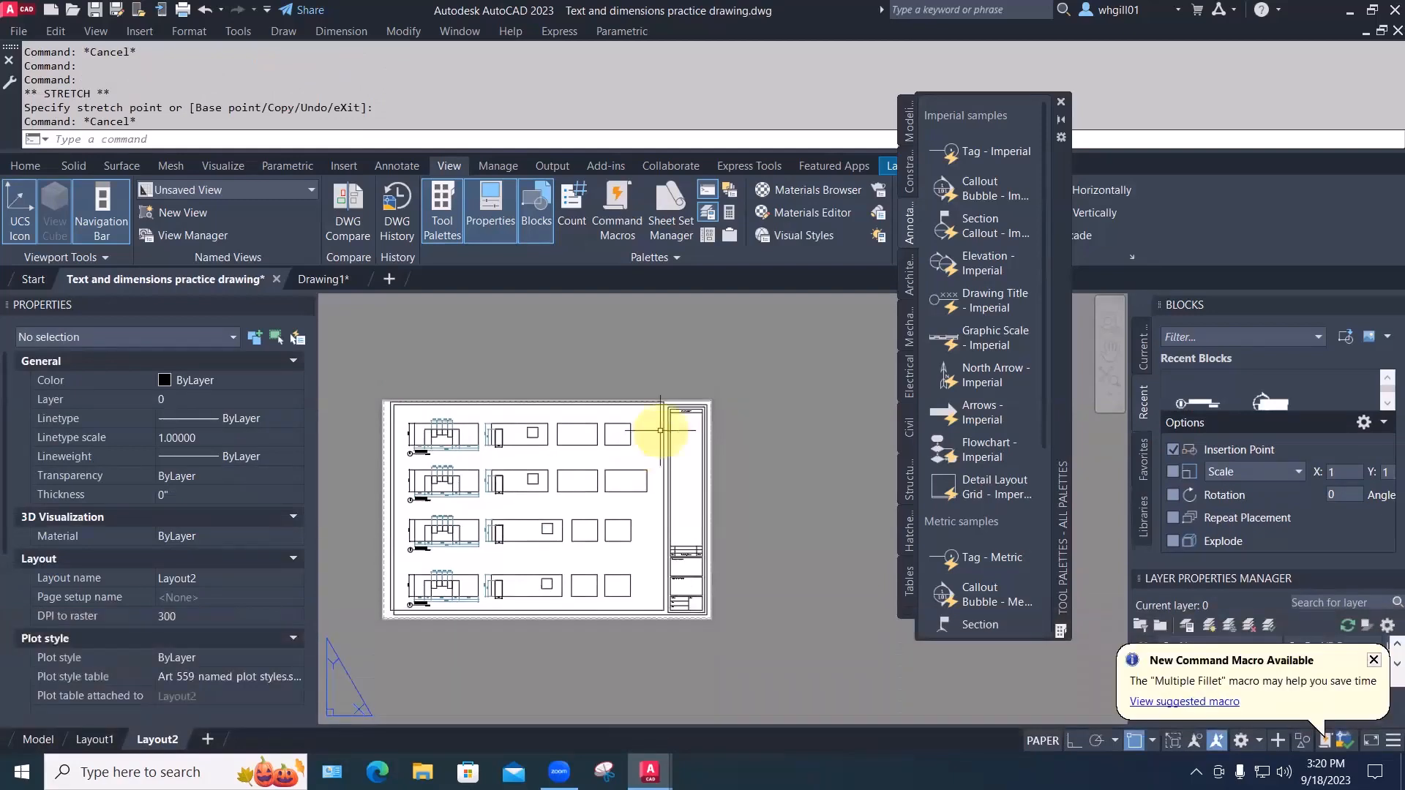
{"action": "left_click", "coordinate": [664, 401]}
{"action": "left_click", "coordinate": [664, 401]}
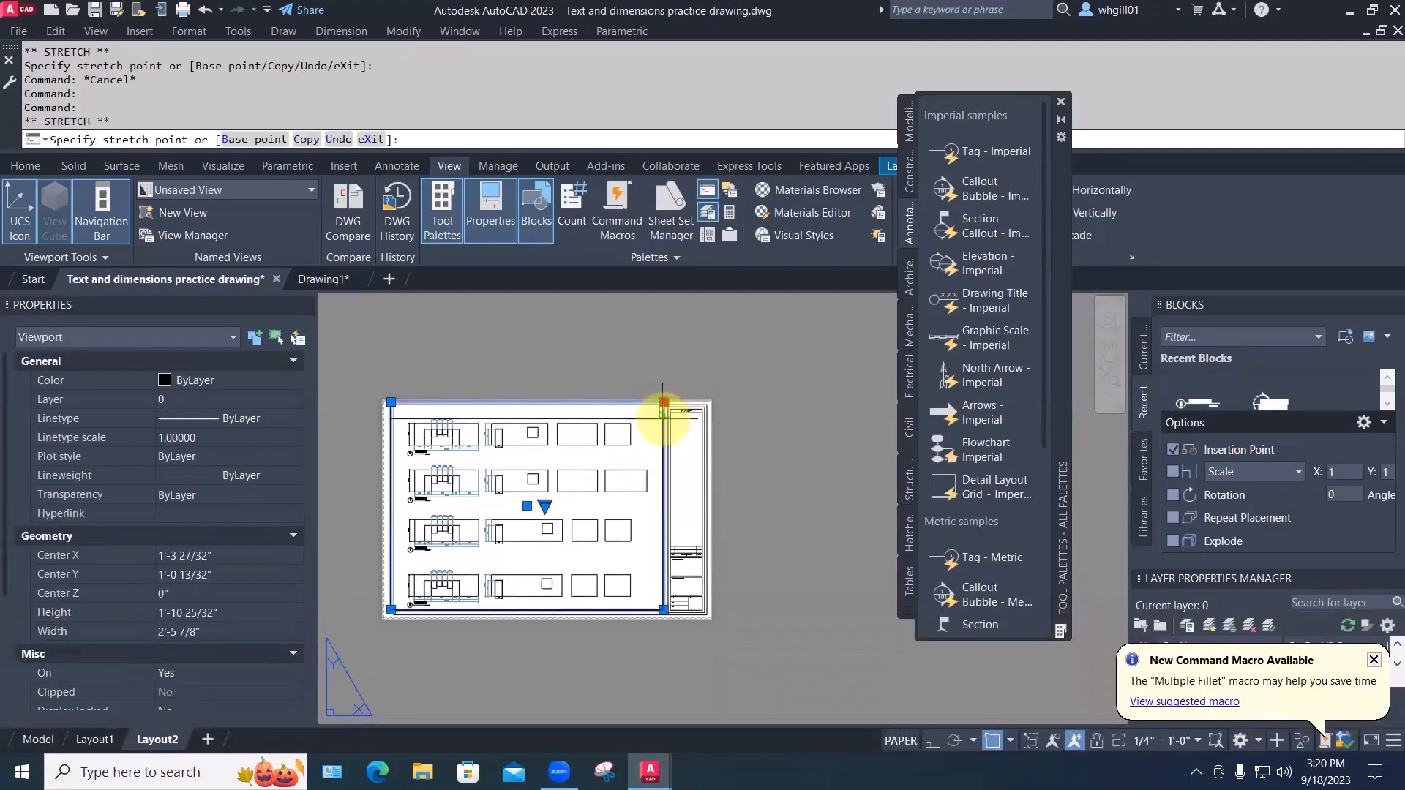
{"action": "left_click", "coordinate": [664, 412]}
{"action": "key", "text": "Escape"}
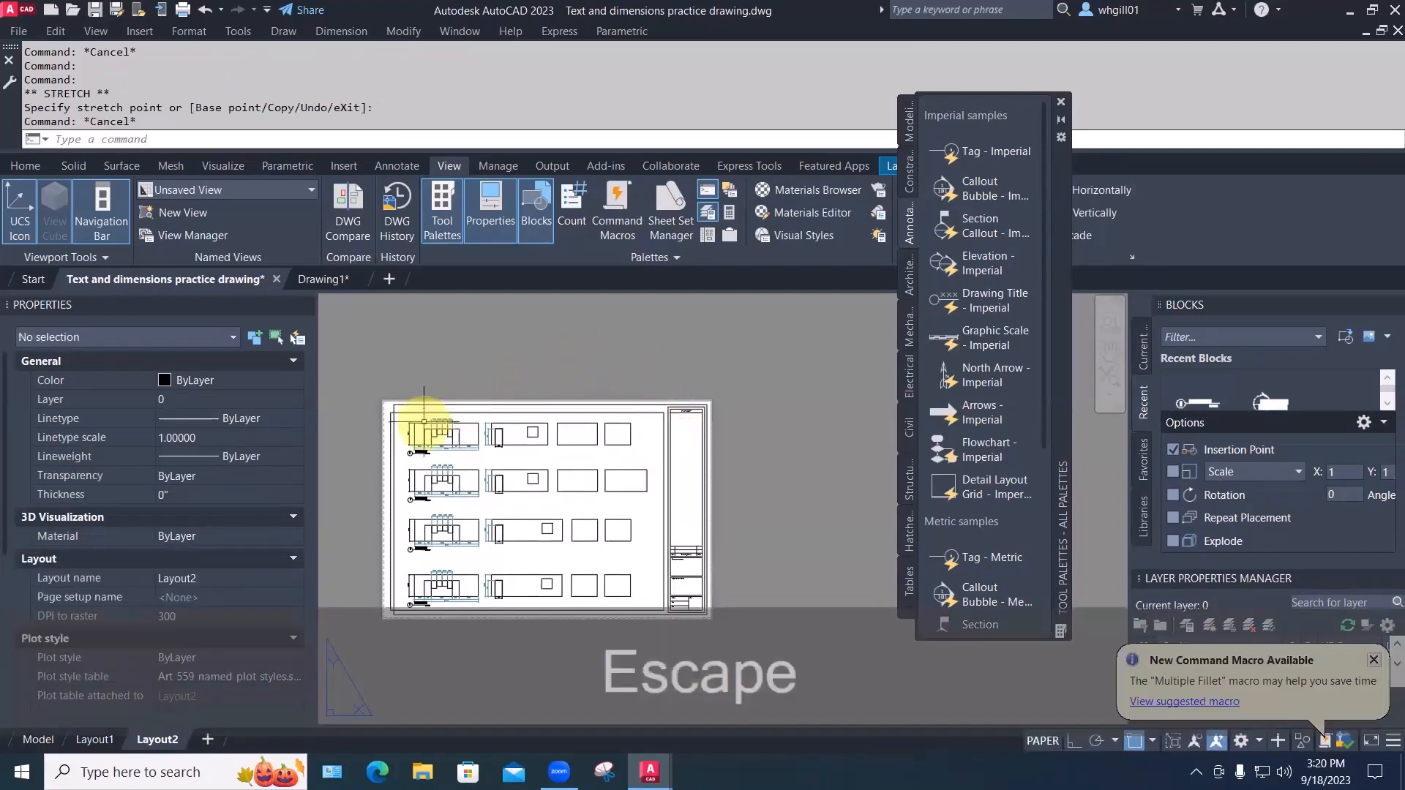
{"action": "left_click", "coordinate": [391, 412]}
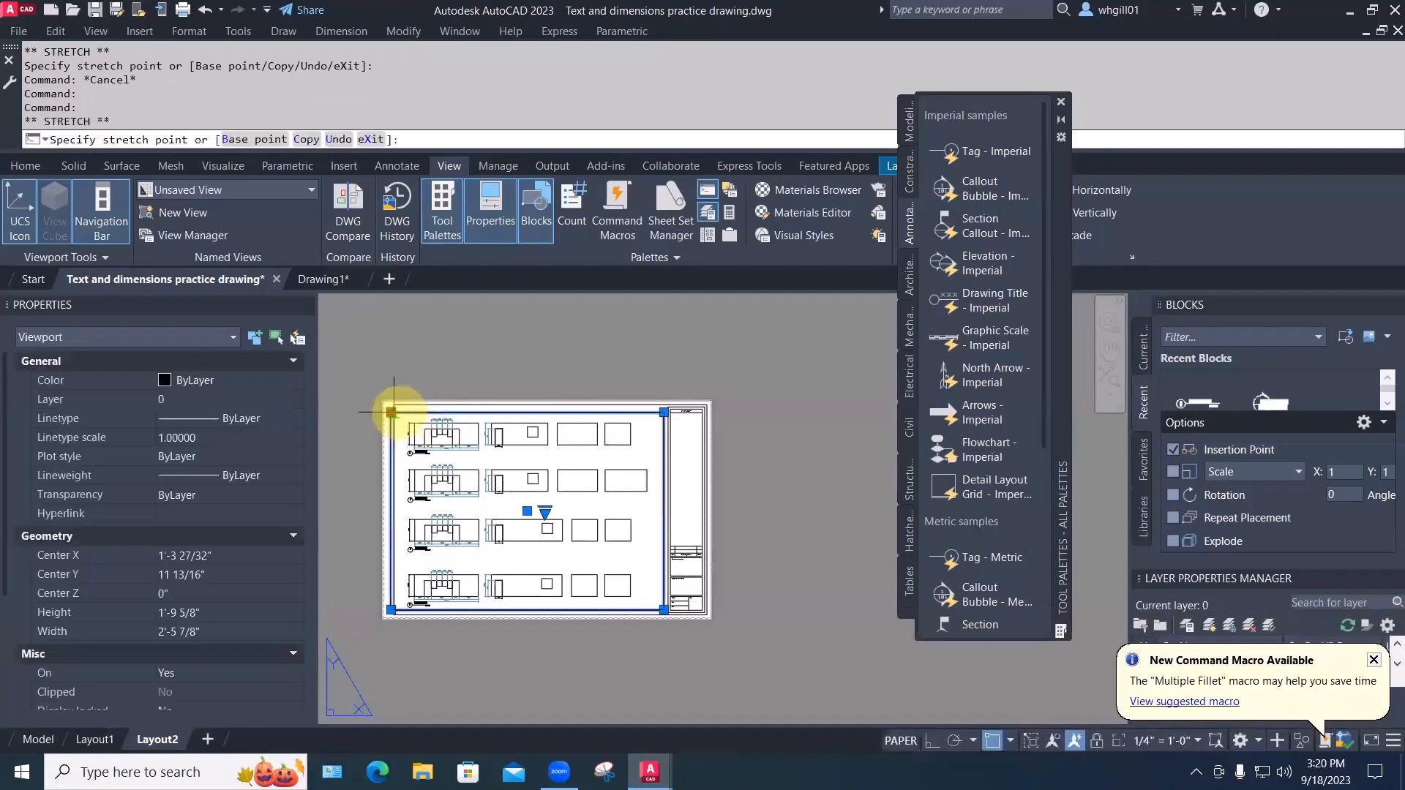
{"action": "key", "text": "Escape"}
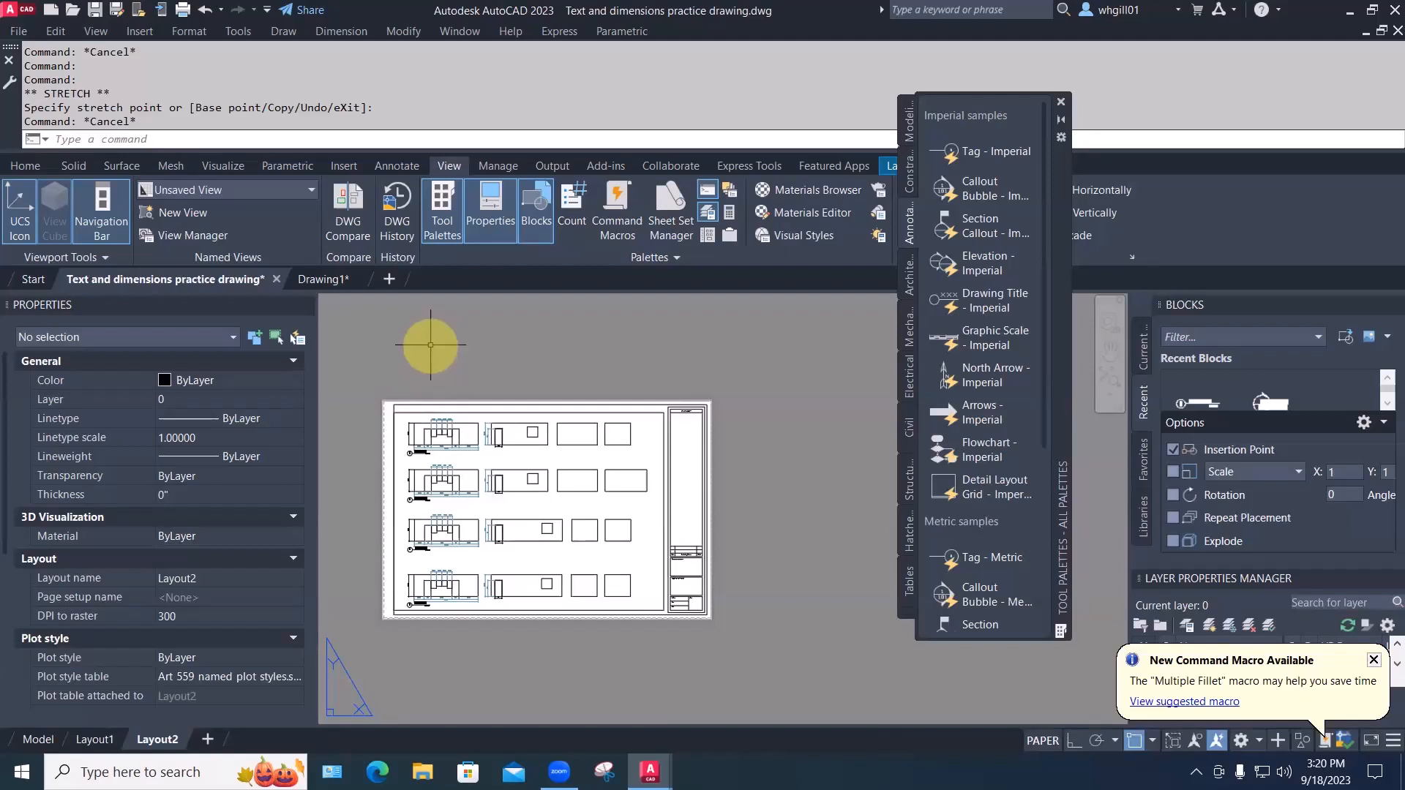
Return to Model space and zoom and pan to the 1/101 elevation callout
{"action": "left_click", "coordinate": [38, 740]}
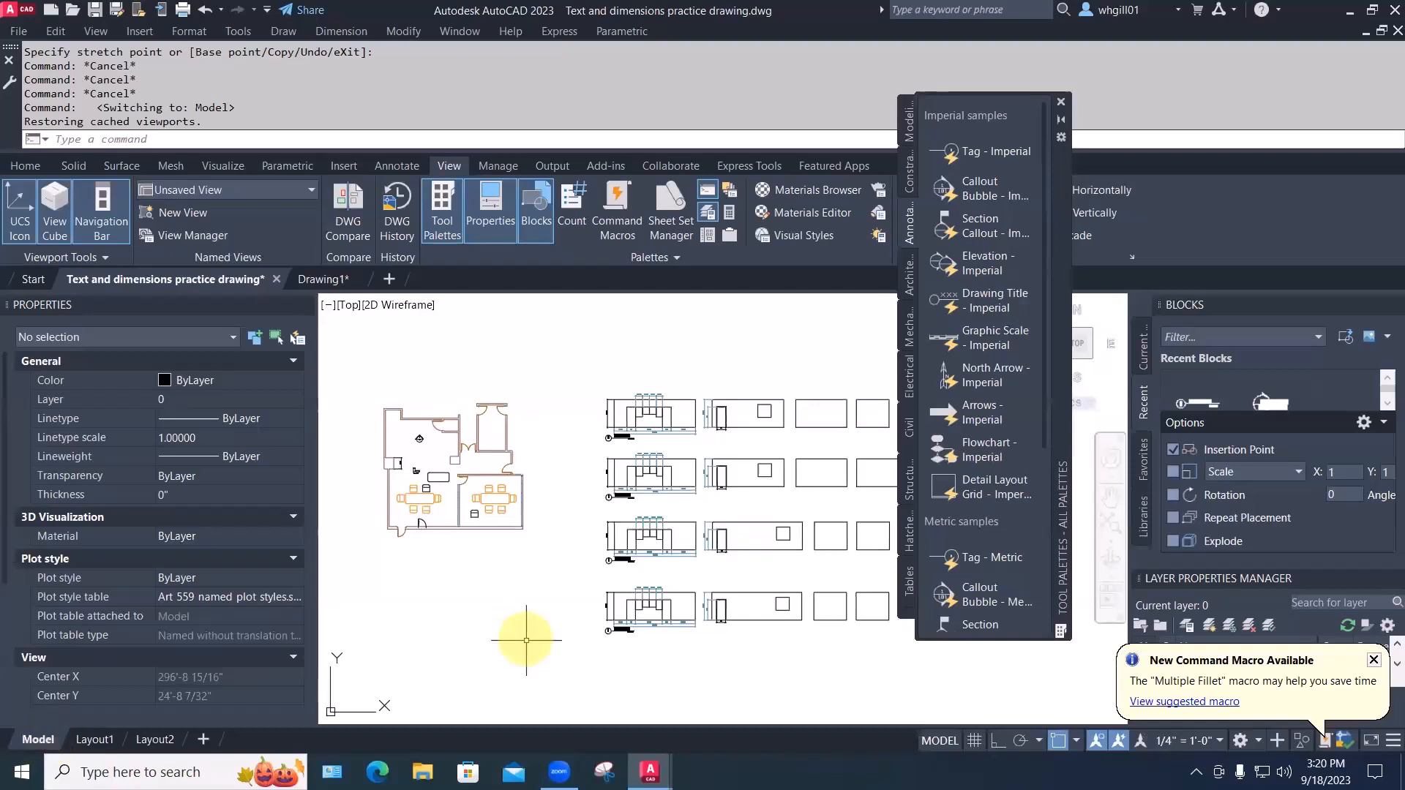
{"action": "left_click", "coordinate": [98, 736]}
{"action": "left_click", "coordinate": [49, 732]}
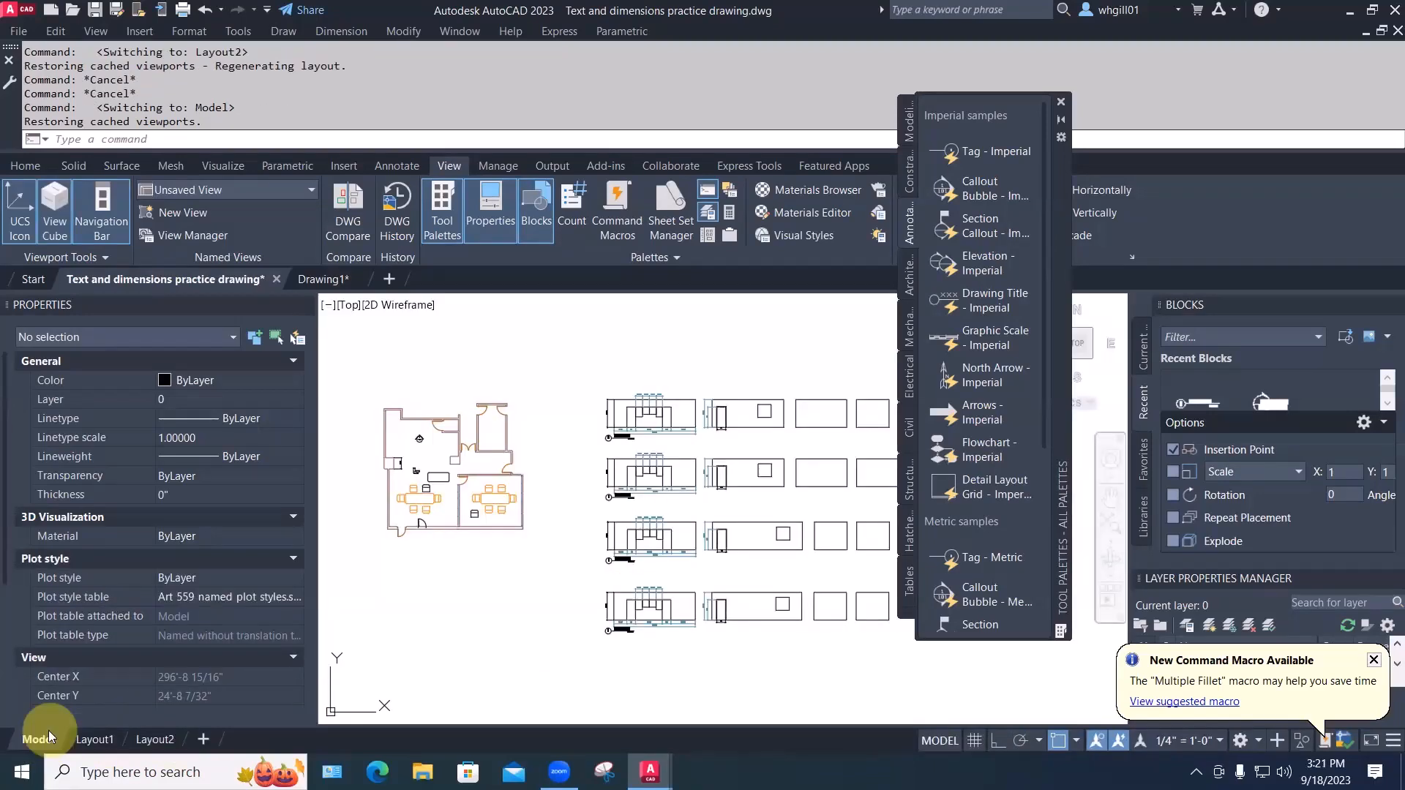
{"action": "scroll", "coordinate": [437, 461], "scroll_direction": "up", "scroll_amount": 2}
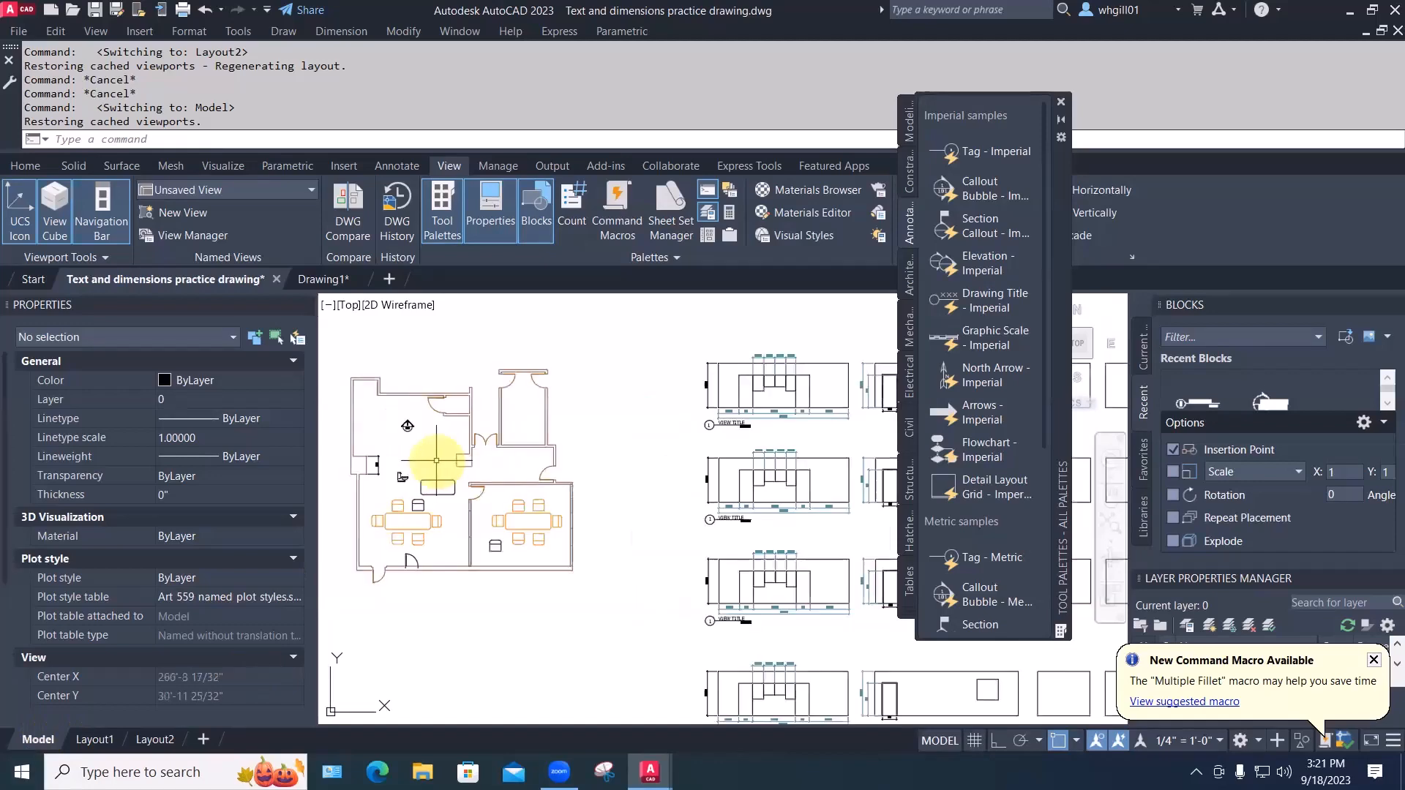
{"action": "scroll", "coordinate": [436, 459], "scroll_direction": "up", "scroll_amount": 2}
{"action": "scroll", "coordinate": [433, 458], "scroll_direction": "down", "scroll_amount": 2}
{"action": "scroll", "coordinate": [410, 424], "scroll_direction": "up", "scroll_amount": 4}
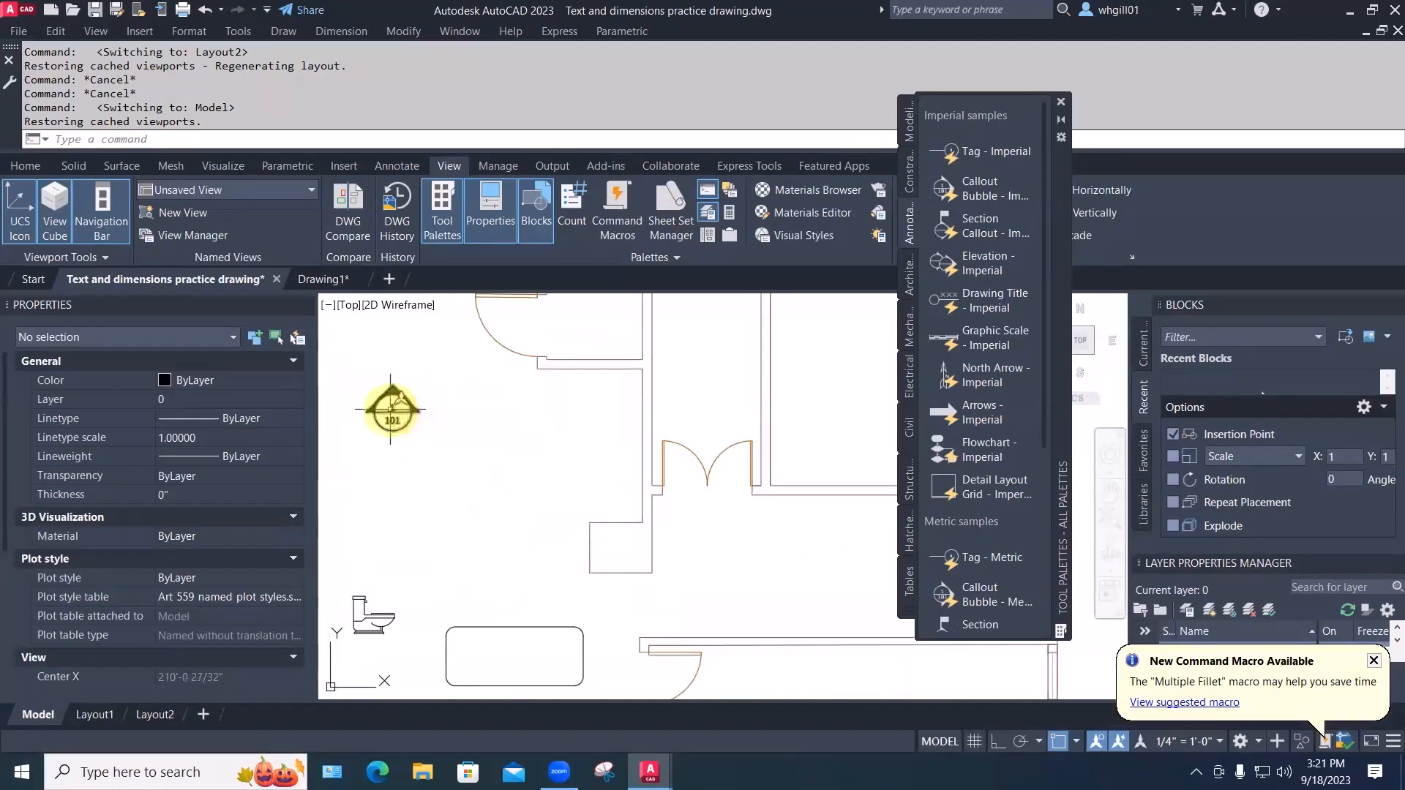
{"action": "scroll", "coordinate": [439, 321], "scroll_direction": "down", "scroll_amount": 4}
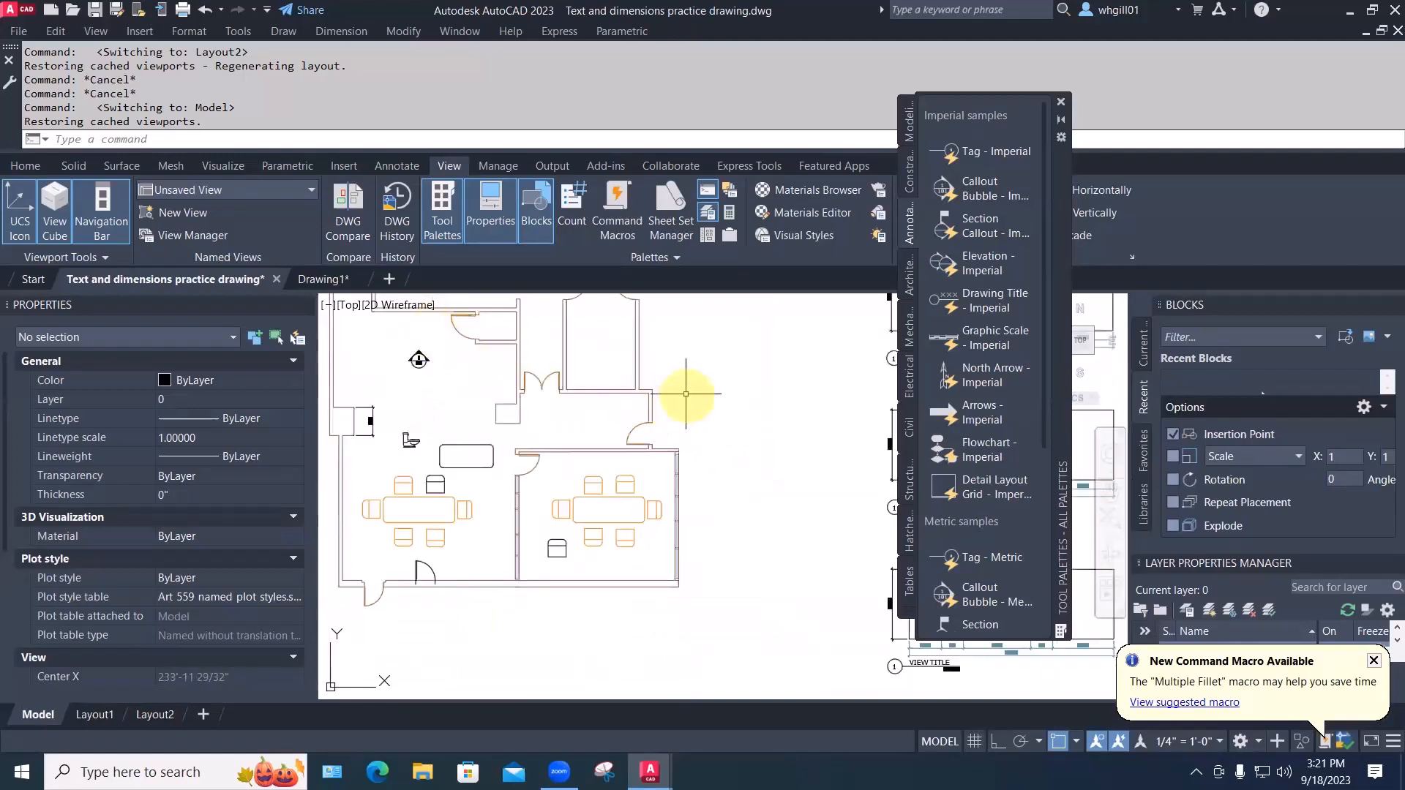
{"action": "mouse_move", "coordinate": [690, 393]}
{"action": "middle_mouse_down"}
{"action": "mouse_move", "coordinate": [380, 537]}
{"action": "mouse_move", "coordinate": [611, 505]}
{"action": "middle_mouse_up"}
{"action": "scroll", "coordinate": [726, 460], "scroll_direction": "up", "scroll_amount": 2}
{"action": "scroll", "coordinate": [596, 534], "scroll_direction": "down", "scroll_amount": 6}
{"action": "scroll", "coordinate": [606, 504], "scroll_direction": "up", "scroll_amount": 9}
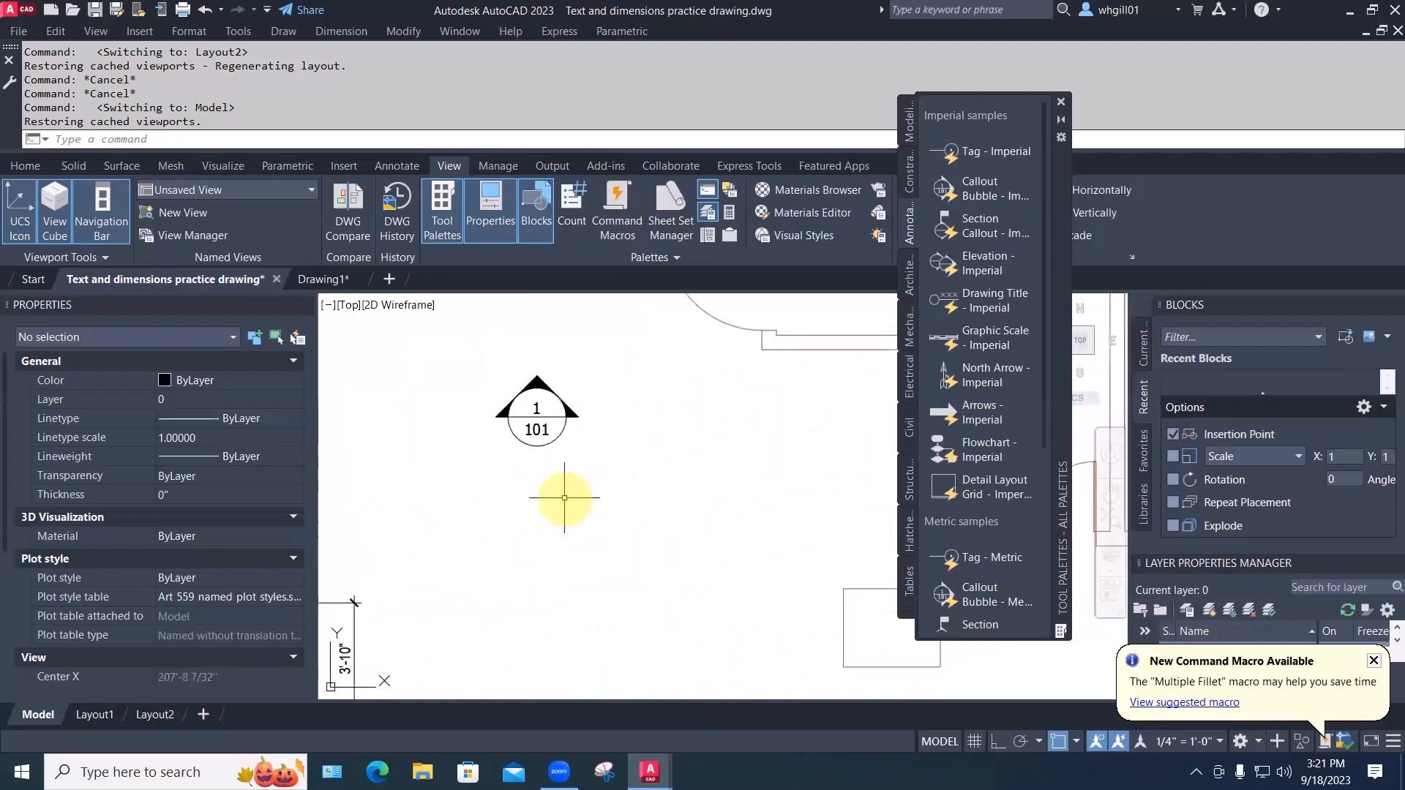
{"action": "scroll", "coordinate": [564, 497], "scroll_direction": "down", "scroll_amount": 5}
Copy the 1/101 elevation callout to a spot lower in the room with CP
{"action": "key", "text": "Escape"}
{"action": "type", "text": "c"}
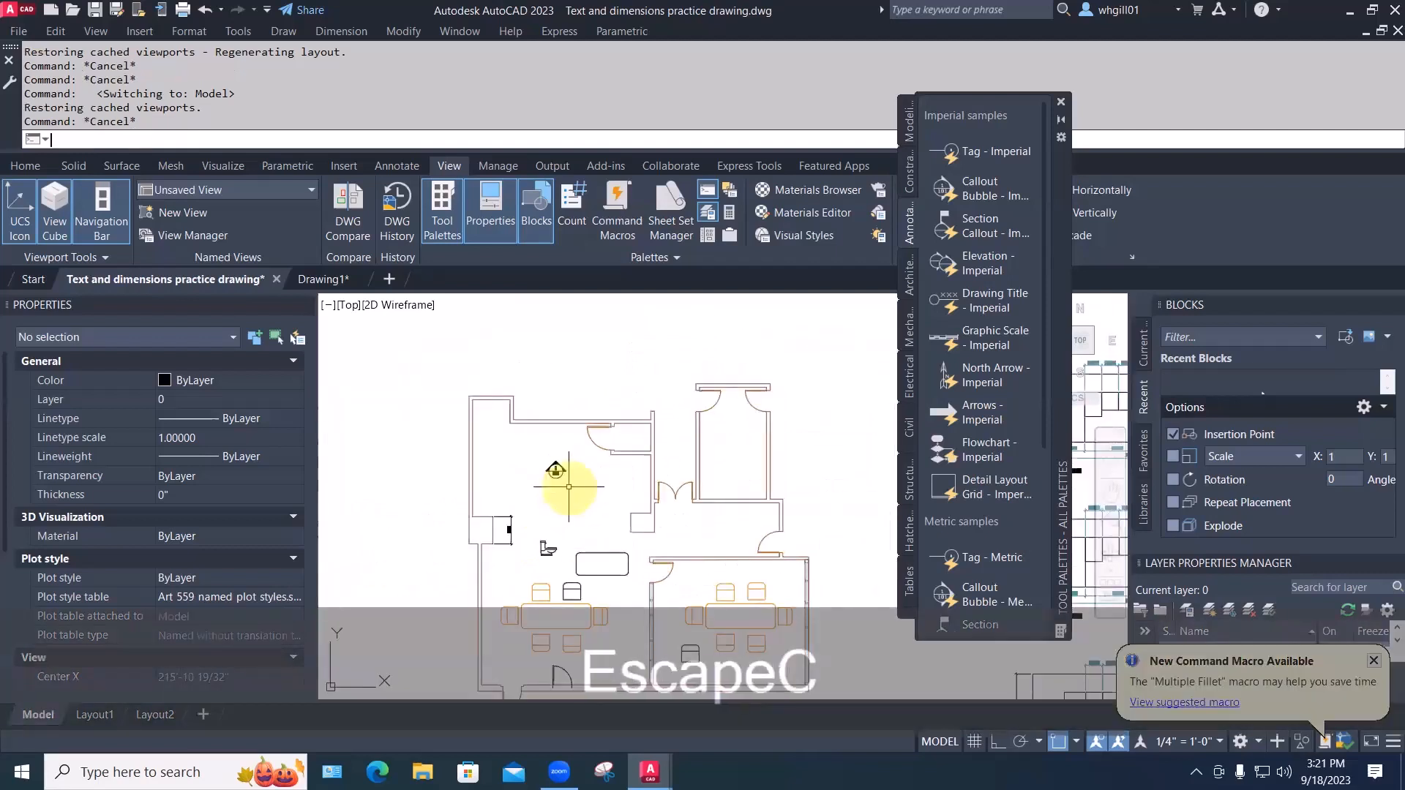
{"action": "type", "text": "p"}
{"action": "key", "text": "space"}
{"action": "left_click", "coordinate": [556, 470]}
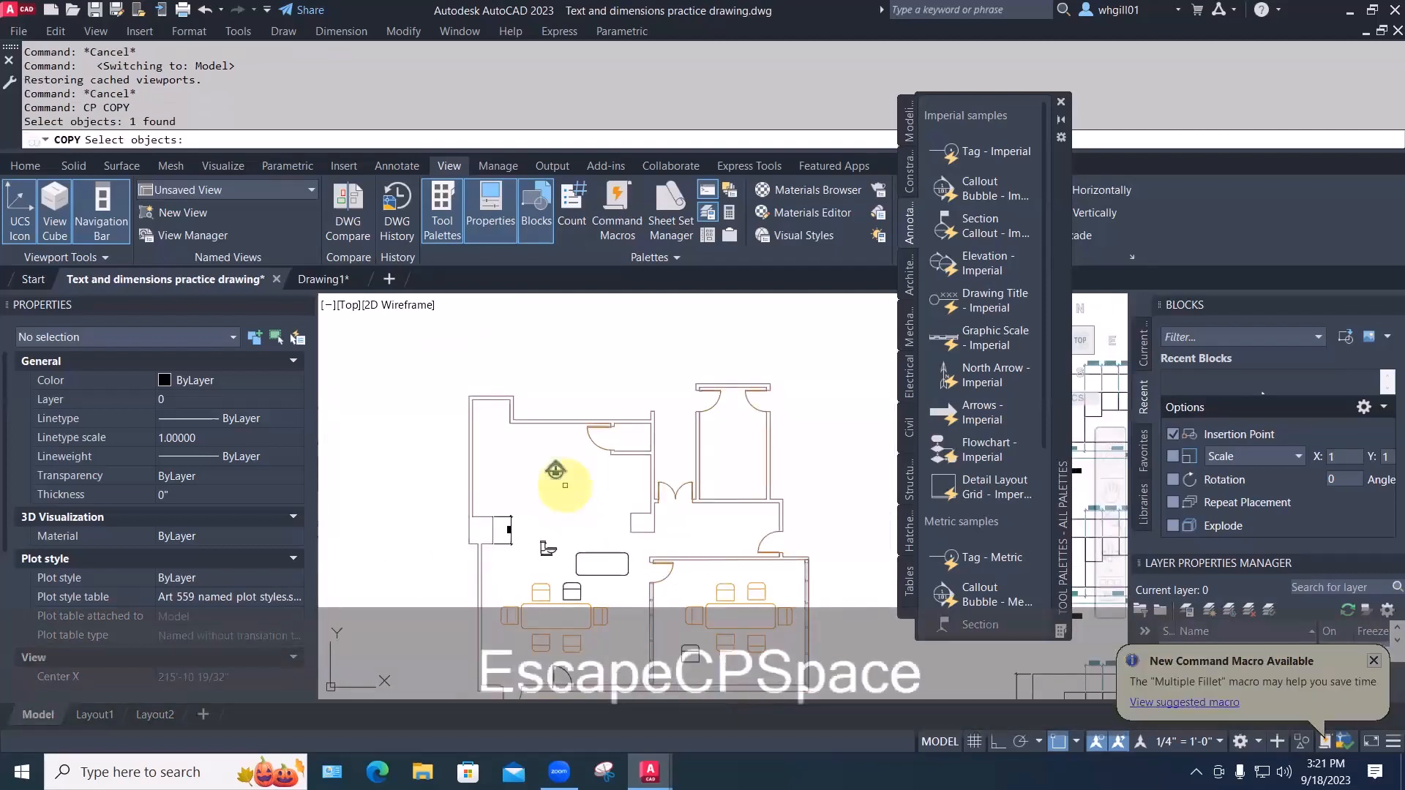
{"action": "key", "text": "space"}
{"action": "left_click", "coordinate": [556, 469]}
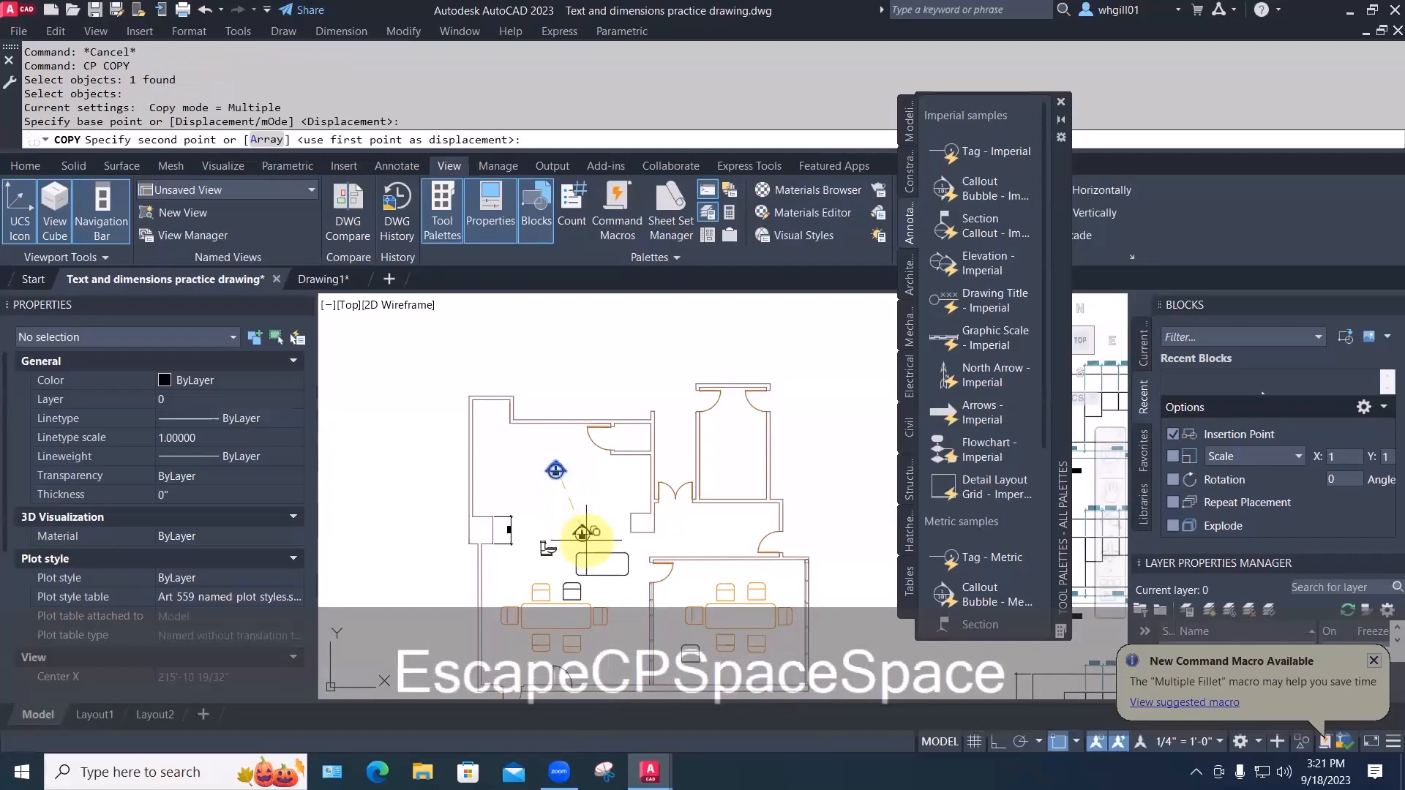
{"action": "left_click", "coordinate": [586, 539]}
{"action": "key", "text": "Escape"}
{"action": "key", "text": "Escape"}
Rotate the copied callout so its arrow points right
{"action": "scroll", "coordinate": [578, 527], "scroll_direction": "up", "scroll_amount": 4}
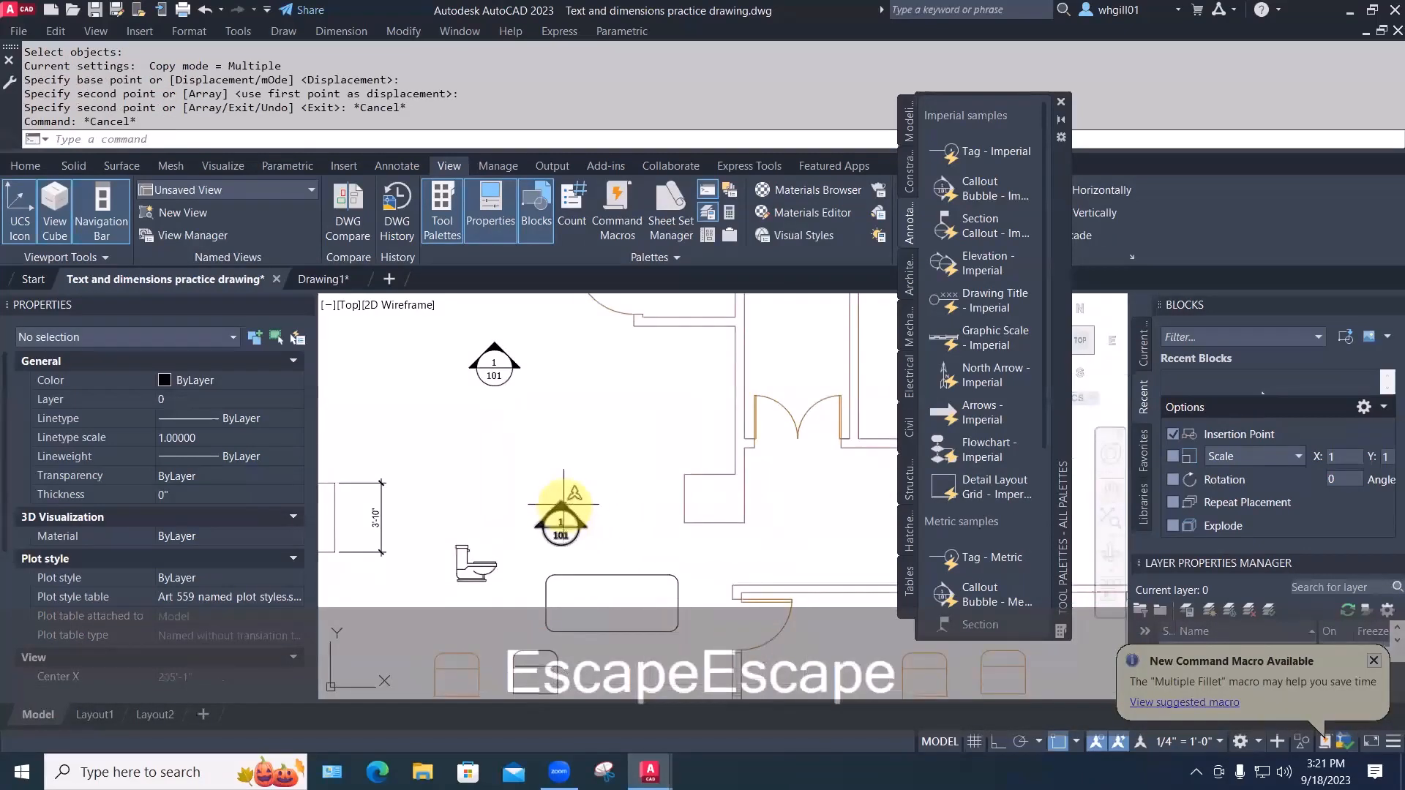
{"action": "left_click", "coordinate": [564, 503]}
{"action": "left_click", "coordinate": [560, 502]}
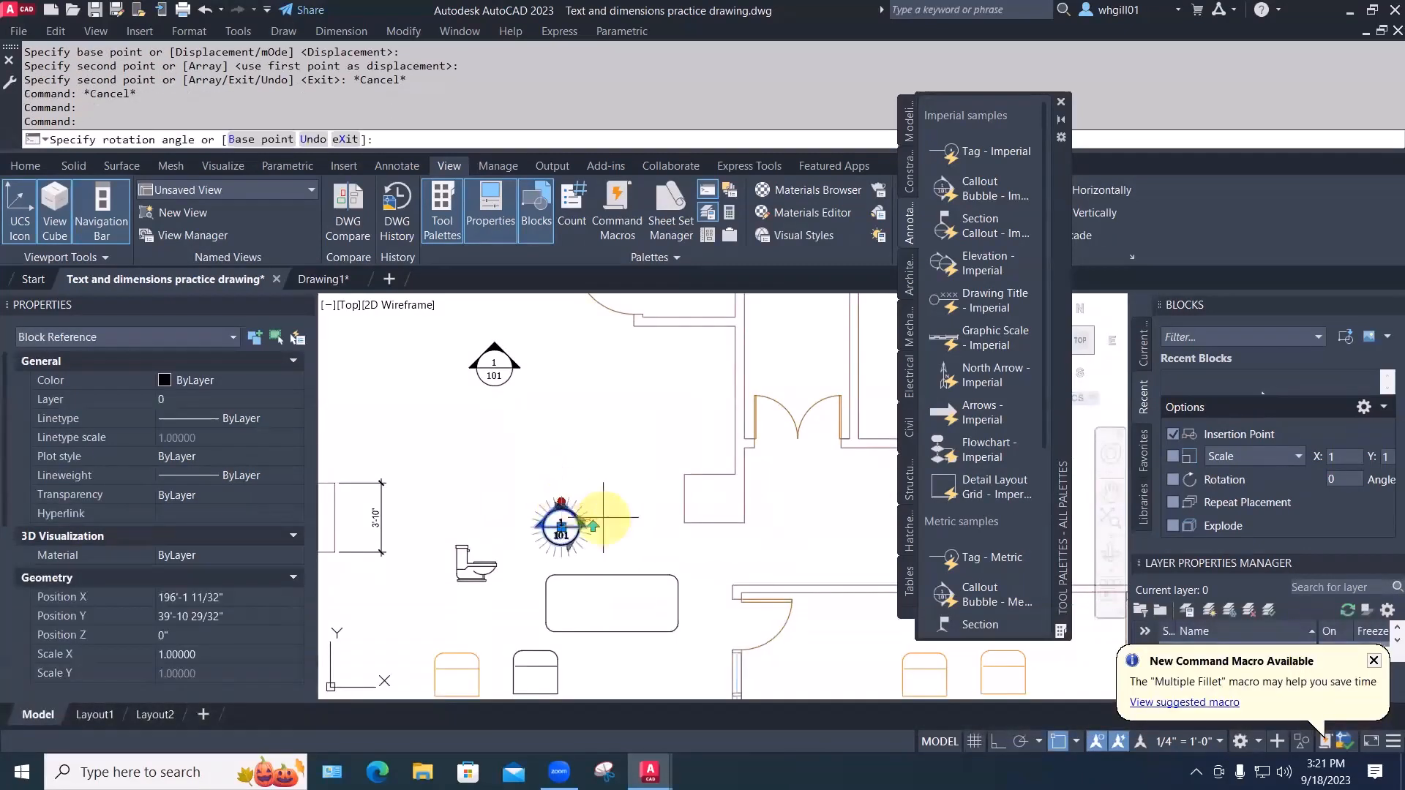
{"action": "left_click", "coordinate": [612, 524]}
{"action": "key", "text": "Escape"}
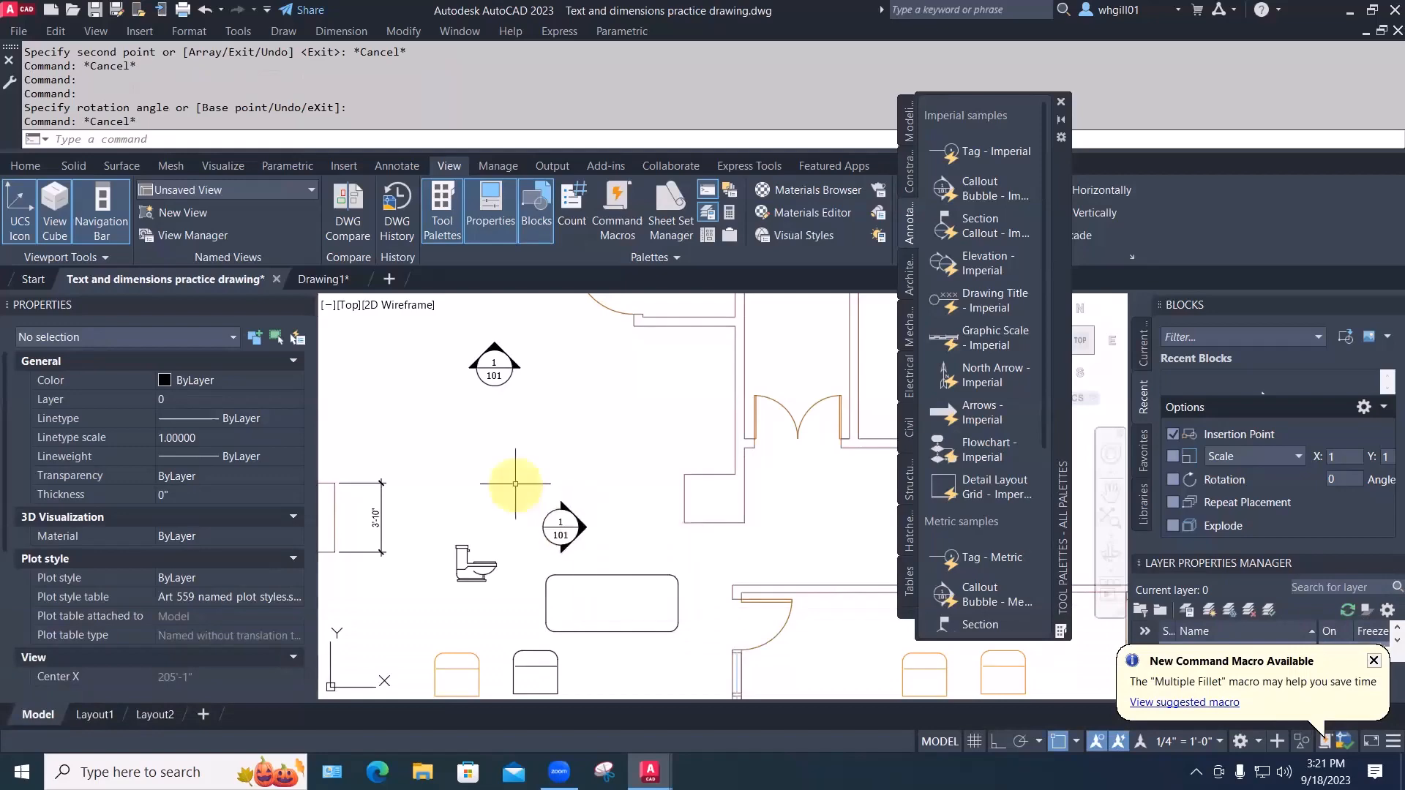
Change the new callout's view number to 2 so it reads 2/101
{"action": "left_click", "coordinate": [561, 525]}
{"action": "key", "text": "Escape"}
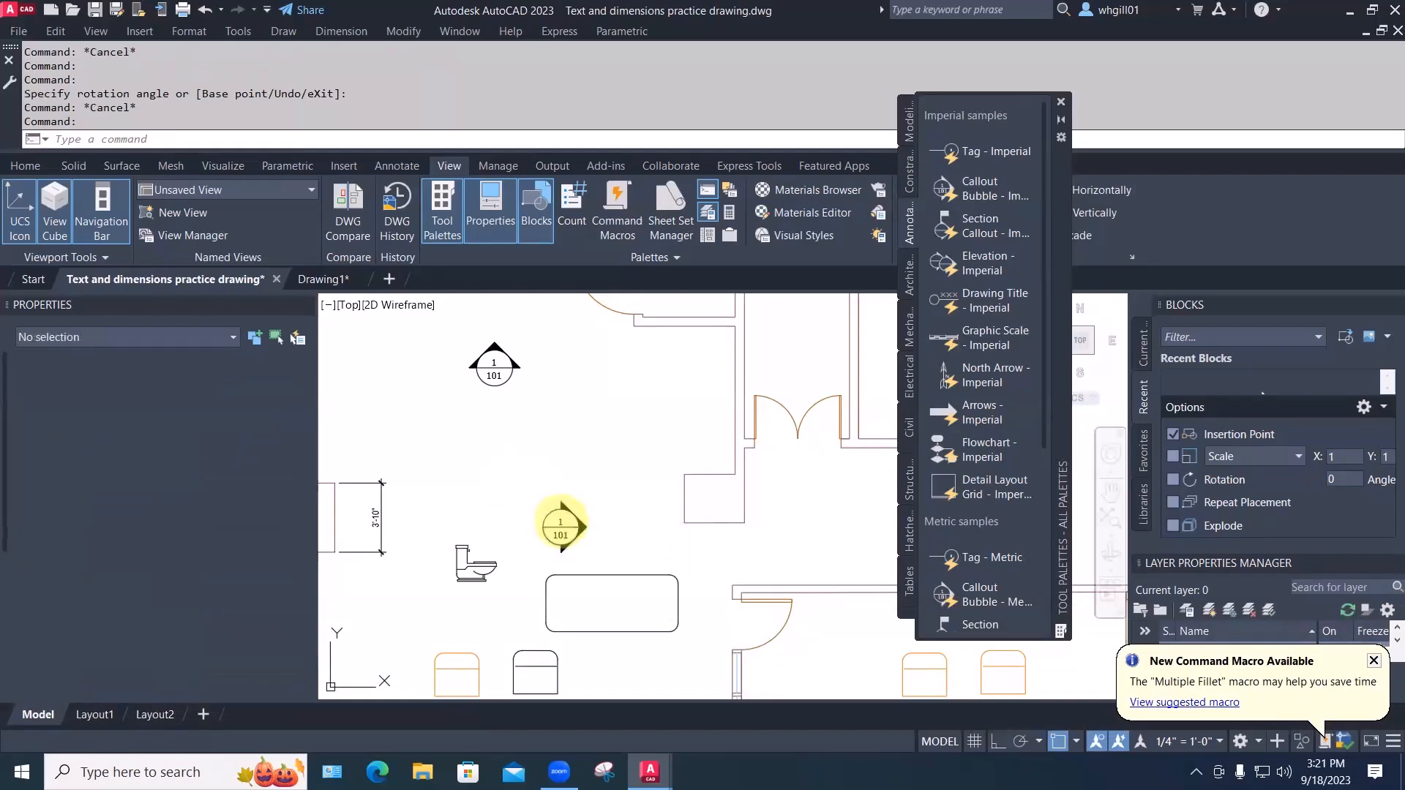
{"action": "double_click", "coordinate": [560, 525]}
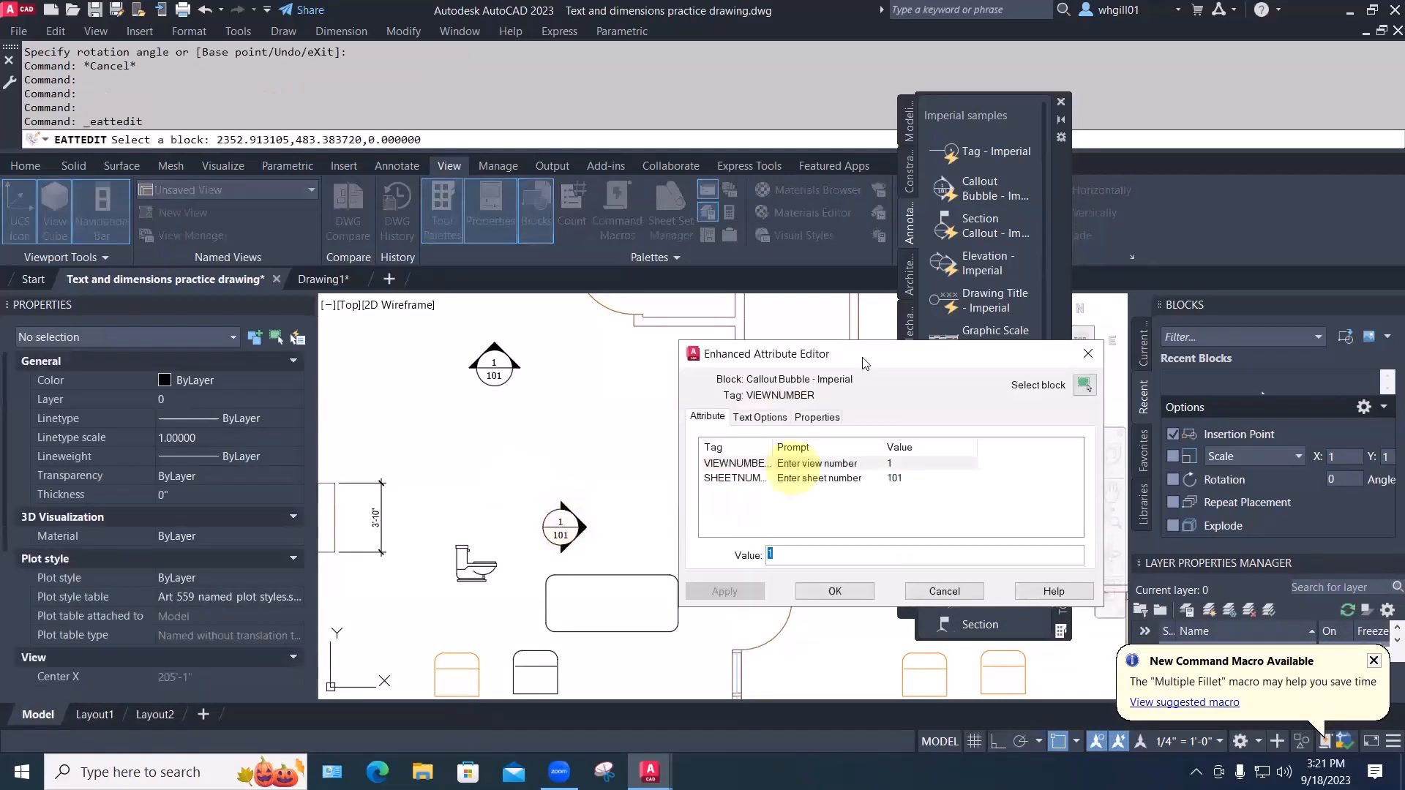
{"action": "left_click_drag", "start_coordinate": [852, 347], "coordinate": [774, 239]}
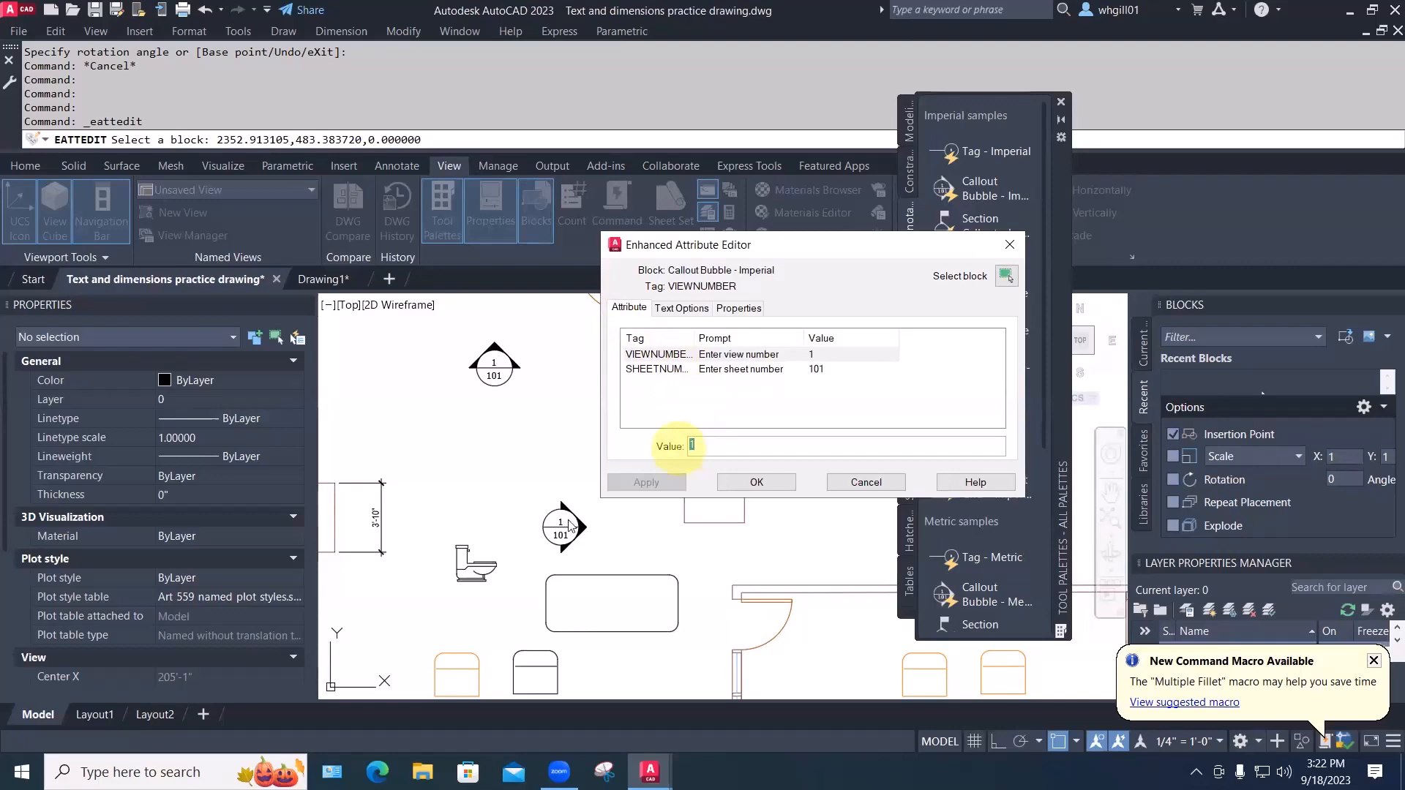
{"action": "type", "text": "2"}
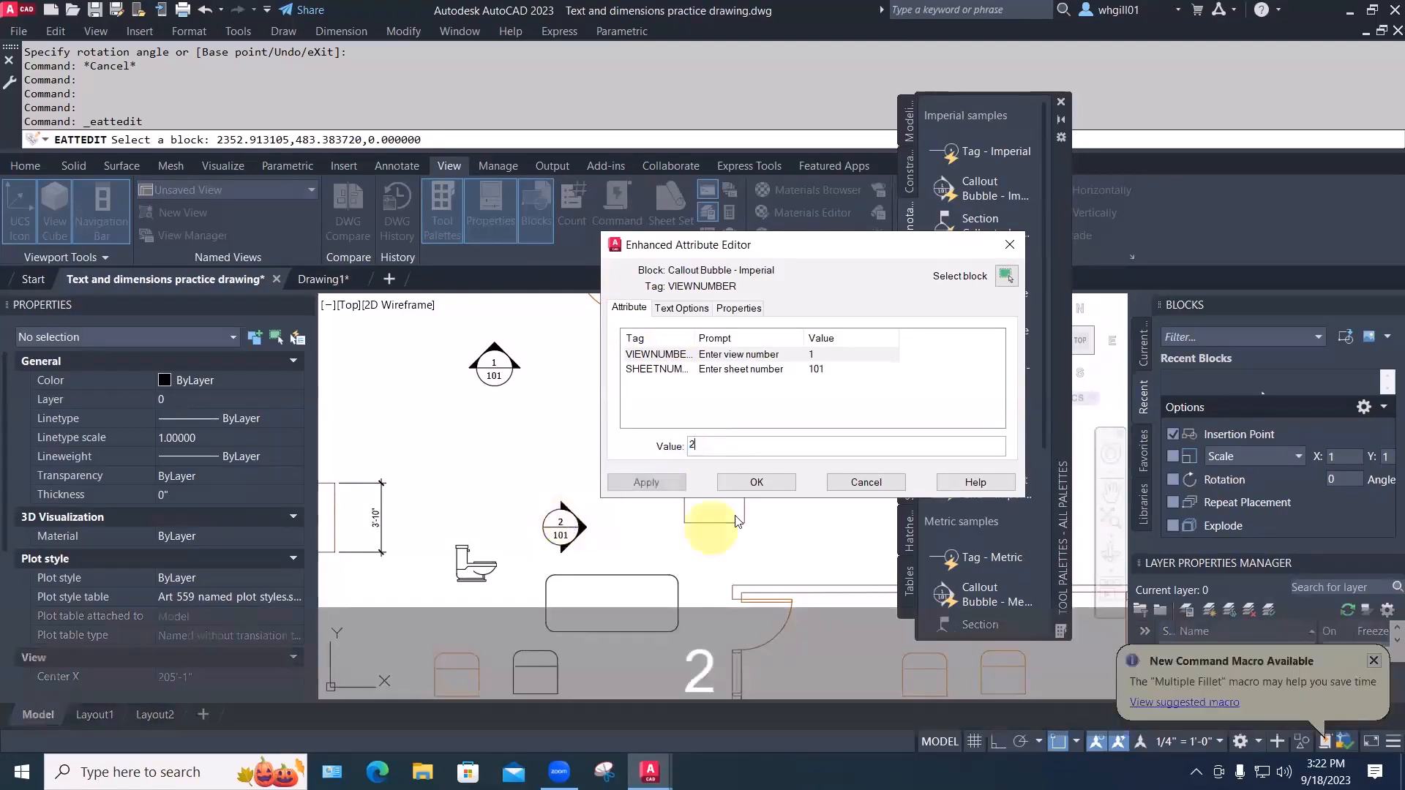
{"action": "left_click", "coordinate": [757, 483]}
{"action": "key", "text": "Escape"}
{"action": "scroll", "coordinate": [625, 475], "scroll_direction": "down", "scroll_amount": 5}
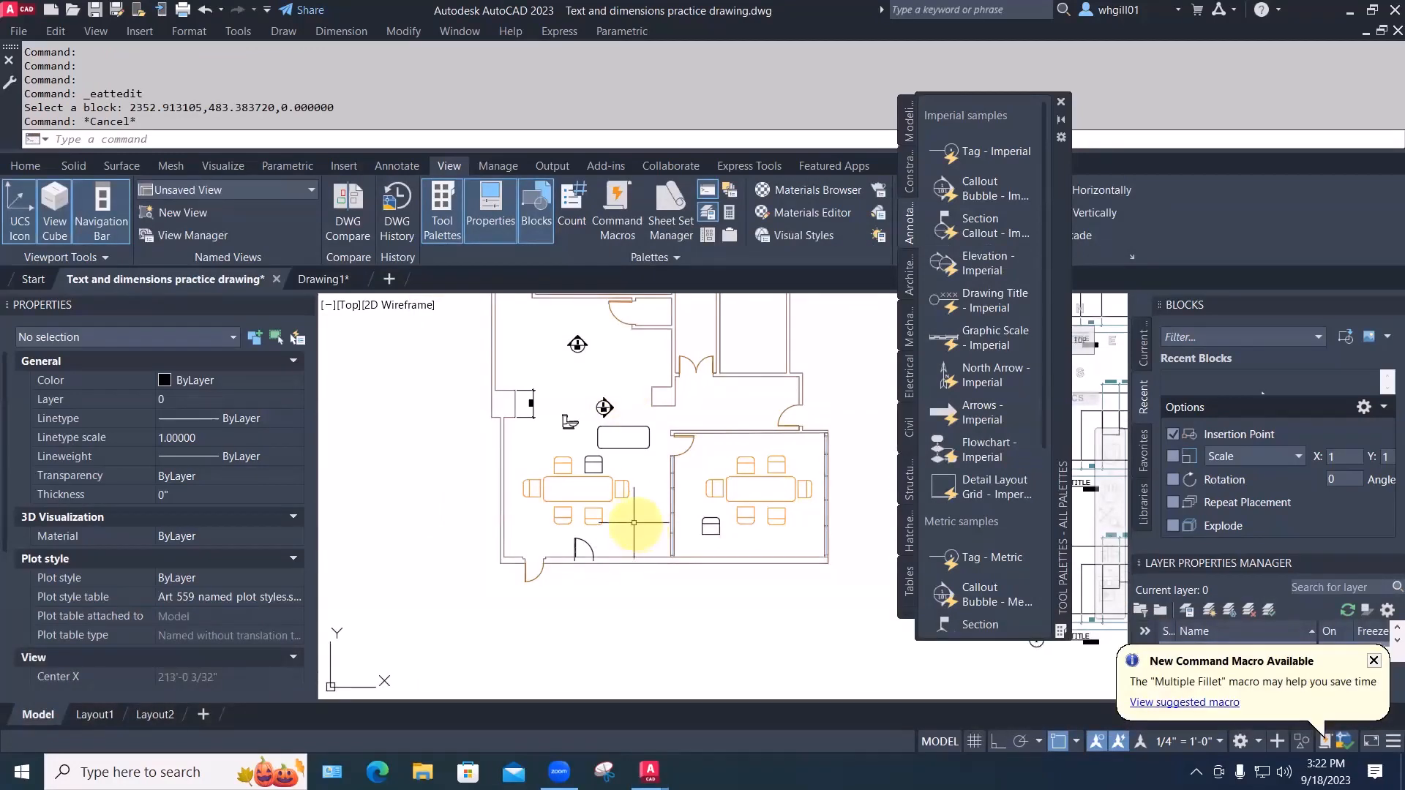
Close the Tool Palettes and Blocks palettes and turn off the I-FURN furniture layer
{"action": "type", "text": "w"}
{"action": "key", "text": "space"}
{"action": "key", "text": "Escape"}
{"action": "key", "text": "Escape"}
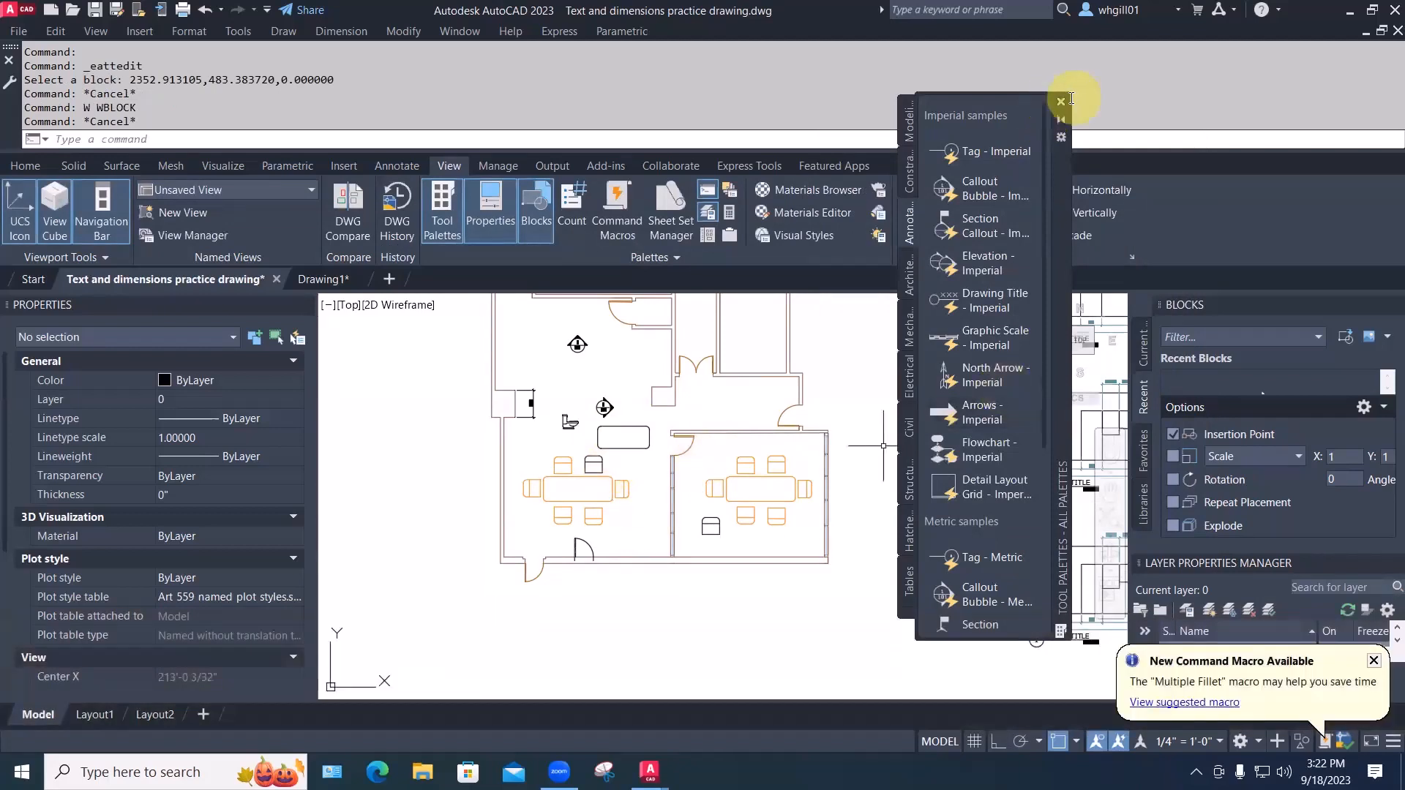
{"action": "left_click", "coordinate": [1061, 103]}
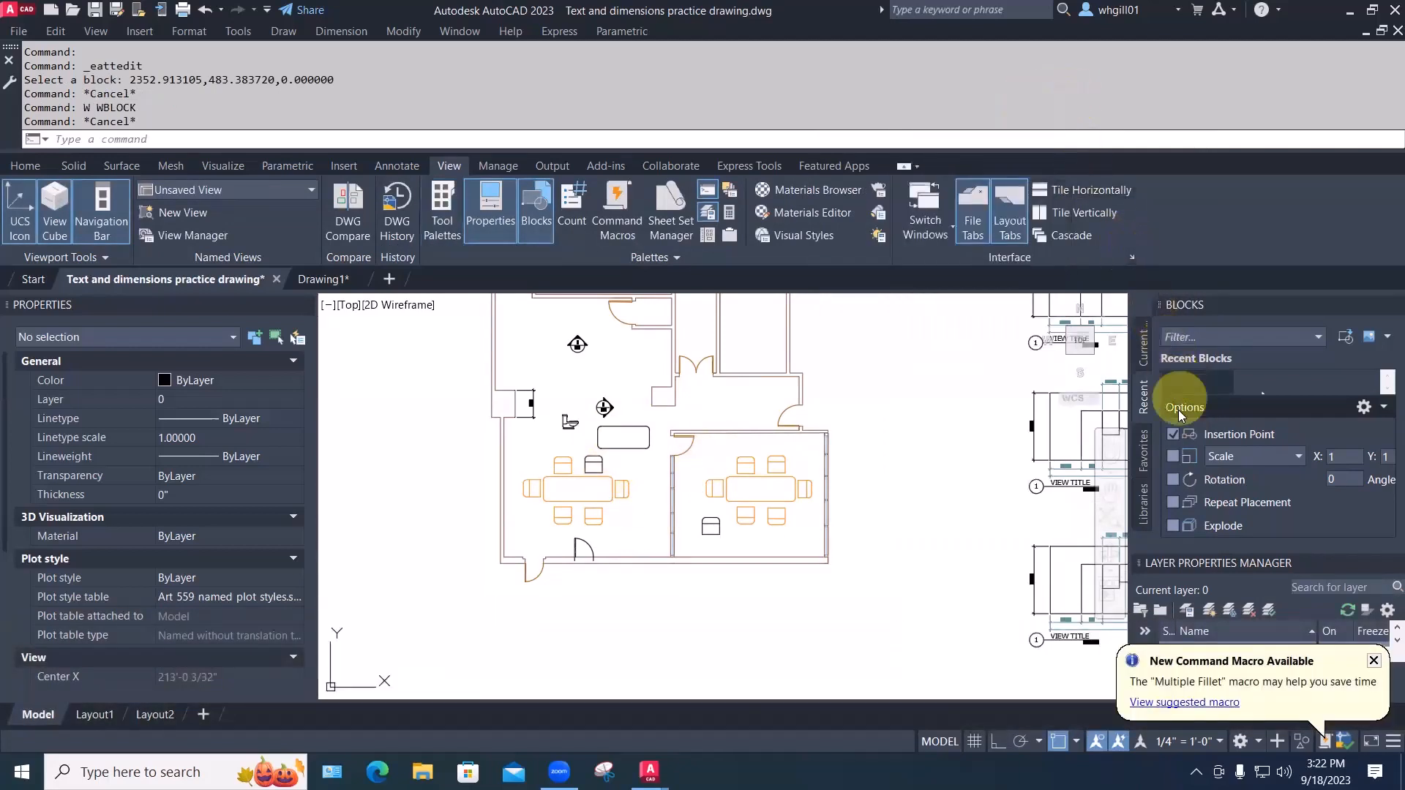
{"action": "left_click", "coordinate": [1393, 303]}
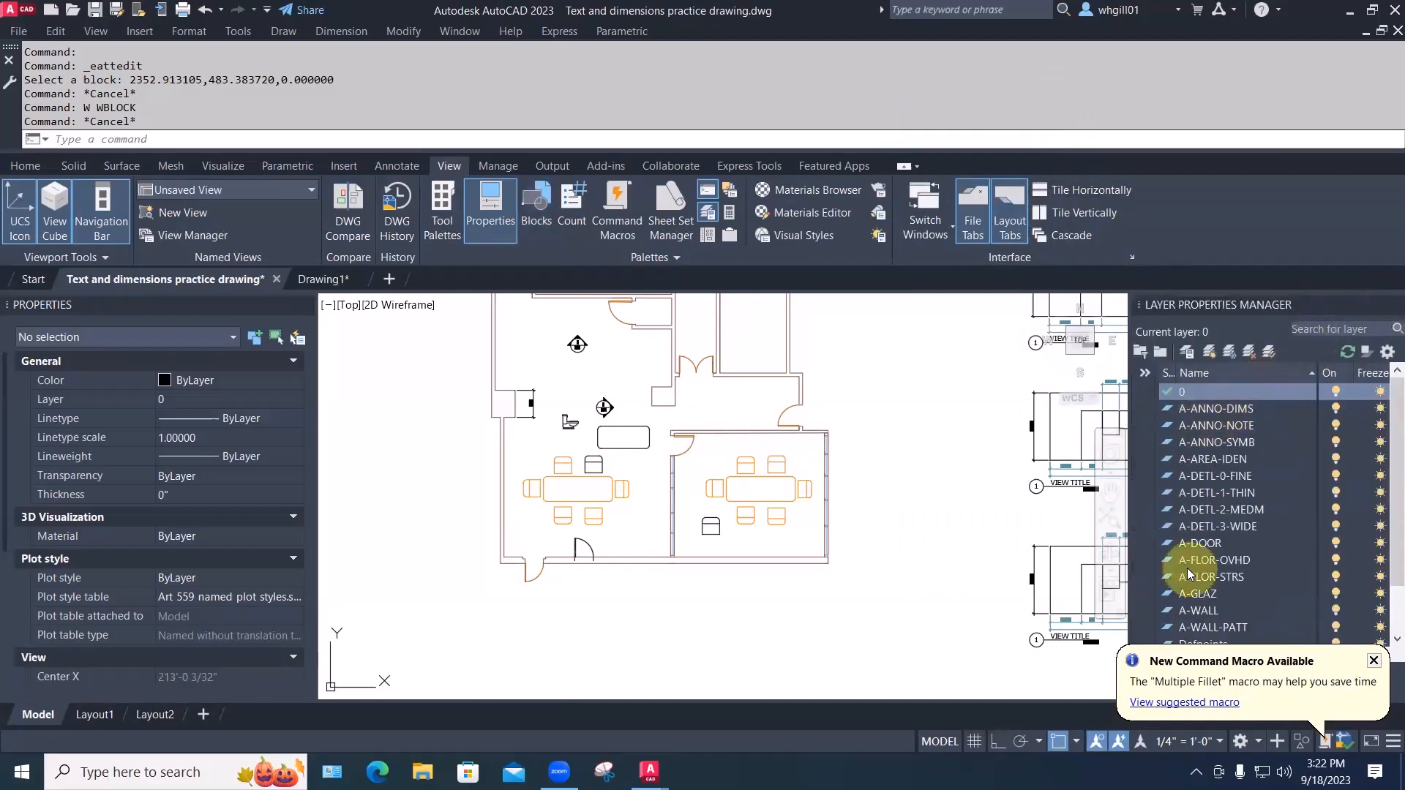
{"action": "scroll", "coordinate": [1172, 606], "scroll_direction": "down", "scroll_amount": 1}
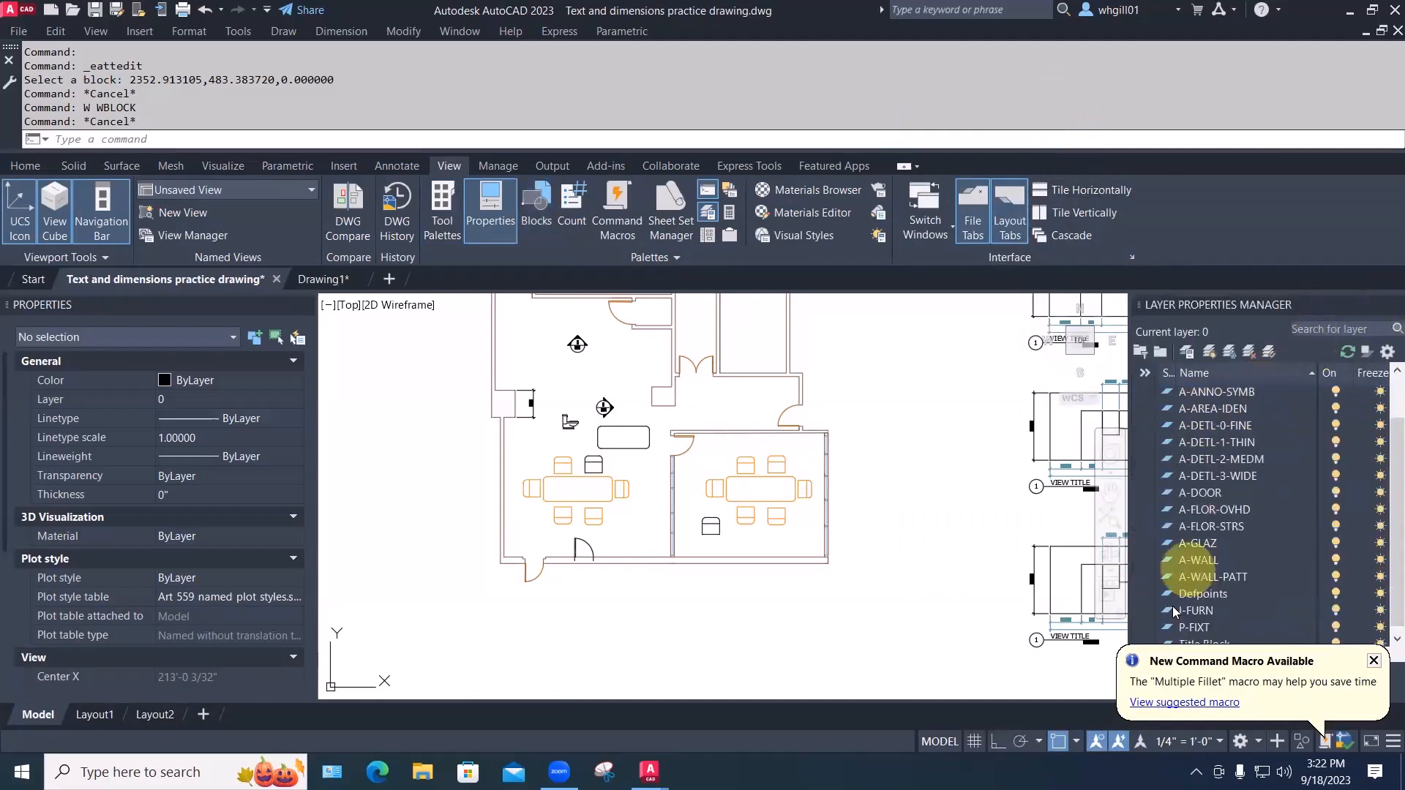
{"action": "left_click", "coordinate": [1335, 610]}
Erase the leftover table, chair and stool from both rooms
{"action": "type", "text": "W"}
{"action": "key", "text": "space"}
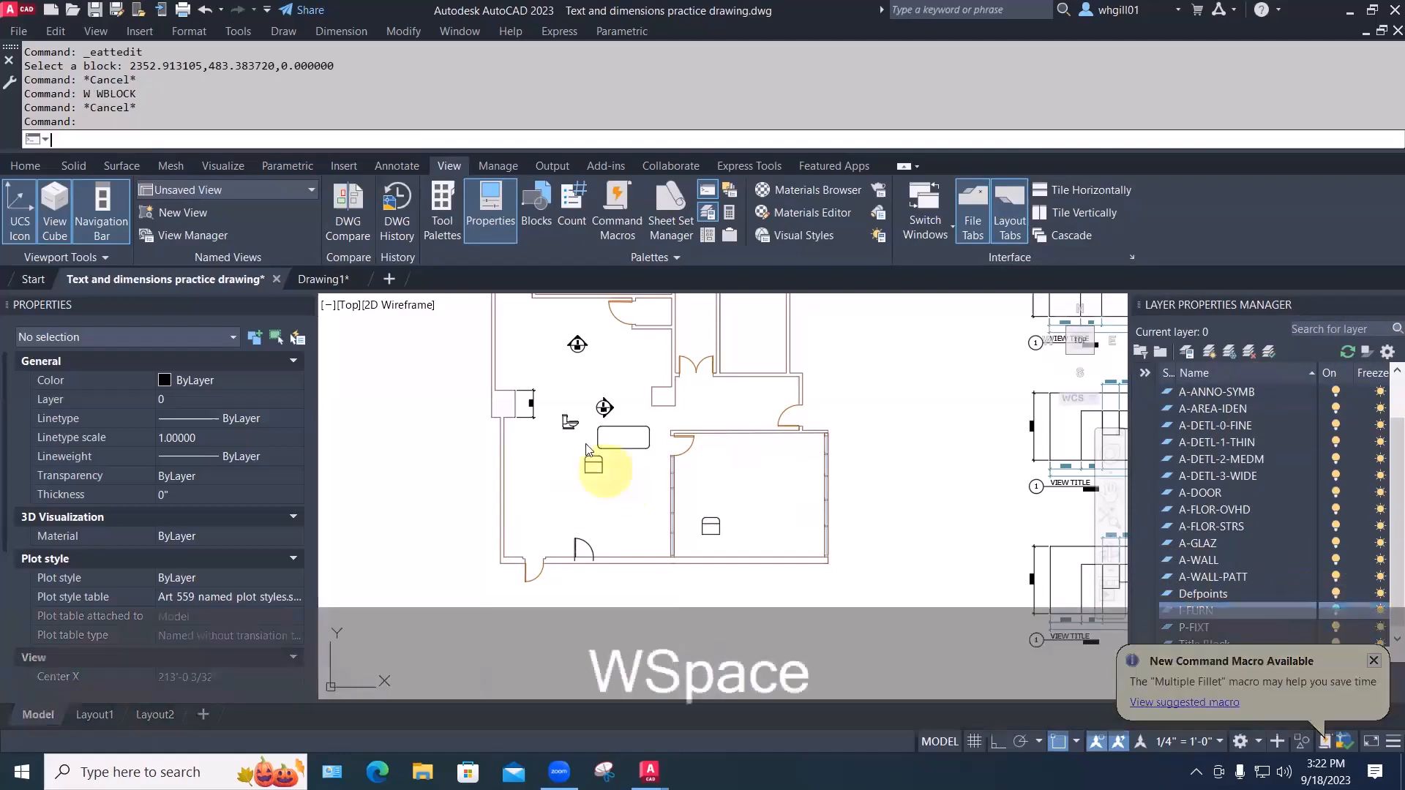
{"action": "key", "text": "Escape"}
{"action": "key", "text": "Escape"}
{"action": "key", "text": "Escape"}
{"action": "type", "text": "E"}
{"action": "key", "text": "space"}
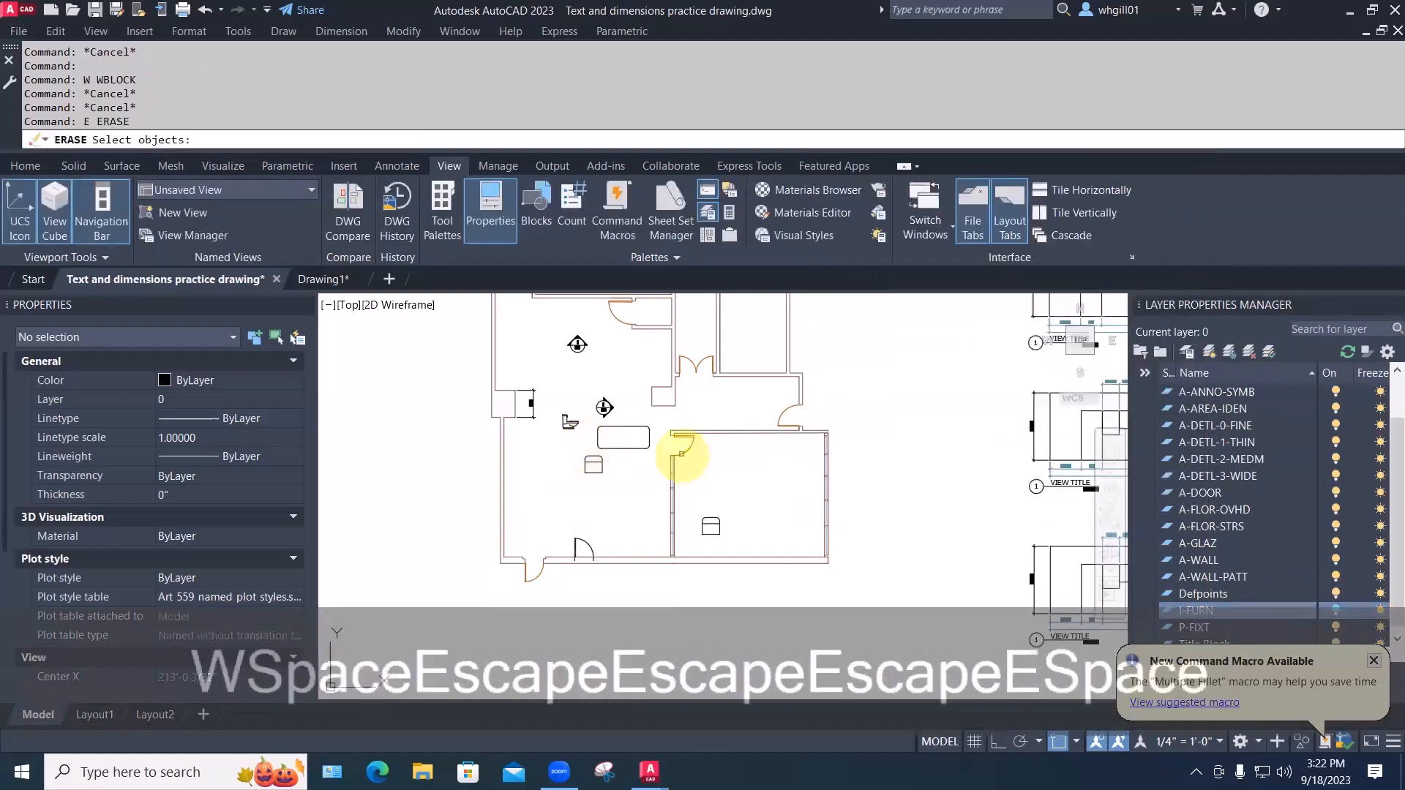
{"action": "left_click", "coordinate": [654, 485]}
{"action": "left_click", "coordinate": [565, 410]}
{"action": "left_click", "coordinate": [737, 532]}
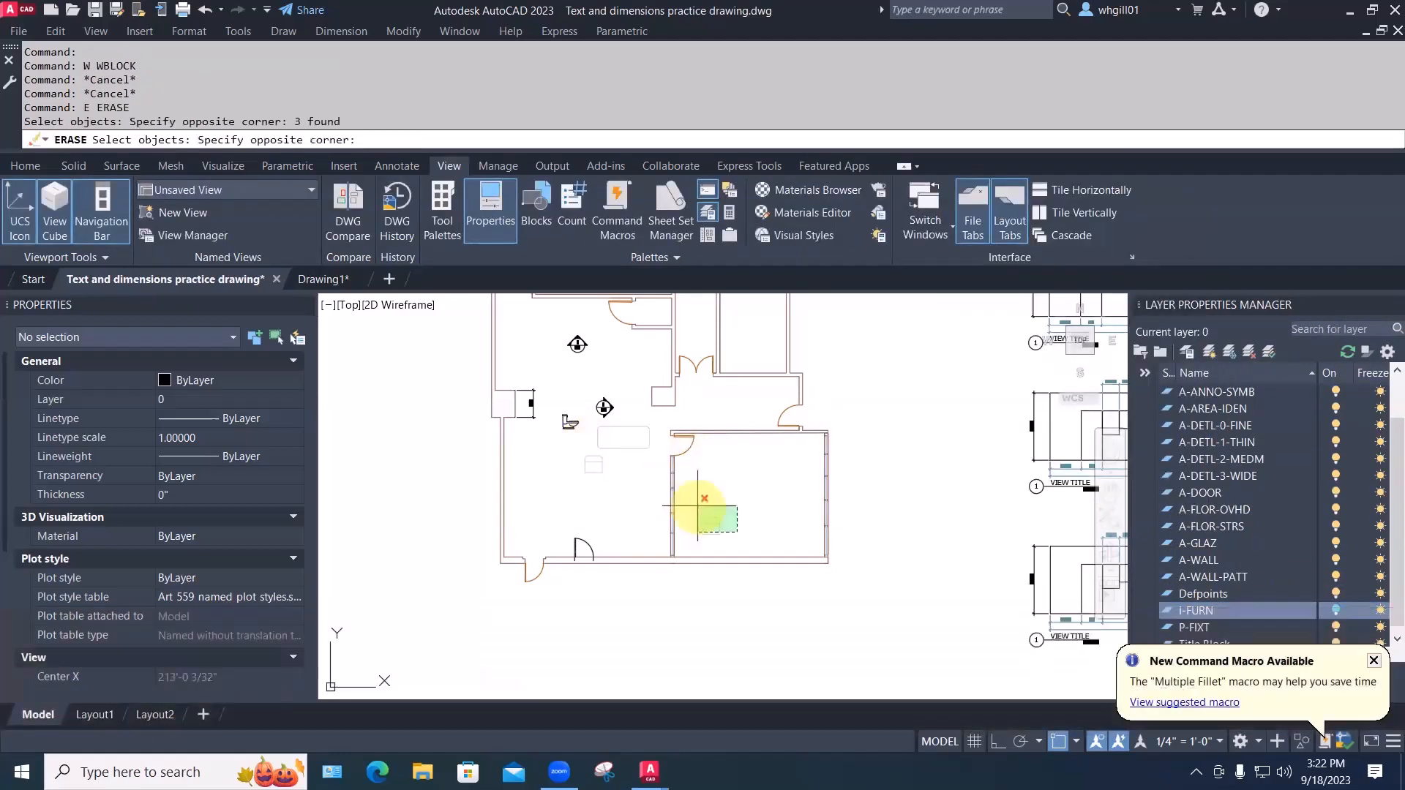
{"action": "left_click", "coordinate": [697, 504]}
{"action": "key", "text": "space"}
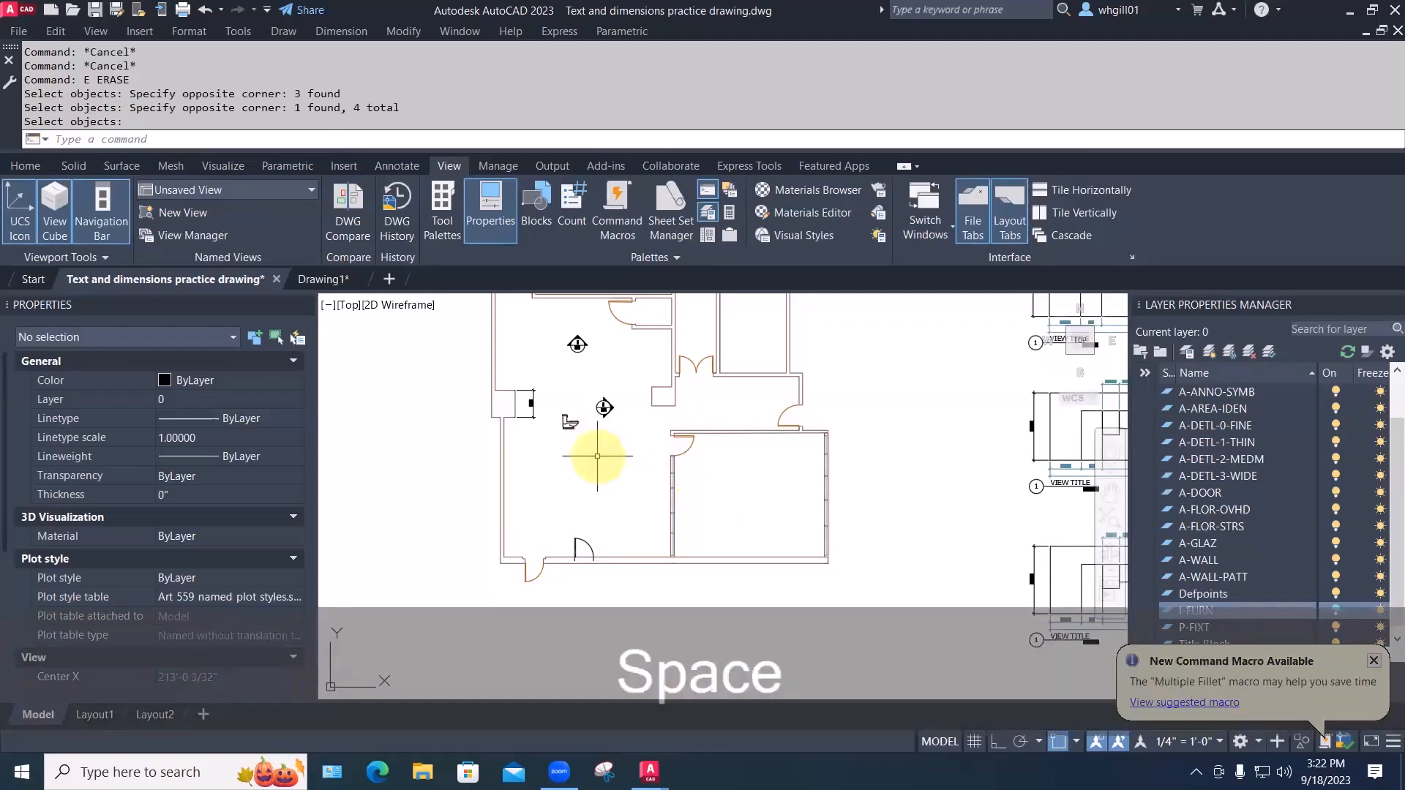
Erase the leftover toilet from the floor plan
{"action": "type", "text": "w"}
{"action": "key", "text": "space"}
{"action": "key", "text": "Escape"}
{"action": "key", "text": "Escape"}
{"action": "key", "text": "Escape"}
{"action": "type", "text": "w"}
{"action": "key", "text": "space"}
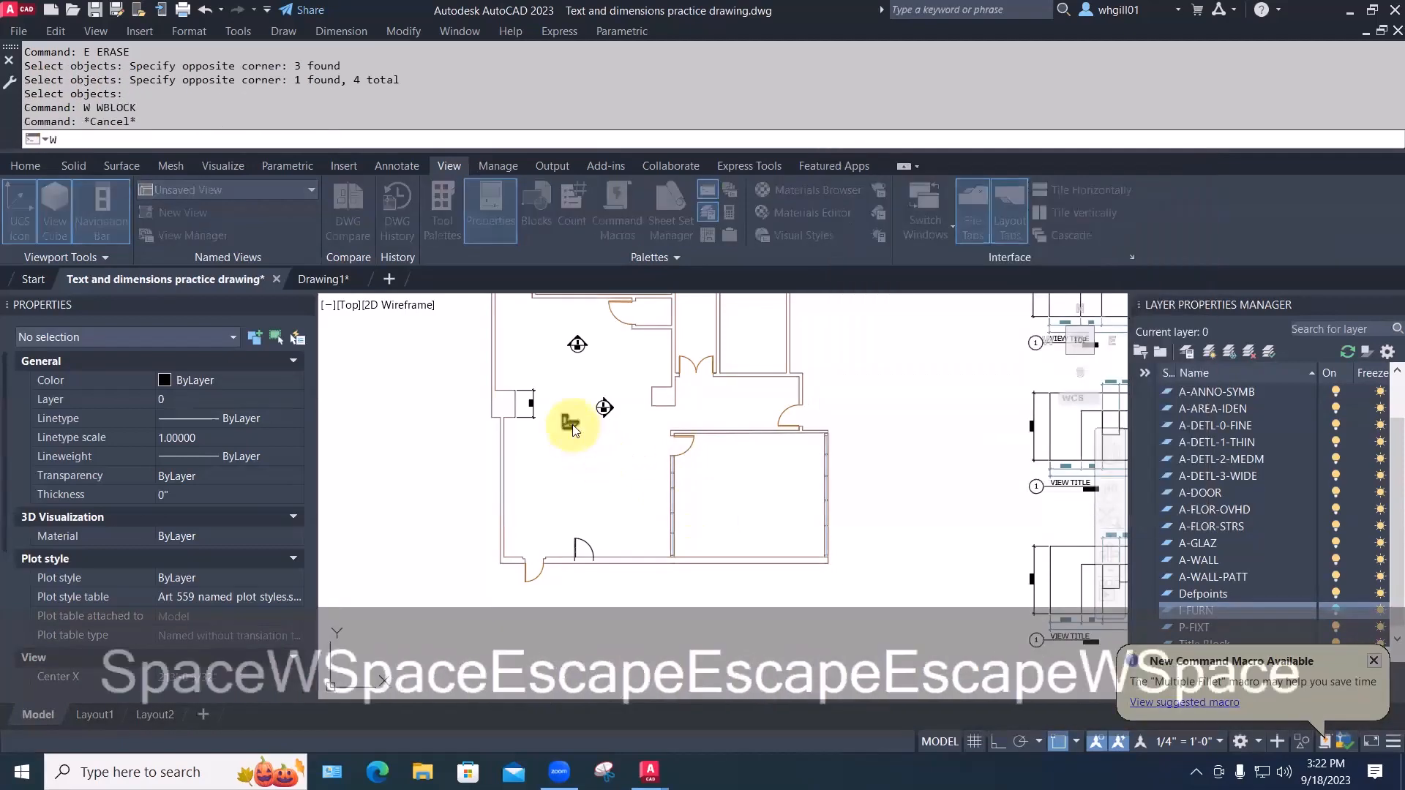
{"action": "key", "text": "Escape"}
{"action": "type", "text": "e"}
{"action": "key", "text": "space"}
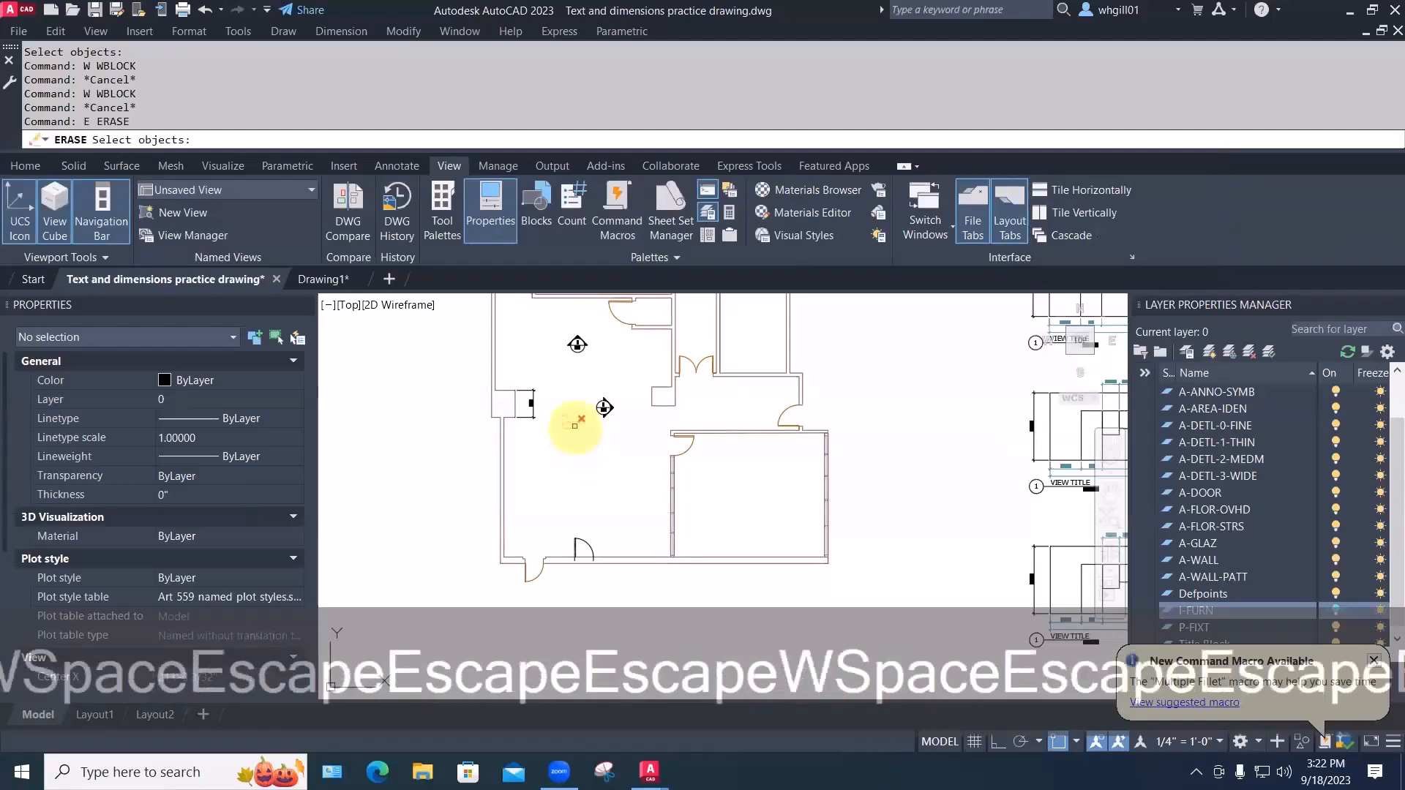
{"action": "left_click", "coordinate": [572, 422]}
Copy the 2/101 callout lower in the room, near the door
{"action": "type", "text": "c"}
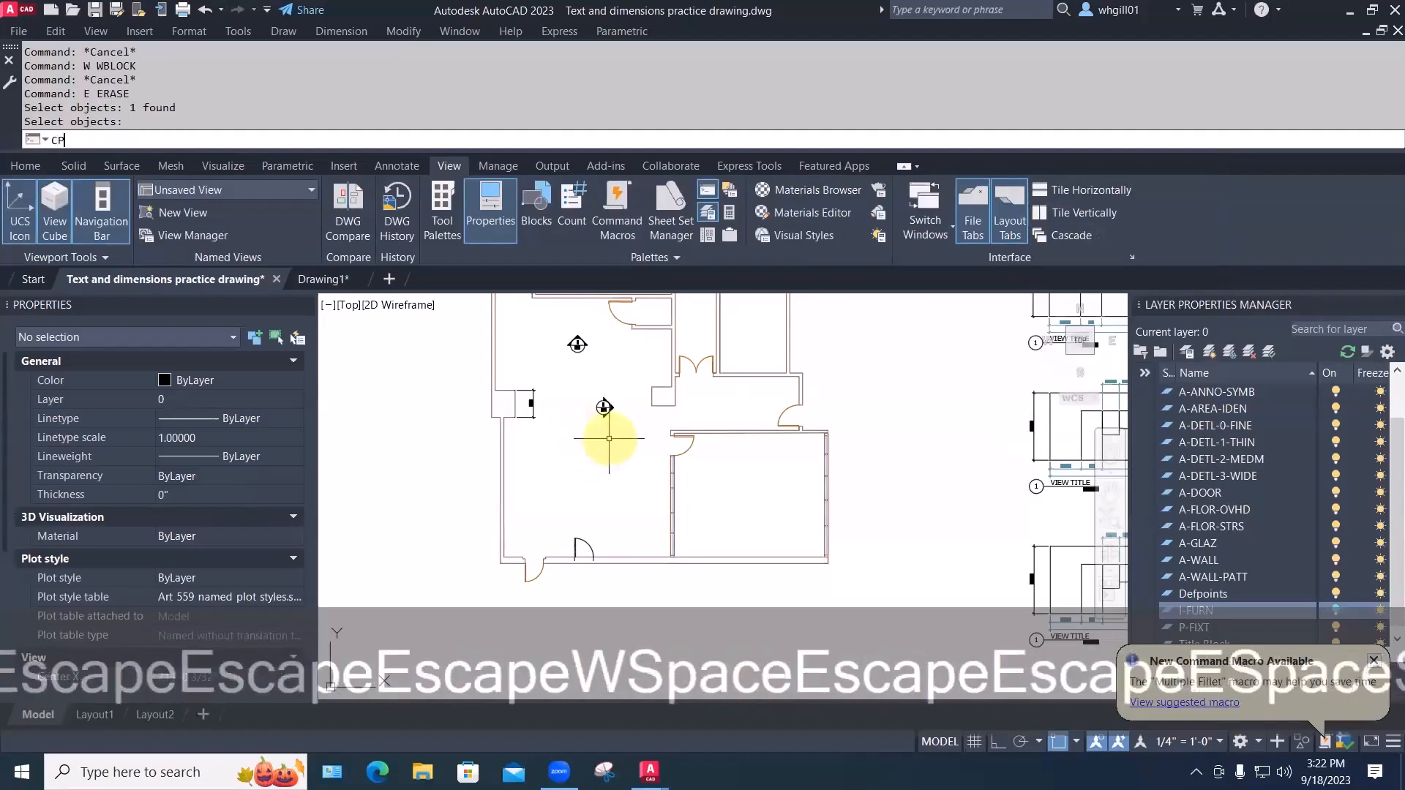
{"action": "type", "text": "p"}
{"action": "key", "text": "space"}
{"action": "left_click", "coordinate": [603, 408]}
{"action": "key", "text": "space"}
{"action": "left_click", "coordinate": [598, 416]}
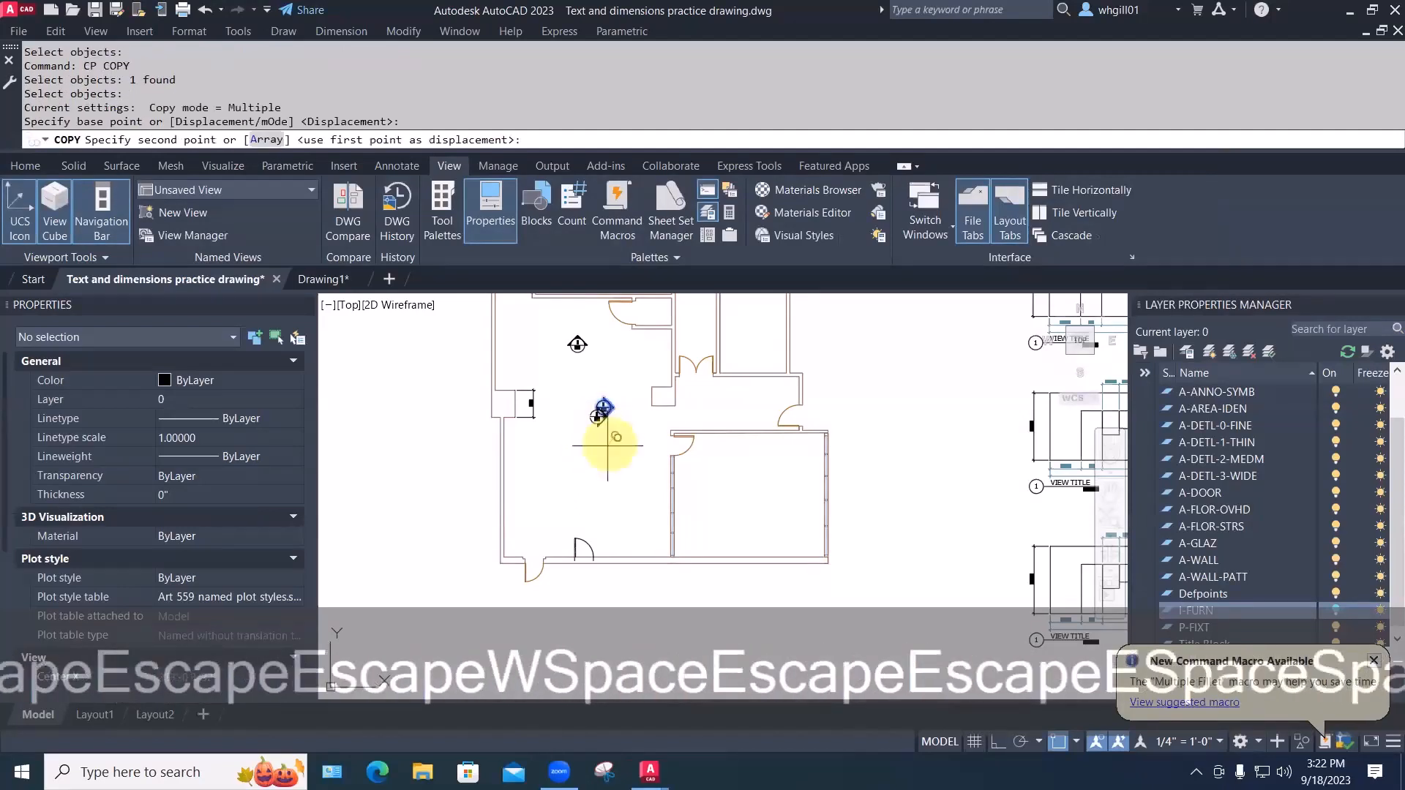
{"action": "left_click", "coordinate": [579, 530]}
{"action": "scroll", "coordinate": [589, 527], "scroll_direction": "up", "scroll_amount": 2}
{"action": "key", "text": "Escape"}
{"action": "key", "text": "Escape"}
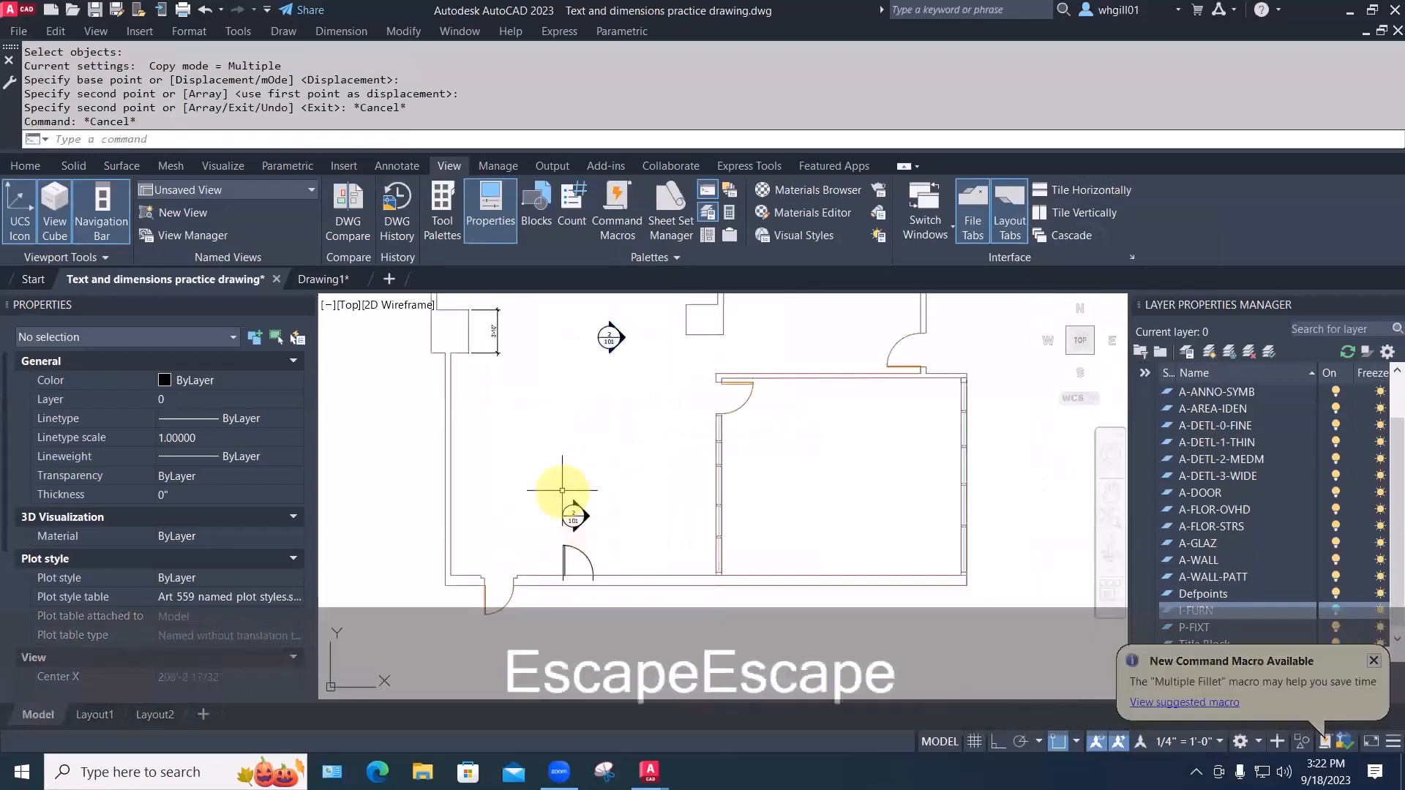
{"action": "scroll", "coordinate": [562, 490], "scroll_direction": "up", "scroll_amount": 2}
Set the copied callout's view number to 3 so it reads 3/101
{"action": "double_click", "coordinate": [576, 525]}
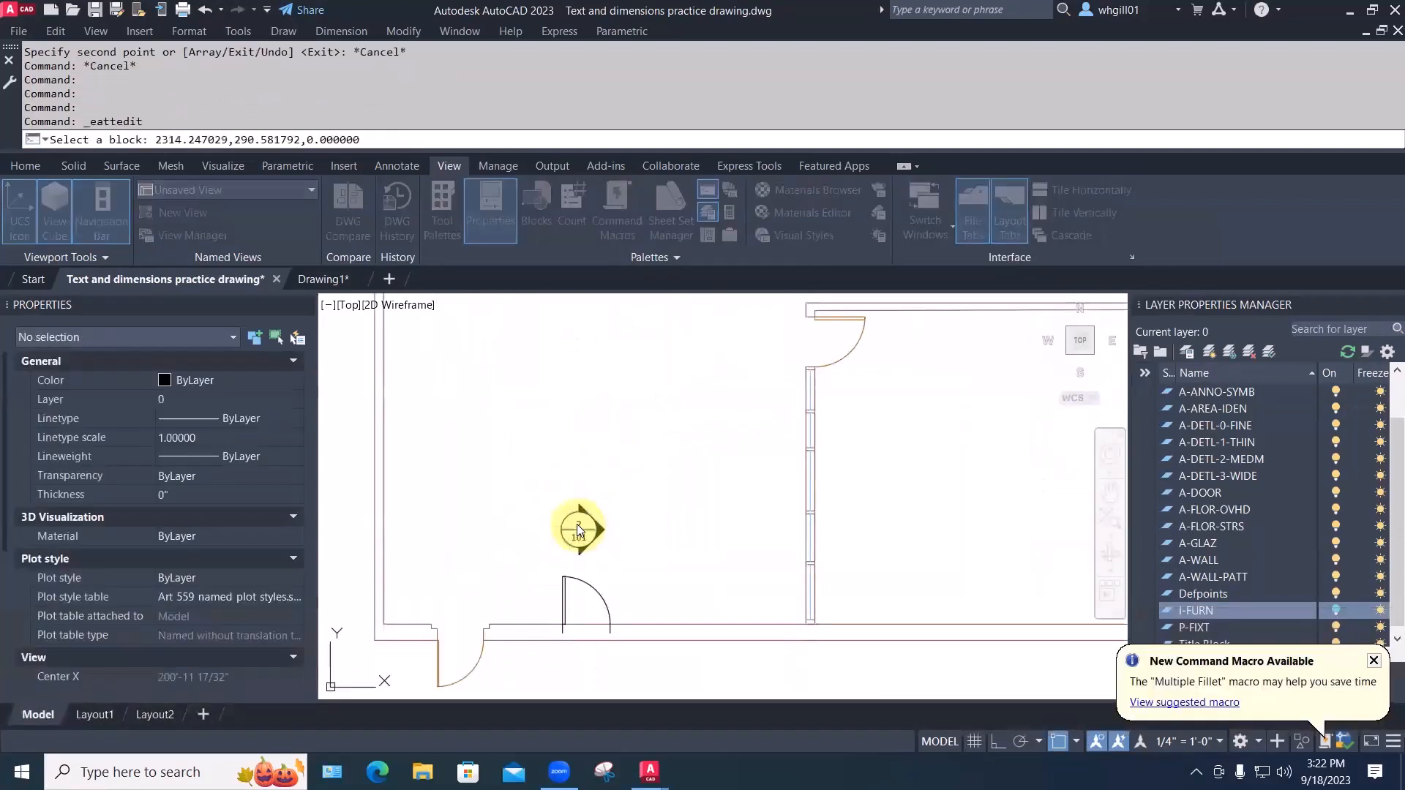
{"action": "type", "text": "3"}
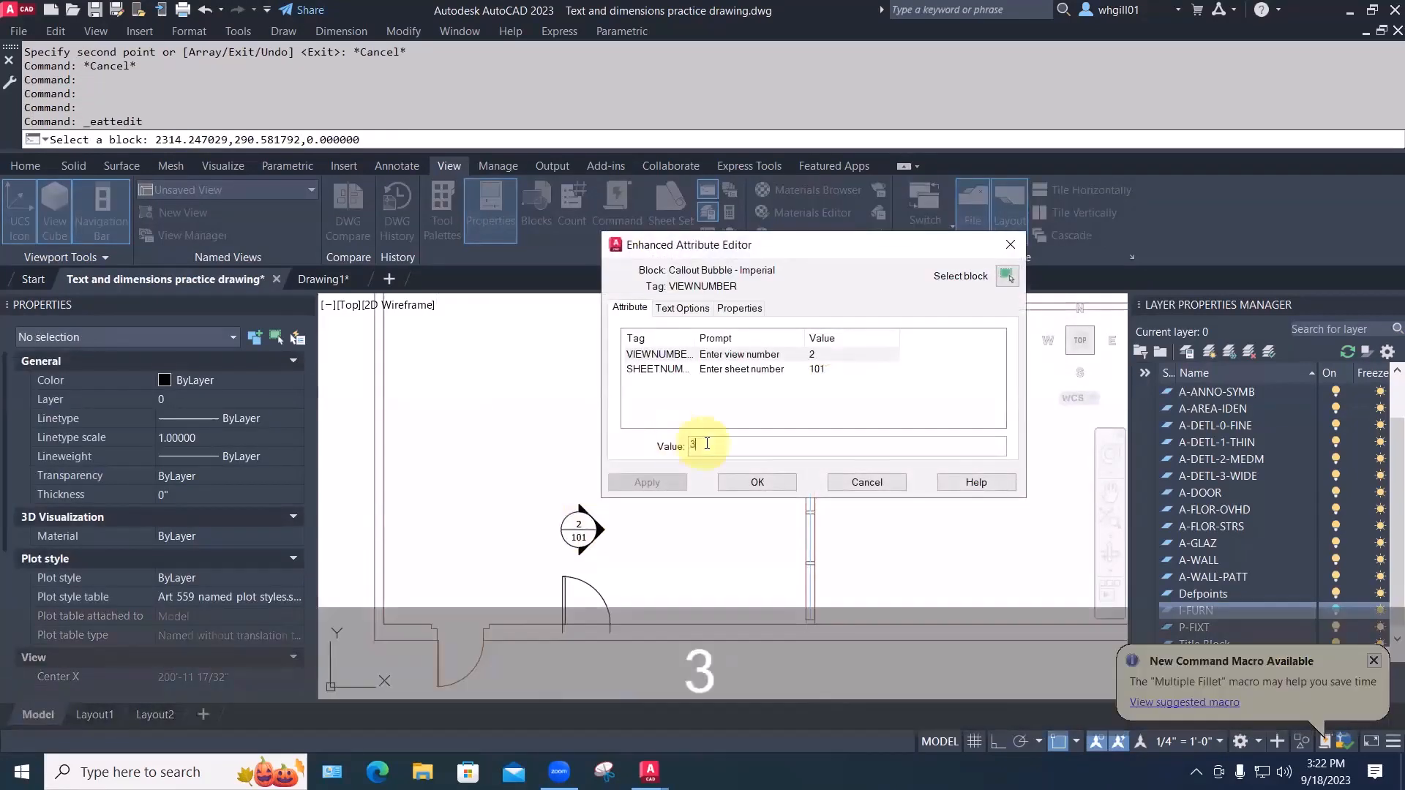
{"action": "left_click", "coordinate": [744, 480]}
{"action": "key", "text": "Escape"}
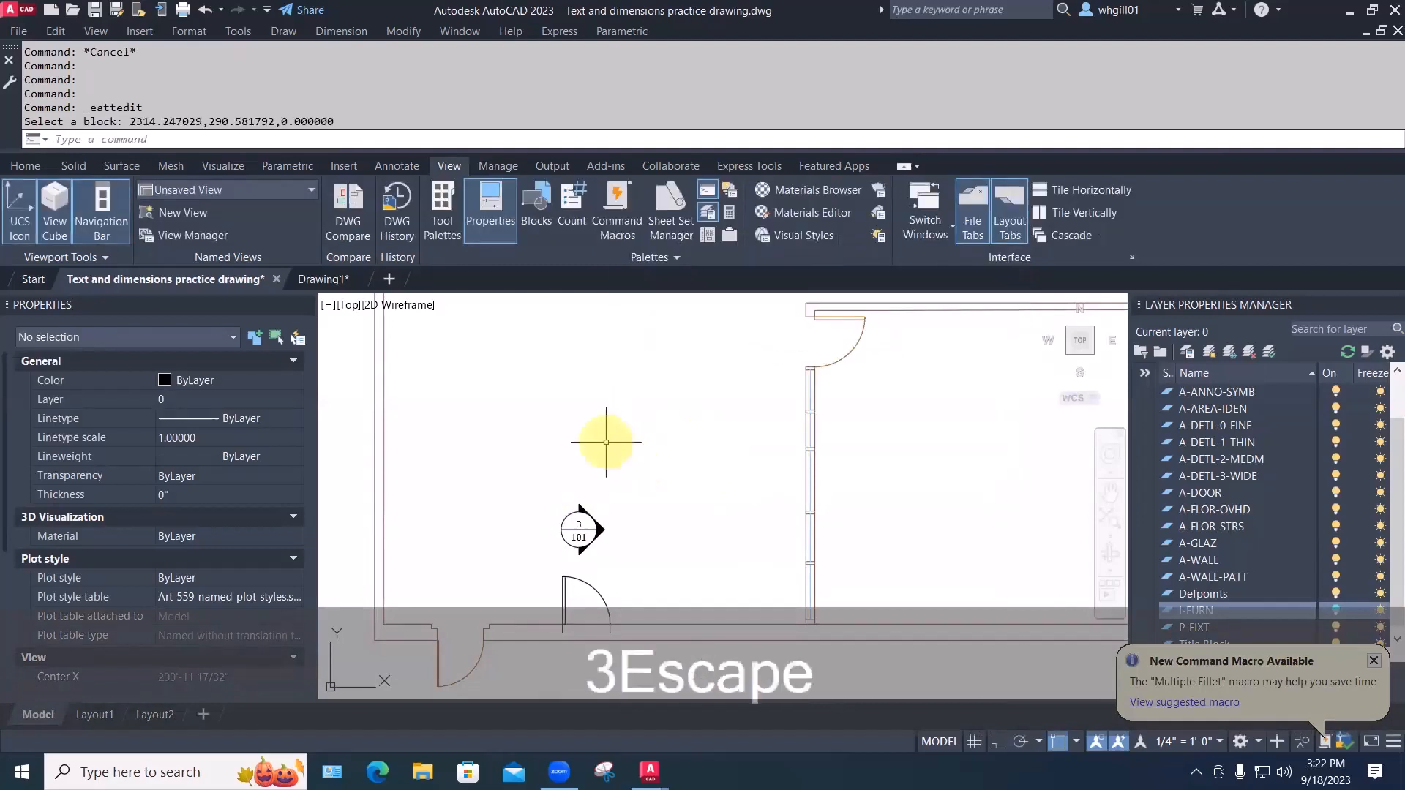
{"action": "scroll", "coordinate": [599, 432], "scroll_direction": "down", "scroll_amount": 2}
Cancel an attempted rotation of the 3/101 callout and show the whole floor plan
{"action": "middle_click_drag", "start_coordinate": [598, 433], "coordinate": [645, 488]}
{"action": "left_click", "coordinate": [641, 534]}
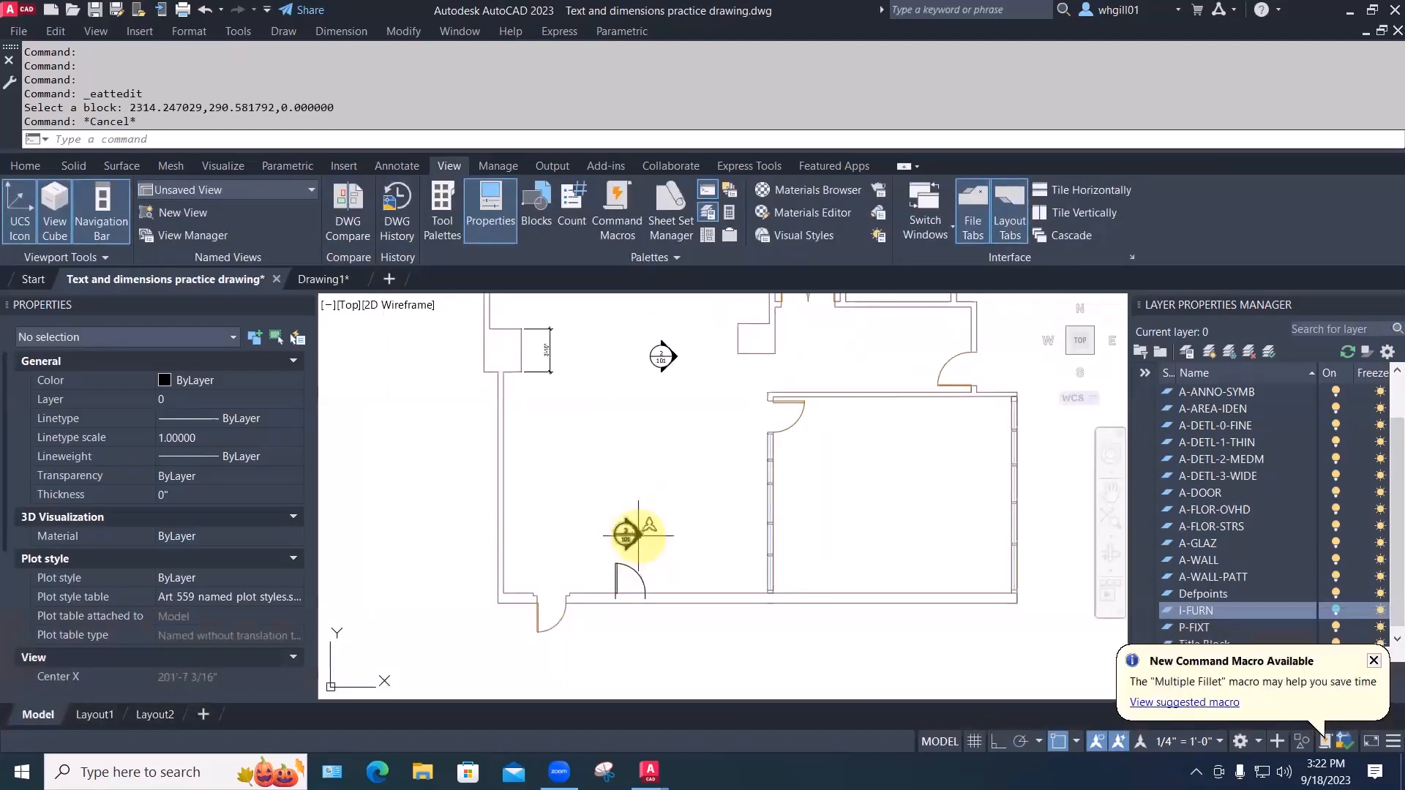
{"action": "scroll", "coordinate": [641, 533], "scroll_direction": "up", "scroll_amount": 2}
{"action": "left_click", "coordinate": [643, 530]}
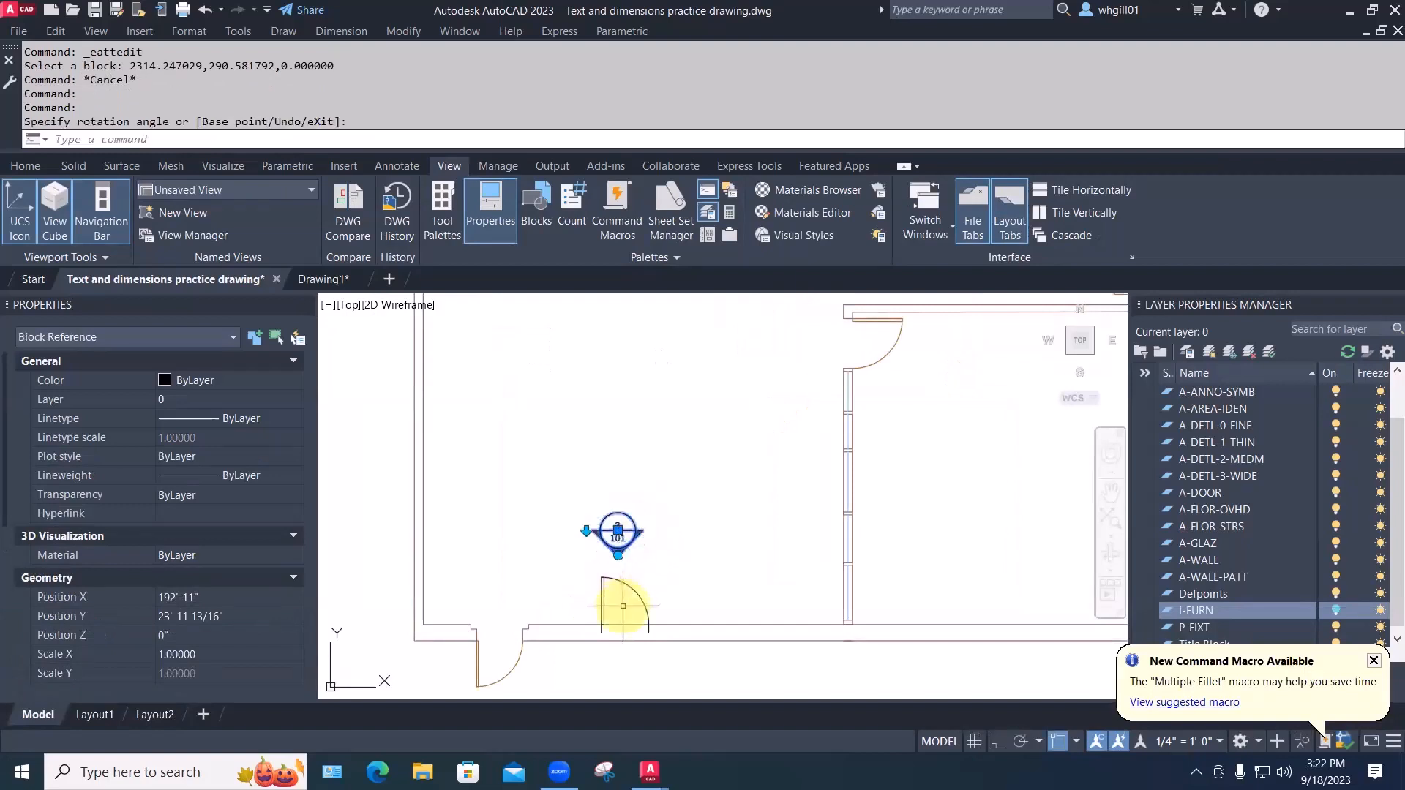
{"action": "key", "text": "Escape"}
{"action": "middle_click_drag", "start_coordinate": [652, 502], "coordinate": [723, 463]}
{"action": "scroll", "coordinate": [723, 463], "scroll_direction": "down", "scroll_amount": 3}
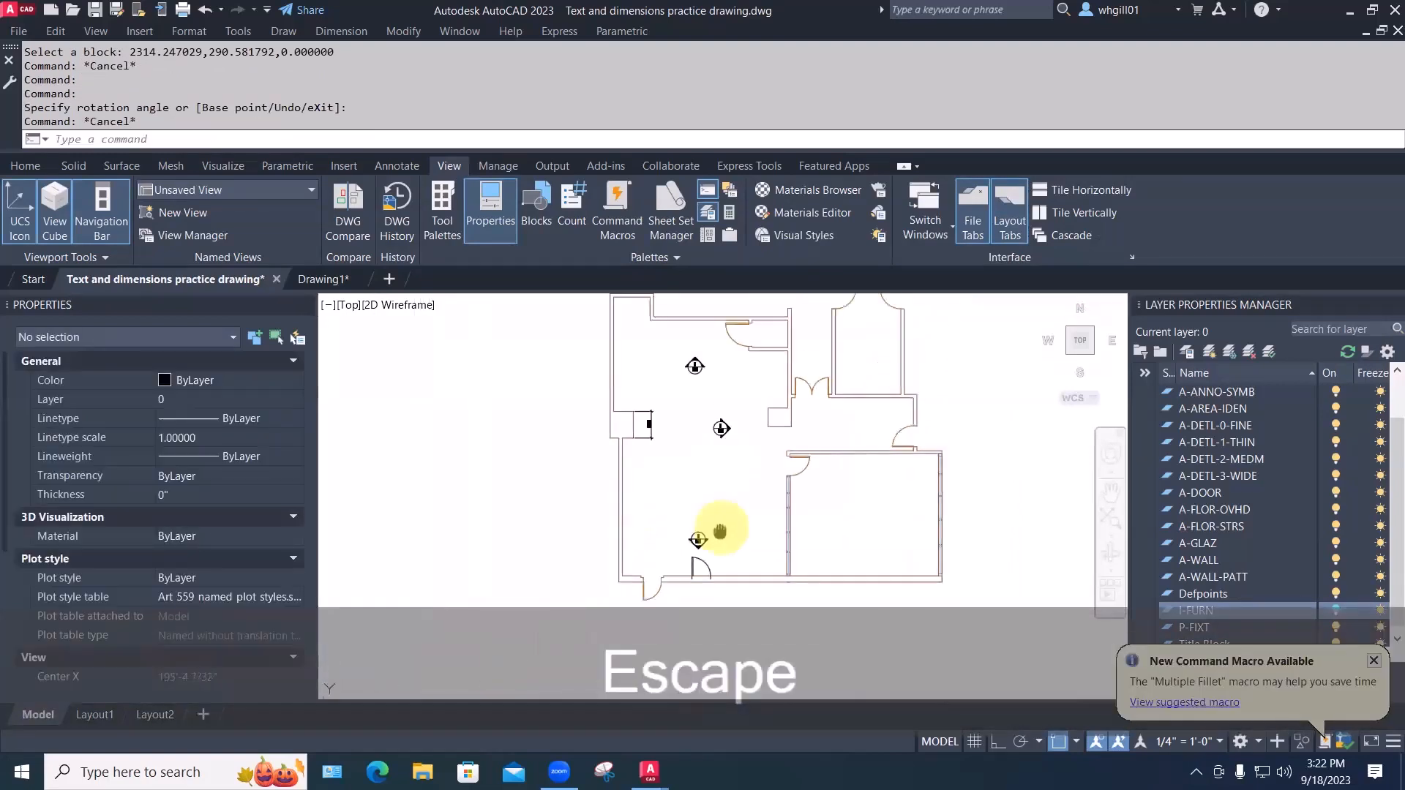
{"action": "middle_click_drag", "start_coordinate": [722, 534], "coordinate": [721, 558]}
Copy the lower callout up into the room
{"action": "type", "text": "cp"}
{"action": "key", "text": "space"}
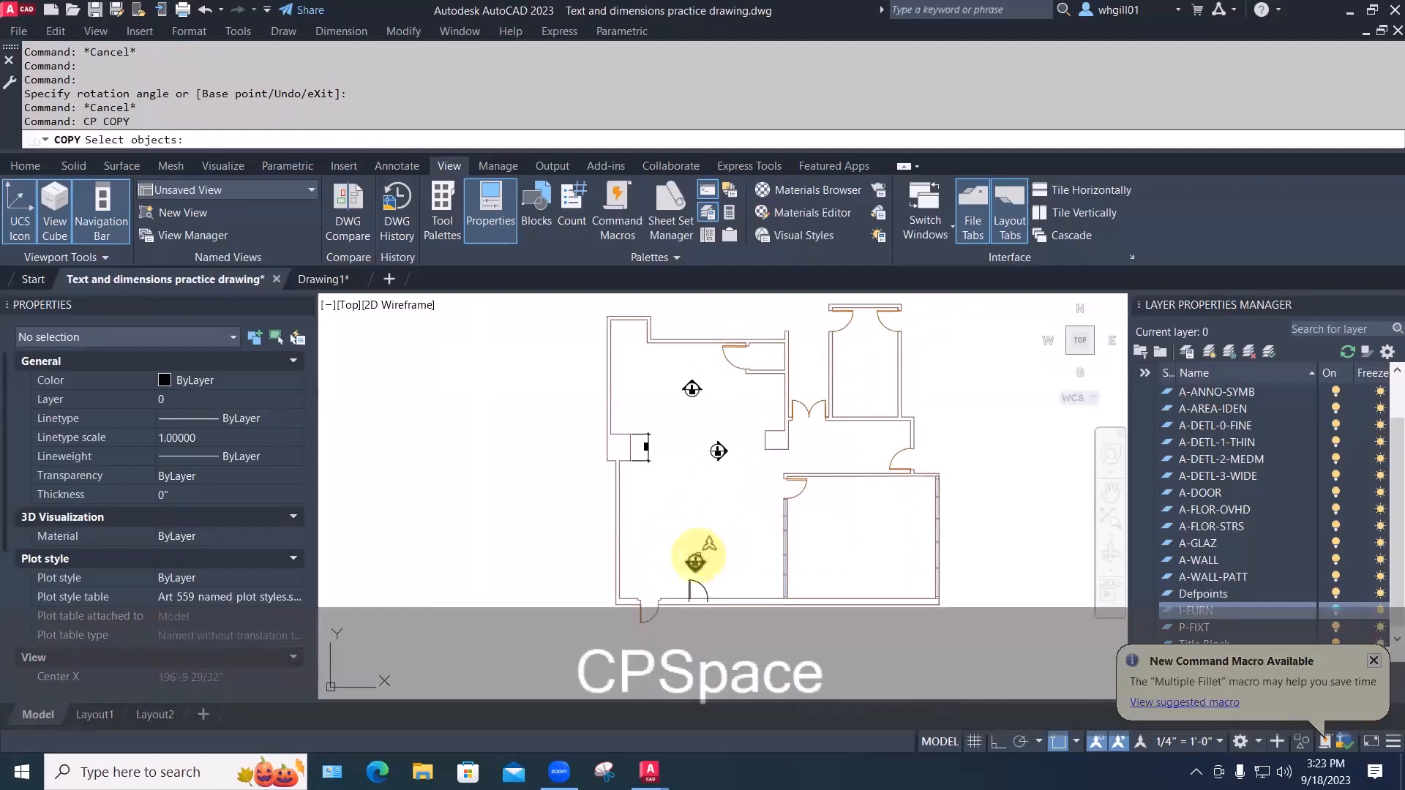
{"action": "left_click", "coordinate": [695, 562]}
{"action": "key", "text": "space"}
{"action": "left_click", "coordinate": [721, 549]}
{"action": "left_click", "coordinate": [695, 470]}
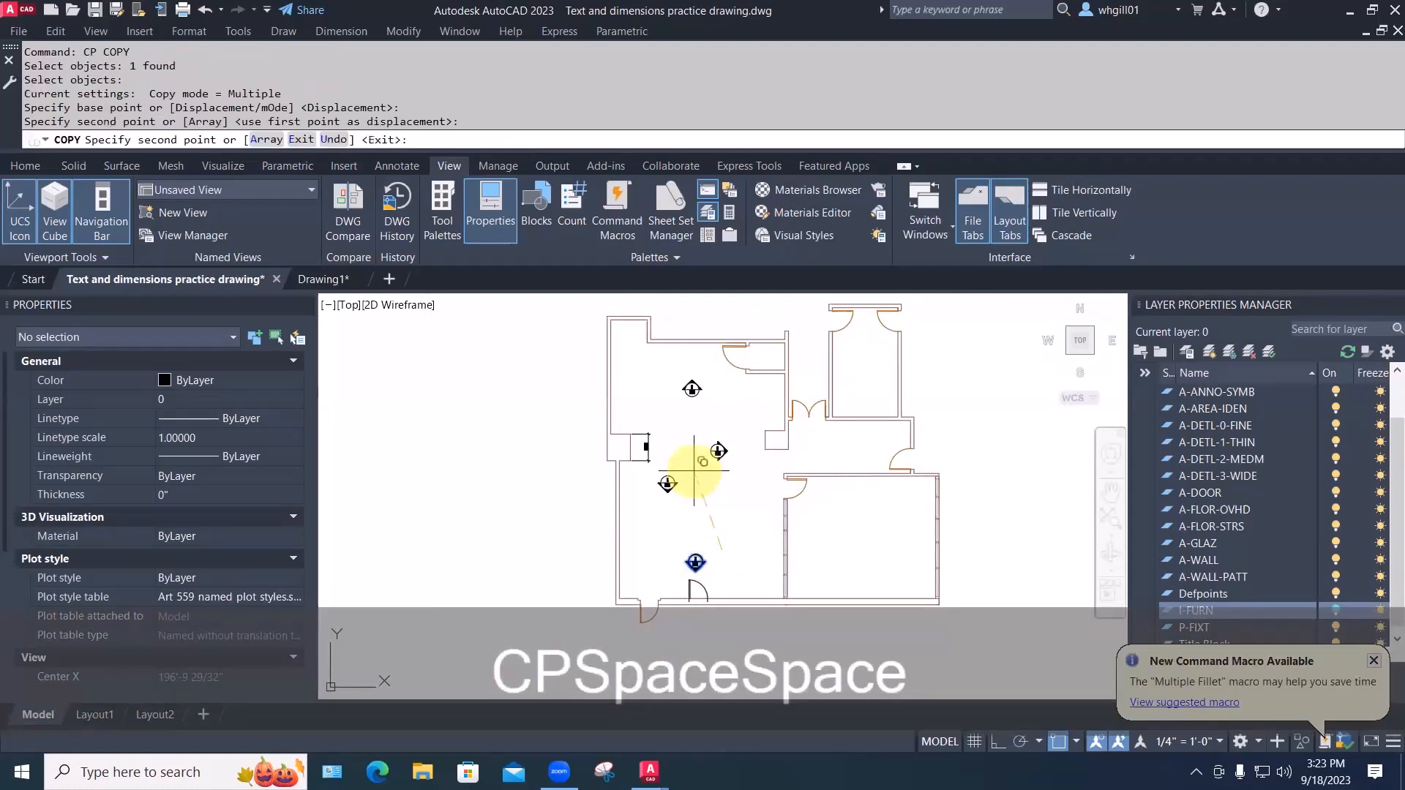
{"action": "scroll", "coordinate": [694, 461], "scroll_direction": "up", "scroll_amount": 5}
{"action": "key", "text": "Escape"}
Renumber the newest callout copy as view 4 over 101
{"action": "left_click", "coordinate": [697, 434]}
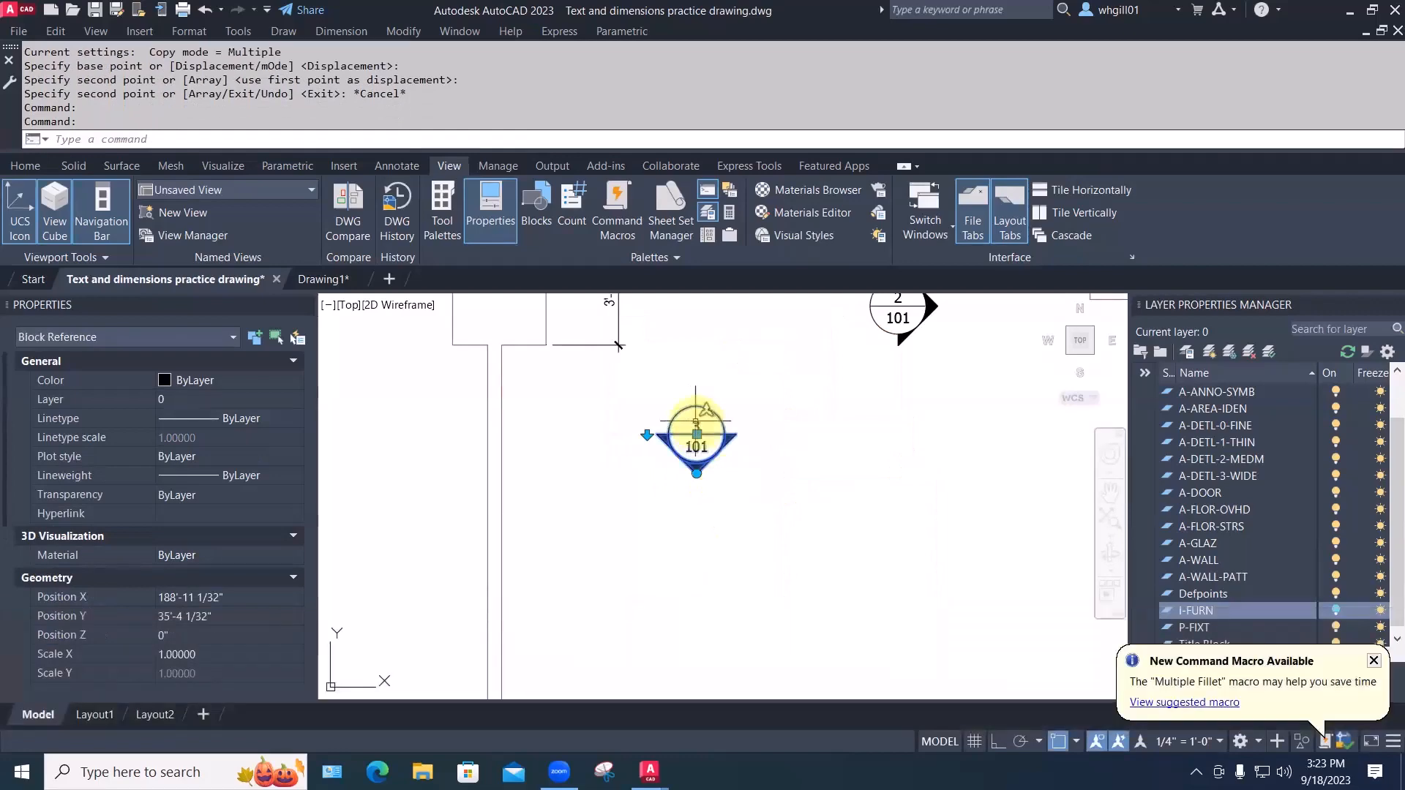
{"action": "double_click", "coordinate": [696, 429]}
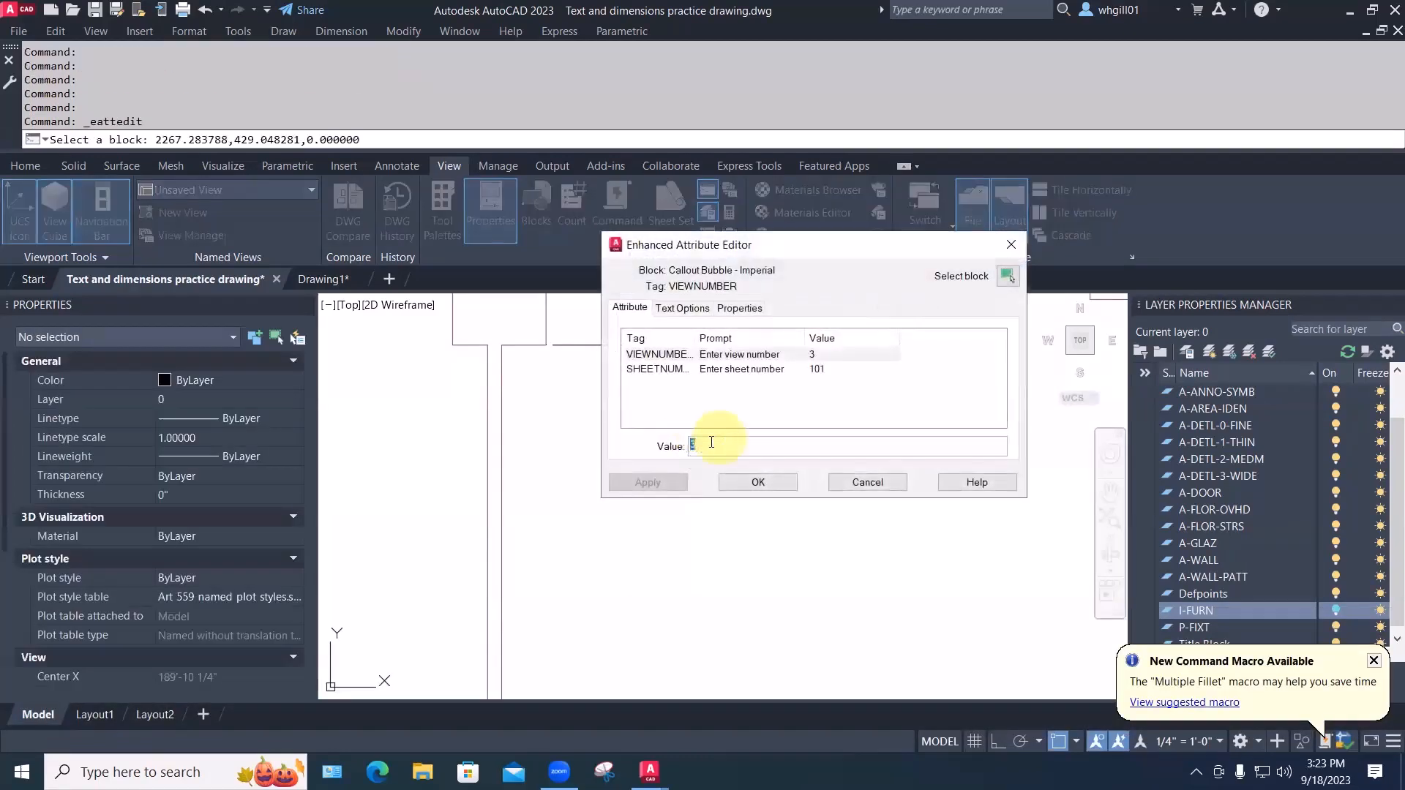
{"action": "type", "text": "4"}
{"action": "left_click", "coordinate": [735, 482]}
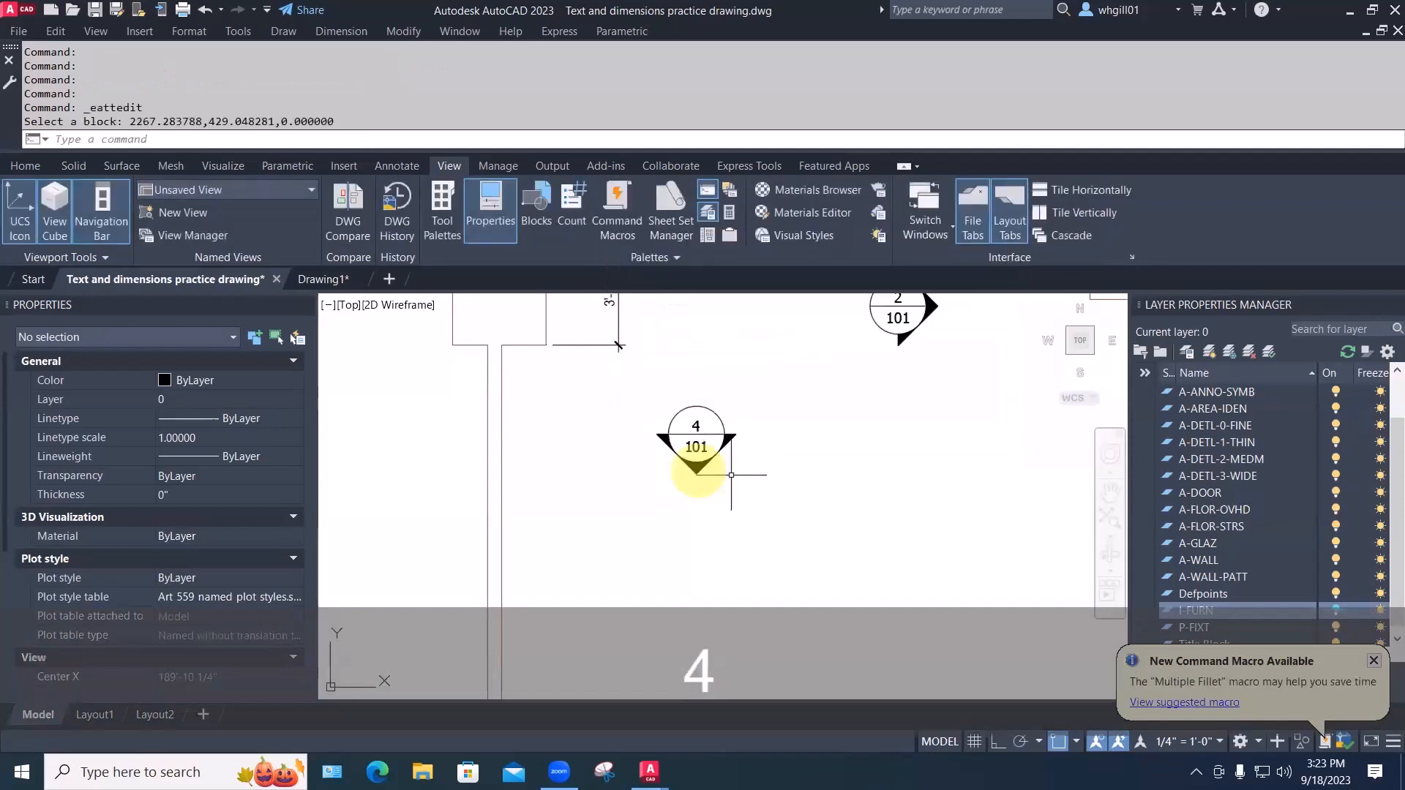
{"action": "left_click", "coordinate": [697, 472]}
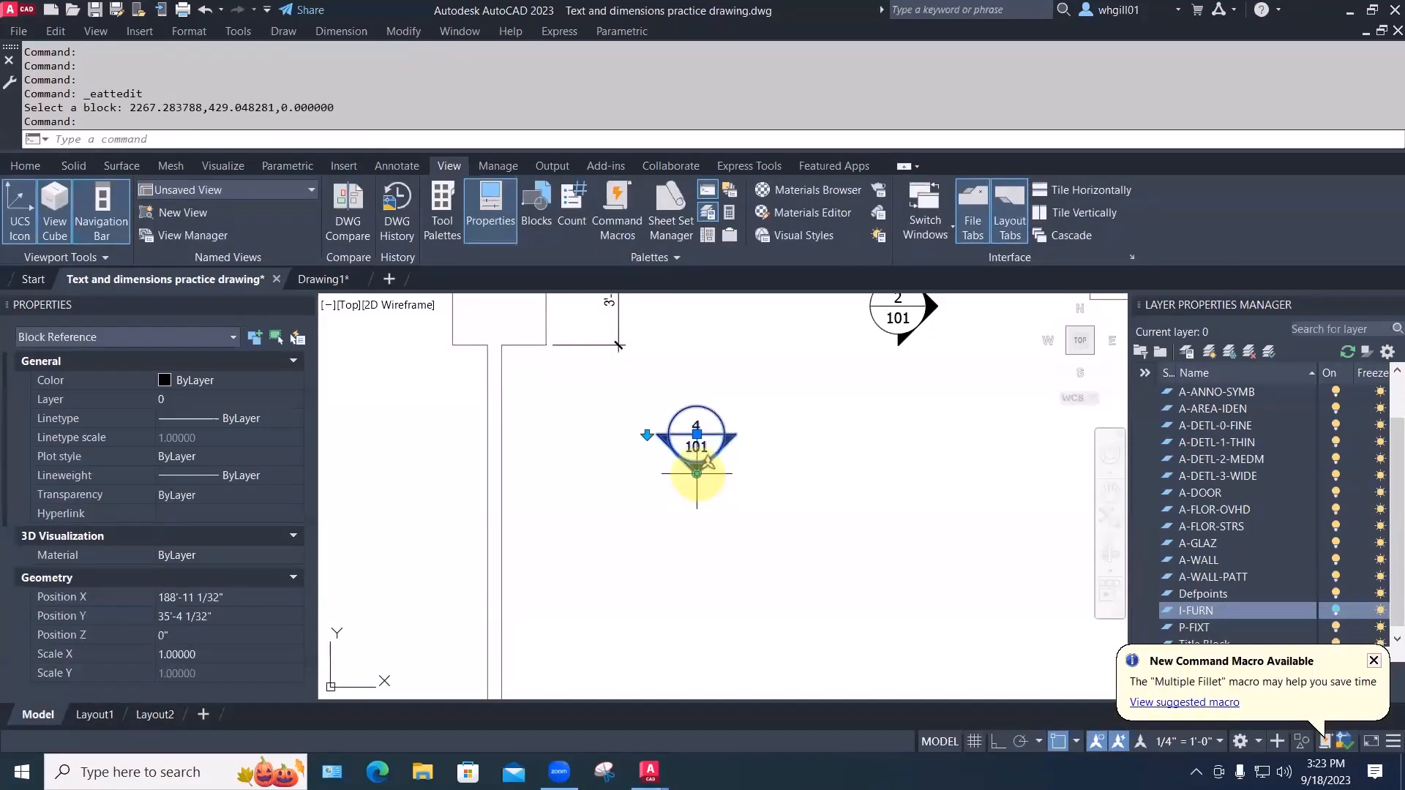
{"action": "left_click", "coordinate": [697, 475]}
Rotate callout 4 so it points left
{"action": "left_click", "coordinate": [625, 439]}
{"action": "key", "text": "Escape"}
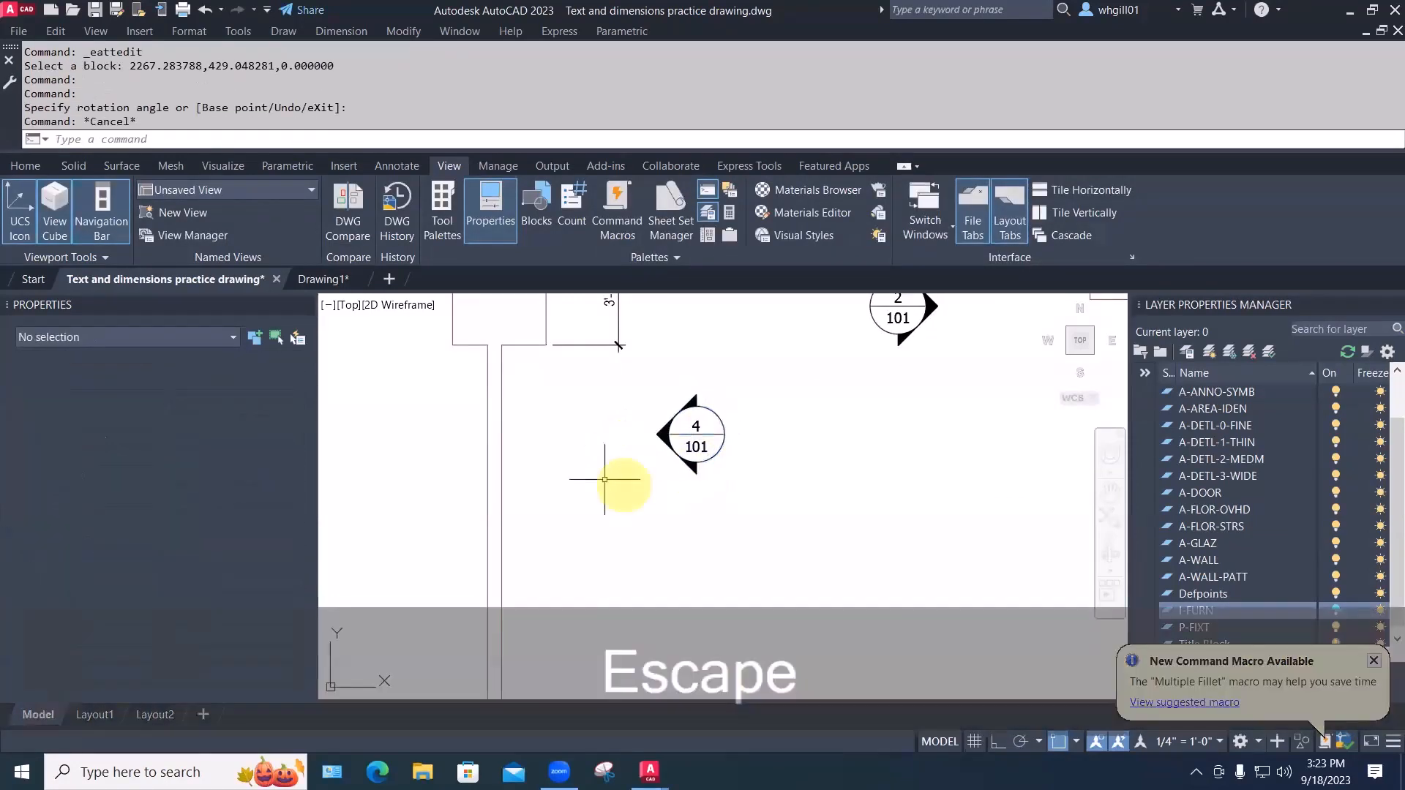
{"action": "scroll", "coordinate": [739, 495], "scroll_direction": "down", "scroll_amount": 2}
{"action": "scroll", "coordinate": [739, 496], "scroll_direction": "down", "scroll_amount": 3}
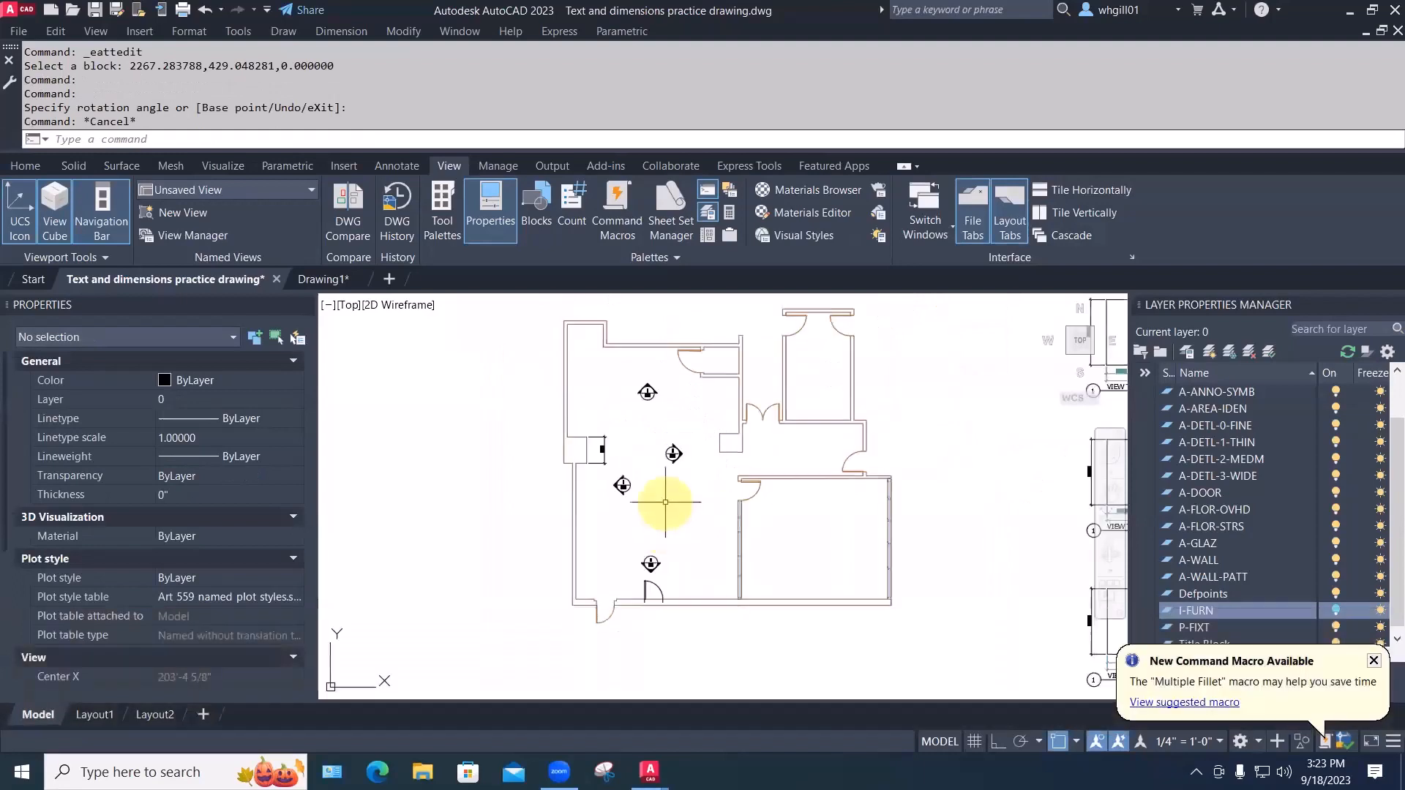
{"action": "scroll", "coordinate": [665, 505], "scroll_direction": "up", "scroll_amount": 3}
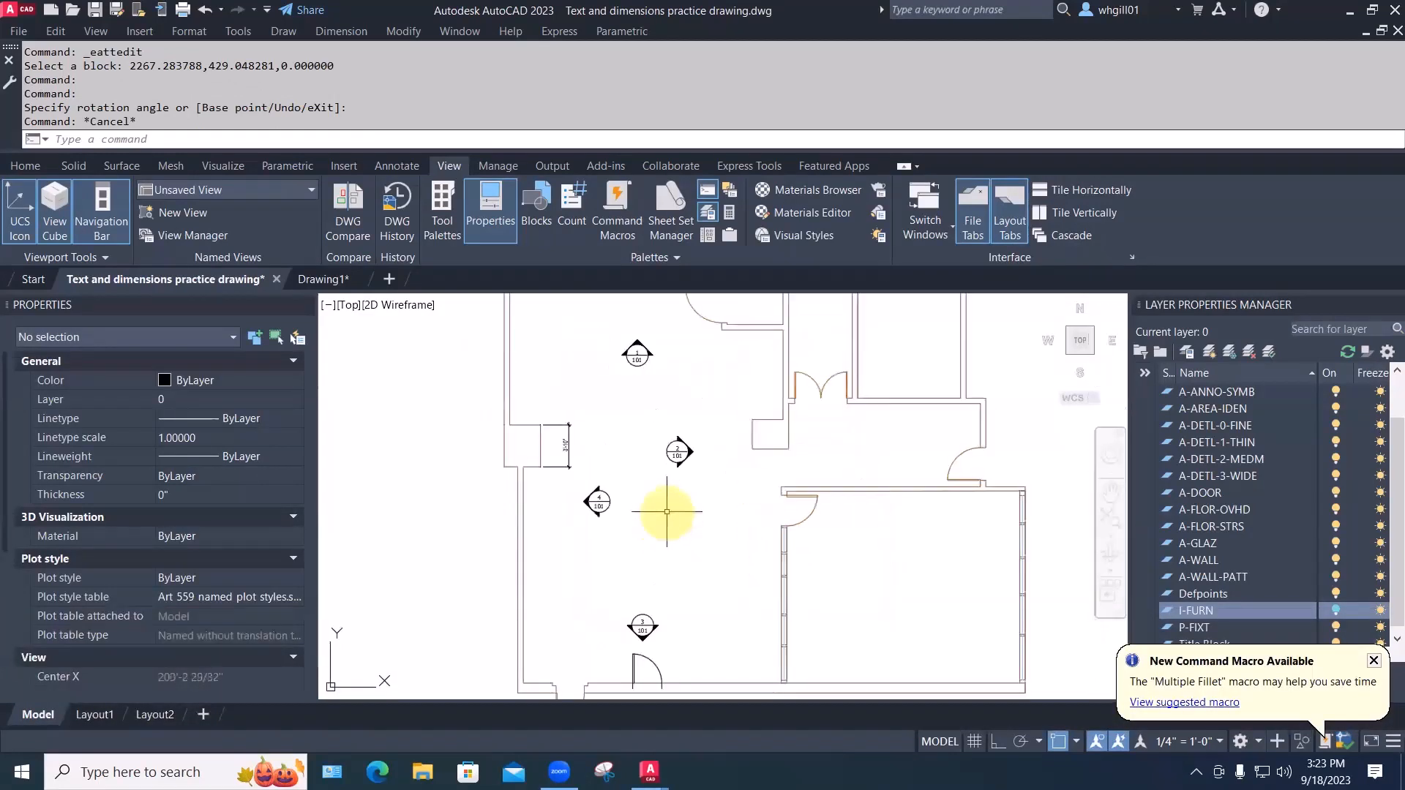
Move callout 4 to the left of the central callout
{"action": "type", "text": "m"}
{"action": "key", "text": "space"}
{"action": "left_click", "coordinate": [623, 532]}
{"action": "left_click", "coordinate": [585, 487]}
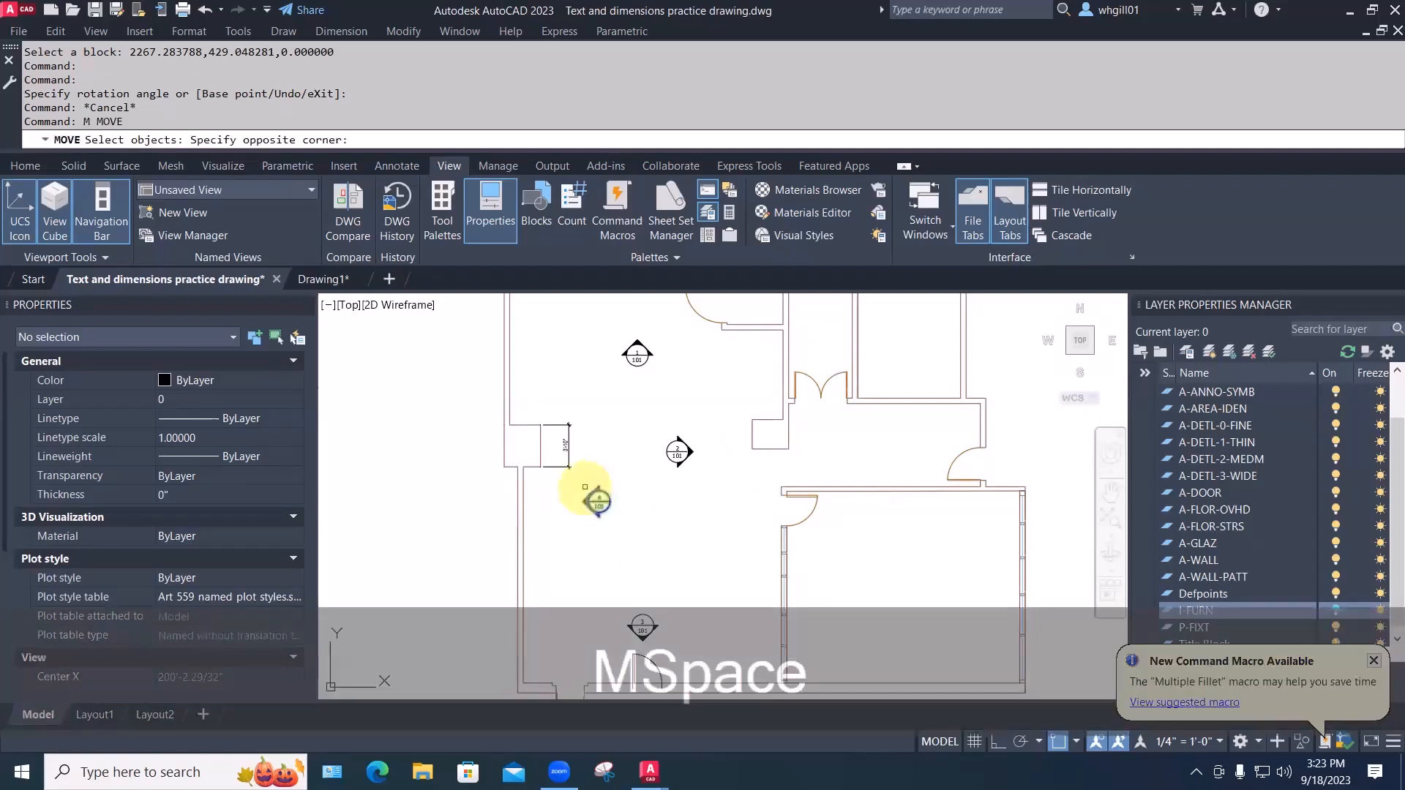
{"action": "key", "text": "space"}
{"action": "left_click", "coordinate": [646, 546]}
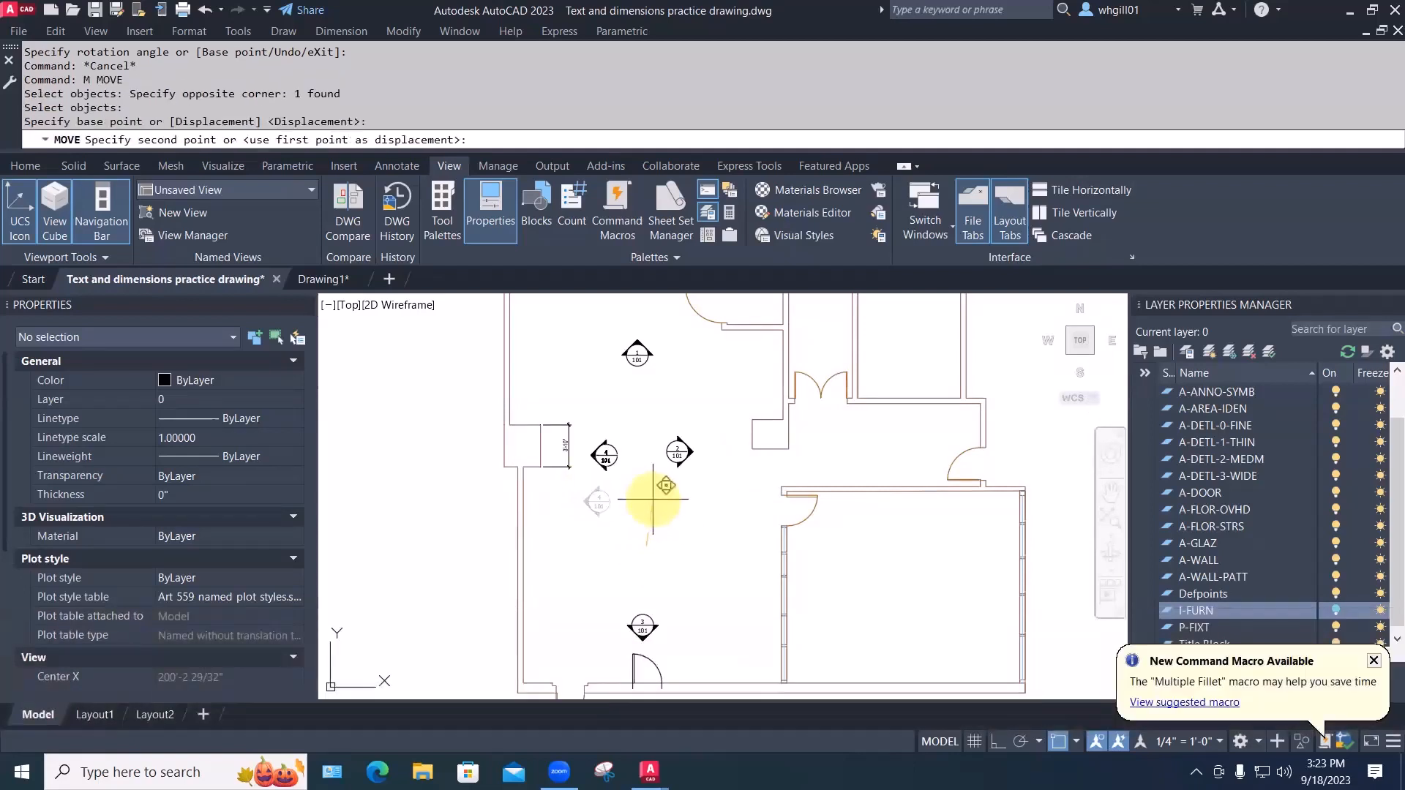
{"action": "left_click", "coordinate": [653, 499]}
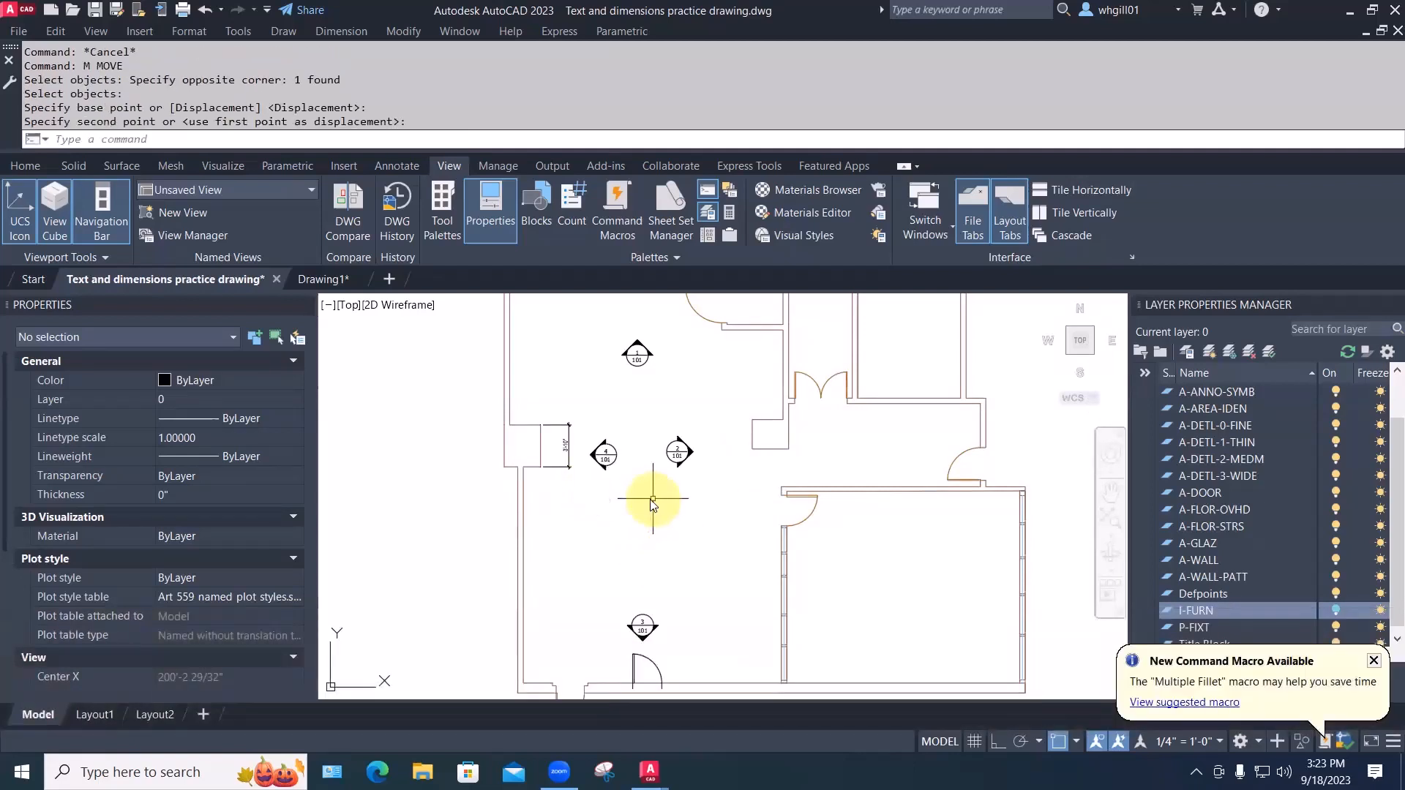
Move callout 1 just above the cluster
{"action": "type", "text": "M"}
{"action": "key", "text": "space"}
{"action": "left_click", "coordinate": [665, 379]}
{"action": "left_click", "coordinate": [589, 307]}
{"action": "key", "text": "space"}
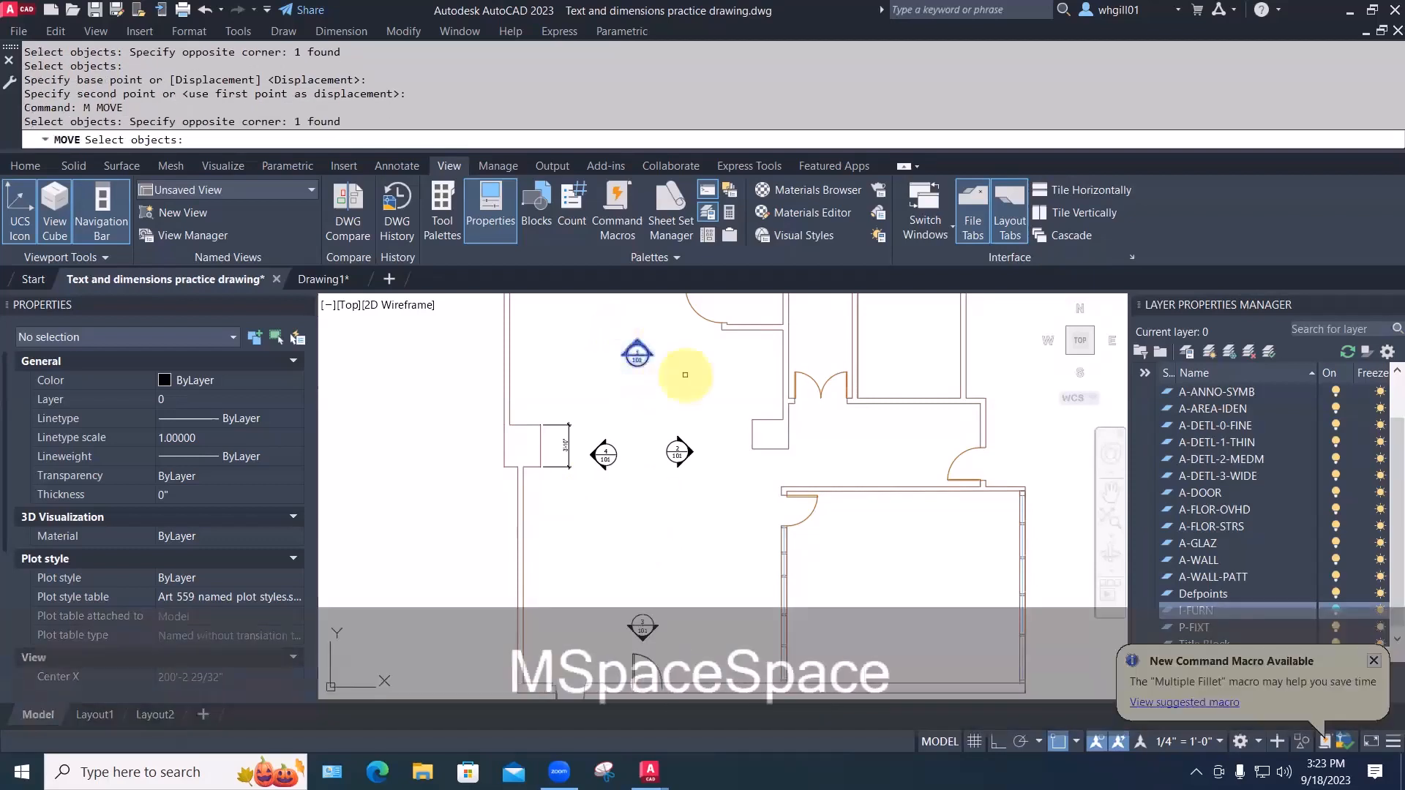
{"action": "left_click", "coordinate": [684, 378]}
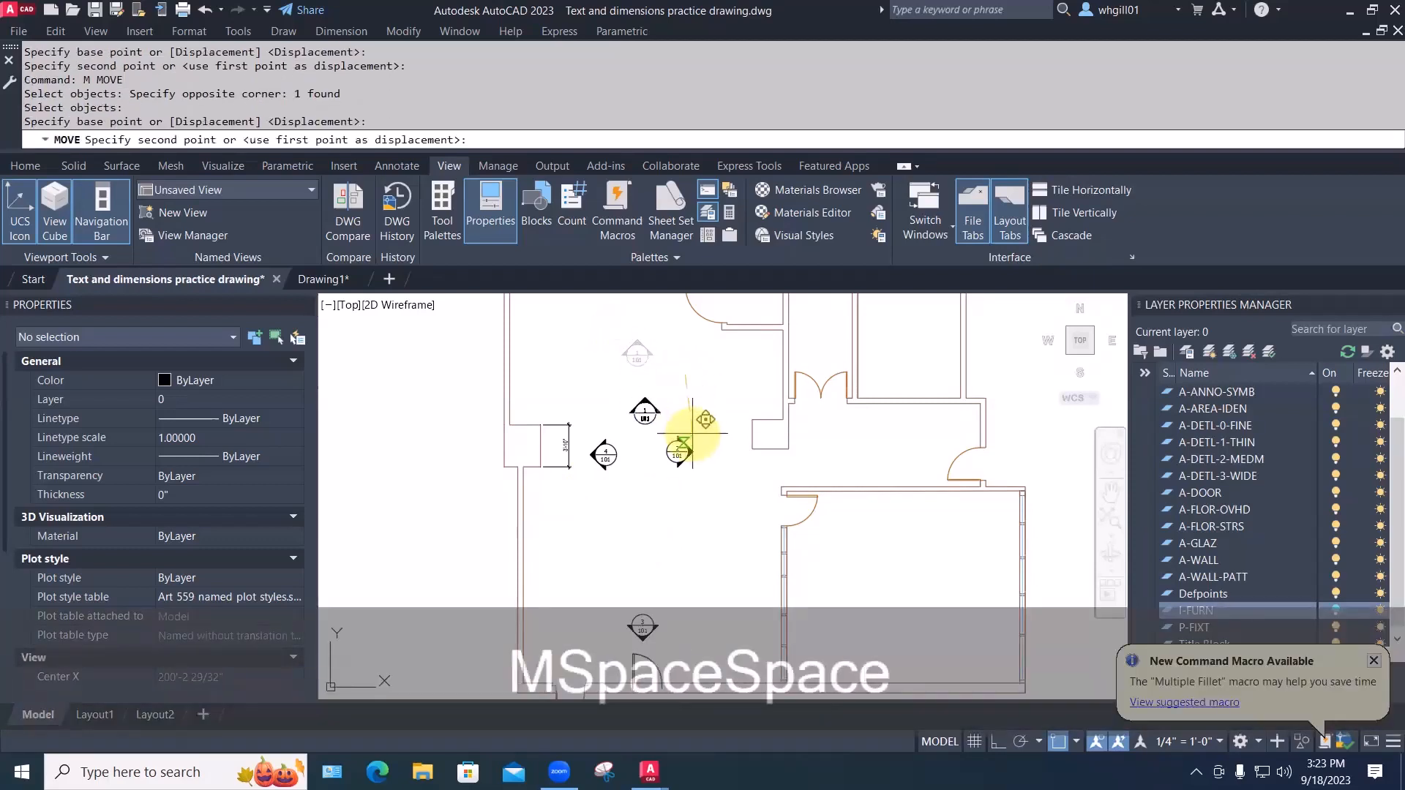
{"action": "left_click", "coordinate": [688, 421]}
{"action": "middle_click_drag", "start_coordinate": [675, 587], "coordinate": [669, 535]}
{"action": "key", "text": "Escape"}
Move callout 3 just below the cluster
{"action": "type", "text": "M"}
{"action": "key", "text": "space"}
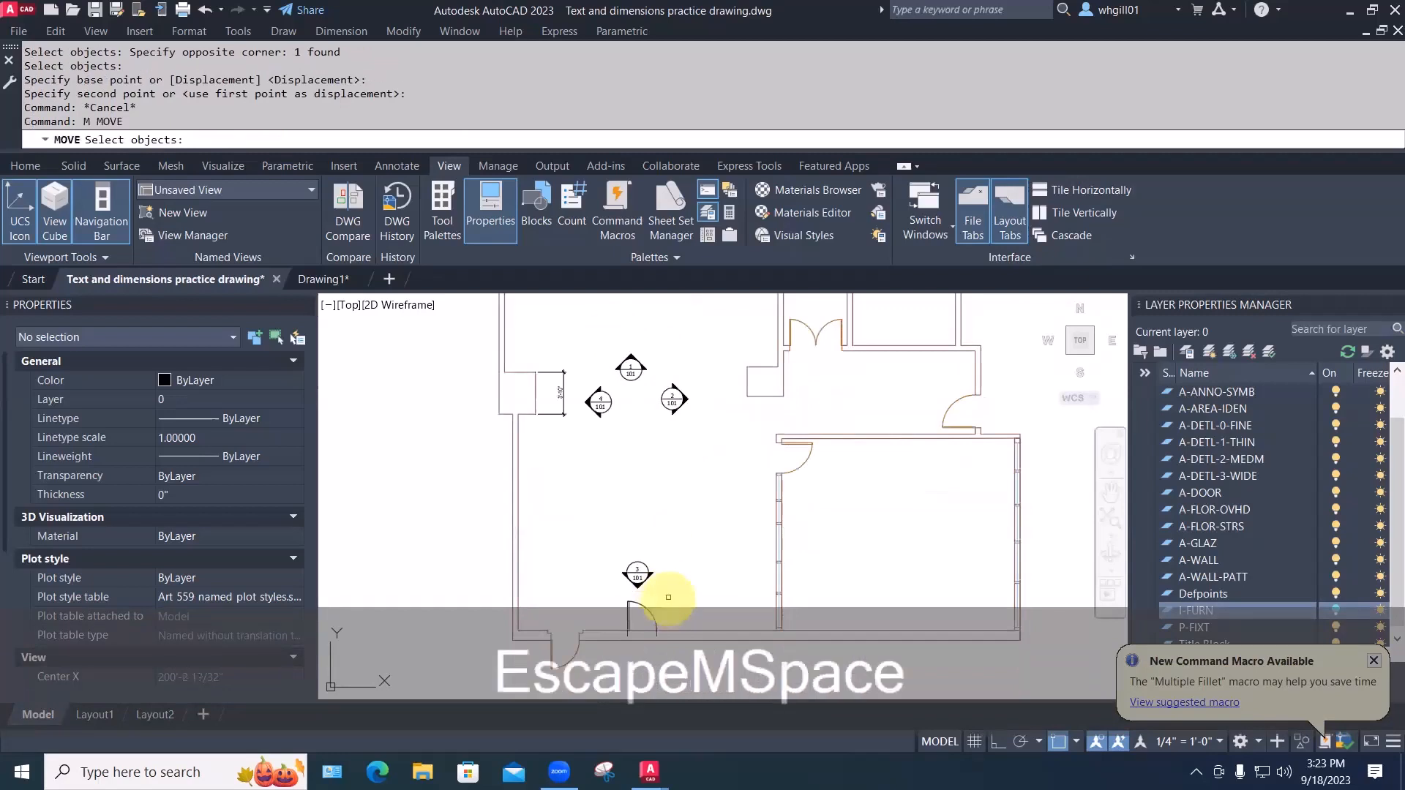
{"action": "left_click", "coordinate": [666, 596]}
{"action": "left_click", "coordinate": [611, 560]}
{"action": "key", "text": "space"}
{"action": "left_click", "coordinate": [673, 574]}
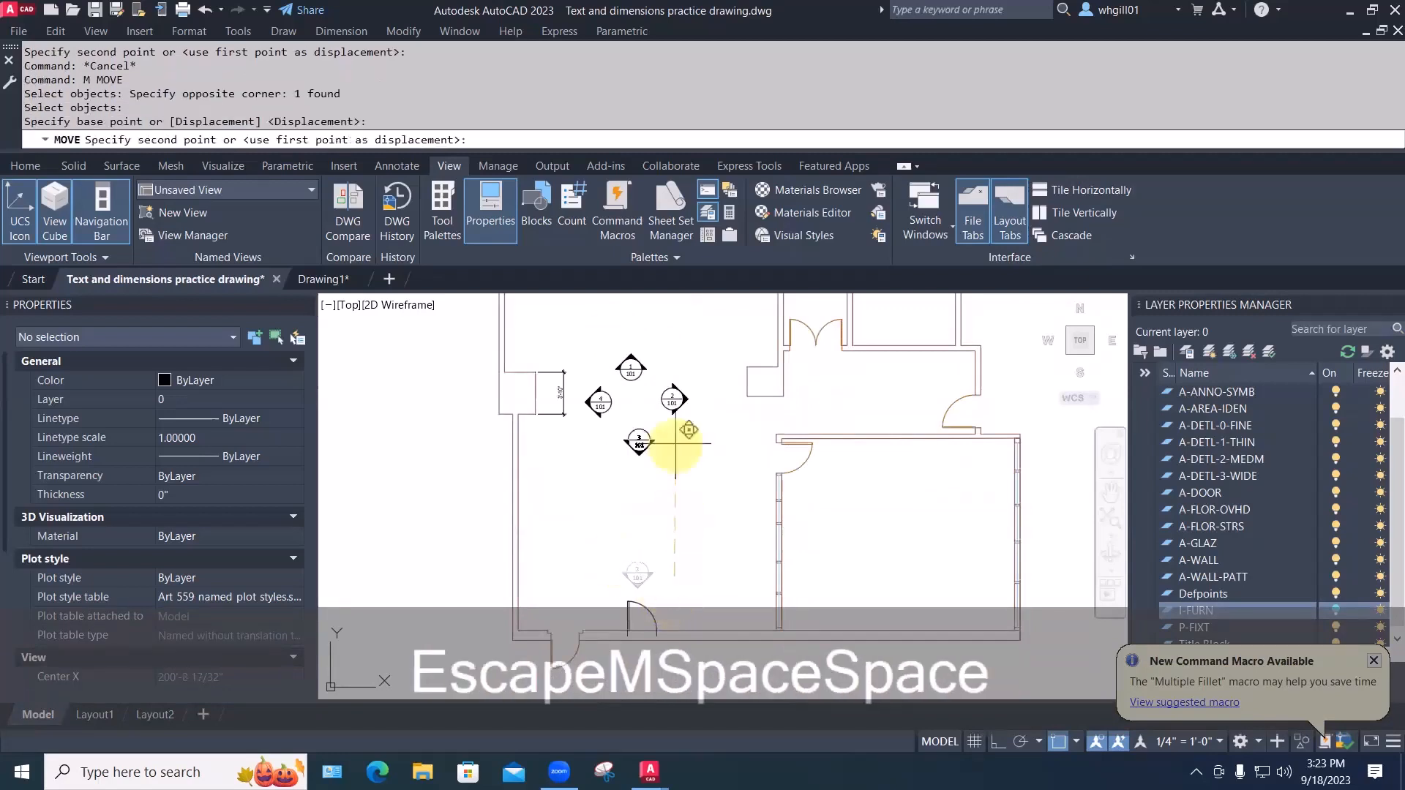
{"action": "left_click", "coordinate": [672, 431]}
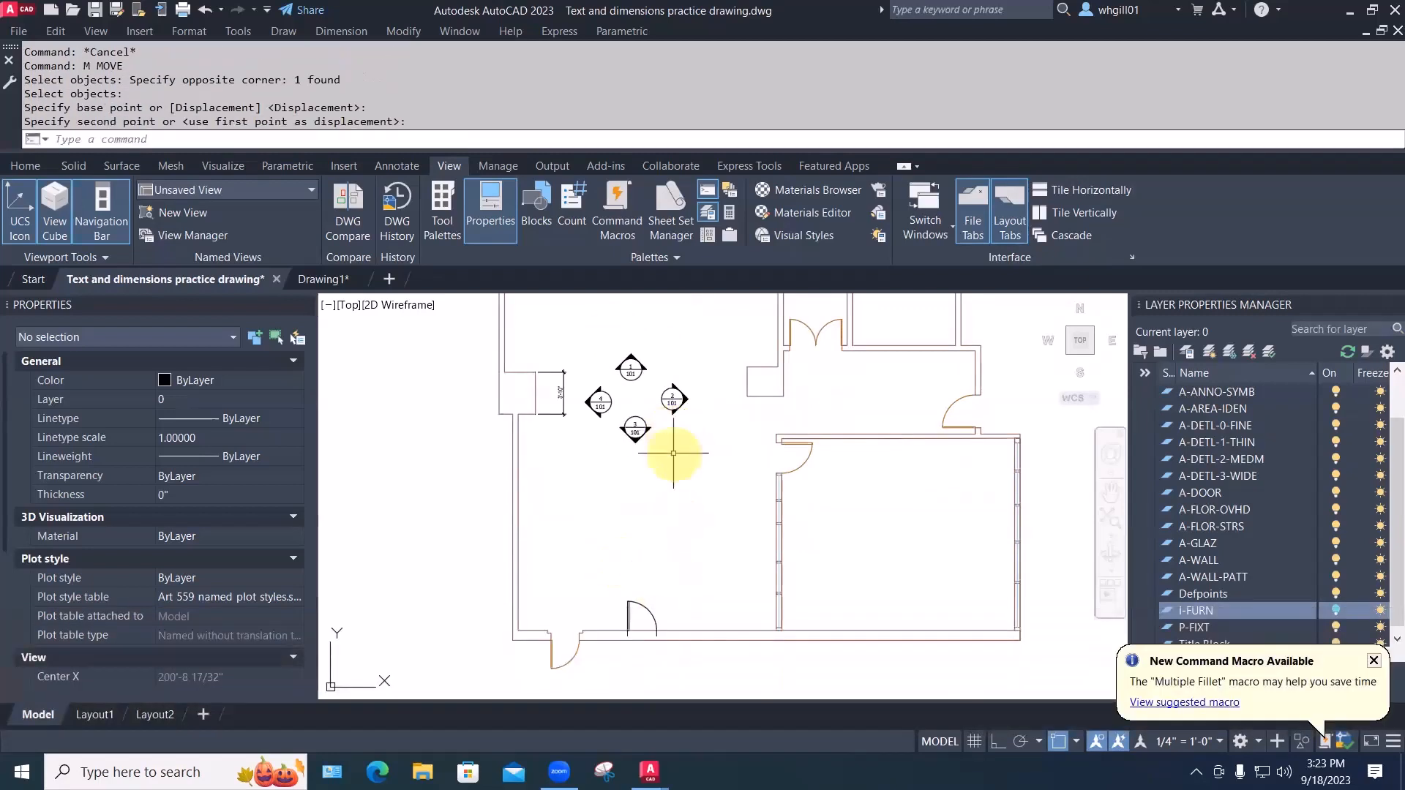
{"action": "middle_click_drag", "start_coordinate": [674, 453], "coordinate": [656, 510]}
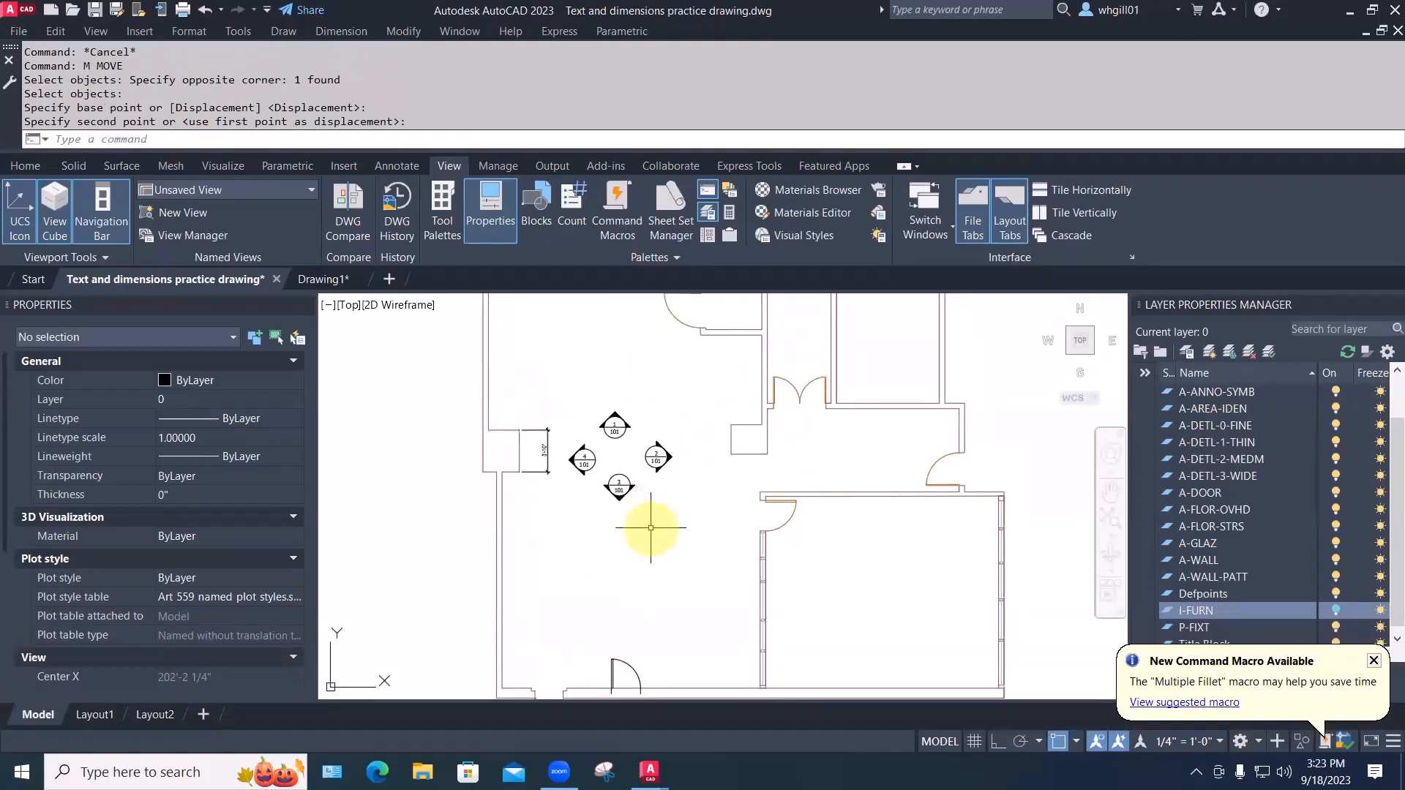
Nudge callout 2 left to close up the cluster
{"action": "type", "text": "m"}
{"action": "key", "text": "space"}
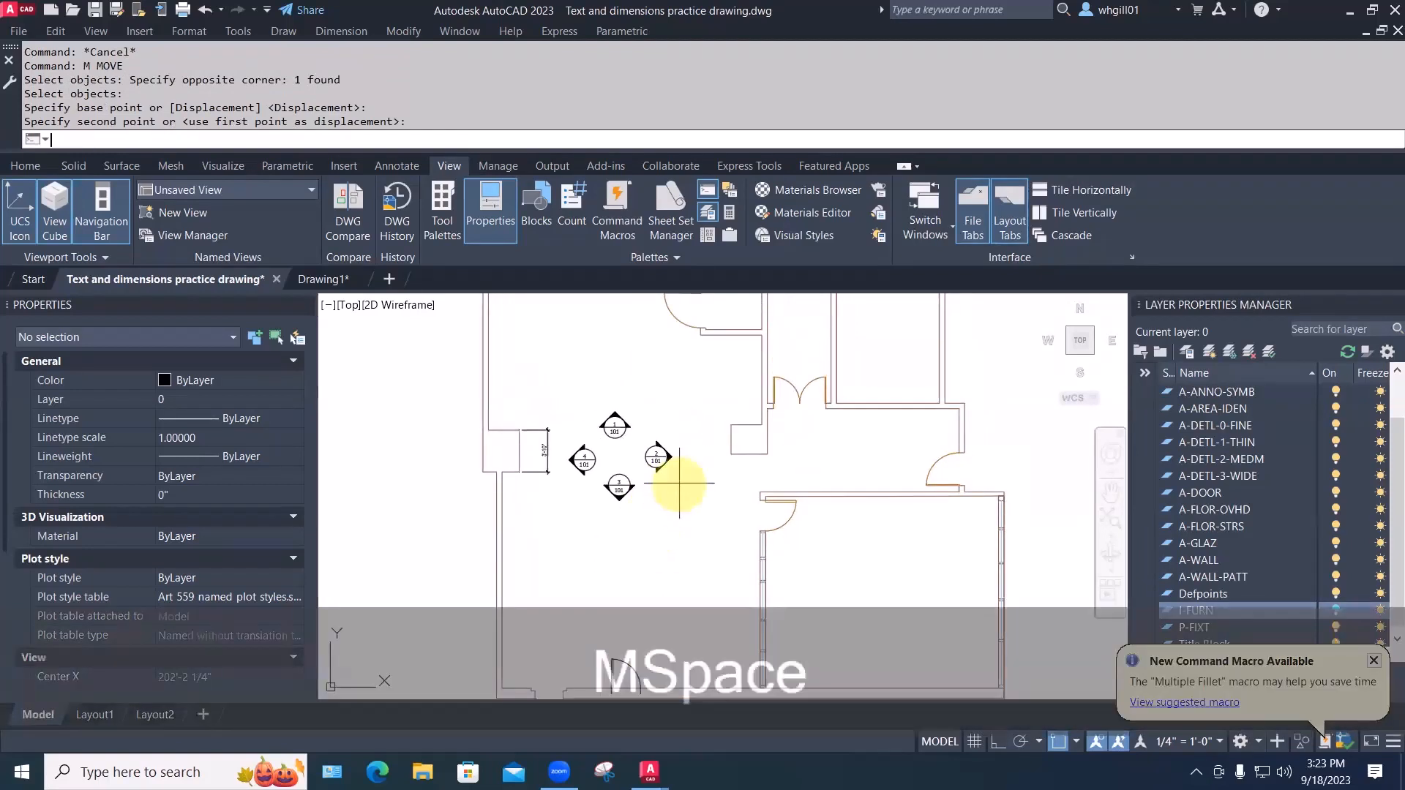
{"action": "left_click", "coordinate": [679, 483]}
{"action": "left_click", "coordinate": [641, 434]}
{"action": "key", "text": "space"}
{"action": "left_click", "coordinate": [681, 506]}
{"action": "left_click", "coordinate": [669, 507]}
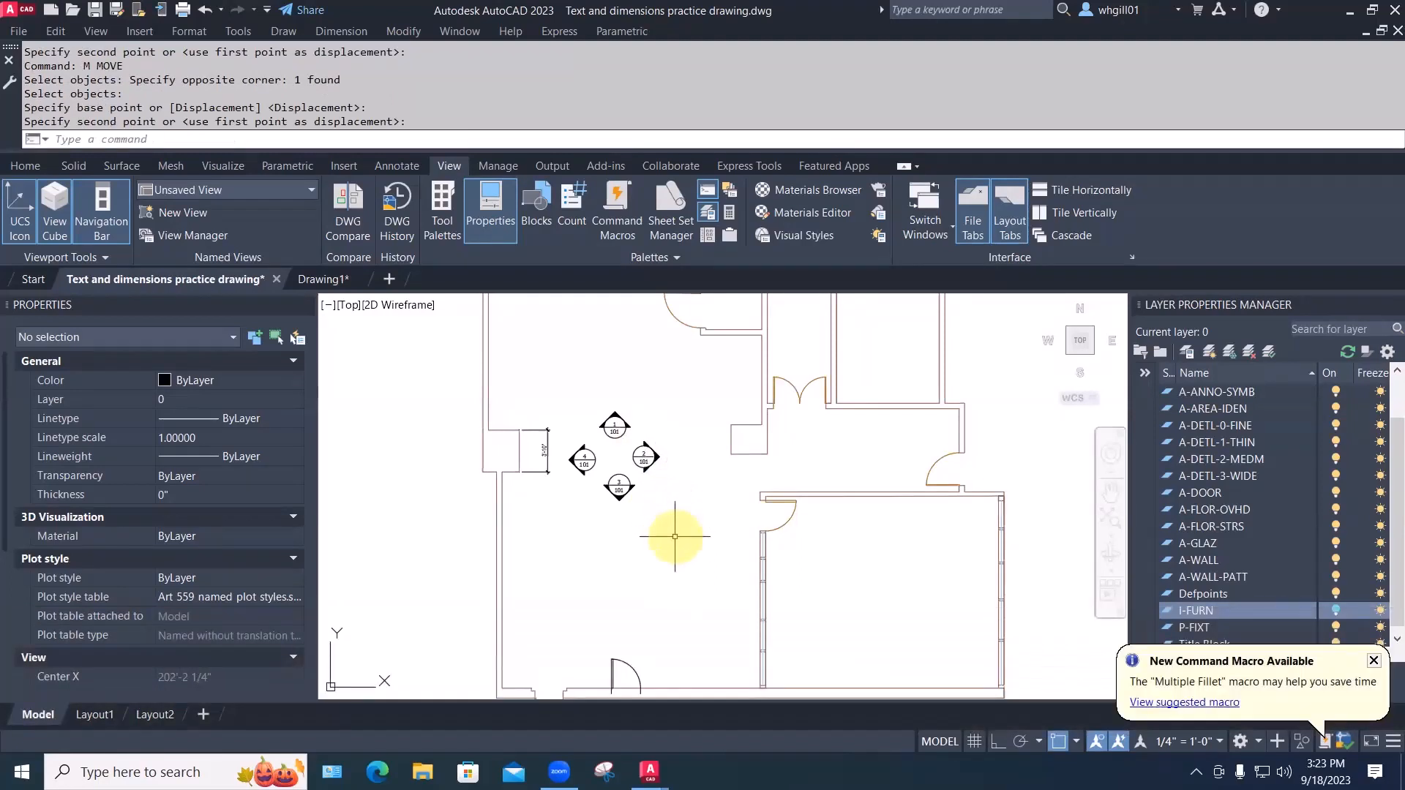
Copy the first elevation's VIEW TITLE label under the second and third elevations, kept horizontal
{"action": "mouse_move", "coordinate": [679, 537]}
{"action": "middle_mouse_down"}
{"action": "mouse_move", "coordinate": [565, 574]}
{"action": "mouse_move", "coordinate": [453, 549]}
{"action": "middle_mouse_up"}
{"action": "scroll", "coordinate": [664, 539], "scroll_direction": "down", "scroll_amount": 5}
{"action": "scroll", "coordinate": [732, 479], "scroll_direction": "up", "scroll_amount": 2}
{"action": "middle_click_drag", "start_coordinate": [732, 479], "coordinate": [549, 477]}
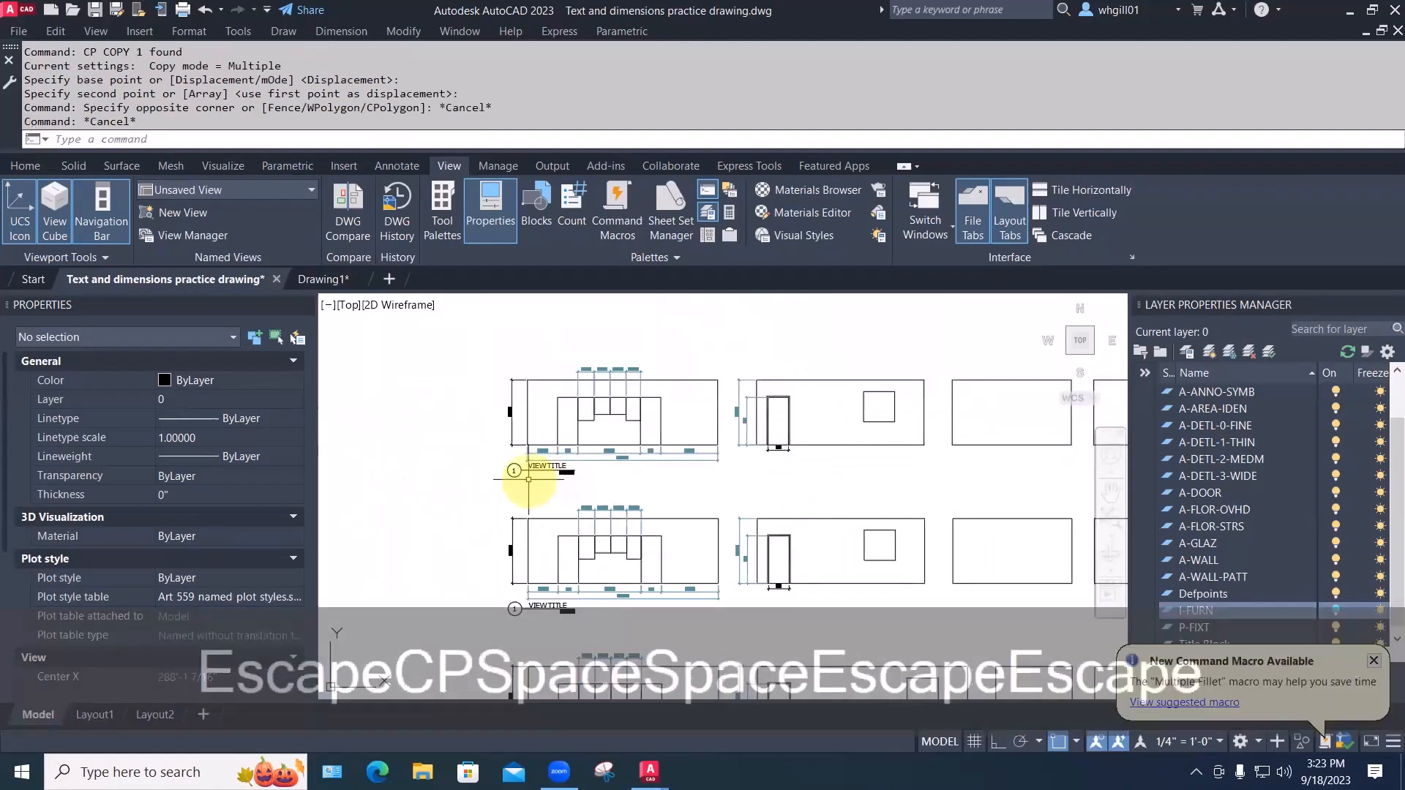
{"action": "type", "text": "cp"}
{"action": "key", "text": "space"}
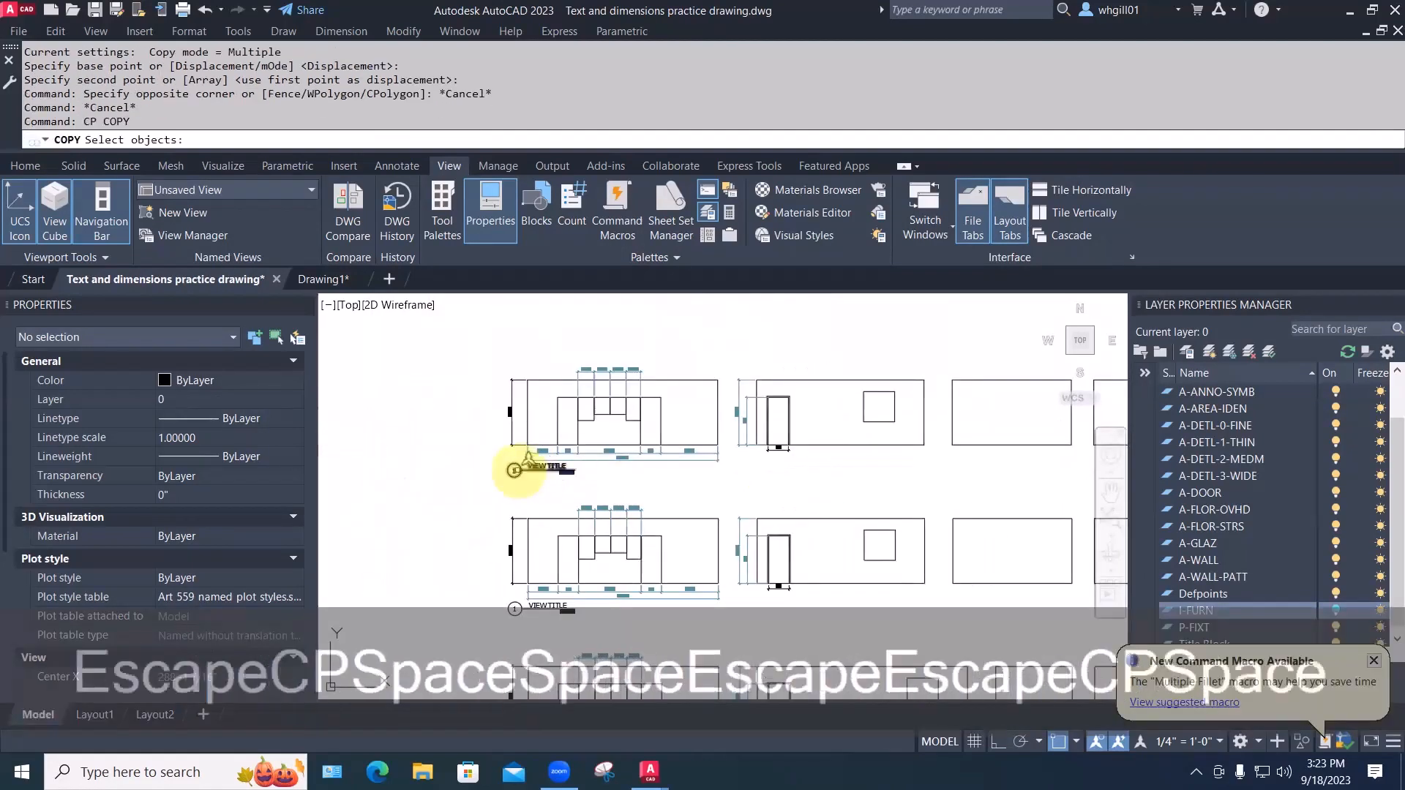
{"action": "left_click", "coordinate": [515, 473]}
{"action": "key", "text": "space"}
{"action": "left_click", "coordinate": [515, 487]}
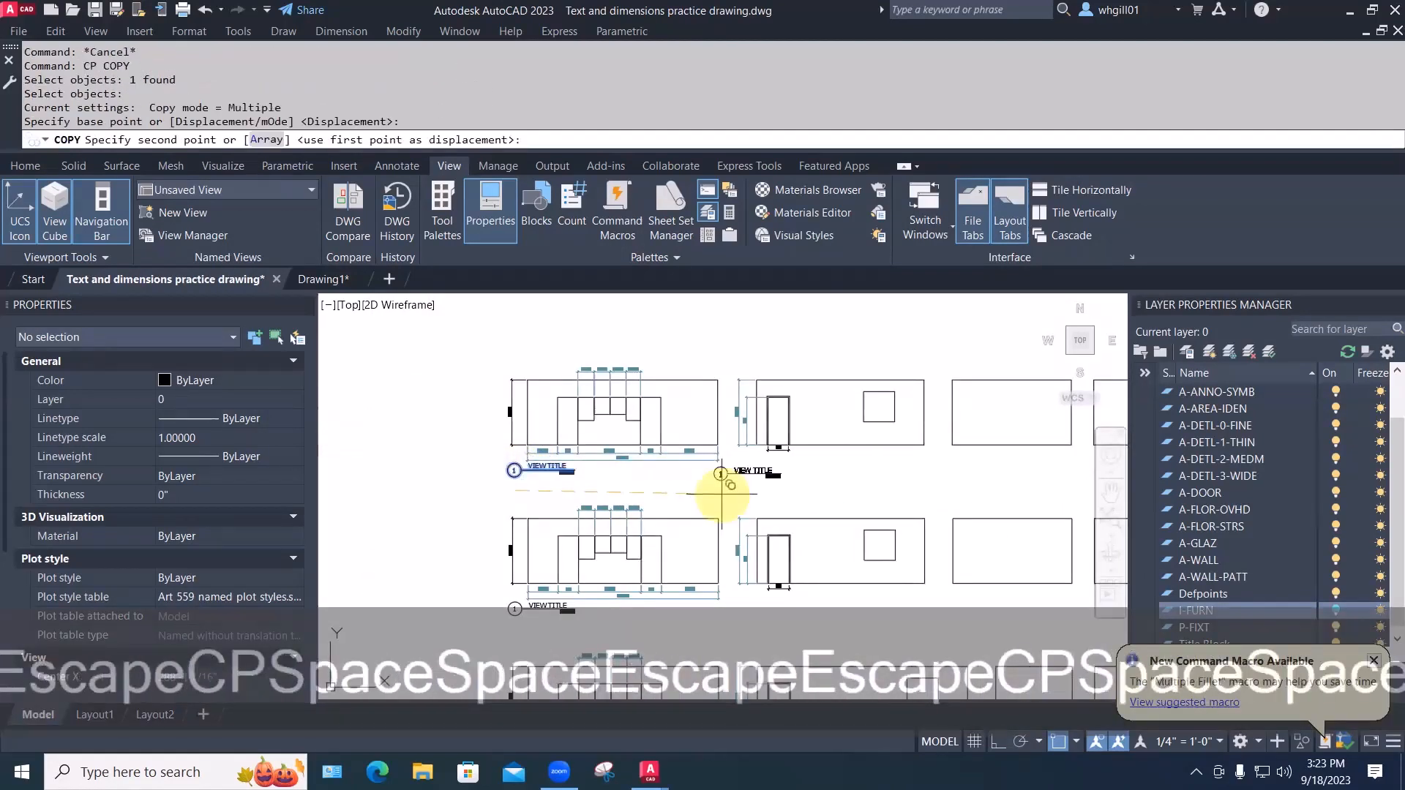
{"action": "key", "text": "F8"}
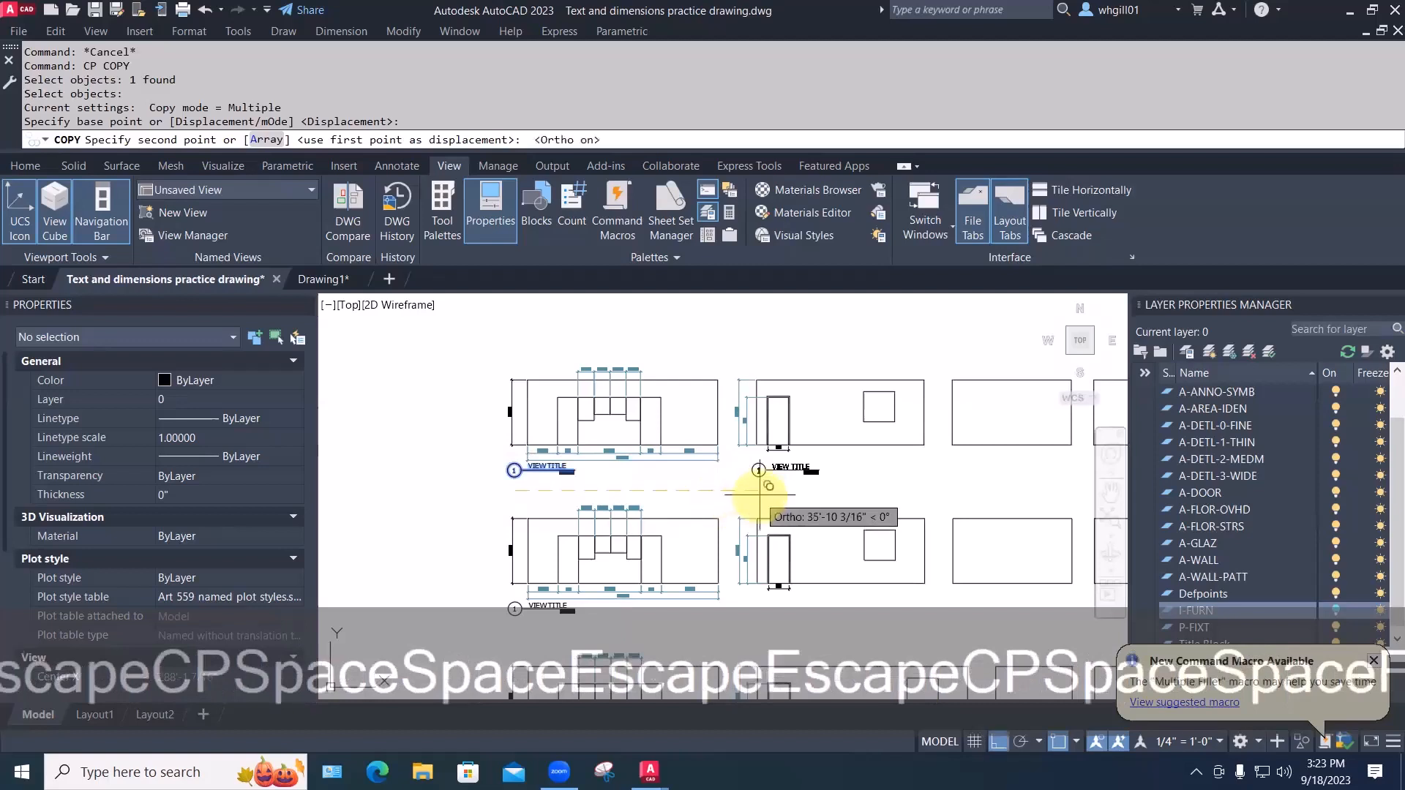
{"action": "left_click", "coordinate": [763, 487]}
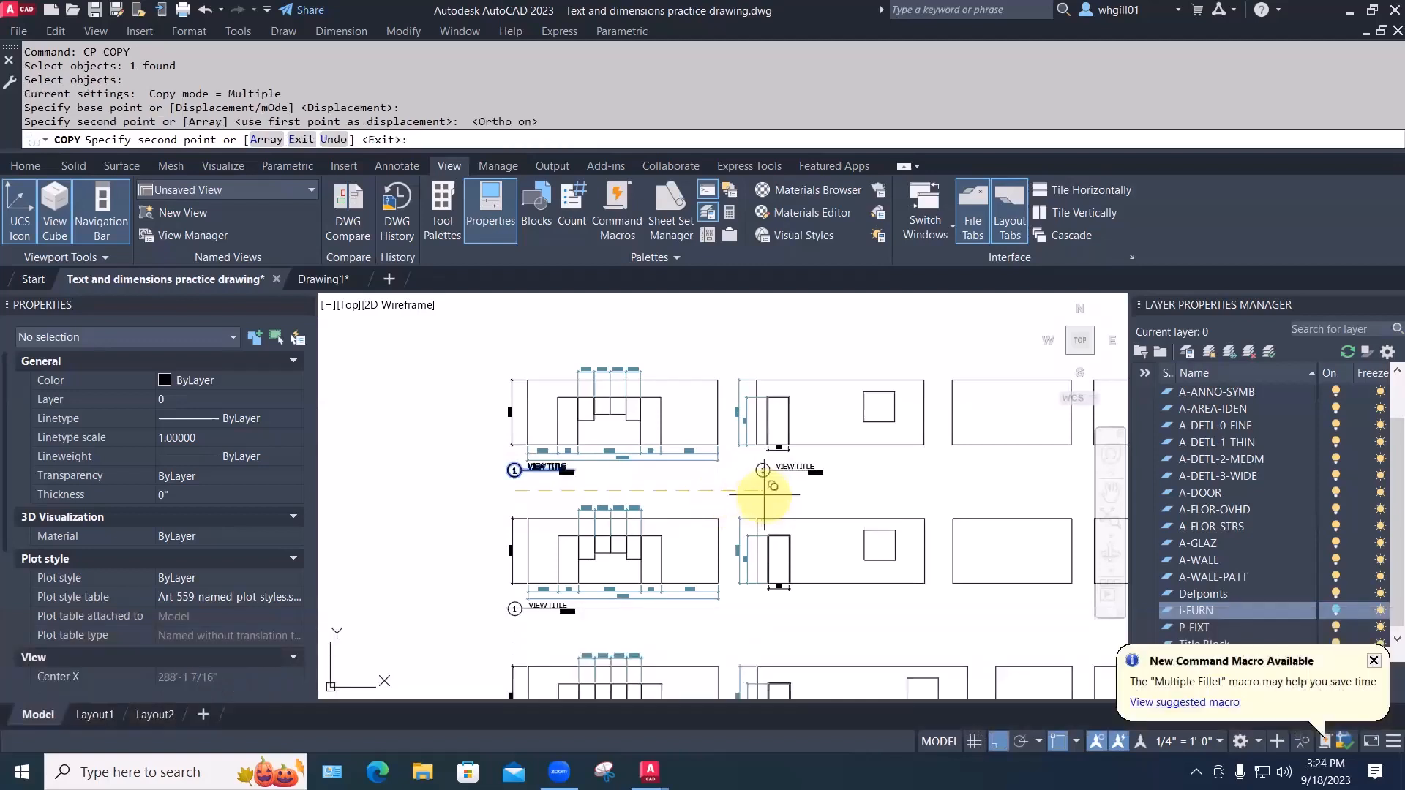
{"action": "left_click", "coordinate": [955, 487]}
{"action": "middle_click_drag", "start_coordinate": [957, 487], "coordinate": [789, 502]}
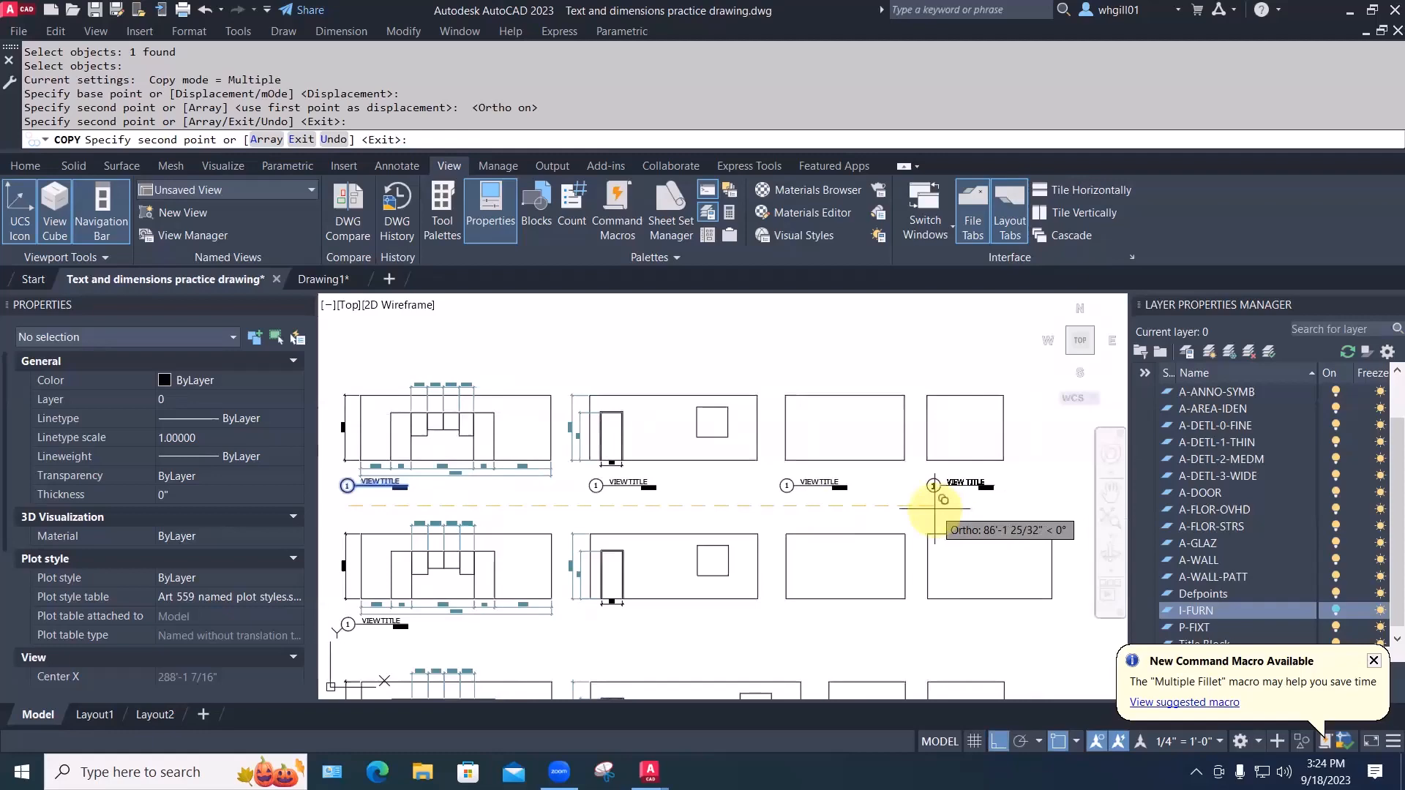
{"action": "key", "text": "Escape"}
{"action": "key", "text": "Escape"}
{"action": "key", "text": "Escape"}
Pan and zoom to show the elevations beside the floor plan
{"action": "middle_click_drag", "start_coordinate": [512, 526], "coordinate": [706, 476]}
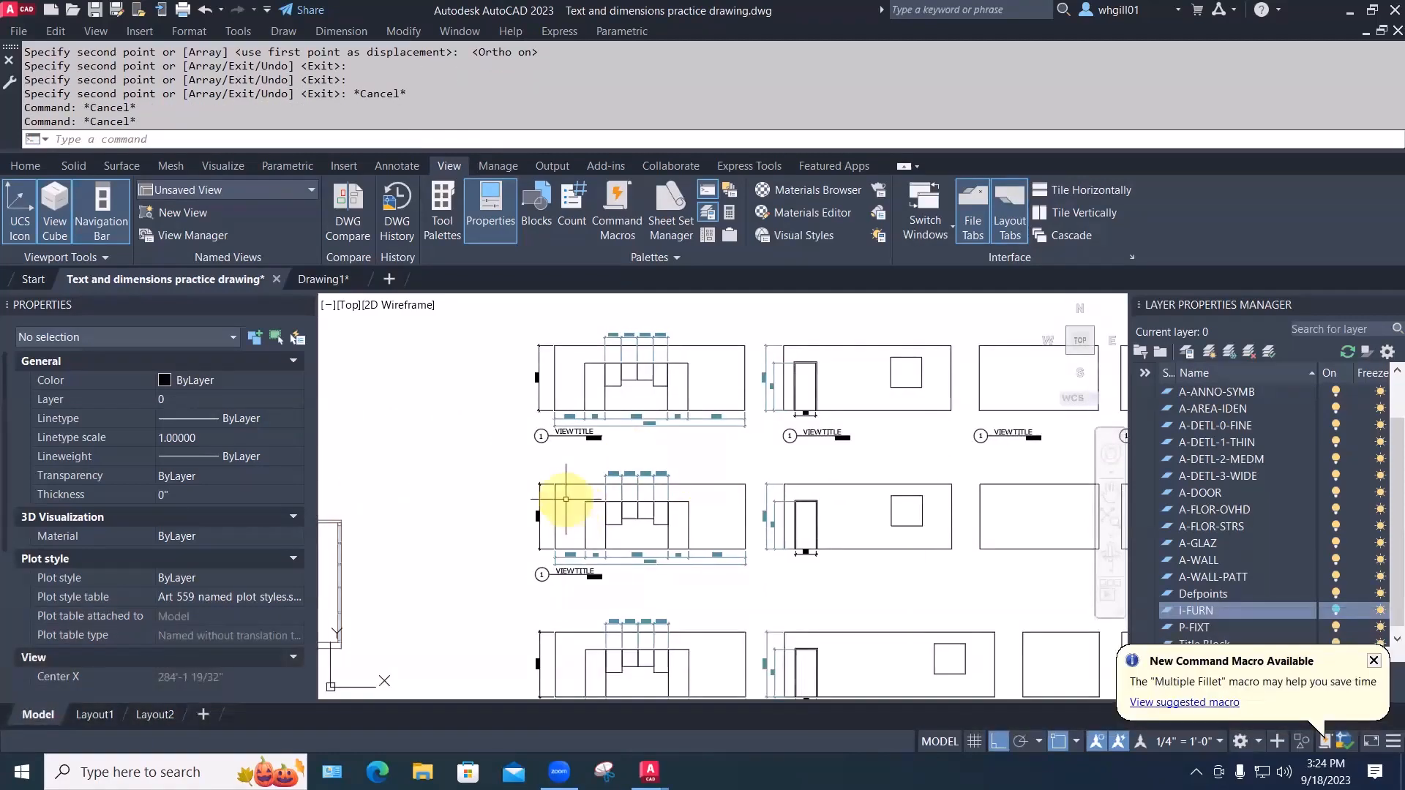
{"action": "middle_click_drag", "start_coordinate": [566, 499], "coordinate": [567, 468]}
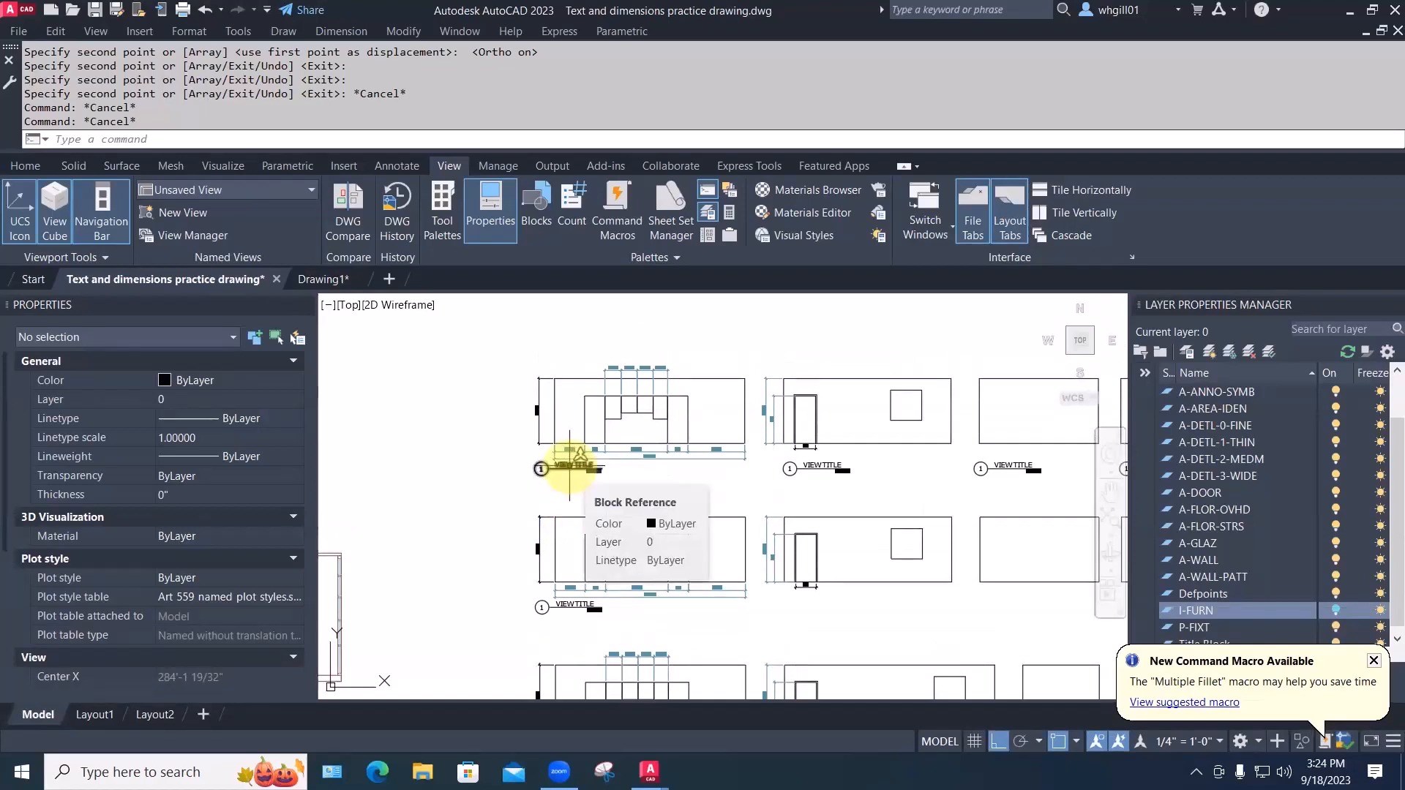
{"action": "scroll", "coordinate": [571, 485], "scroll_direction": "down", "scroll_amount": 2}
{"action": "middle_click_drag", "start_coordinate": [571, 485], "coordinate": [797, 443]}
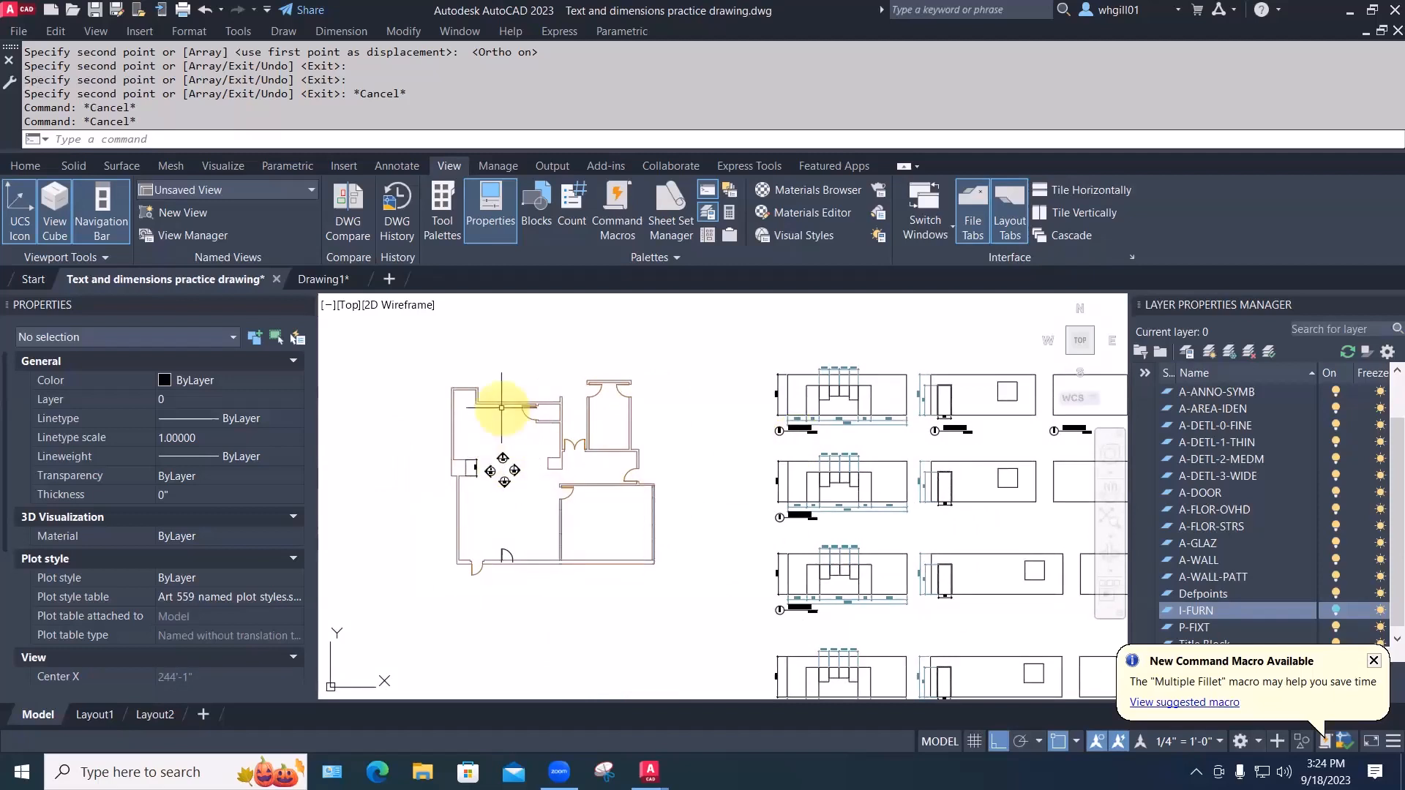
{"action": "scroll", "coordinate": [798, 428], "scroll_direction": "up", "scroll_amount": 6}
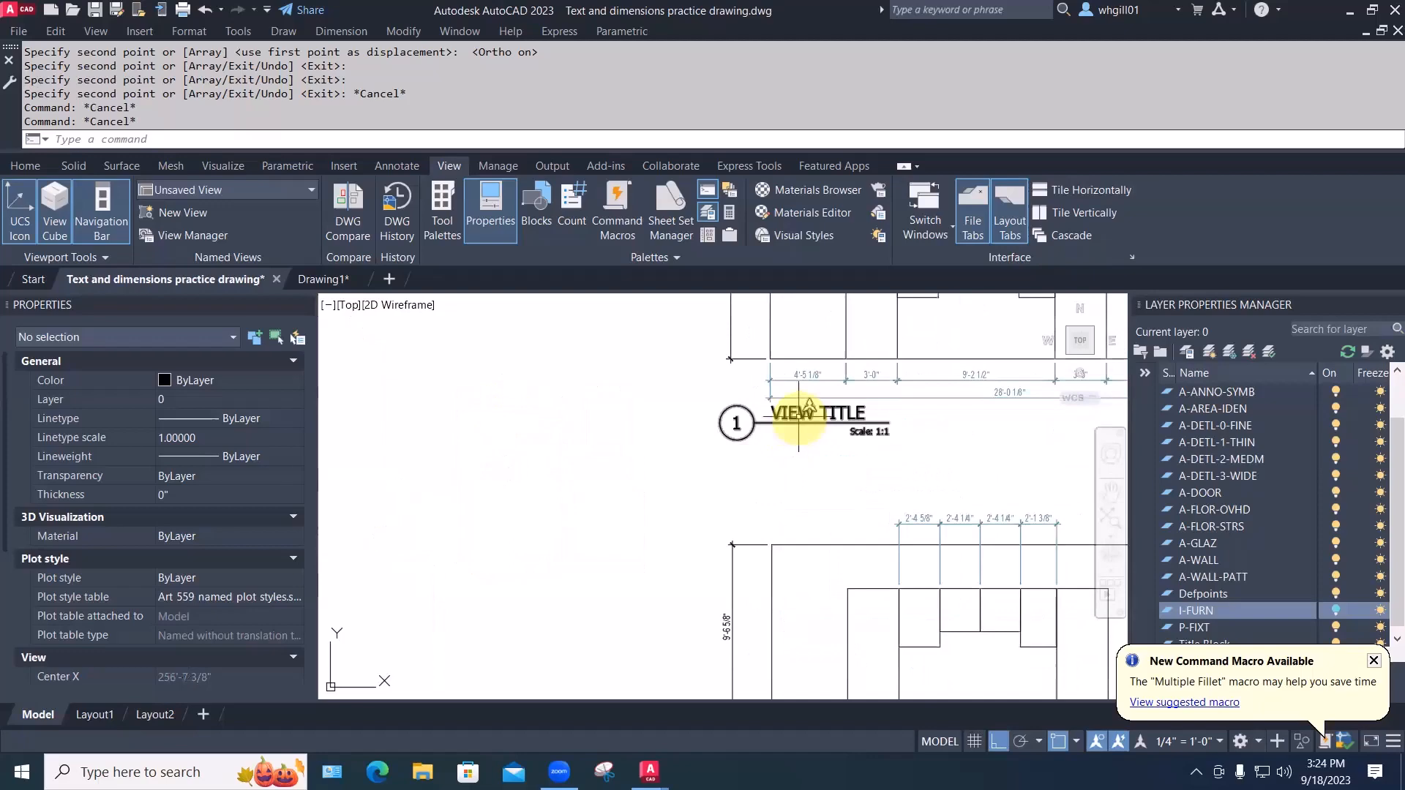
Change the first elevation's view title text to CLASSROOM - SOUTH ELEVATION
{"action": "double_click", "coordinate": [798, 419]}
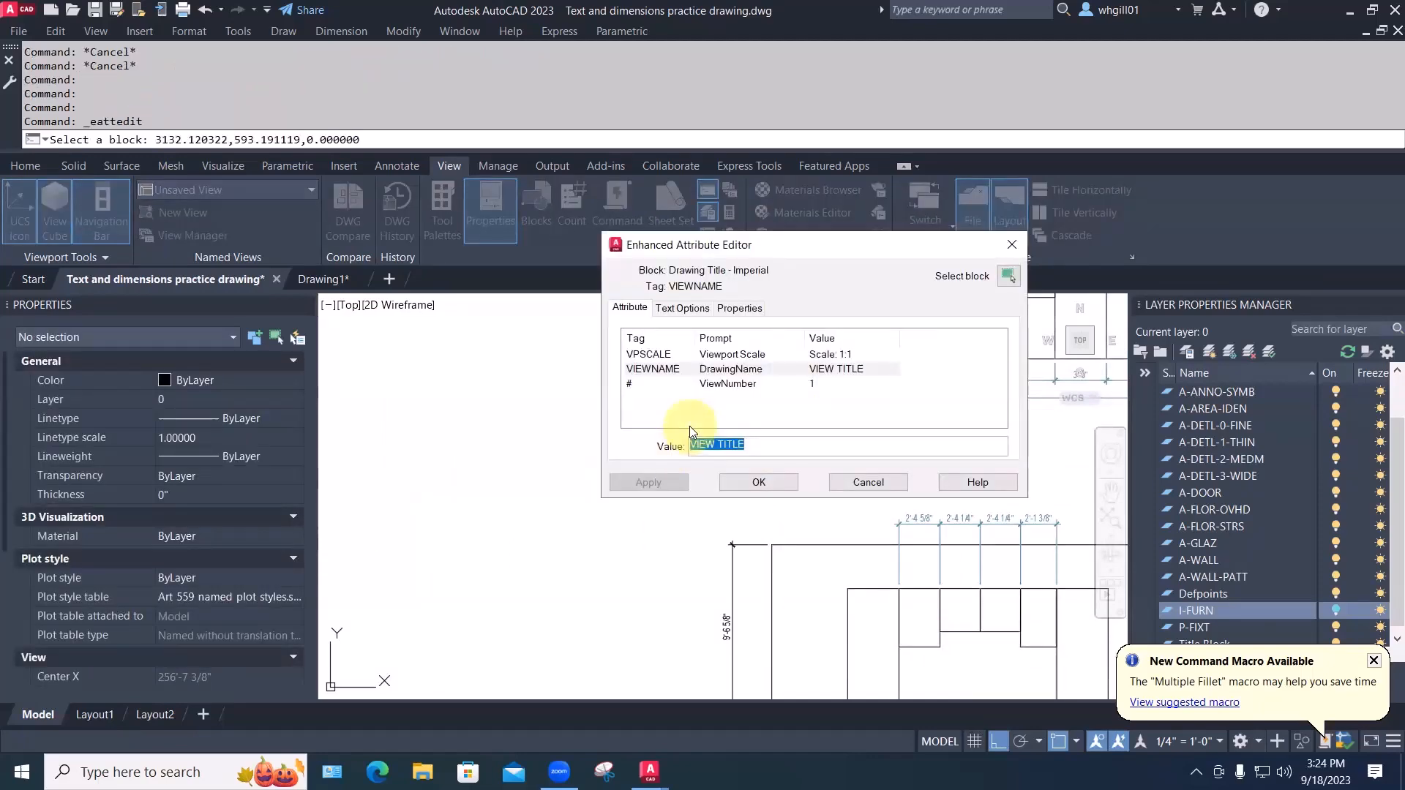
{"action": "key", "text": "Caps_Lock"}
{"action": "key", "text": "Caps_Lock"}
{"action": "type", "text": "CLASSROOM"}
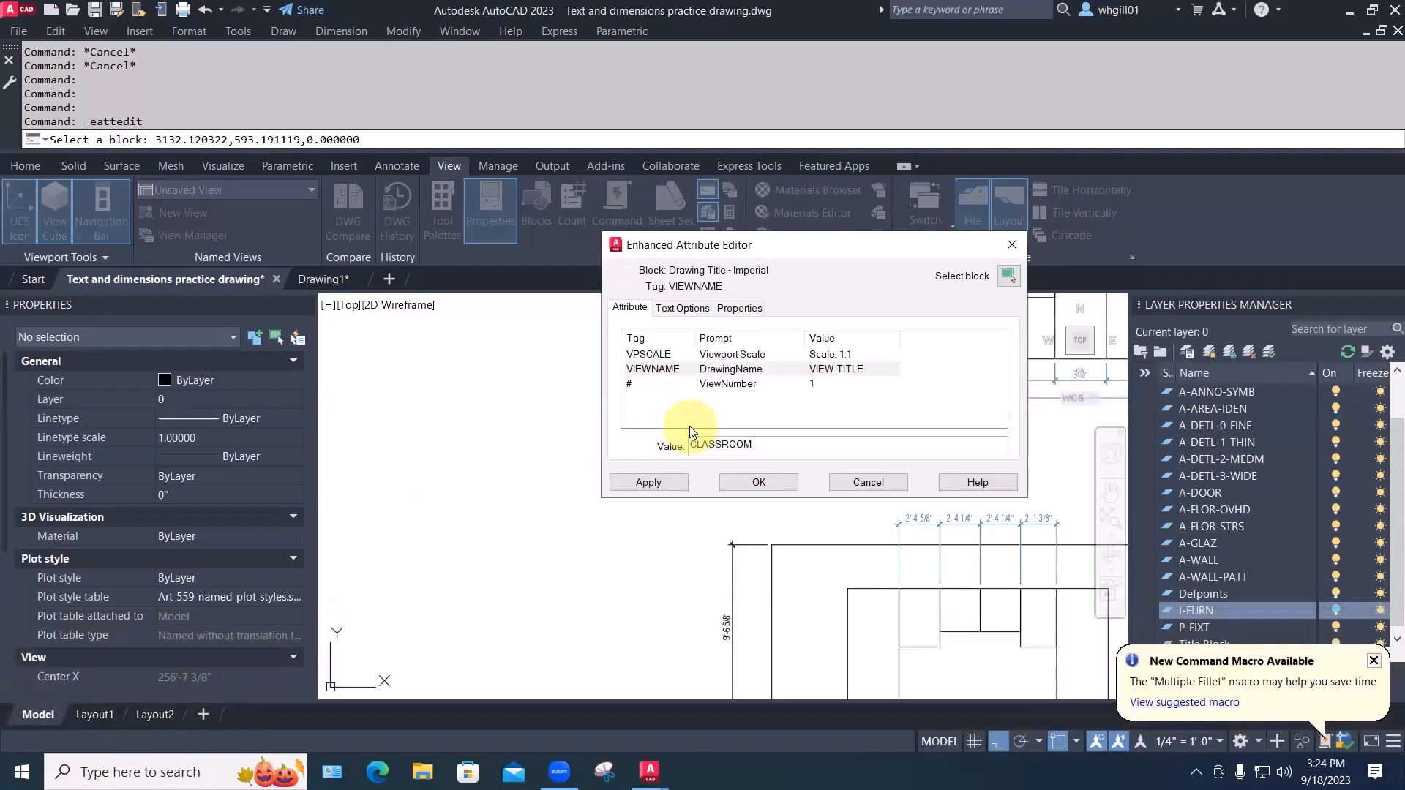
{"action": "type", "text": " SOOUTH"}
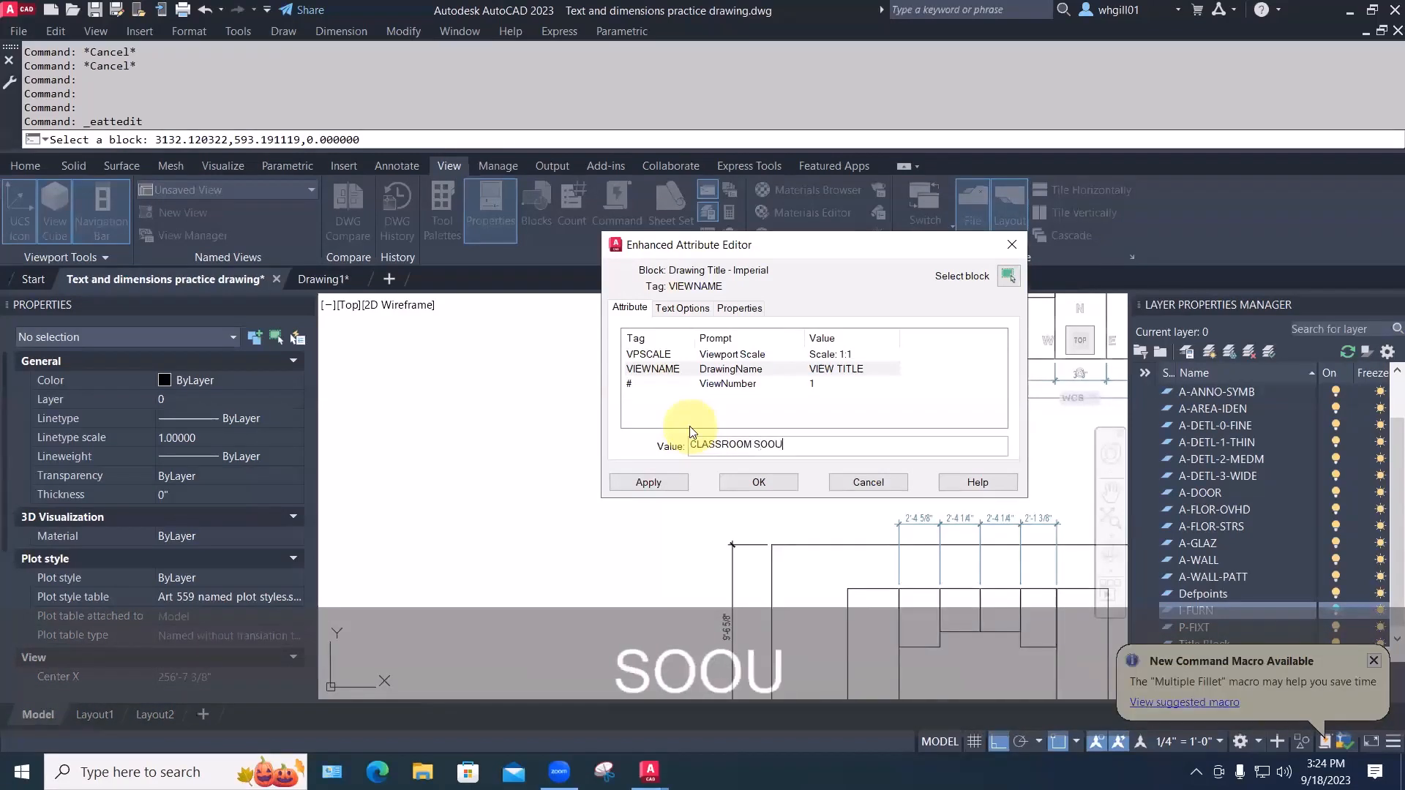
{"action": "key", "text": "BackSpace"}
{"action": "key", "text": "BackSpace"}
{"action": "key", "text": "BackSpace"}
{"action": "key", "text": "BackSpace"}
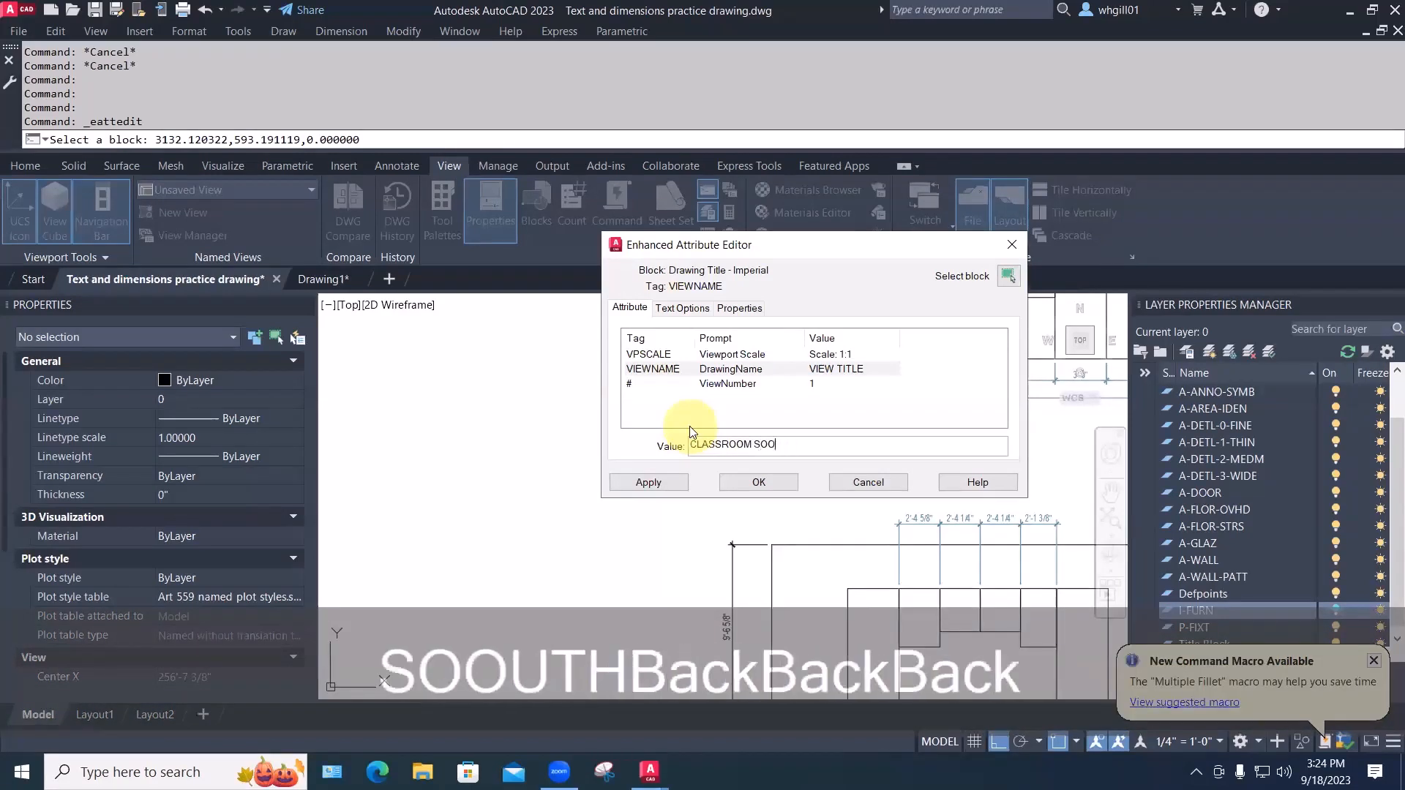
{"action": "type", "text": "UTHELEVATION"}
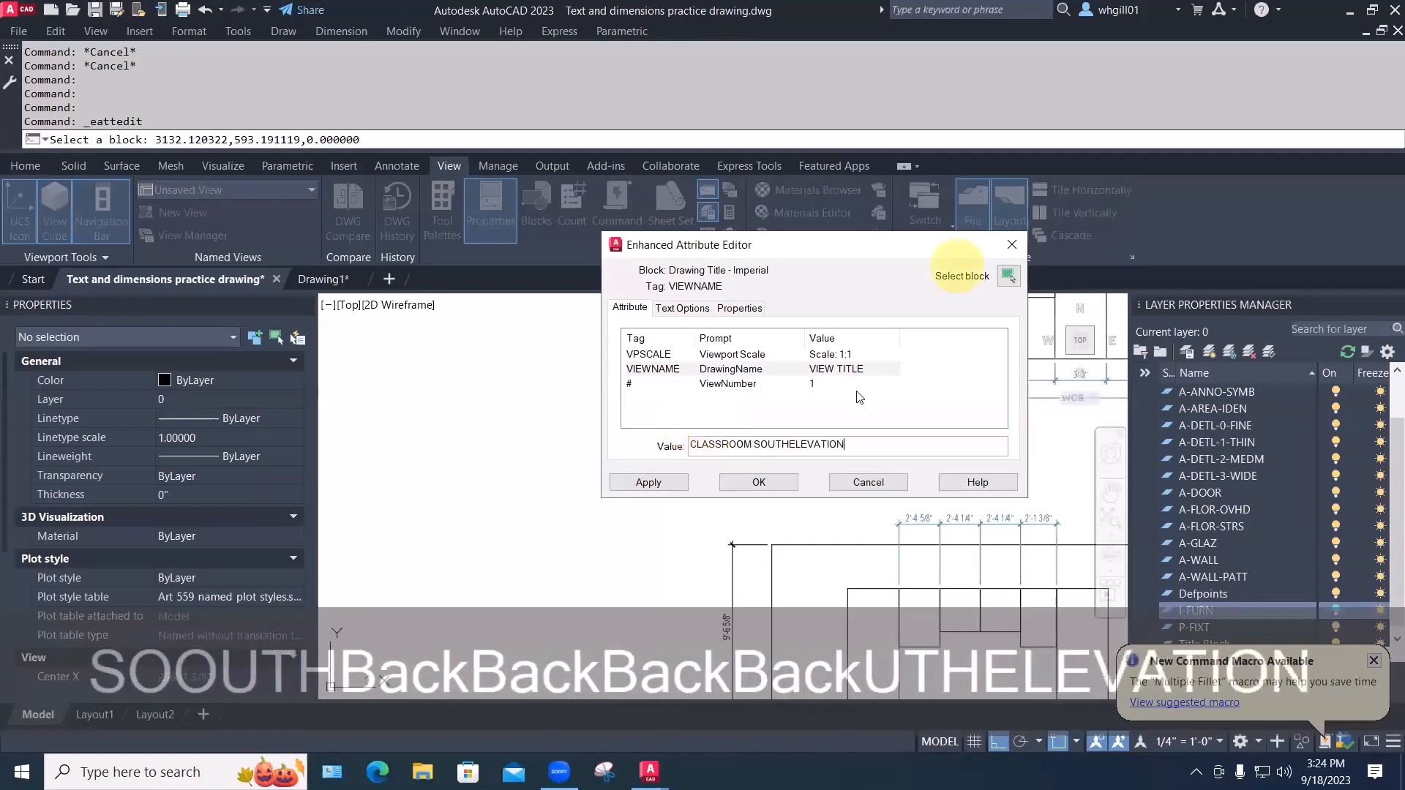
{"action": "left_click", "coordinate": [791, 444]}
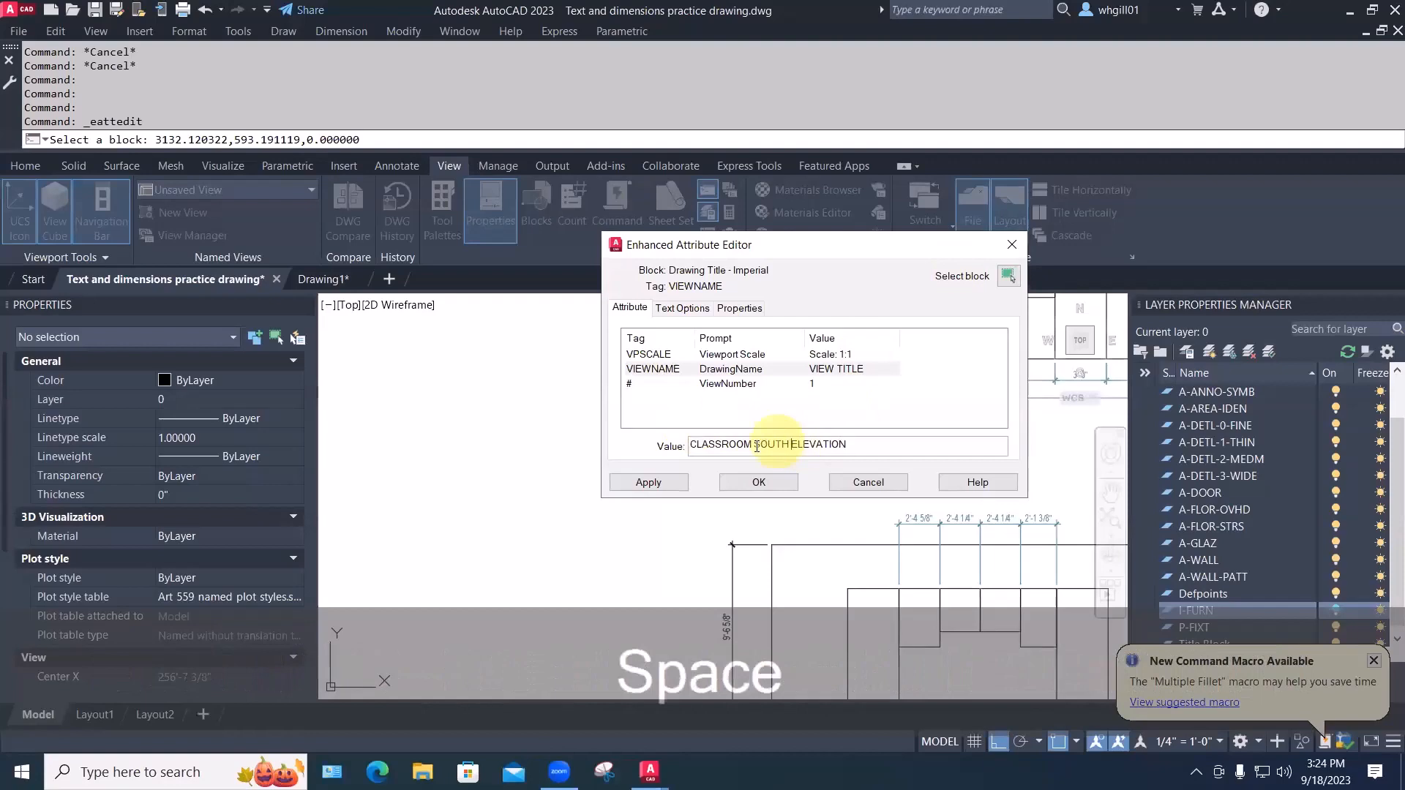
{"action": "type", "text": "-"}
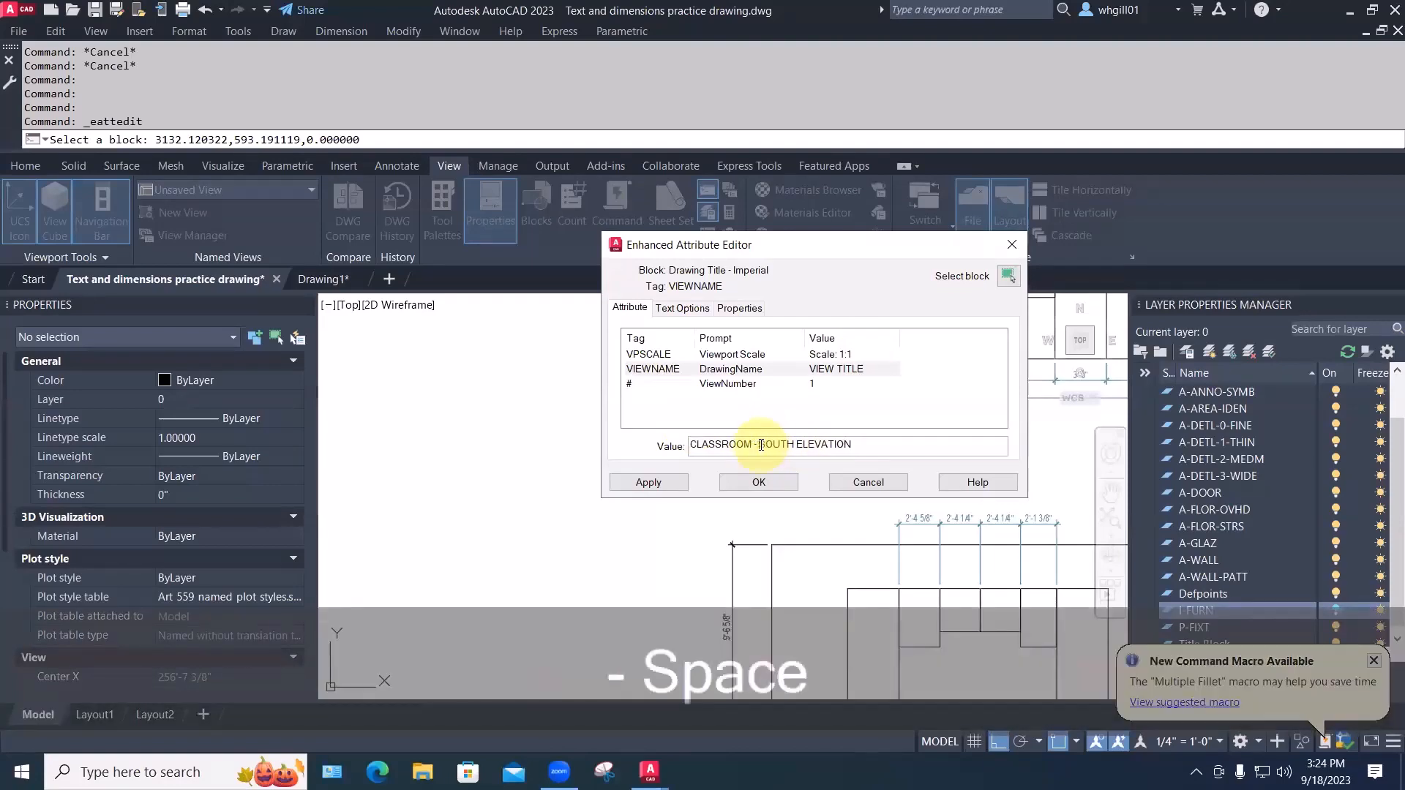
{"action": "left_click", "coordinate": [759, 484]}
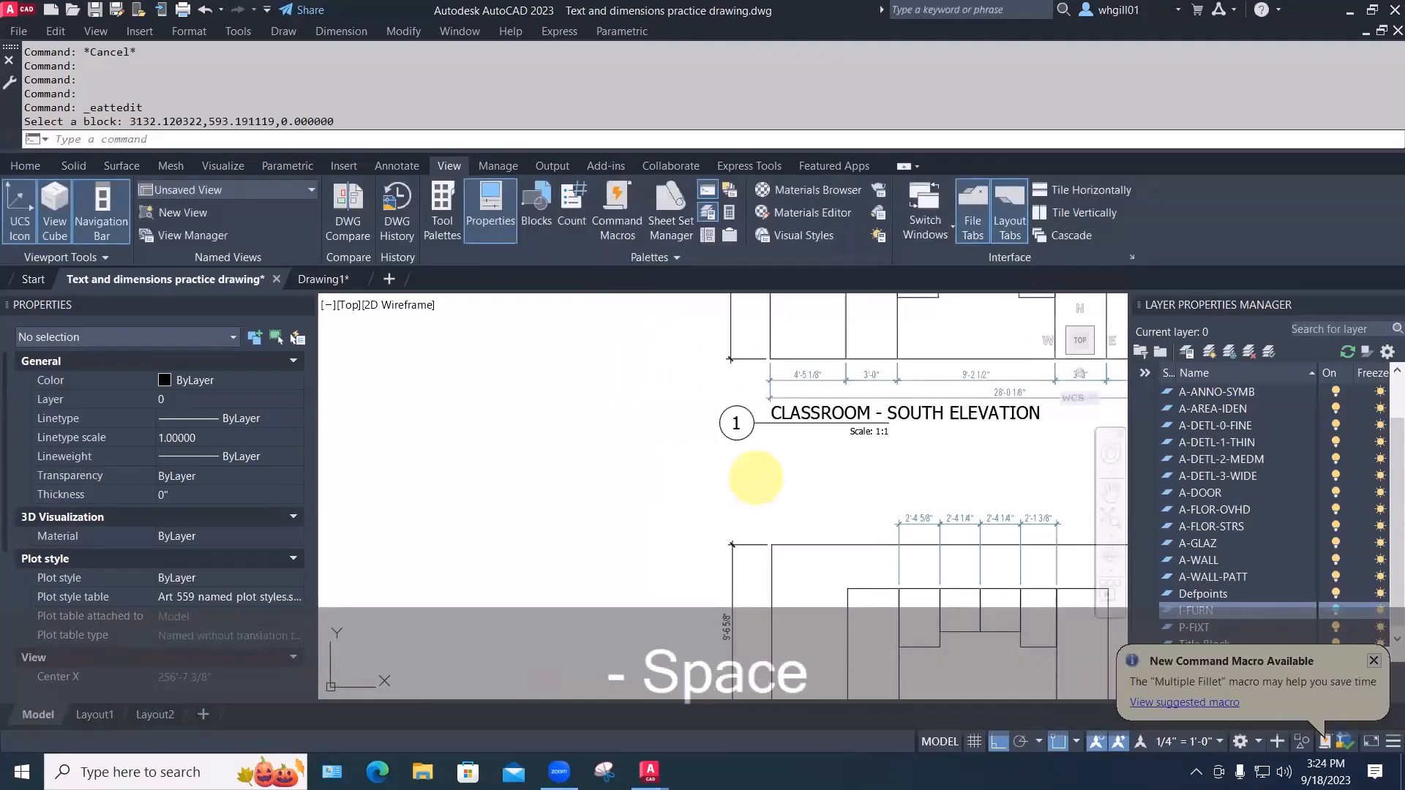
Stretch the title line's end grip past the longer title text
{"action": "left_click", "coordinate": [850, 422]}
{"action": "left_click", "coordinate": [889, 422]}
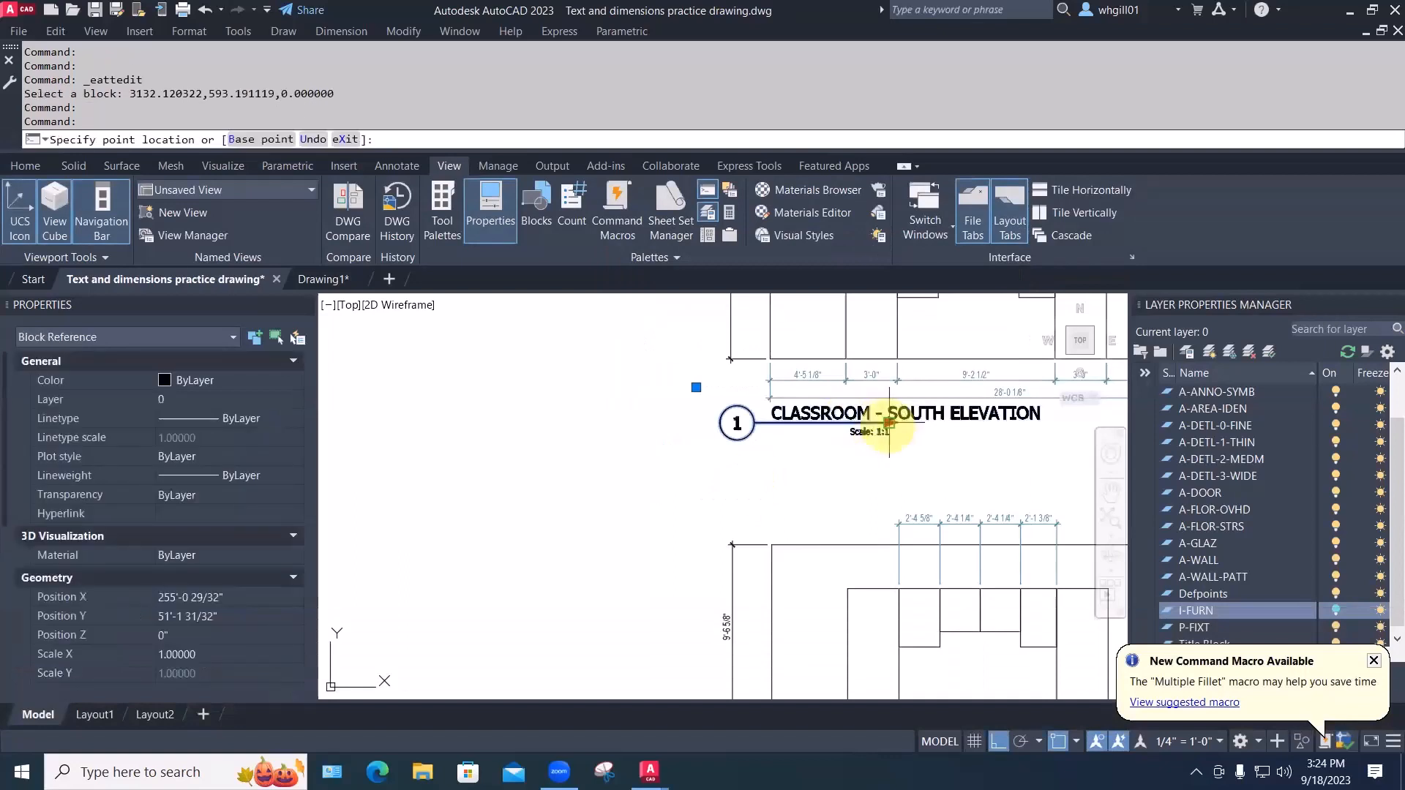
{"action": "left_click", "coordinate": [1045, 430]}
{"action": "key", "text": "Escape"}
{"action": "key", "text": "Escape"}
{"action": "scroll", "coordinate": [979, 458], "scroll_direction": "down", "scroll_amount": 3}
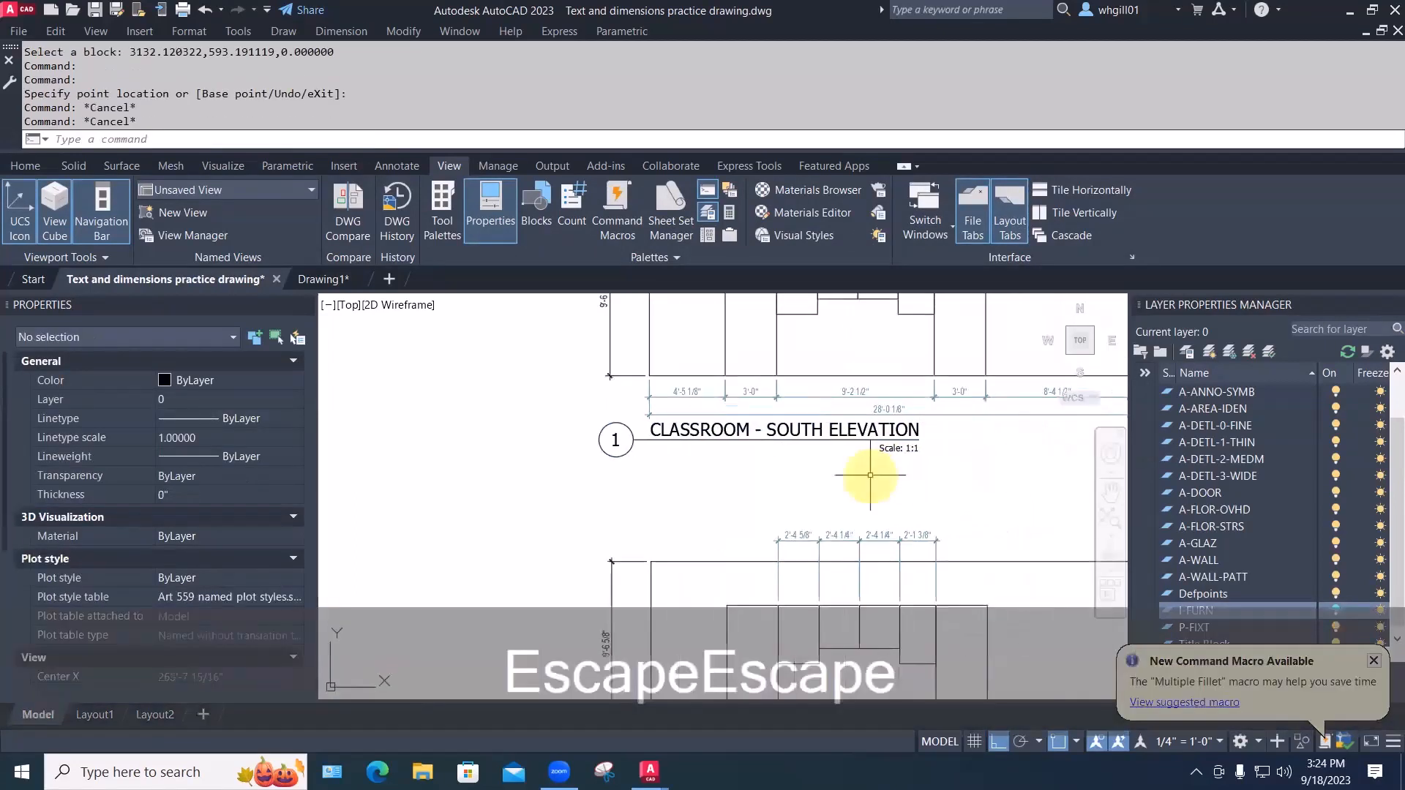
{"action": "middle_click_drag", "start_coordinate": [812, 448], "coordinate": [658, 491]}
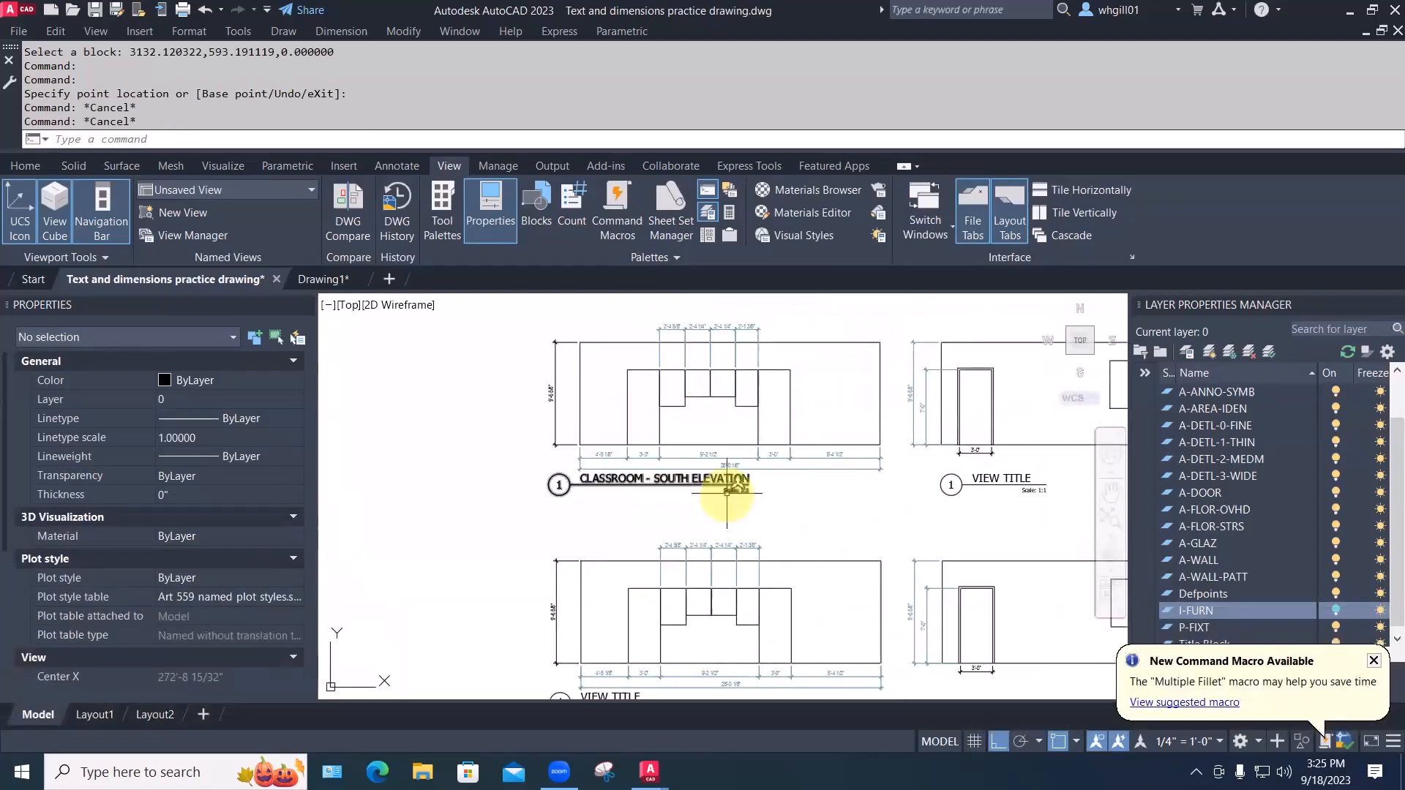
Set the south elevation label's scale value to Scale: 1"=1'-0"
{"action": "scroll", "coordinate": [736, 502], "scroll_direction": "up", "scroll_amount": 6}
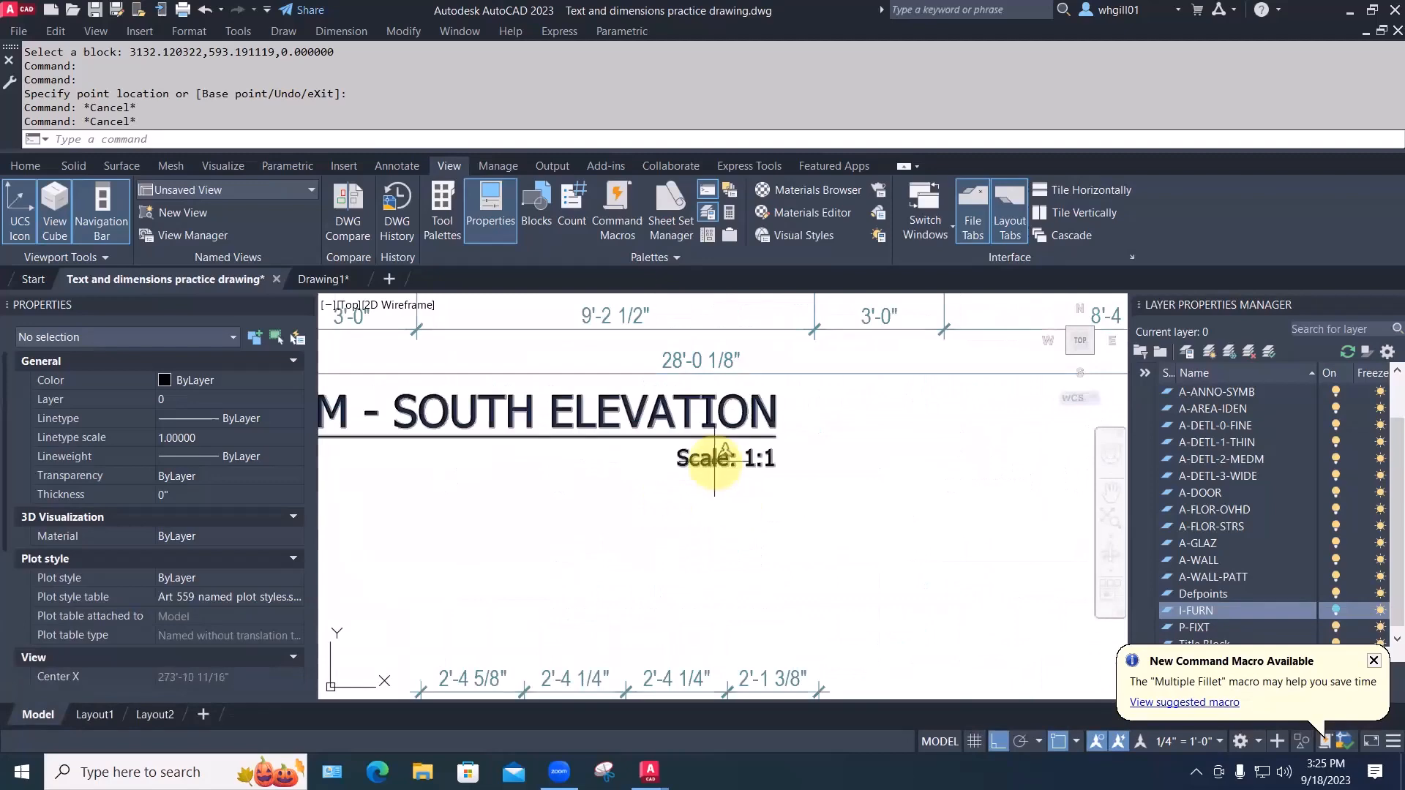
{"action": "double_click", "coordinate": [715, 461]}
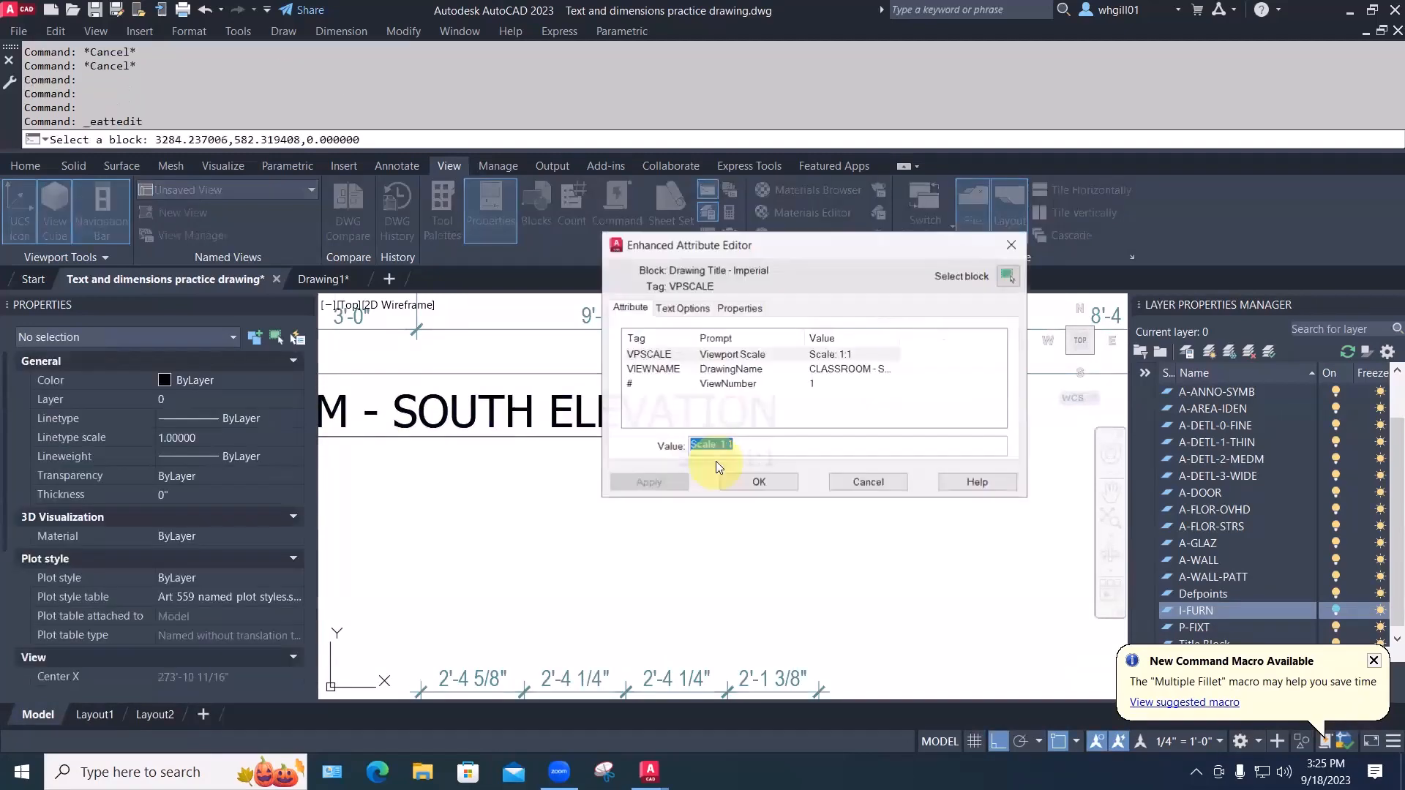
{"action": "left_click", "coordinate": [730, 444]}
{"action": "left_click_drag", "start_coordinate": [721, 444], "coordinate": [740, 443]}
{"action": "type", "text": "1\""}
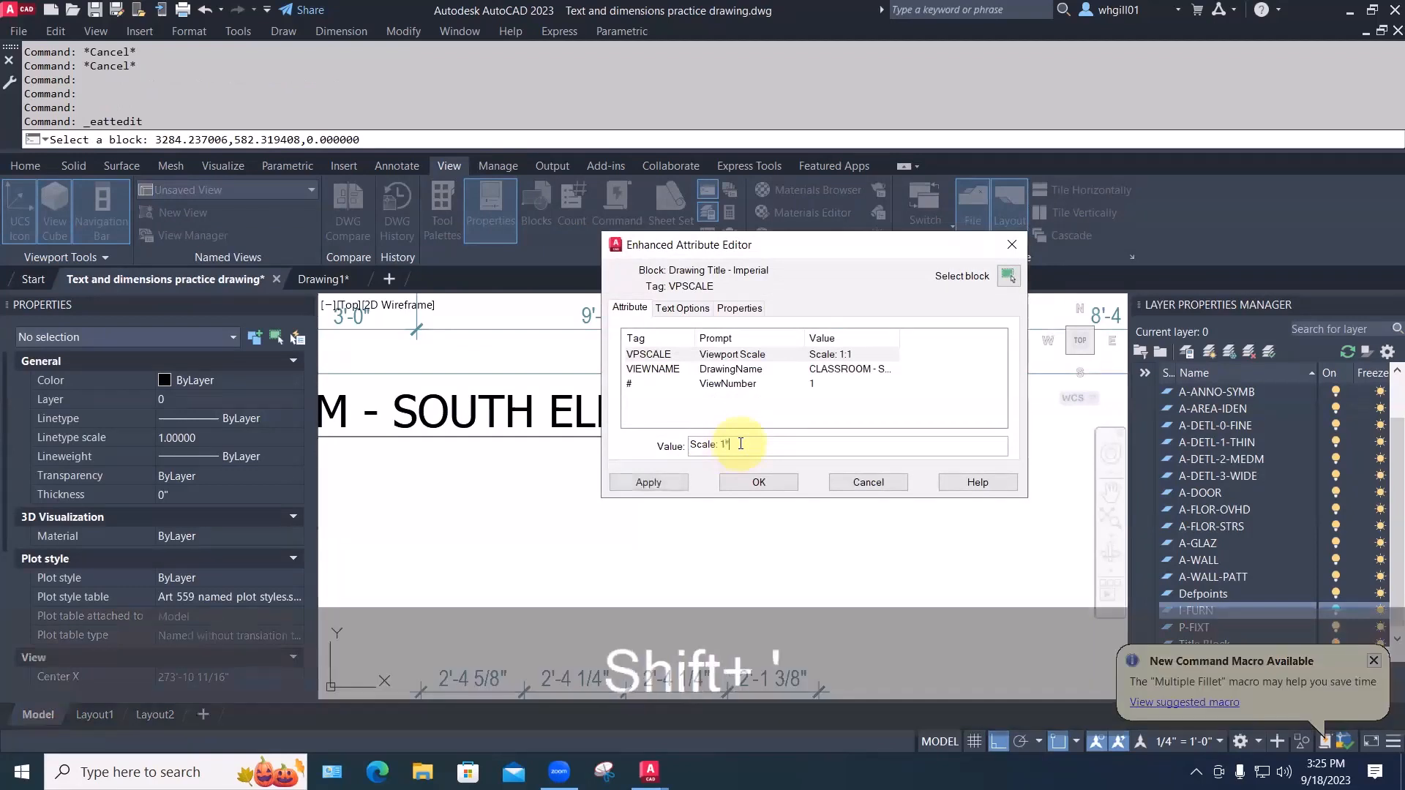
{"action": "type", "text": "=1'-0\""}
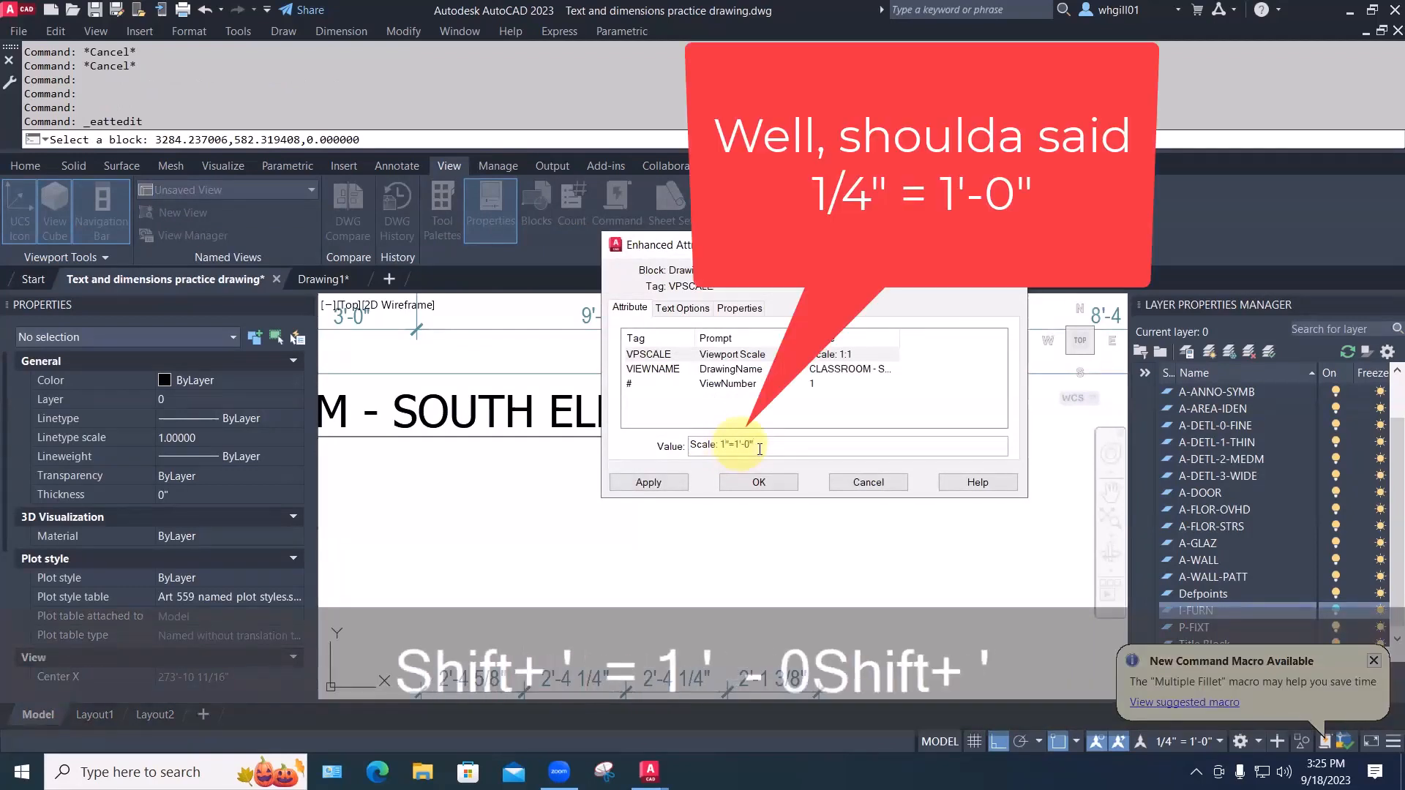
{"action": "left_click", "coordinate": [660, 479]}
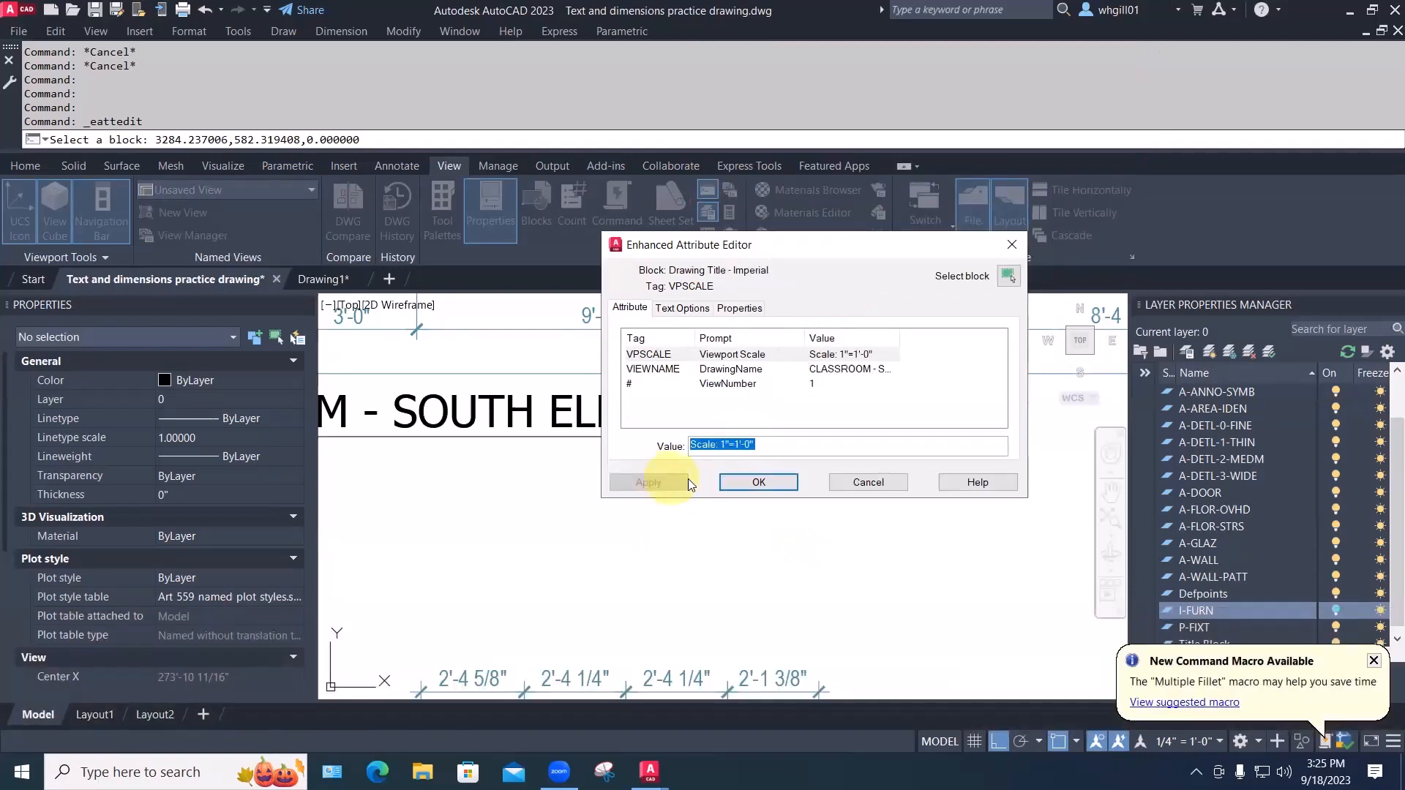
{"action": "left_click", "coordinate": [754, 483]}
Erase the three remaining placeholder view titles in the row with a window
{"action": "scroll", "coordinate": [642, 501], "scroll_direction": "down", "scroll_amount": 5}
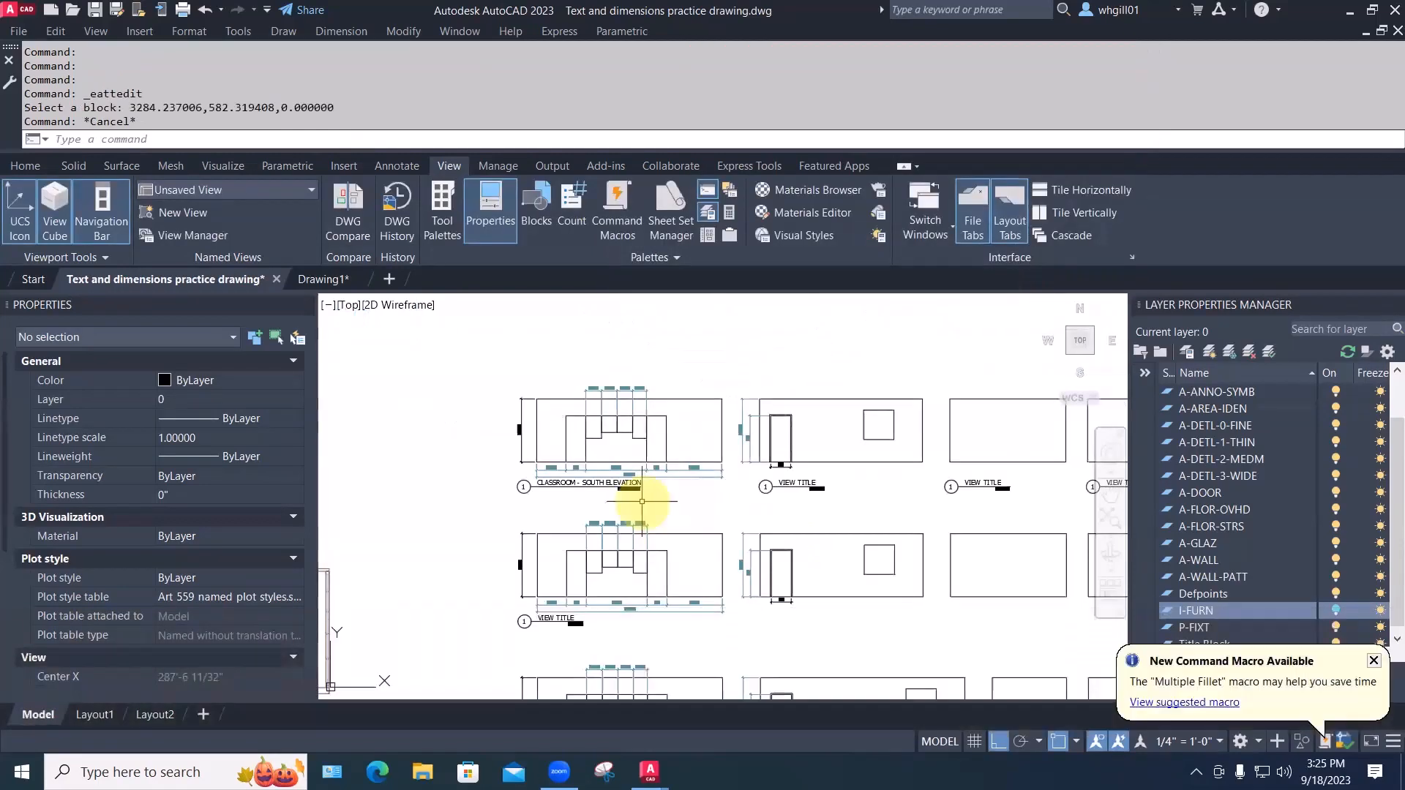
{"action": "middle_click_drag", "start_coordinate": [958, 509], "coordinate": [865, 451]}
{"action": "type", "text": "e"}
{"action": "key", "text": "space"}
{"action": "left_click", "coordinate": [1027, 444]}
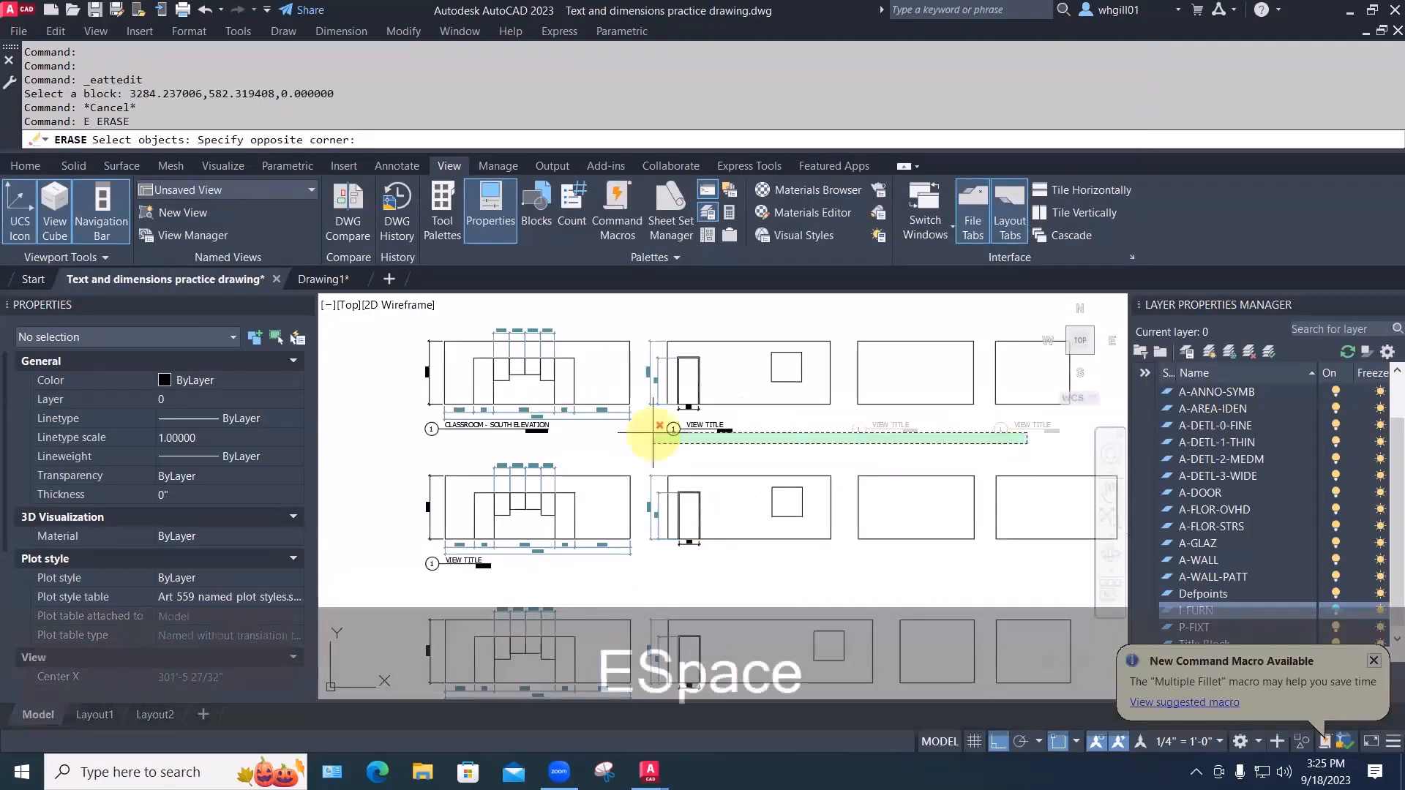
{"action": "left_click", "coordinate": [652, 432]}
{"action": "key", "text": "space"}
{"action": "scroll", "coordinate": [644, 428], "scroll_direction": "down", "scroll_amount": 3}
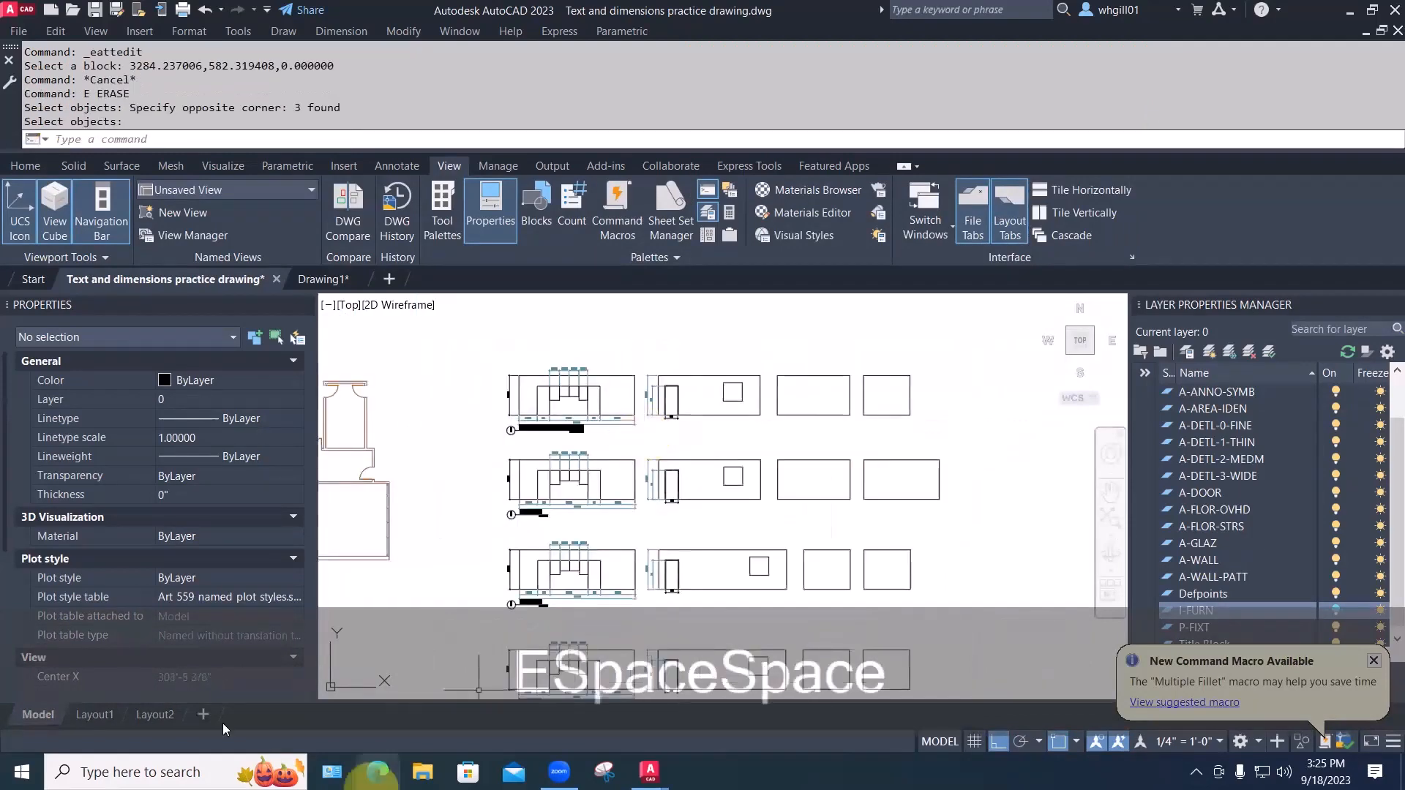
Switch from Layout1 to the Layout2 sheet and zoom in on the stacked elevations
{"action": "left_click", "coordinate": [105, 714]}
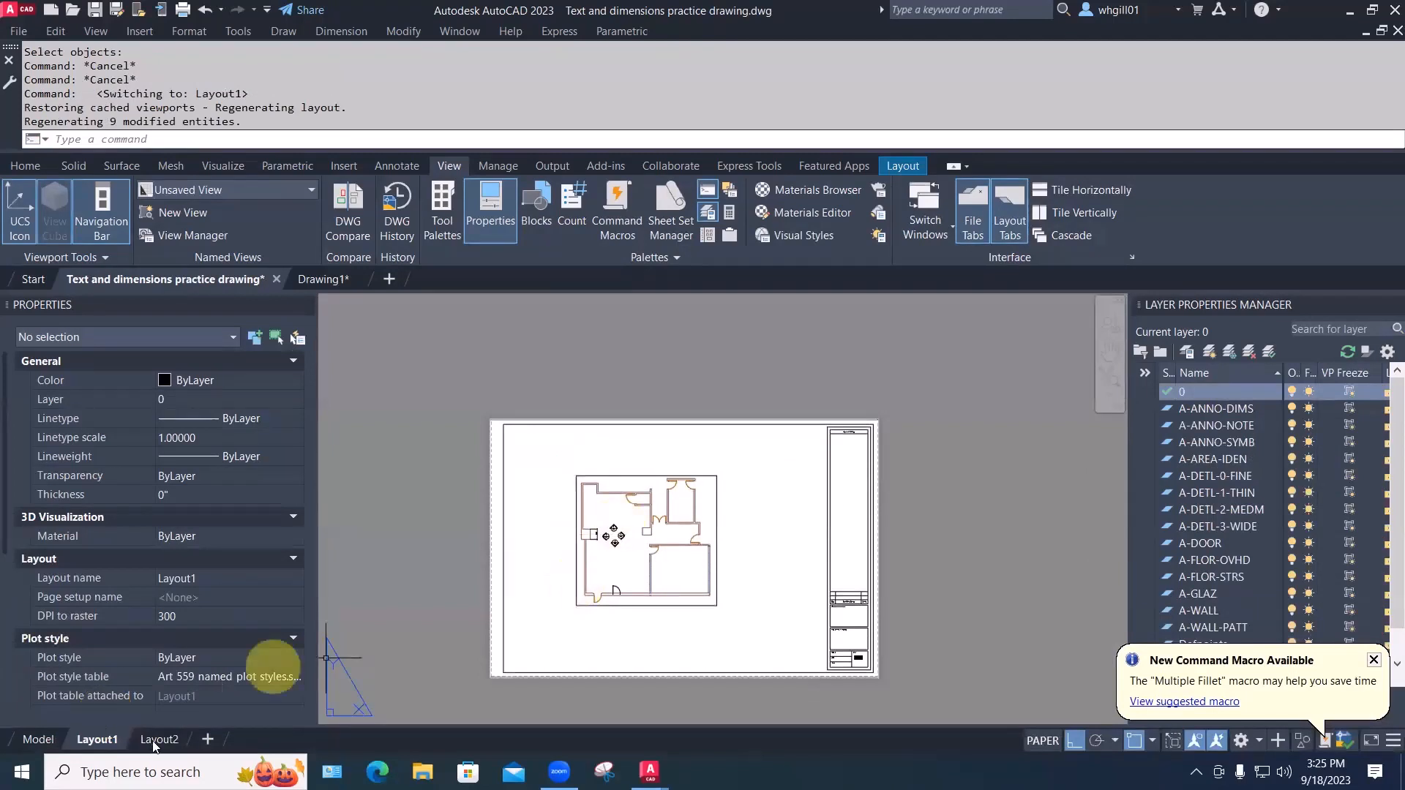
{"action": "left_click", "coordinate": [152, 741]}
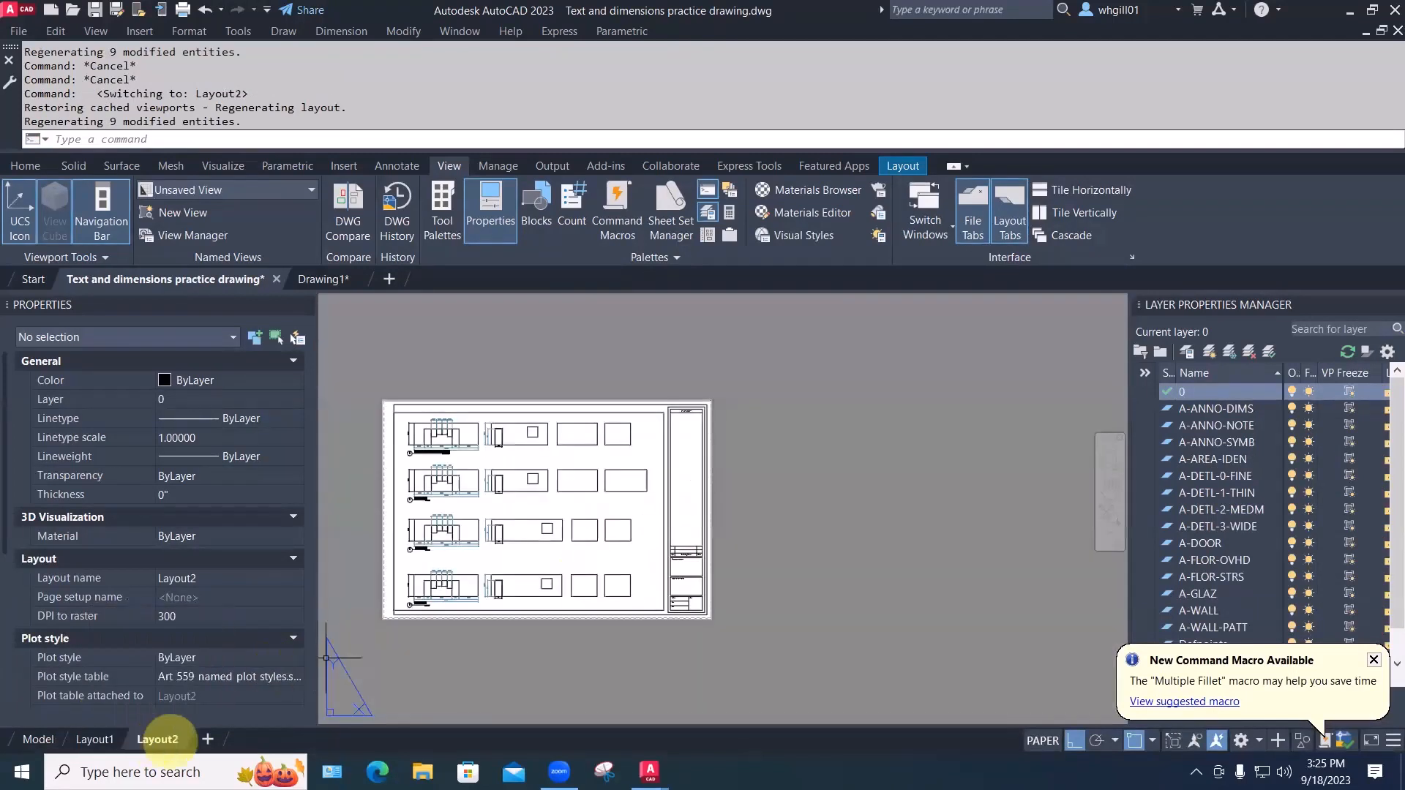
{"action": "scroll", "coordinate": [496, 571], "scroll_direction": "up", "scroll_amount": 2}
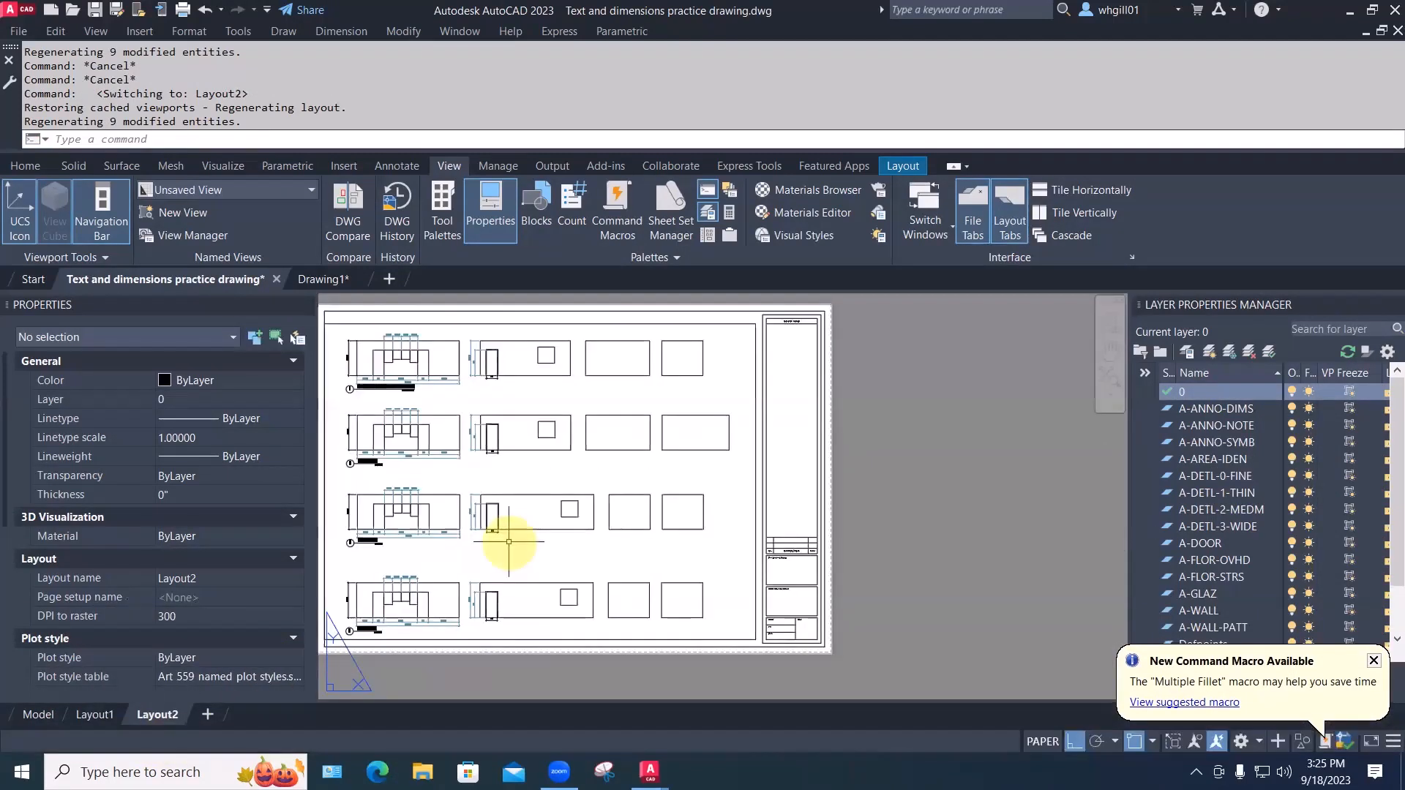